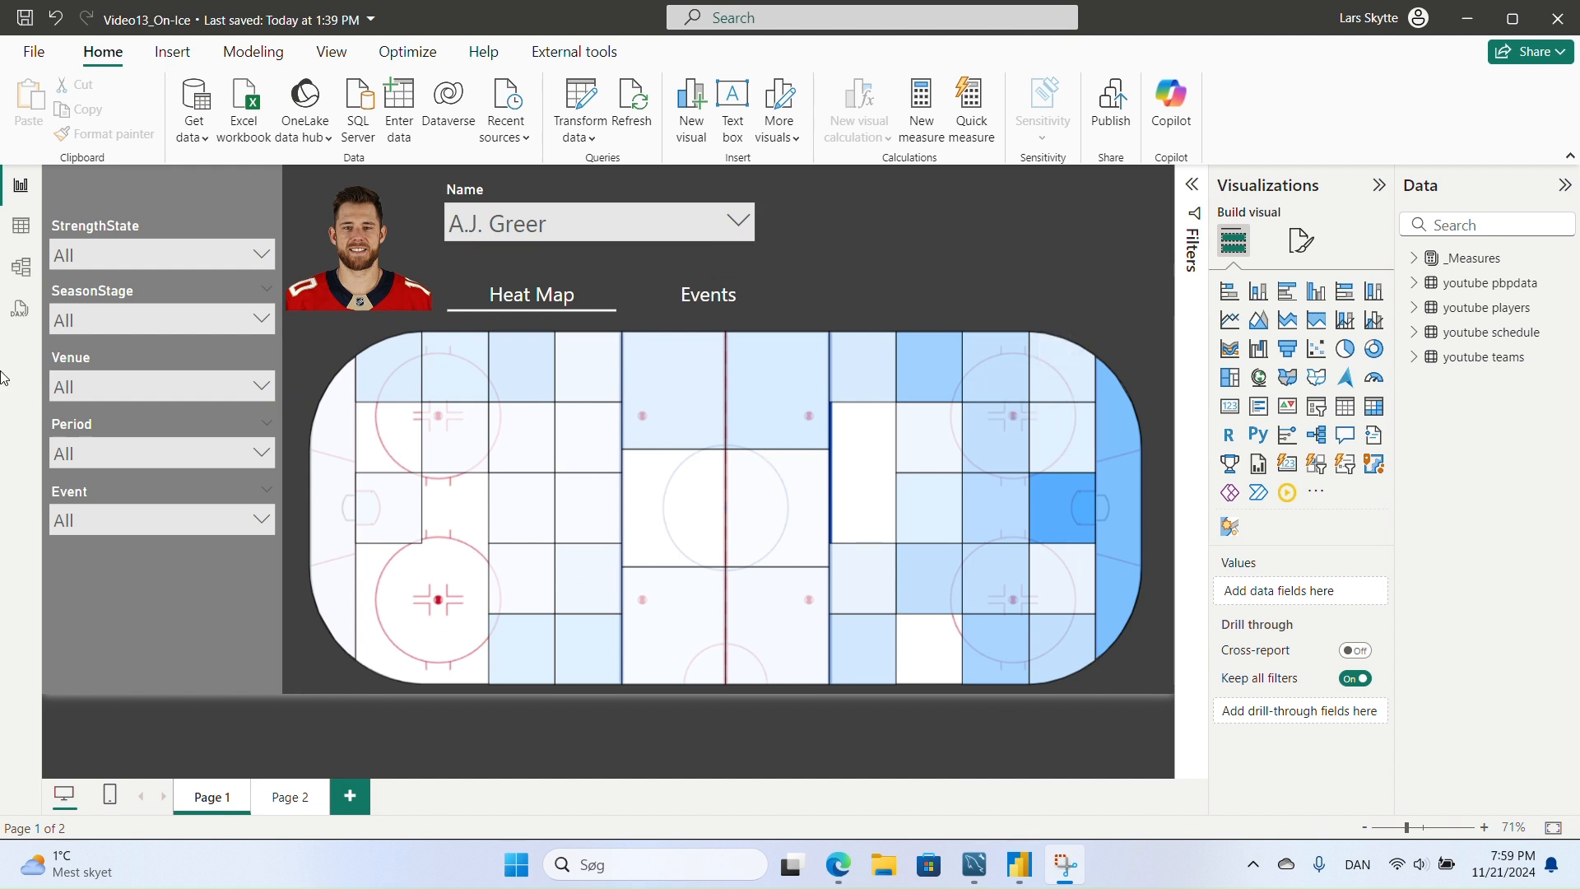
- View the Events and Heat Map displays, and test the heat map with the Event filter set to hit and goal before clearing it
left_click(730, 304)
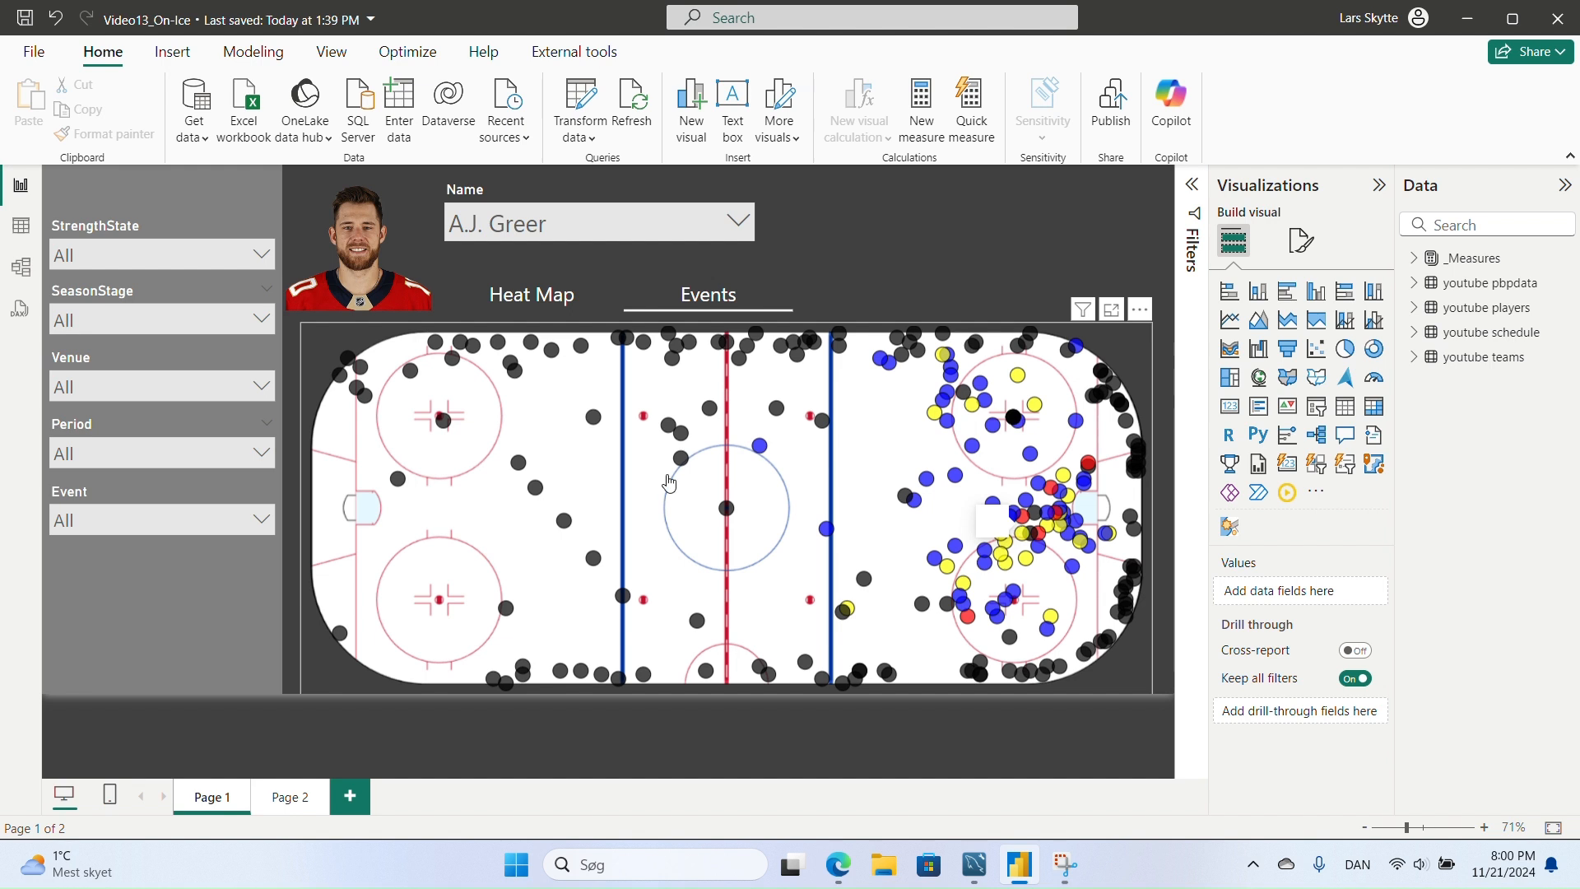
left_click(540, 306)
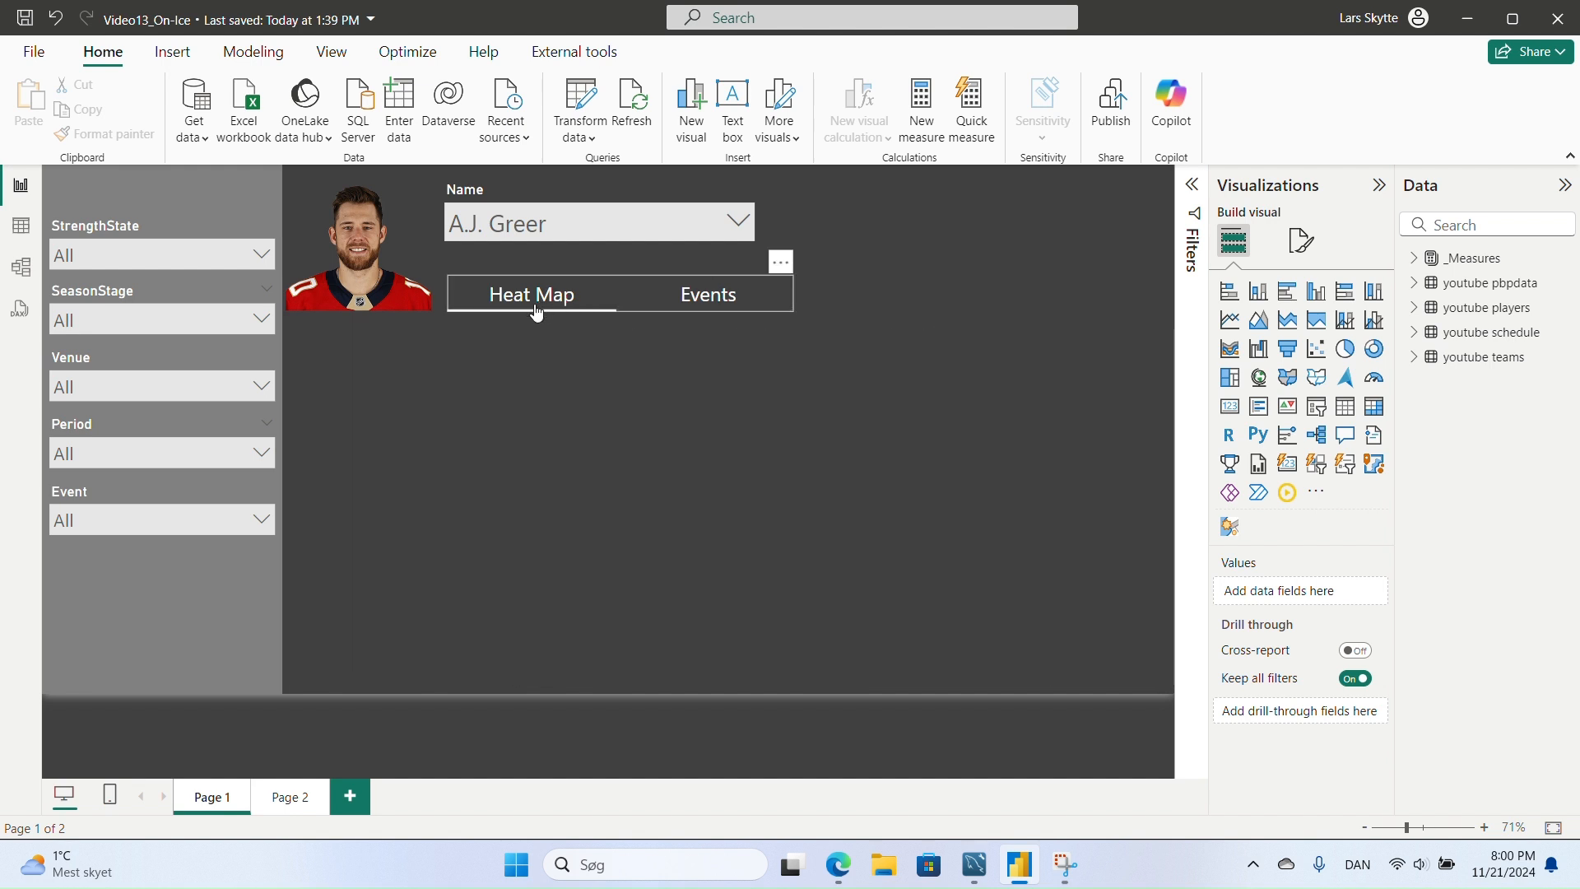
left_click(261, 520)
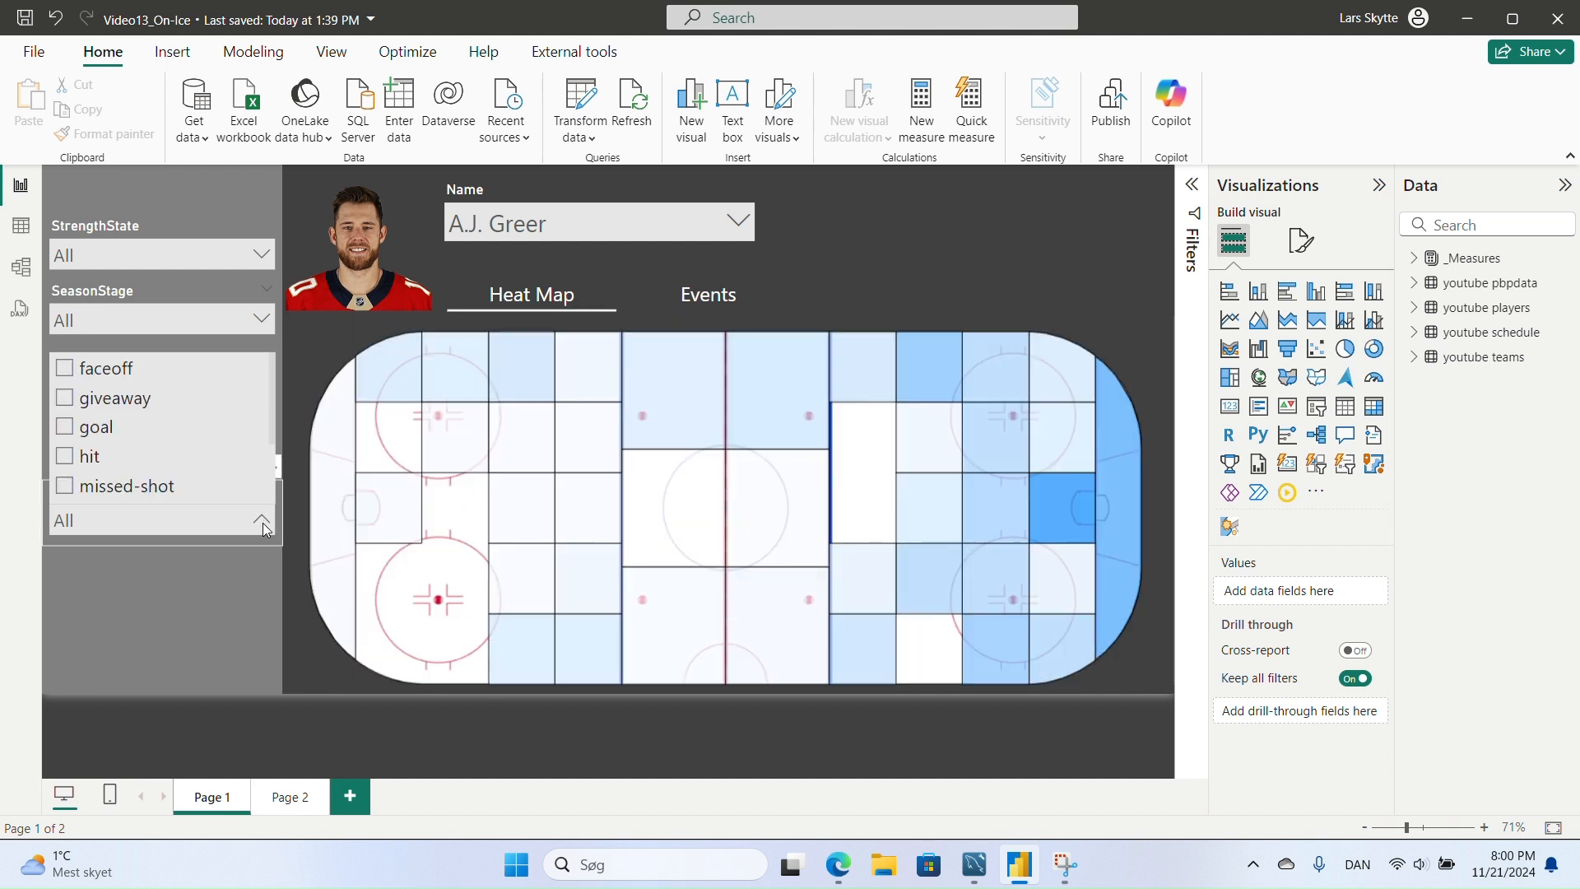
left_click(66, 457)
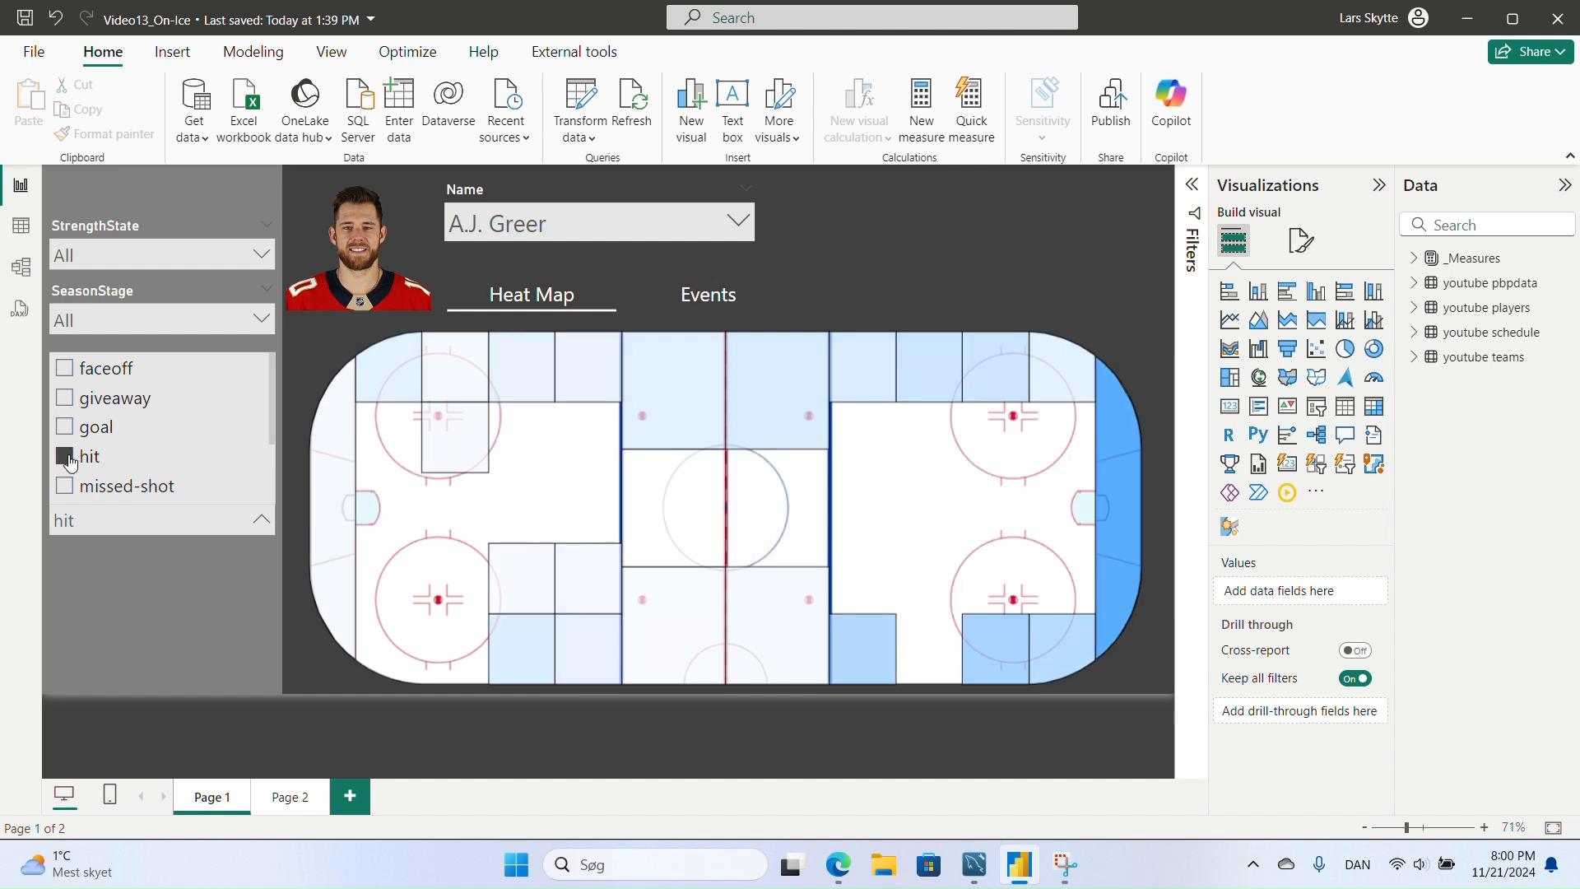
left_click(68, 430)
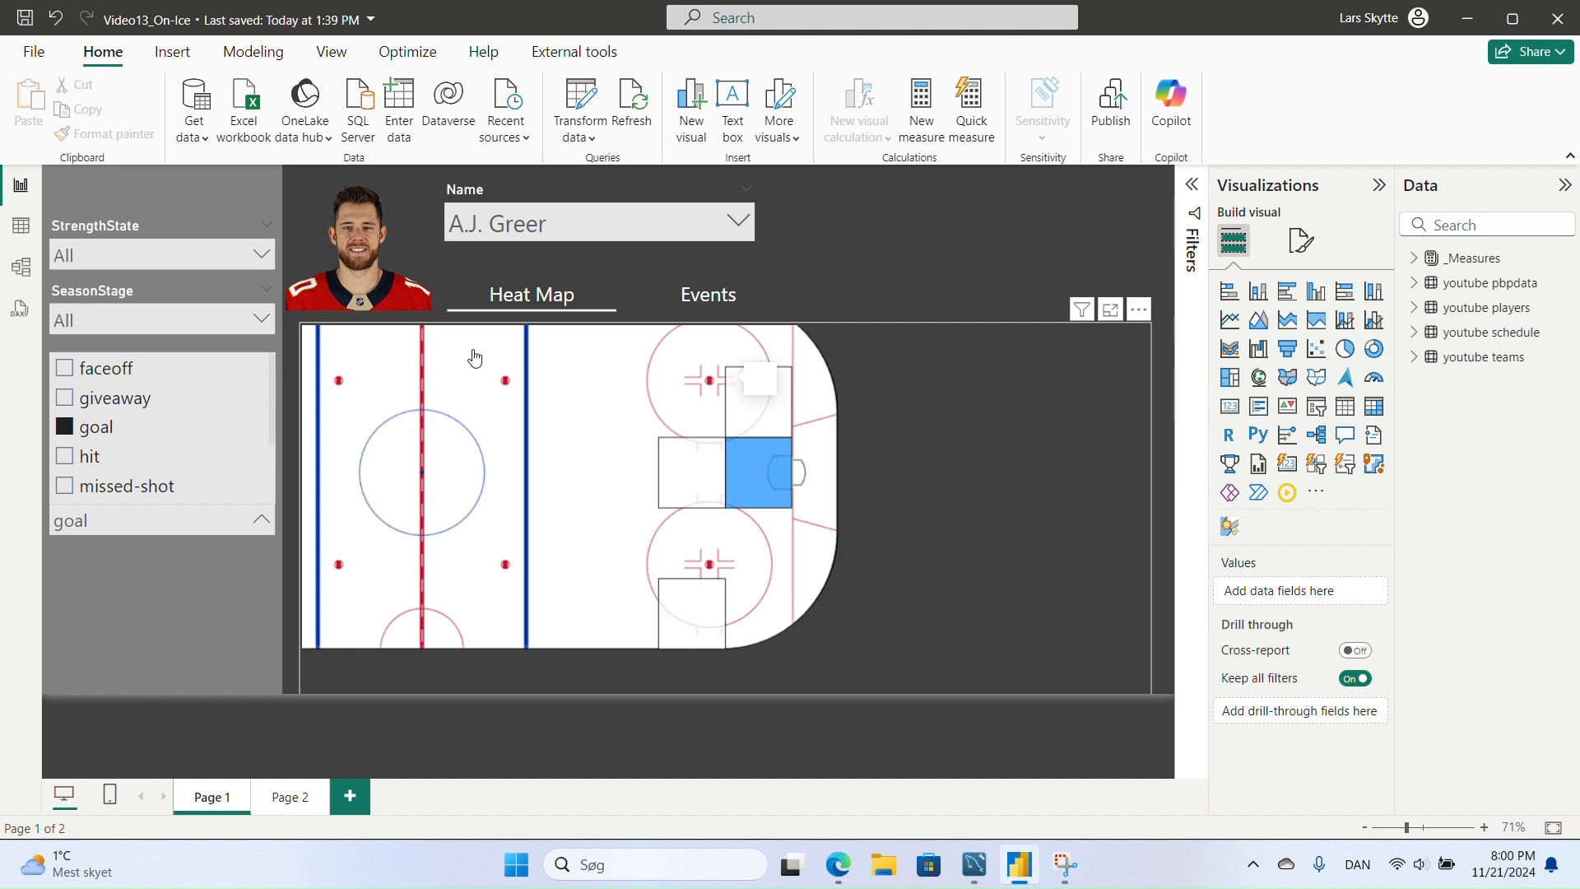
left_click(65, 428)
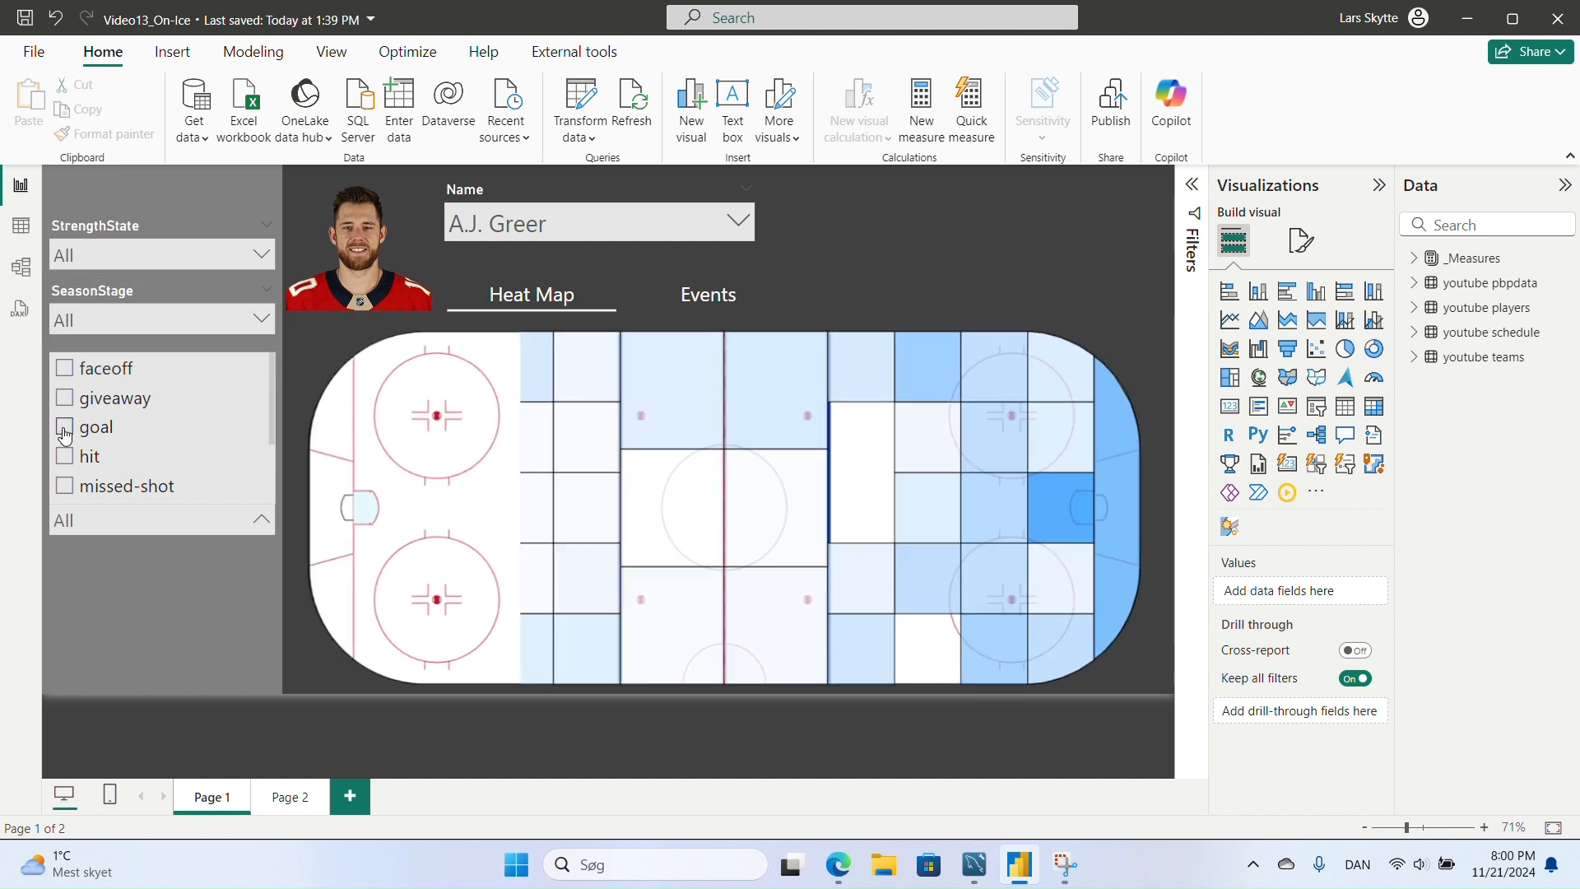
- Set the heat map's Zoom map to objects option to No
left_click(1121, 353)
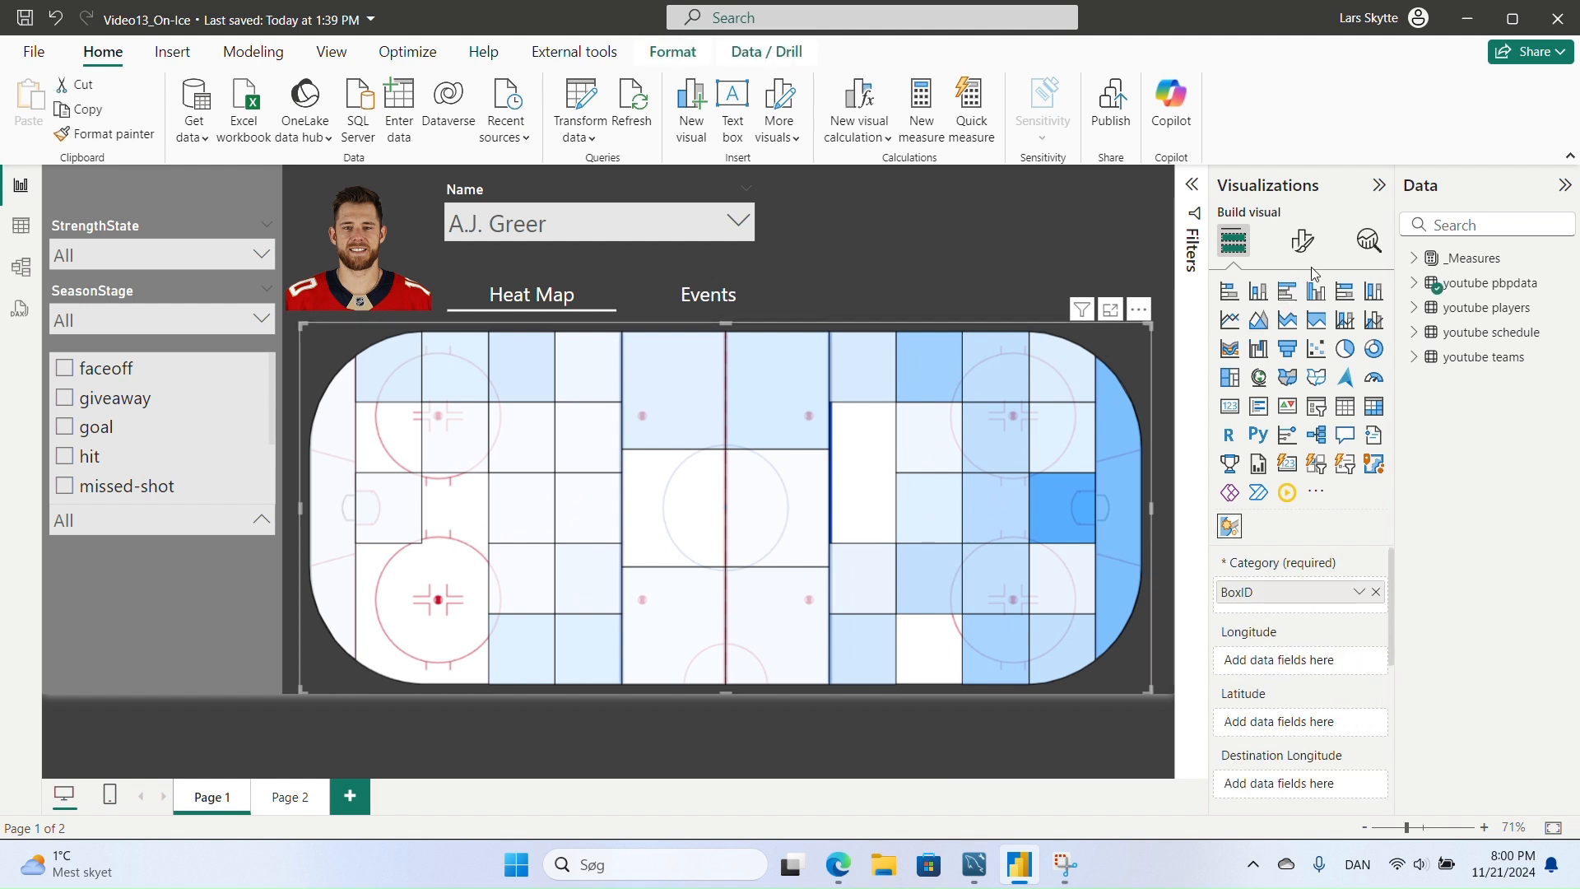
left_click(1300, 243)
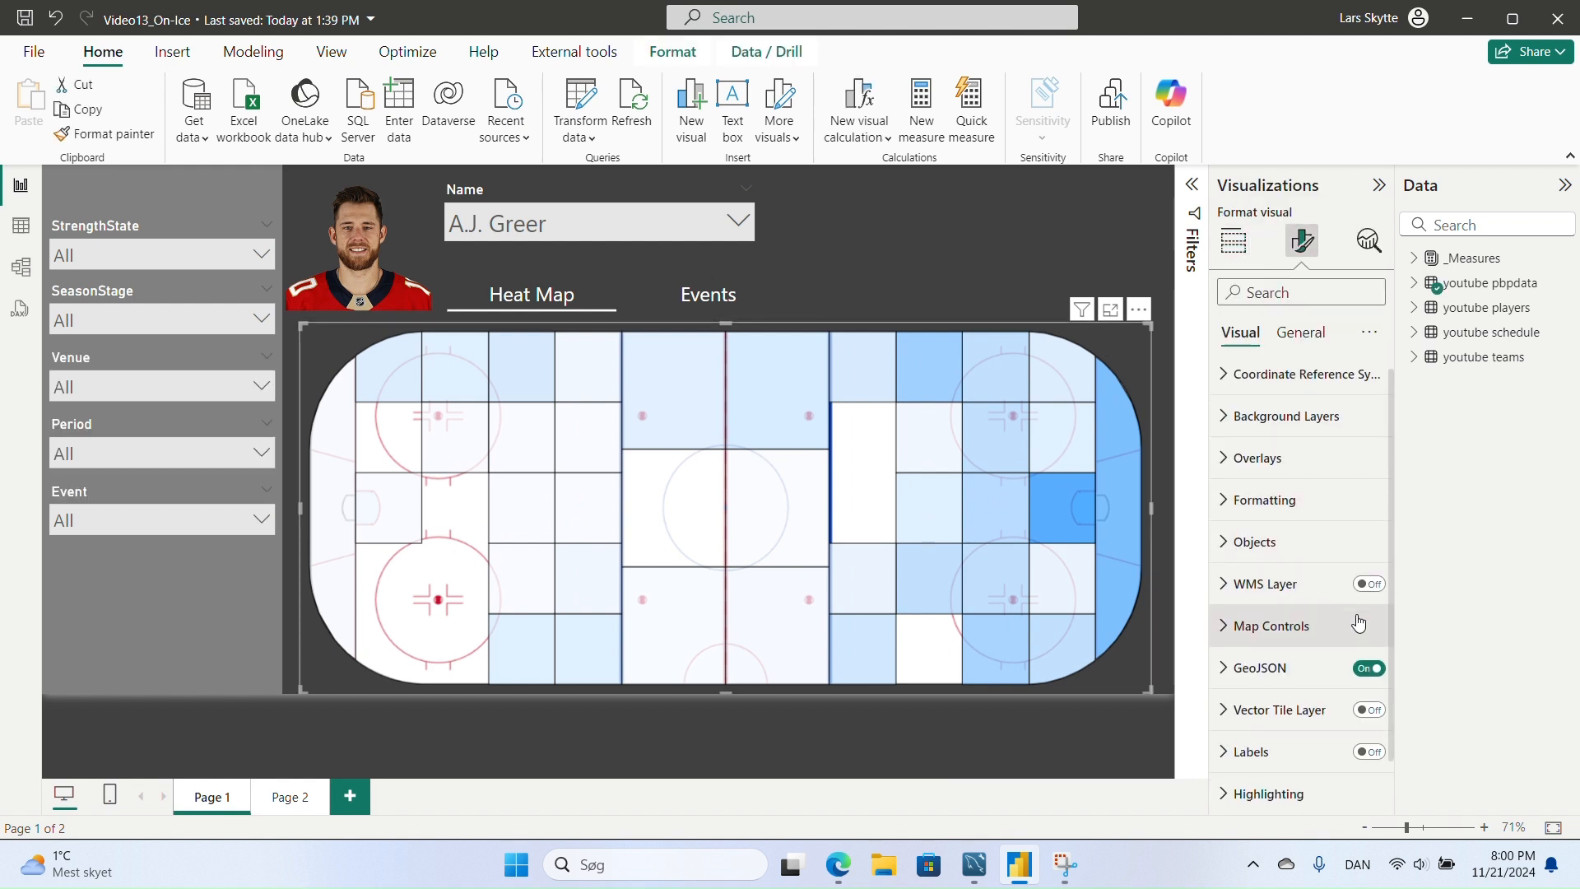
scroll(1301, 782, "down", 1)
left_click(1289, 786)
scroll(1285, 721, "down", 4)
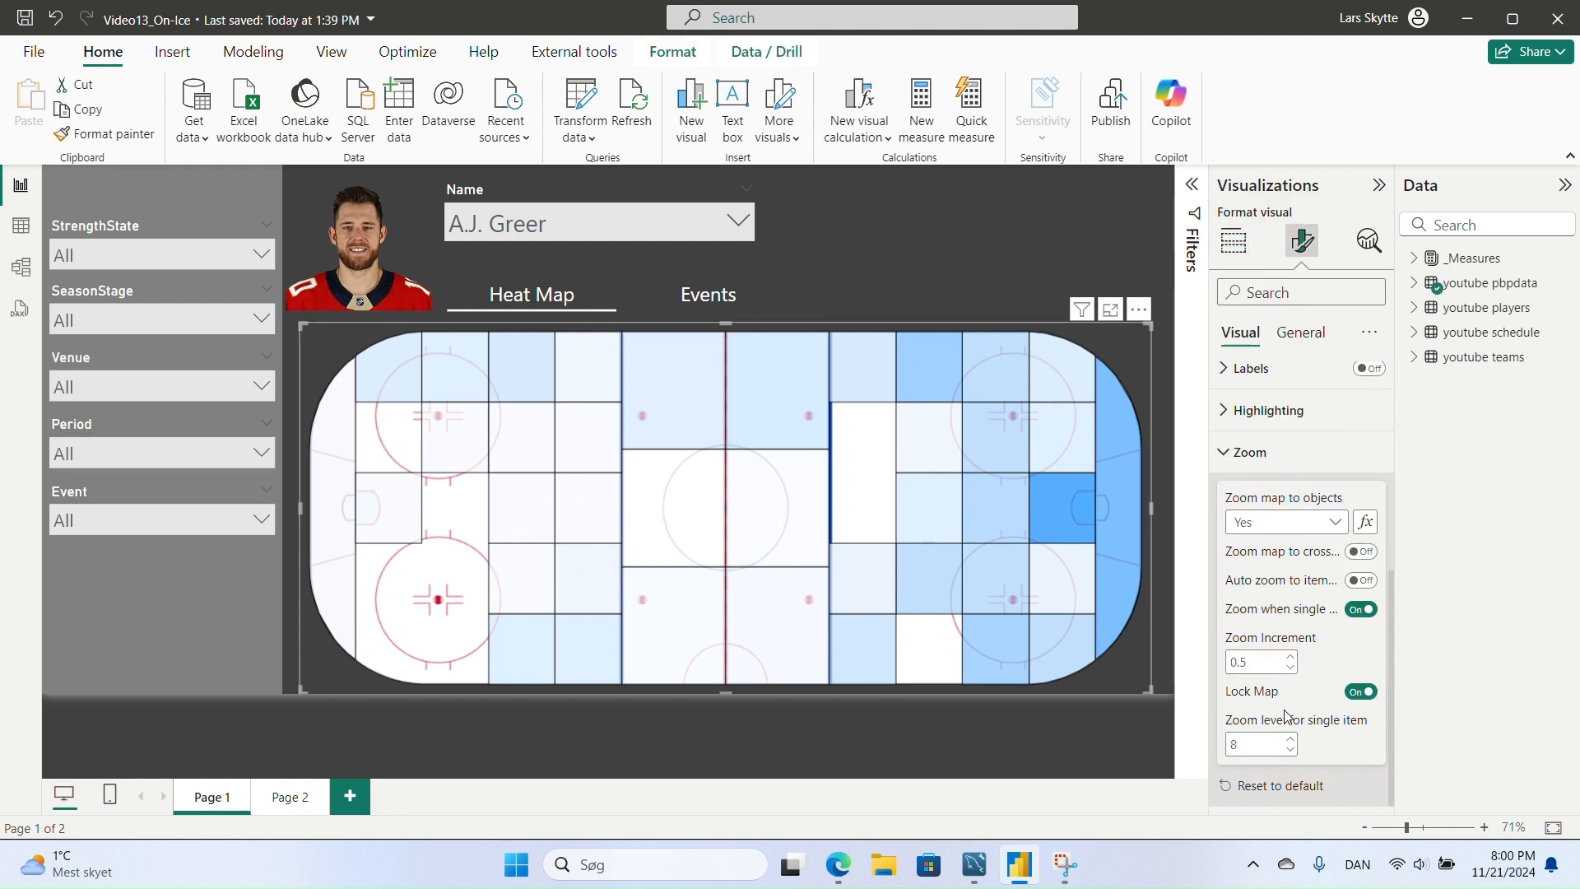
left_click(1334, 523)
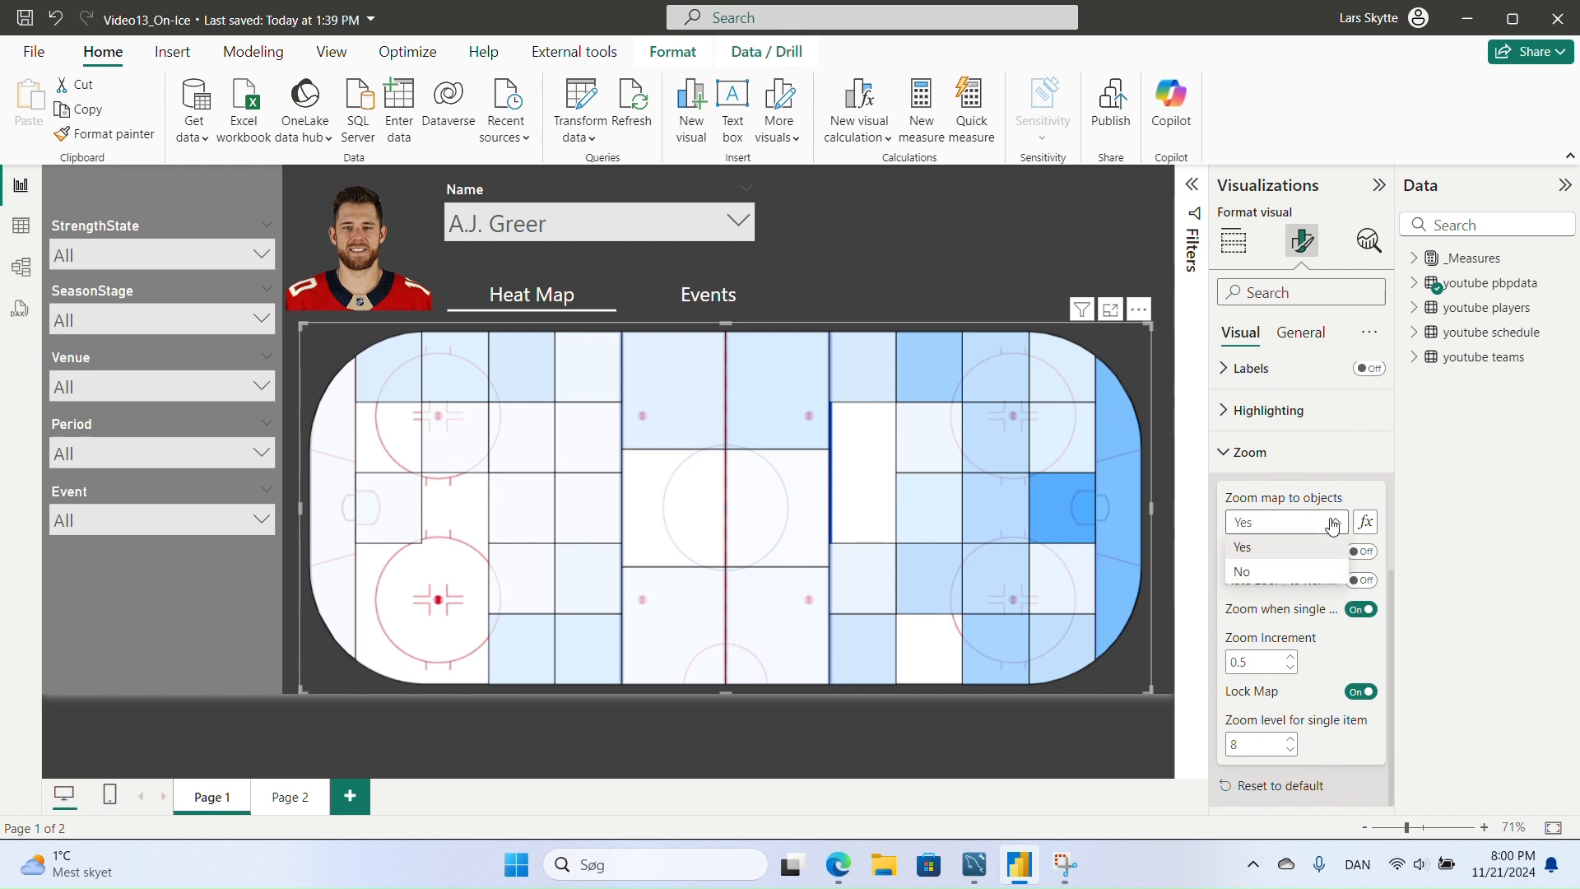
left_click(1275, 571)
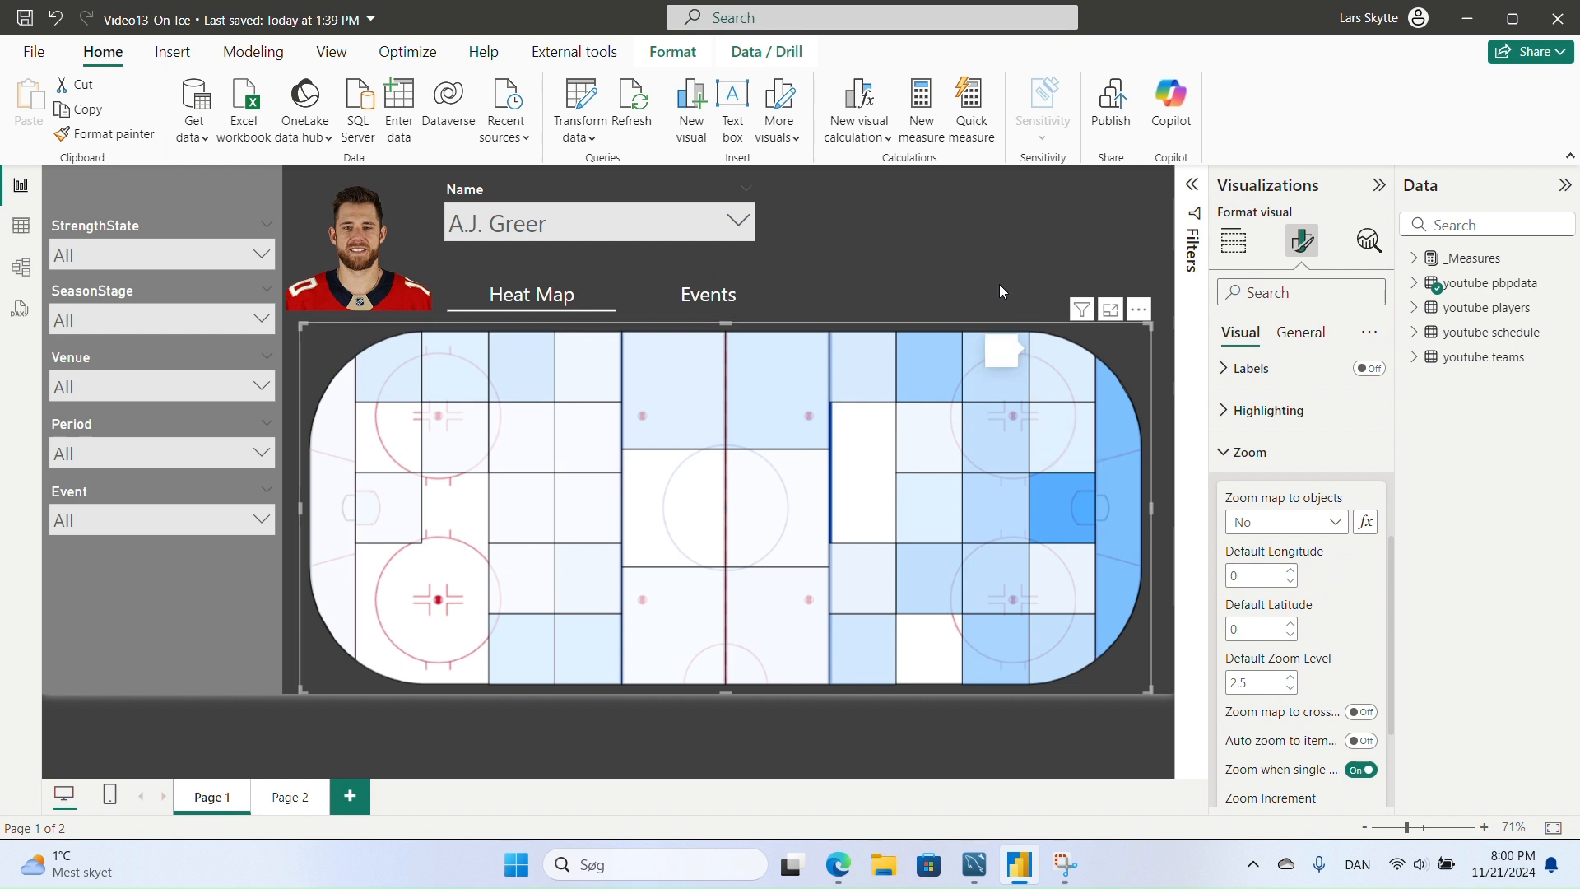
left_click(985, 267)
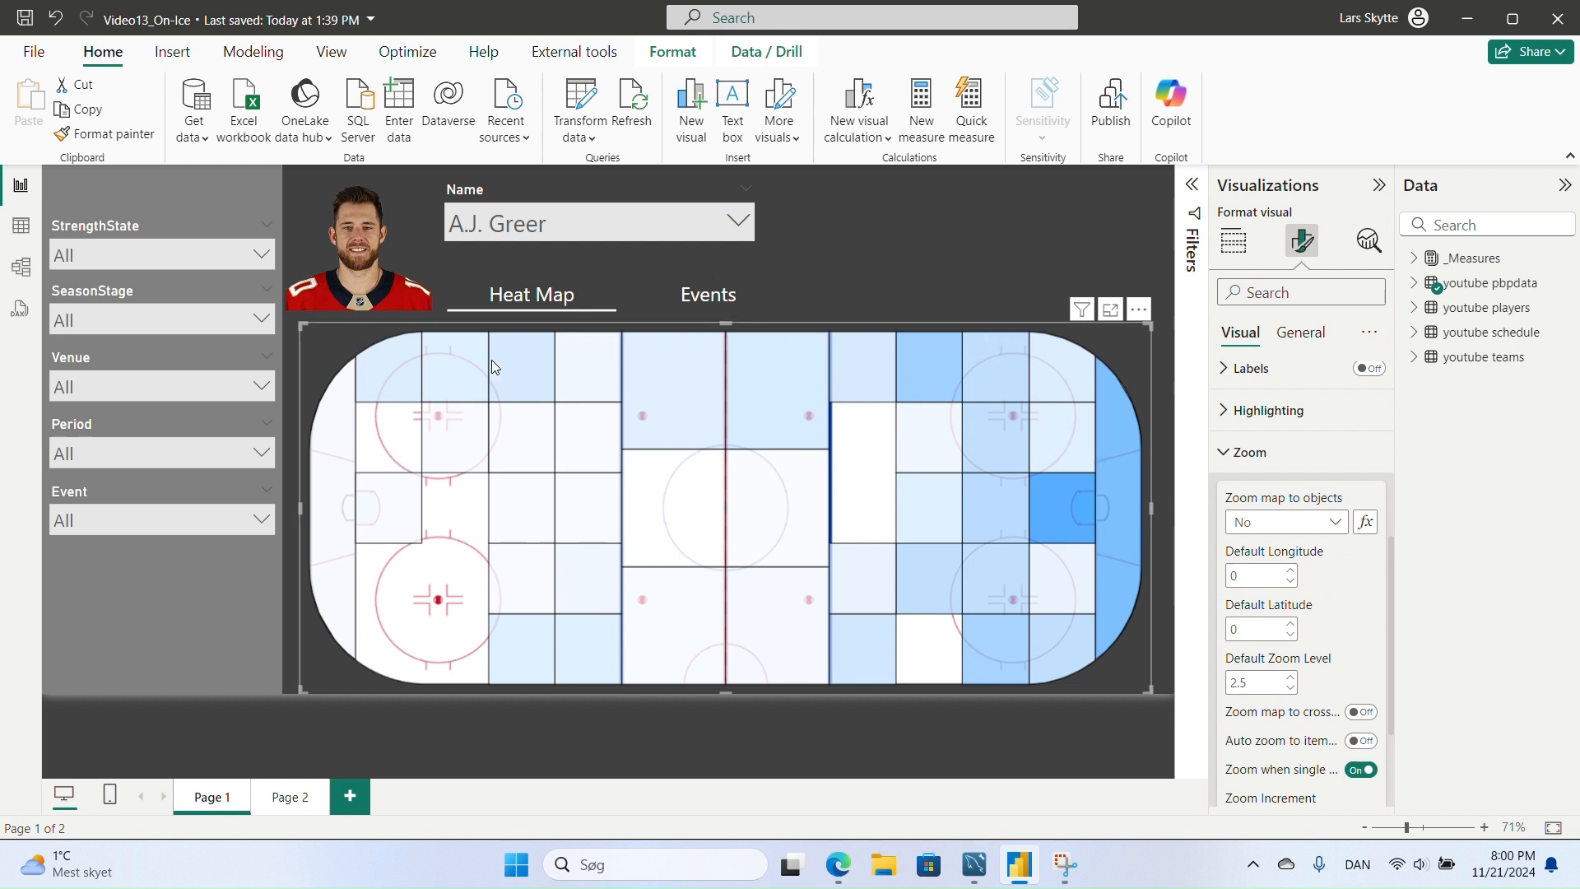
- Check the heat map's zoom behaviour by filtering Event to goal, and clear the filter again
left_click(240, 526)
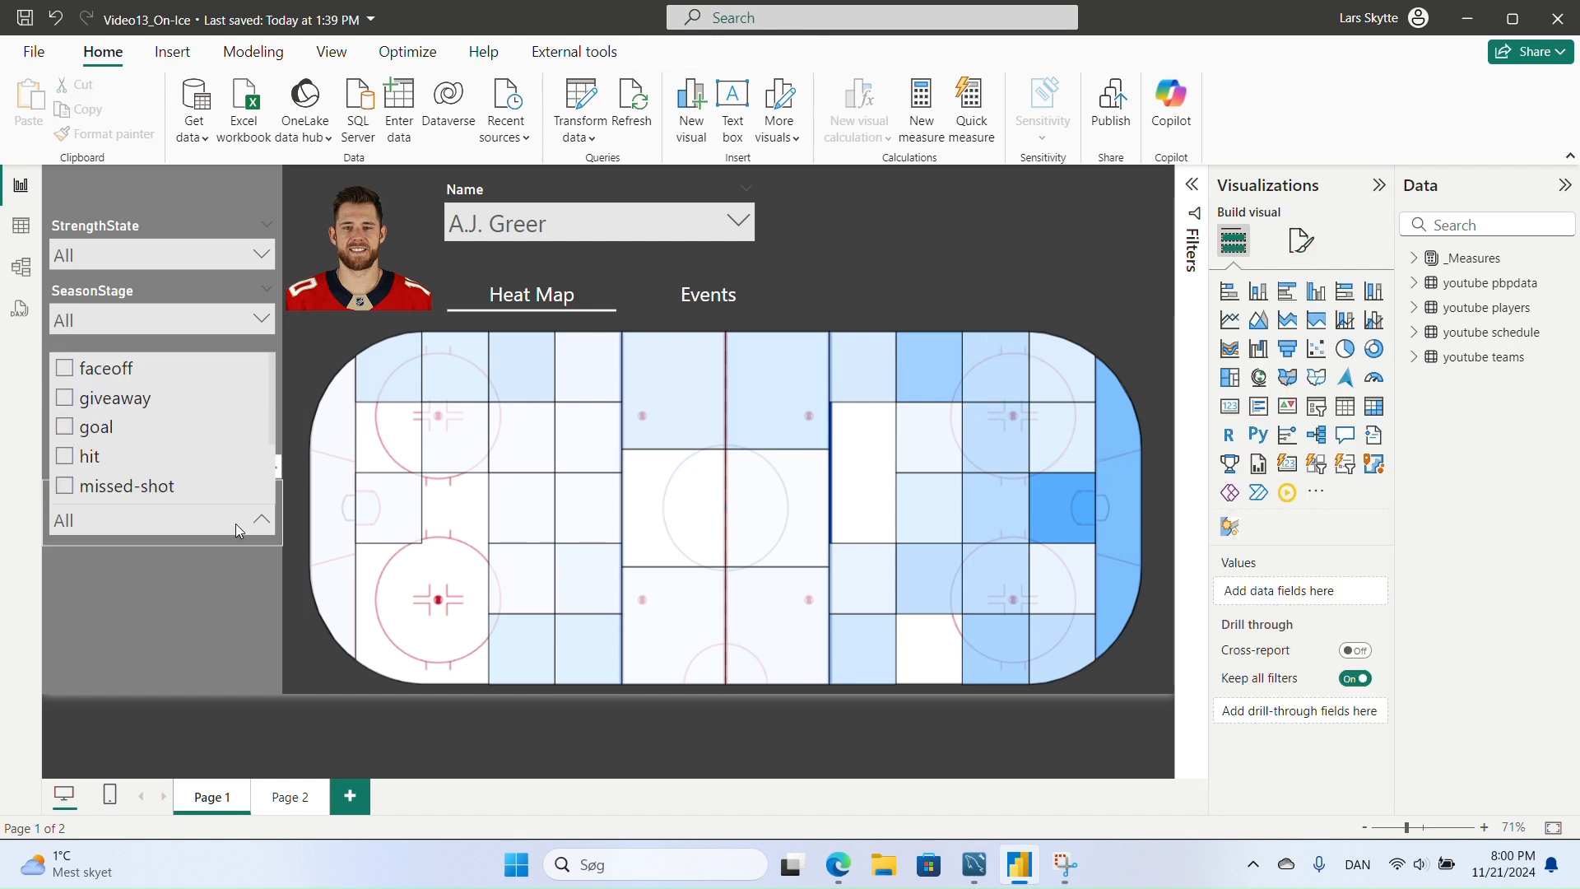
left_click(64, 428)
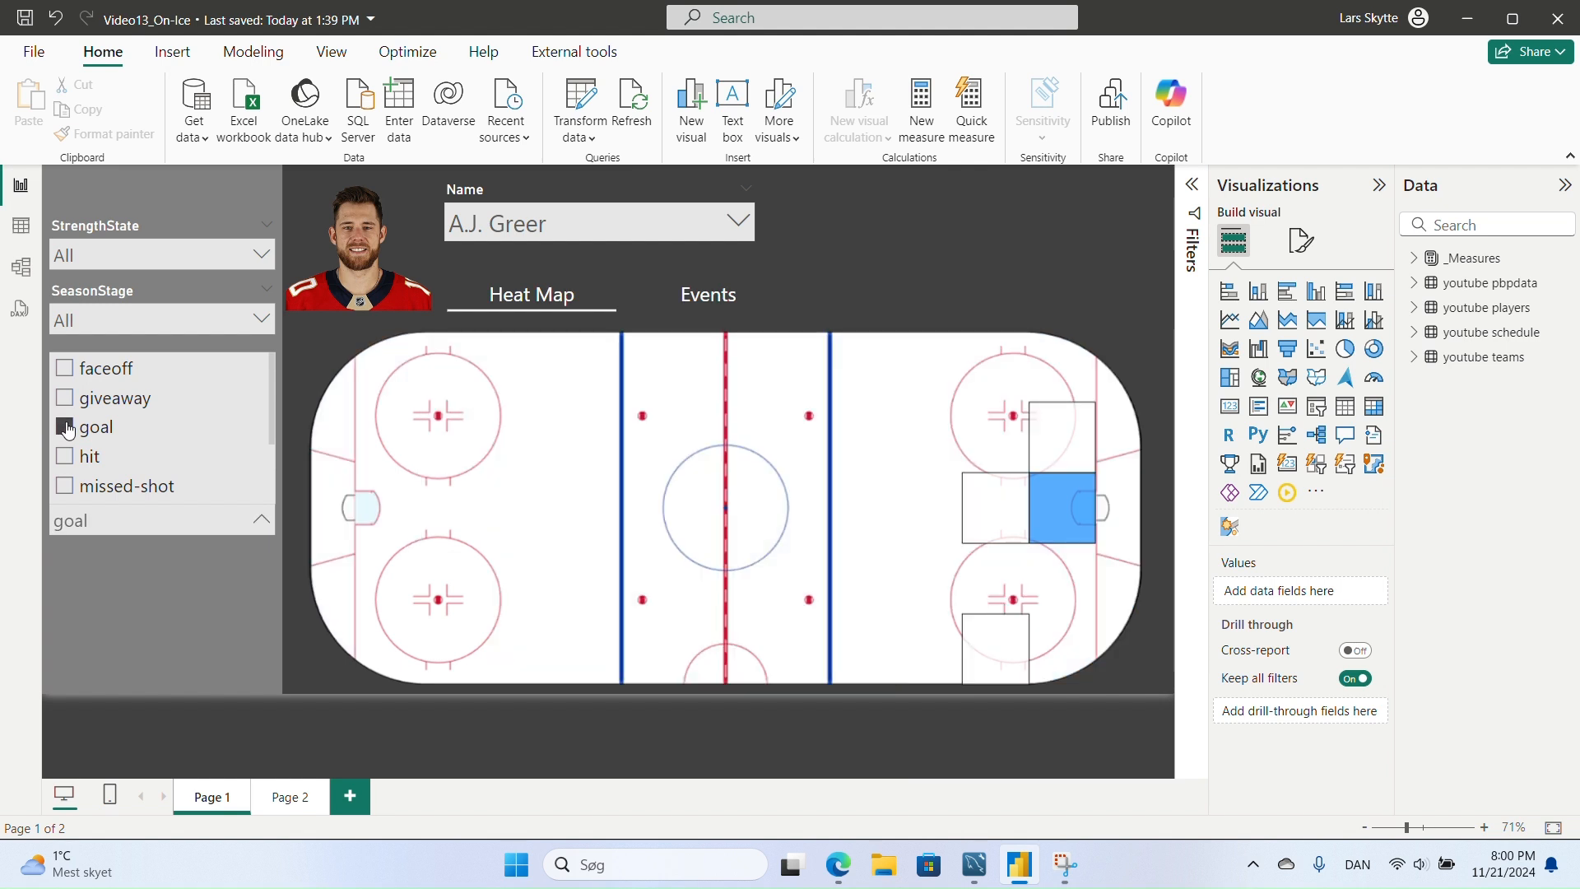
left_click(65, 427)
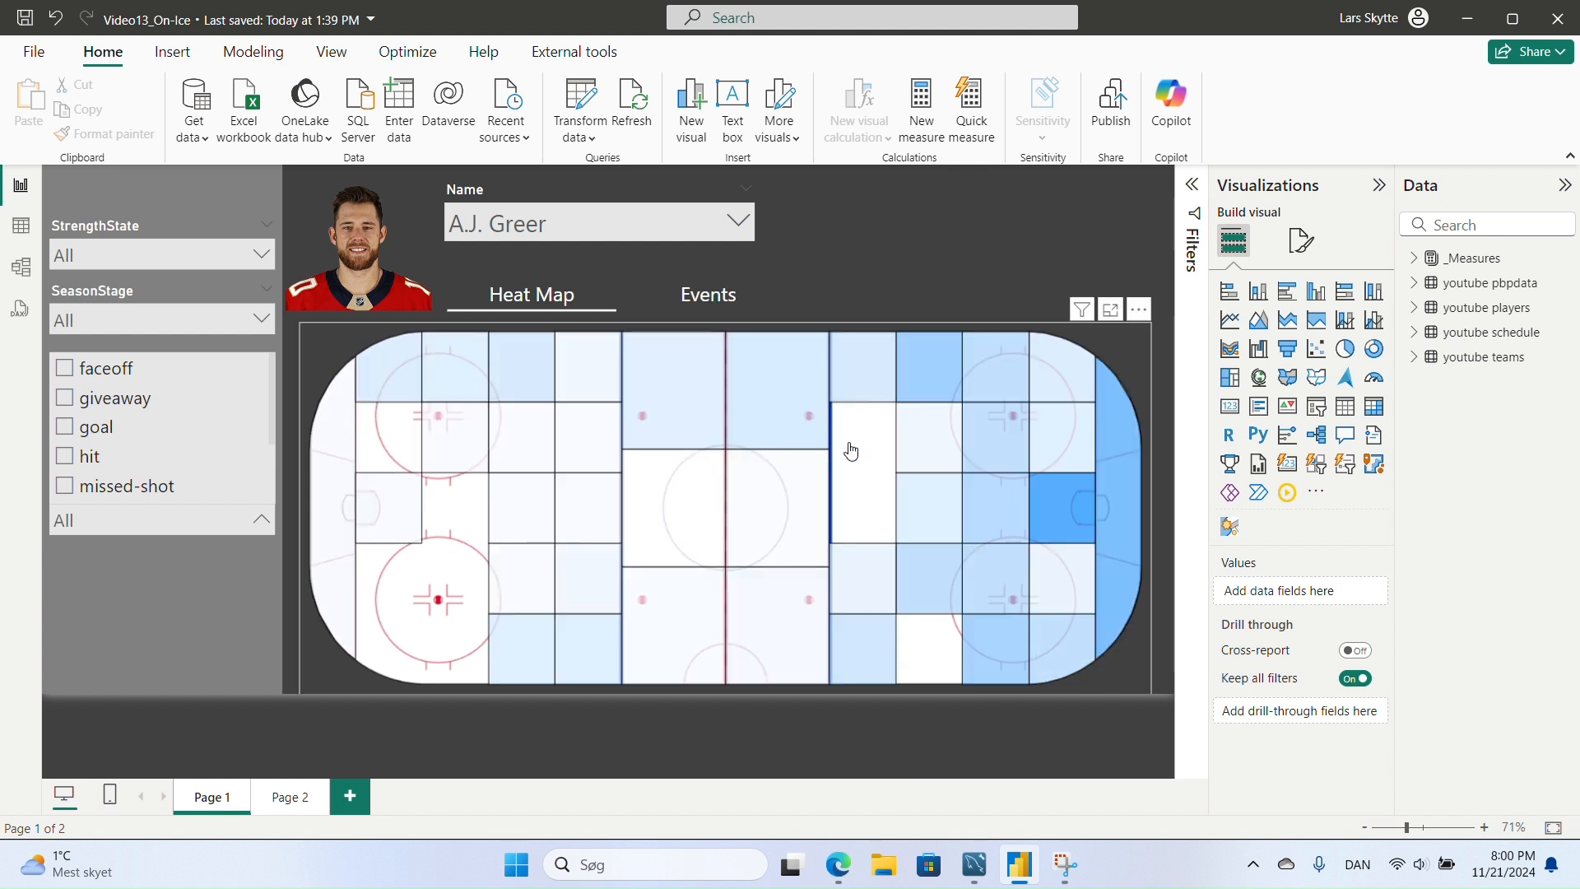
left_click(871, 294)
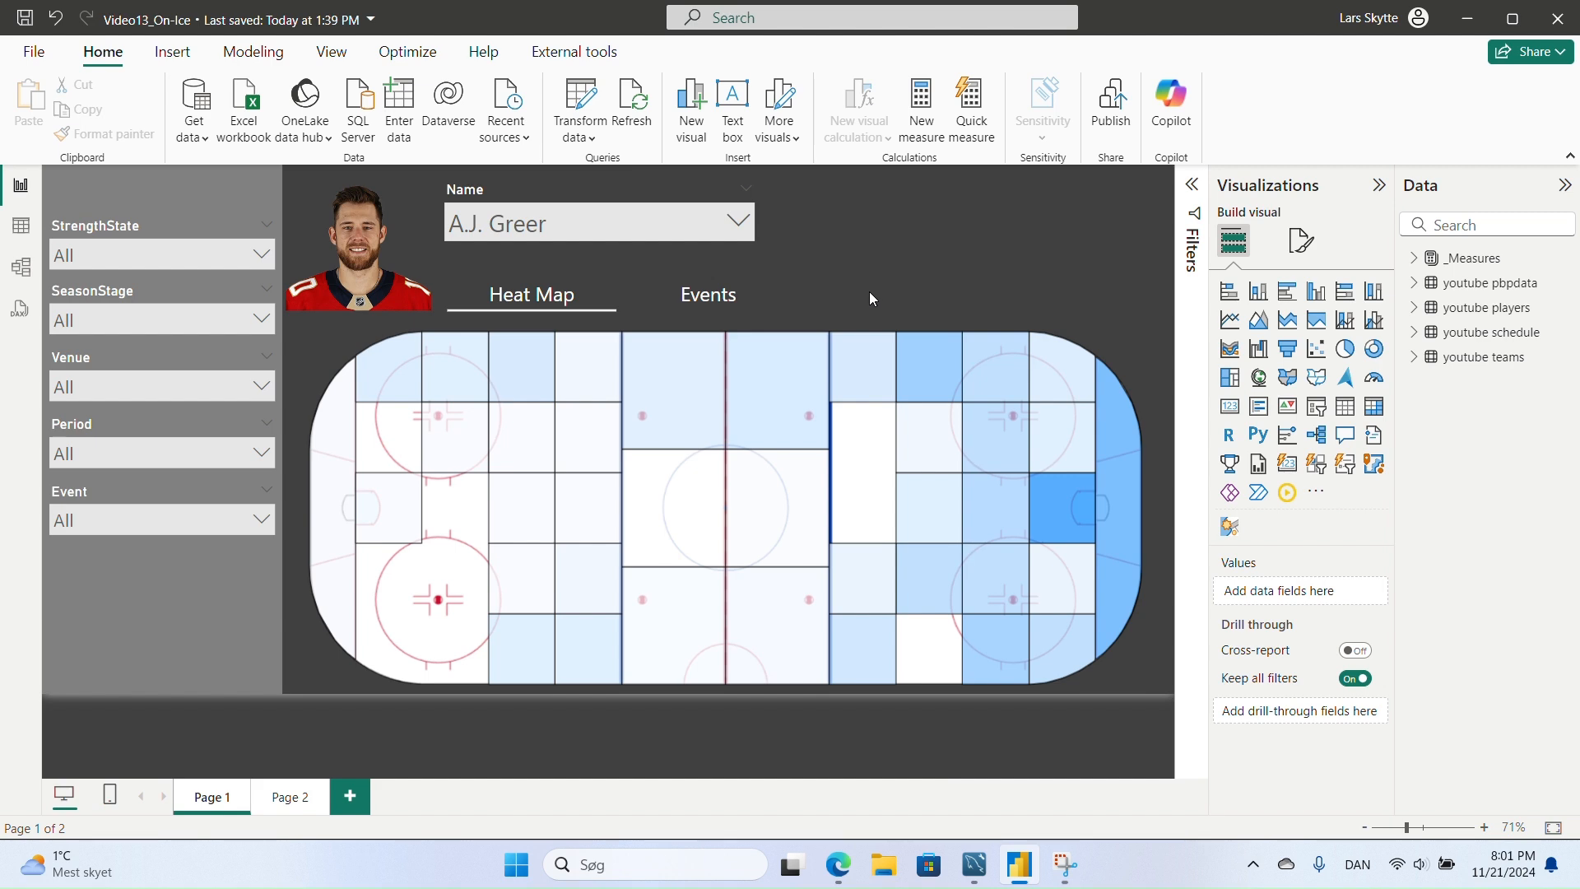
- Switch to the Edge browser and open the Line Tool 23/24 from the Hockey-Statistics site's Statistics page
left_click(839, 864)
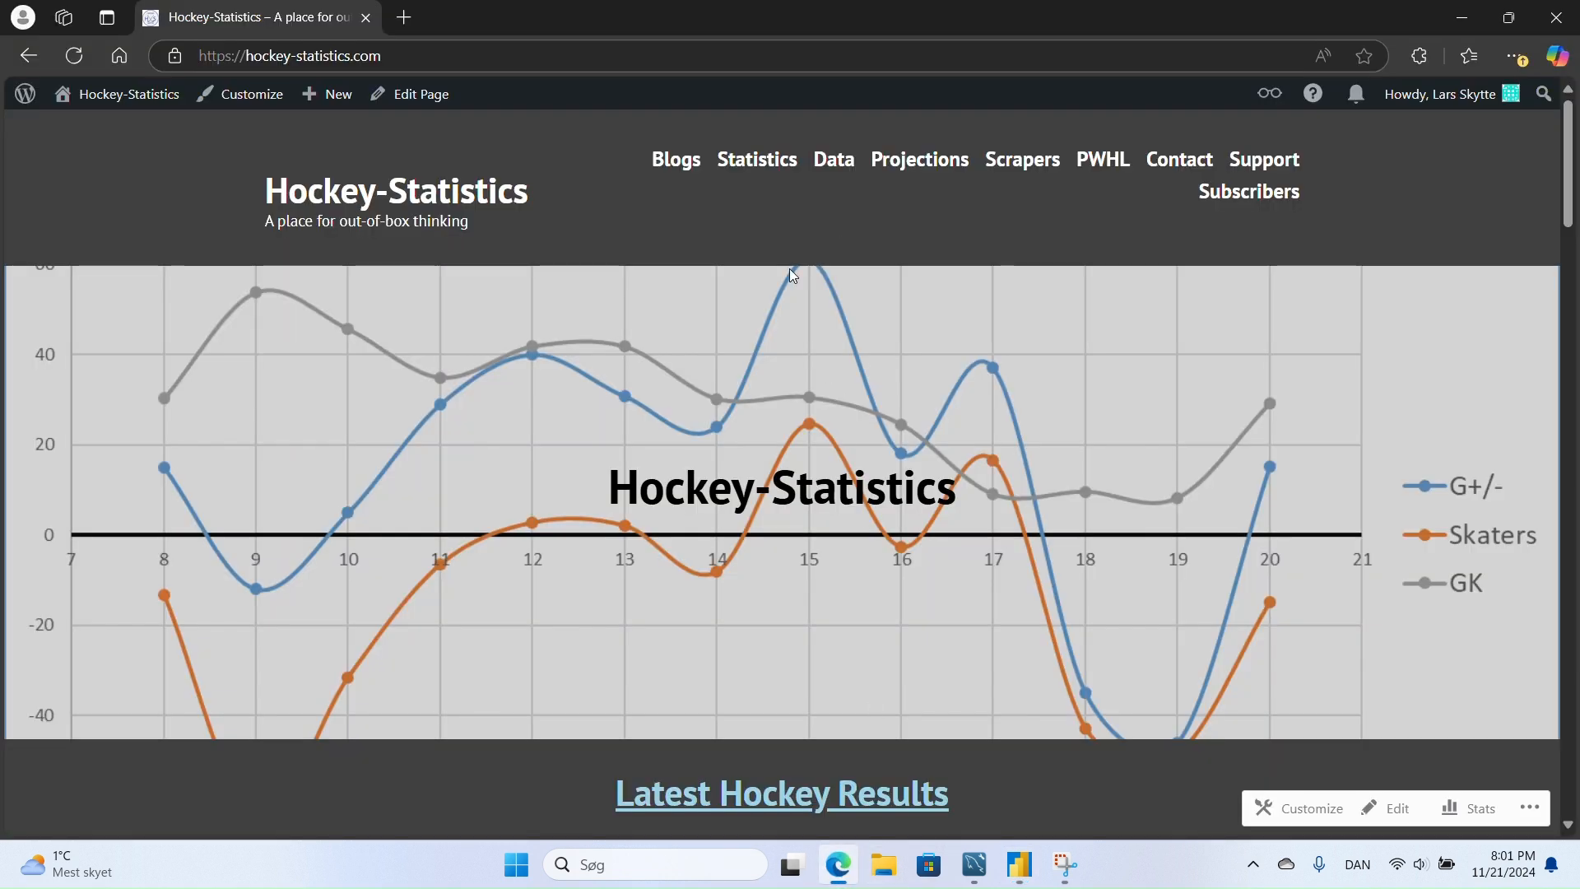
left_click(749, 164)
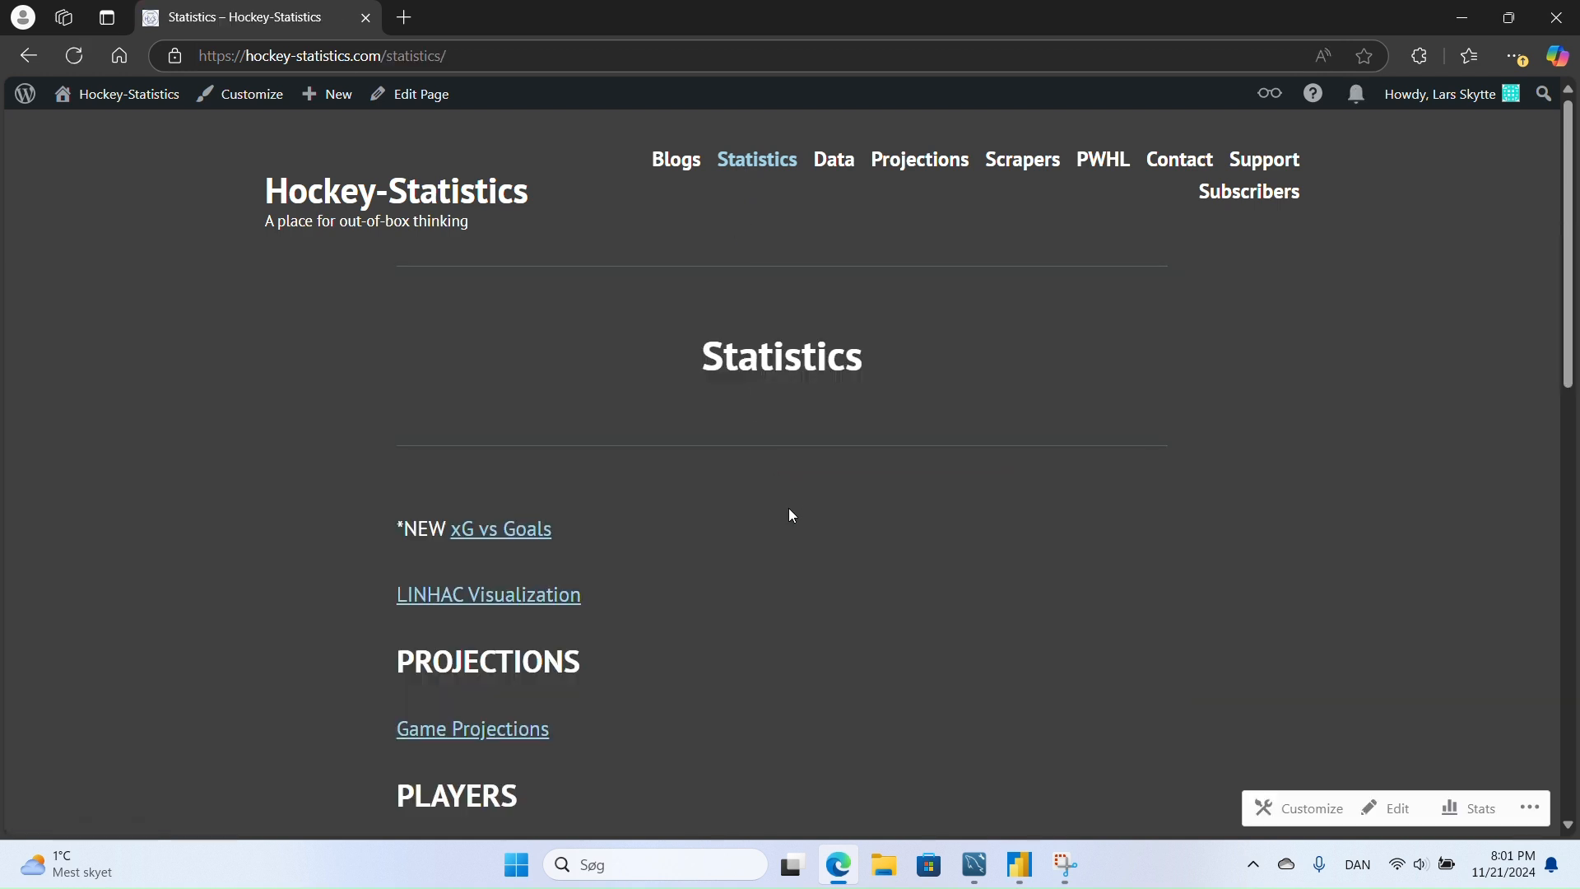
scroll(782, 469, "down", 3)
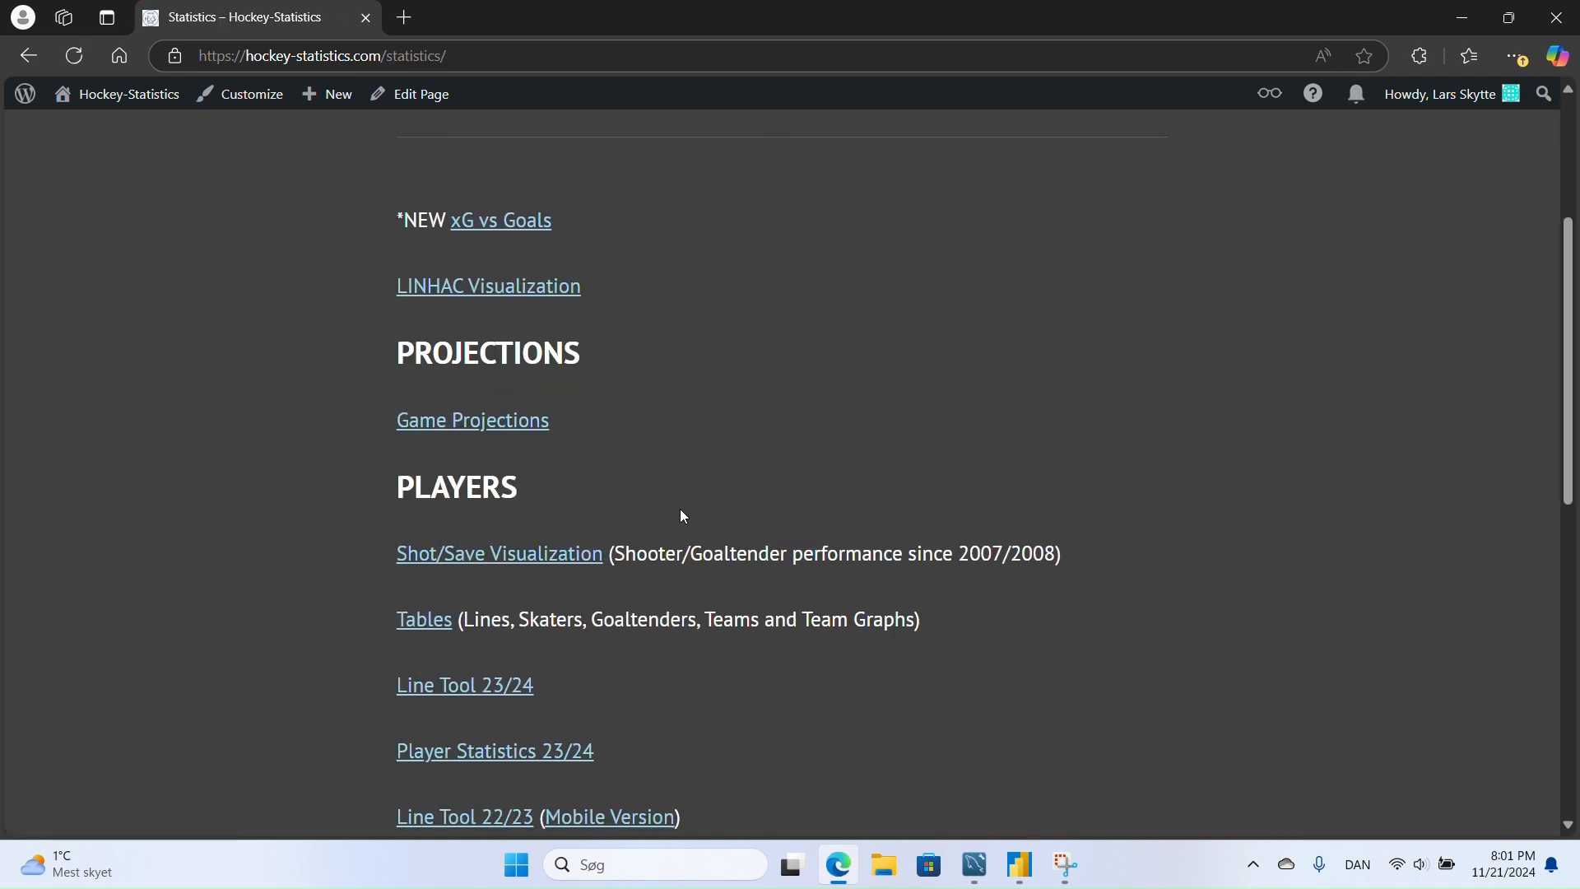
left_click(466, 680)
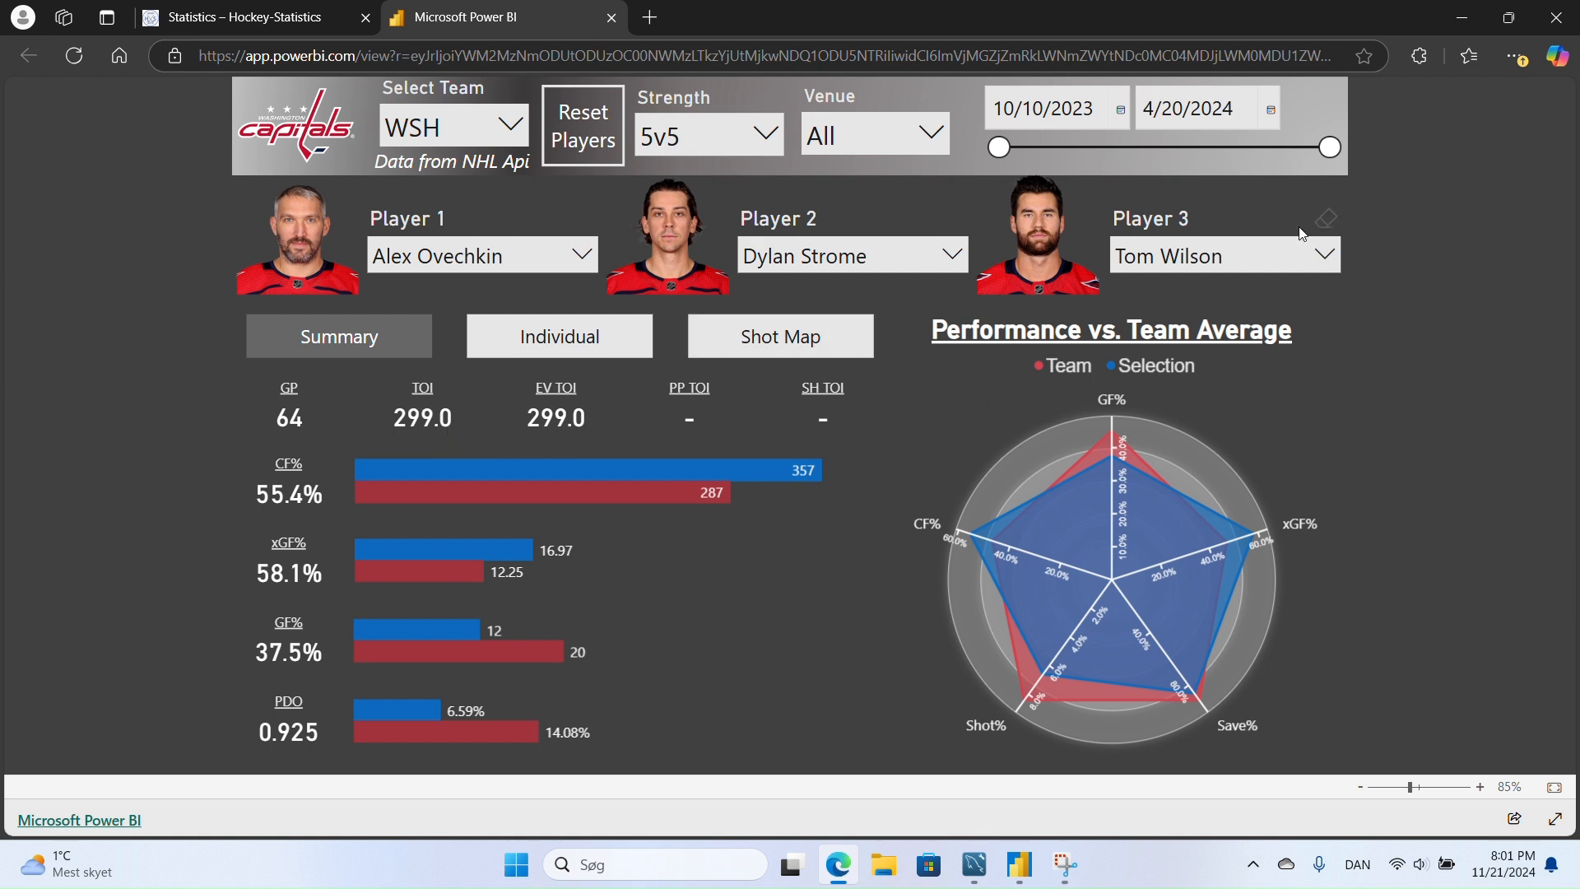
- Clear Player 3 in the line tool, examine the Individual On-Ice and Totals tables, and return to the Power BI report
left_click(1327, 229)
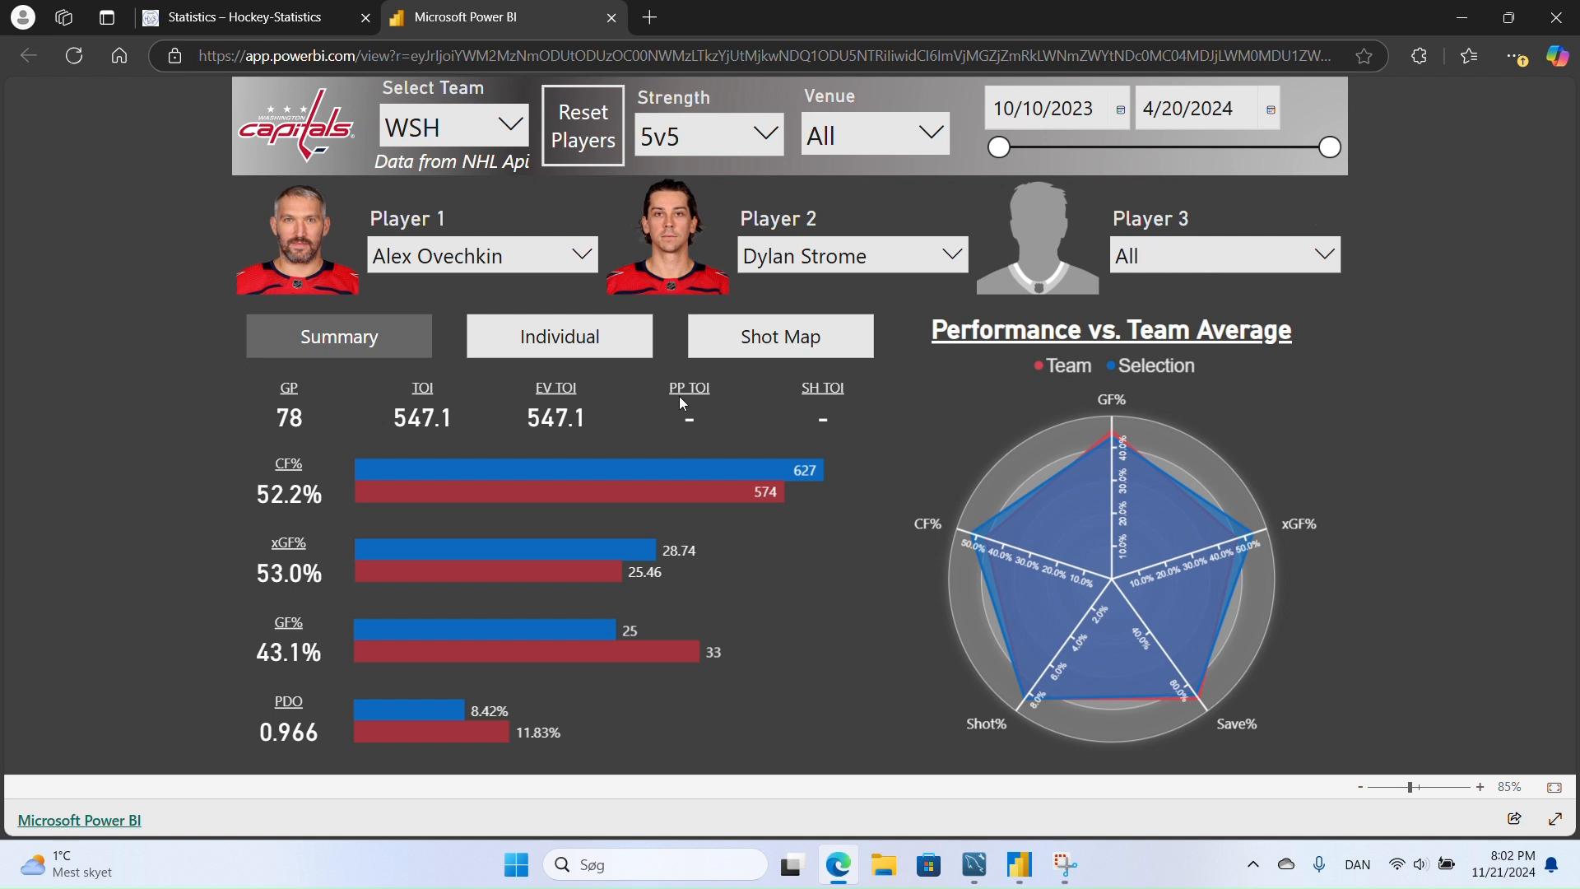
left_click(582, 352)
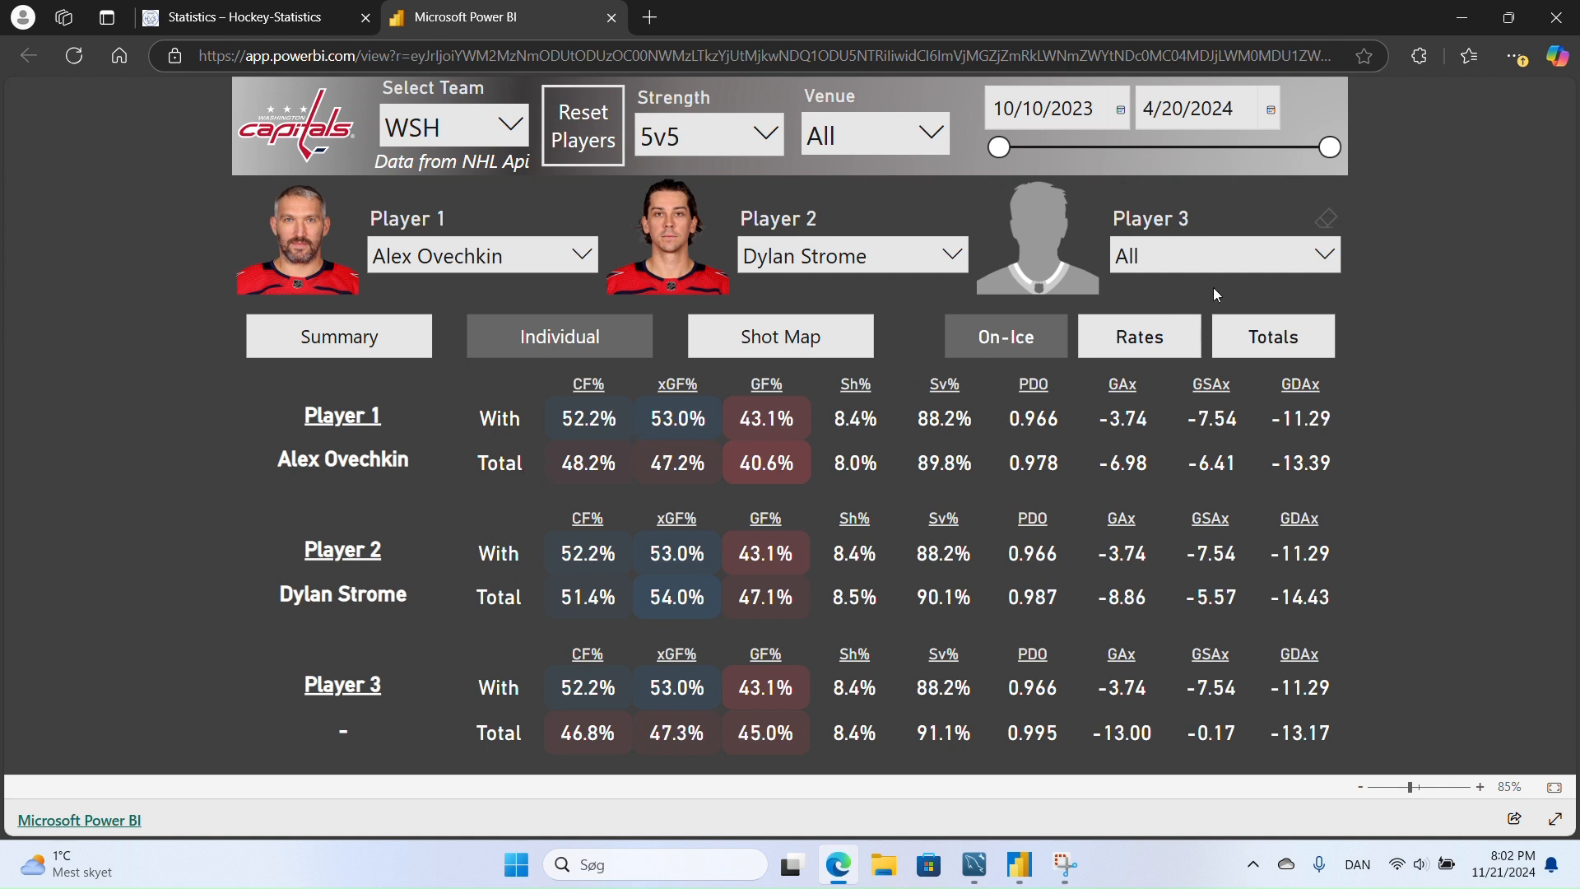
left_click(1274, 353)
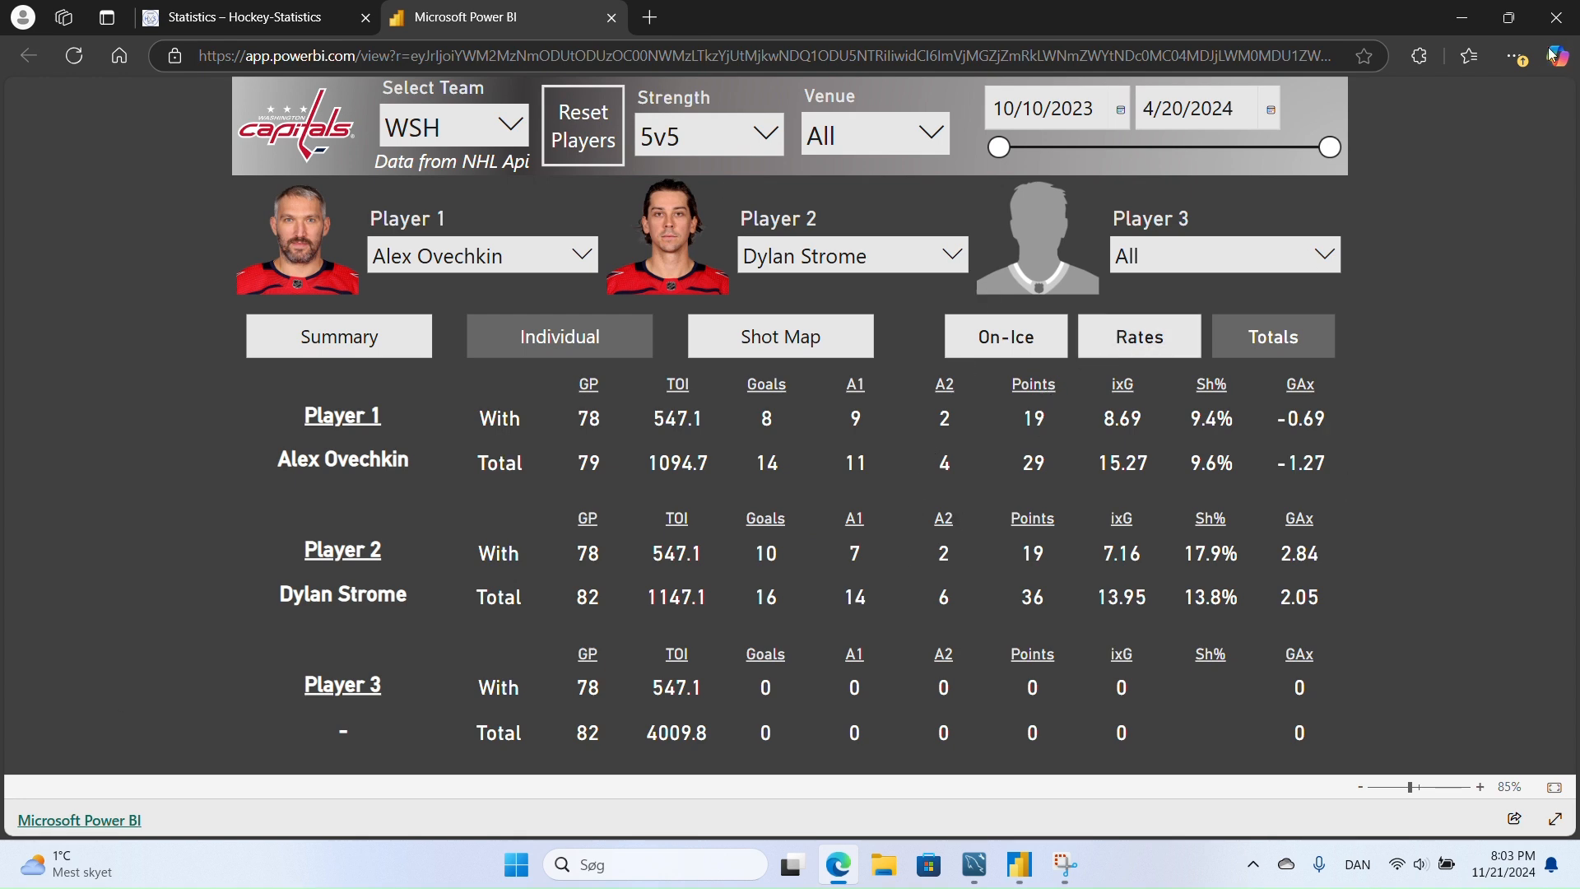
left_click(1571, 13)
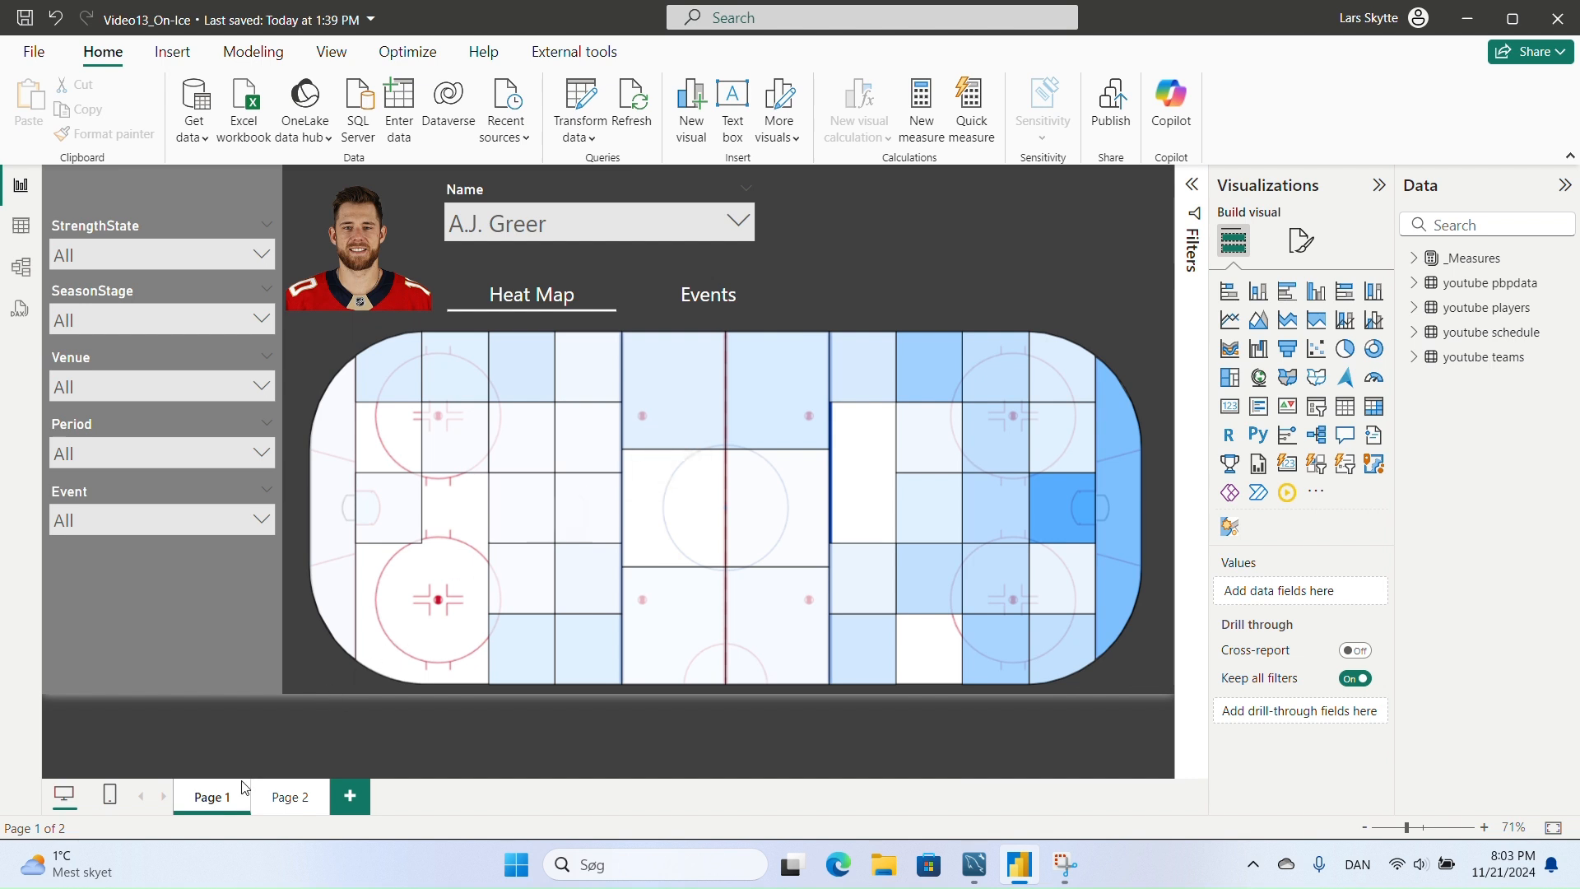
- Duplicate Page 1 and place the copy between Page 1 and Page 2
right_click(219, 793)
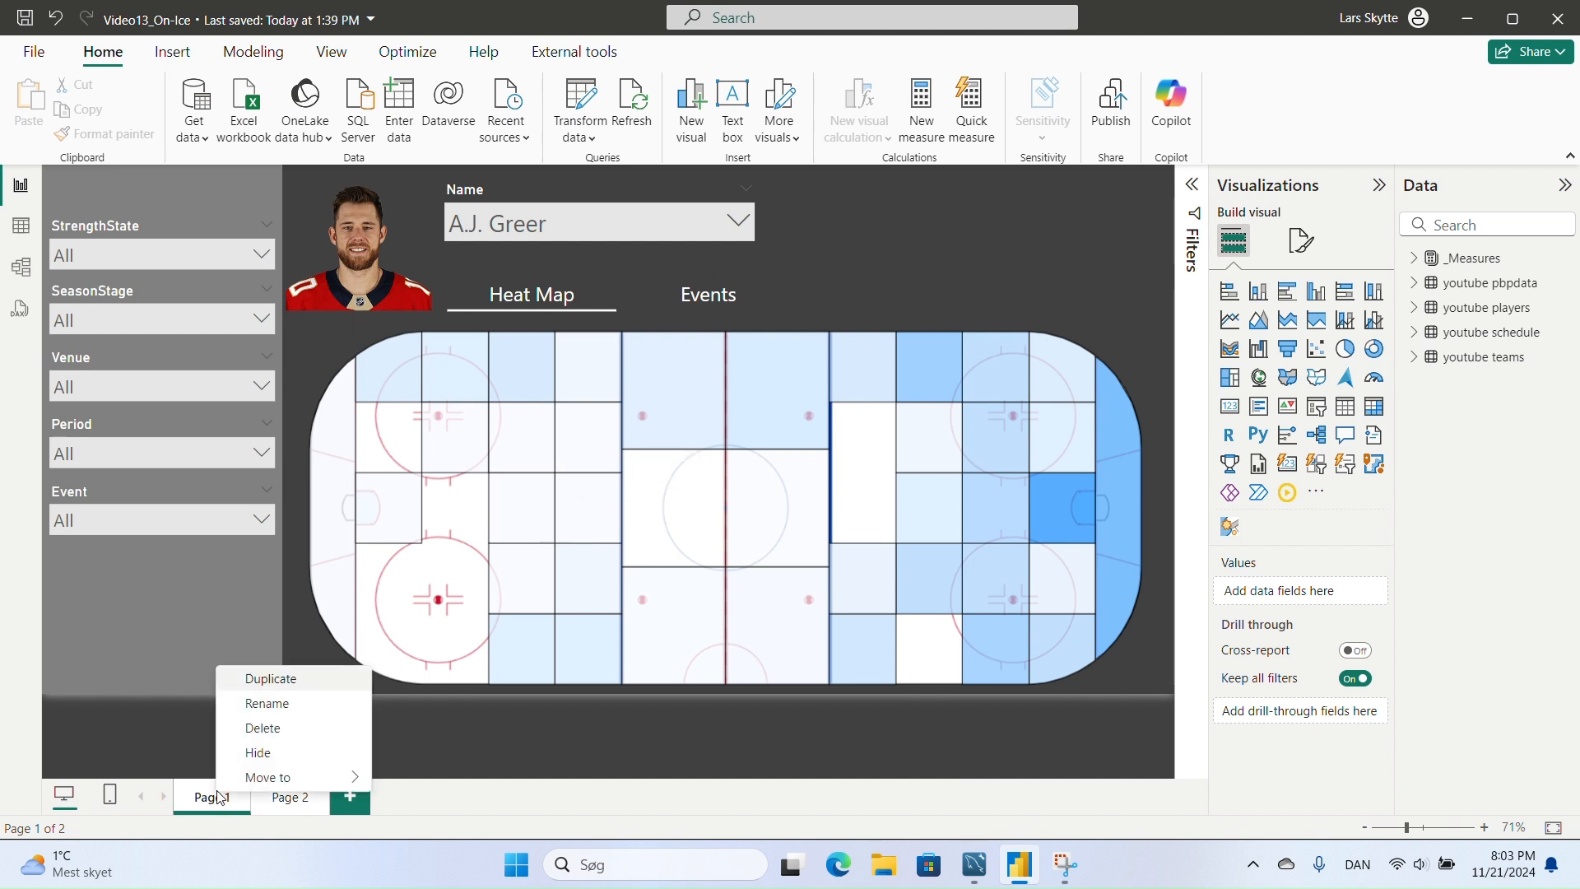
left_click(295, 685)
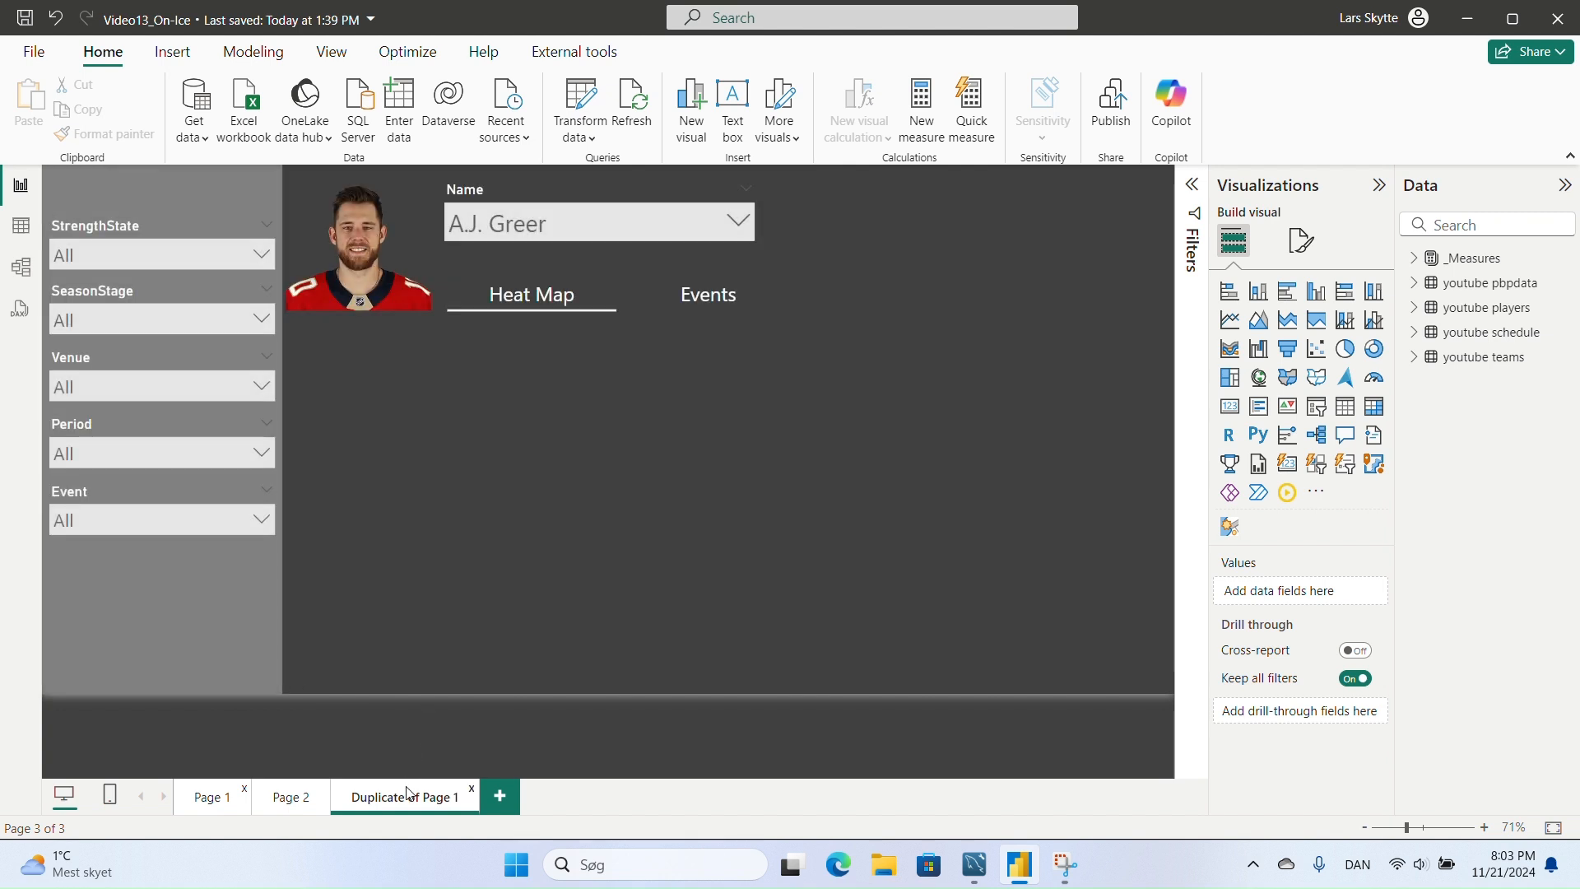
left_click_drag(408, 797, 314, 787)
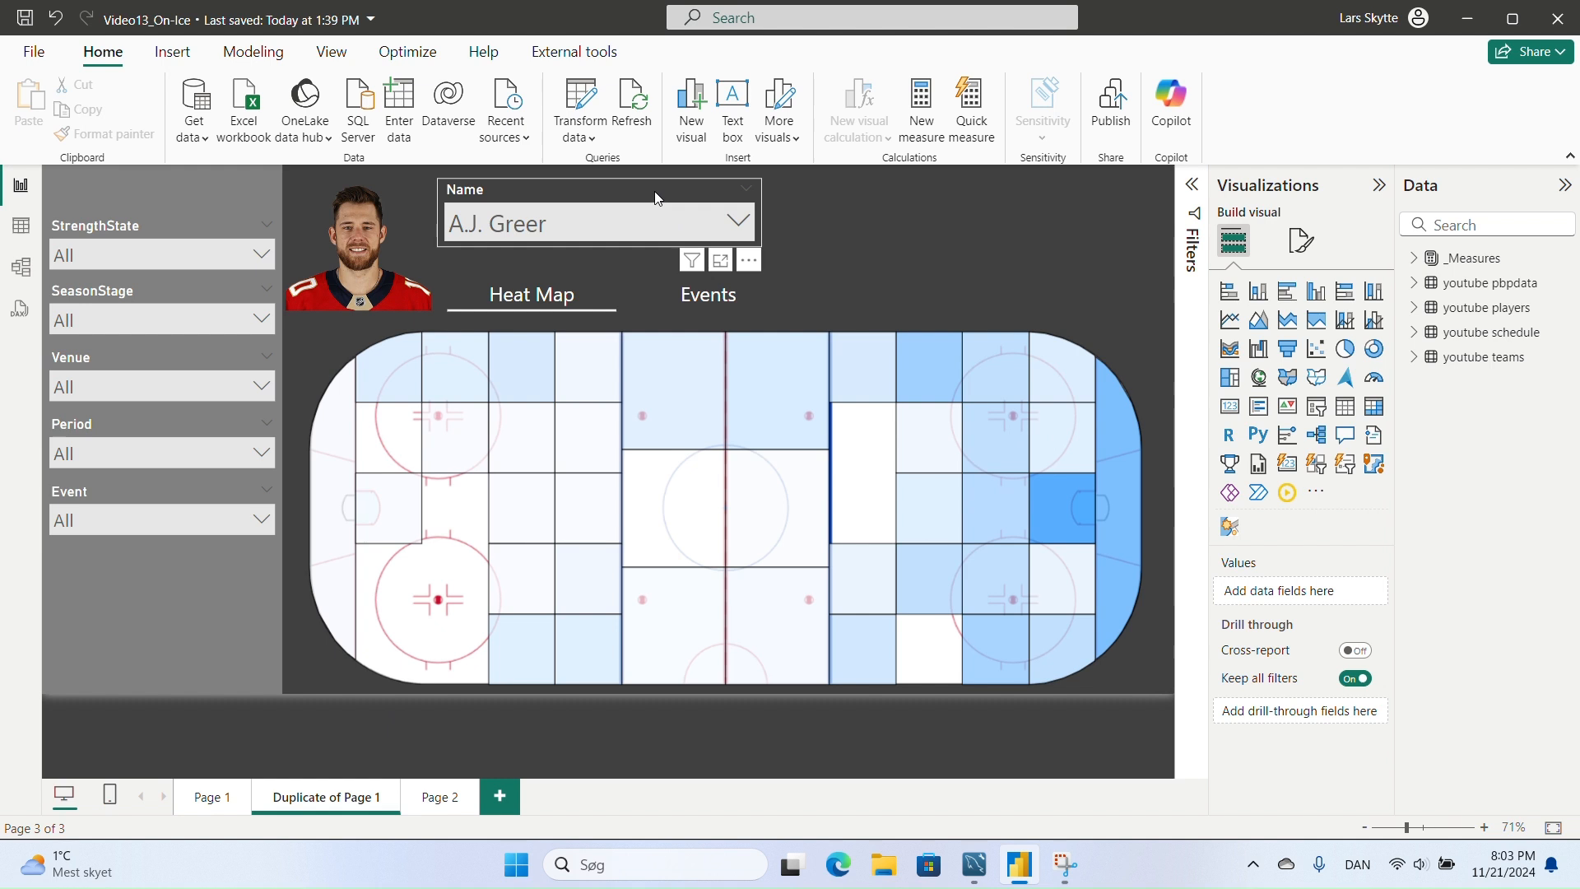
- Delete the Heat Map/Events bookmark navigator from the duplicated page and hide its rink heat map
left_click(768, 280)
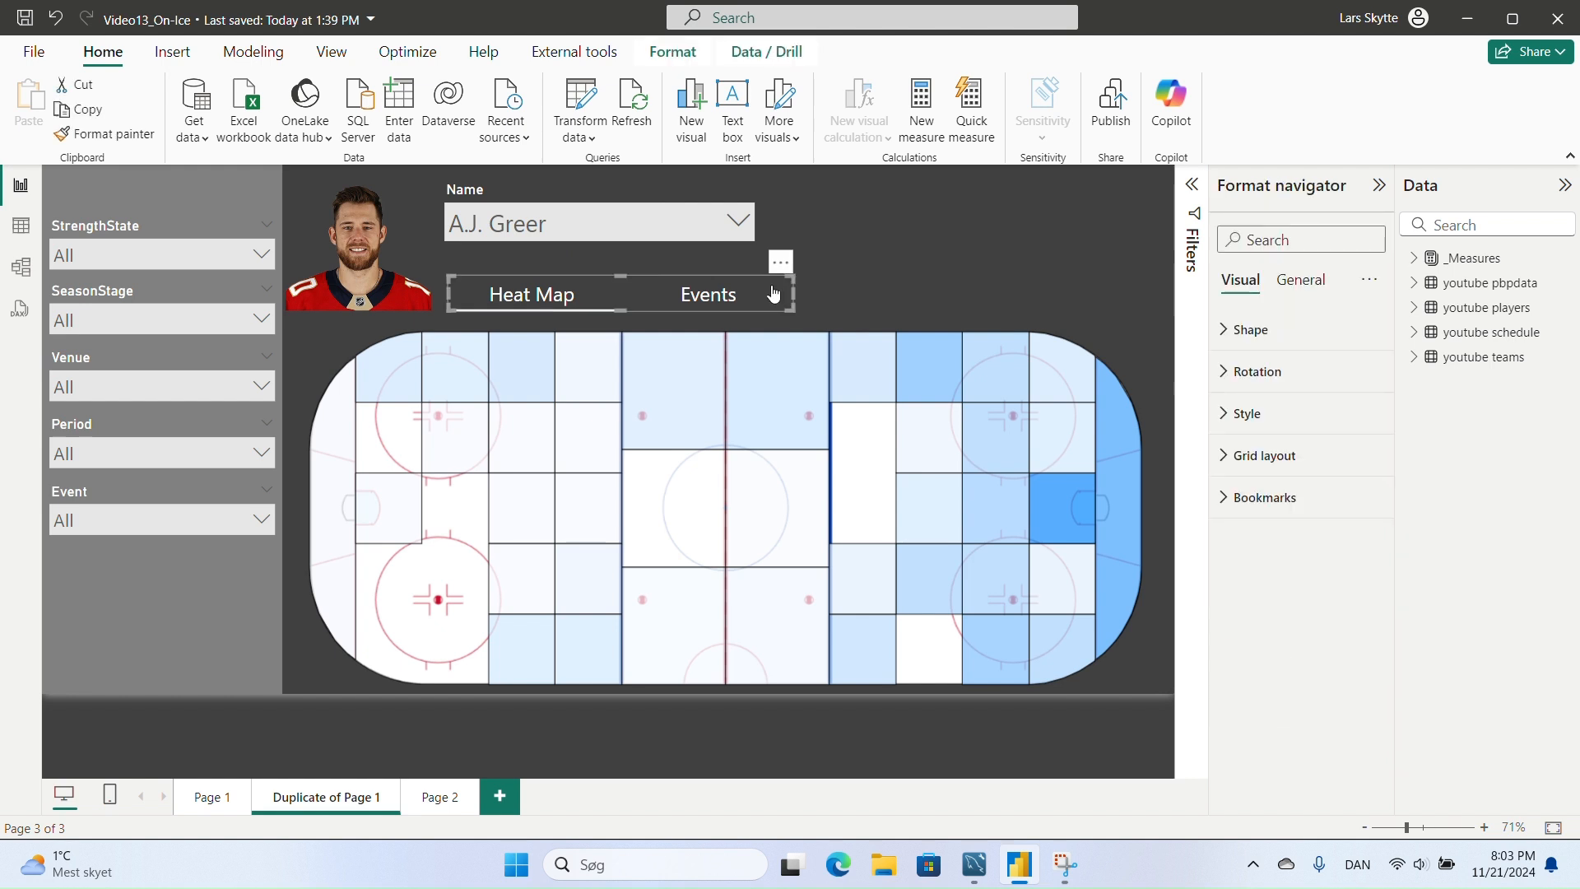
key("Delete")
left_click(1119, 350)
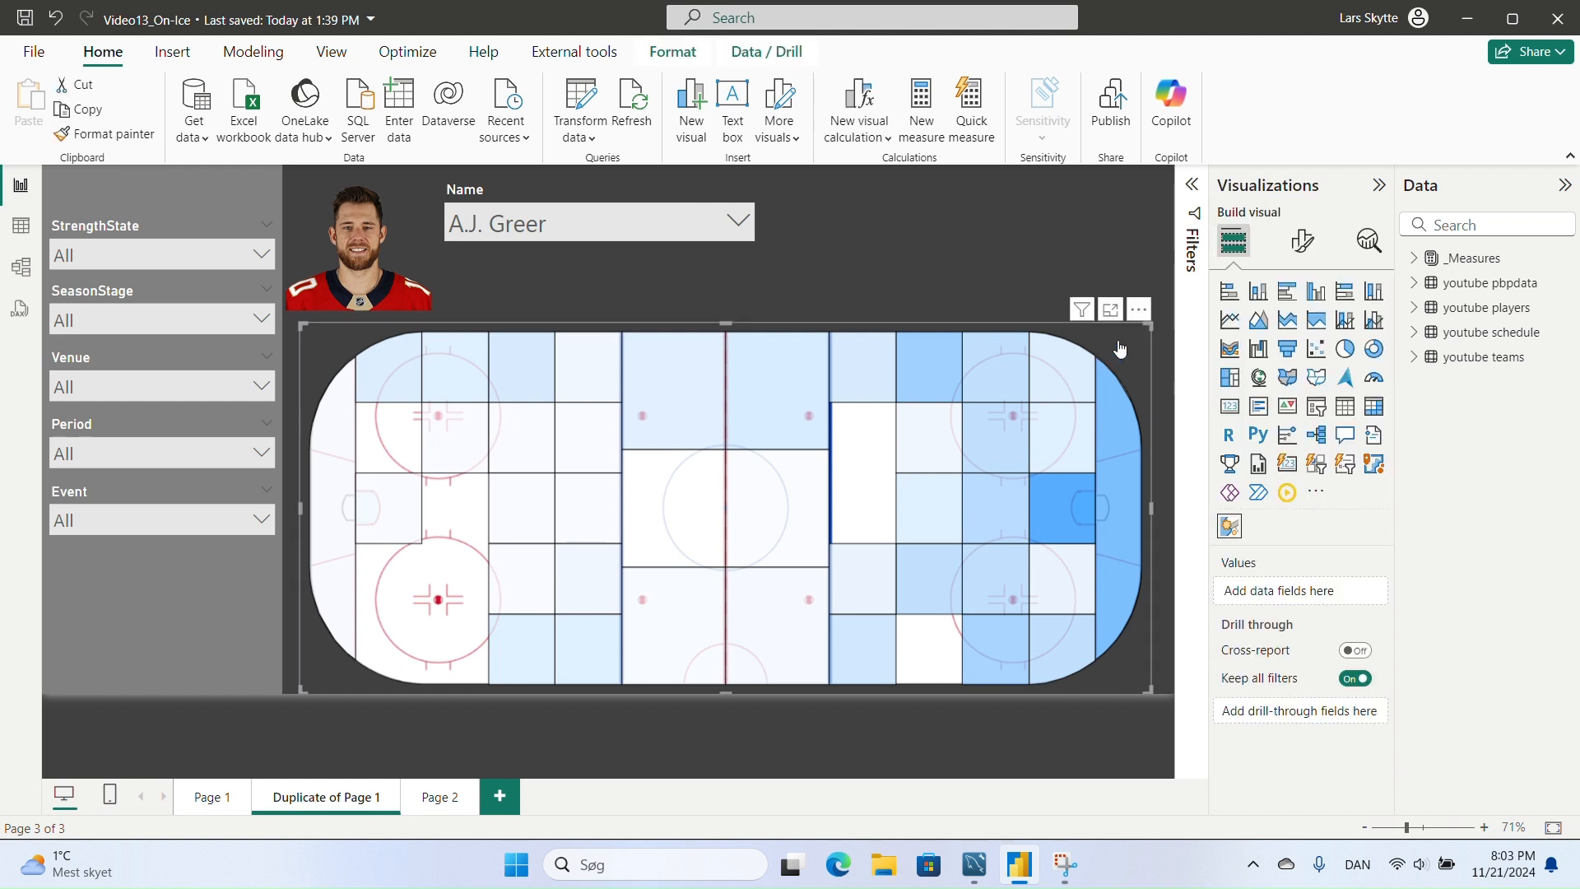
left_click(324, 58)
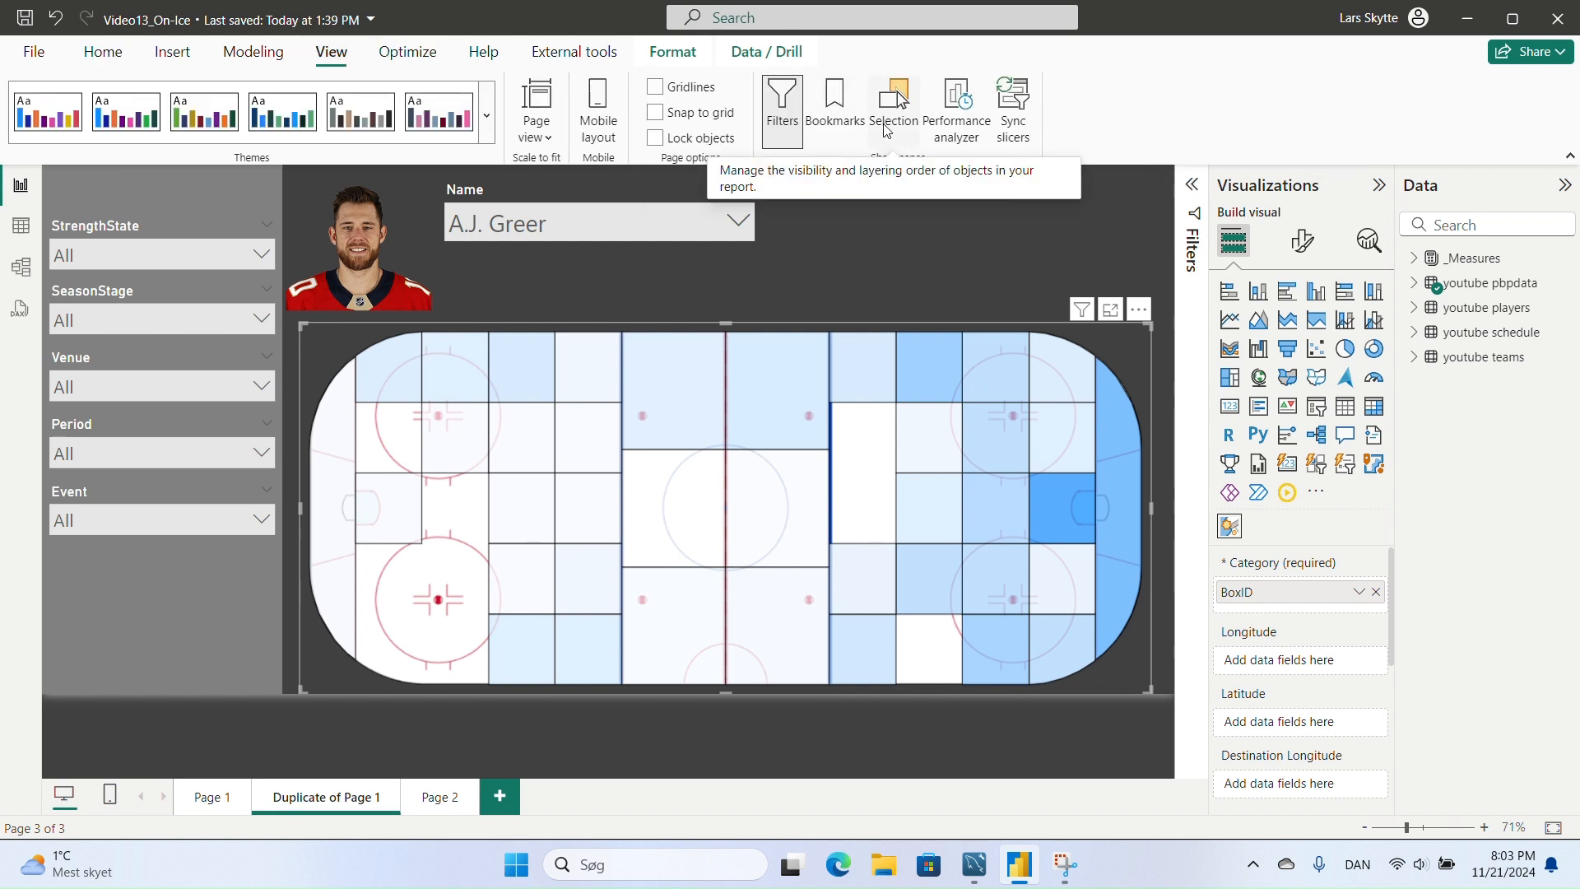
left_click(886, 129)
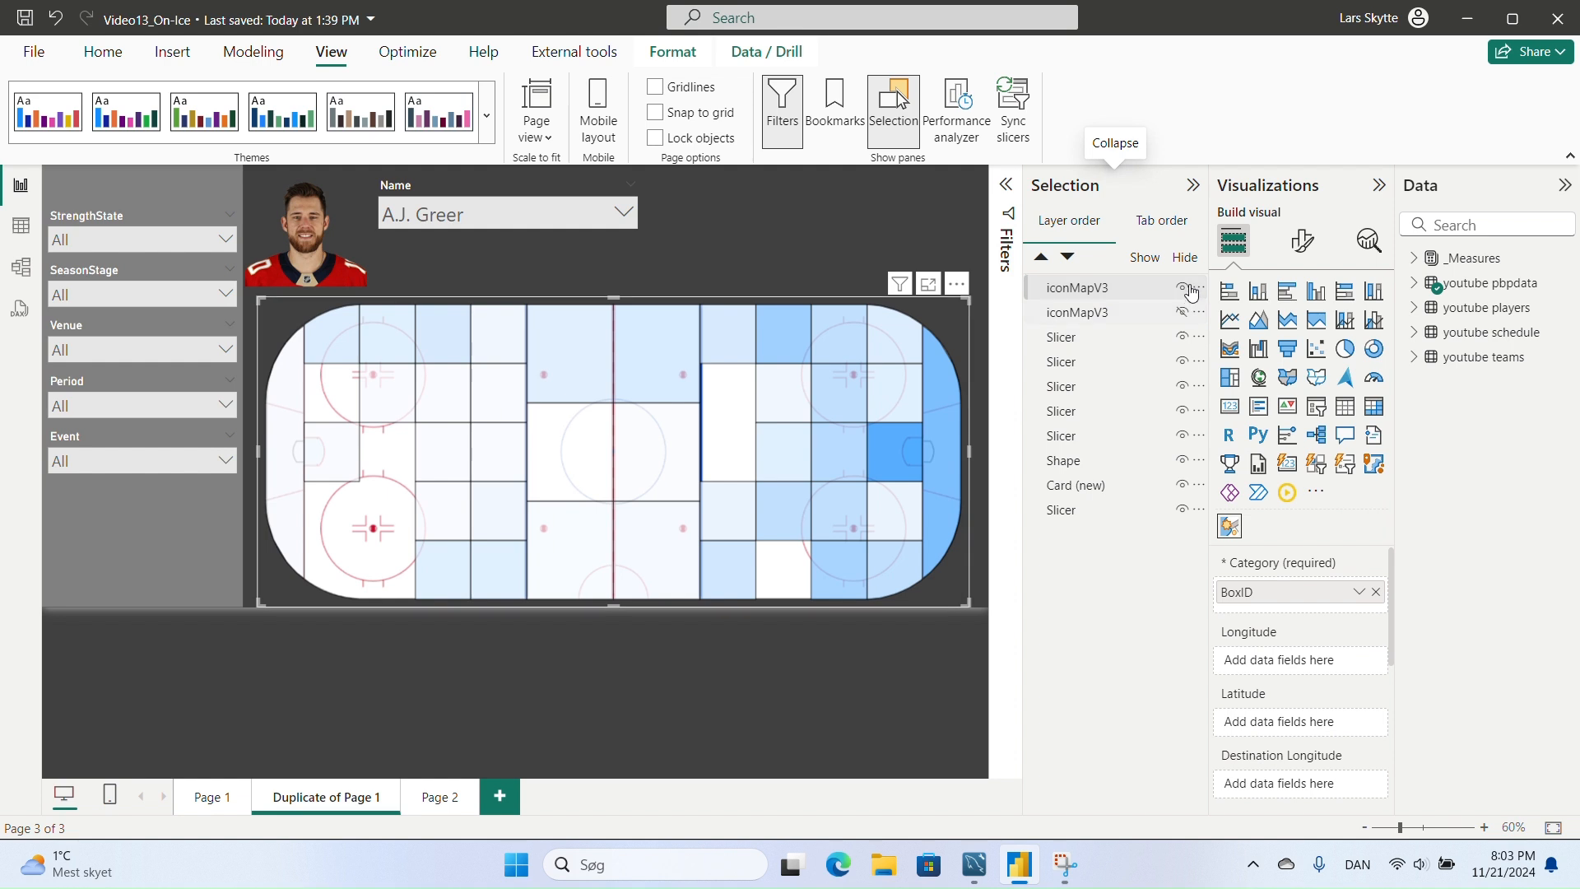
left_click(1184, 288)
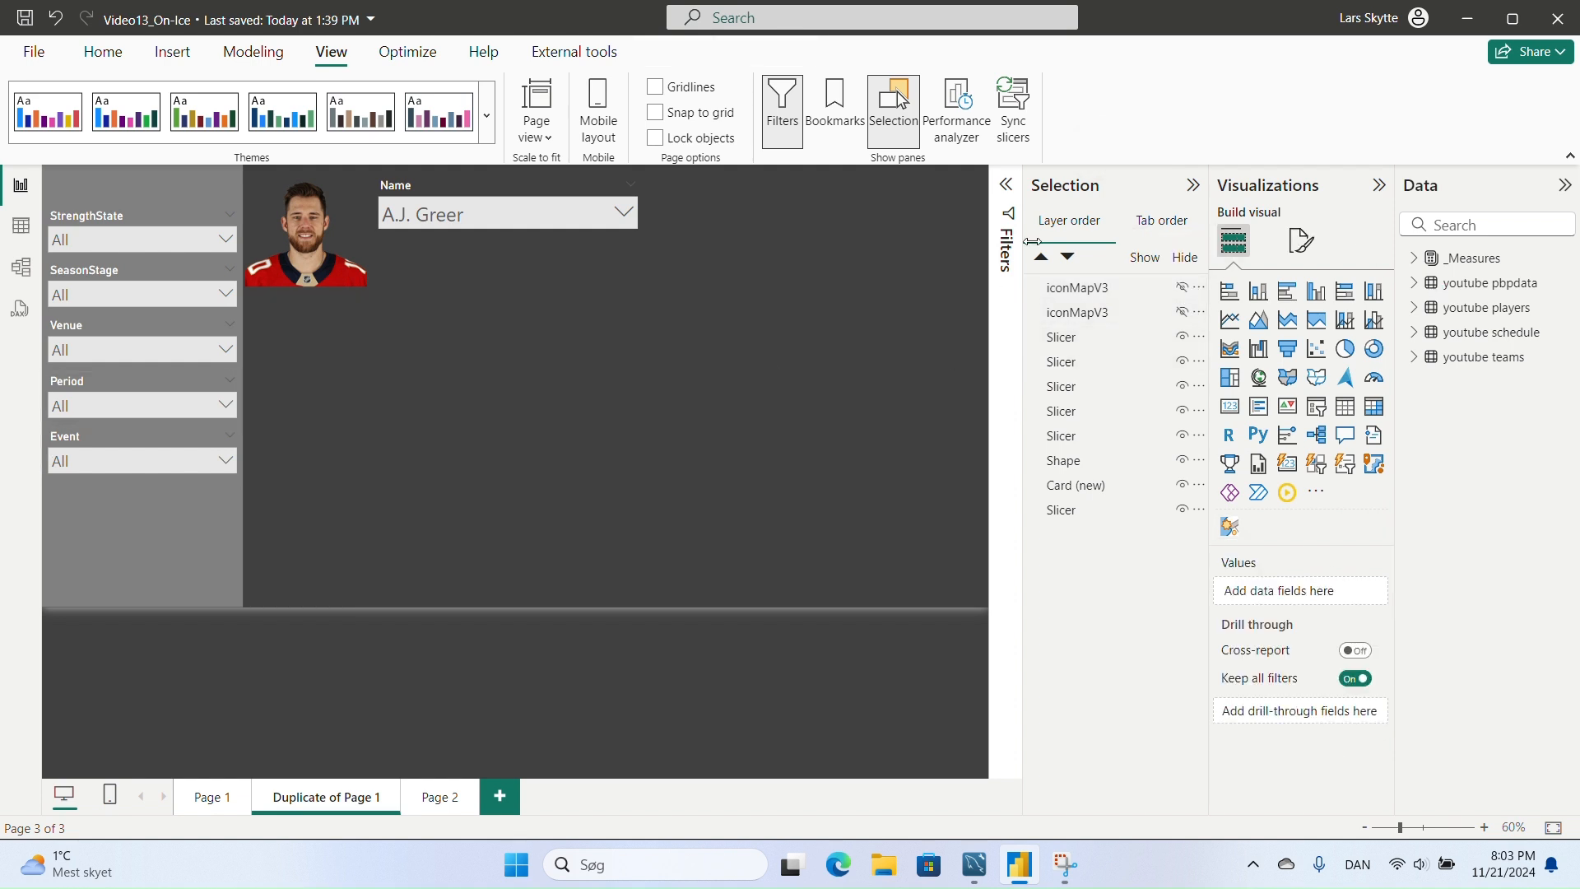
left_click(1192, 184)
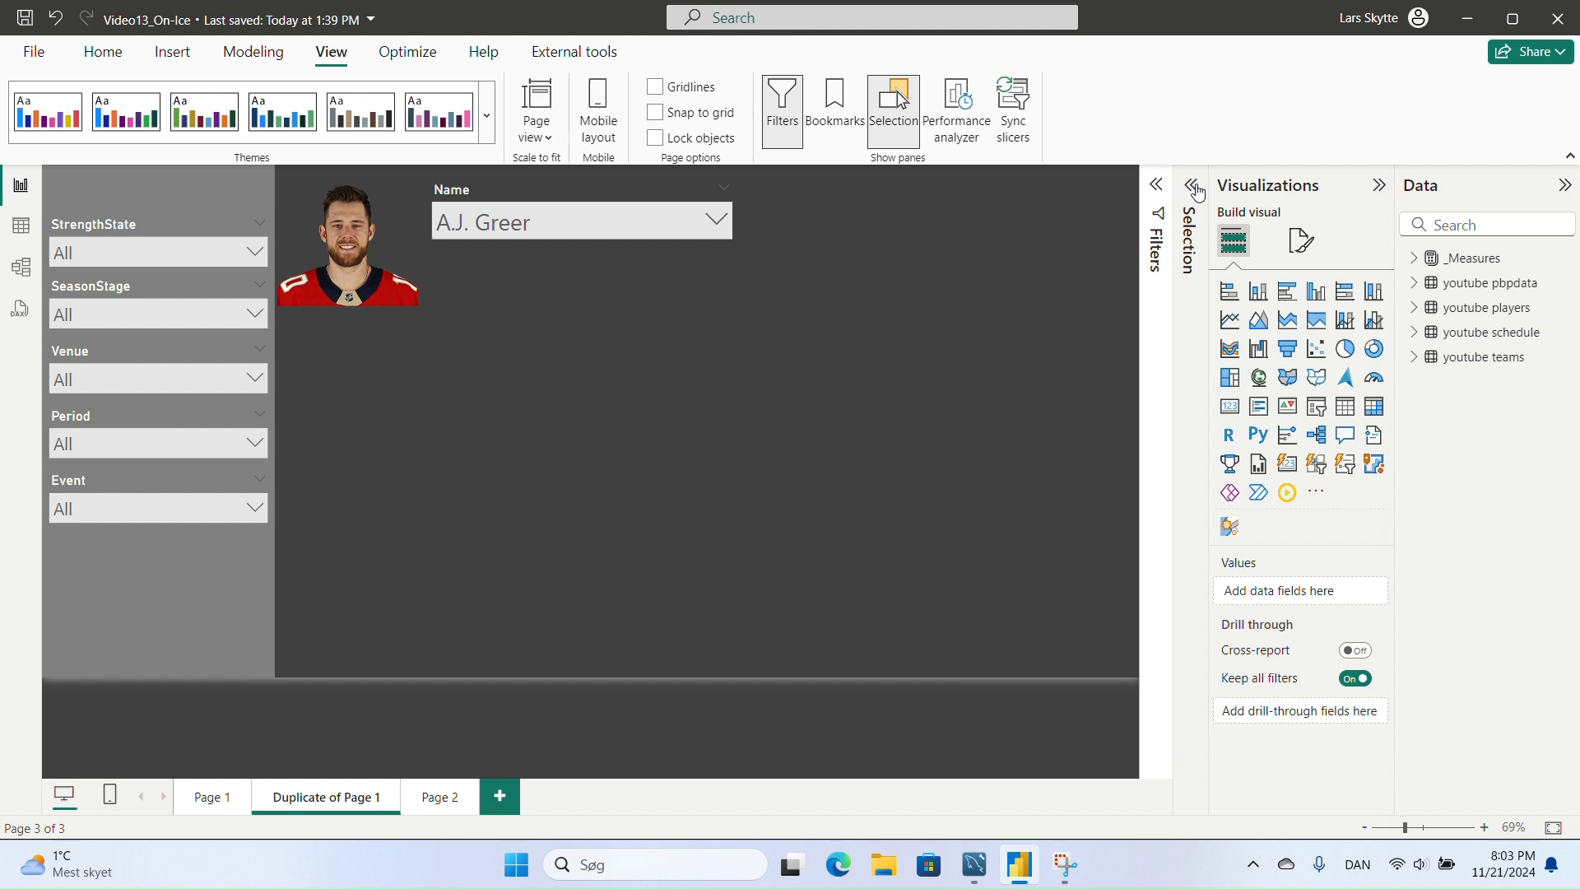
left_click(149, 247)
left_click(156, 243)
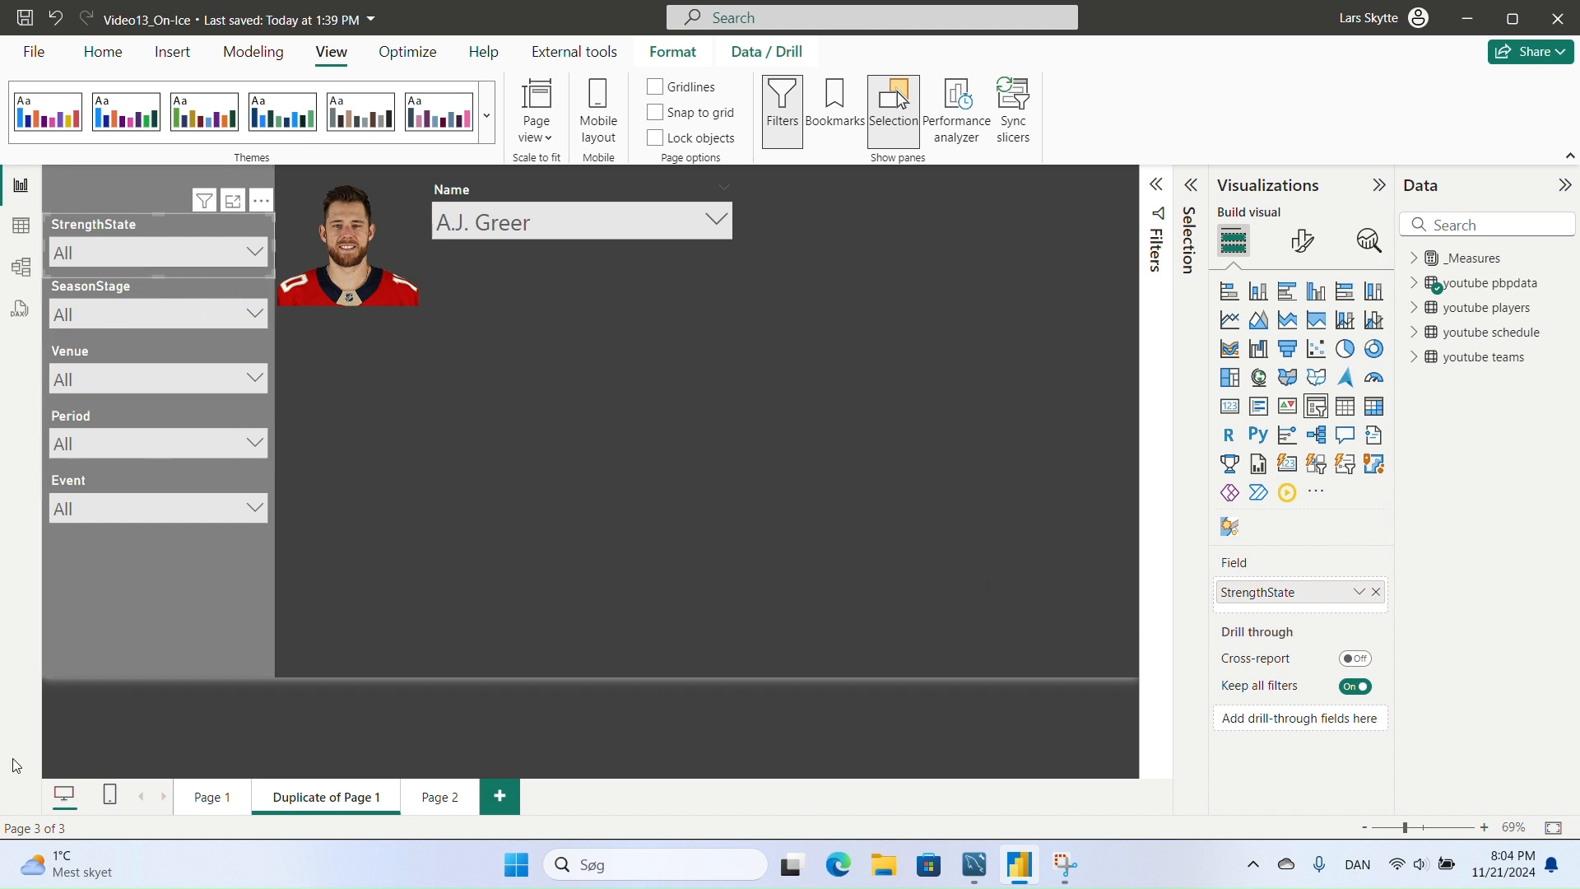
left_click(808, 565)
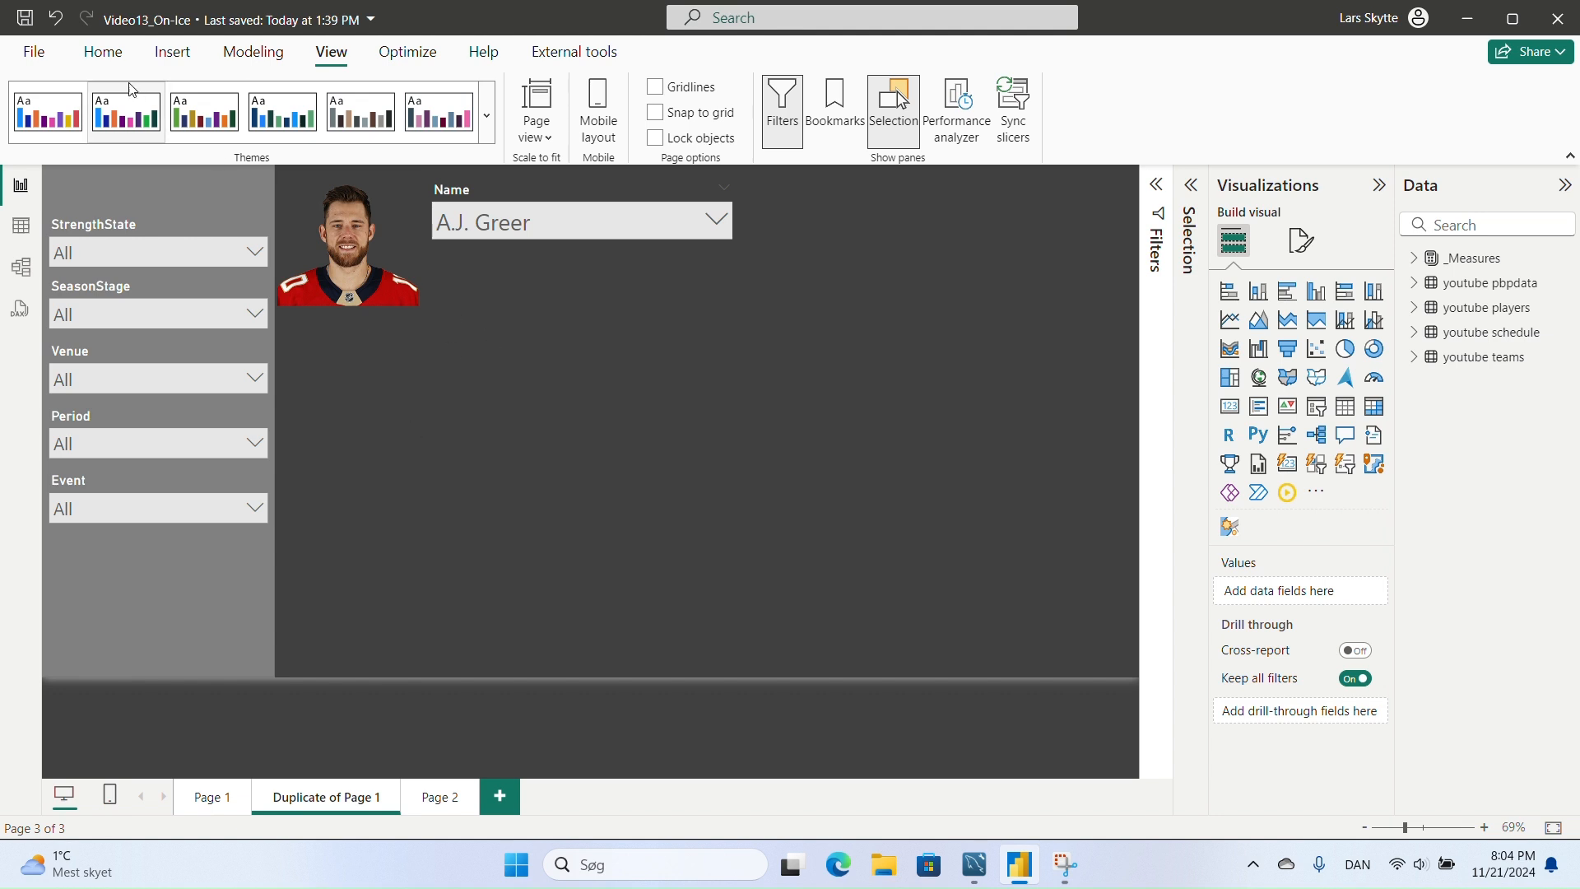
- Open the Power Query Editor for the report's data and start a new MySQL database source
left_click(103, 51)
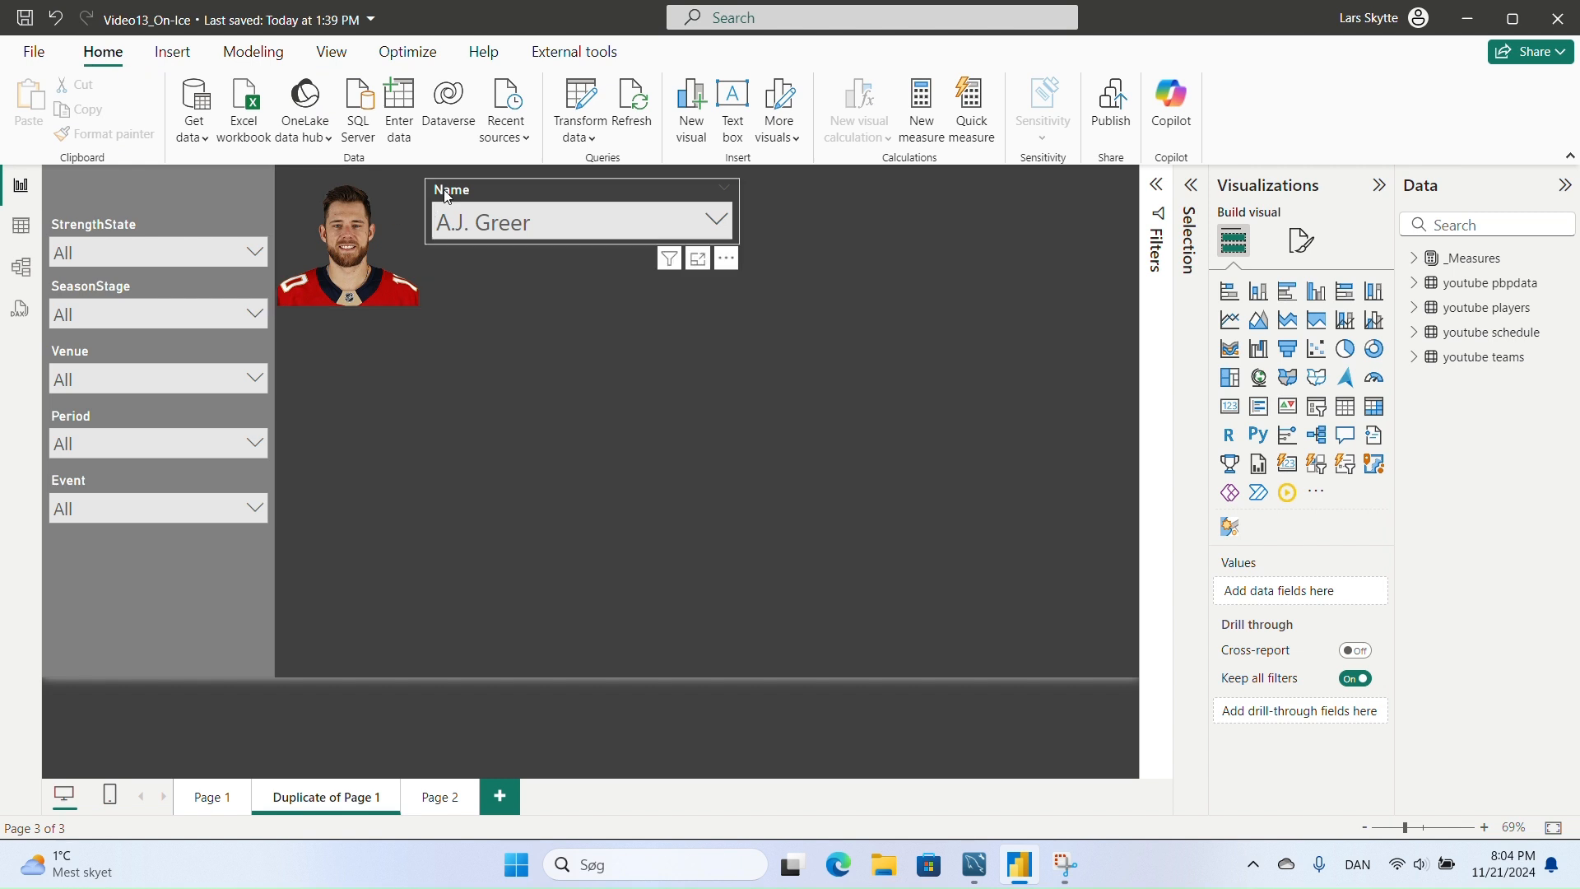
left_click(581, 103)
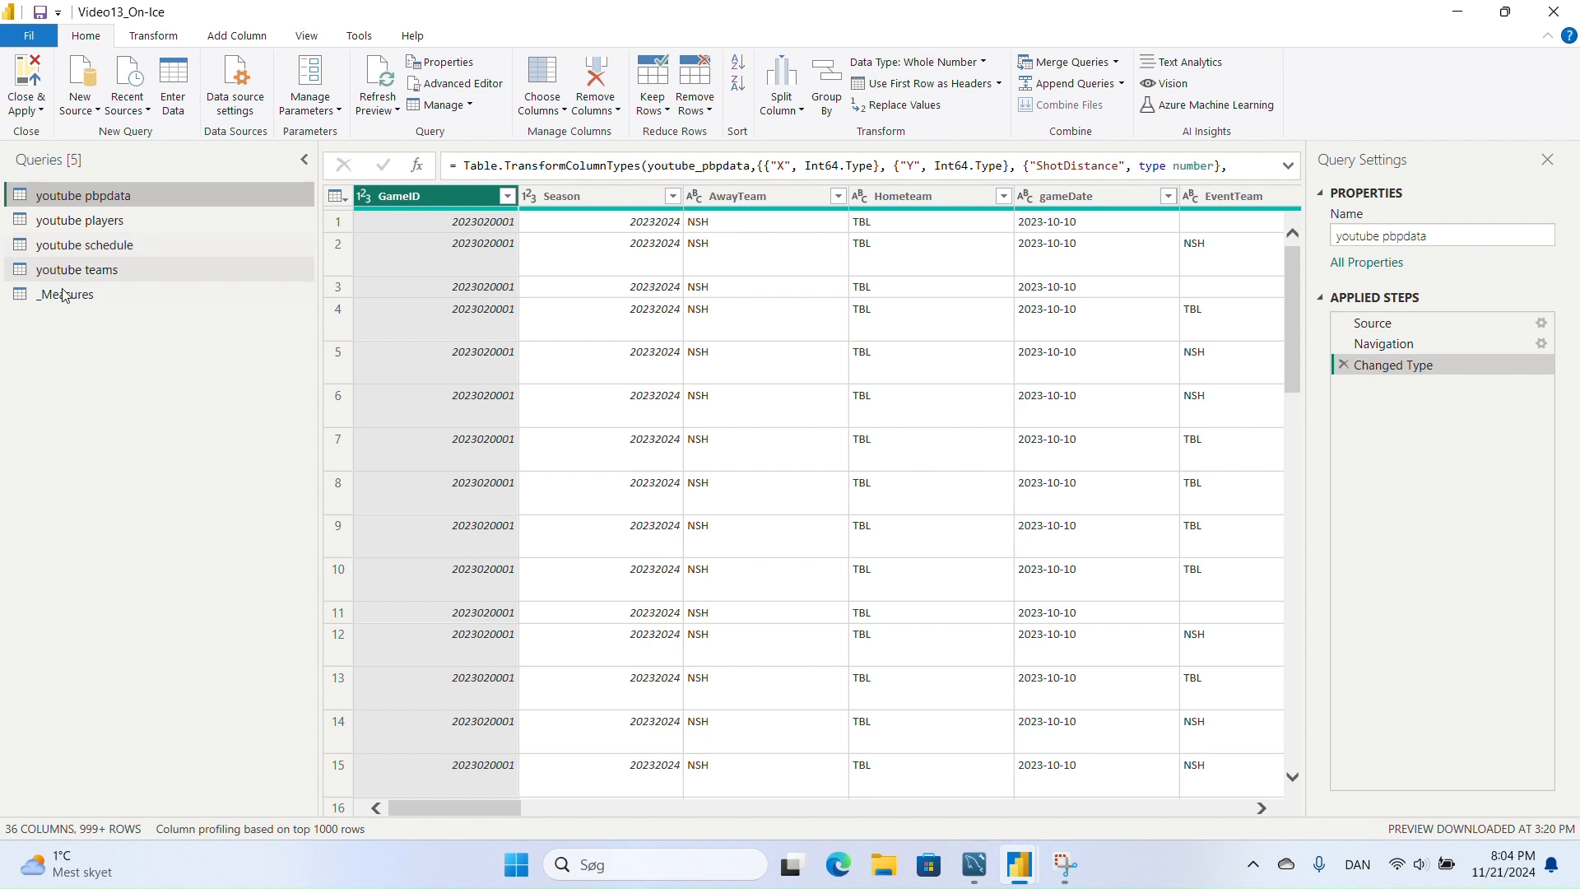
left_click(85, 111)
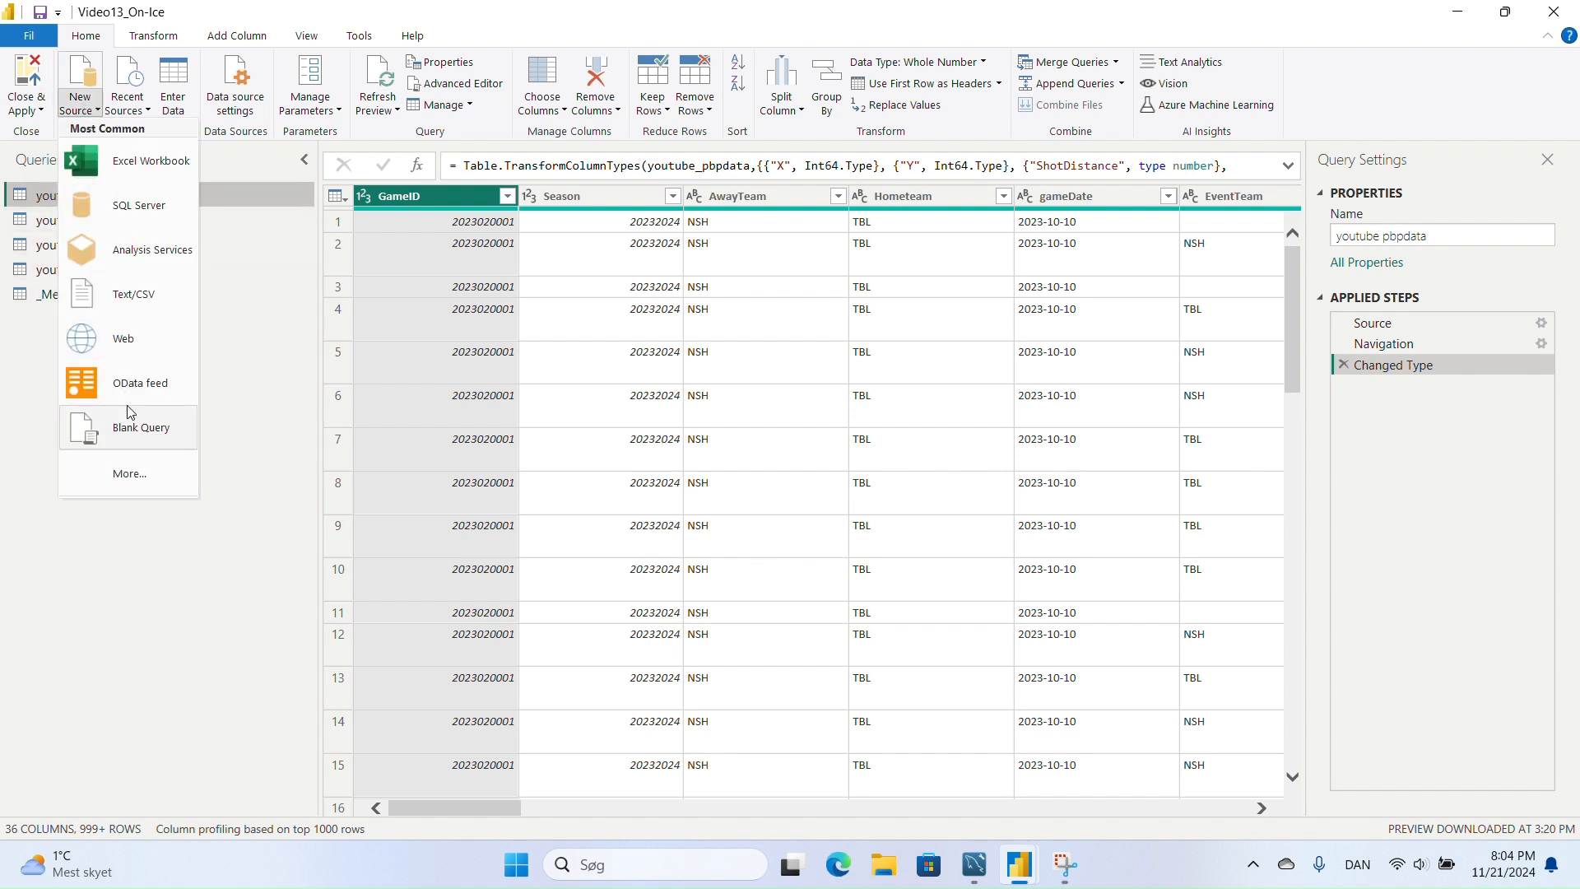
left_click(128, 476)
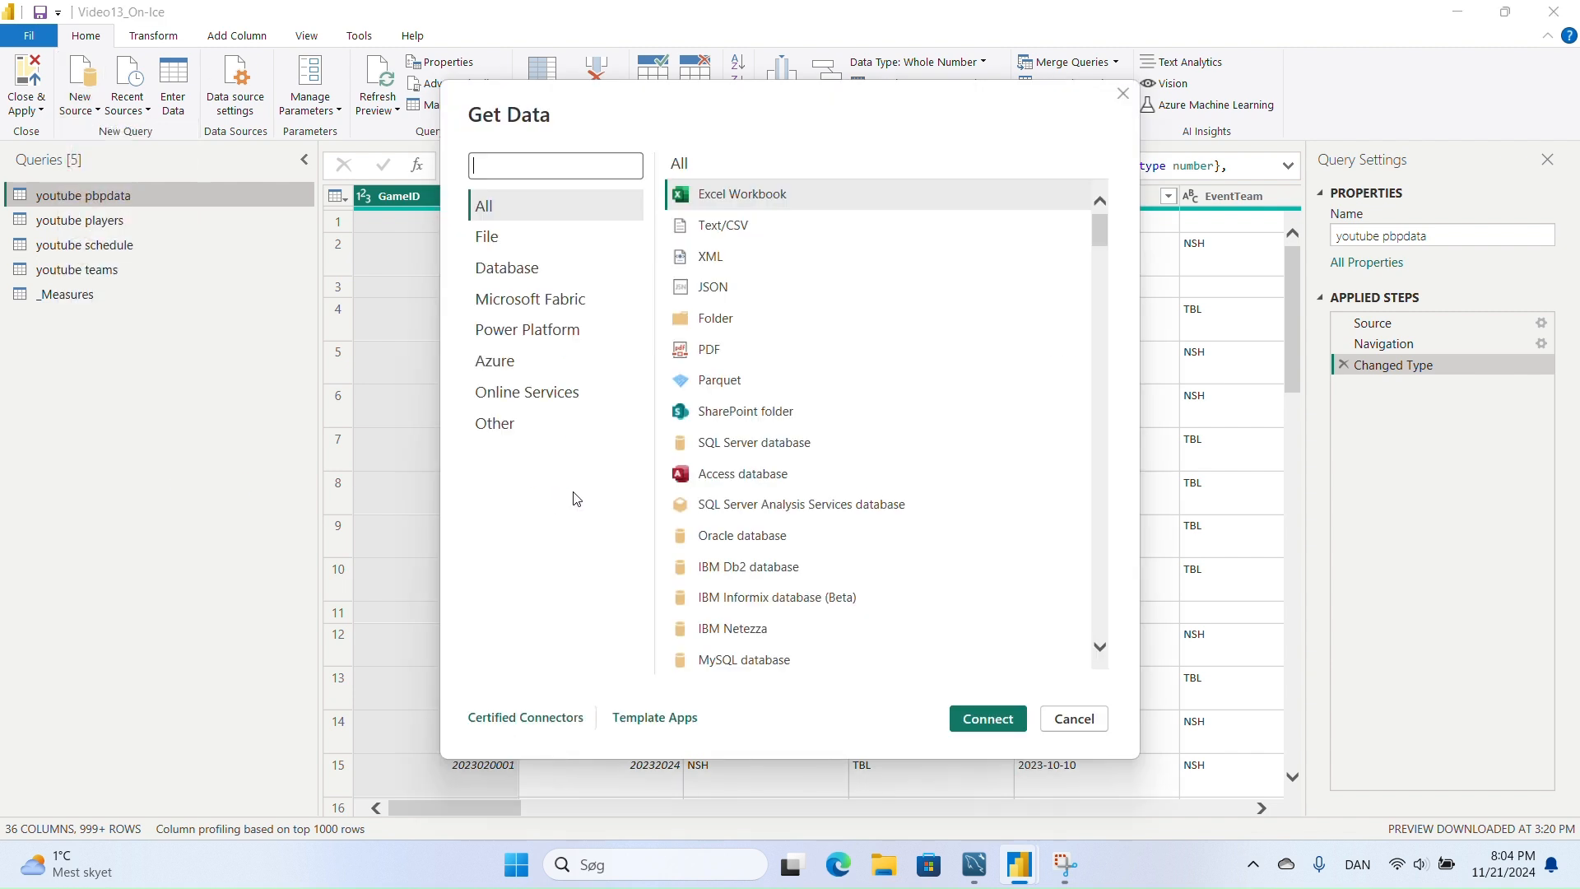
double_click(769, 661)
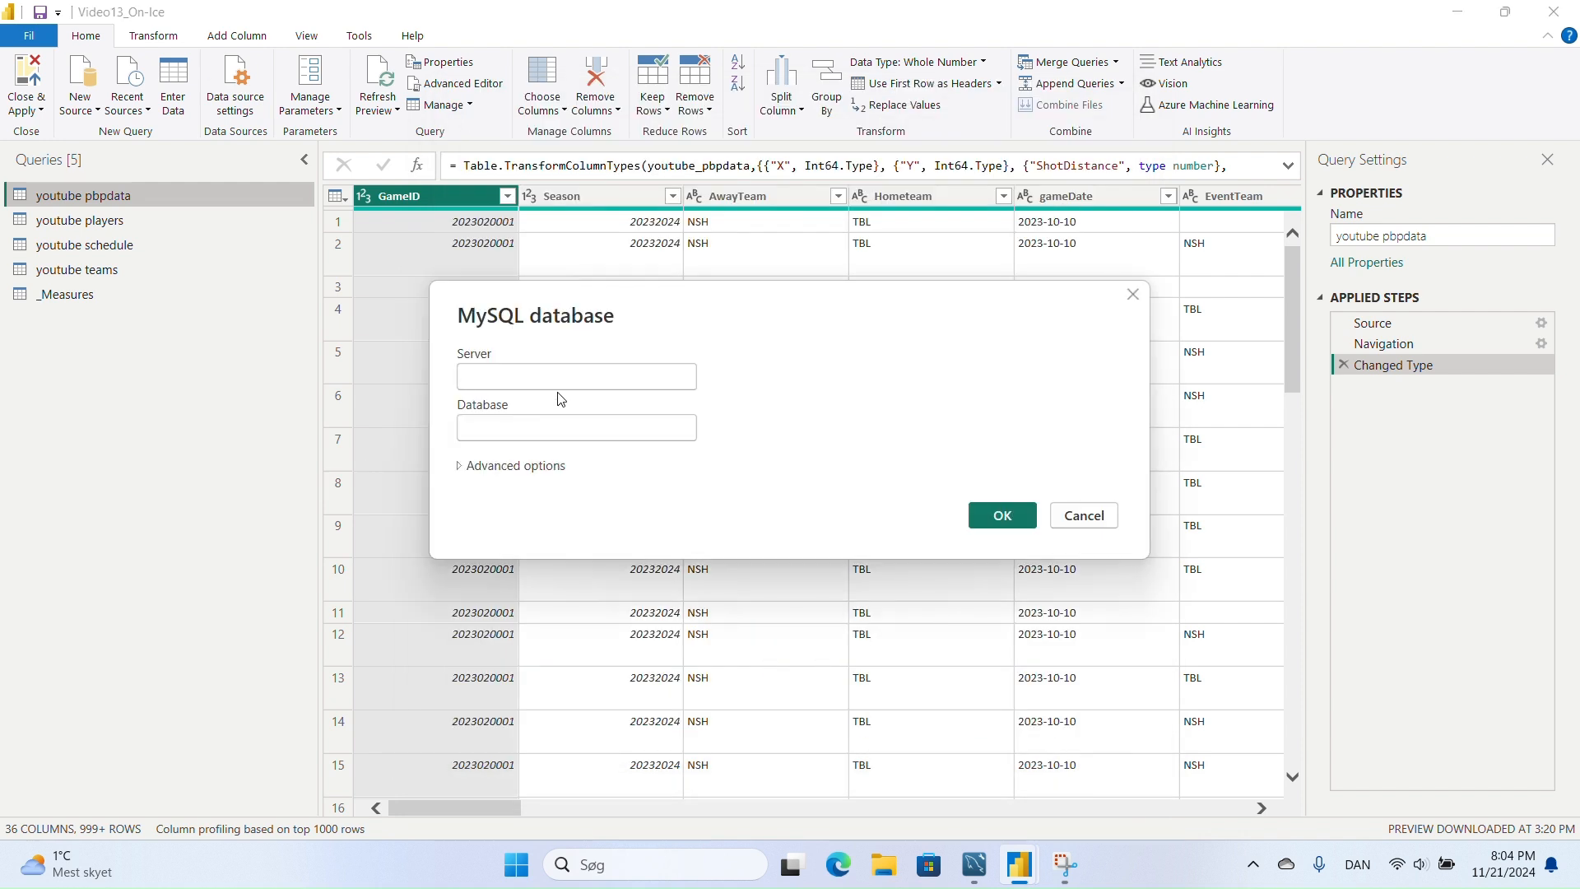
- Connect to the MySQL server localhost:3306 with the database youtube
type("localhost:")
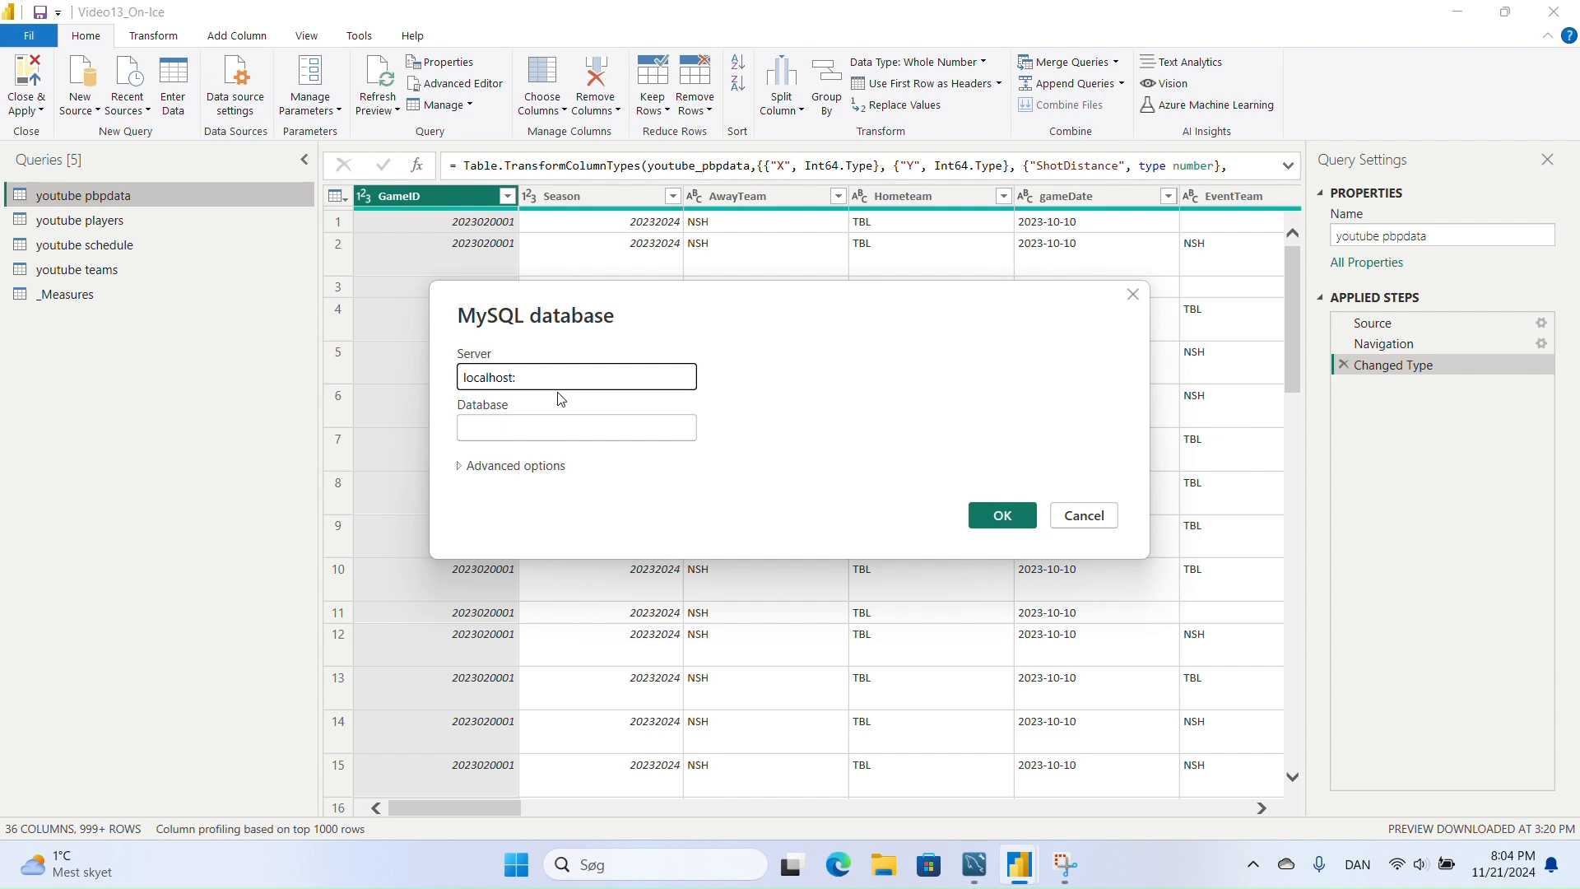
type("3306")
left_click(542, 433)
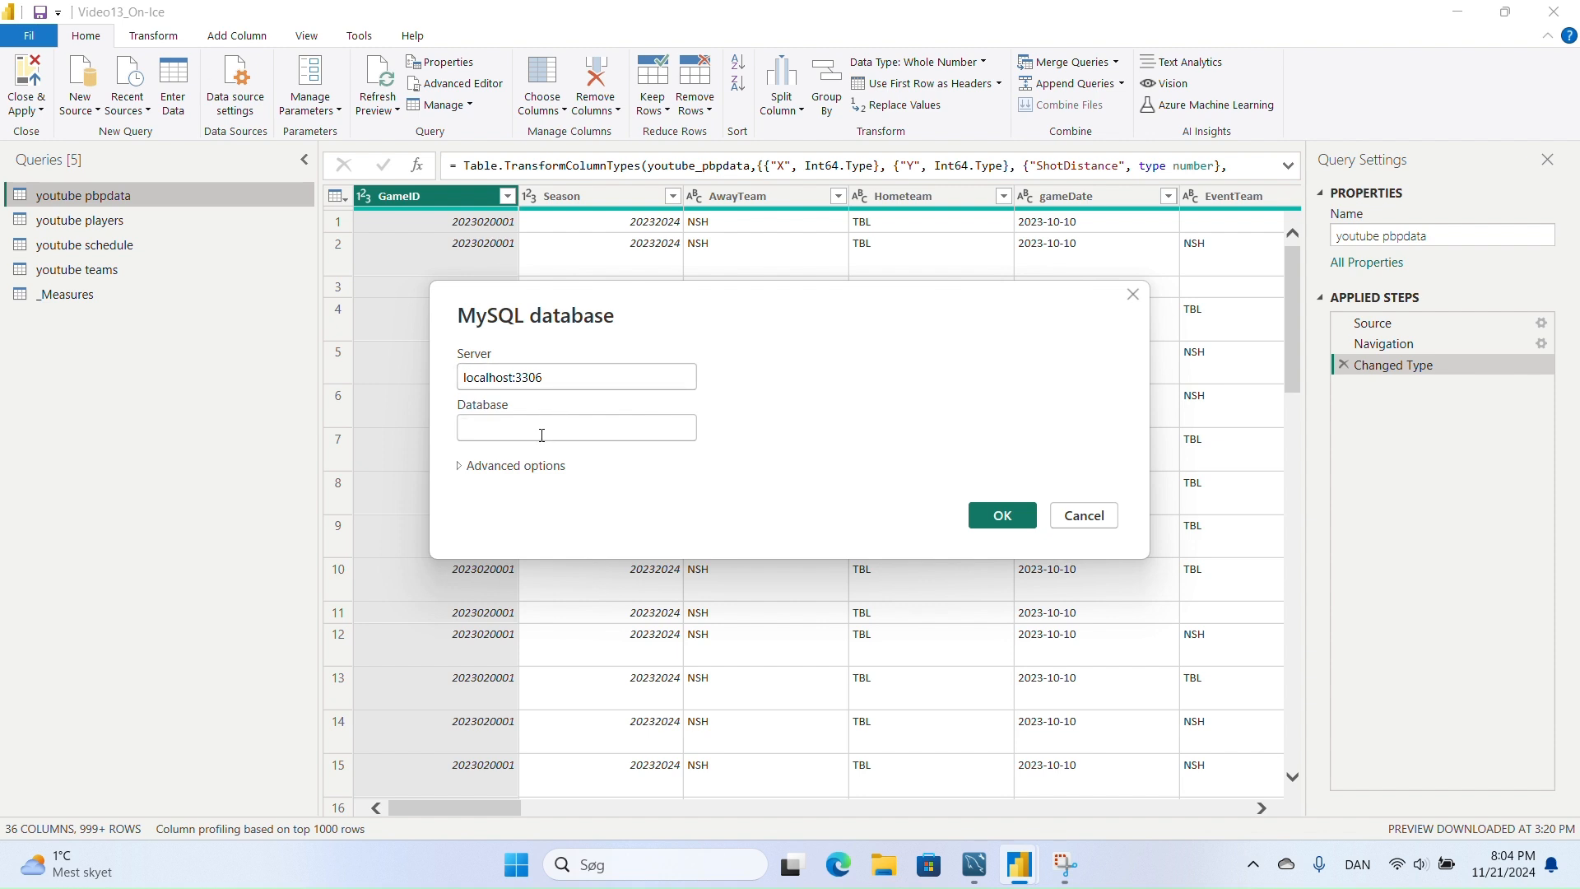
type("yout")
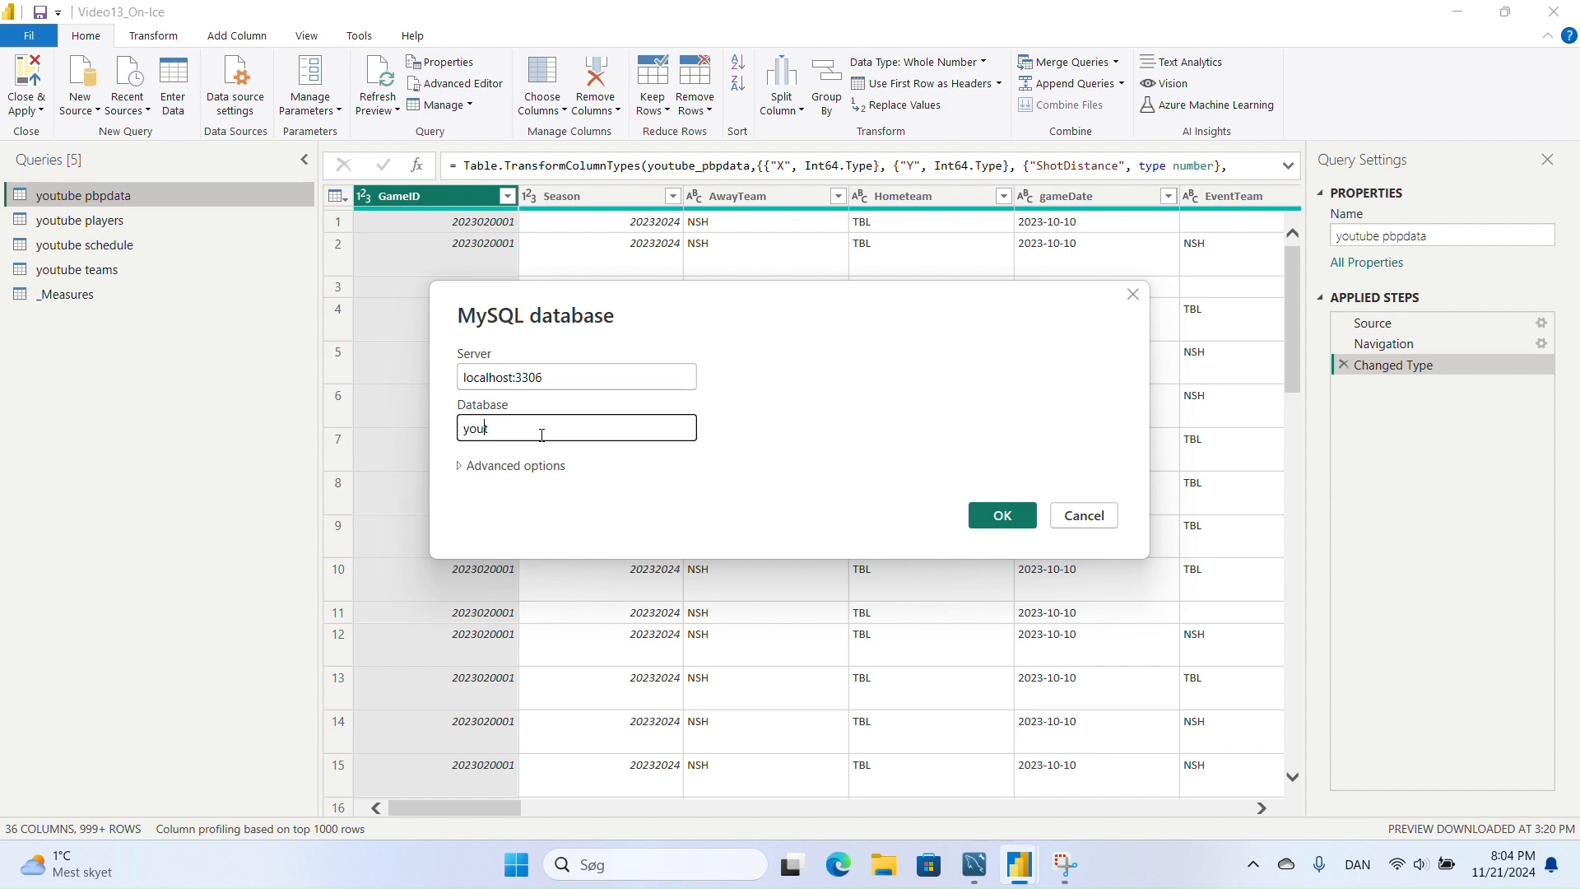
type("ube")
left_click(994, 514)
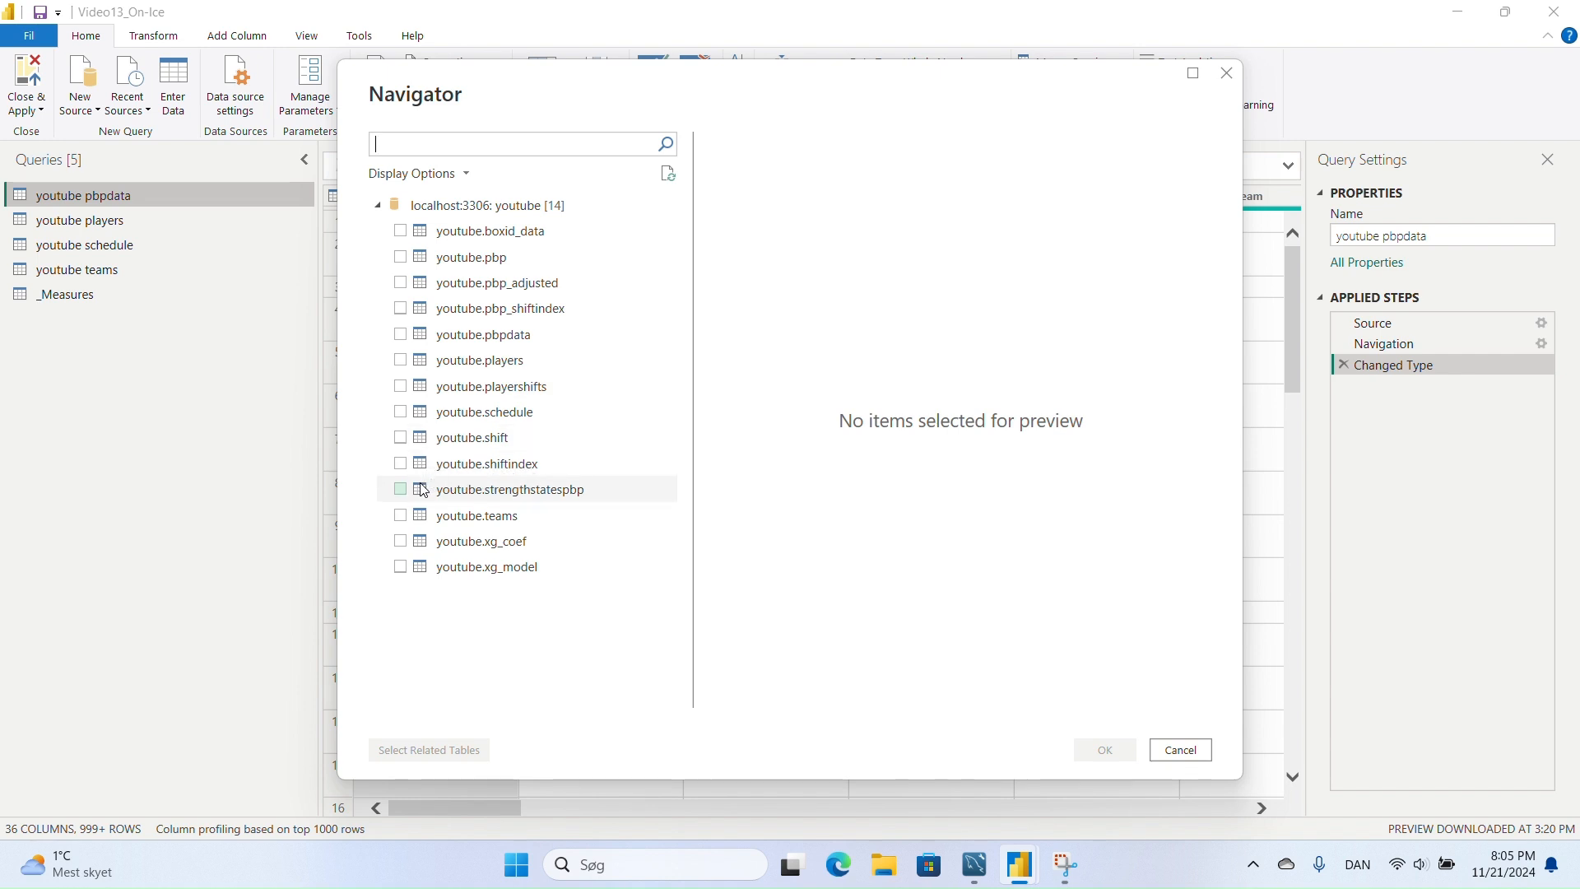
- Import the youtube.playershifts and youtube.shiftindex tables as new queries
left_click(400, 387)
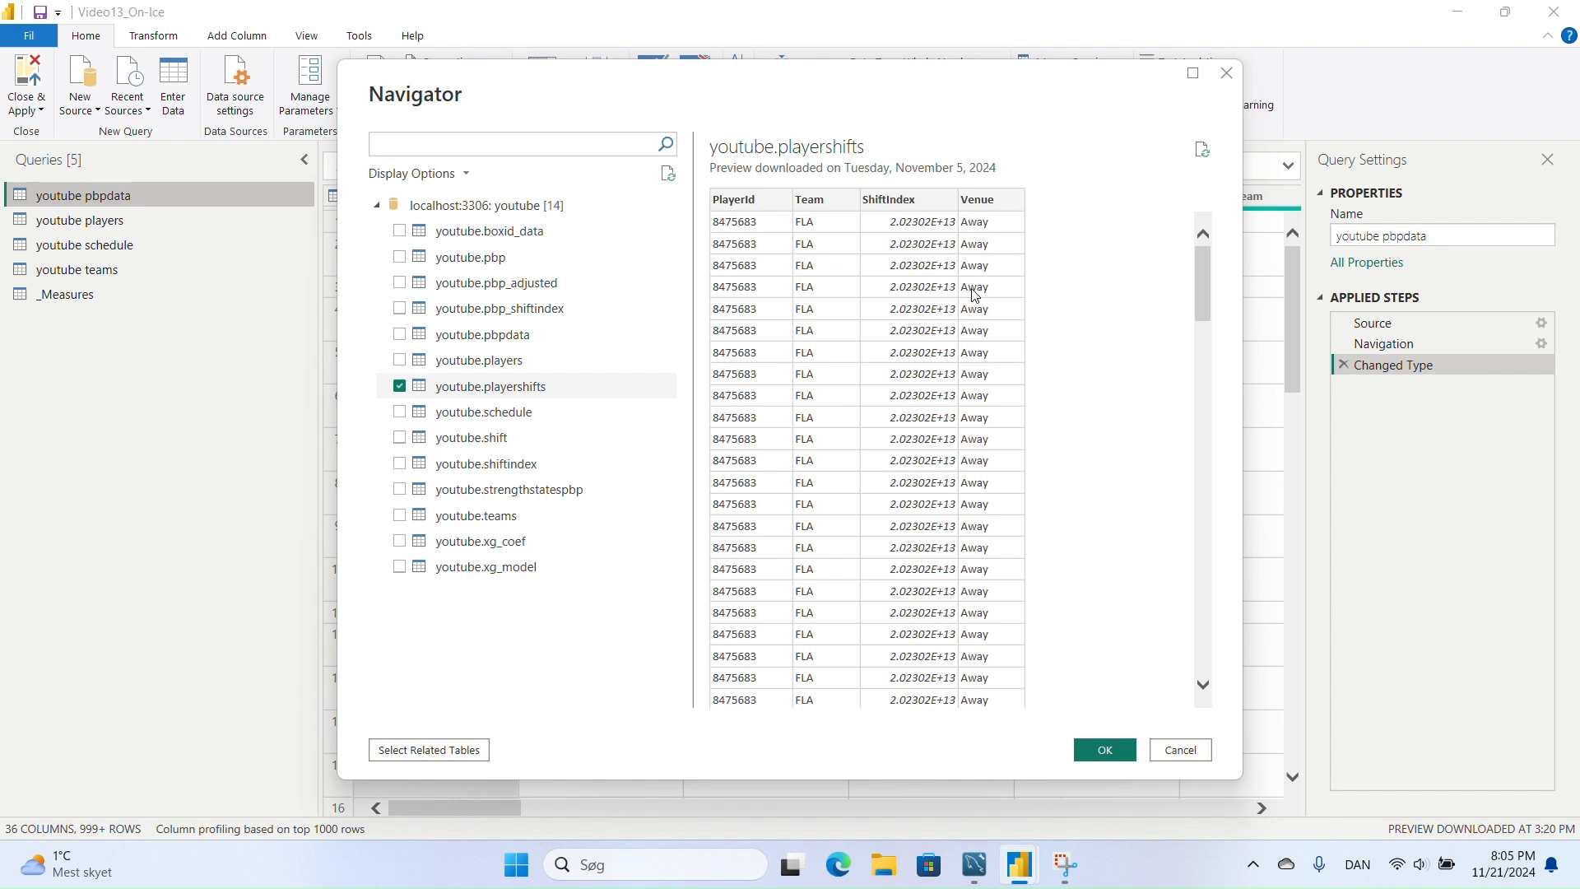
left_click(402, 468)
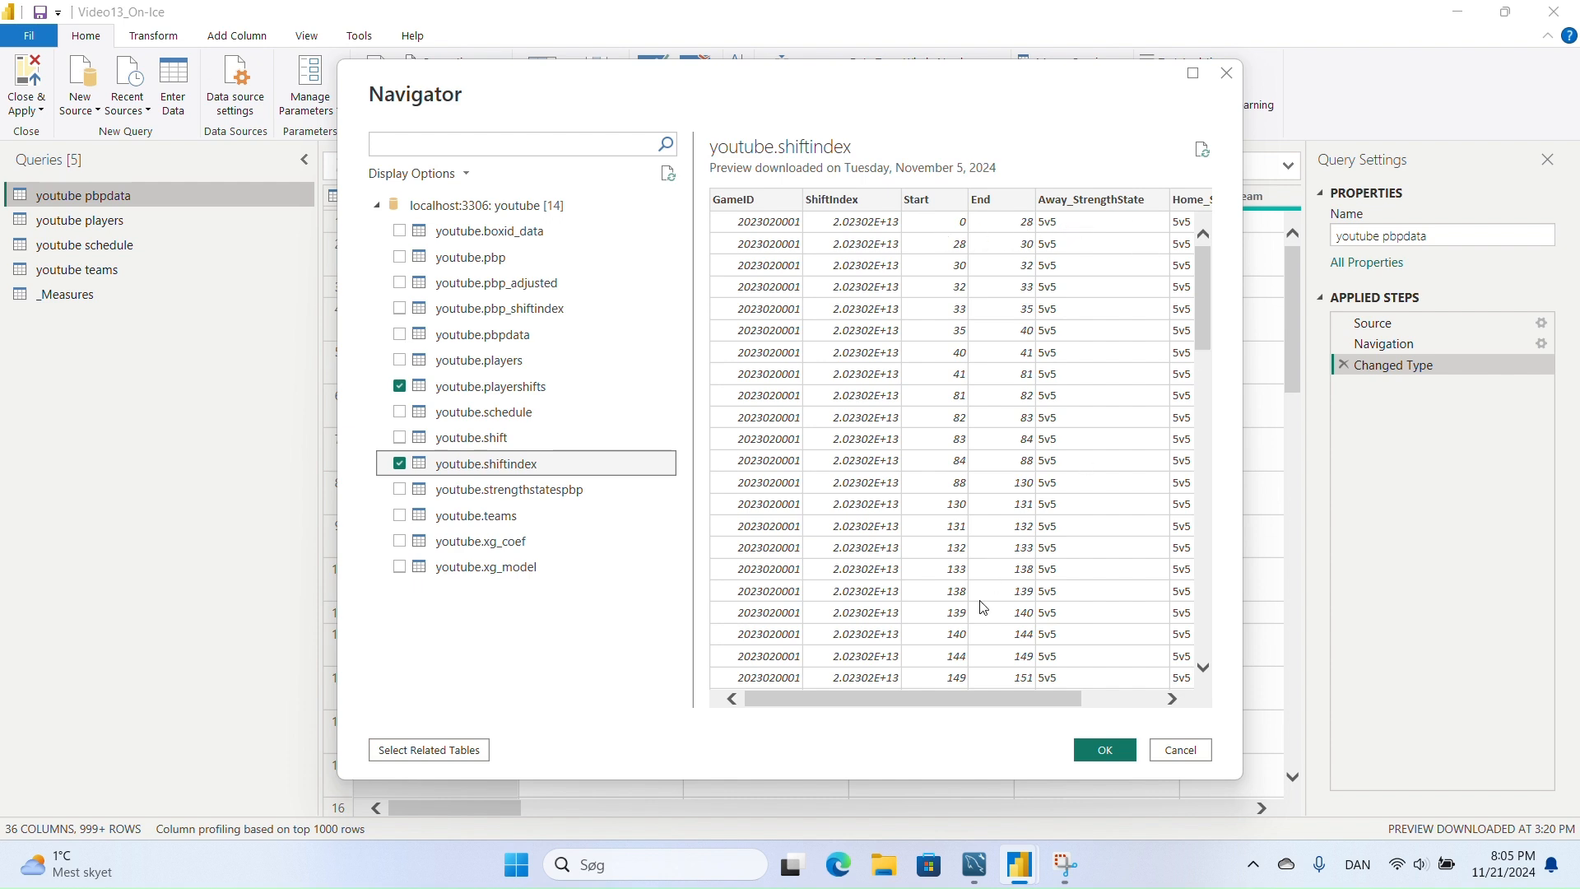
left_click(1113, 749)
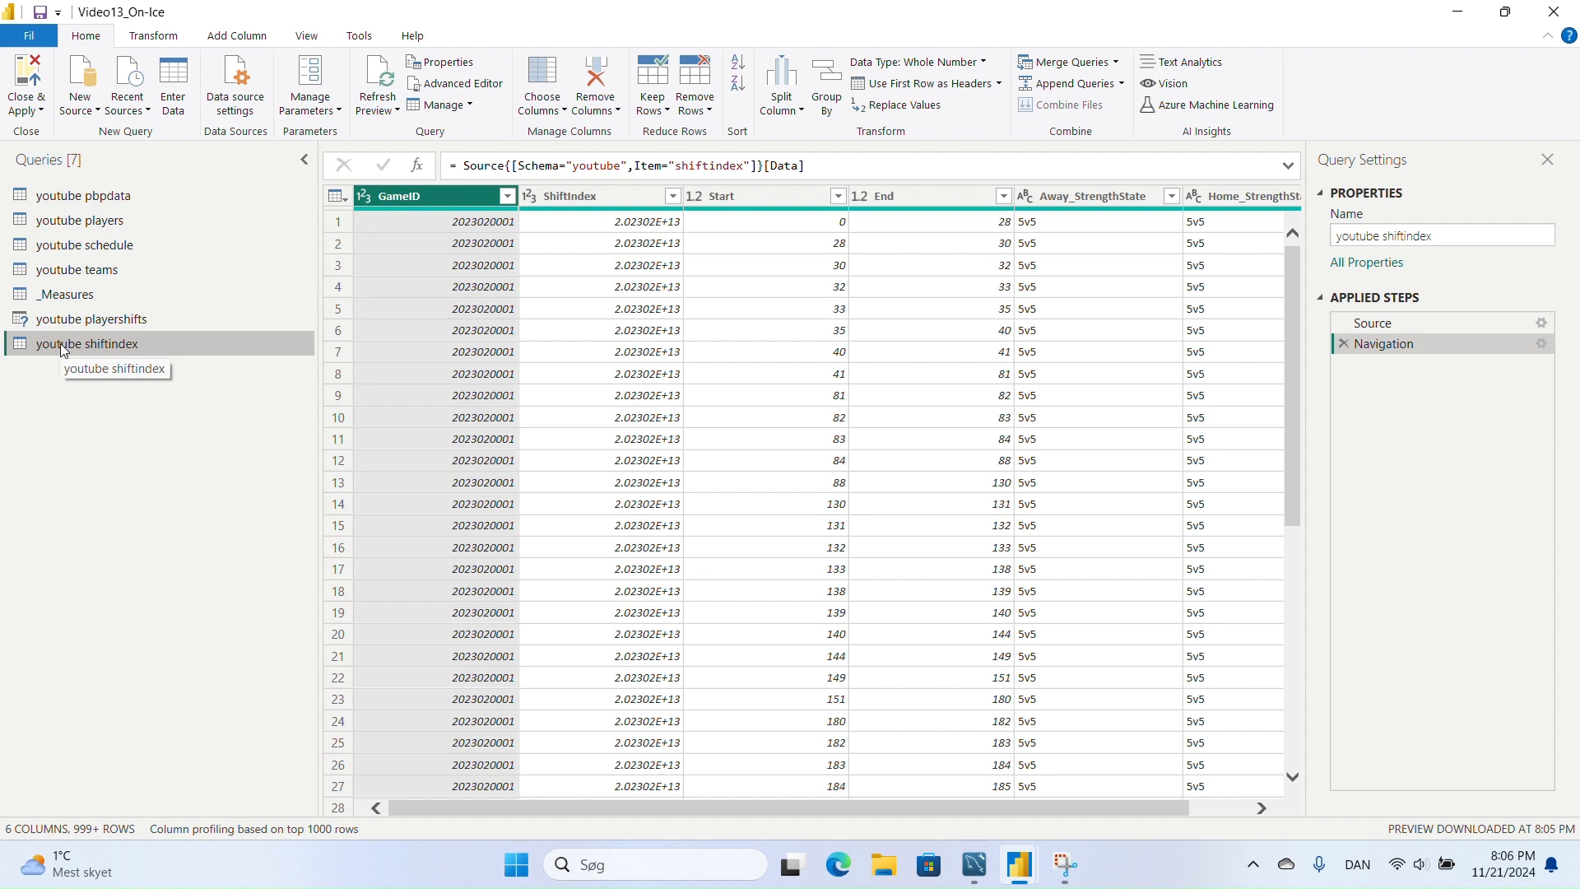
- Remove the Venue column from the youtube playershifts query, keeping PlayerId, Team and ShiftIndex
left_click(86, 323)
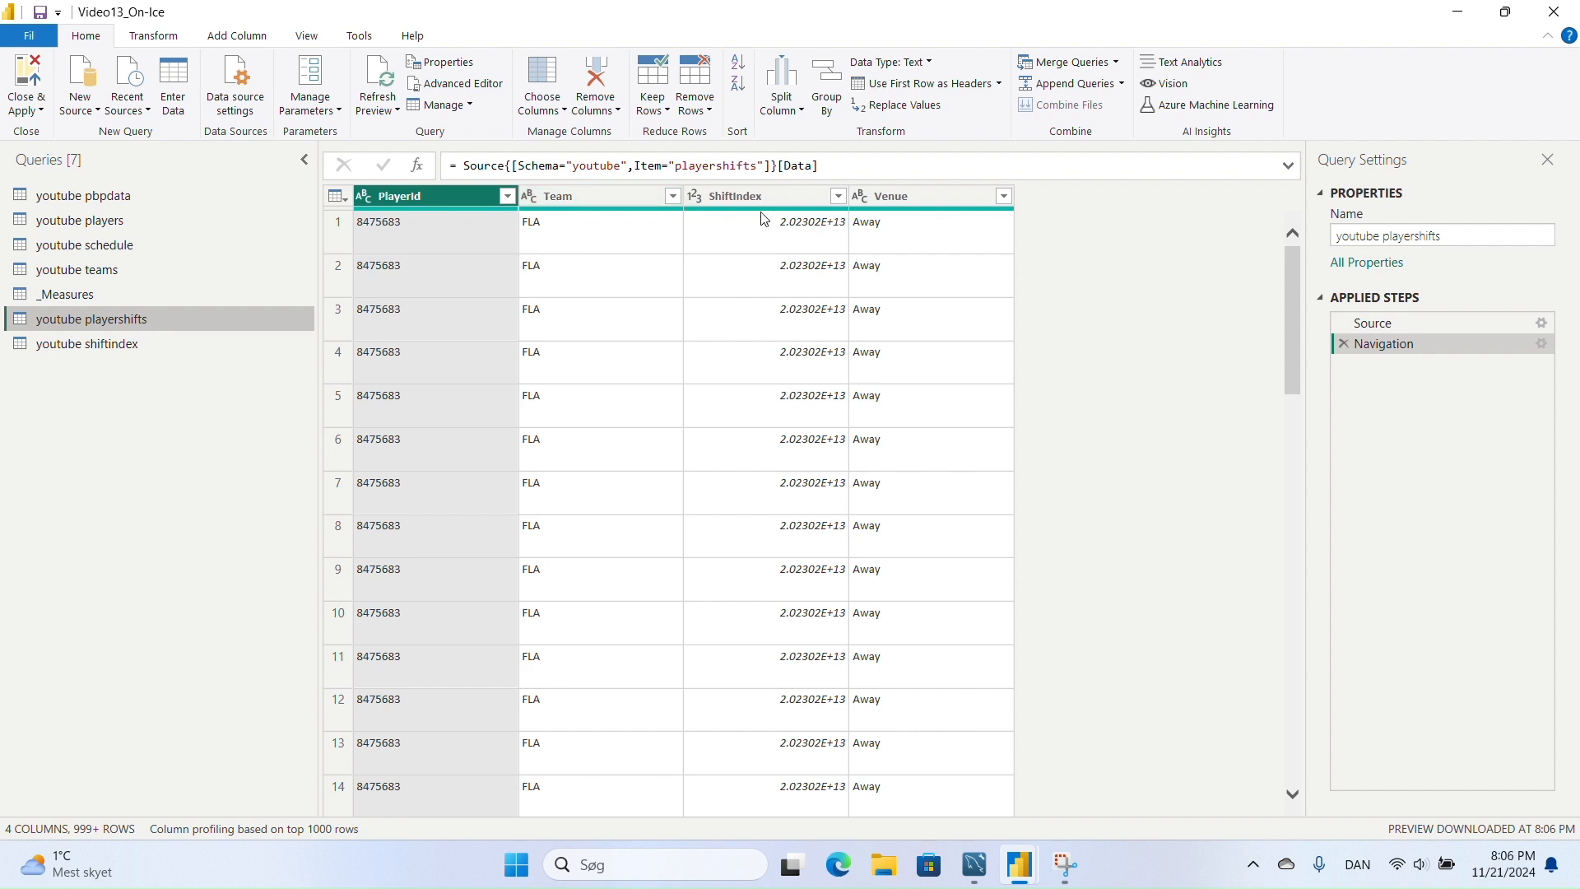
left_click(924, 198)
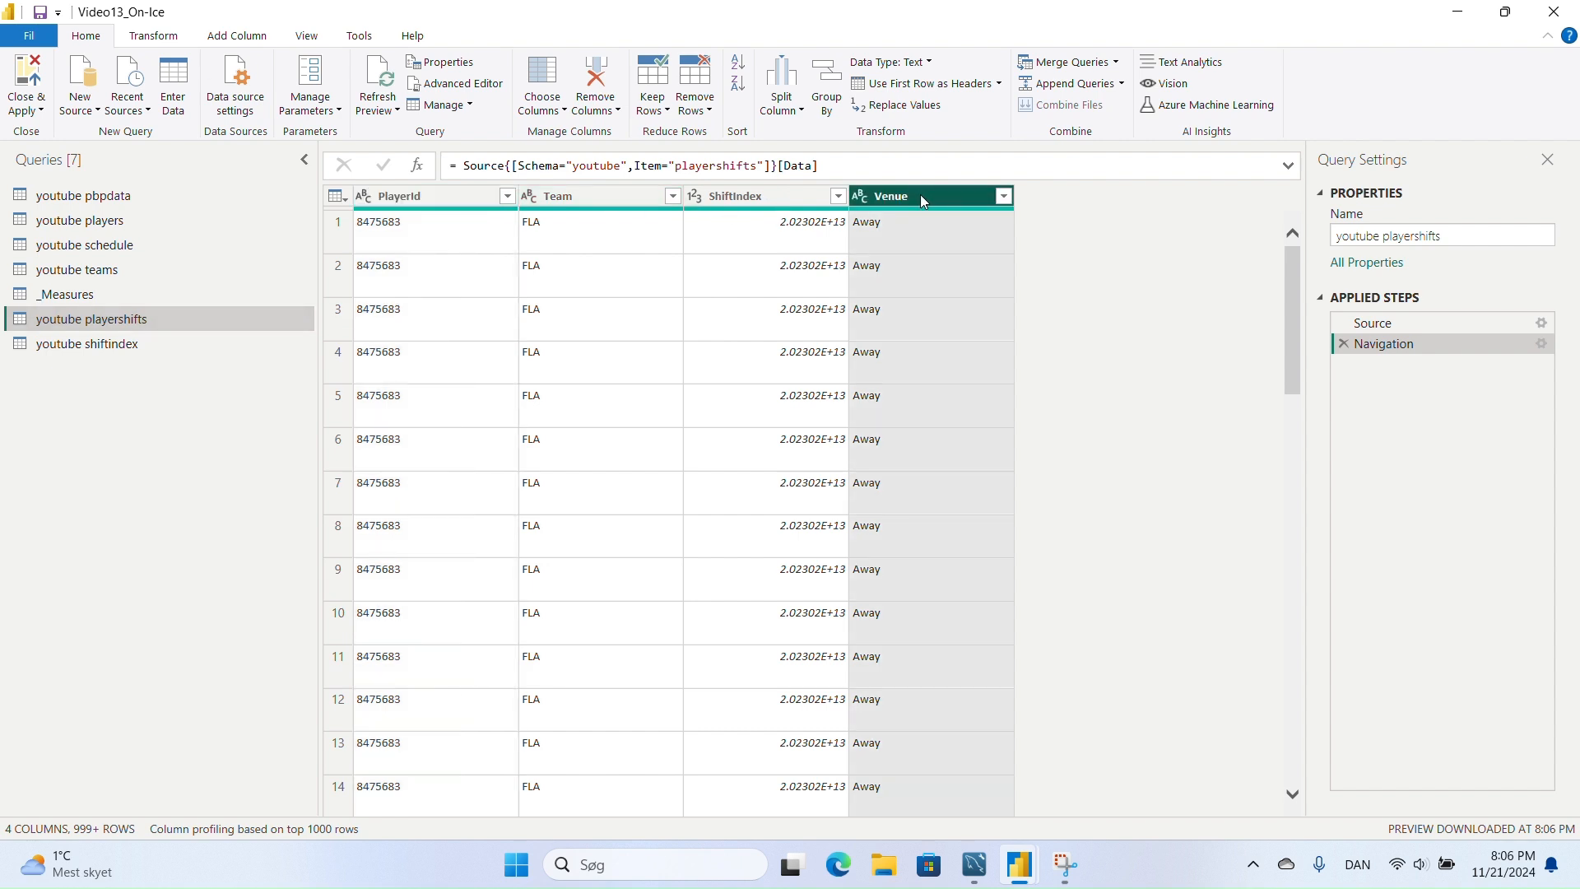
left_click(422, 198)
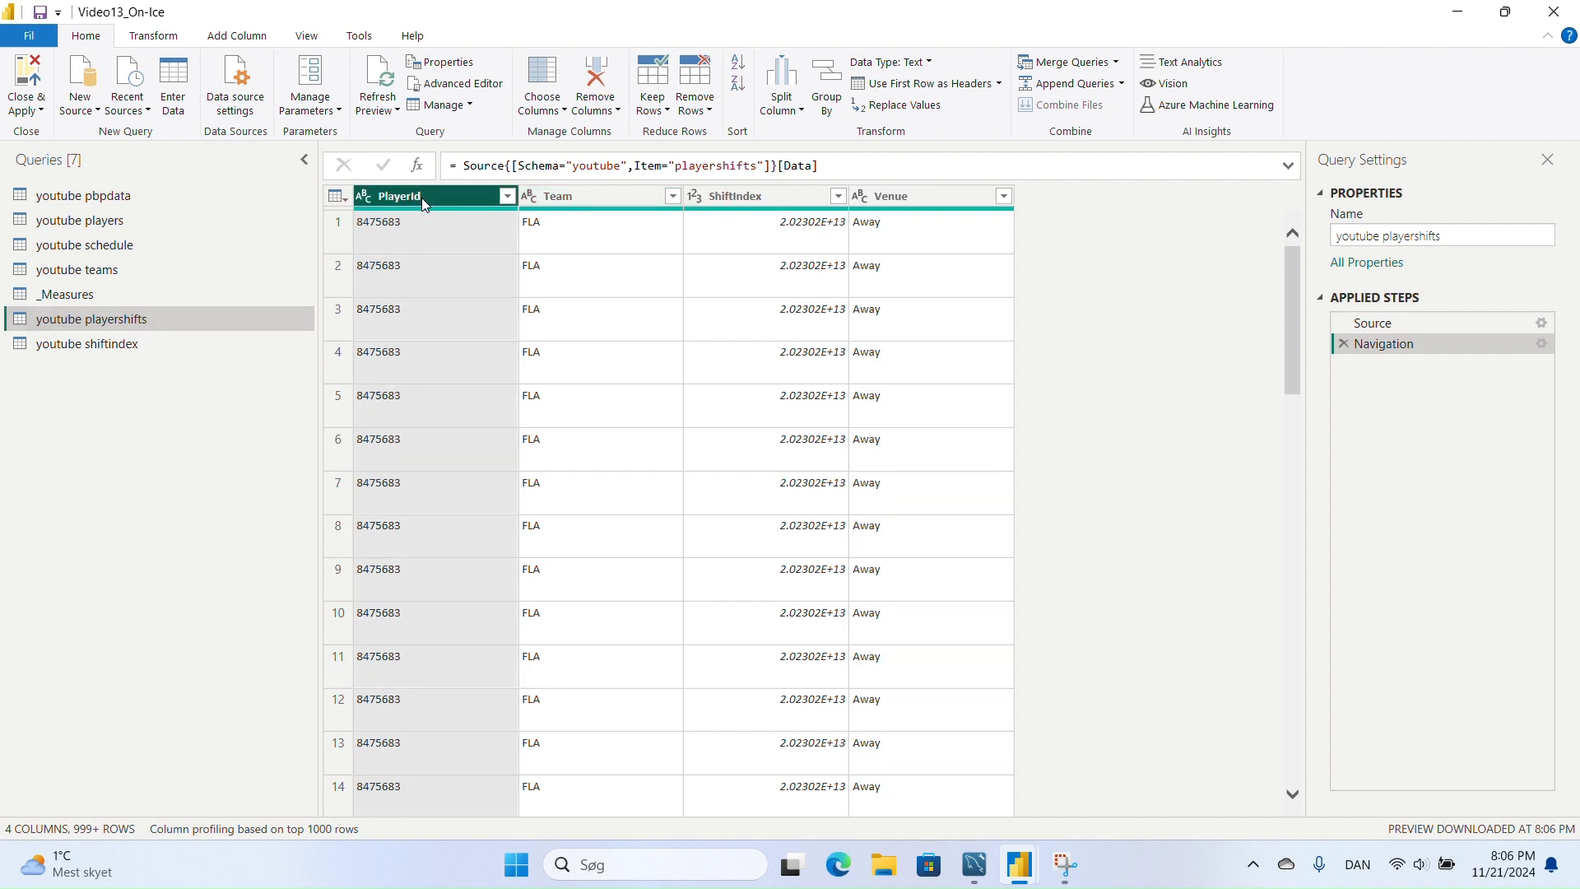
left_click(539, 87)
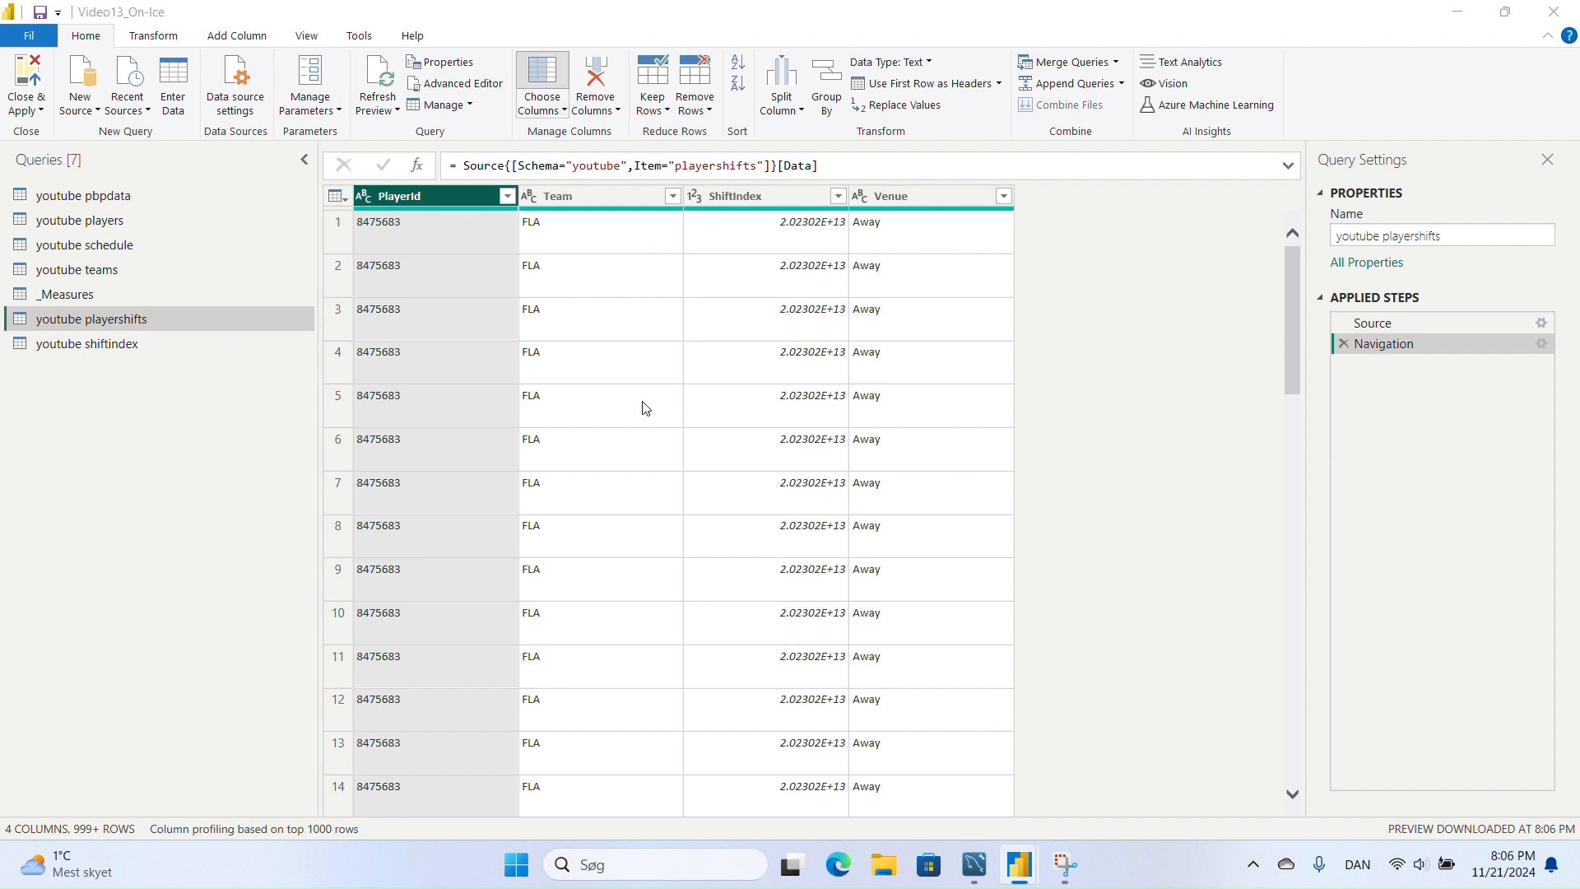
left_click(656, 325)
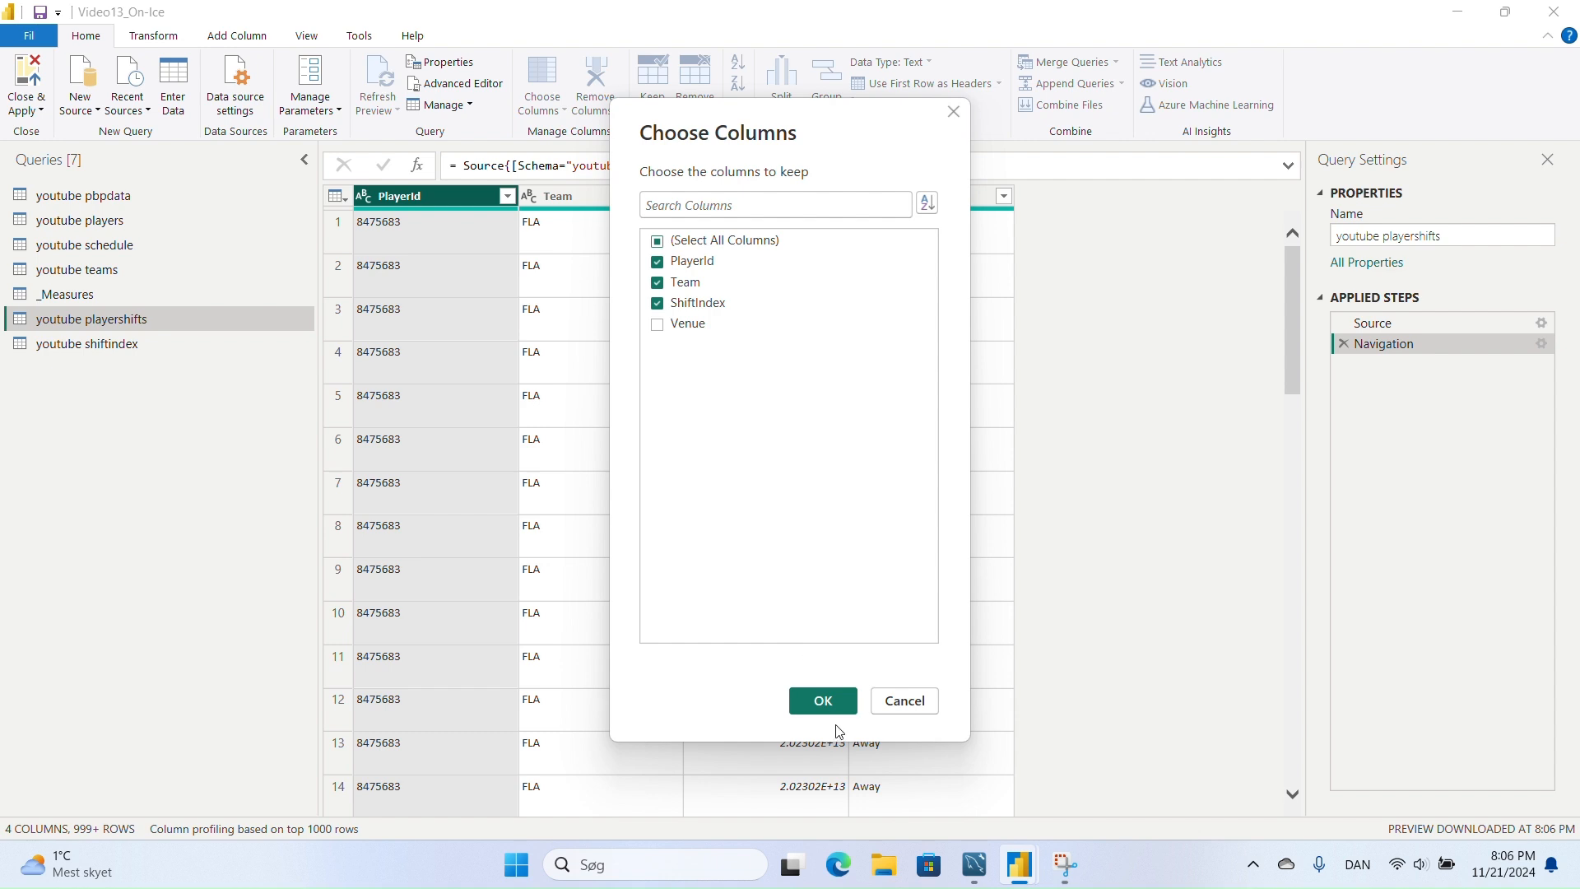
left_click(823, 701)
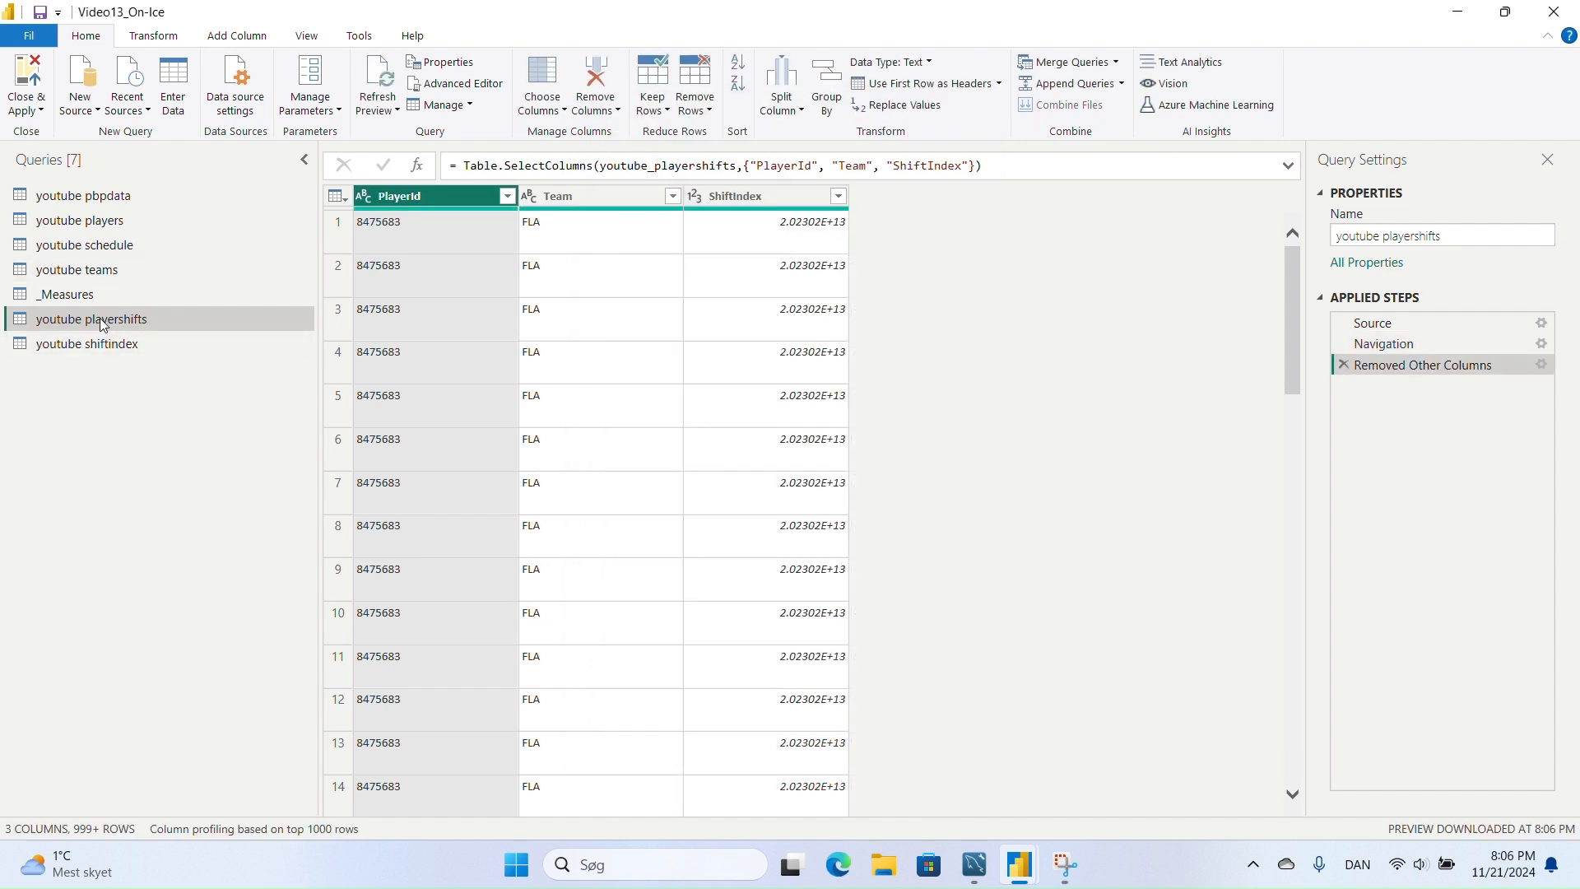
- Check the youtube shiftindex query's columns and rename the youtube playershifts query as PlayerShifts1
left_click(104, 351)
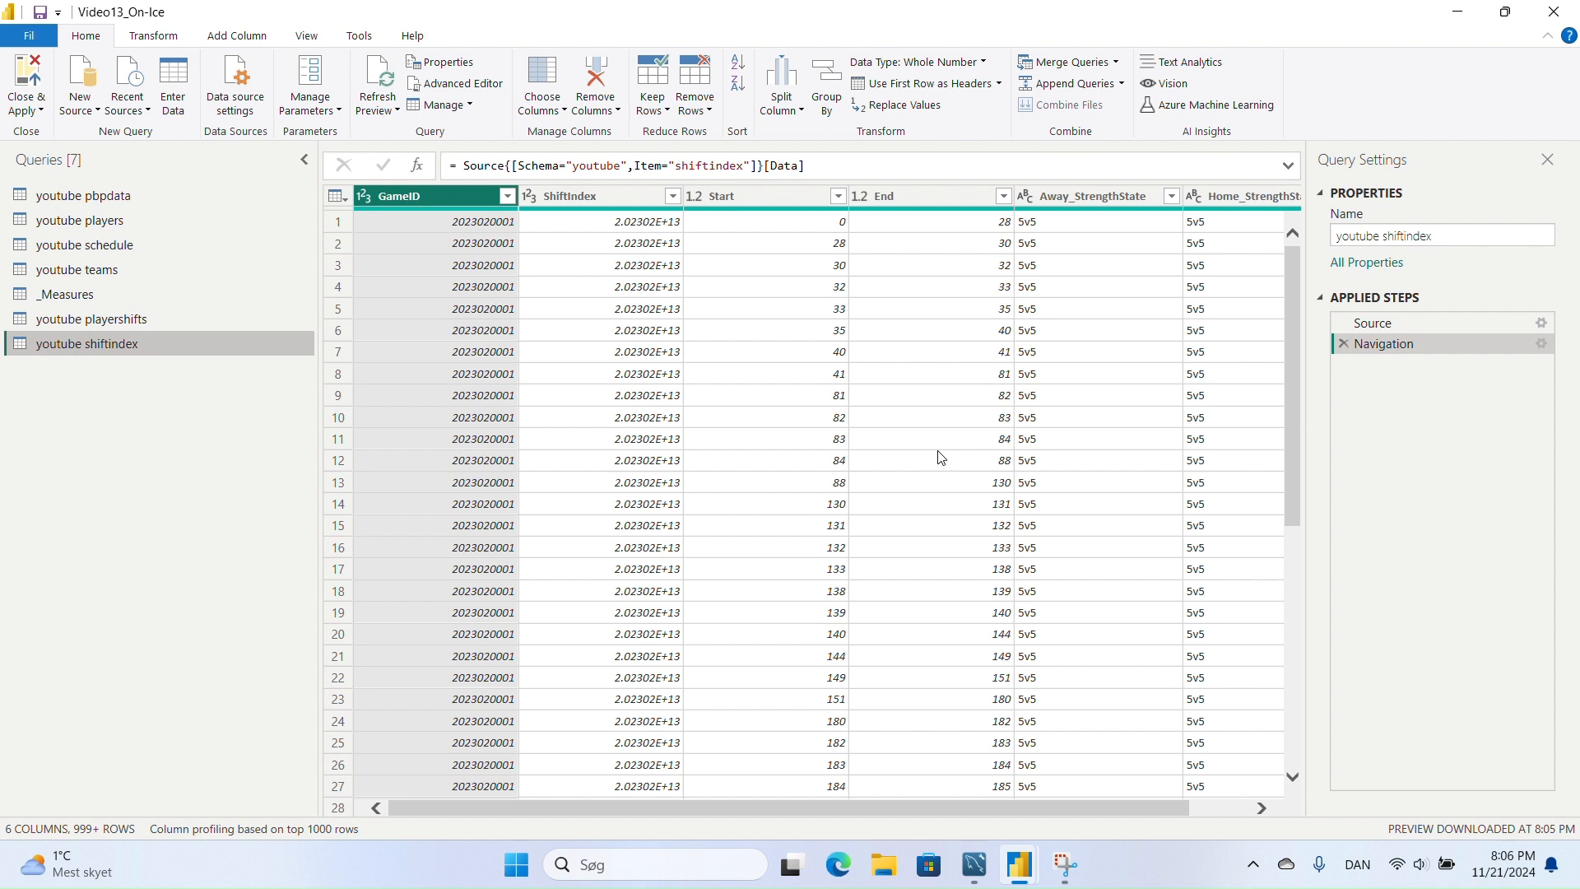
left_click(123, 320)
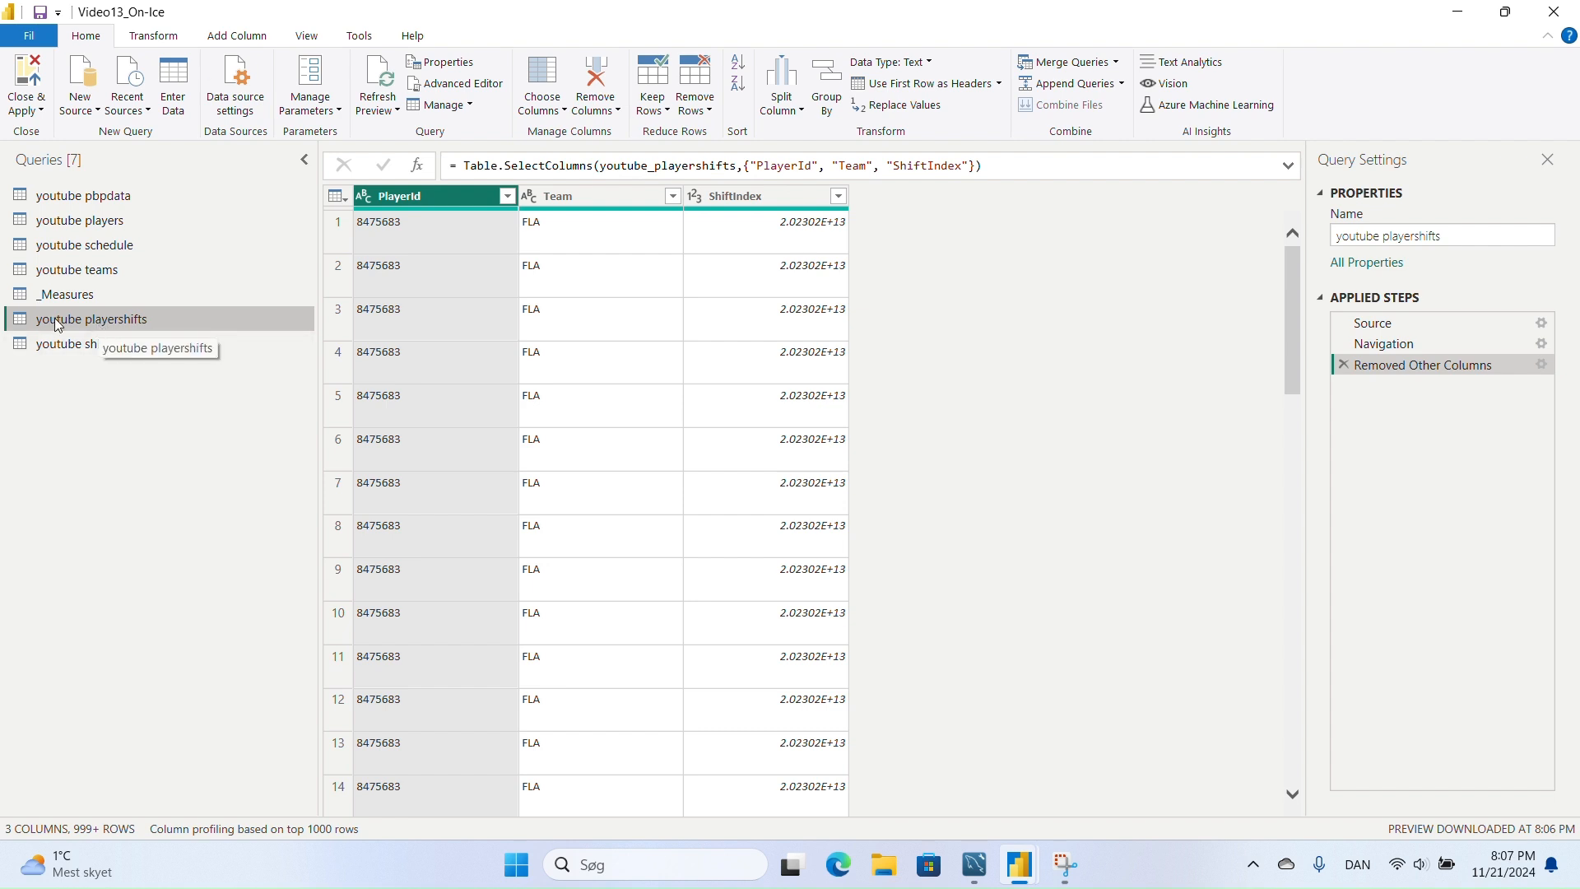
double_click(95, 323)
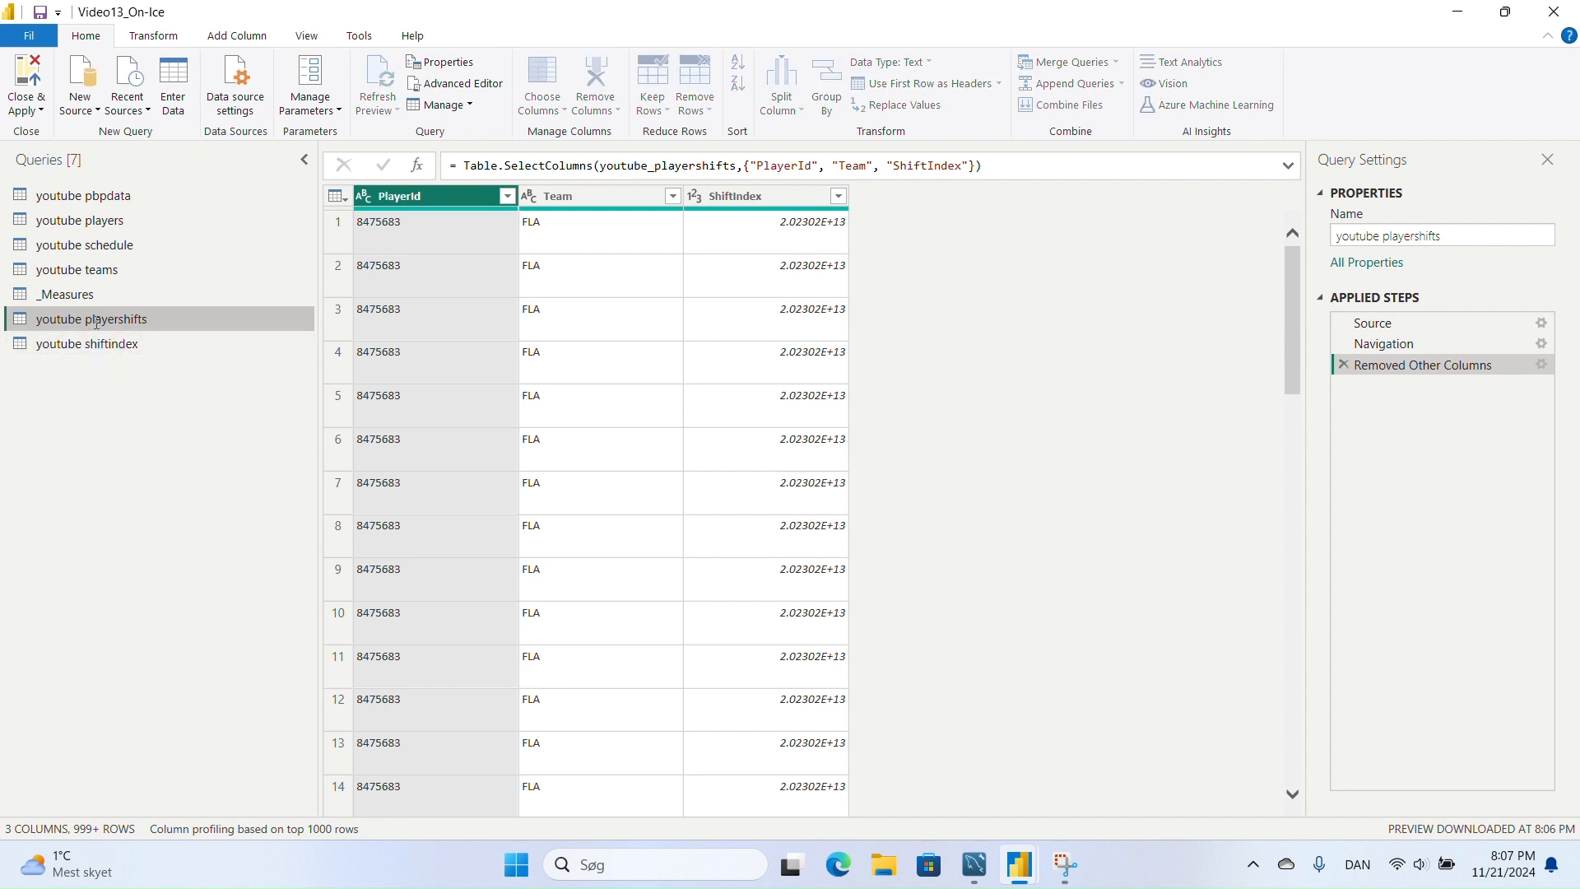
type("P")
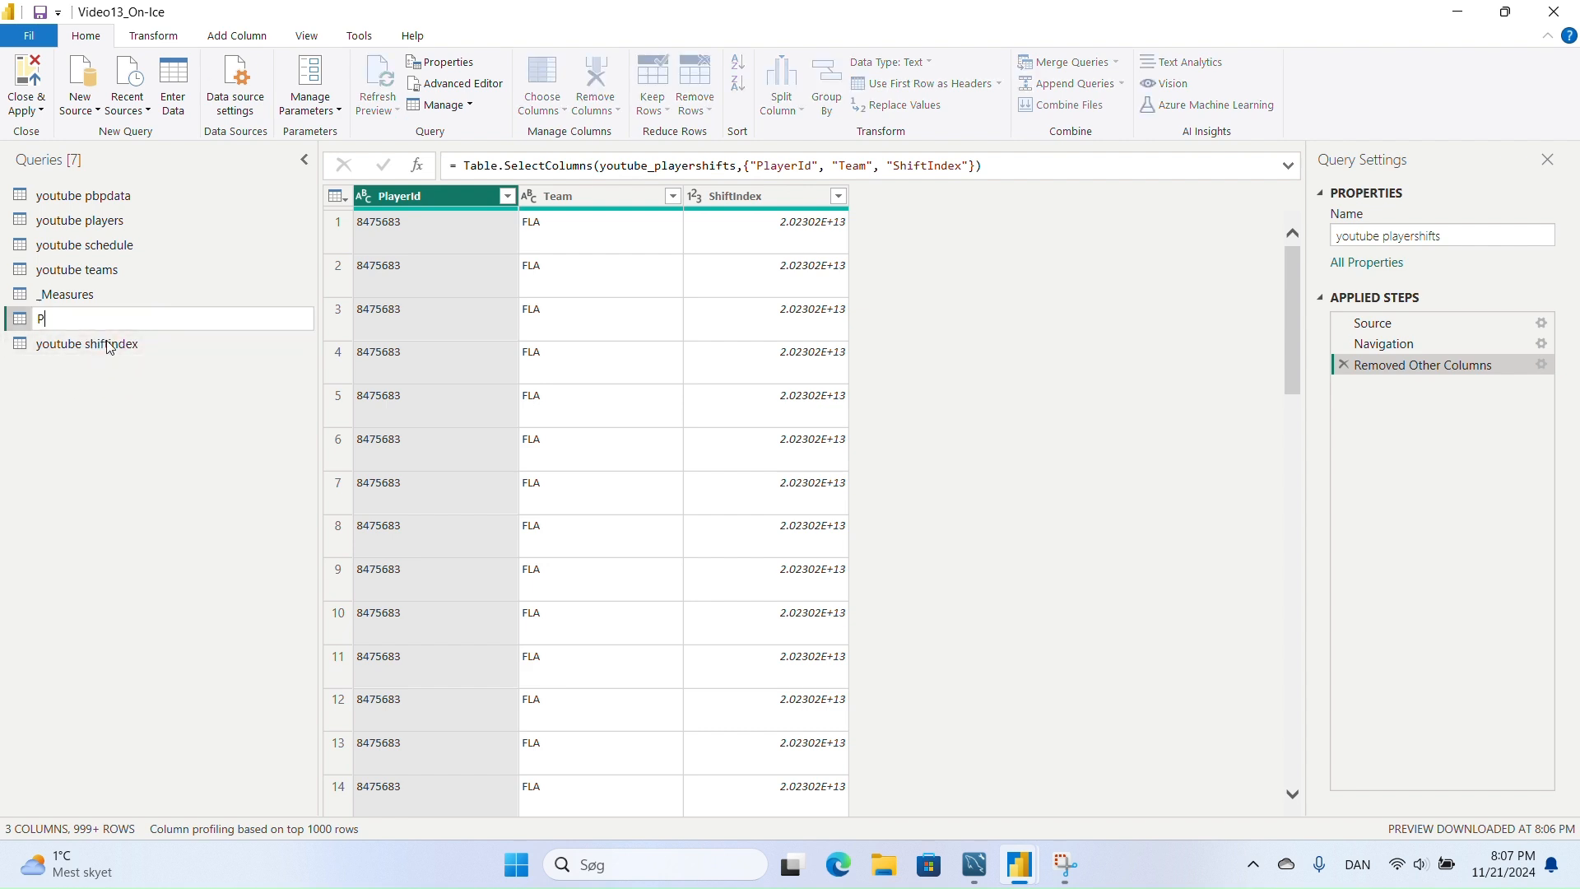
type("layerShifts1")
key("Return")
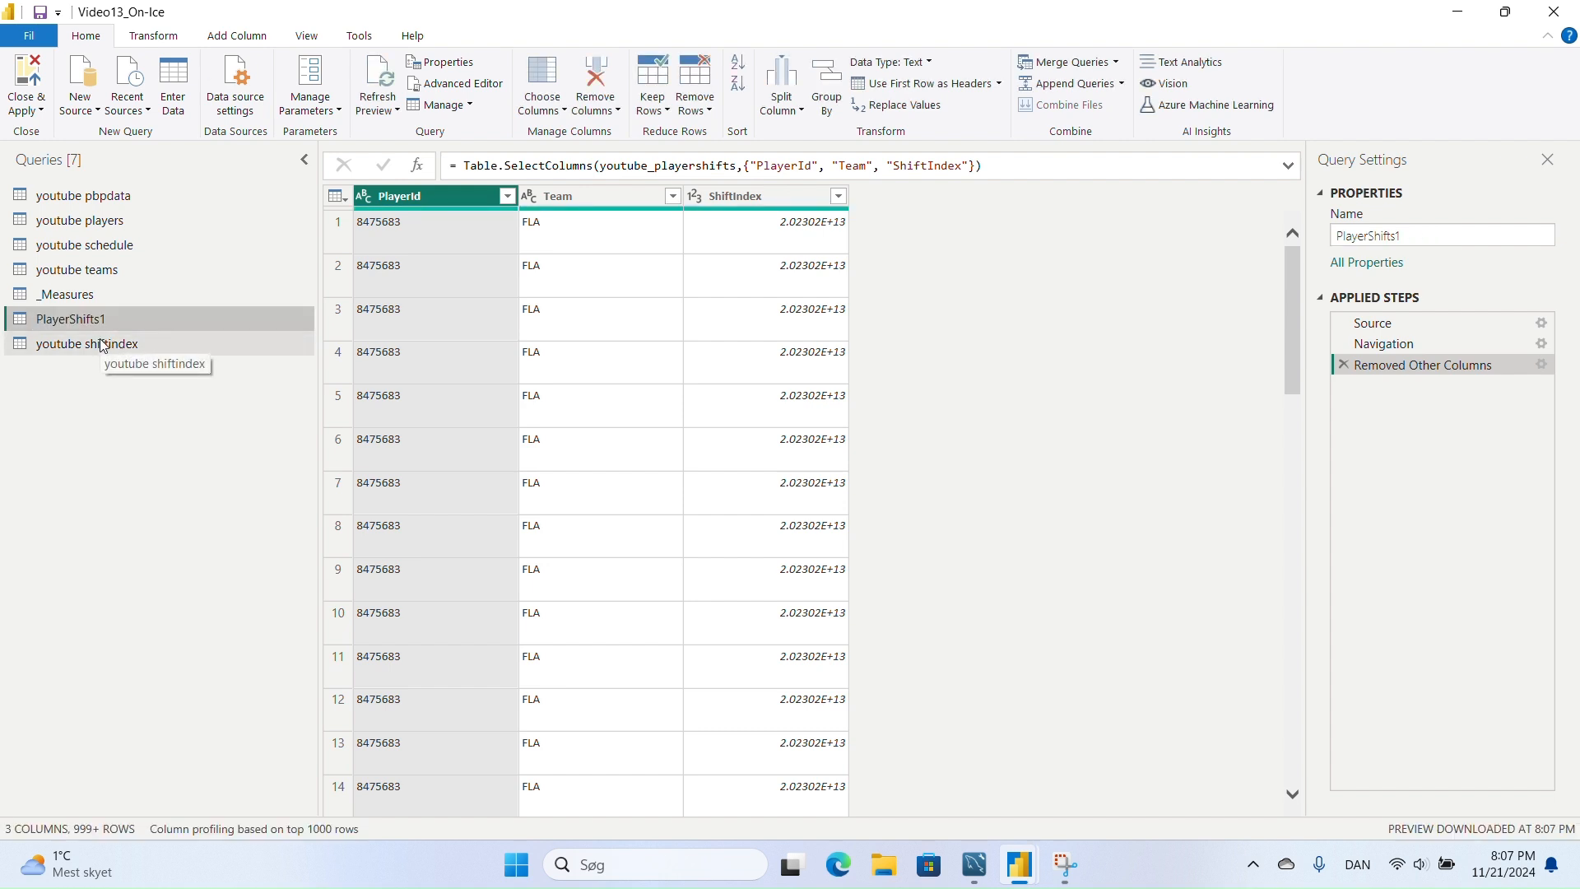
- Duplicate the youtube shiftindex query
left_click(103, 343)
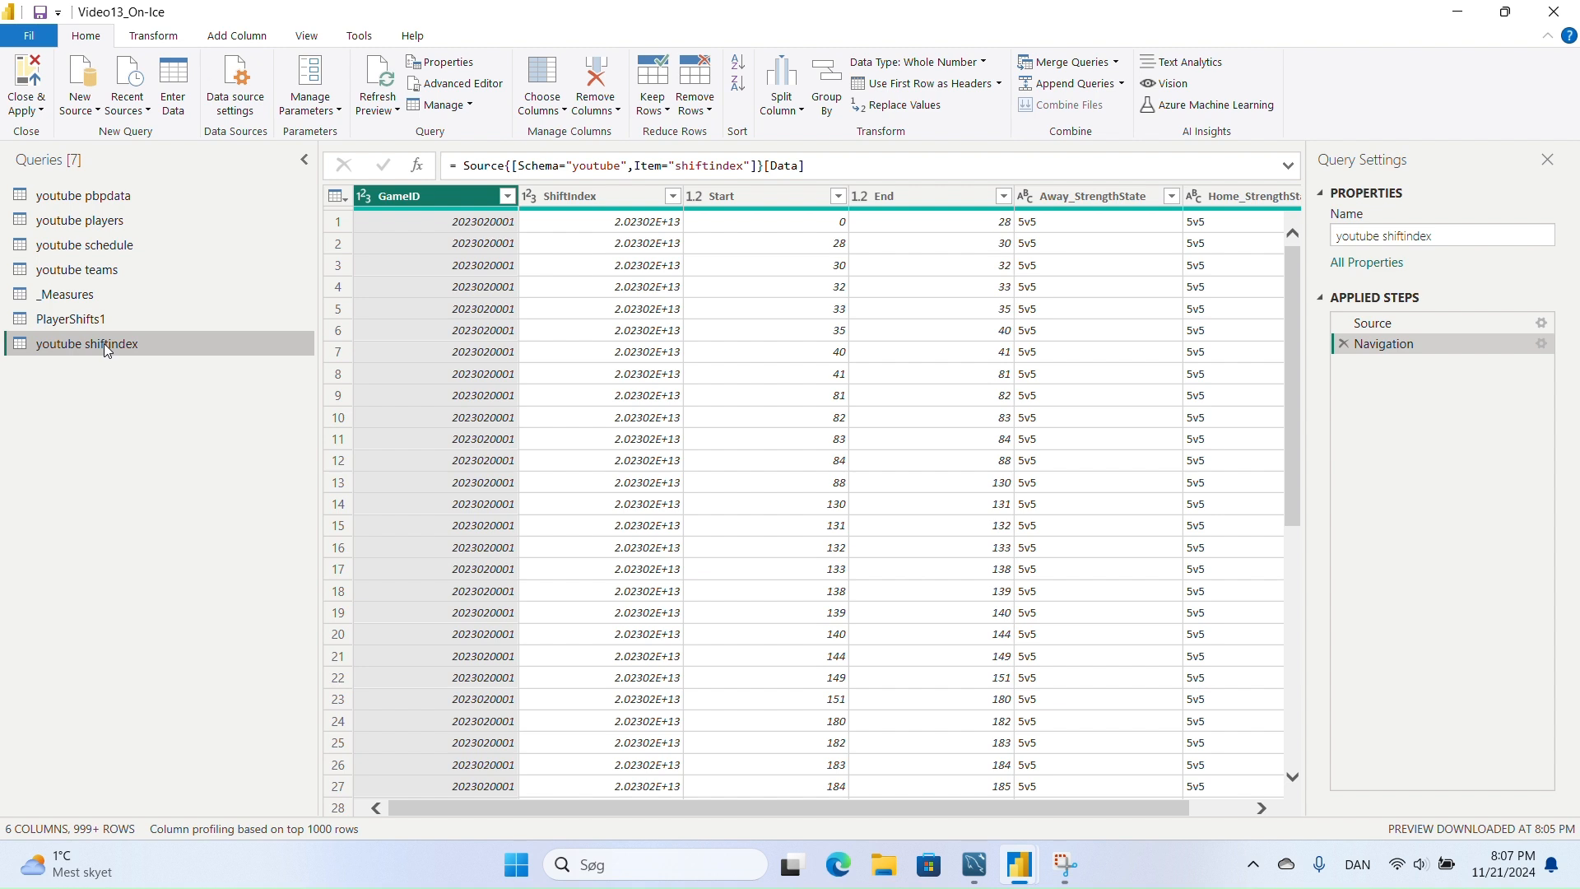
right_click(80, 352)
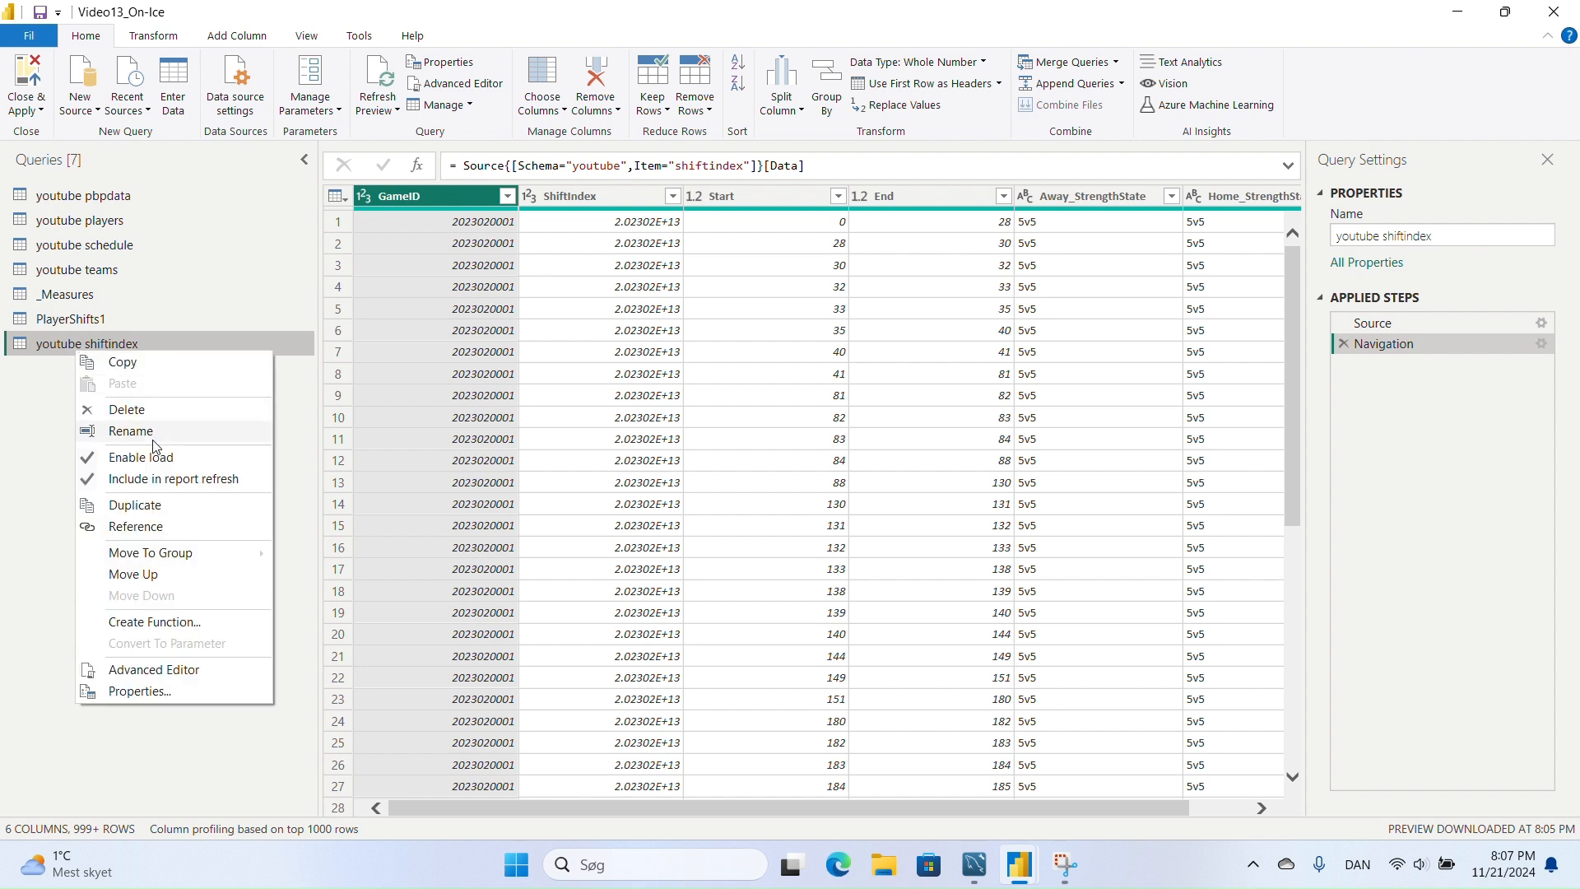
left_click(135, 505)
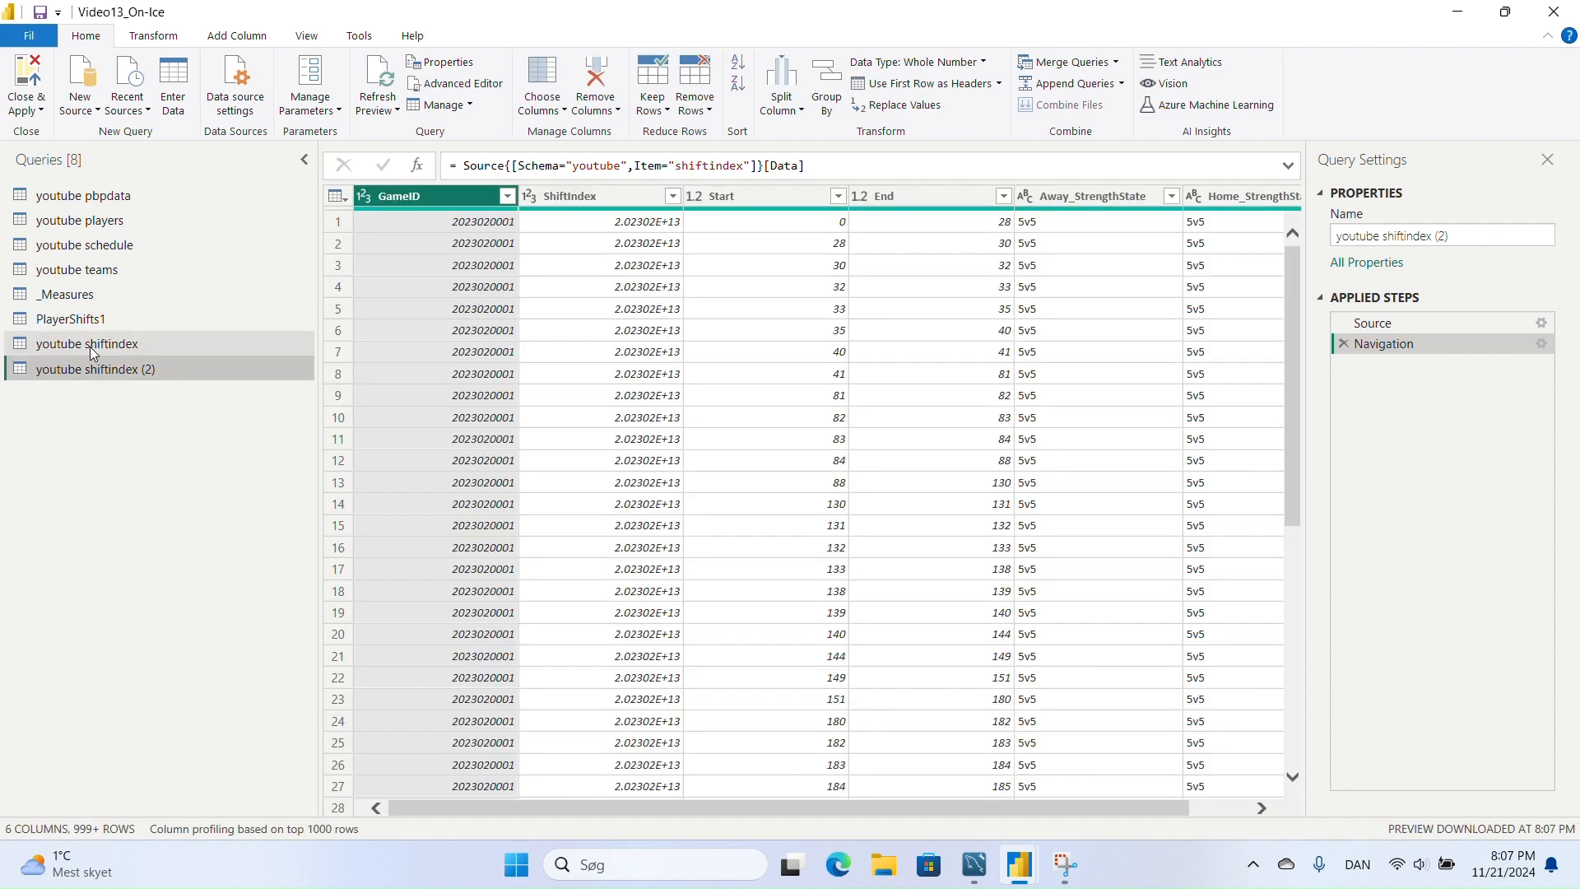
- Rename the original youtube shiftindex query as ShiftIndex1
left_click(91, 345)
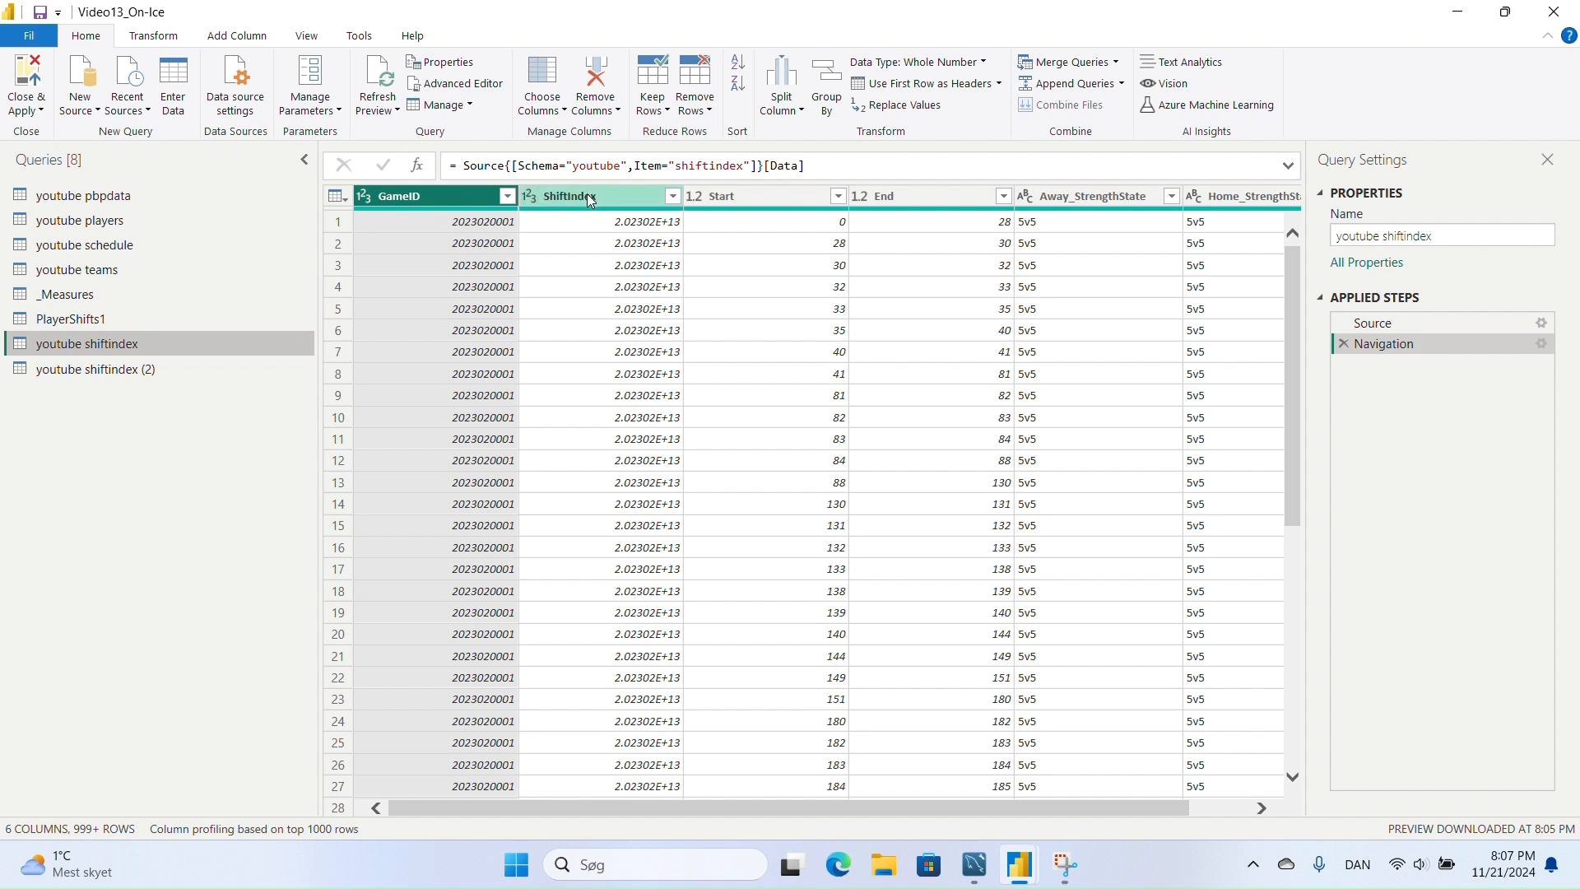
double_click(113, 344)
type("S")
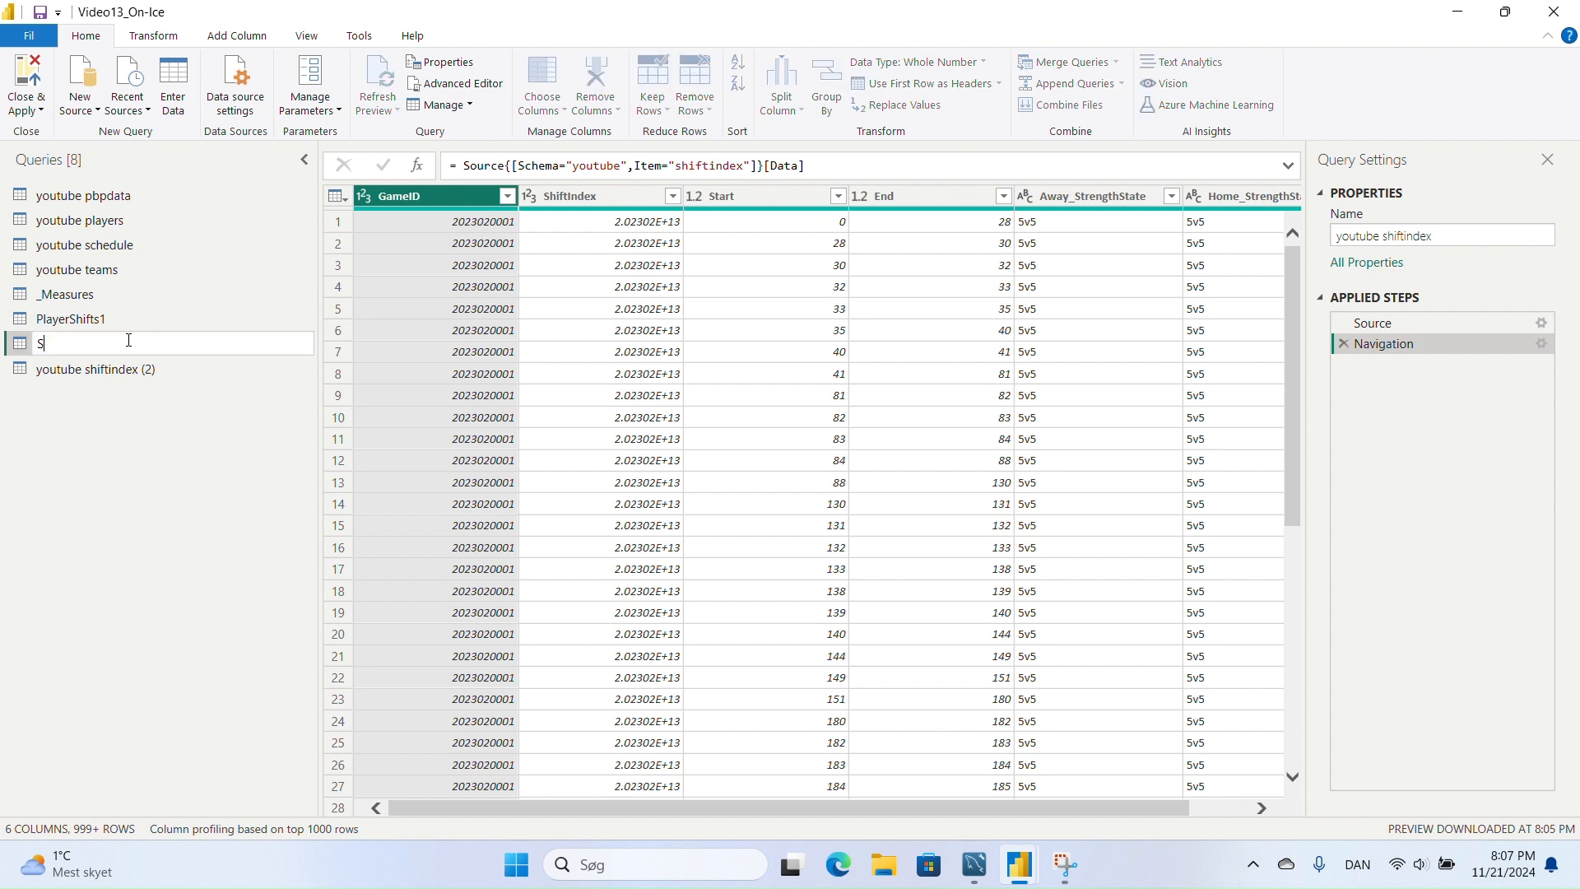
type("hiftIndex1")
key("Return")
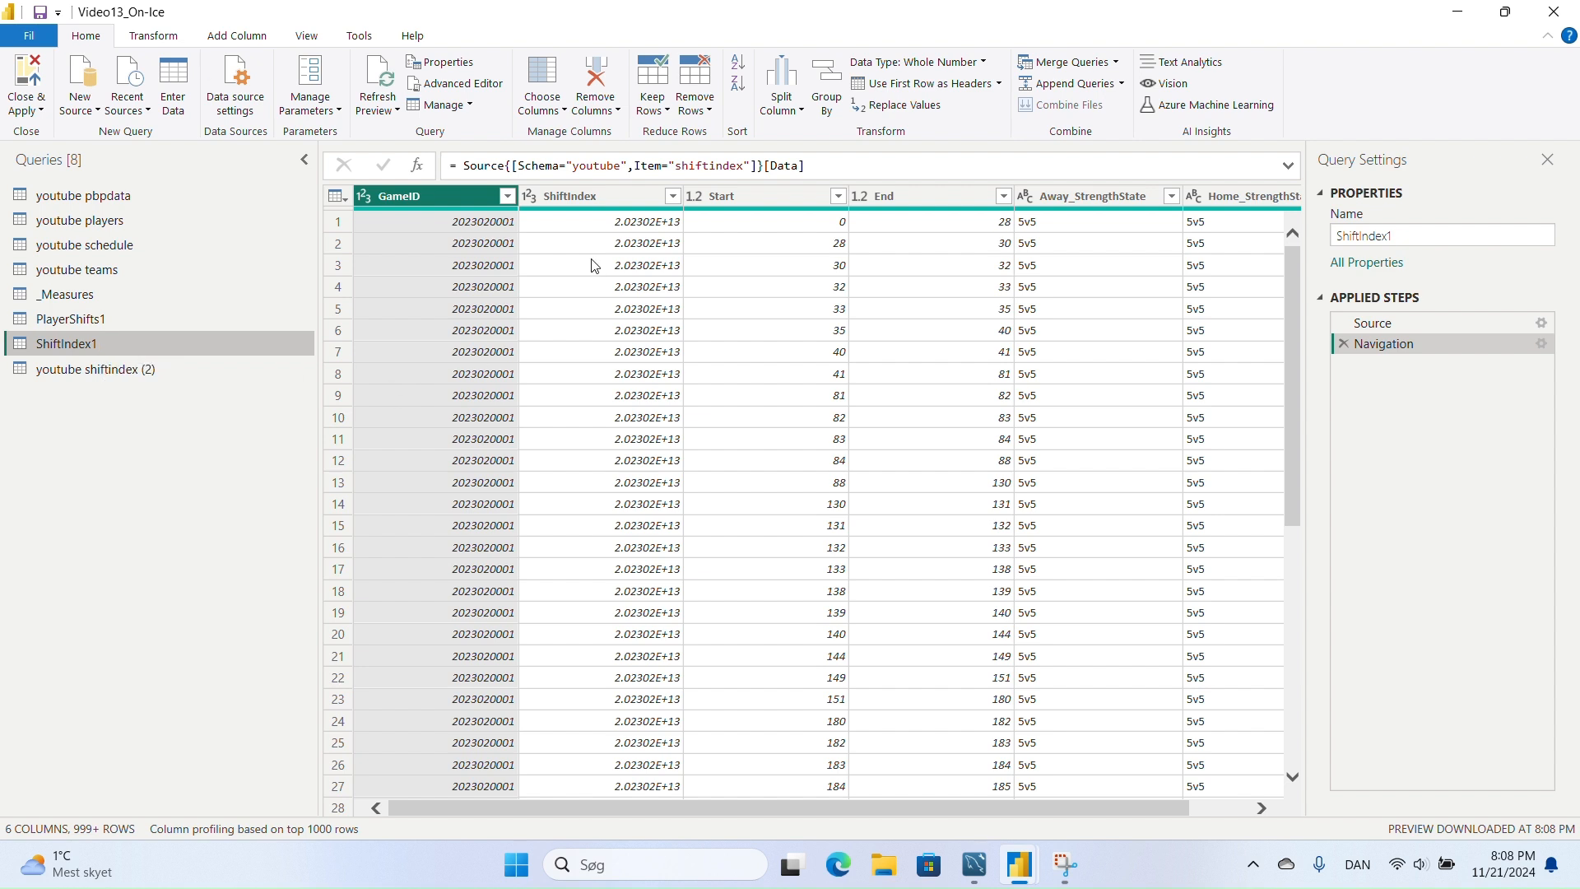
- Reduce the ShiftIndex1 query to the ShiftIndex column only
left_click(156, 37)
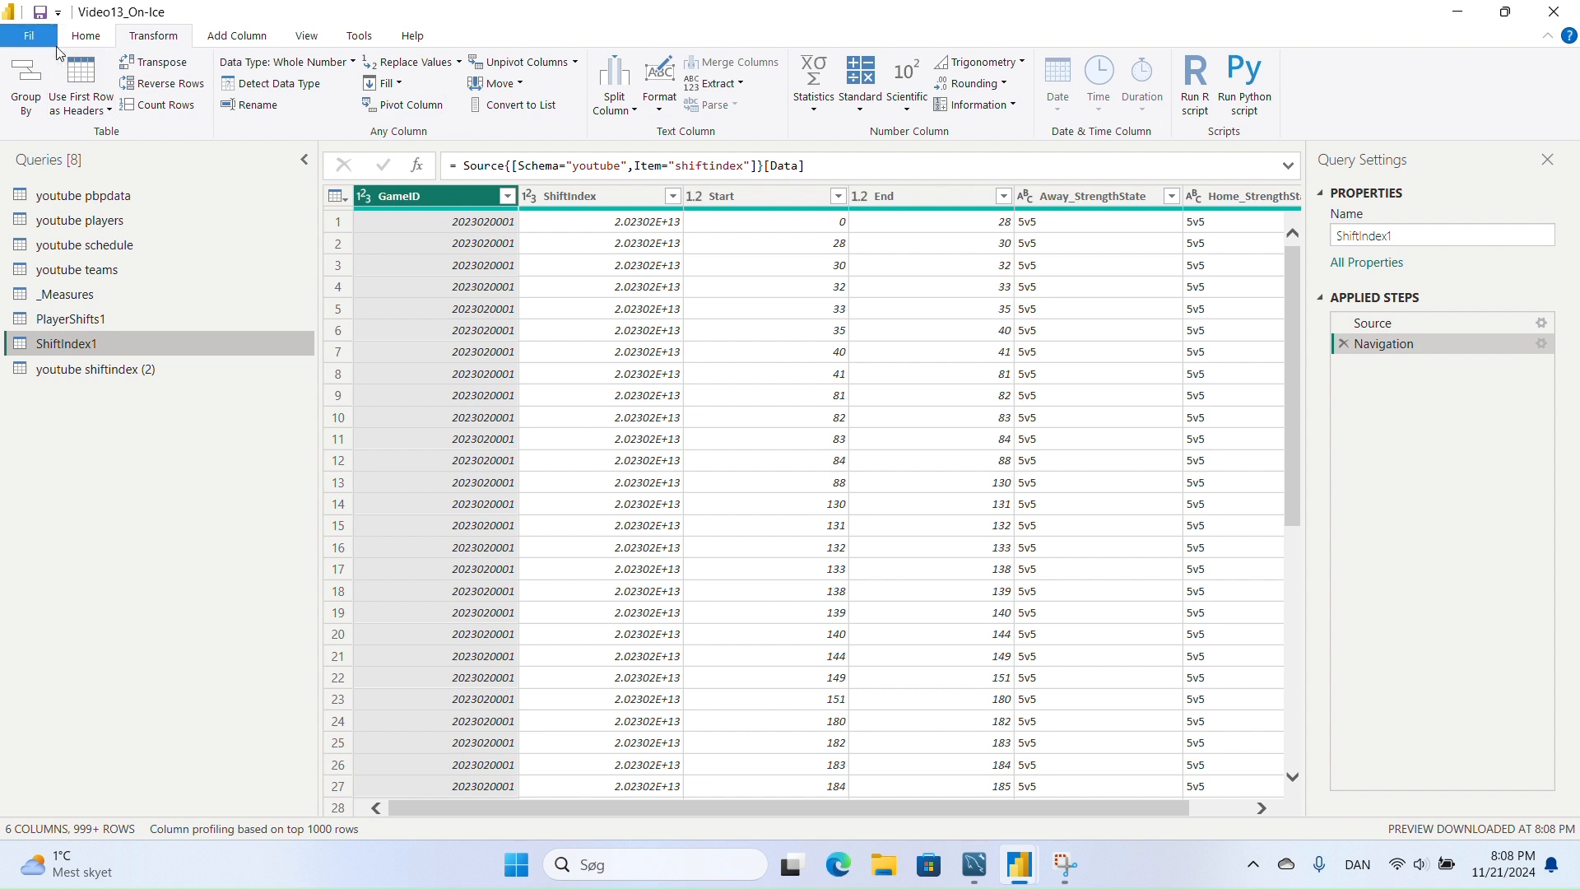
left_click(85, 35)
left_click(550, 100)
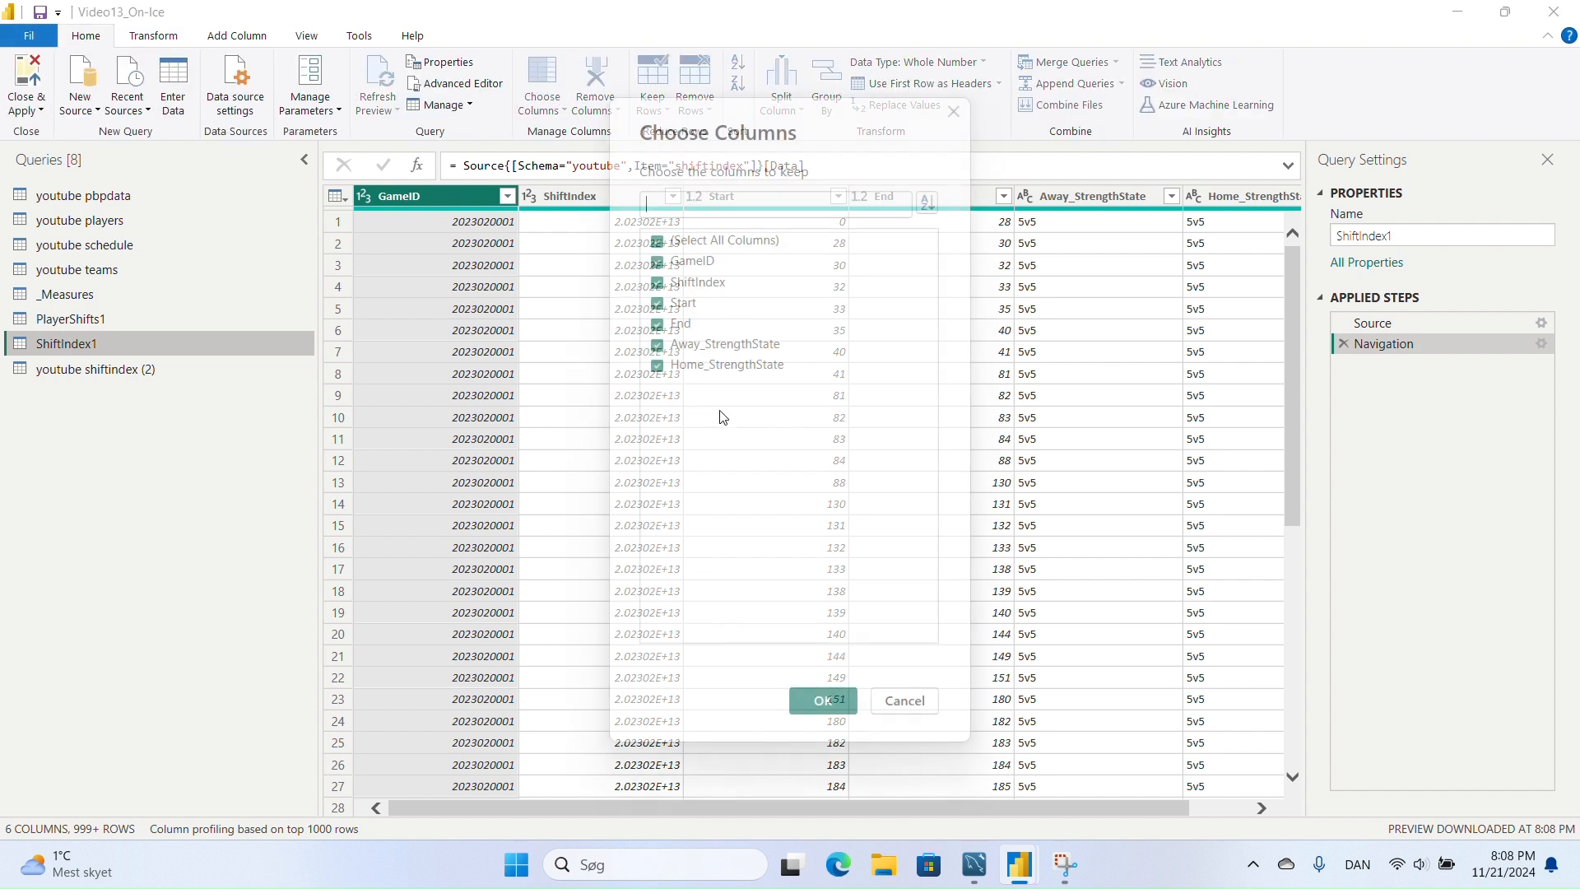
left_click(657, 242)
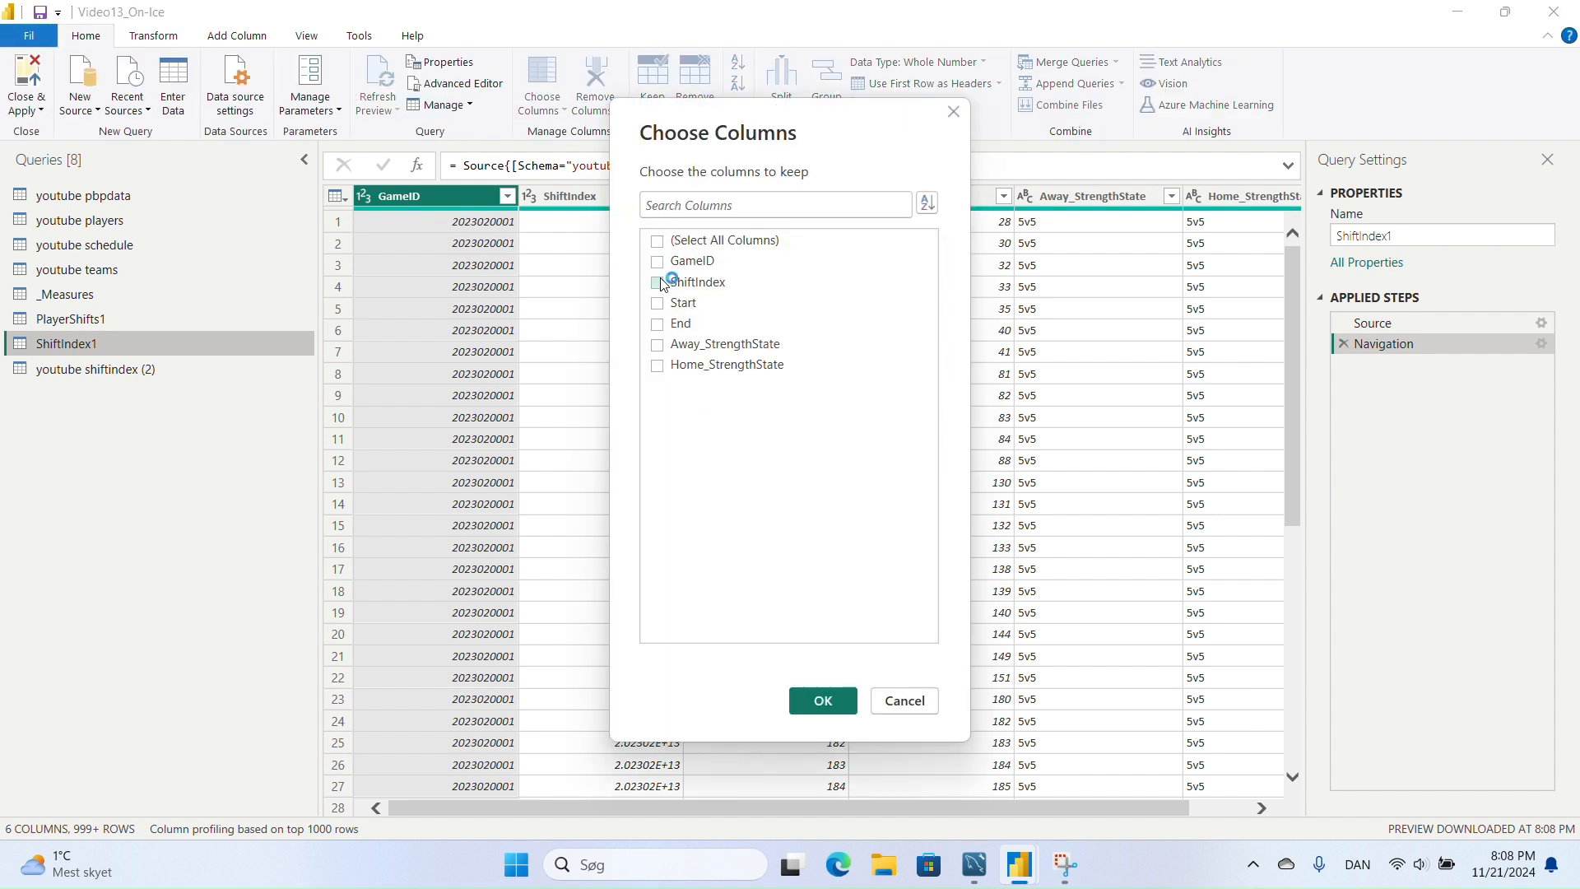
left_click(657, 282)
left_click(823, 701)
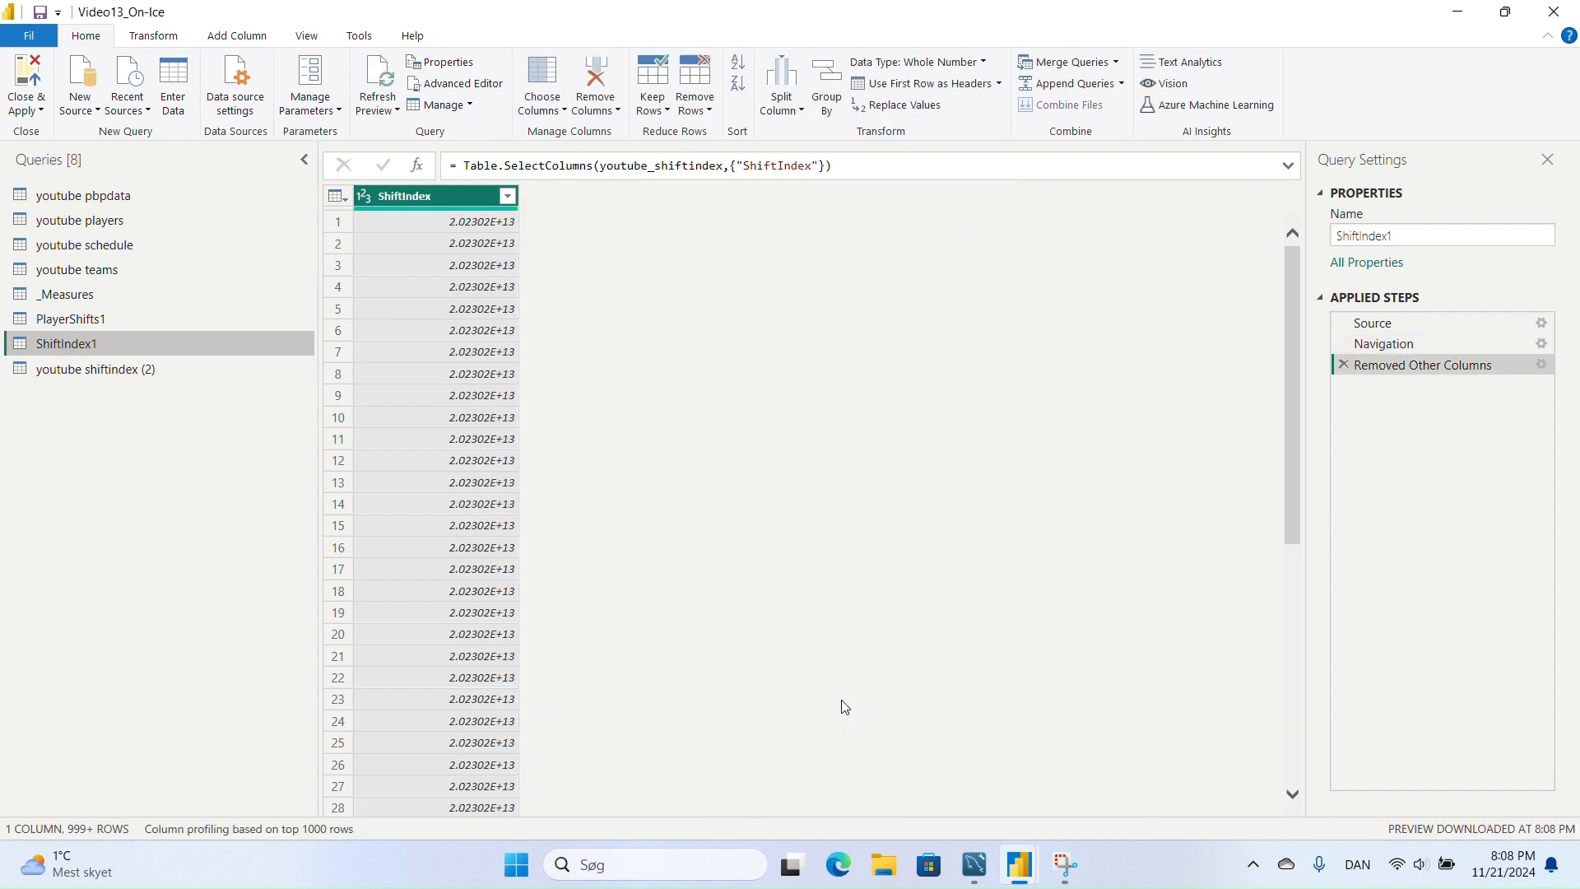
- Inspect the full ShiftIndex values in the first rows of ShiftIndex1 and view the youtube shiftindex (2) query
left_click(467, 230)
left_click(463, 246)
left_click(462, 266)
left_click(447, 310)
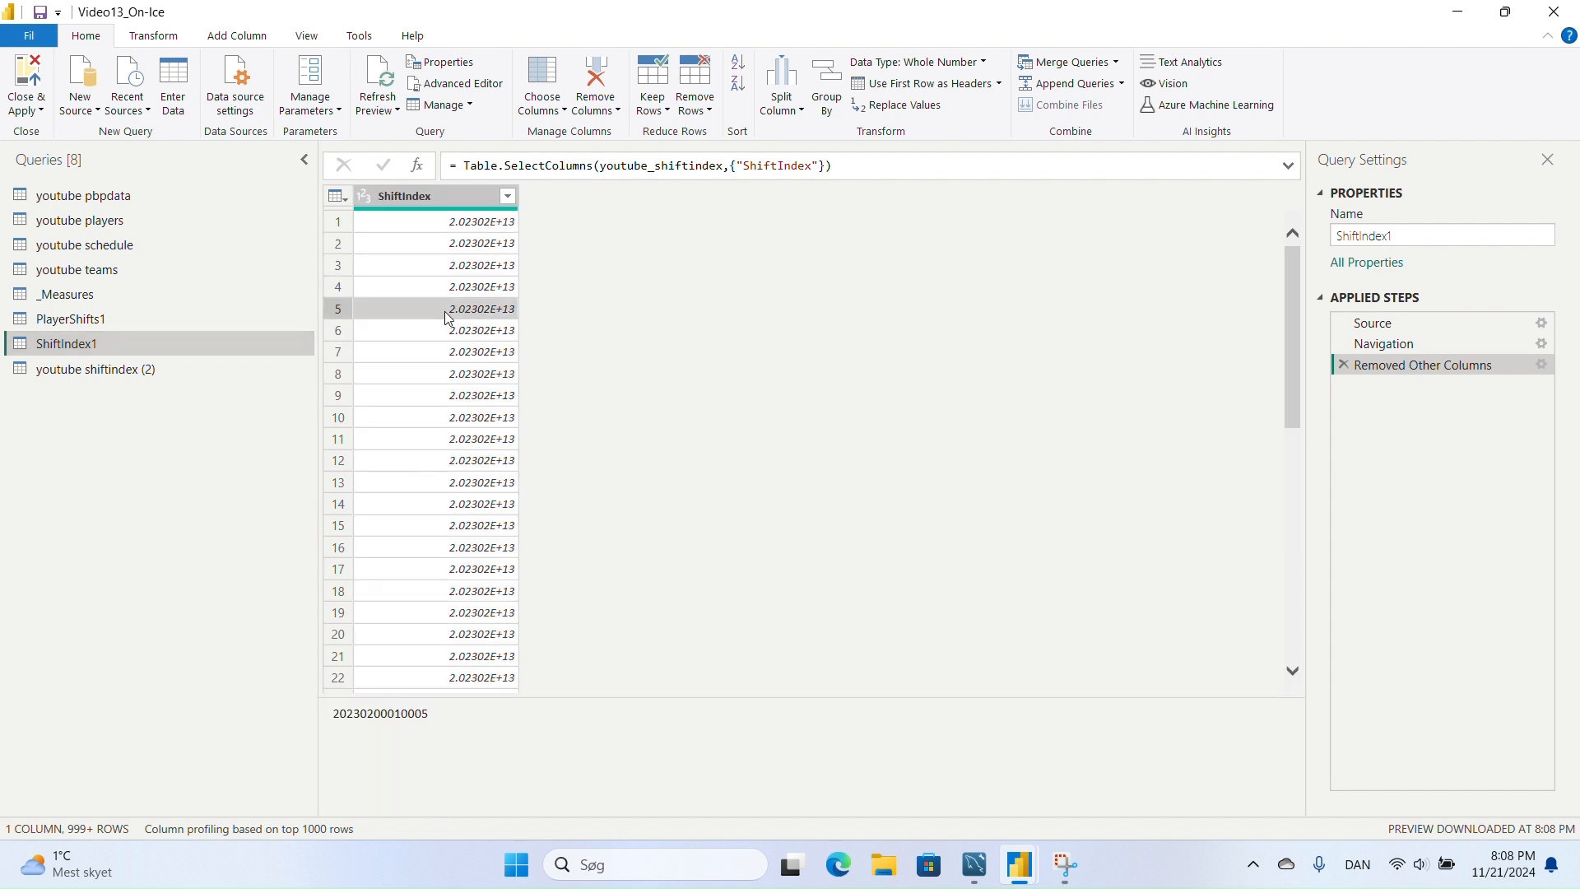
left_click(111, 370)
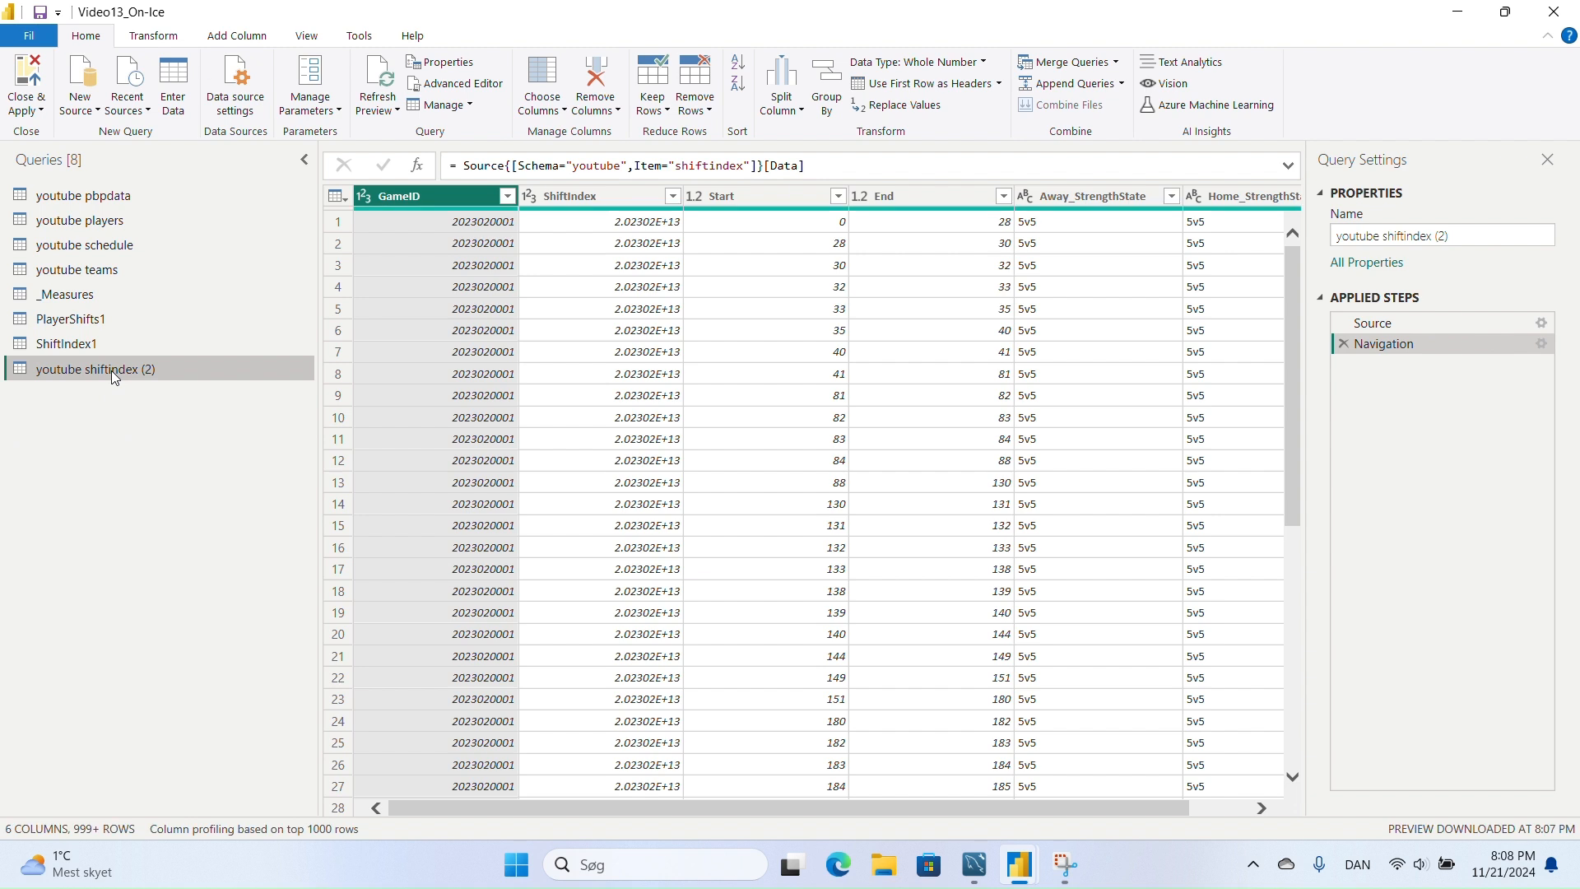
- Rename the youtube shiftindex (2) query as ShiftIndex
double_click(111, 370)
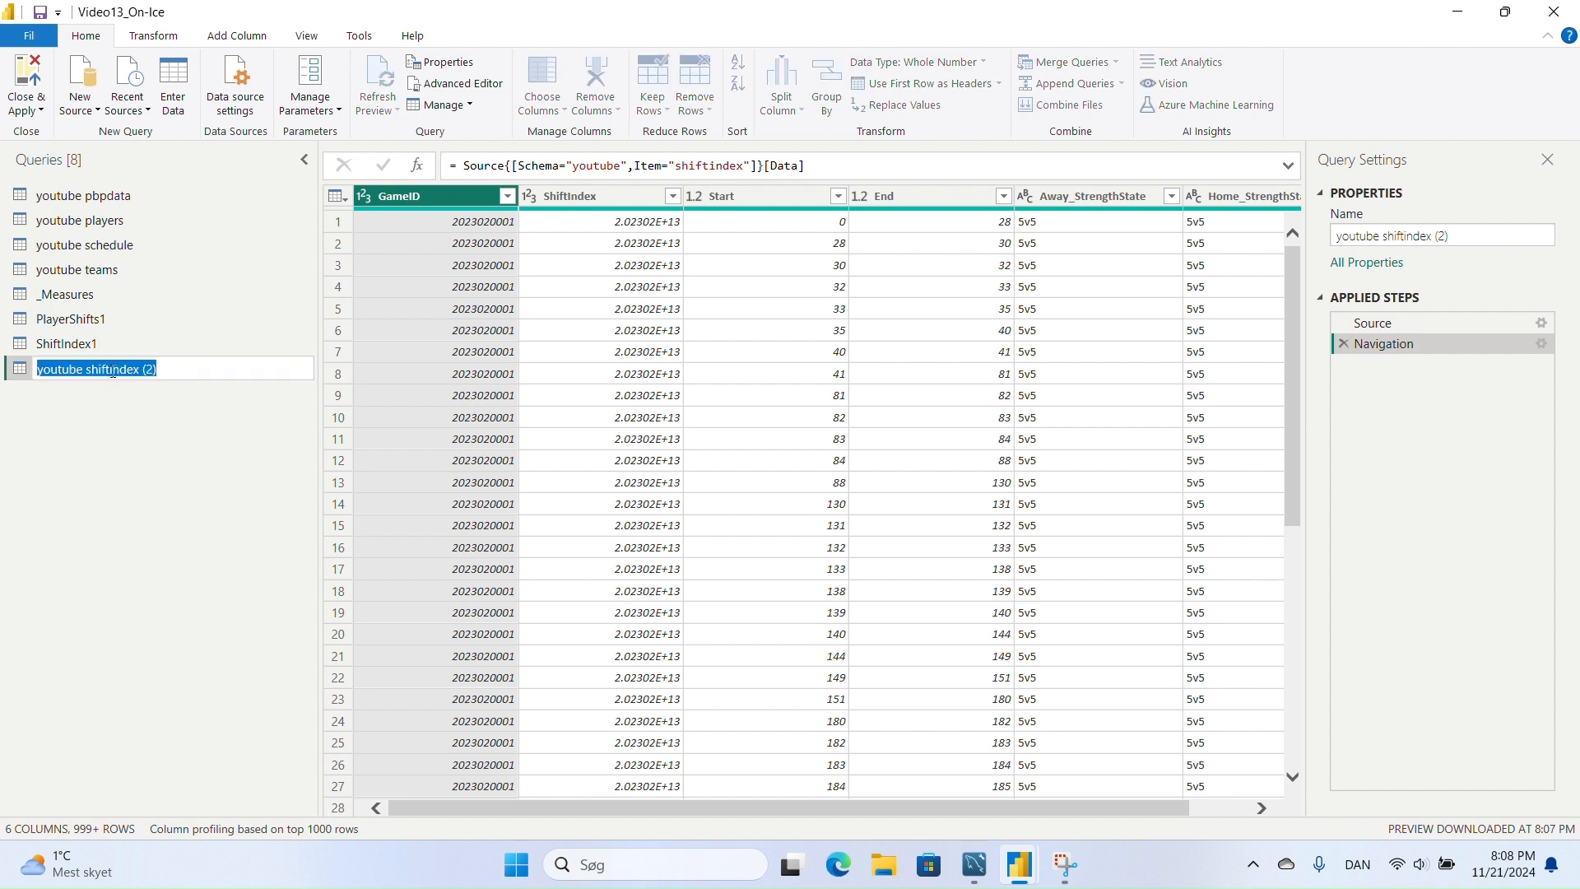
type("ShiftIndex")
key("Return")
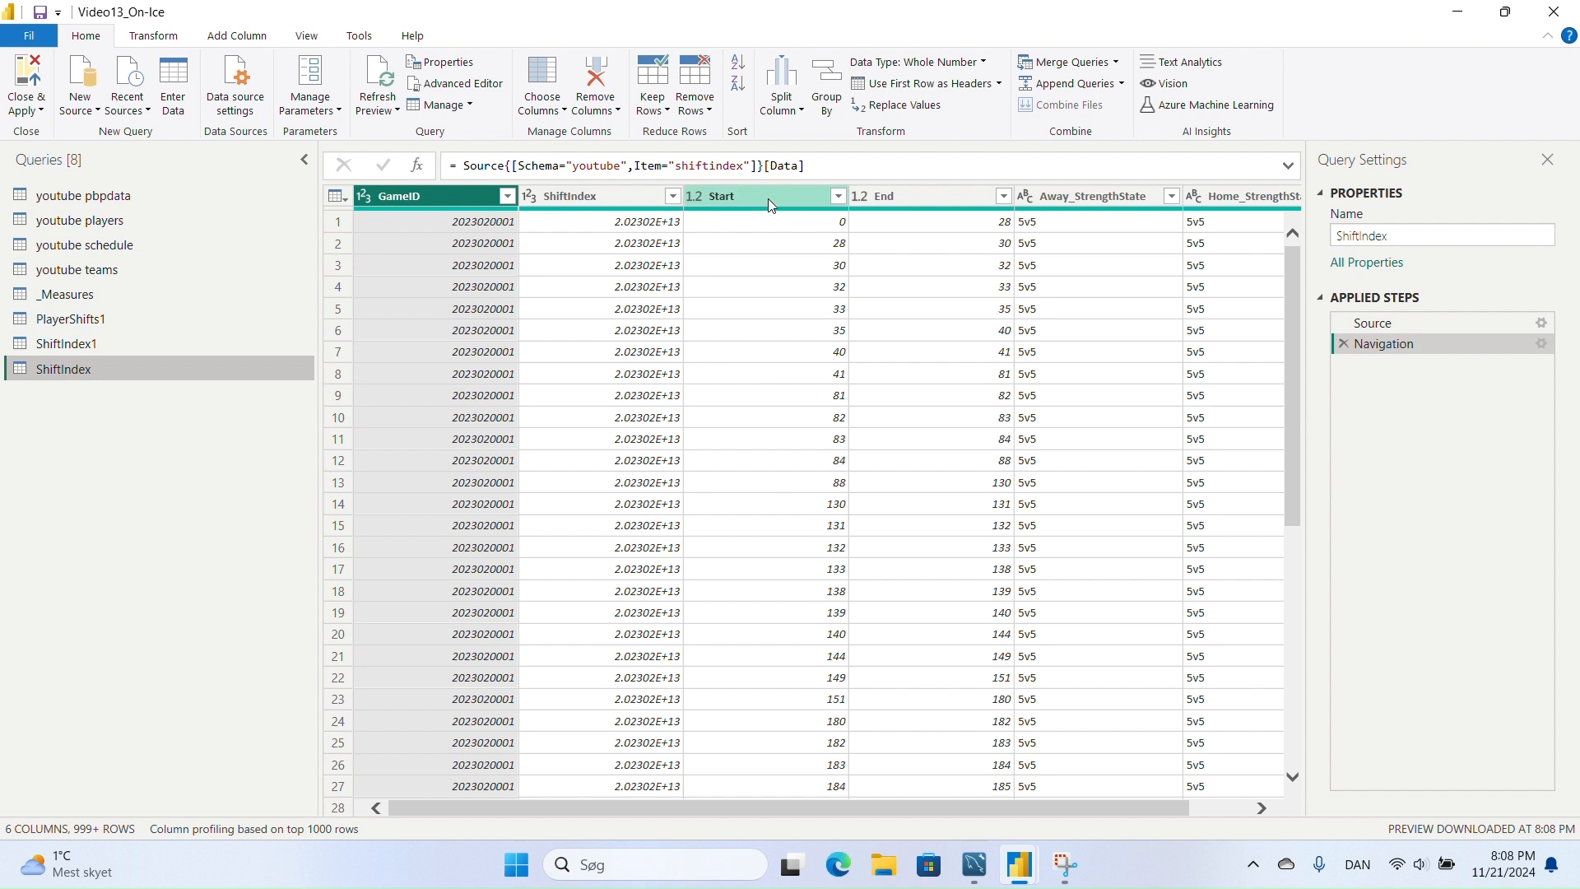
- Examine the Start, End, Away_StrengthState and Home_StrengthState columns of the ShiftIndex query
left_click(906, 219)
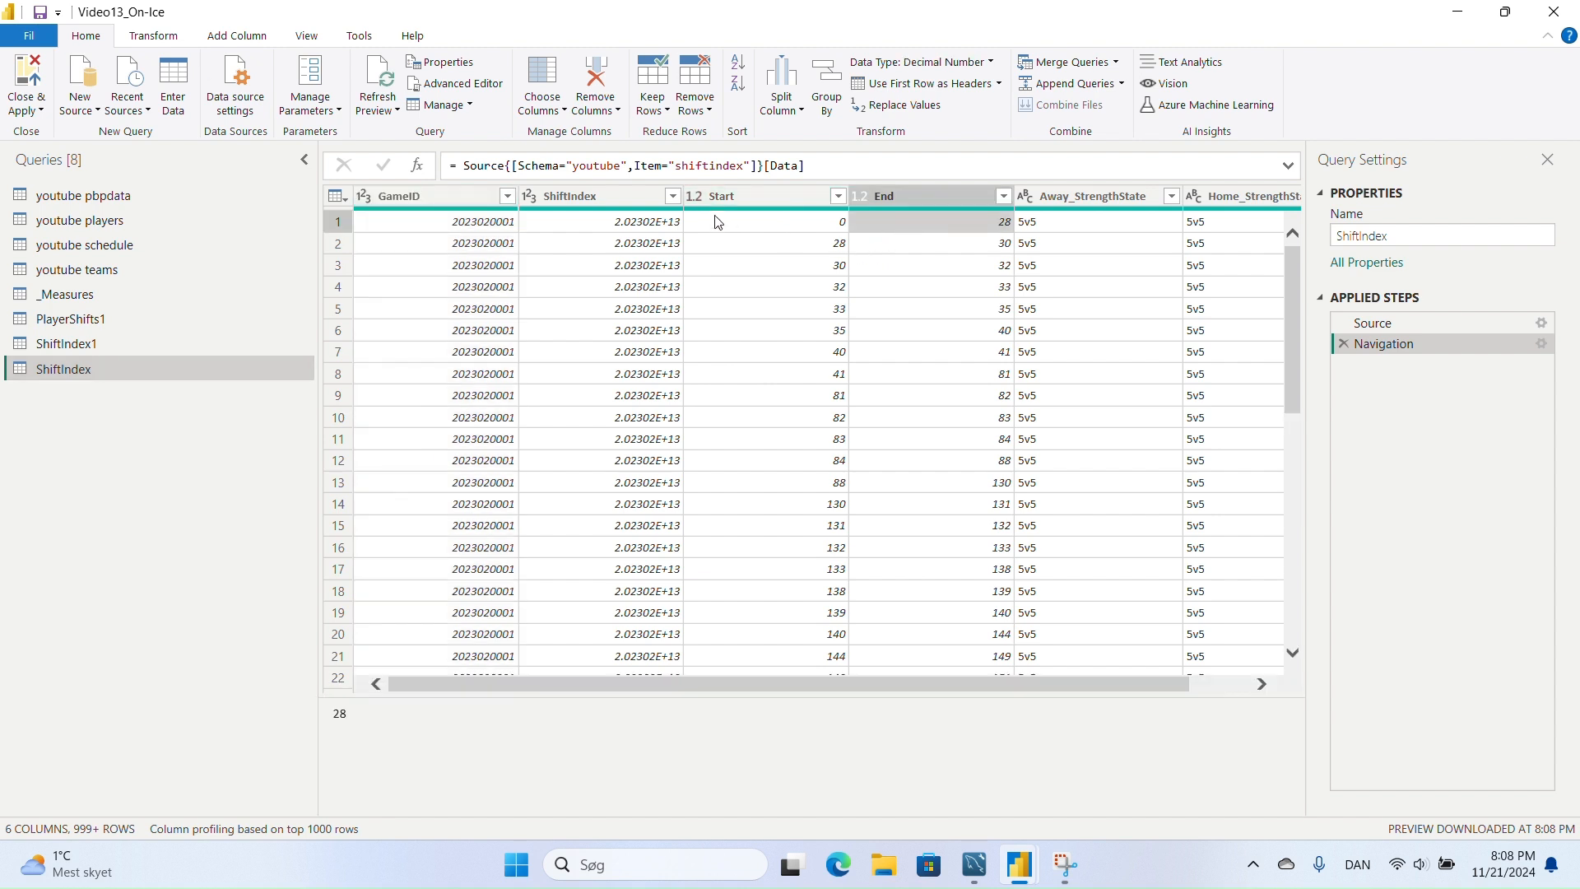
left_click(730, 221)
left_click(768, 245)
left_click(887, 210)
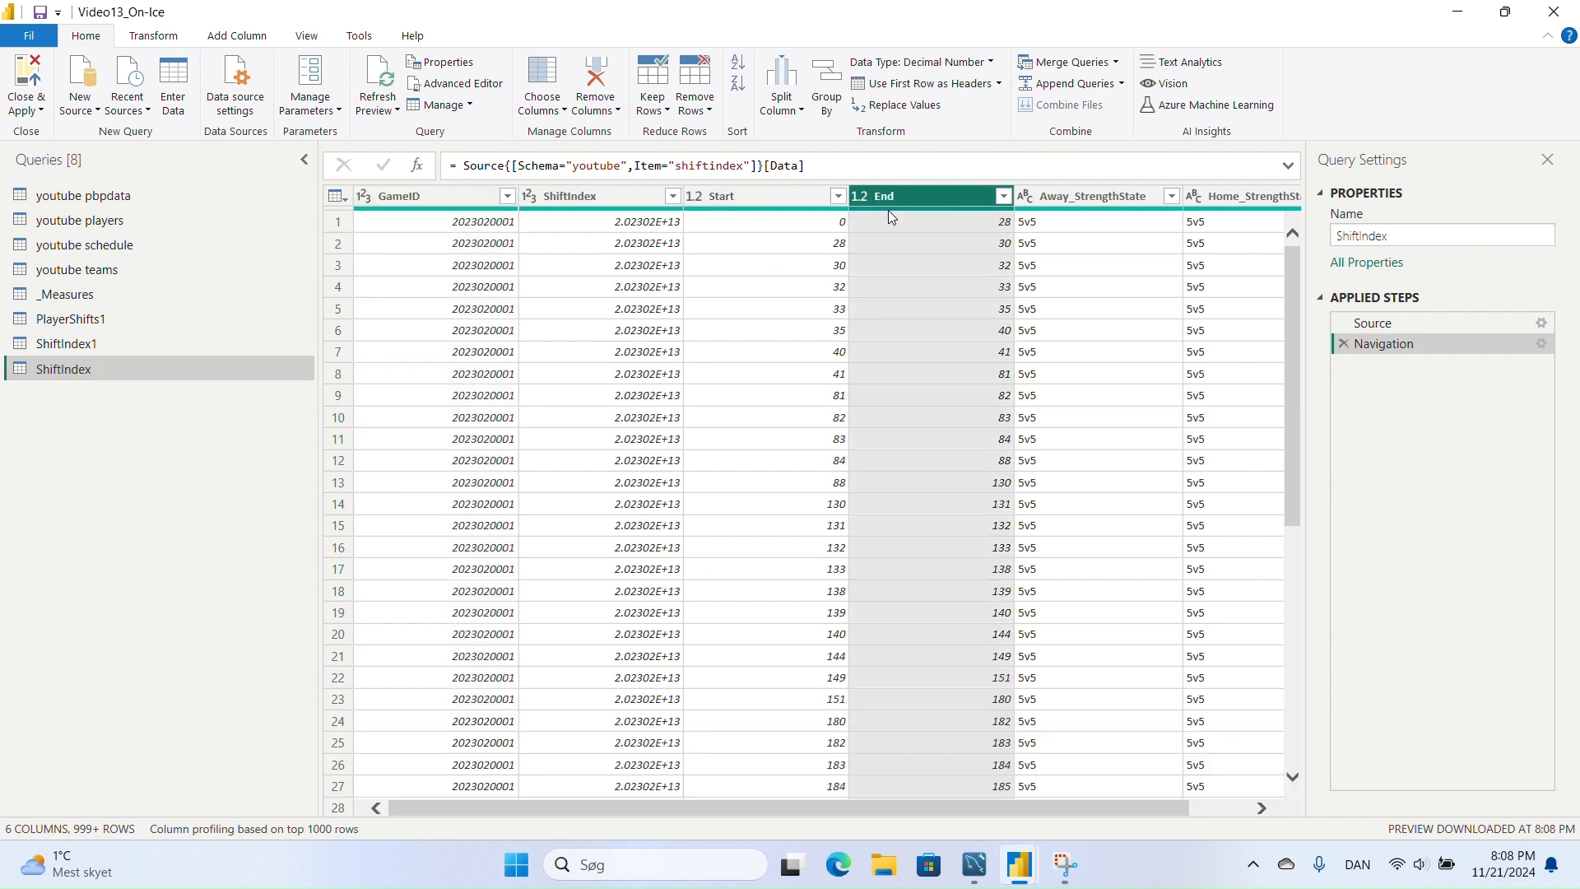
left_click(752, 202)
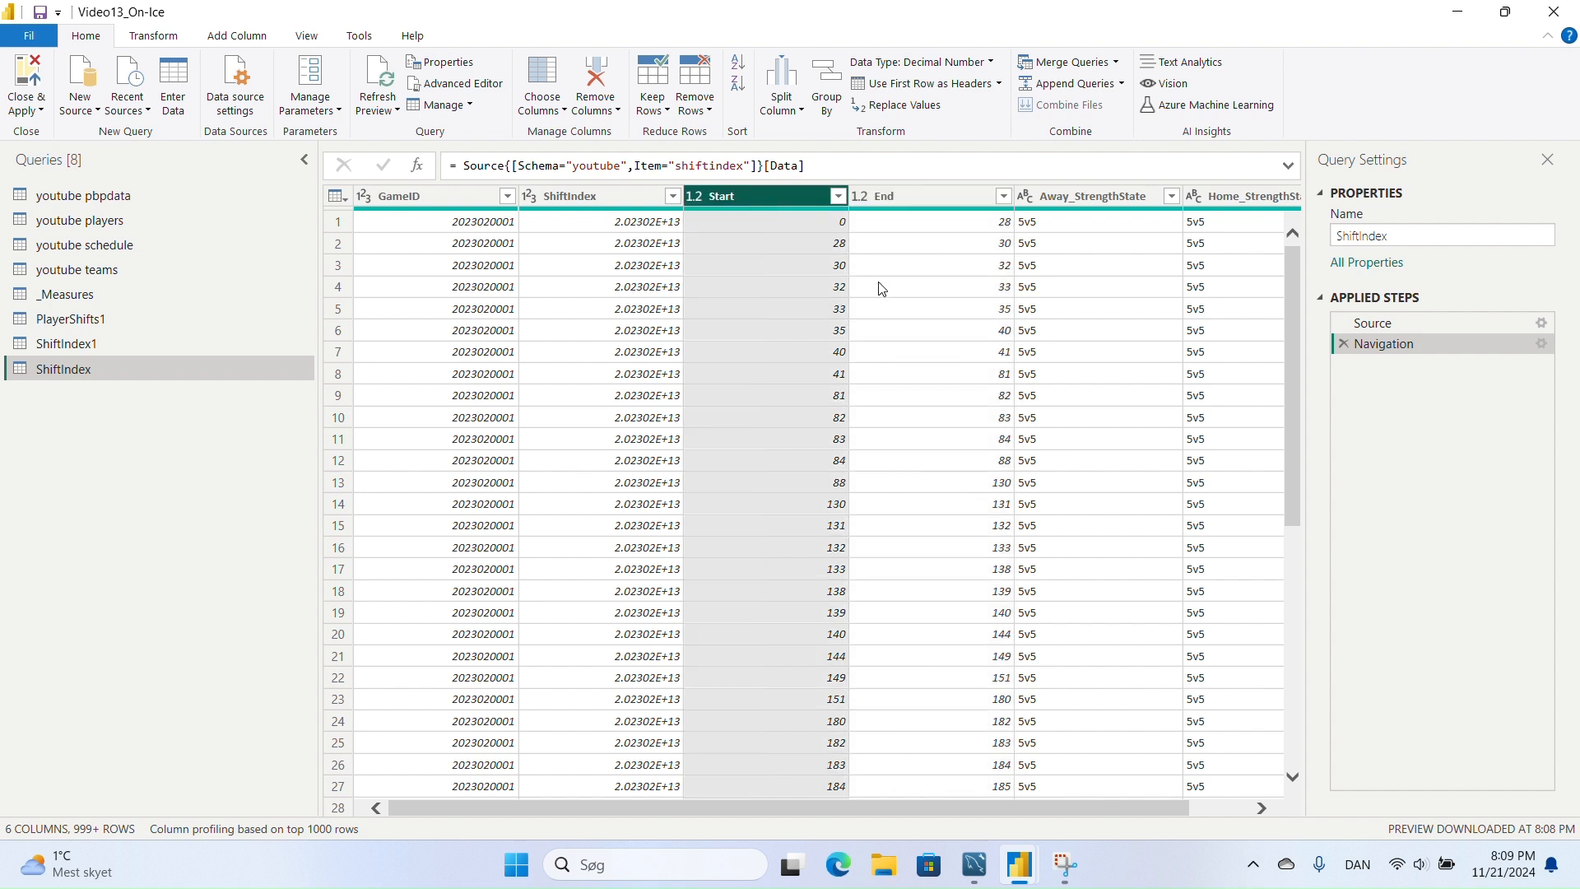
left_click_drag(979, 809, 1069, 813)
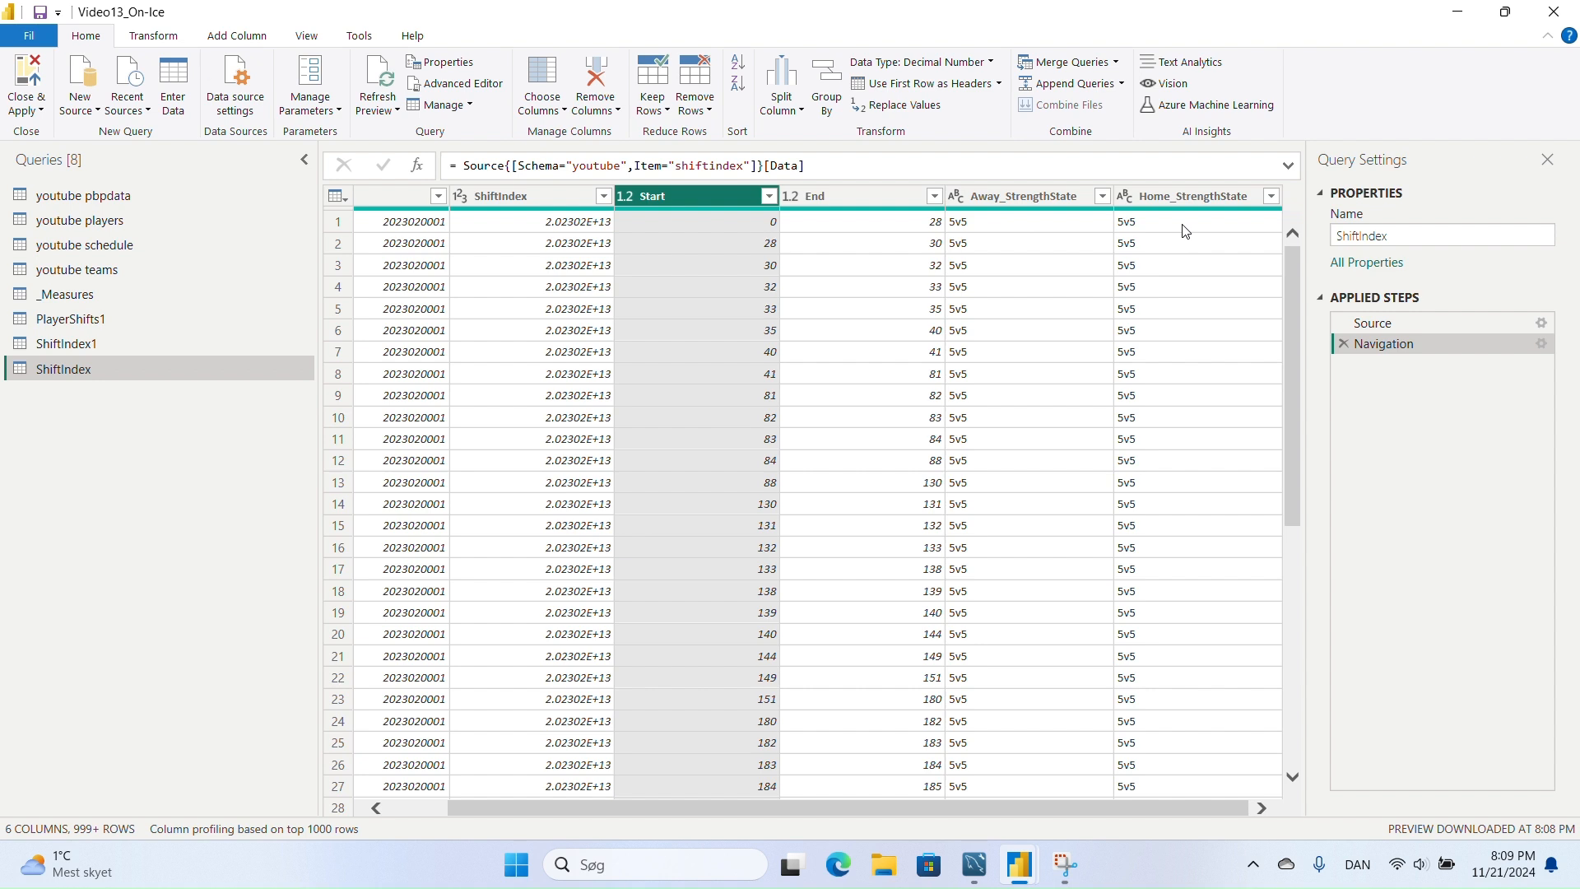
left_click(872, 200)
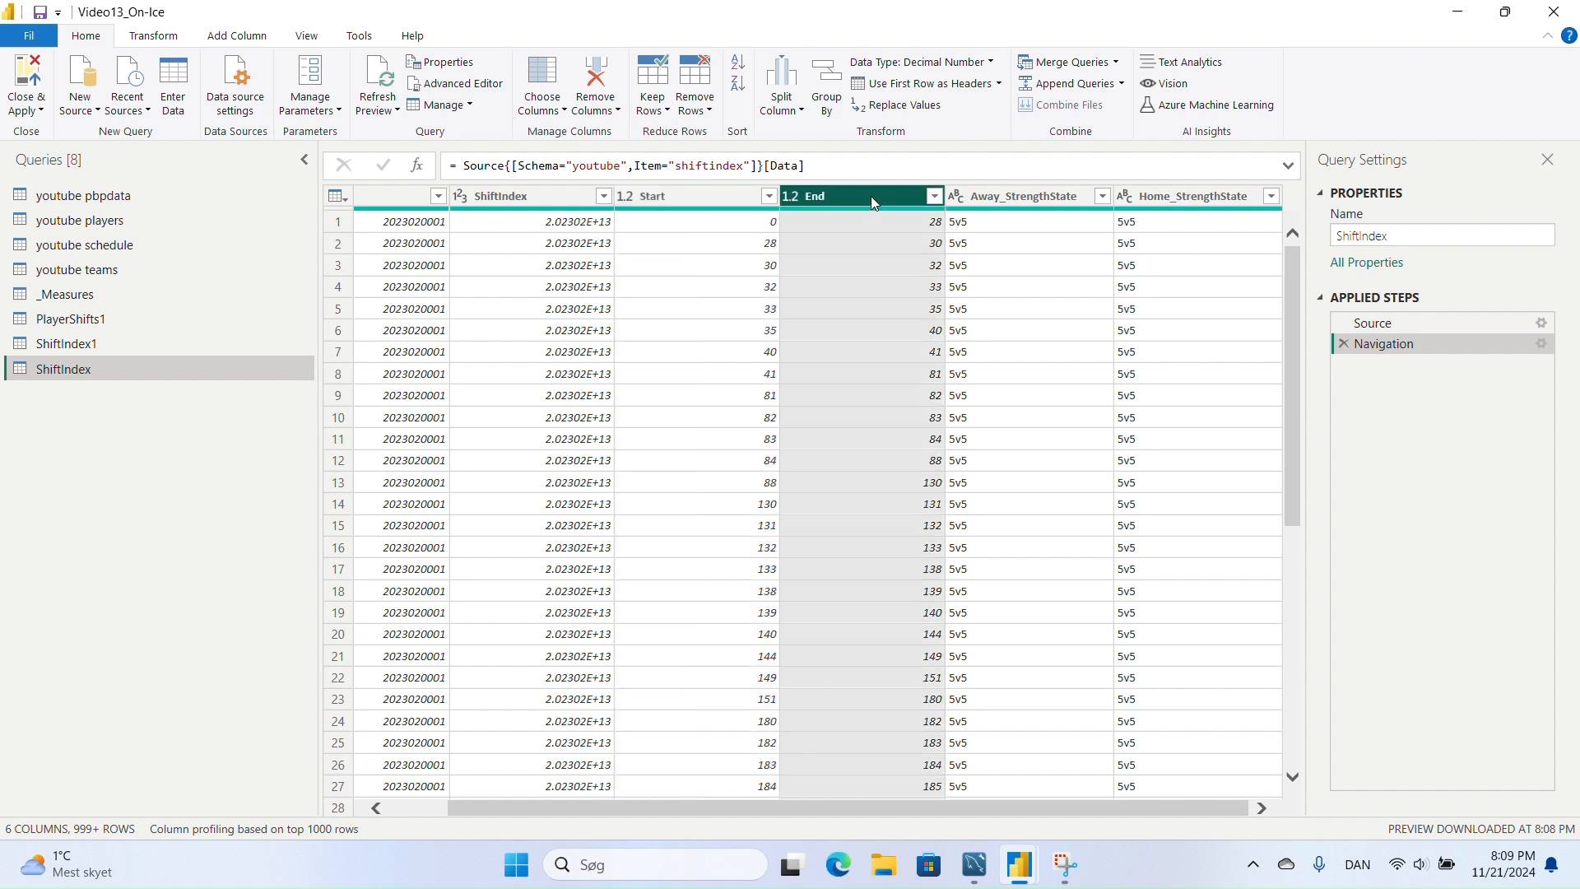
- Add a custom column named Duration with the formula [End]-[Start] and set its data type to Whole Number
left_click(220, 36)
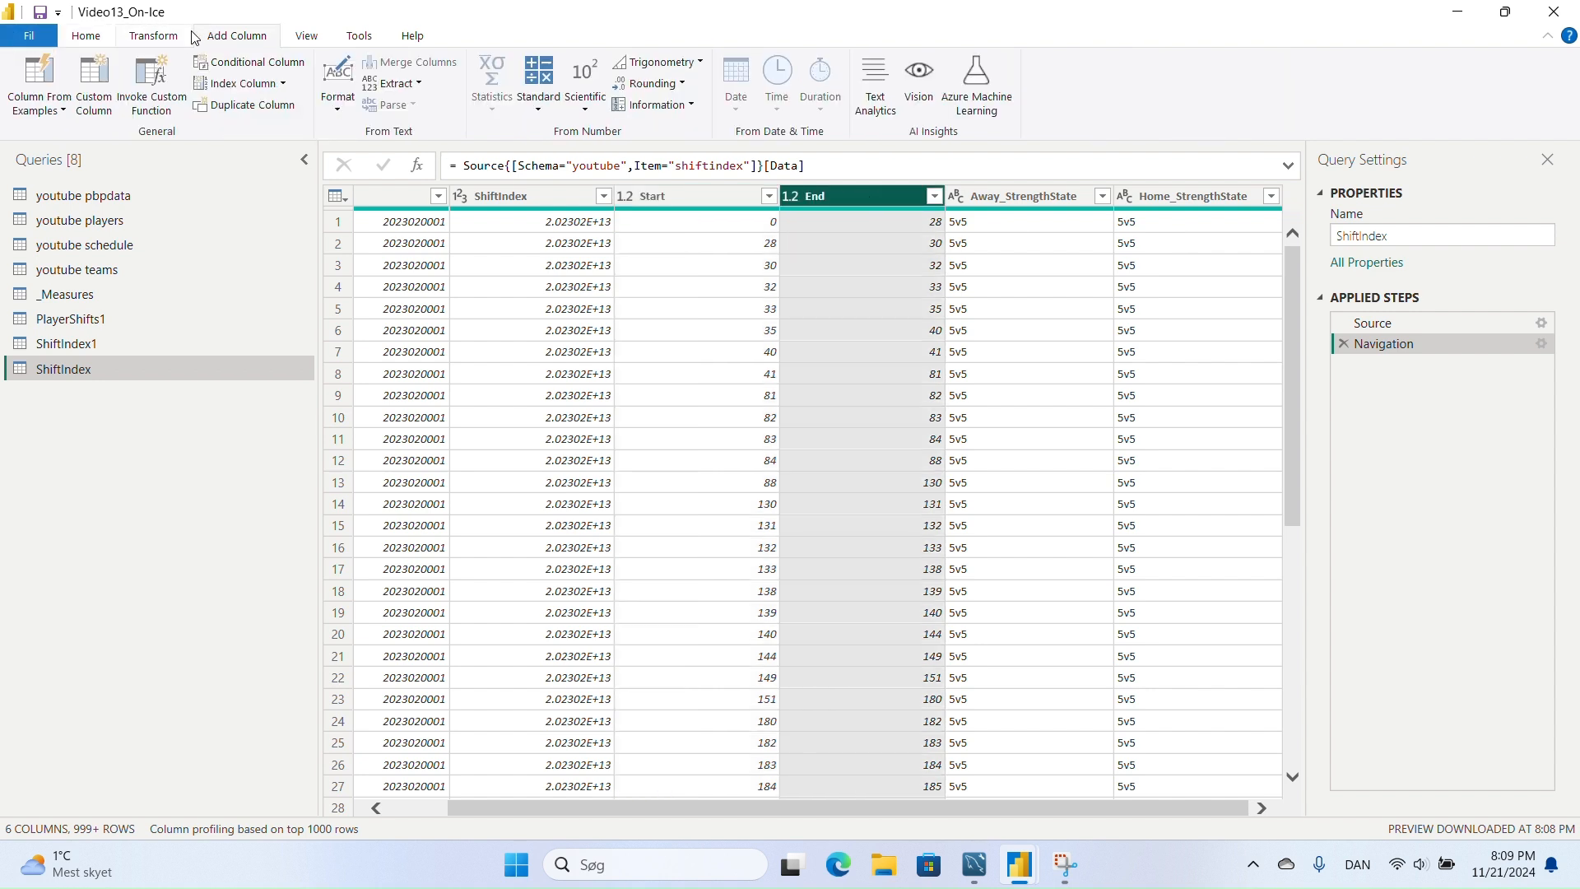
left_click(110, 92)
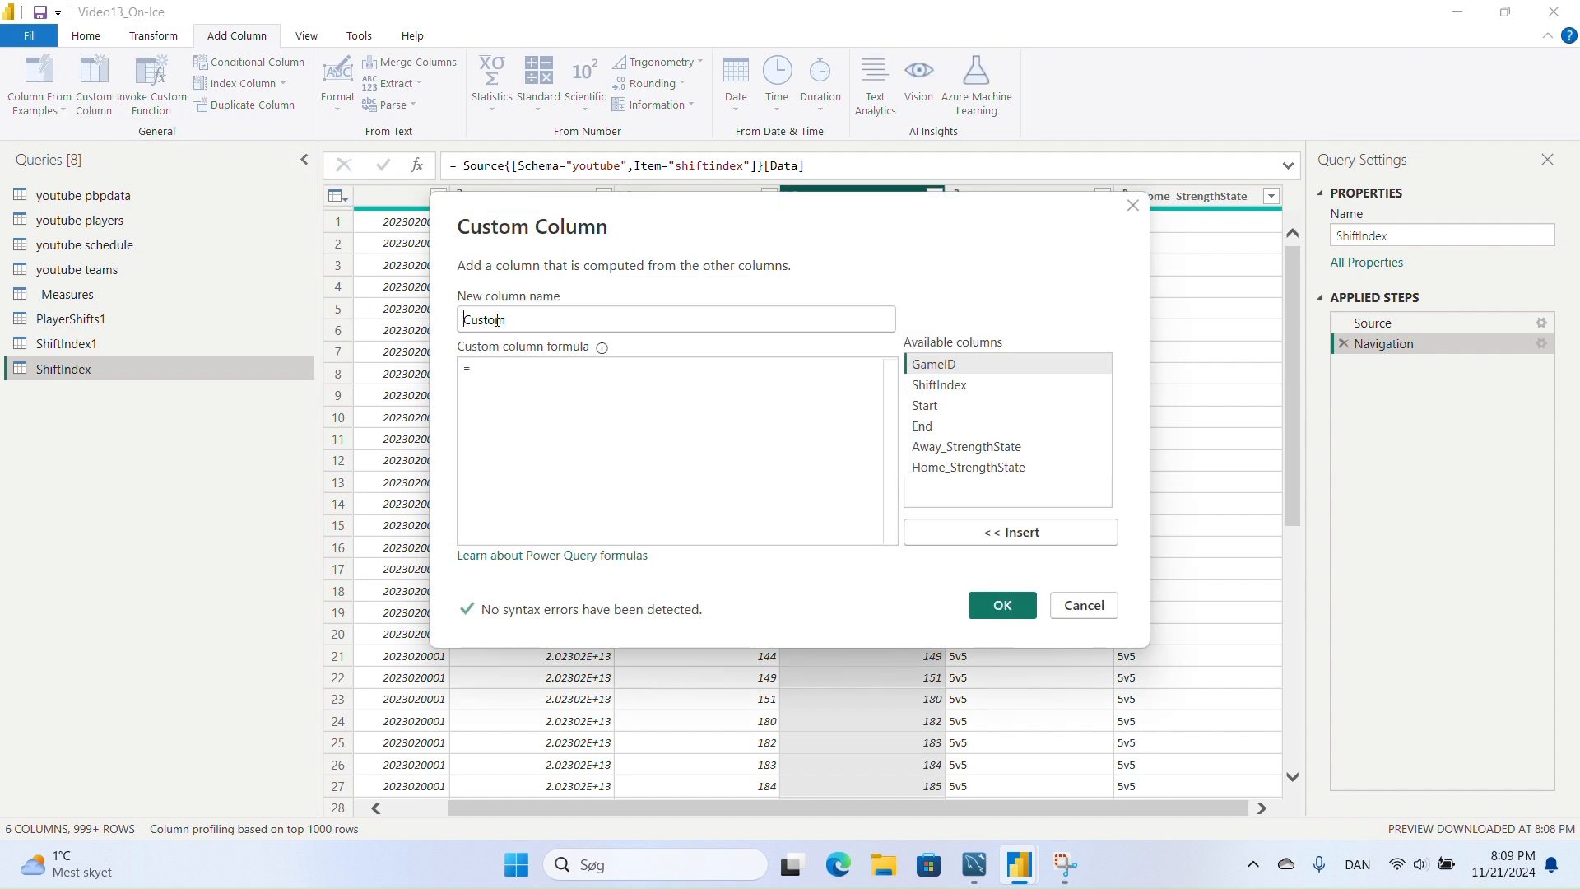
double_click(497, 320)
type("Dura")
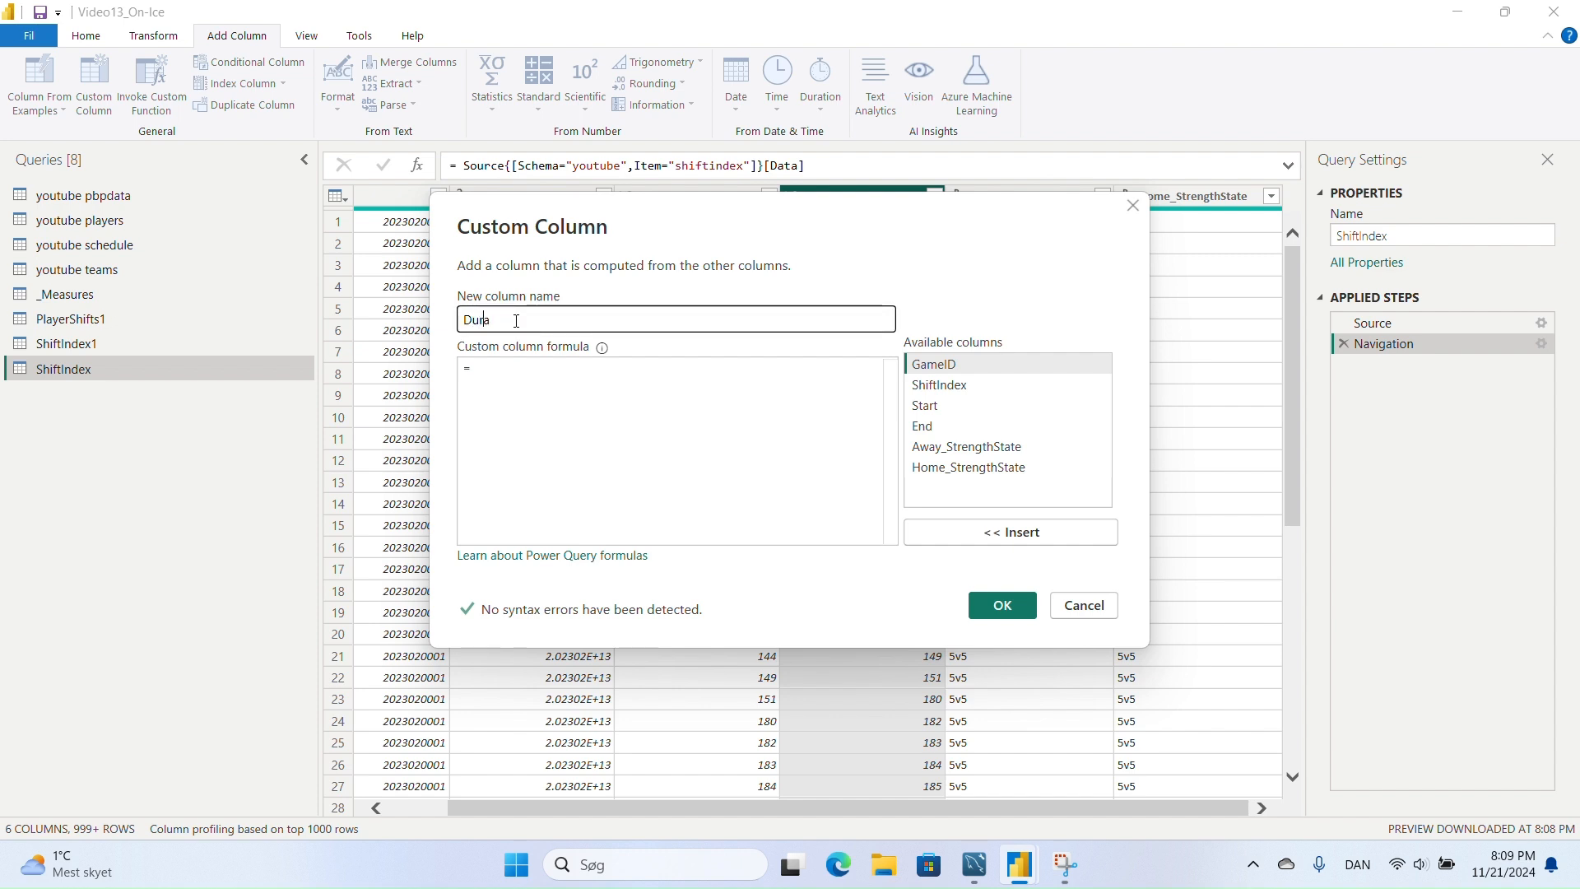
type("tion")
left_click(527, 367)
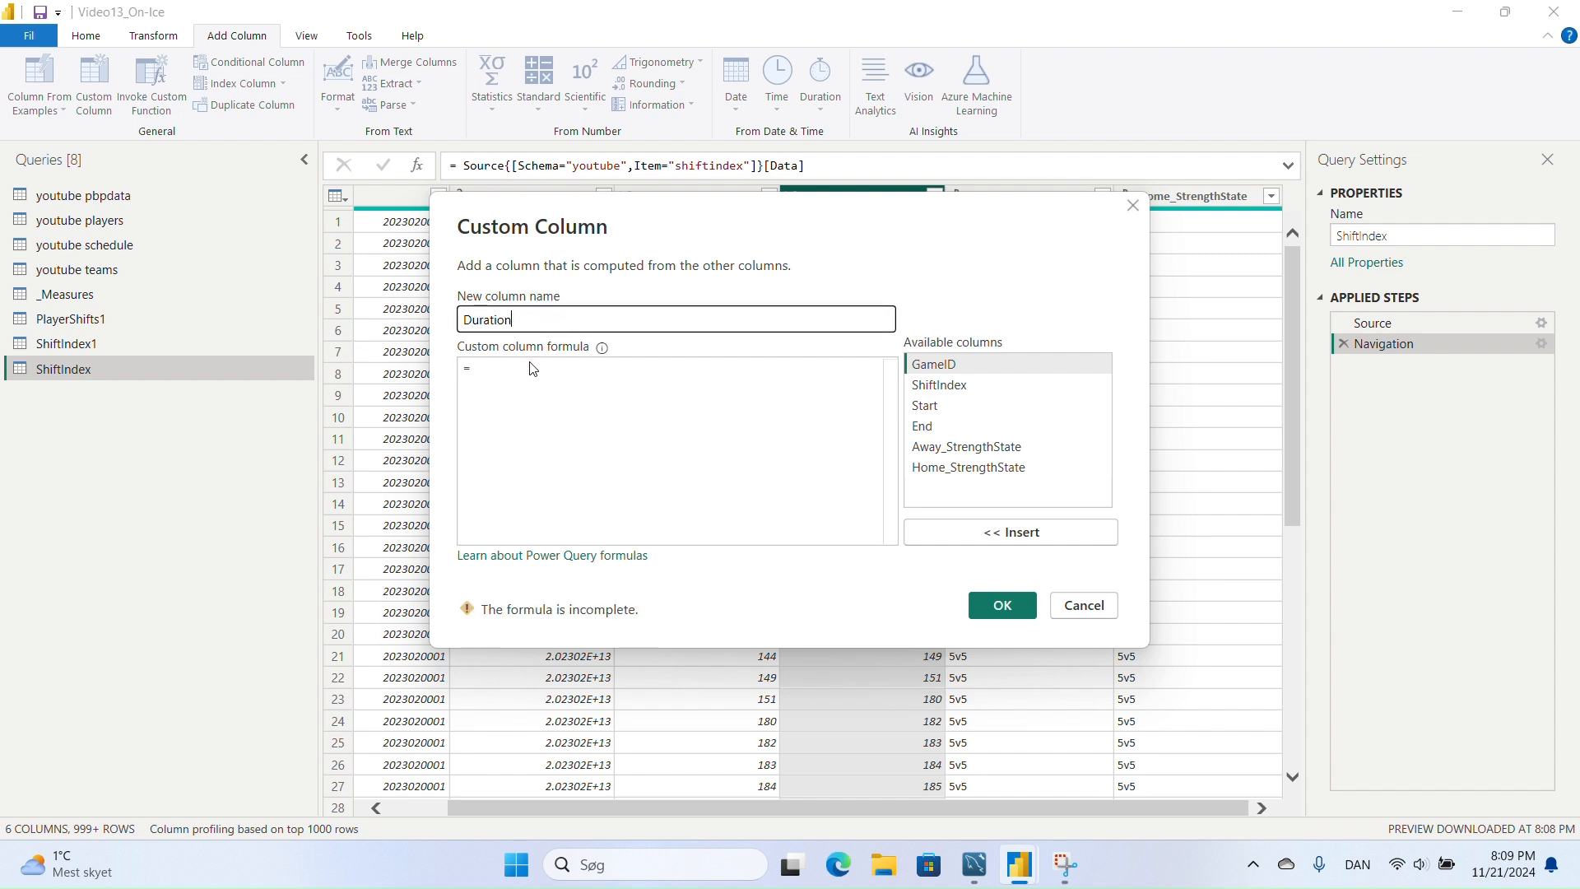
double_click(968, 426)
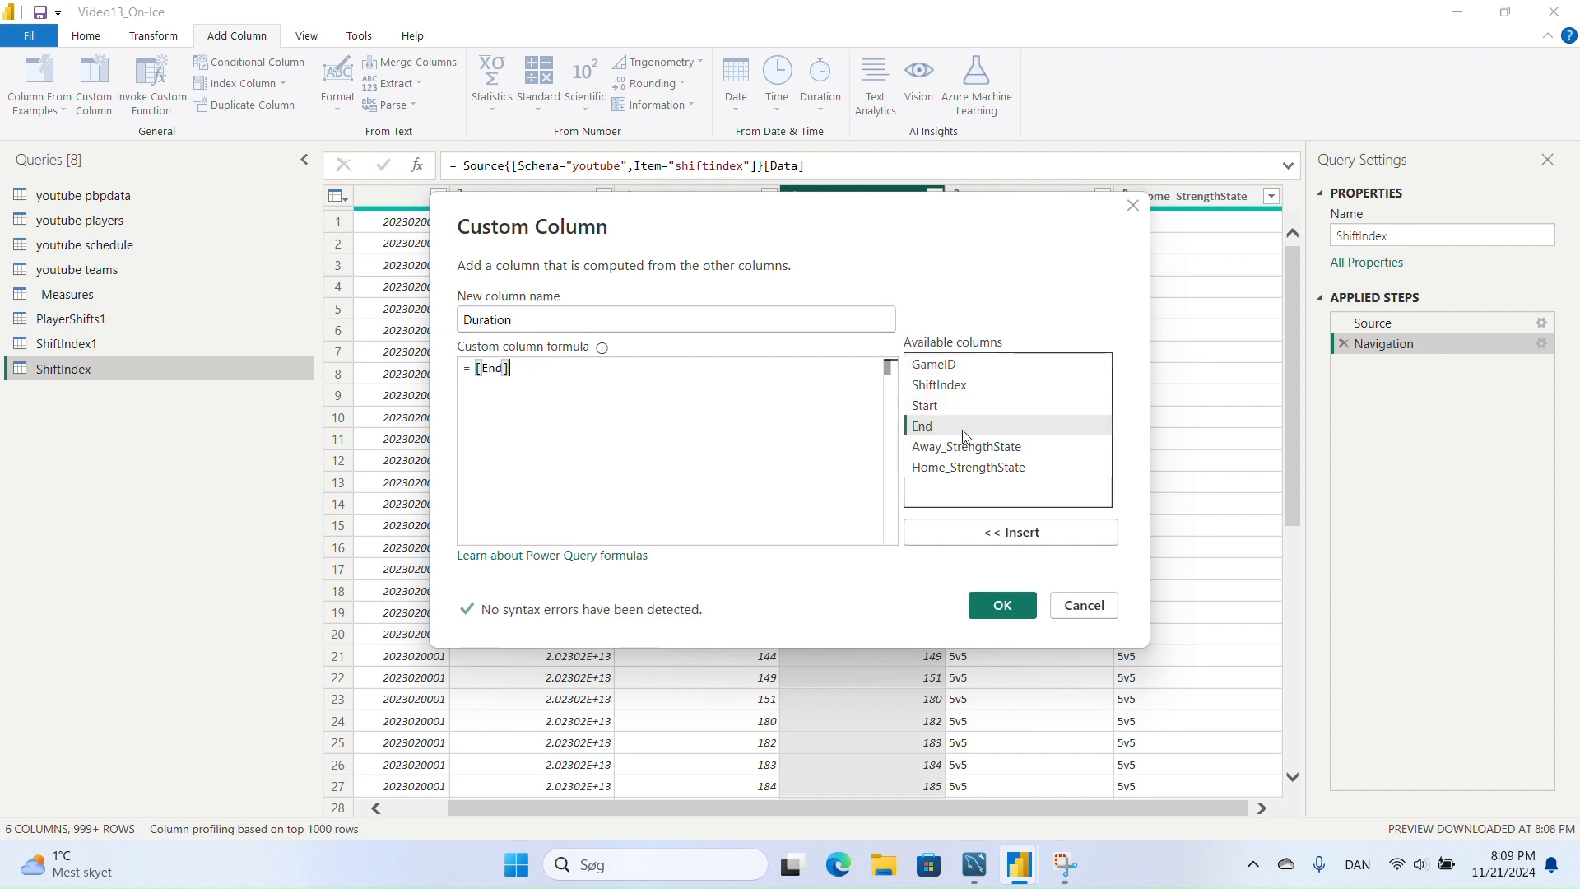
type("-")
double_click(969, 410)
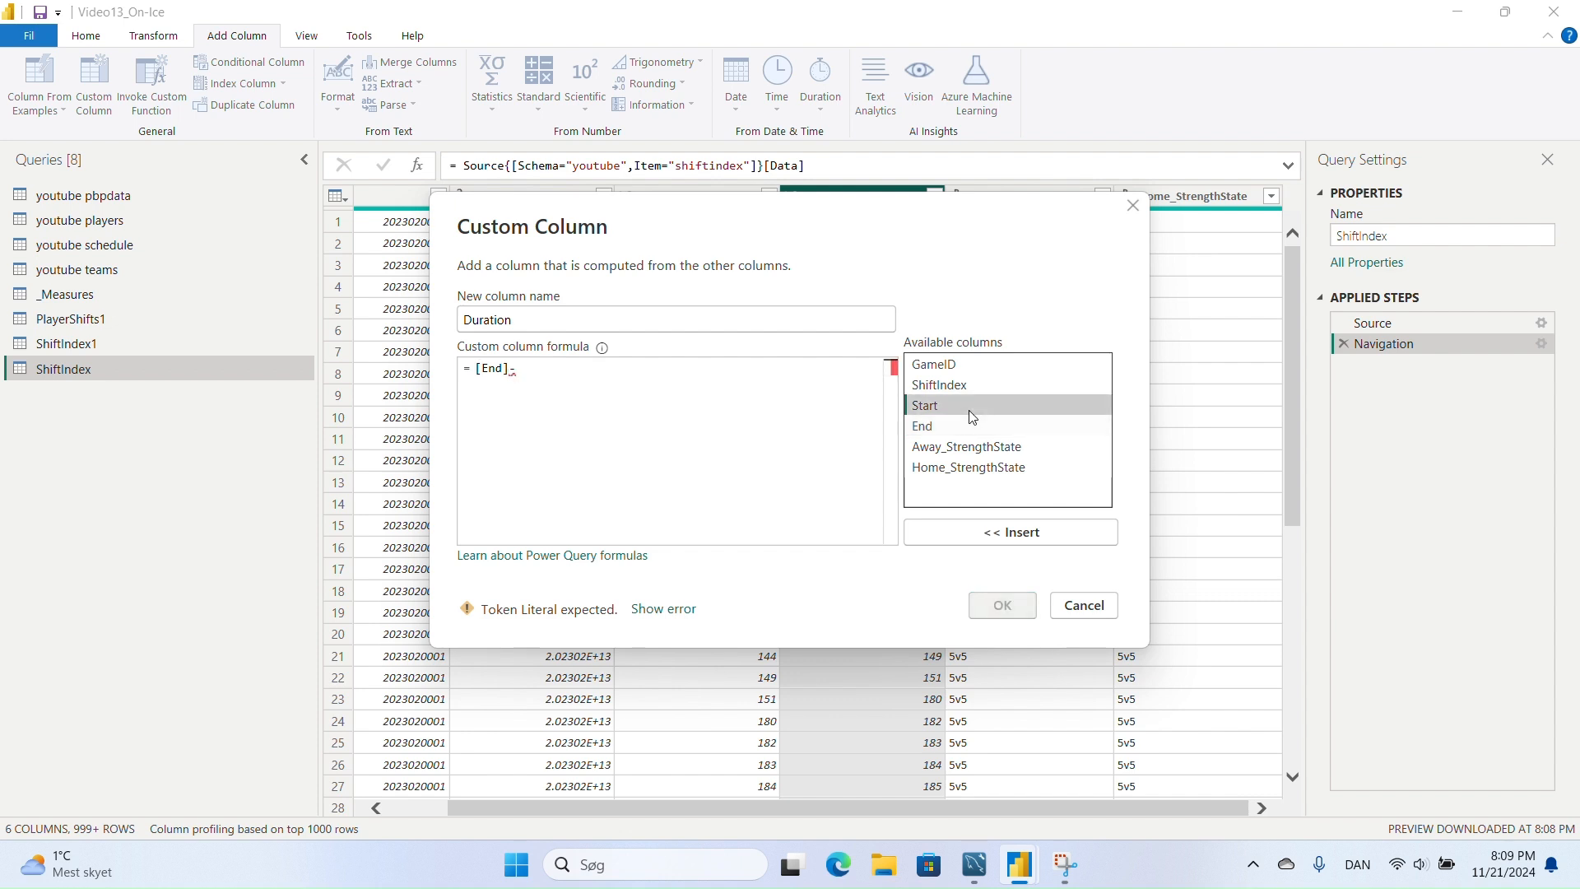
left_click(1003, 606)
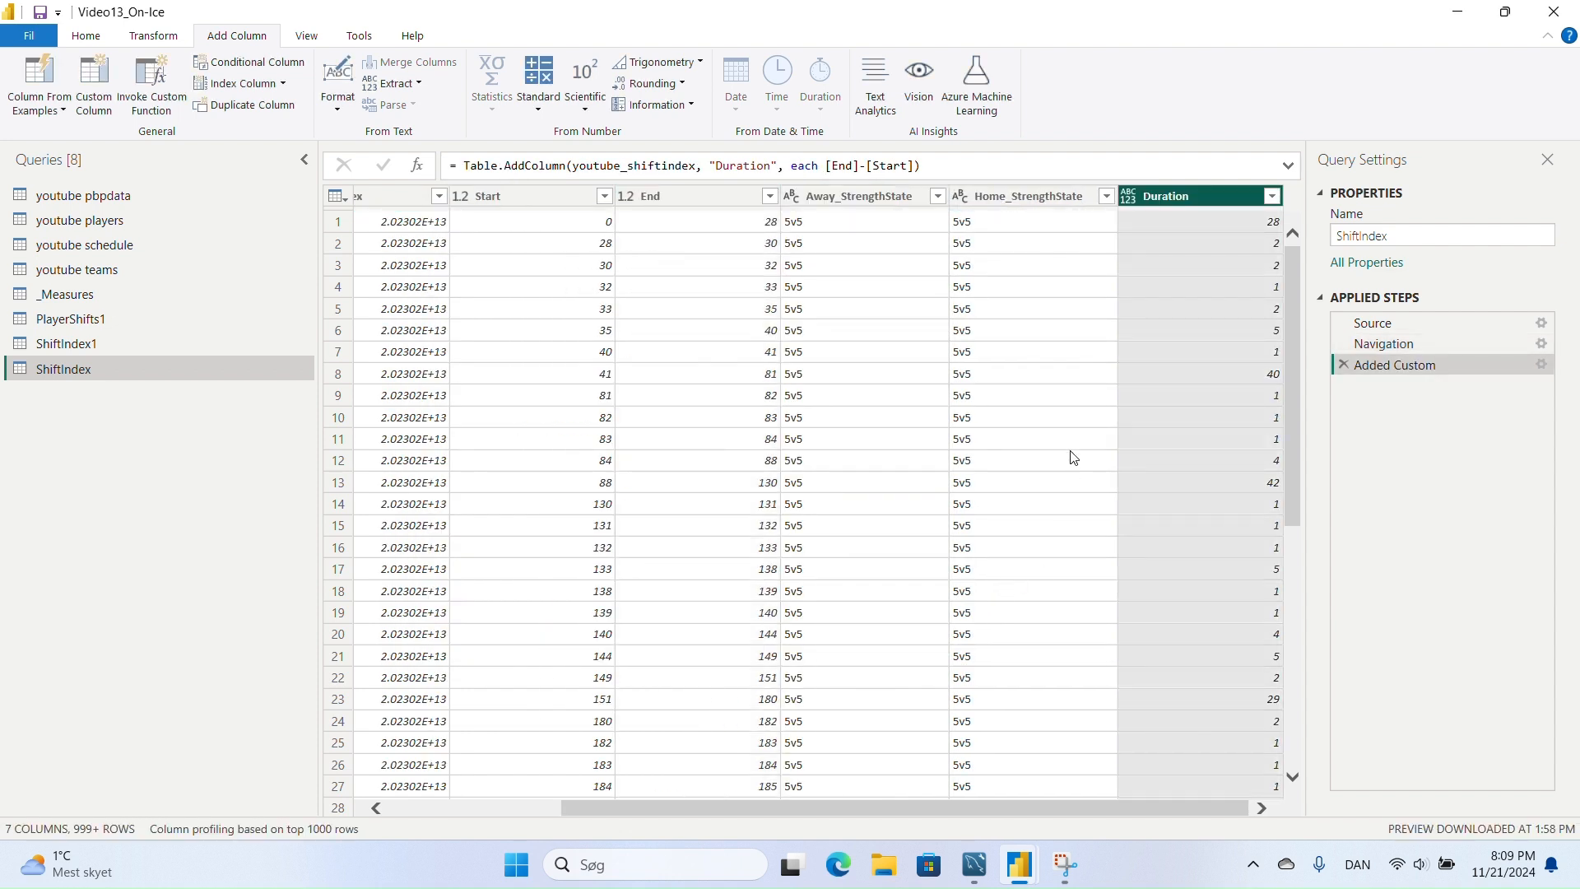
left_click(1130, 199)
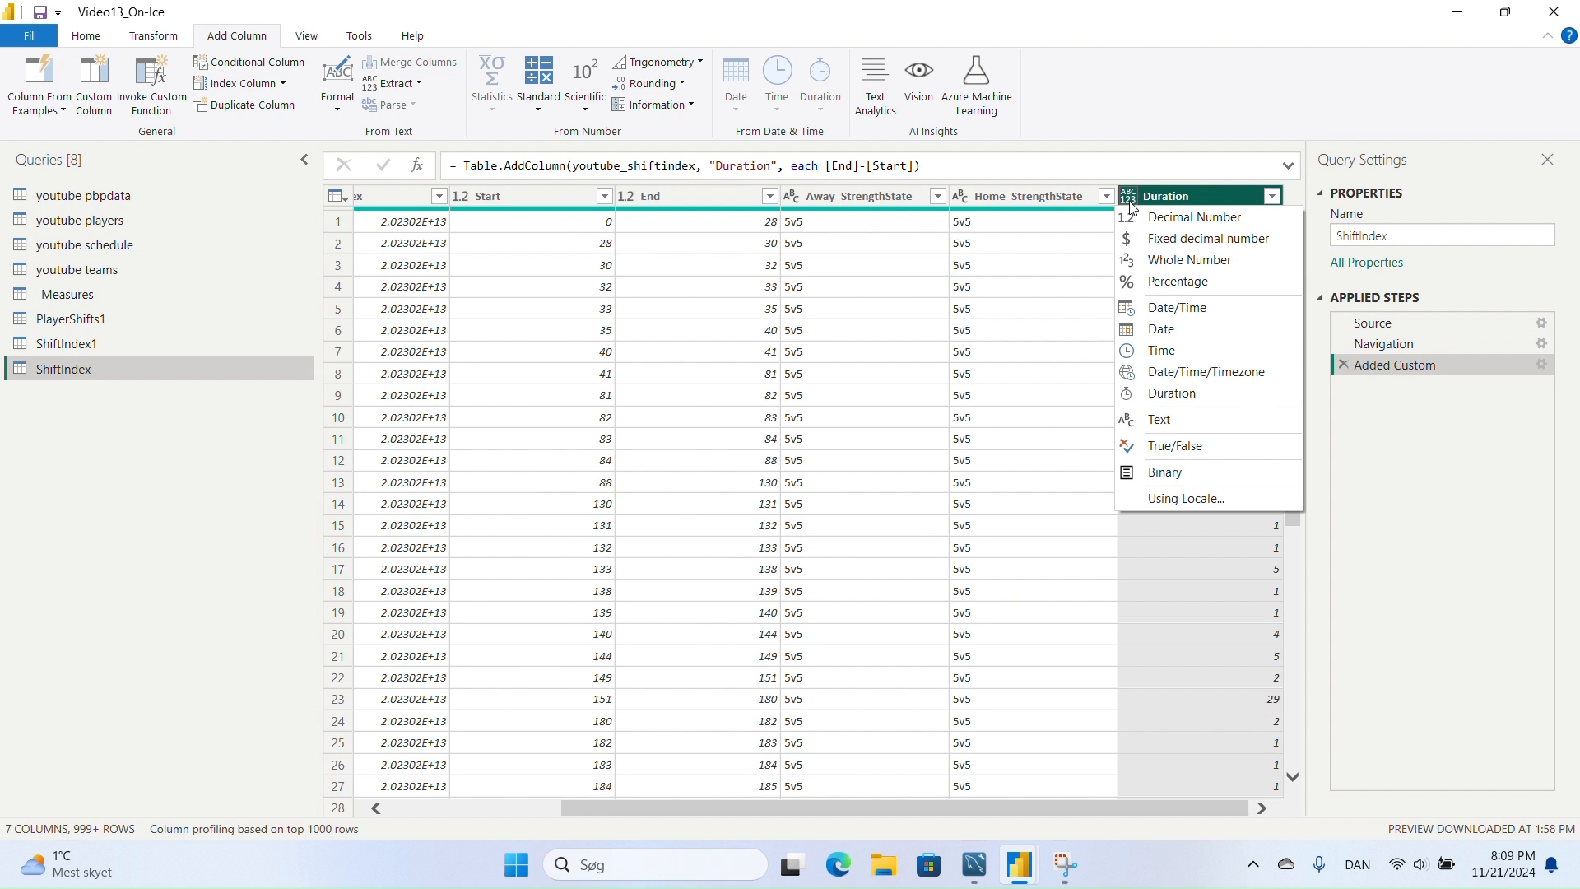
left_click(1156, 259)
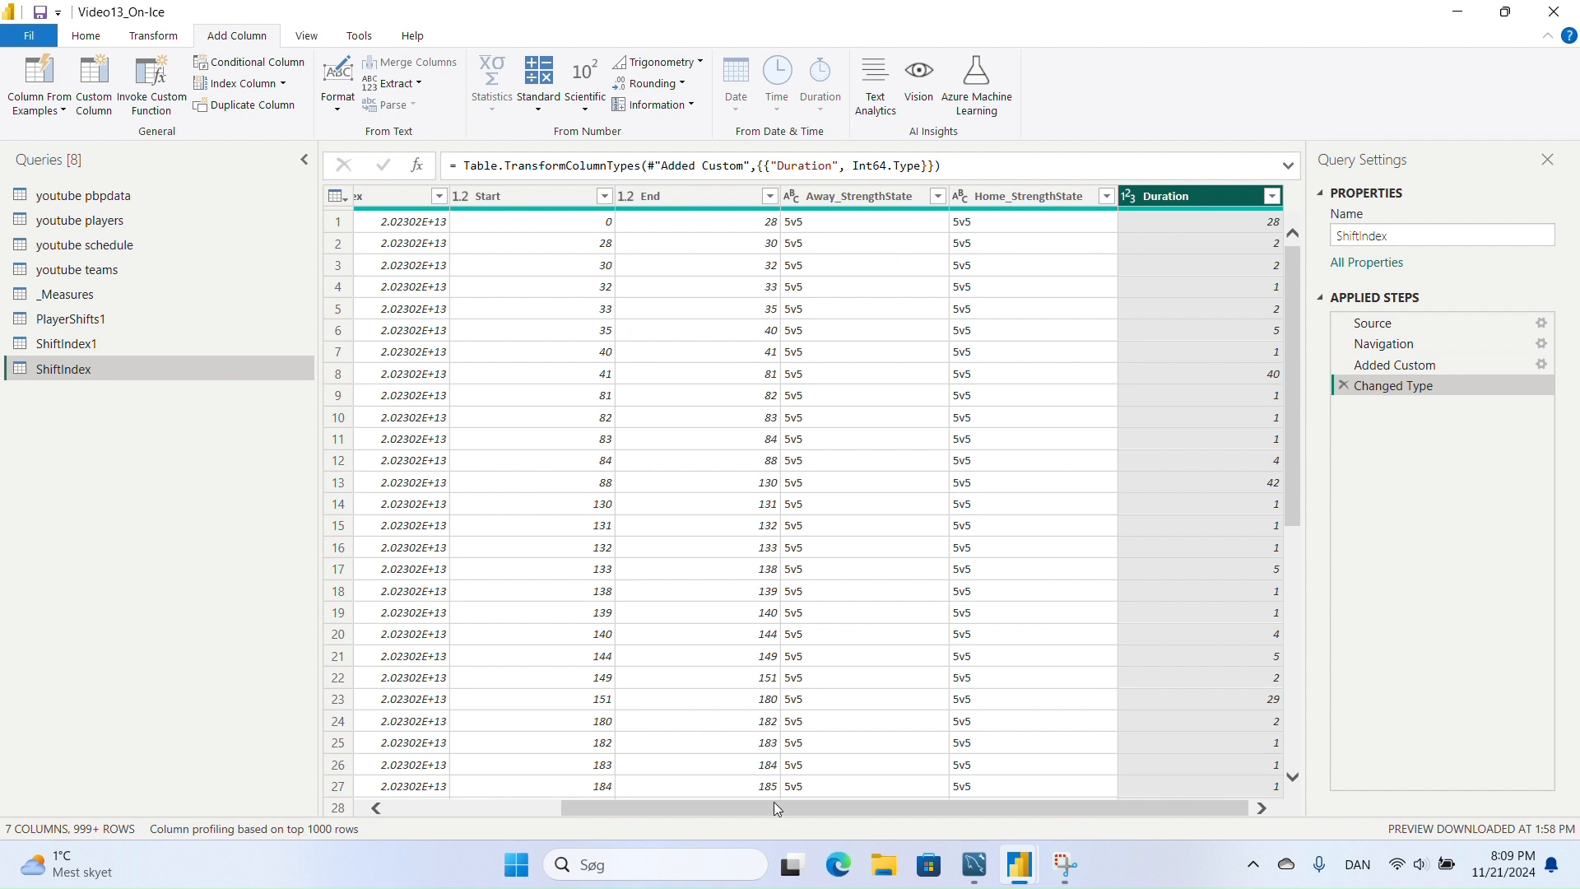
- Remove the Start and End columns from the ShiftIndex query, keeping all the other columns
left_click_drag(777, 807, 624, 800)
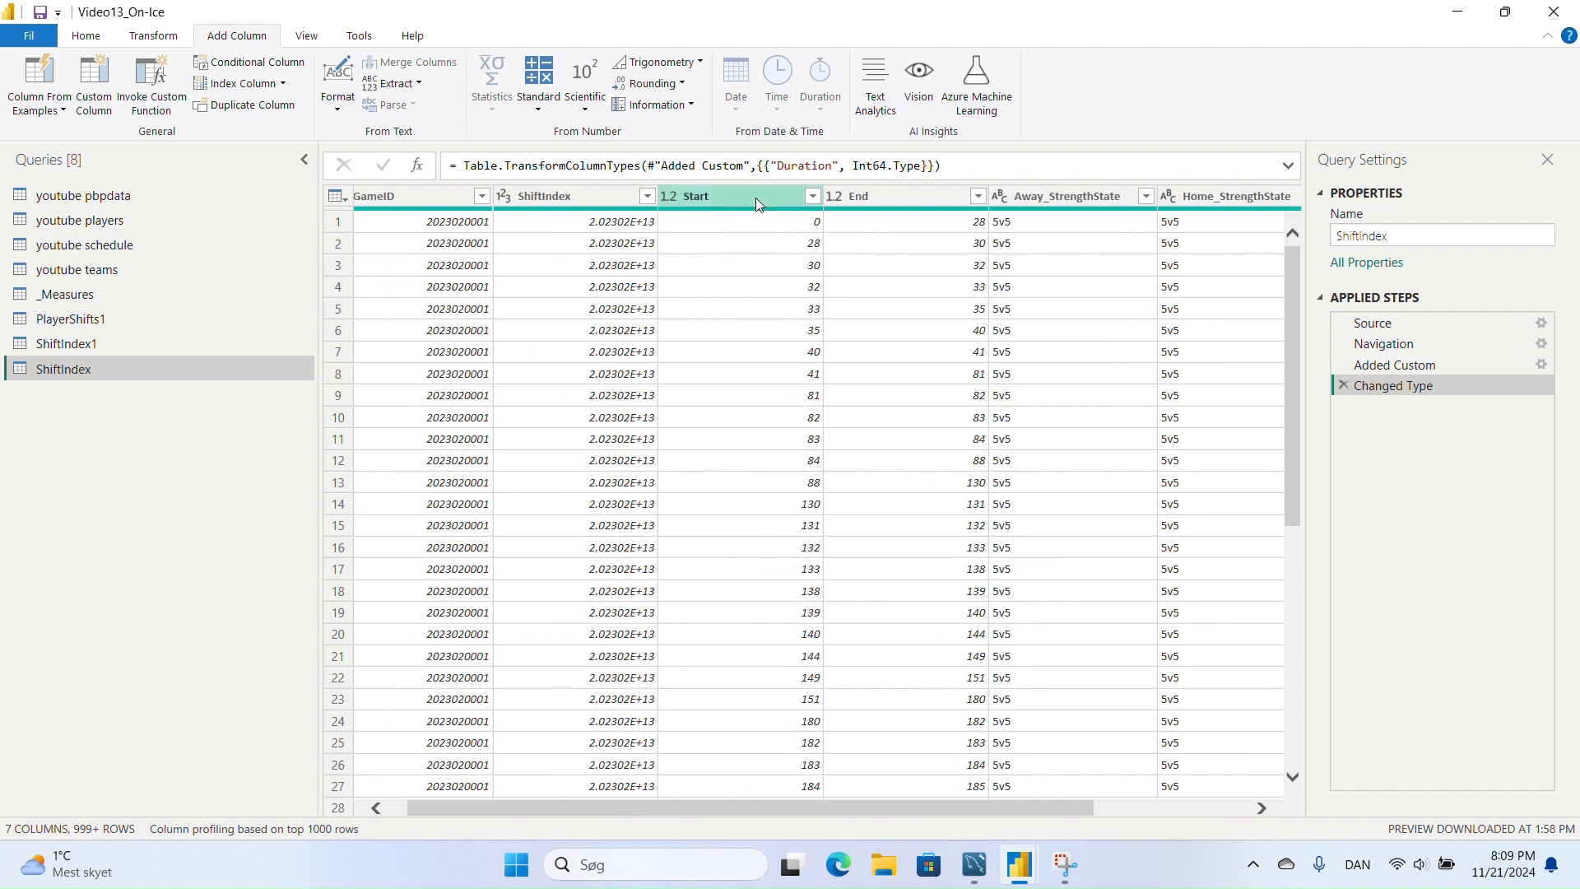
left_click(154, 37)
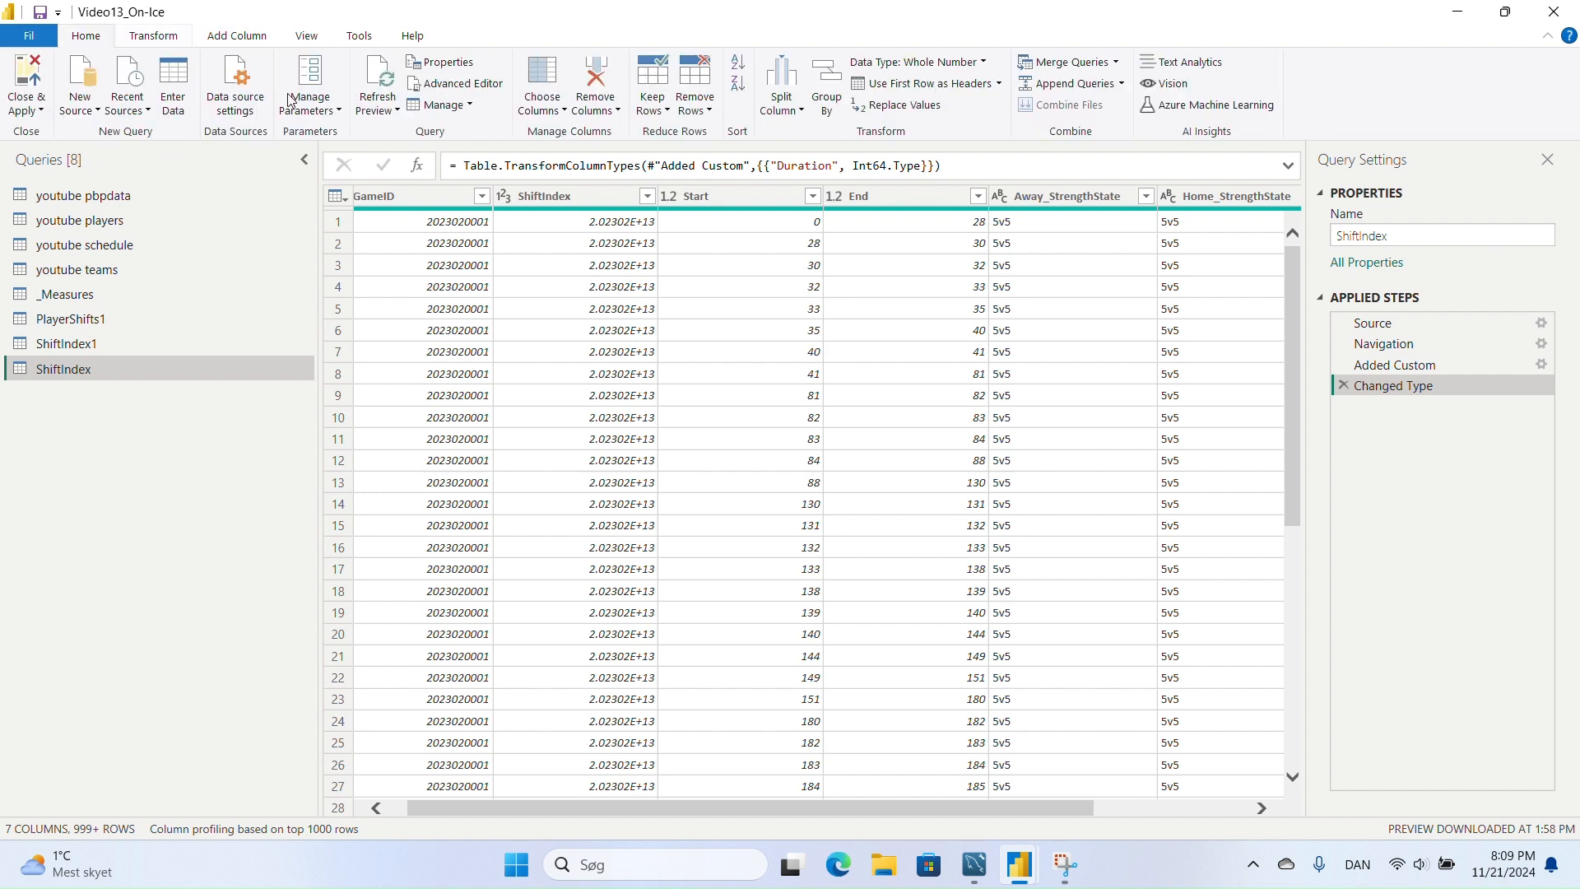
left_click(542, 82)
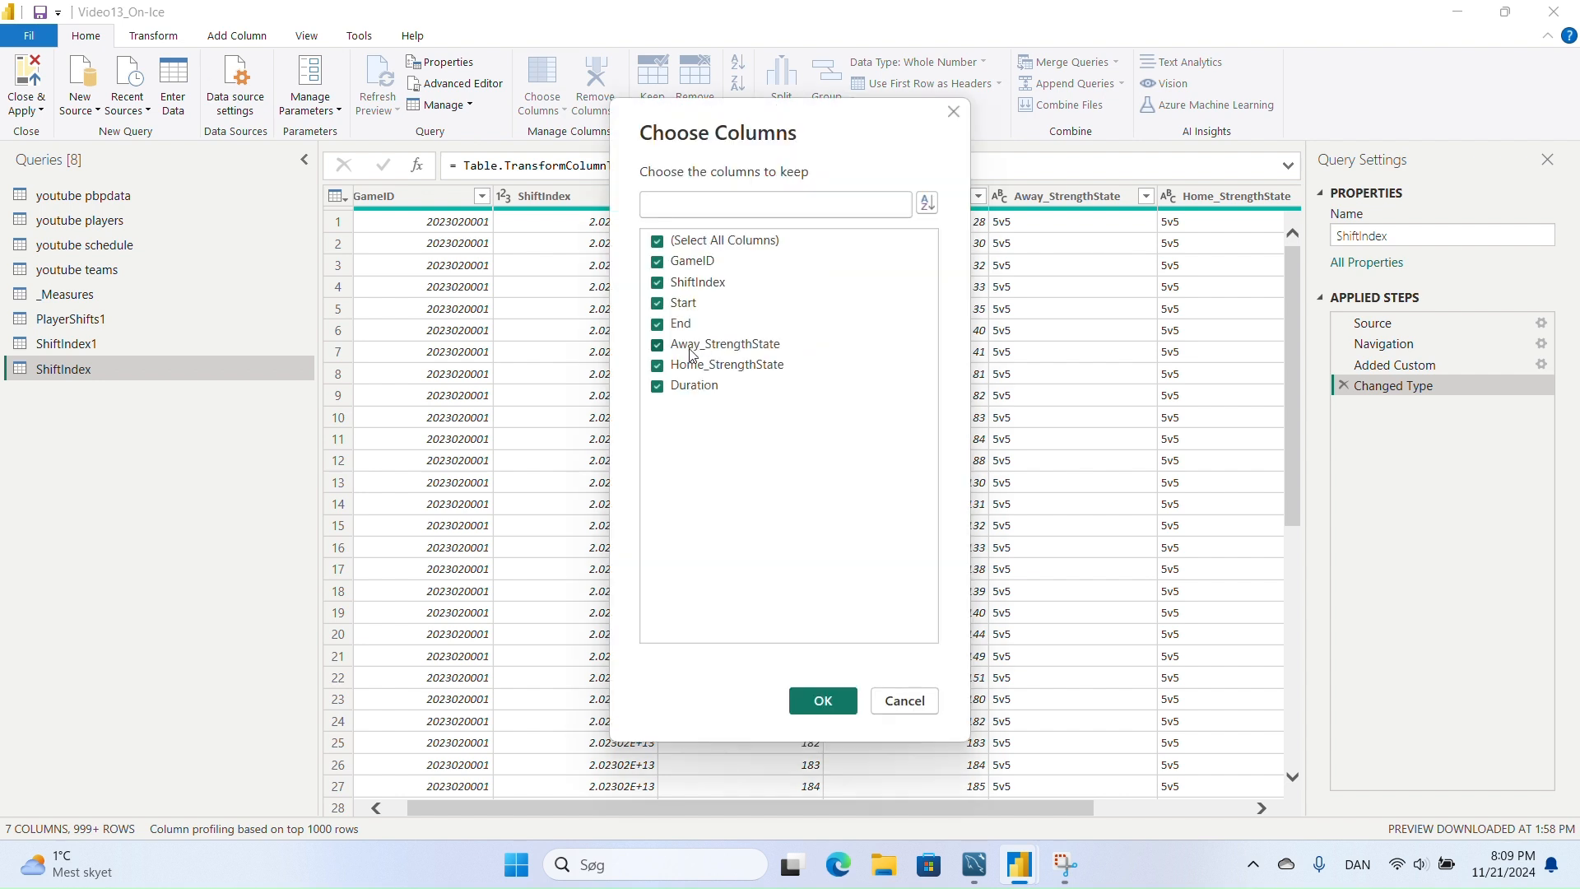
left_click(657, 324)
left_click(656, 303)
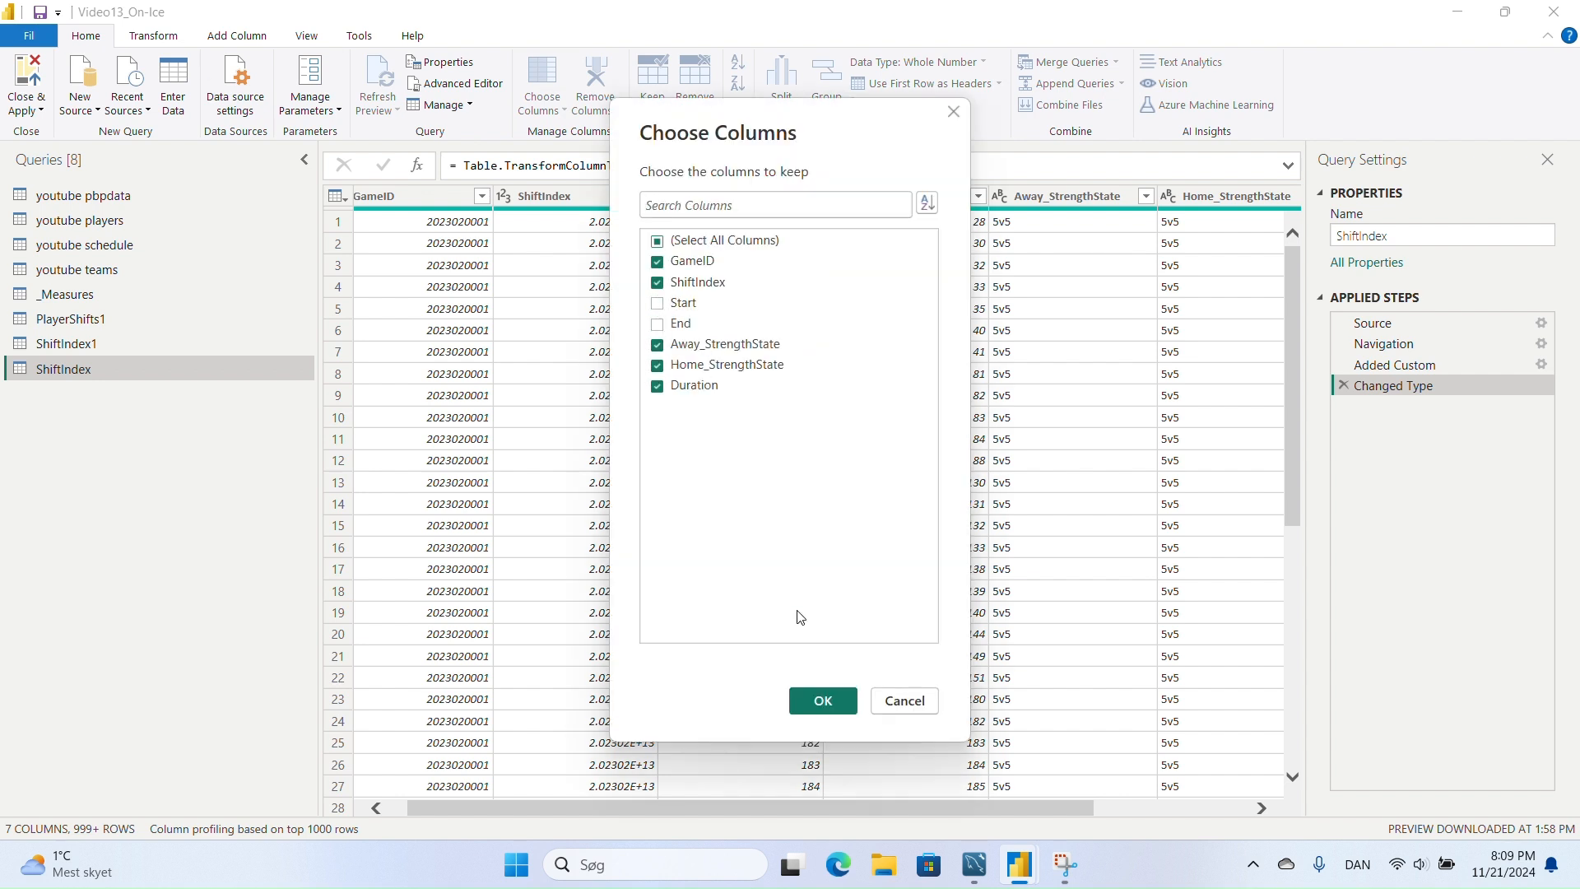
left_click(824, 703)
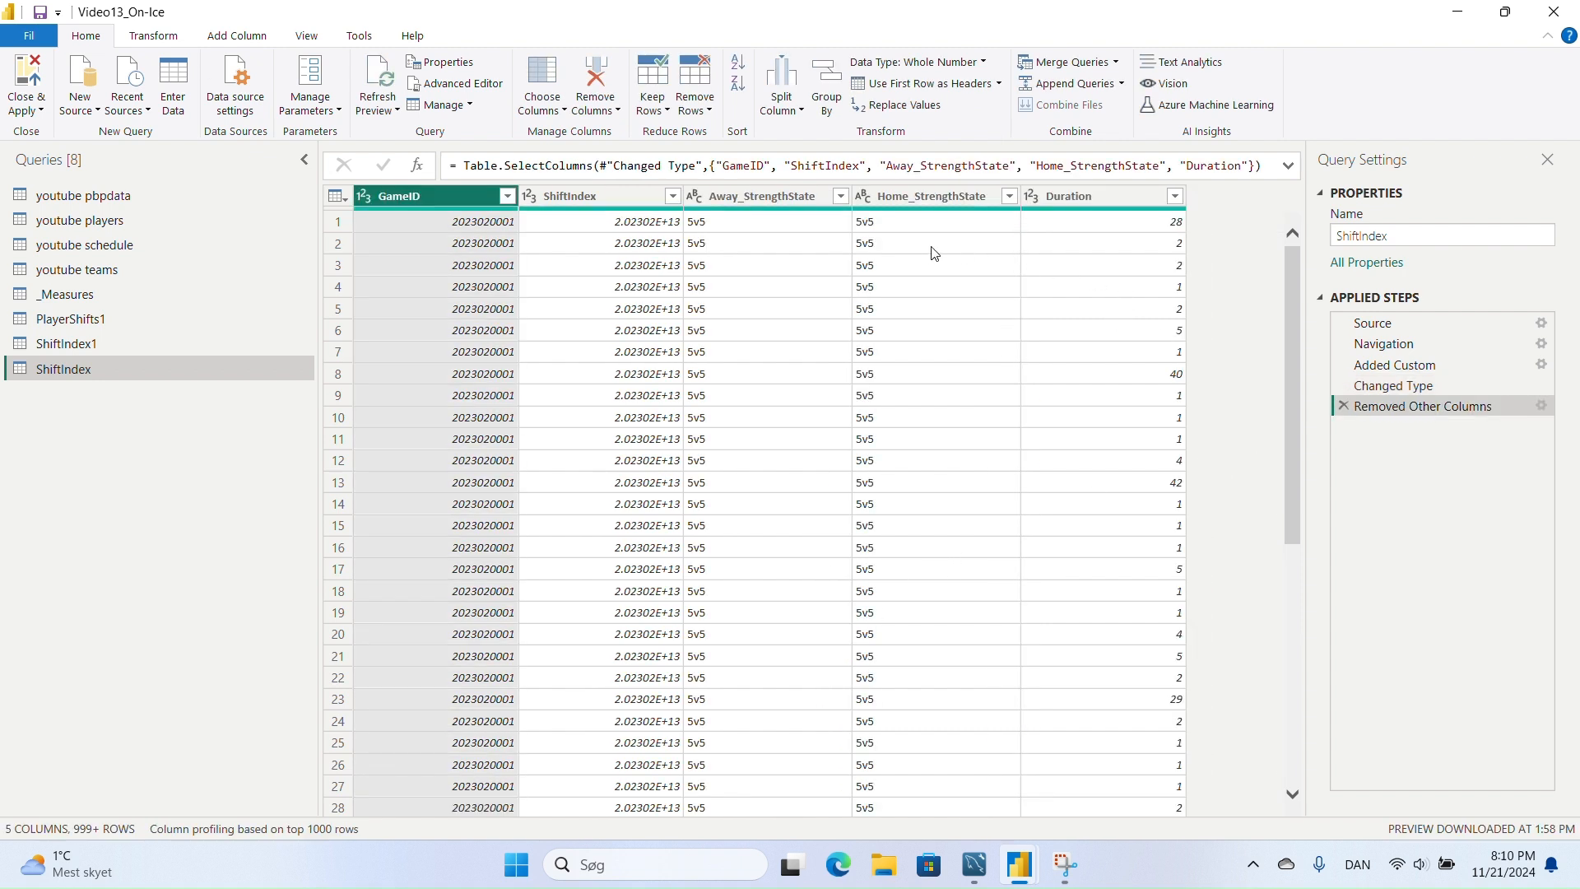
- Unpivot only the Away_StrengthState and Home_StrengthState columns of the ShiftIndex query
mouse_move(820, 215)
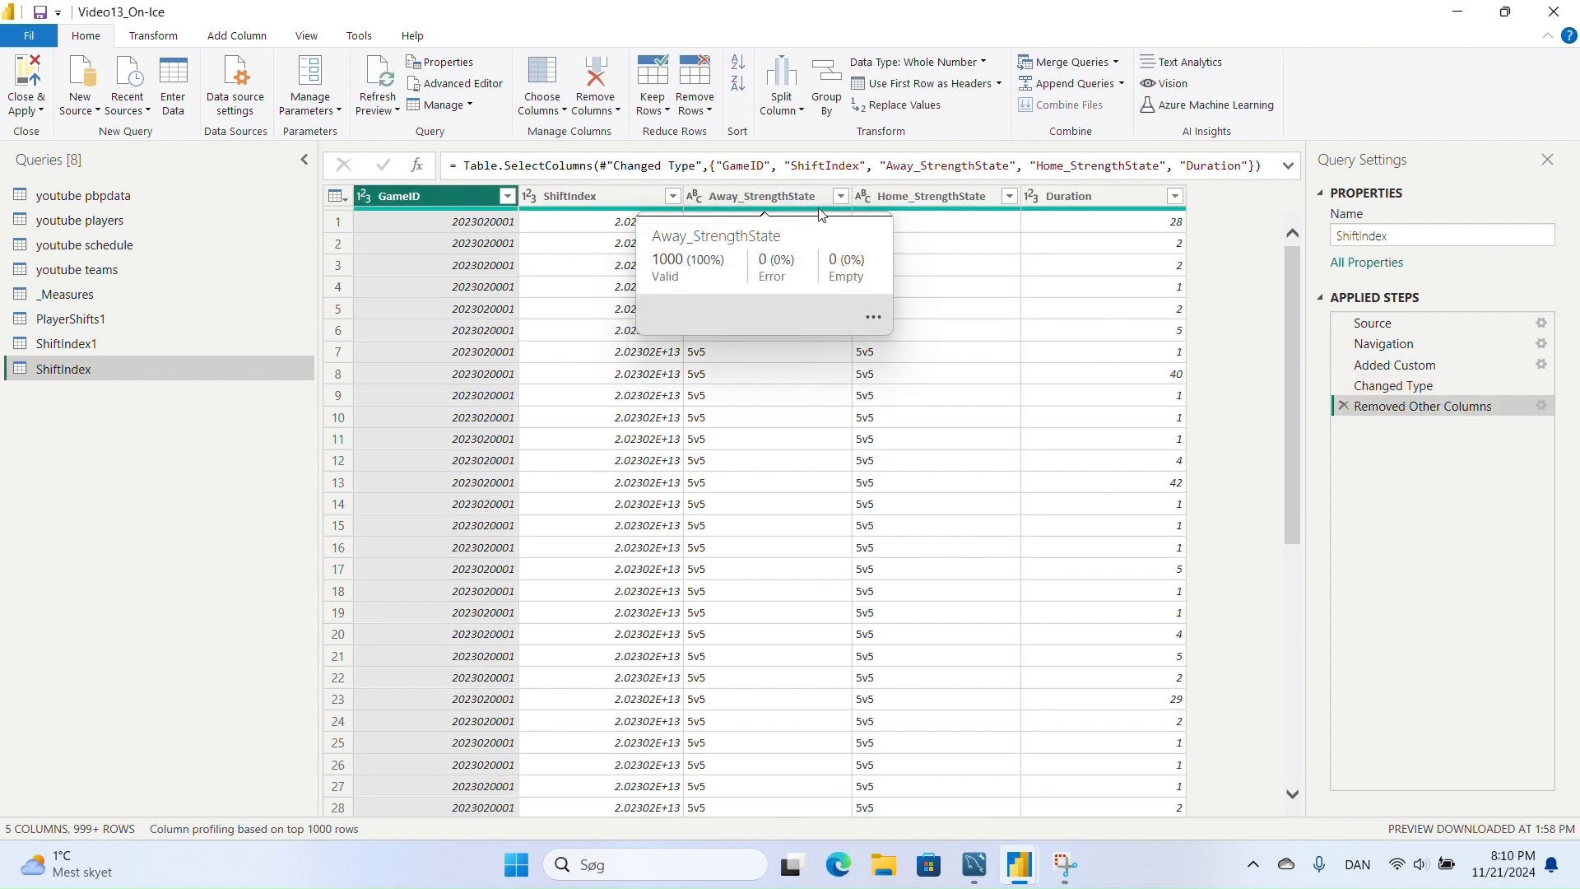
left_click(792, 194)
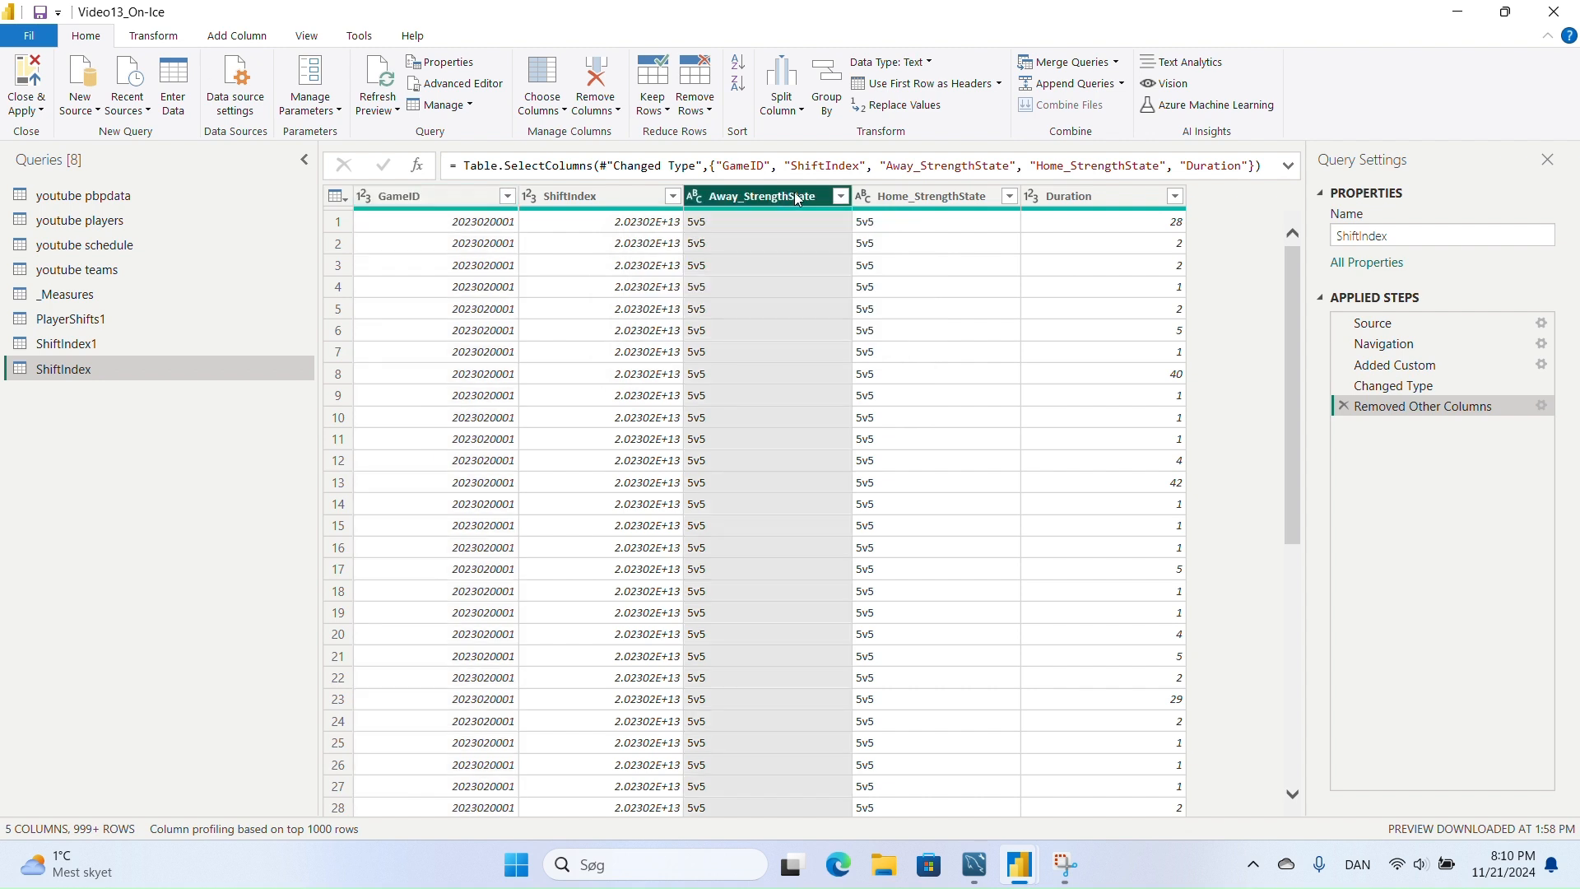
left_click(900, 206, "ctrl")
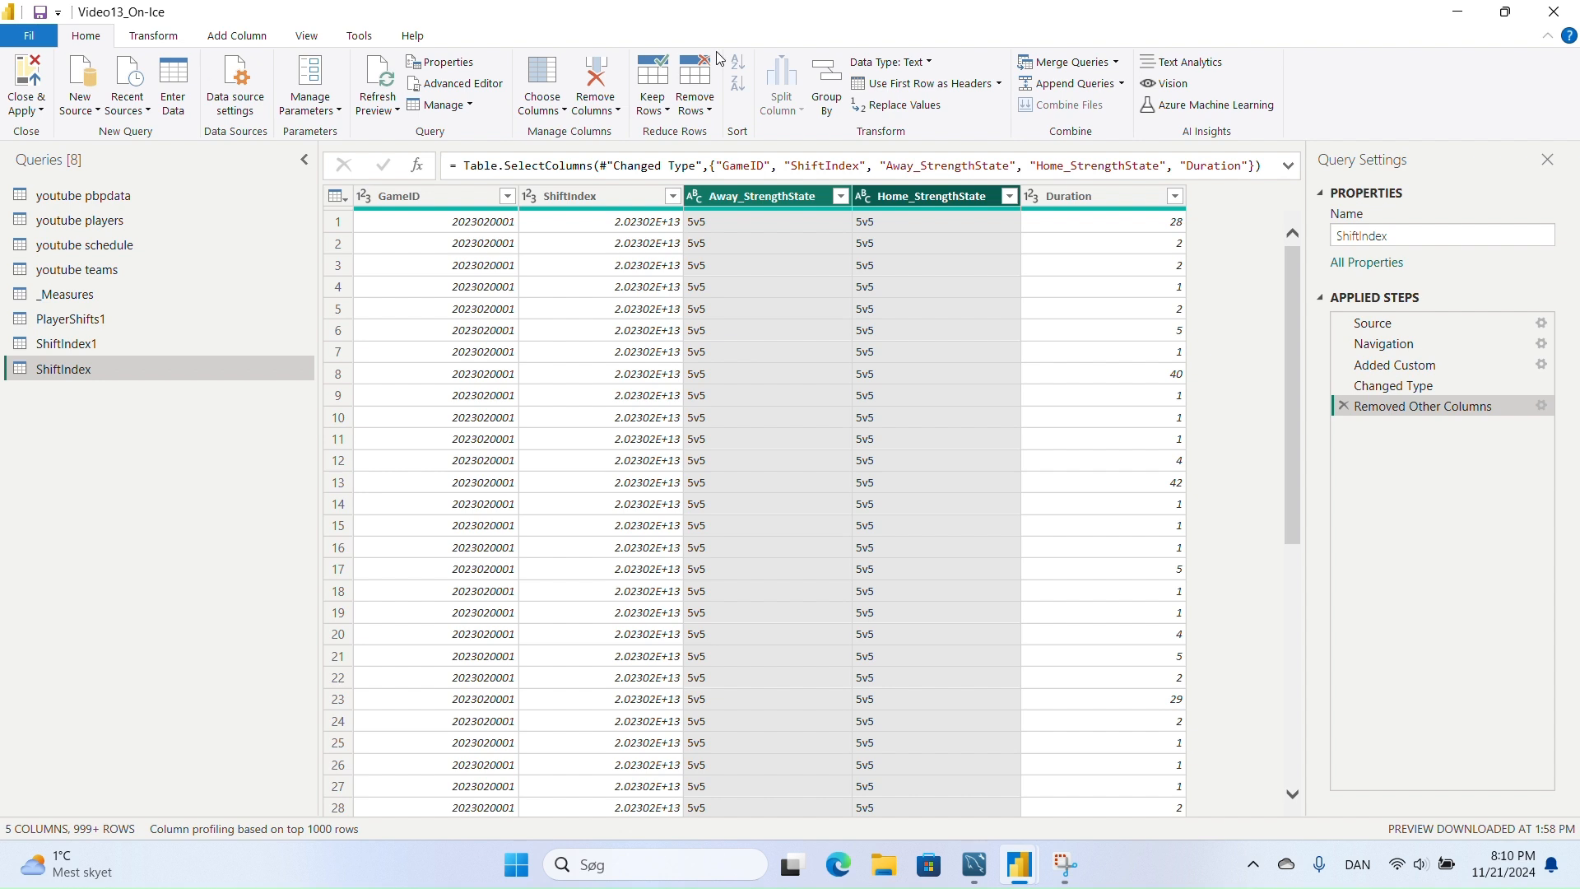
left_click(167, 38)
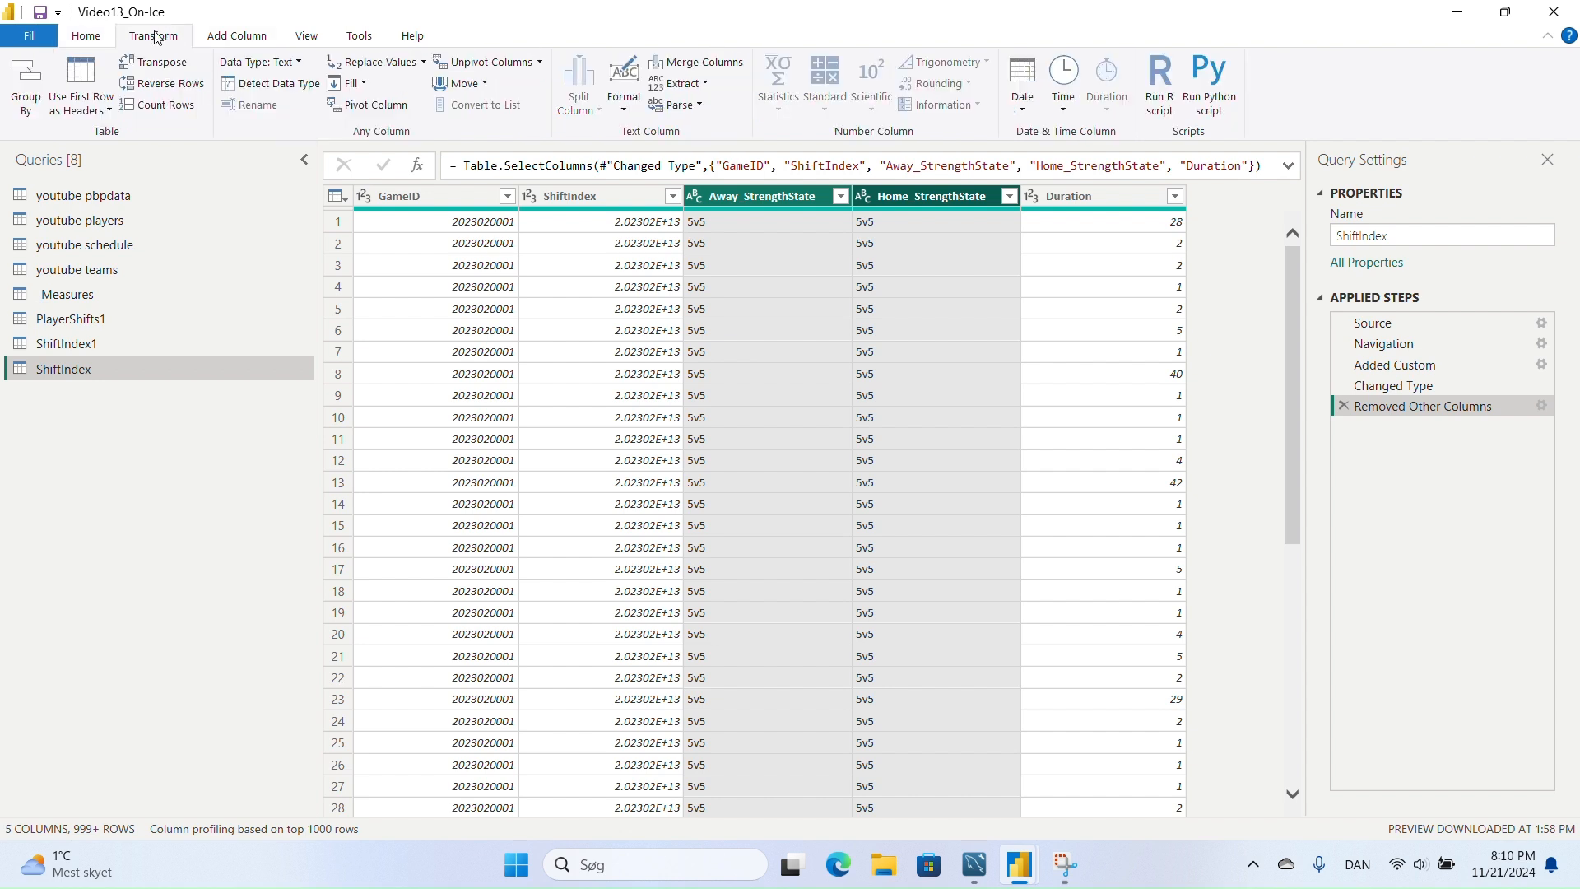
left_click(539, 64)
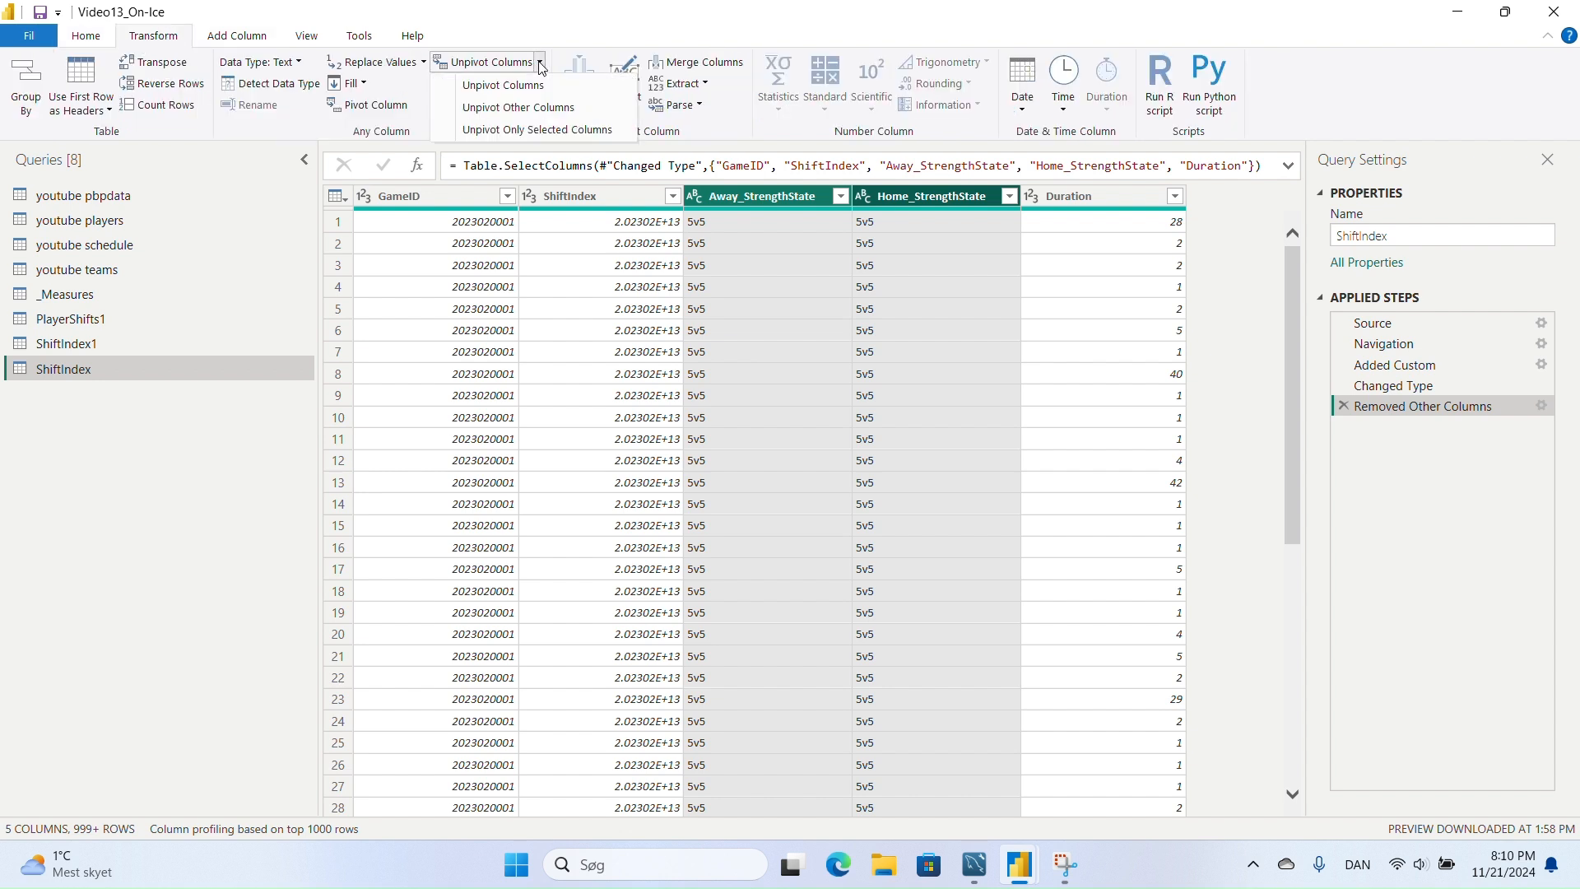
left_click(574, 135)
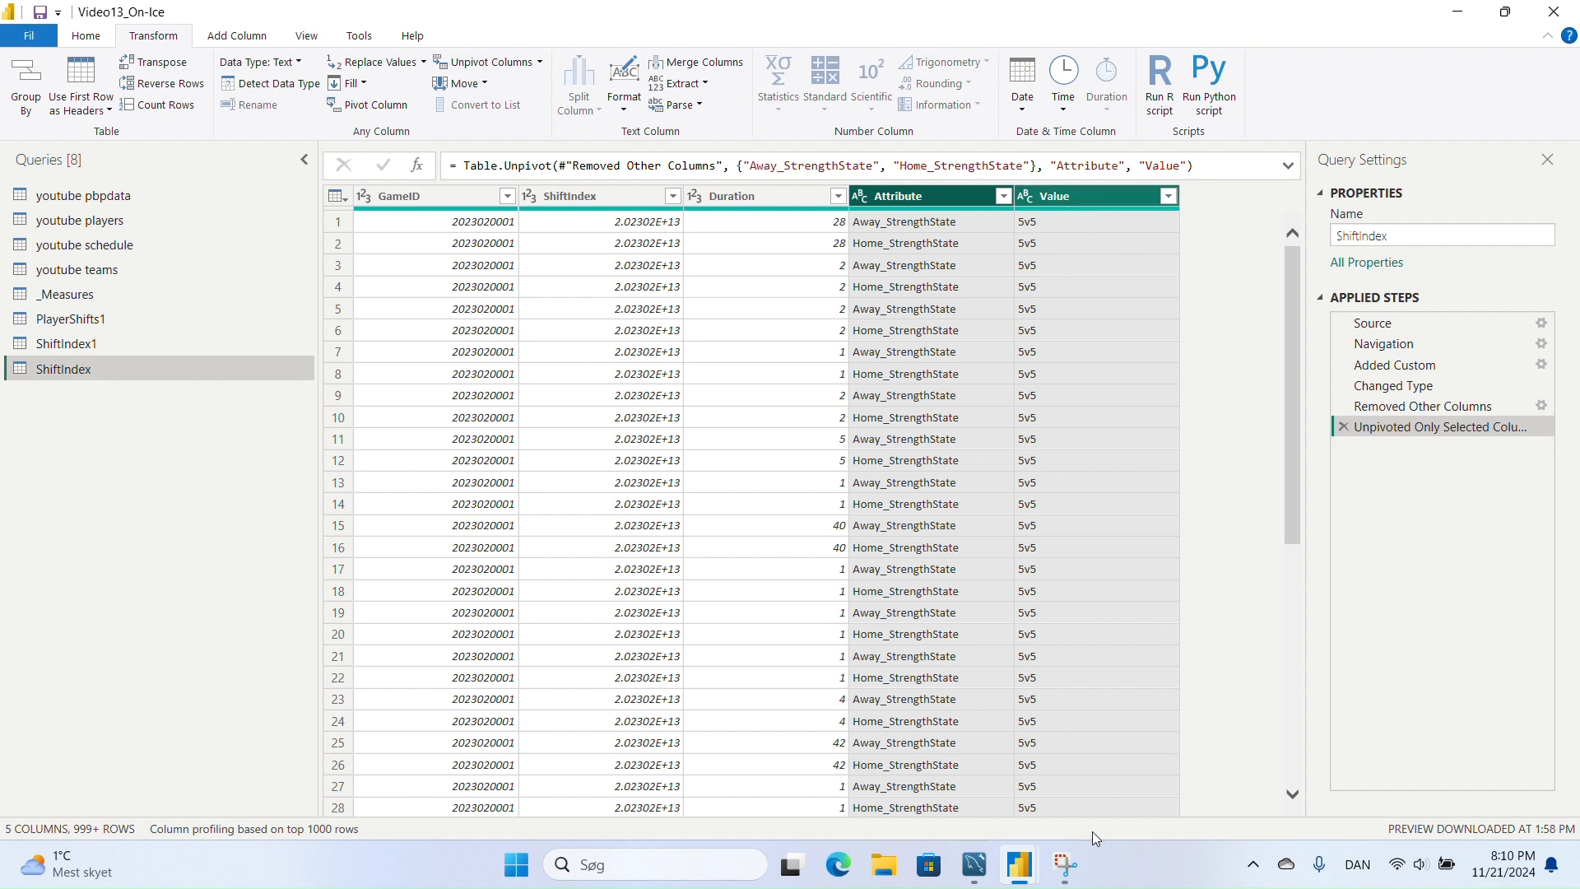
- Check the first values of the Attribute column and rename the column as Venue
left_click(886, 225)
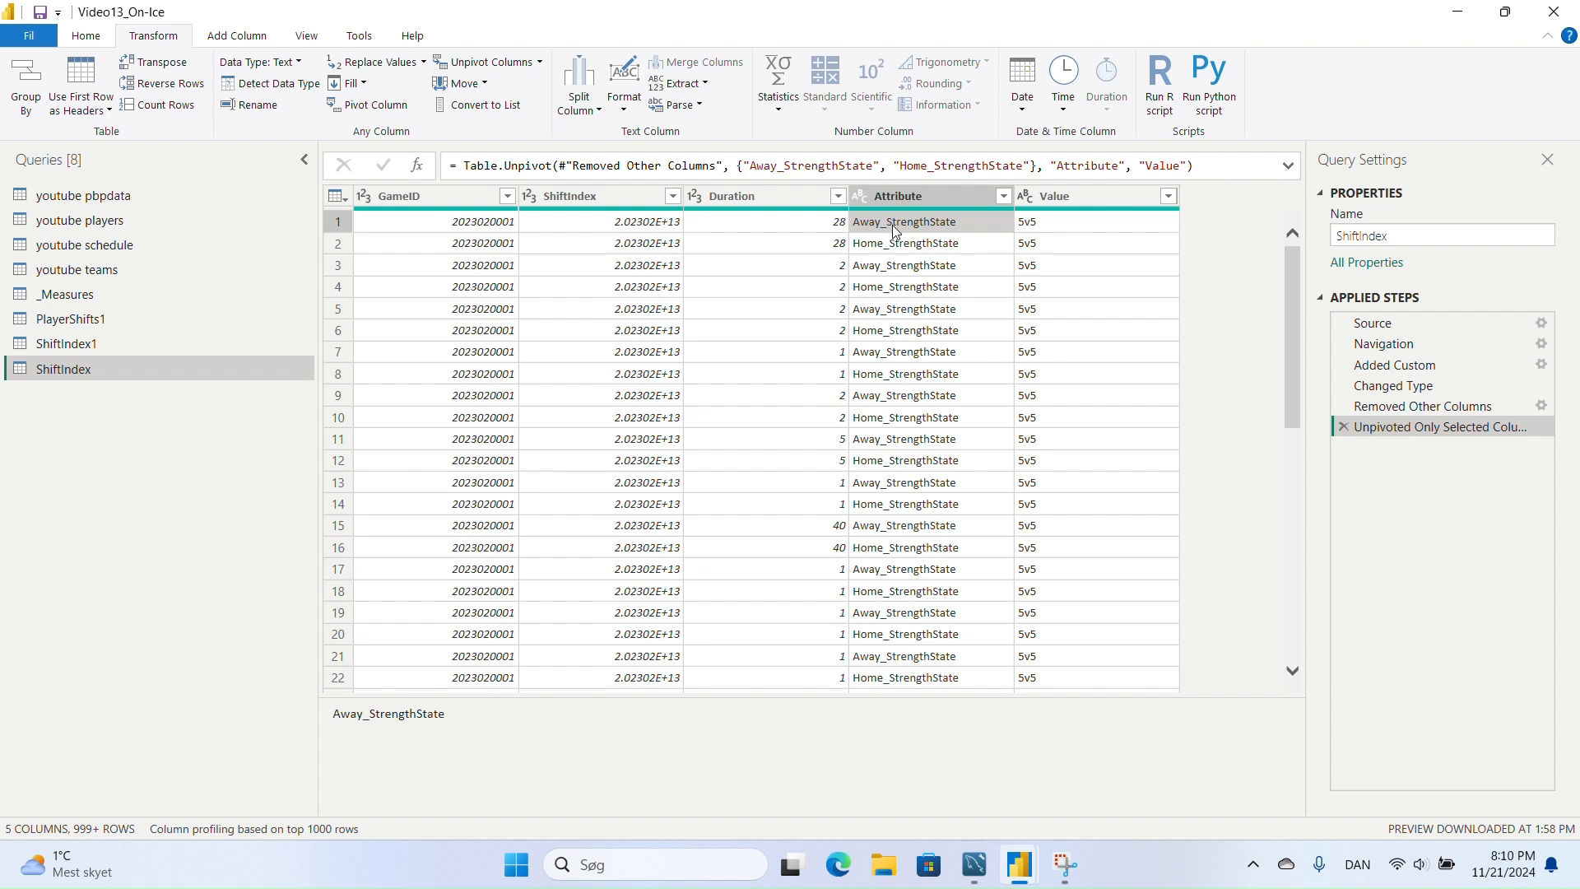
left_click(901, 245)
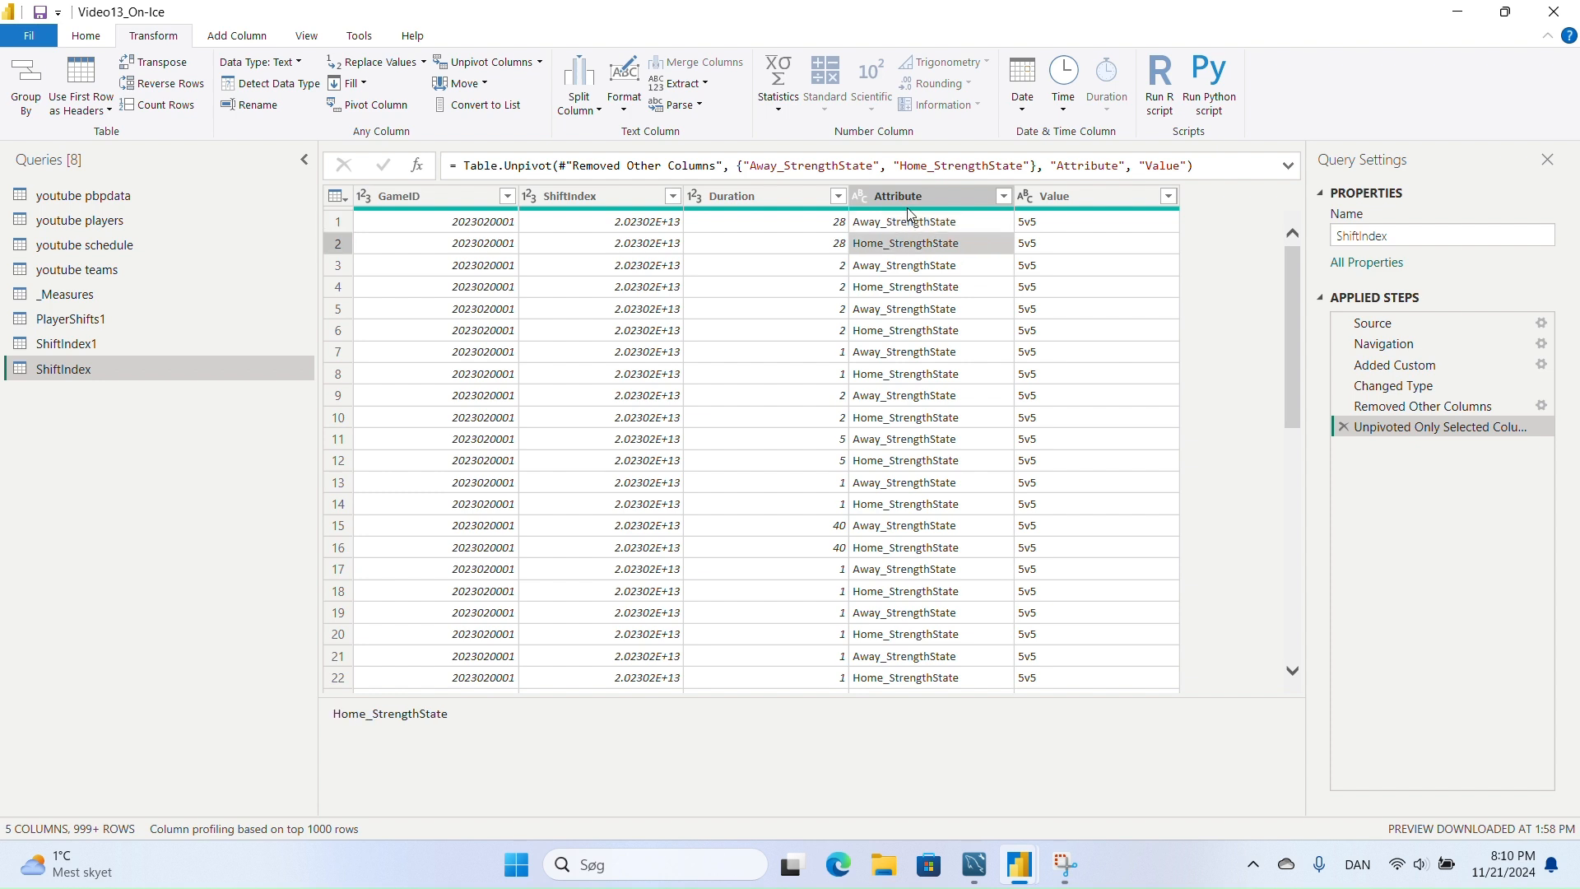
double_click(909, 197)
type("Ven")
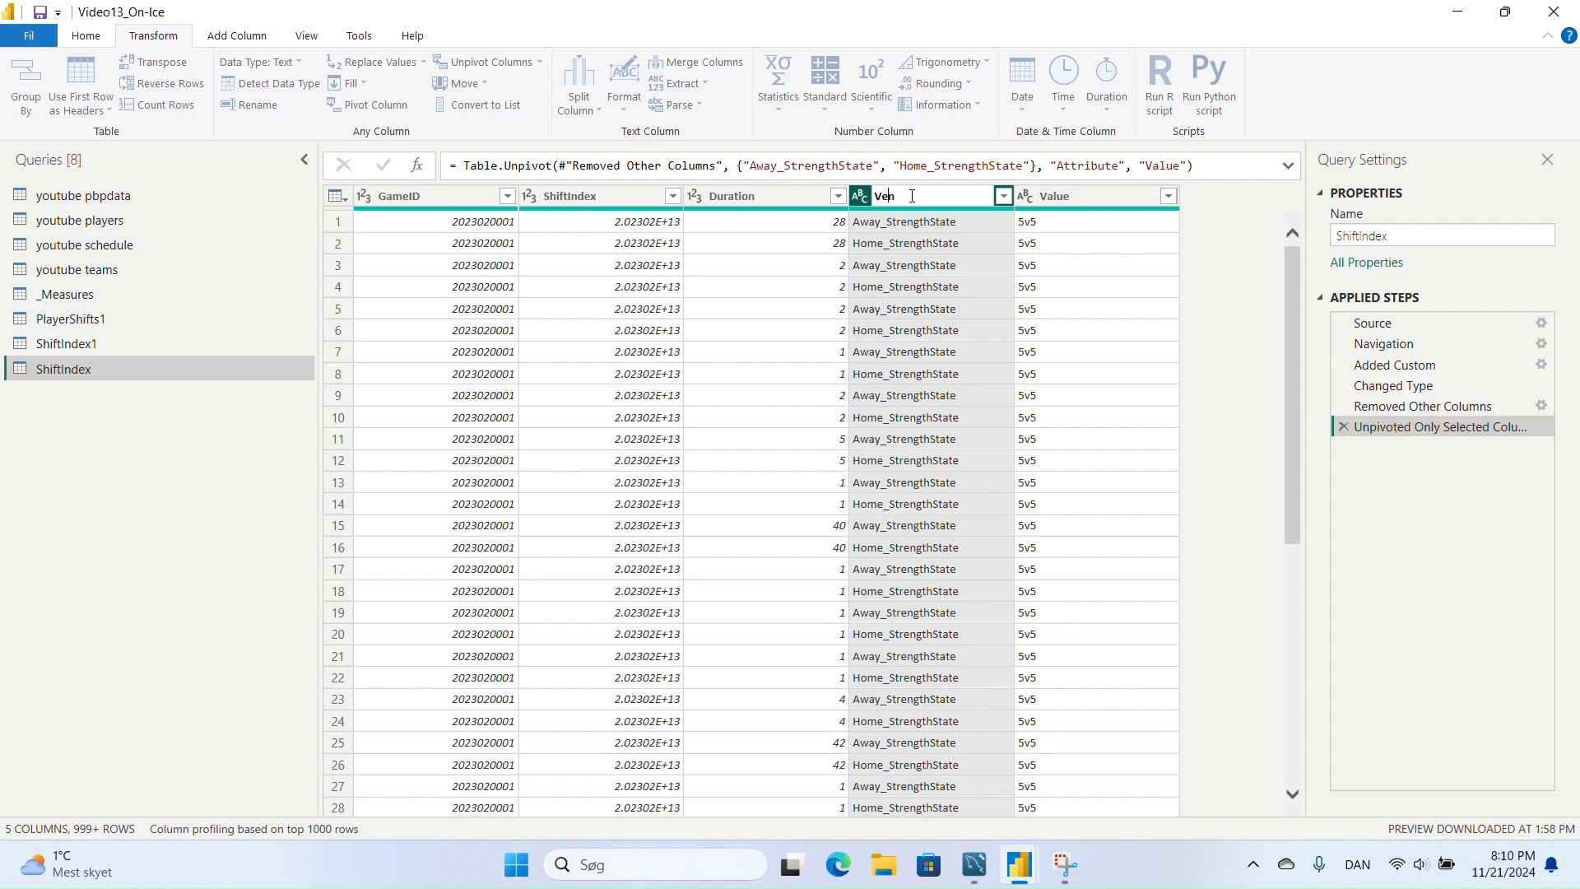
type("ue")
key("Return")
- Rename the Value column as StrengthState
left_click(1103, 199)
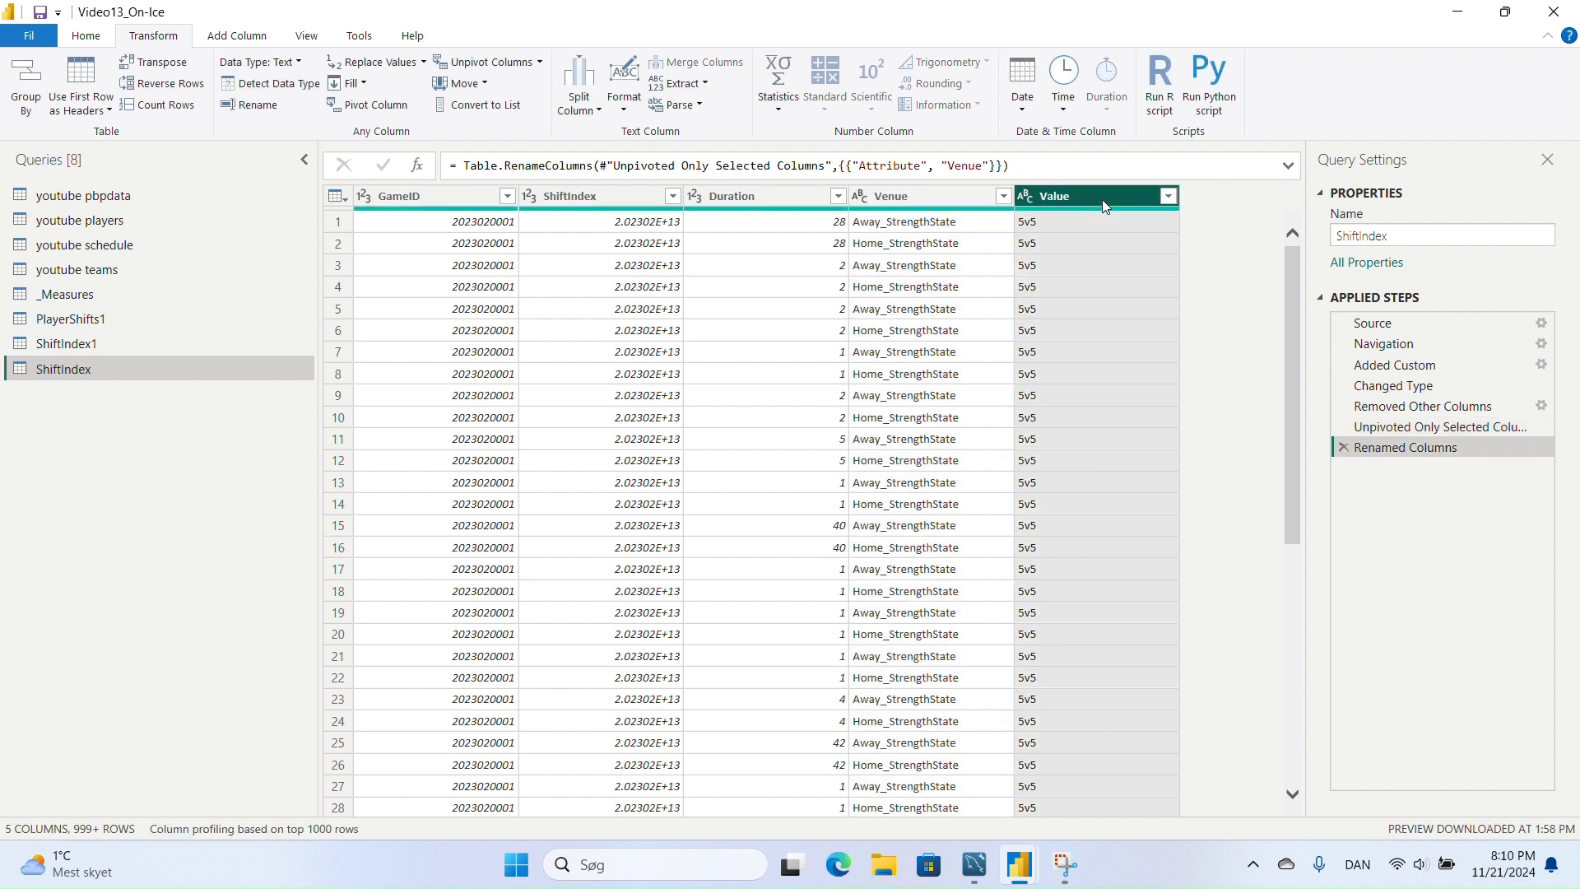
double_click(1103, 199)
type("Strength")
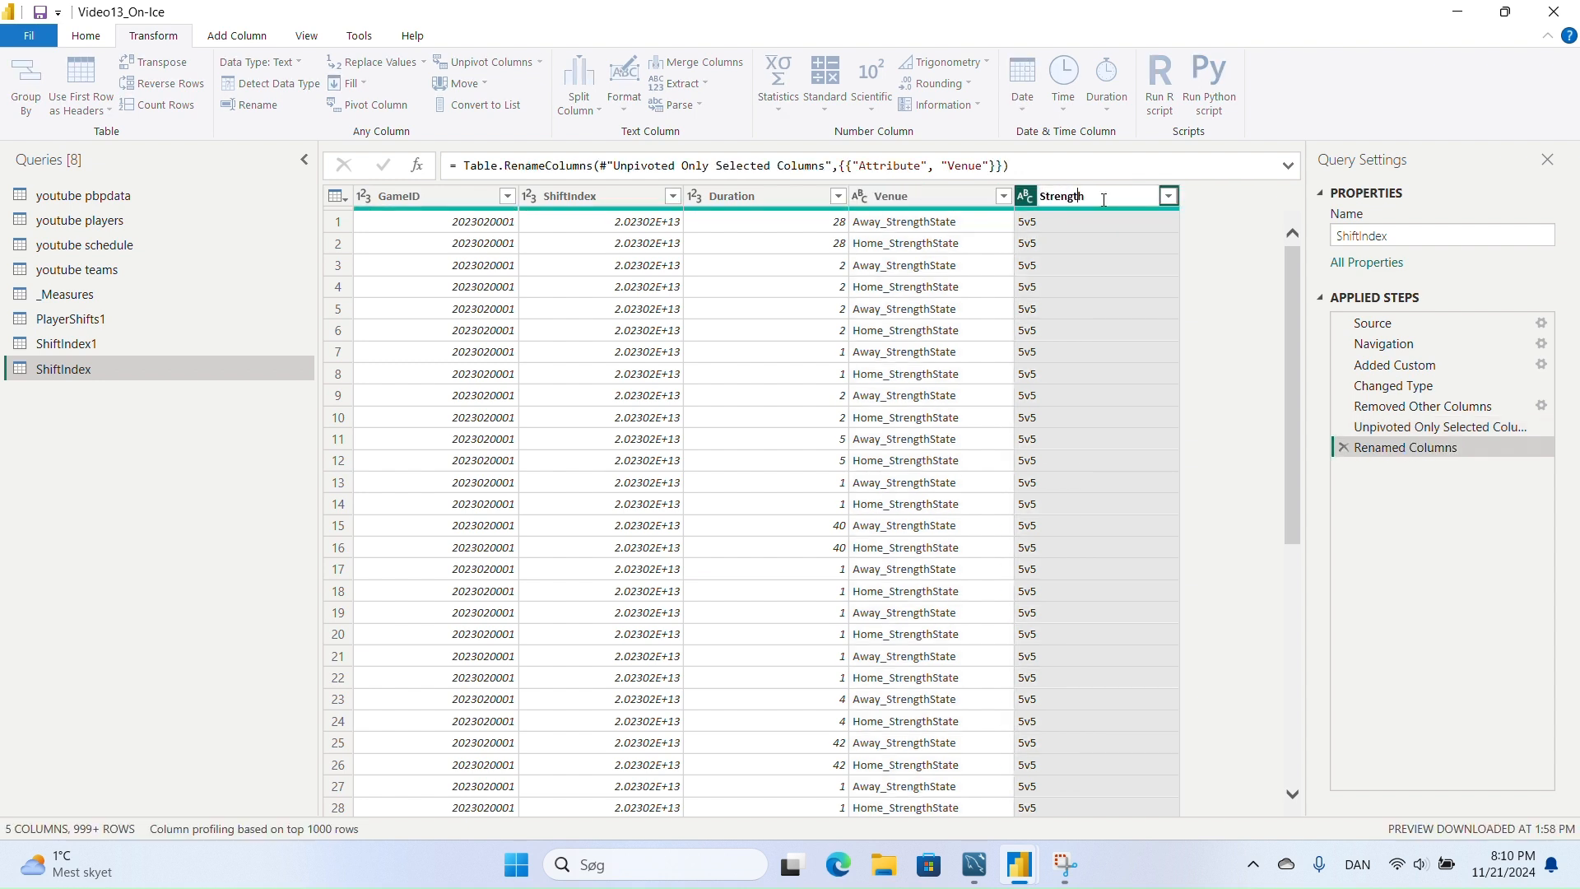
type("State")
key("Return")
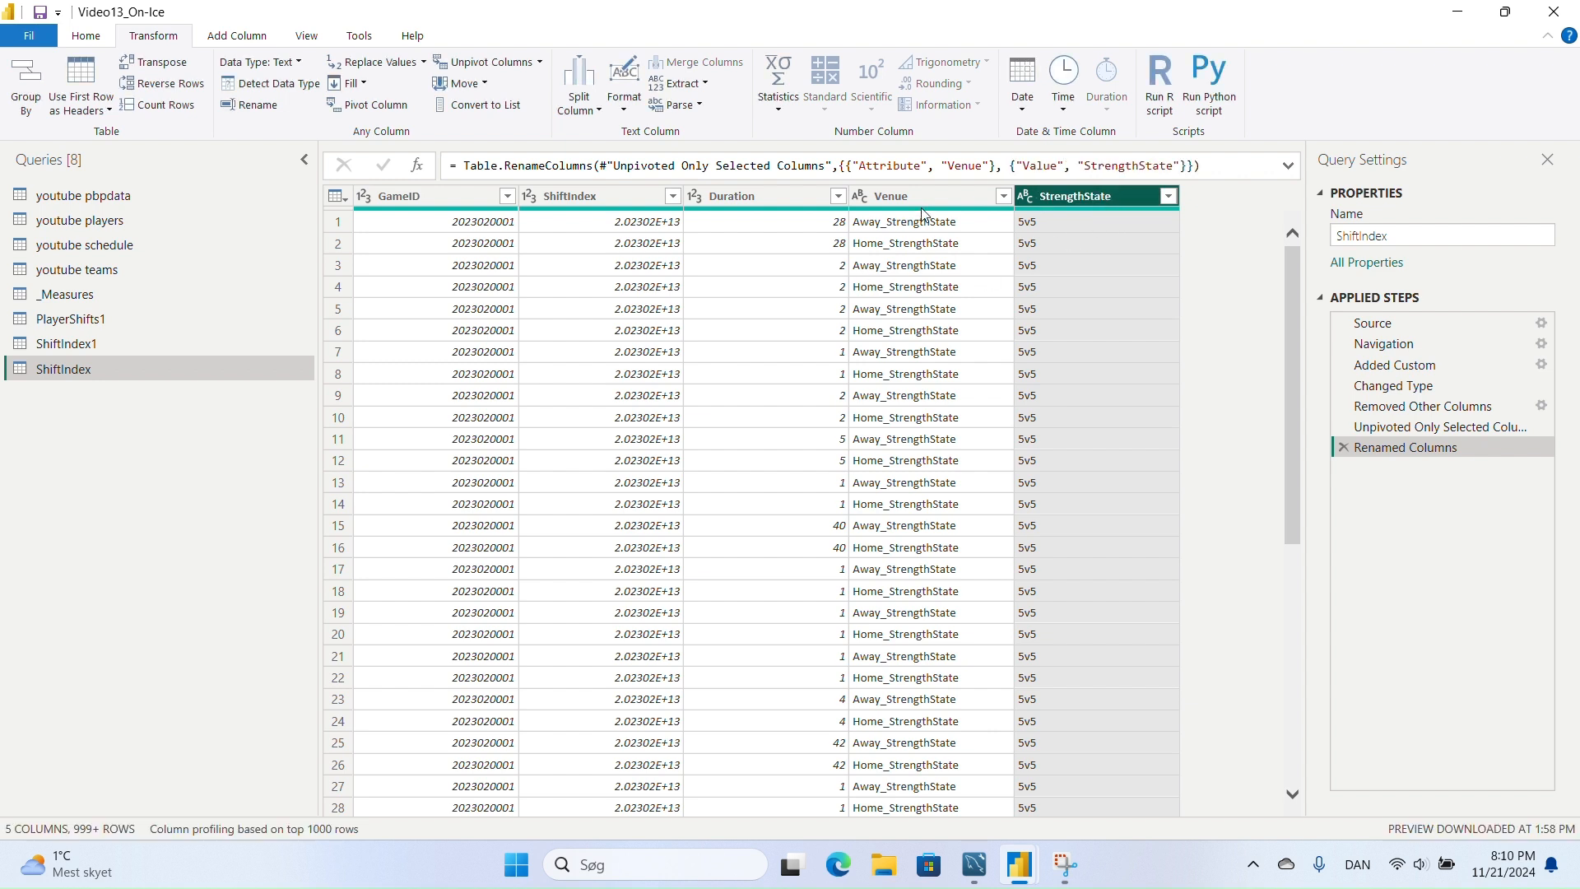
- Shorten the Venue column's values in ShiftIndex by extracting only their first 4 characters
left_click(922, 210)
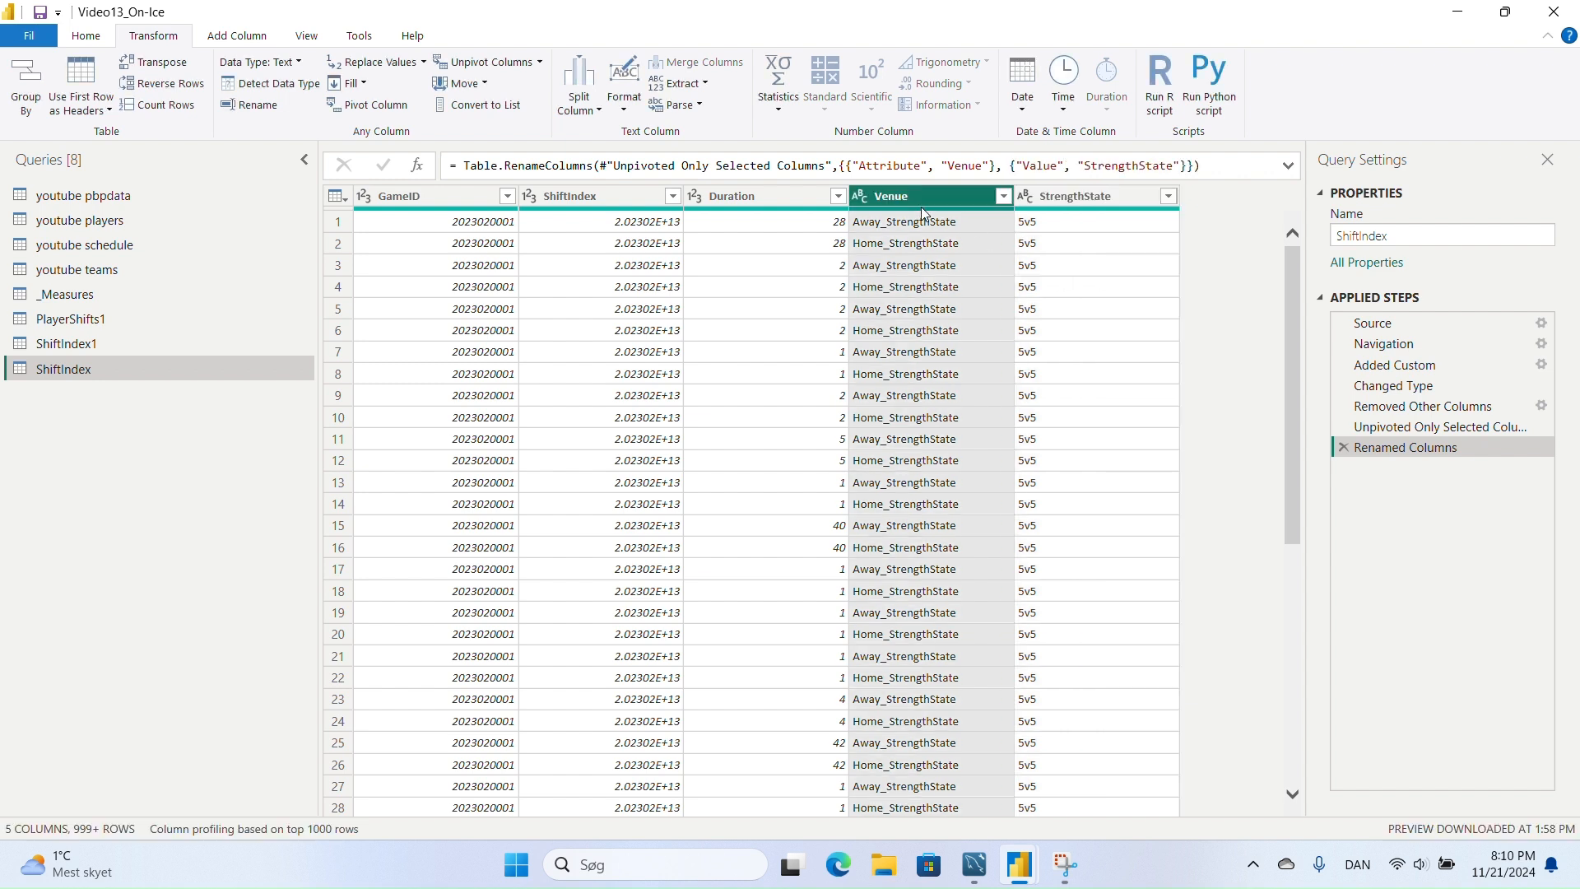
left_click(702, 84)
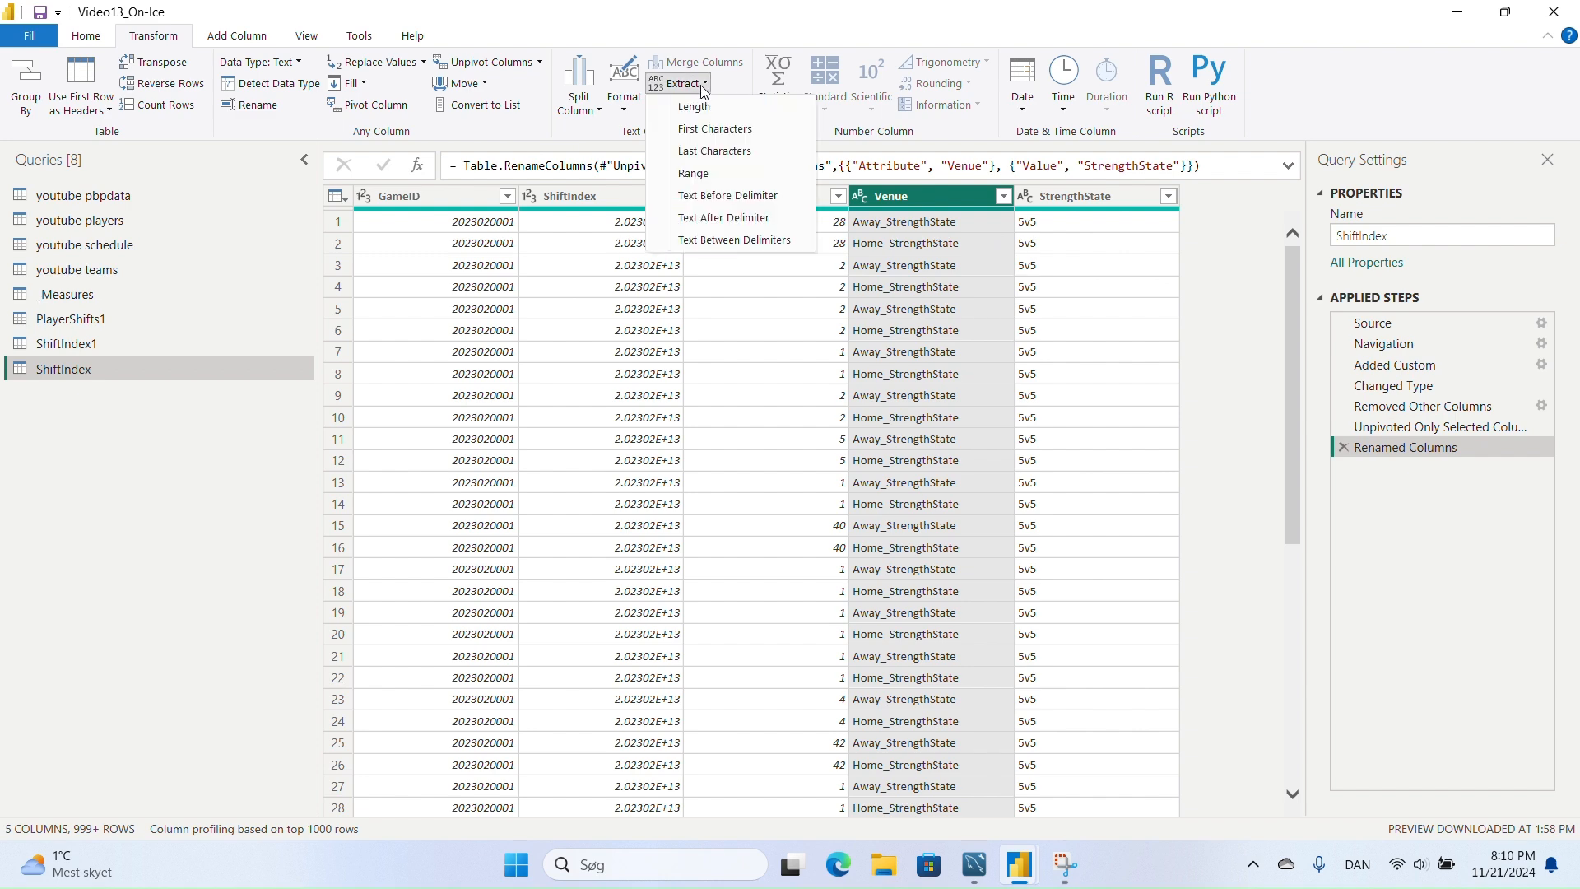
left_click(721, 132)
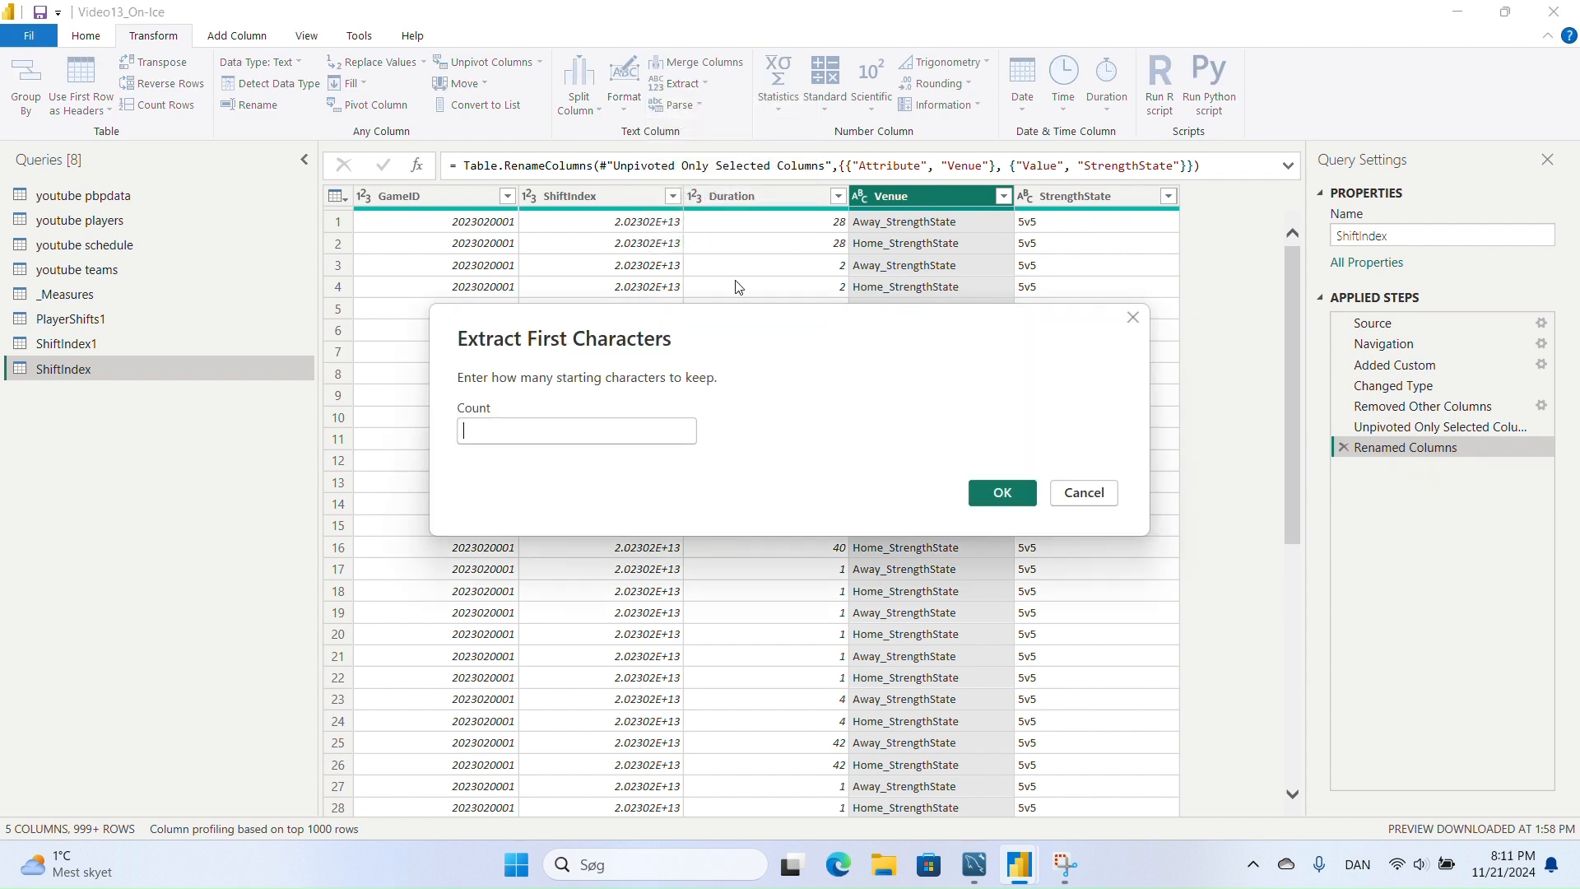
type("4")
left_click(1000, 497)
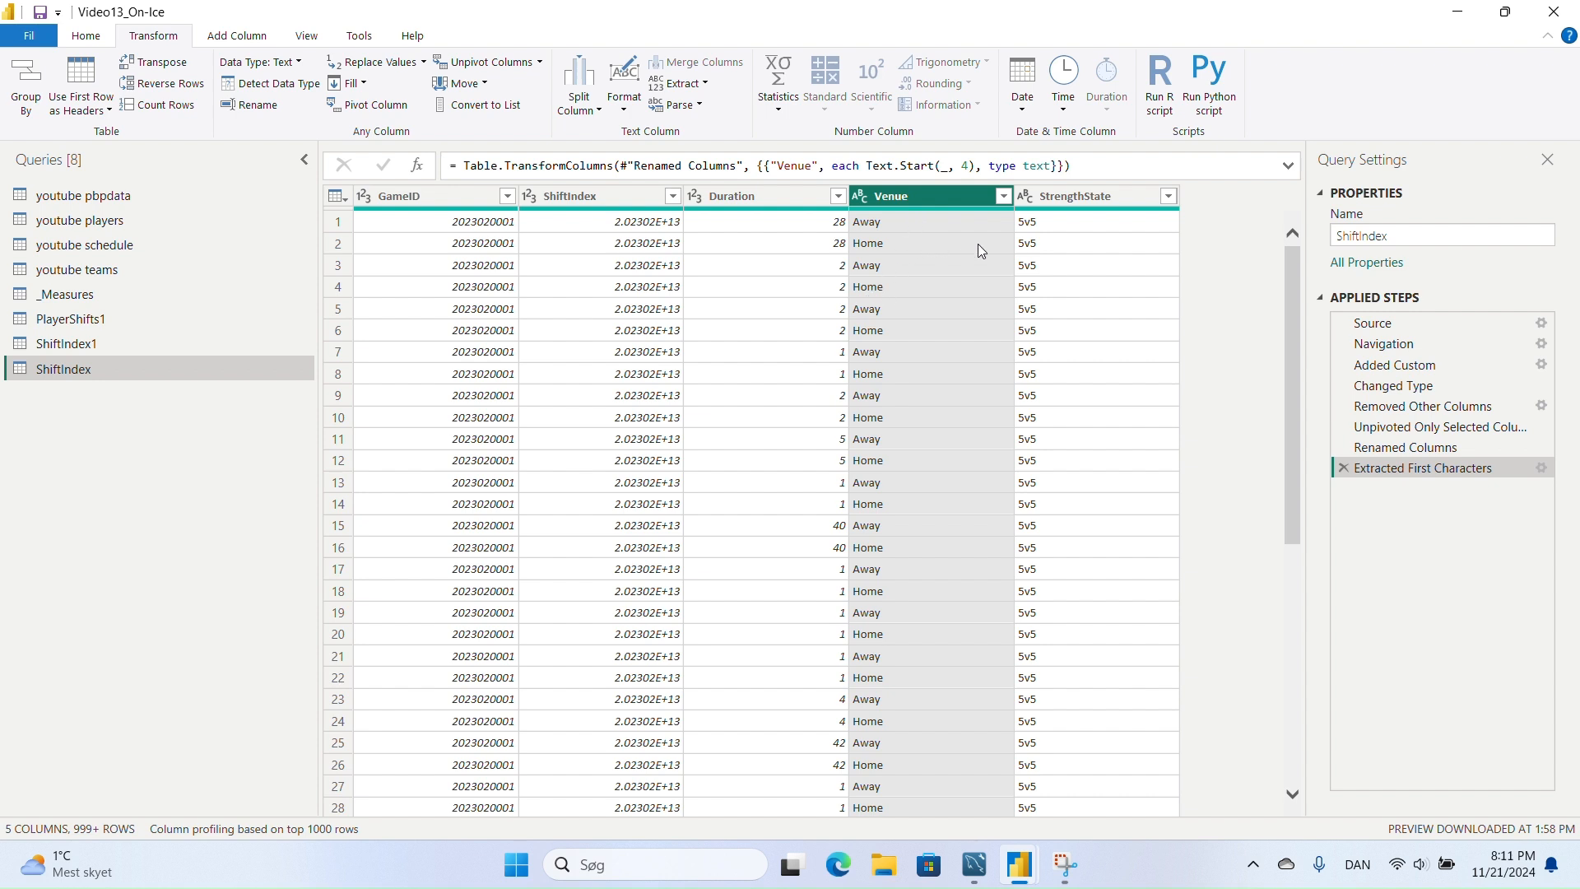
- Duplicate the youtube schedule query and rename the copy as Schedule2
left_click(469, 195)
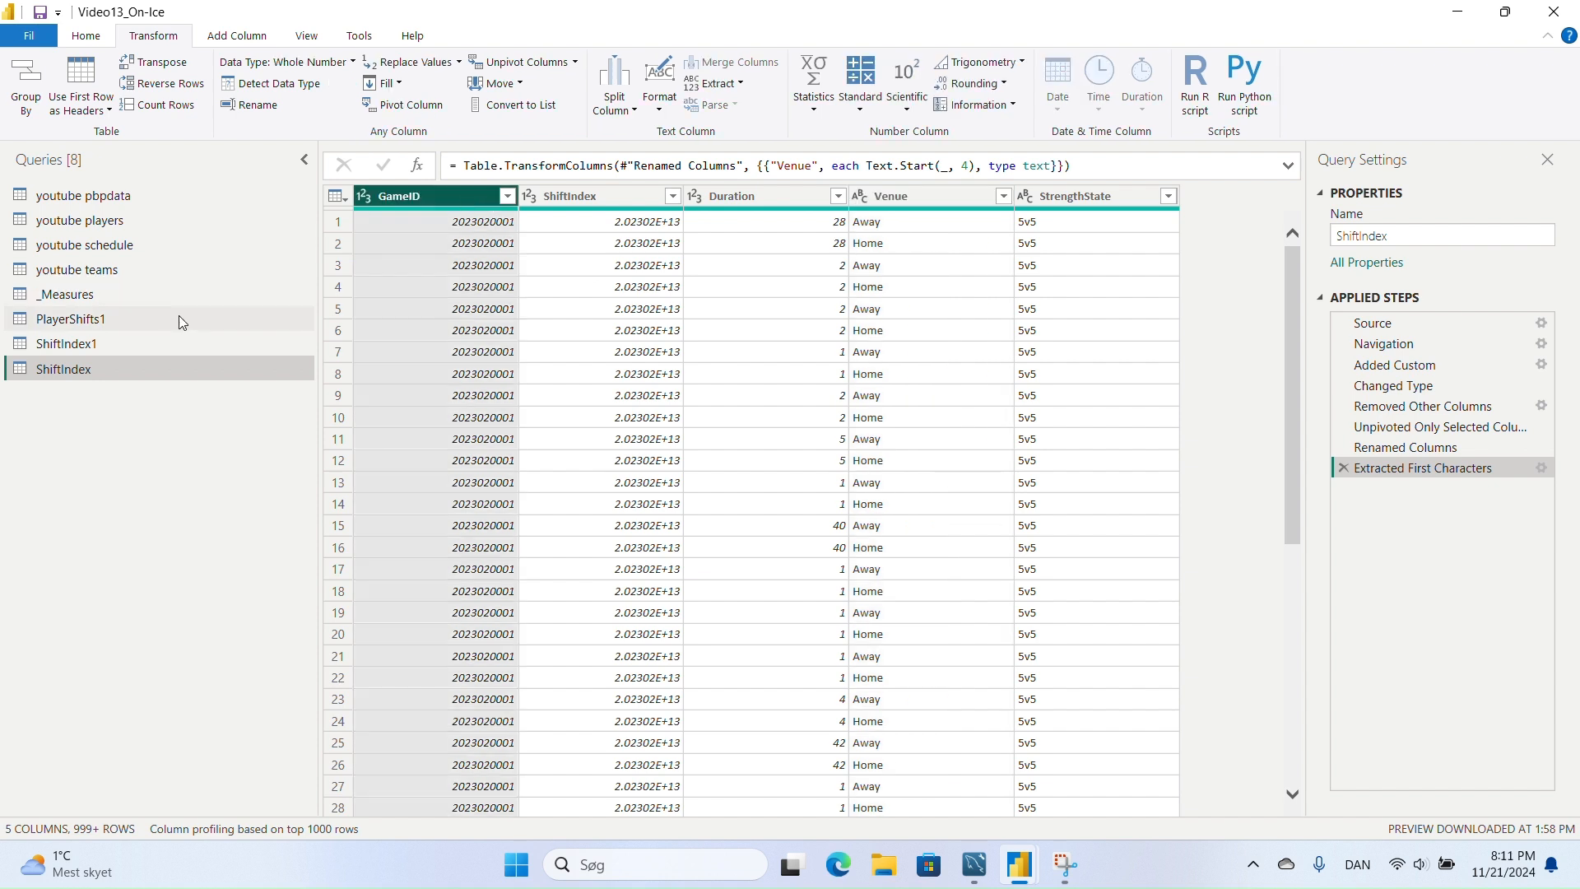
left_click(114, 246)
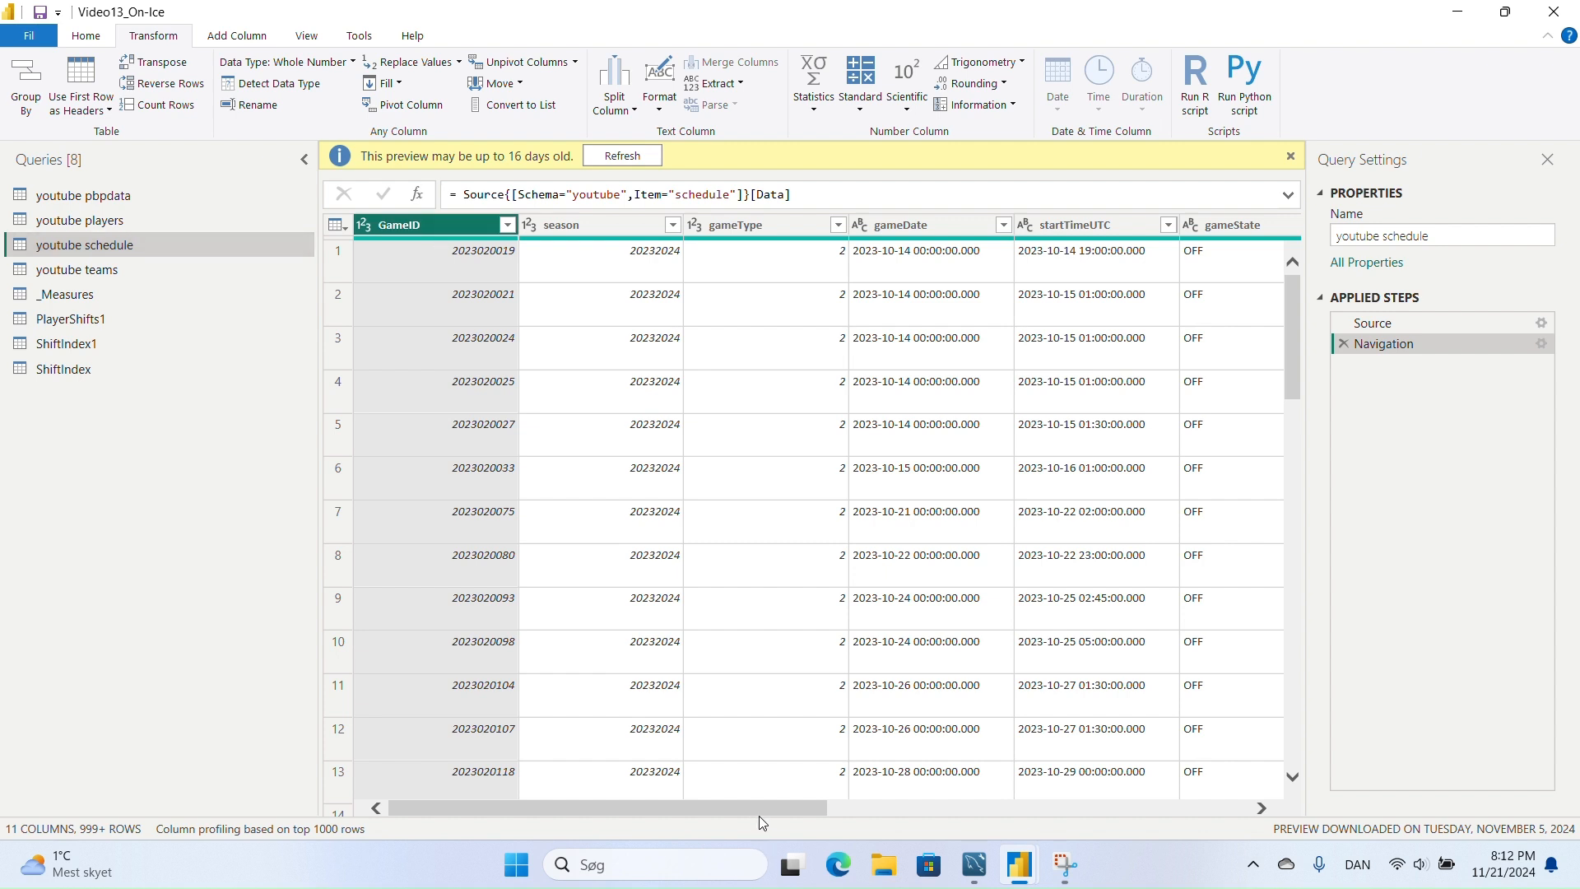
left_click_drag(757, 811, 1047, 790)
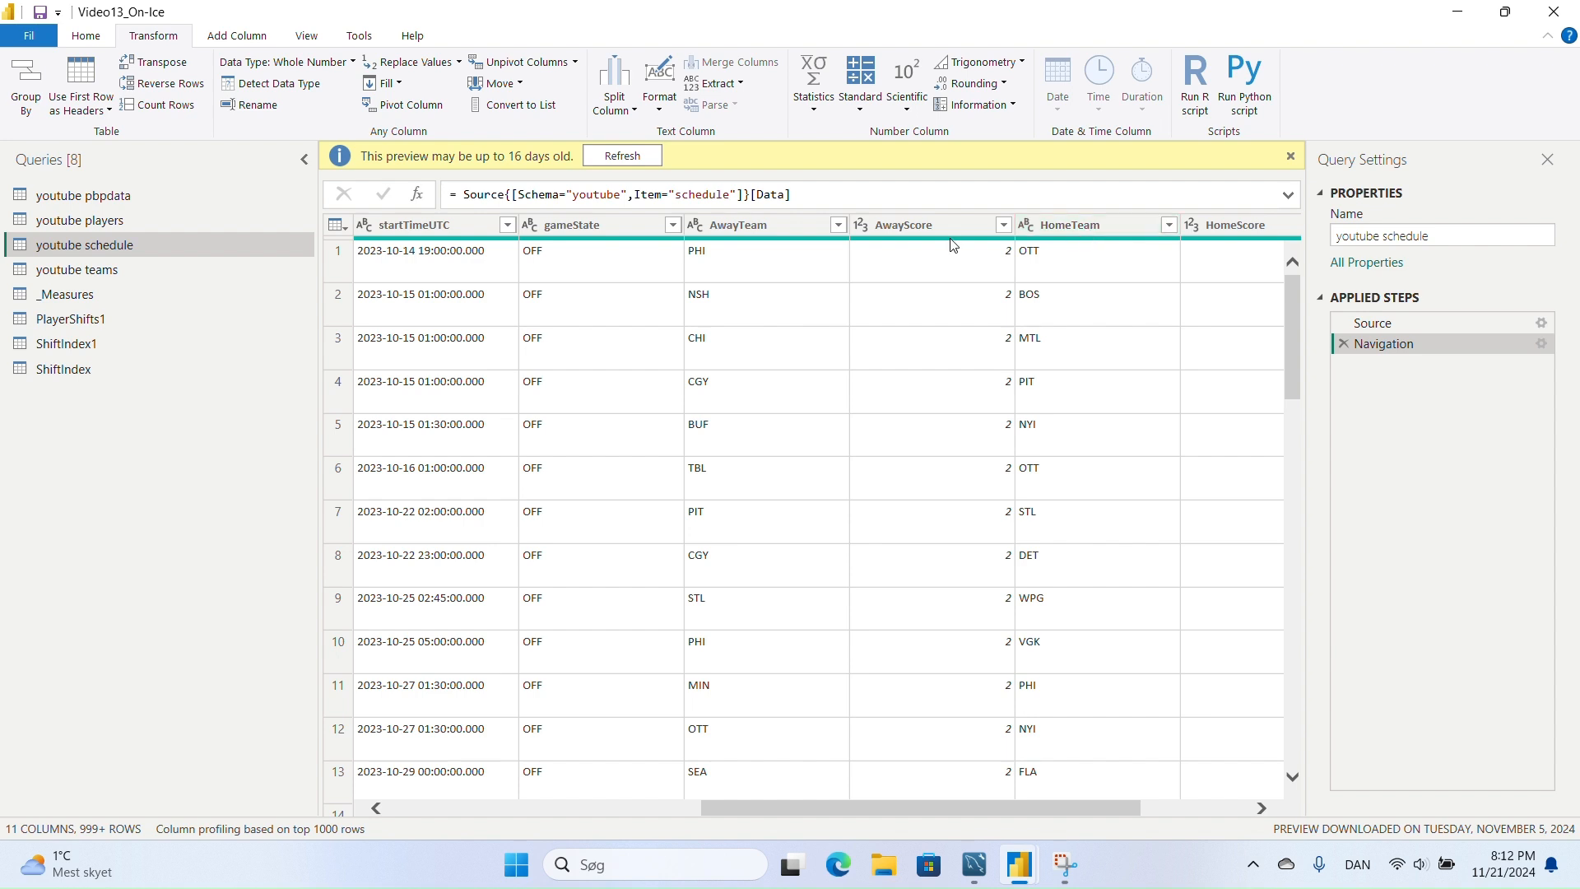
right_click(106, 247)
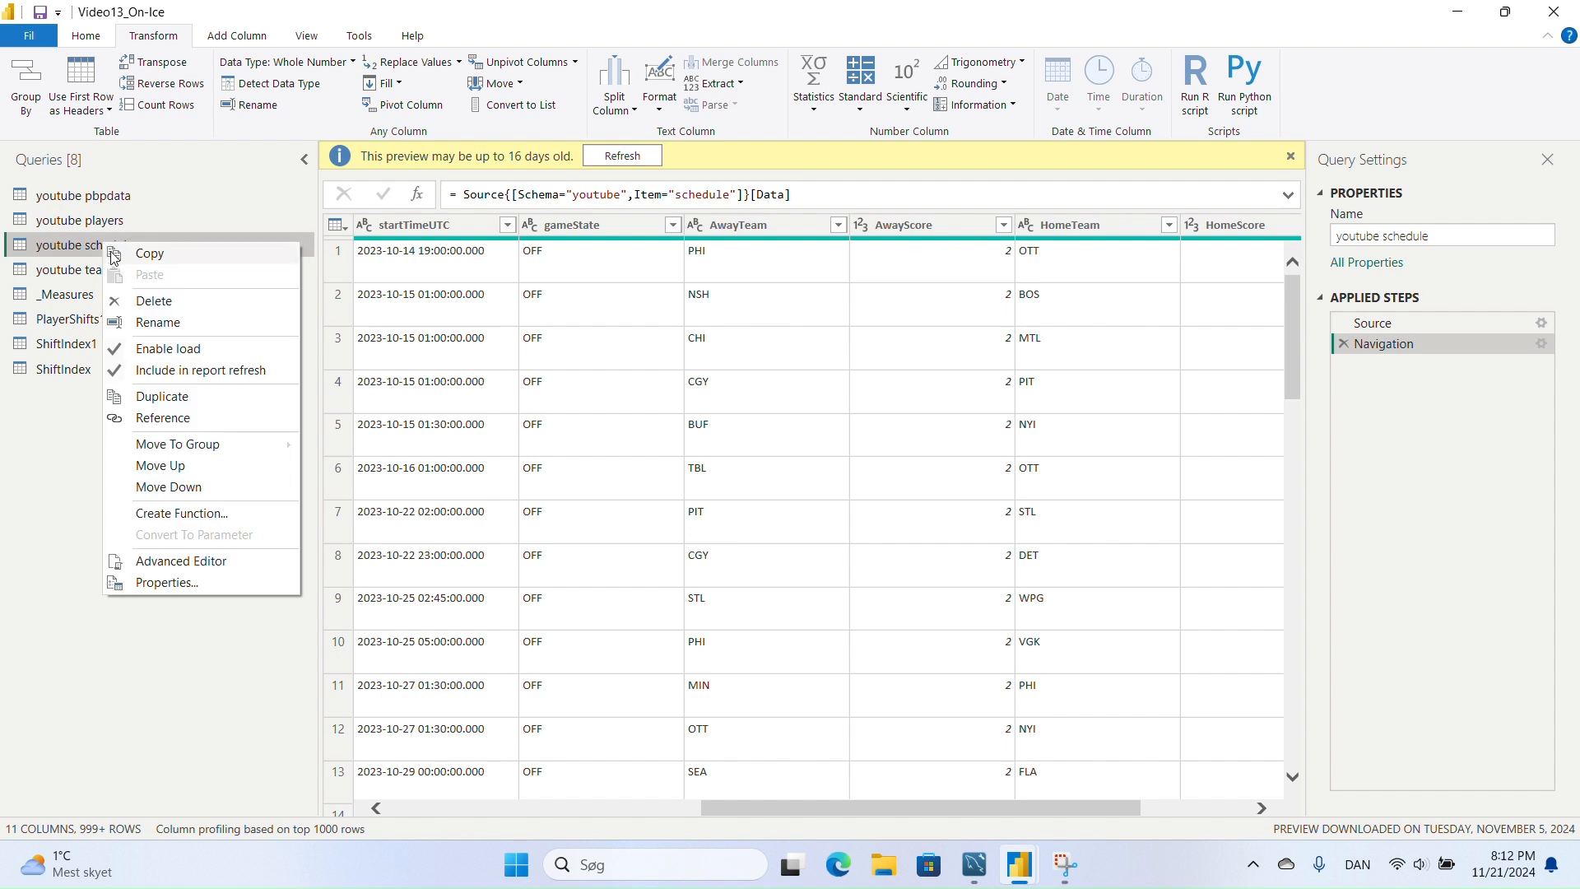
left_click(182, 400)
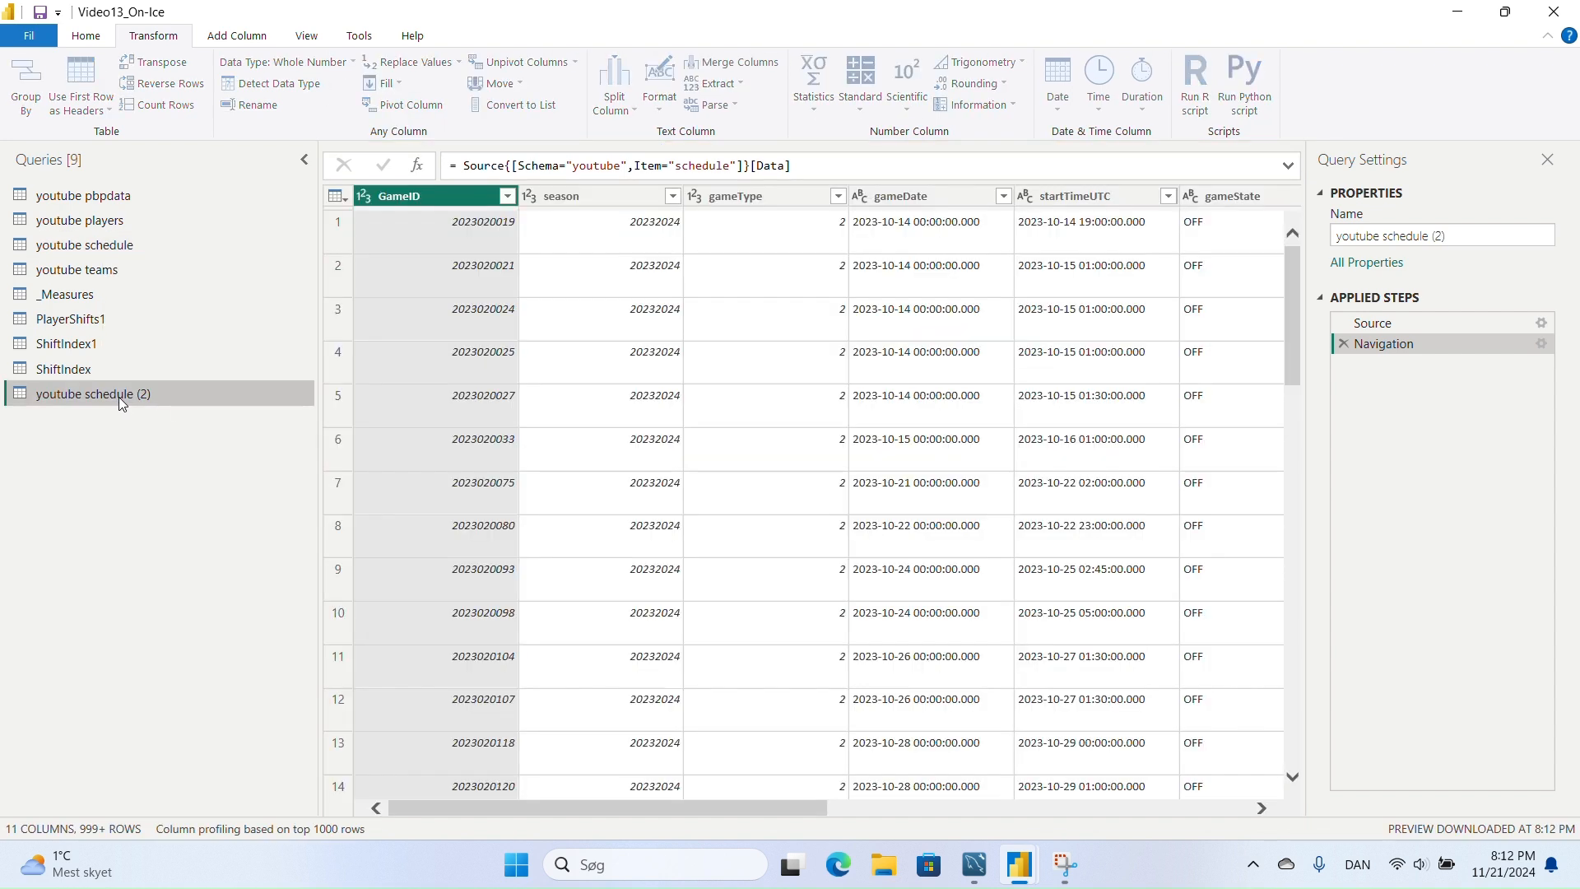
double_click(118, 397)
type("S")
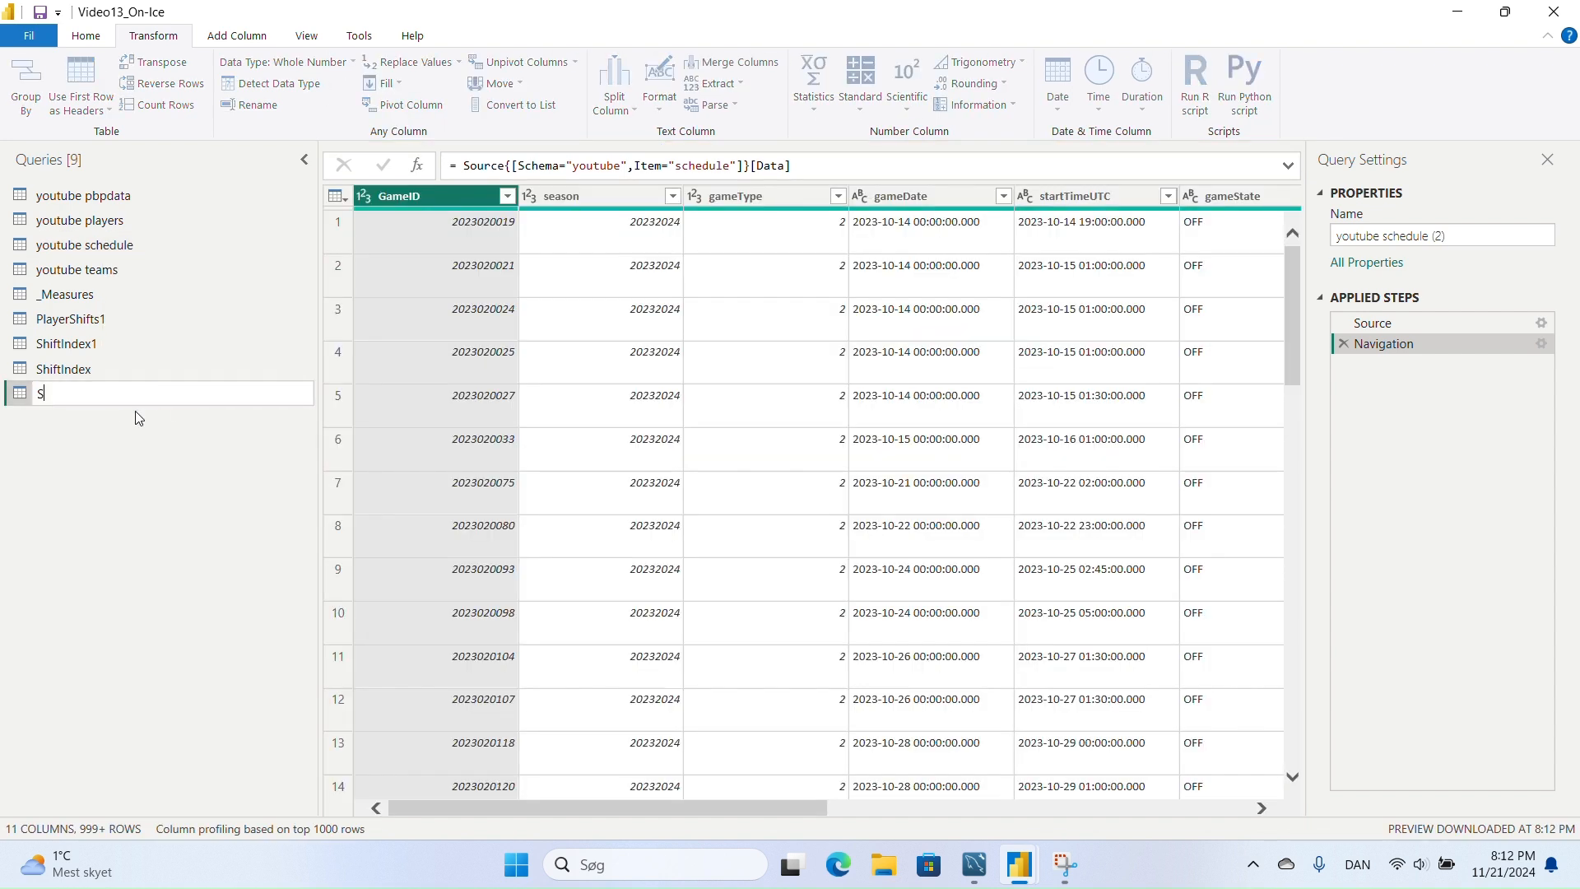
type("chedule2")
key("Return")
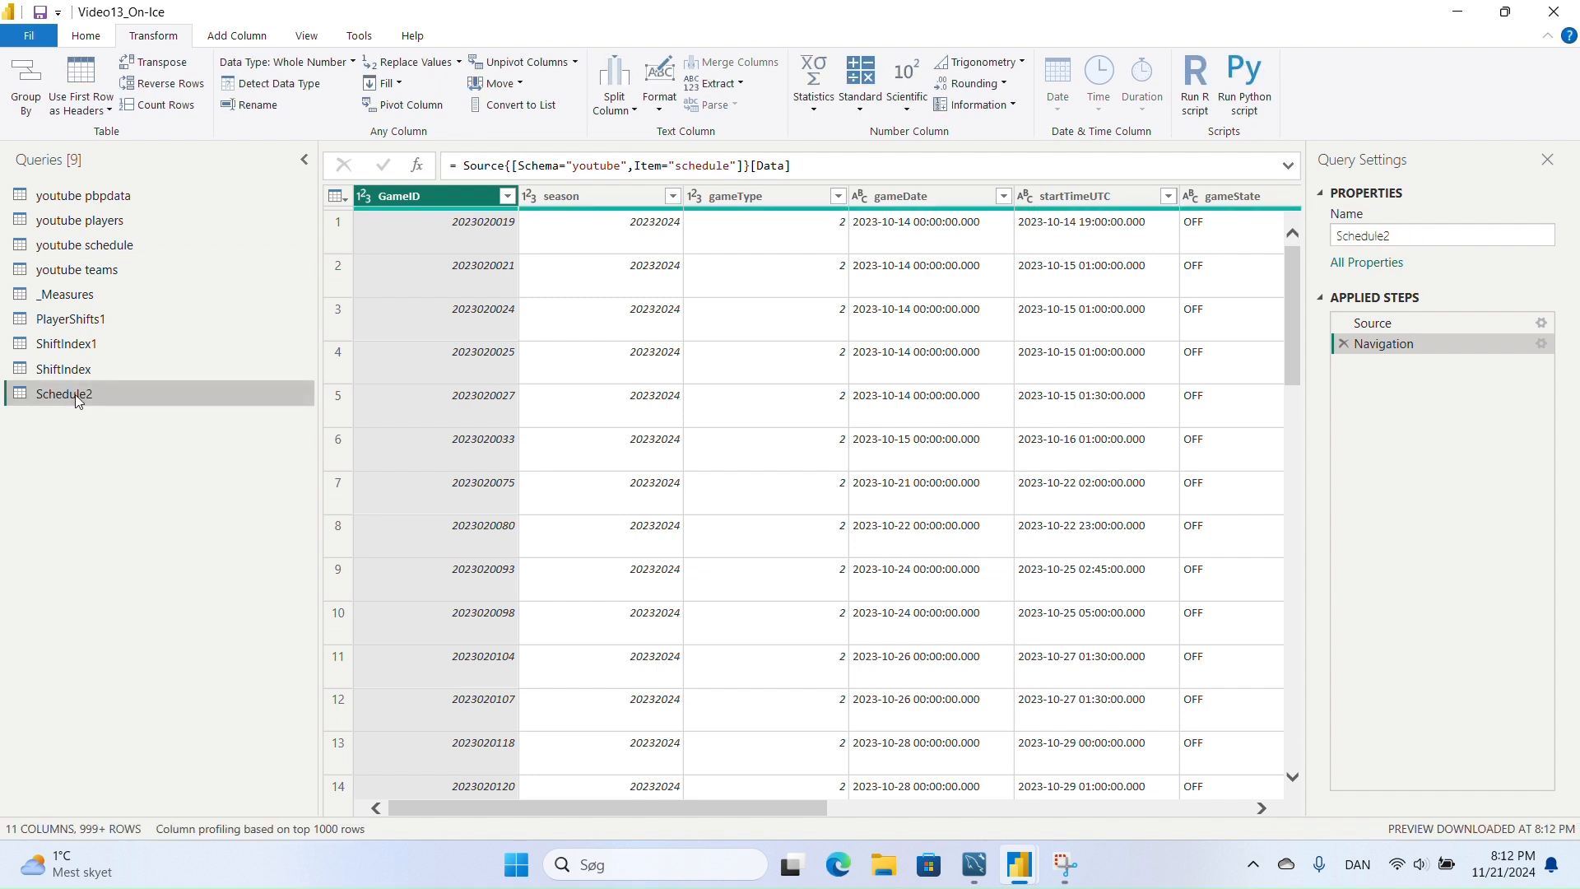
- Disable loading of the Schedule2 query into the report
right_click(71, 400)
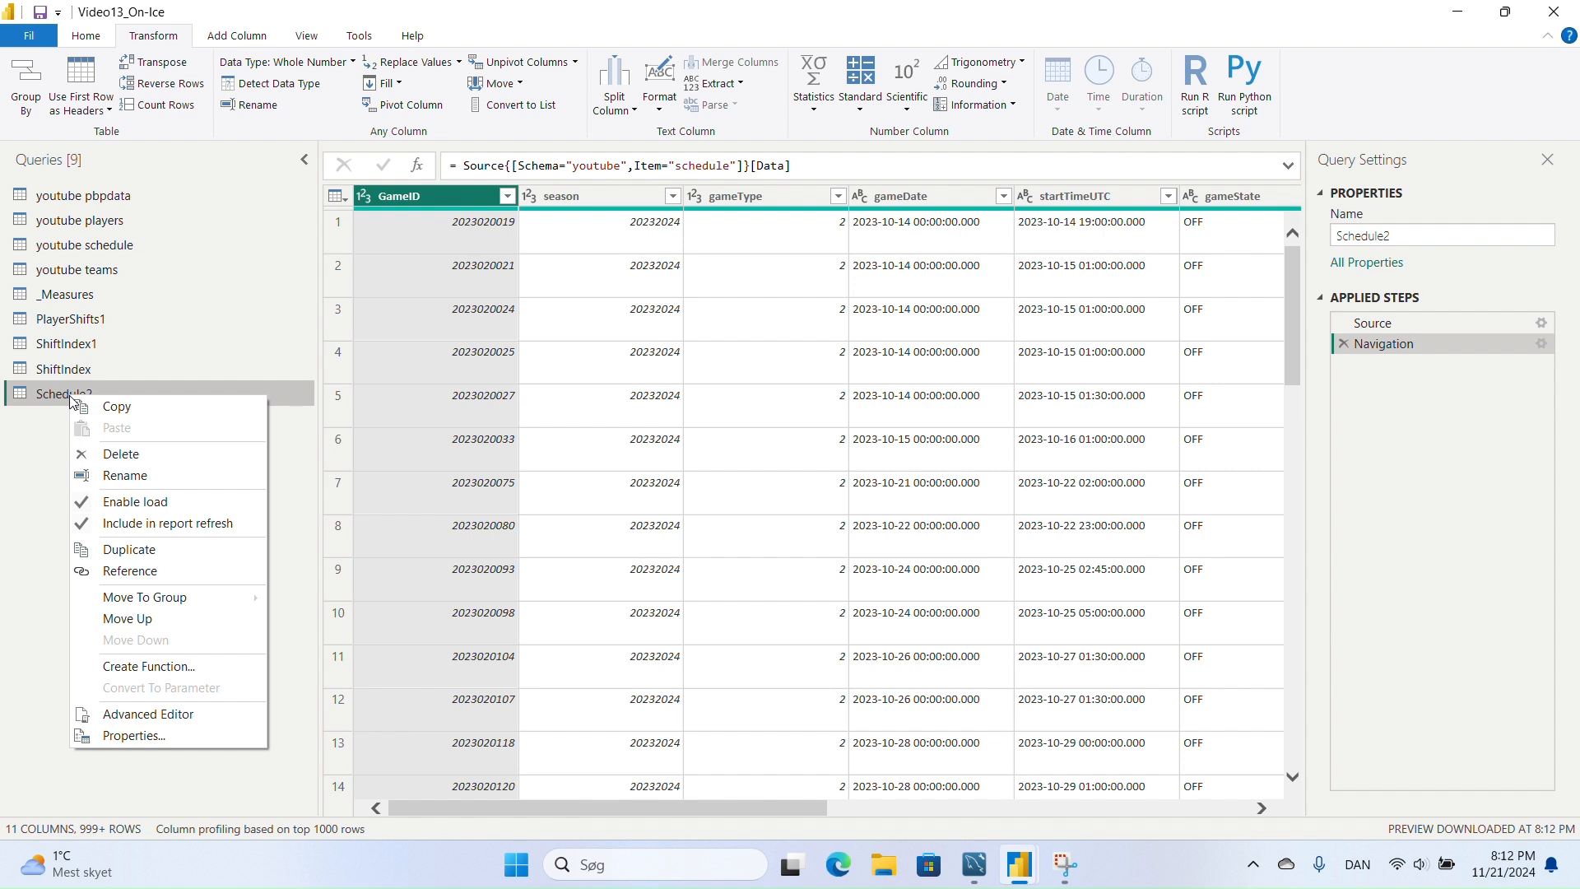
left_click(144, 504)
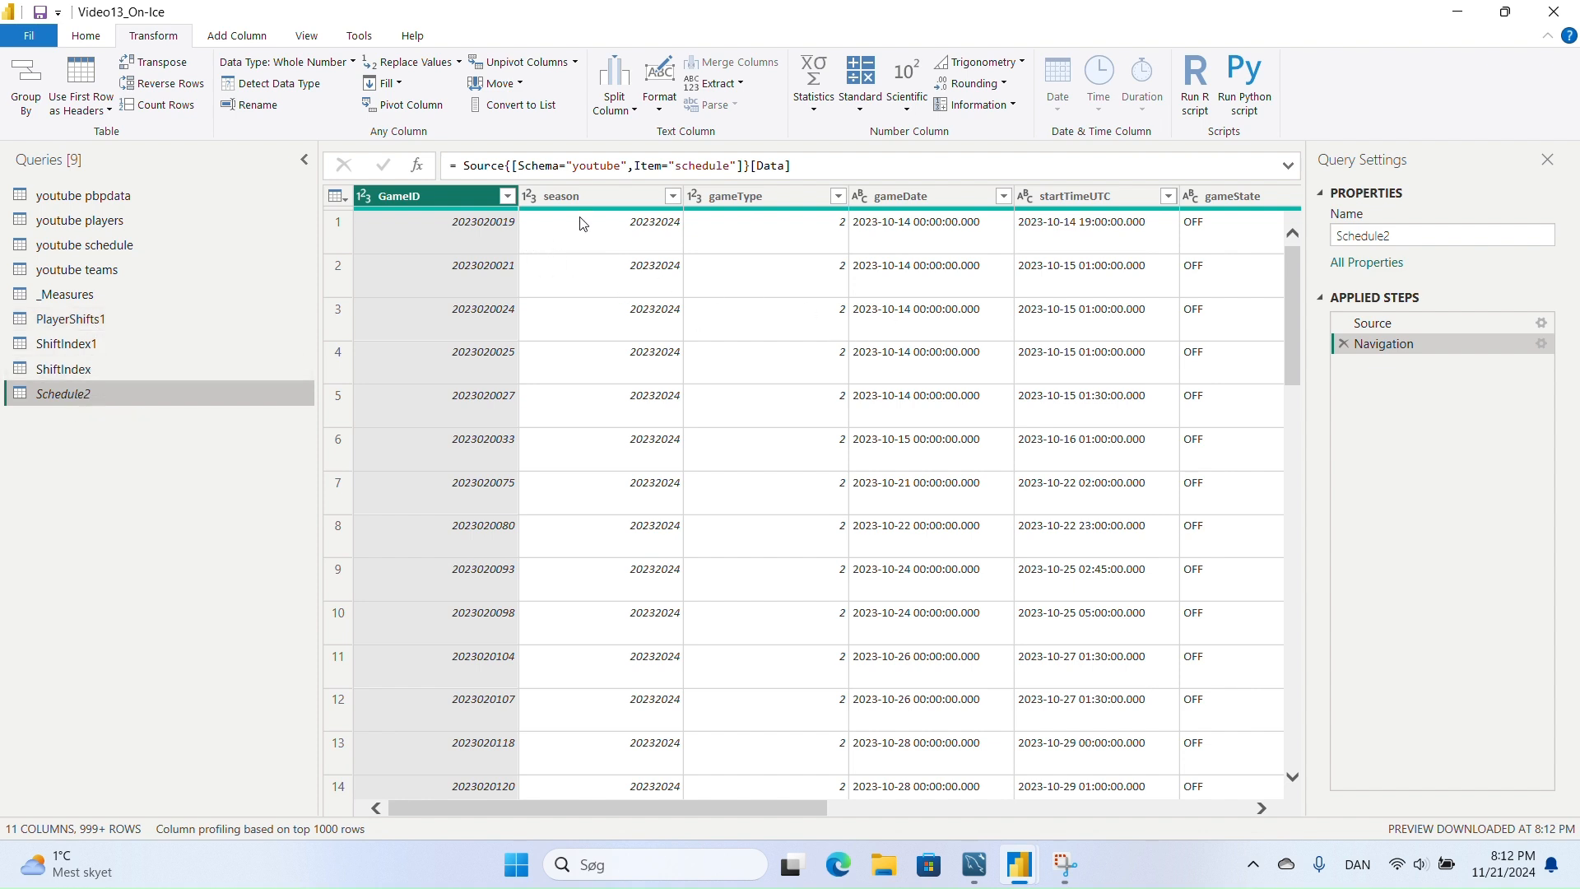
mouse_move(568, 208)
- Compare Schedule2 with ShiftIndex, and keep only the GameID, gameType, AwayTeam and HomeTeam columns in Schedule2
left_click(89, 369)
left_click_drag(789, 806, 979, 803)
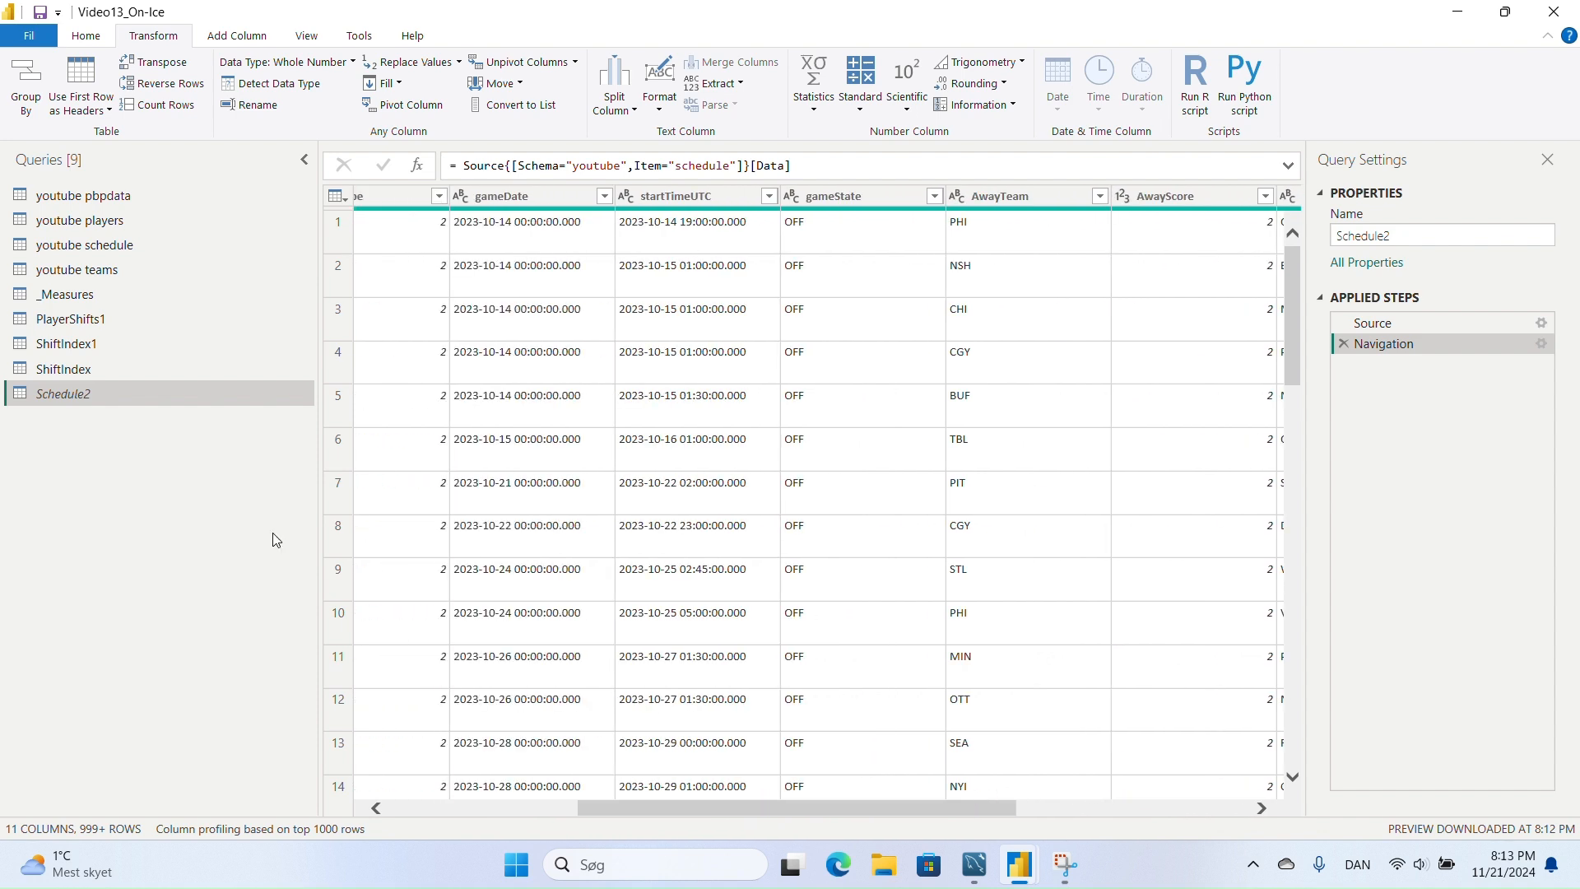
left_click(65, 369)
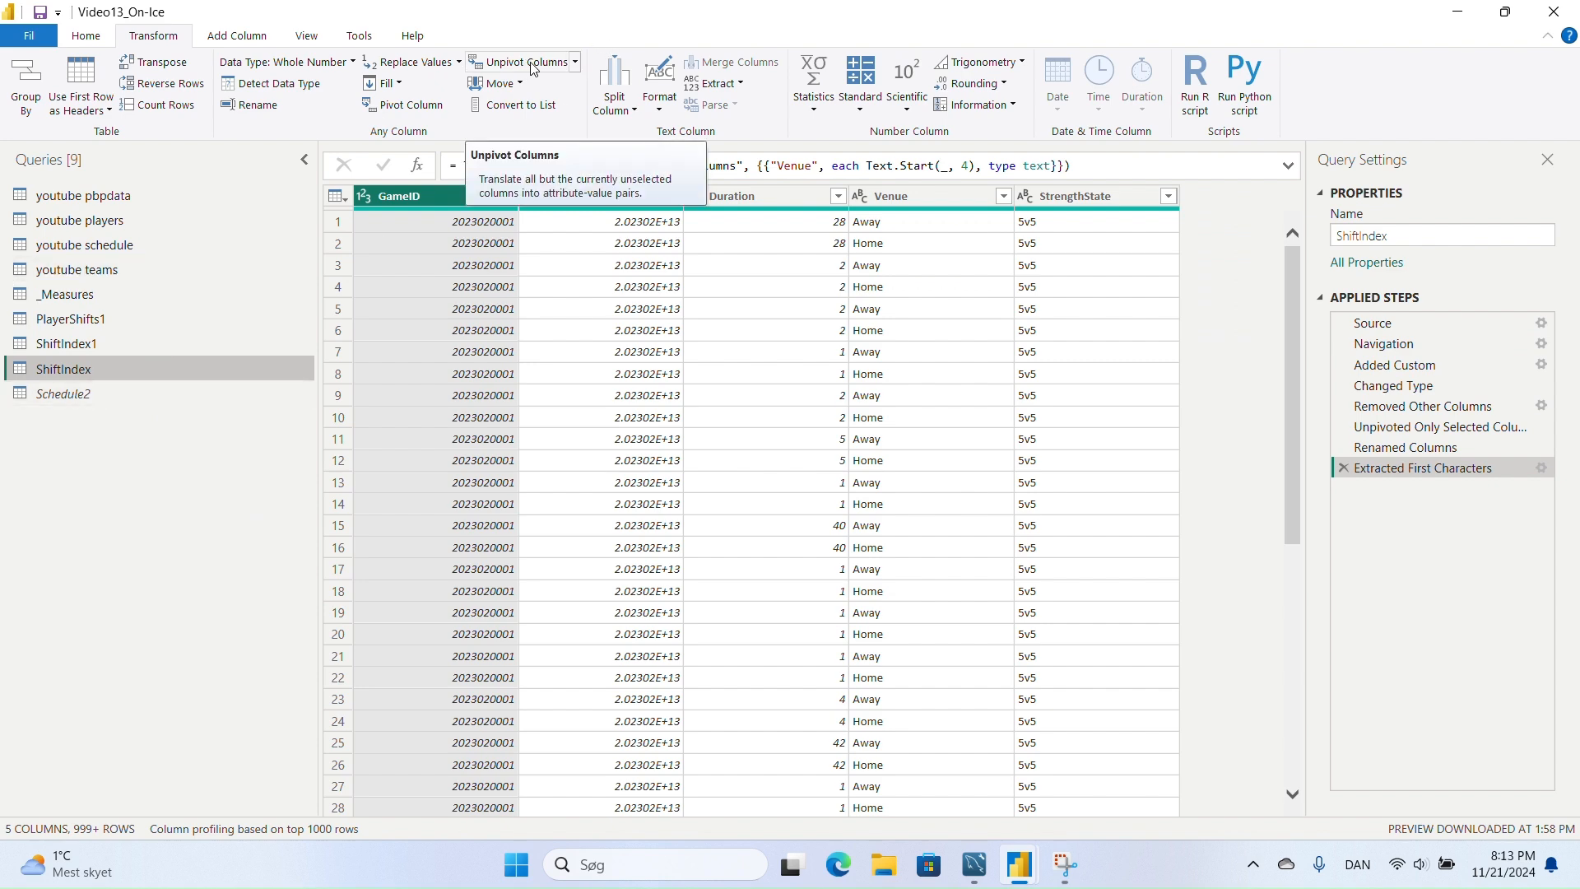
left_click(69, 396)
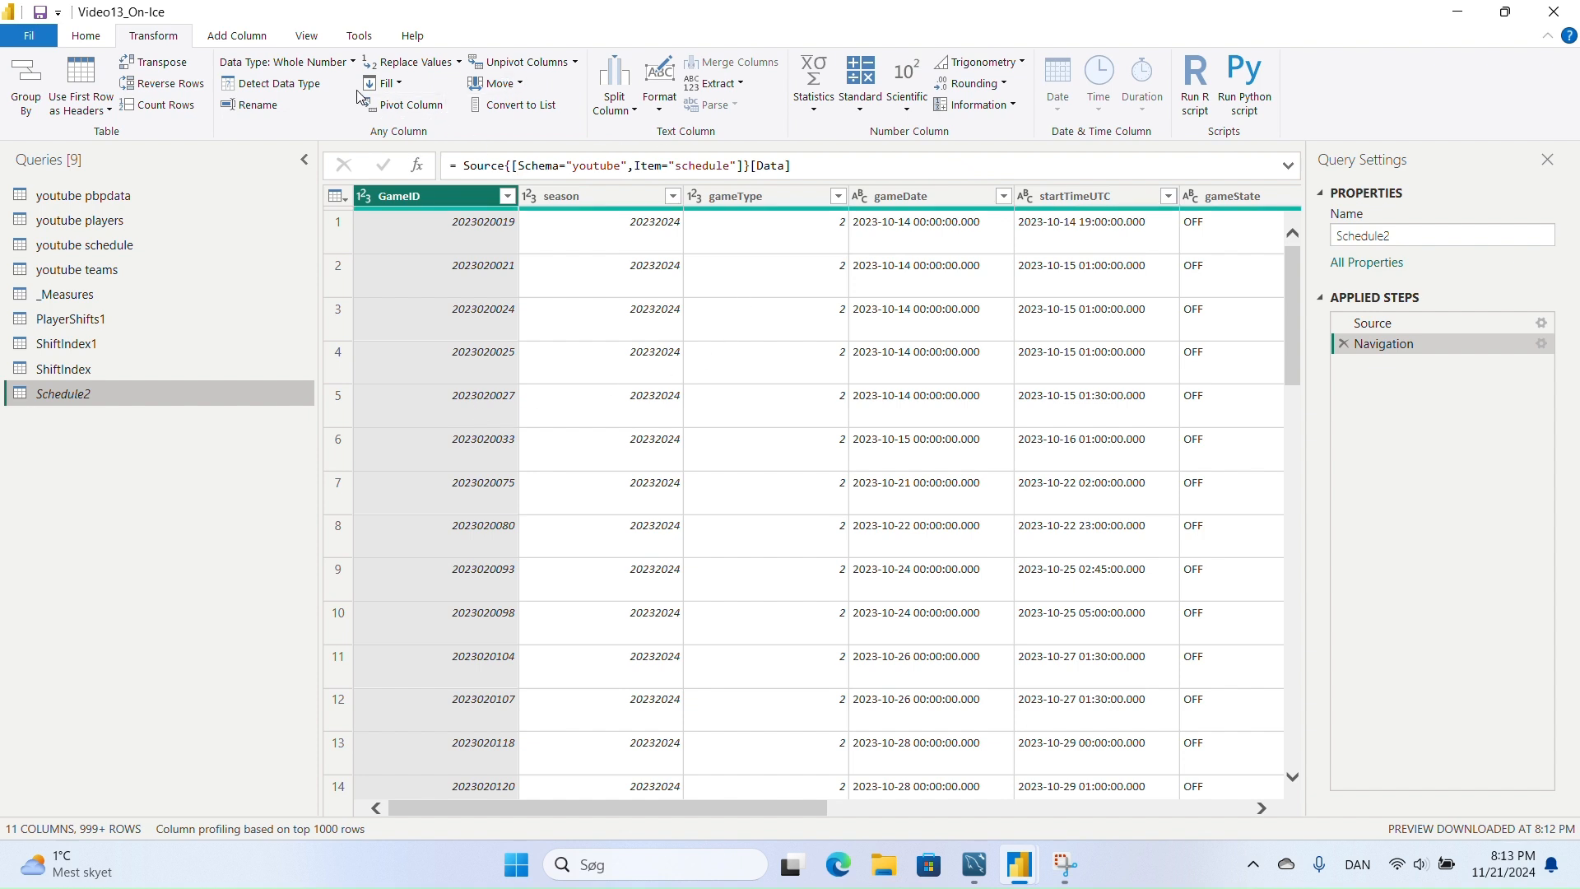
left_click(87, 36)
left_click(540, 83)
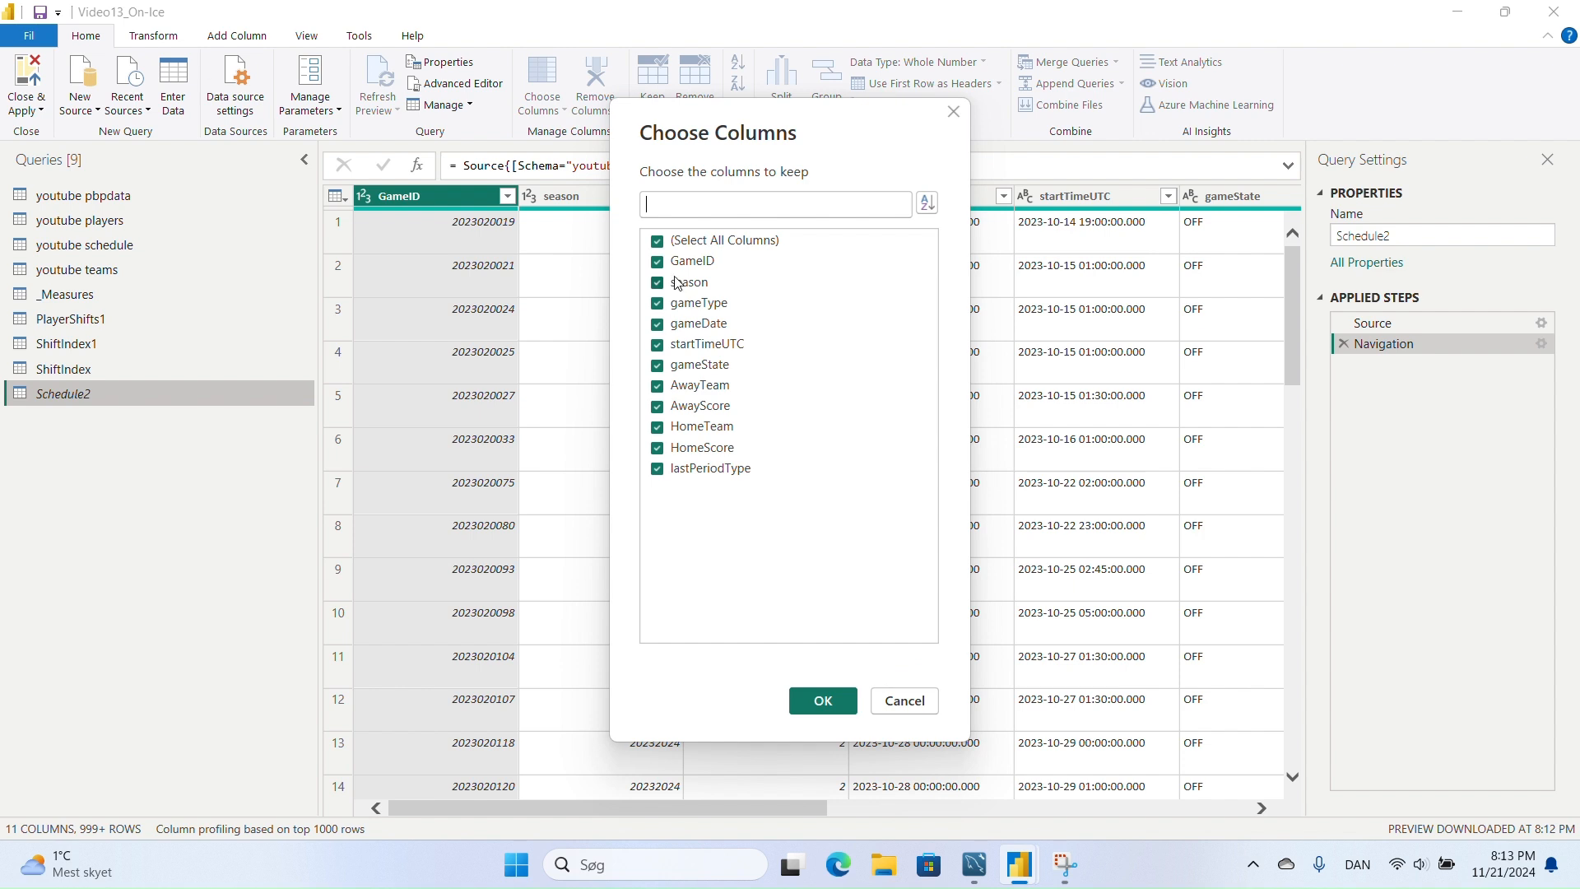
left_click(655, 233)
left_click(657, 241)
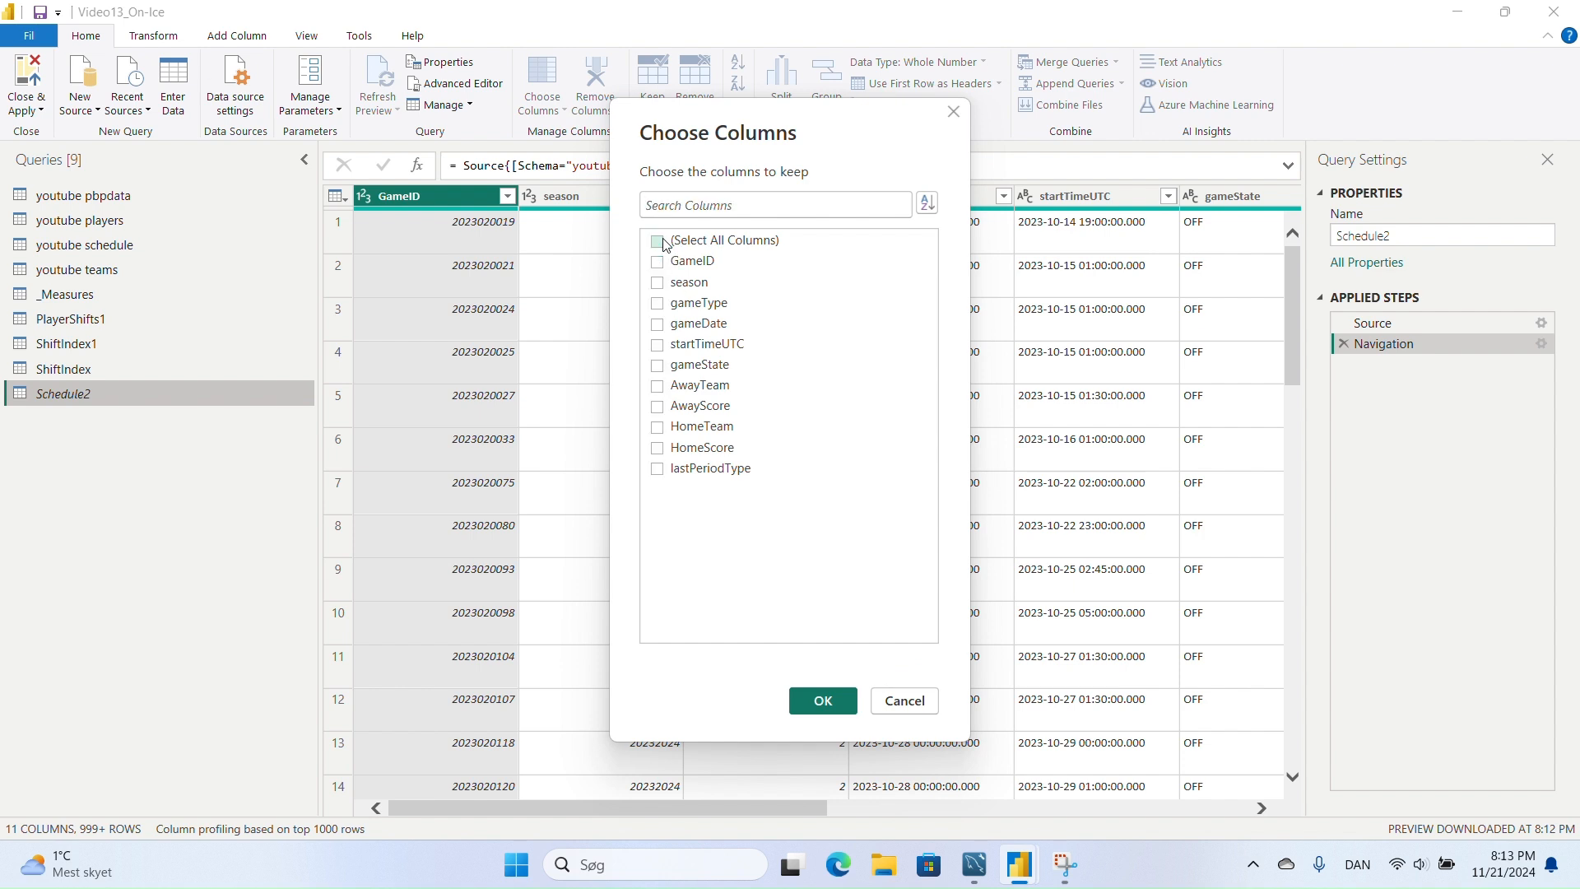
left_click(657, 262)
left_click(658, 304)
left_click(661, 388)
left_click(657, 427)
left_click(823, 701)
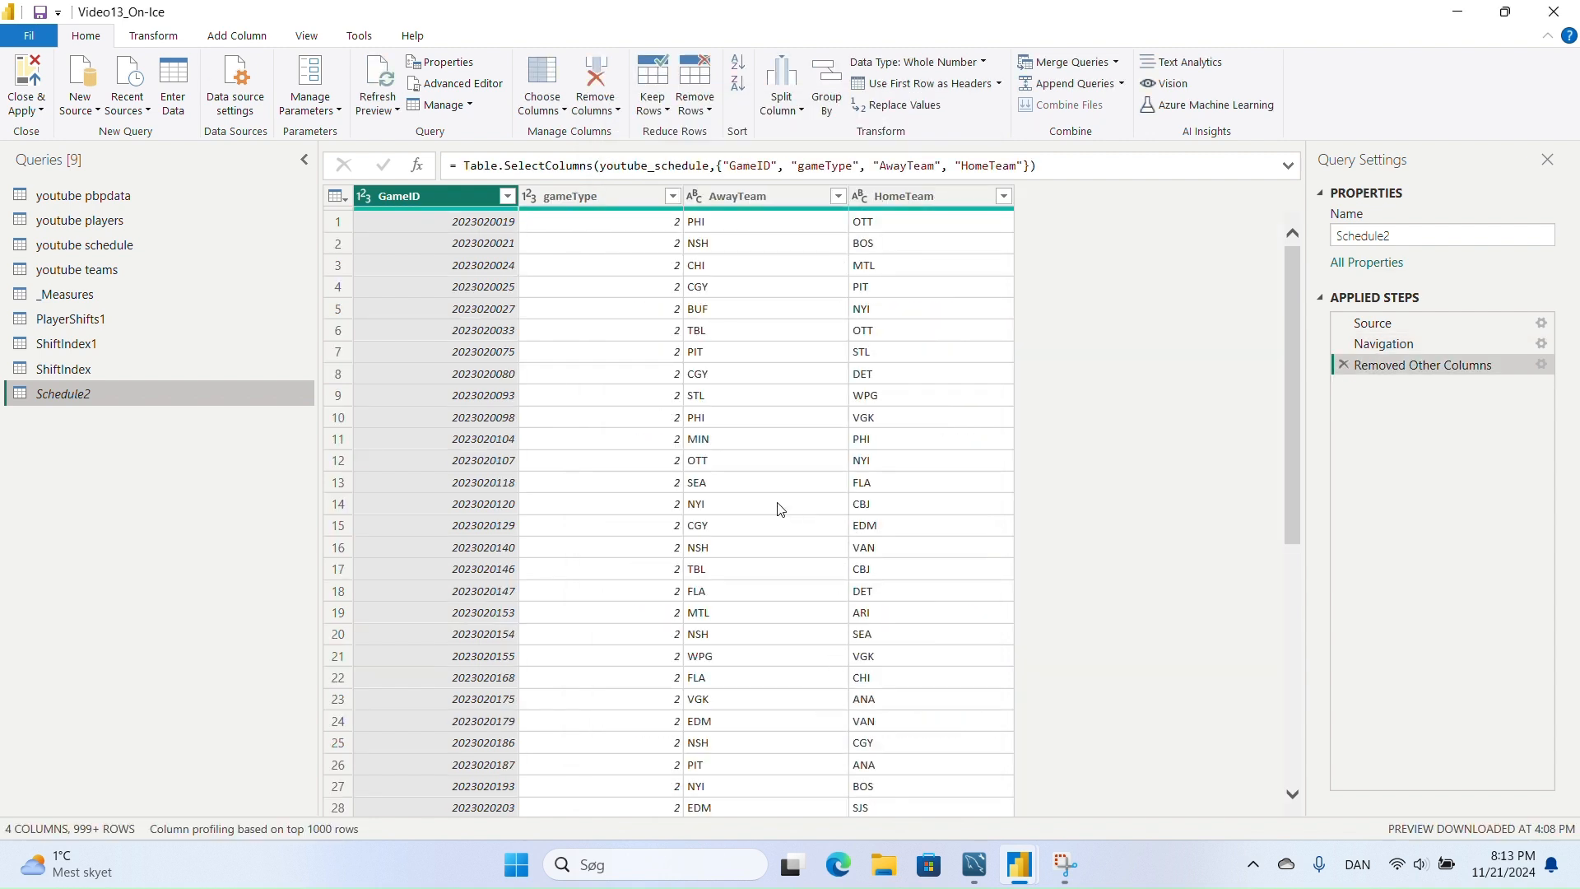
- Start a custom column in the Schedule2 query and name it SeasonStage
left_click(627, 200)
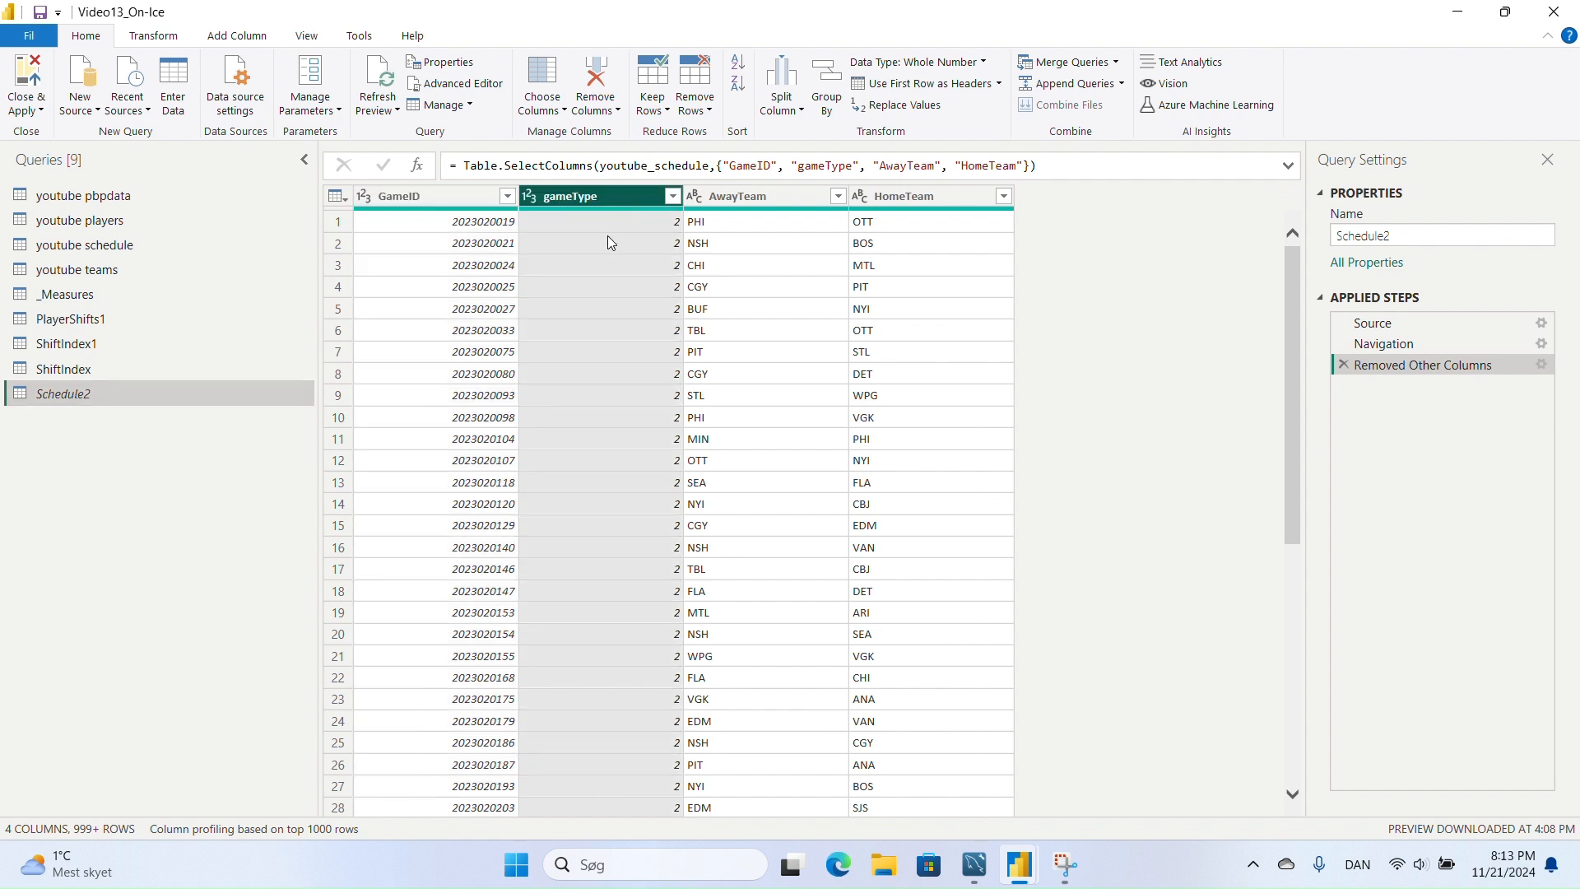
left_click(237, 35)
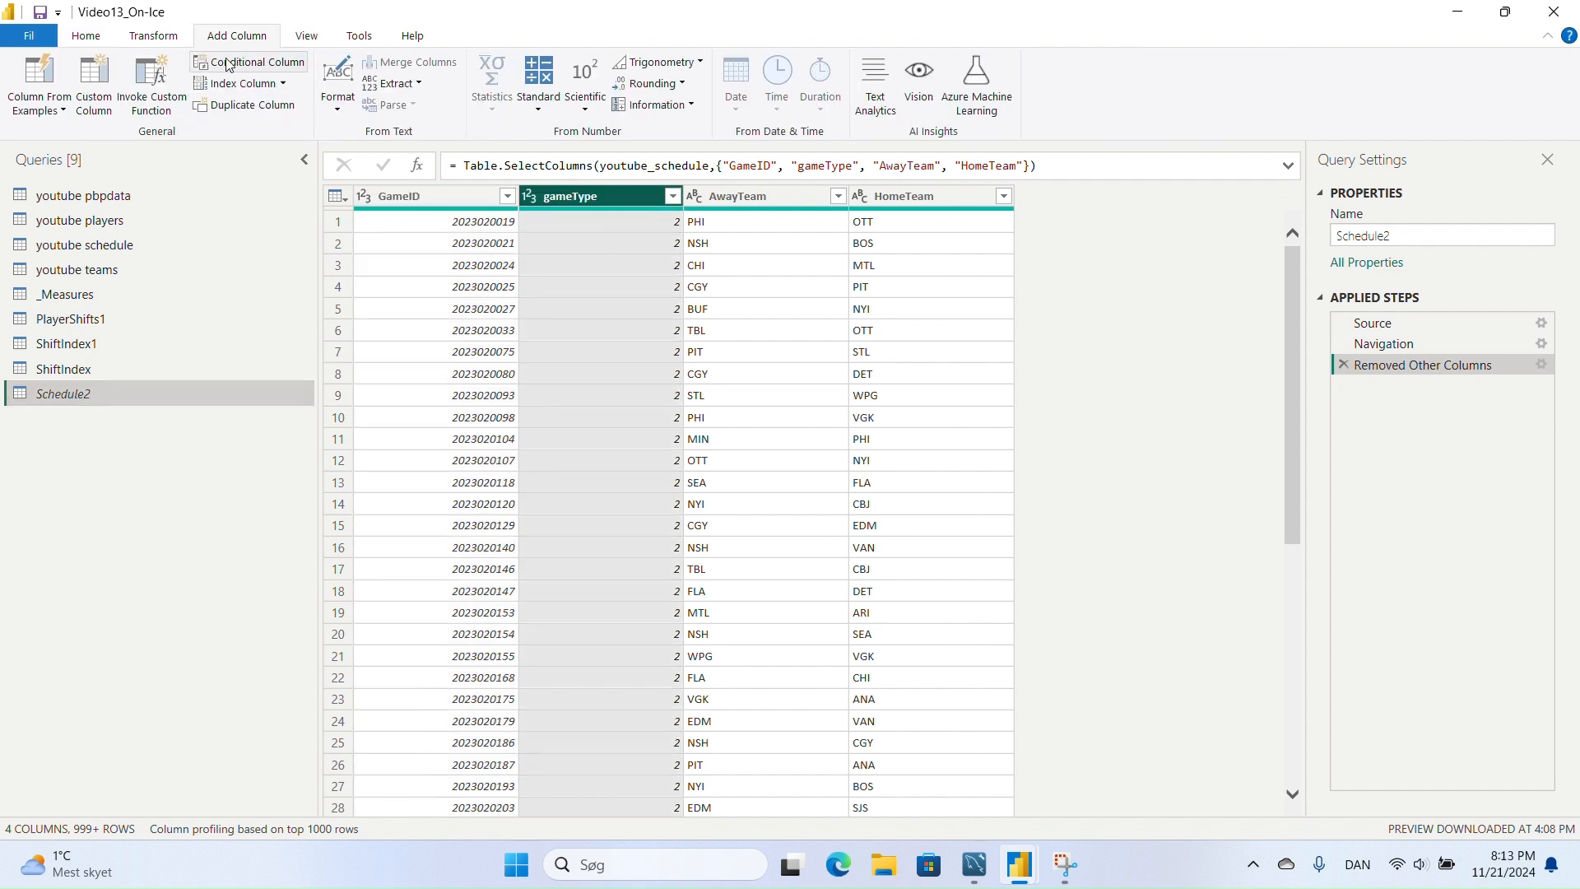
left_click(92, 93)
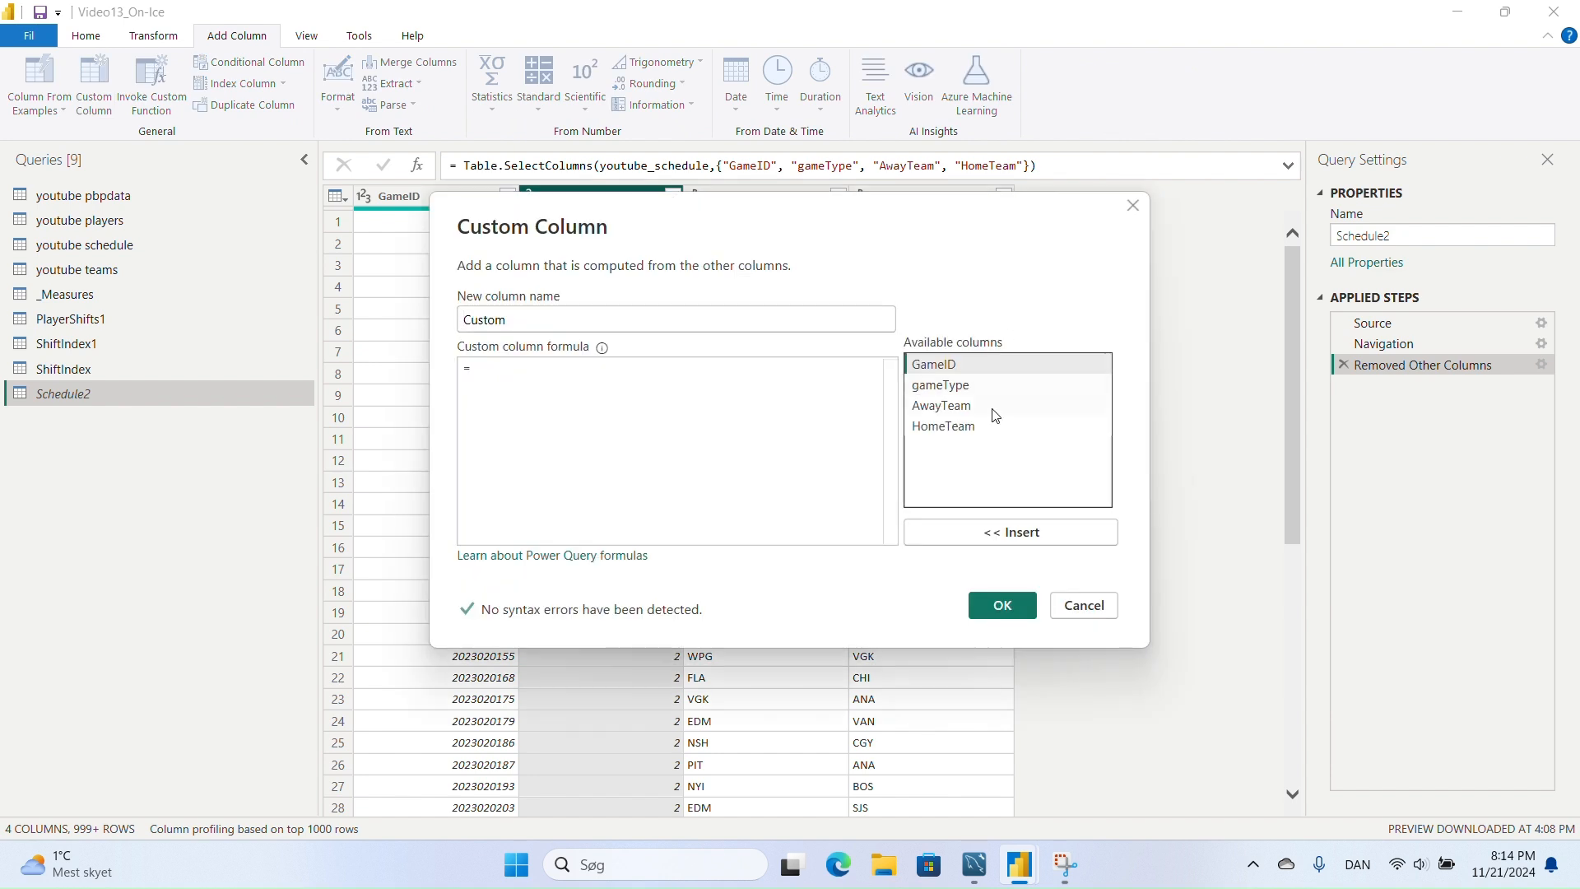
double_click(542, 328)
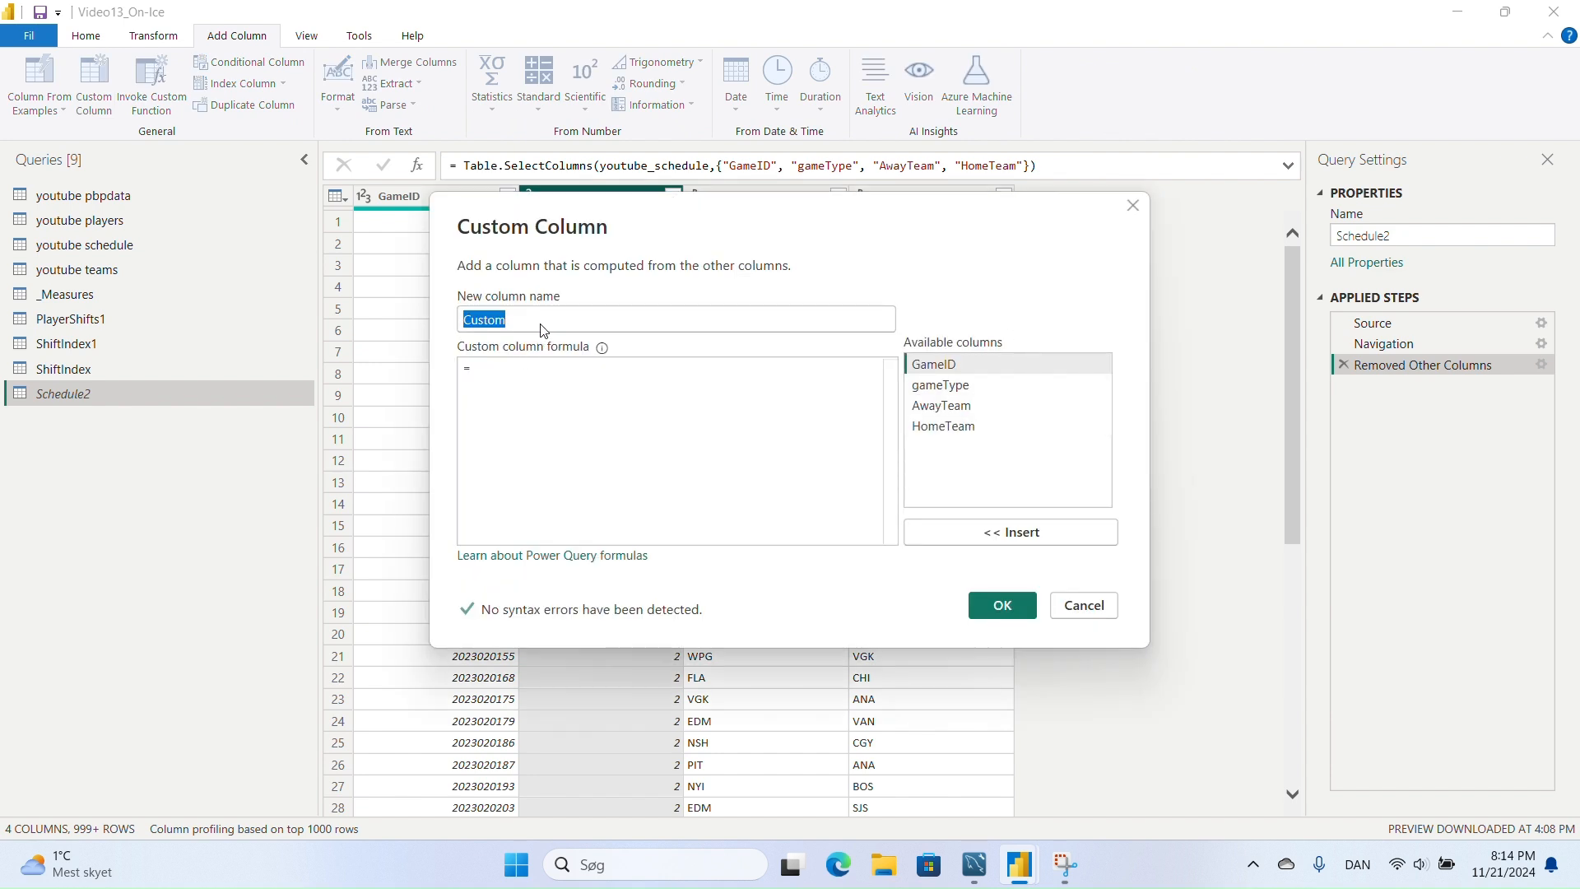
type("Sea")
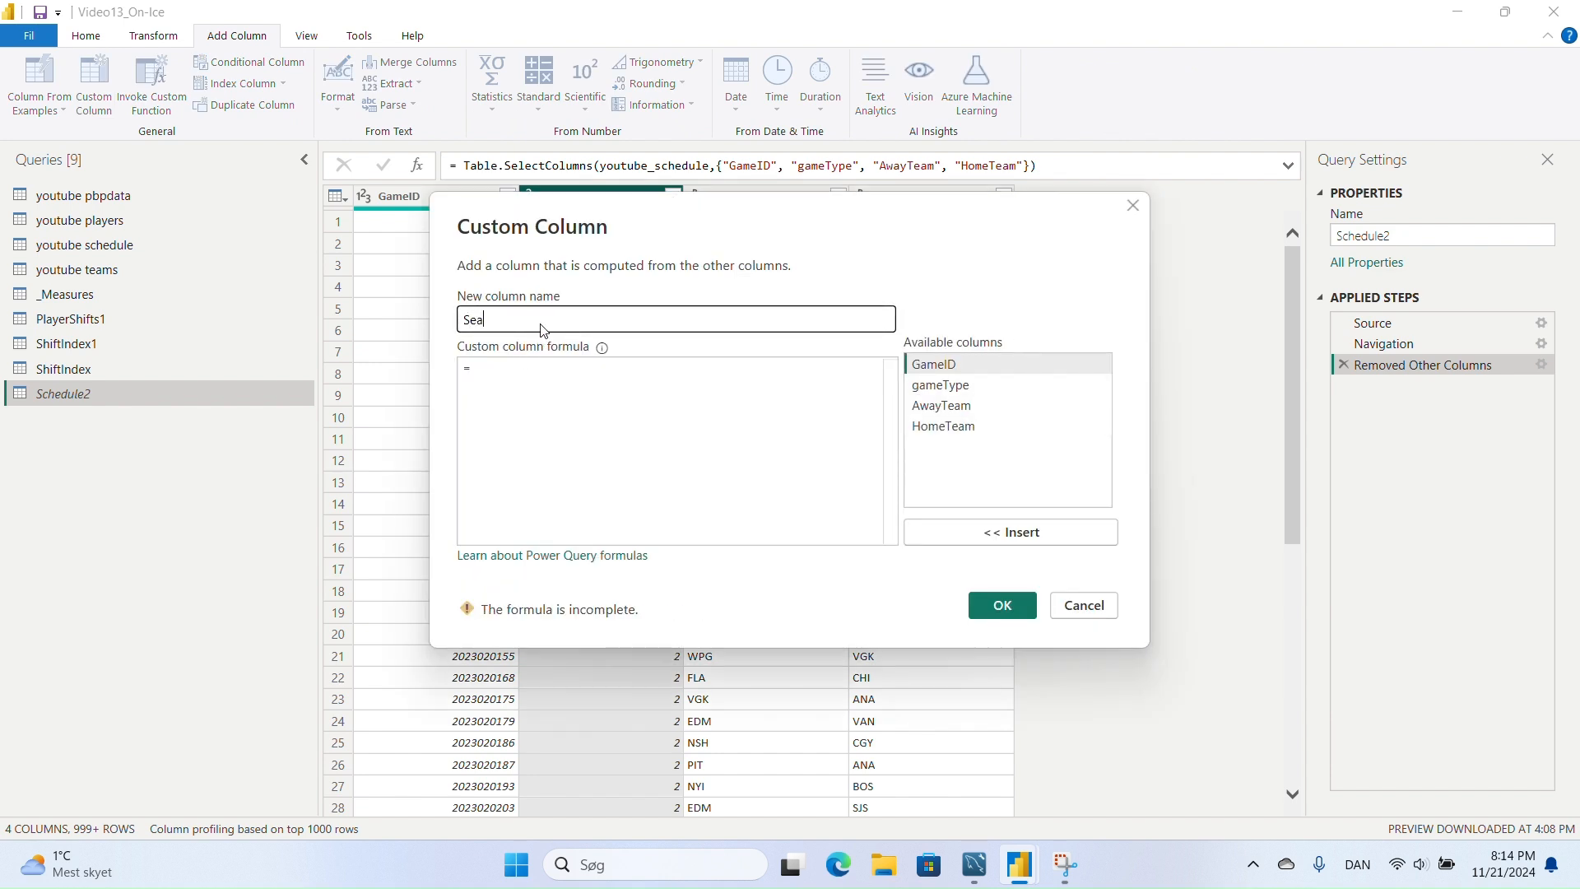
type("sonStage")
- Define SeasonStage as if [gameType]=2 then "Regular" else "Playoffs", create the column and set its data type to Text
left_click(554, 381)
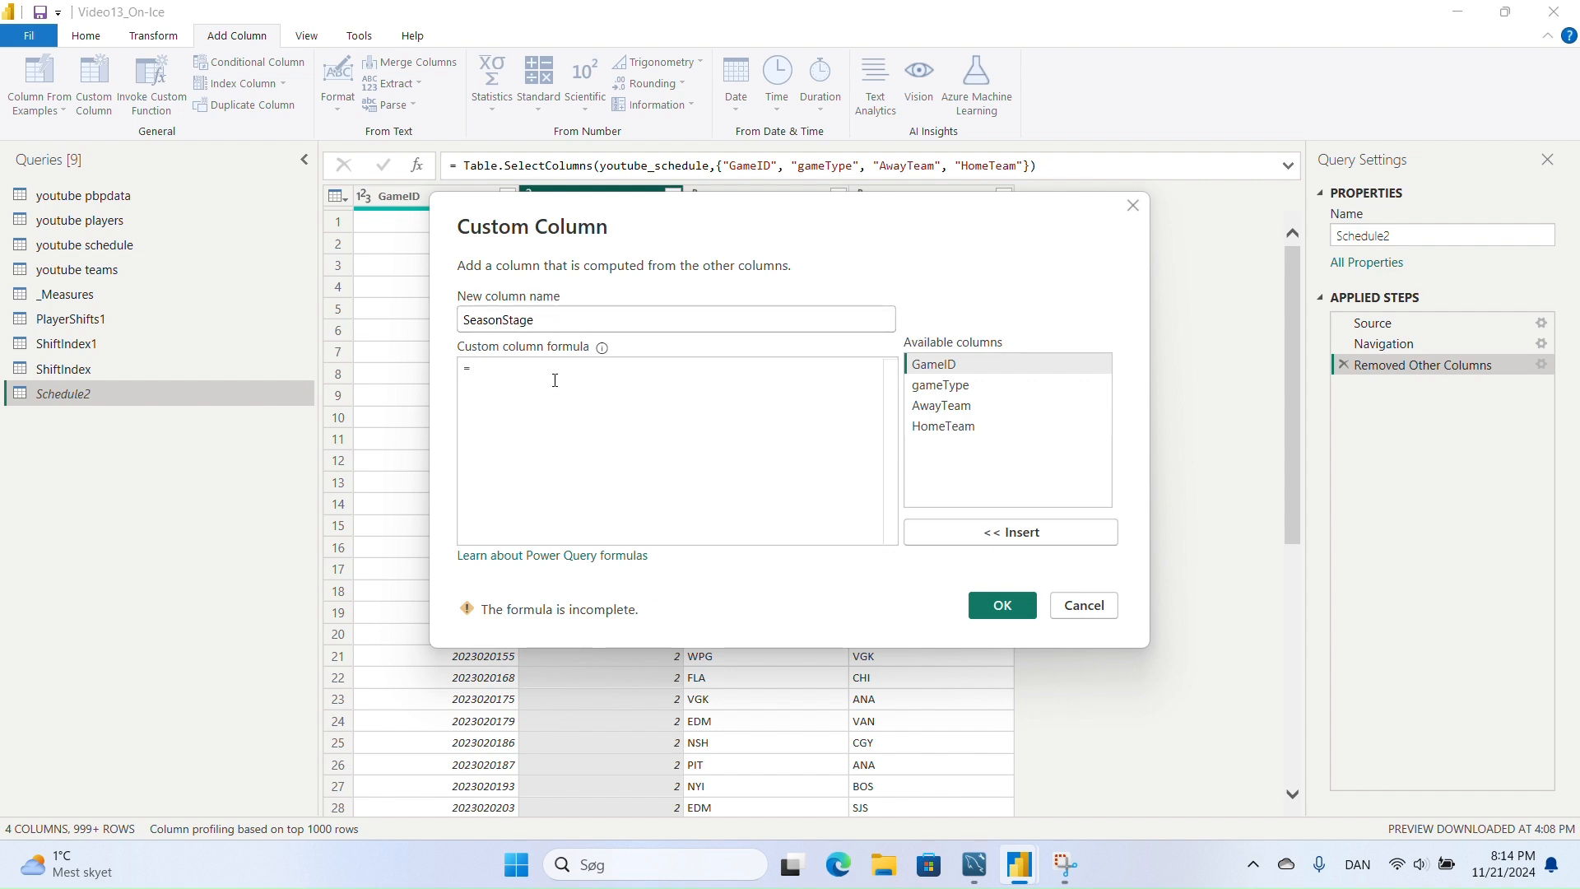
type("if")
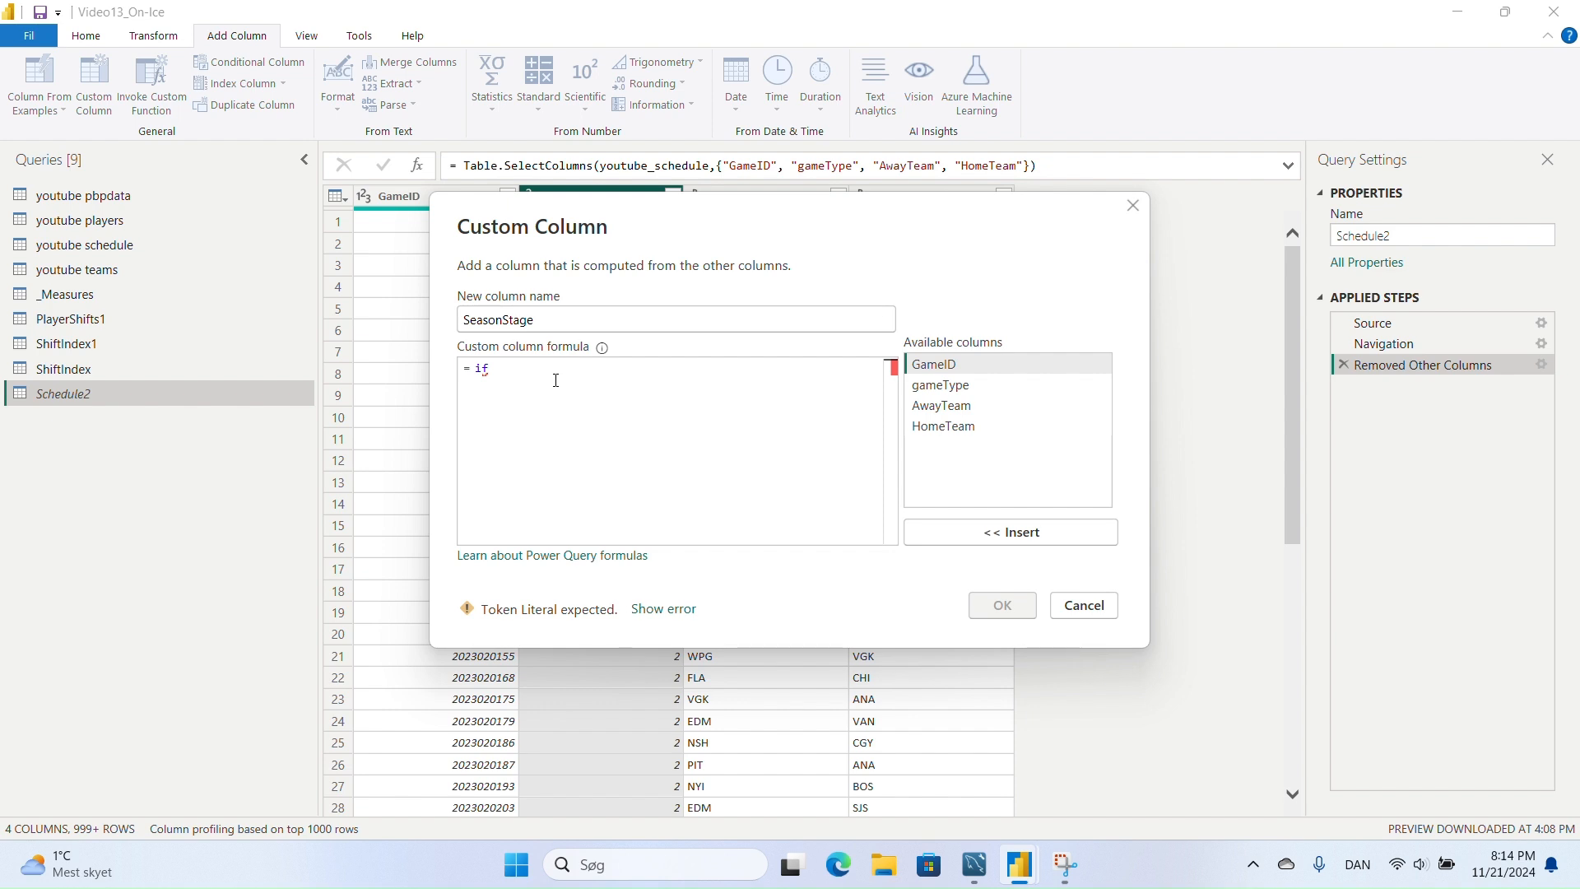
double_click(949, 386)
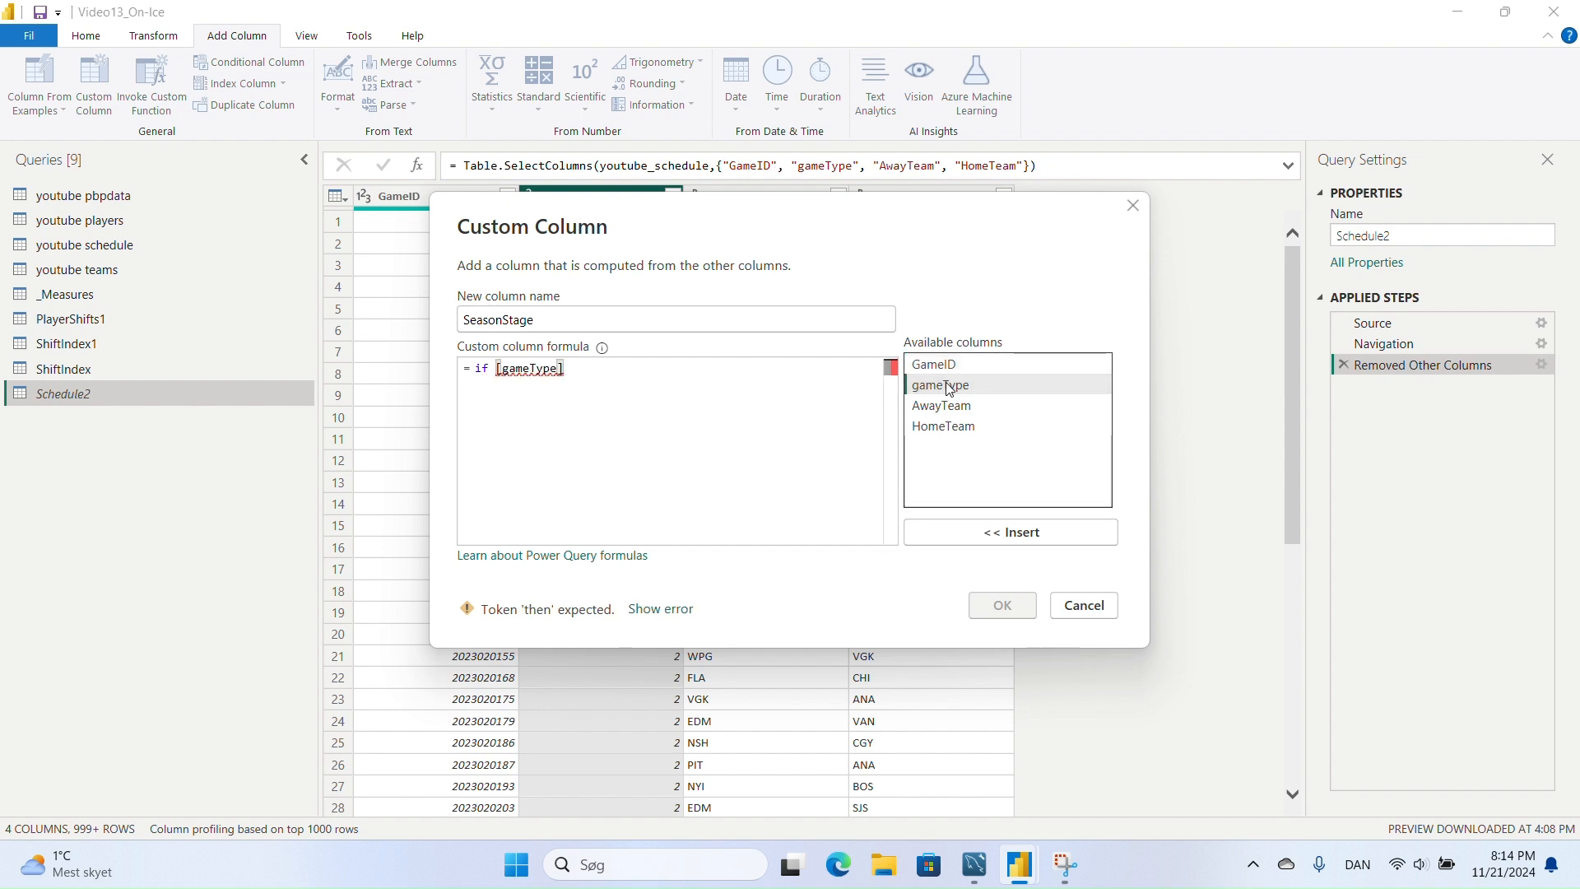
type("=2 then ")
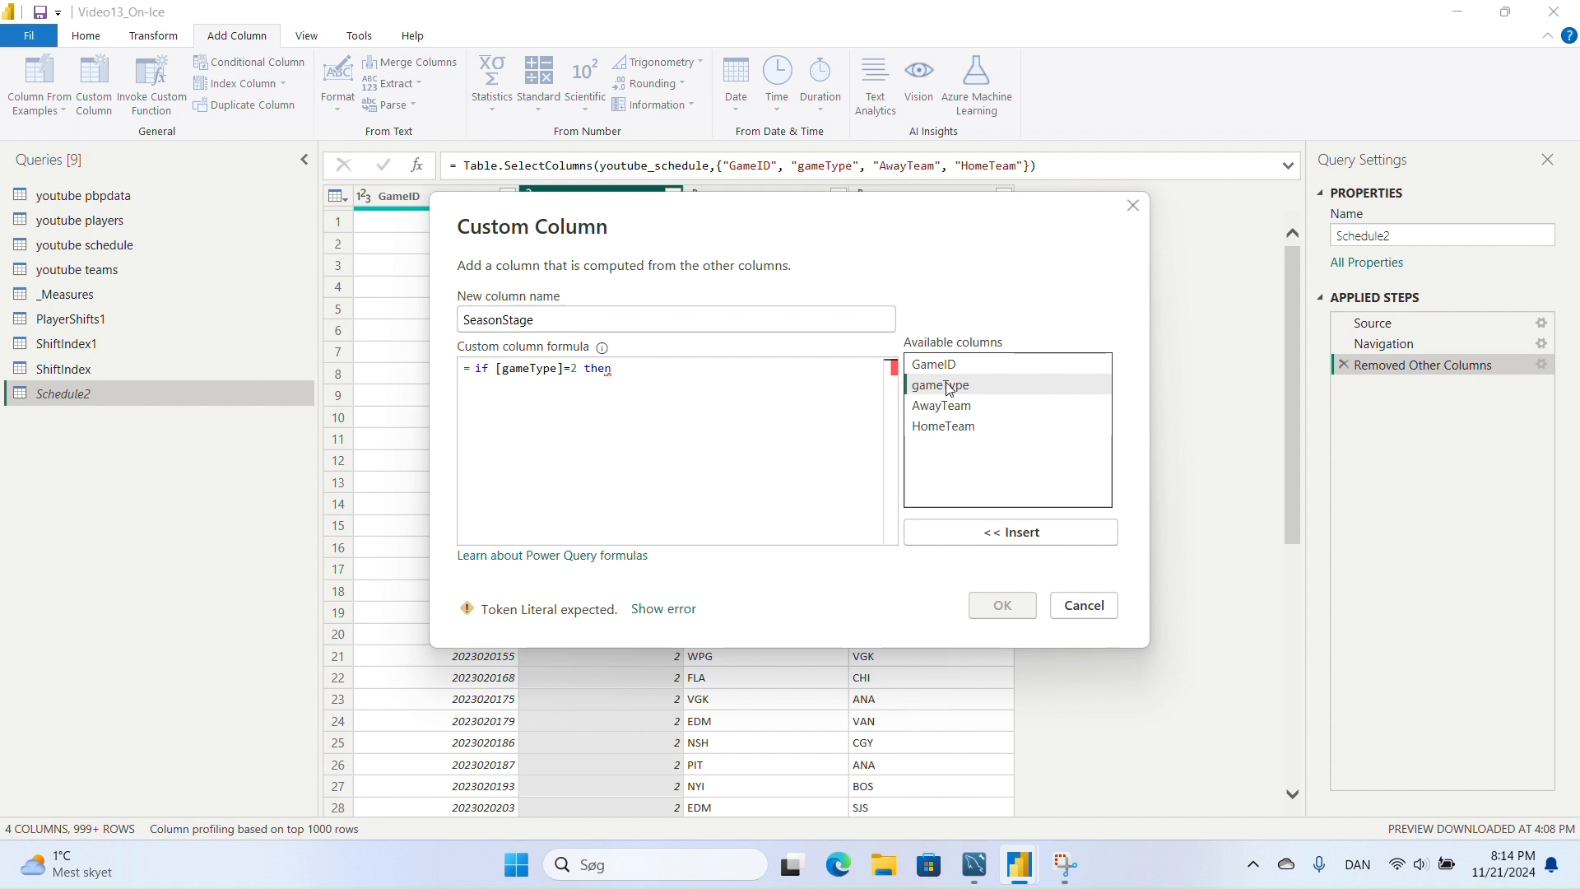
type("\"R")
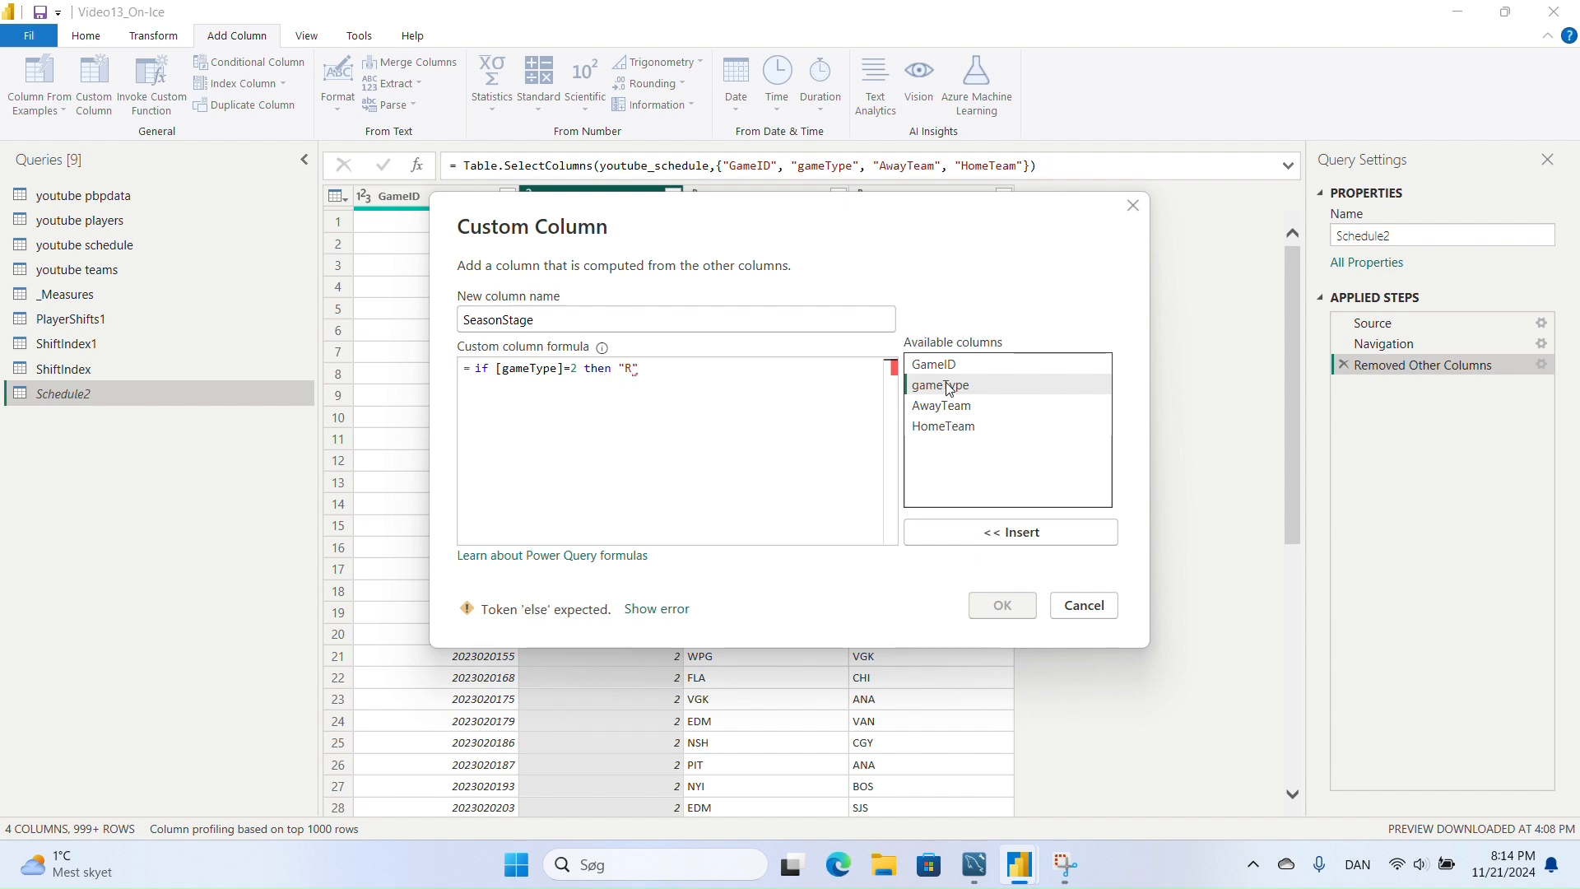
type("egular\" else \"")
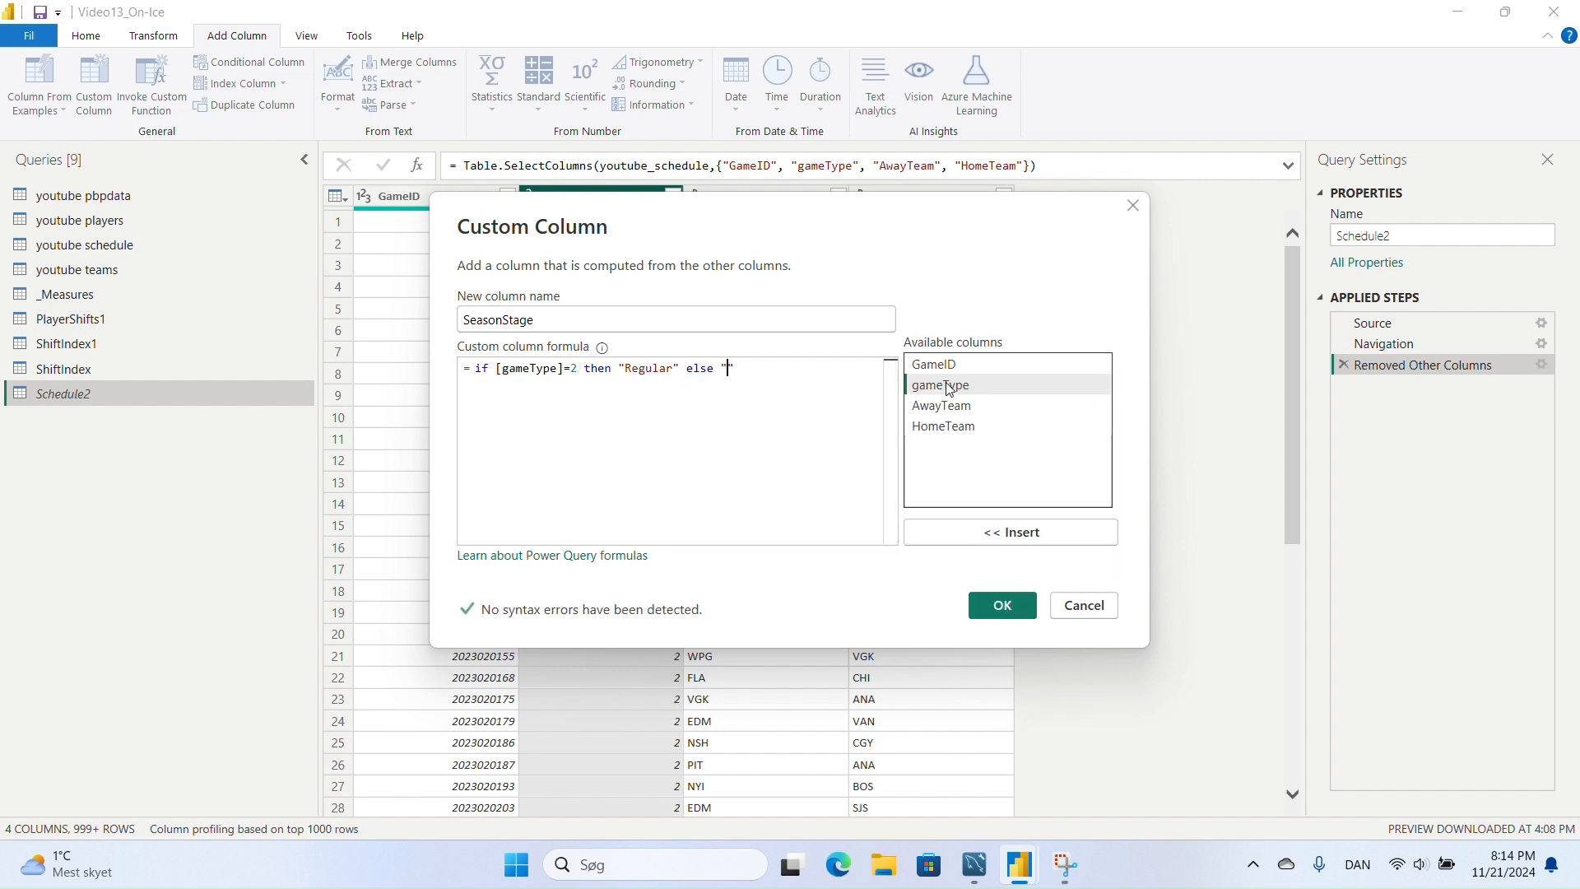
type("Playoffs")
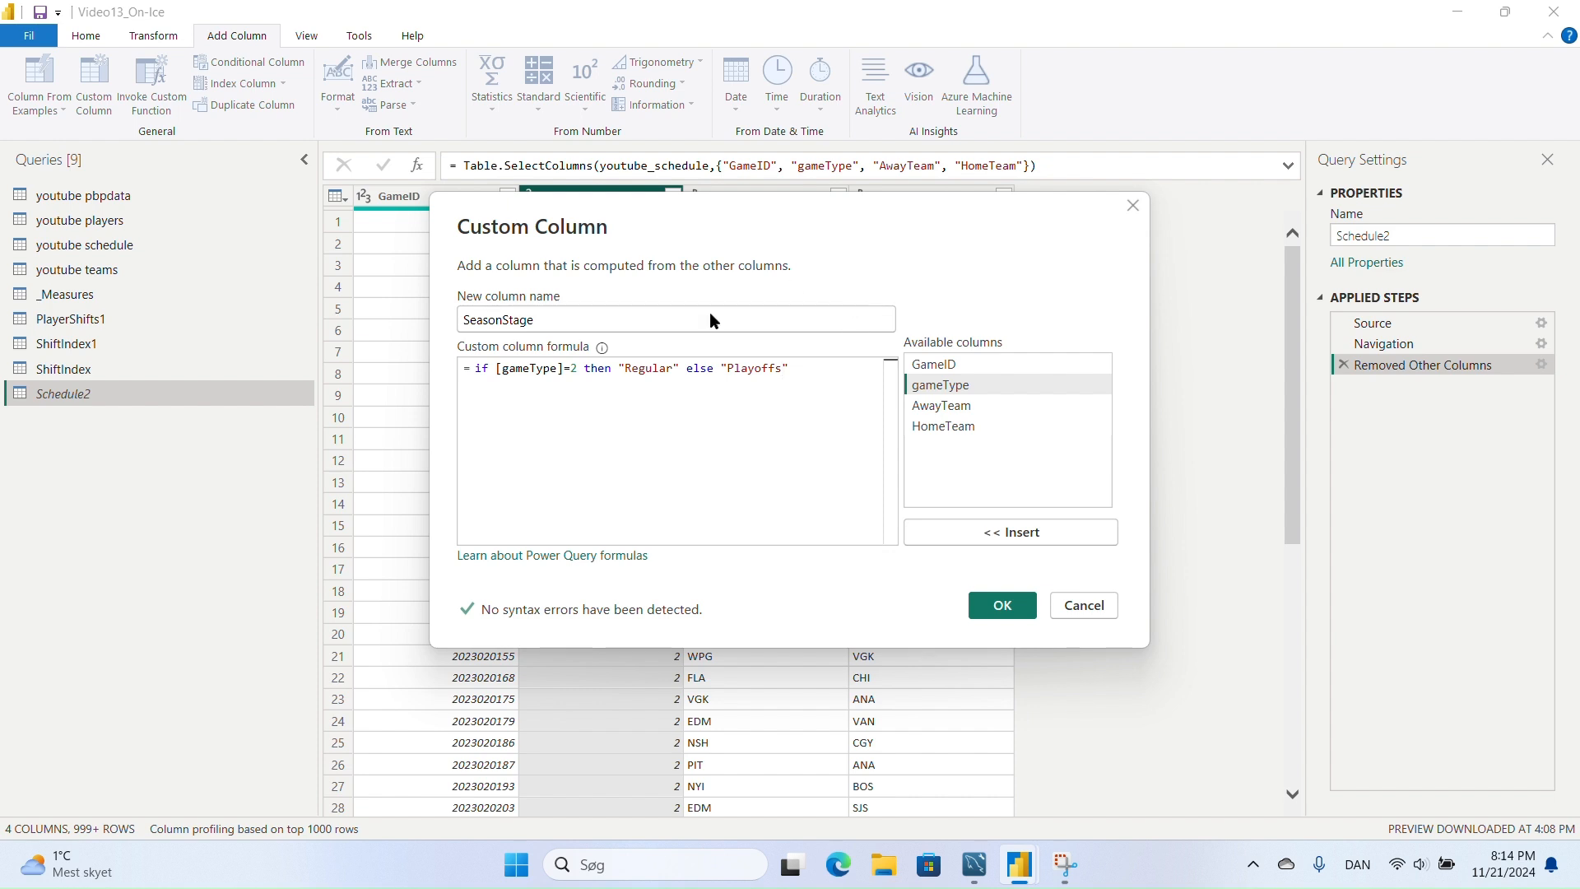
left_click(1002, 606)
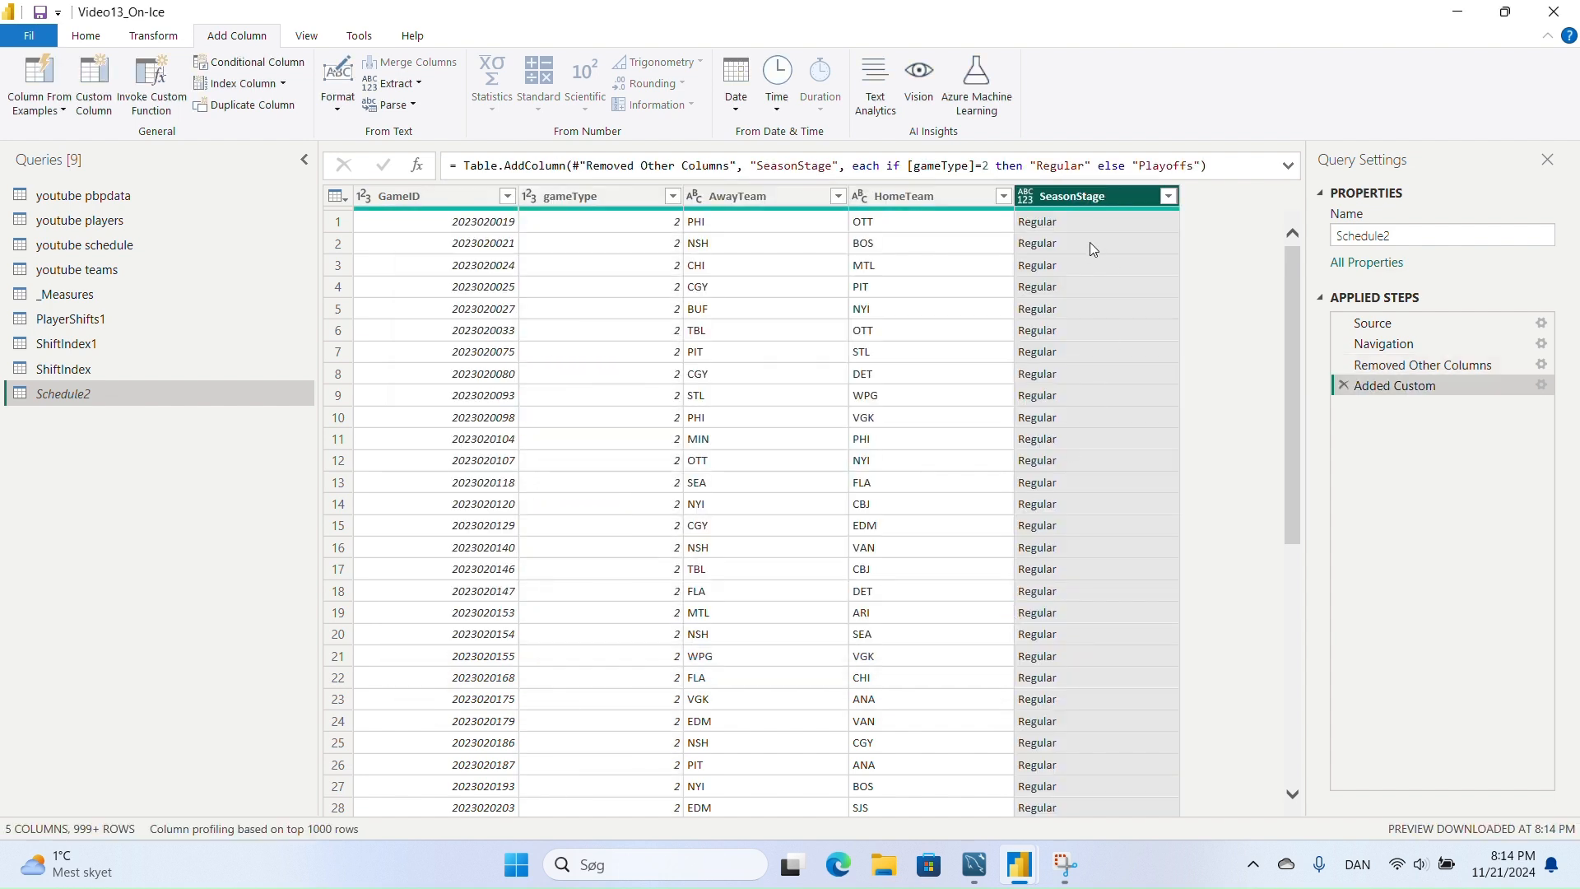
left_click(1029, 198)
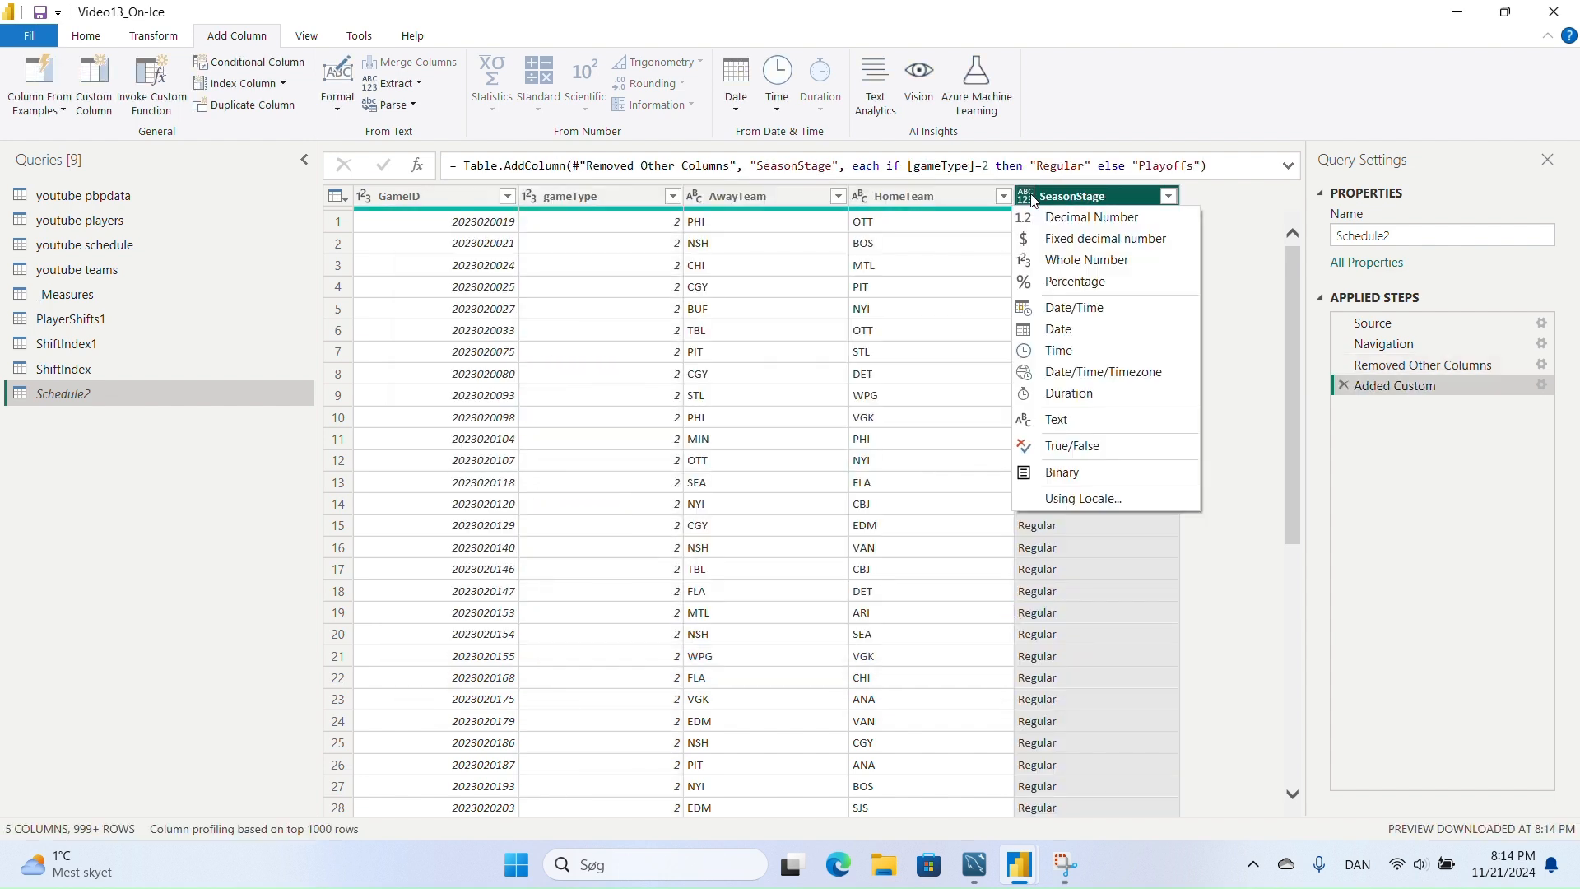
left_click(1100, 419)
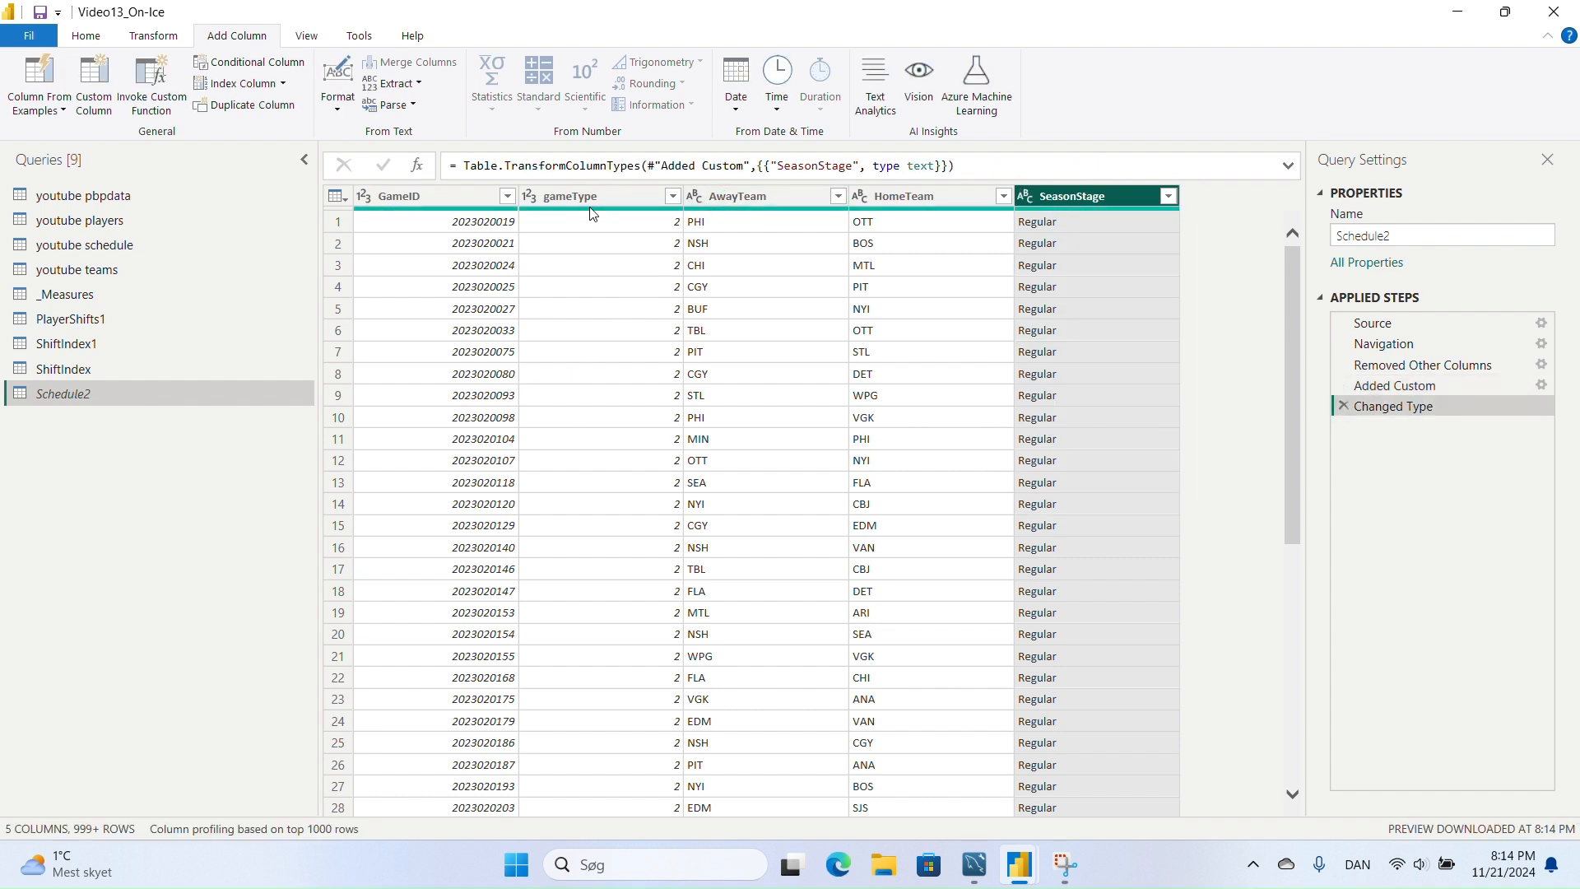
- Remove the gameType column from Schedule2, keeping GameID, AwayTeam, HomeTeam and SeasonStage
left_click(89, 37)
left_click(543, 95)
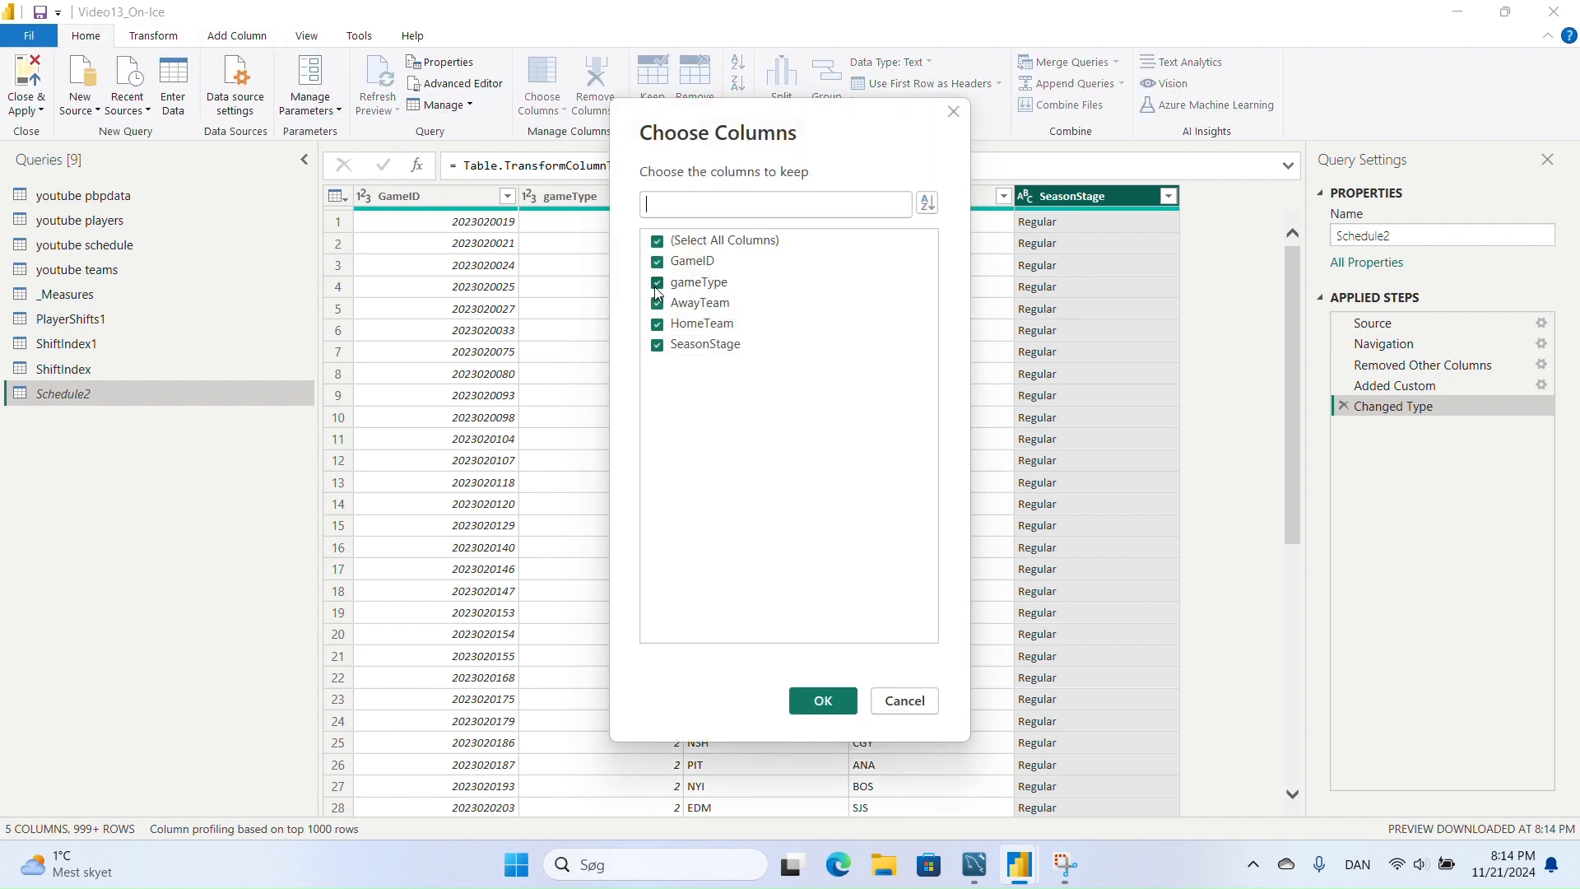
left_click(823, 700)
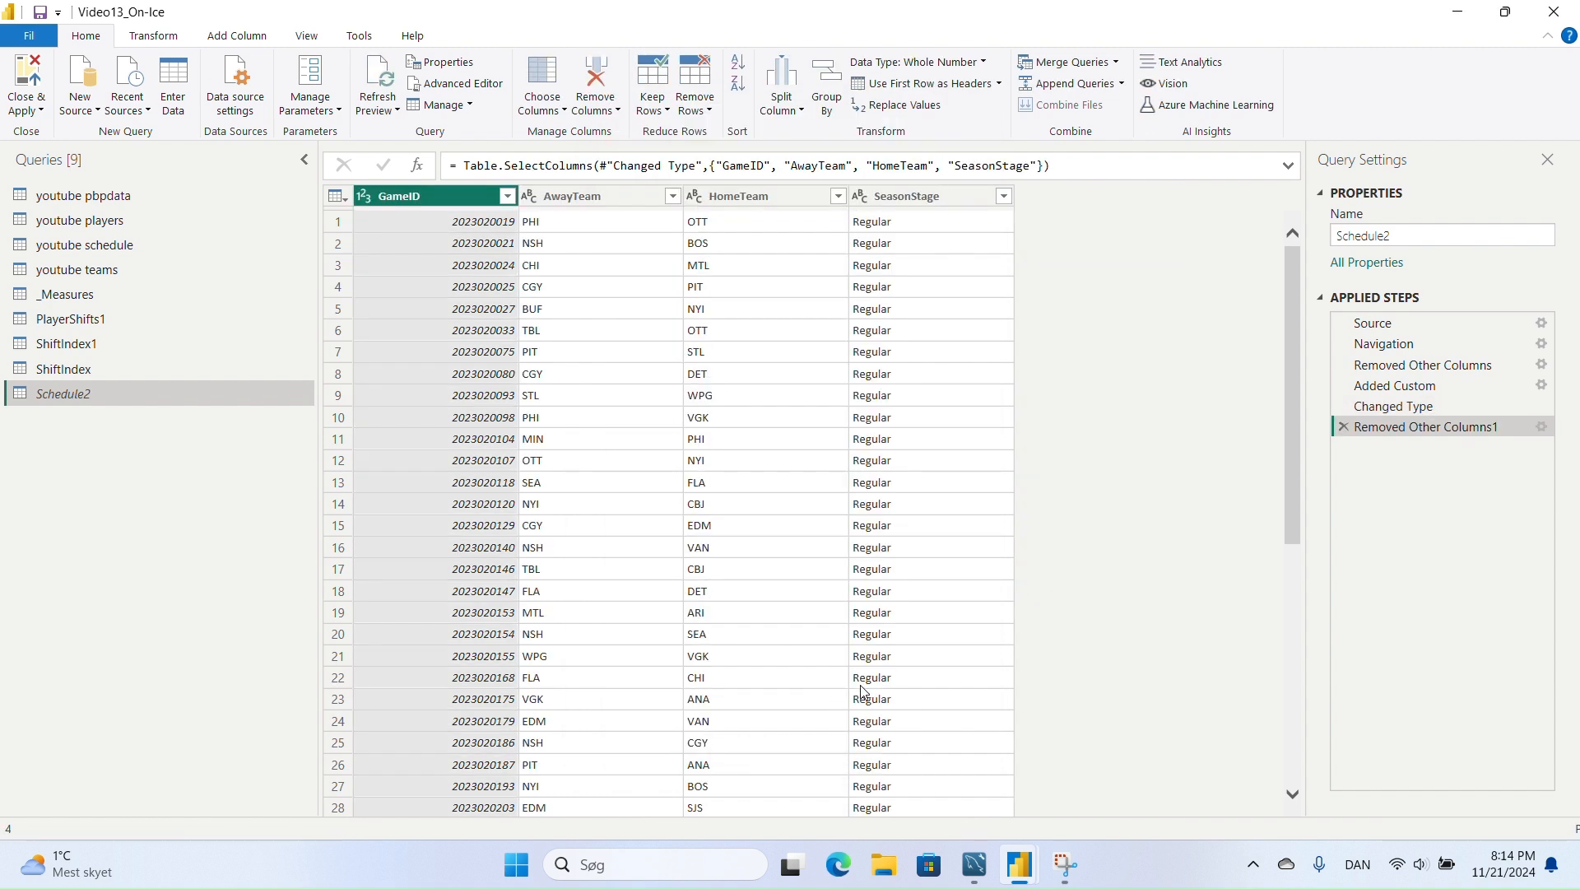
- Unpivot only the AwayTeam and HomeTeam columns of the Schedule2 query
left_click(600, 195)
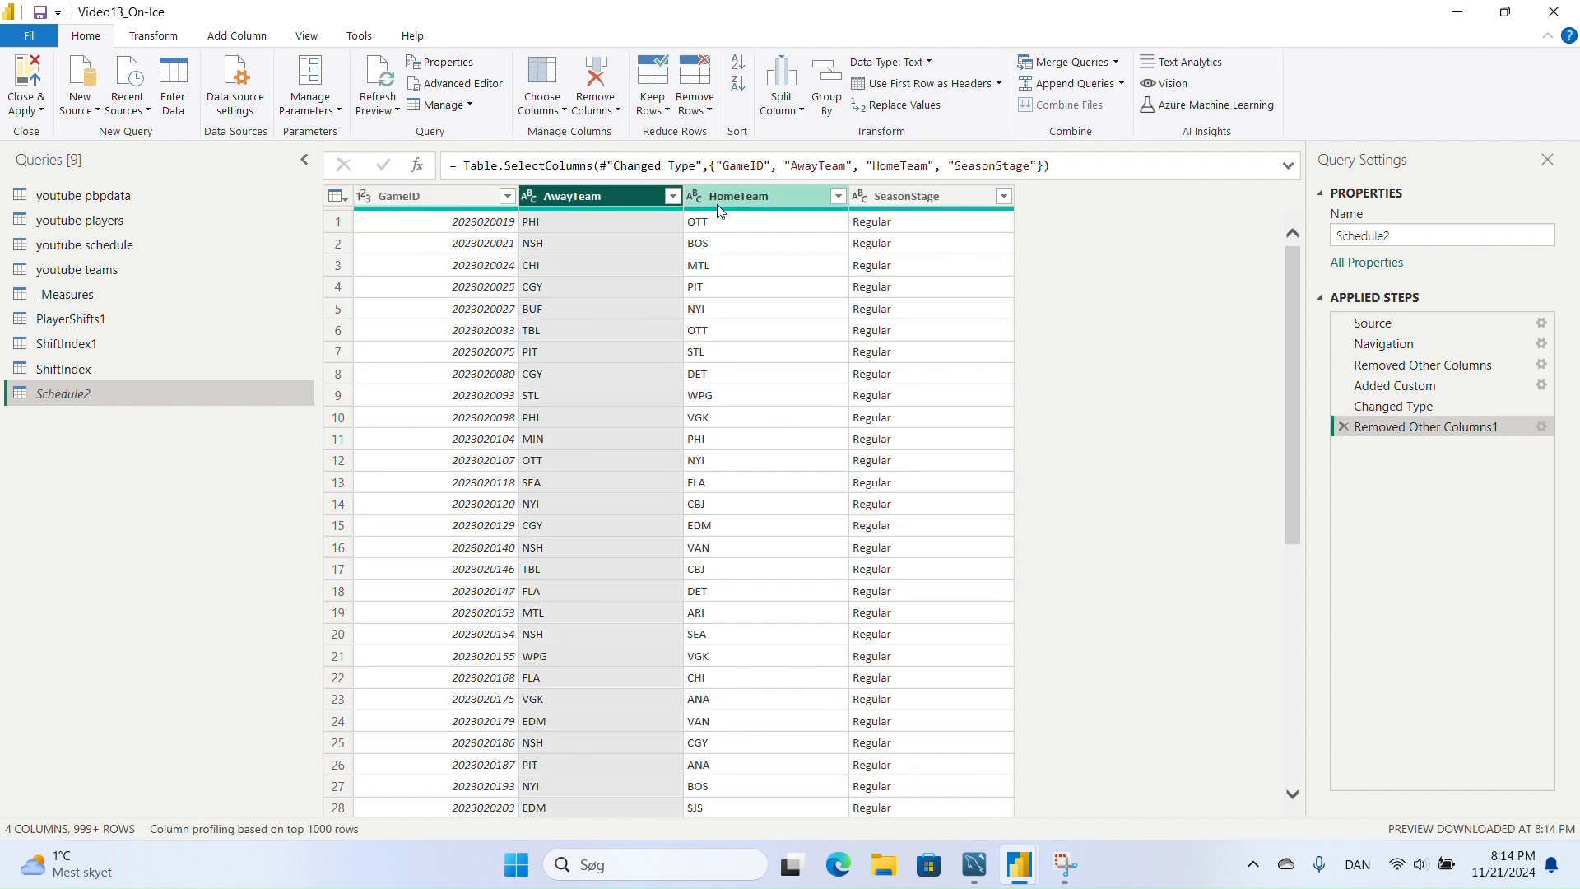
left_click(698, 203, "ctrl")
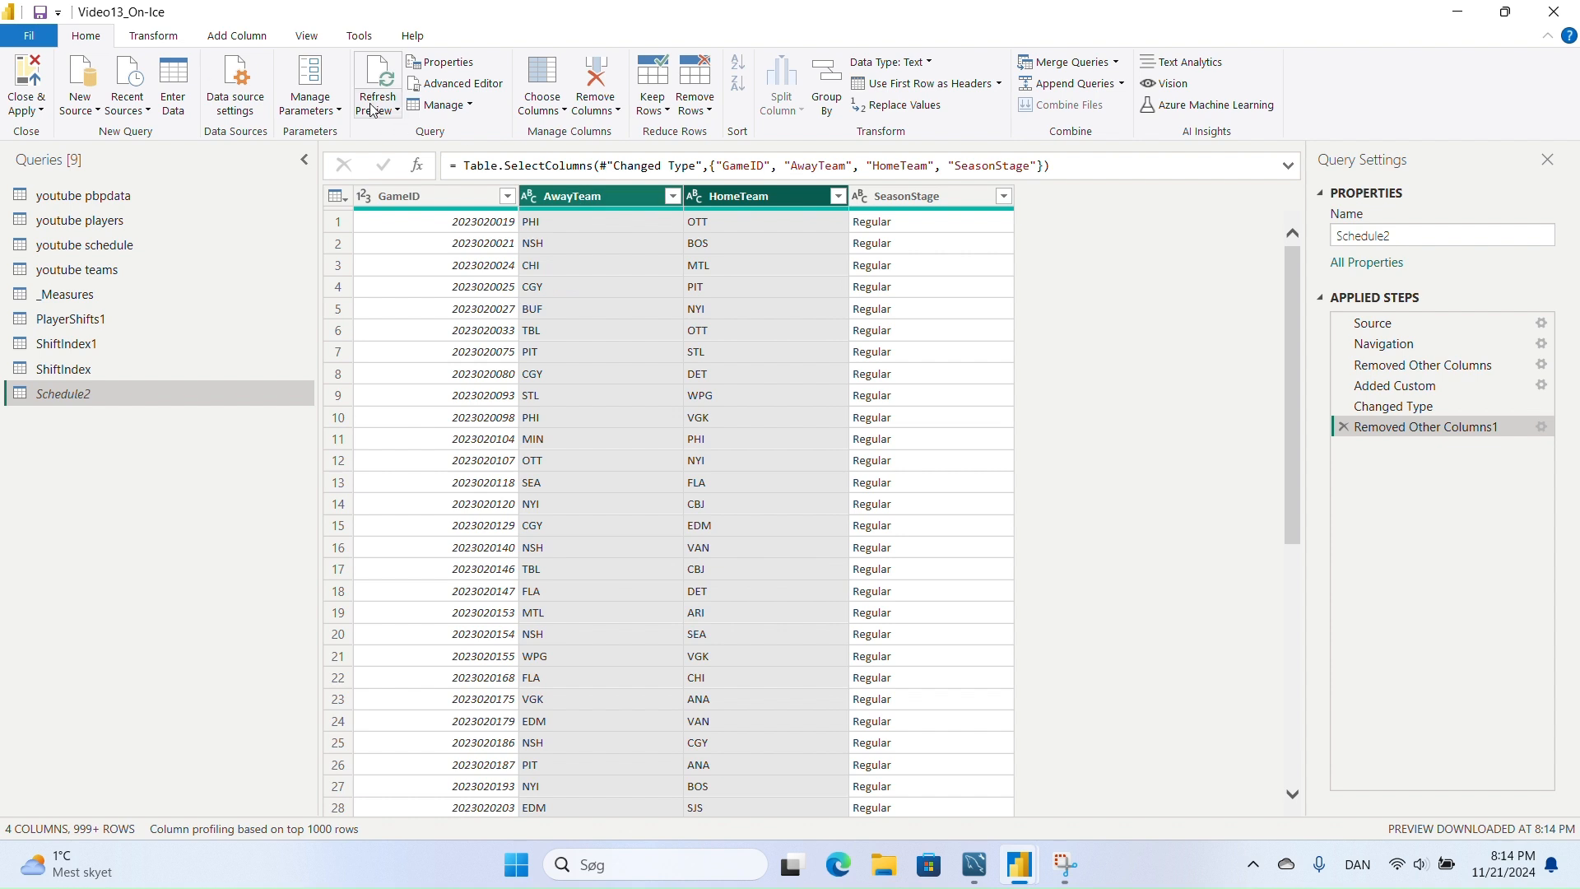
left_click(150, 36)
left_click(541, 62)
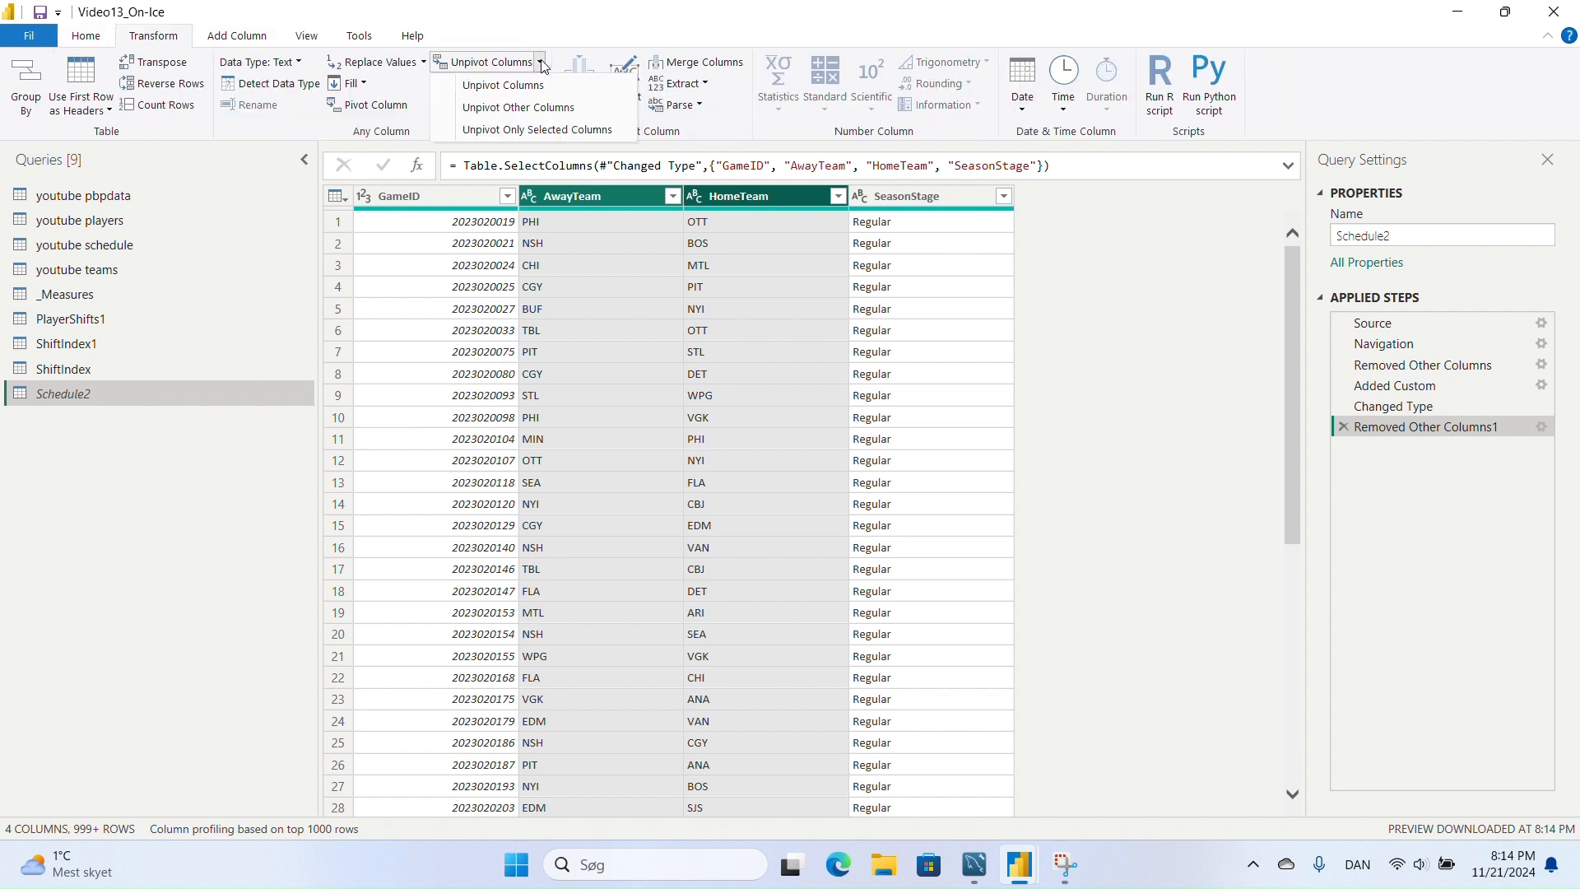
left_click(538, 130)
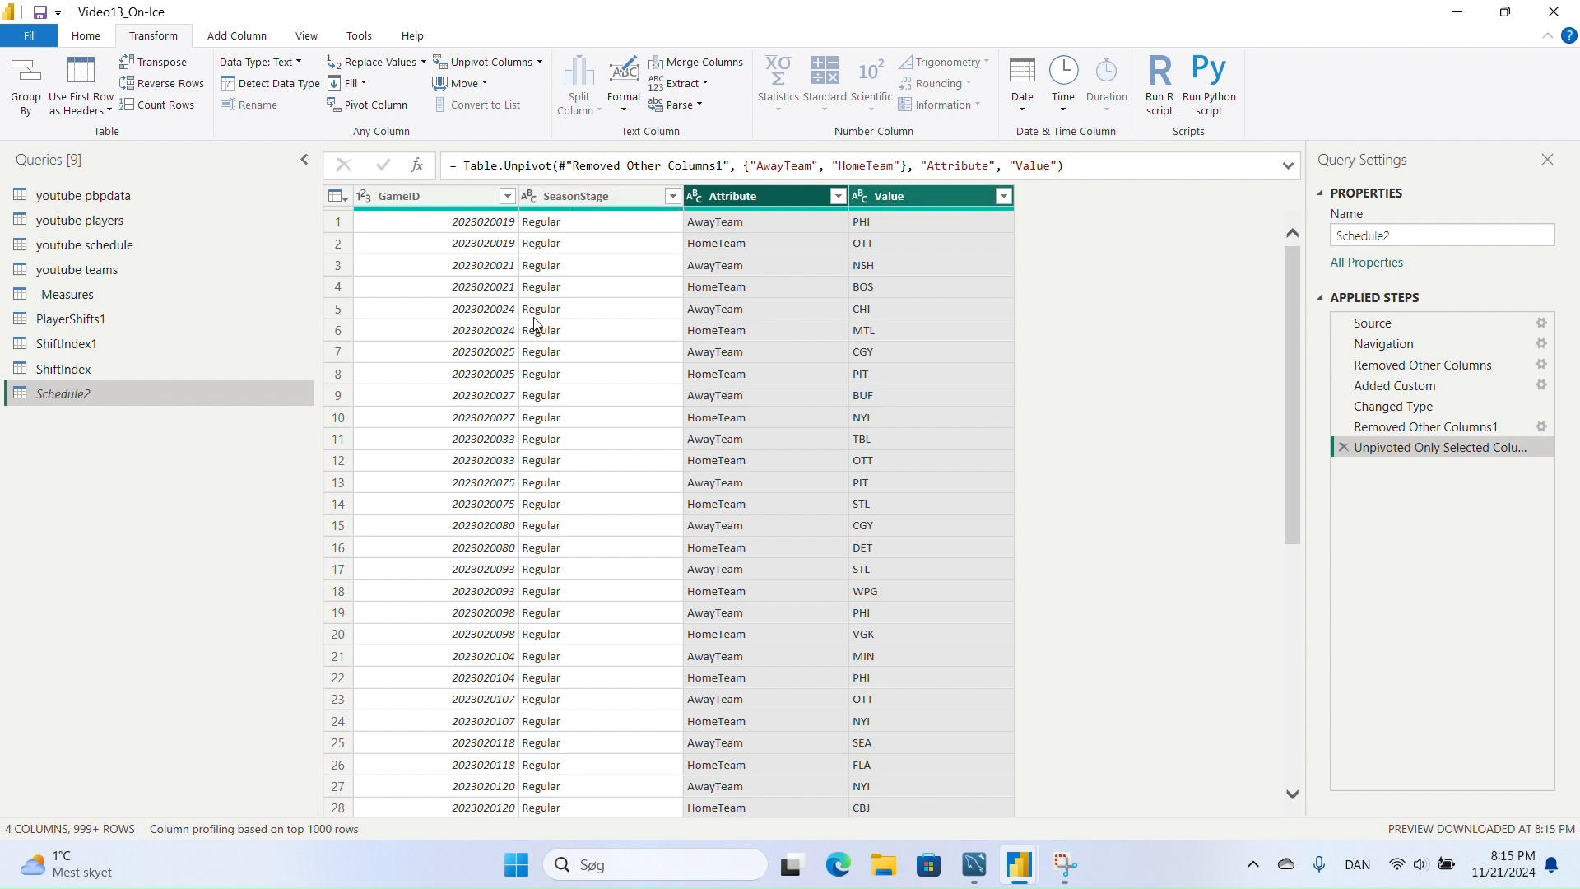
- Rename the unpivoted Attribute column to Venue and the Value column to Team
left_click(771, 204)
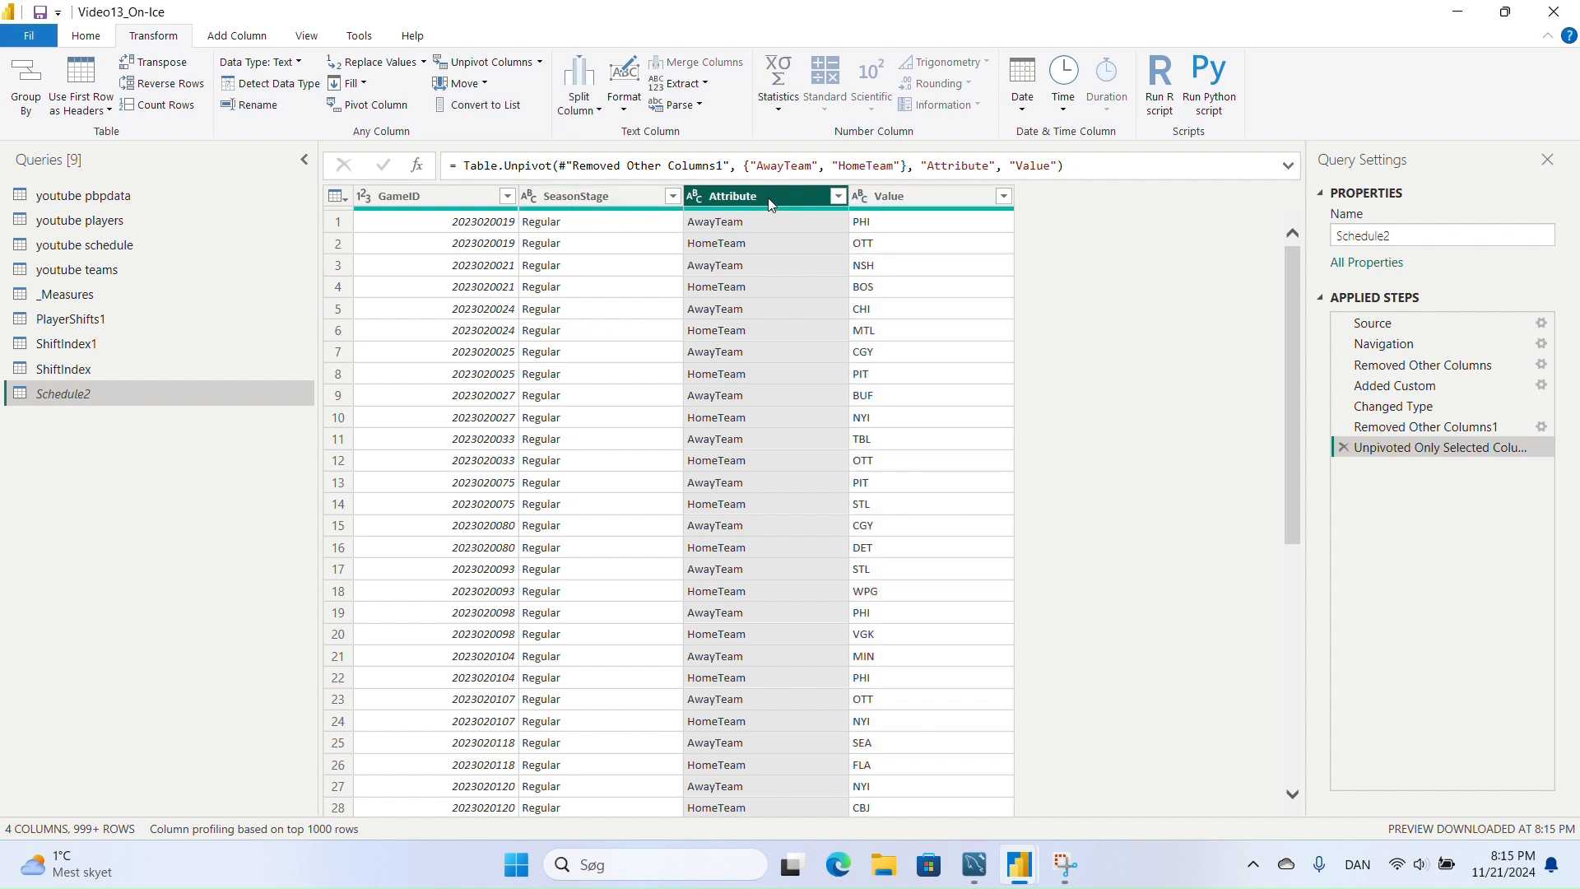
double_click(770, 198)
type("V")
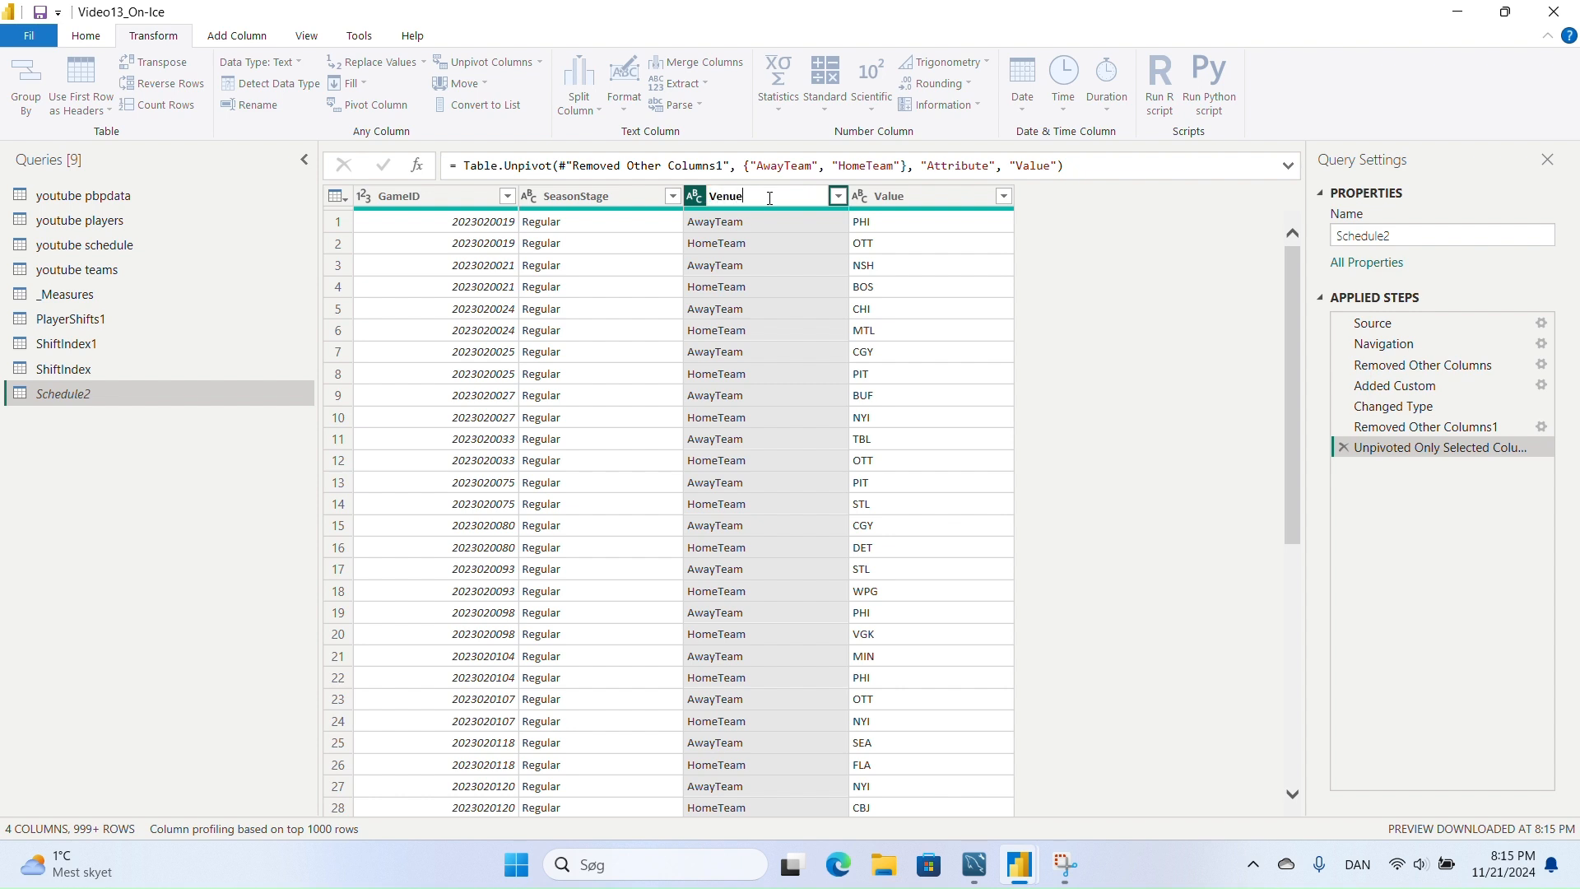
type("enue")
key("Return")
double_click(945, 192)
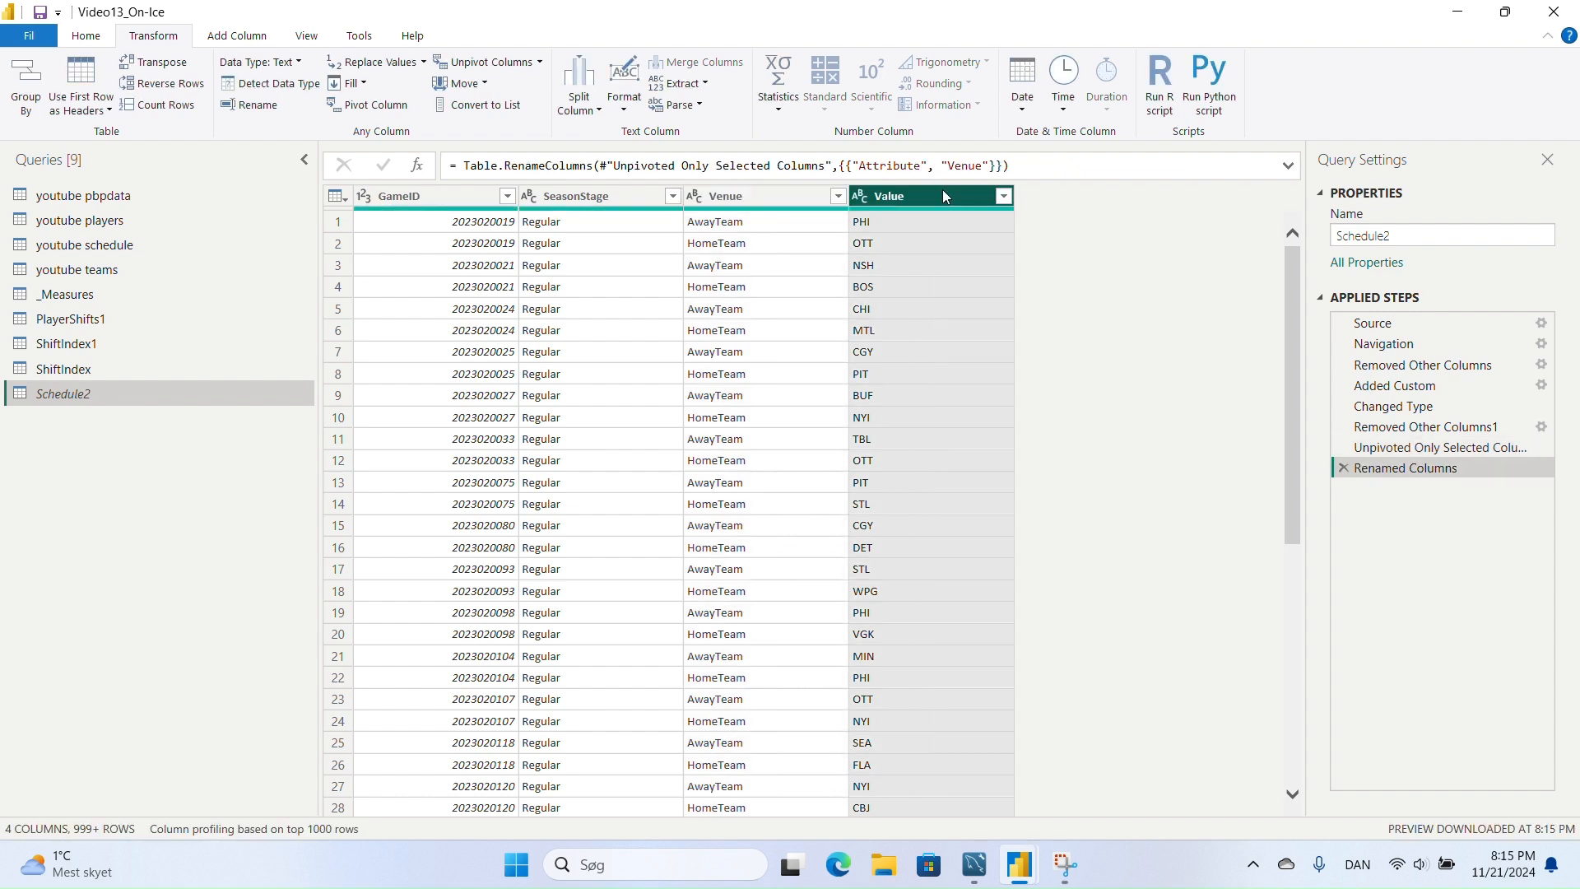
type("Team")
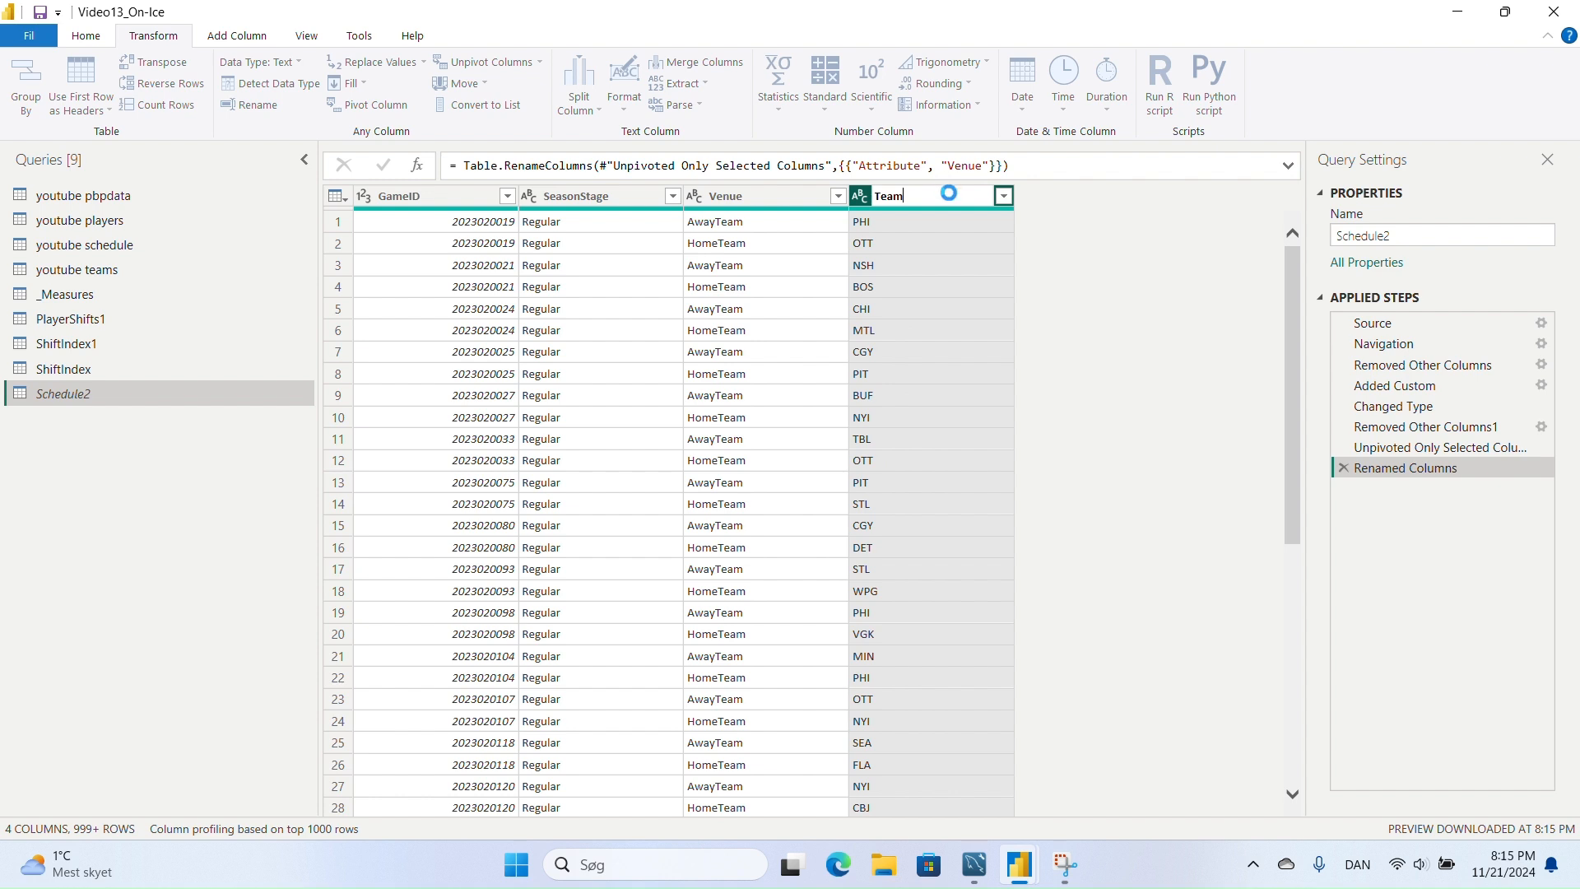
key("Return")
- Reduce the Venue column of Schedule2 to its first 4 characters
left_click(771, 206)
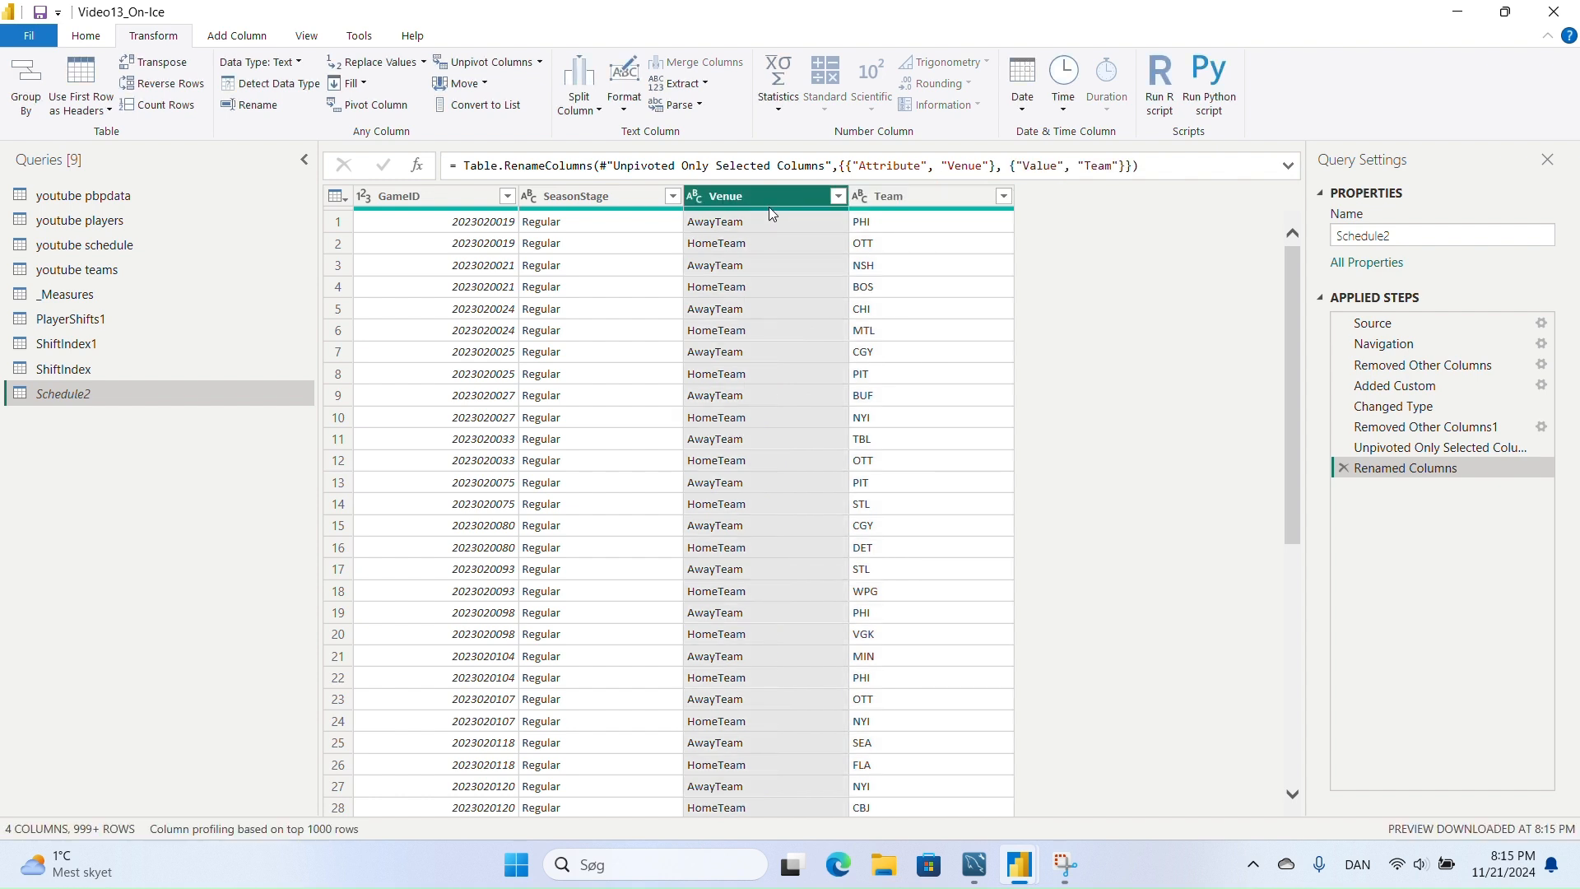
left_click(92, 36)
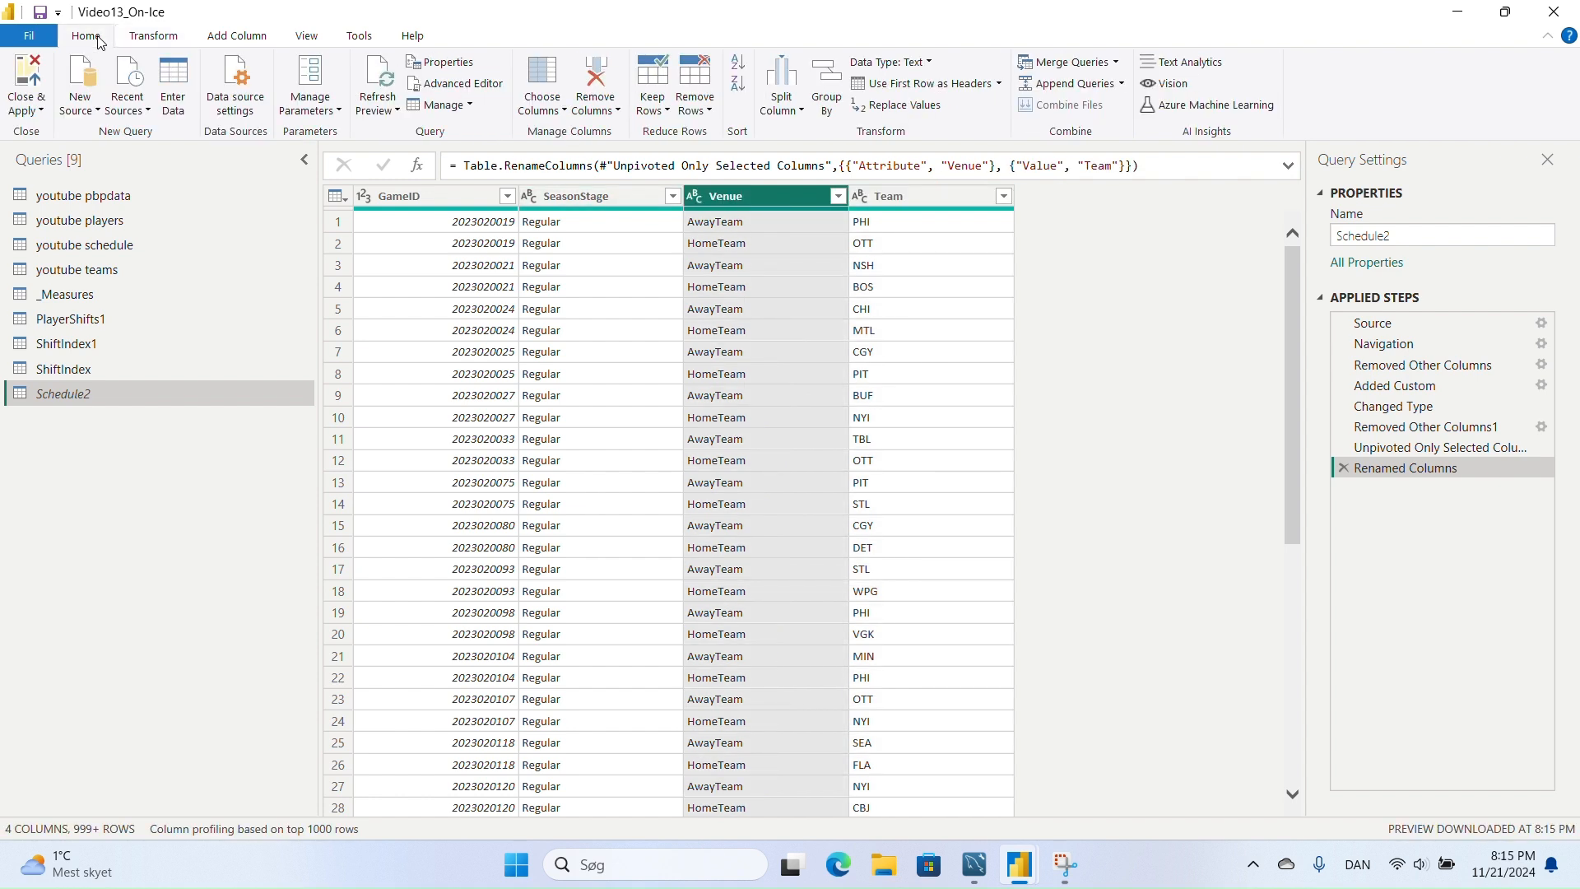
left_click(155, 38)
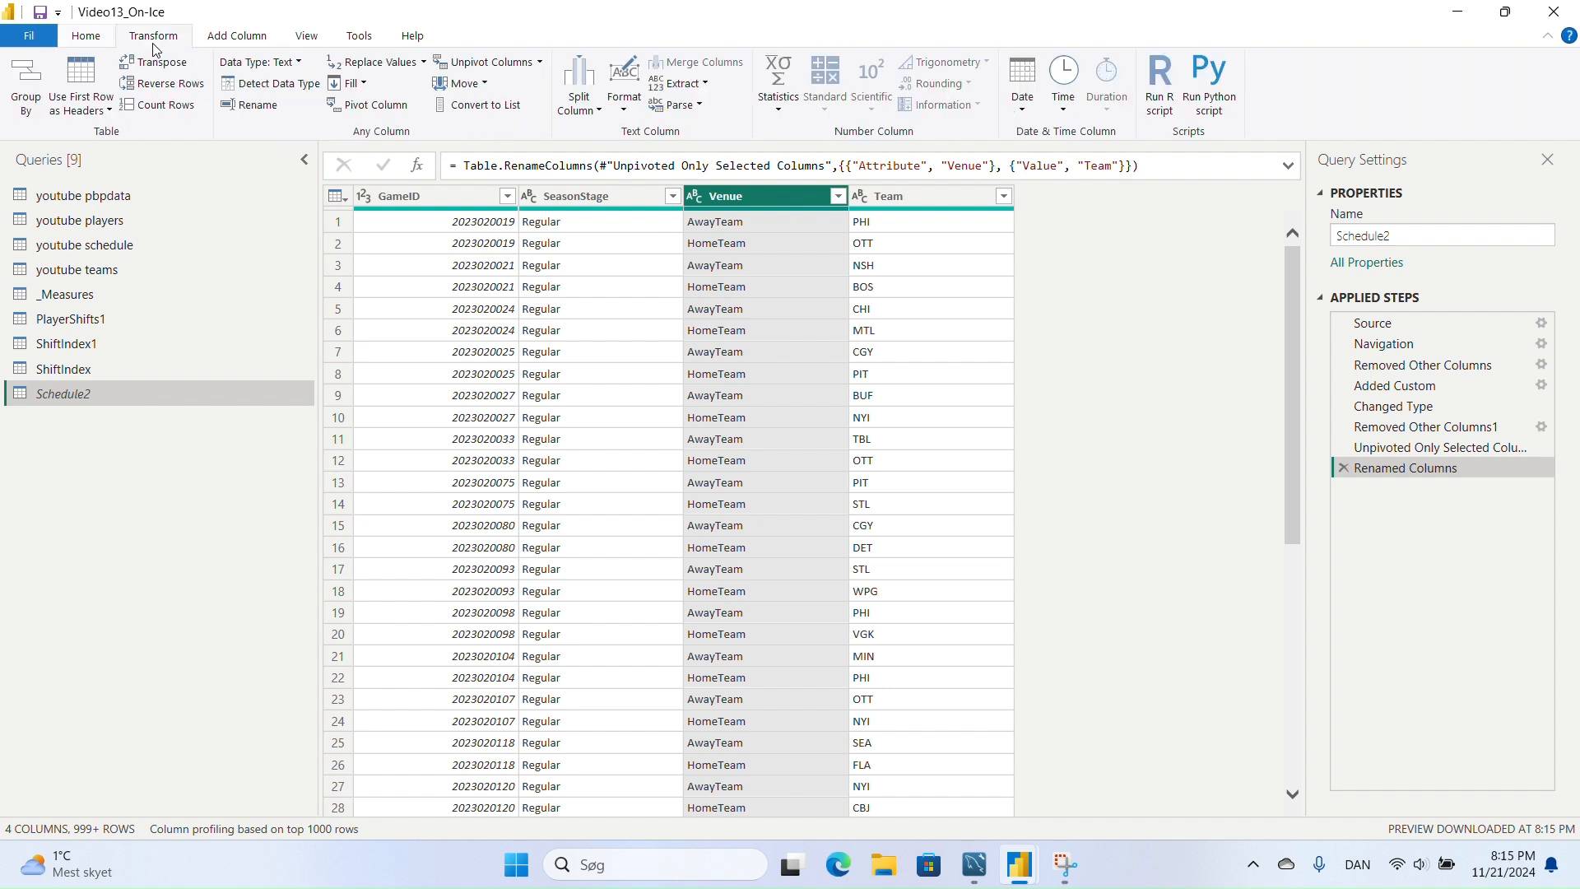
left_click(704, 85)
left_click(715, 128)
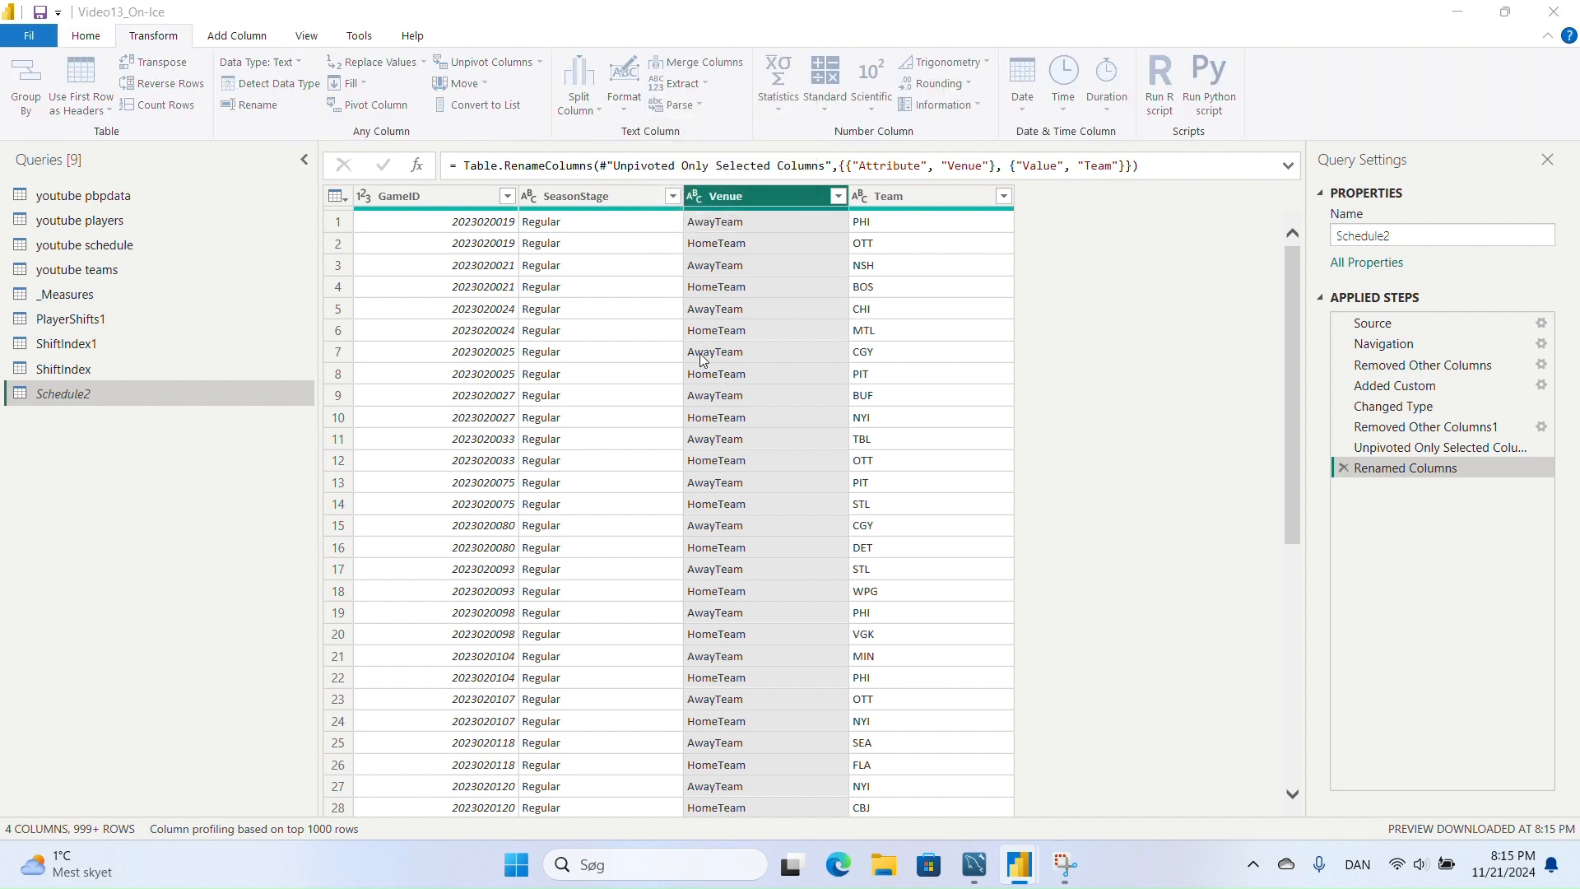
type("4")
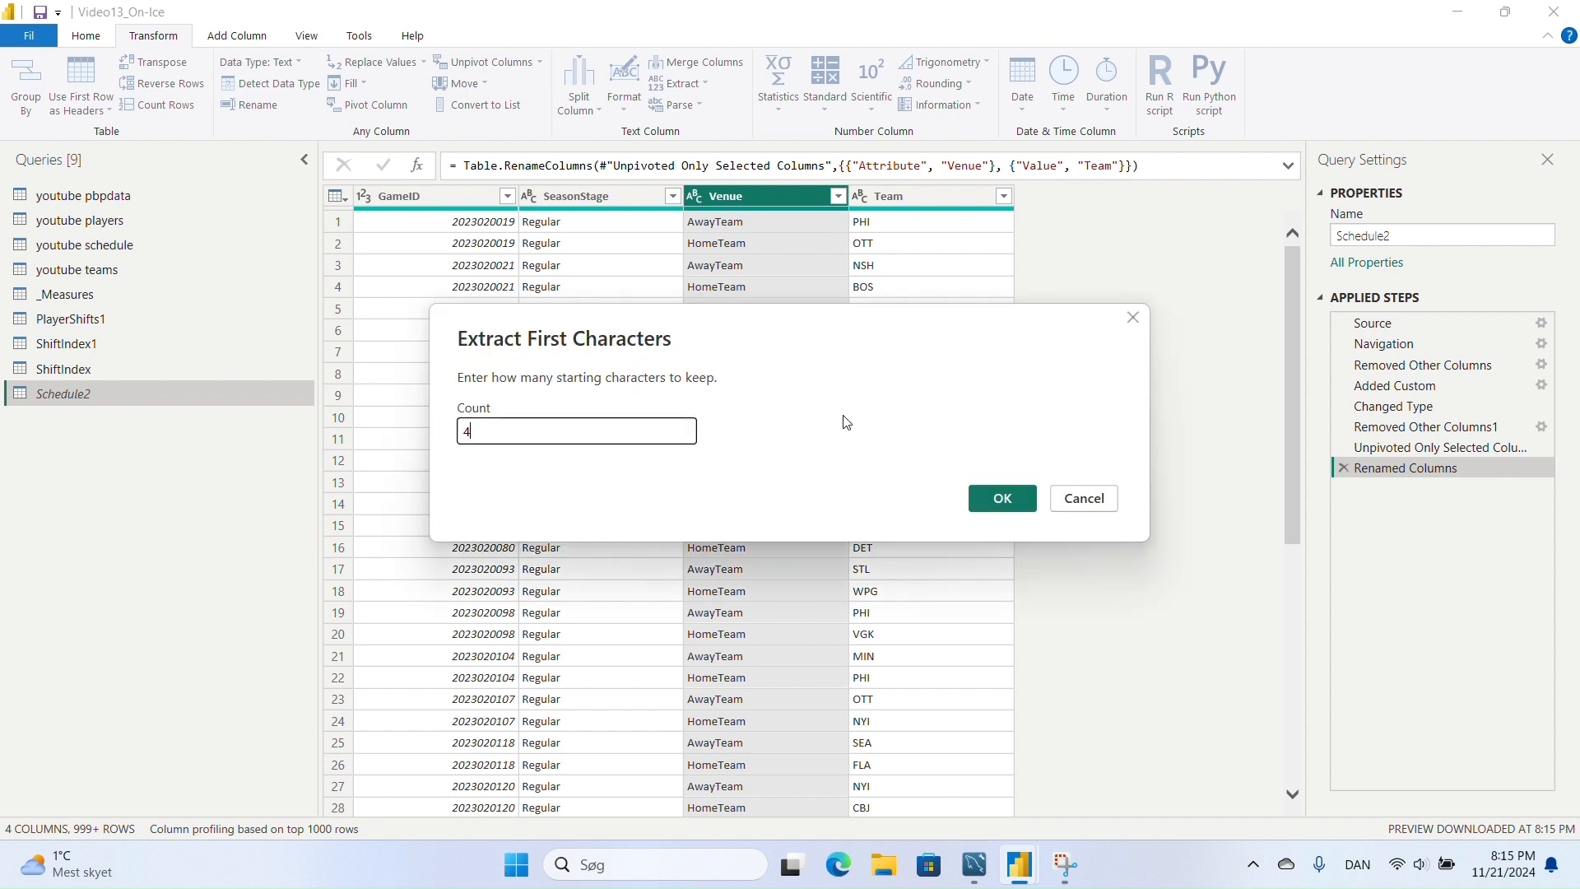
left_click(1003, 493)
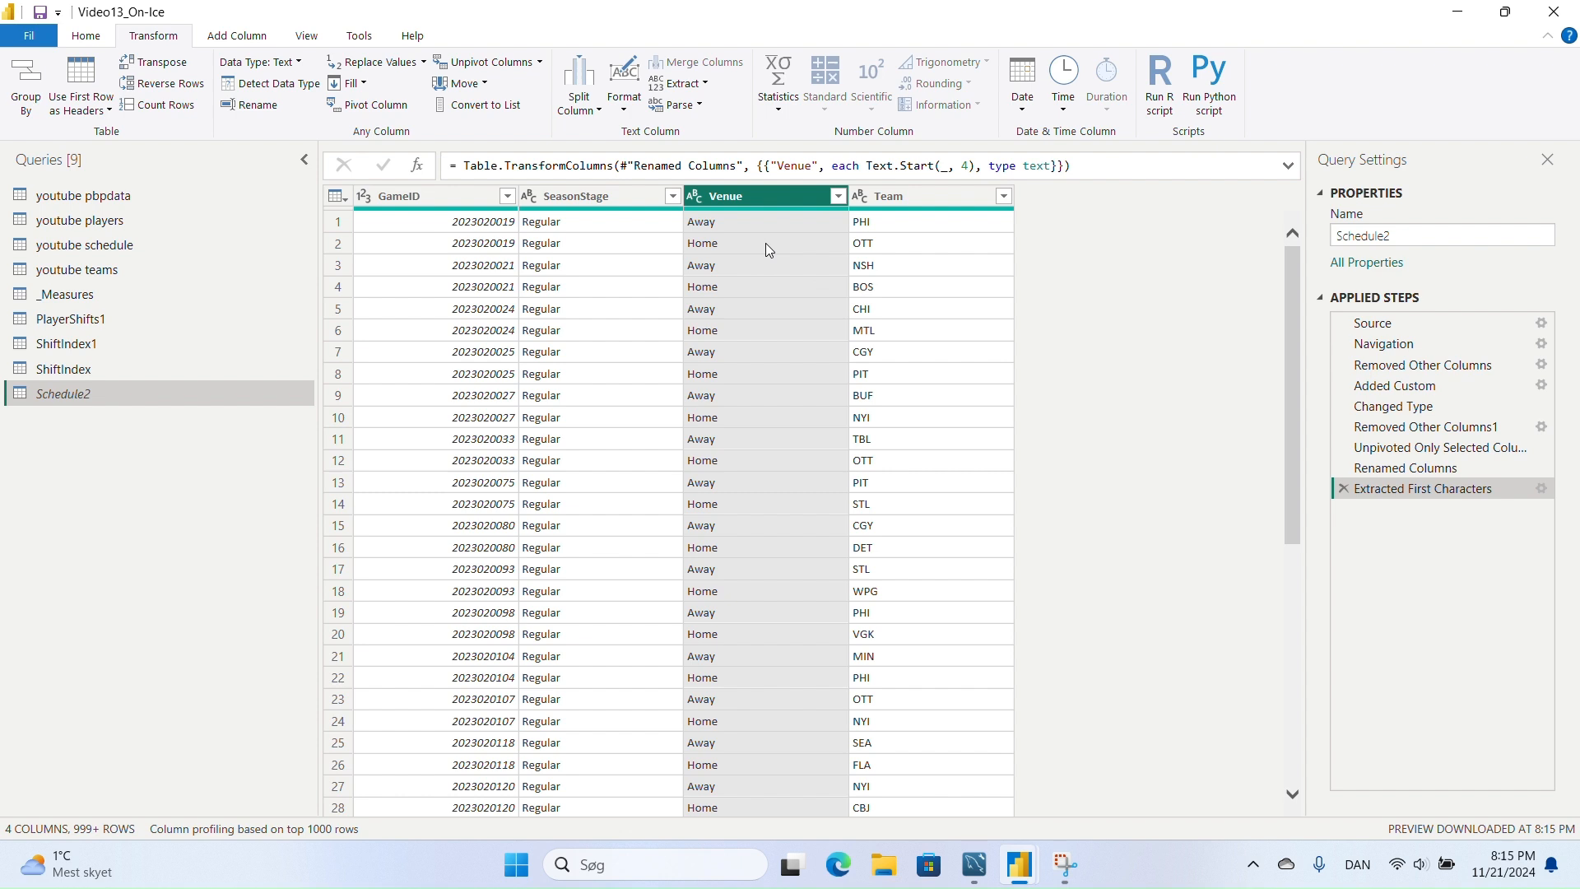
- Merge Schedule2 into the ShiftIndex query with a left outer join, matching on GameID and Venue
left_click(79, 373)
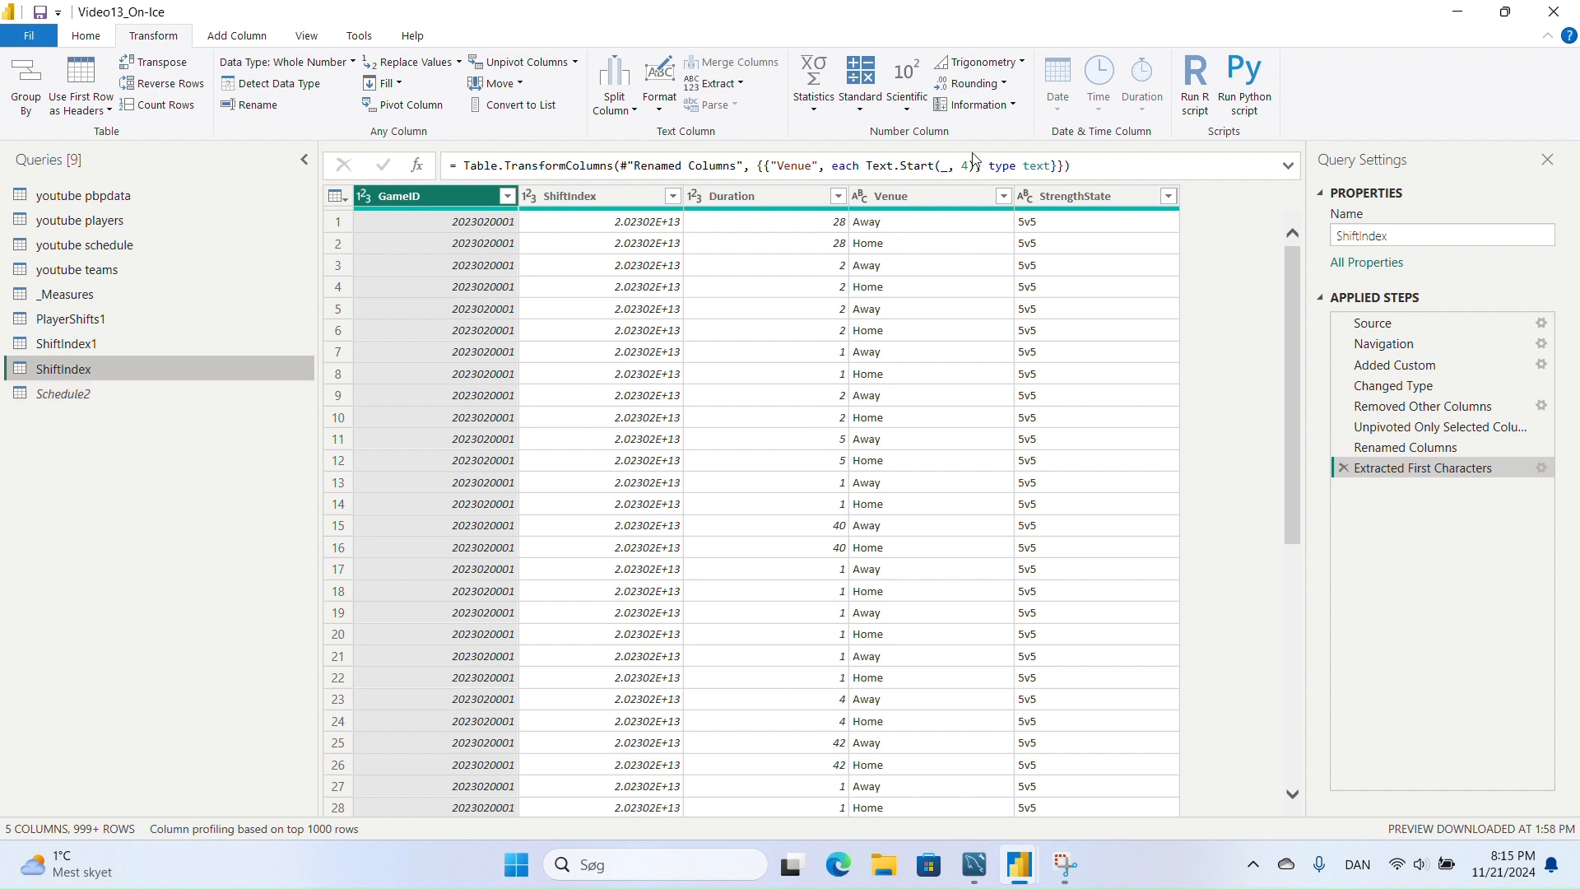
left_click(92, 37)
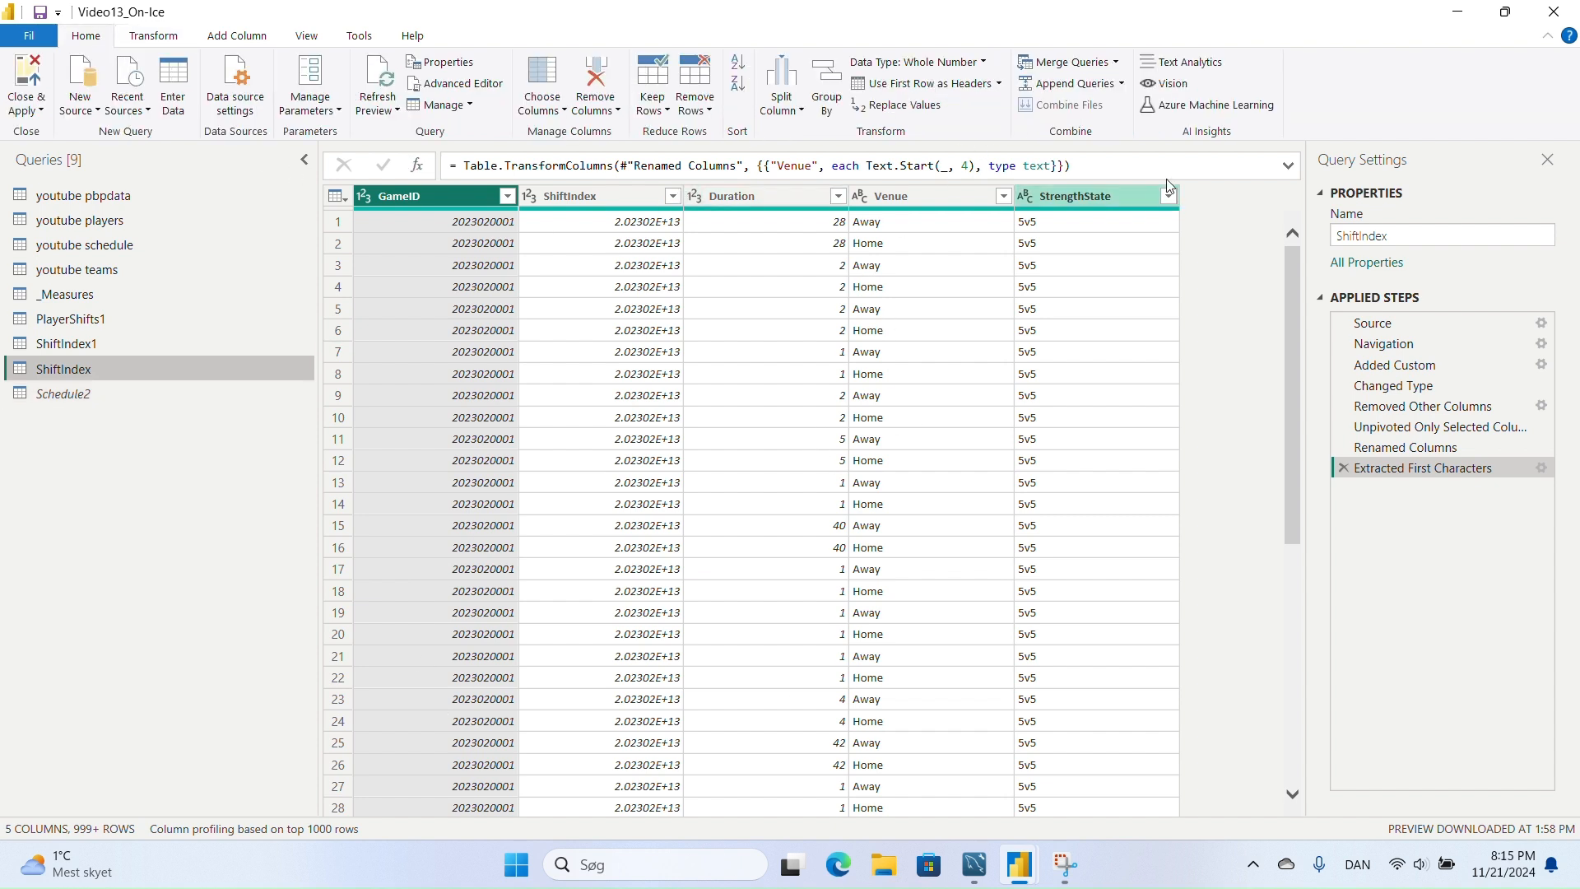
left_click(1064, 64)
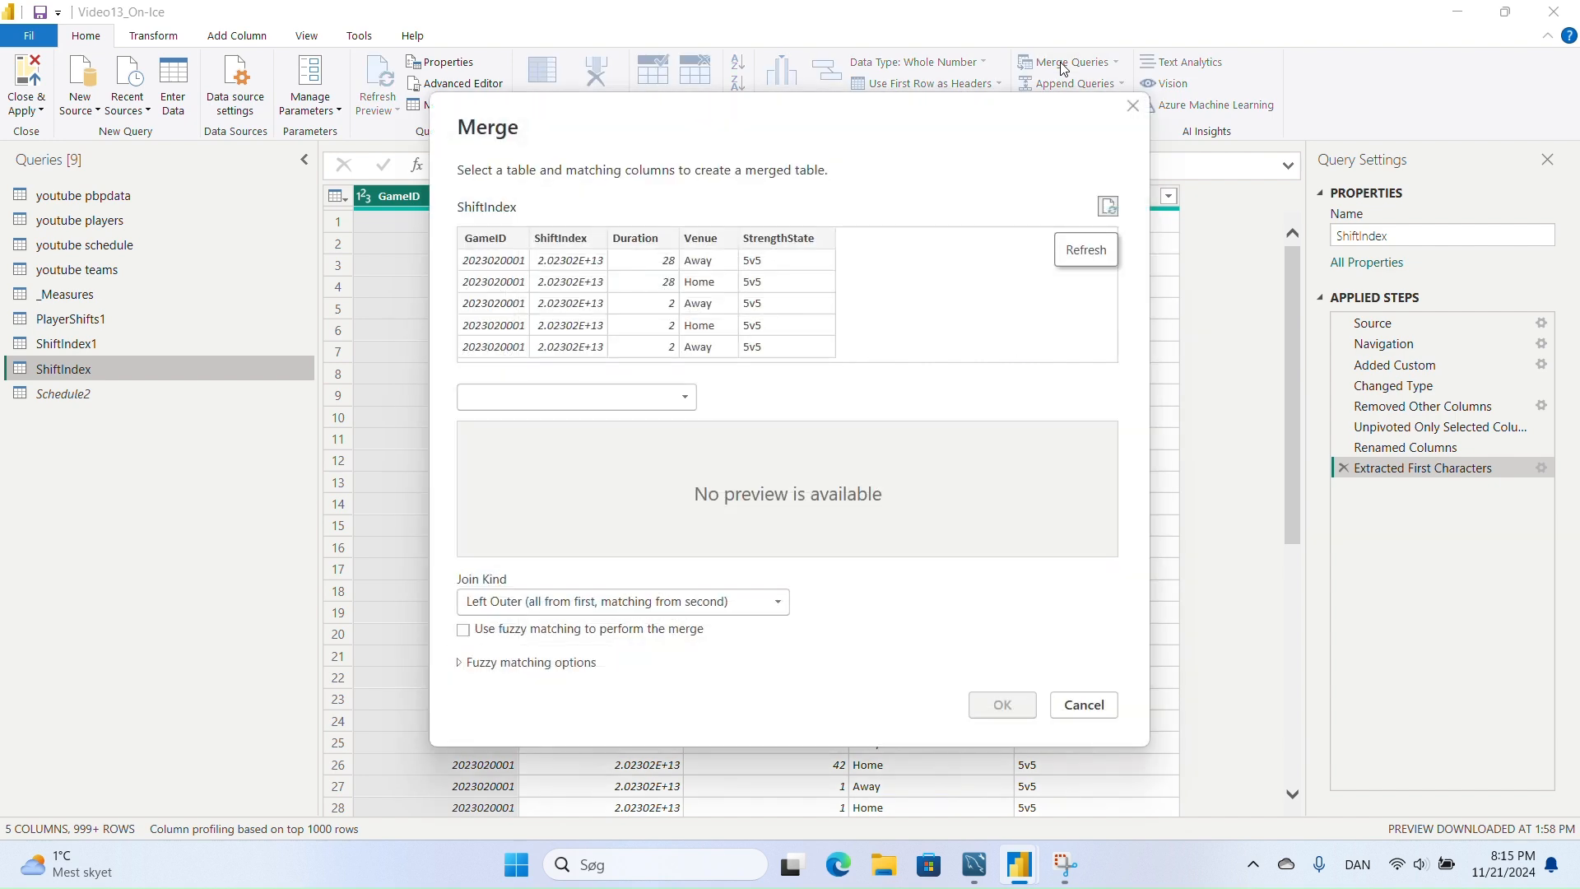
left_click(494, 243)
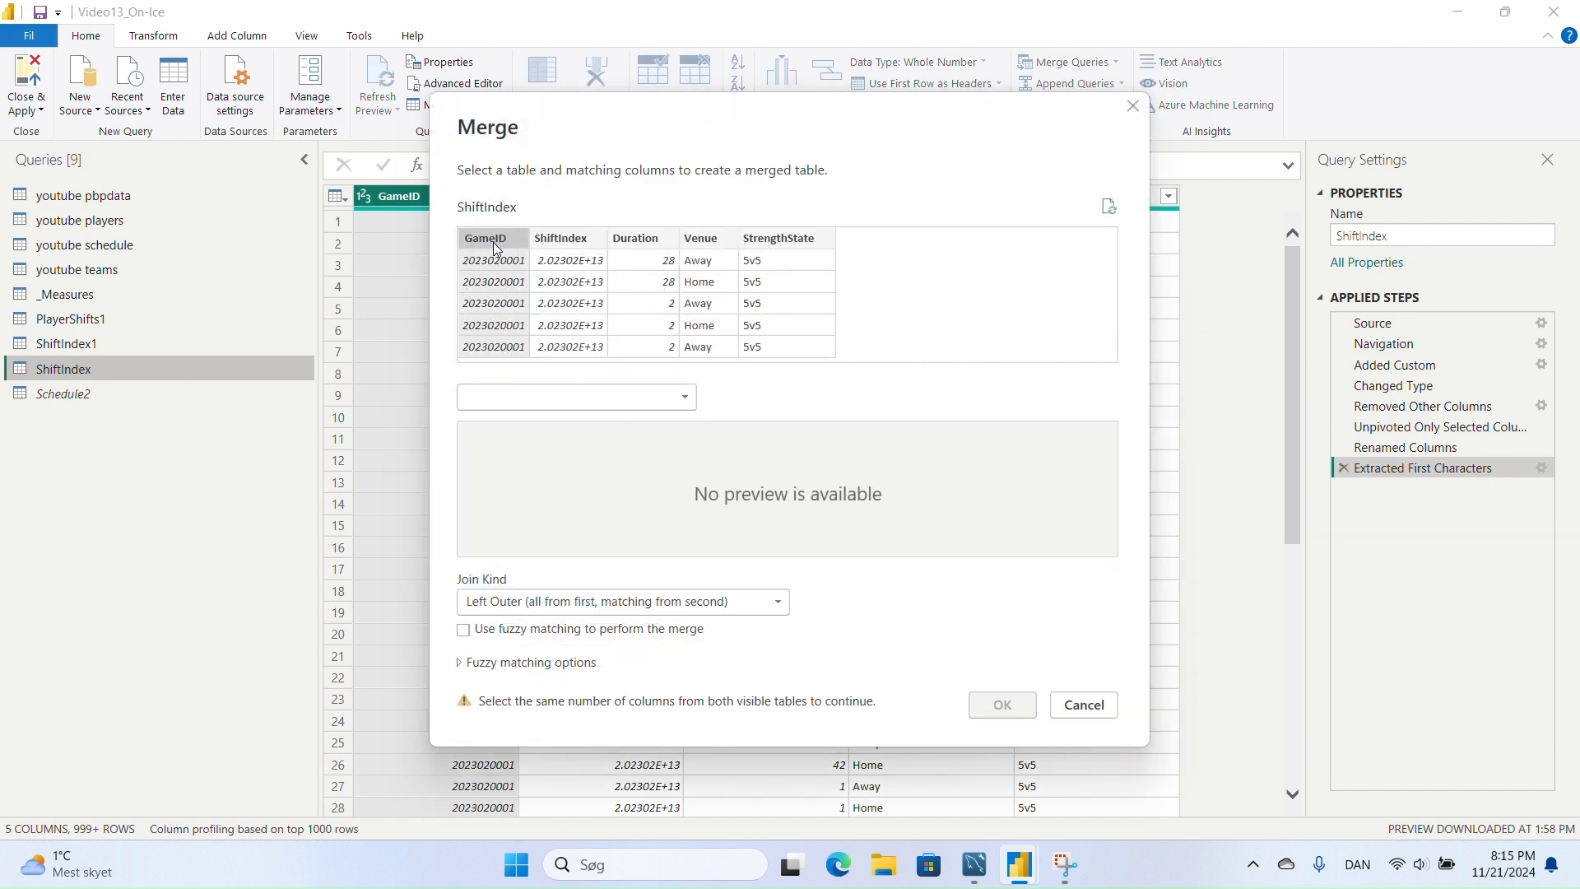
left_click(708, 244, "ctrl")
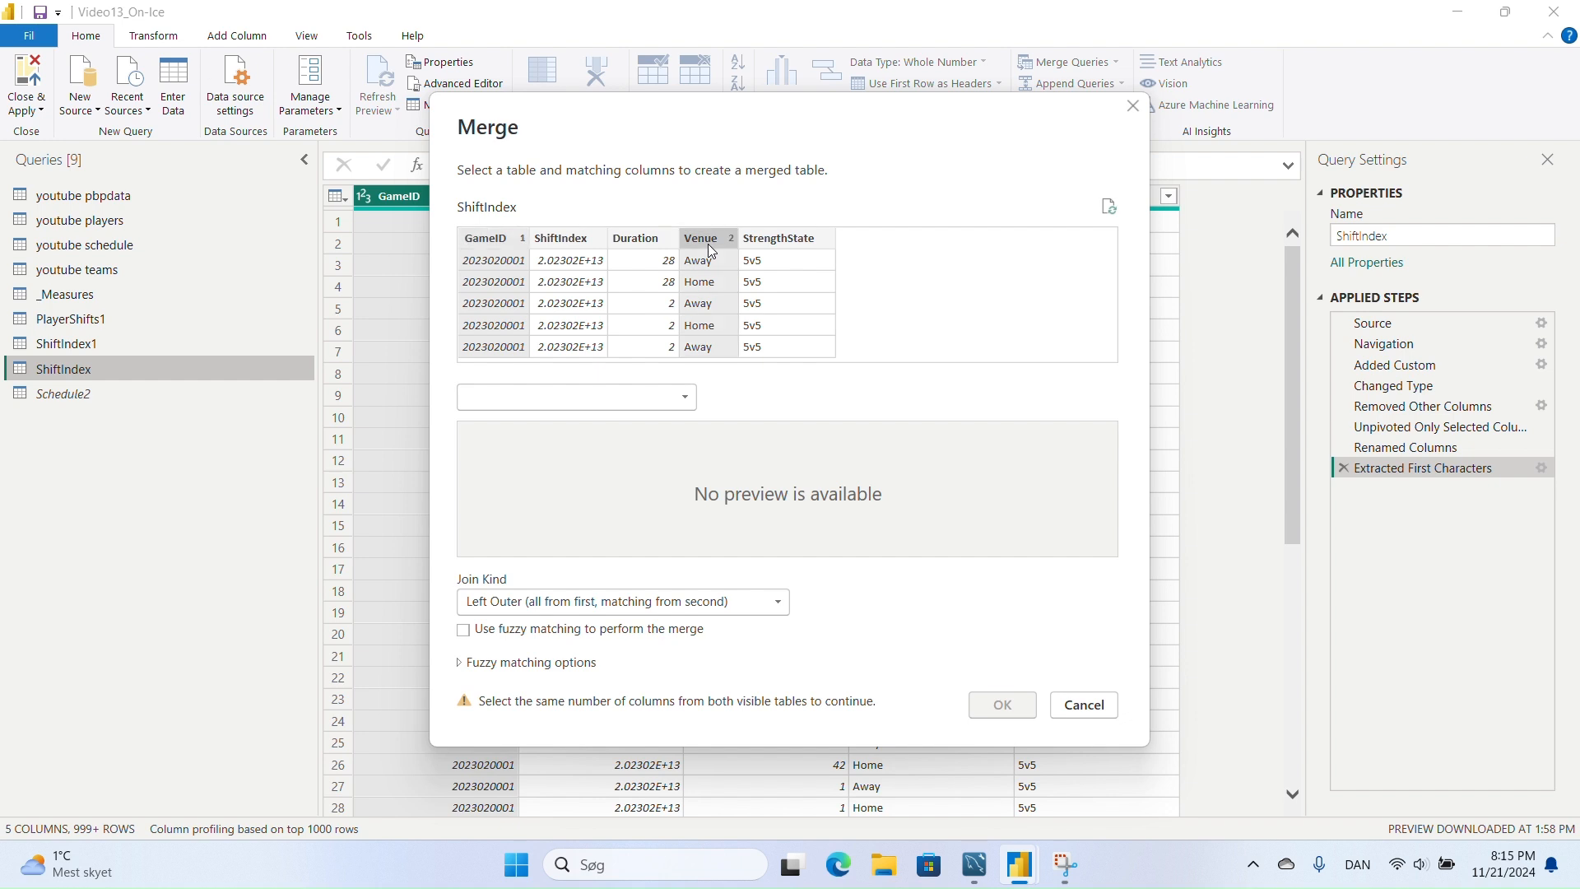
left_click(684, 397)
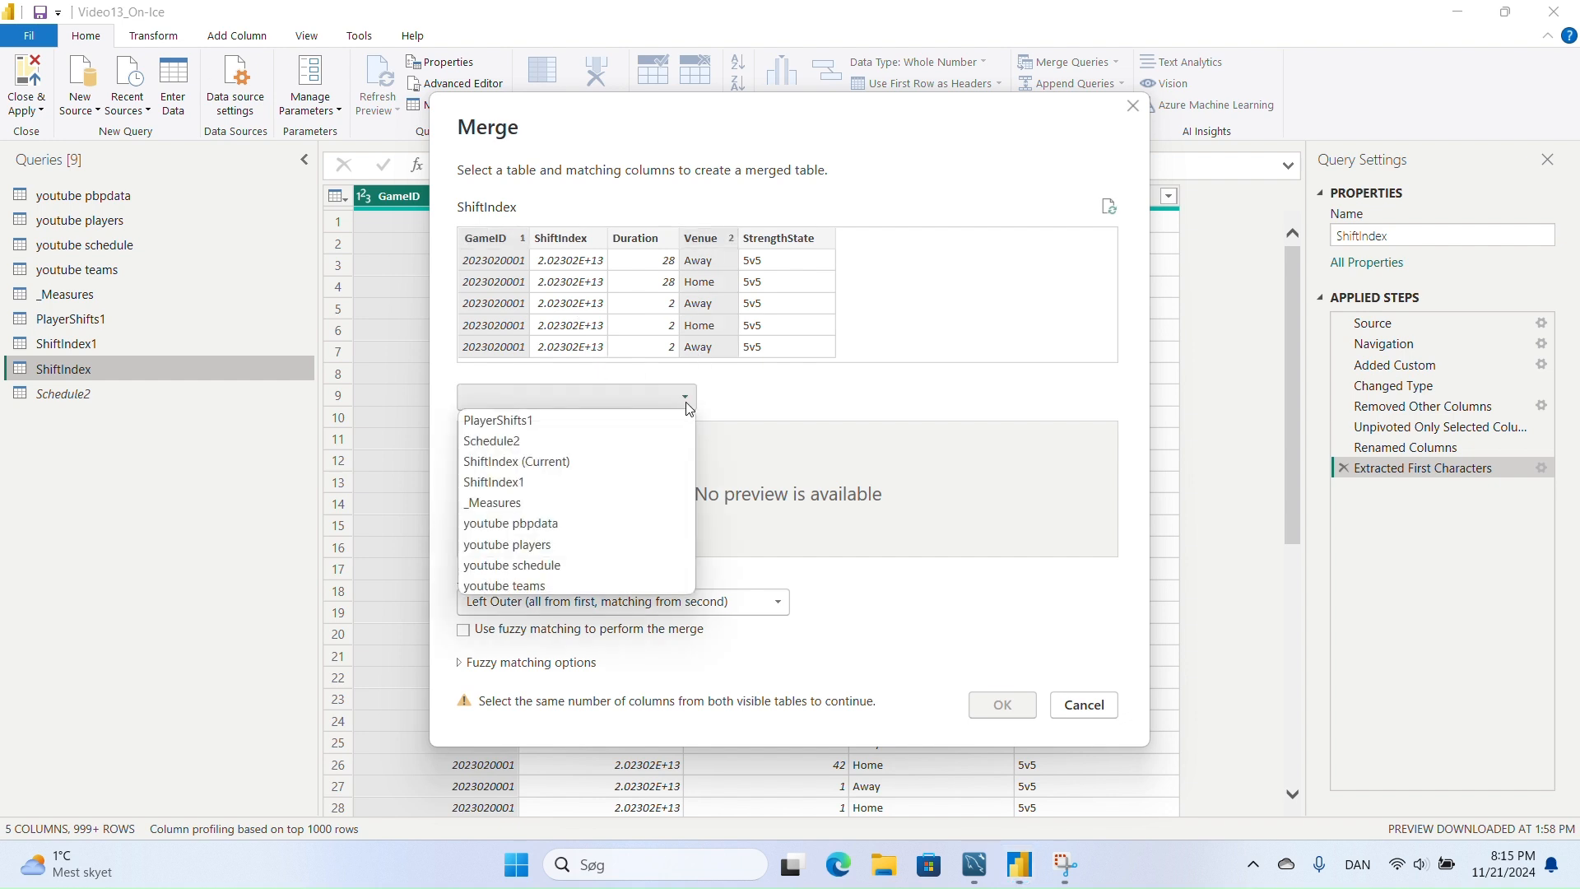
left_click(494, 440)
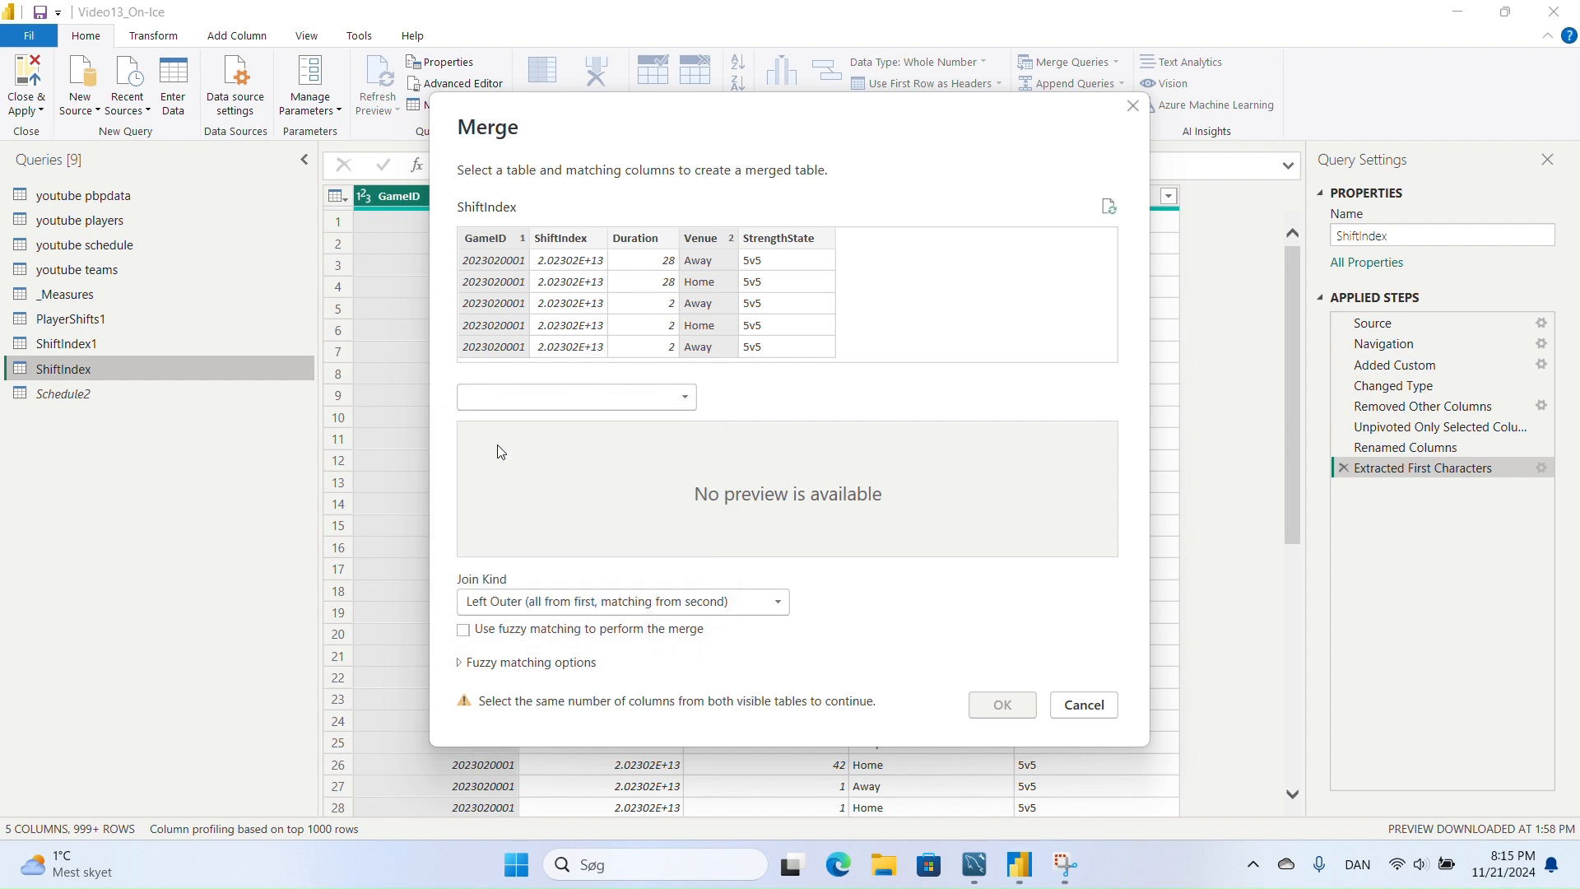
left_click(491, 434)
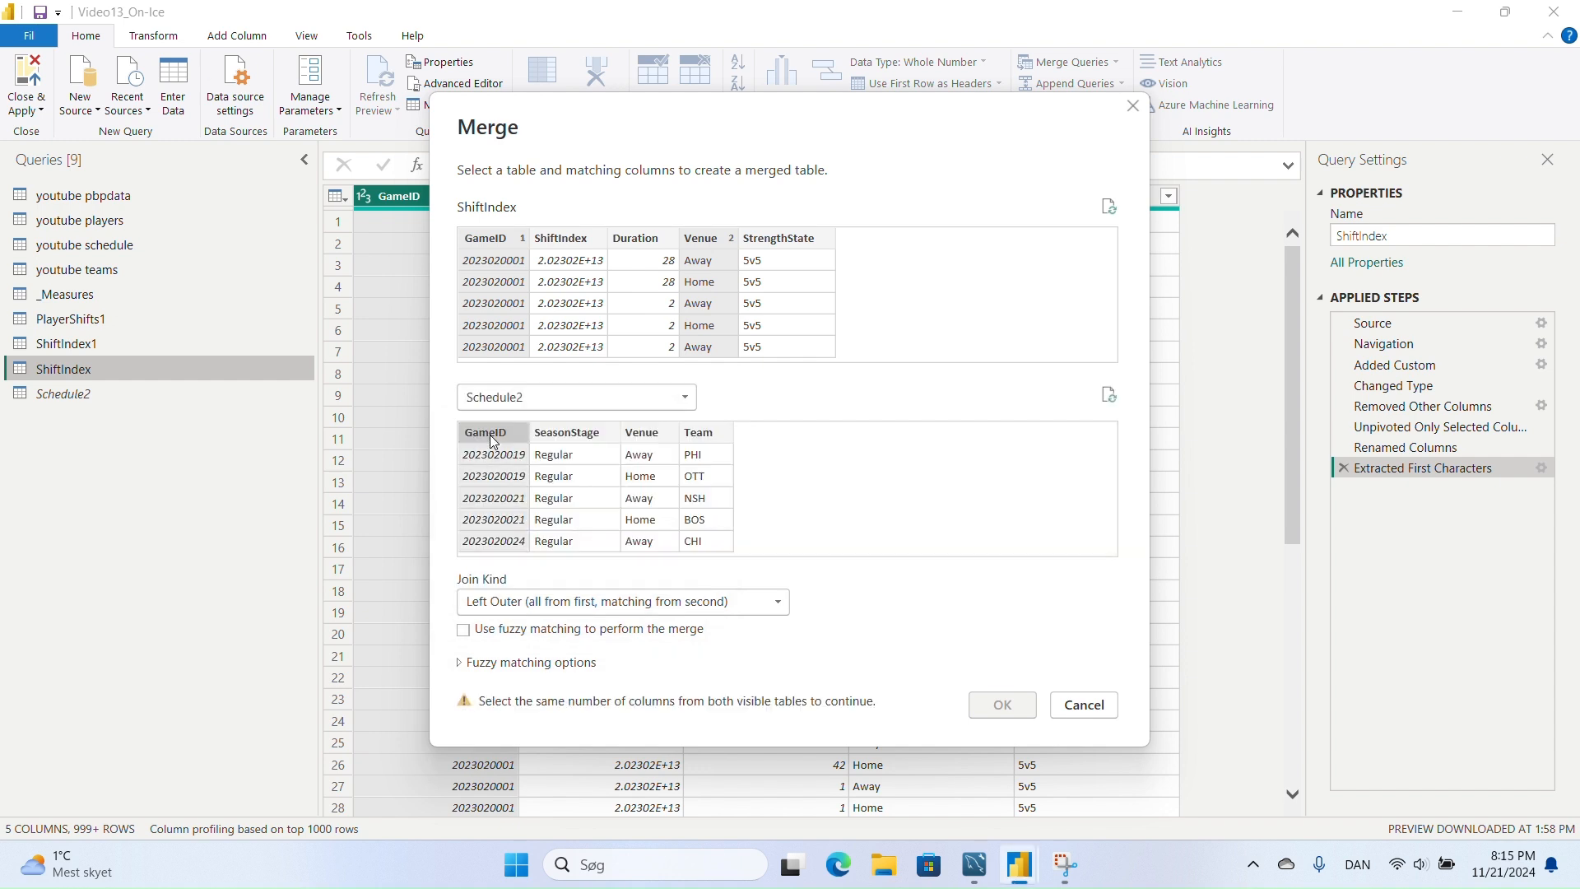
left_click(639, 433, "ctrl")
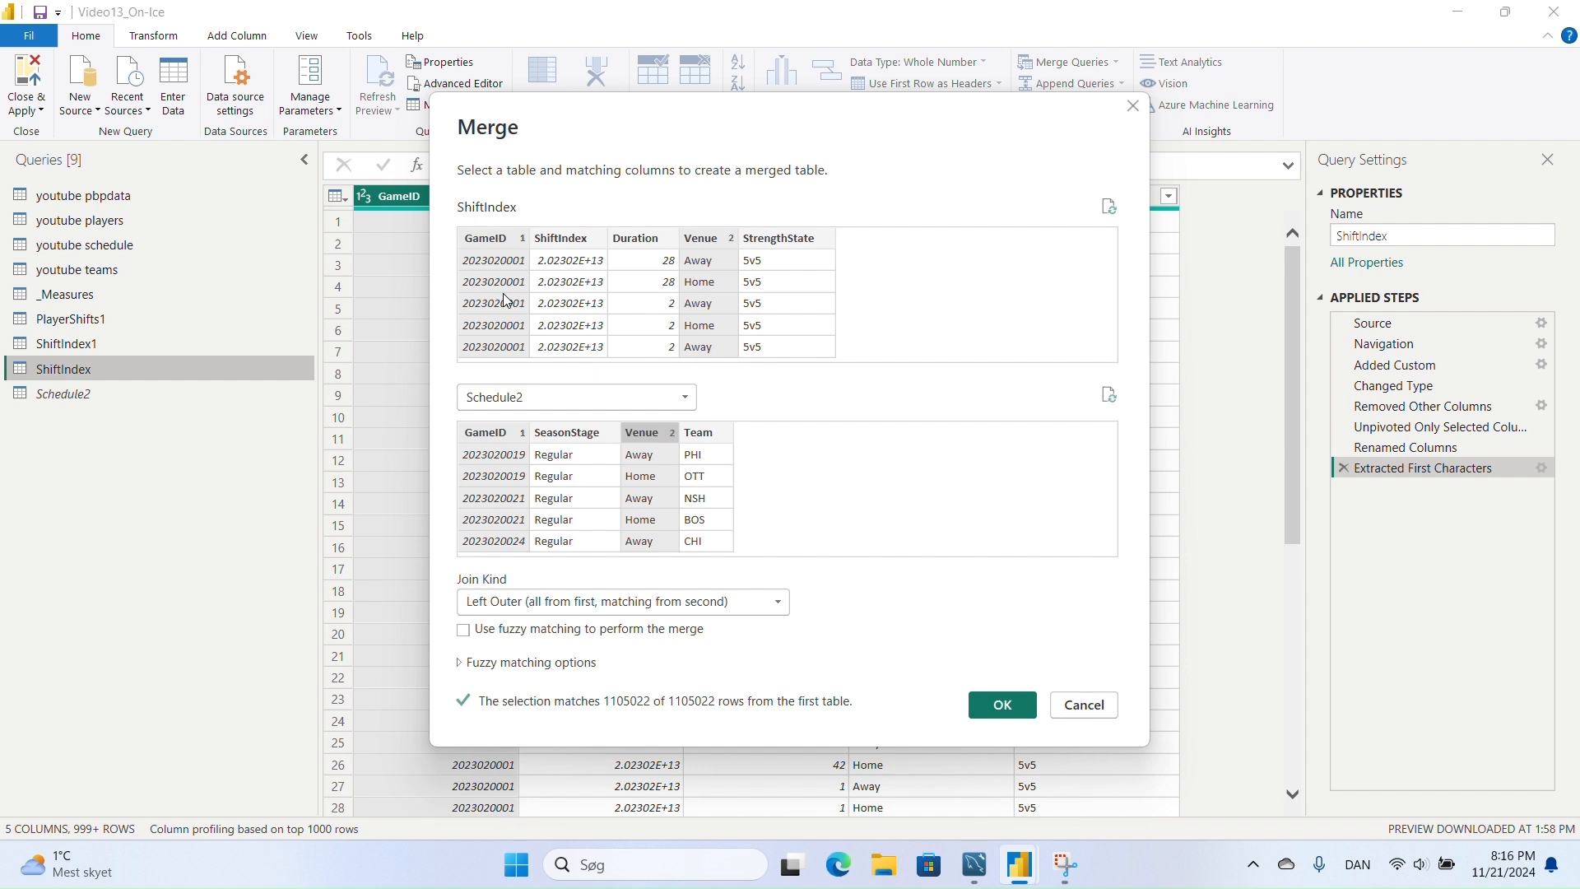
left_click(1025, 713)
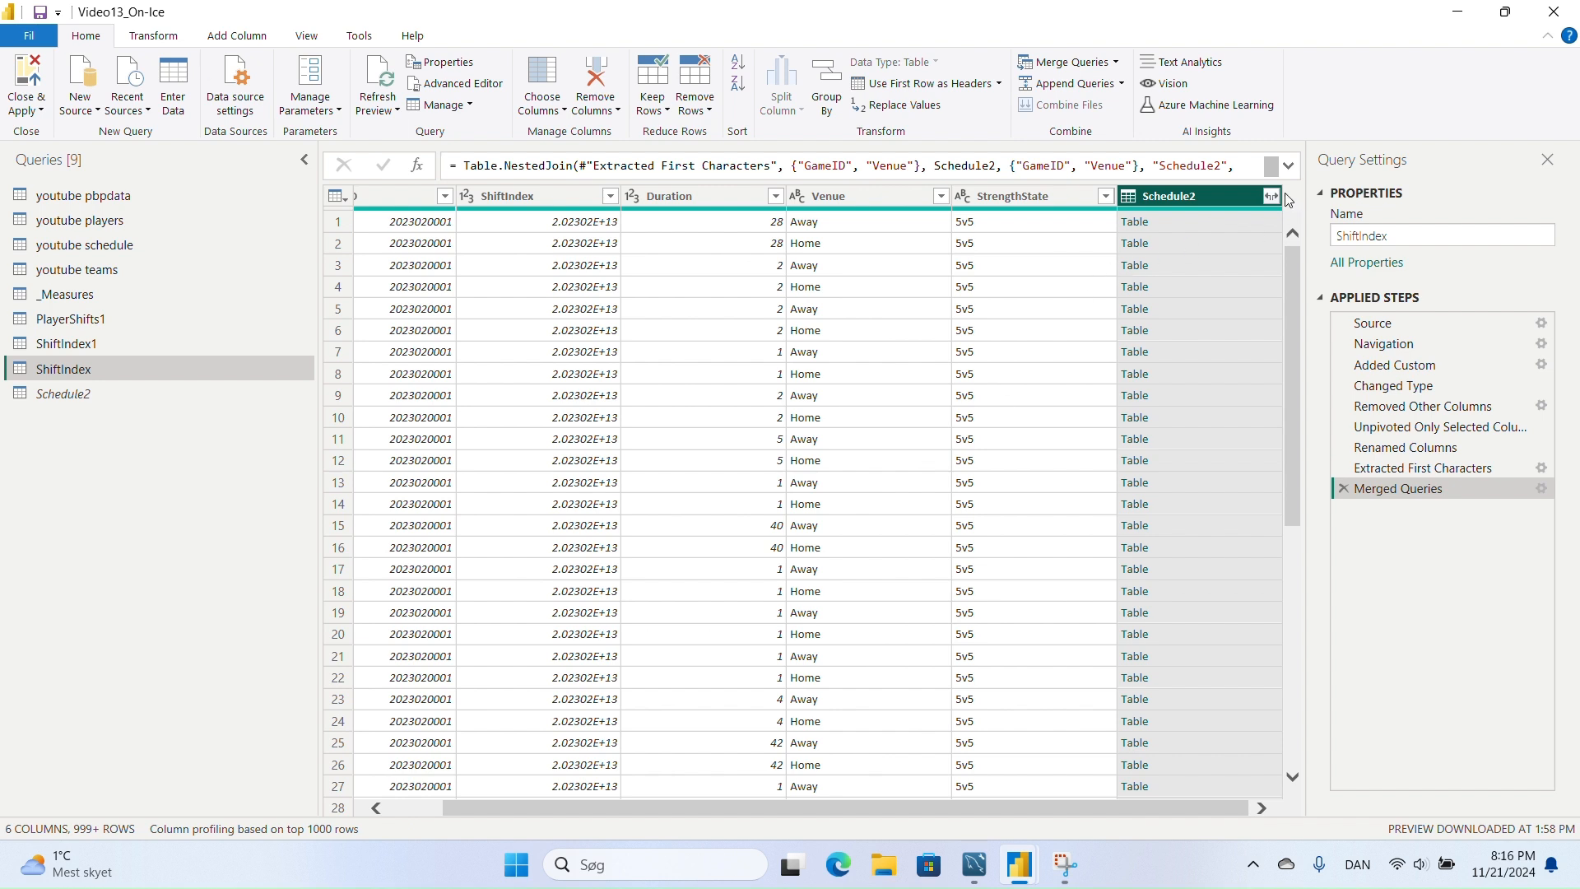
- Expand only SeasonStage and Team from the merged Schedule2 column, without the original column name as prefix
left_click(1272, 196)
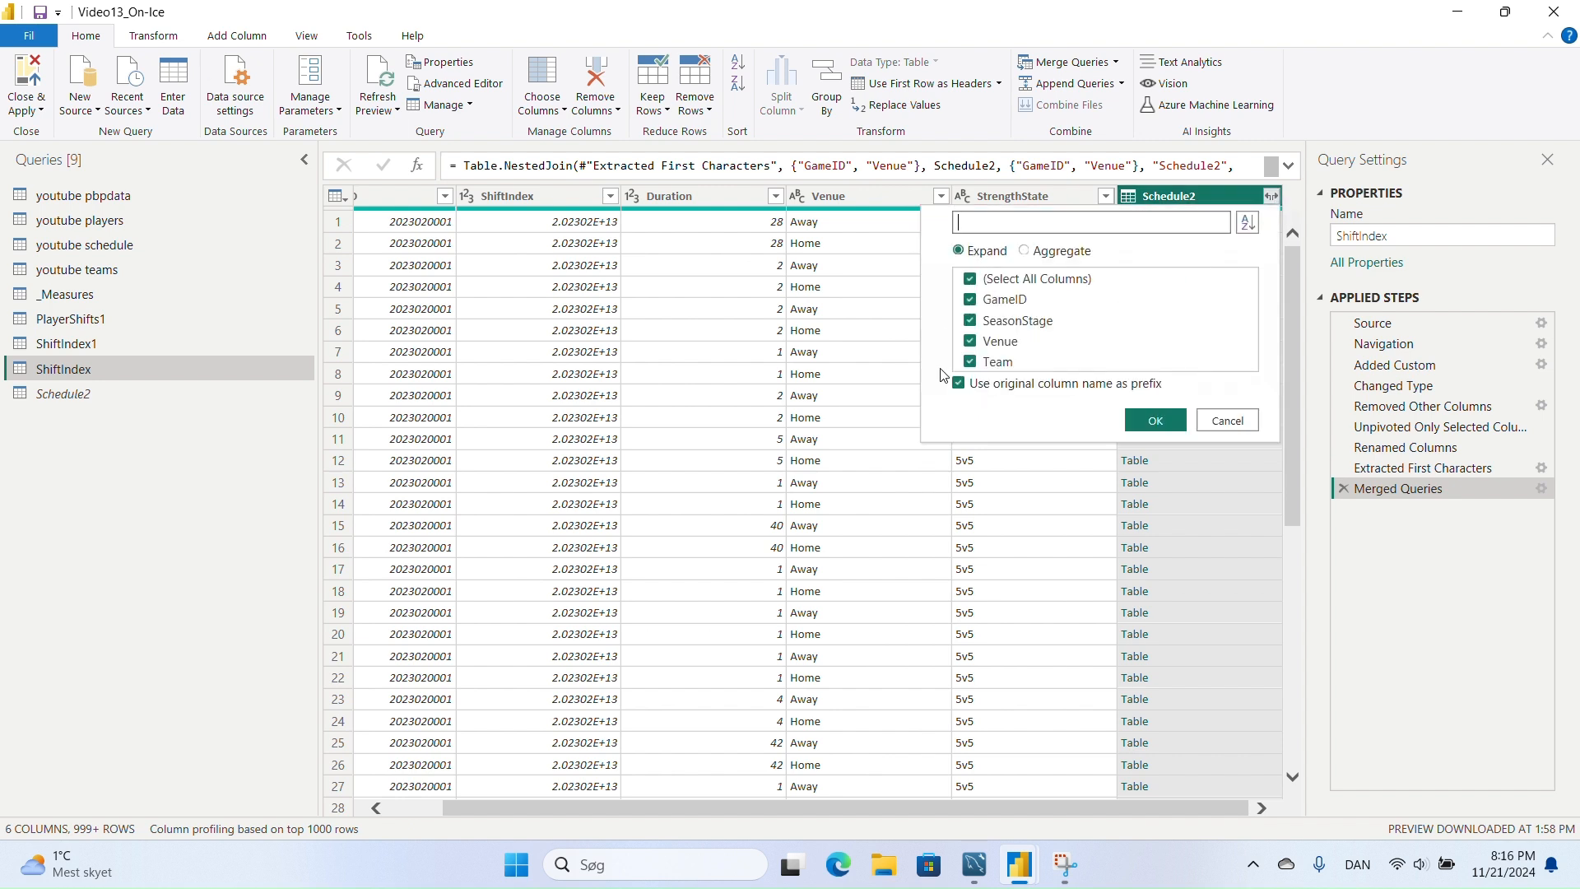
left_click(958, 384)
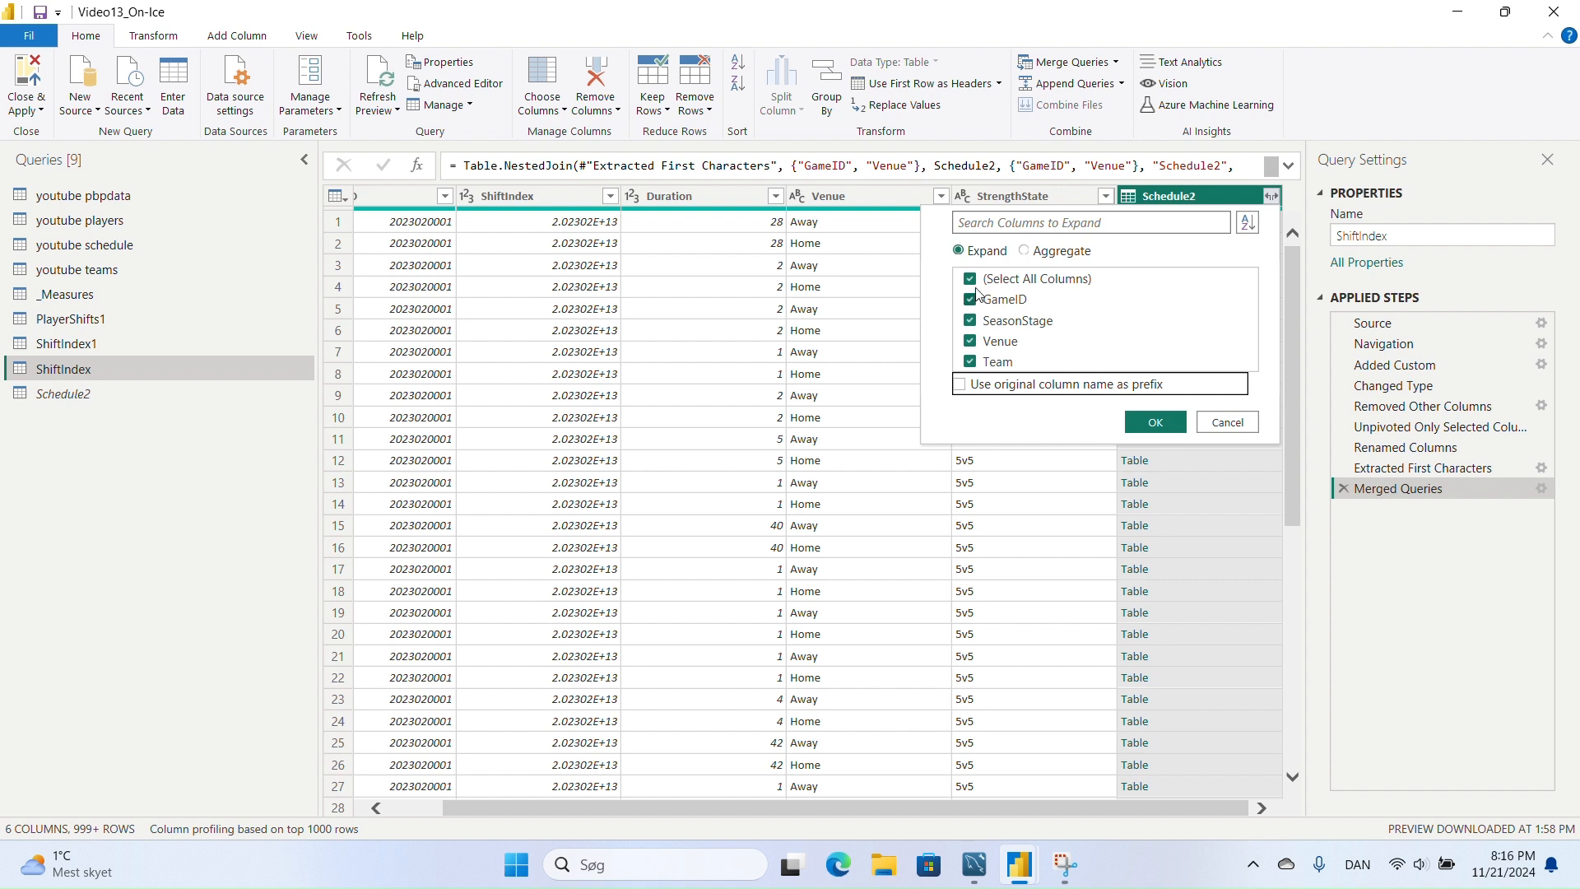
left_click(971, 278)
left_click(971, 320)
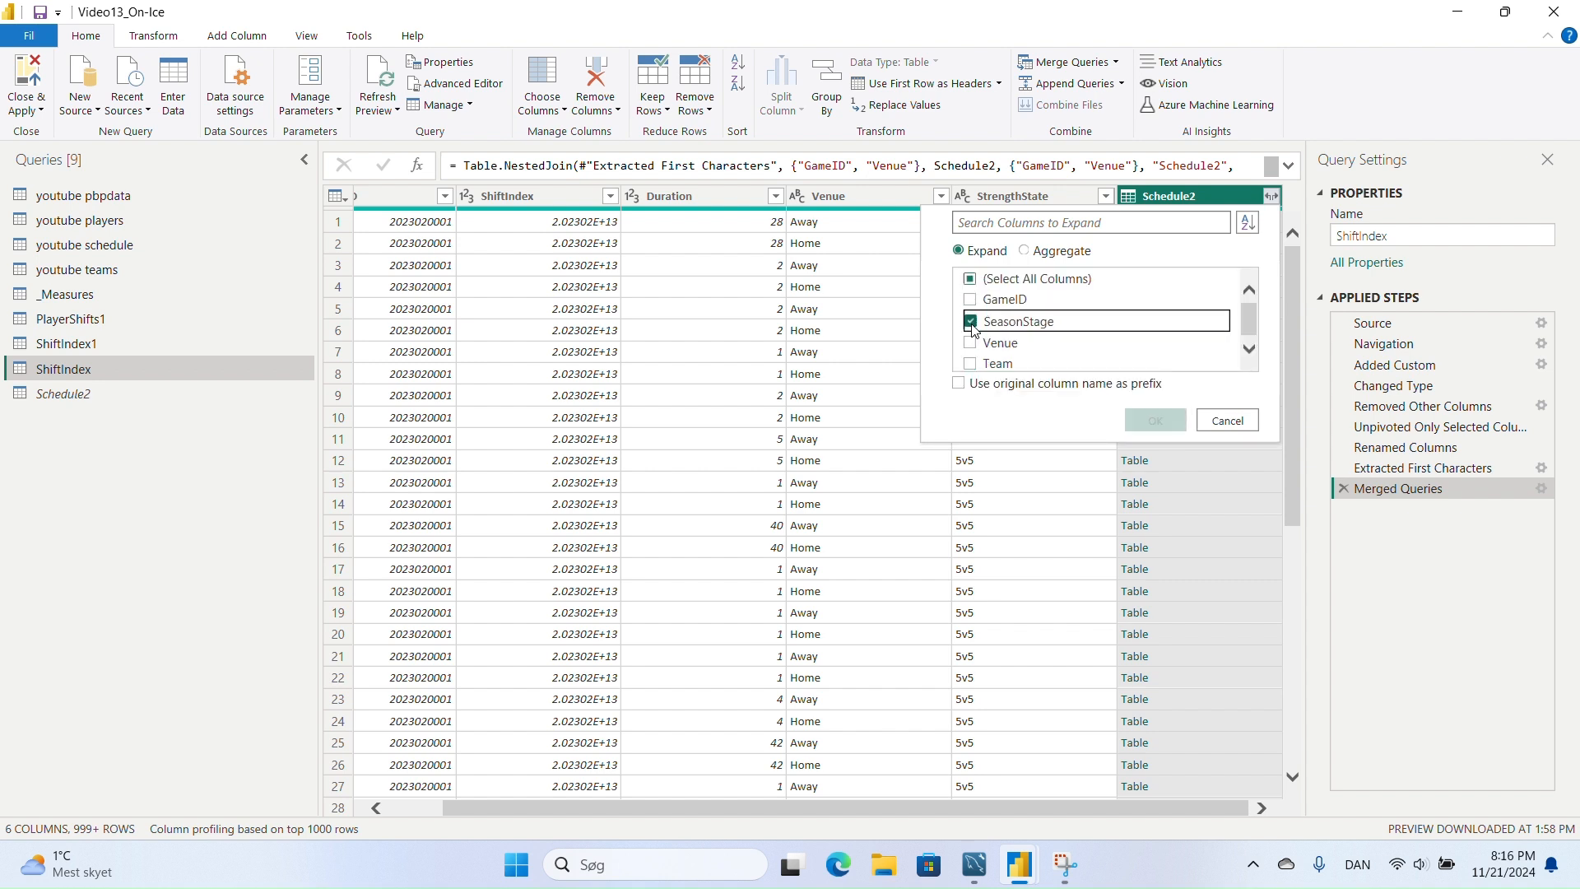
left_click(971, 365)
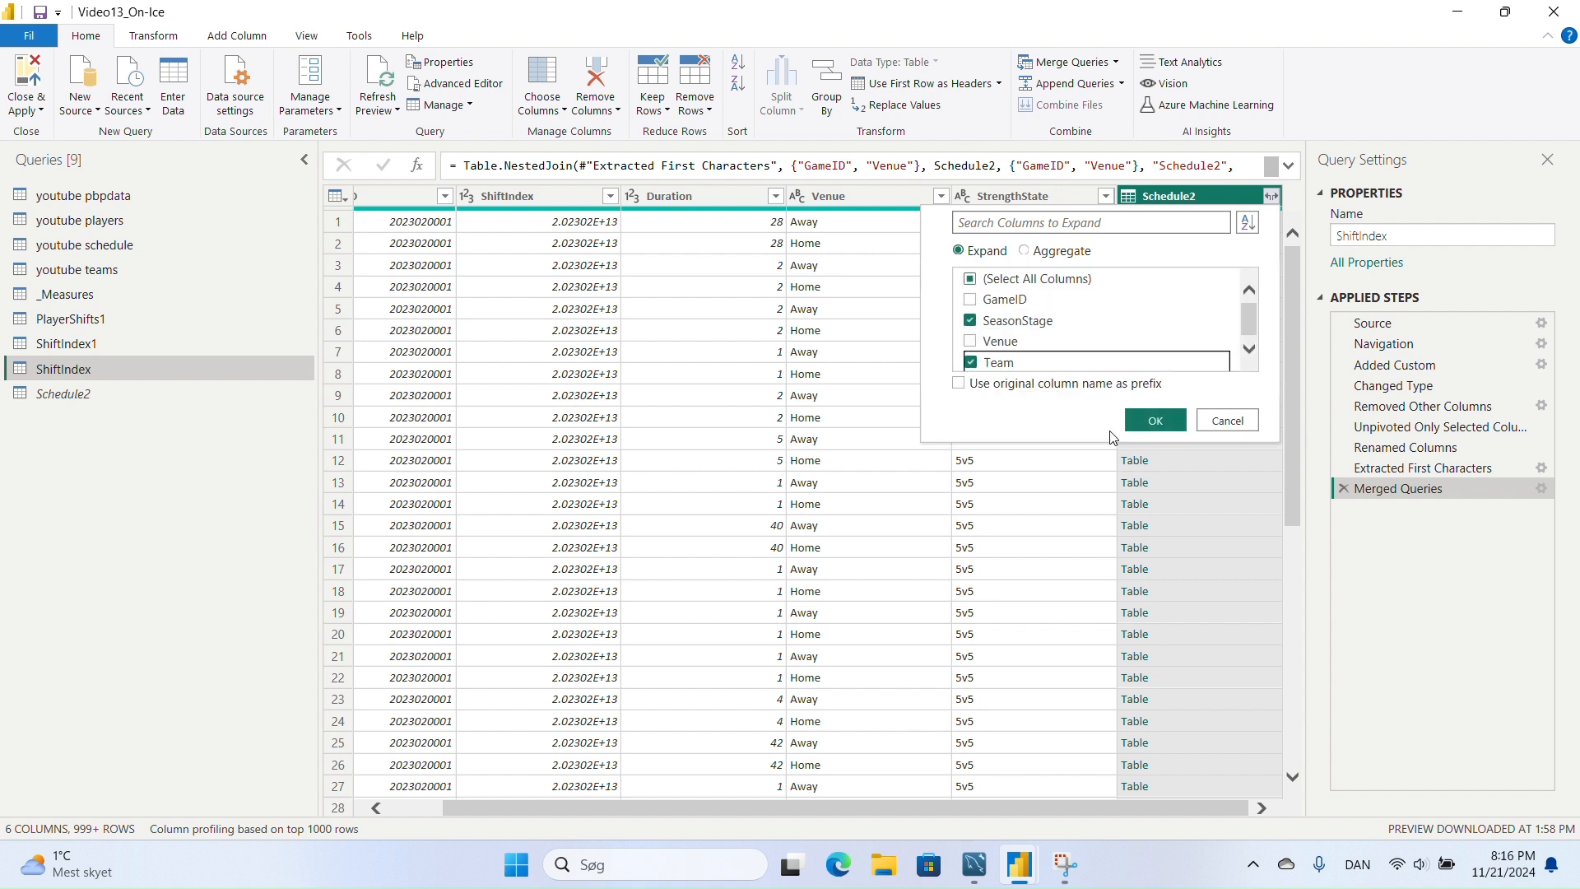
left_click(1172, 430)
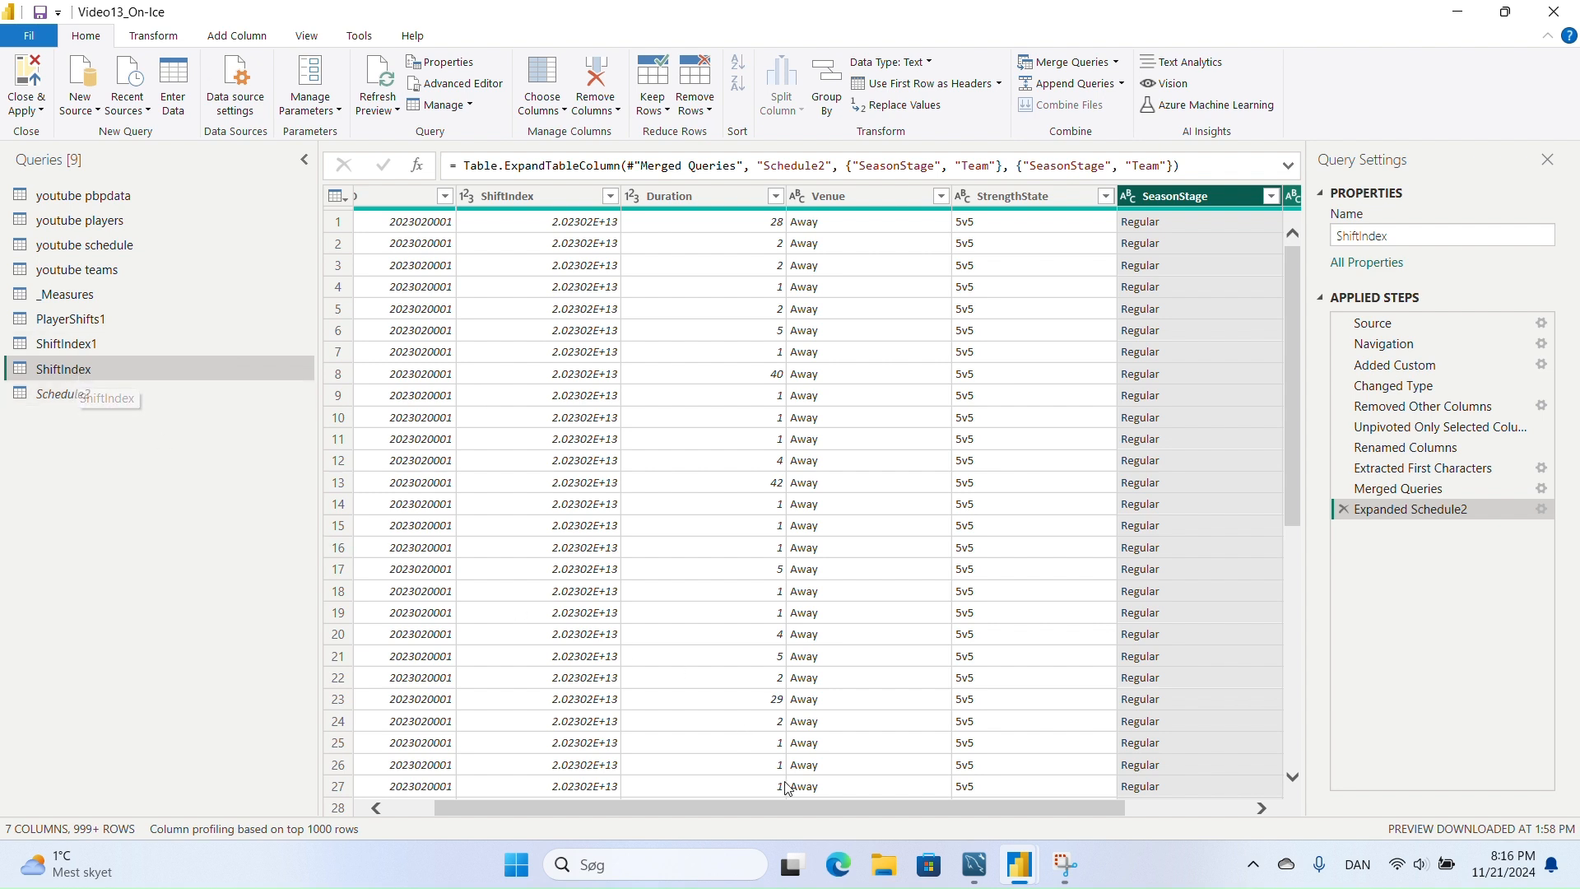
- Review the columns of the expanded ShiftIndex query, and apply the query changes to the report
left_click_drag(799, 806, 730, 817)
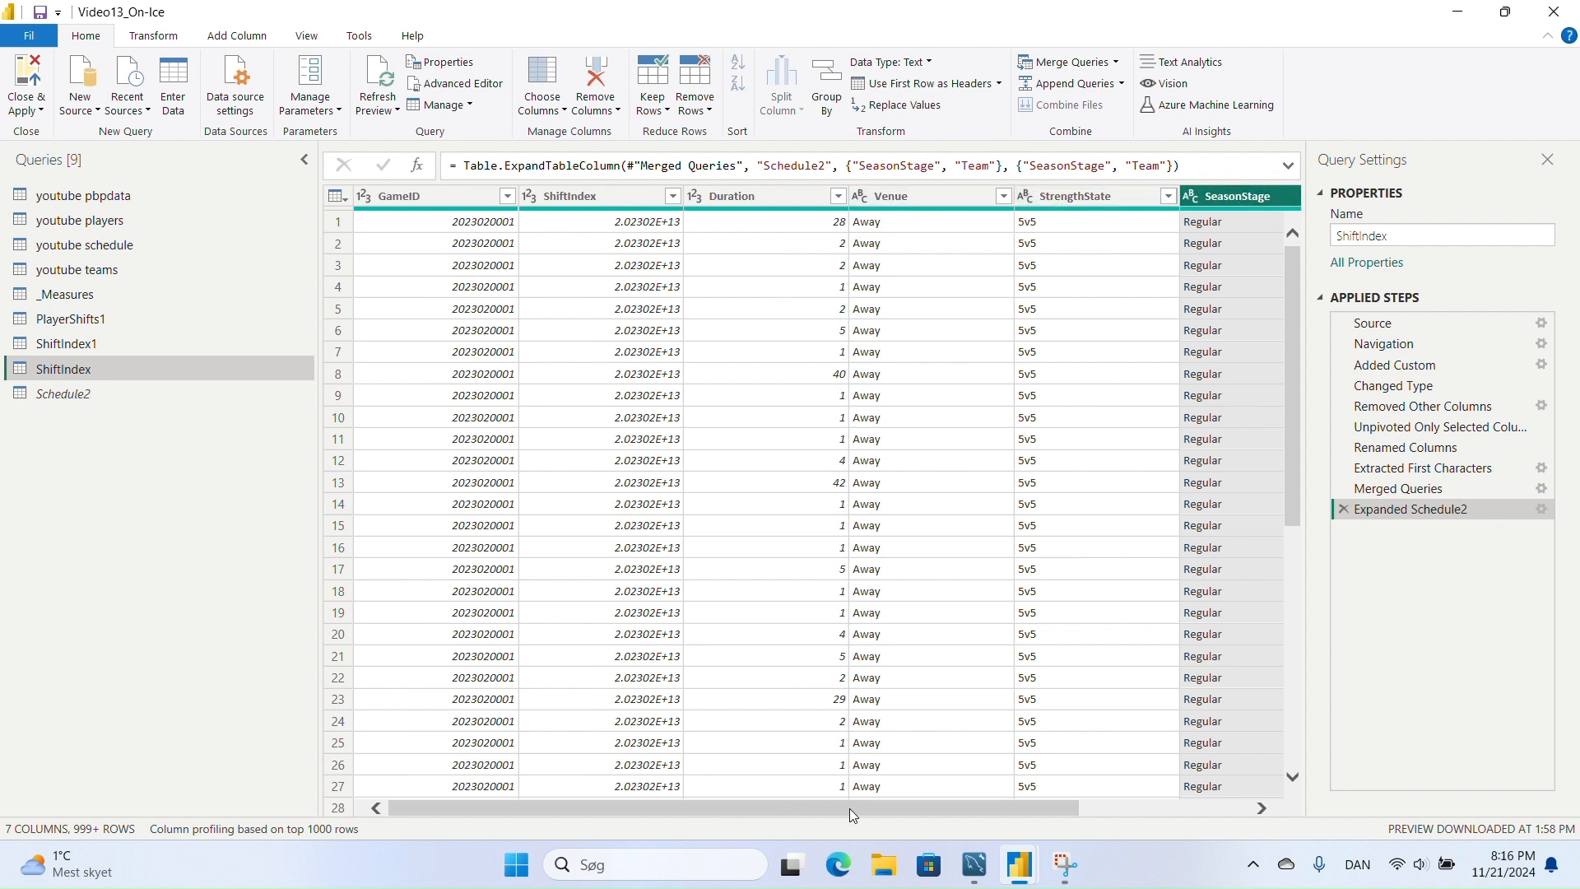
left_click_drag(850, 809, 1015, 804)
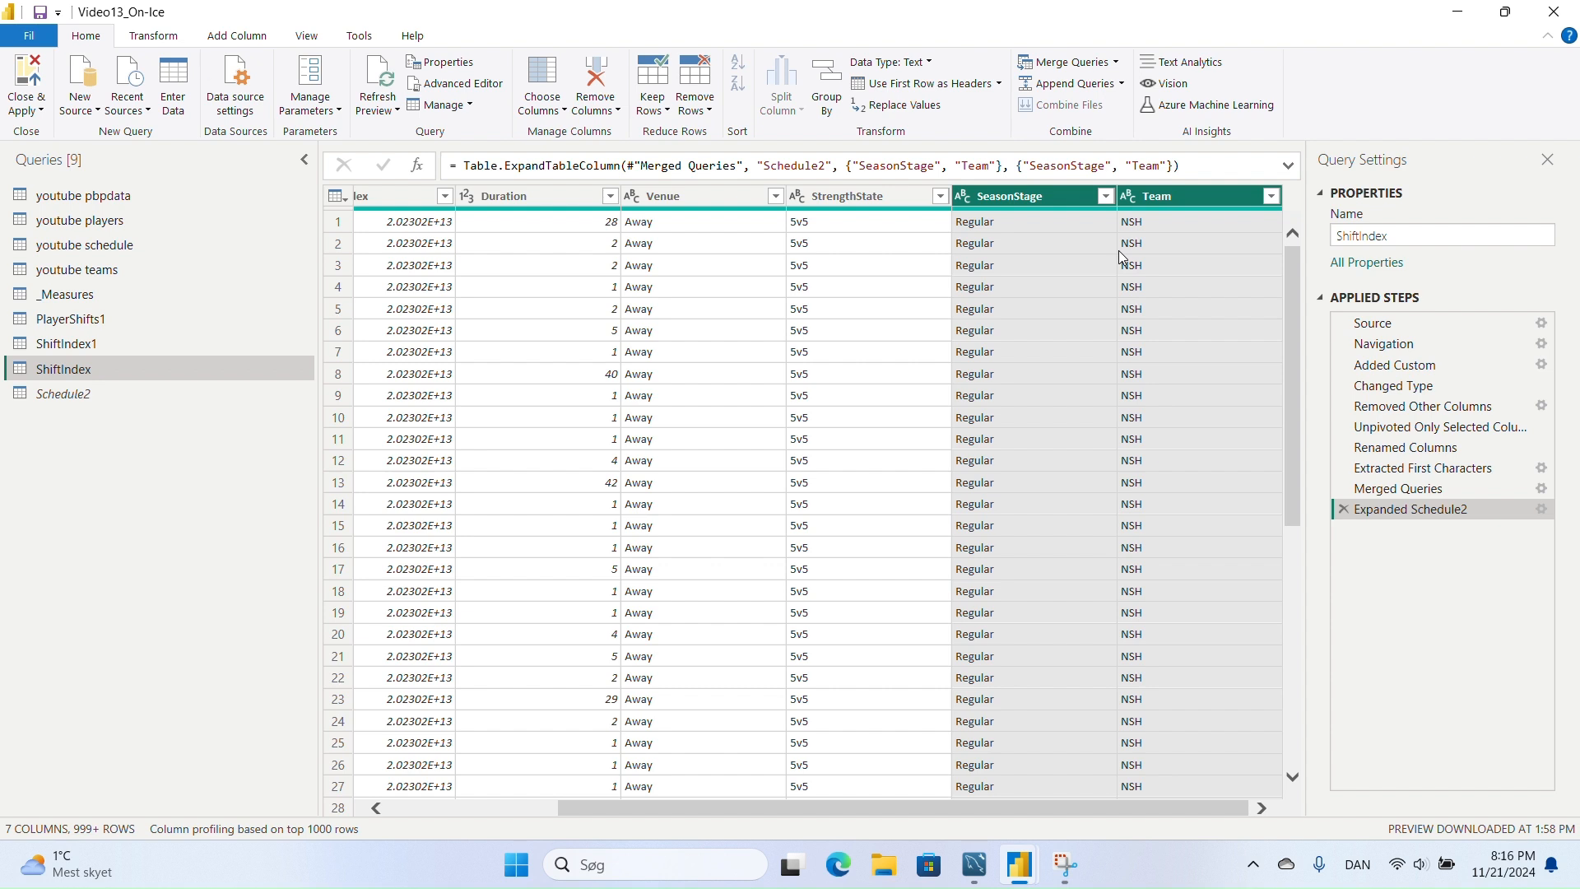
left_click(524, 198)
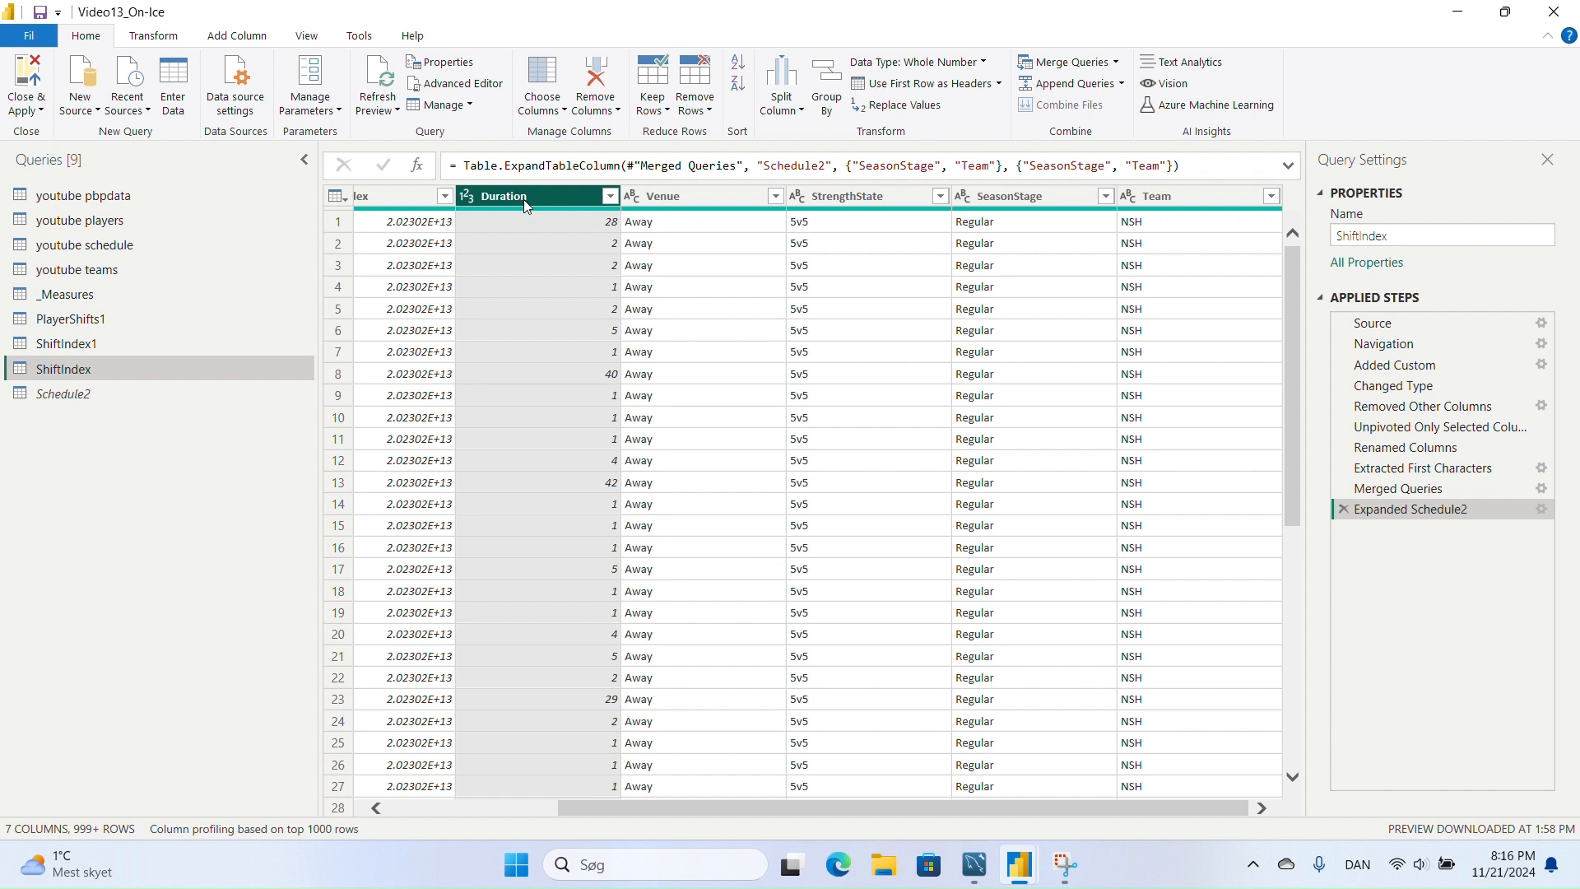
left_click(28, 82)
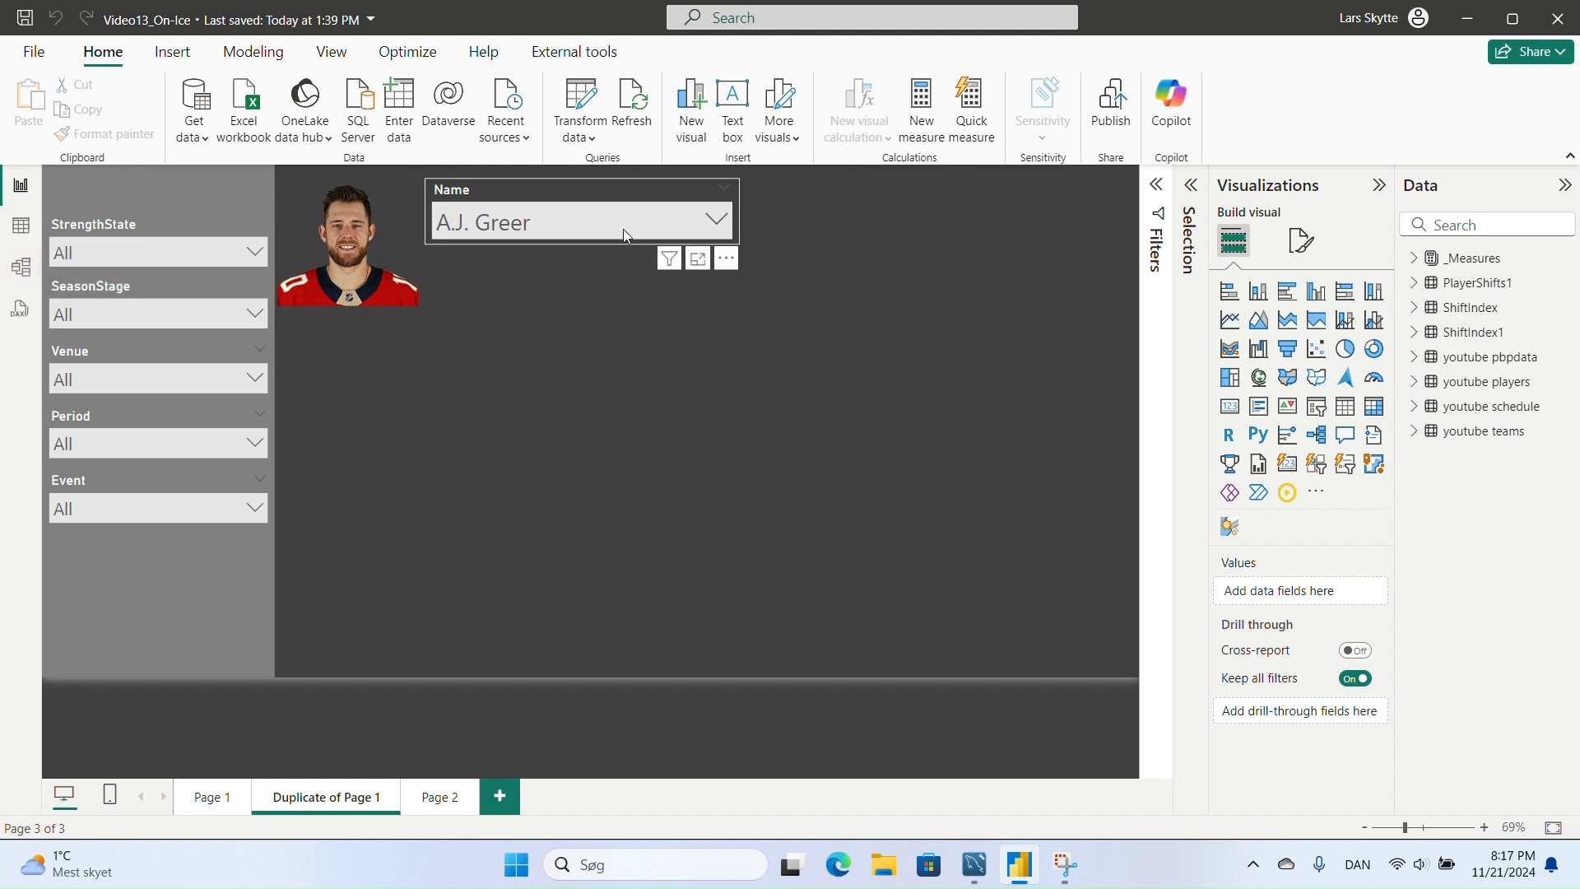
- Examine the PlayerShifts1 and youtube pbpdata tables in table view, checking the pbpdata columns through to the last one
left_click(23, 227)
left_click(1541, 286)
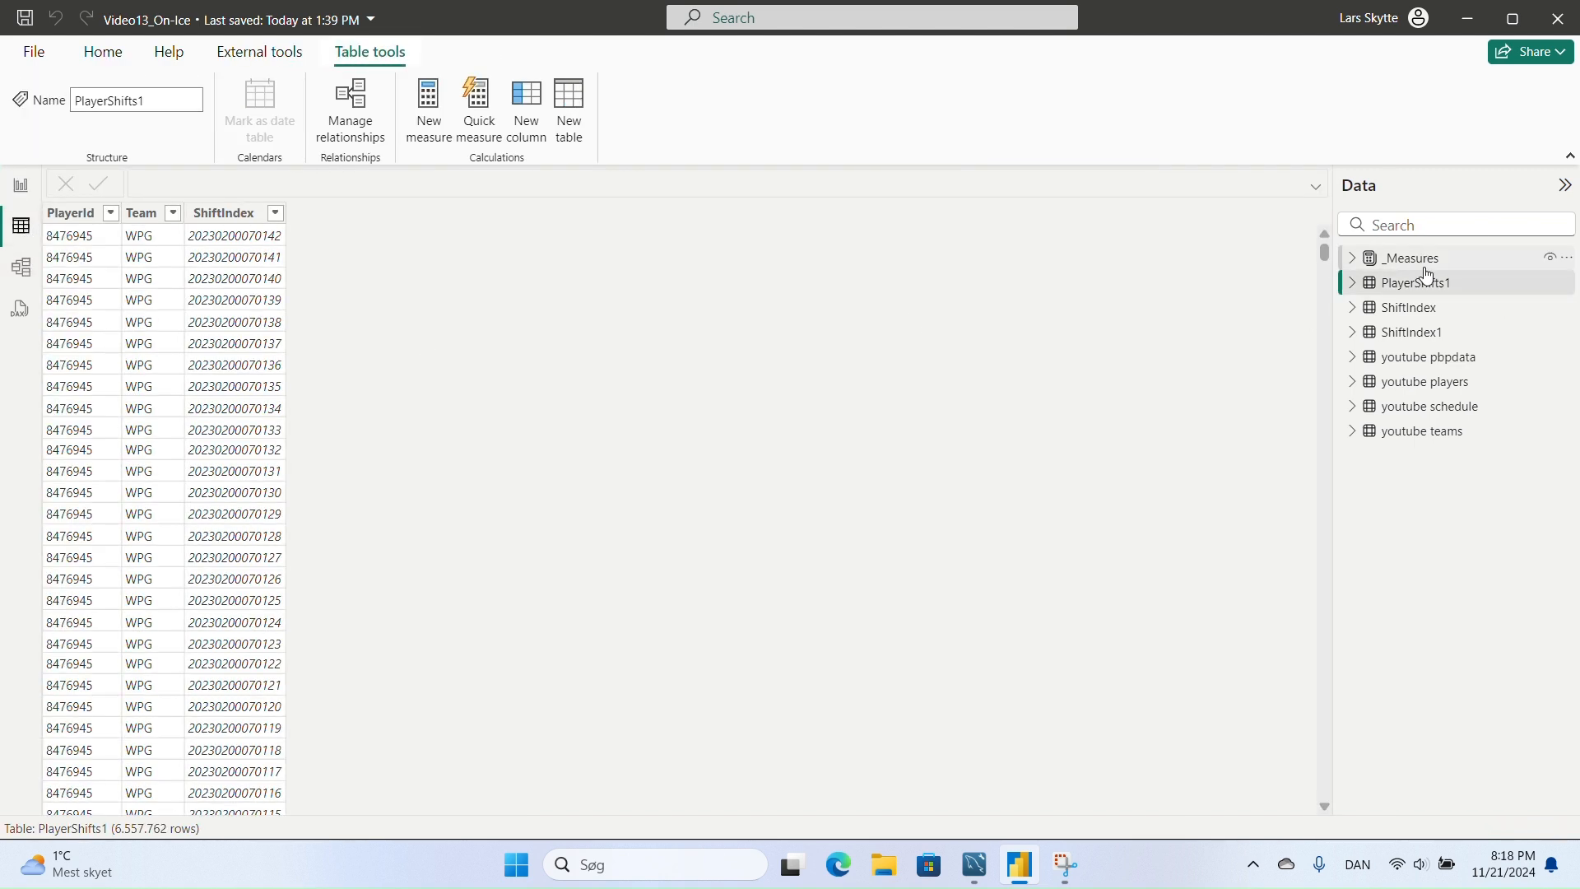
left_click(1455, 367)
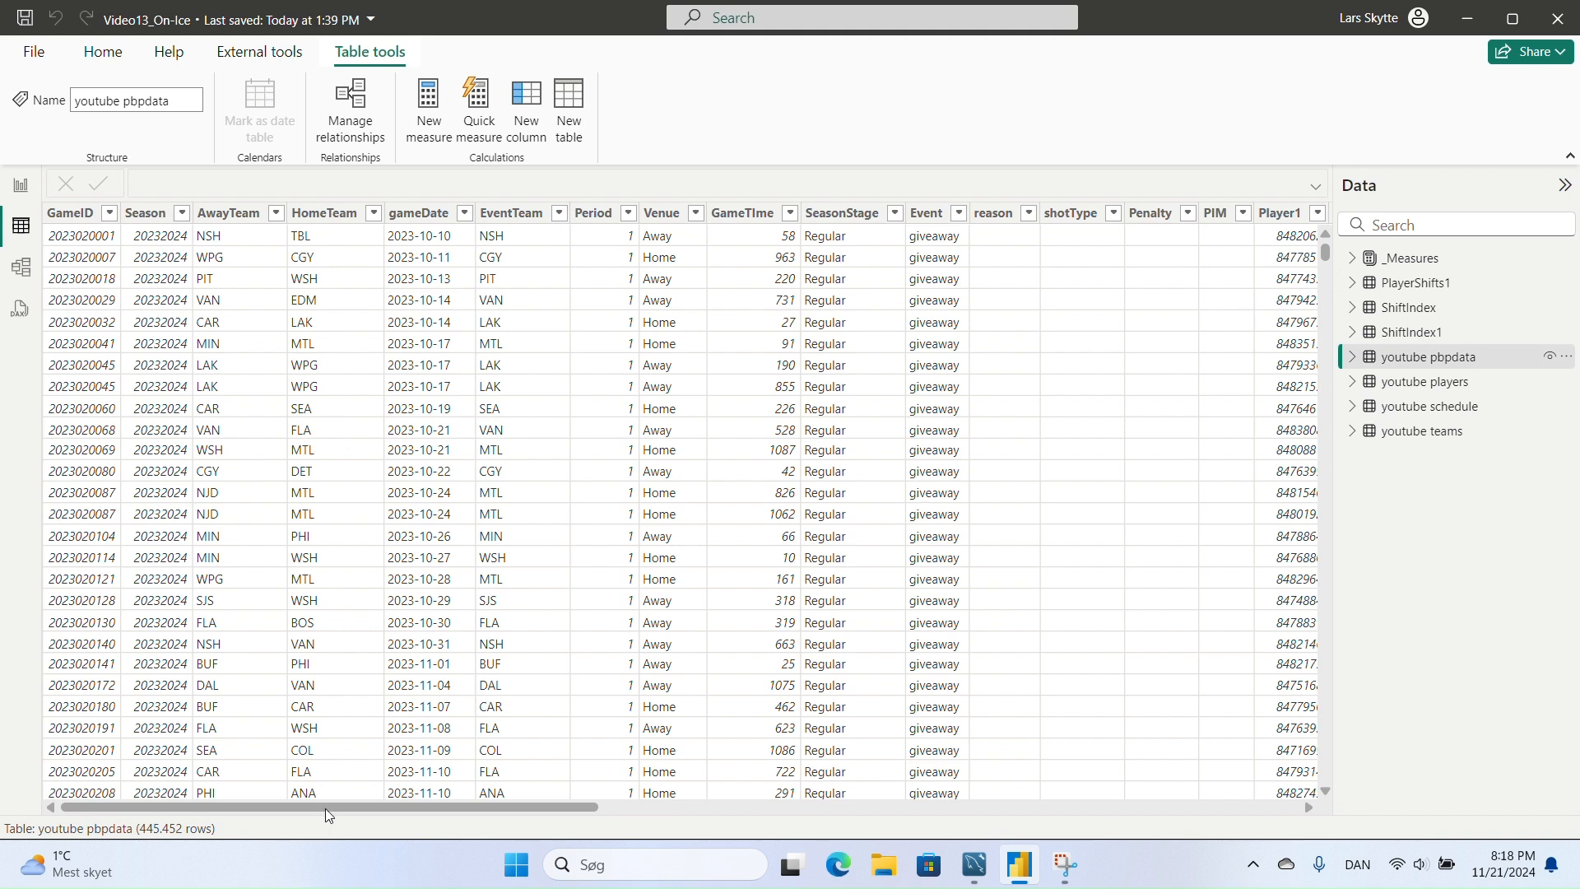
left_click_drag(324, 808, 1213, 843)
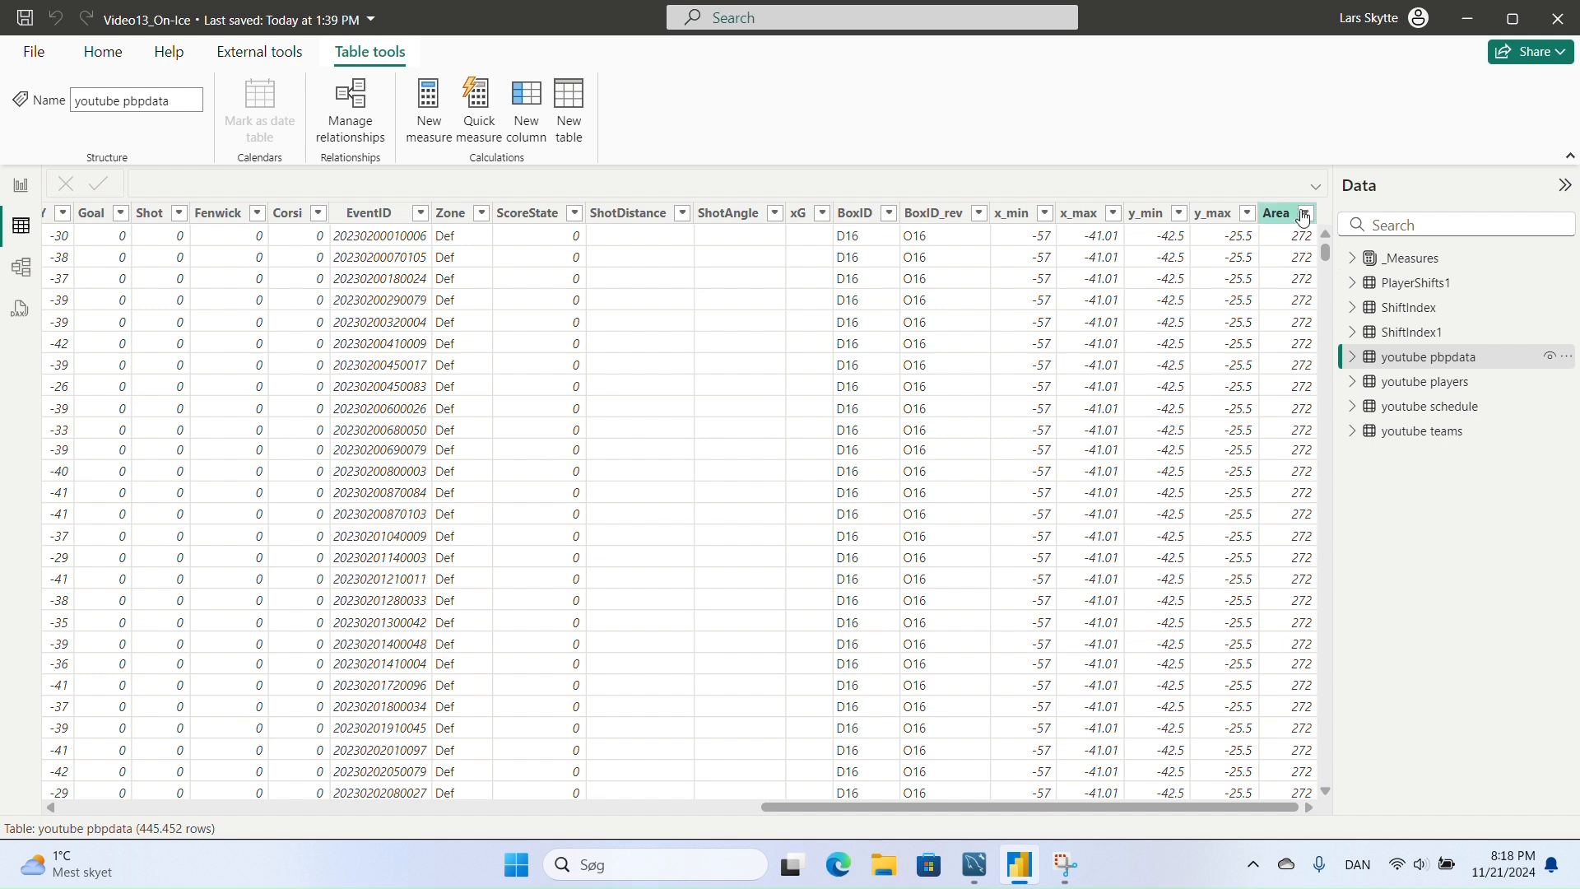
left_click(1095, 208)
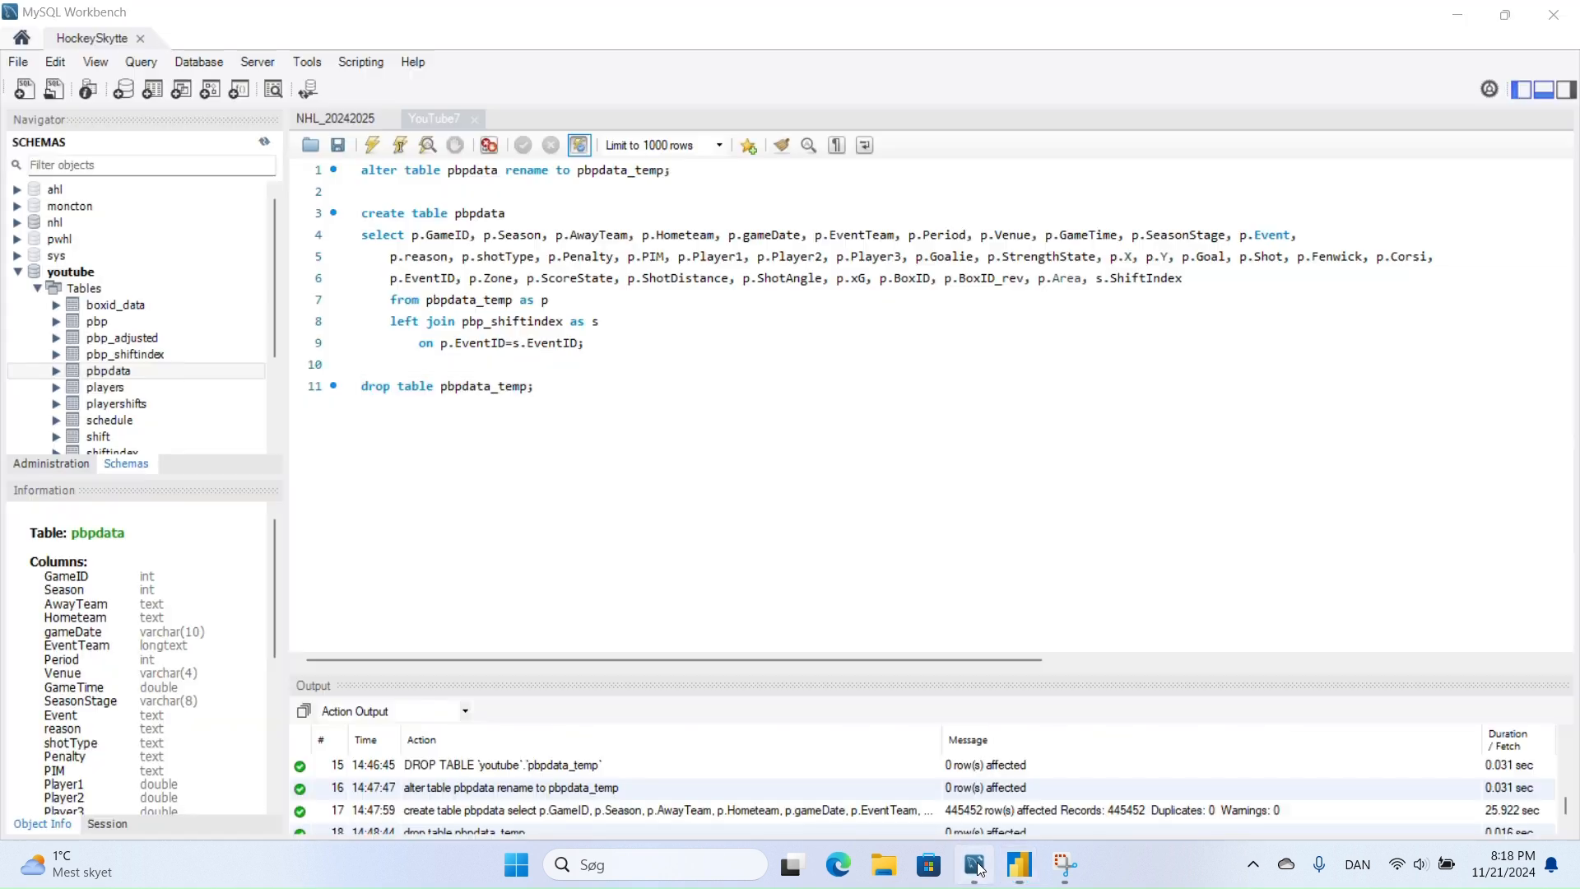
- Switch to MySQL Workbench and review the YouTube7 script that rebuilds pbpdata by left joining pbp_shiftindex on EventID to add ShiftIndex
left_click(976, 866)
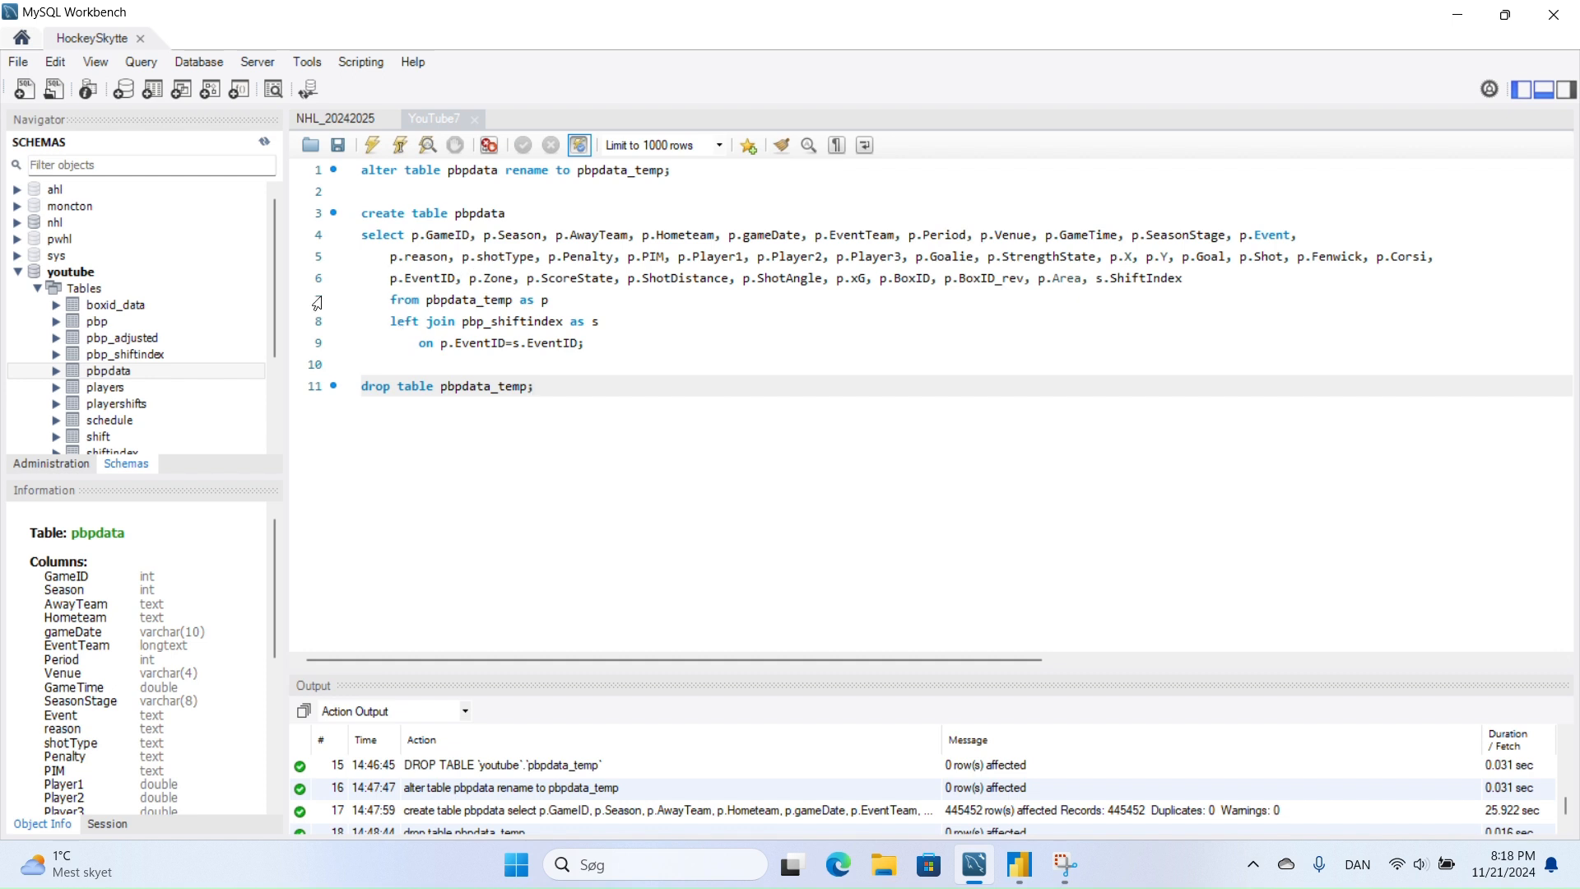
left_click(132, 360)
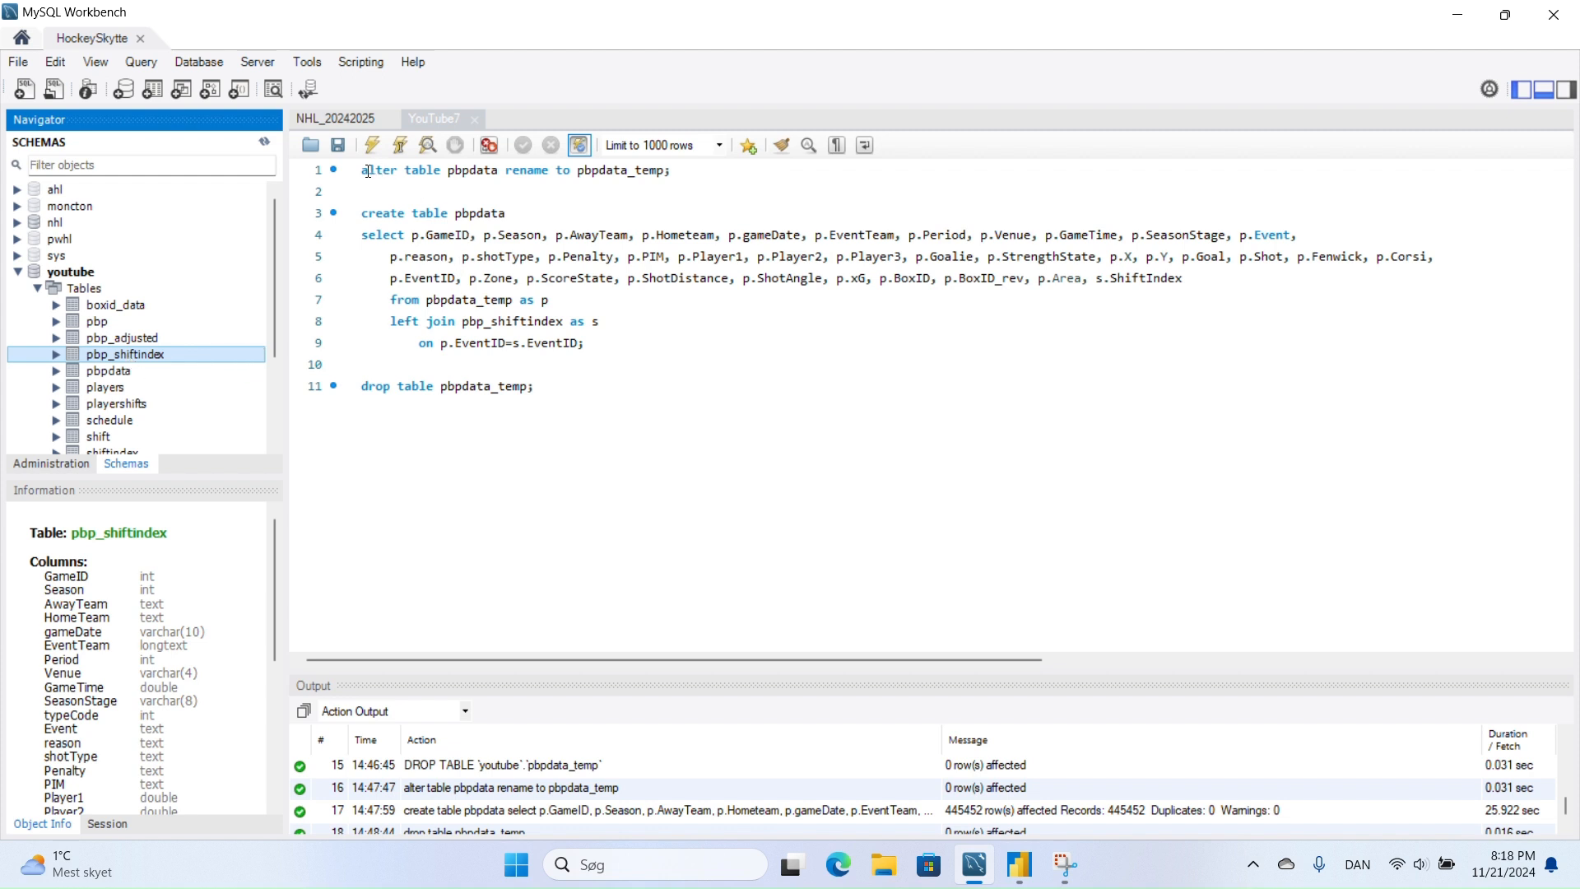
left_click_drag(363, 170, 680, 382)
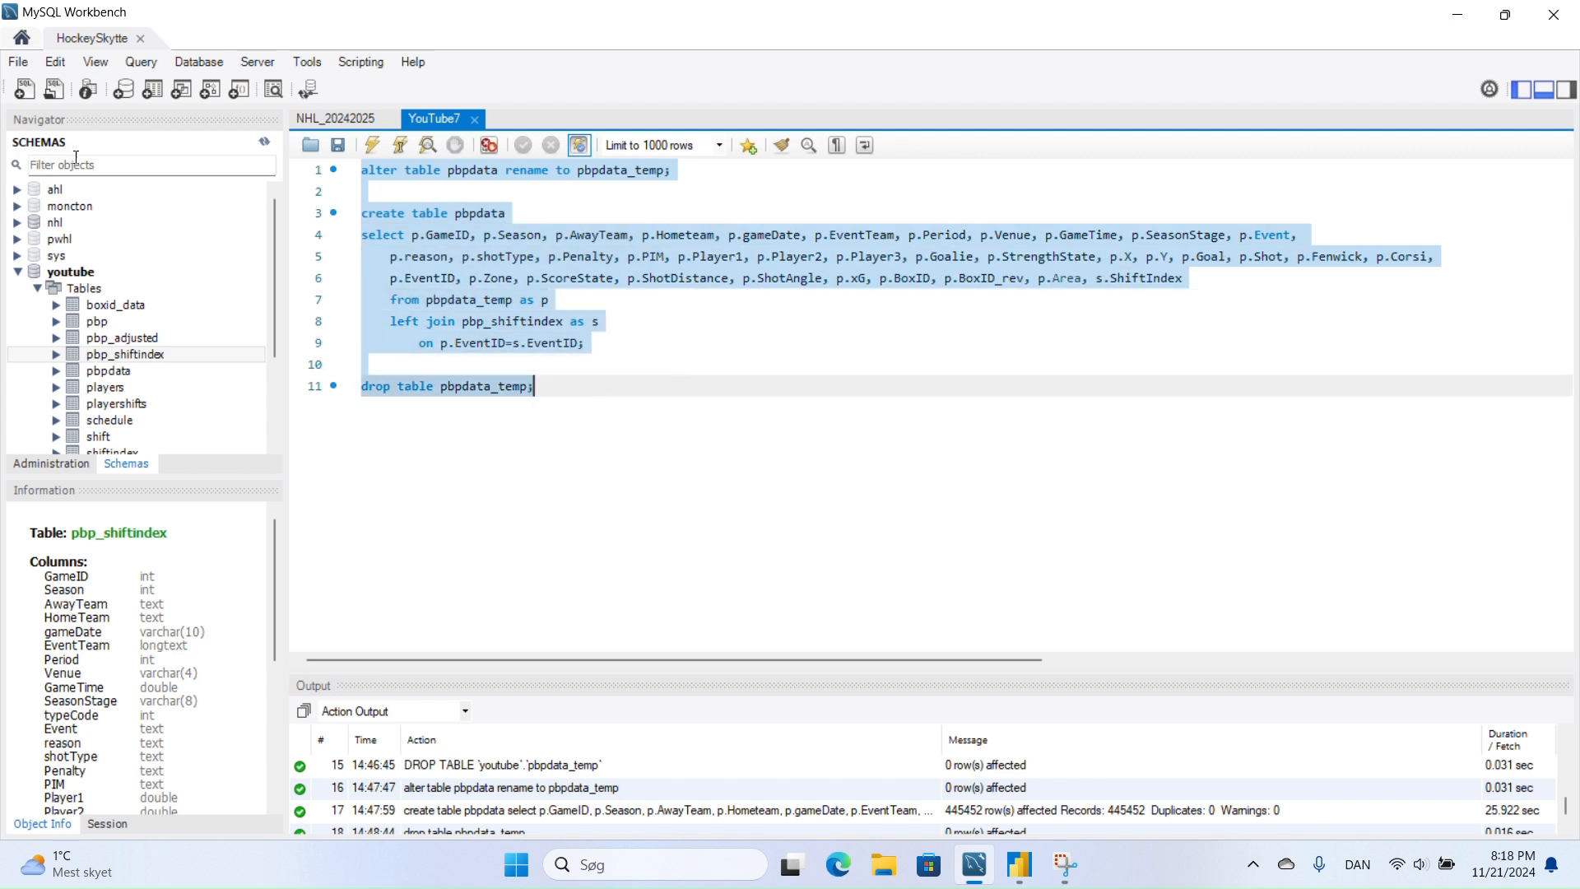
left_click(118, 372)
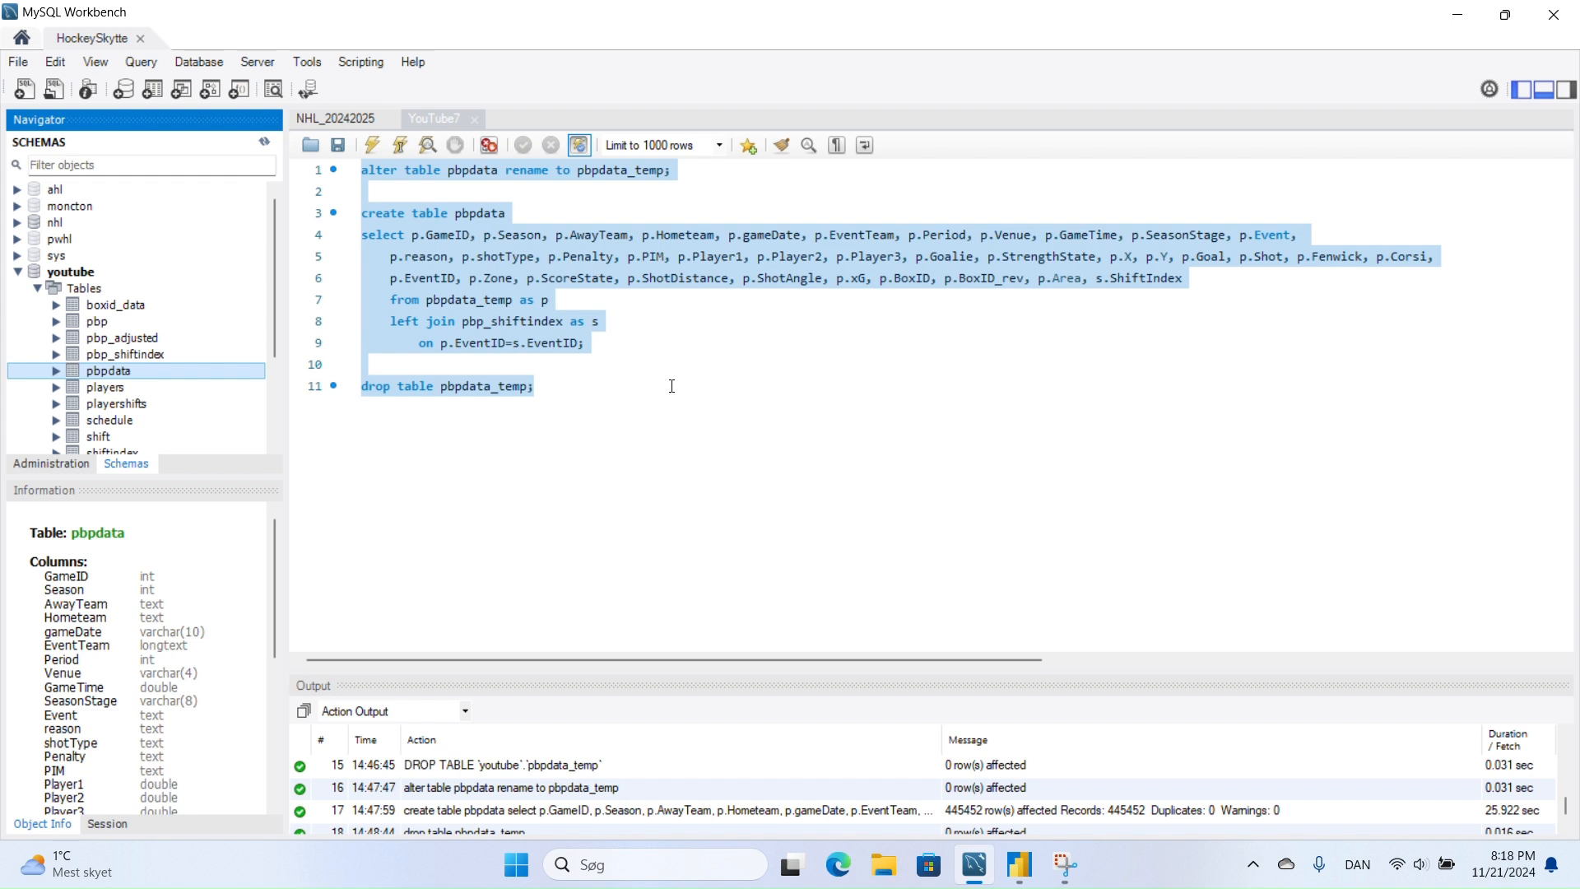
left_click(531, 321)
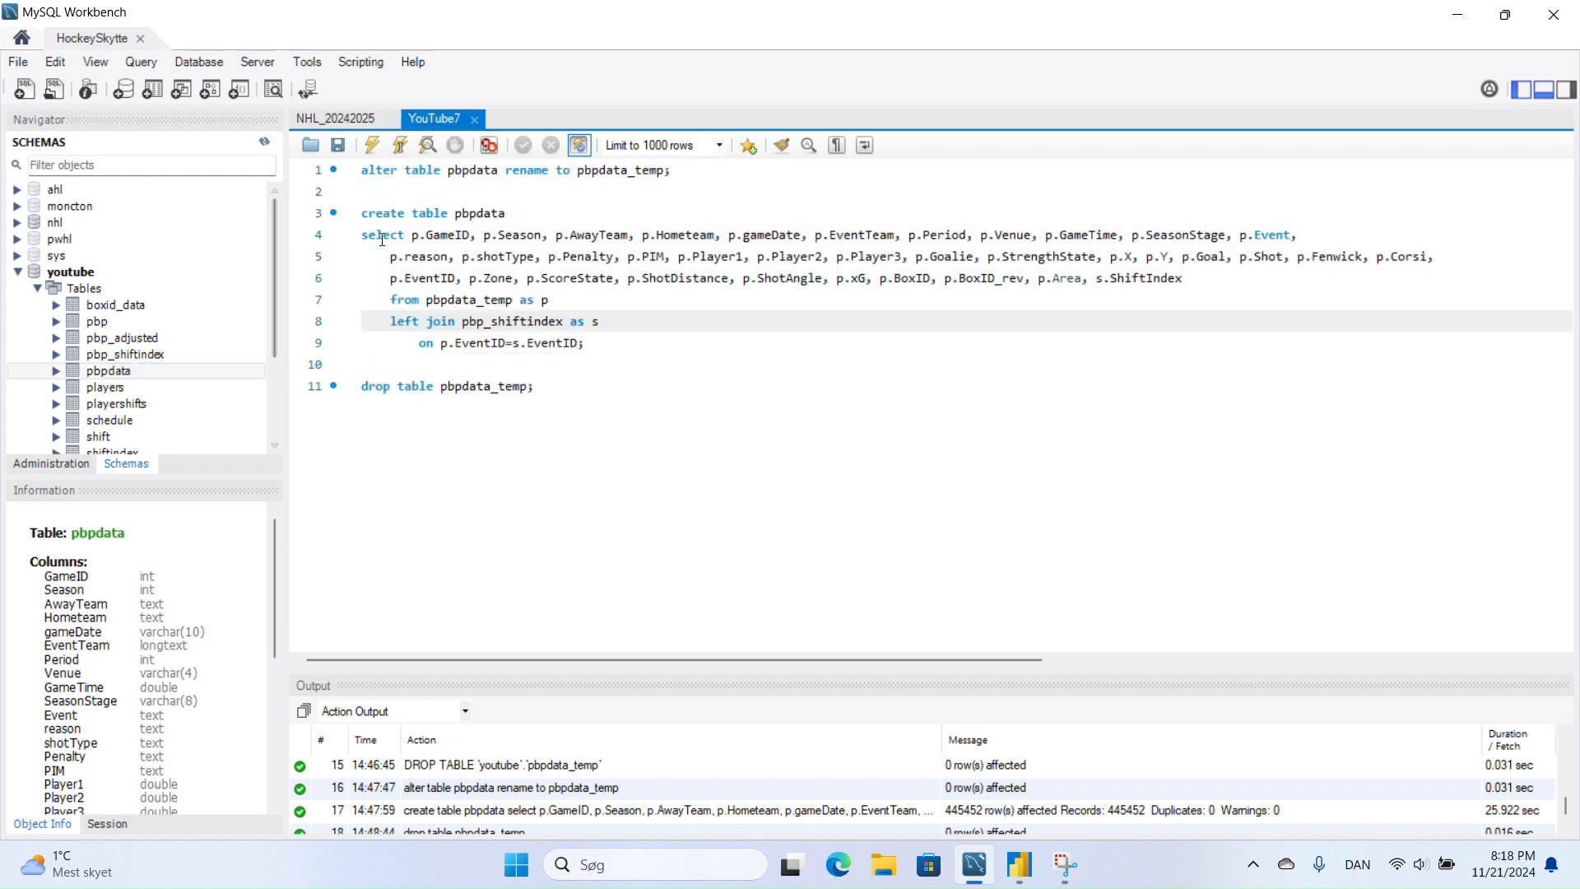
left_click_drag(410, 235, 800, 282)
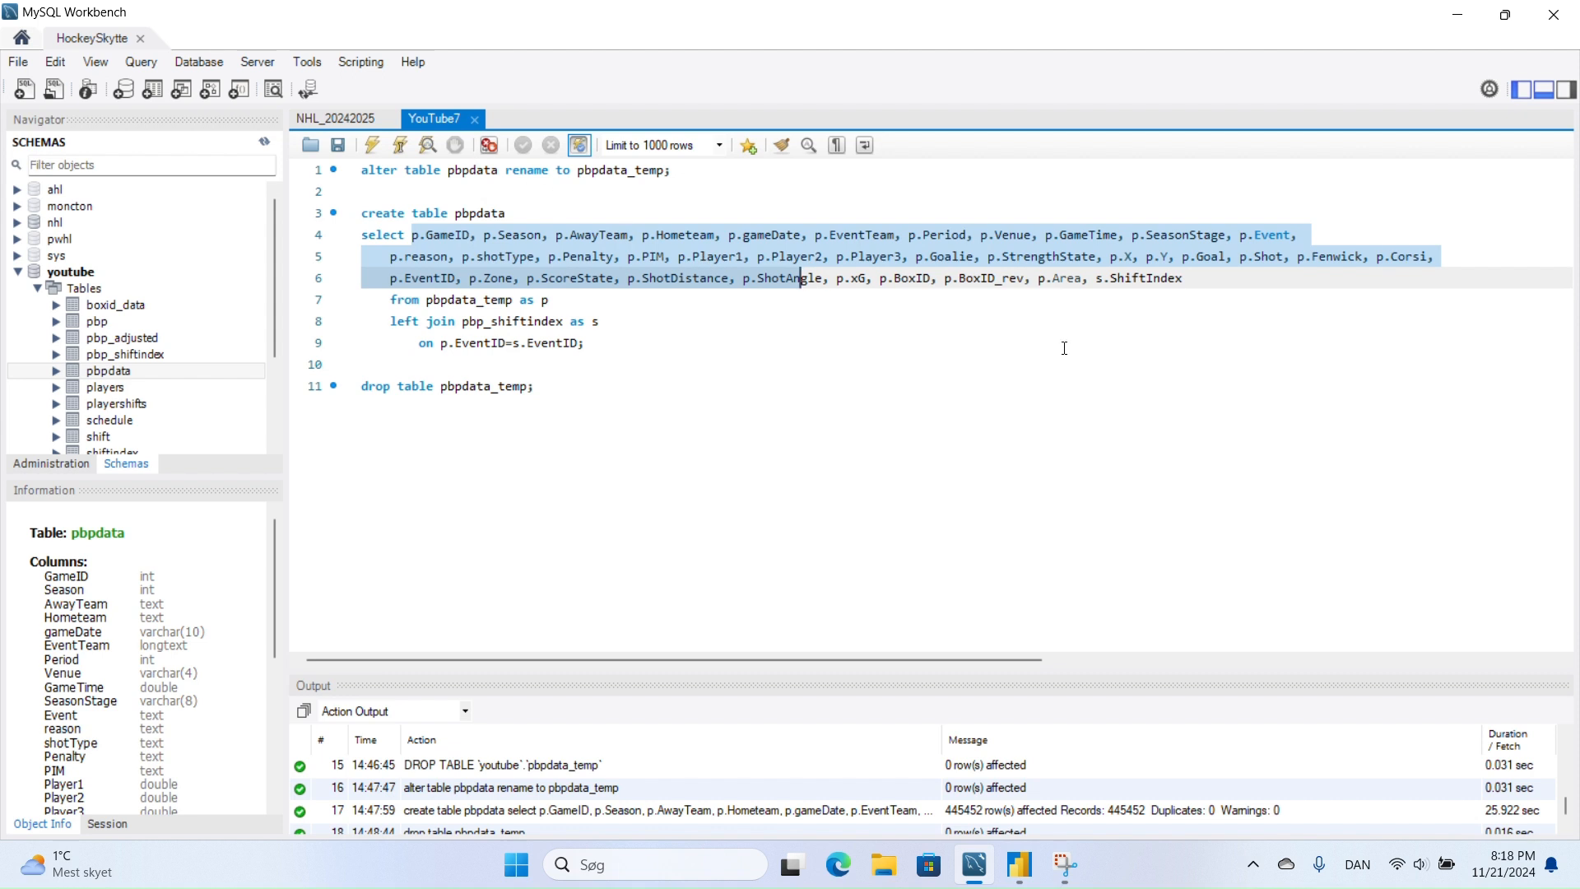
left_click_drag(1096, 279, 1189, 270)
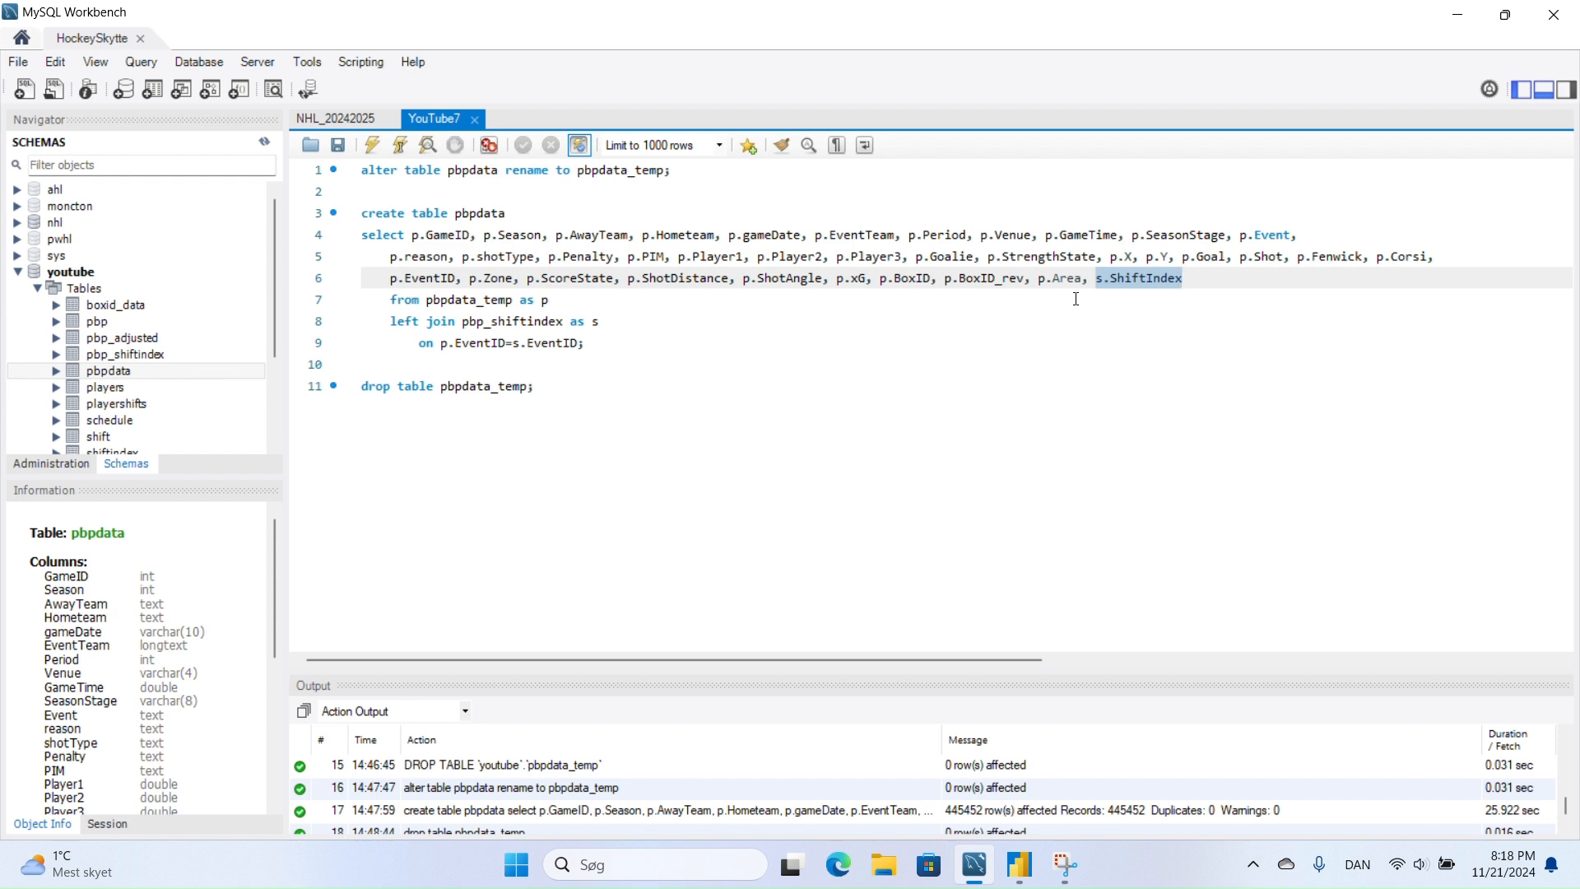
- Switch back to Power BI, refresh the data, and check the youtube pbpdata table for the ShiftIndex column
left_click(981, 872)
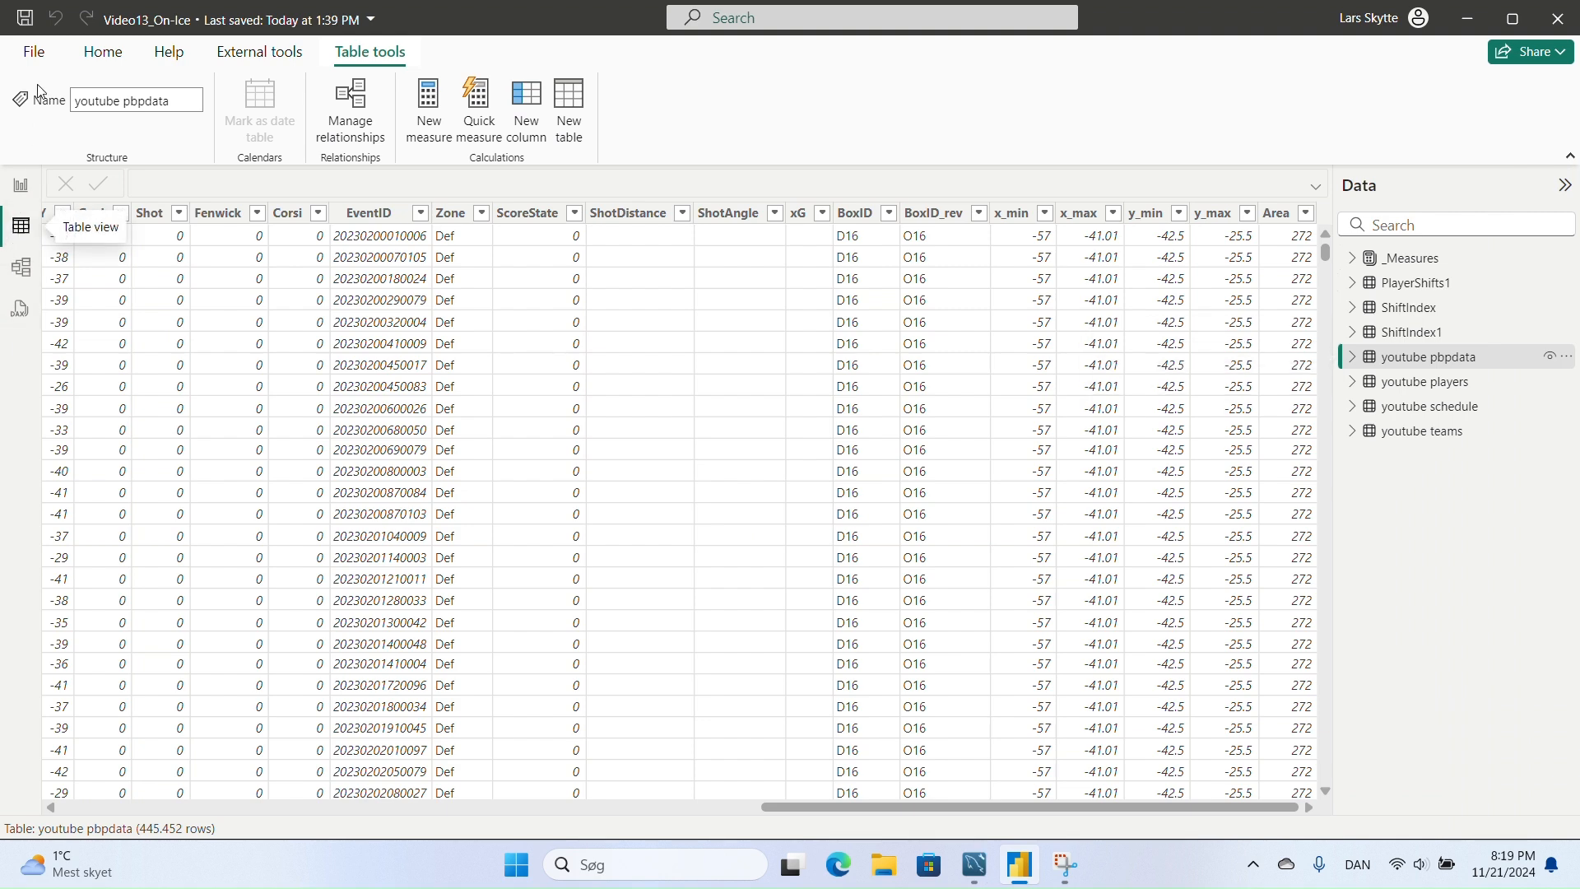
left_click(33, 52)
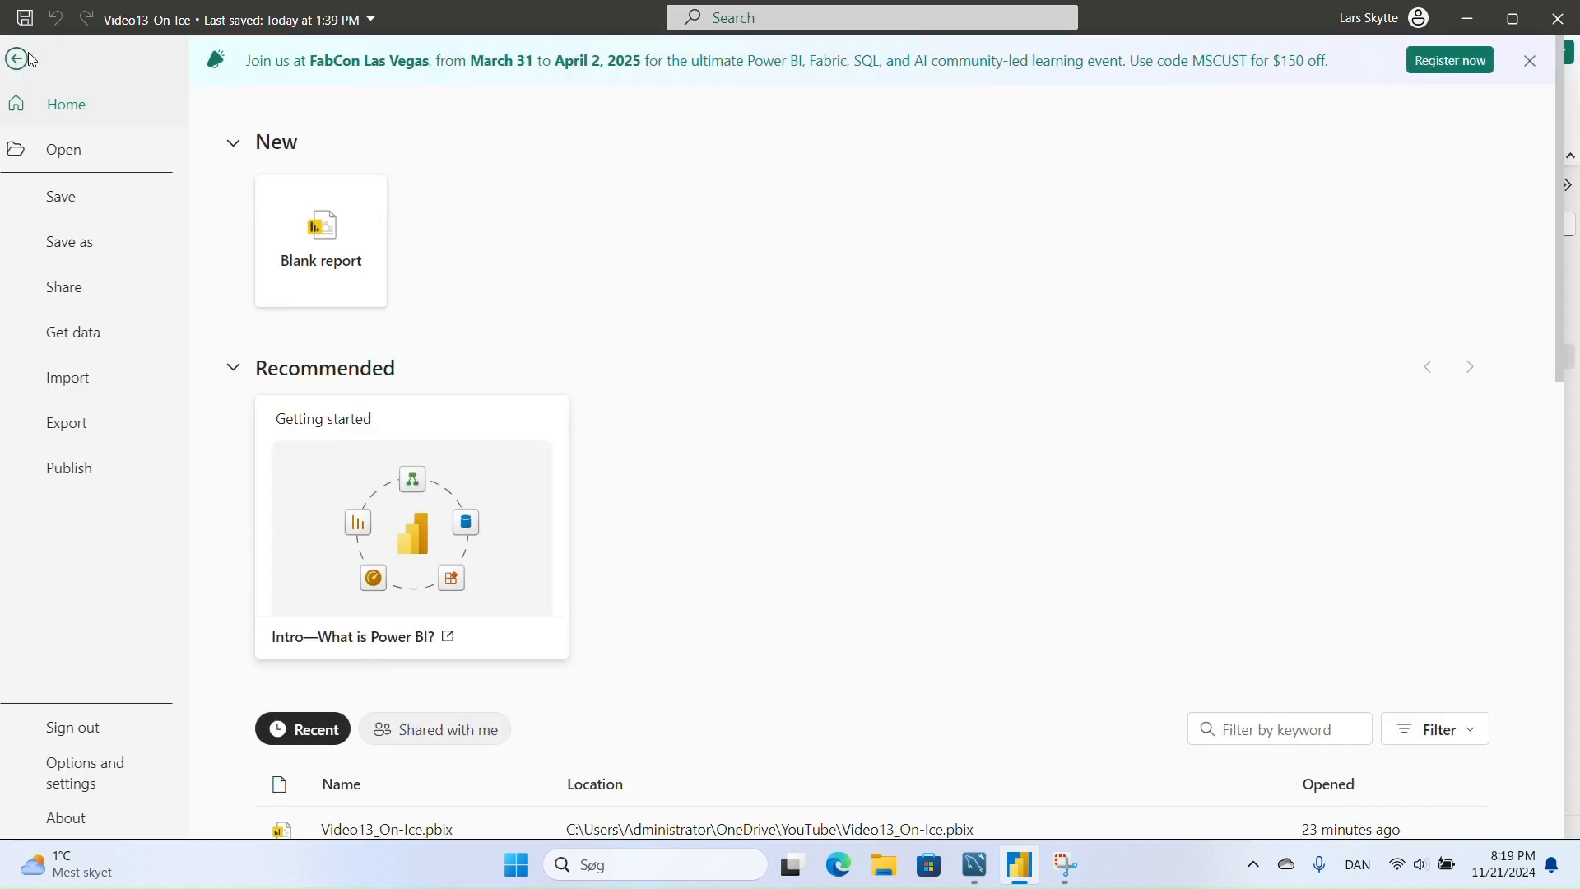
left_click(27, 58)
left_click(103, 51)
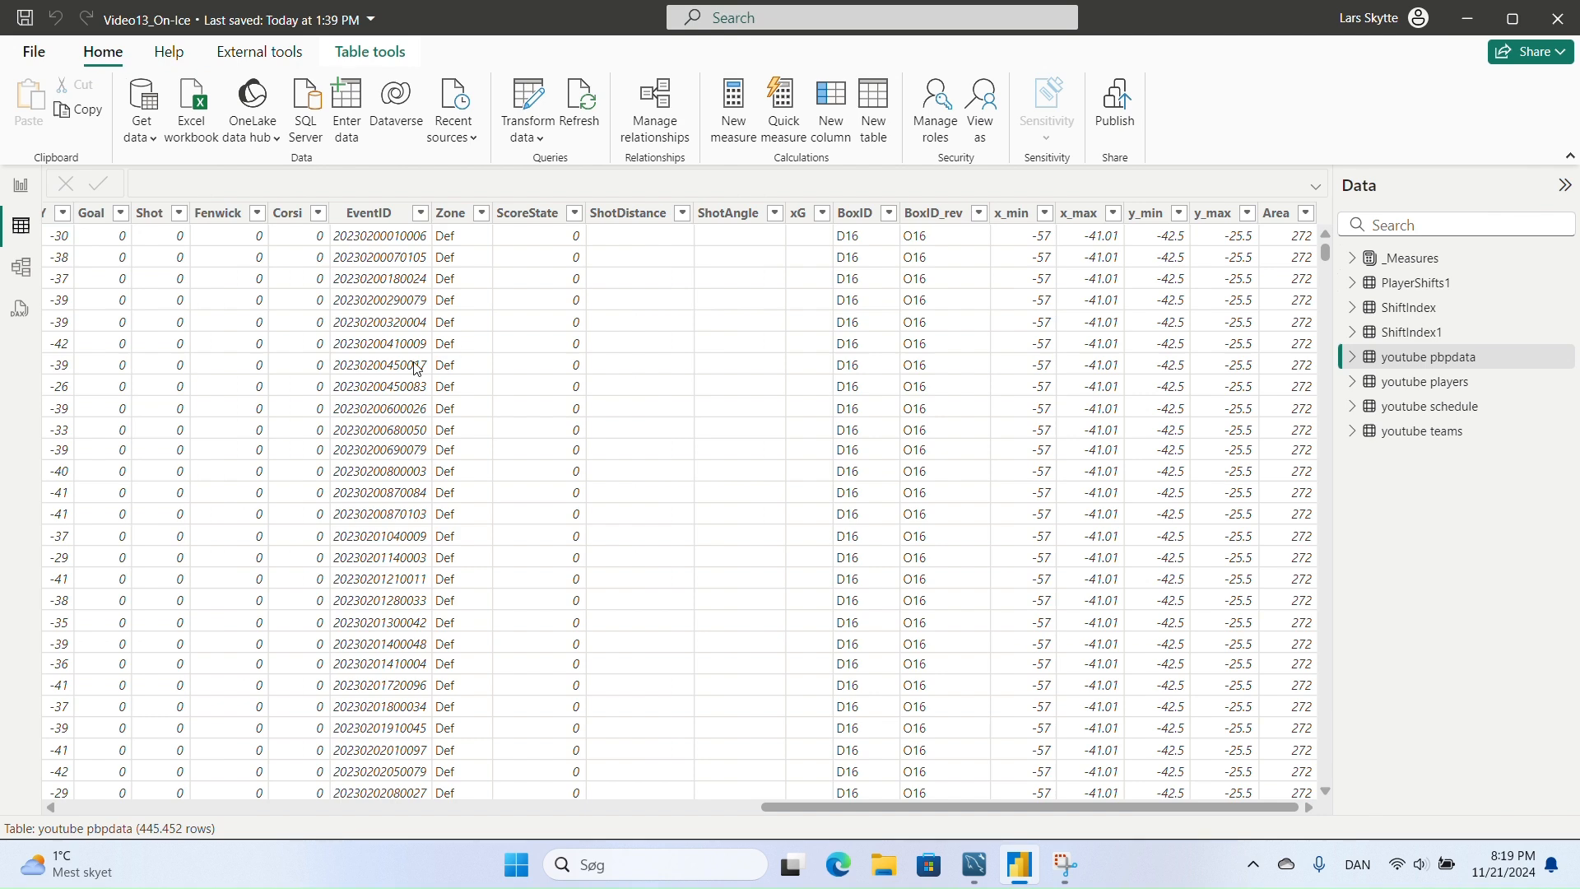
left_click(582, 102)
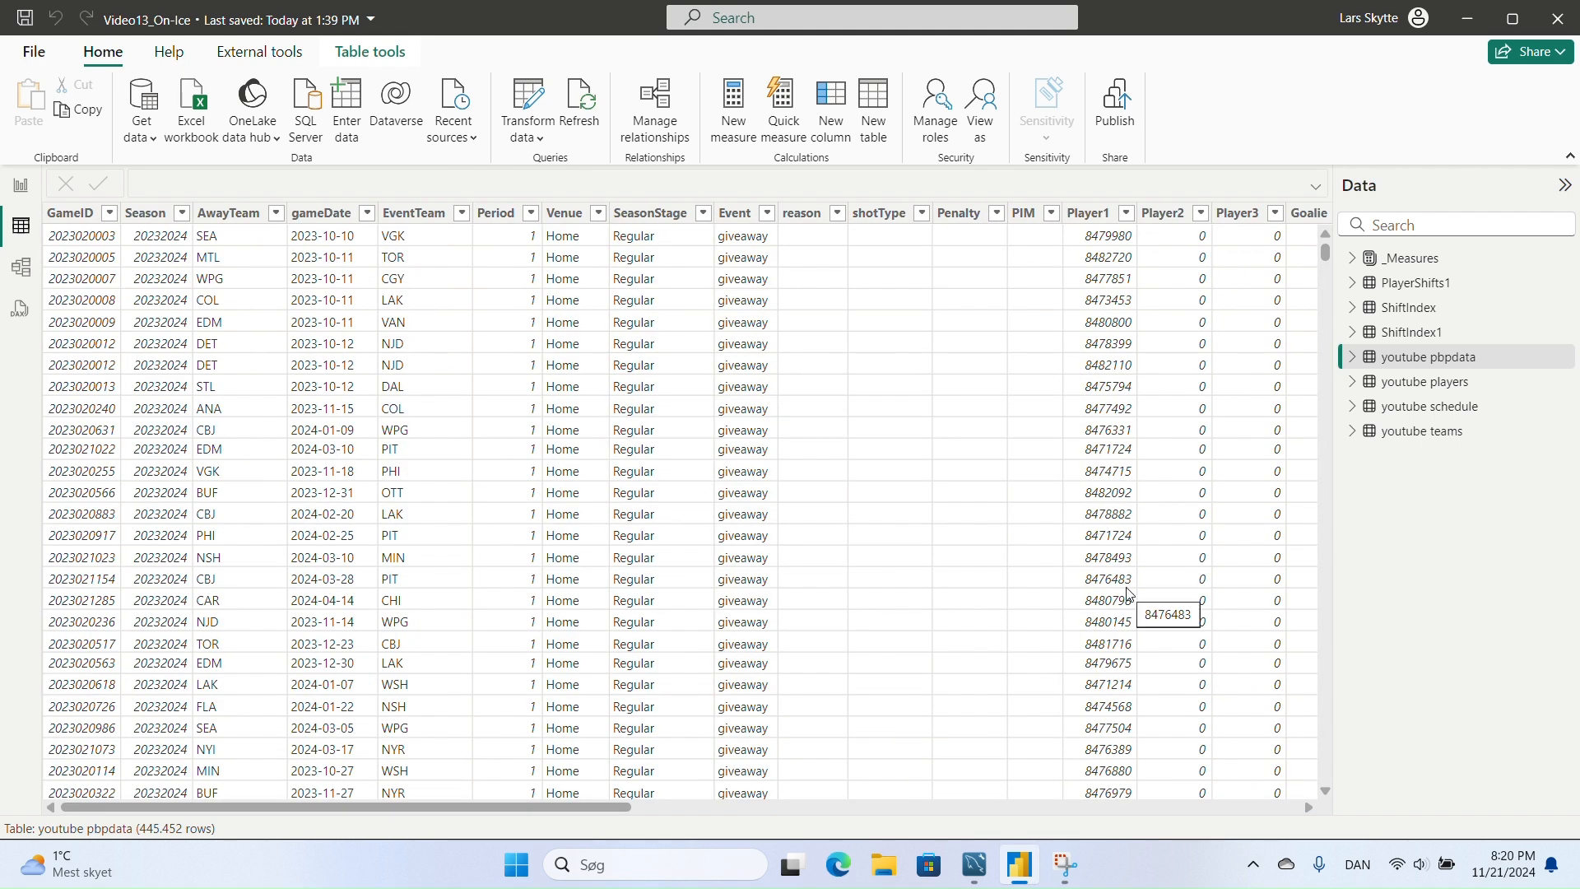
left_click_drag(535, 805, 1247, 816)
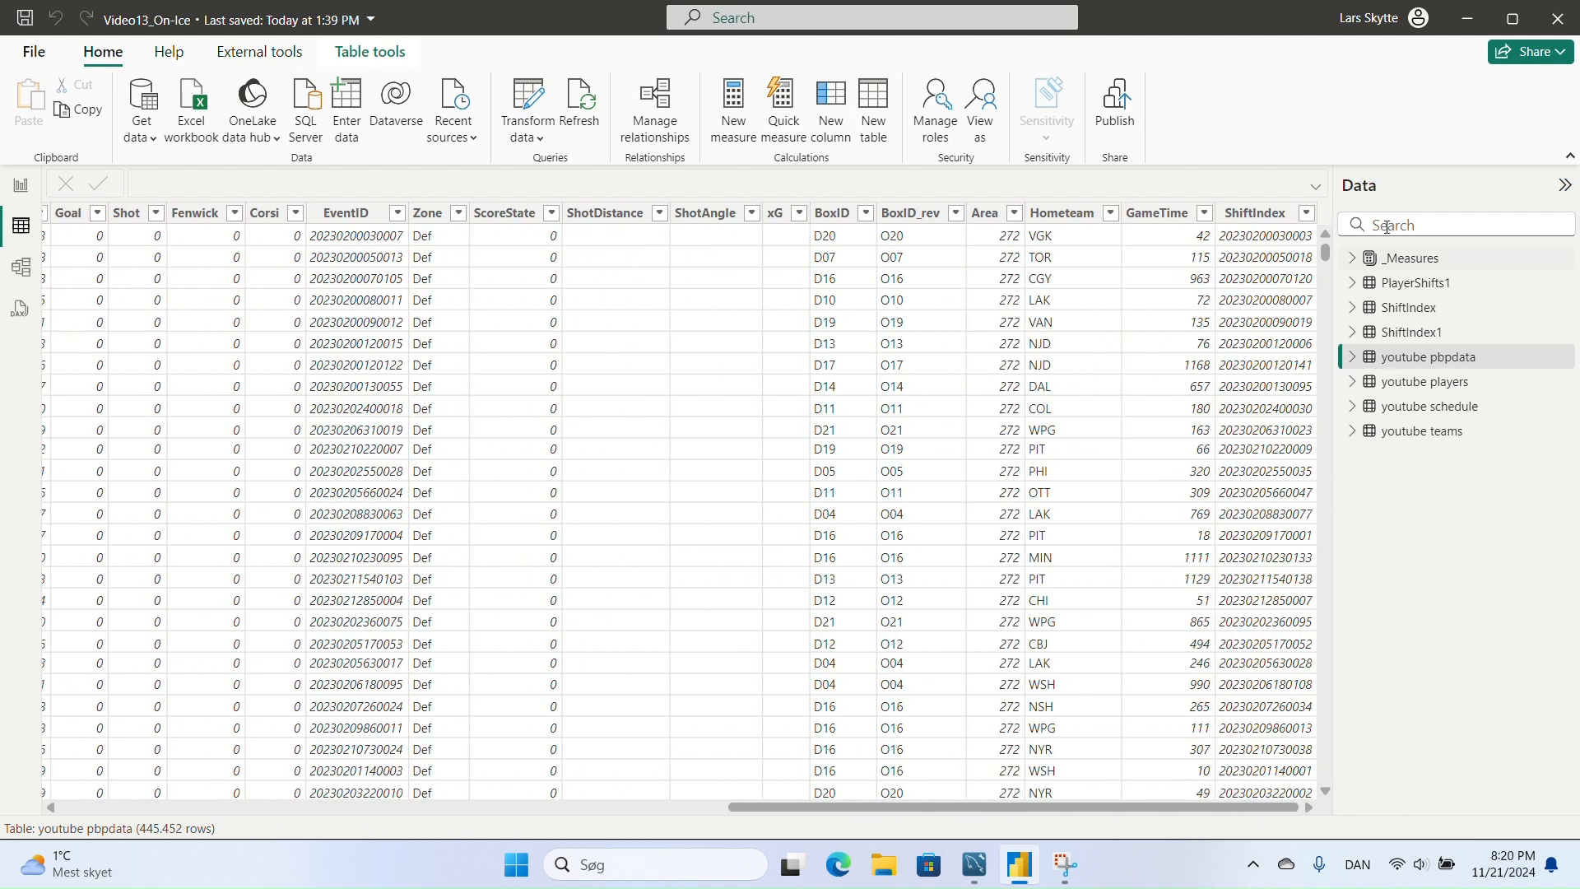
left_click(1281, 214)
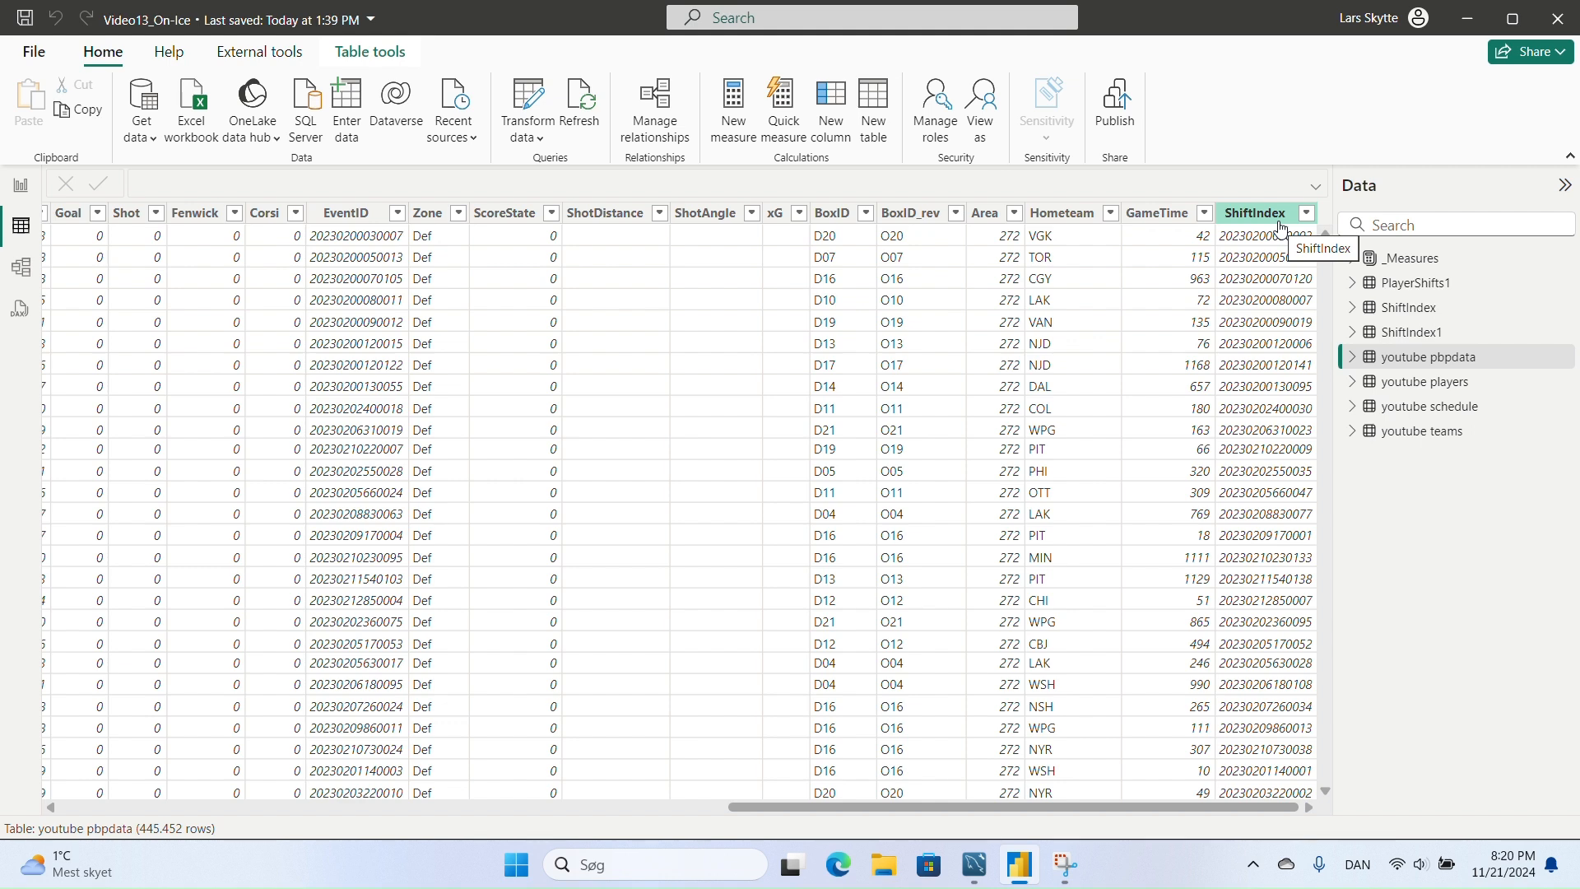
- Open the data model diagram and move the ShiftIndex1 table down into the empty area below the other tables
left_click(32, 273)
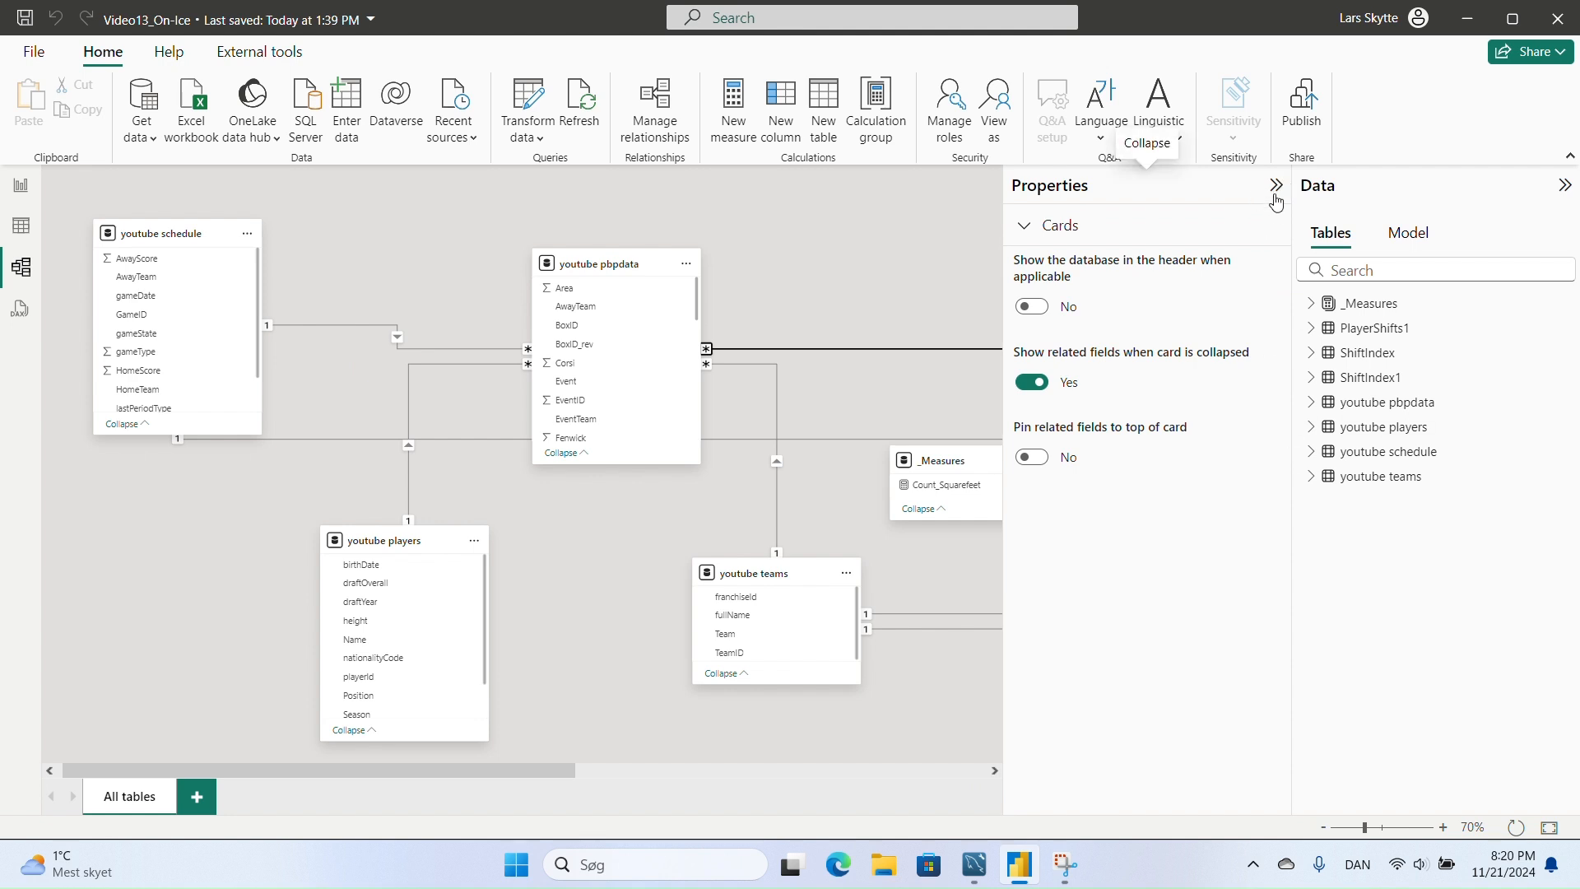
left_click(1323, 828)
left_click(1323, 827)
left_click(1323, 827)
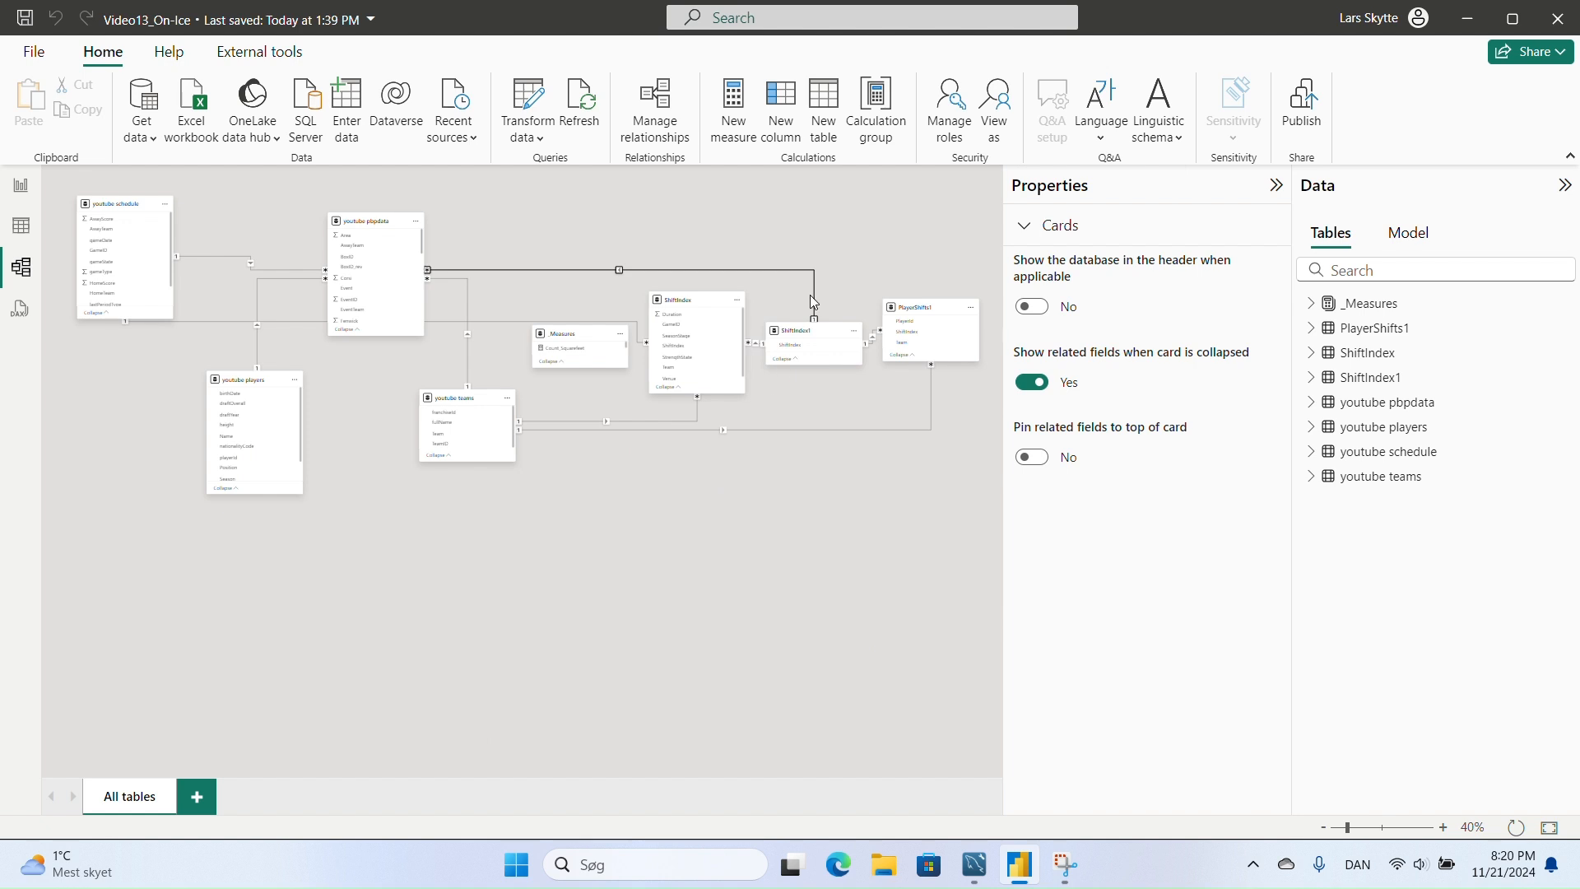
left_click_drag(799, 331, 745, 651)
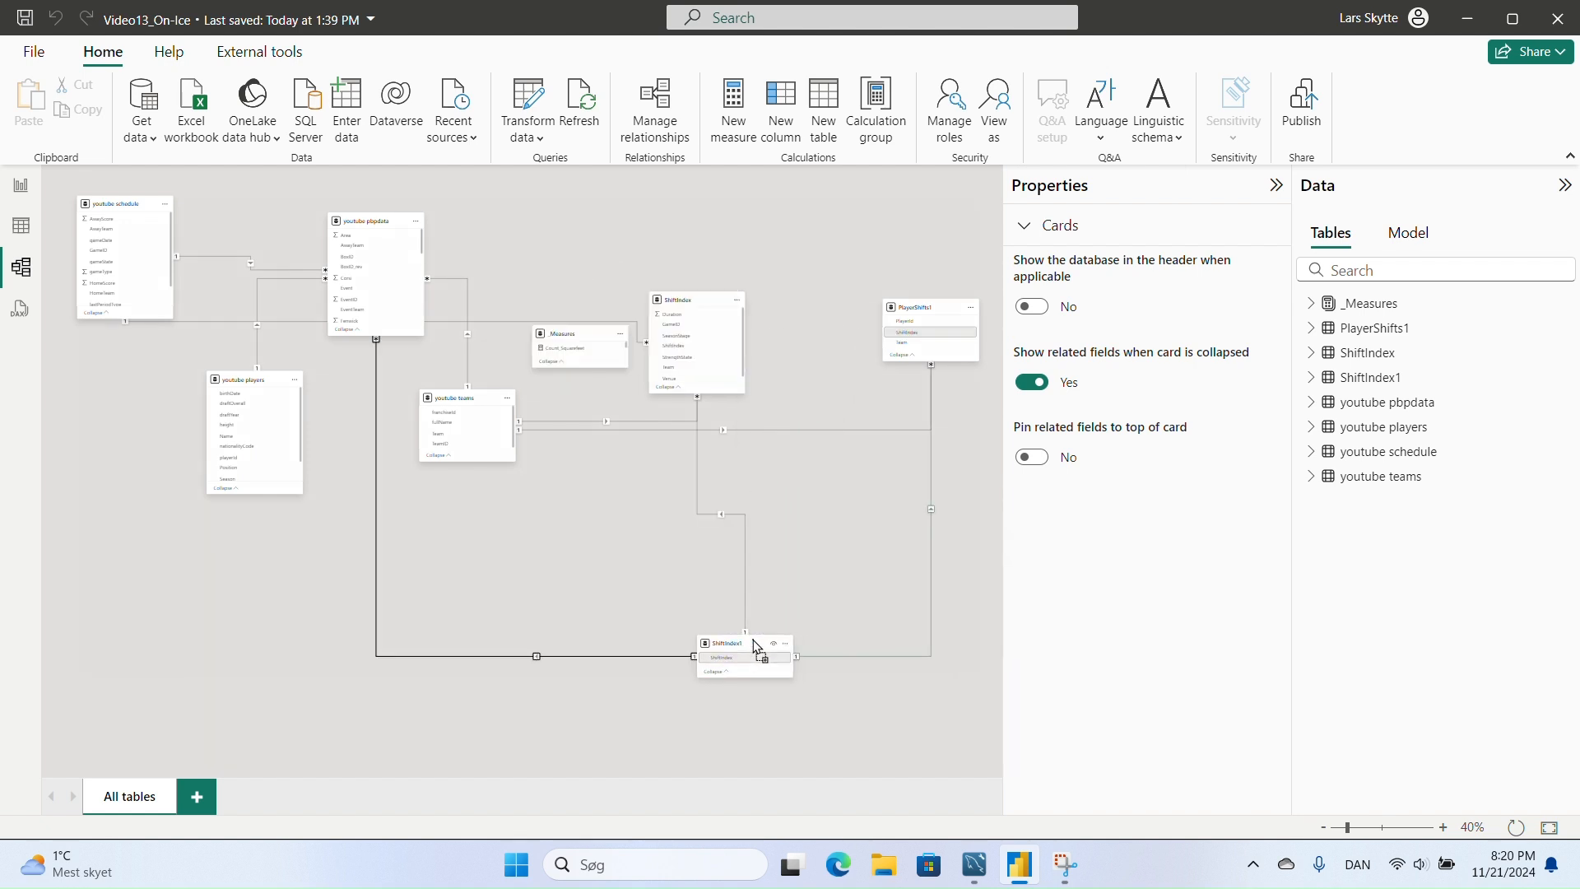
- Delete the relationships linking ShiftIndex1 to ShiftIndex, PlayerShifts1 and youtube pbpdata
left_click(746, 585)
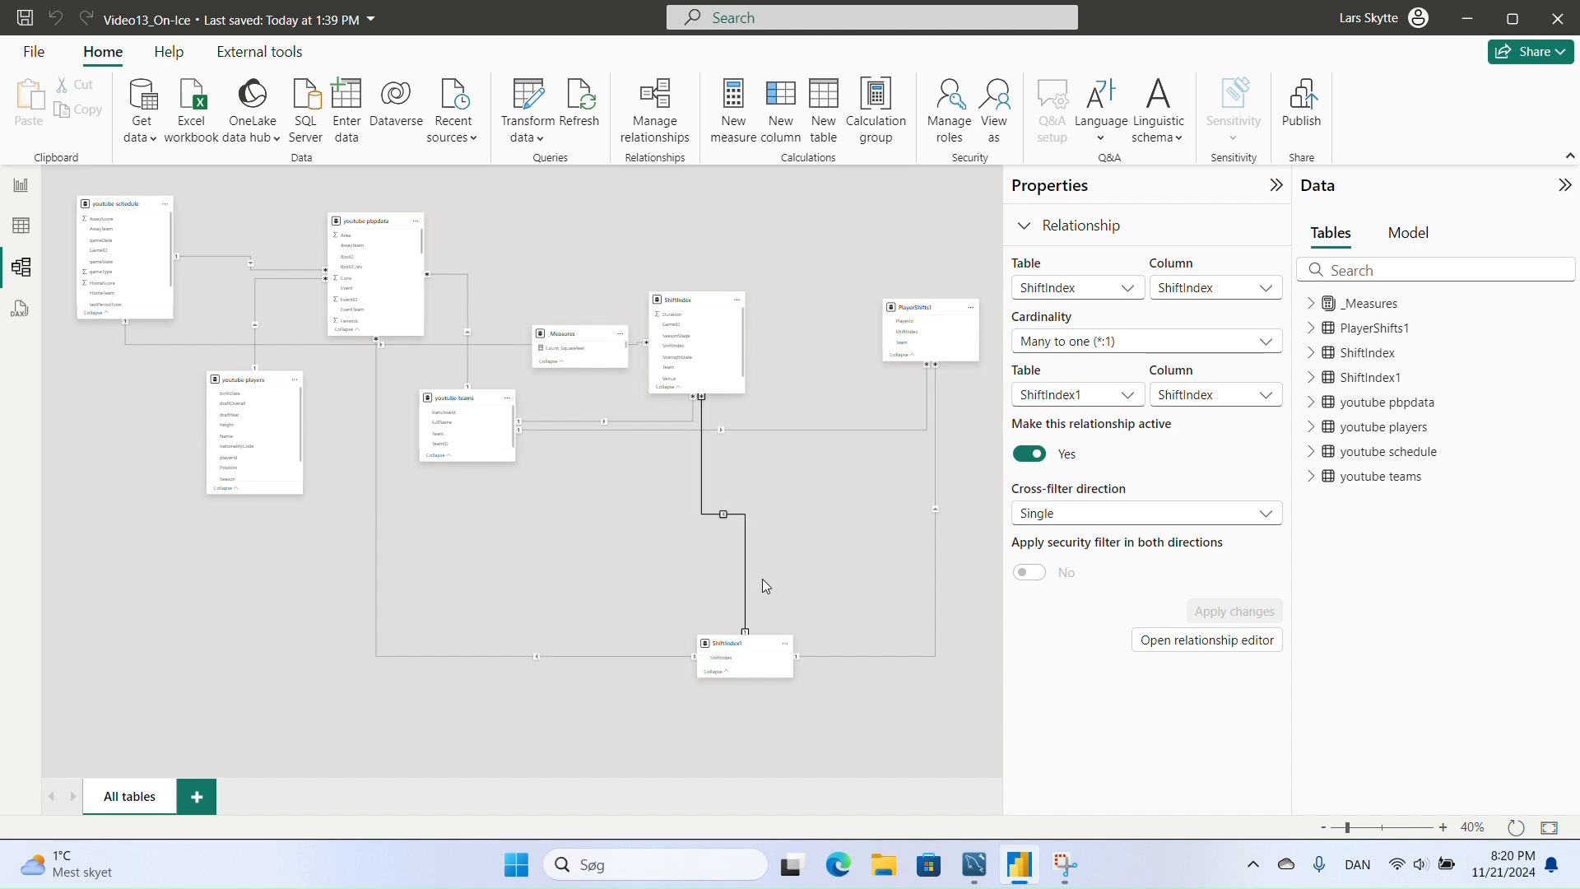
left_click(935, 546)
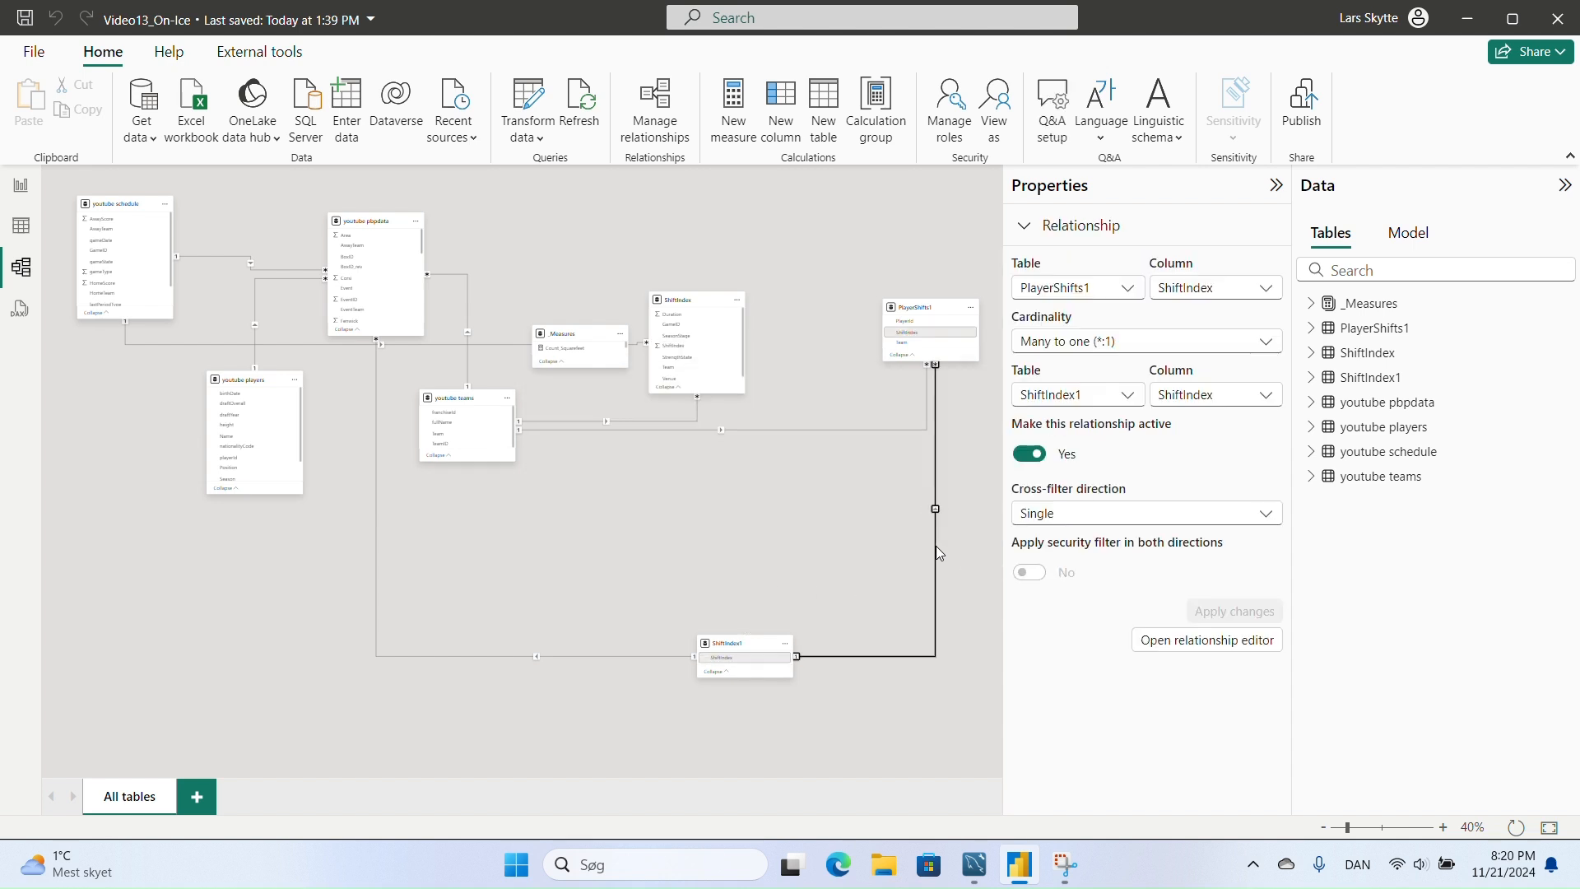
key("Delete")
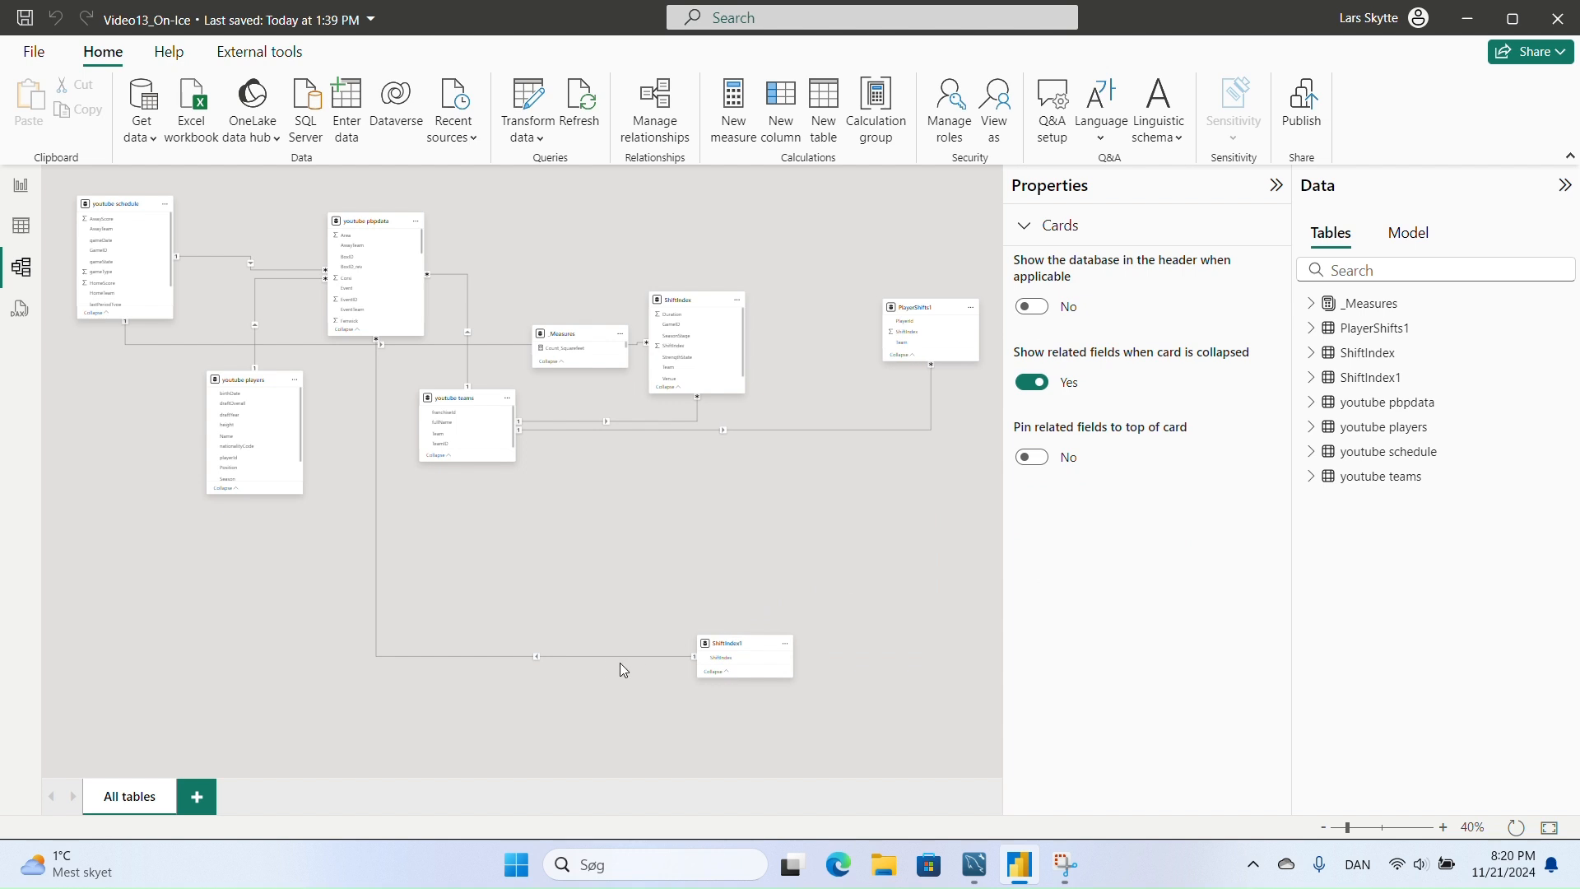
left_click(610, 658)
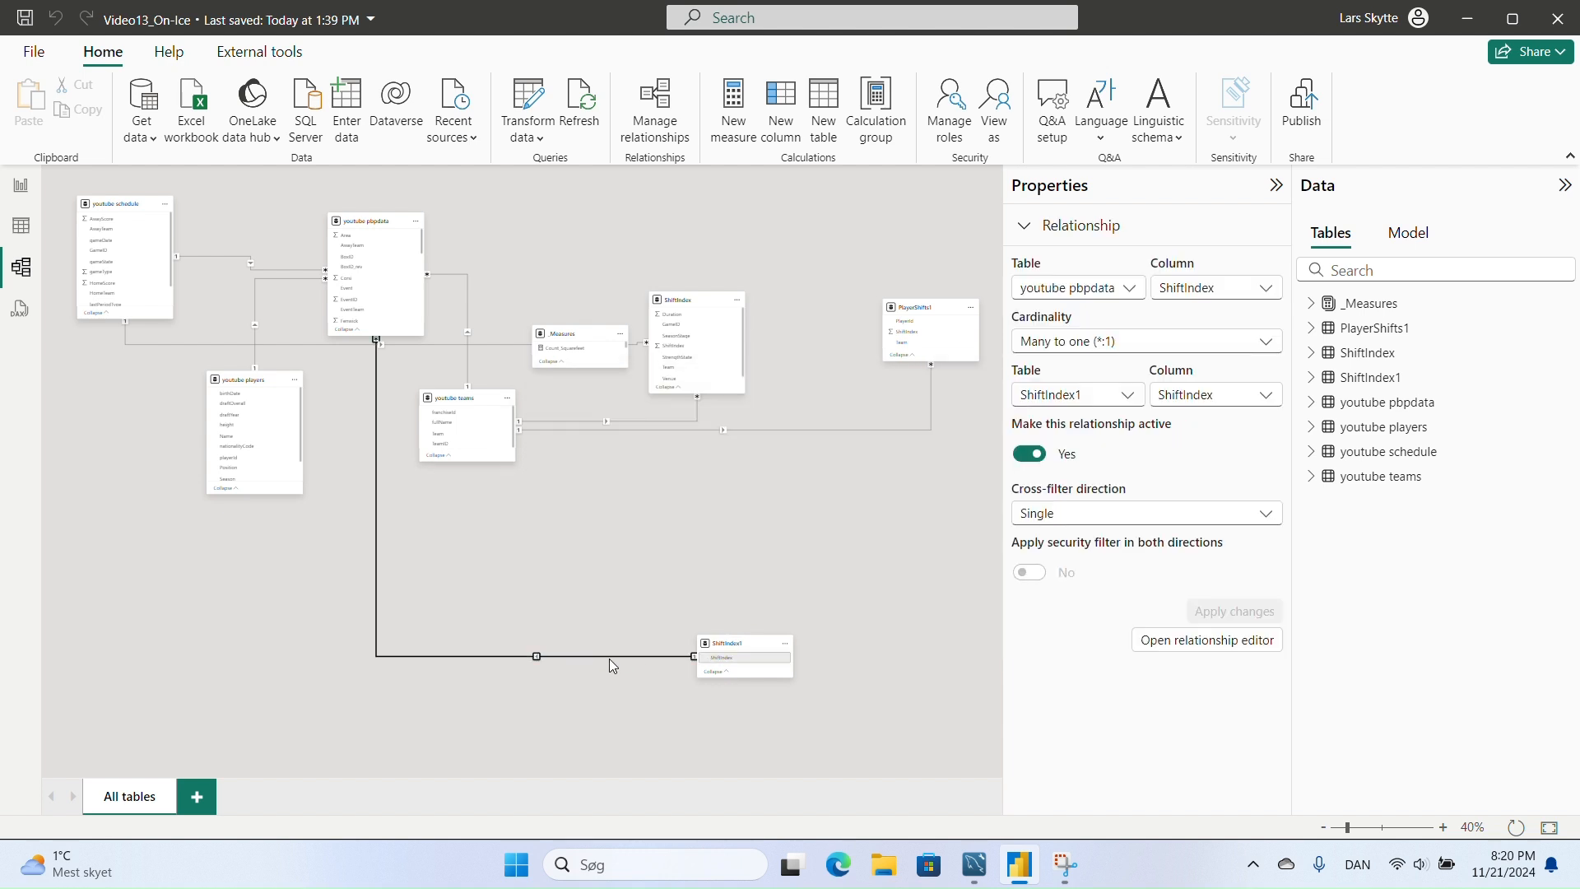
key("Delete")
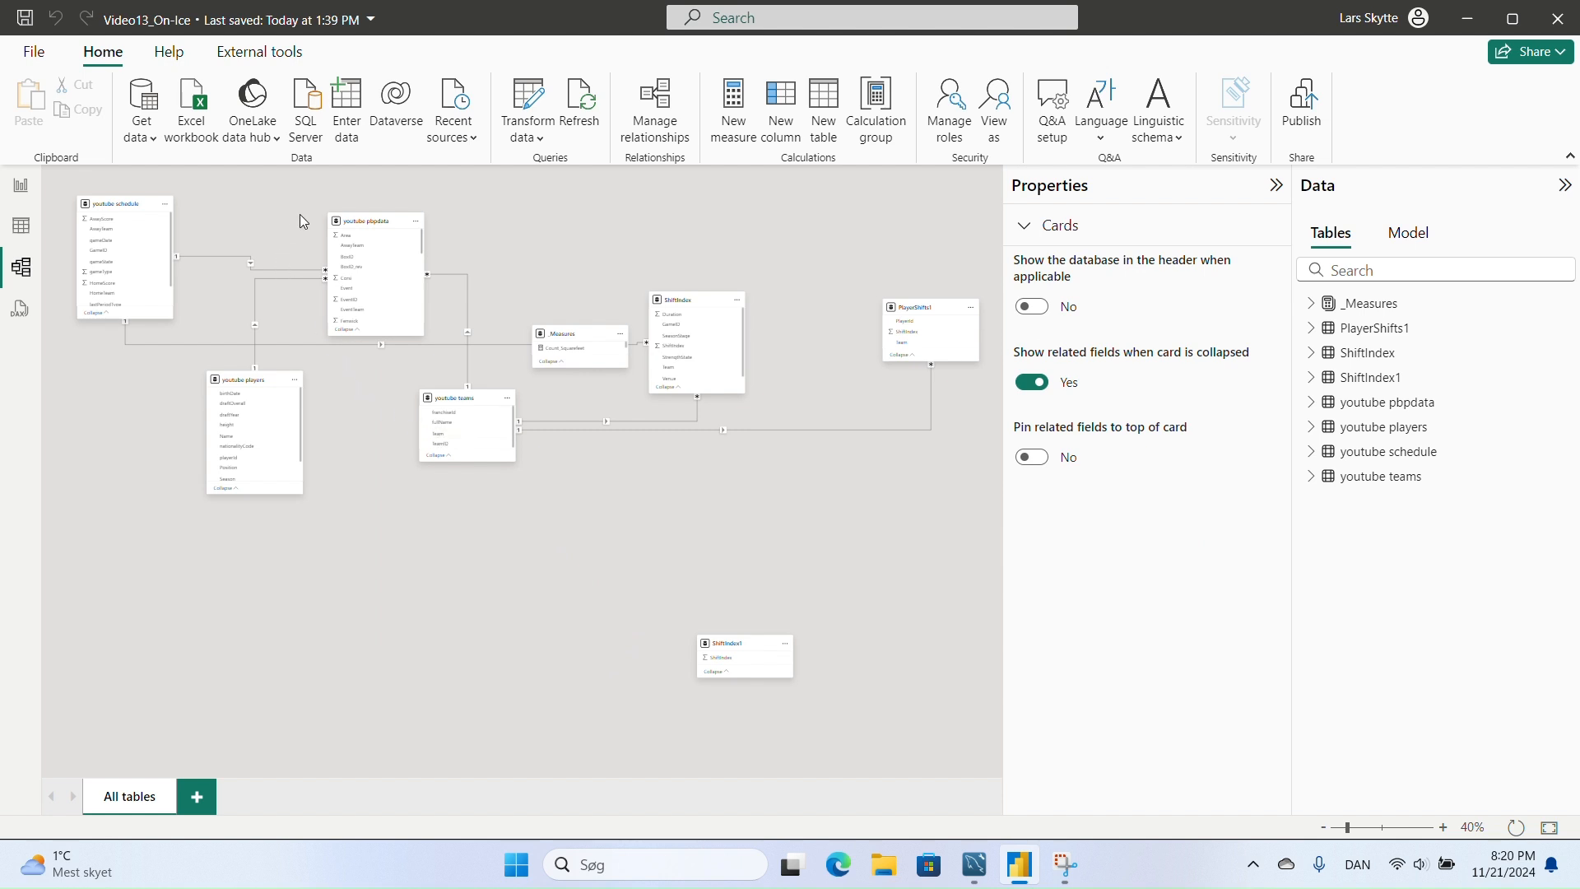
- Stack the youtube players and youtube teams tables under youtube schedule, and place youtube pbpdata beside youtube teams
left_click_drag(251, 380, 118, 376)
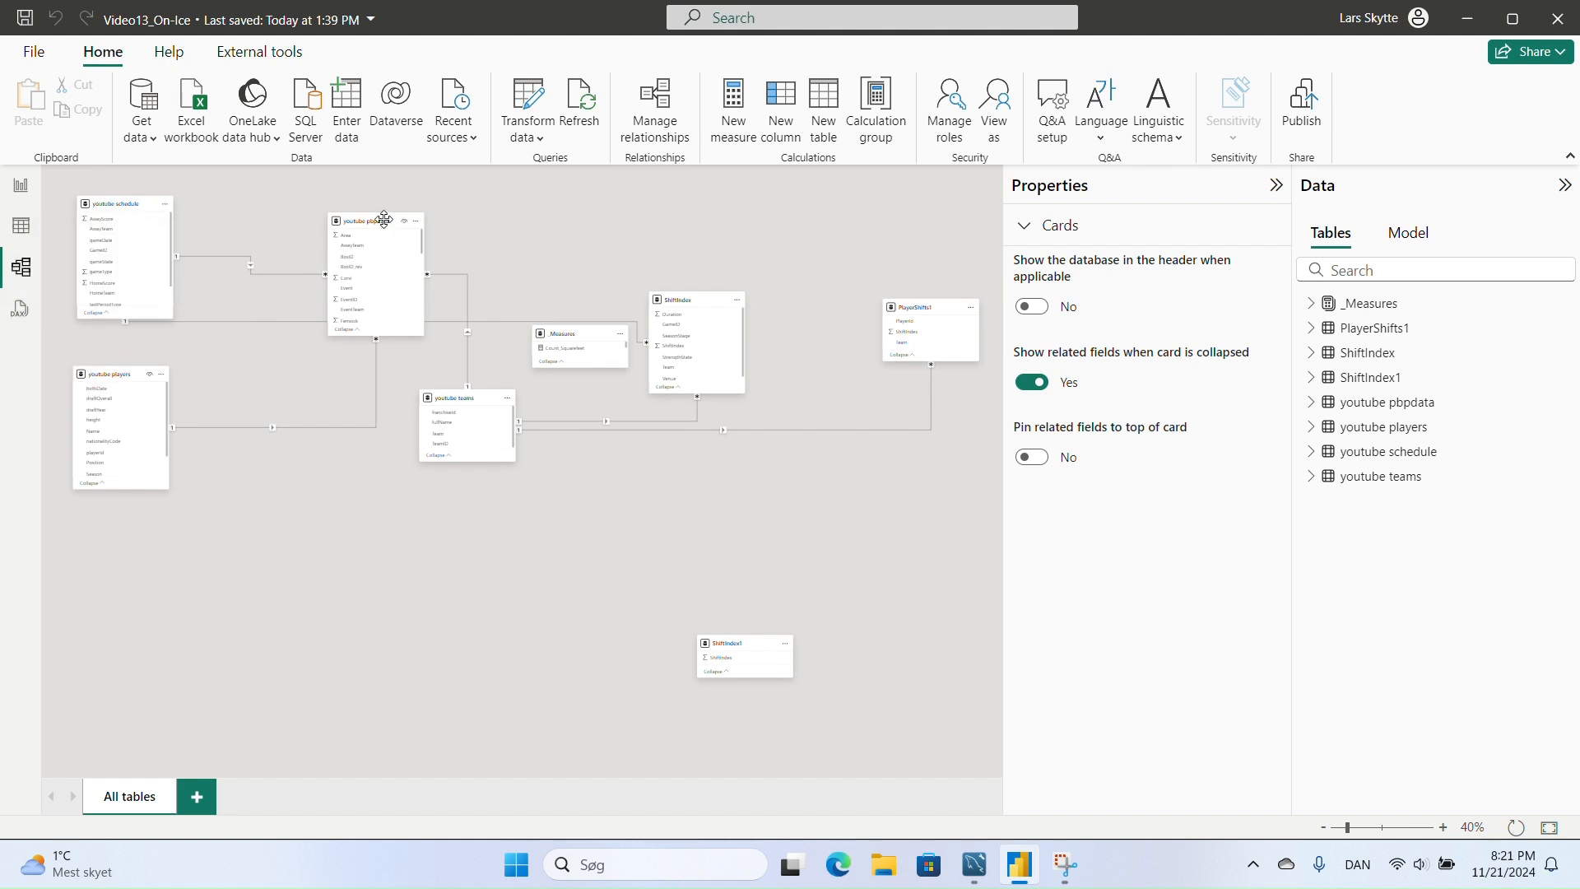
left_click_drag(378, 221, 427, 608)
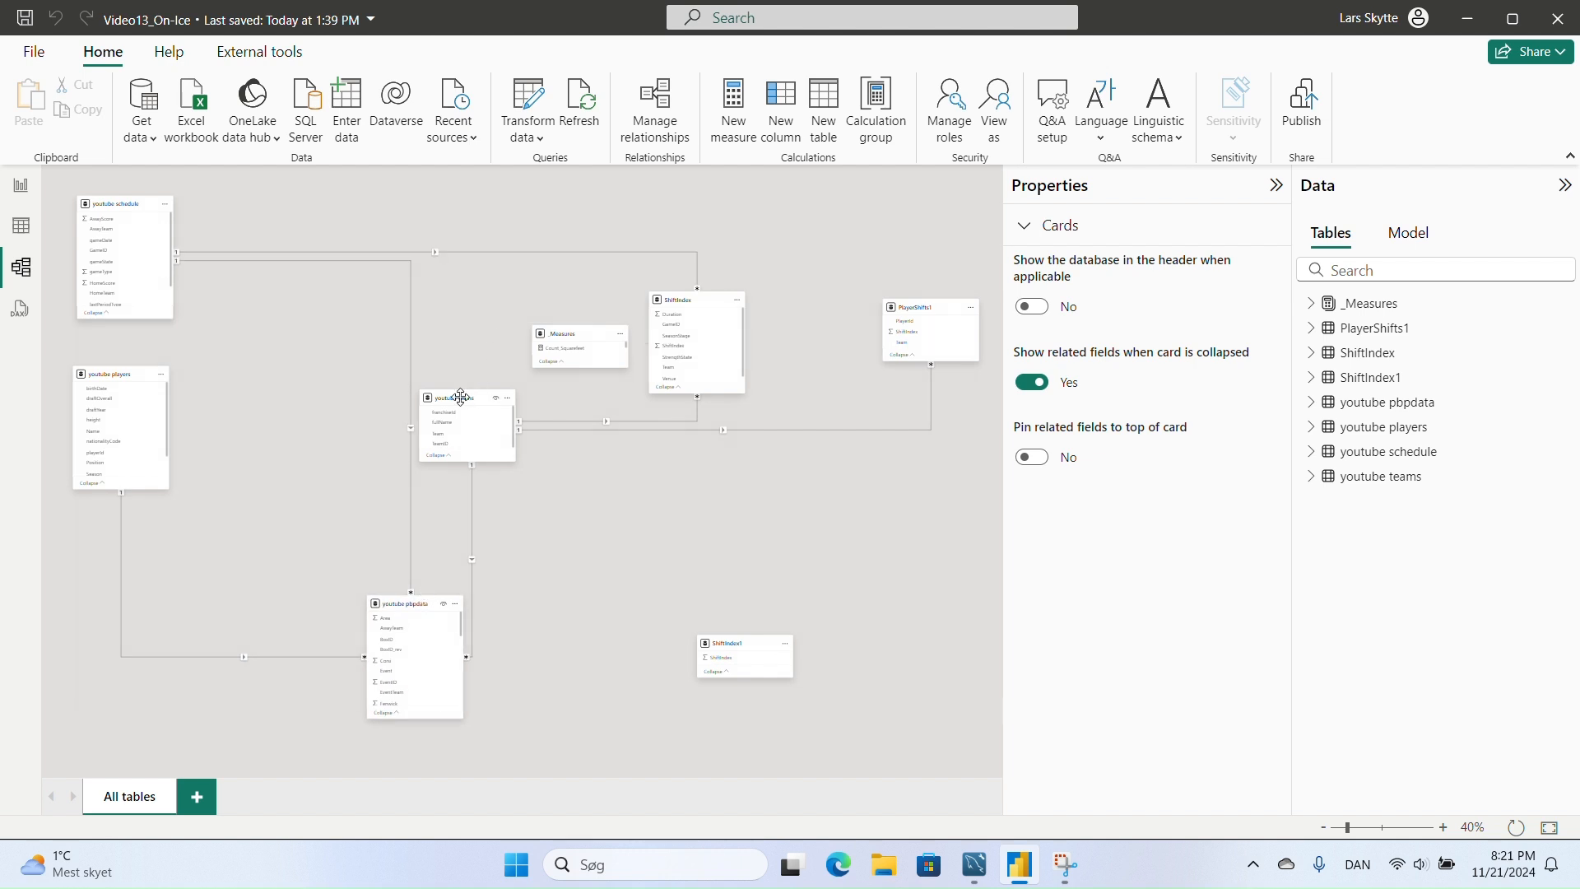
left_click_drag(461, 398, 106, 595)
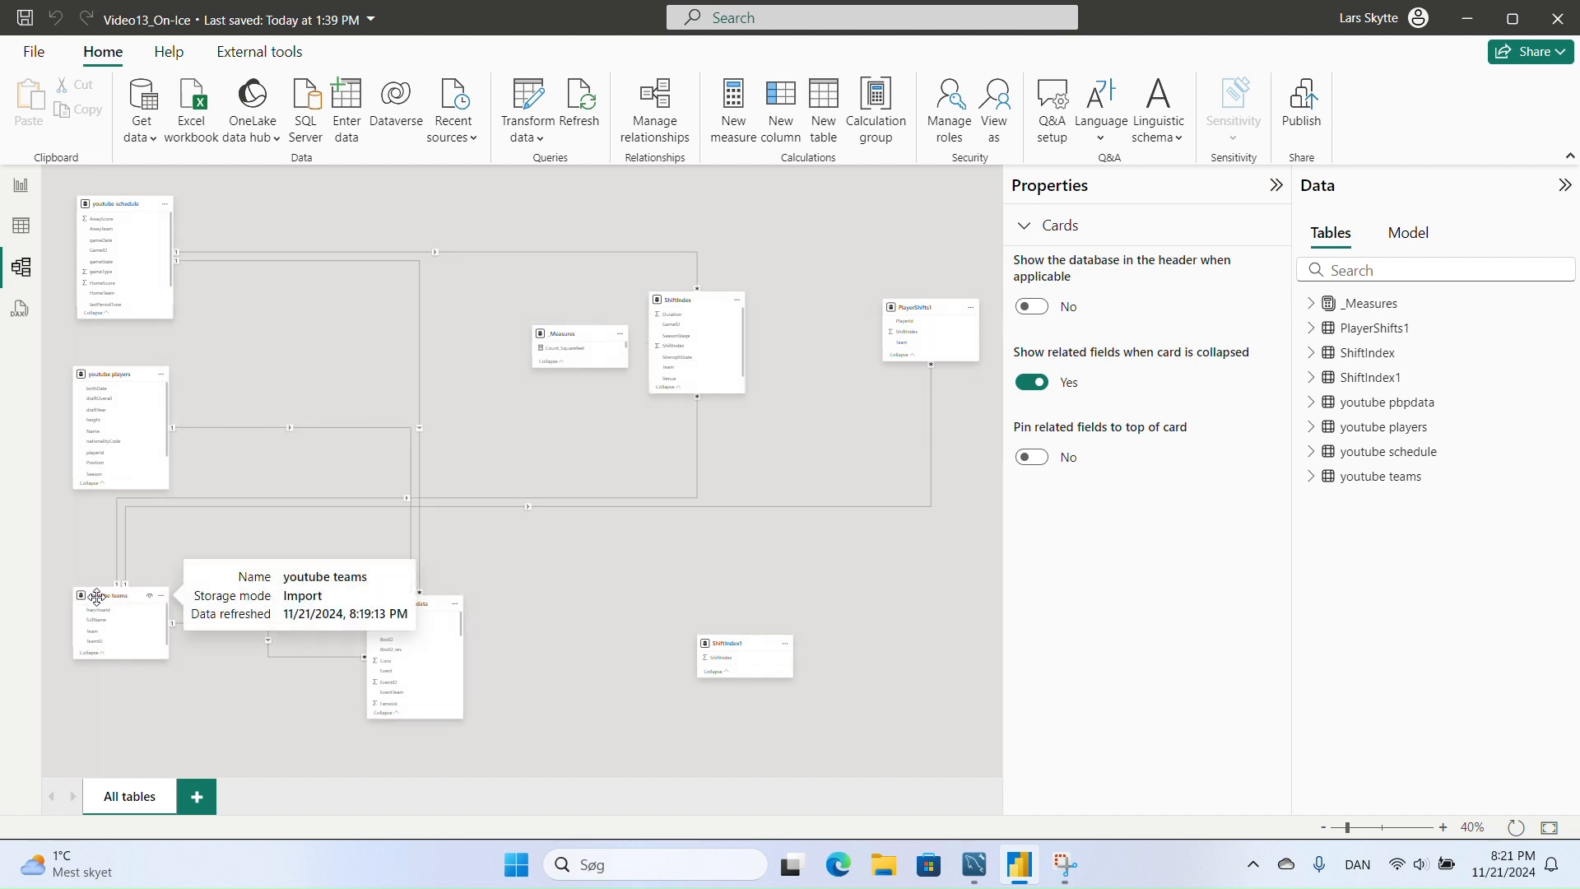
- Delete the relationships from PlayerShifts1 to youtube teams and from ShiftIndex to youtube schedule and youtube teams
left_click(931, 431)
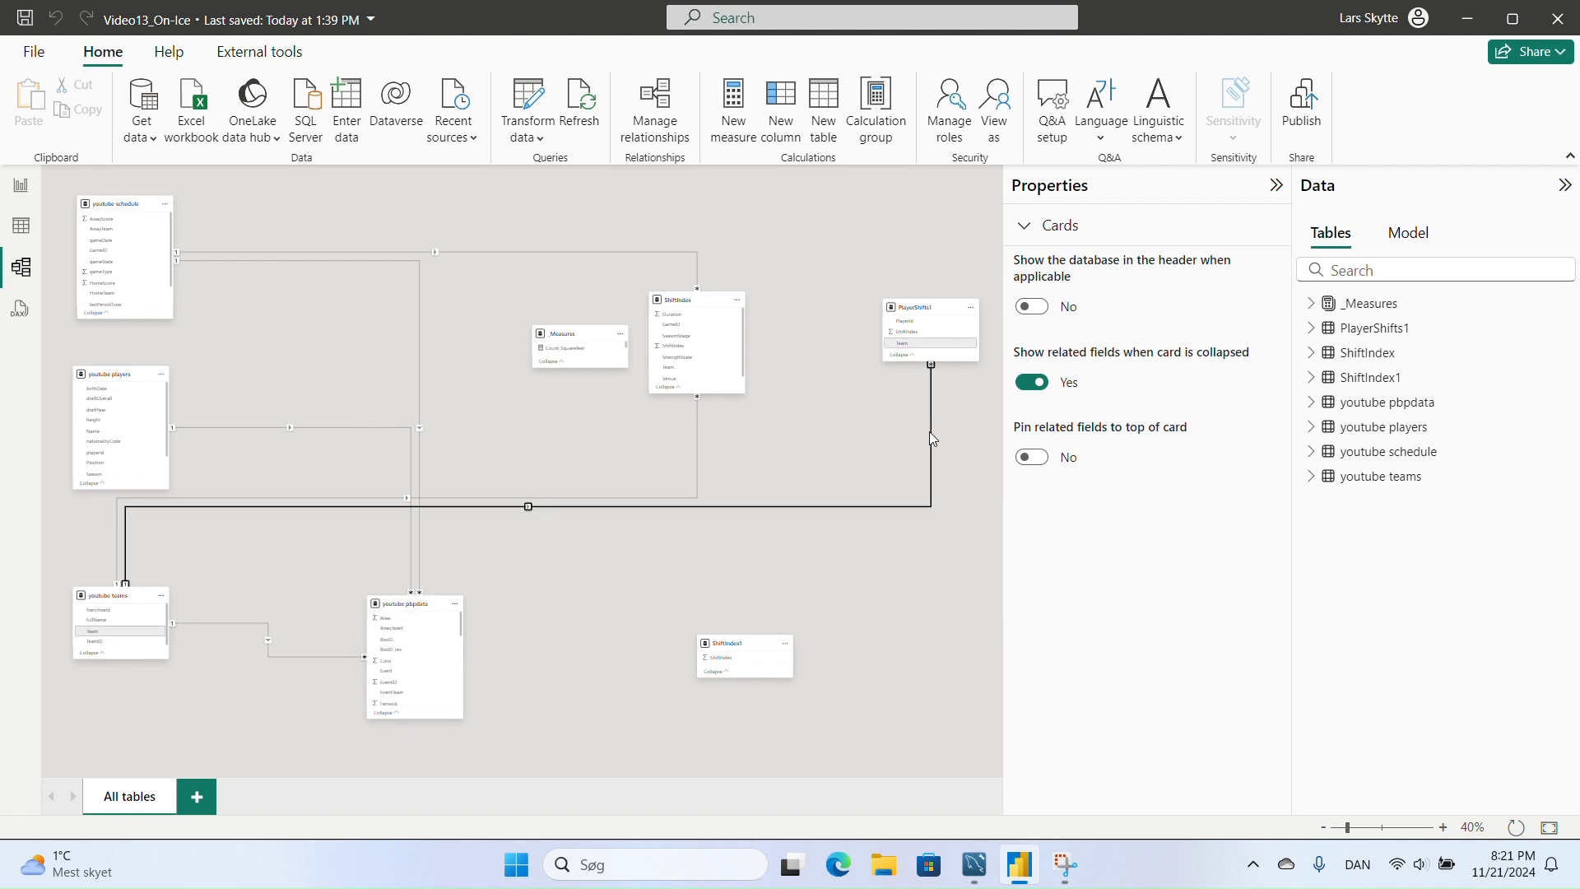
key("Delete")
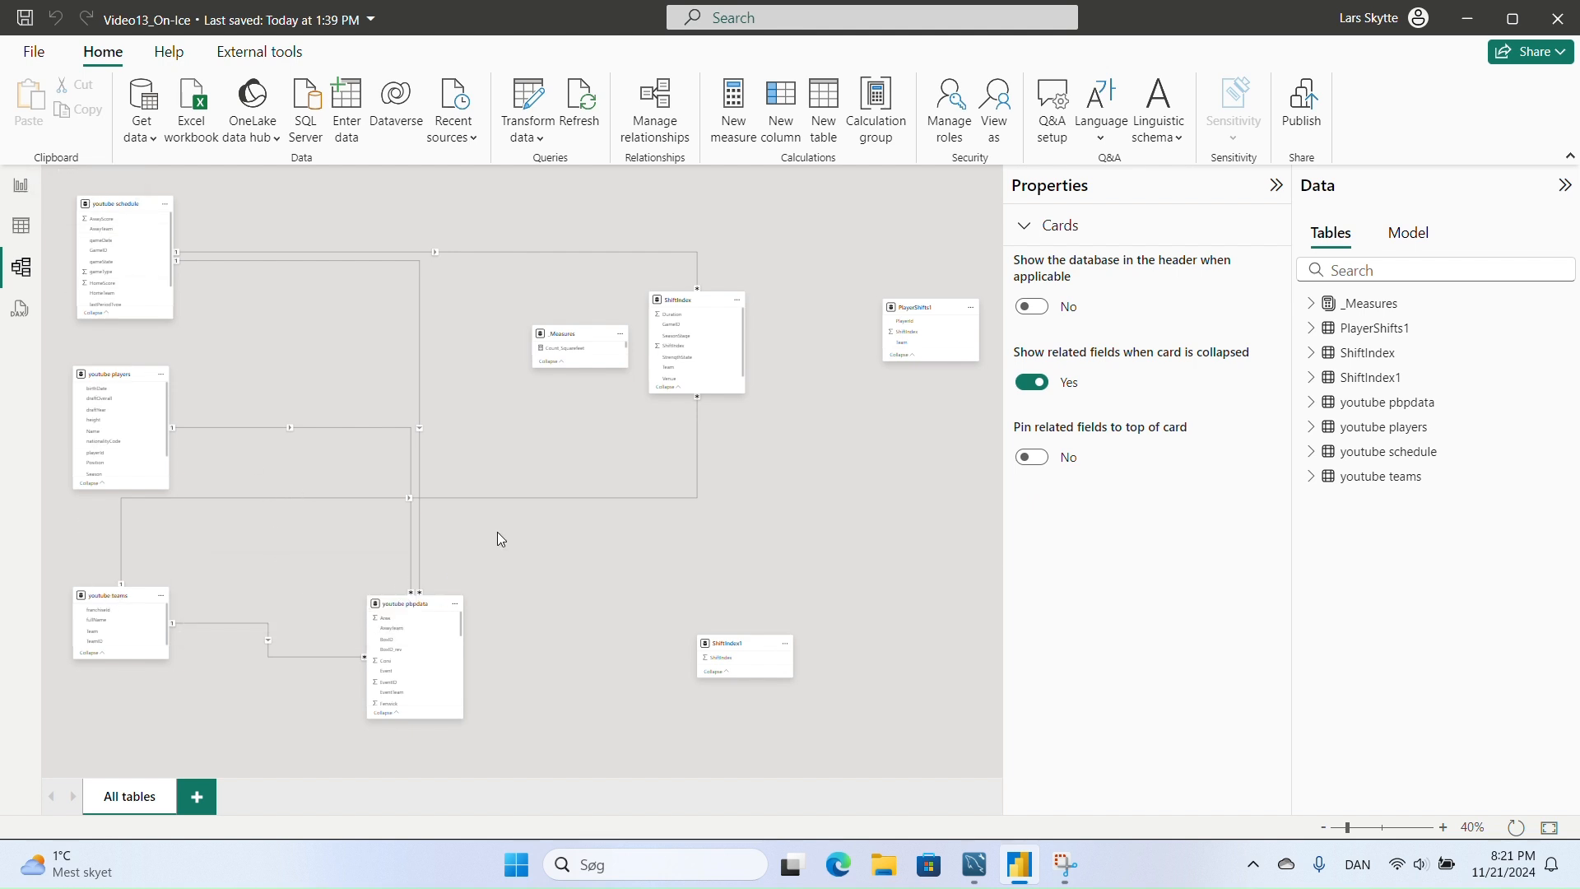
left_click(656, 251)
key("Delete")
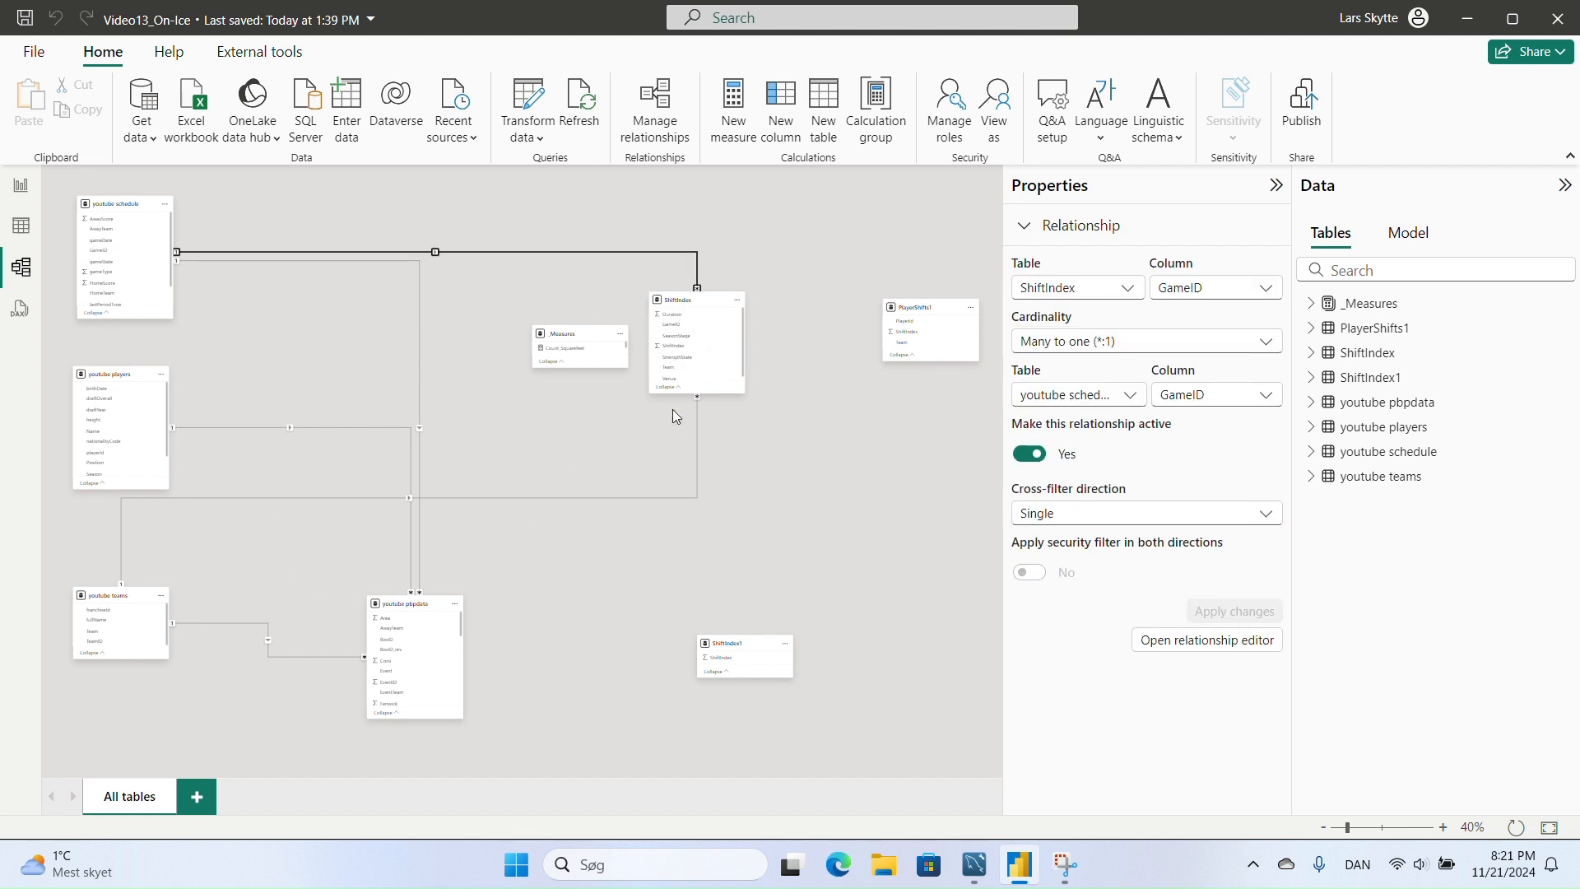
left_click(695, 482)
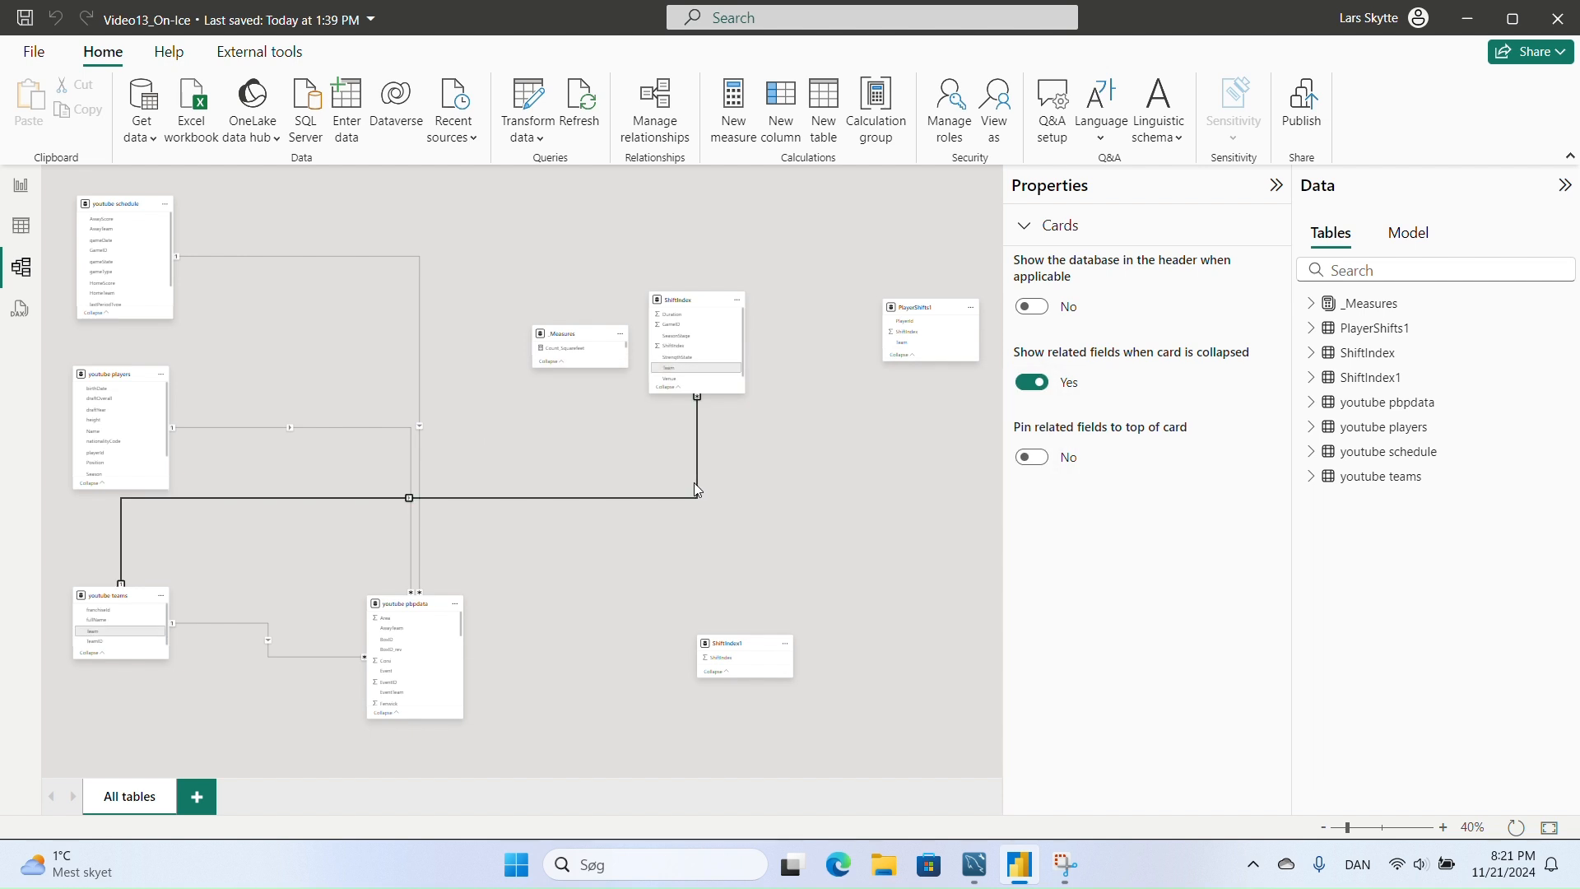
key("Delete")
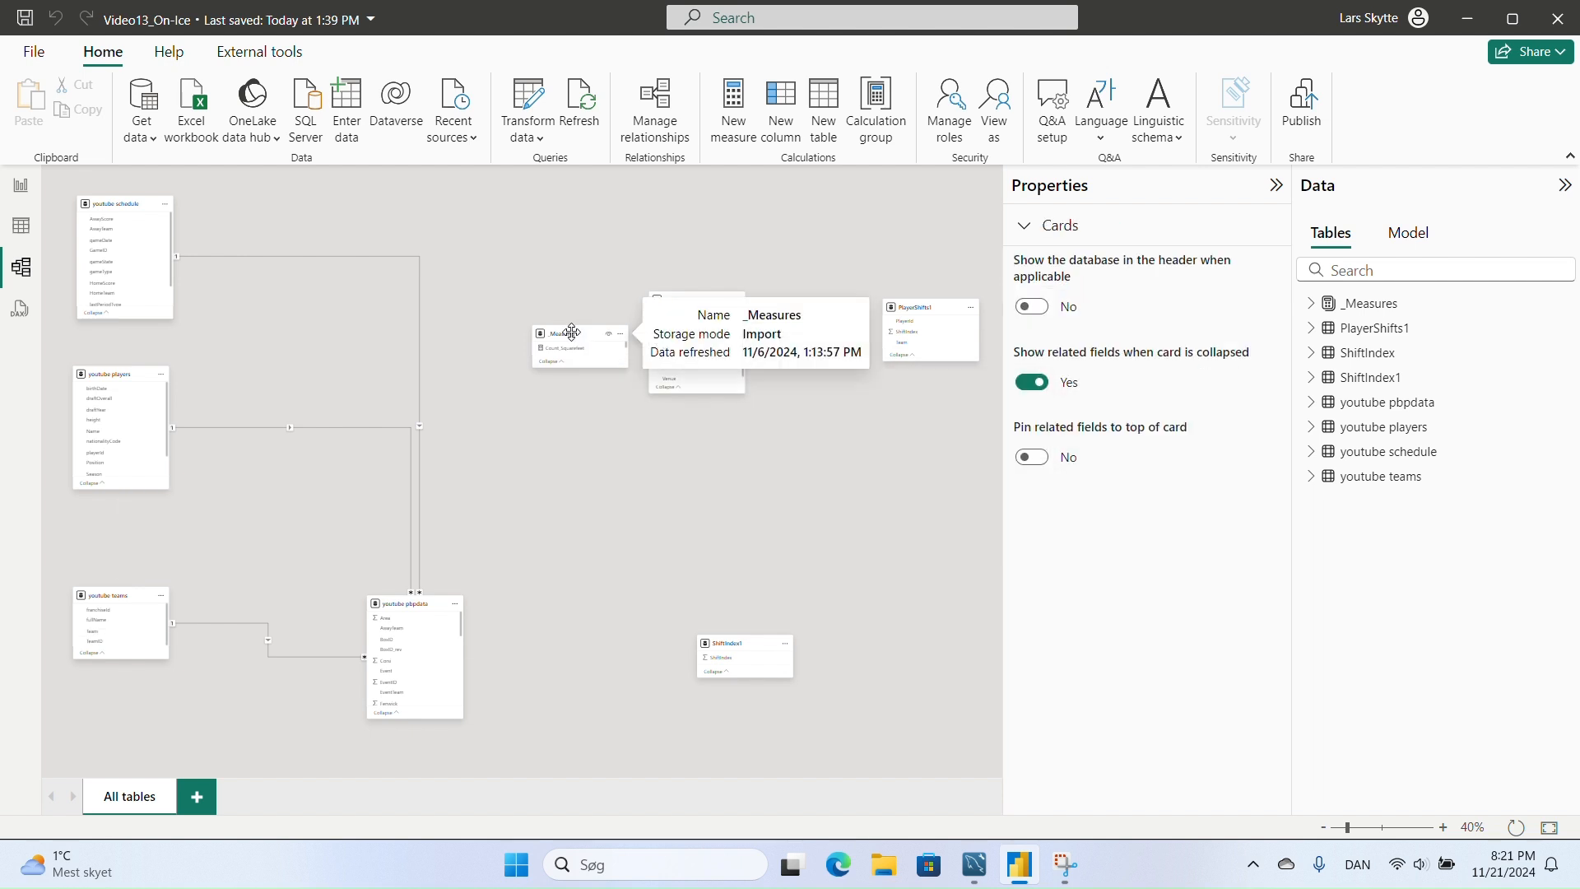
- In the model diagram, place _Measures below youtube teams, ShiftIndex under PlayerShifts1, and move PlayerShifts1 to the upper middle of the canvas
left_click_drag(586, 337, 113, 709)
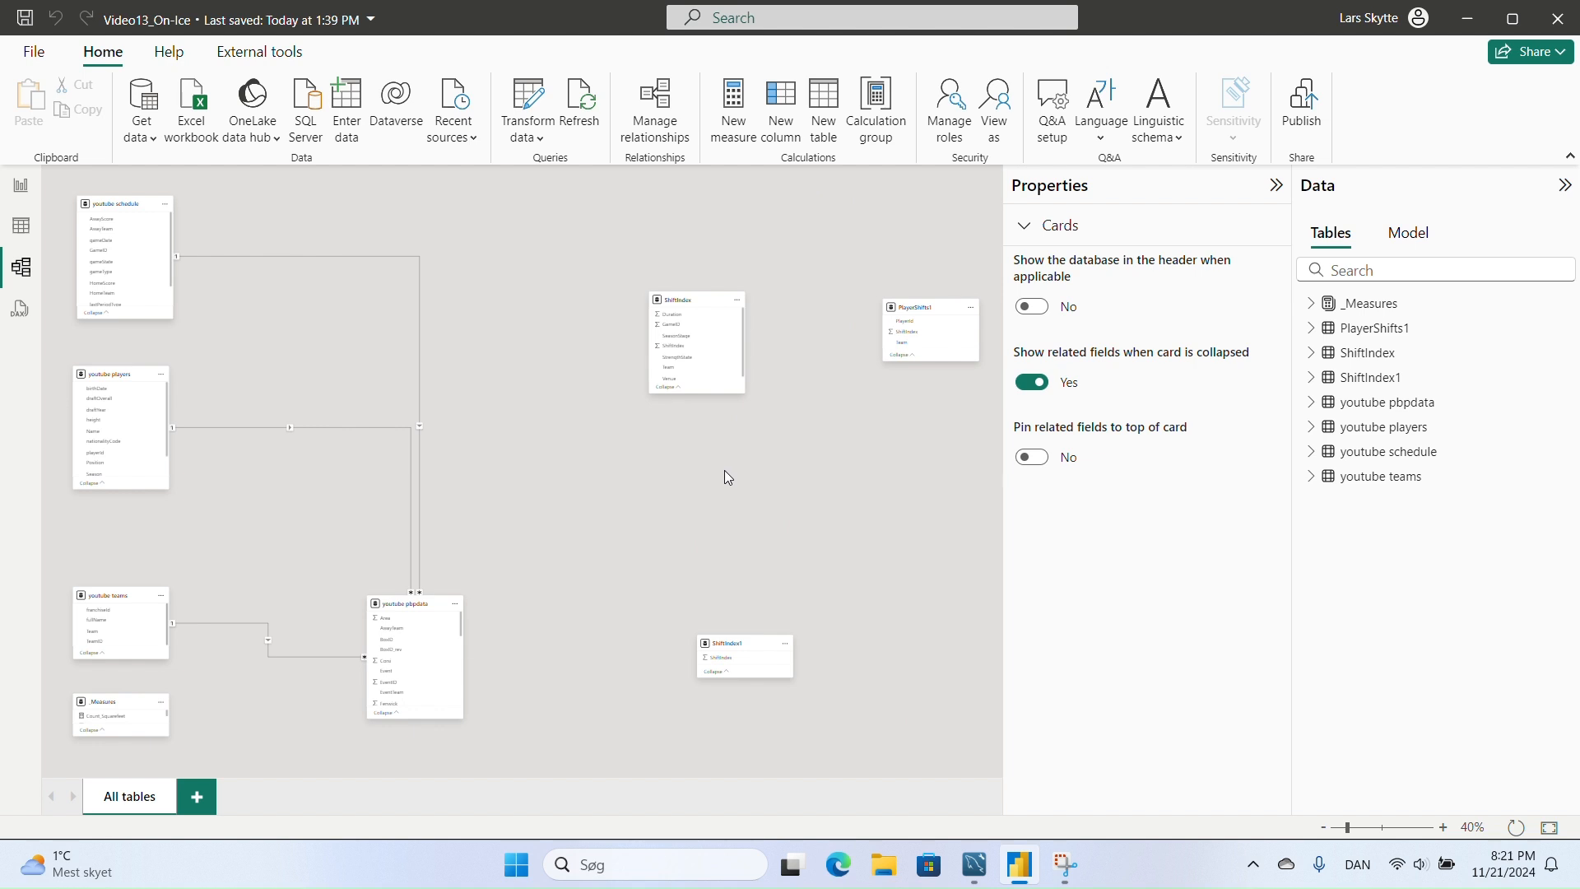
left_click_drag(677, 305, 905, 492)
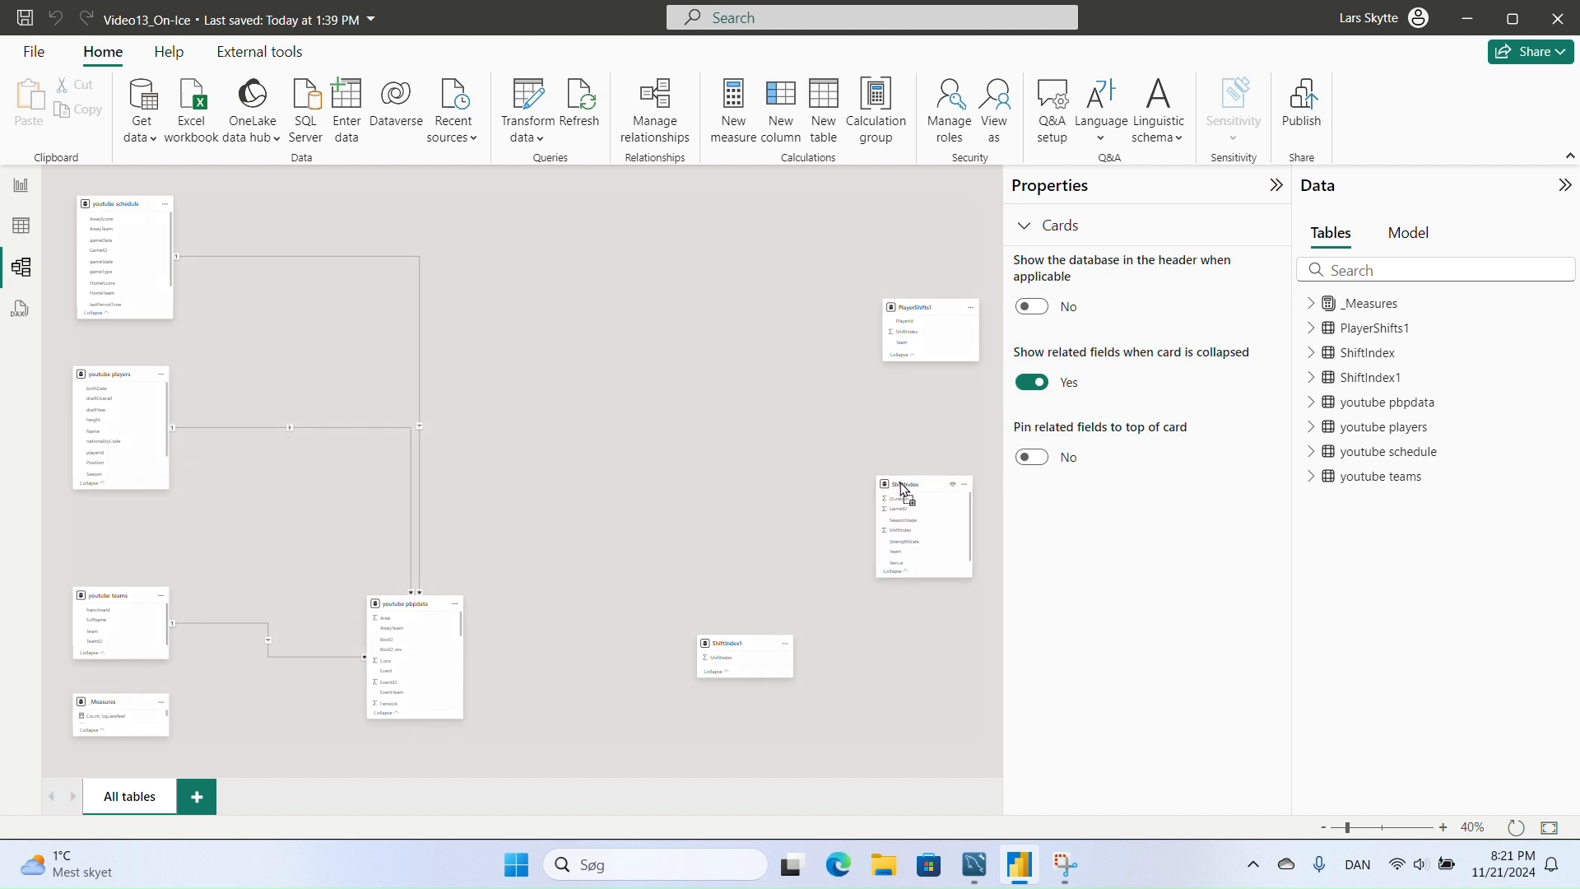
left_click_drag(922, 311, 610, 223)
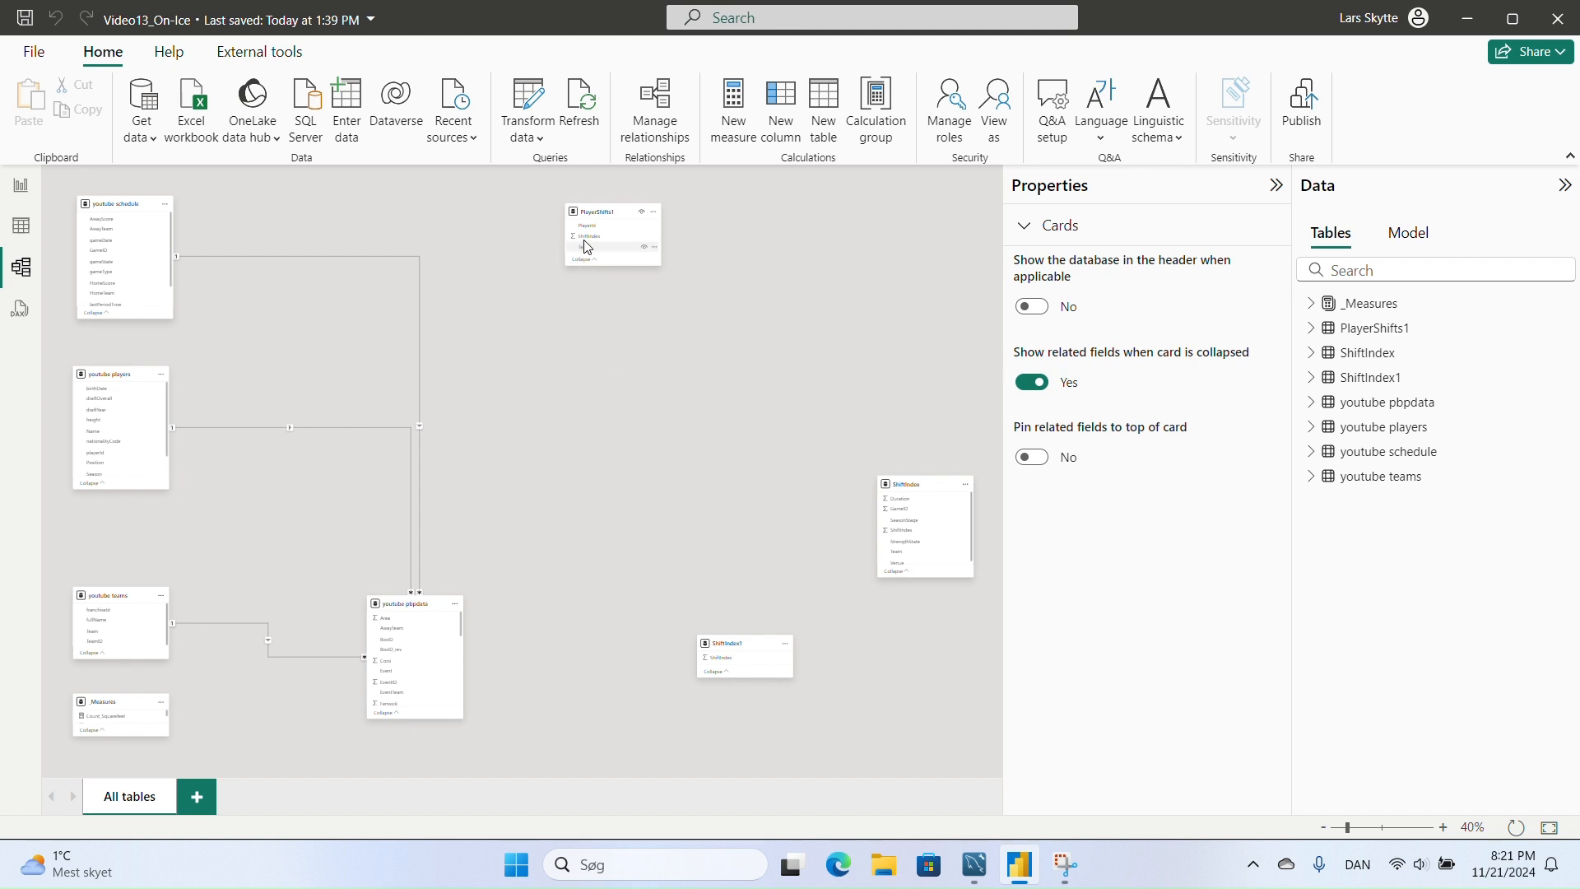
left_click(608, 218)
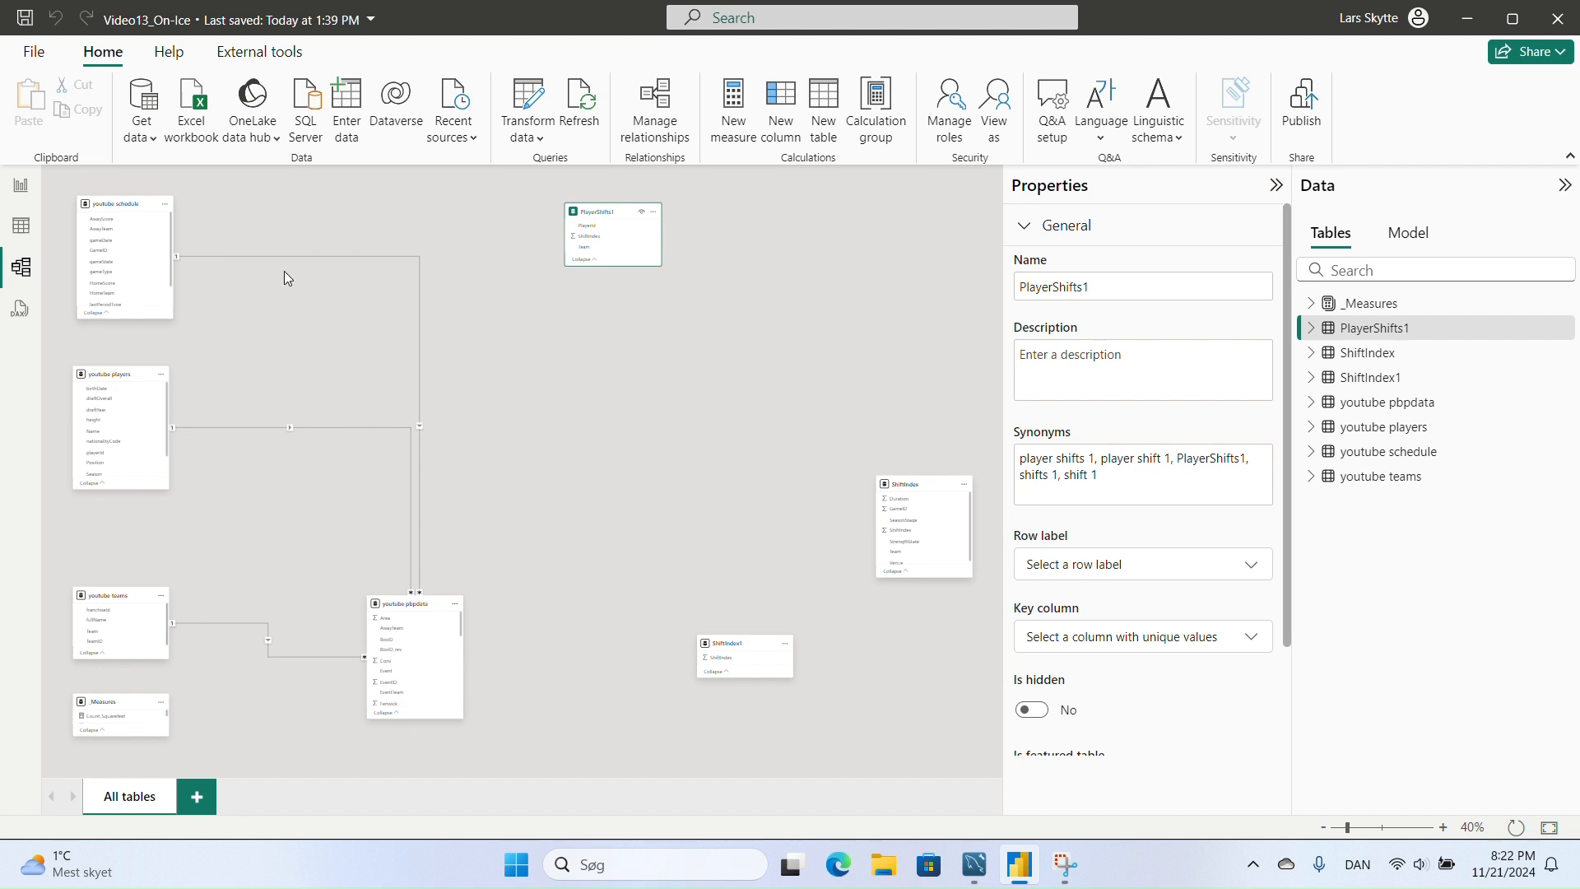
- Create a calculated table PlayerShifts2 = ALLNOBLANKROW(PlayerShifts1) in the table view
left_click(22, 228)
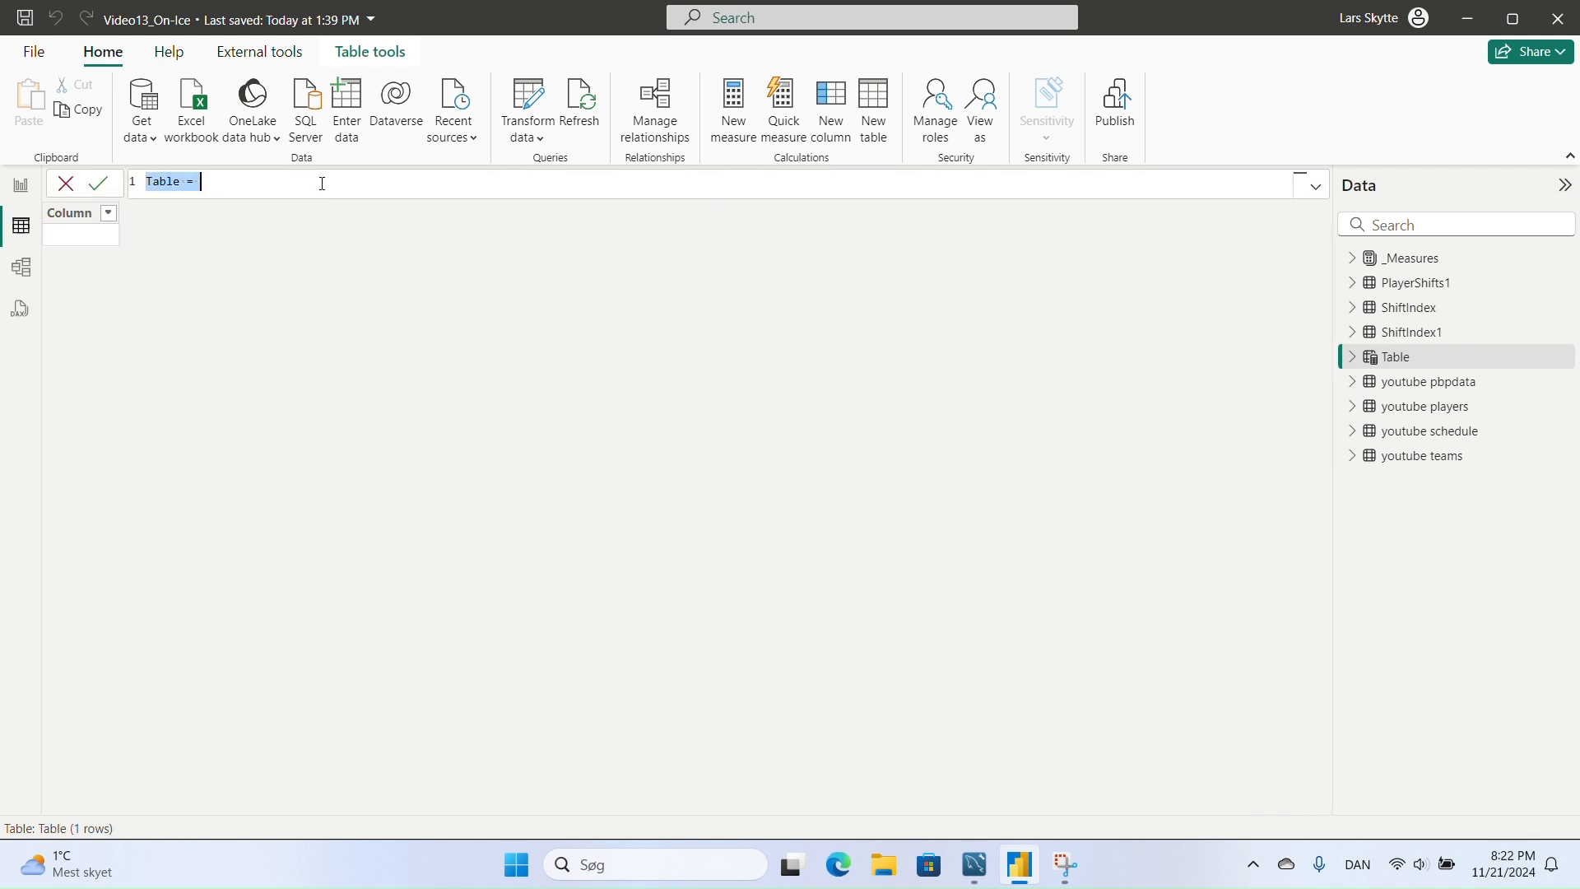
type("PlayerShifts2")
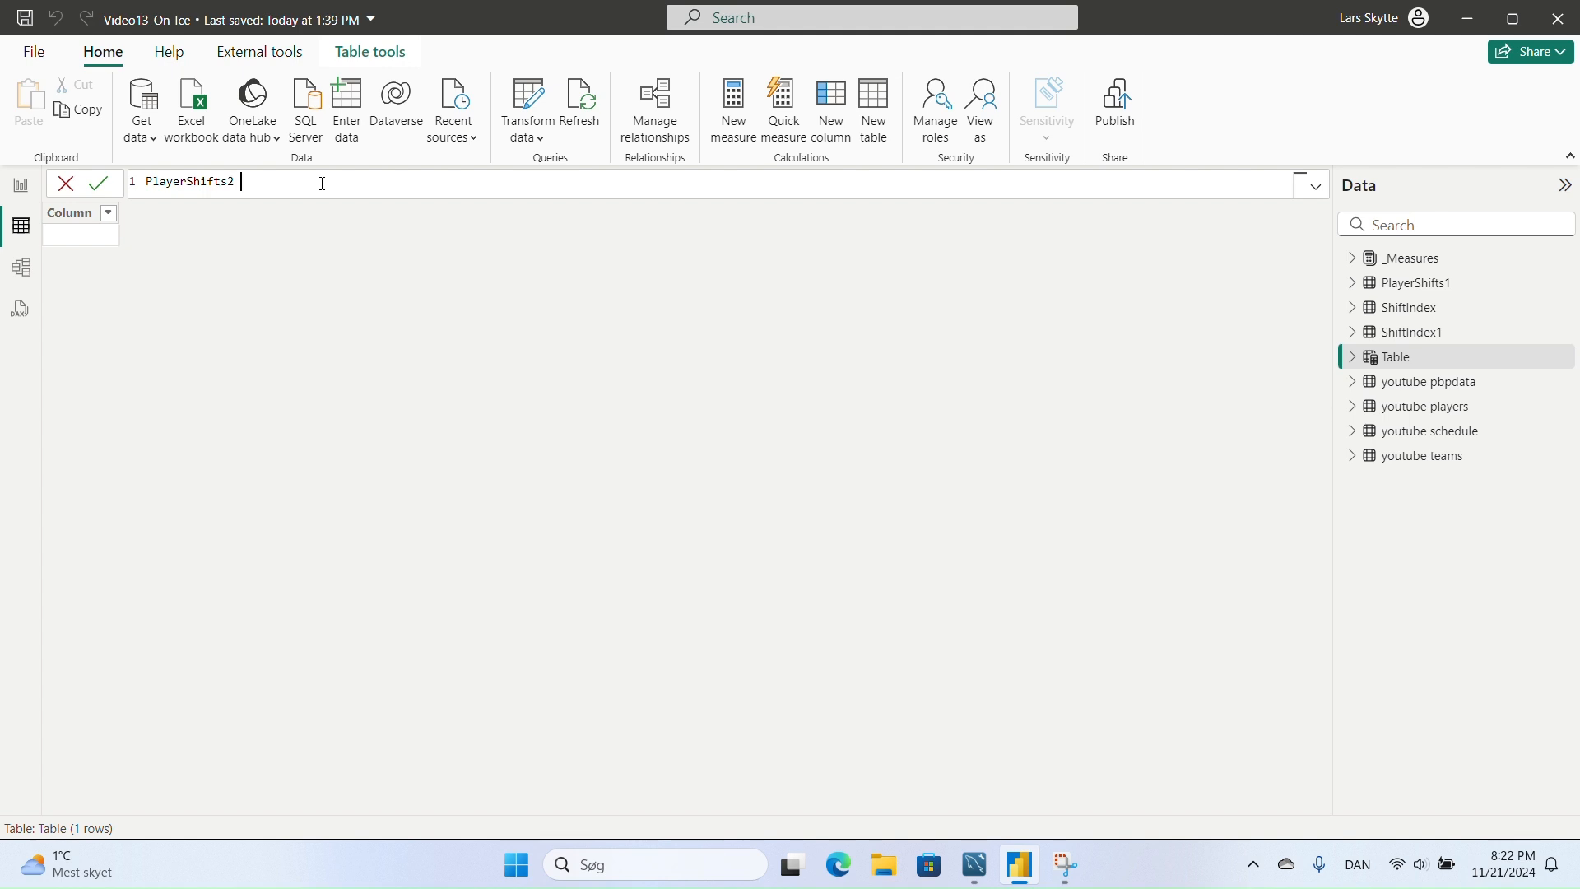
type(" = all")
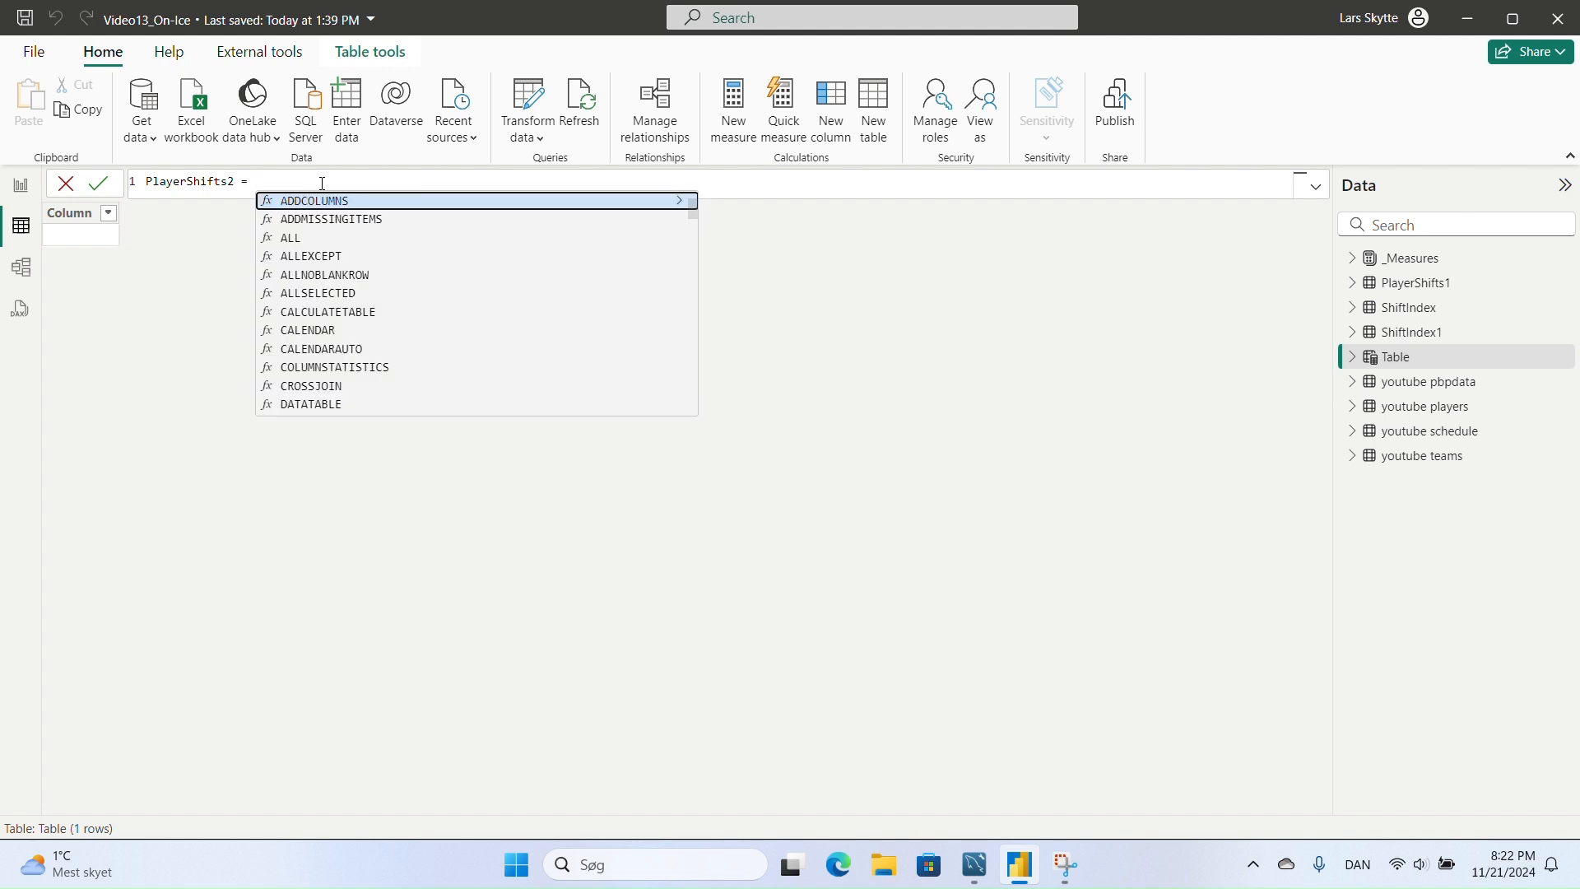
key("Down")
key("Down")
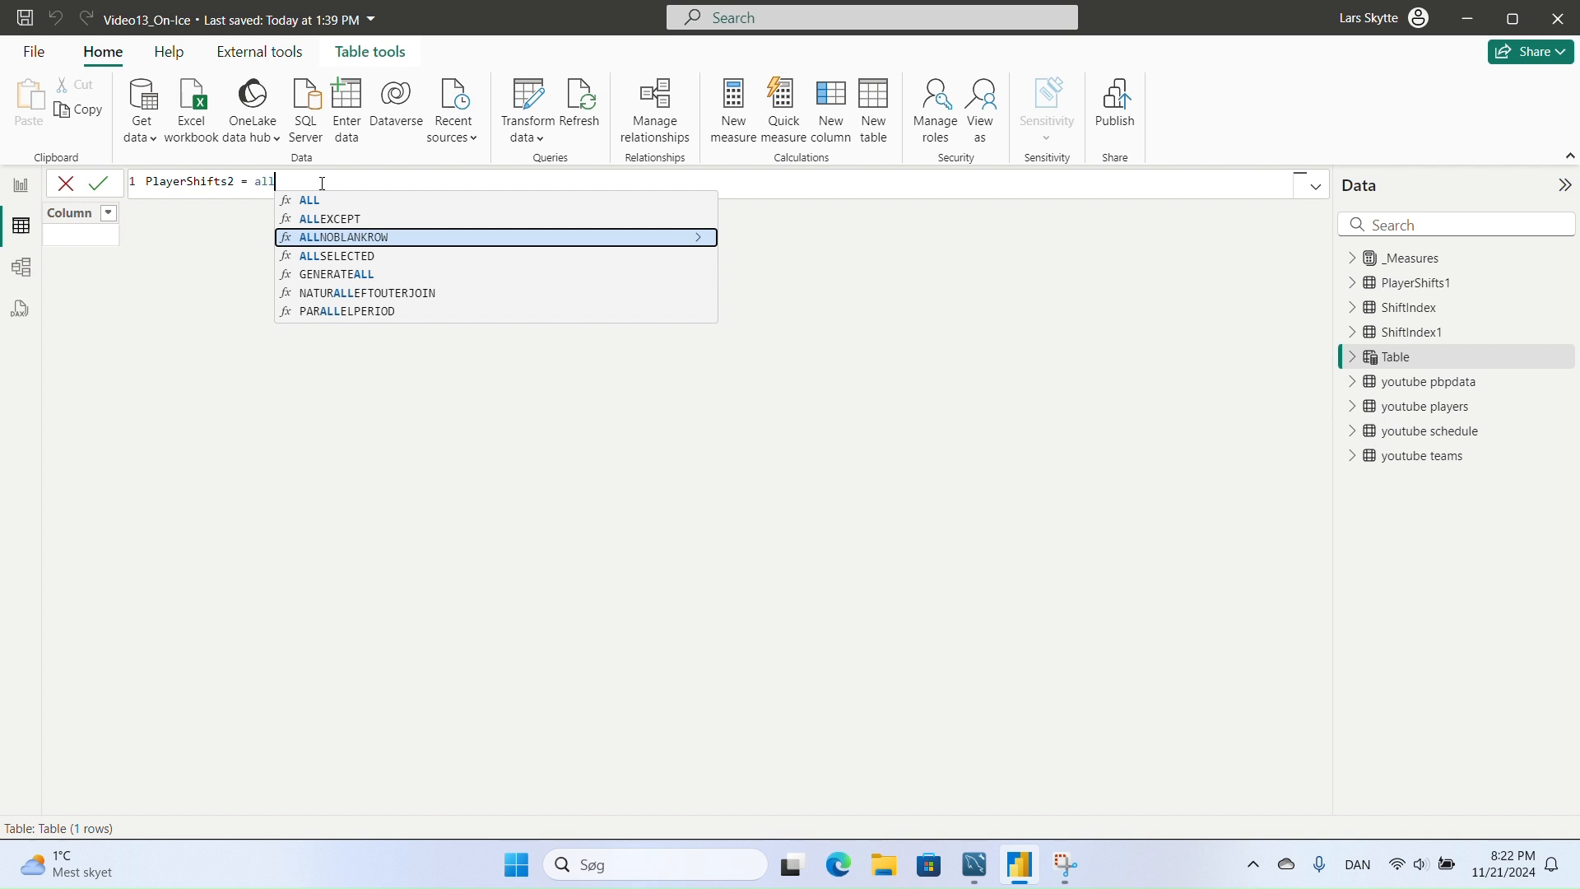
key("Tab")
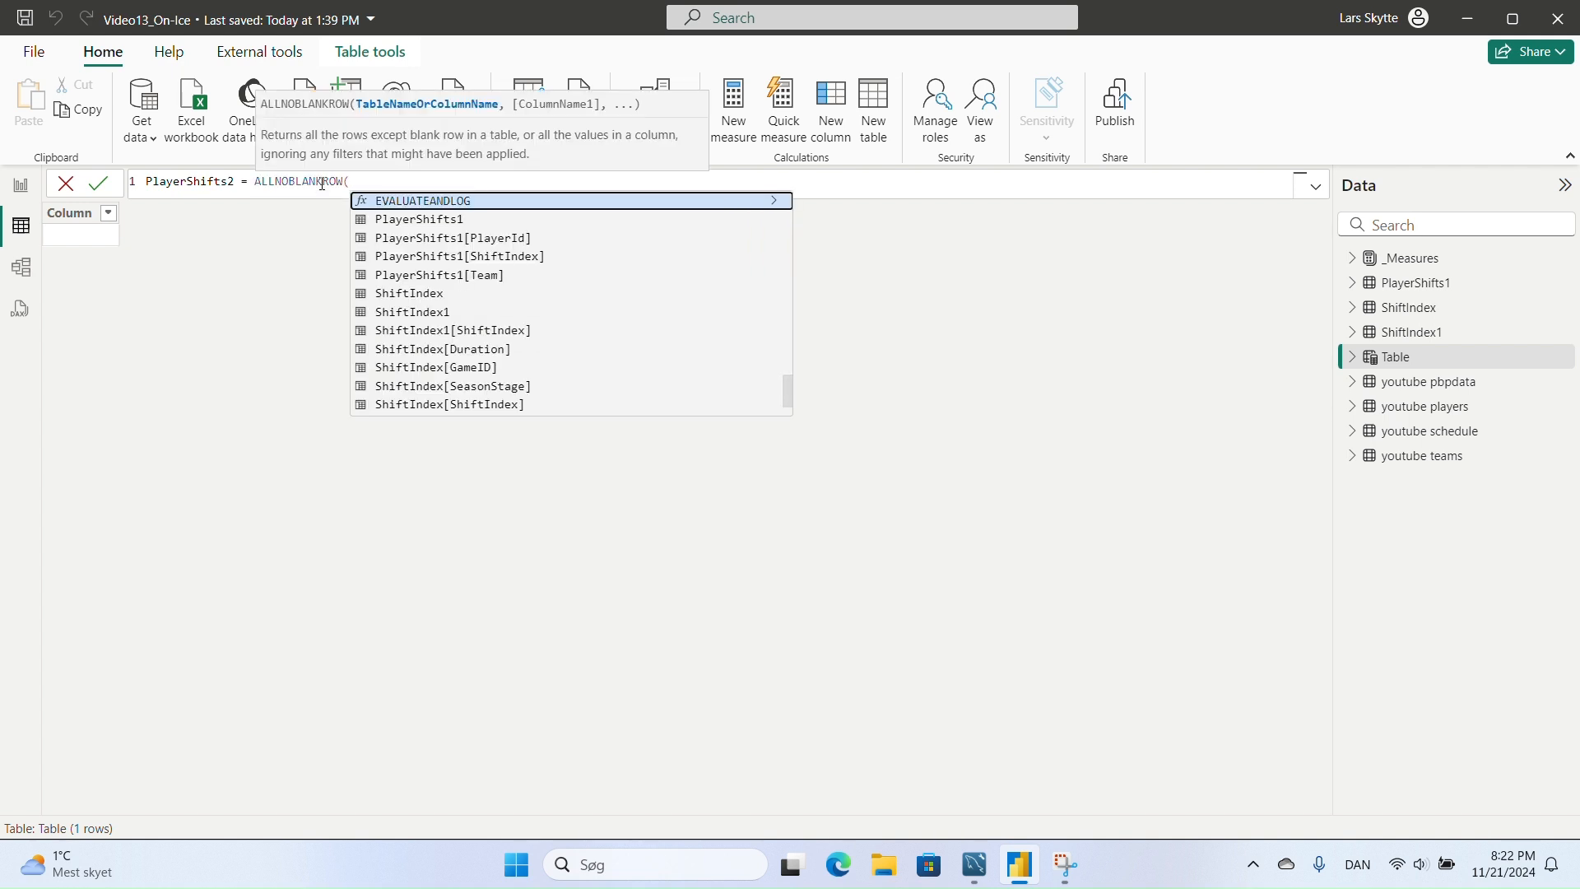
key("Down")
key("Tab")
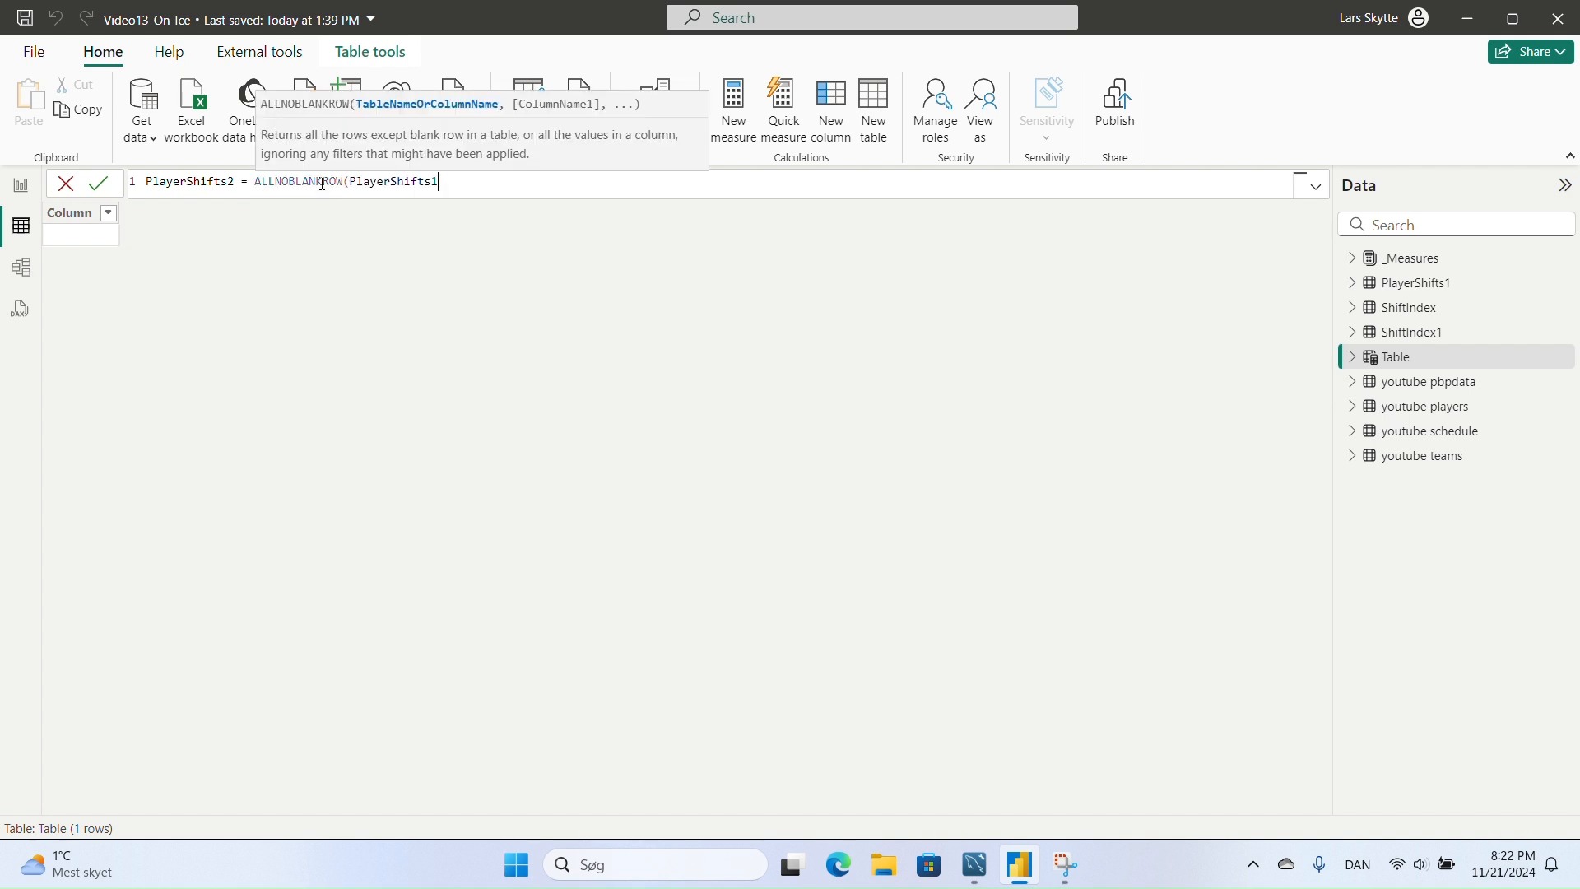
type(")")
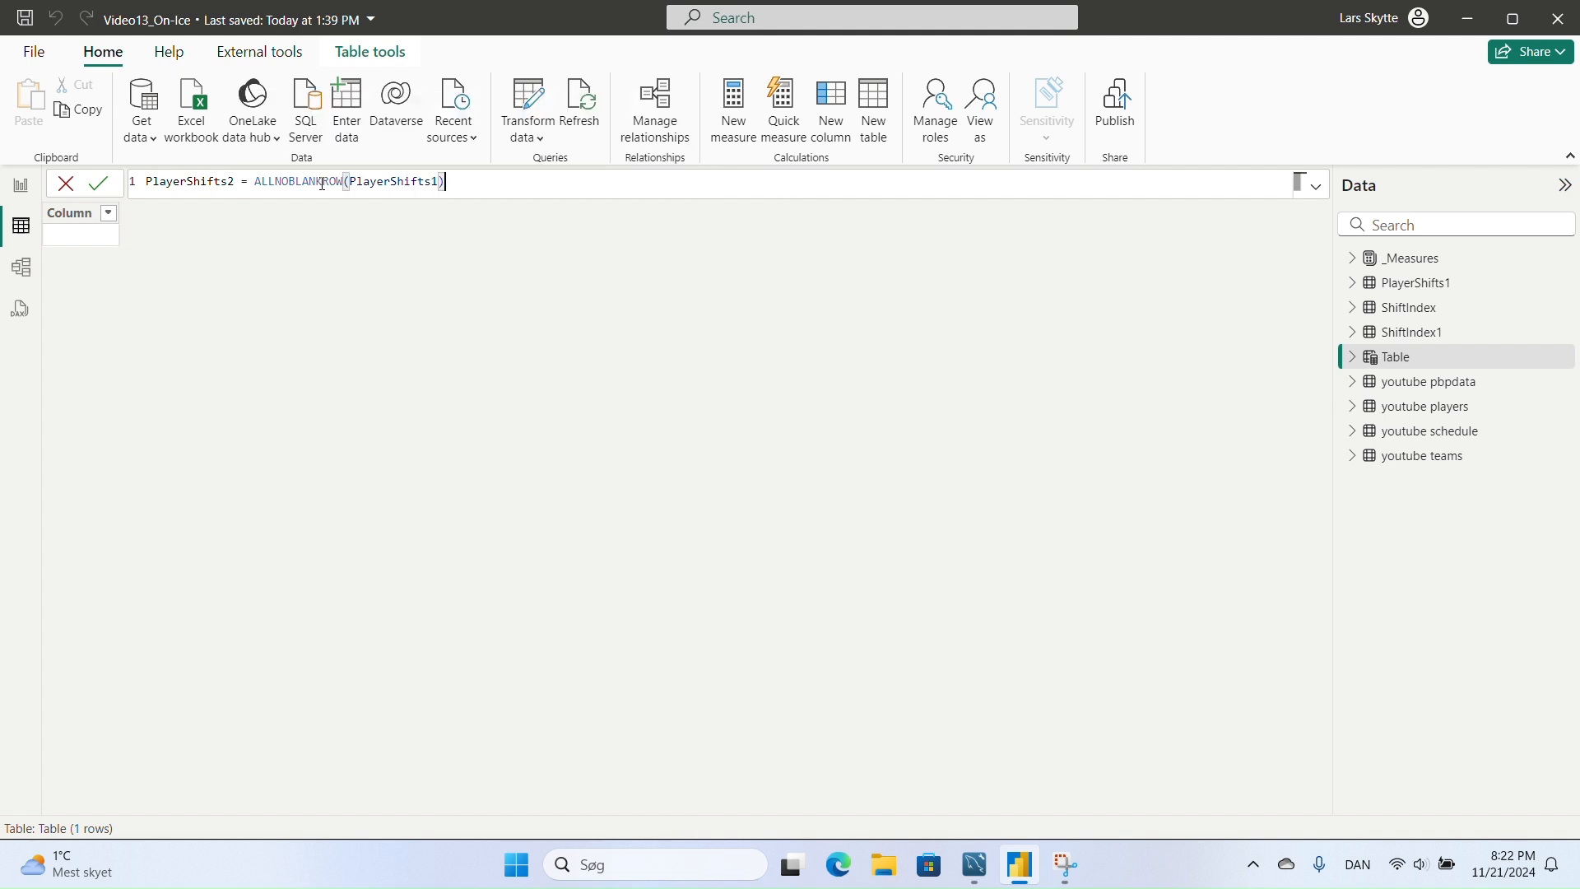
key("Return")
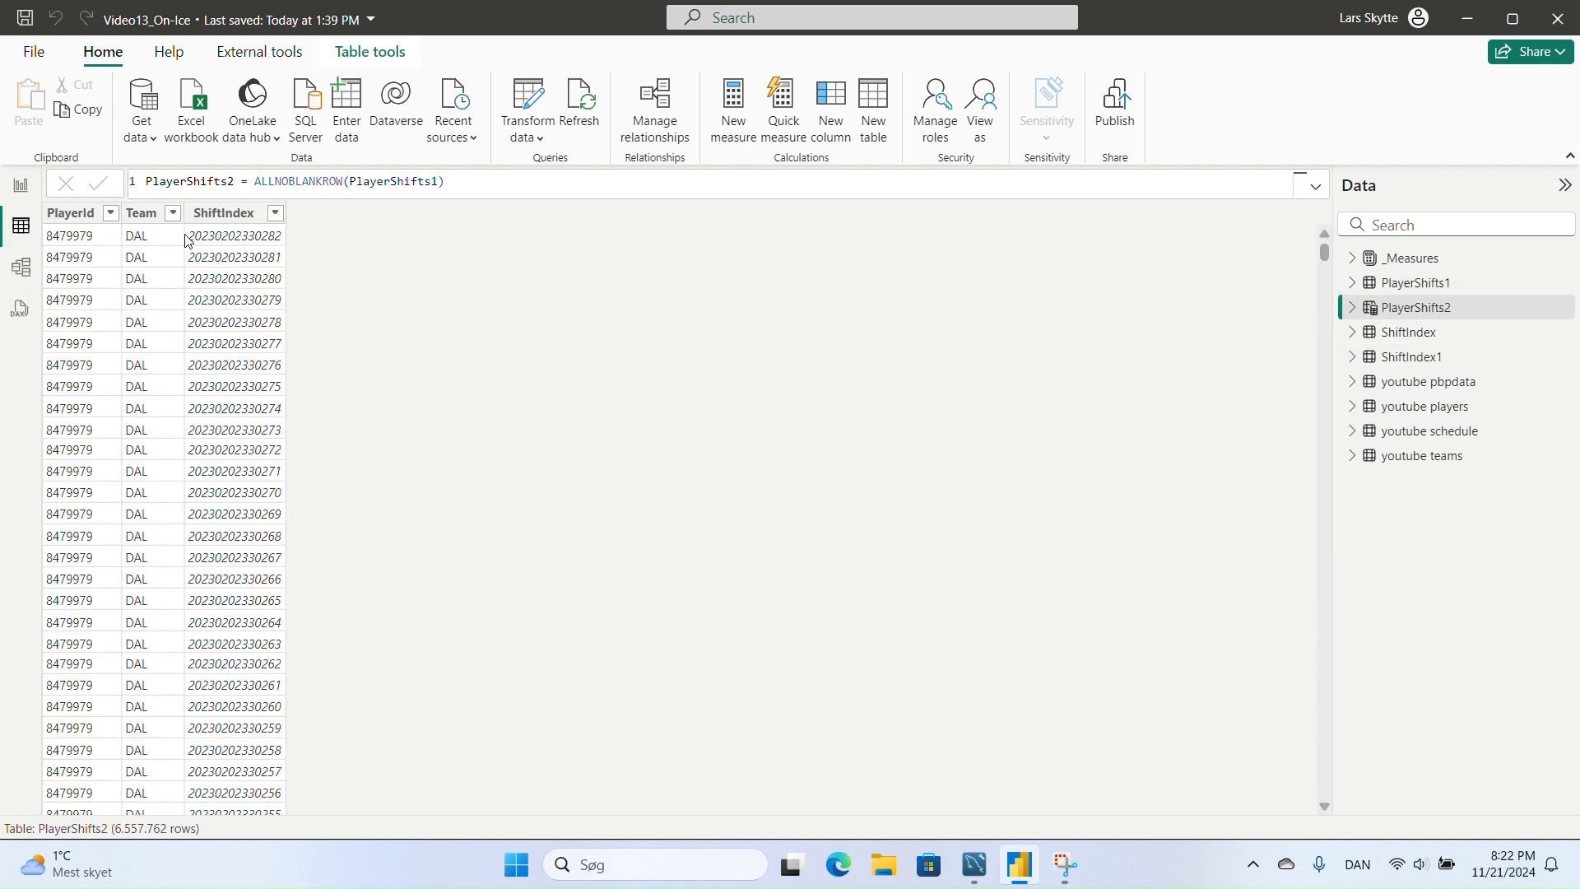
- Reuse the PlayerShifts2 formula to create another calculated table, PlayerShifts3 = ALLNOBLANKROW(PlayerShifts1)
left_click(411, 199)
key("ctrl+a")
key("ctrl+c")
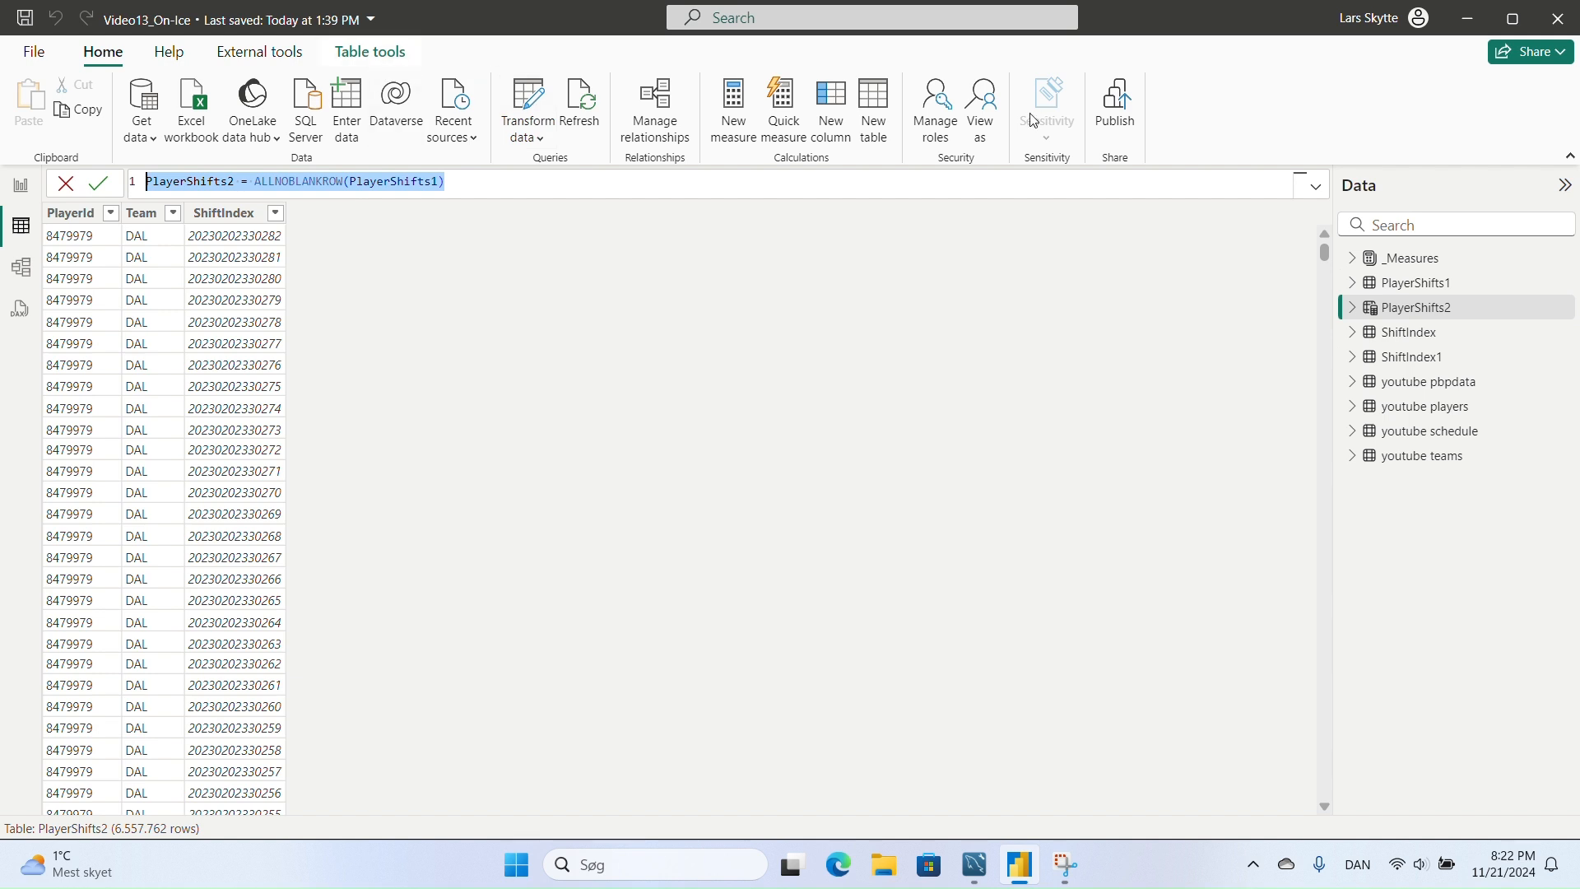
left_click(876, 116)
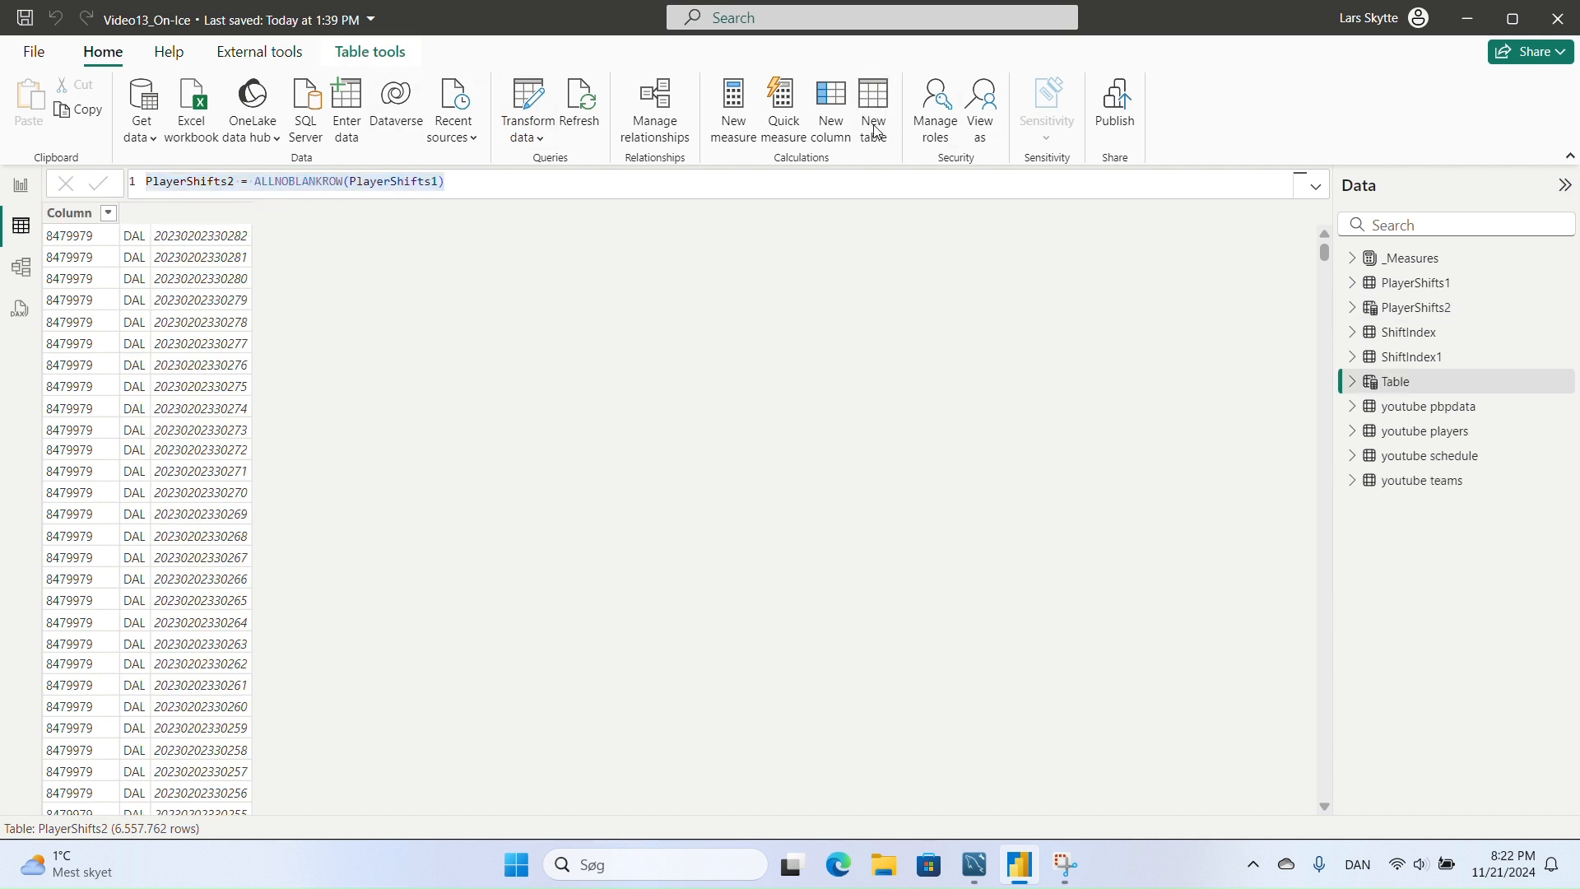
key("ctrl+v")
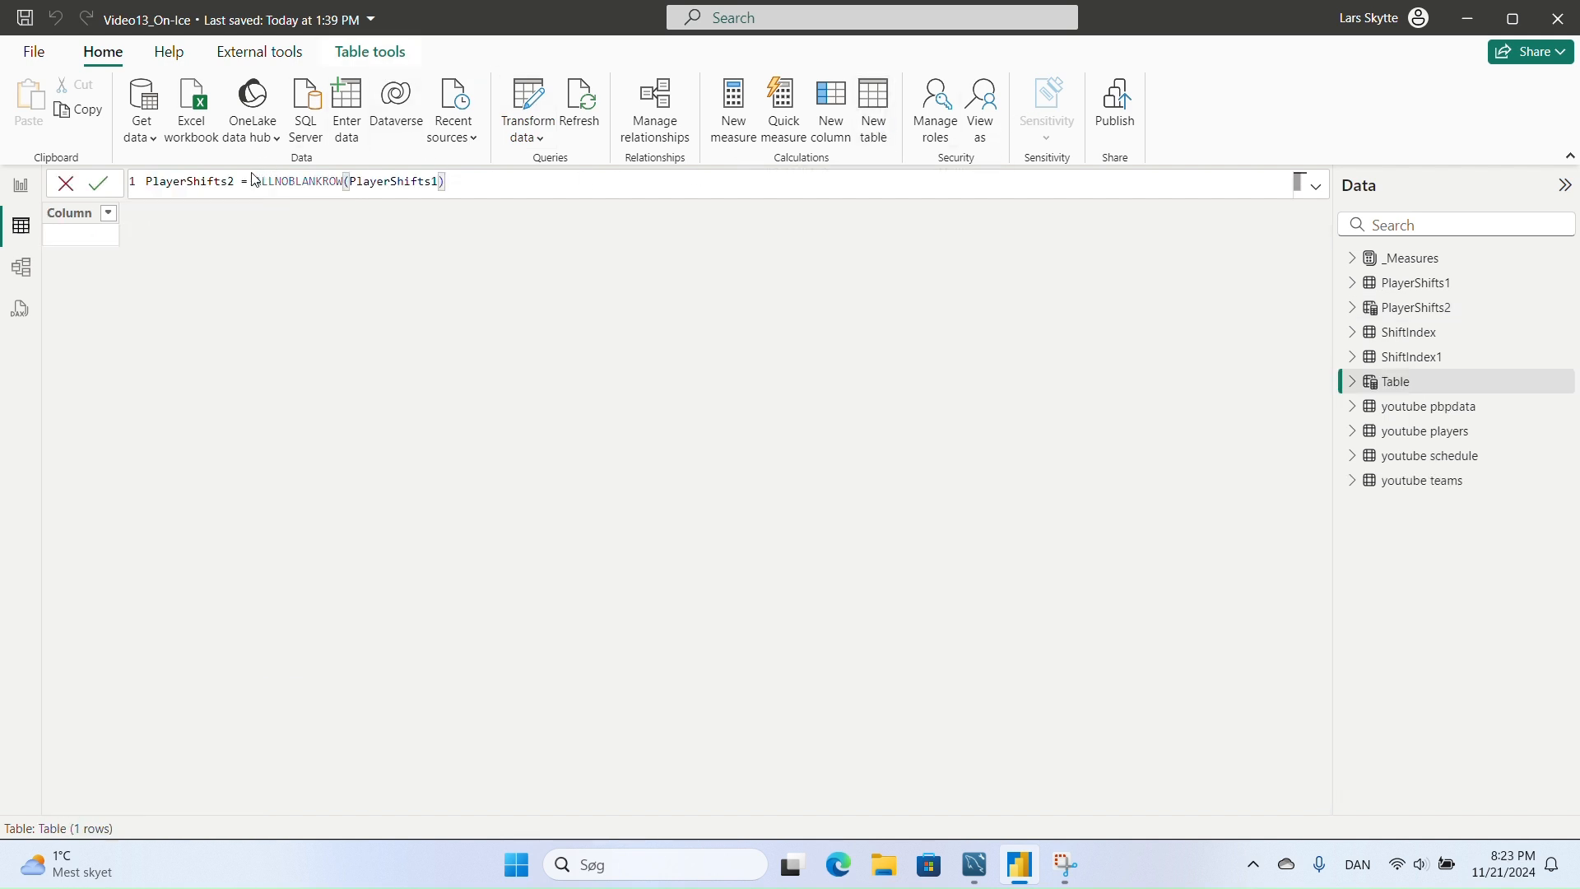
left_click_drag(228, 182, 234, 182)
type("3")
left_click(455, 180)
key("Return")
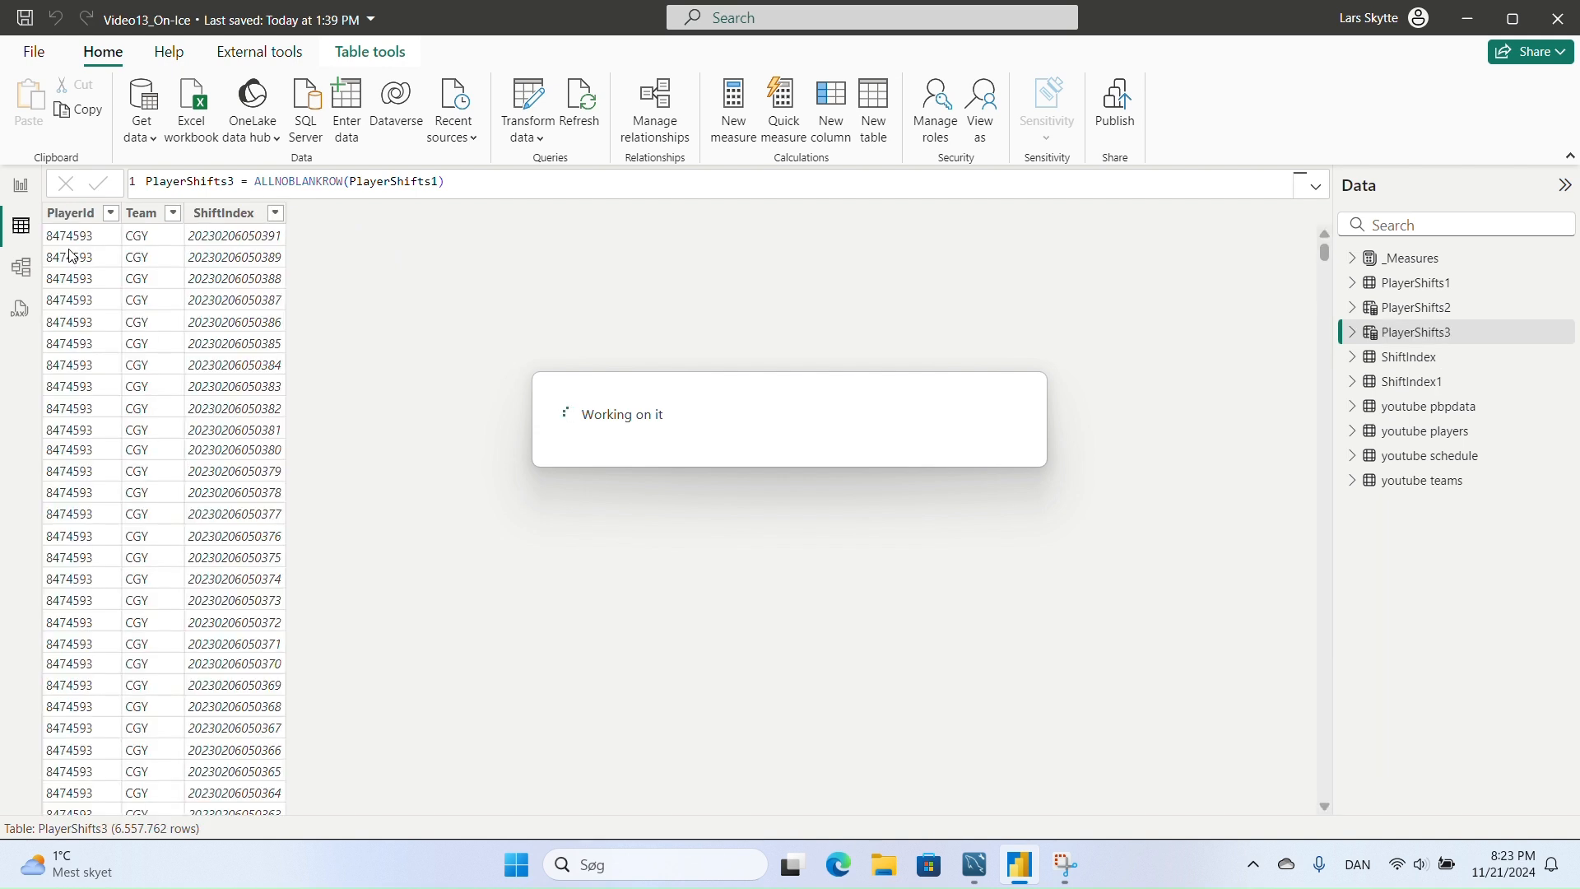
- In the model diagram, stack PlayerShifts2 and PlayerShifts3 below PlayerShifts1, place ShiftIndex1 above ShiftIndex, and shift youtube pbpdata closer to youtube teams
left_click(21, 267)
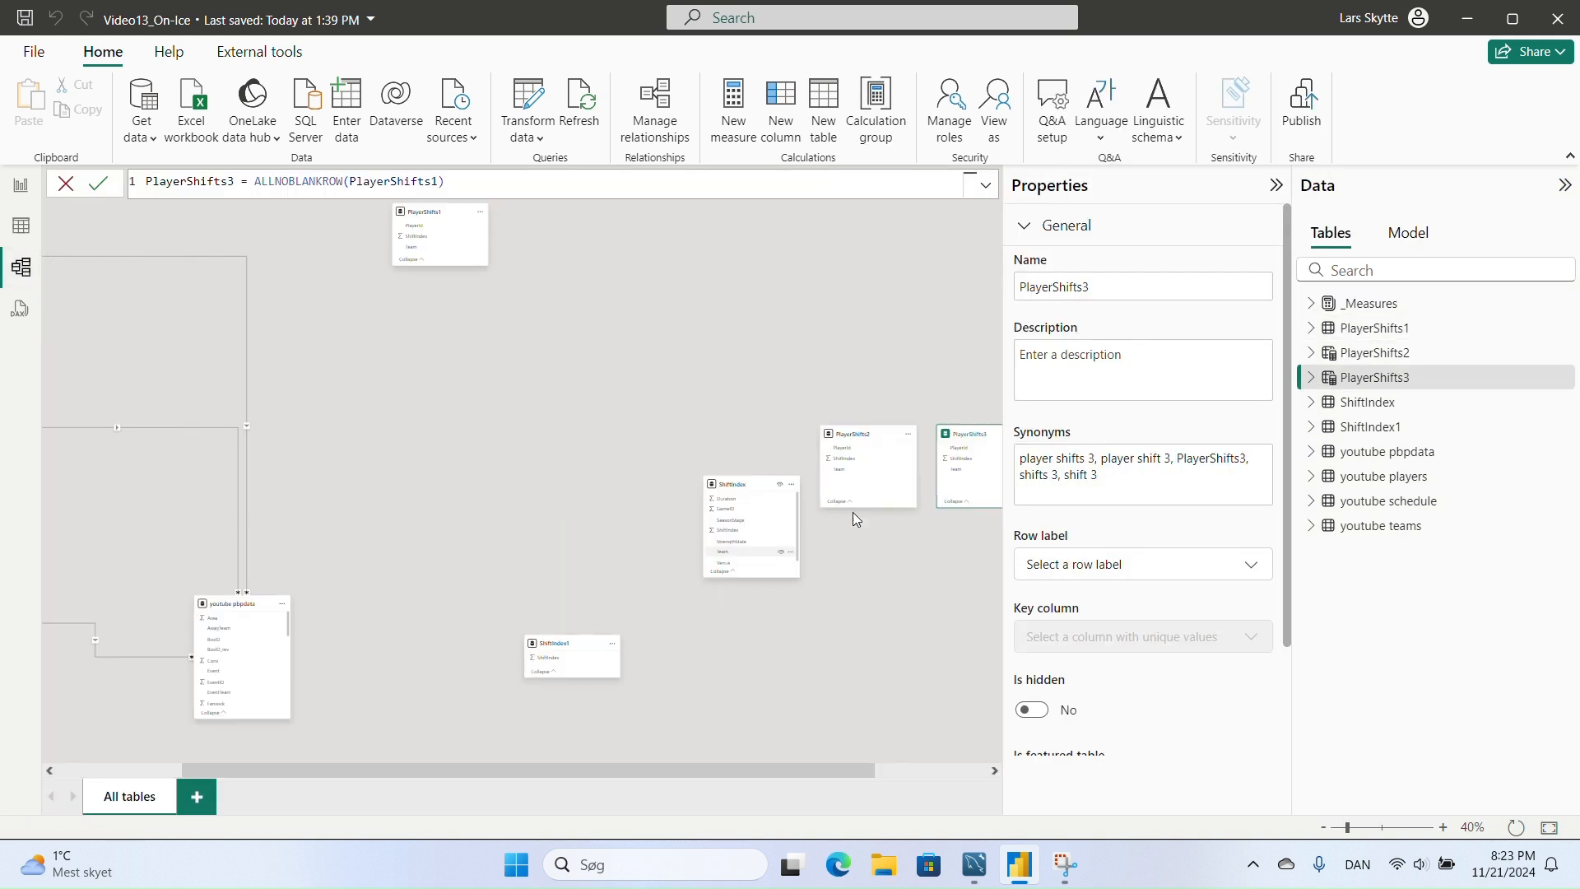
left_click_drag(821, 423, 433, 393)
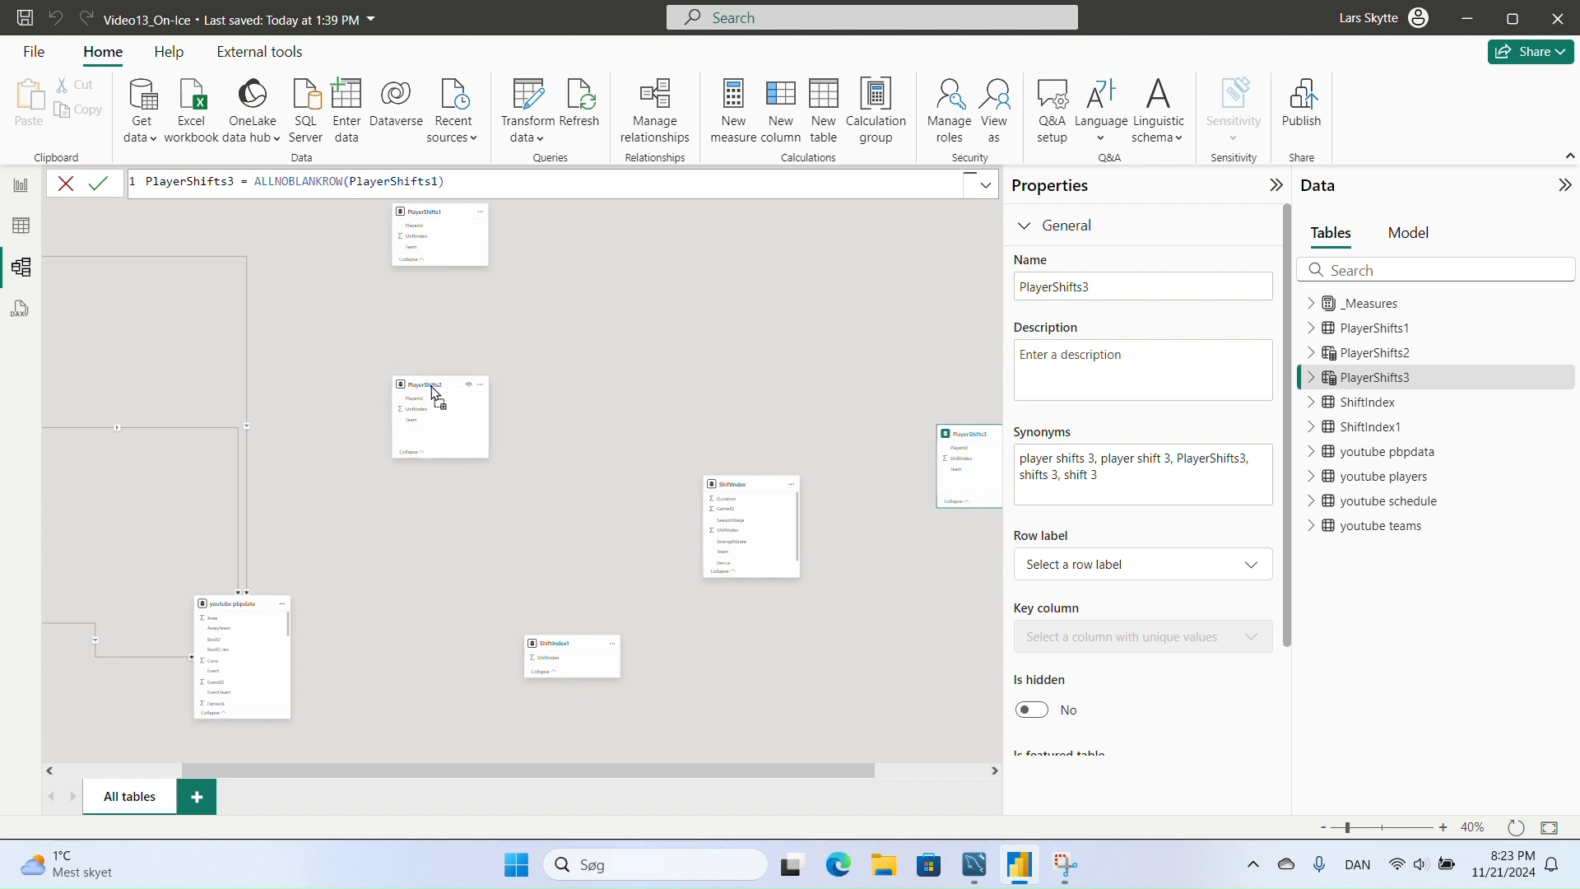
left_click_drag(971, 430, 604, 581)
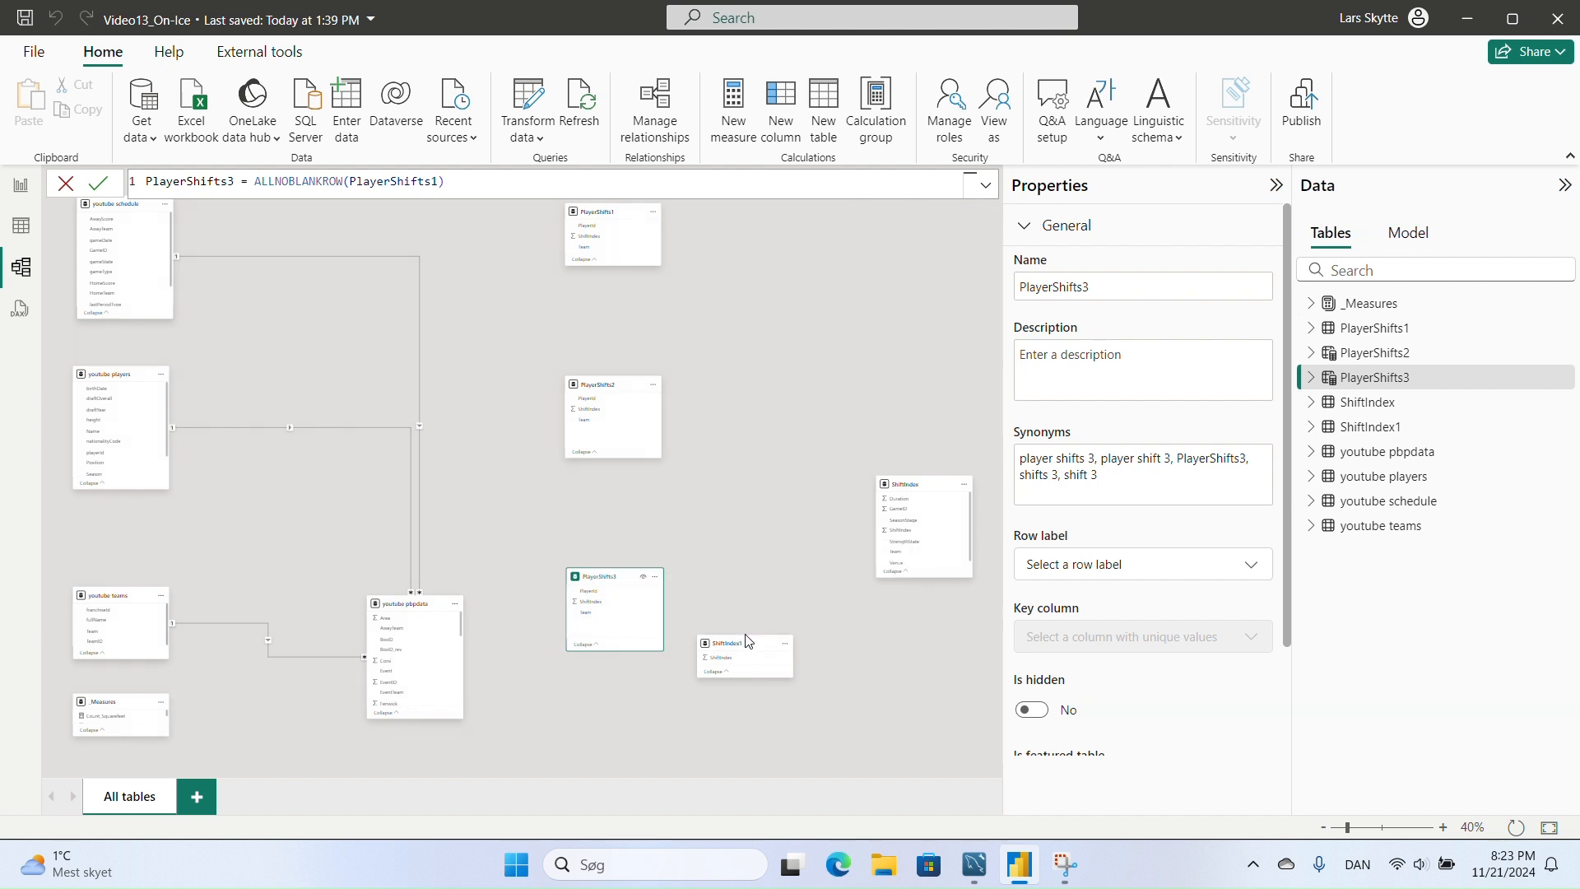
left_click_drag(743, 642, 939, 298)
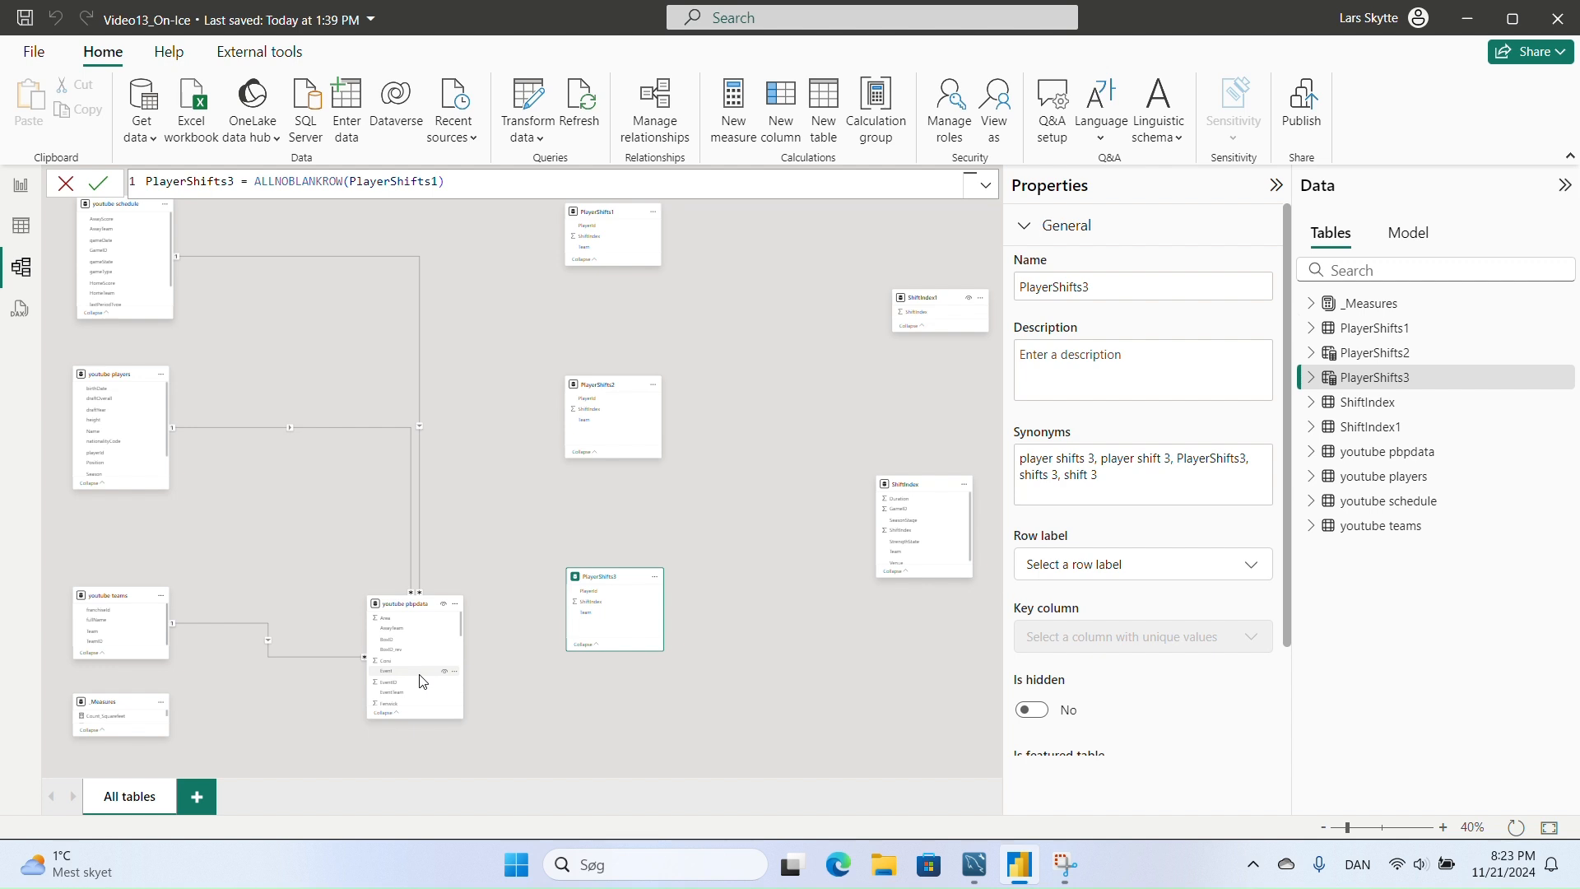
left_click_drag(404, 610, 309, 618)
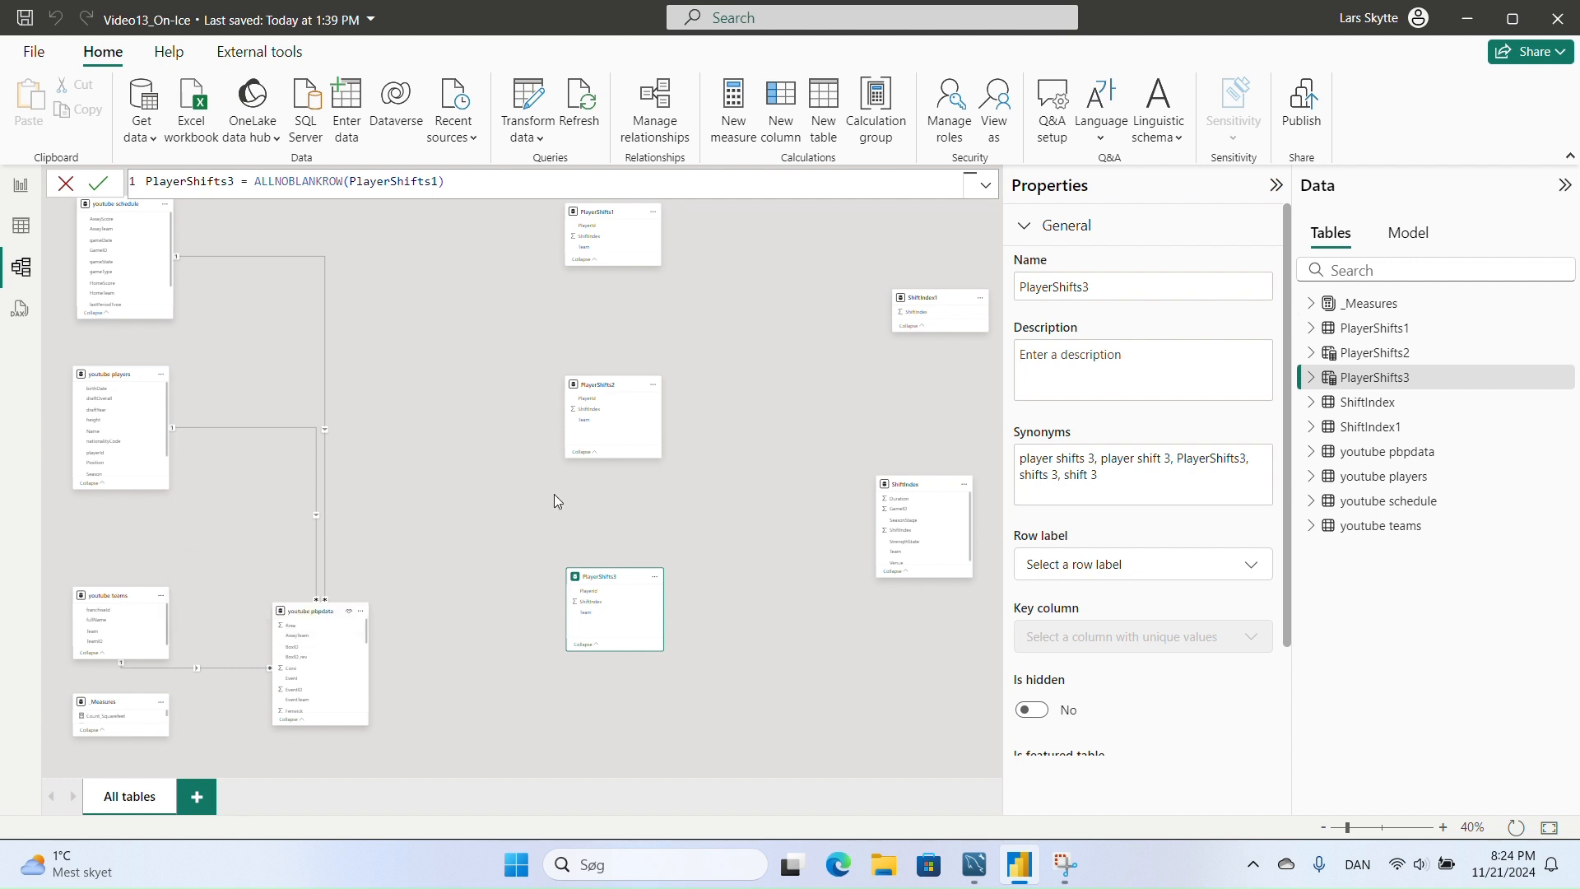
- Create a calculated table Player1 = ALLNOBLANKROW('youtube players') in the table view
left_click(20, 228)
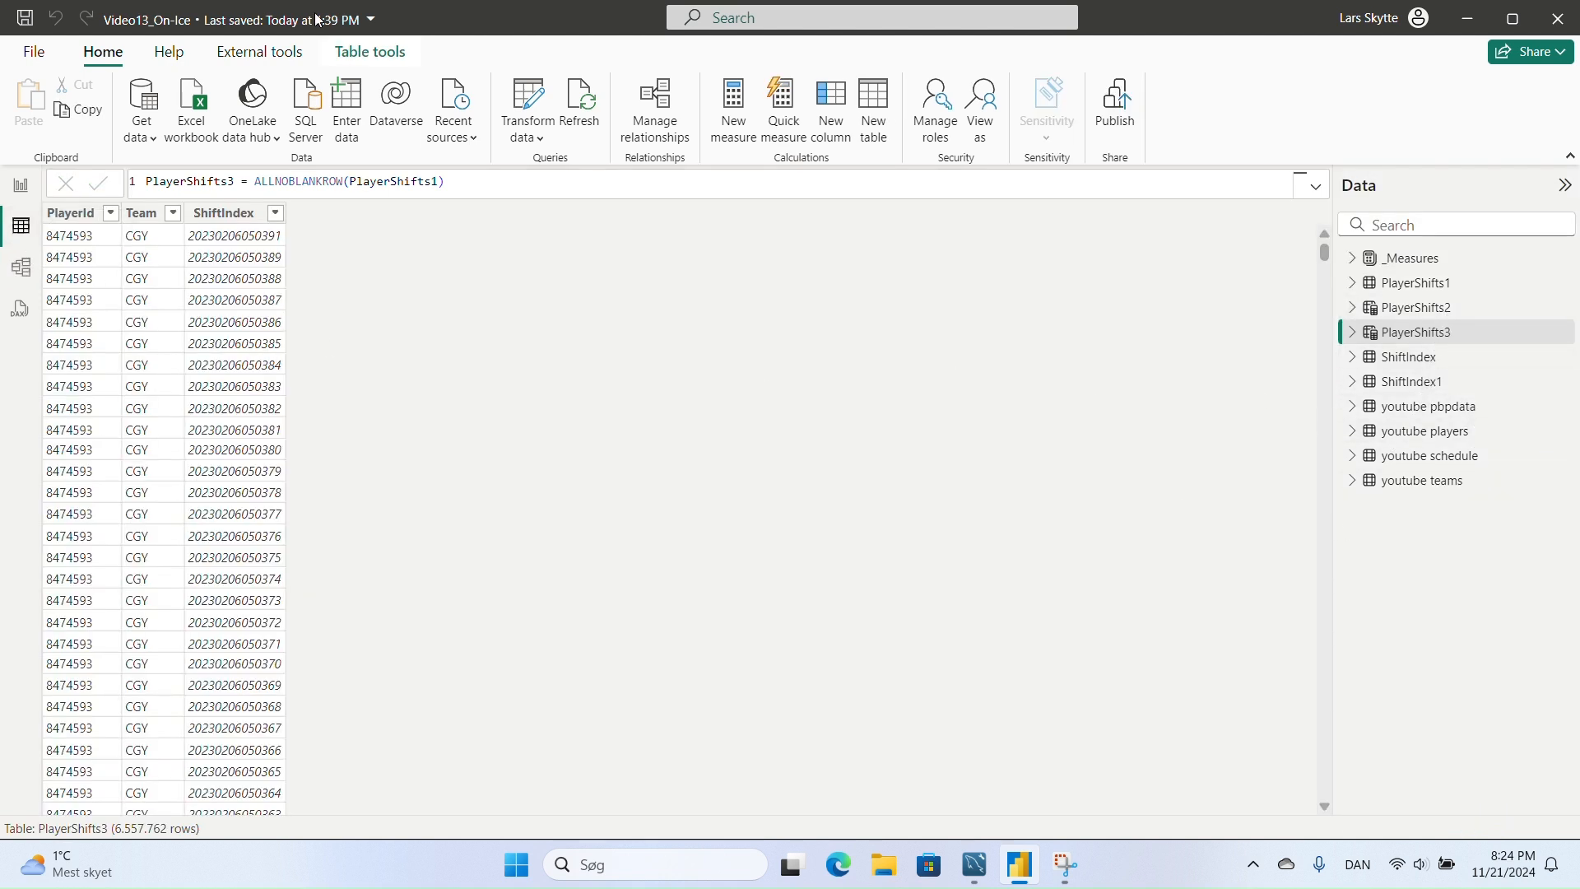
left_click(879, 105)
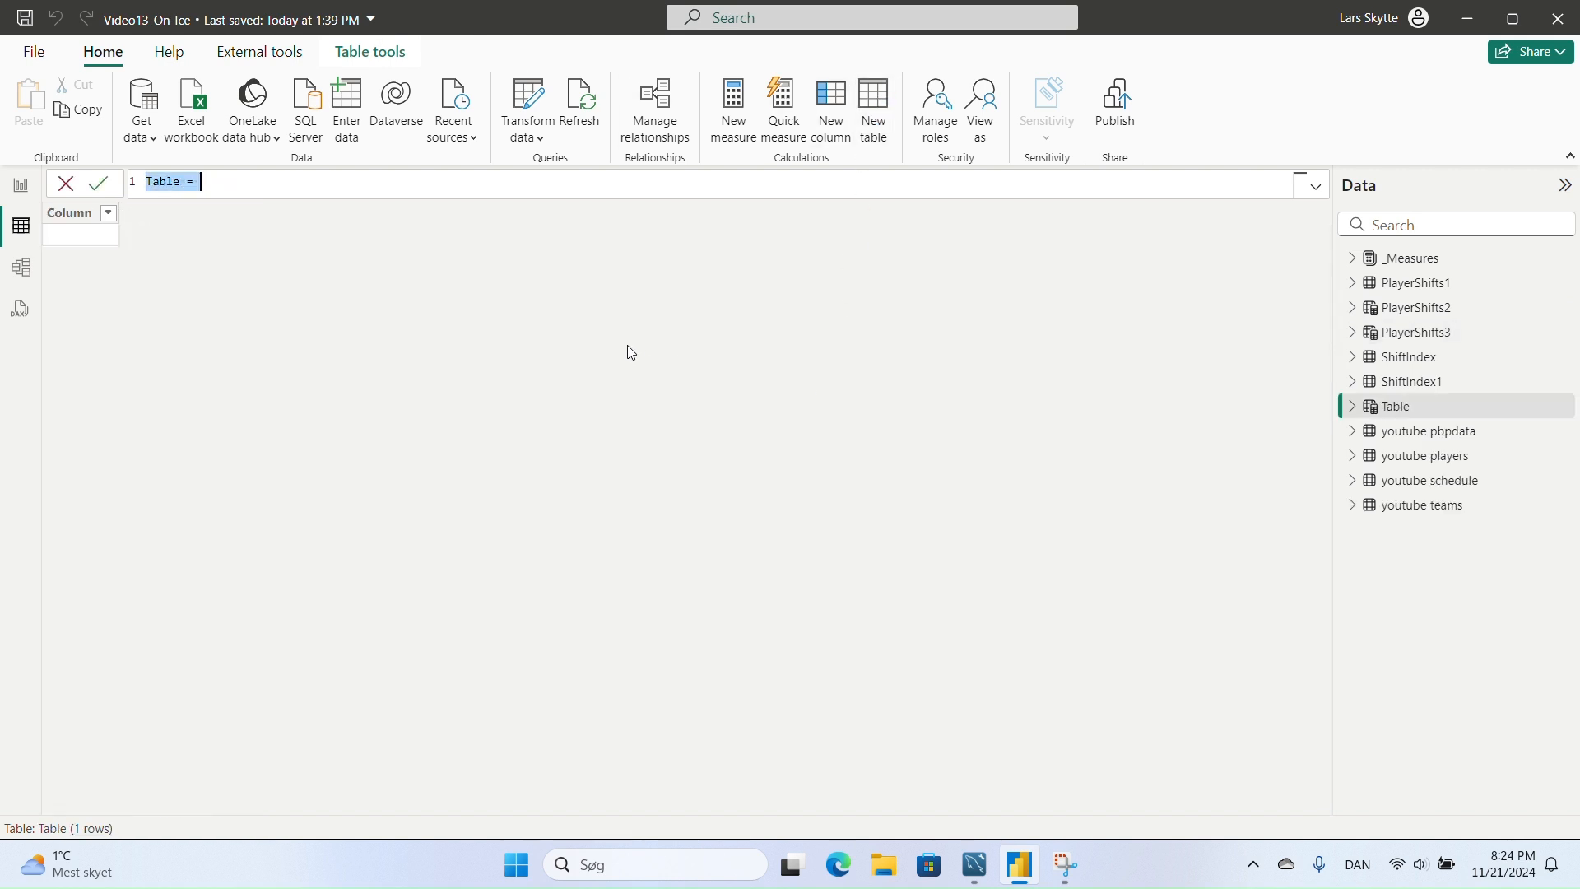
type("Player1 =")
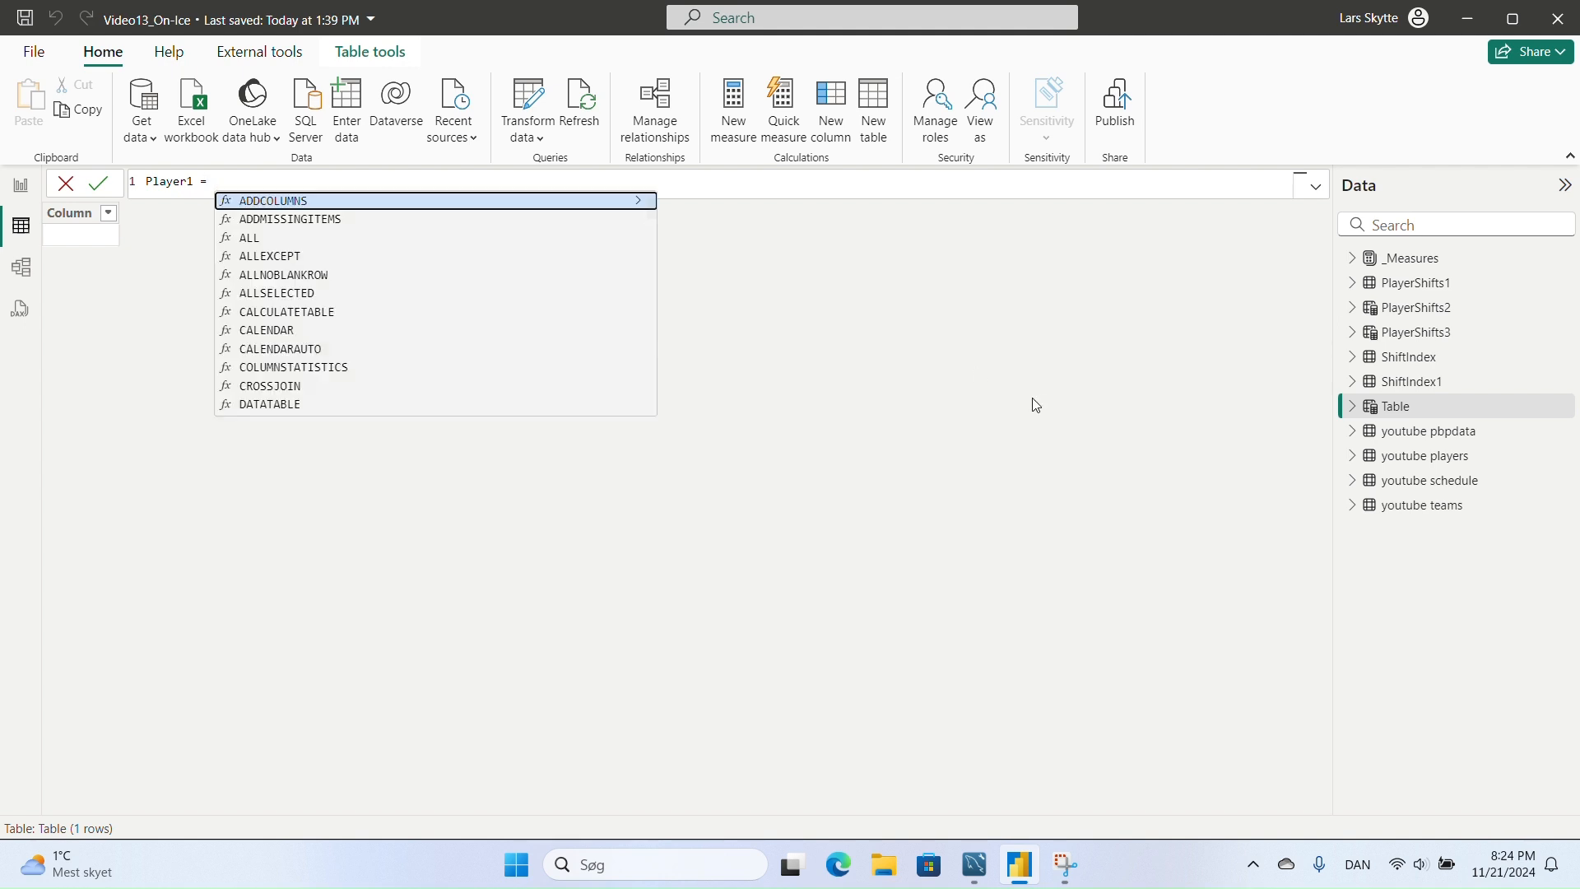
type("alln")
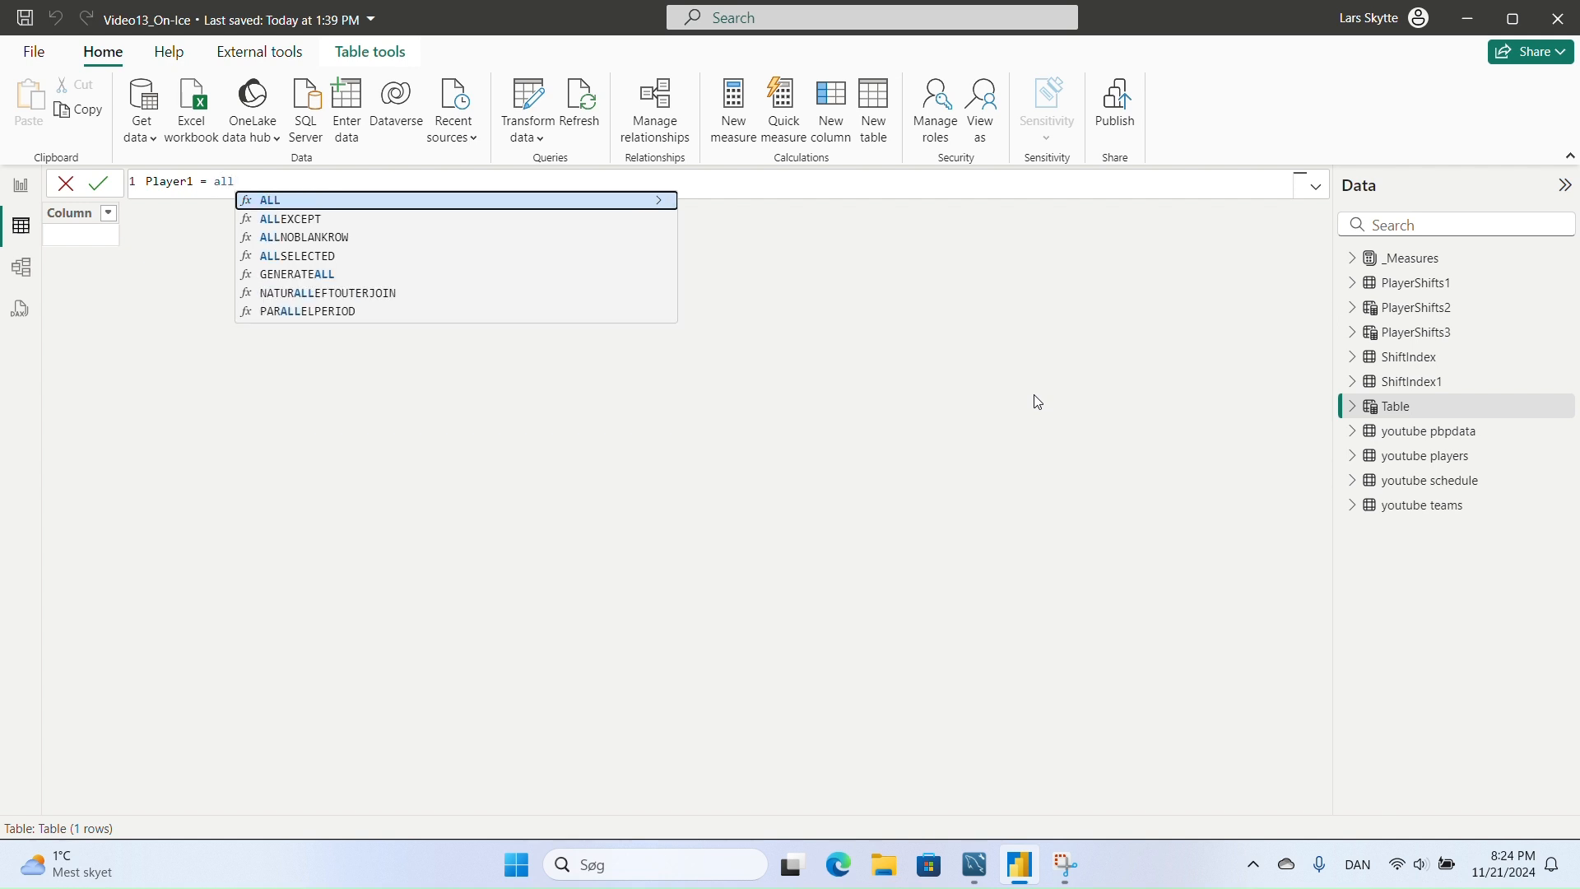
key("Tab")
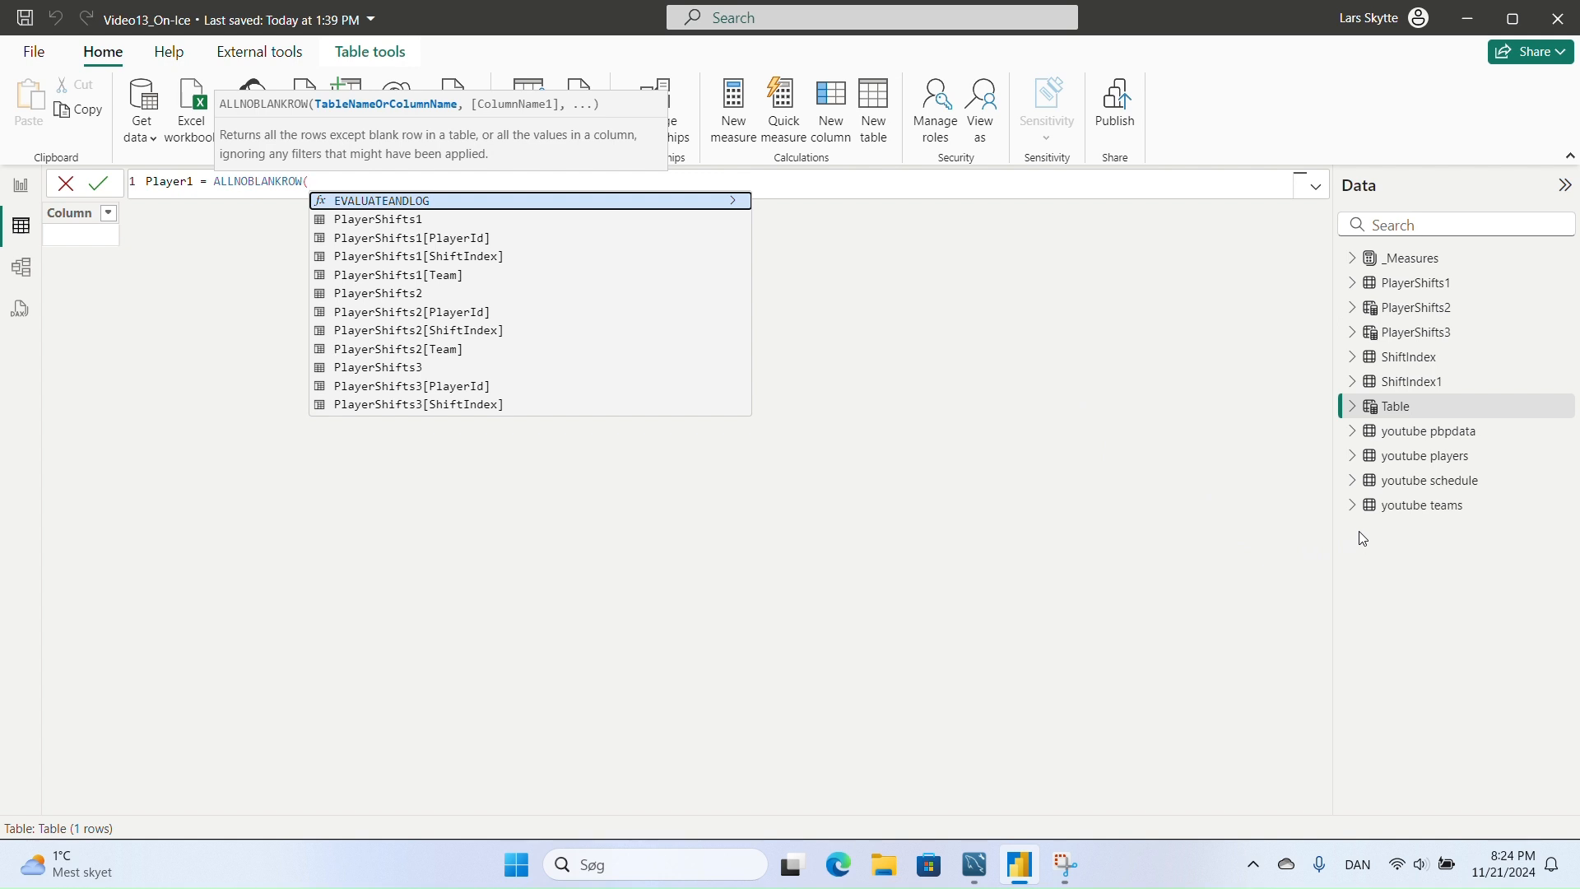
type("player")
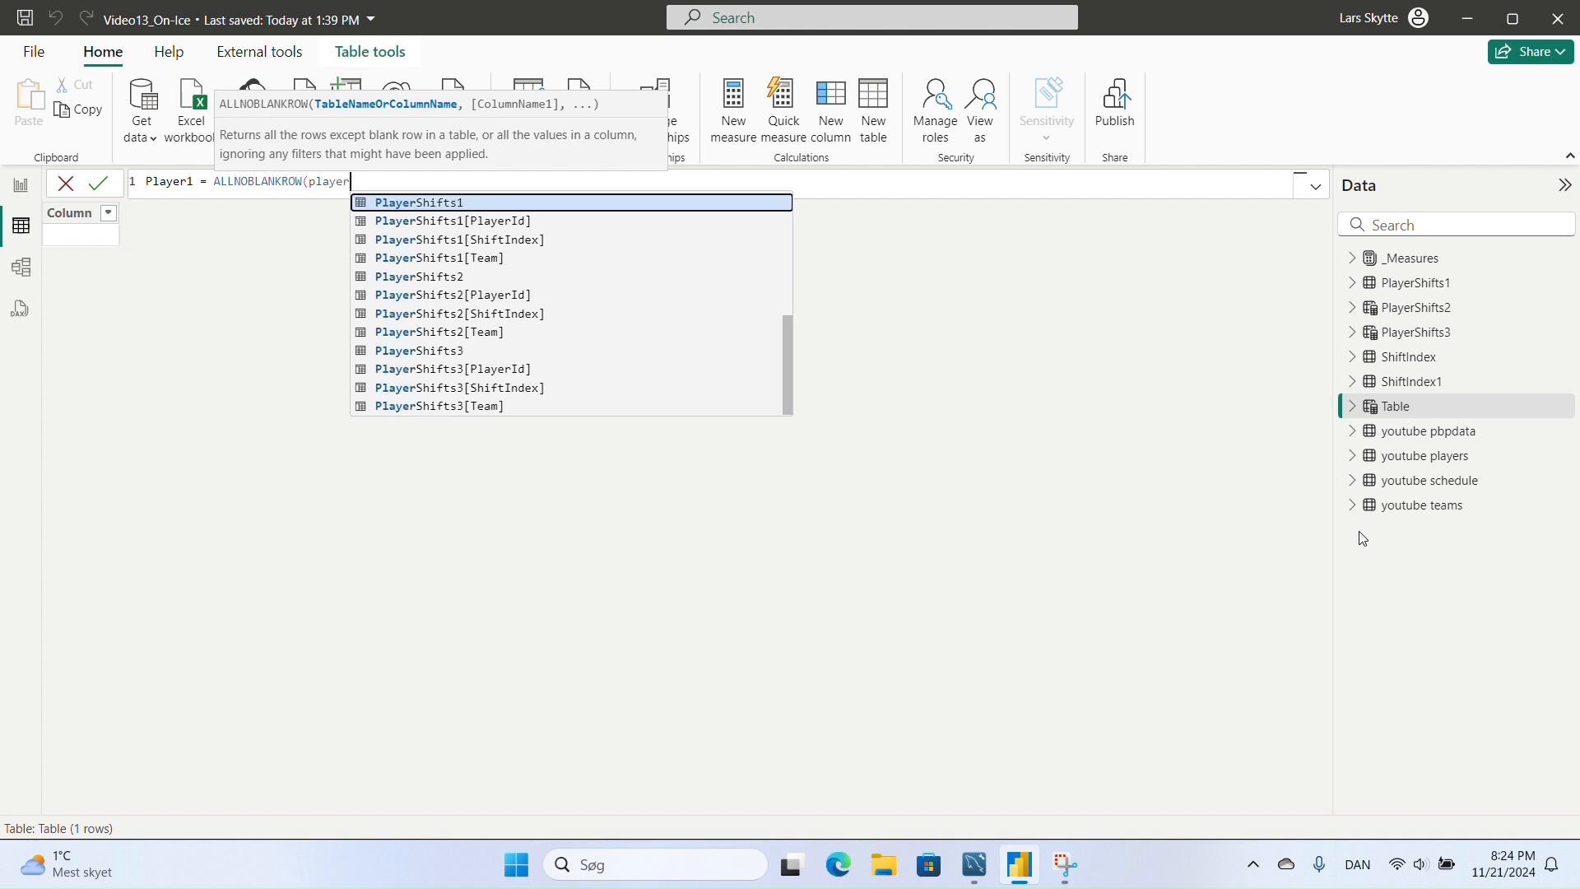
key("Down")
key("Down")
key("Down")
key("Down")
key("Down")
key("Down")
key("Down")
key("Down")
key("Down")
key("Down")
key("Down")
key("Down")
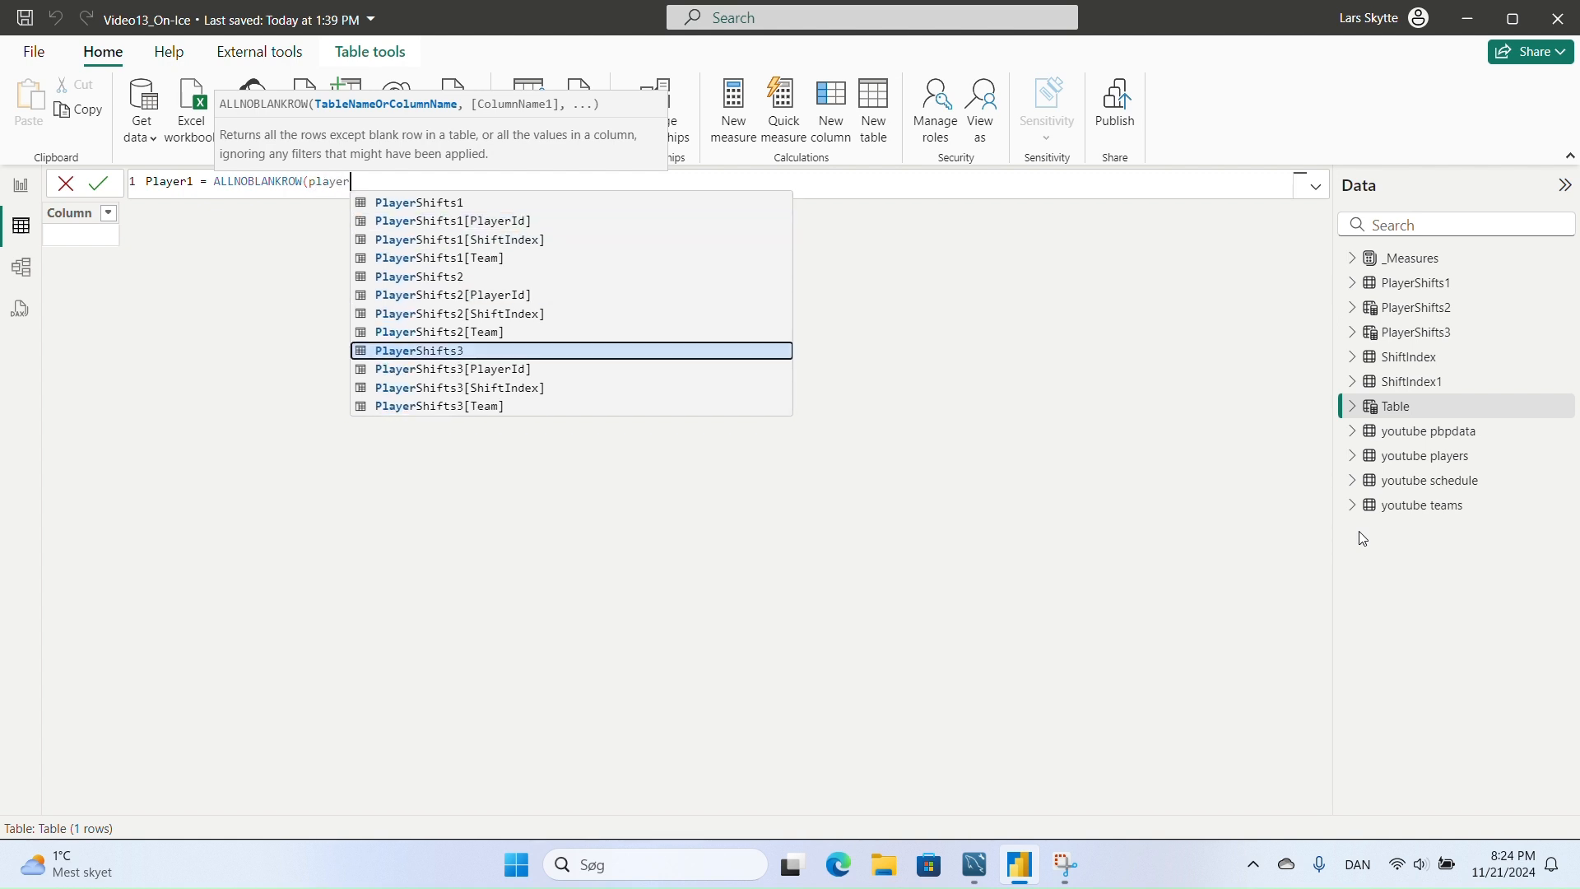
key("Down")
key("Down")
key("Down")
key("Down")
key("Down")
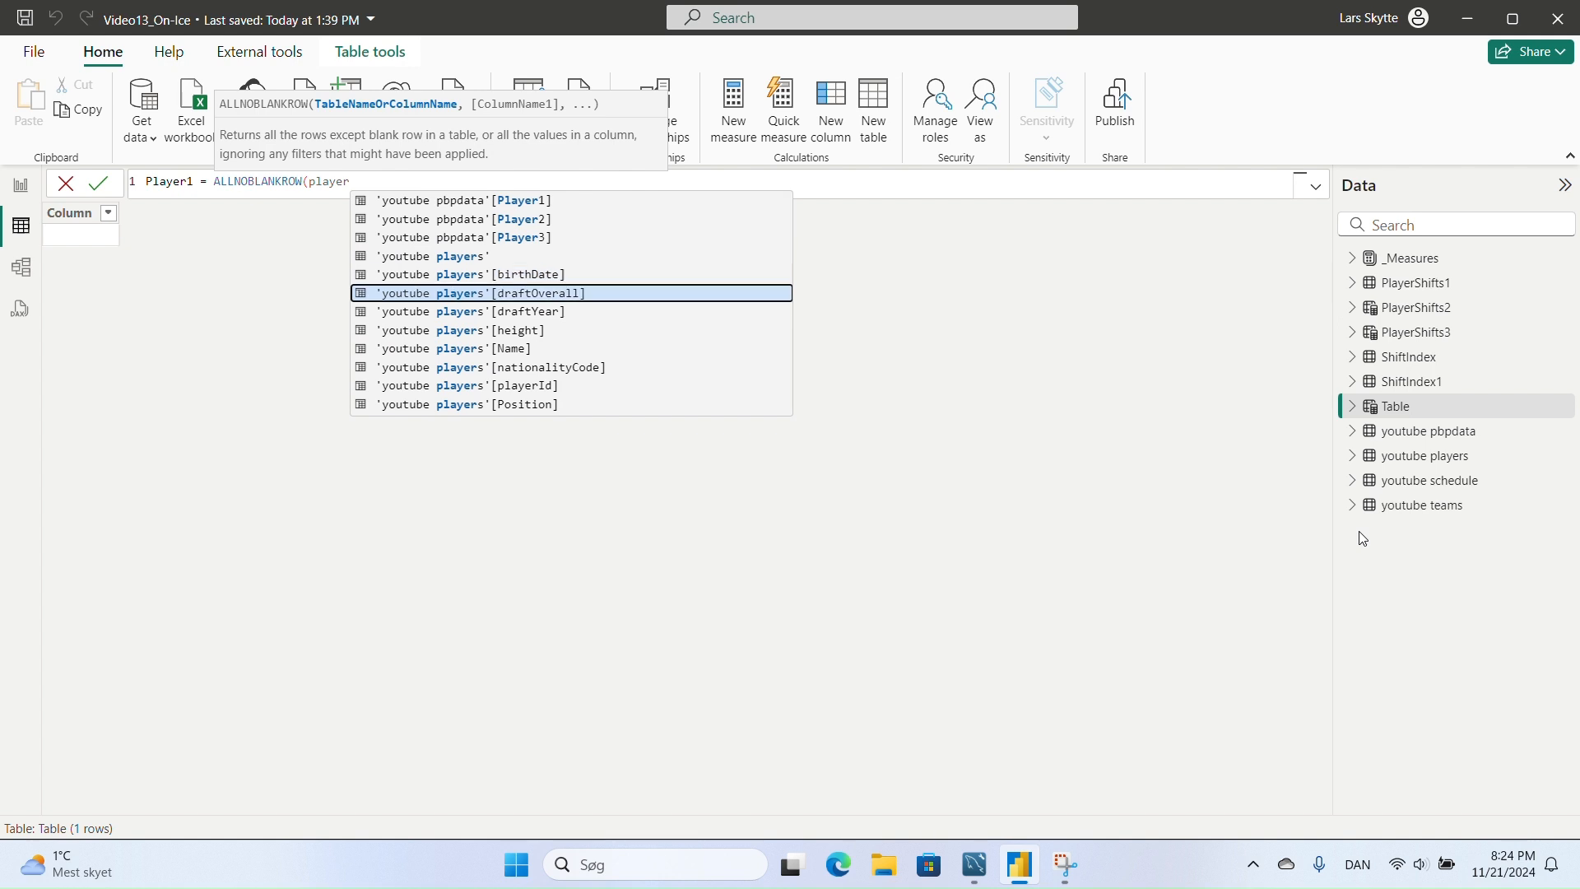
key("Up")
key("Up")
key("Tab")
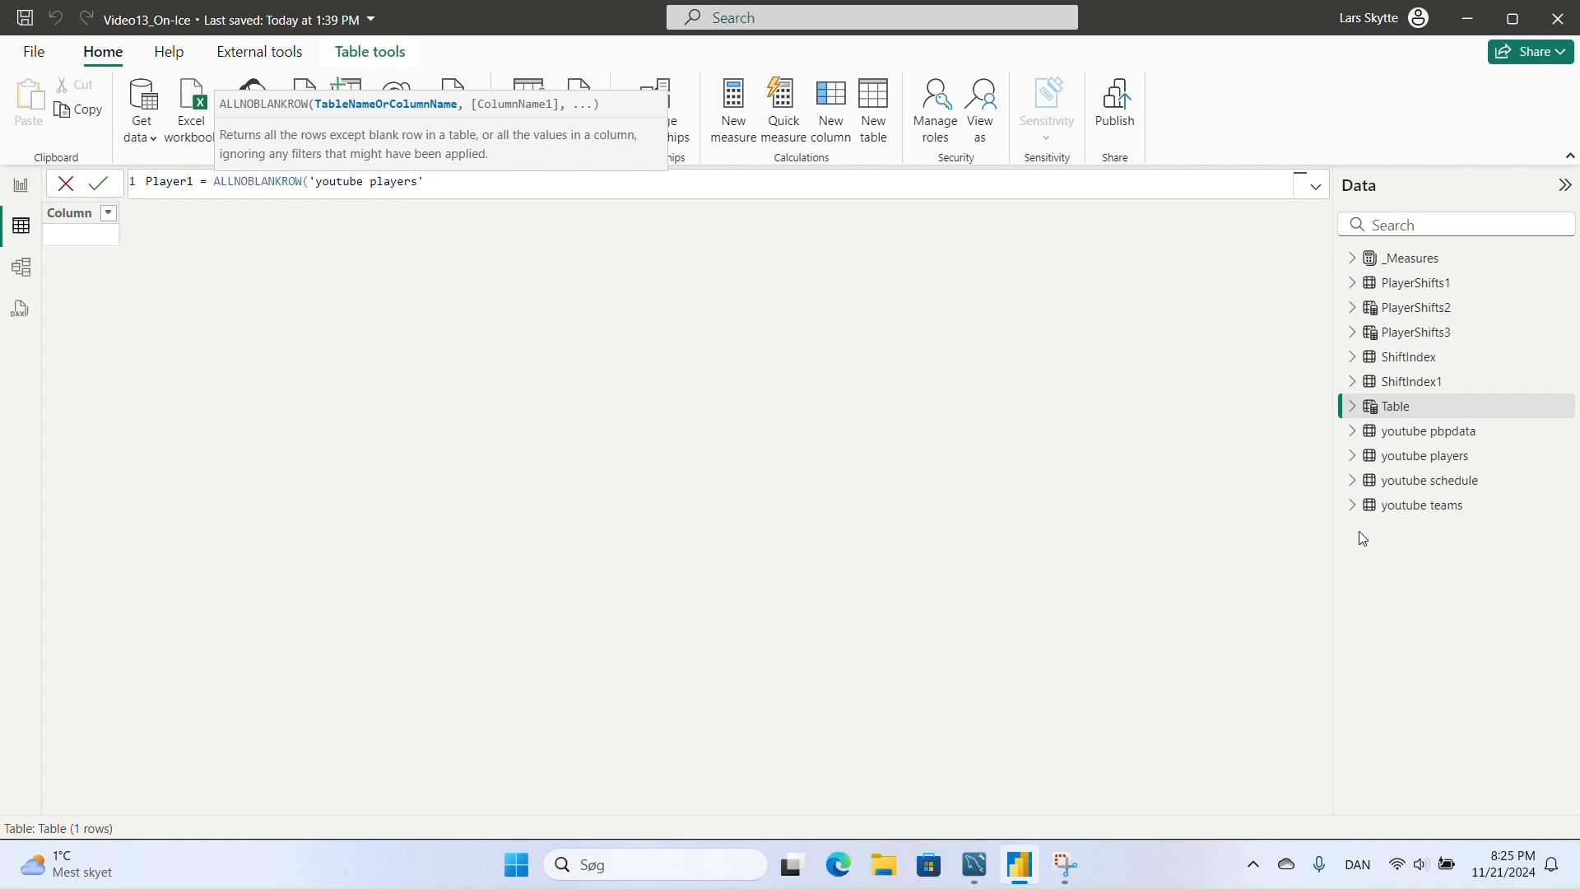
type(")")
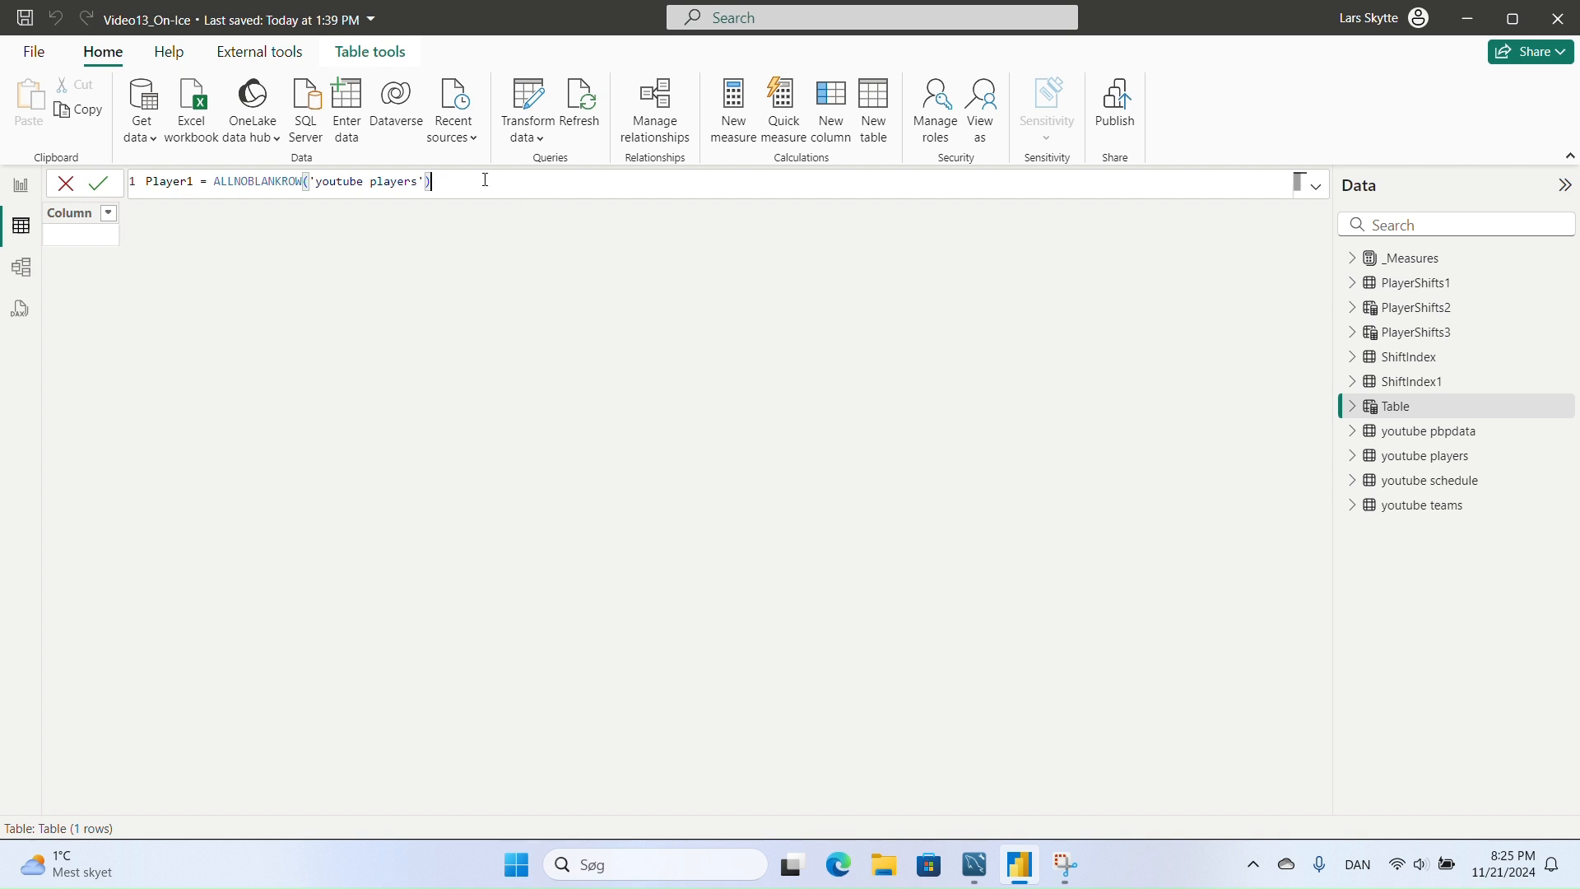
left_click_drag(432, 181, 146, 188)
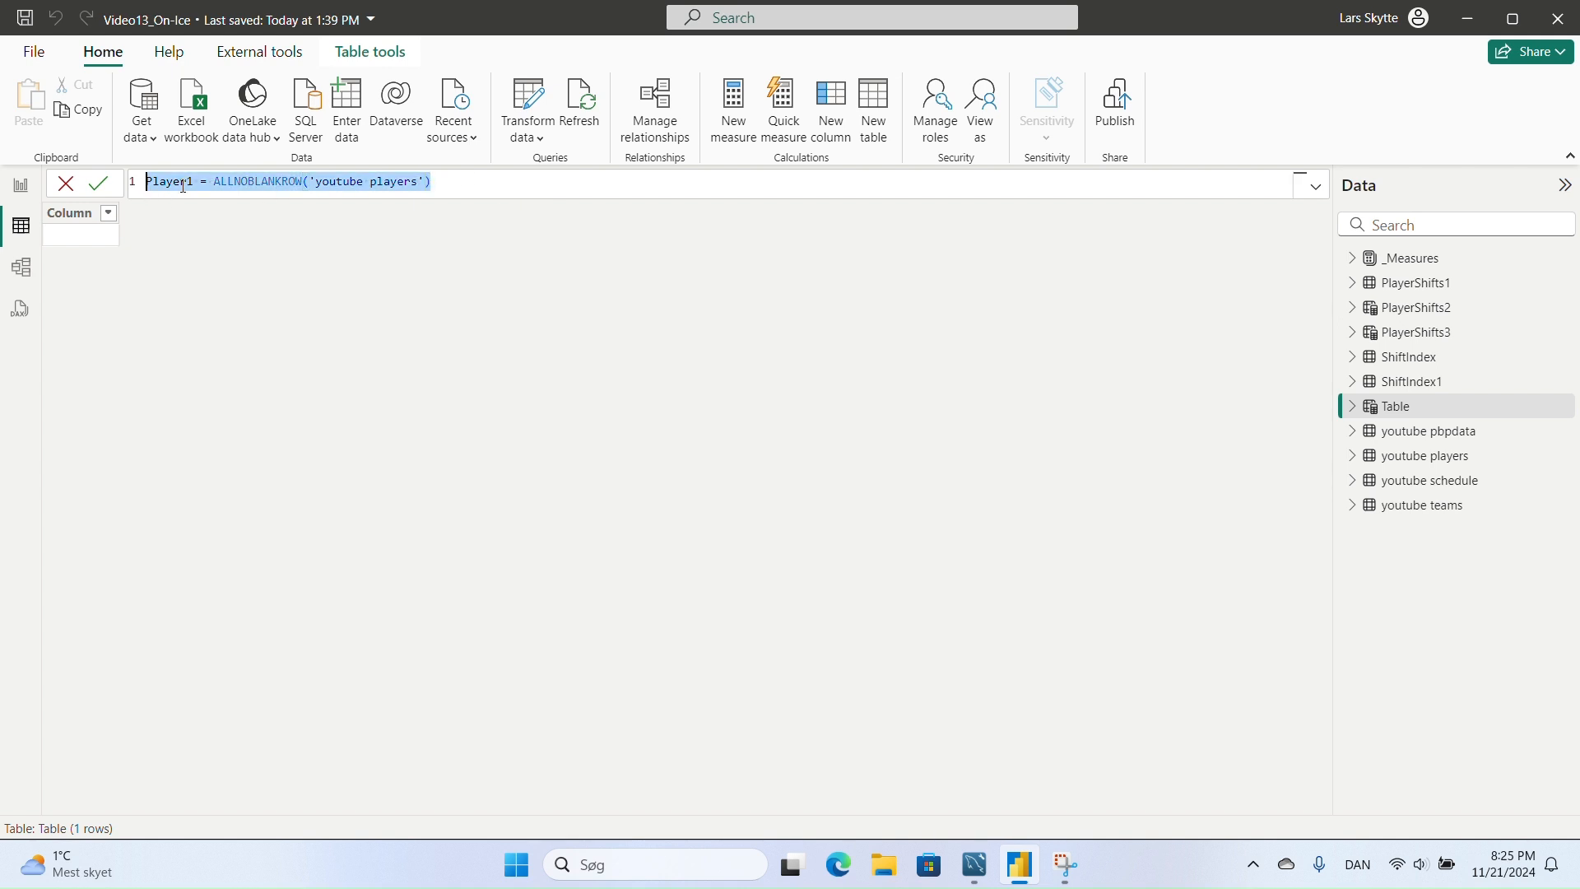
left_click(468, 176)
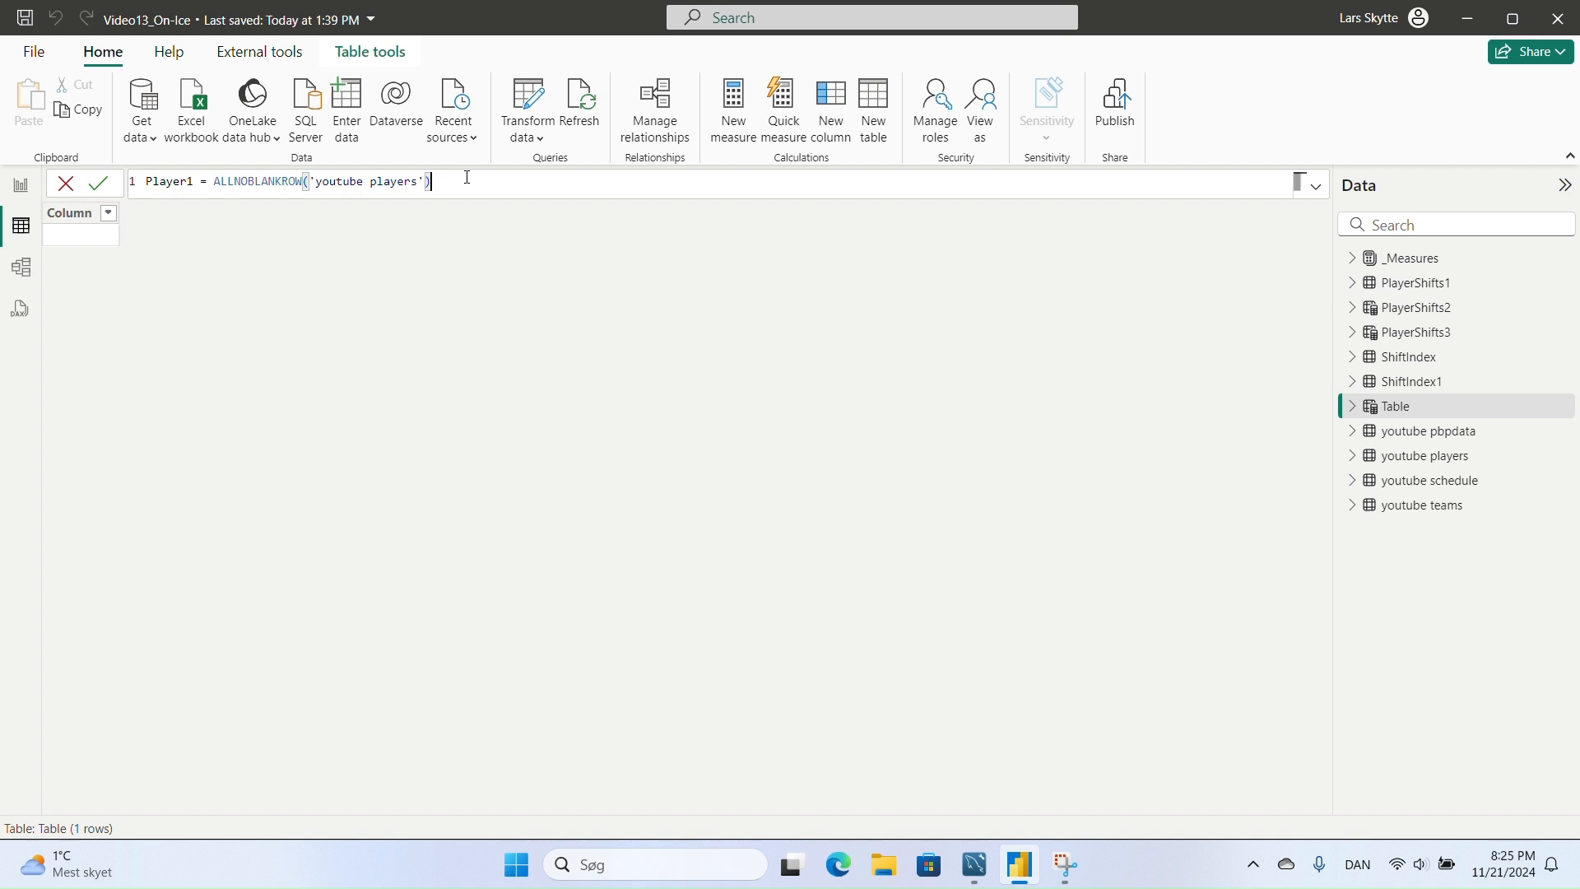
key("Return")
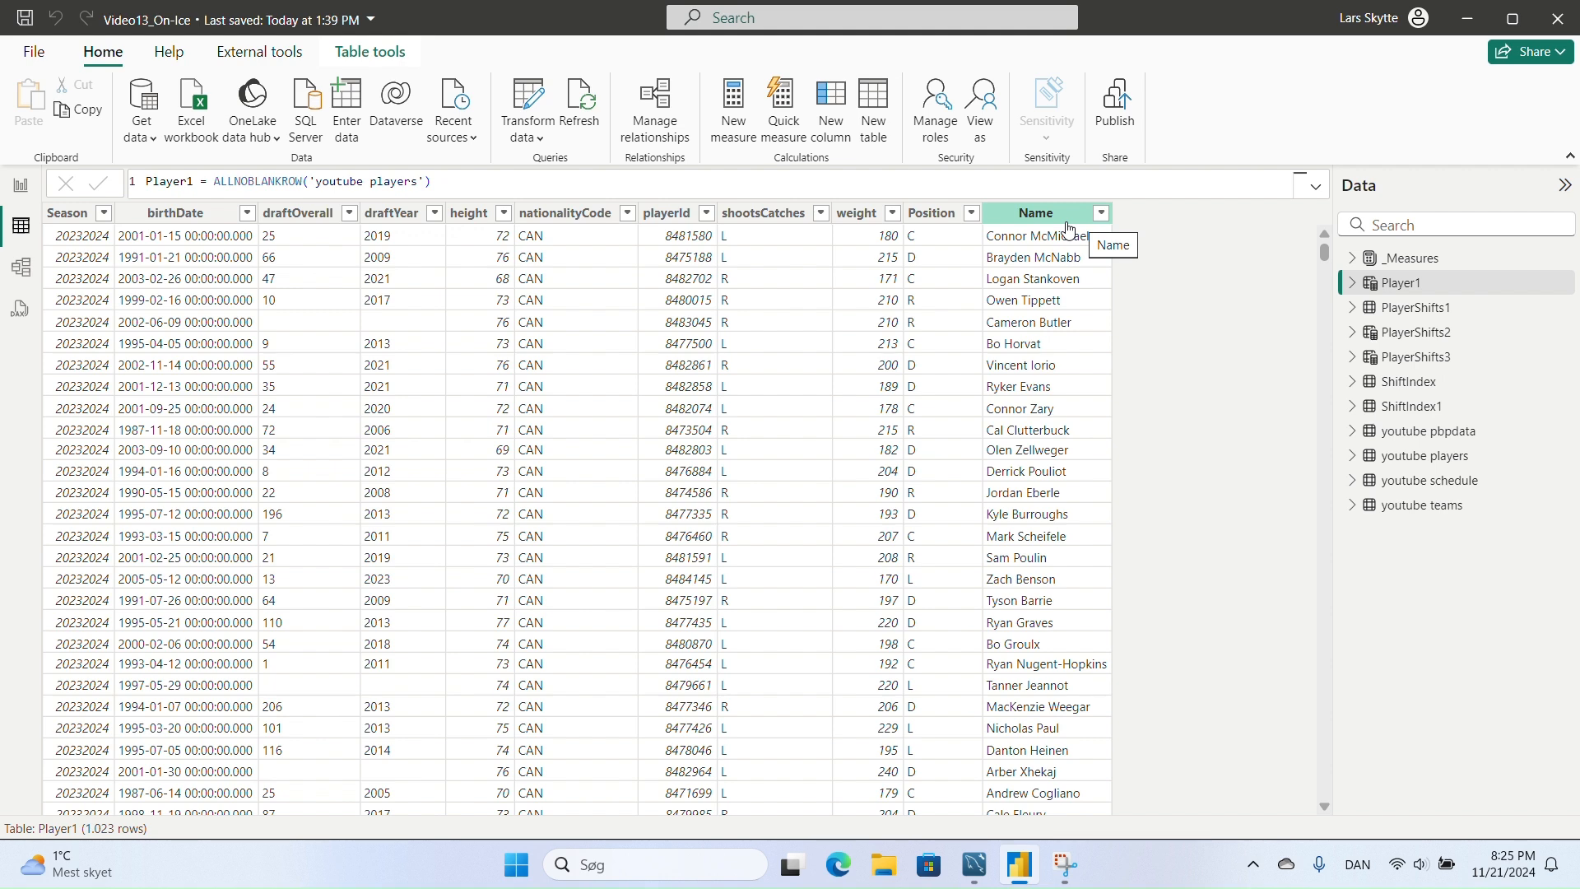
- Reuse the Player1 formula to create another calculated table, Player2 = ALLNOBLANKROW('youtube players')
left_click(455, 178)
key("ctrl+a")
key("ctrl+c")
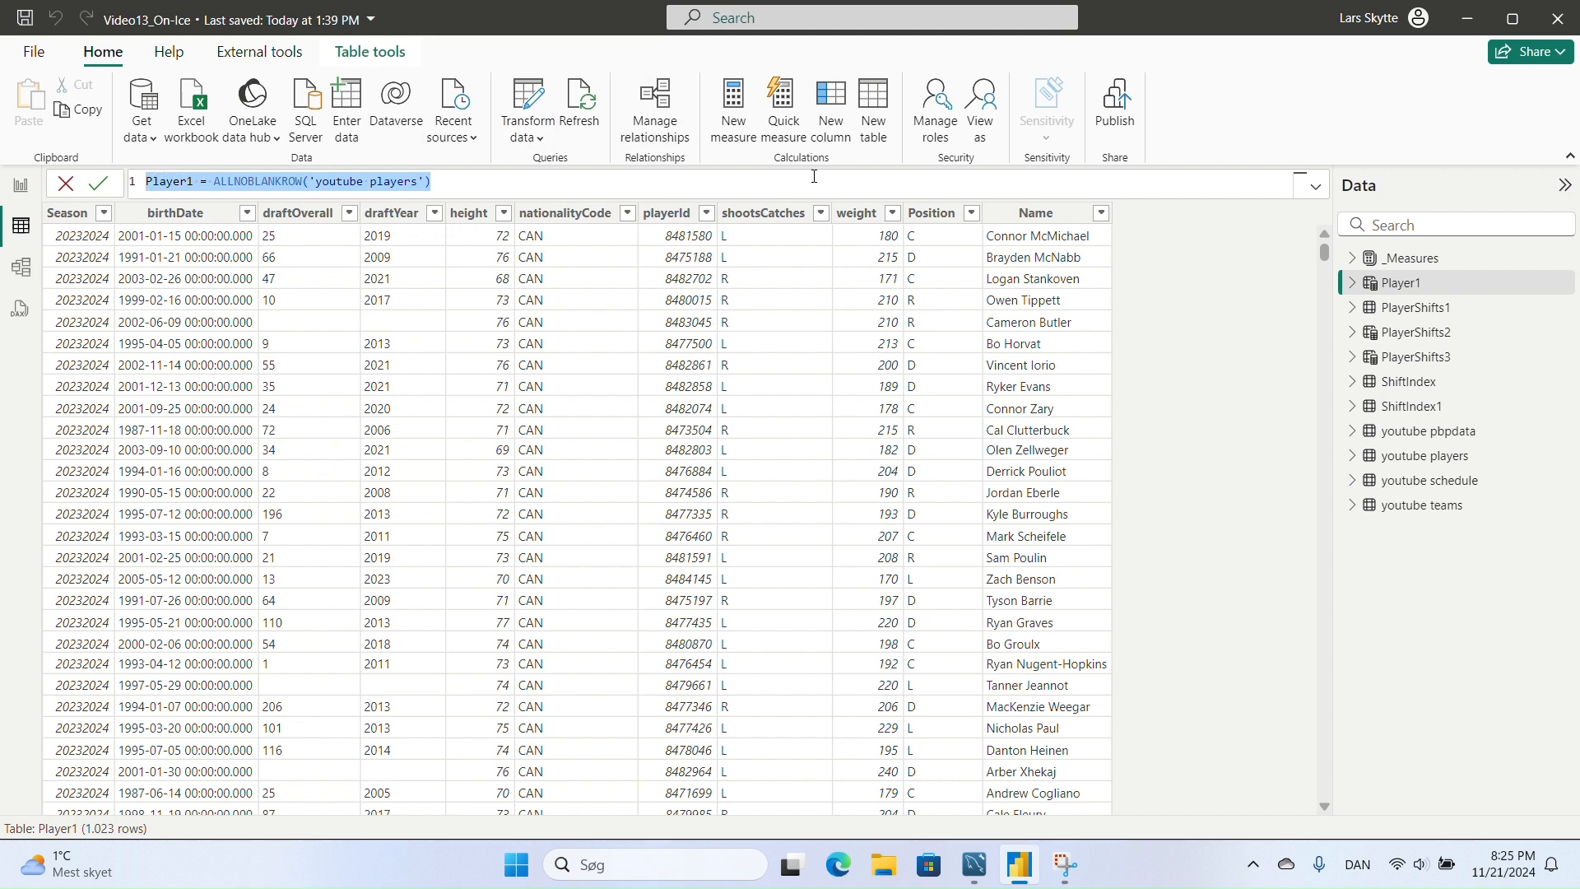
left_click(875, 102)
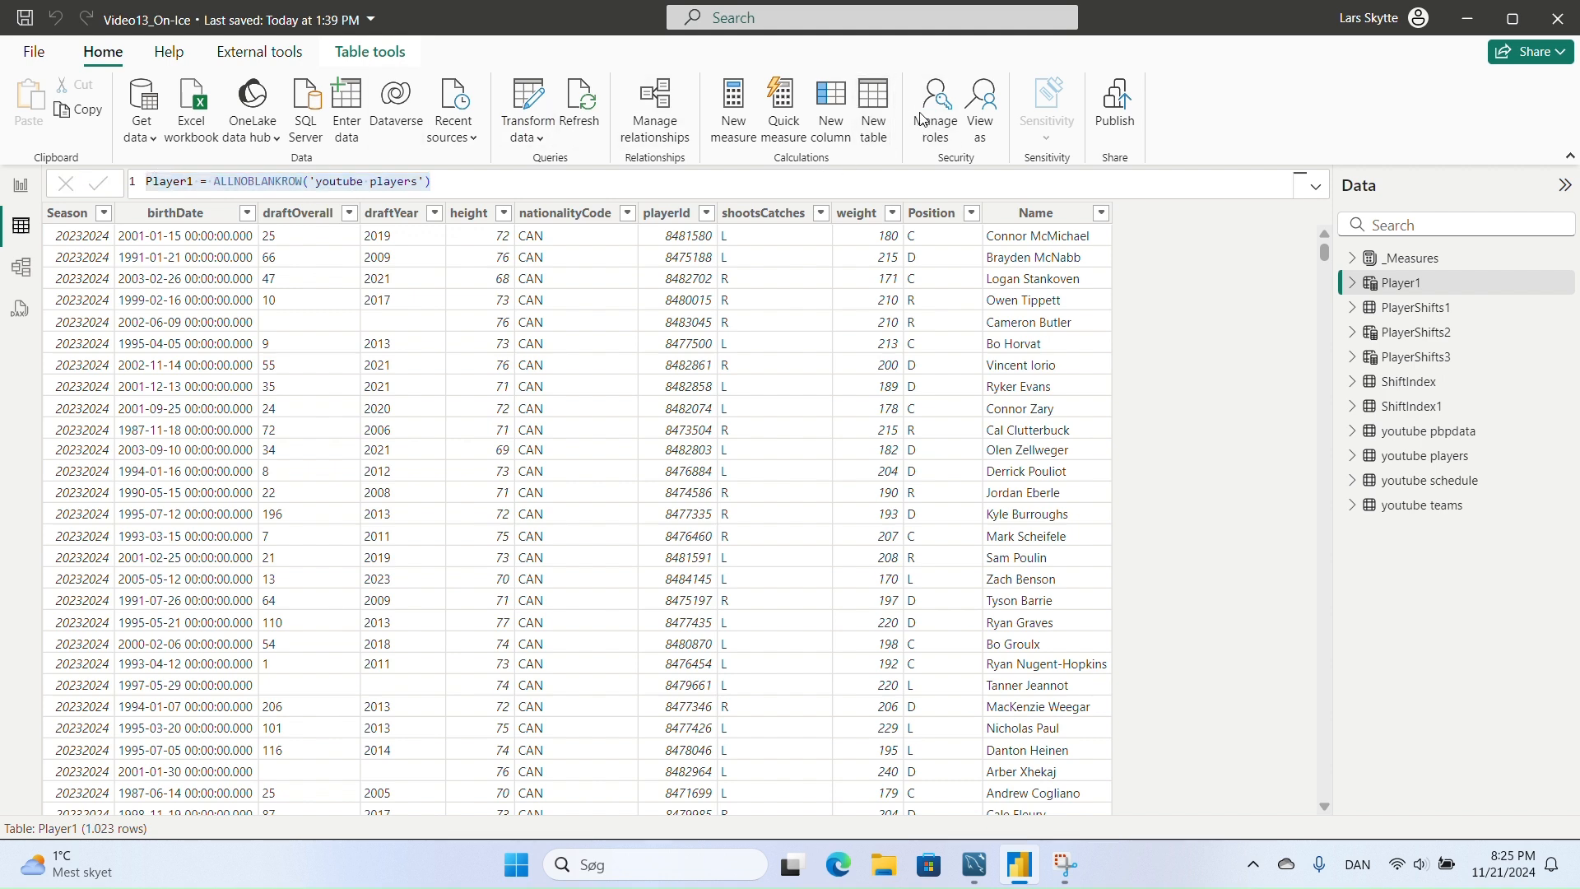
key("ctrl+v")
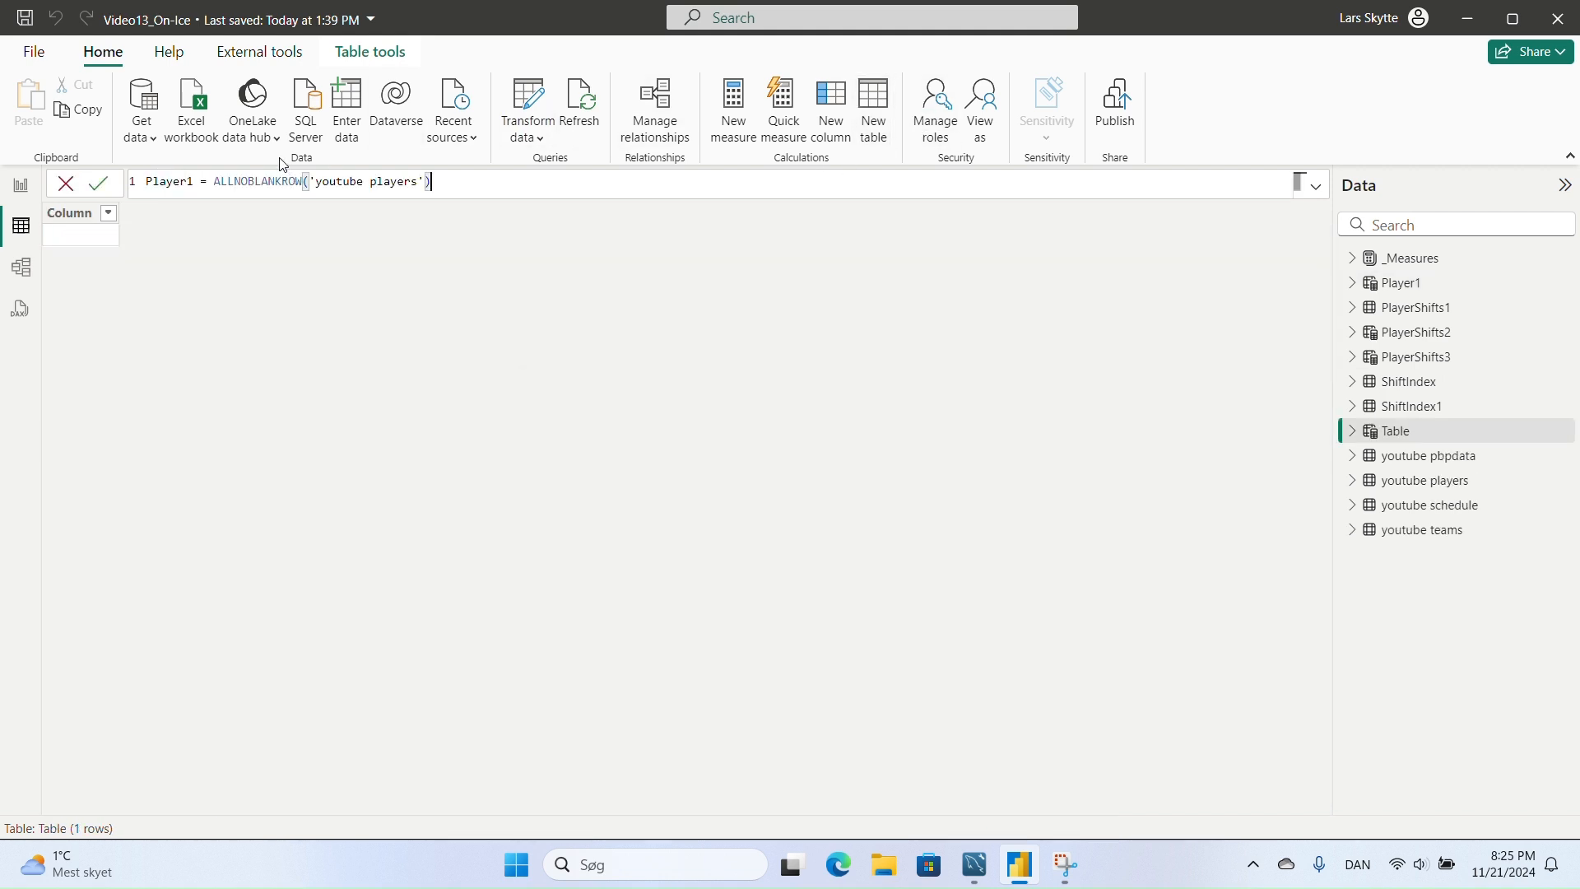
double_click(197, 188)
type("Player2")
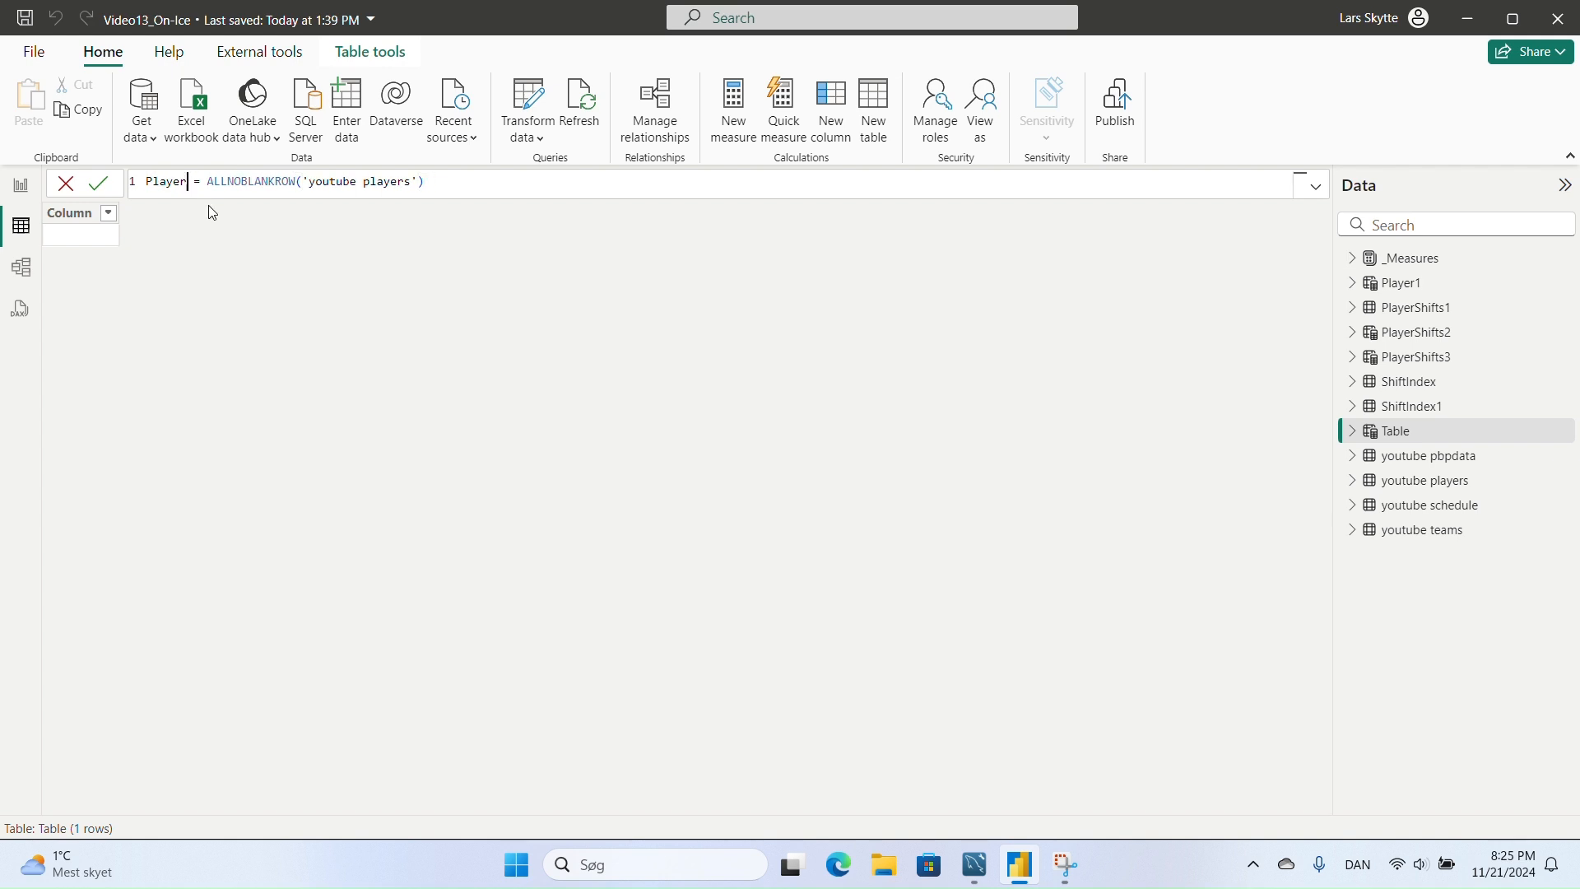
left_click(481, 183)
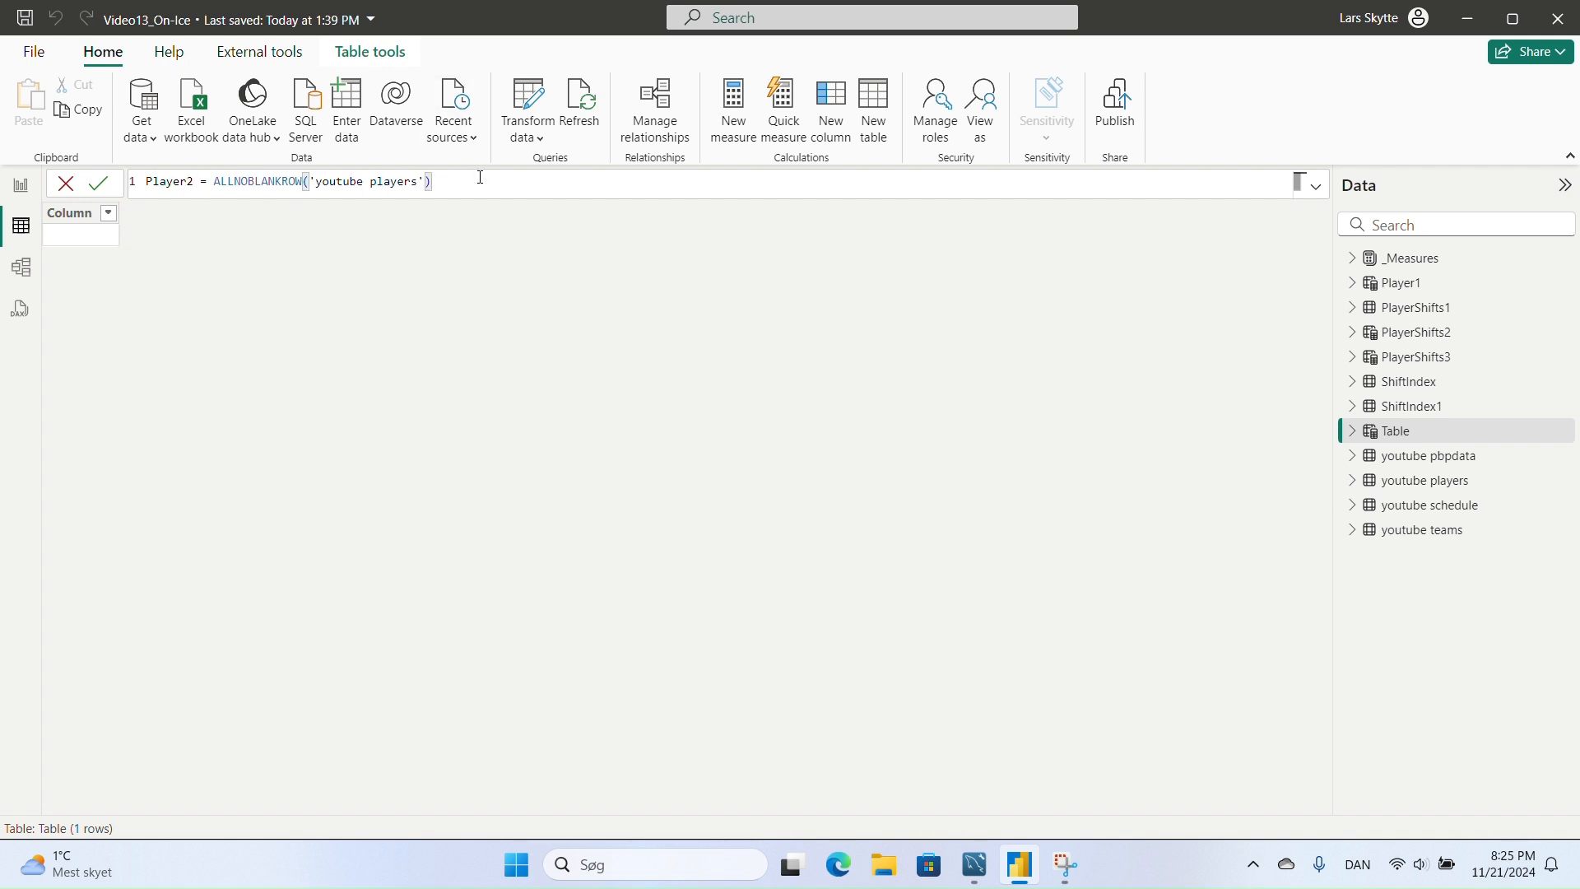
key("Return")
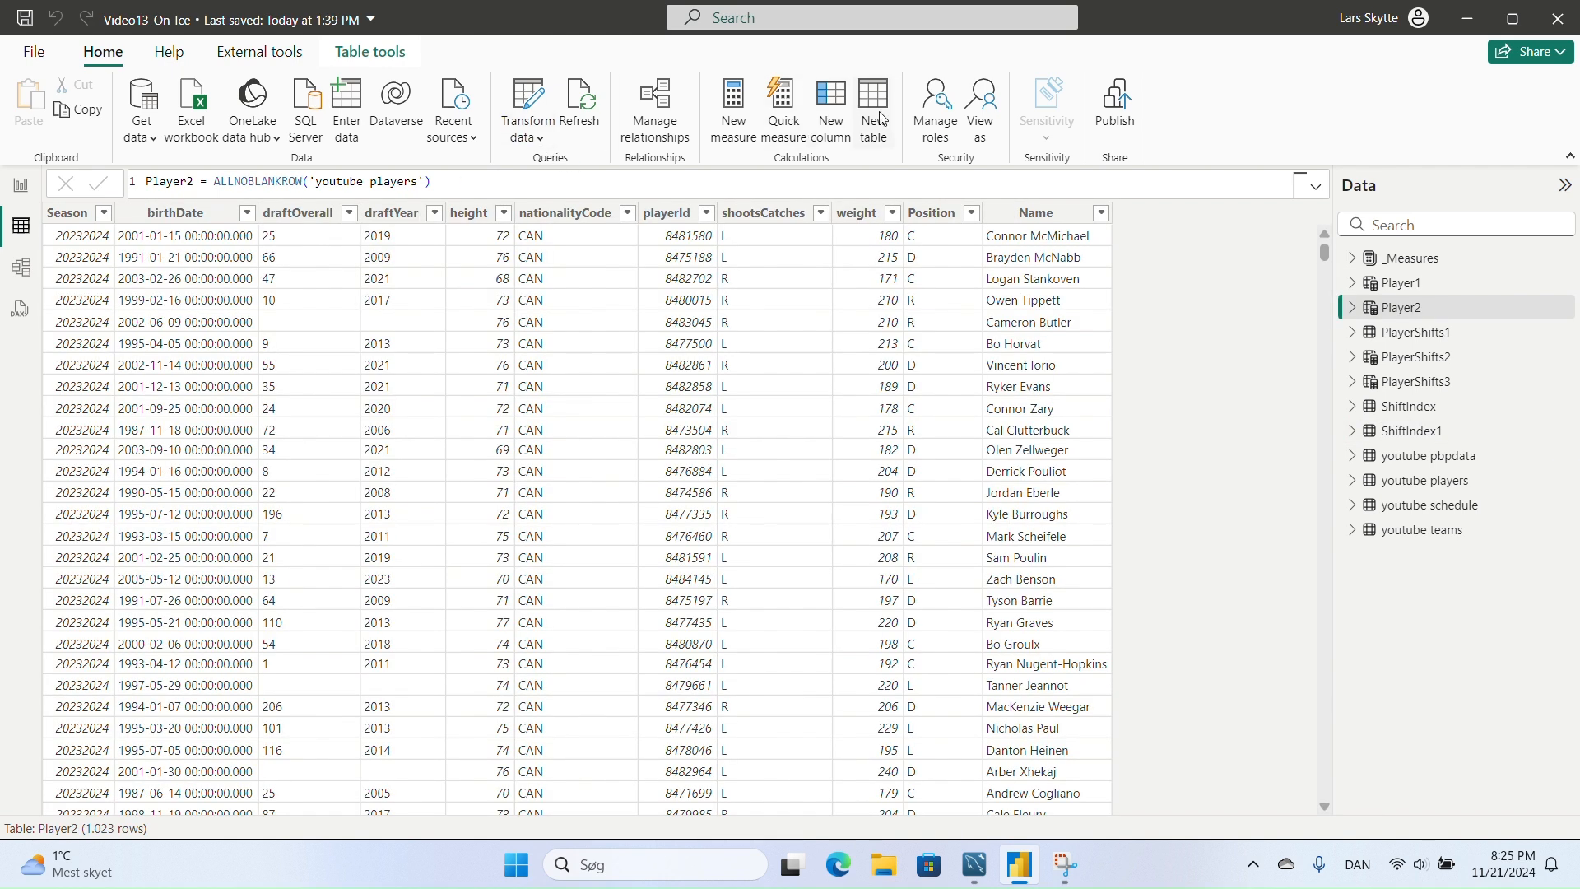
- Create a third calculated player table, Player3 = ALLNOBLANKROW('youtube players'), from the same copied formula
left_click(880, 116)
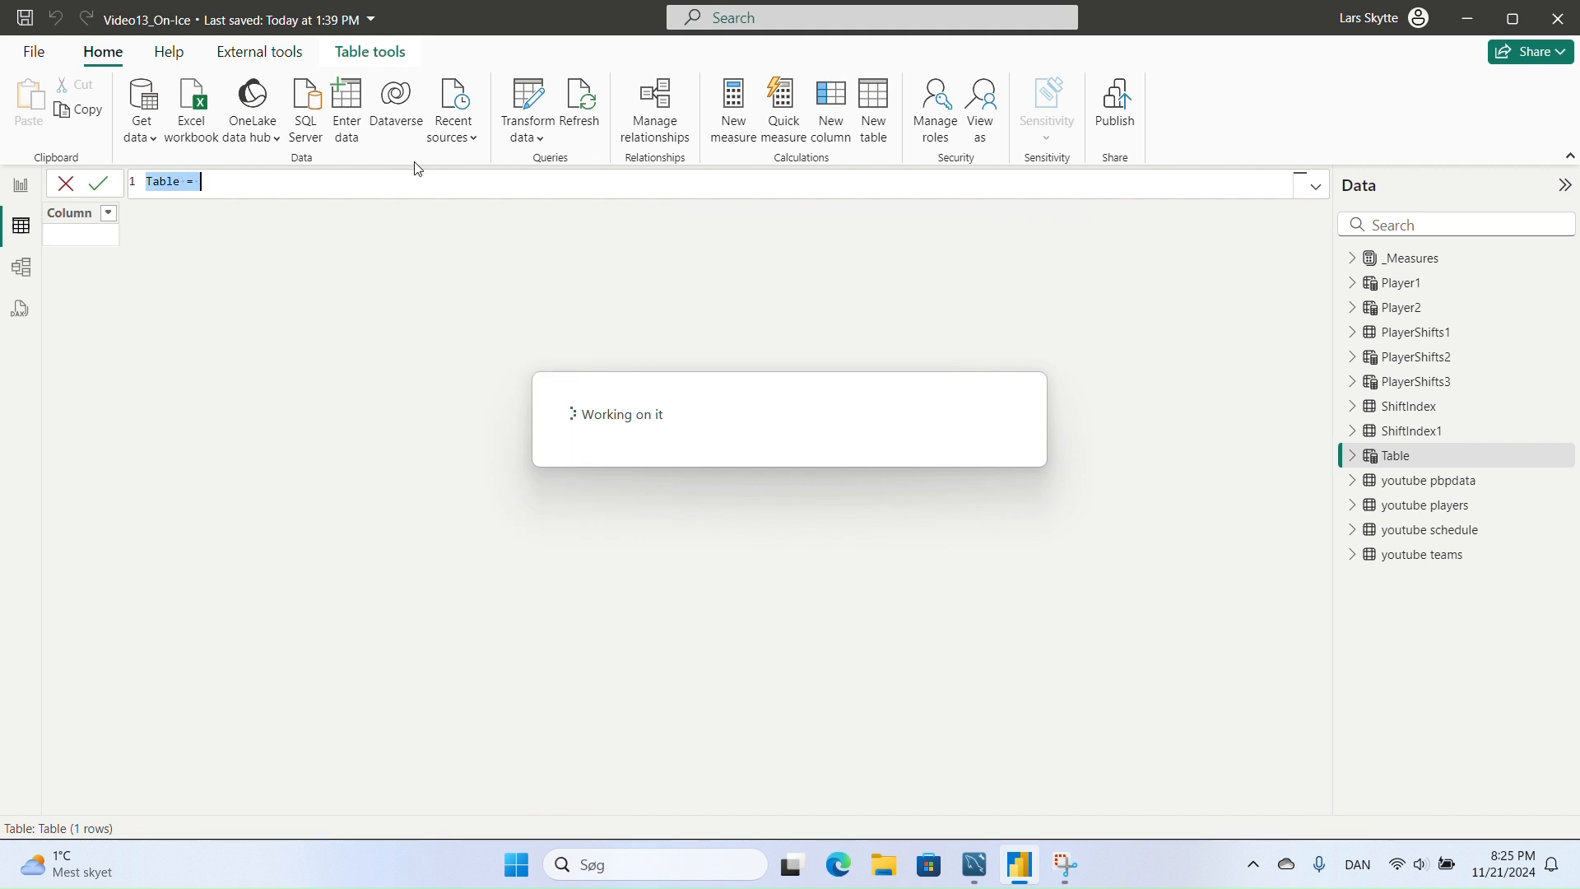
key("ctrl+a")
key("ctrl+v")
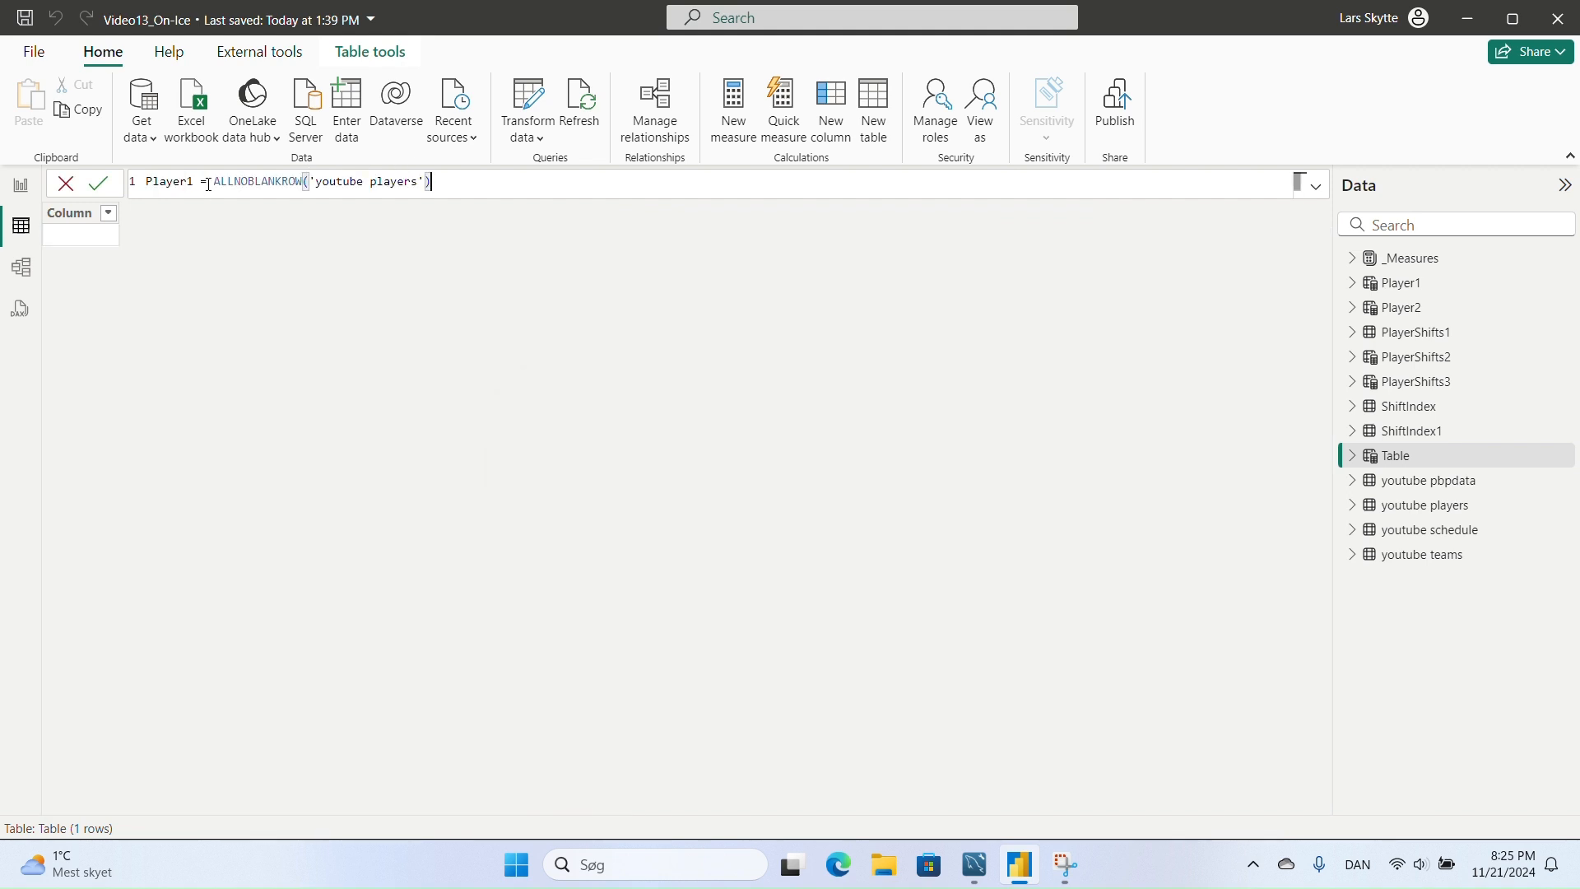
double_click(195, 181)
key("BackSpace")
type("3")
key("Return")
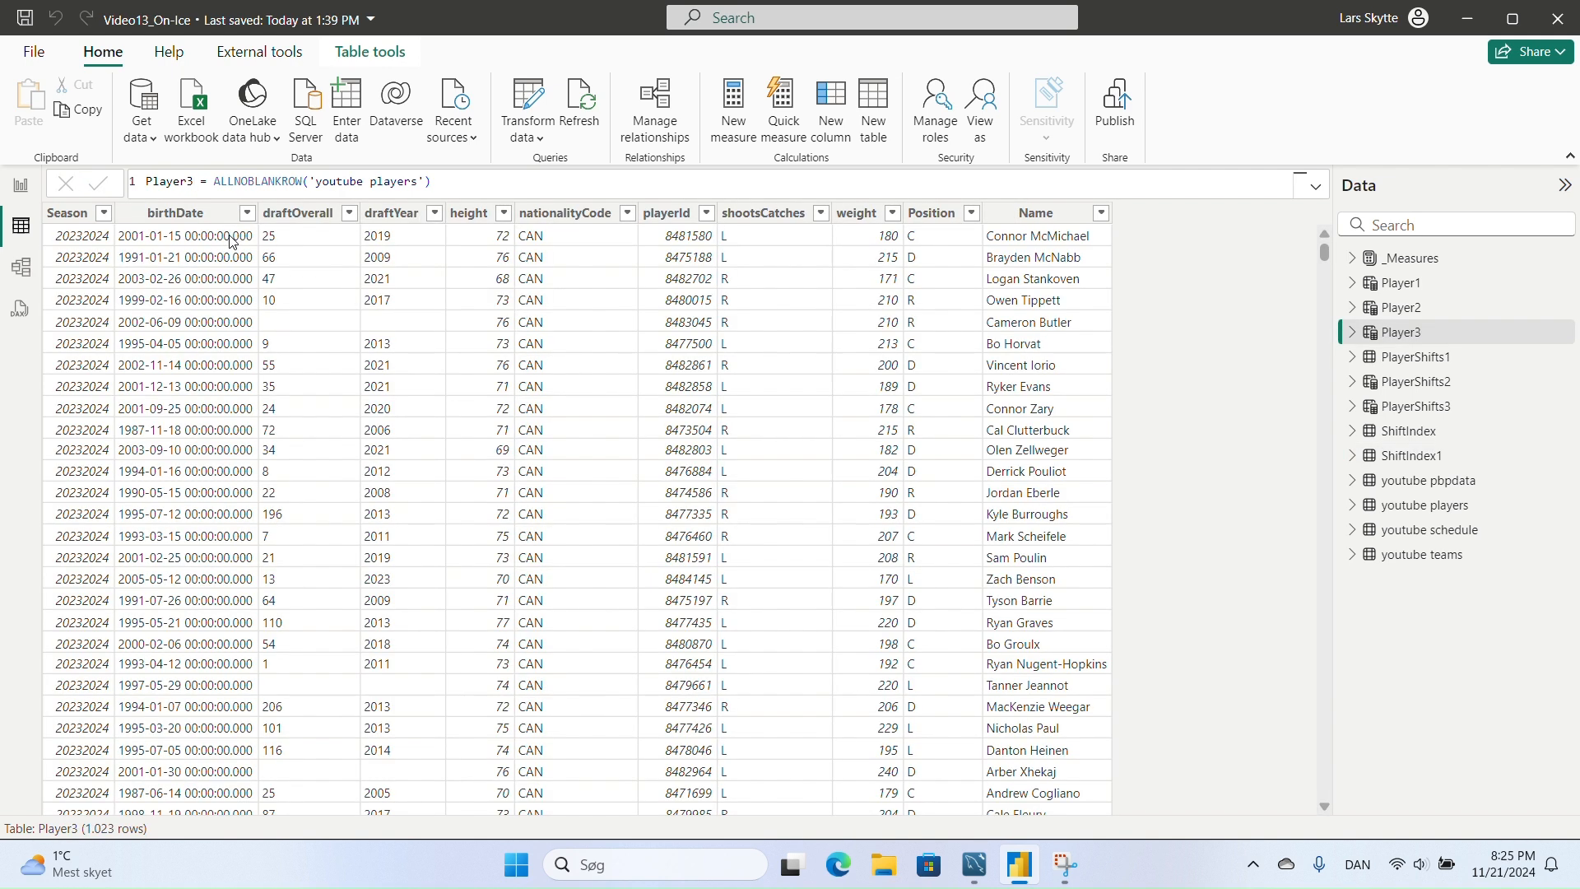
- In the model diagram, place Player1 beside PlayerShifts1 and relate Player1's playerId to PlayerShifts1's PlayerId as an active one-to-many relationship
left_click(35, 277)
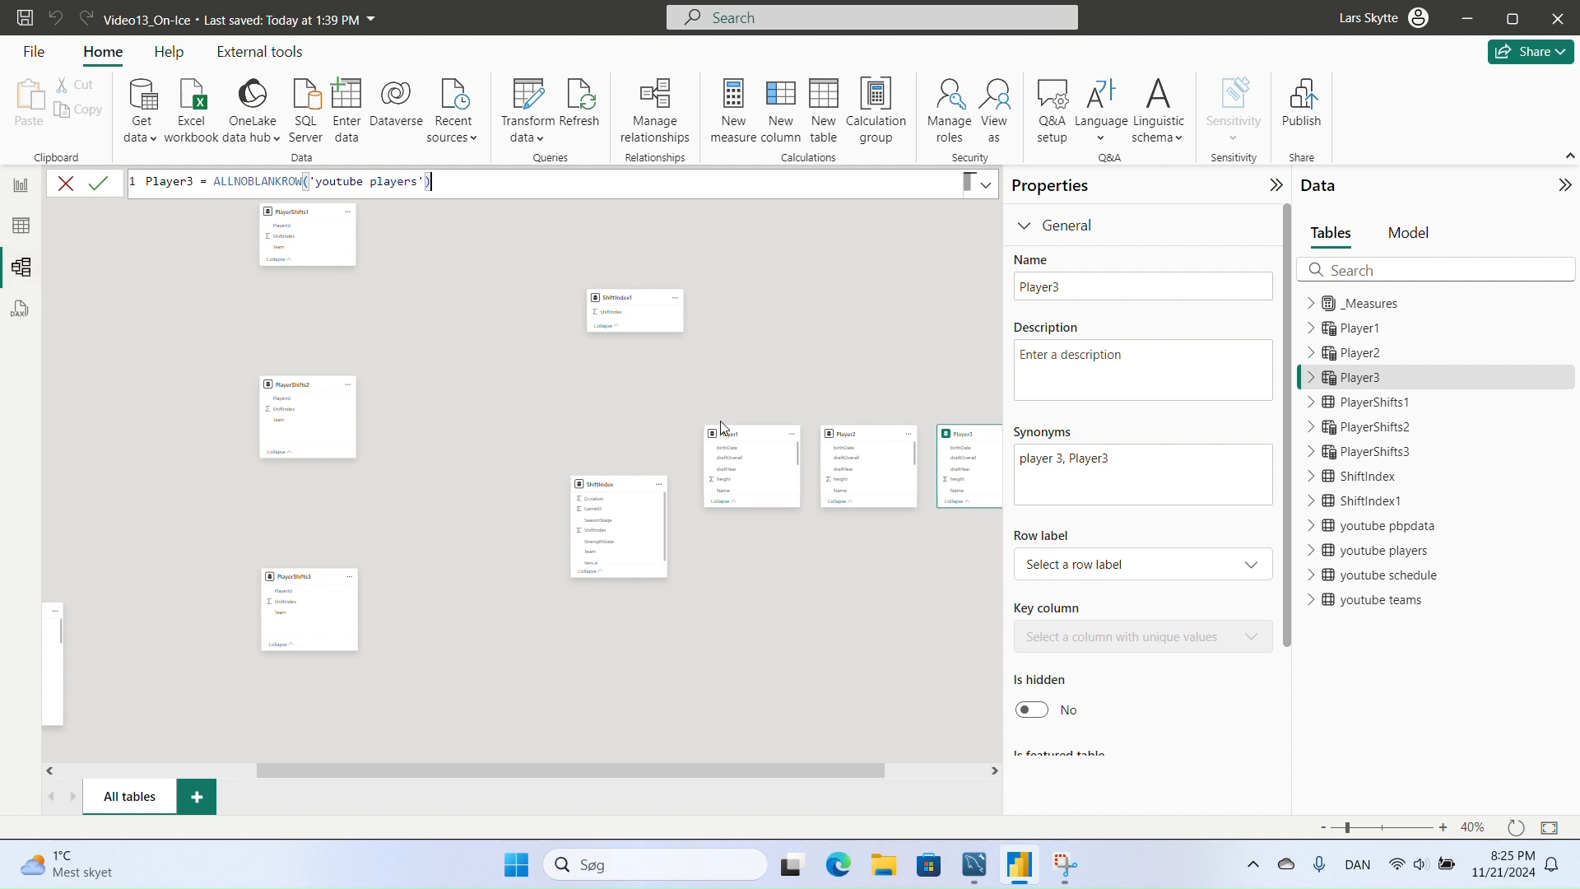
left_click_drag(721, 427, 478, 201)
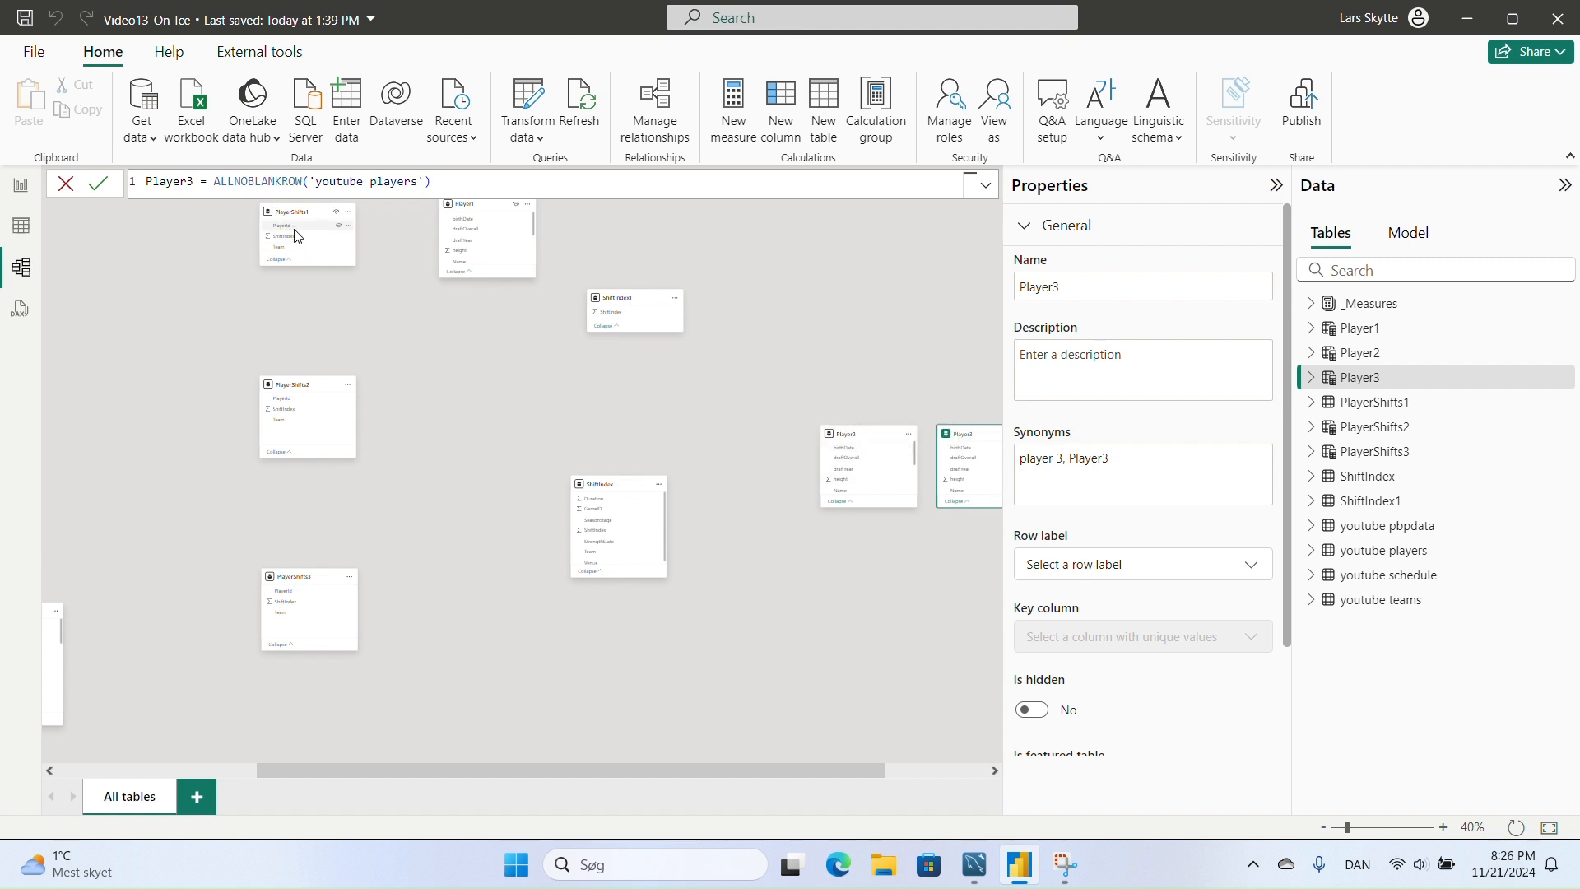
scroll(479, 249, "down", 3)
left_click_drag(481, 243, 292, 229)
left_click_drag(462, 242, 290, 235)
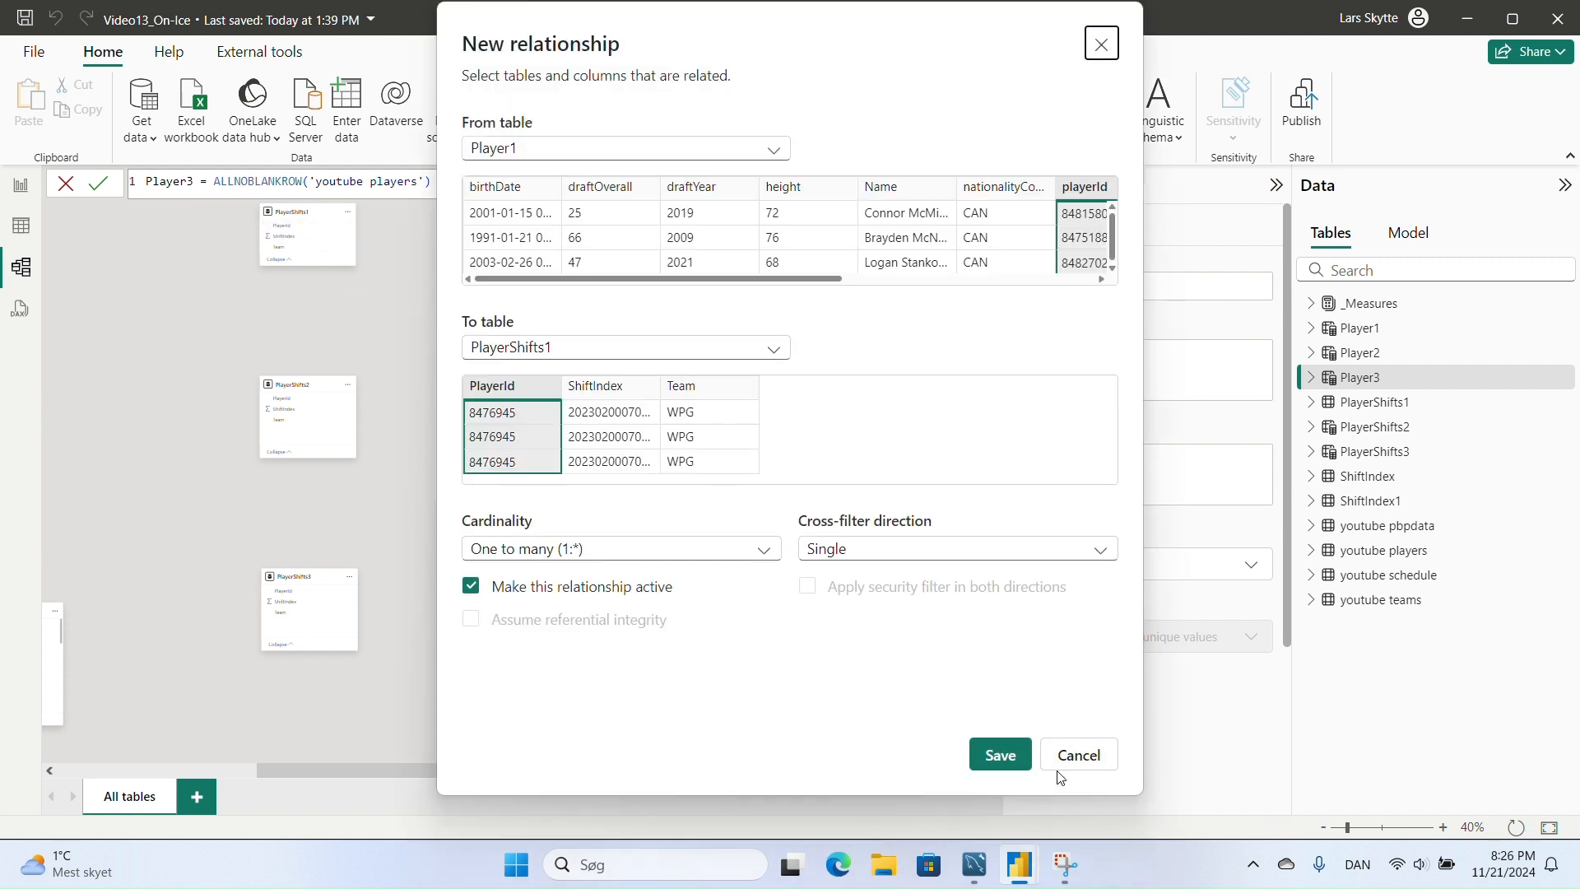
left_click(1000, 753)
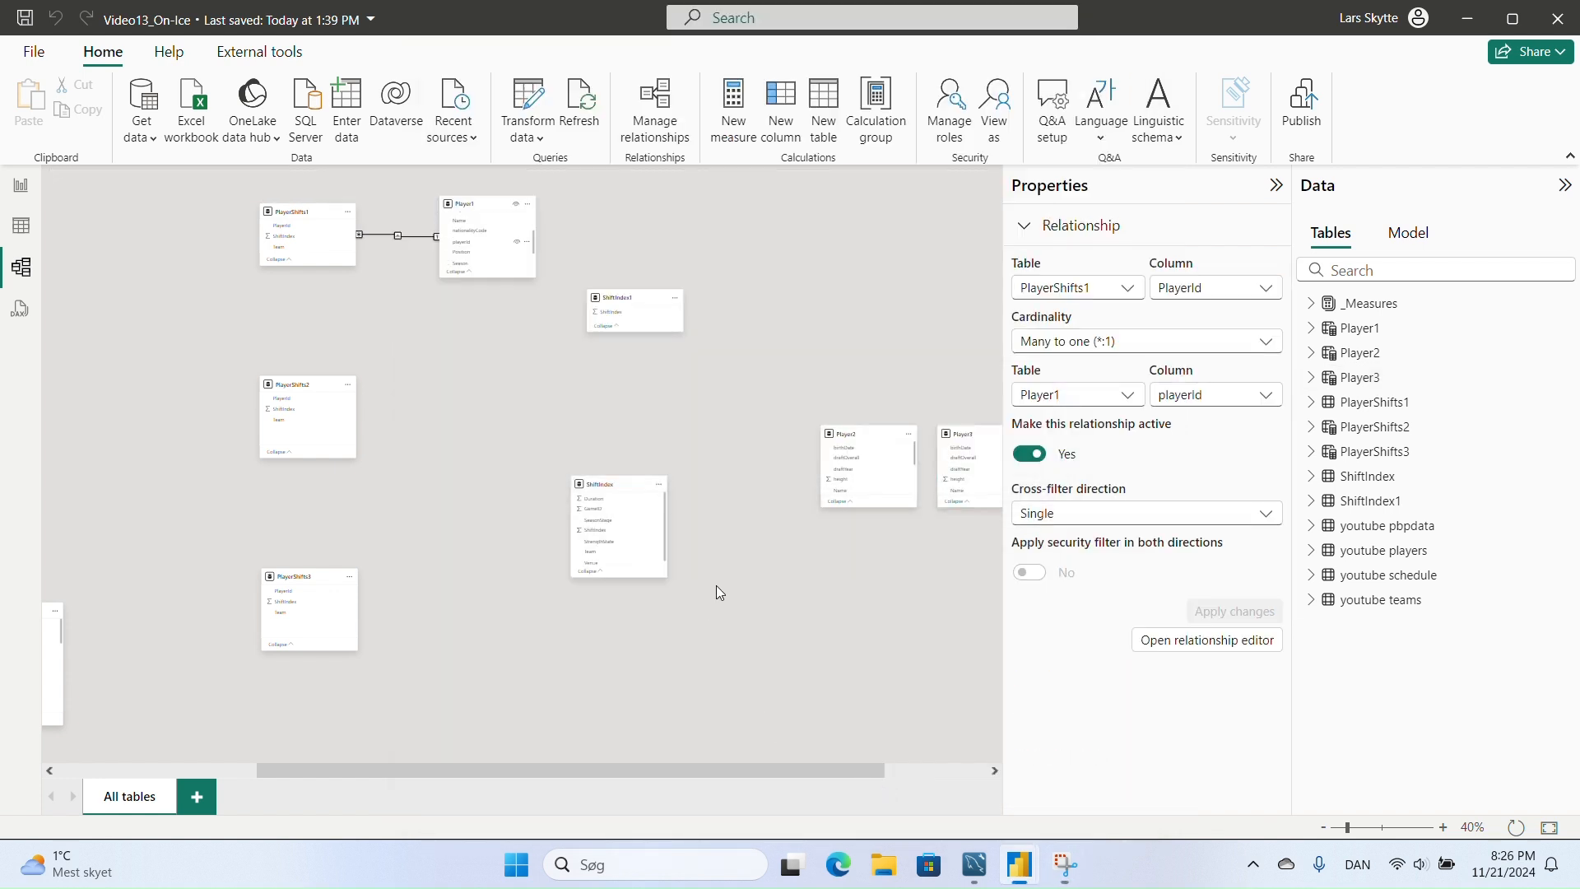
- Place Player2 beside PlayerShifts2 and create an active one-to-many relationship from Player2's playerId to PlayerShifts2's PlayerId
left_click_drag(866, 440, 497, 392)
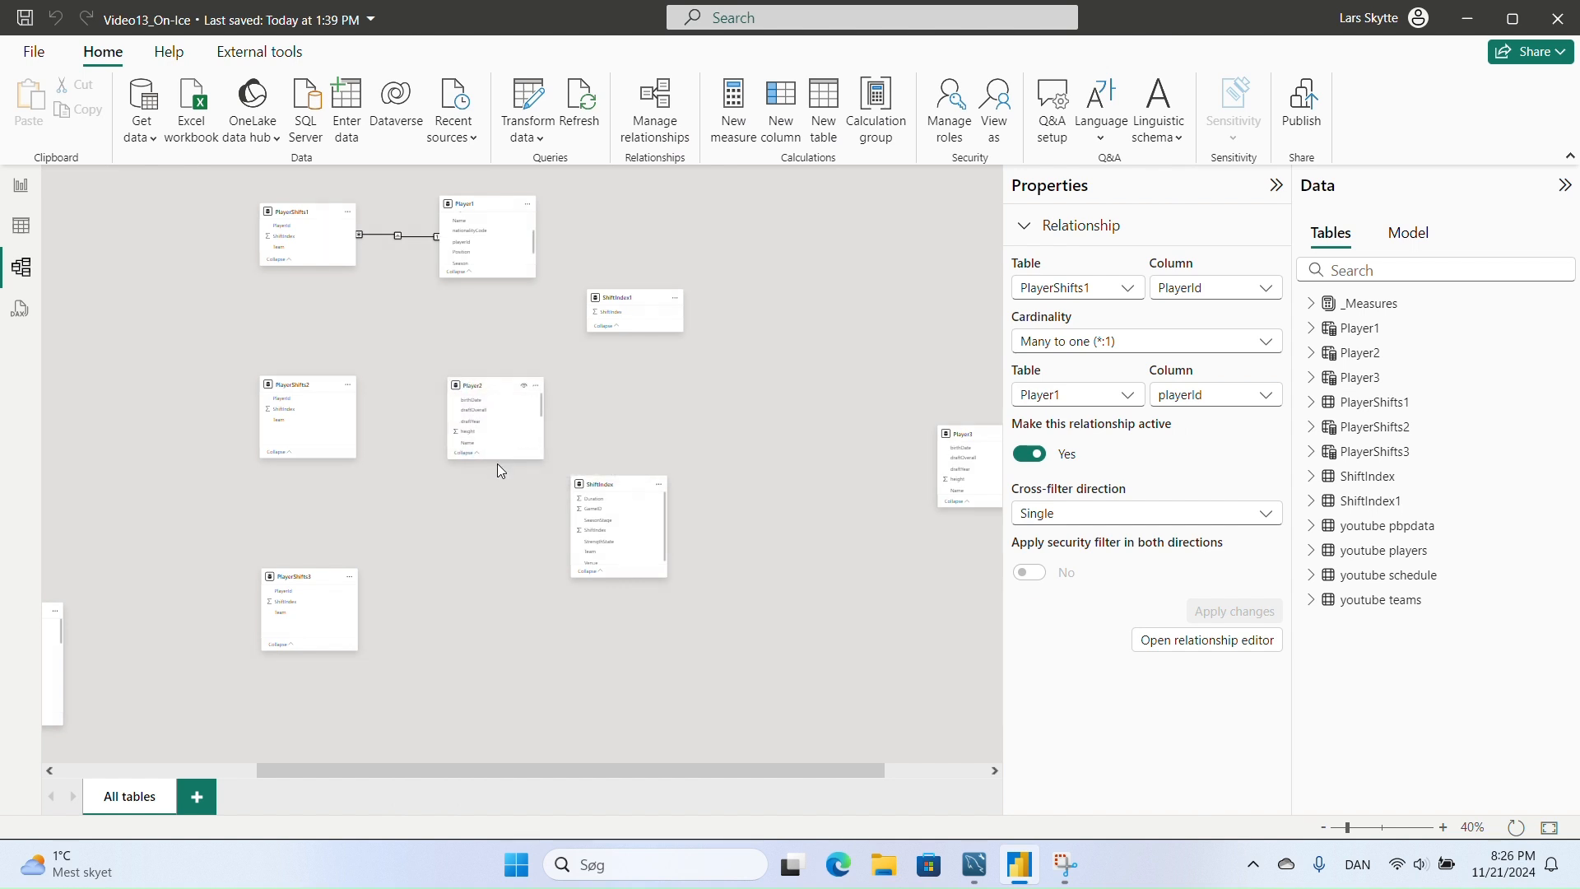
left_click(1444, 828)
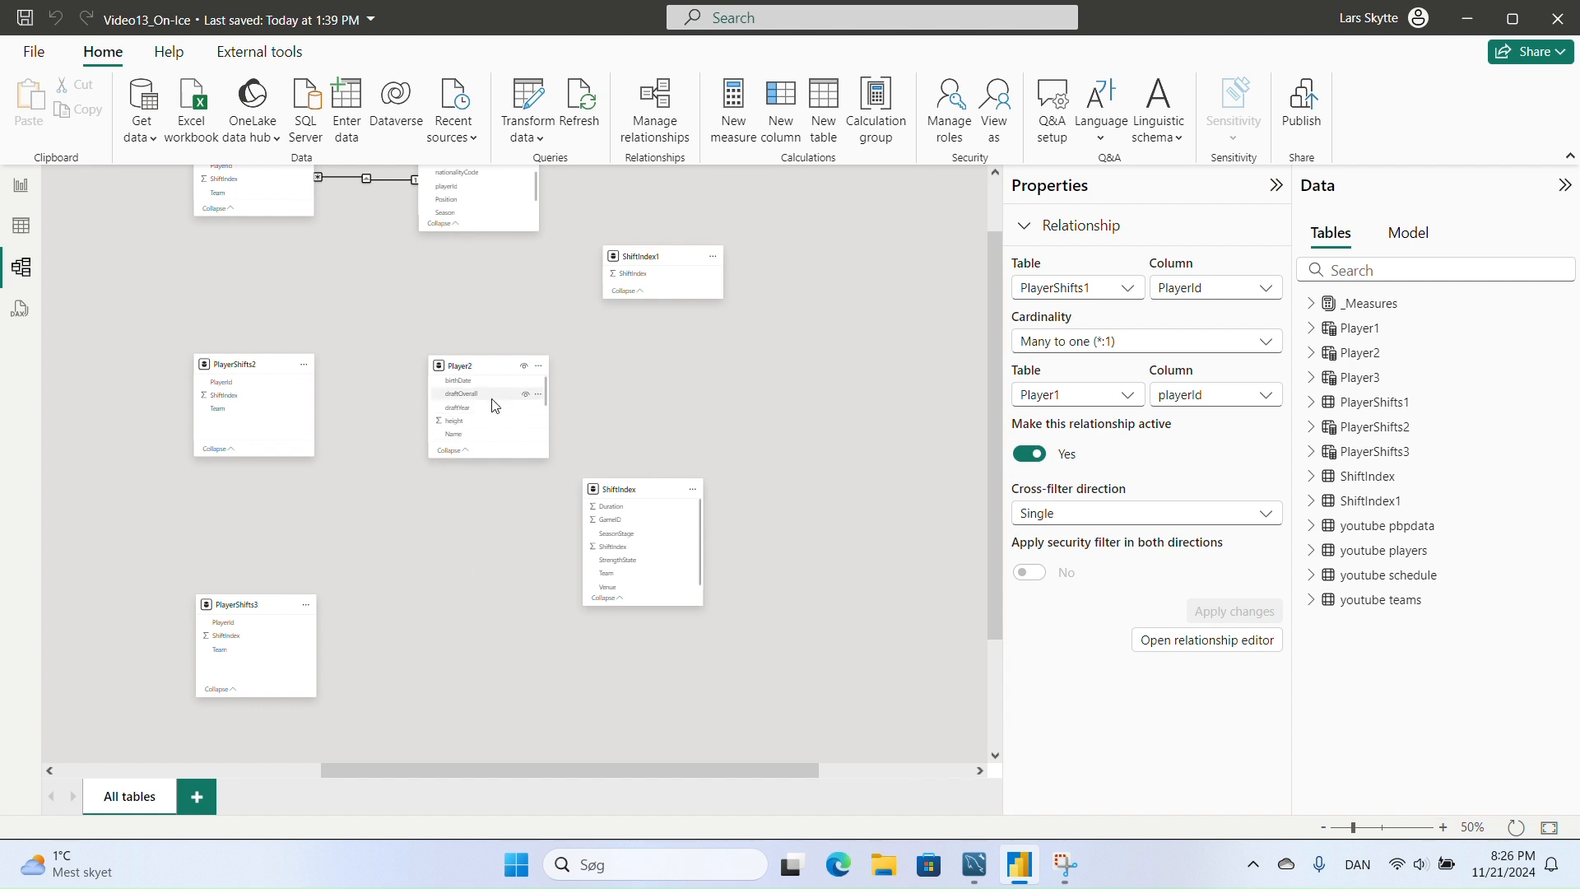
scroll(495, 405, "down", 3)
left_click_drag(492, 412, 234, 382)
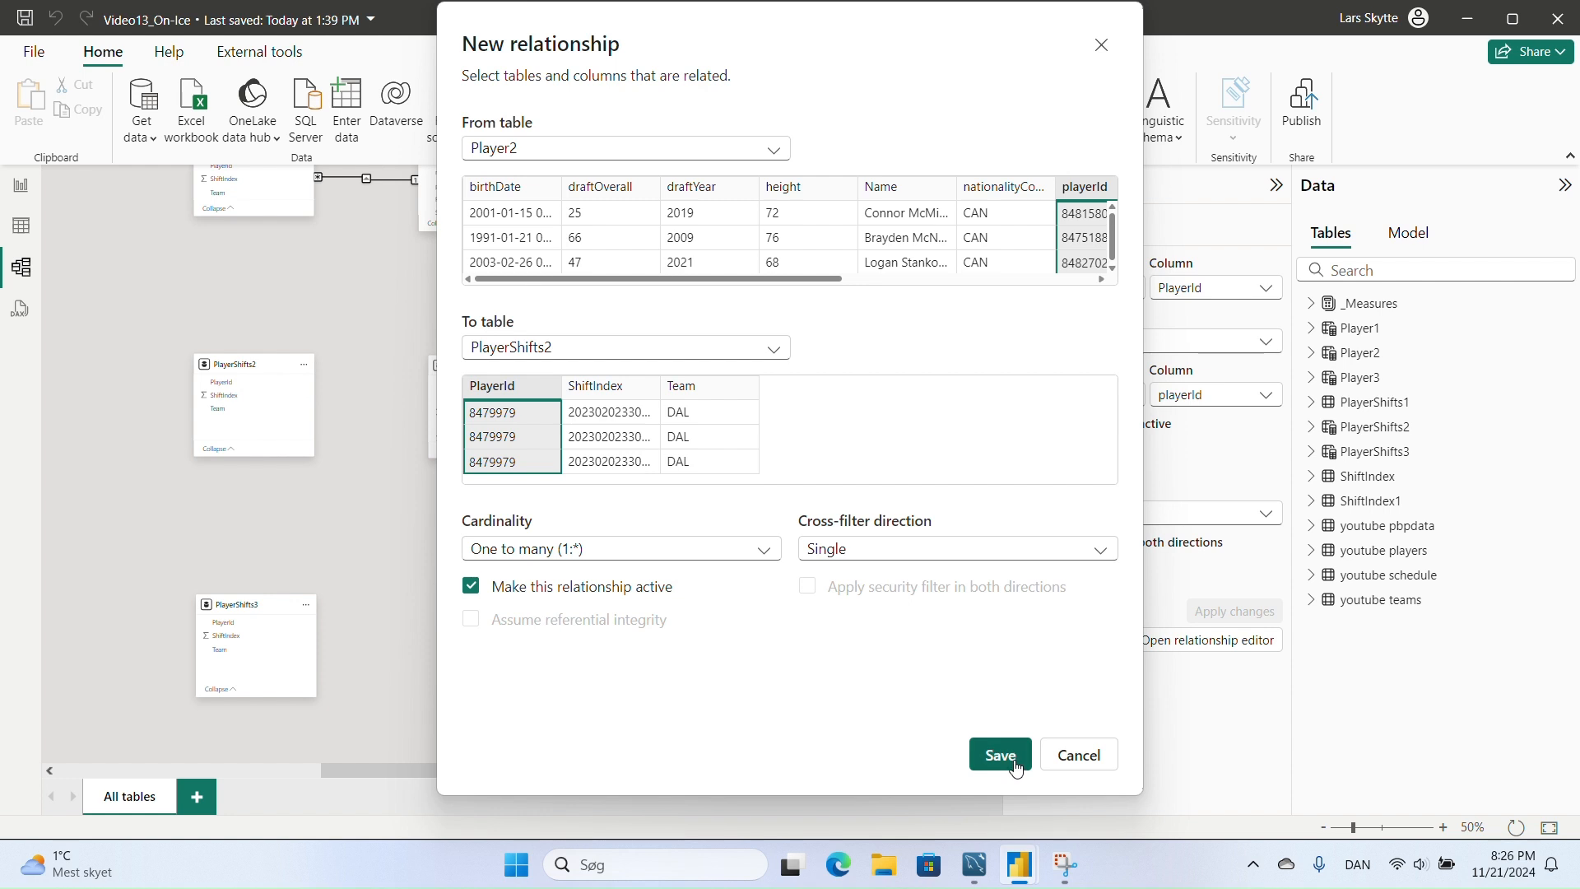
left_click(1017, 767)
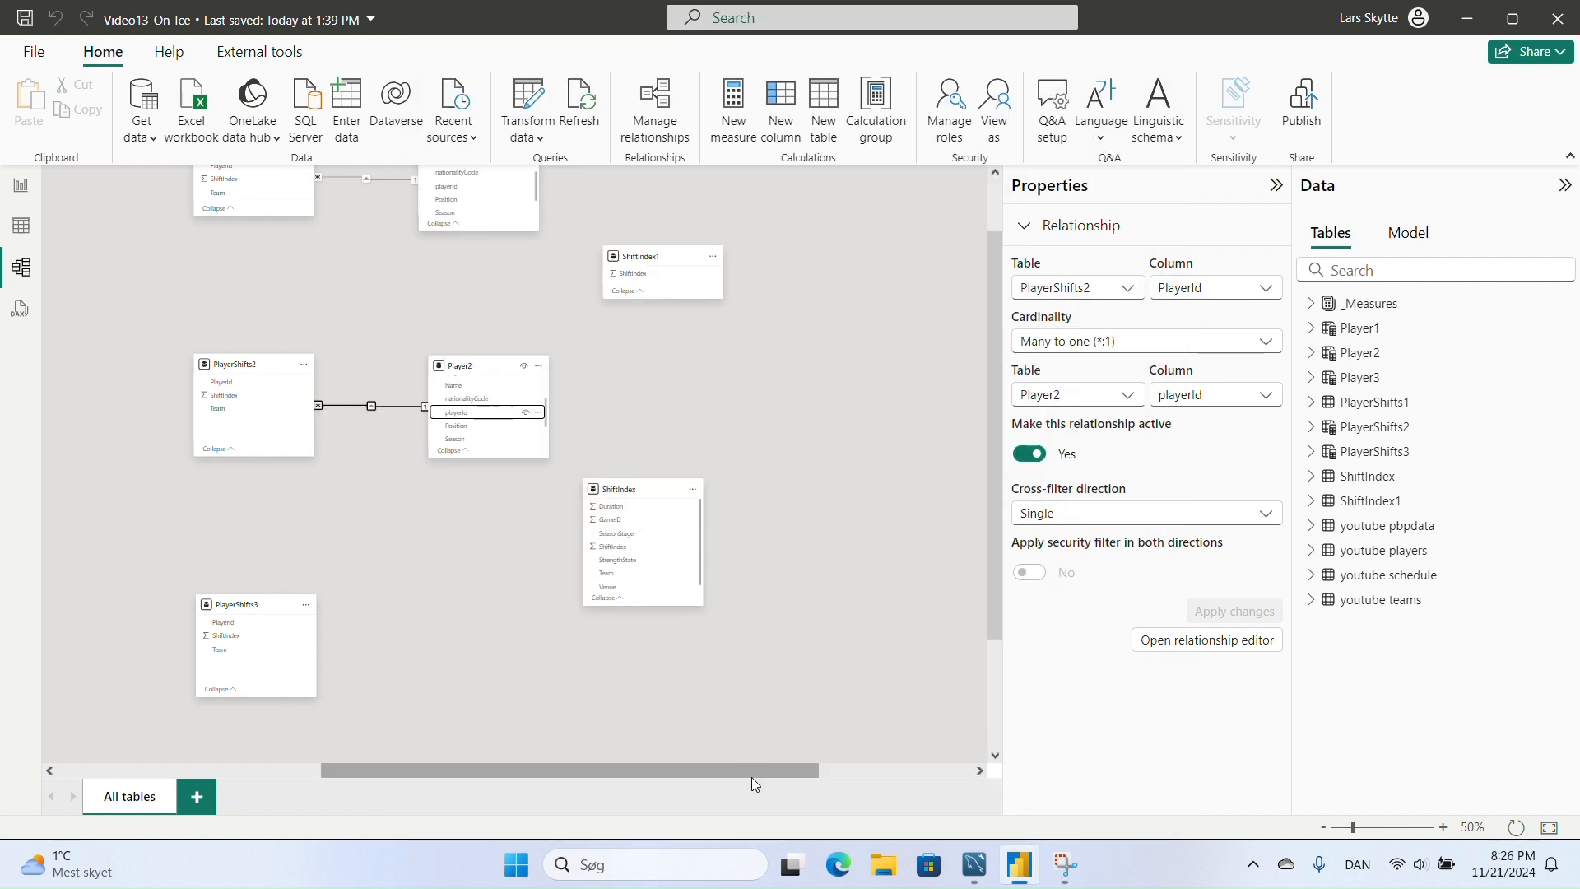
- Place Player3 beside PlayerShifts3 and create an active one-to-many relationship from Player3's playerId to PlayerShifts3's PlayerId
left_click_drag(752, 777, 874, 753)
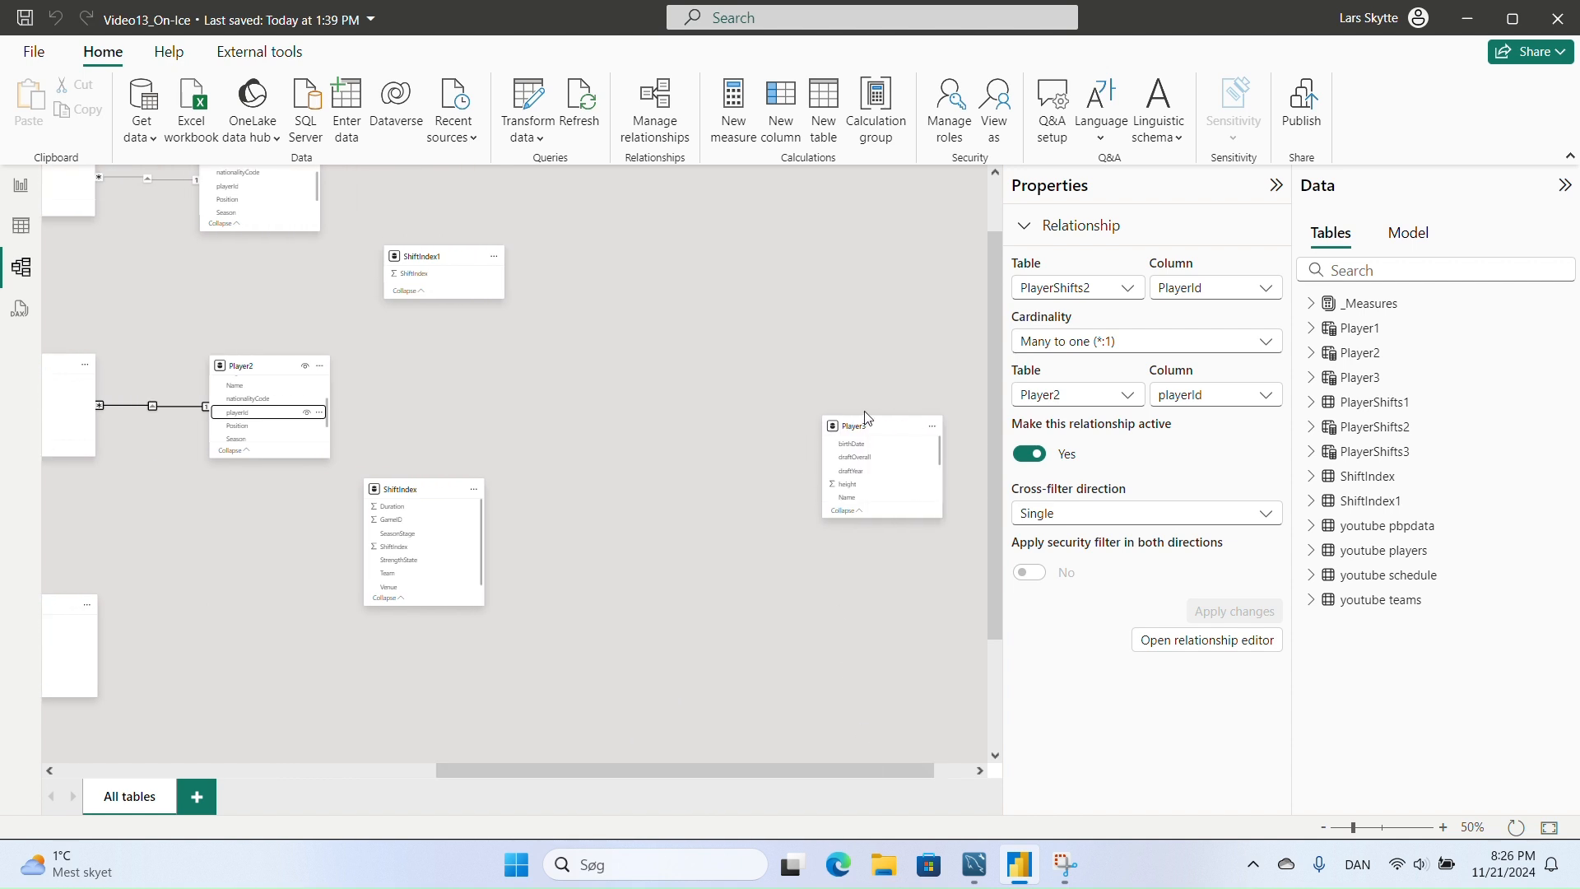
left_click_drag(866, 418, 632, 603)
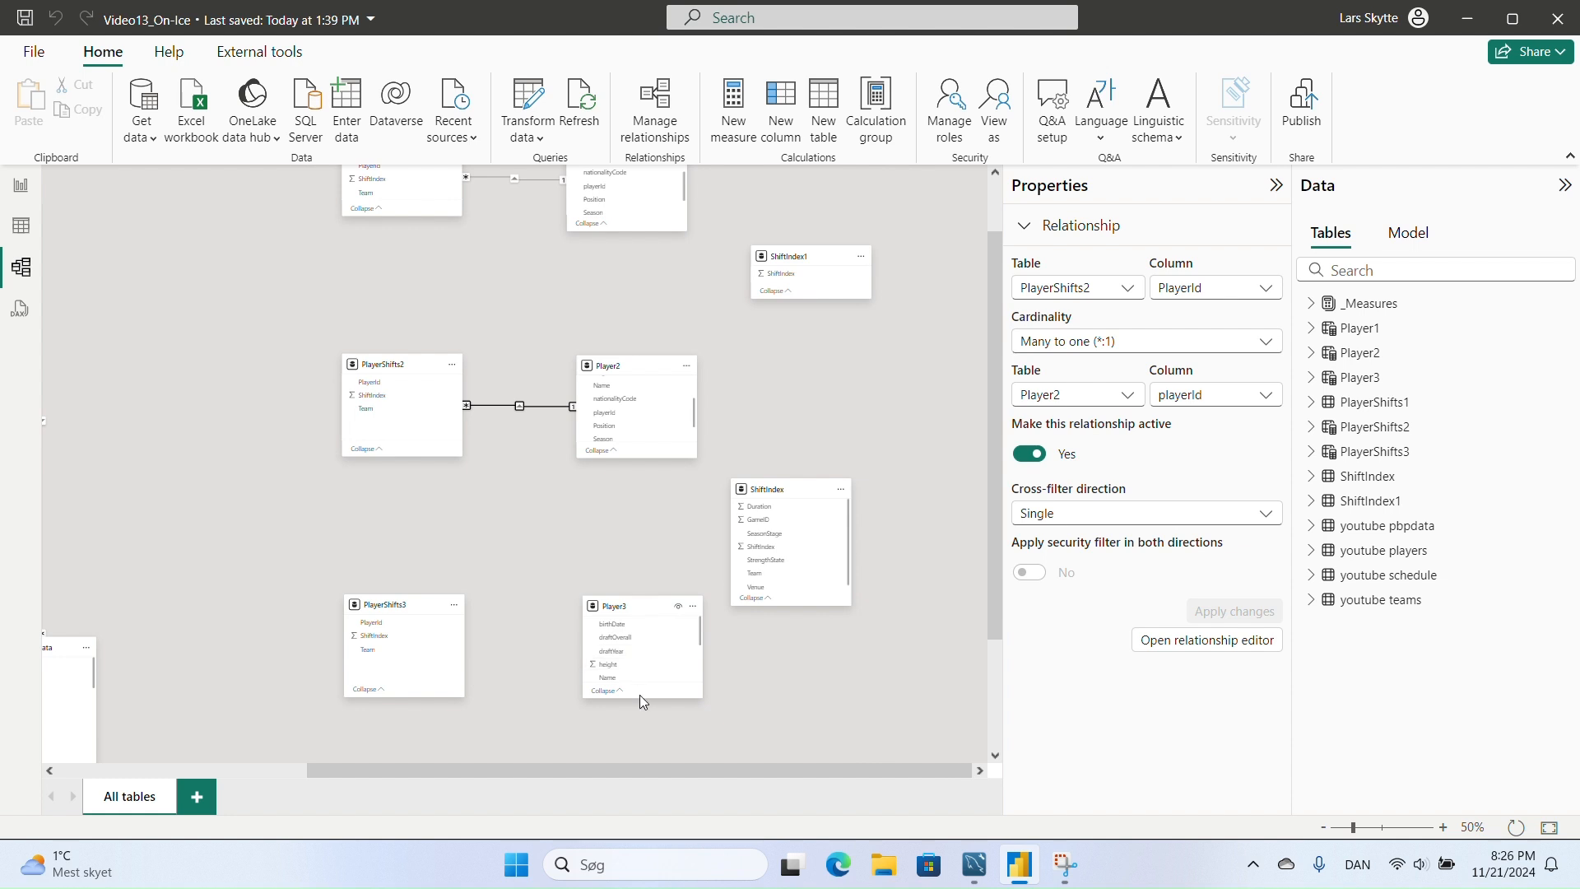
scroll(656, 655, "down", 3)
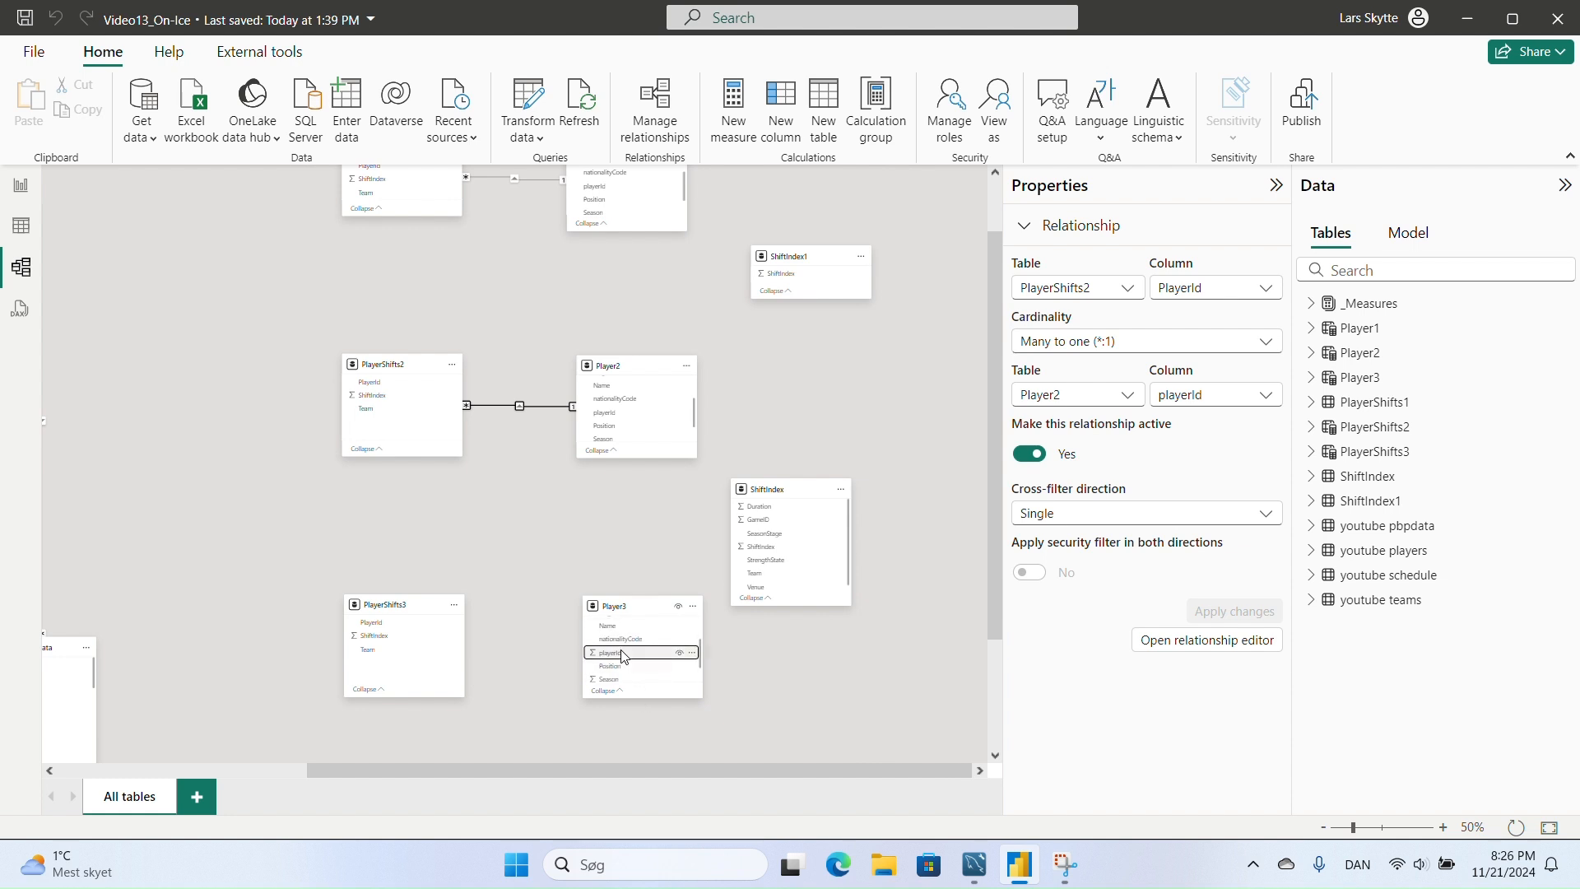
left_click_drag(623, 656, 387, 616)
left_click_drag(610, 652, 388, 628)
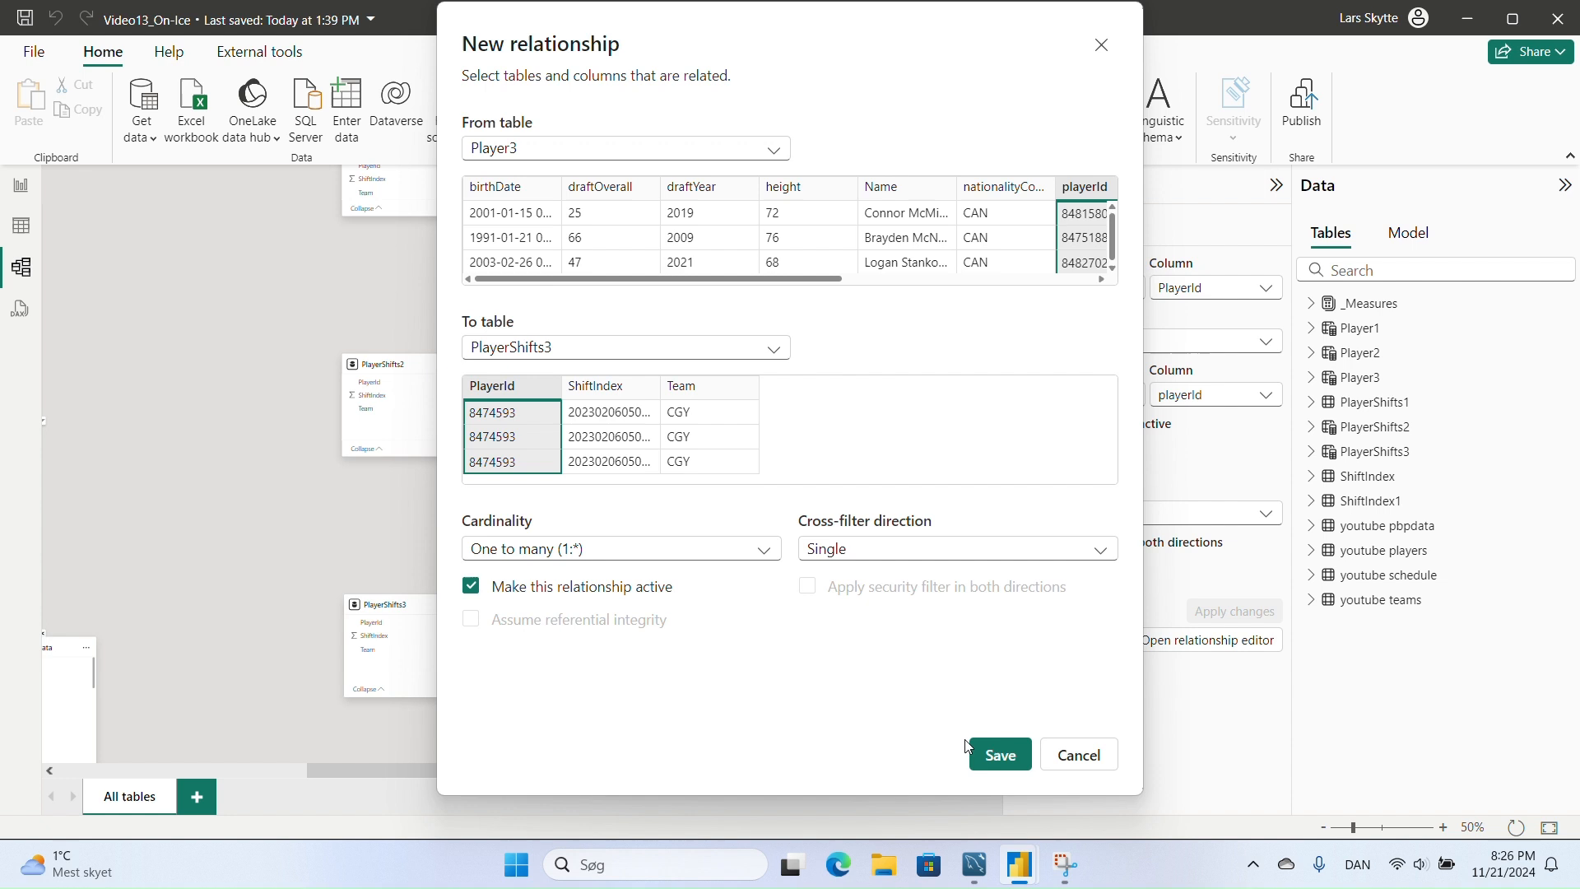
left_click(997, 754)
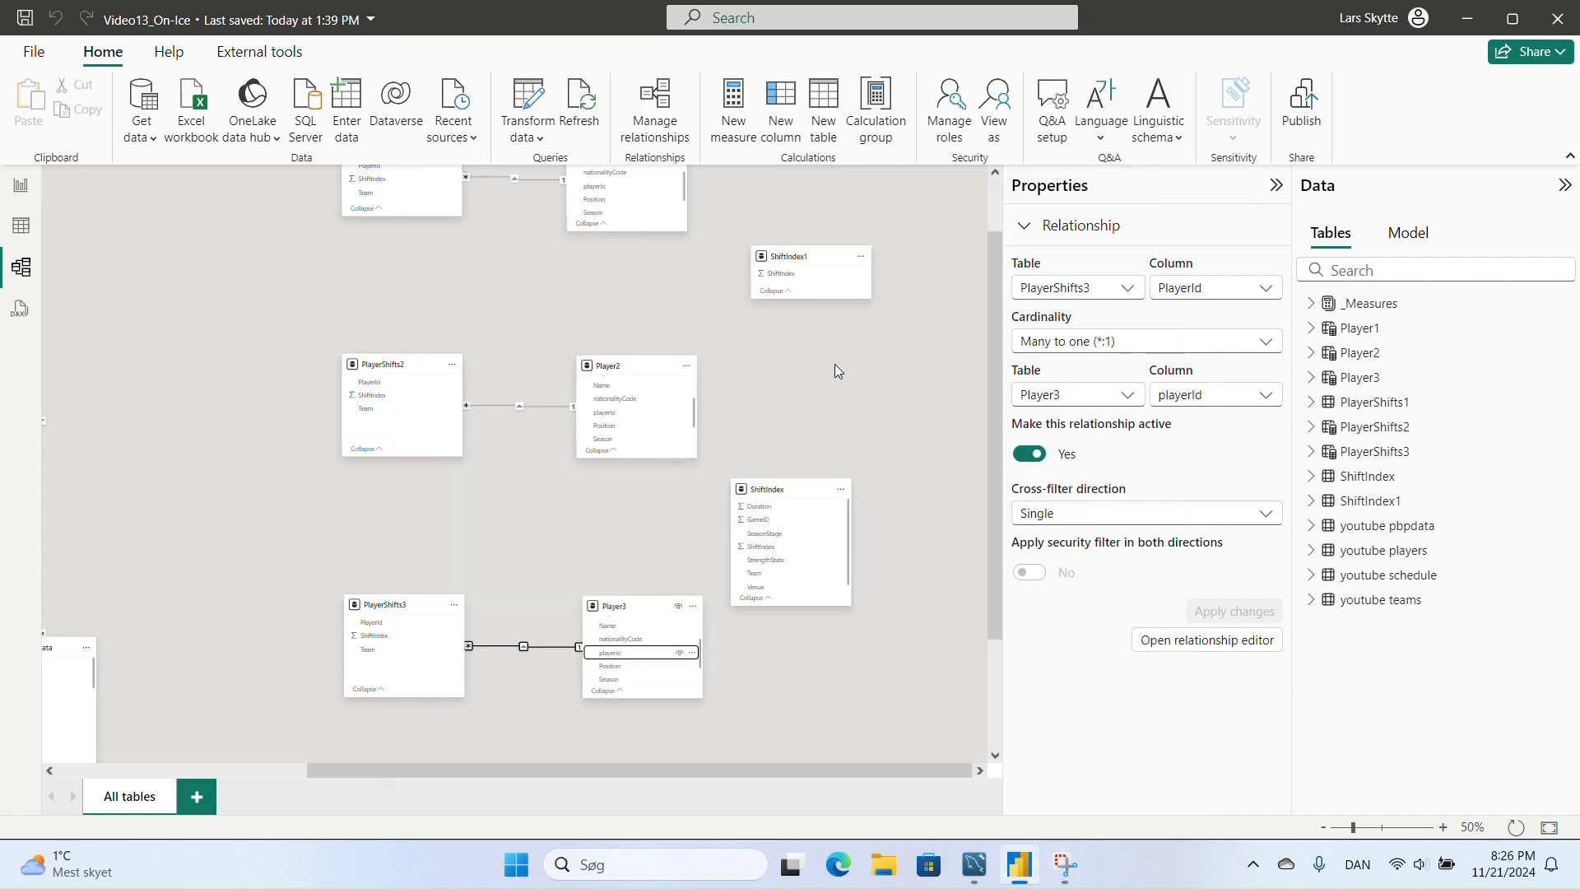
- Set the cross-filter direction of the PlayerShifts1–Player1 relationship to Both and apply the change
scroll(834, 371, "up", 1)
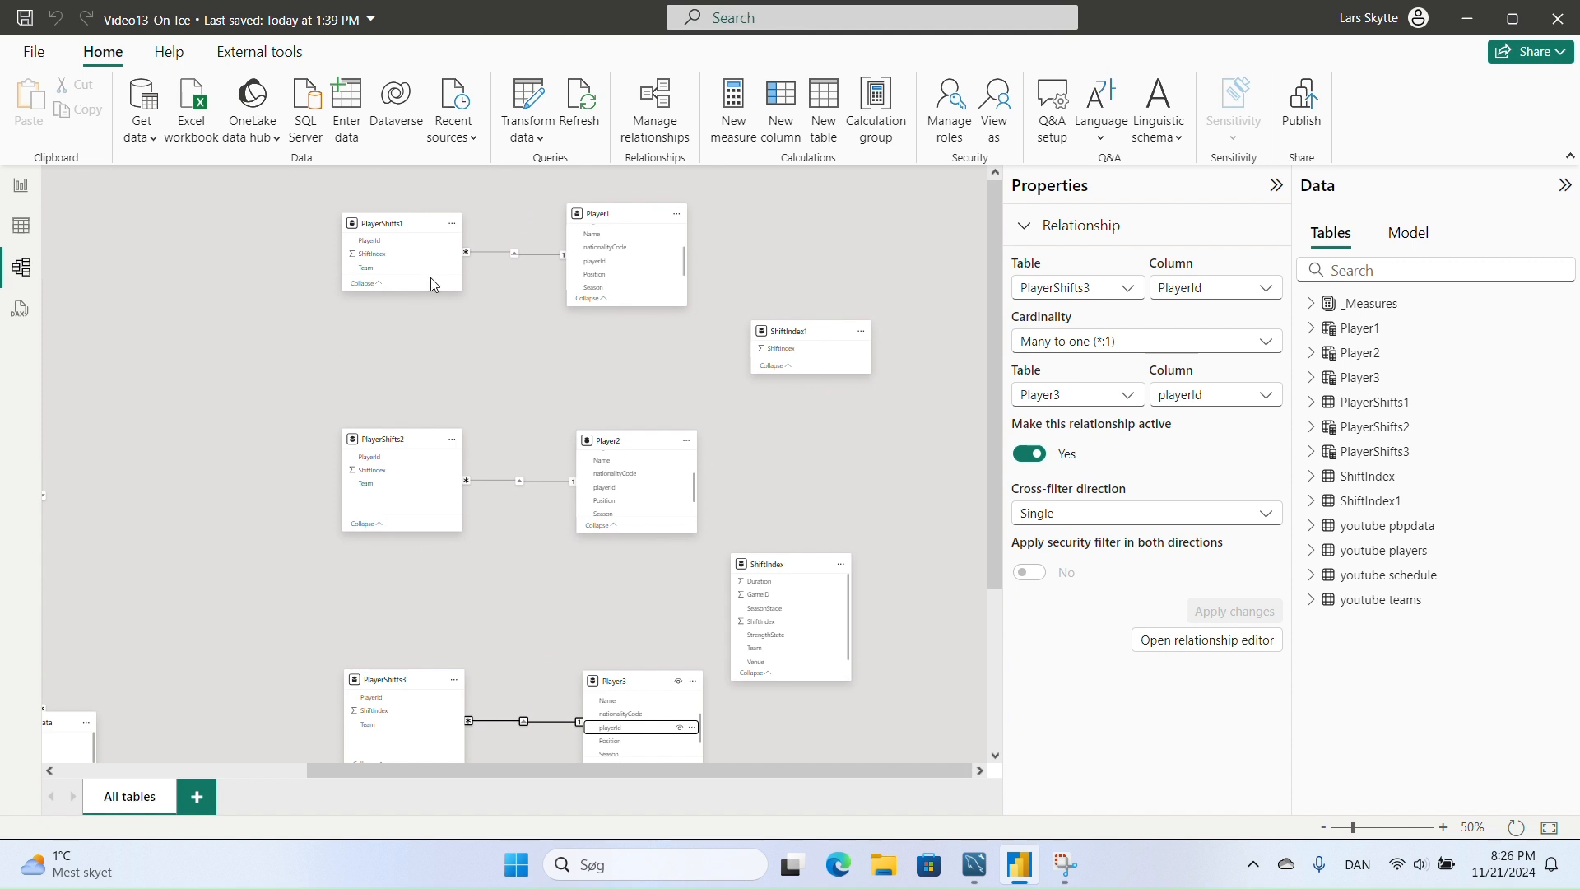
left_click(498, 255)
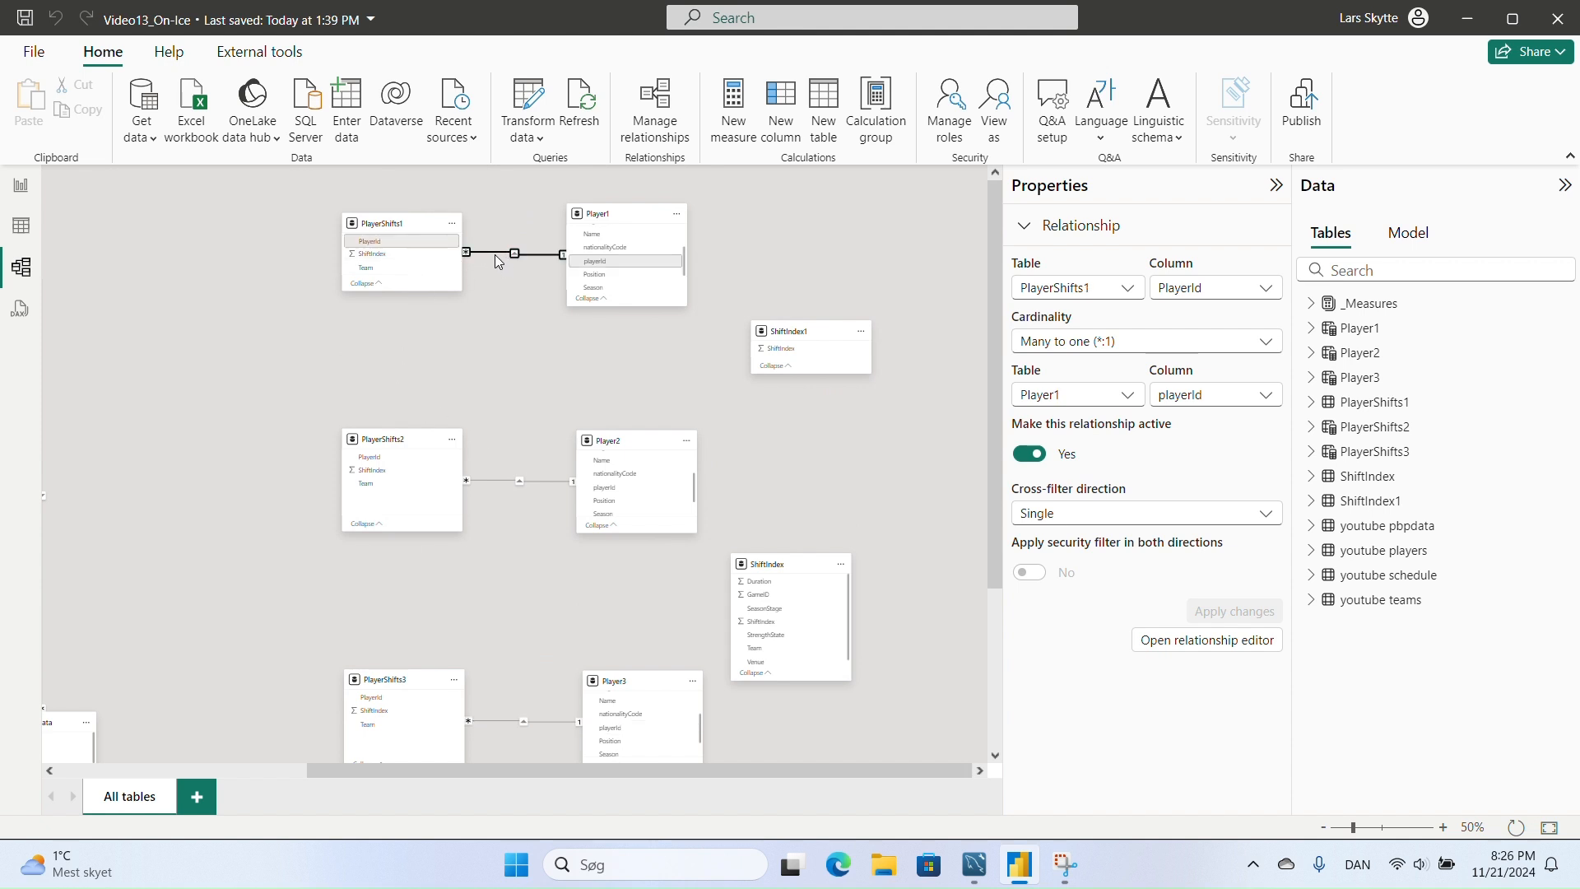
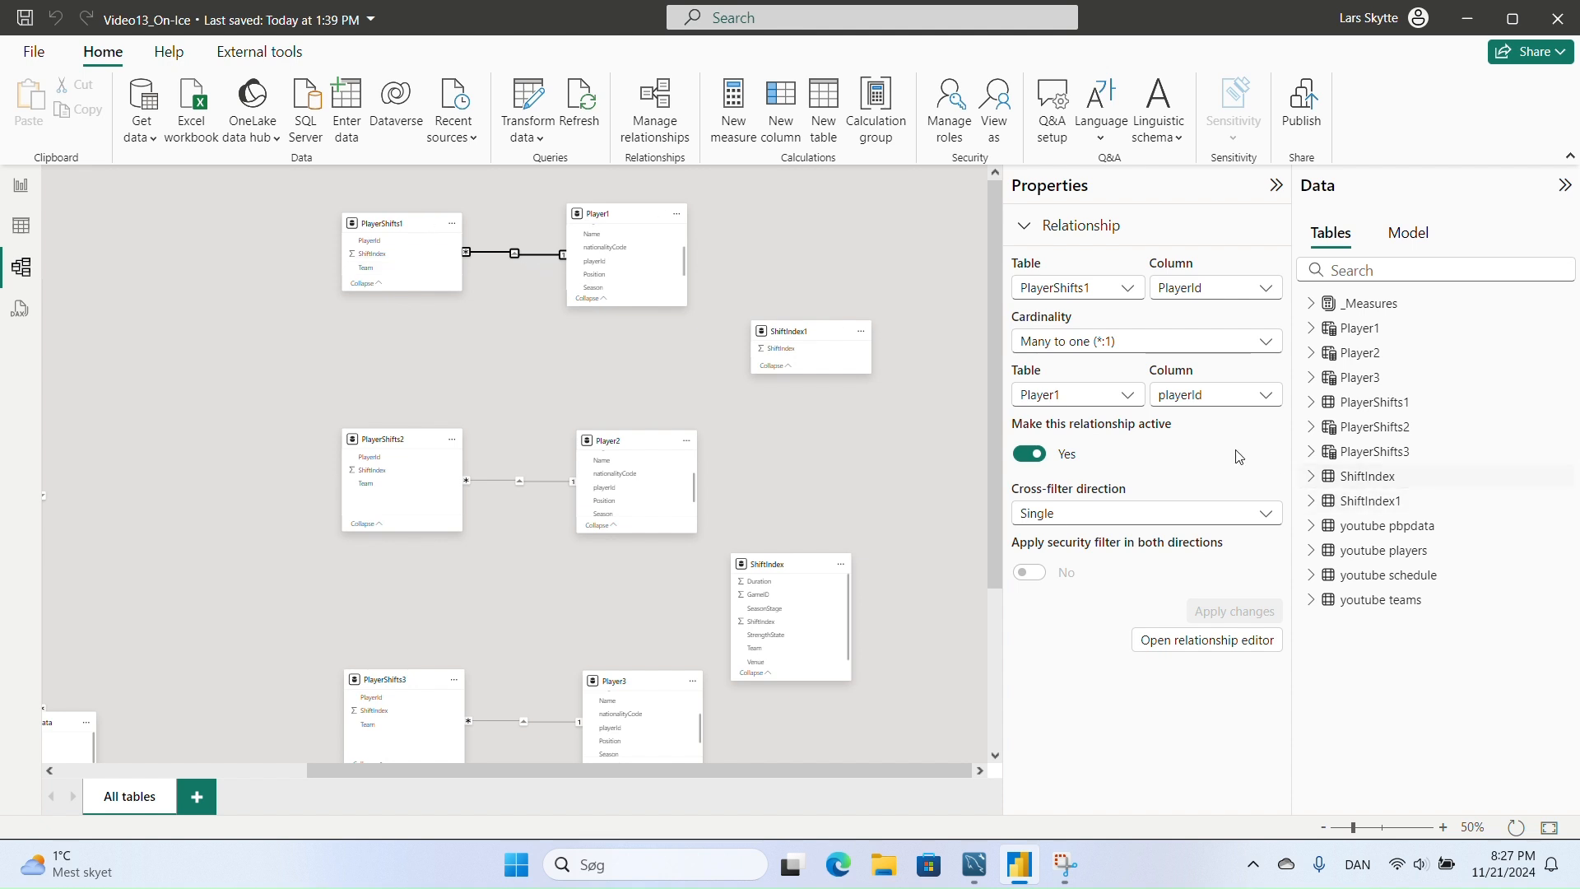
left_click(1063, 527)
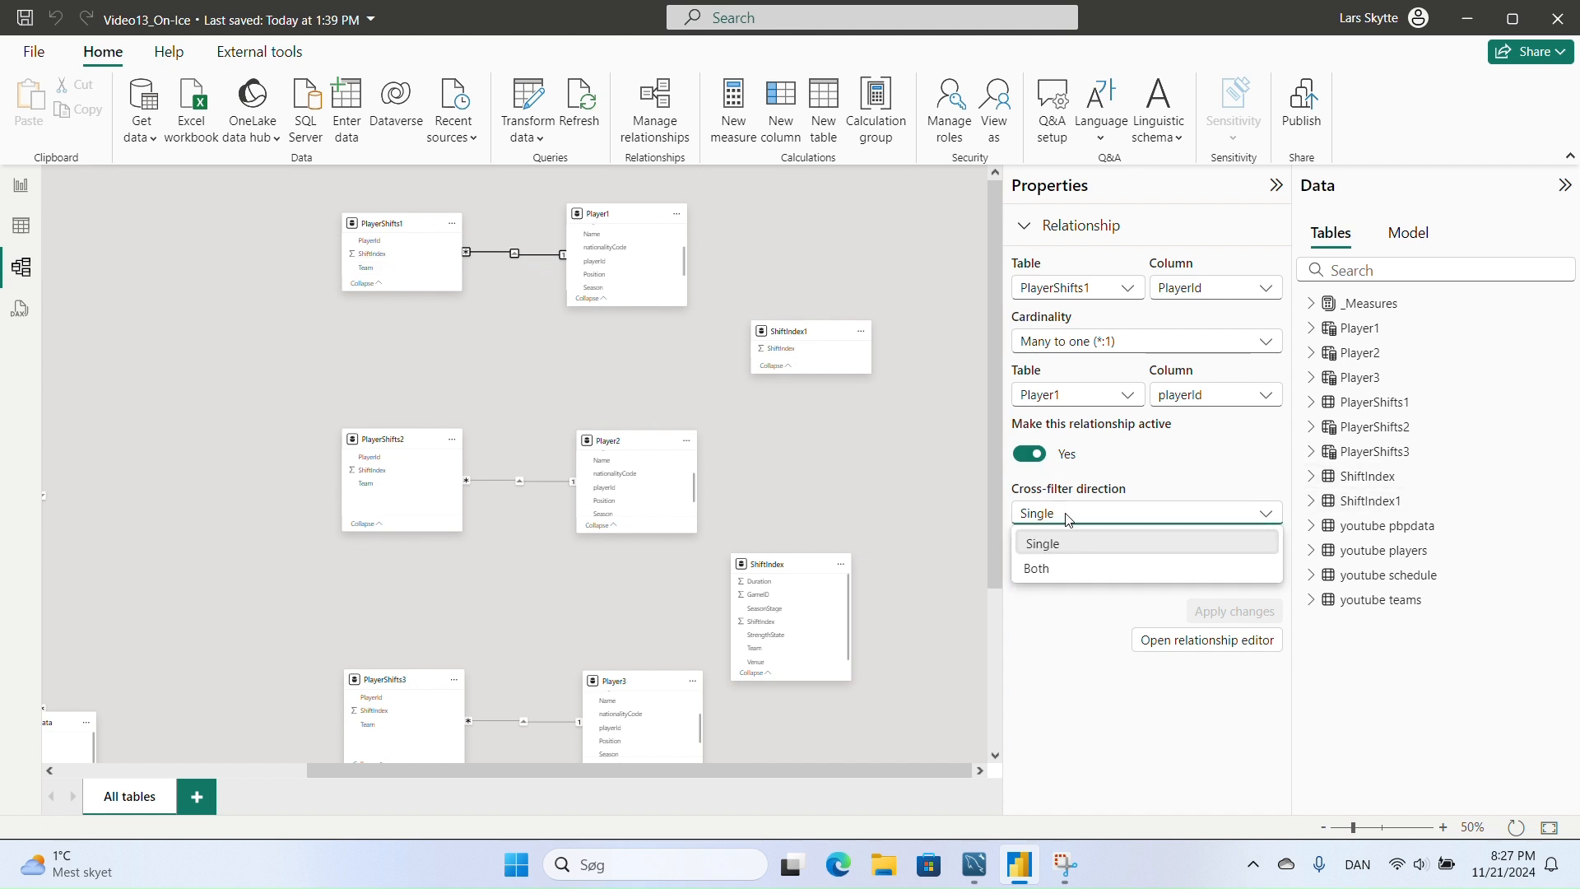
left_click(1074, 570)
left_click(1264, 626)
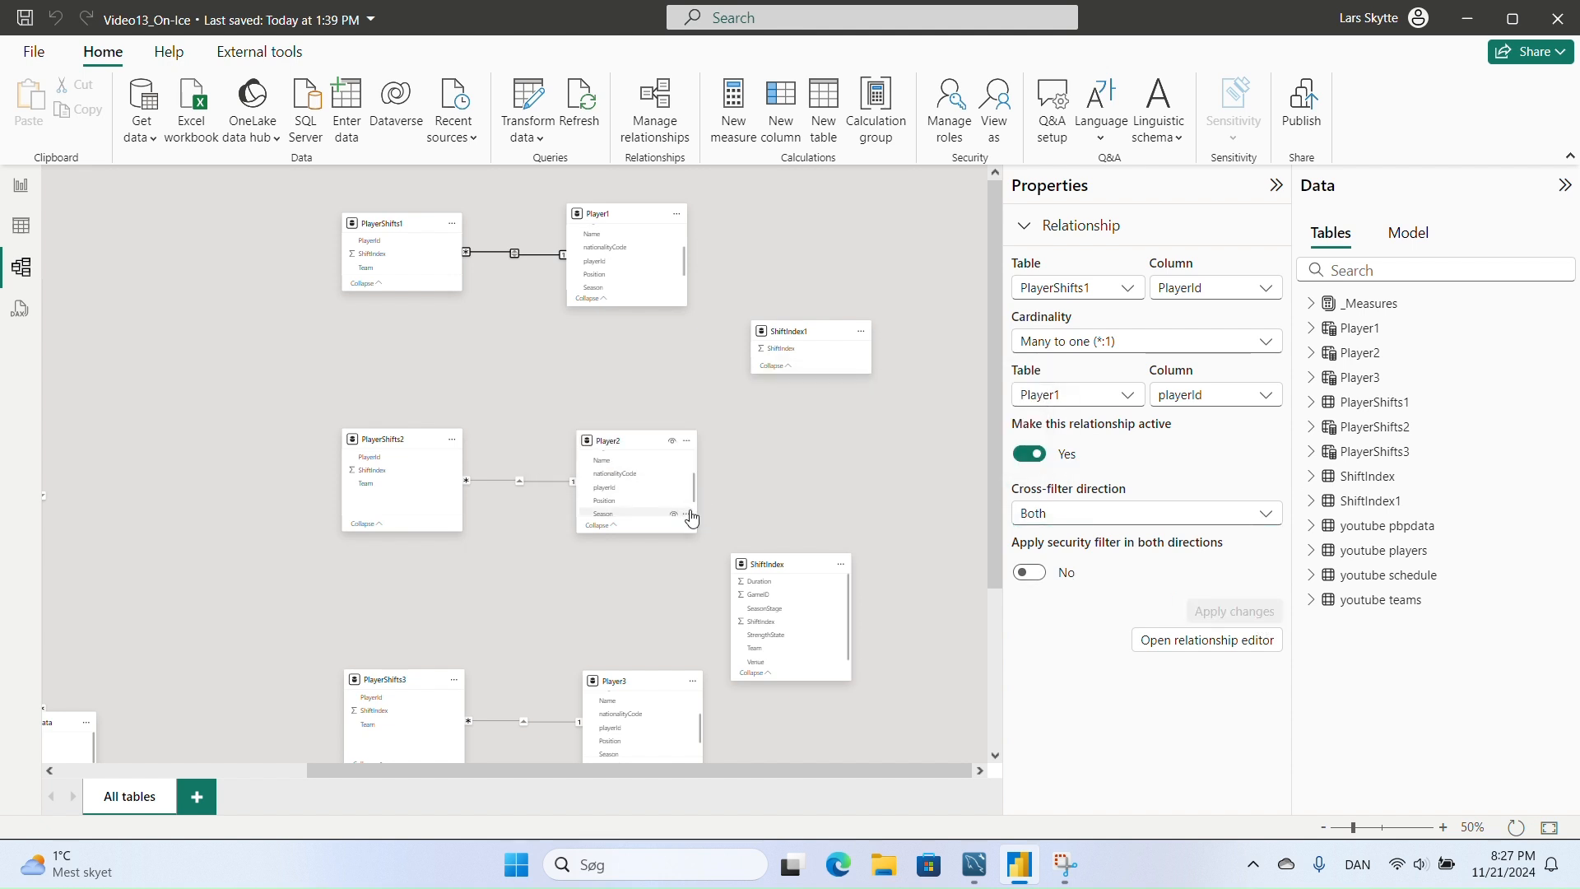
- Set the cross-filter direction of the PlayerShifts2–Player2 relationship to Both and apply the change
left_click(540, 481)
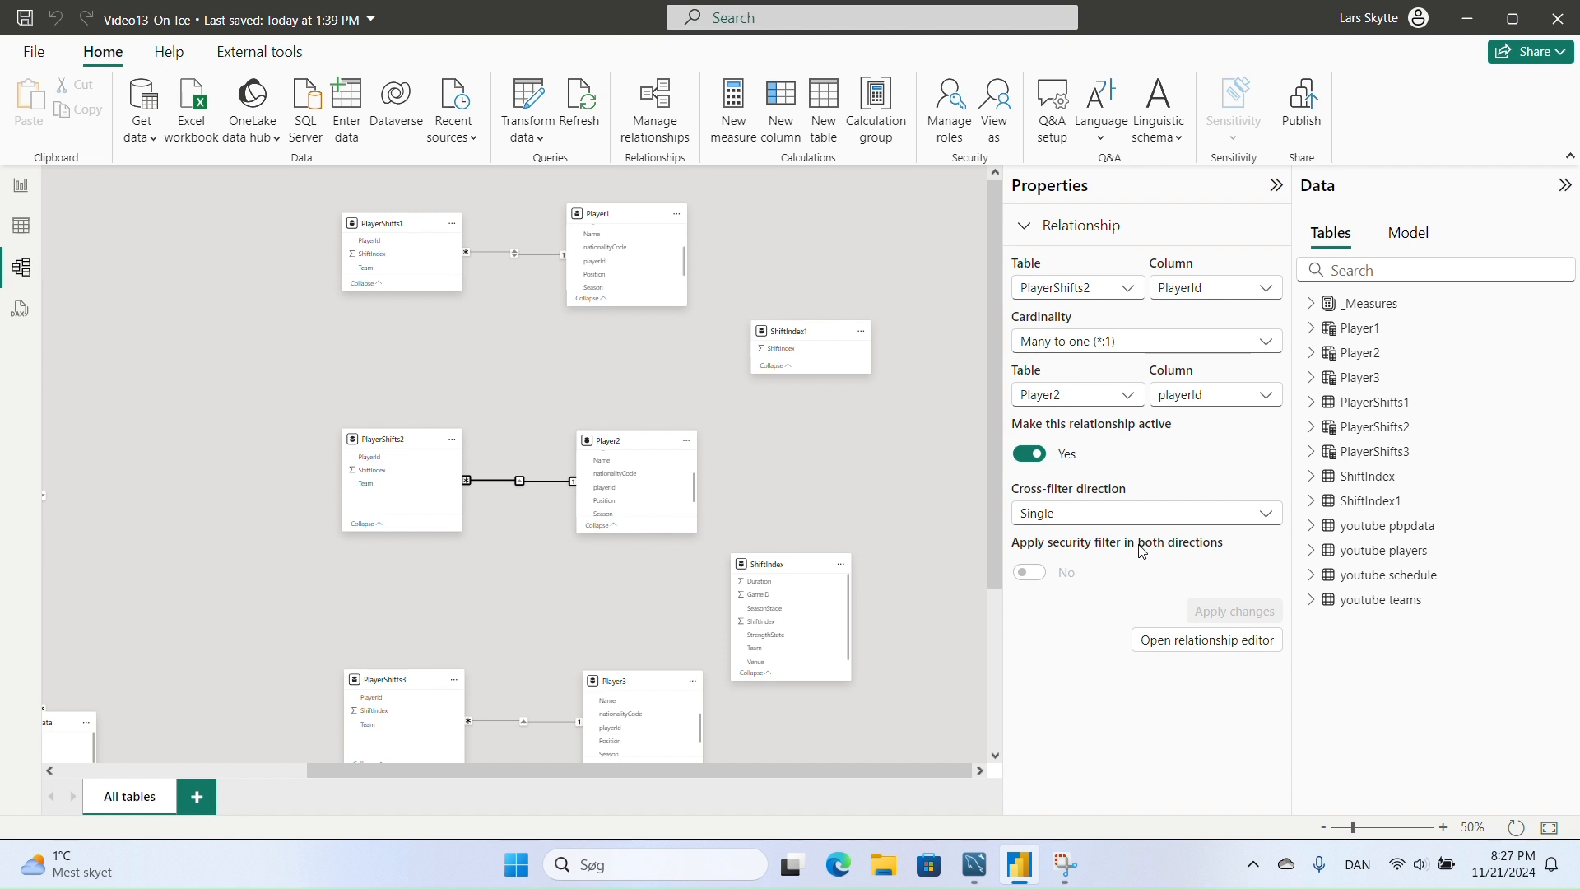
left_click(1169, 515)
left_click(1074, 568)
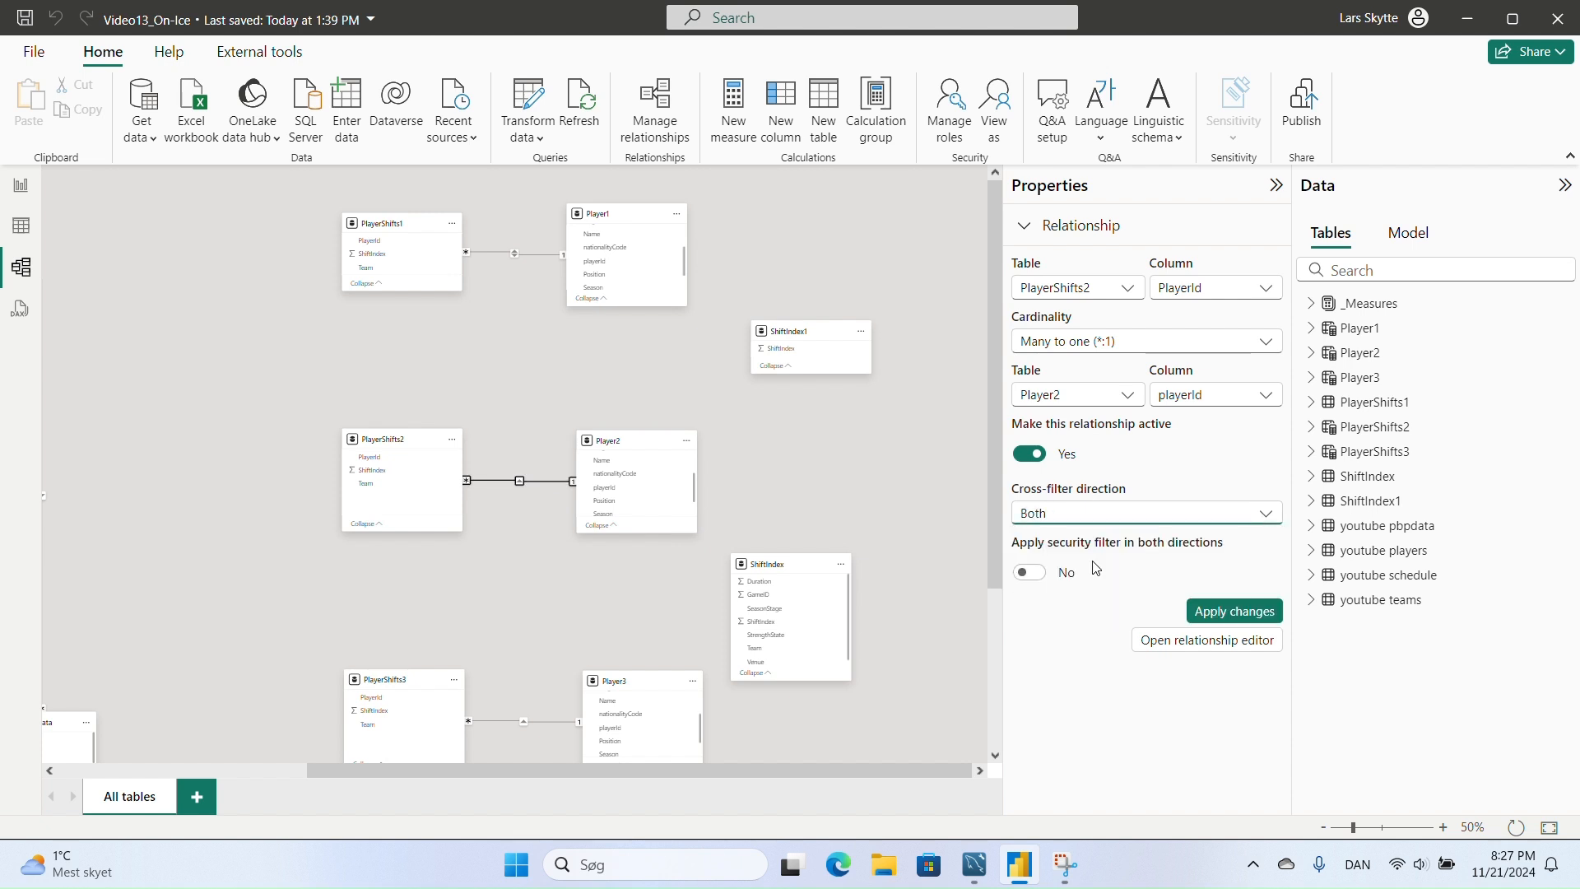
left_click(1224, 609)
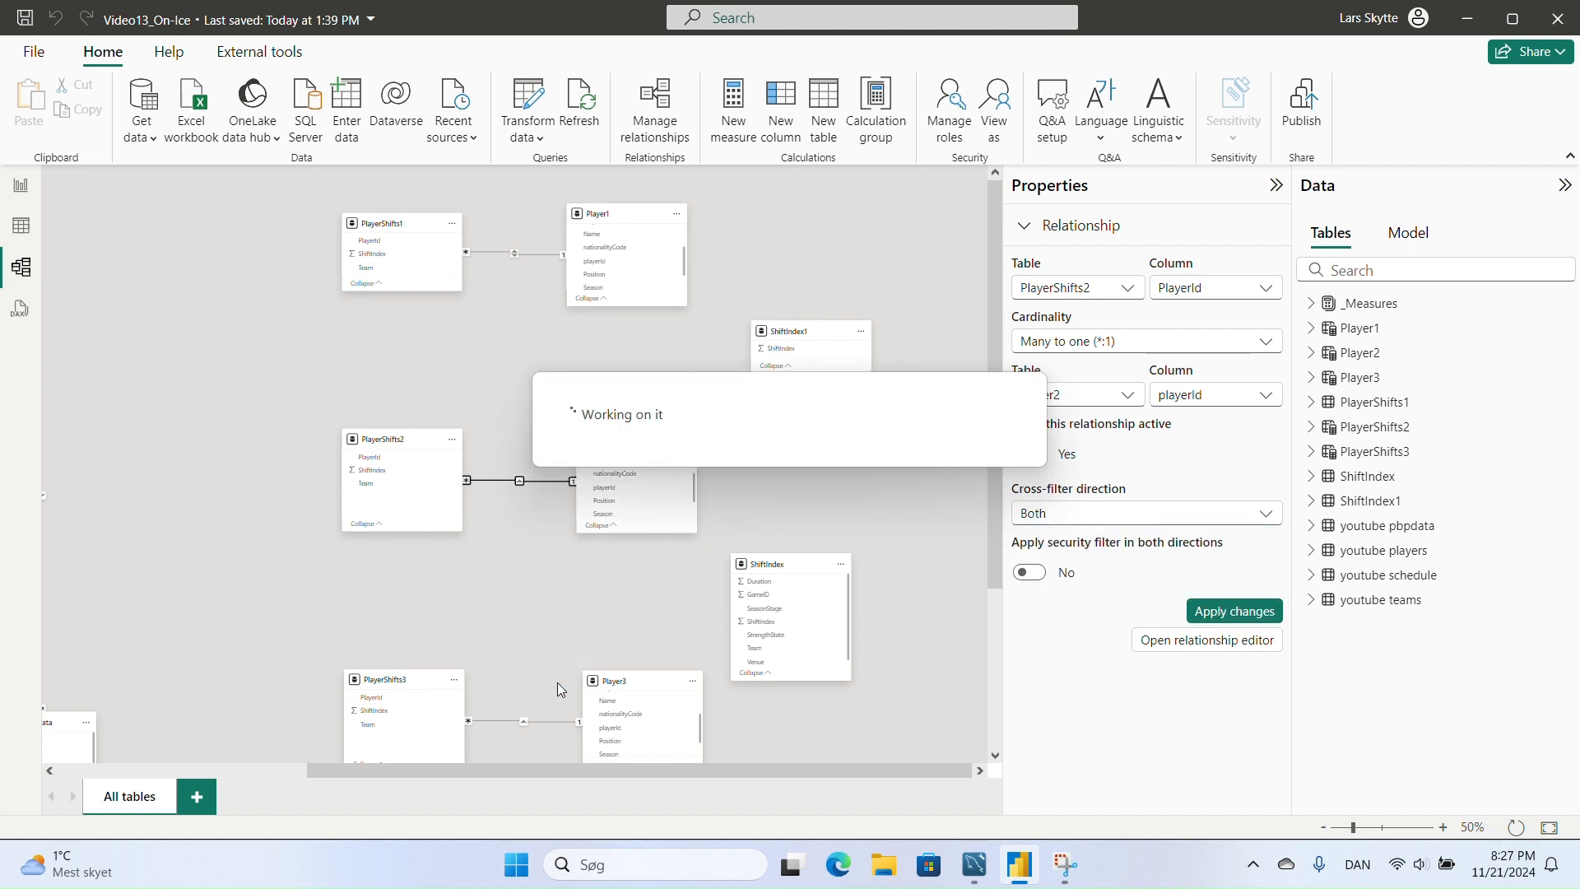
- Set the cross-filter direction of the PlayerShifts3–Player3 relationship to Both and apply the change
left_click(546, 723)
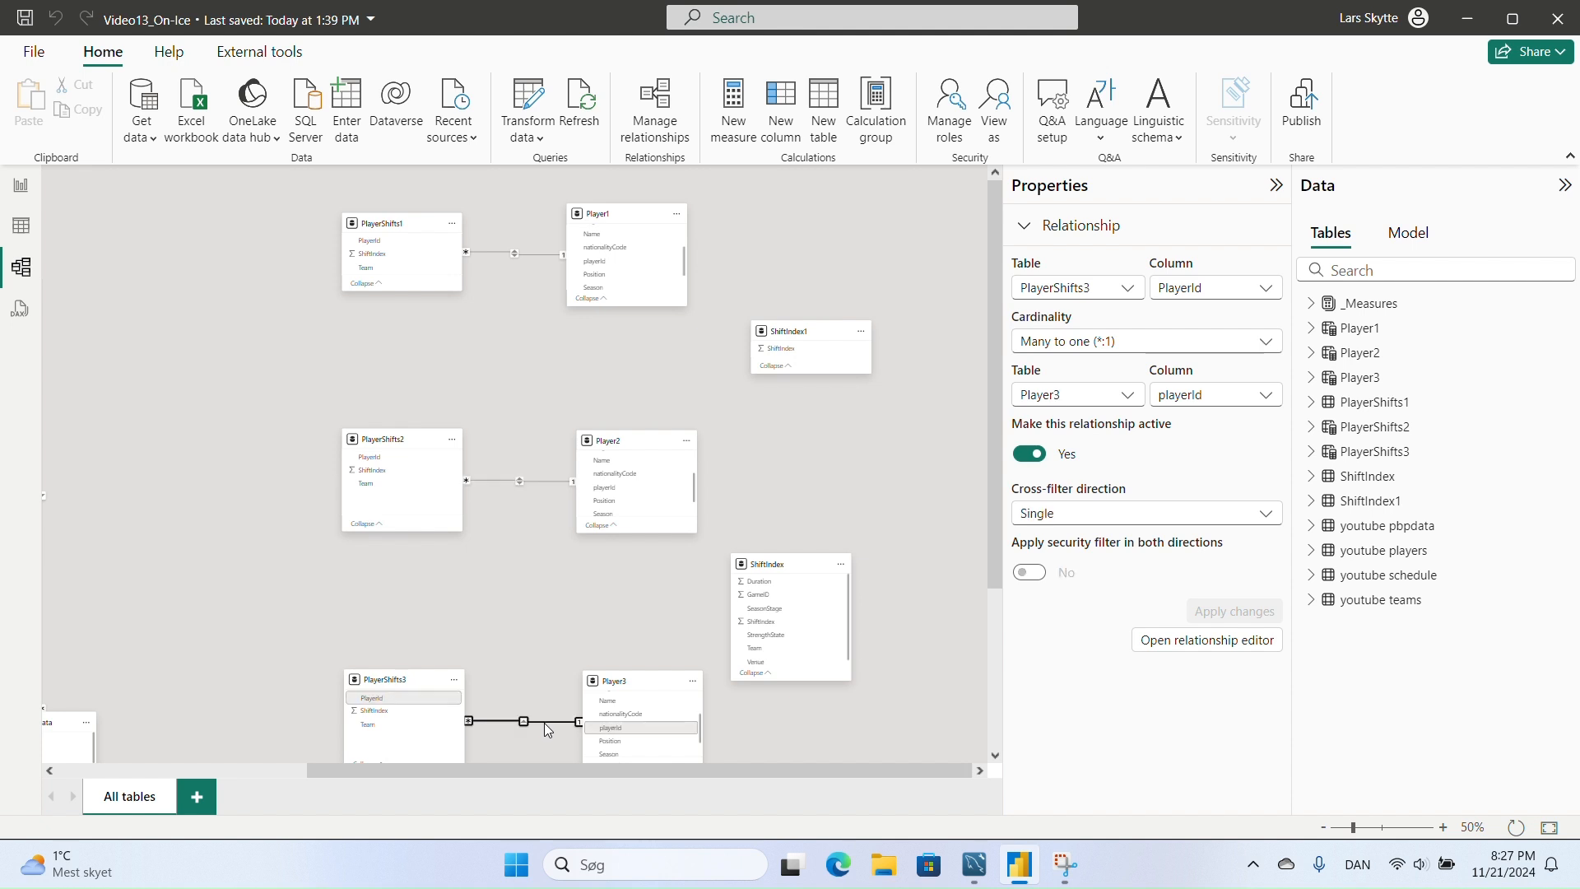
left_click(1146, 514)
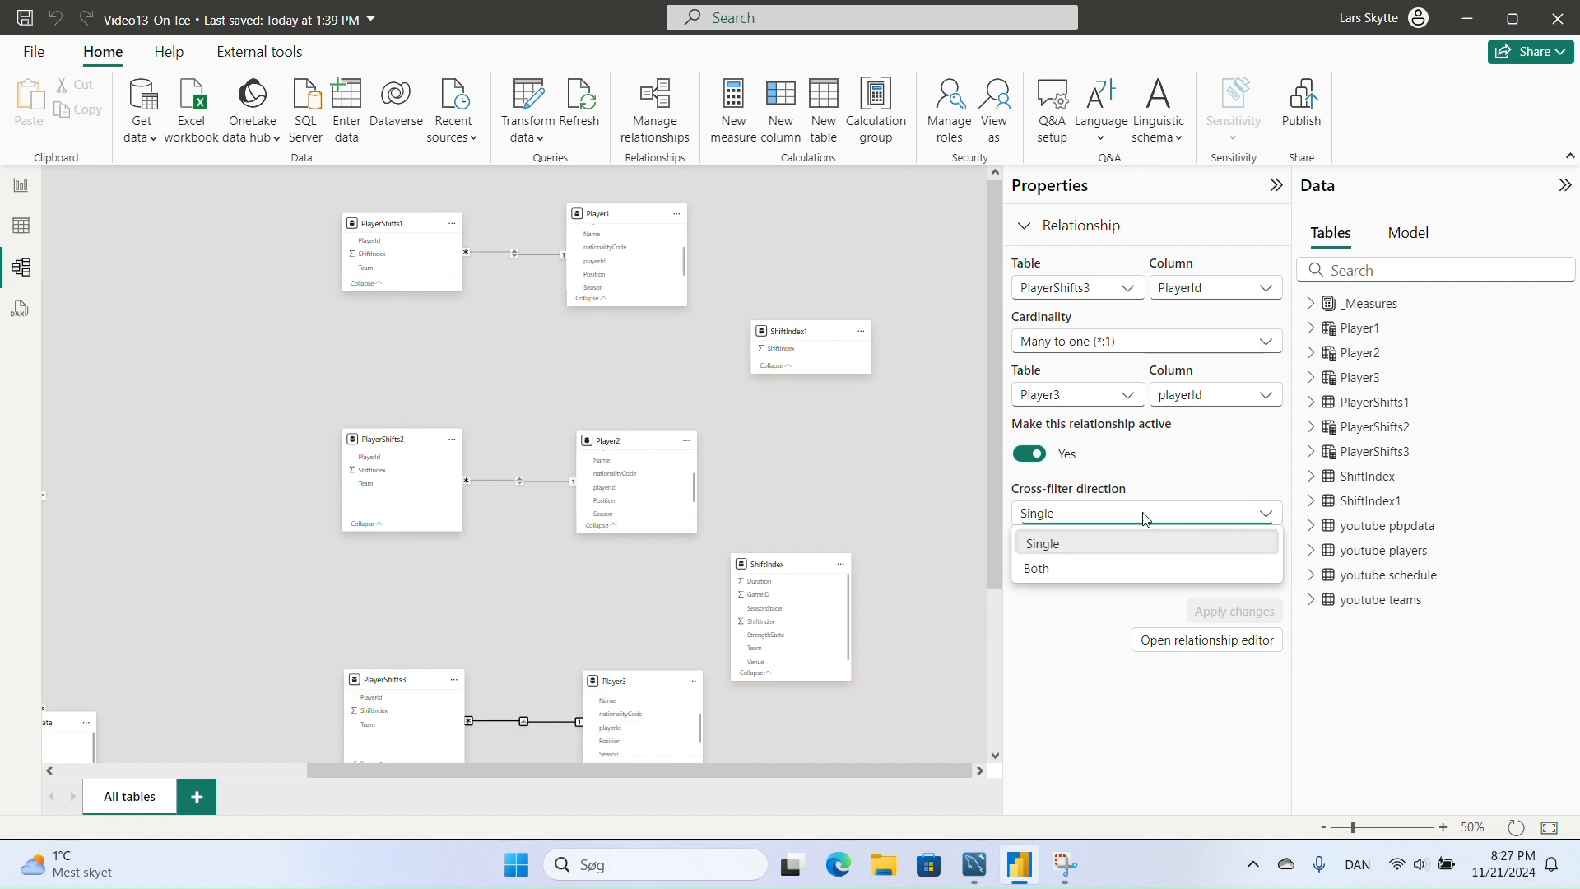
left_click(1114, 572)
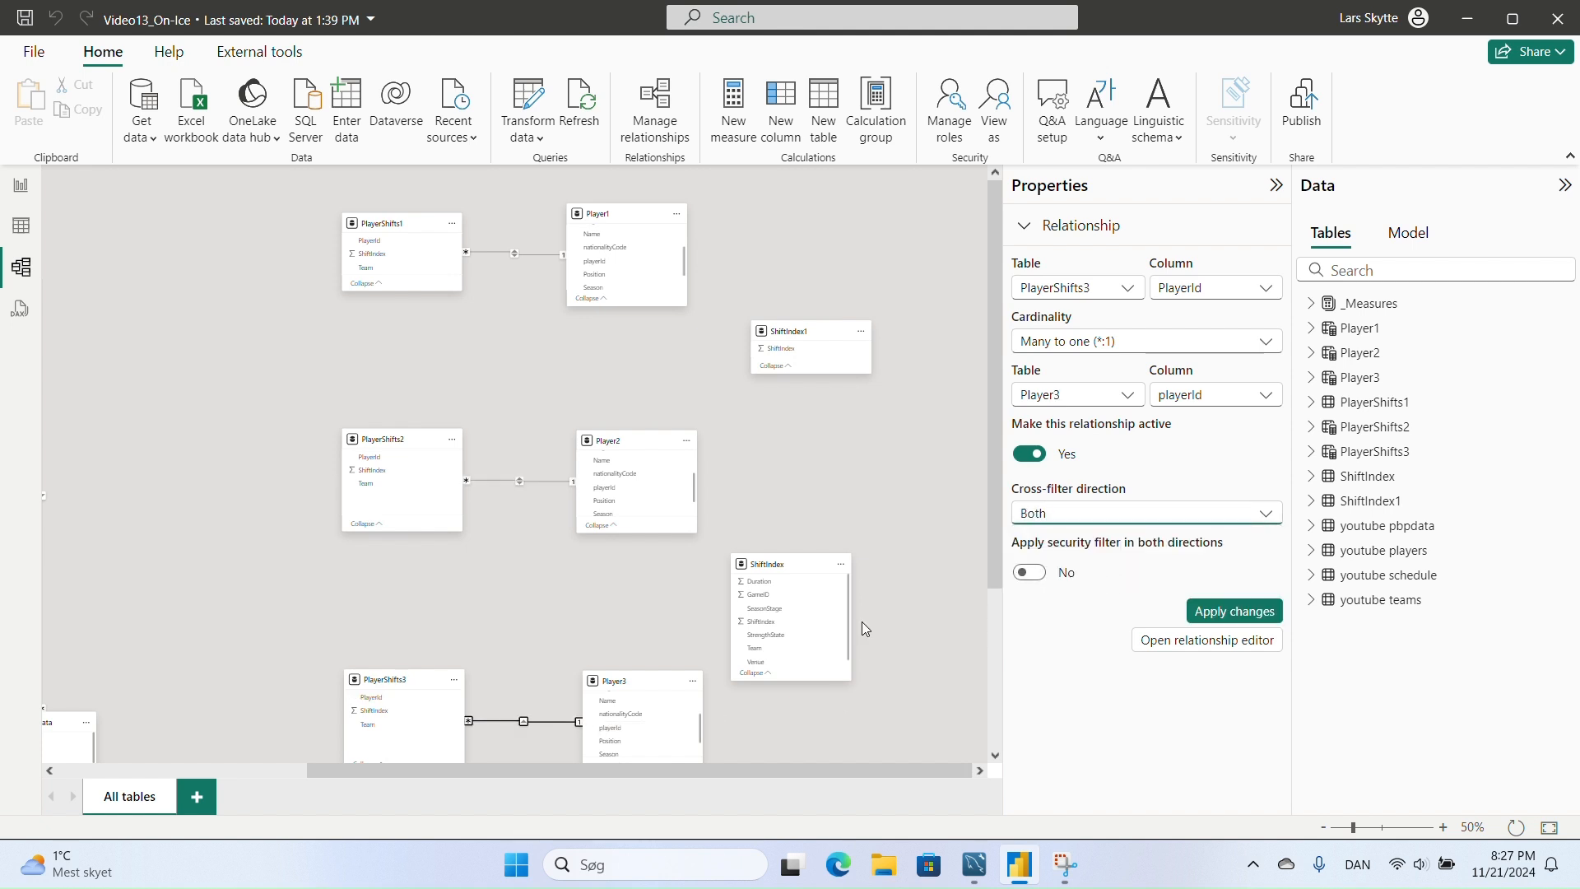
left_click(1226, 611)
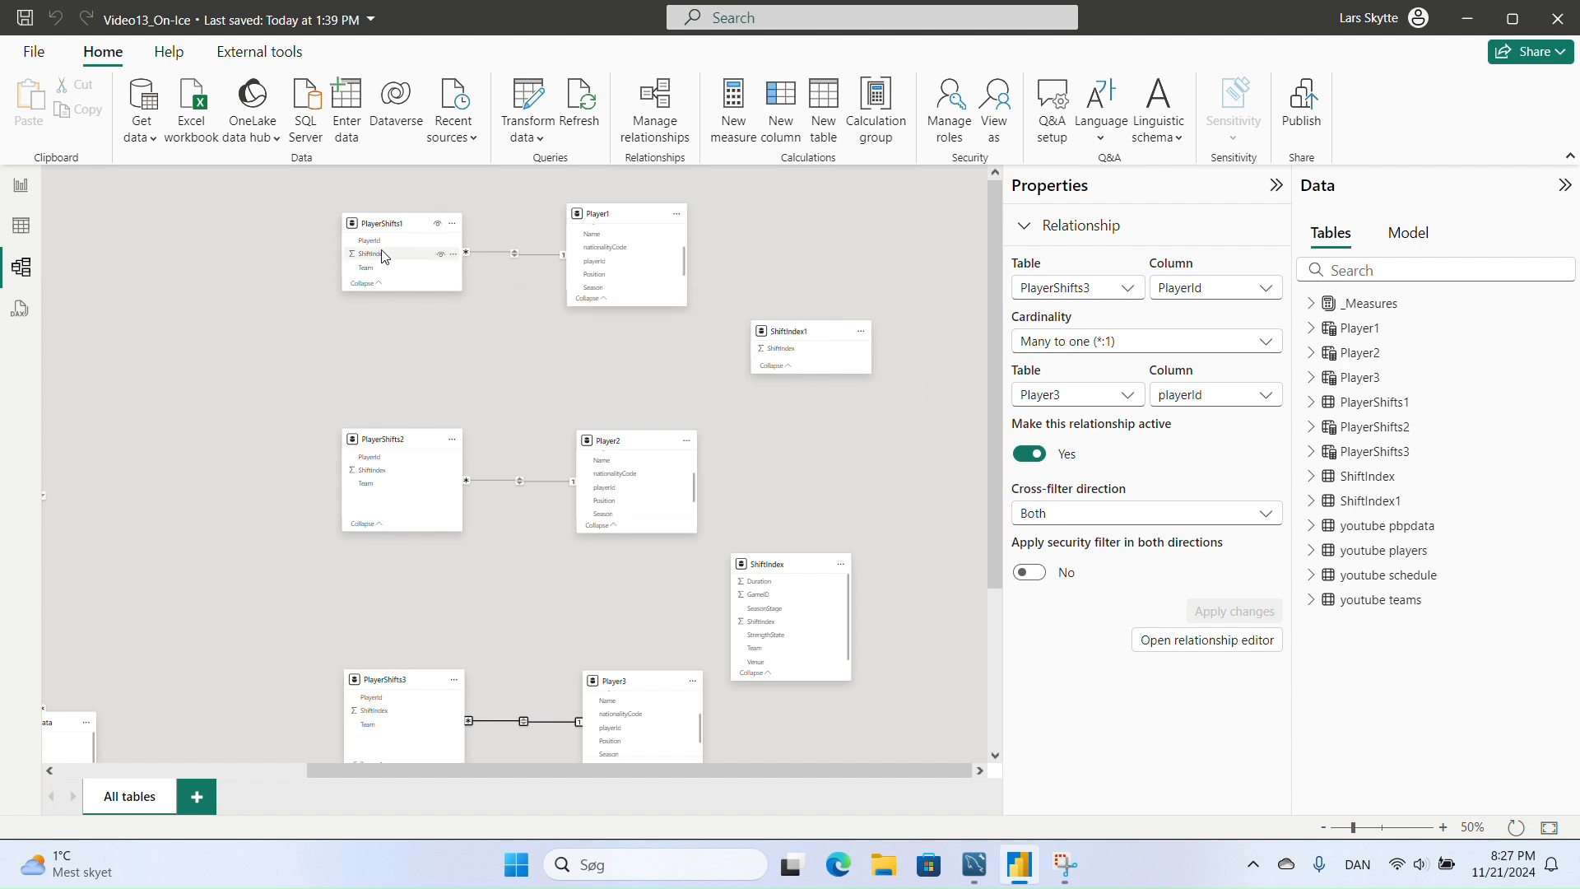
left_click_drag(809, 332, 817, 235)
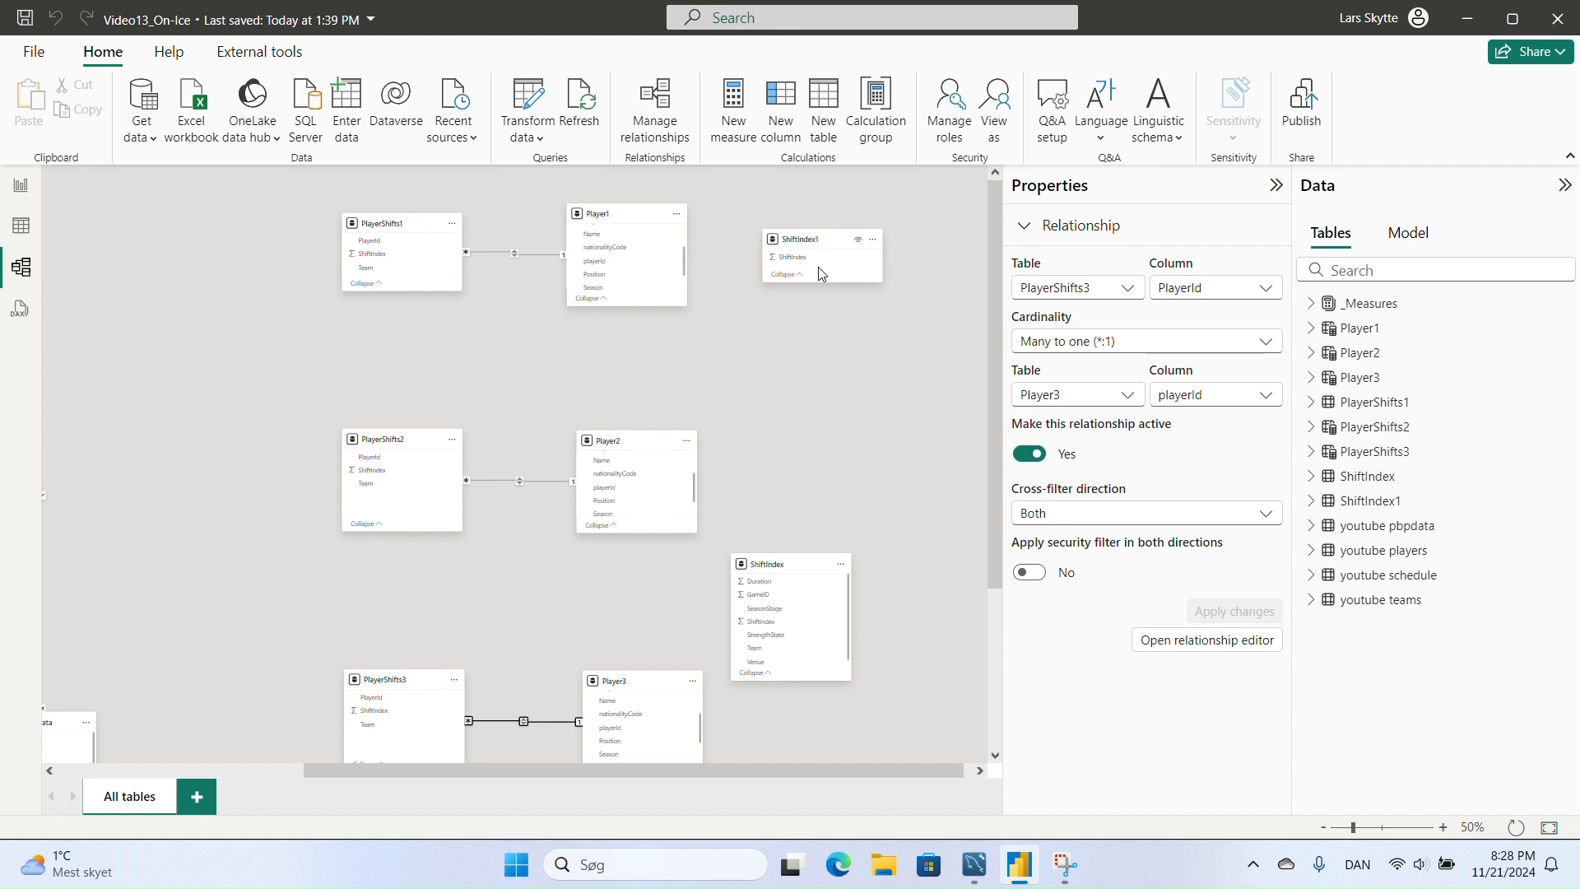
left_click(396, 262)
left_click_drag(396, 262, 391, 469)
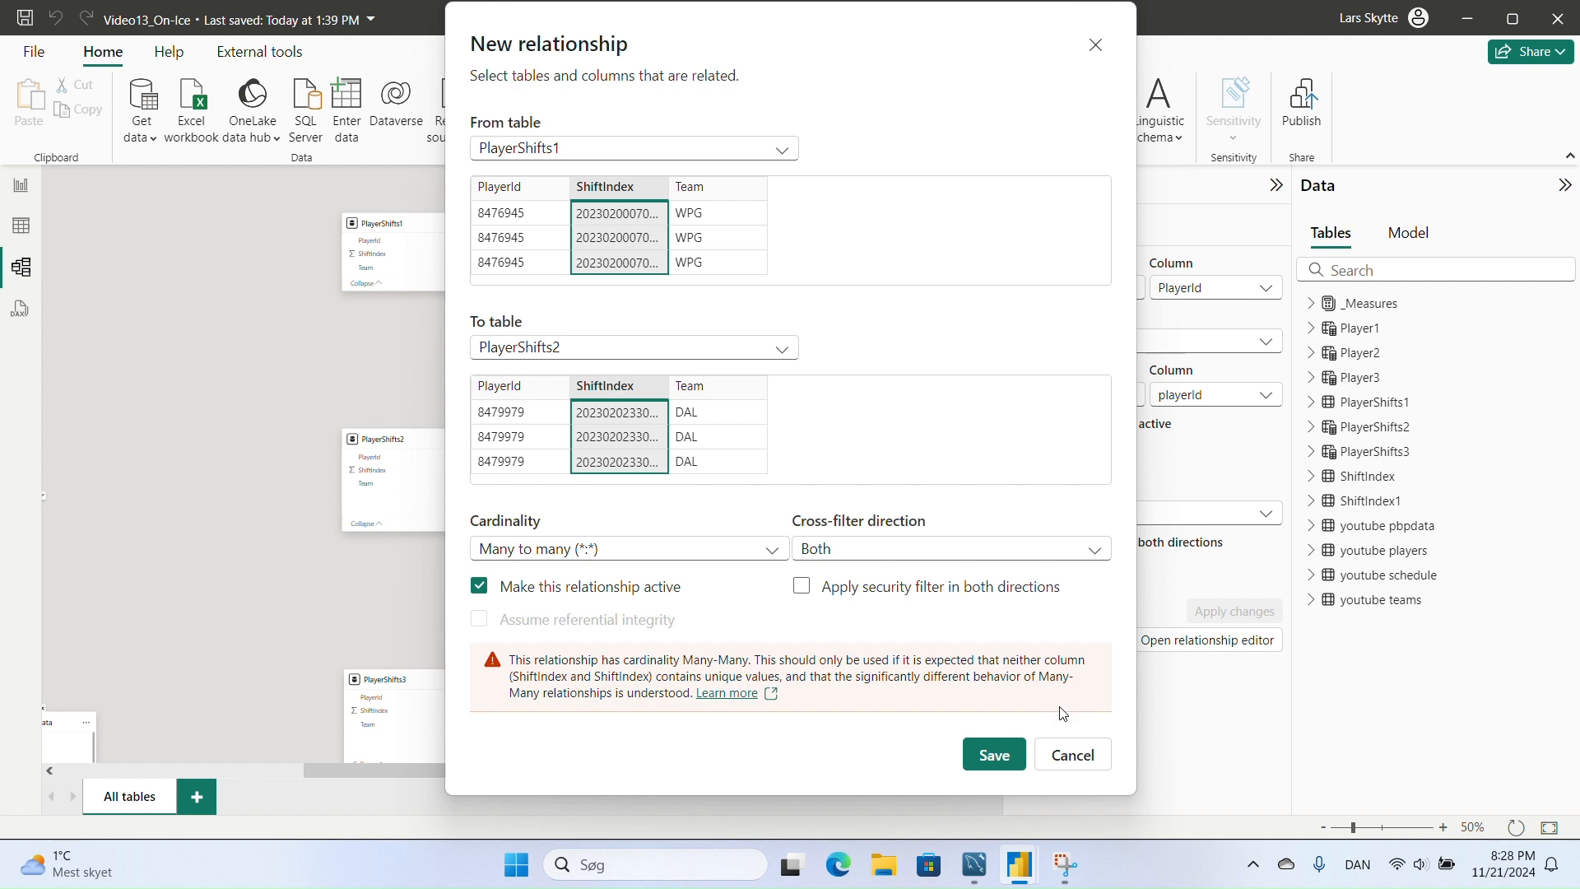
left_click(1066, 763)
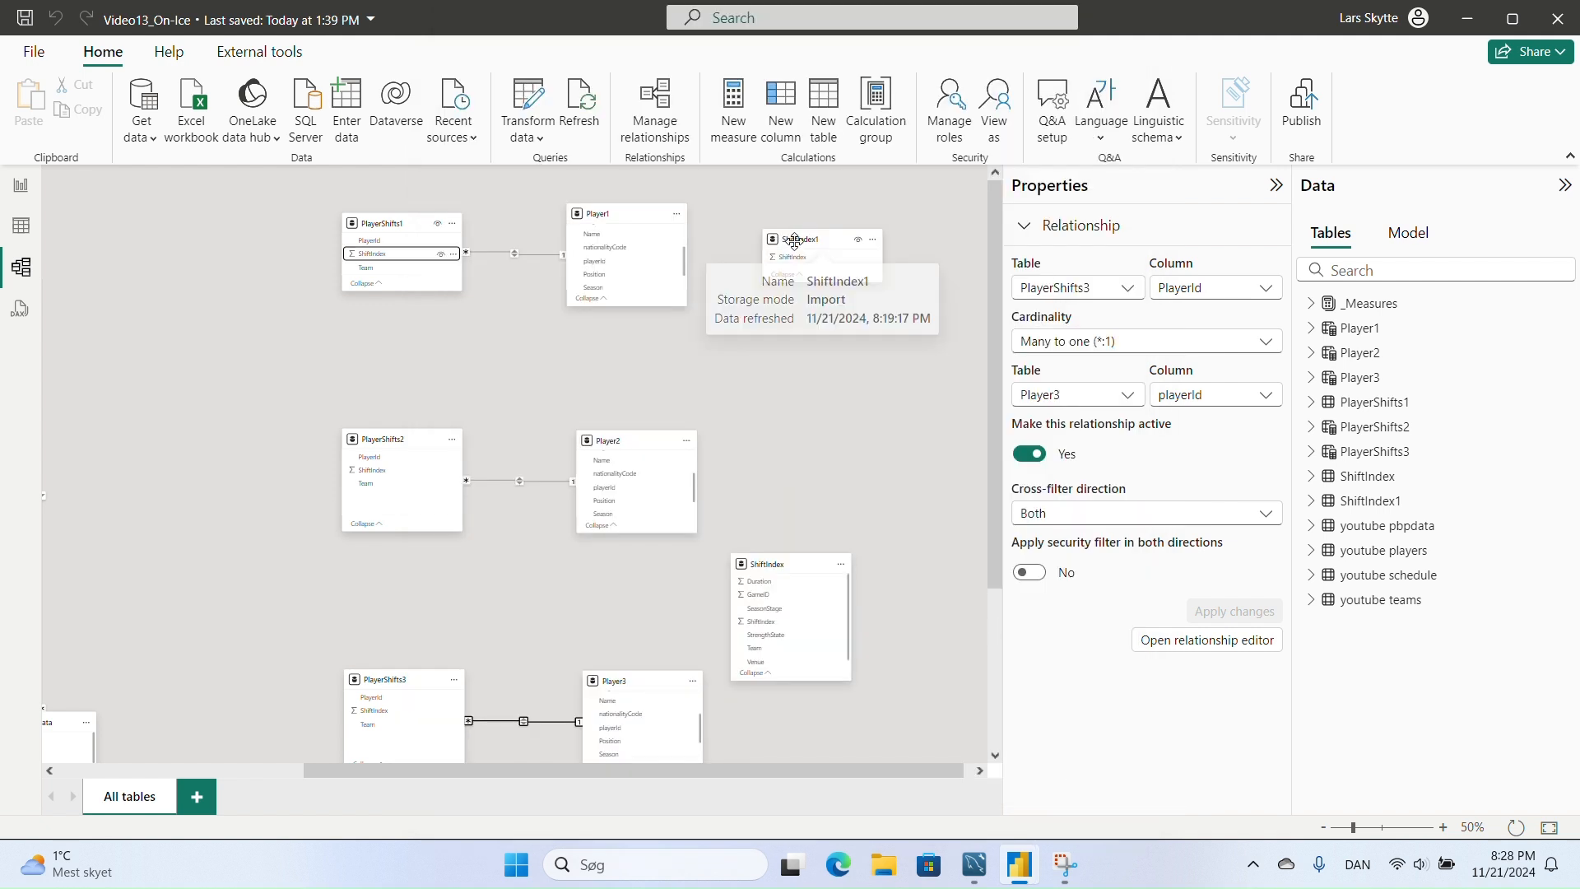
- Place ShiftIndex1 between PlayerShifts1 and PlayerShifts2 and relate PlayerShifts1's ShiftIndex to ShiftIndex1's ShiftIndex, many-to-one with cross-filter direction Both
left_click_drag(794, 240, 402, 356)
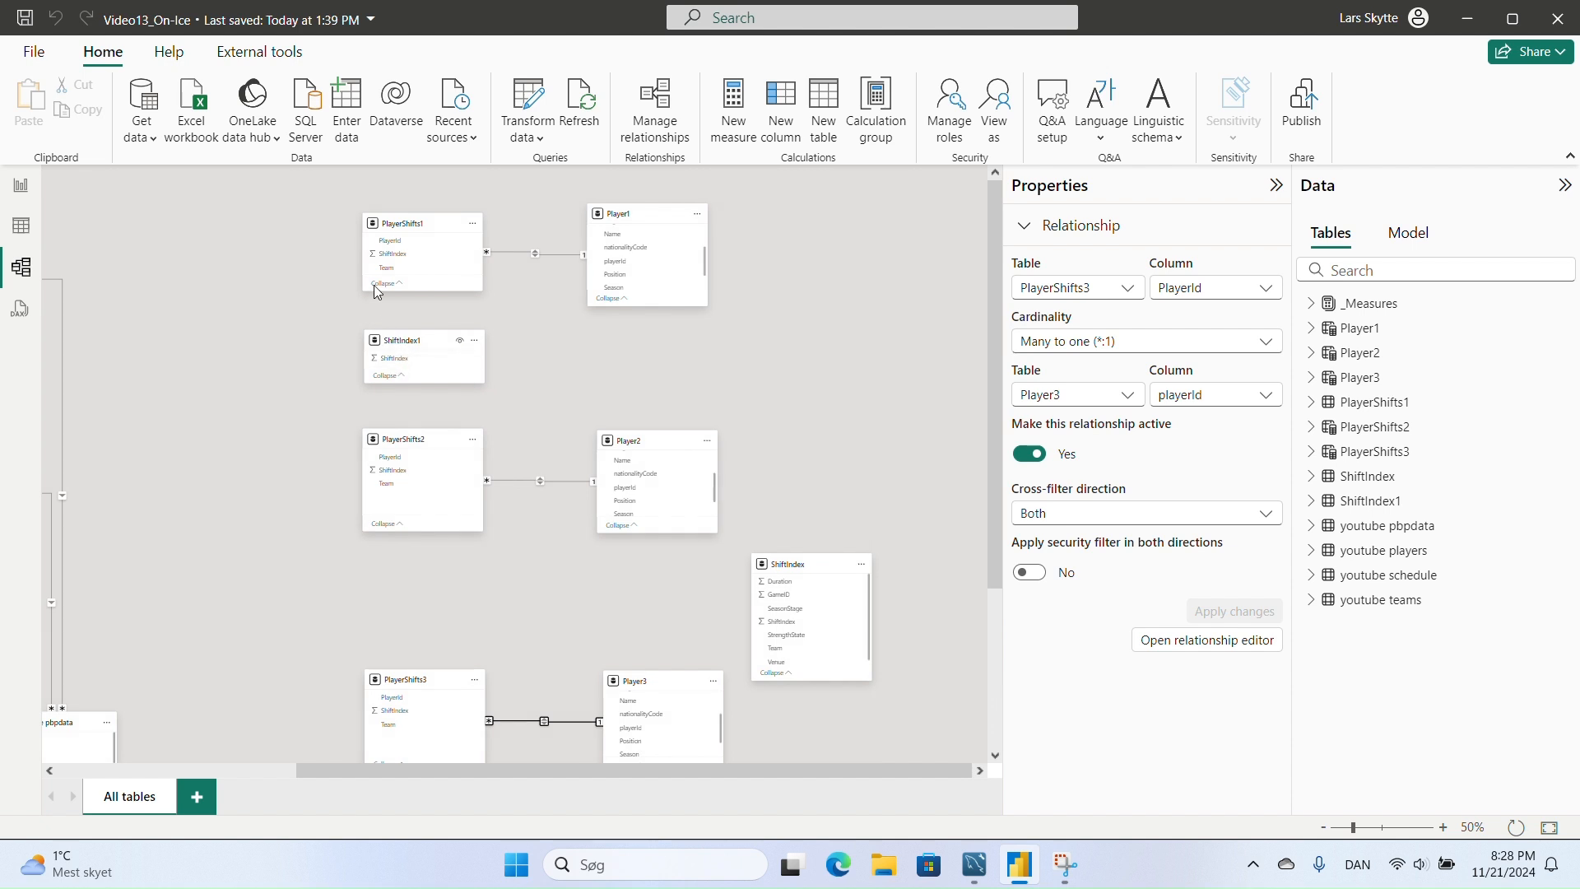
left_click_drag(391, 255, 391, 356)
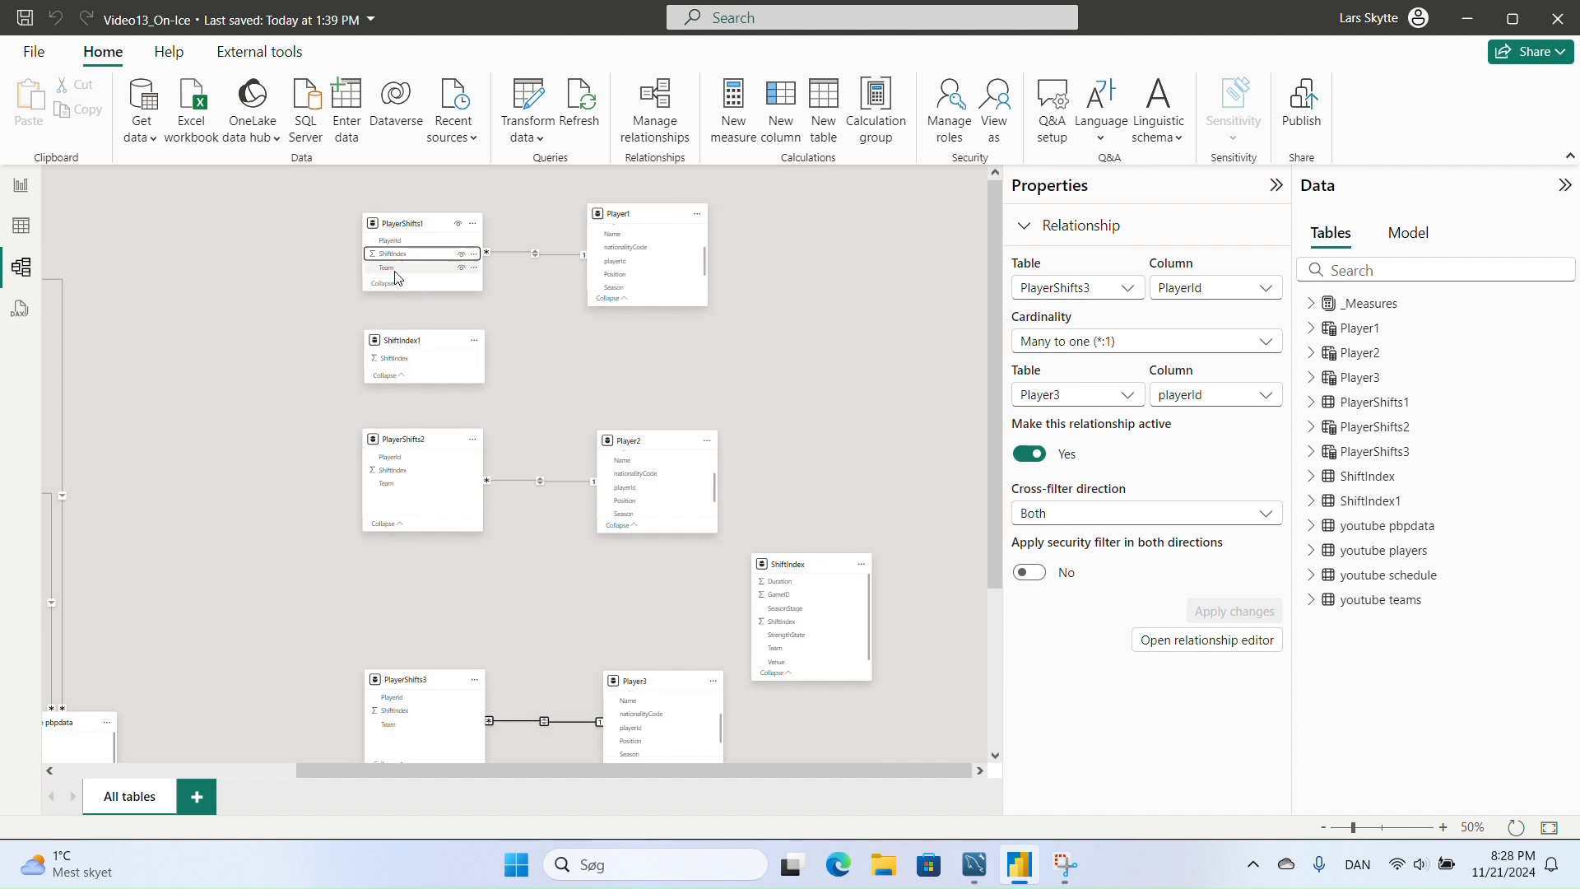
left_click_drag(398, 257, 403, 362)
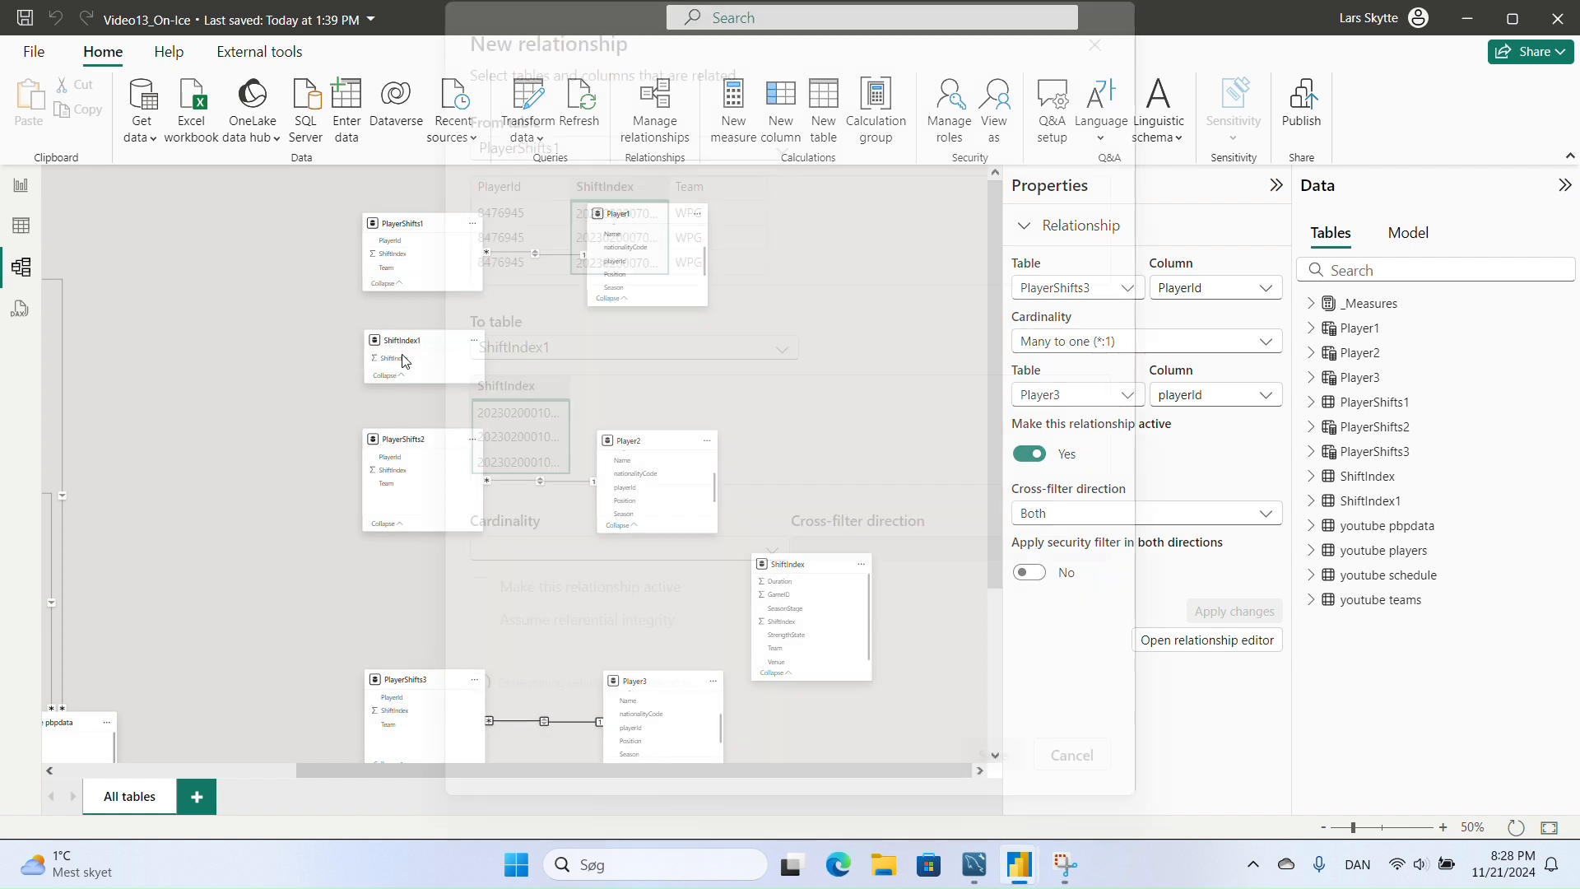
left_click(863, 549)
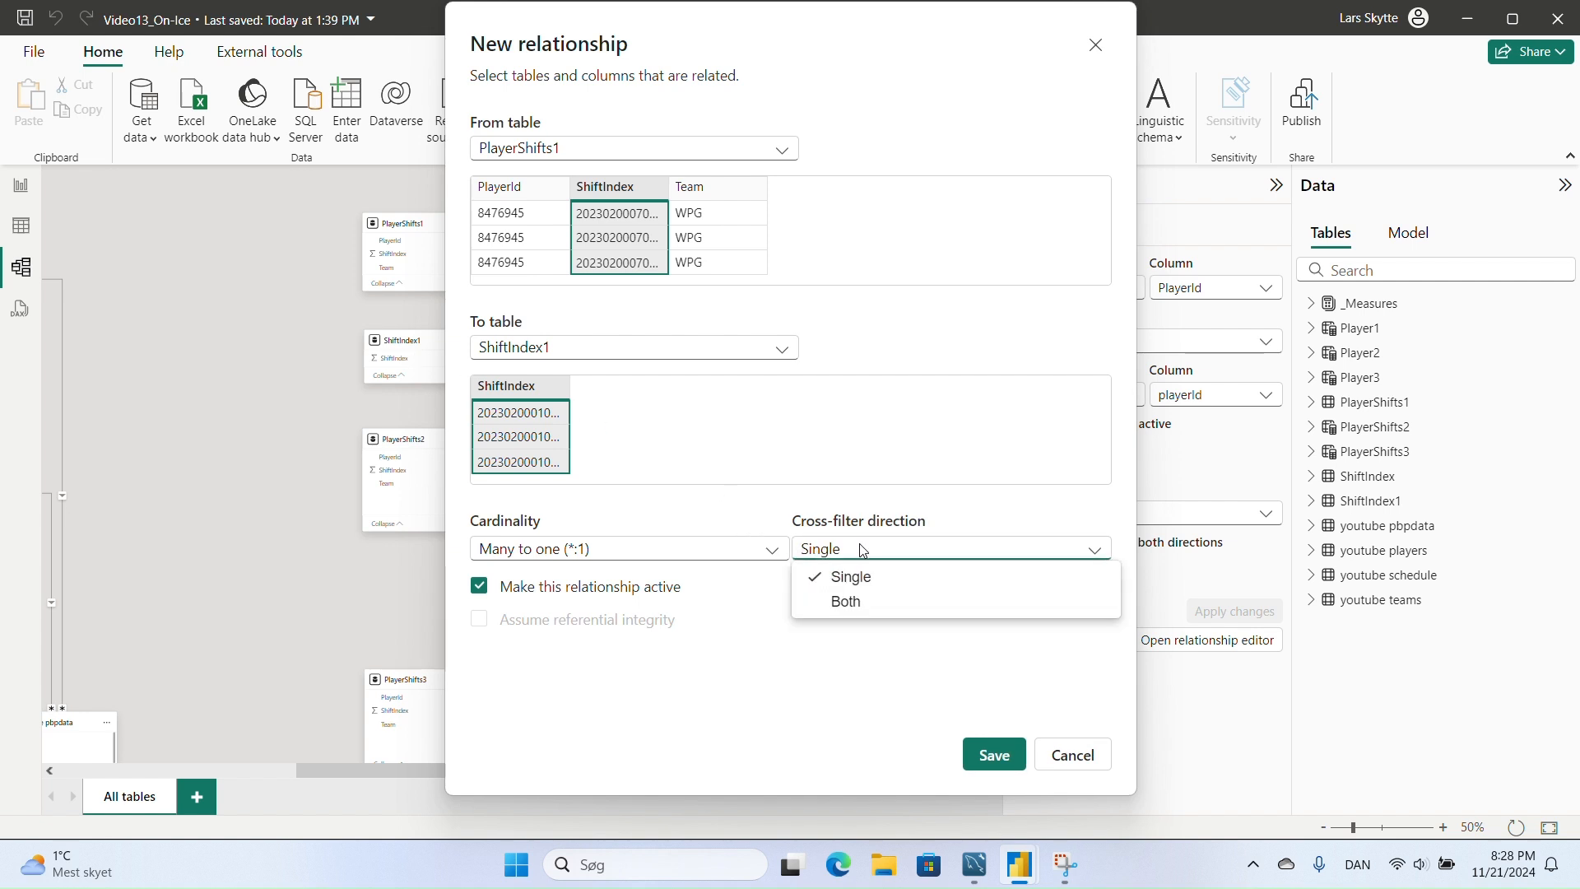
left_click(864, 602)
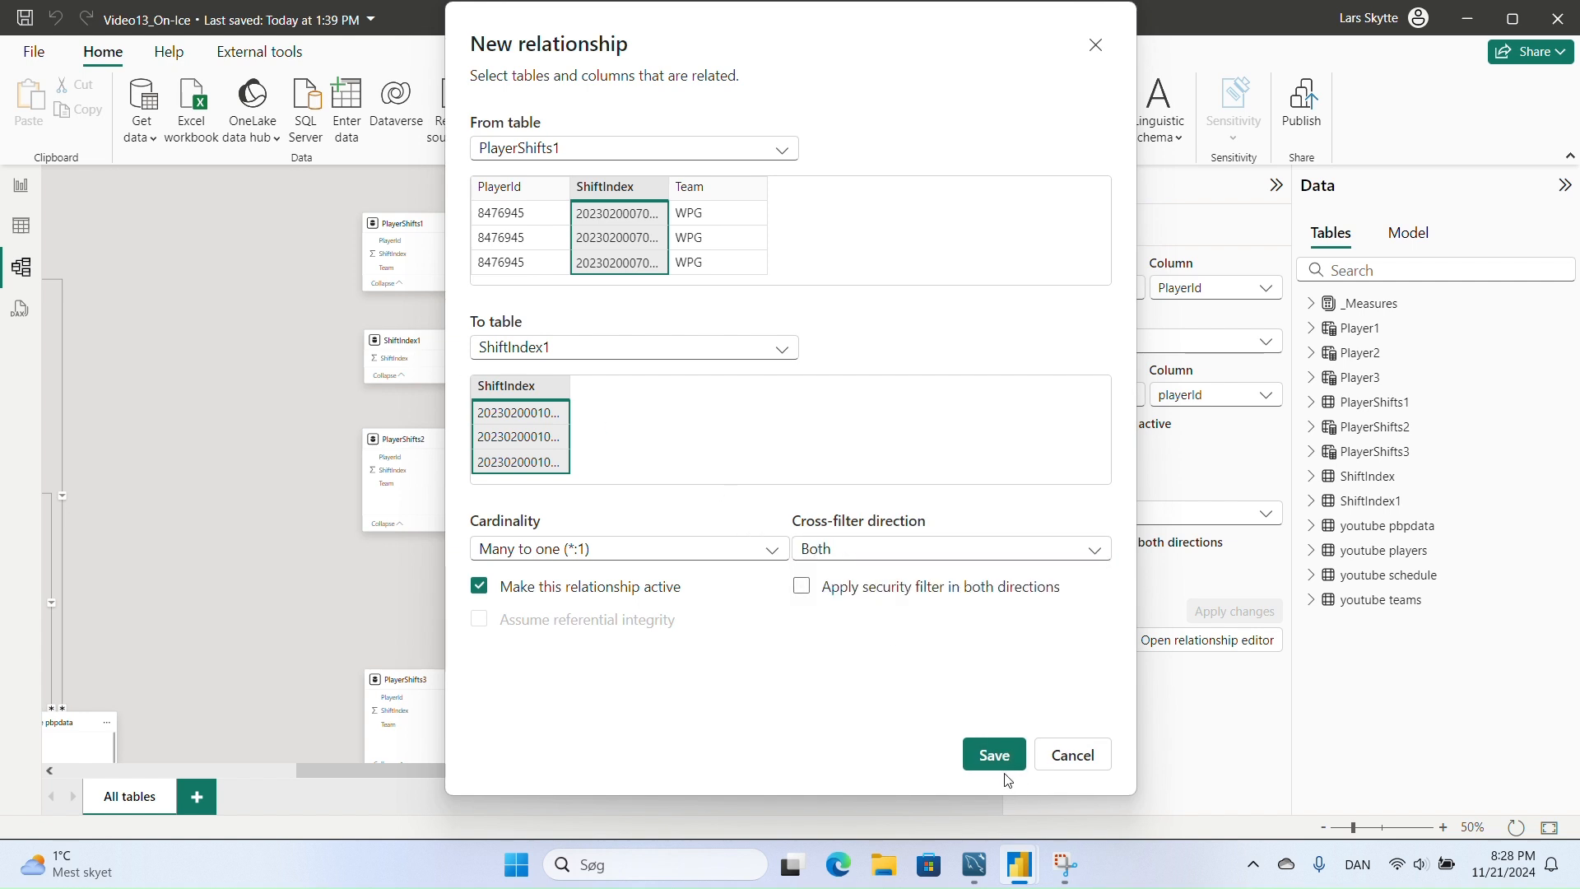
left_click(1000, 760)
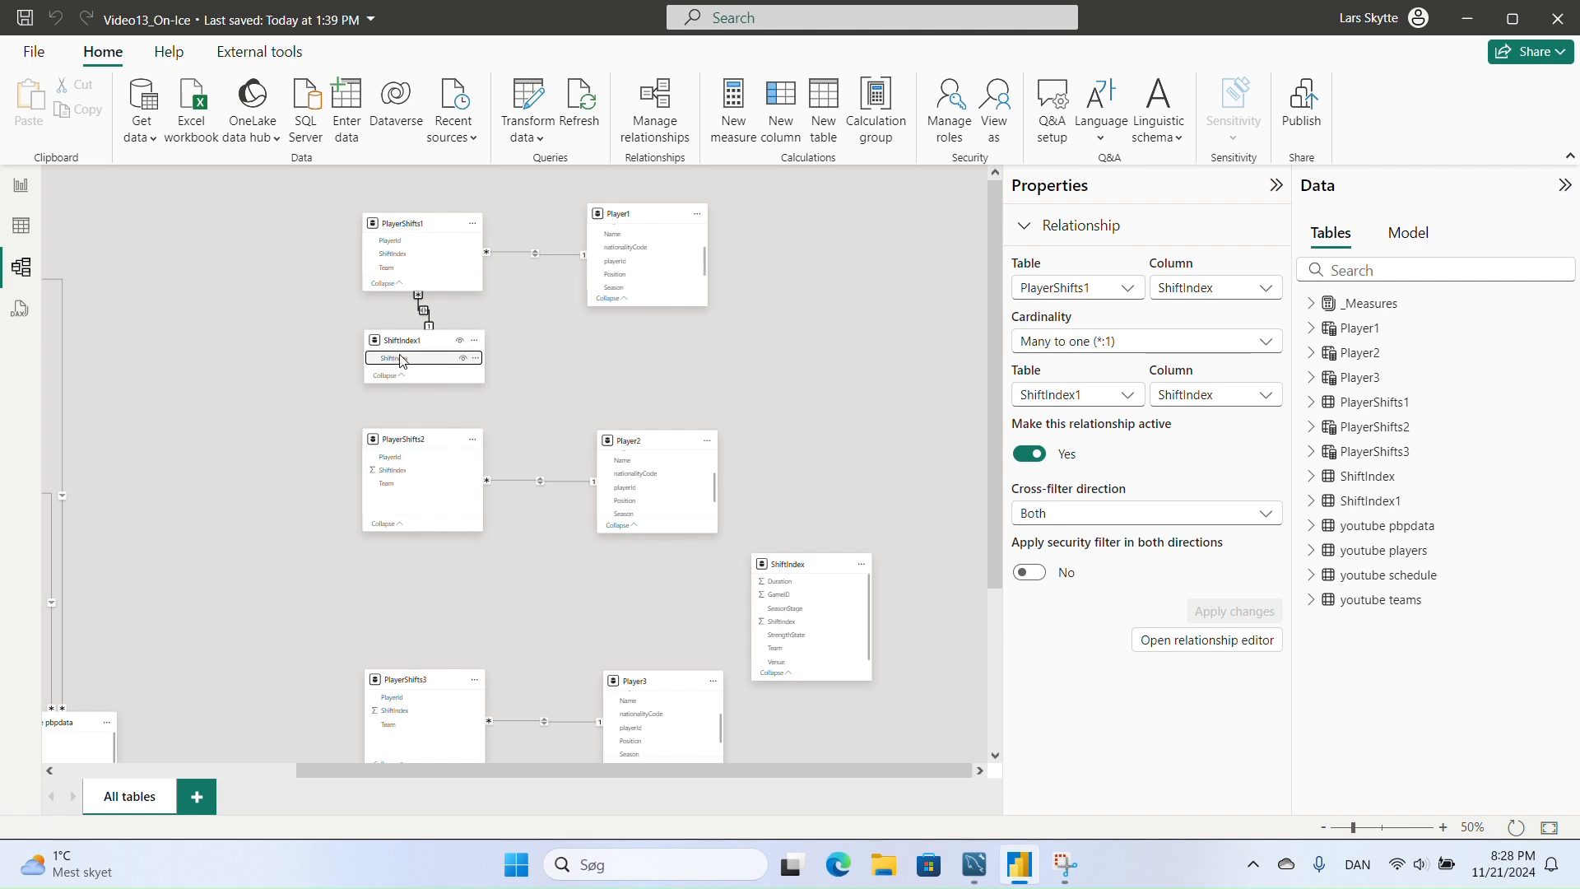
- Create an active one-to-many relationship from ShiftIndex1's ShiftIndex to PlayerShifts2's ShiftIndex with single cross-filter direction
left_click_drag(401, 361, 404, 471)
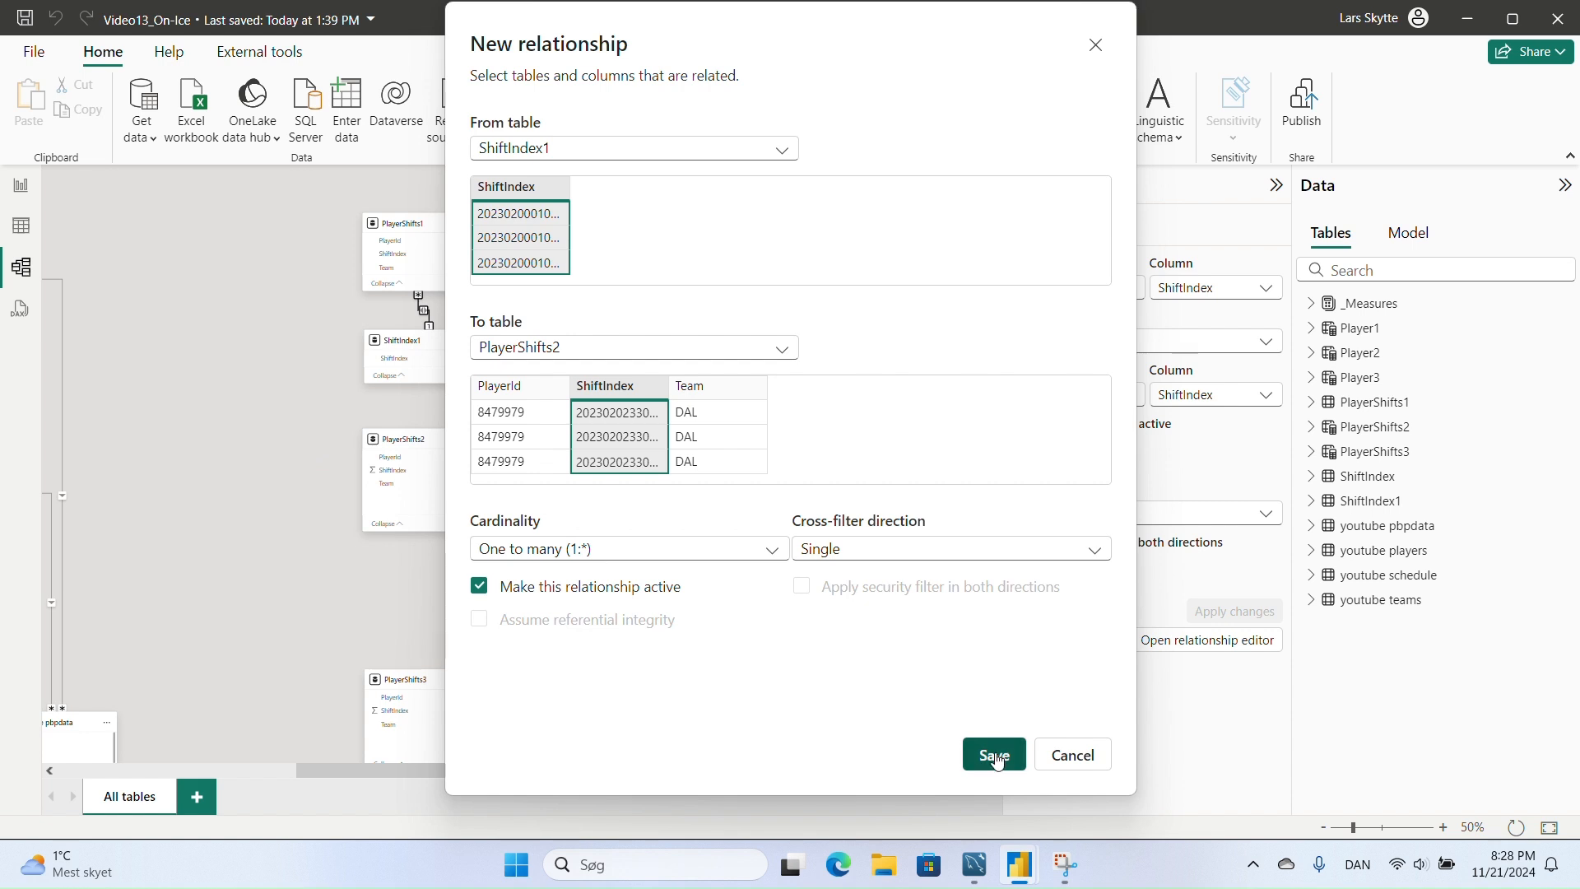
left_click(997, 760)
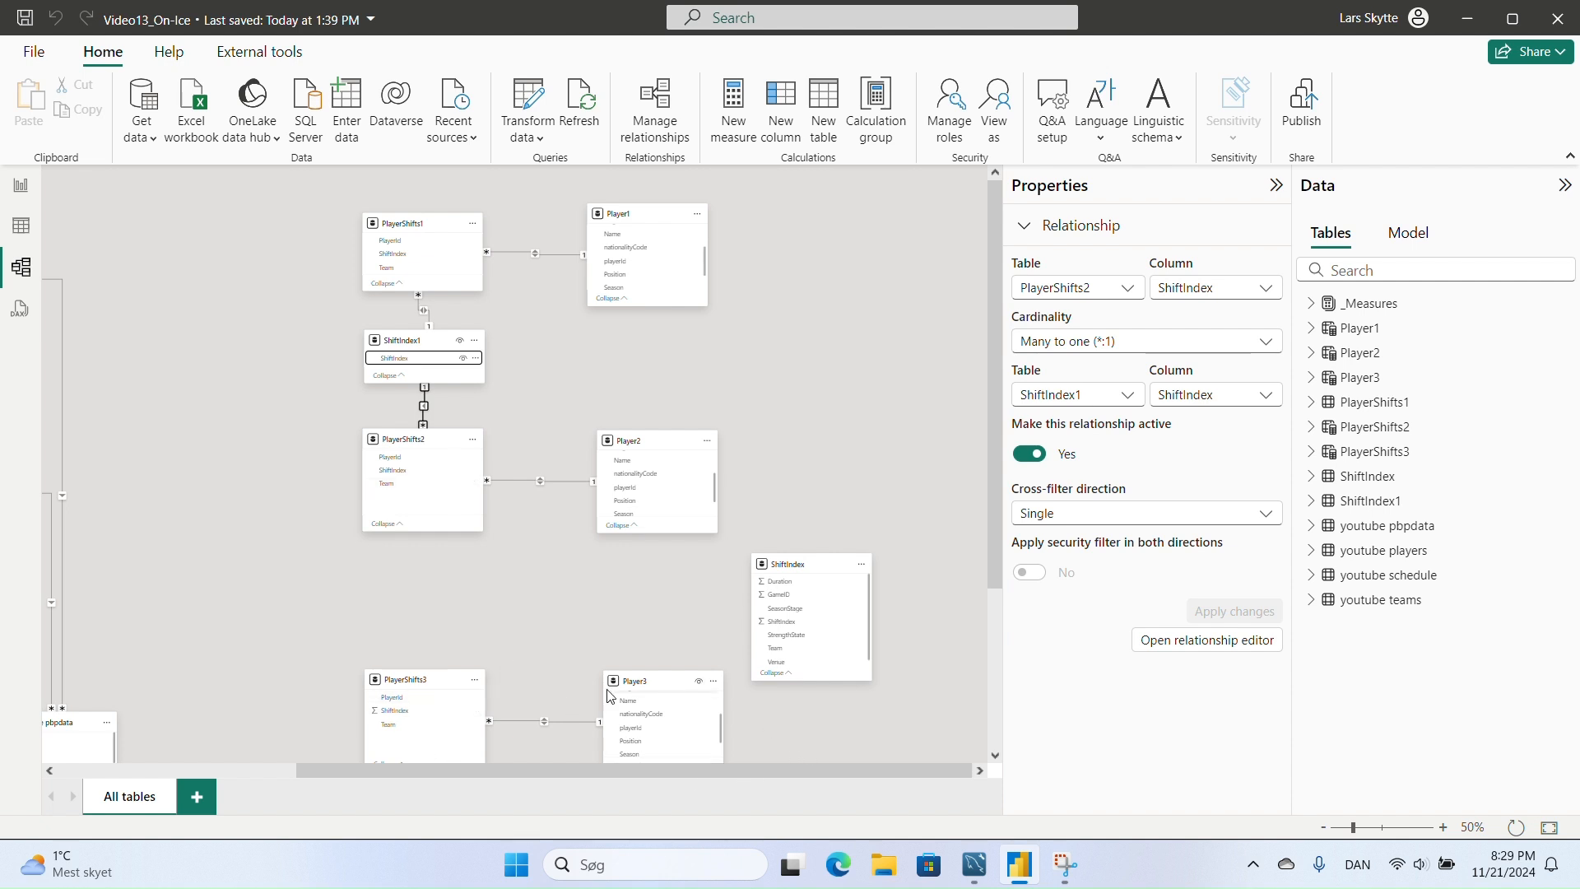
- Examine the ShiftIndex1 links and the Team columns of PlayerShifts1, PlayerShifts2 and PlayerShifts3 in the model diagram
scroll(607, 695, "down", 5)
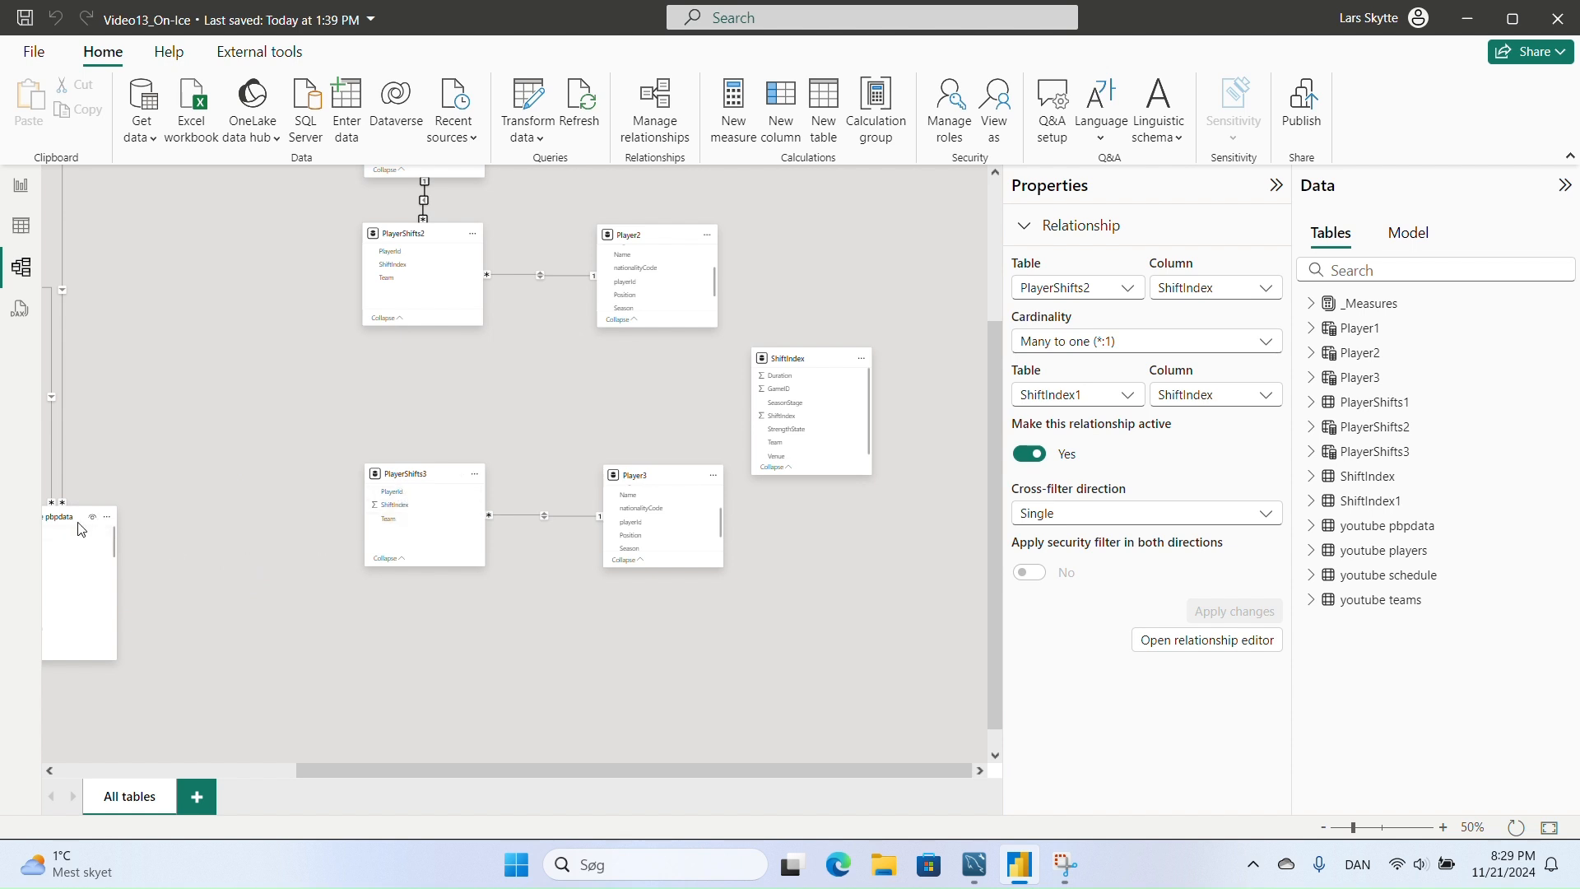
scroll(319, 408, "up", 5)
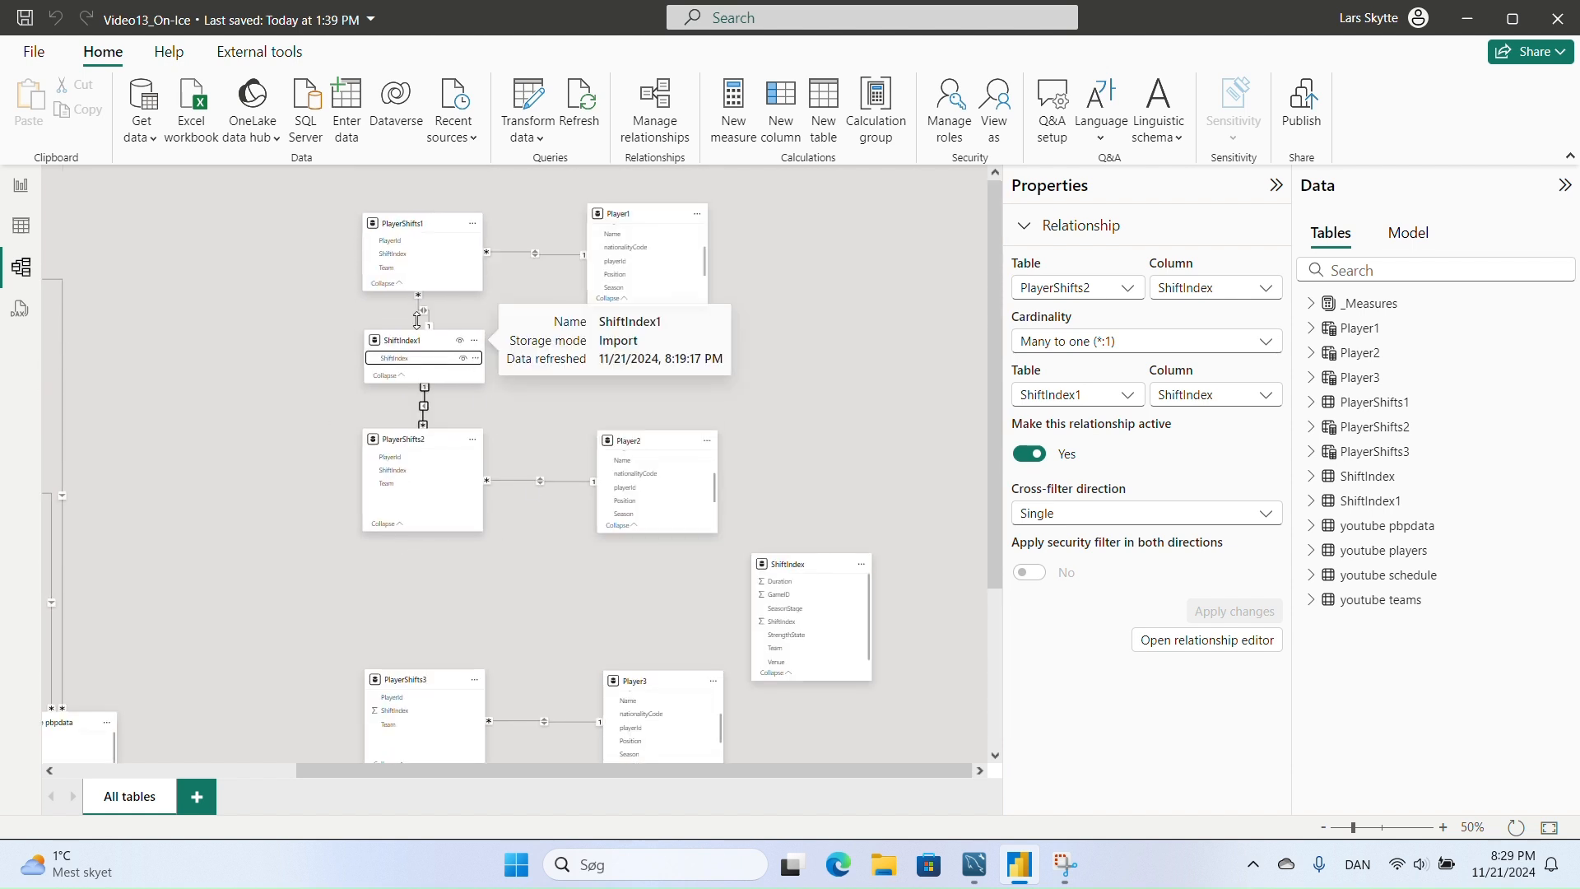
left_click(415, 344)
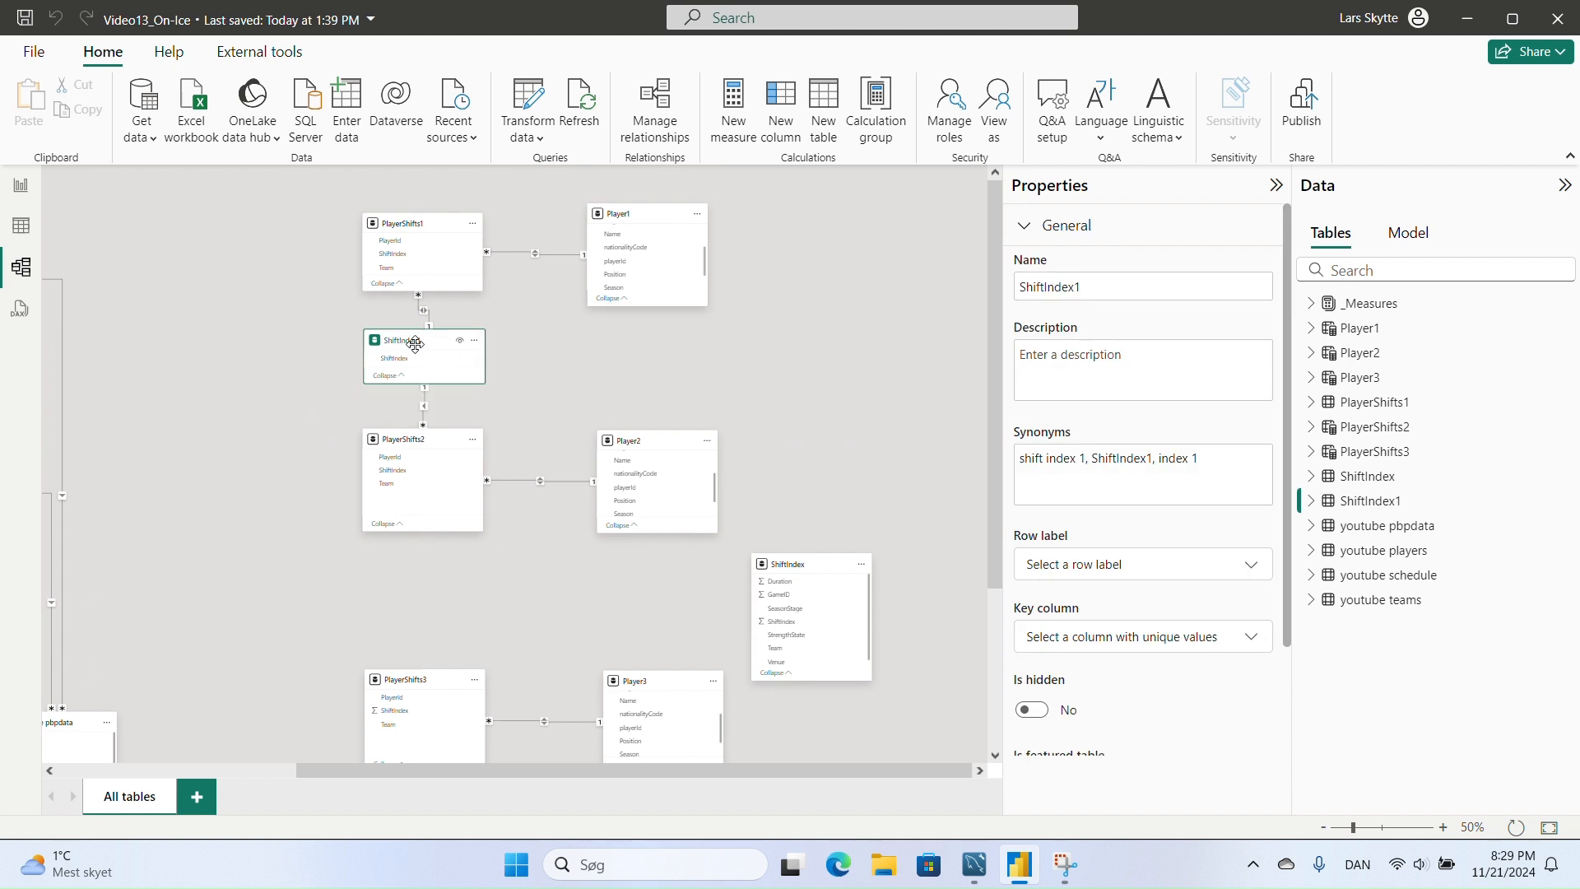
left_click(298, 540)
scroll(307, 543, "down", 1)
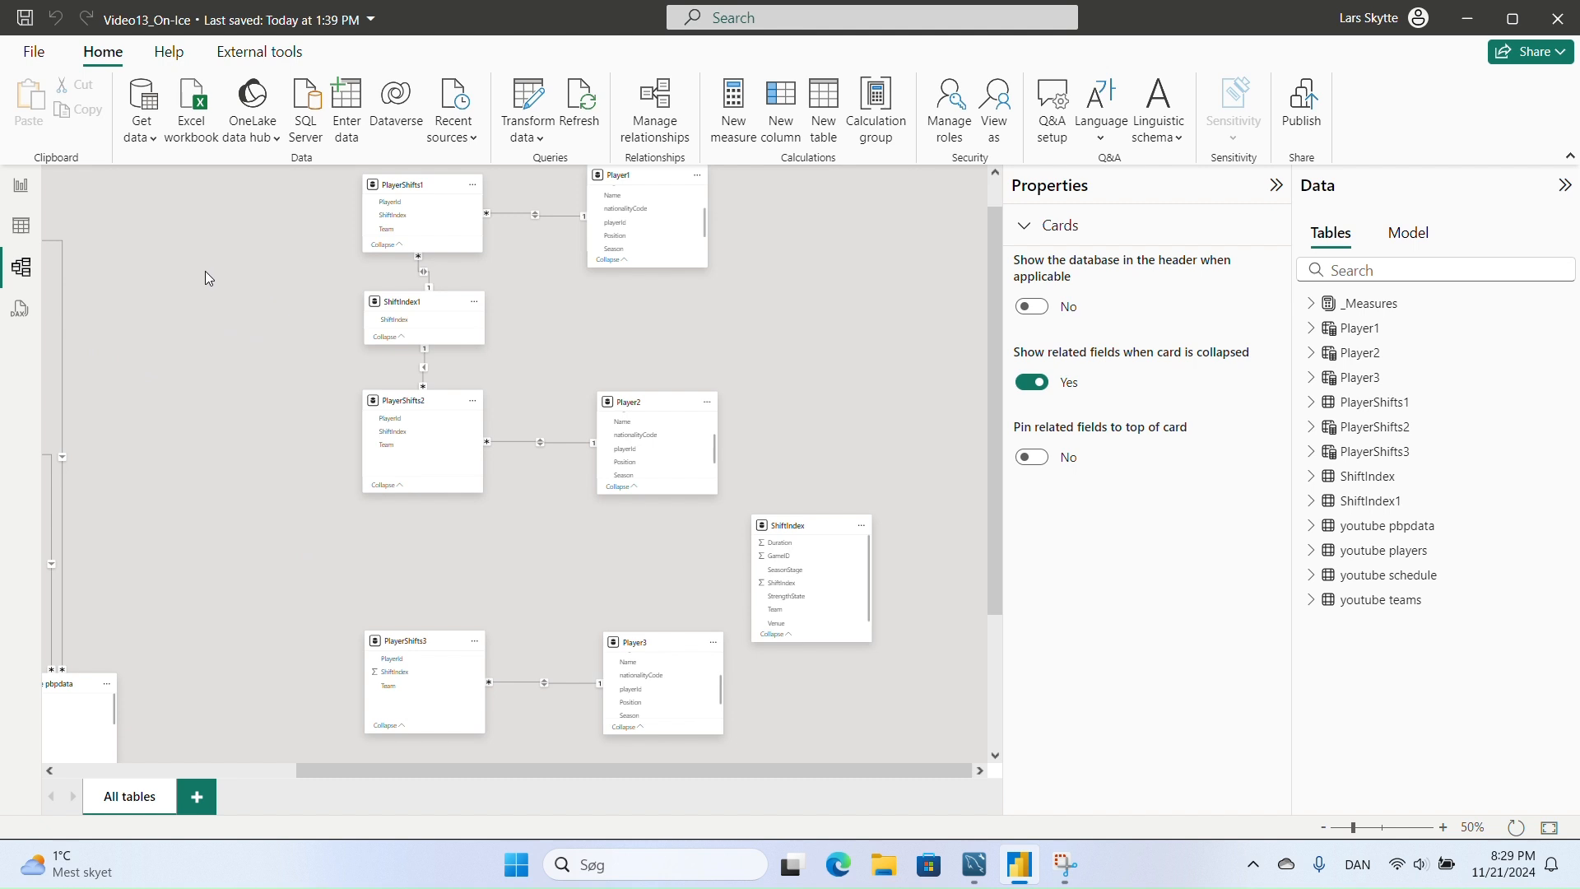
left_click(394, 231)
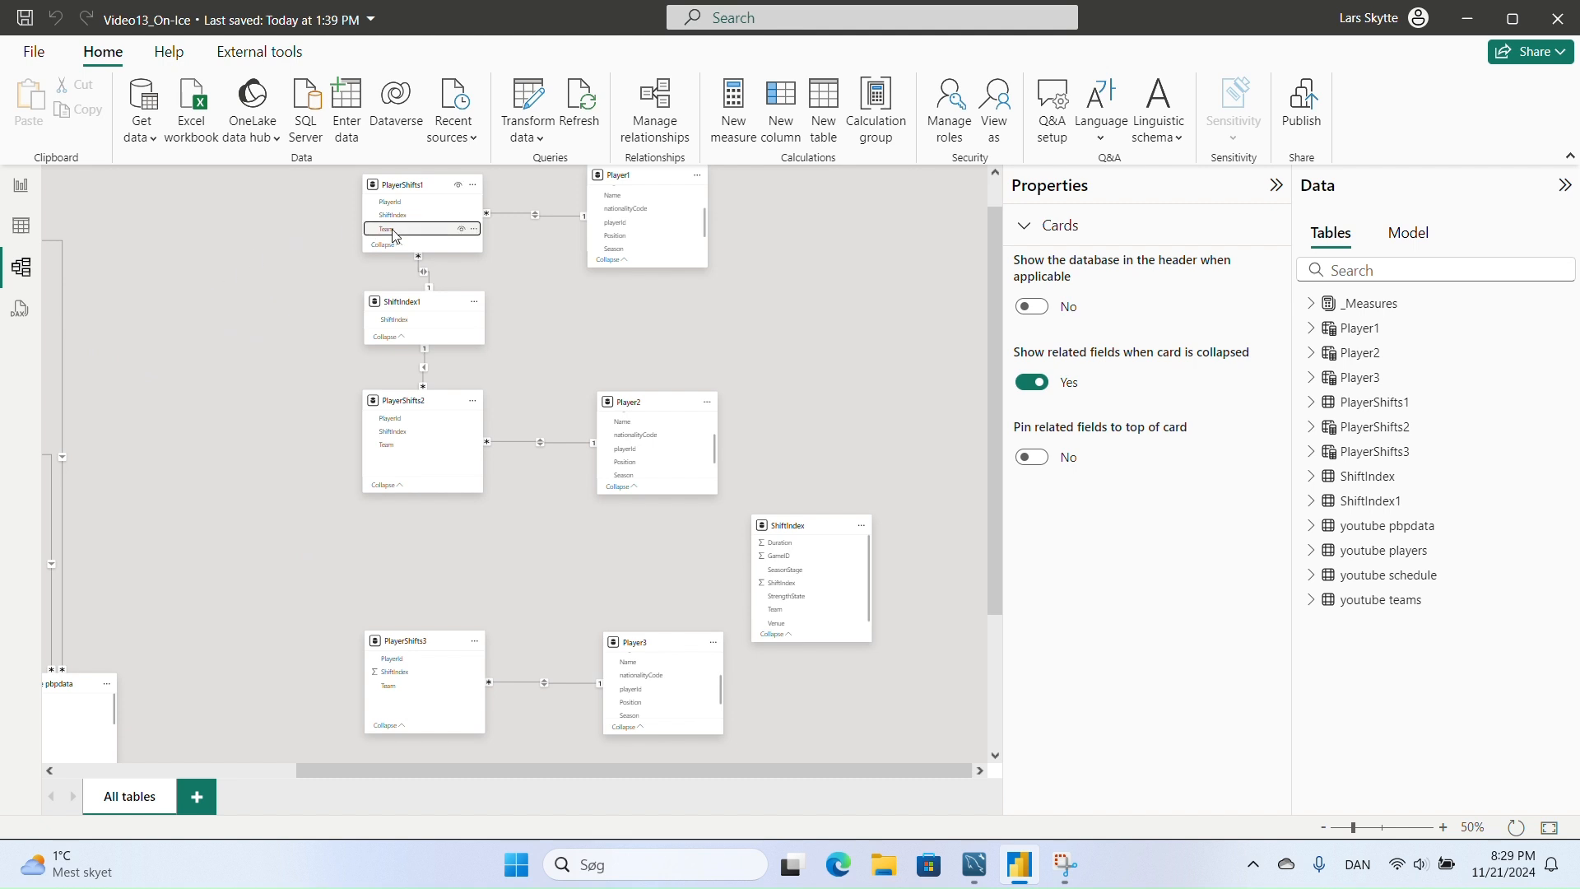
left_click(397, 445)
left_click(442, 642)
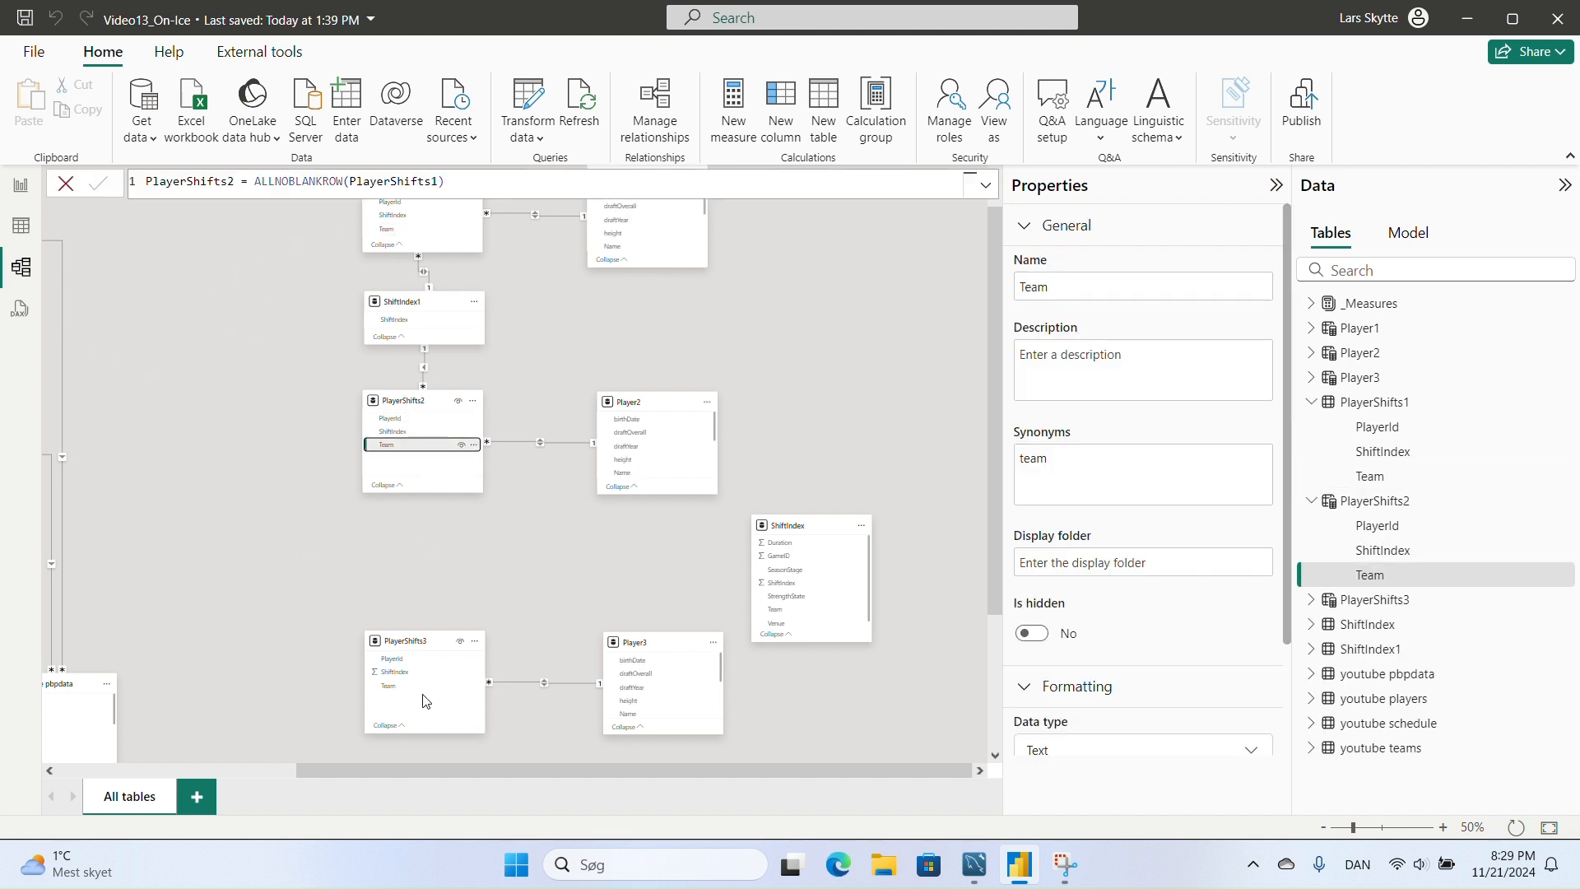
left_click(424, 687)
left_click(361, 522)
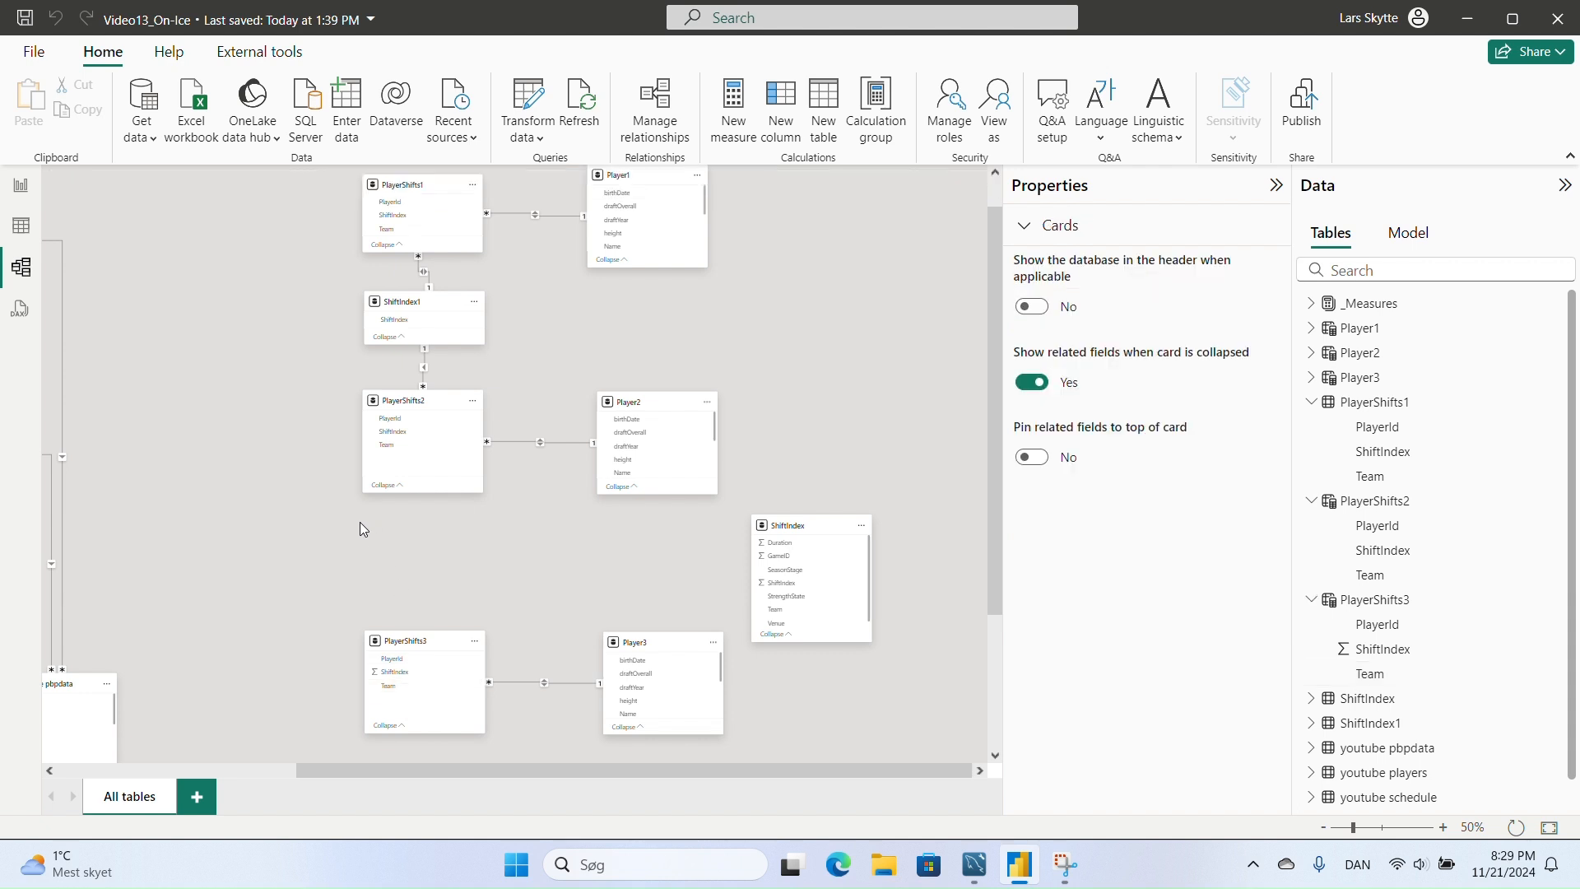
- Create a calculated table named Teams_On-Ice with the formula ALLNOBLANKROW('youtube teams')
left_click(21, 225)
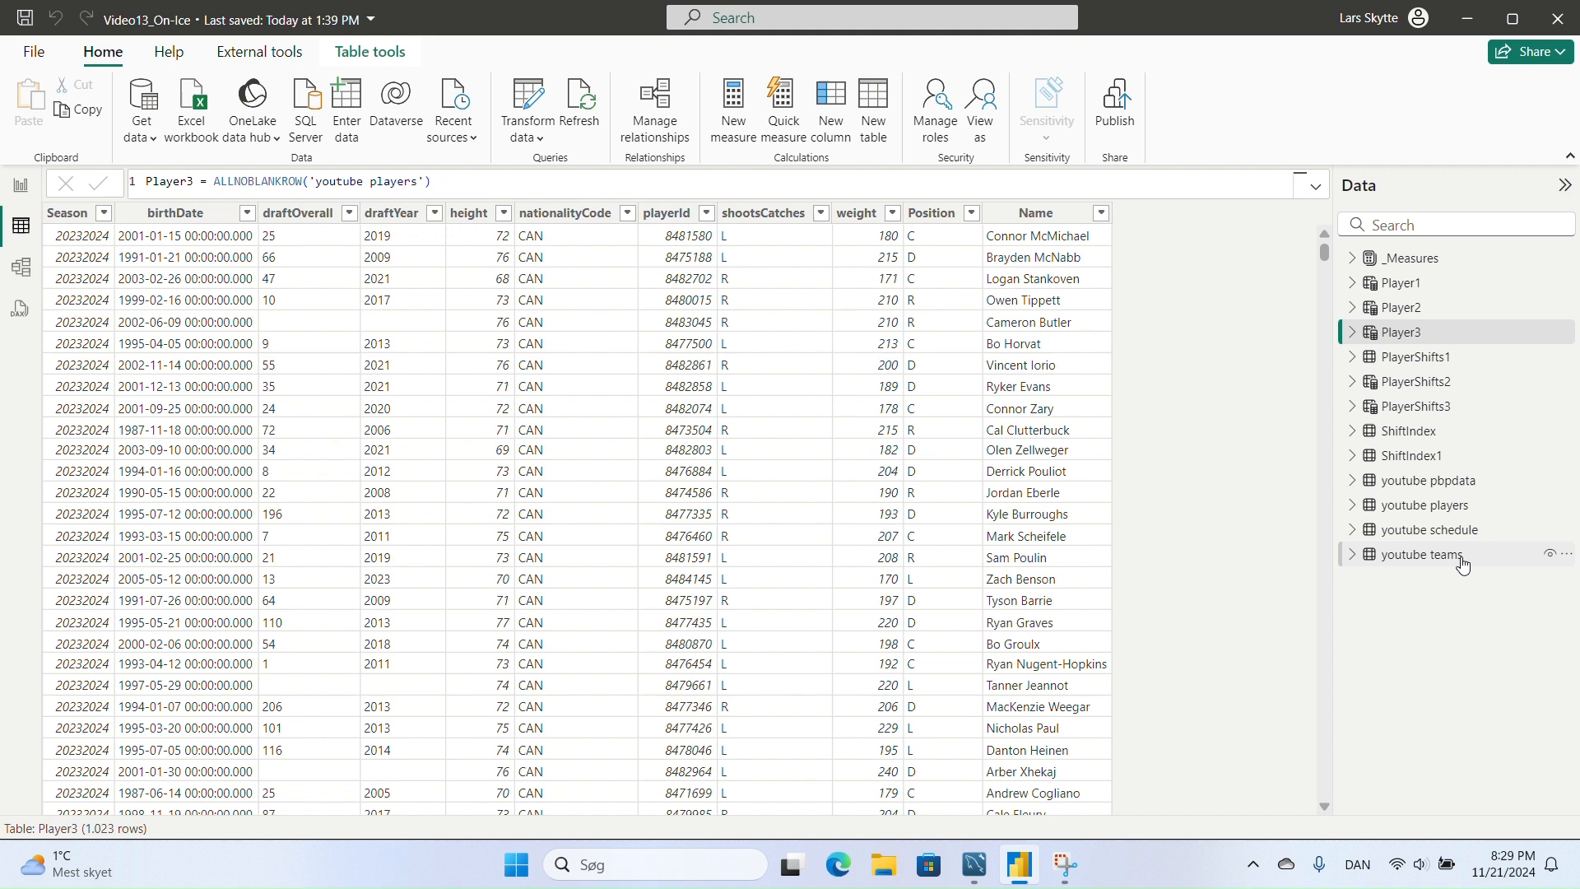
left_click(868, 114)
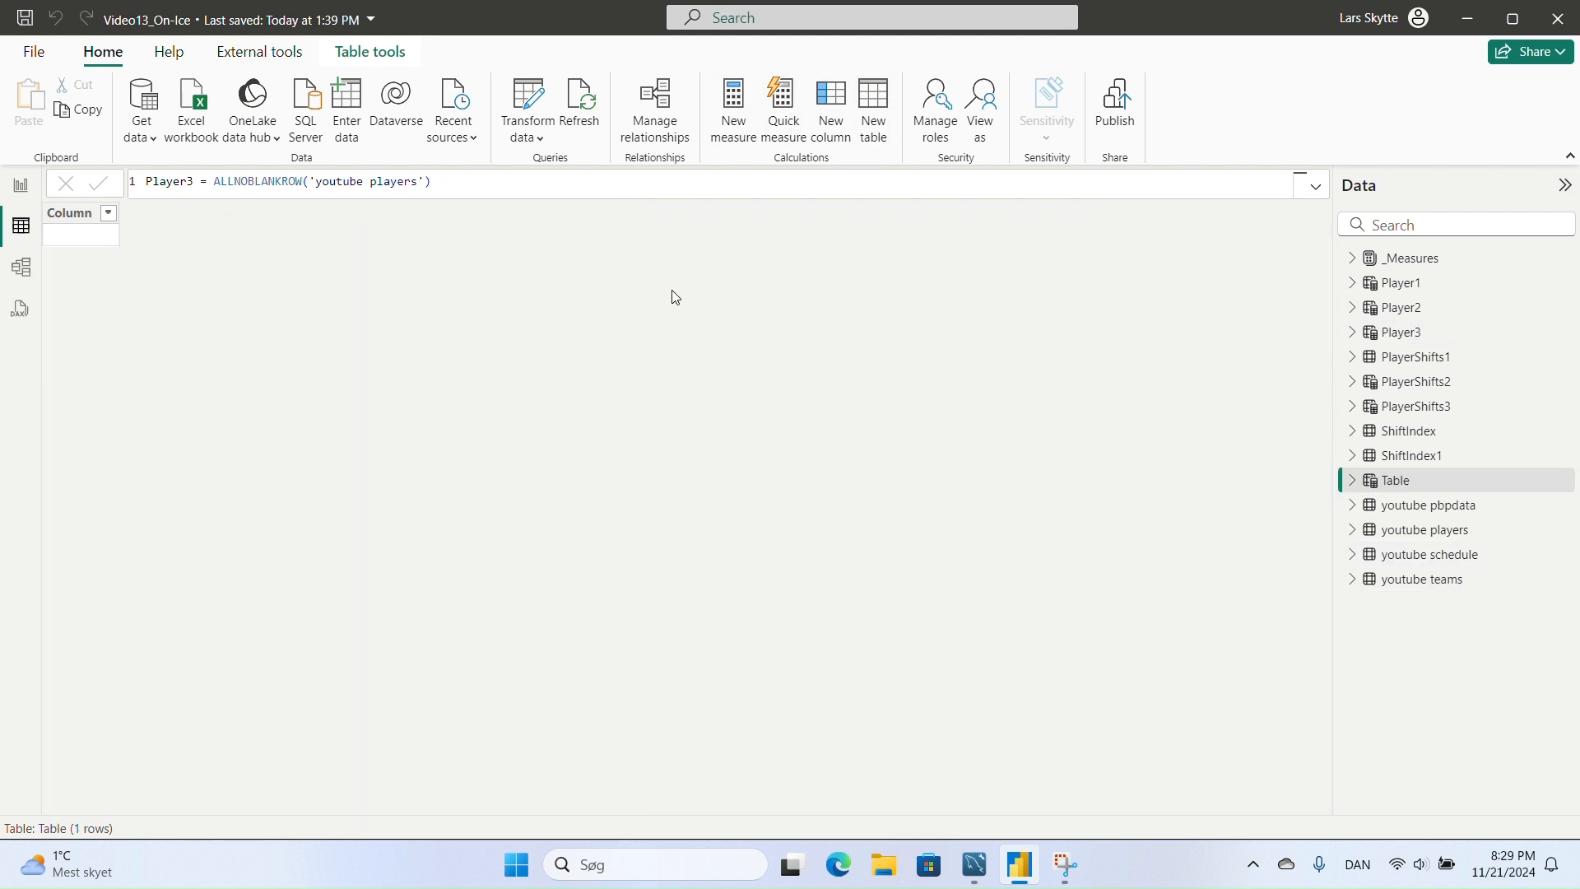
type("Teams_On-Ice")
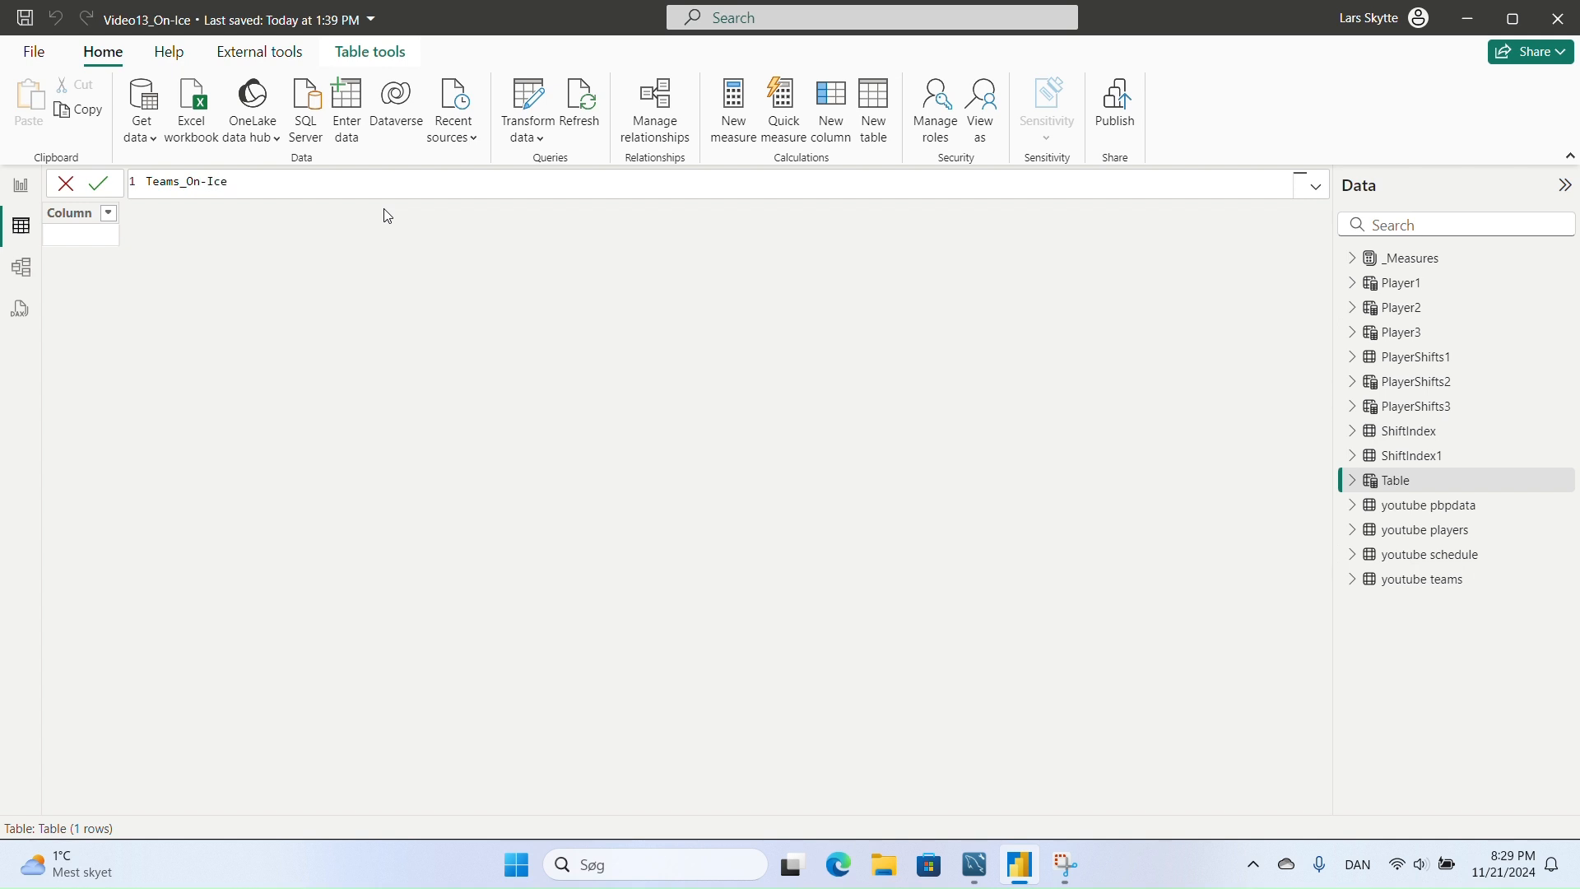
type("= all")
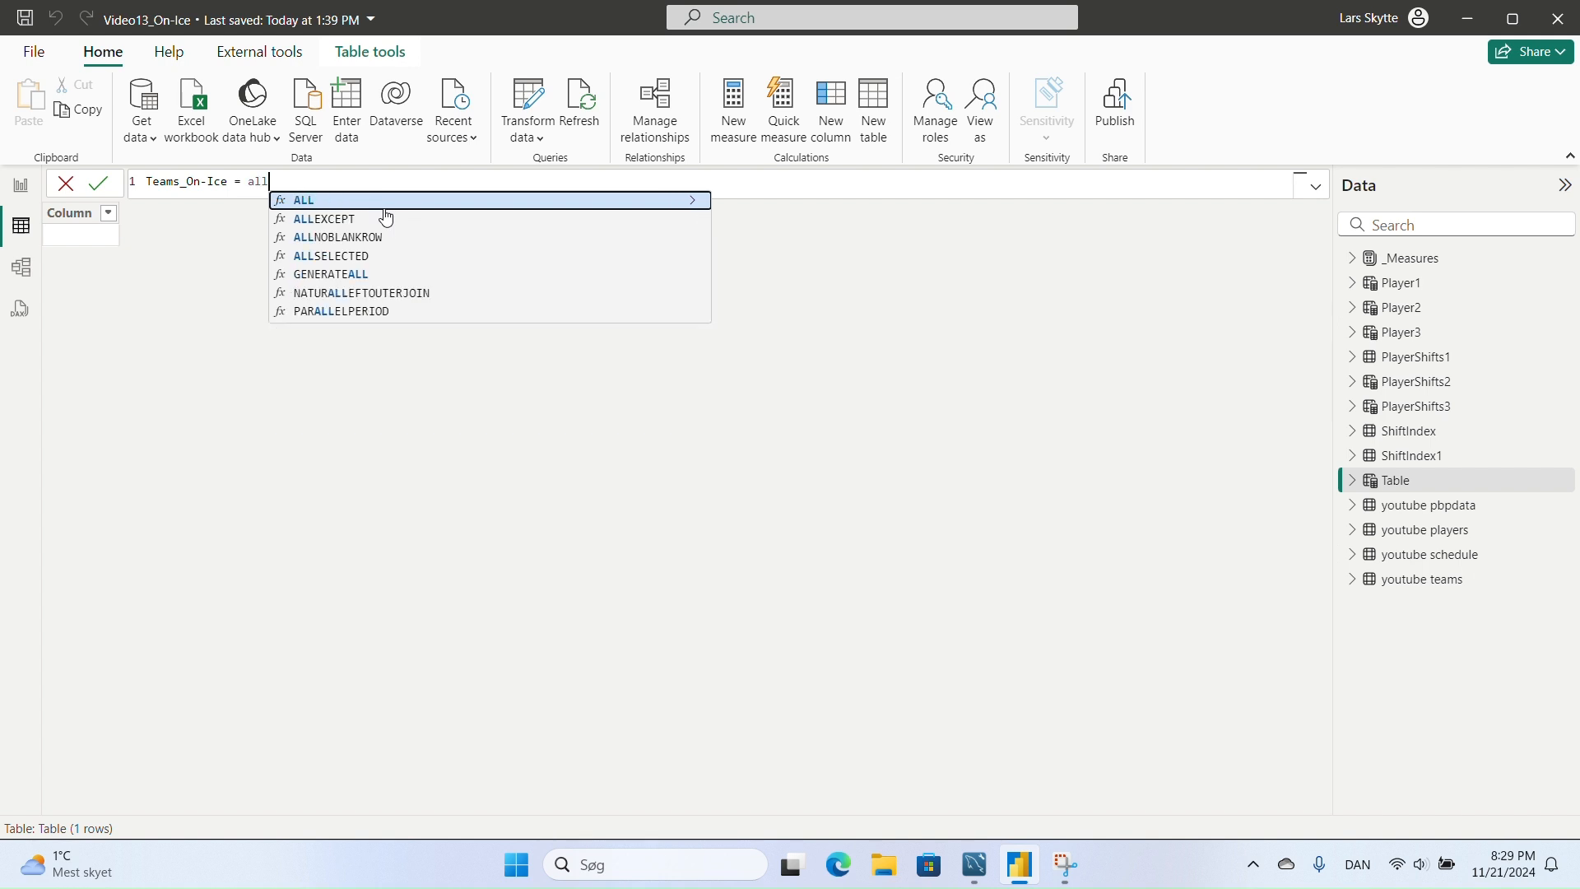
type("no")
key("Tab")
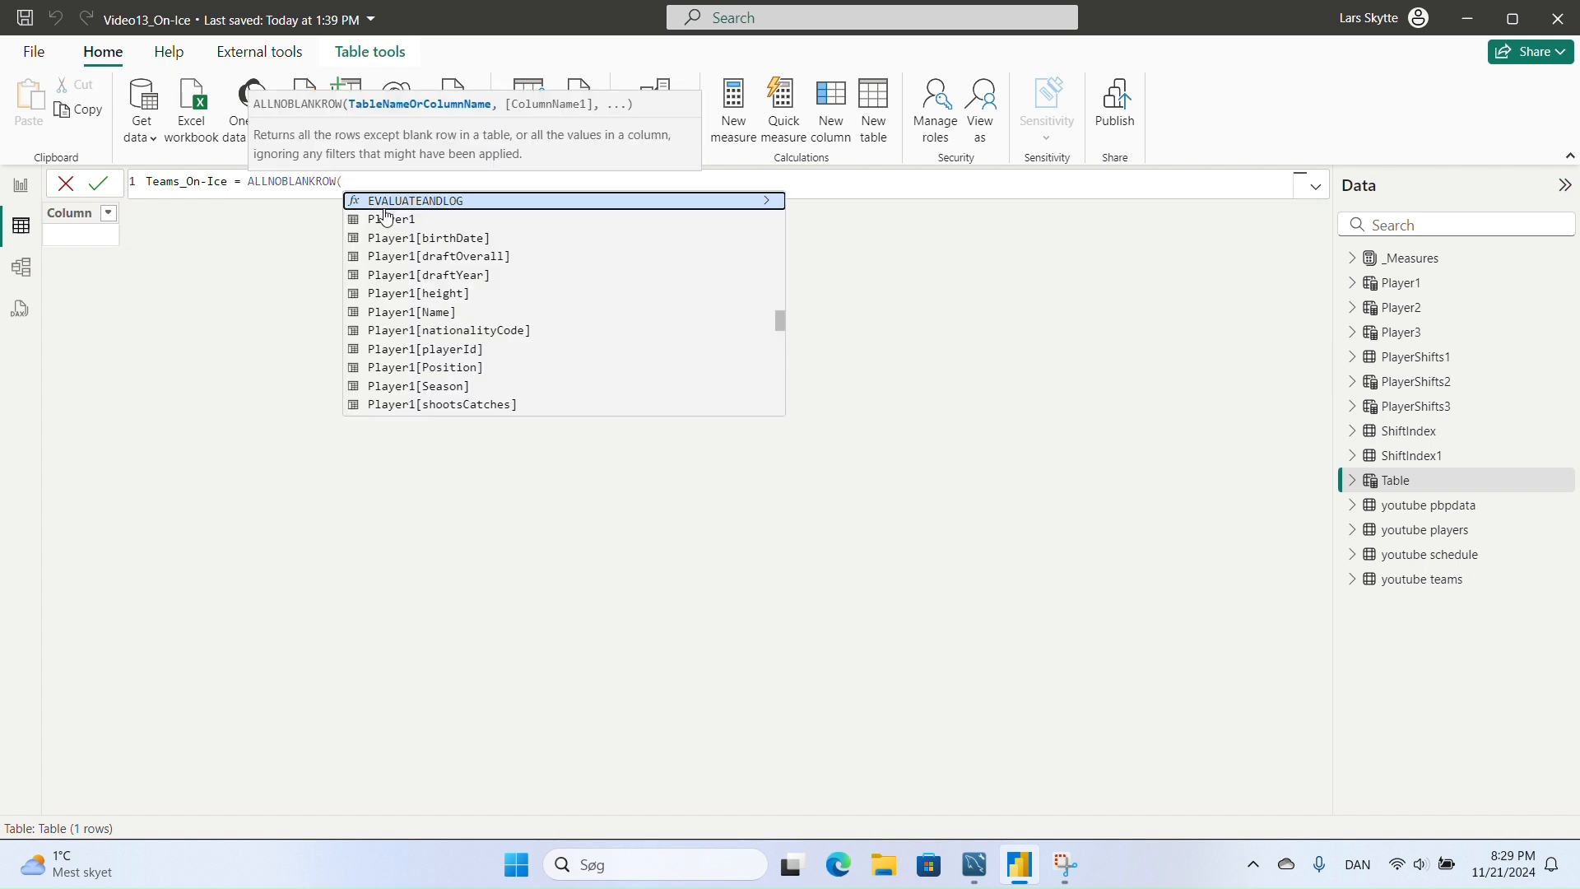
type("teams")
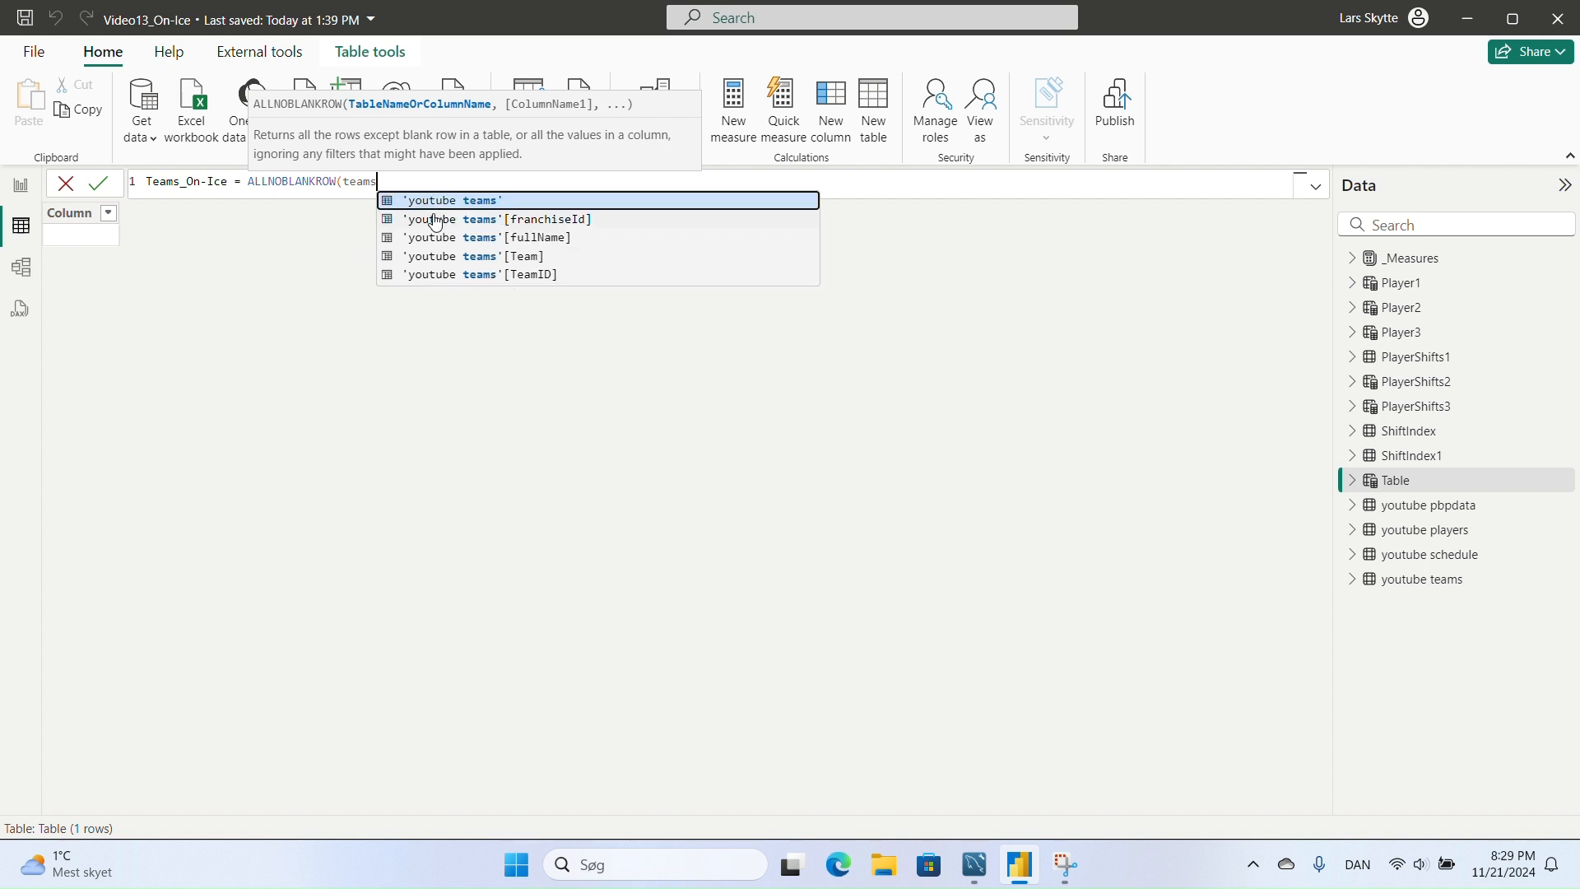
key("Tab")
type(")")
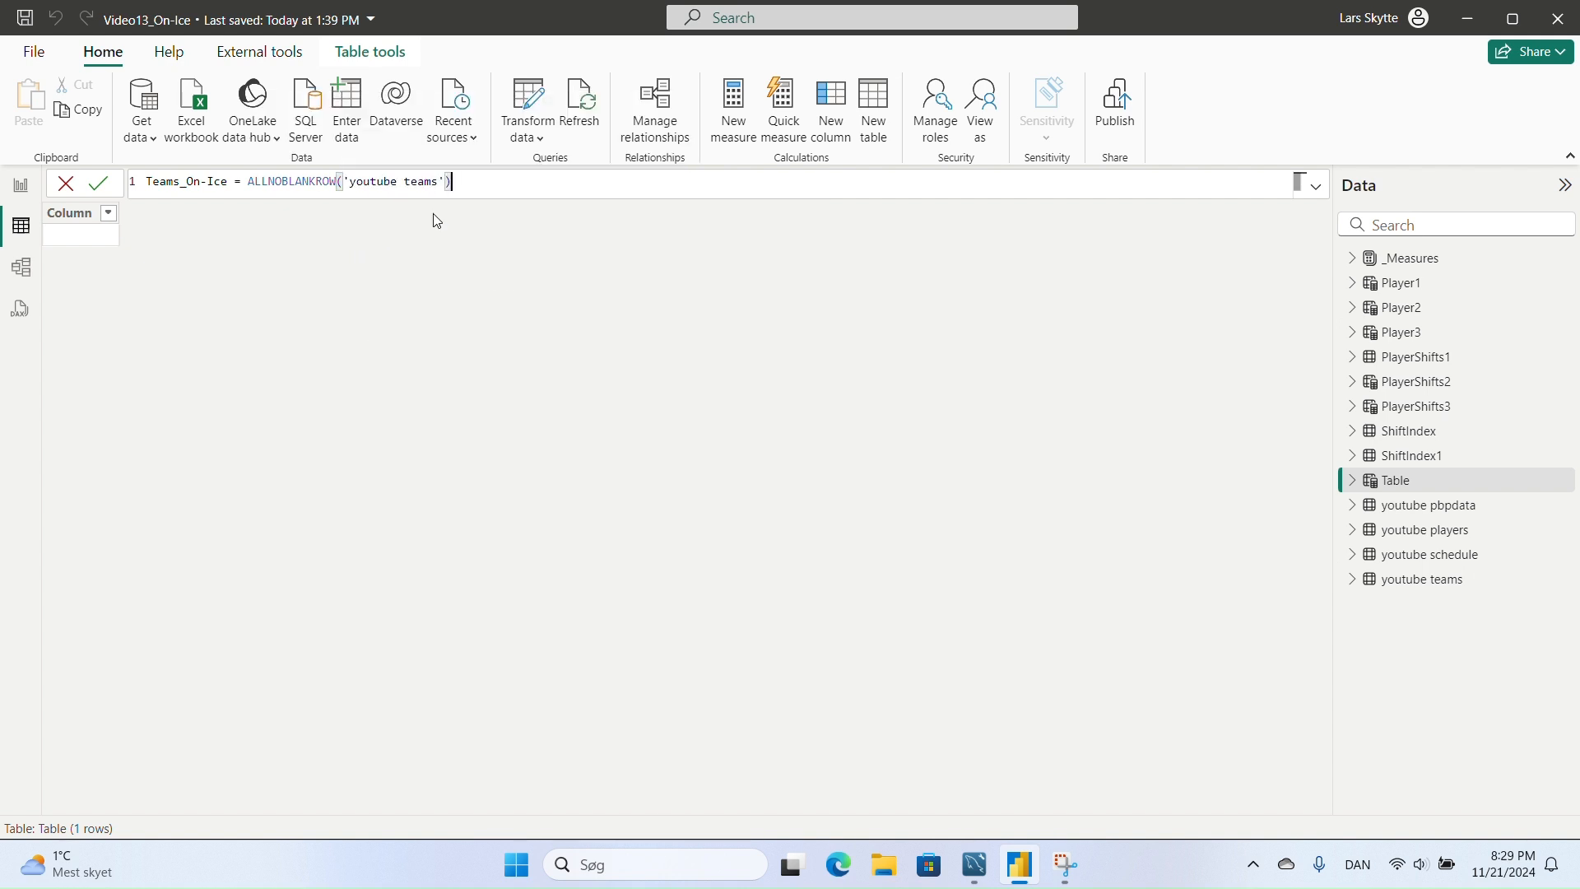
key("Return")
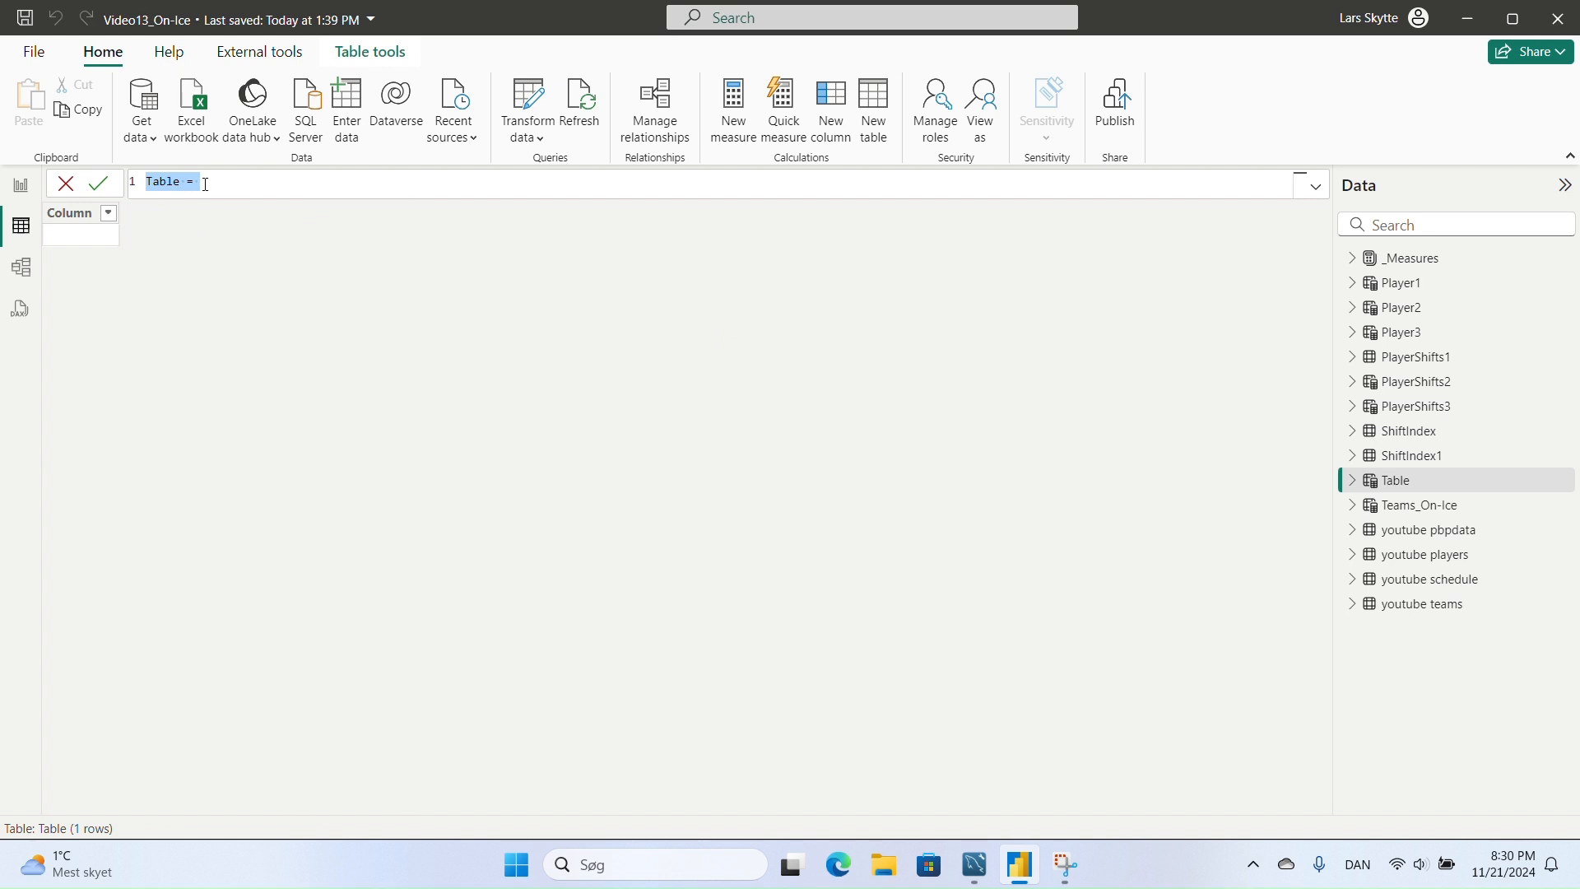
- Create a calculated table with the formula ShiftIndex2 = ALLNOBLANKROW(ShiftIndex1)
type("S")
type("hiftIndex2 = all")
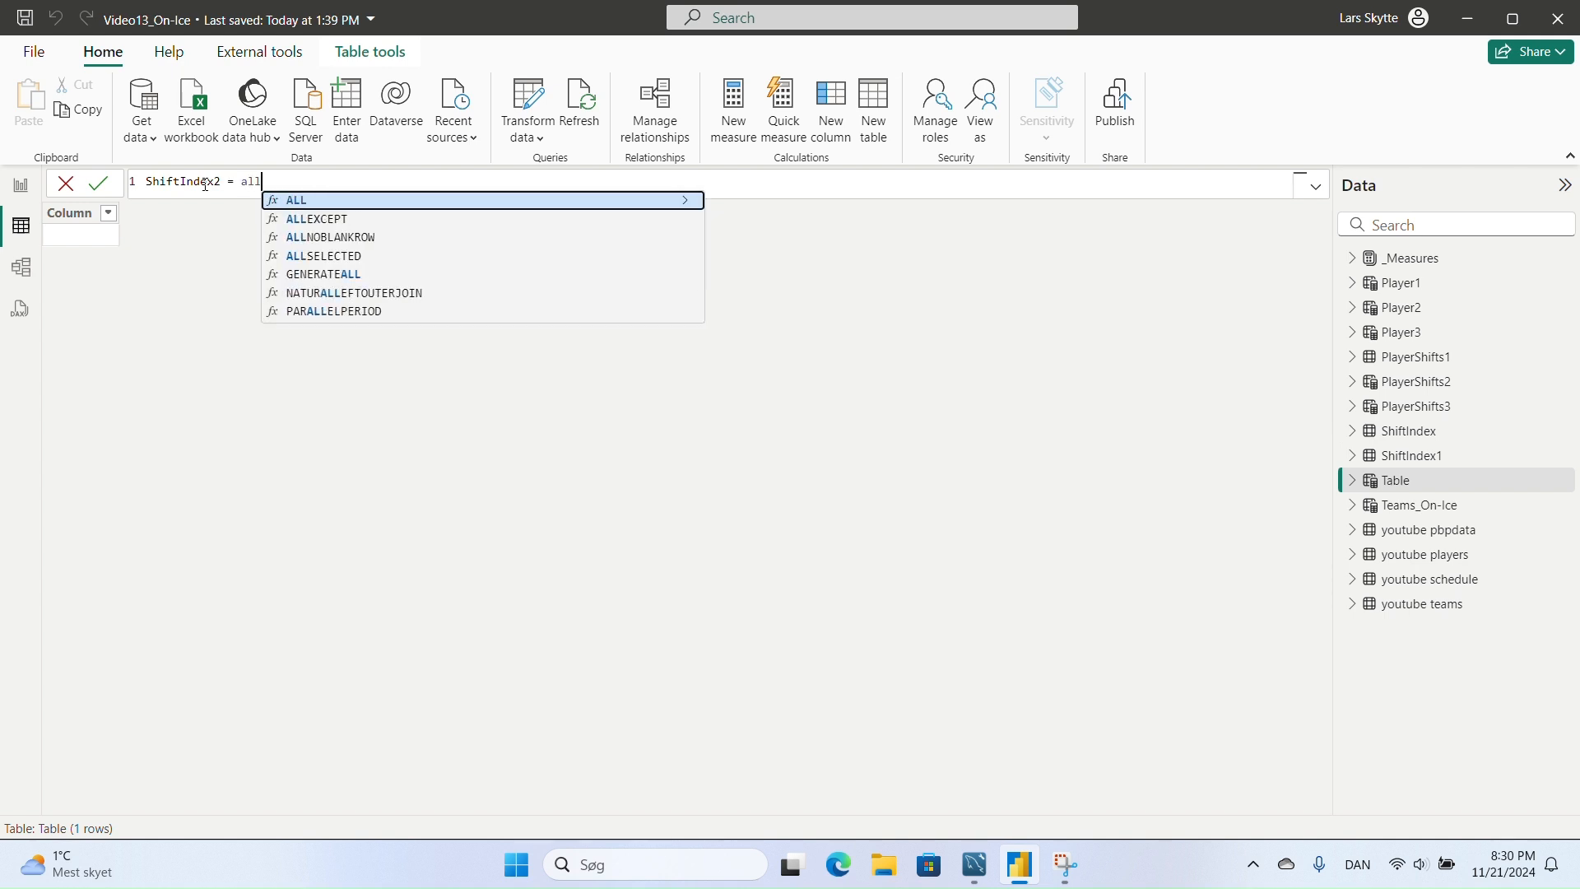
key("Down")
key("Down")
key("Tab")
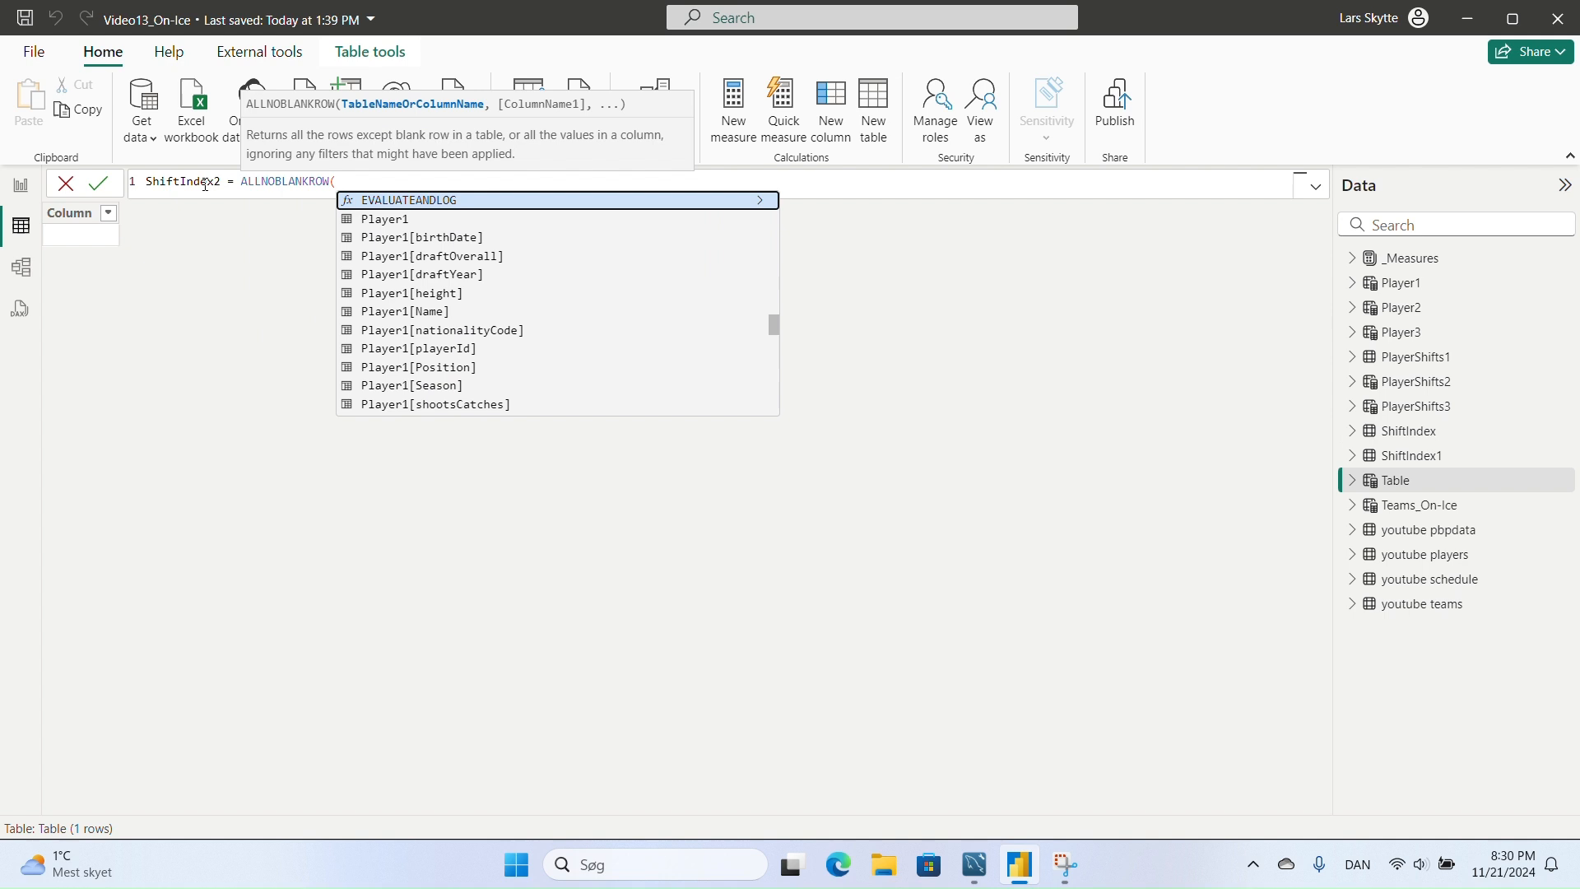
type("shift")
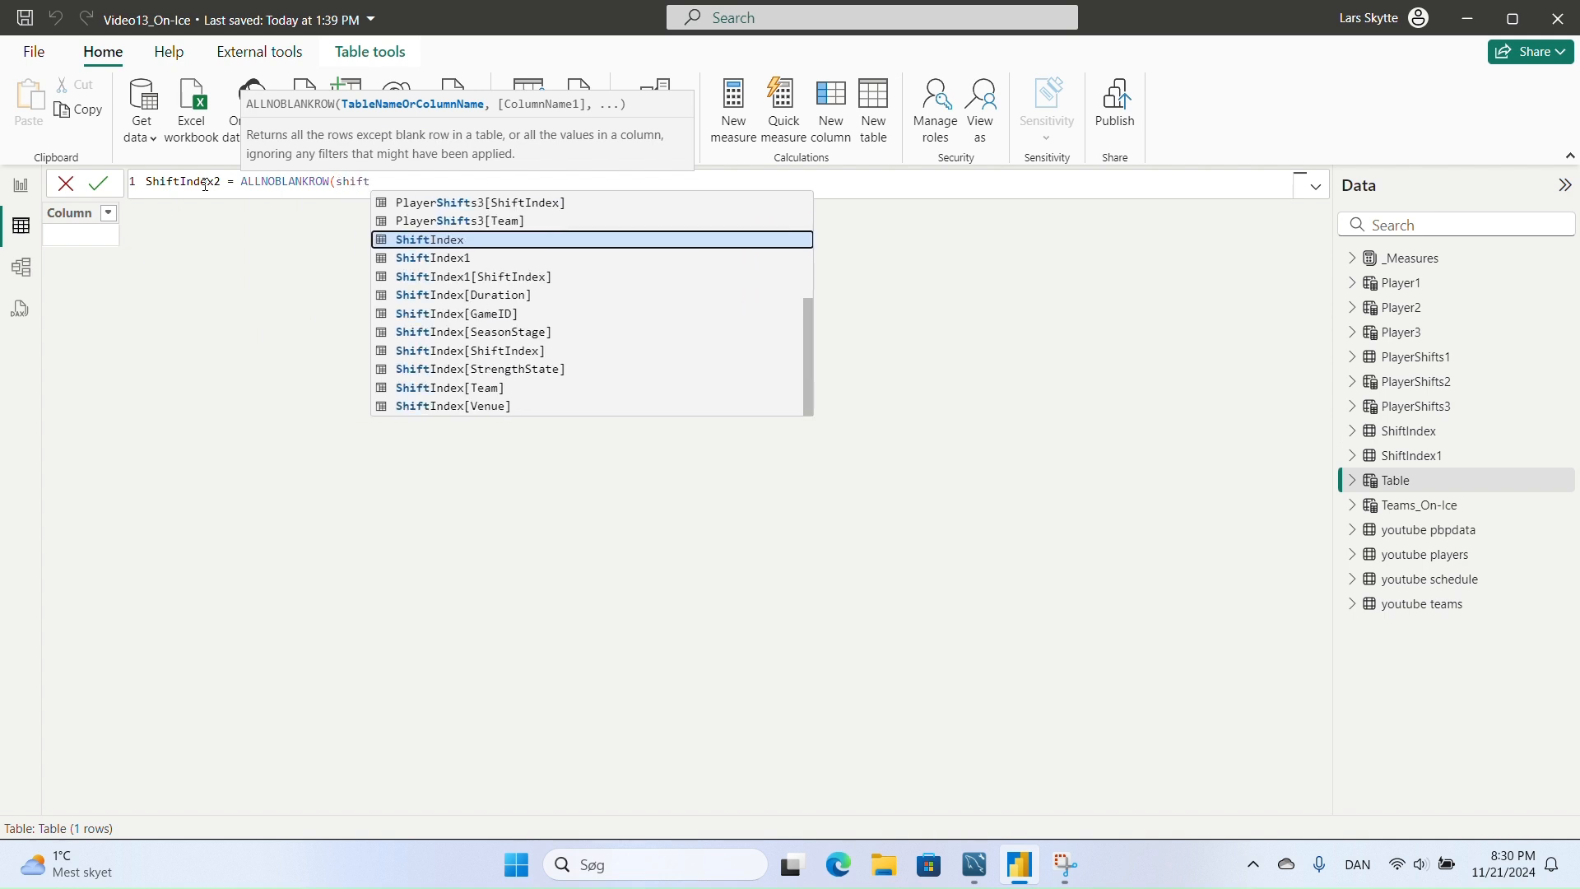
key("Down")
key("Tab")
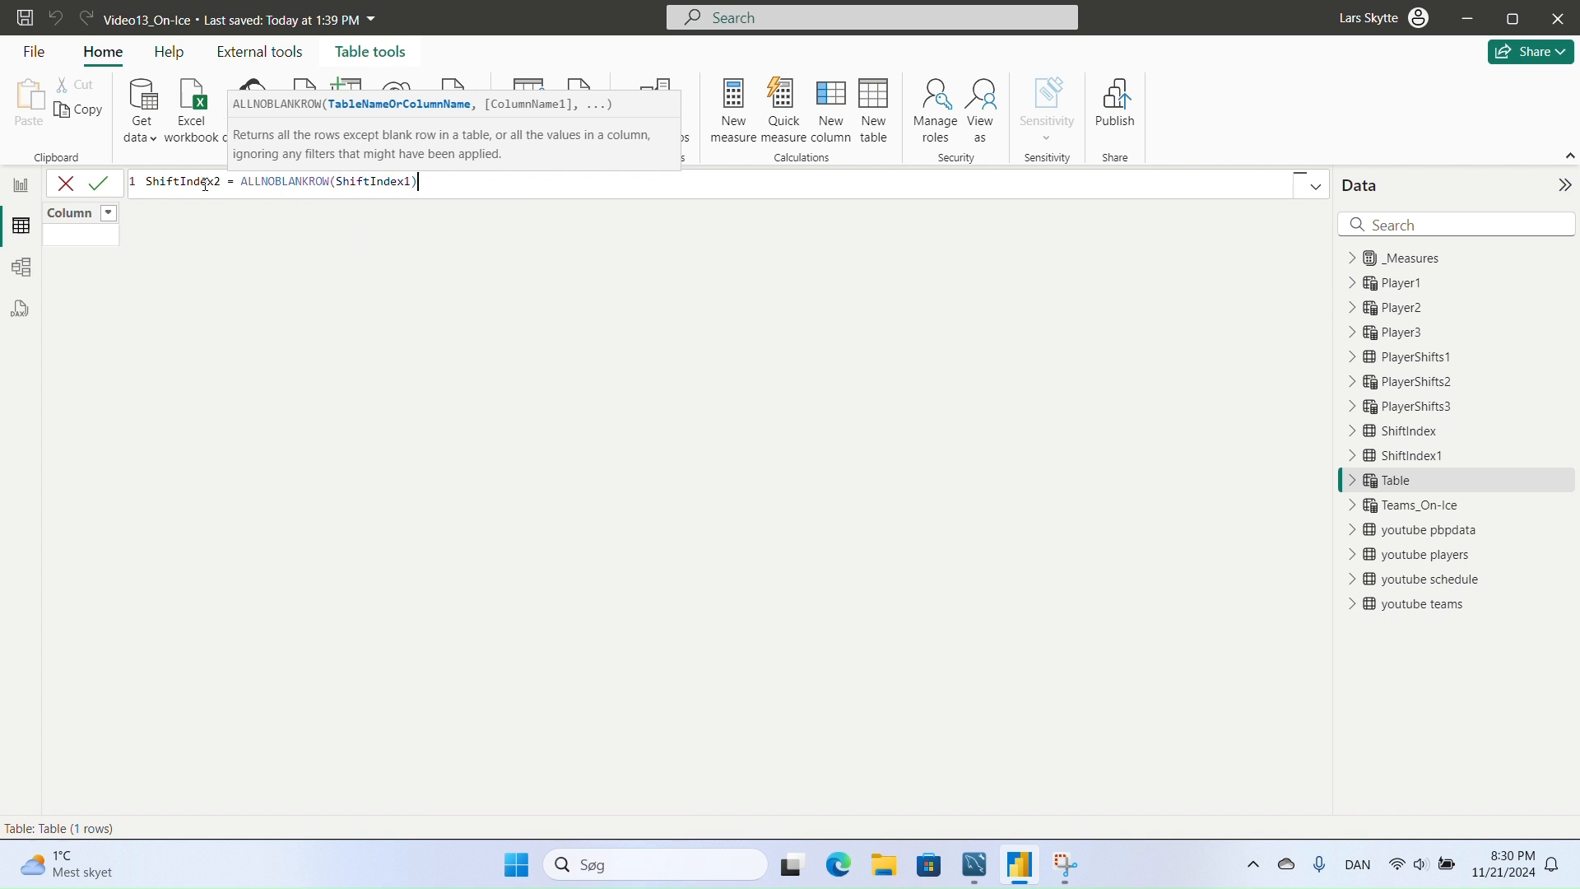
type(")")
key("Return")
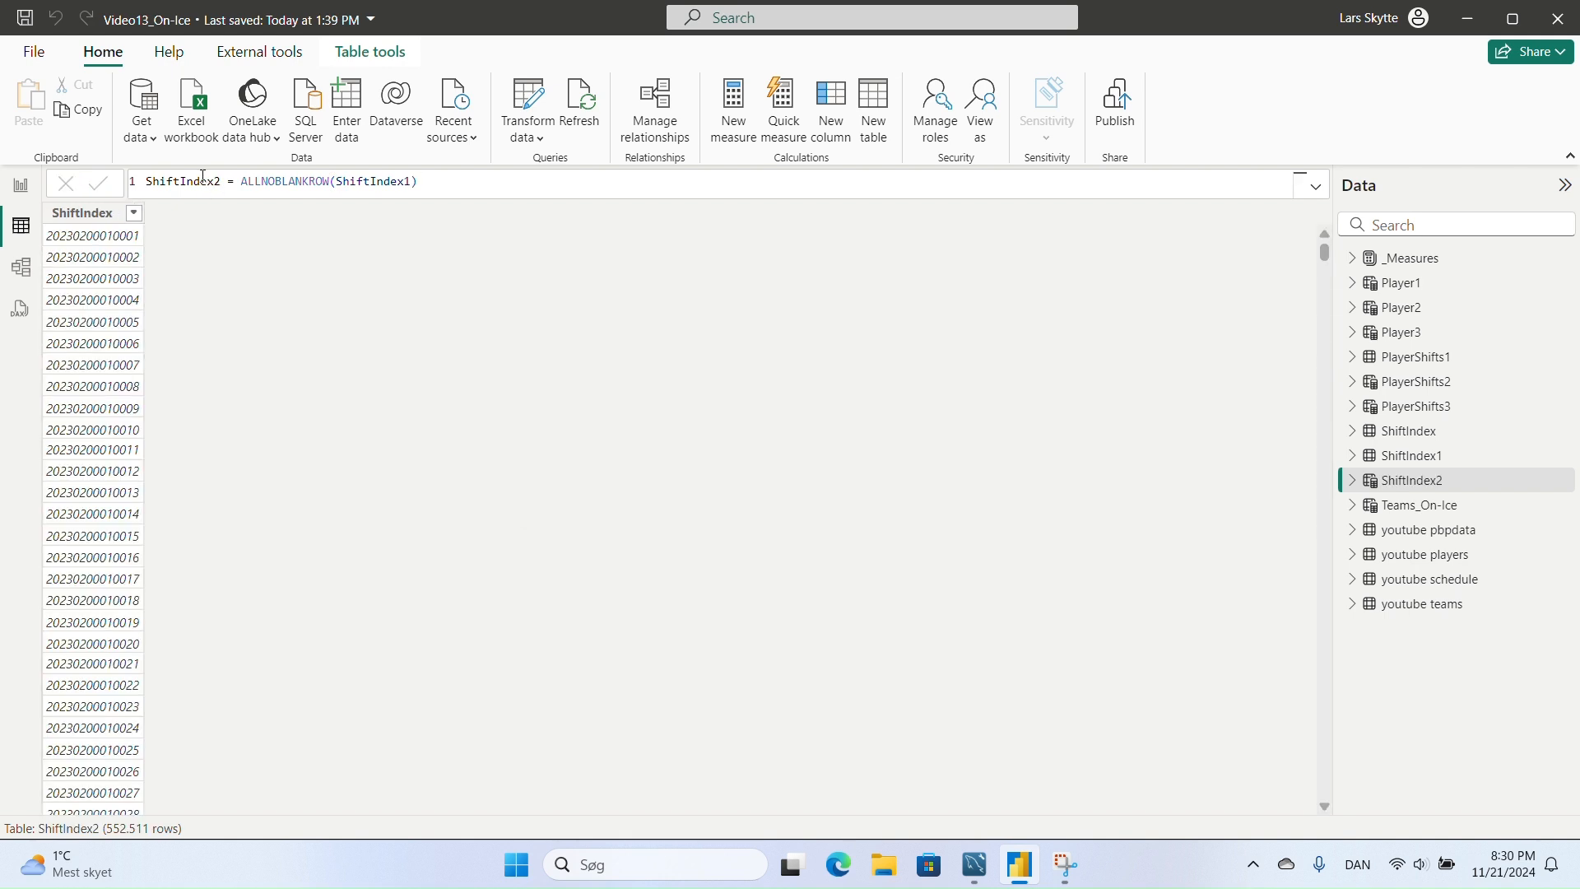
- Reuse the ShiftIndex2 formula for another calculated table, naming it ShiftIndex3 = ALLNOBLANKROW(ShiftIndex1)
left_click_drag(429, 177, 21, 171)
key("ctrl+c")
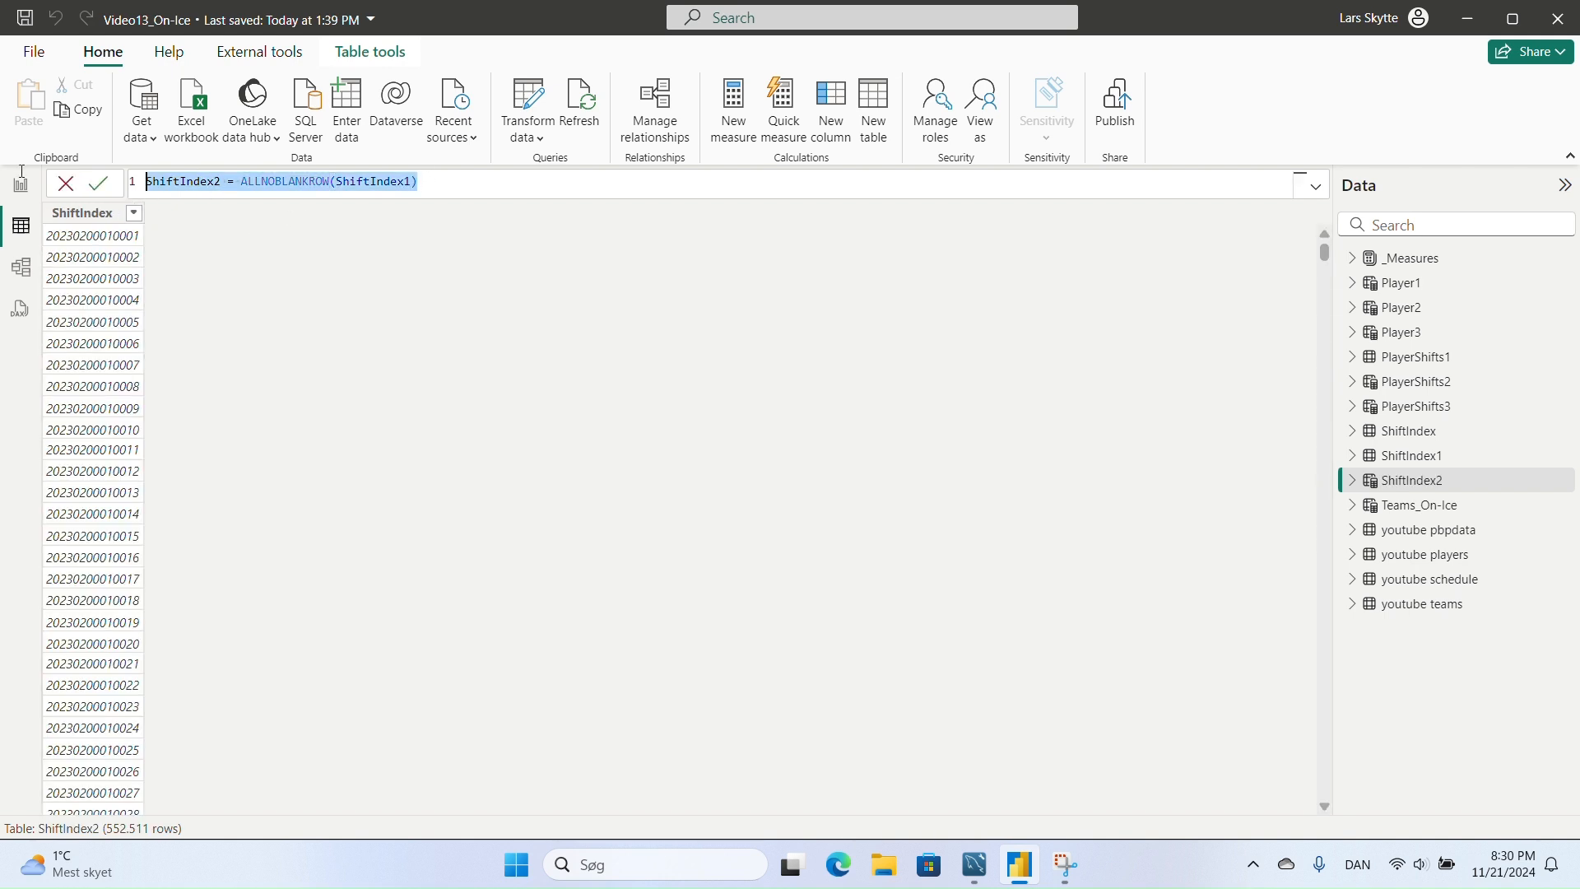
left_click(866, 101)
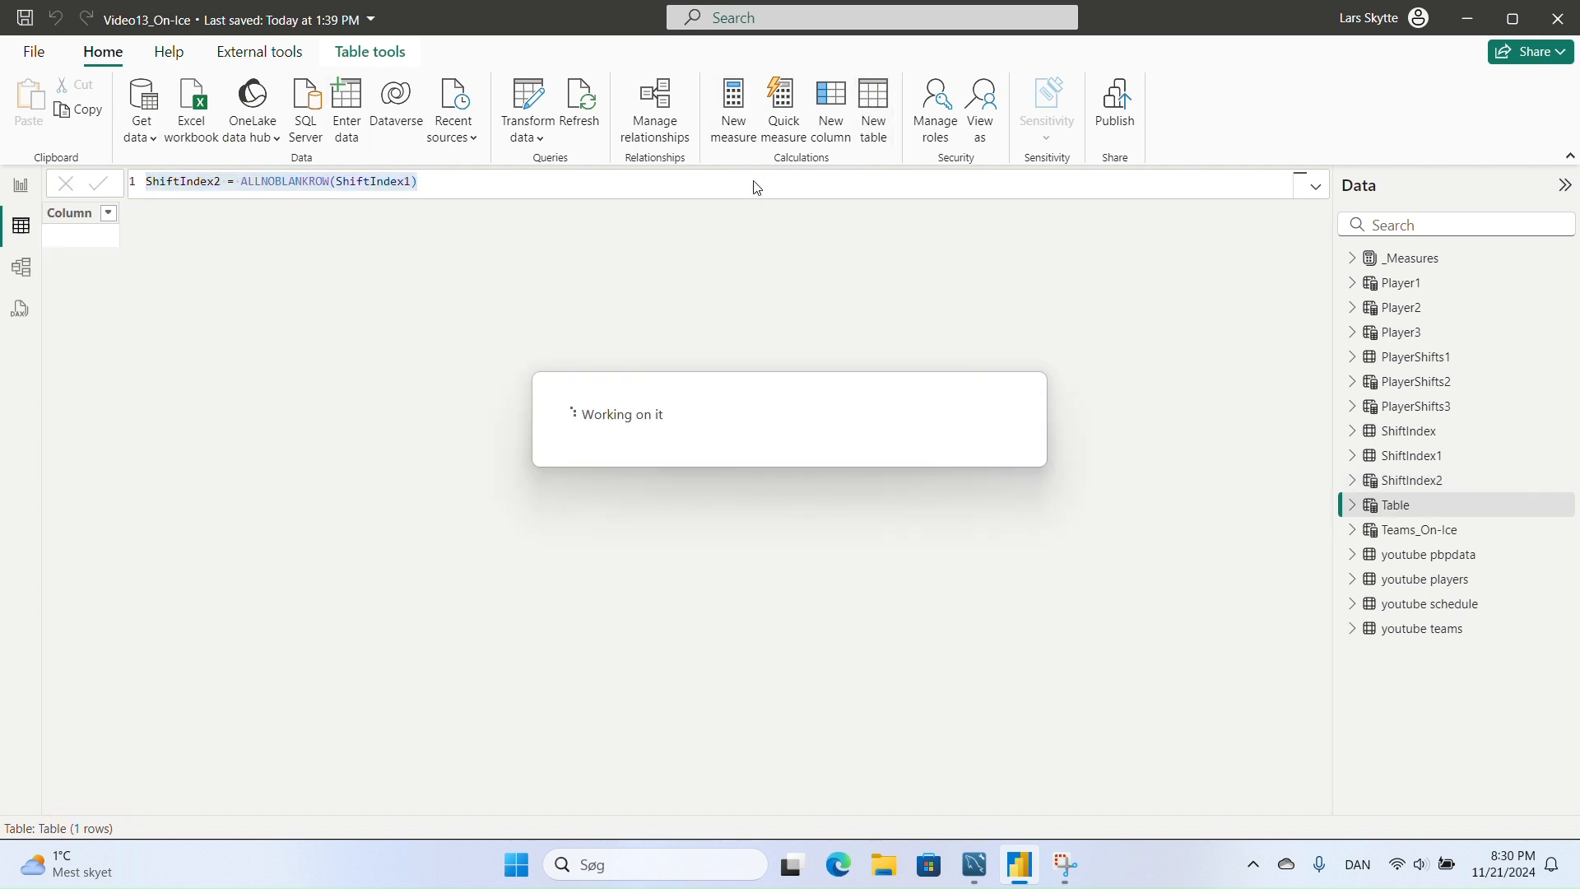
key("ctrl+v")
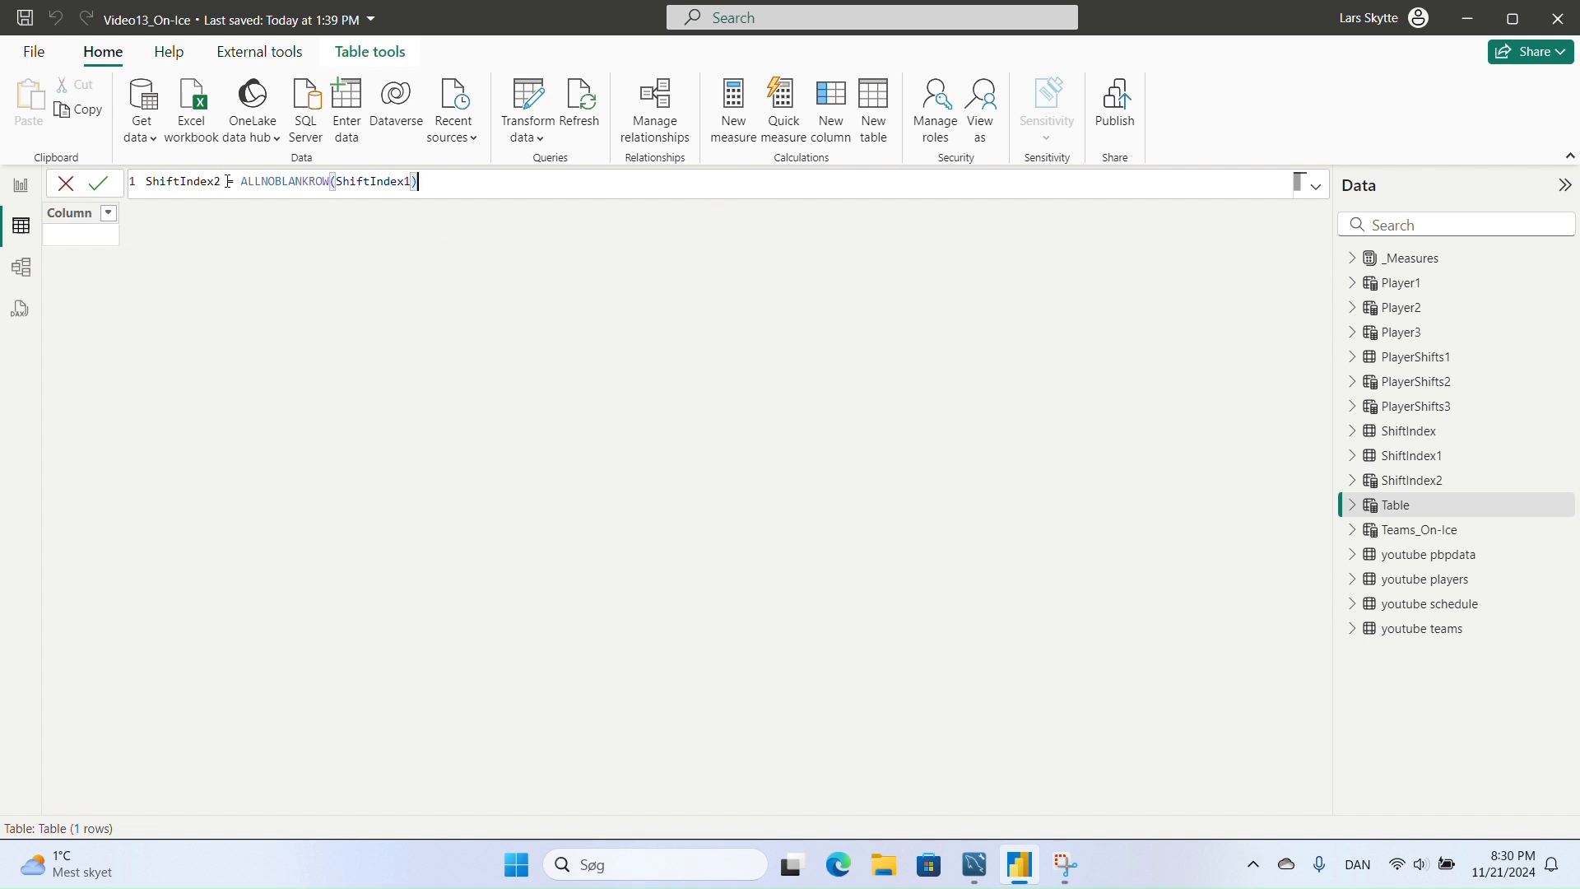
double_click(224, 181)
type("ShiftIndex3")
key("Return")
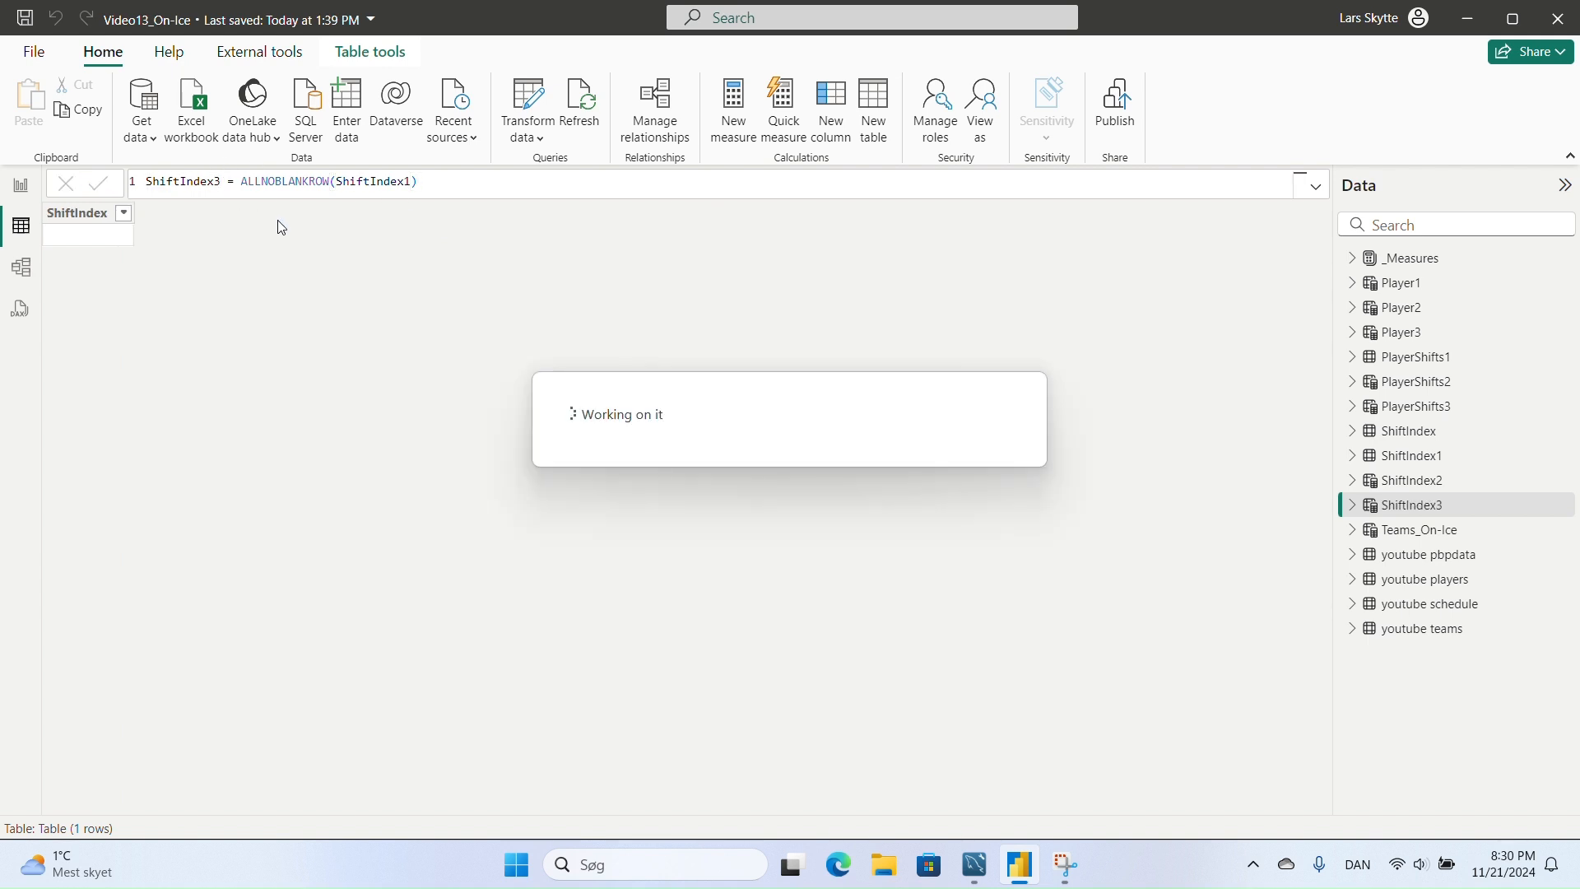
- In the model diagram, shorten the ShiftIndex2 and ShiftIndex3 cards, placing ShiftIndex2 between PlayerShifts2 and PlayerShifts3, and ShiftIndex3 below PlayerShifts3
left_click(21, 269)
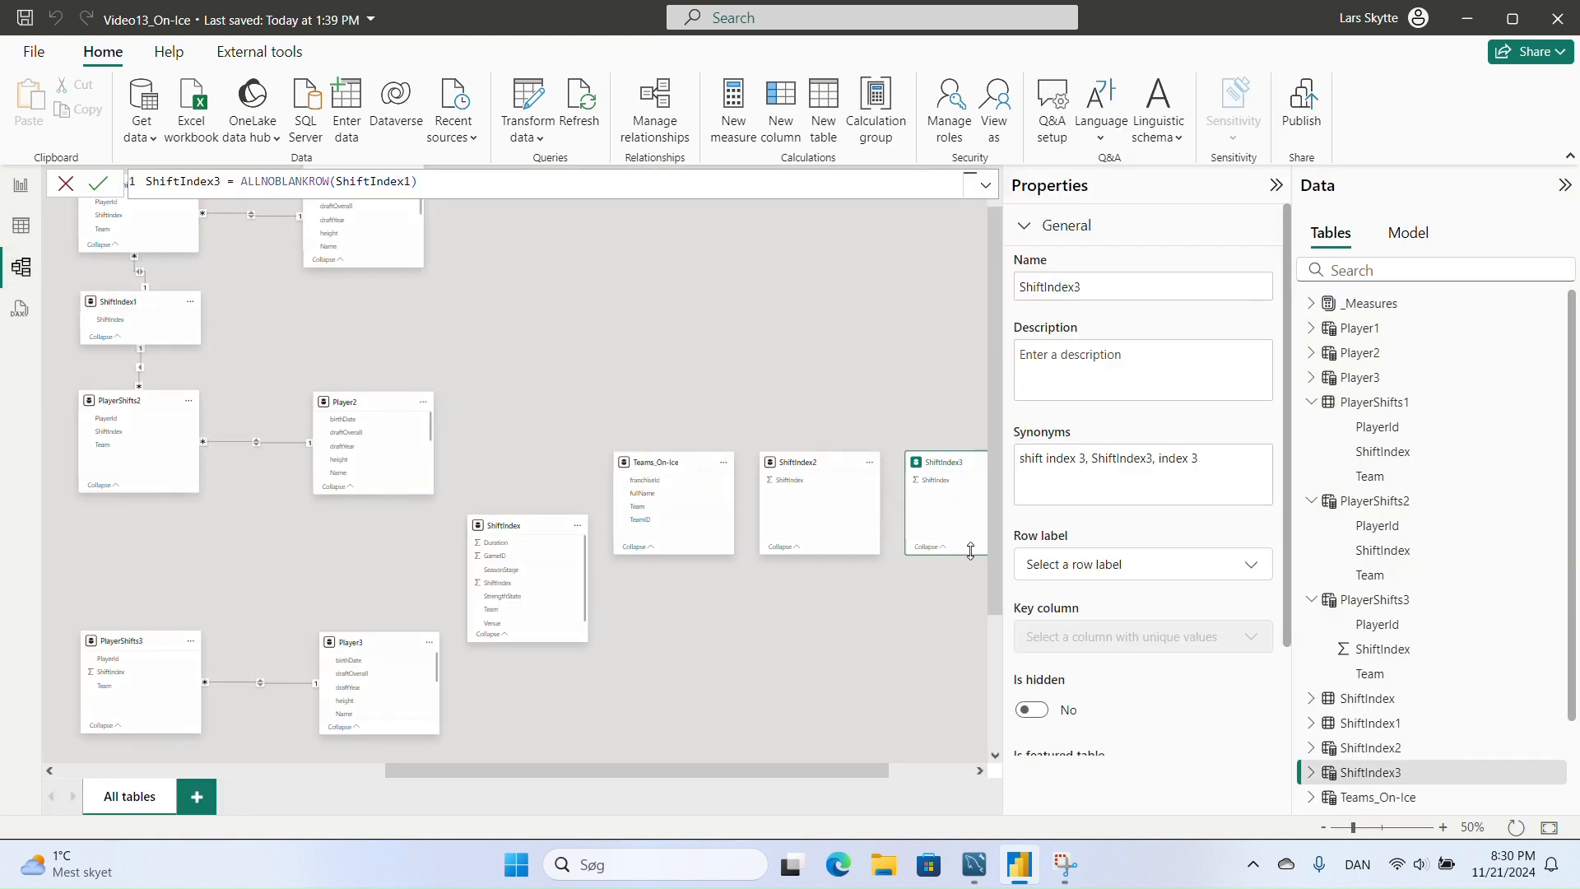
left_click_drag(971, 552, 965, 498)
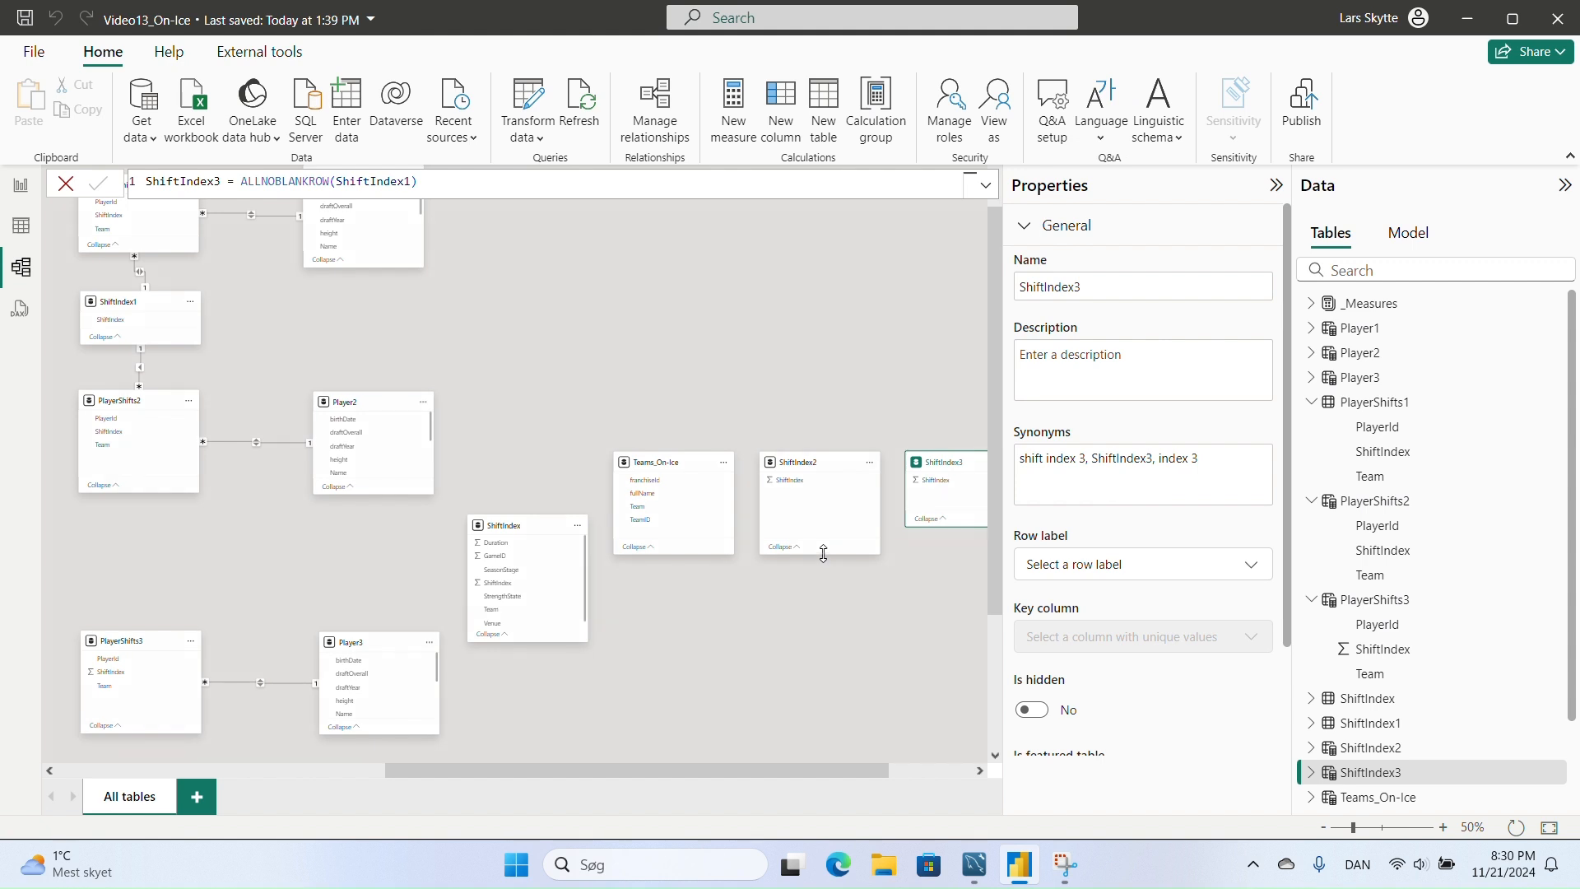
left_click_drag(824, 553, 144, 539)
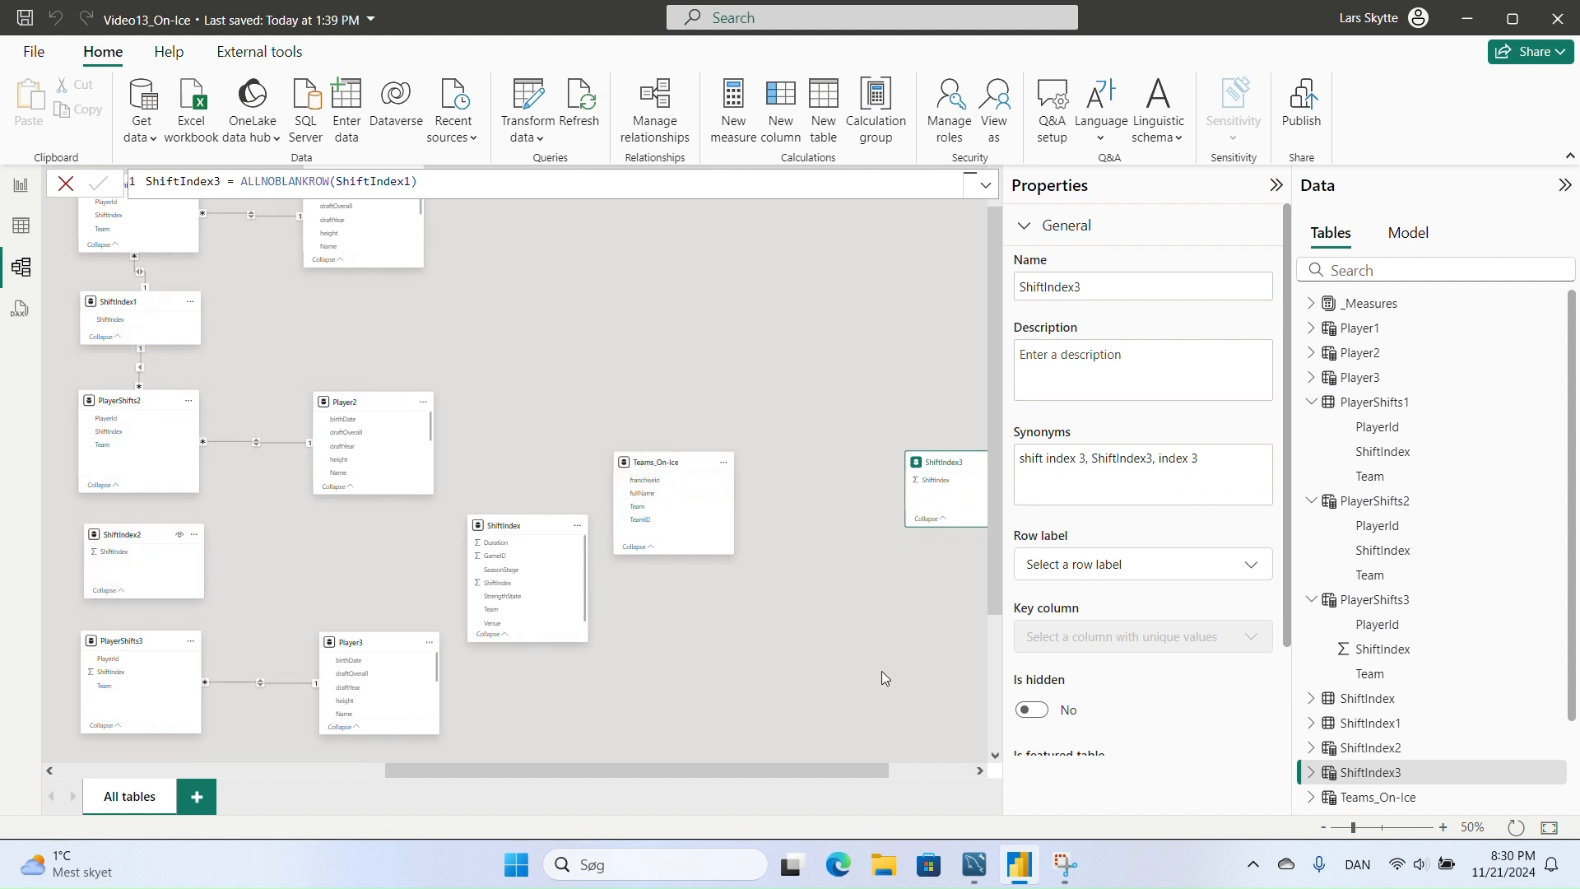
scroll(695, 590, "down", 2)
left_click_drag(955, 359, 272, 682)
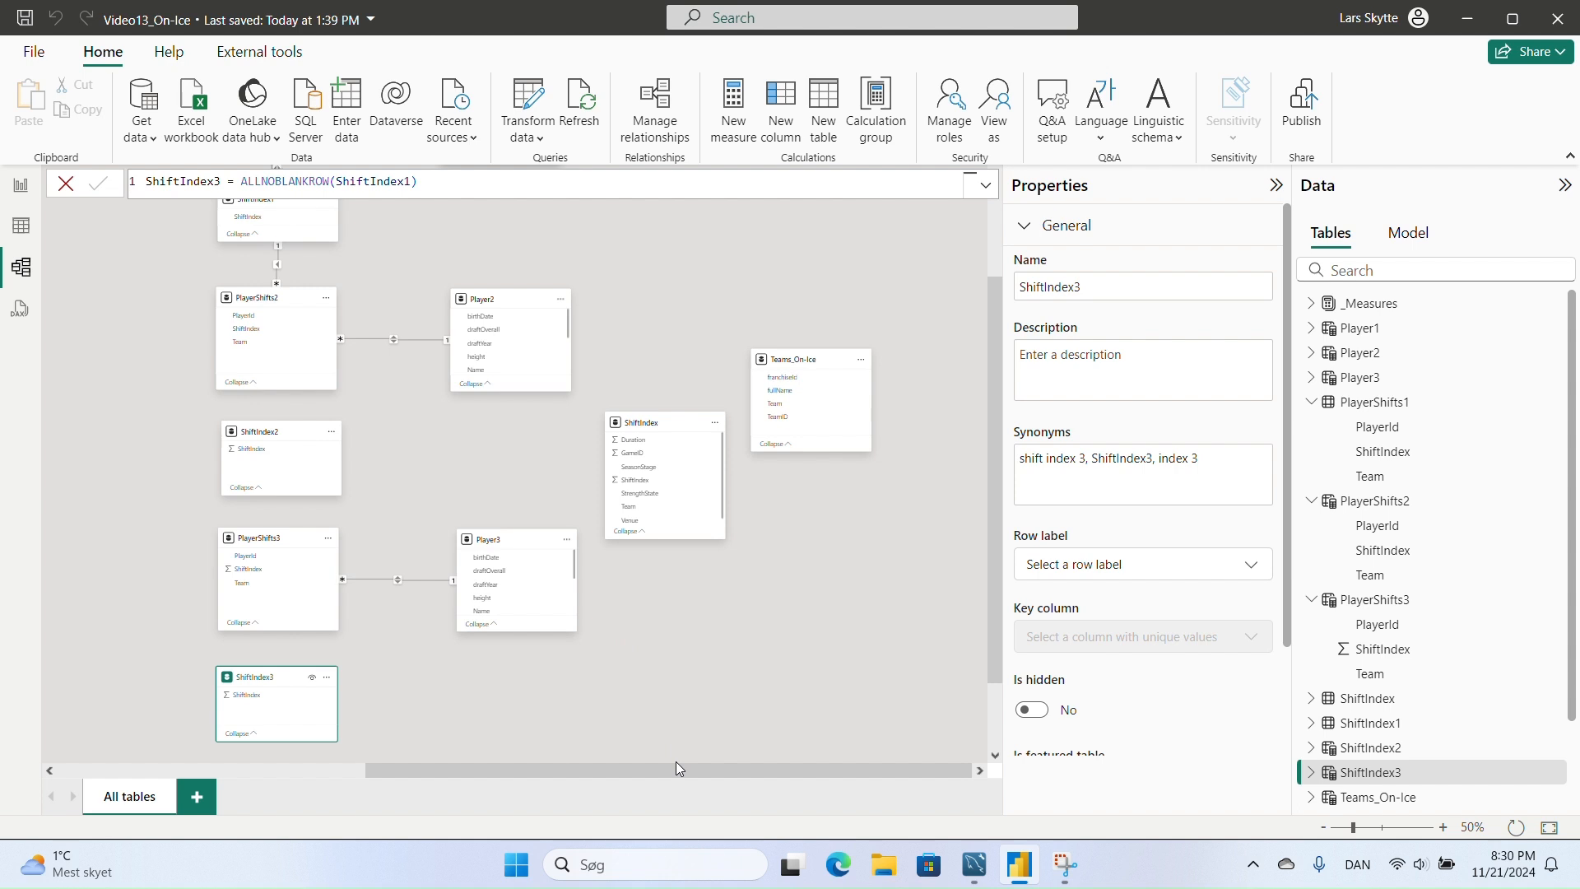
- Create a many-to-one relationship from PlayerShifts2 to ShiftIndex2 on ShiftIndex, with the cross-filter direction set to Both
left_click_drag(678, 768, 402, 773)
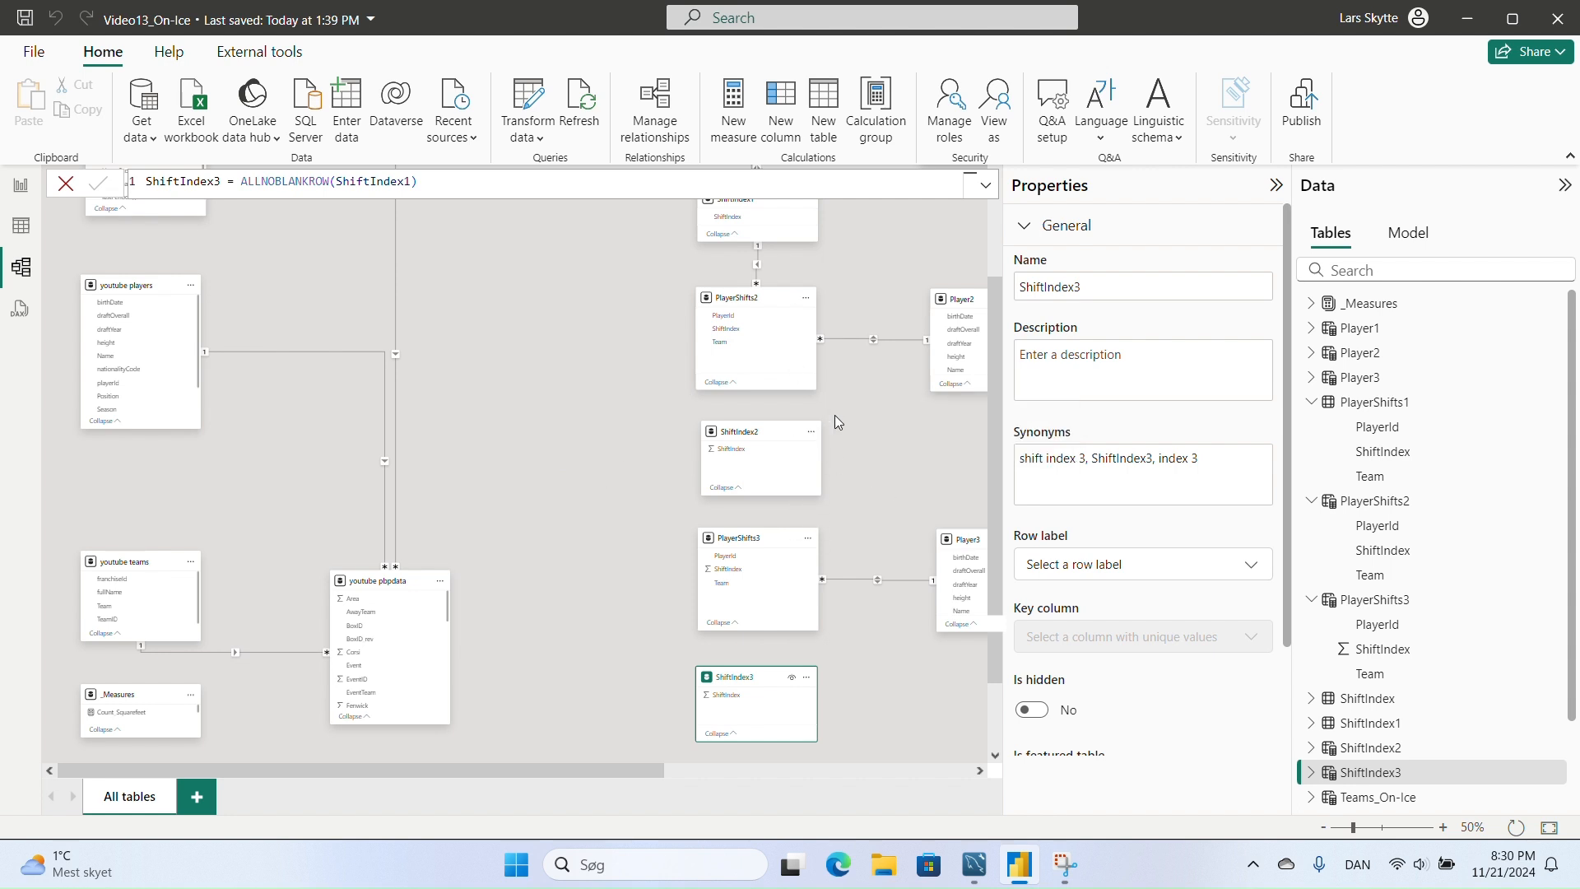
left_click_drag(746, 329, 752, 457)
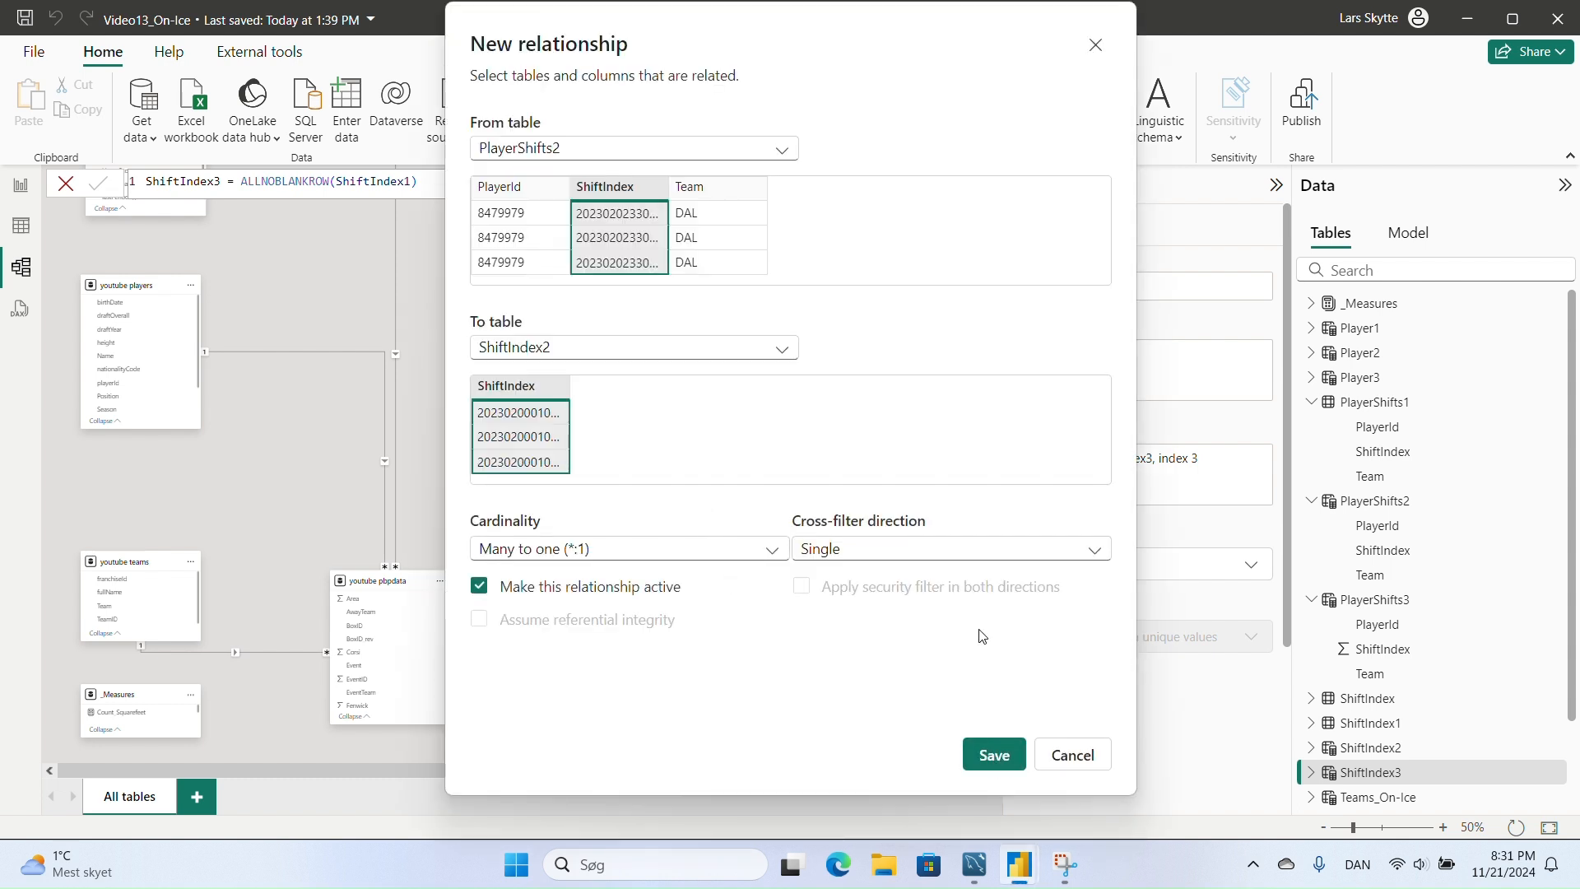
left_click(985, 557)
left_click(836, 602)
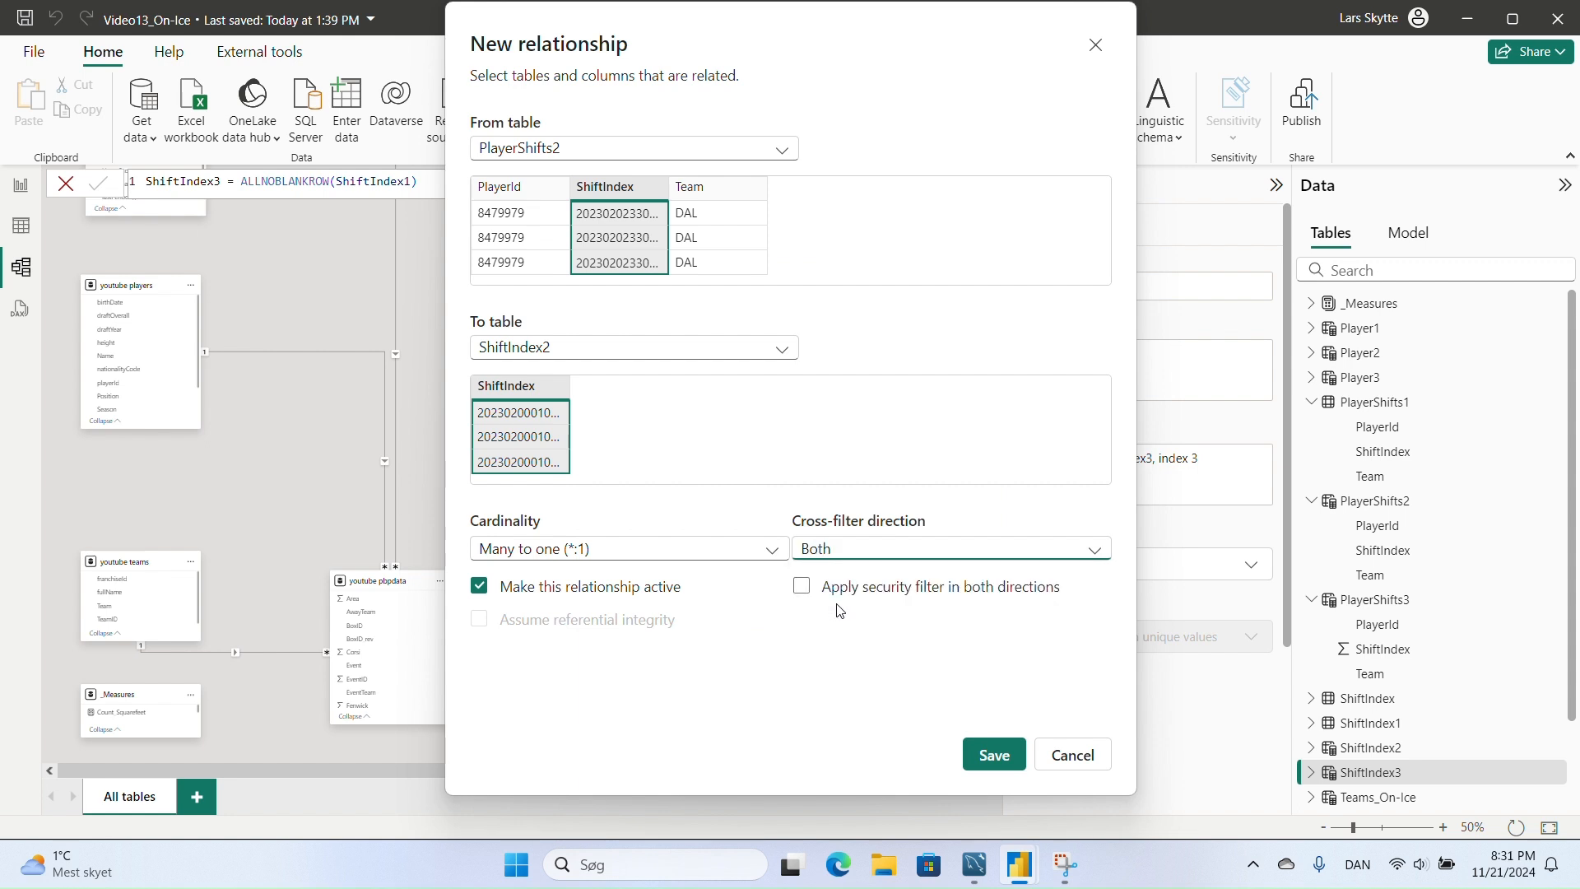
left_click(992, 752)
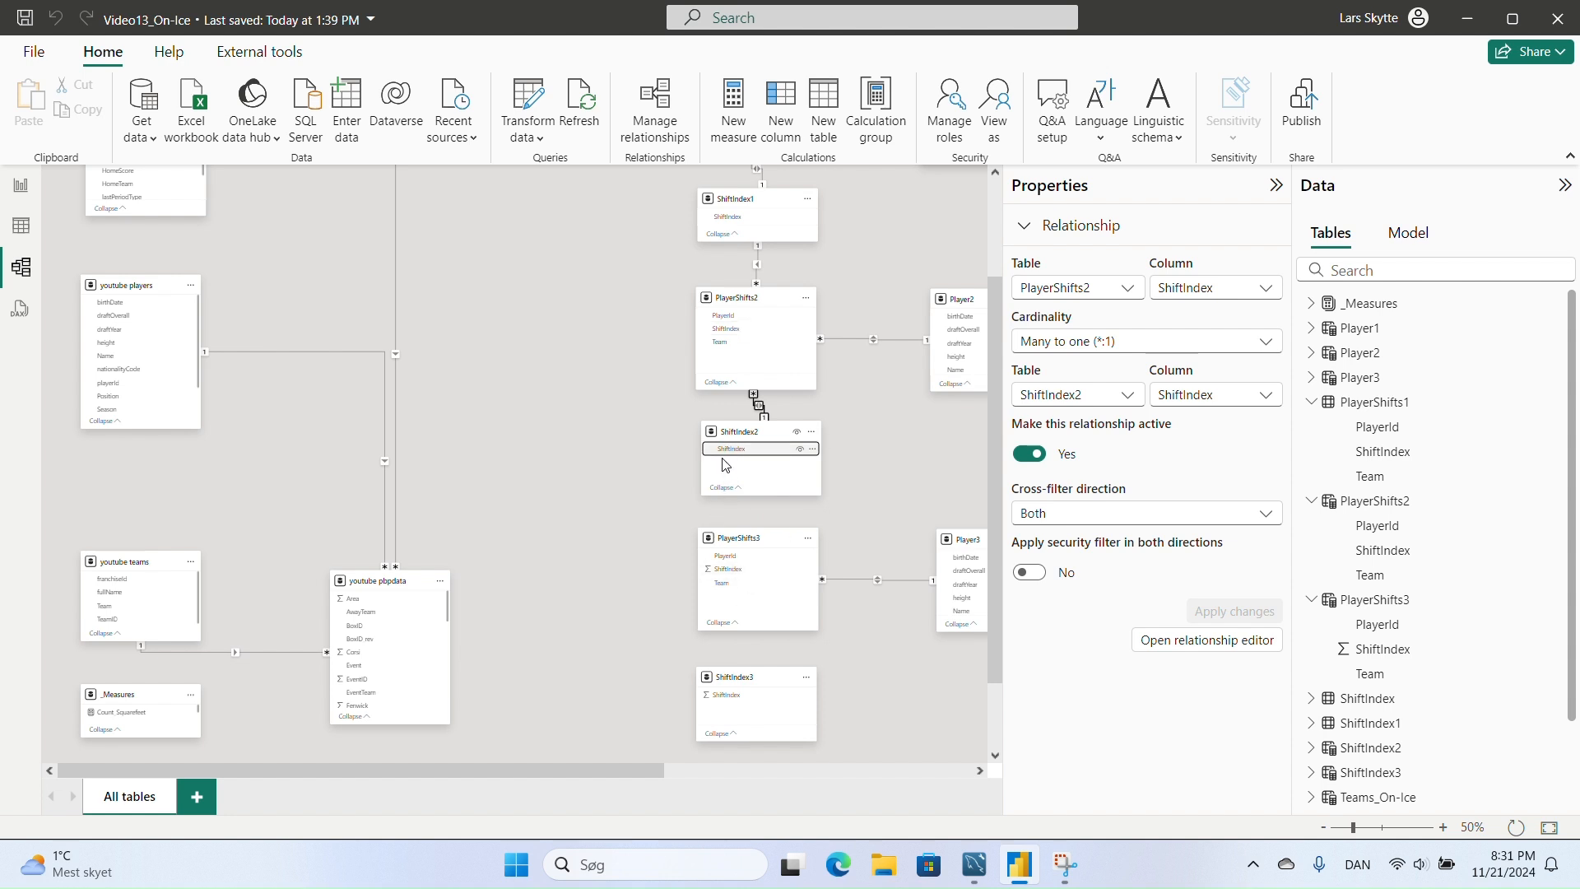
- Relate PlayerShifts3 on ShiftIndex to ShiftIndex2 with single cross-filtering, and to ShiftIndex3 with cross-filtering in both directions
left_click_drag(725, 464, 730, 569)
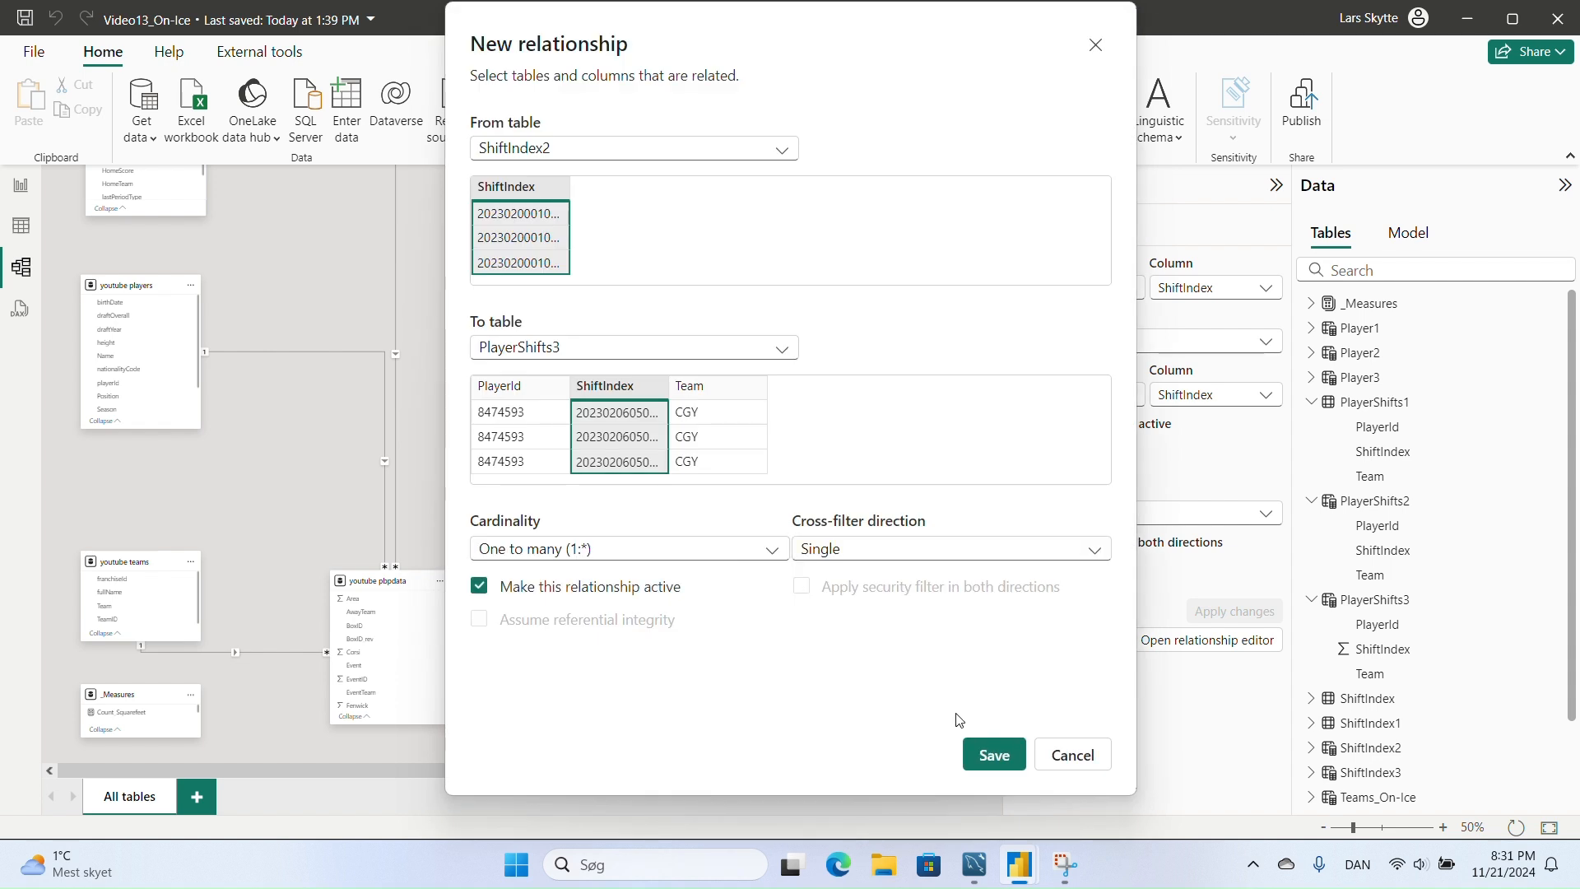
left_click(993, 753)
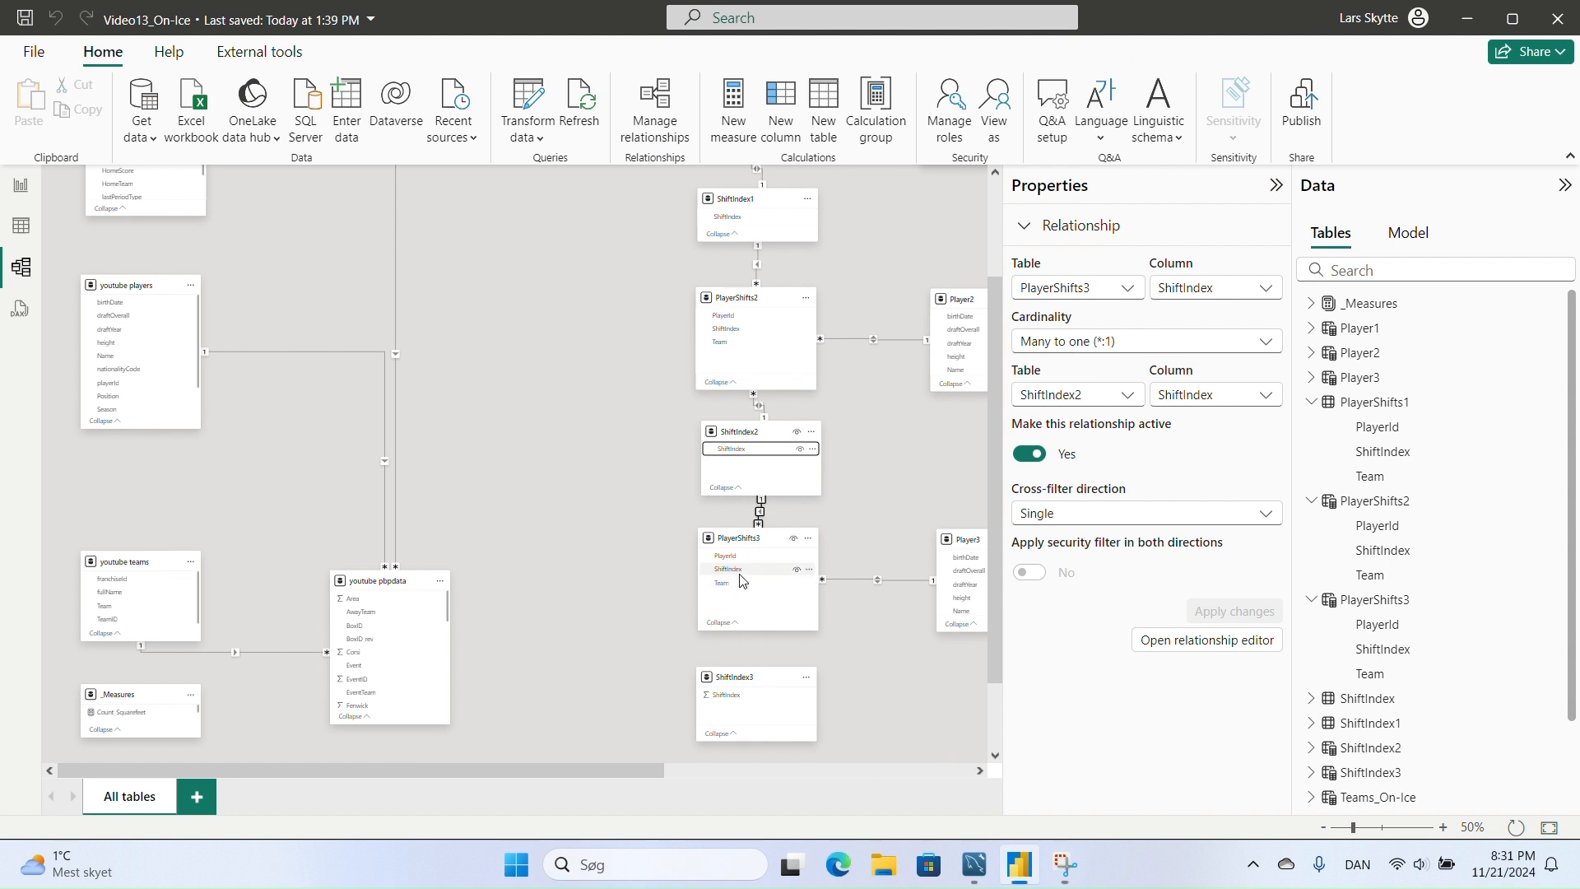
left_click_drag(739, 575, 803, 709)
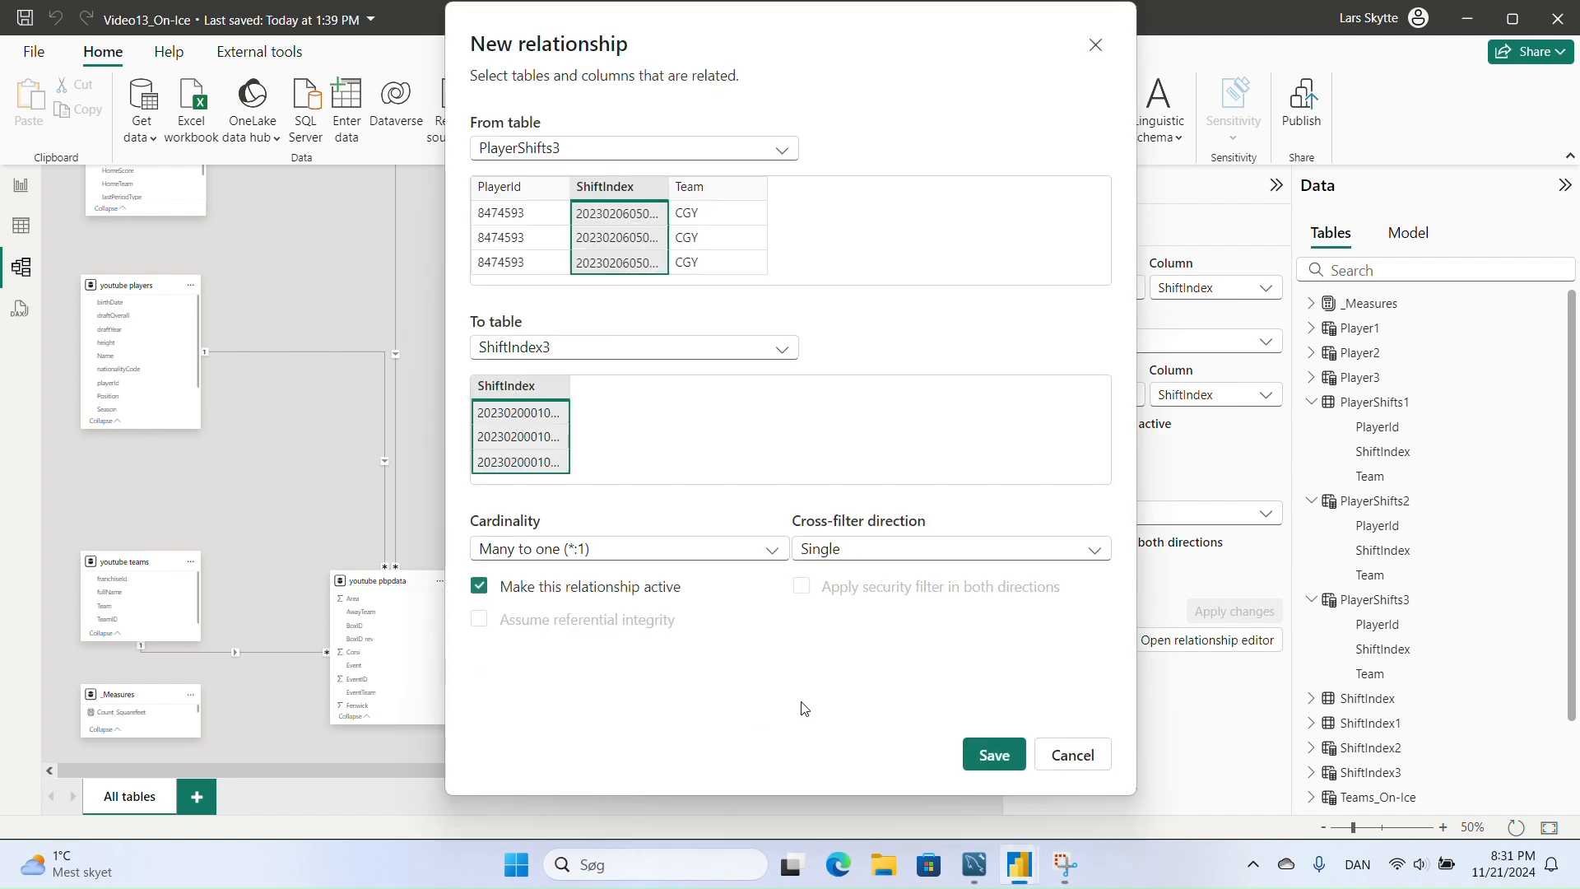
left_click(996, 558)
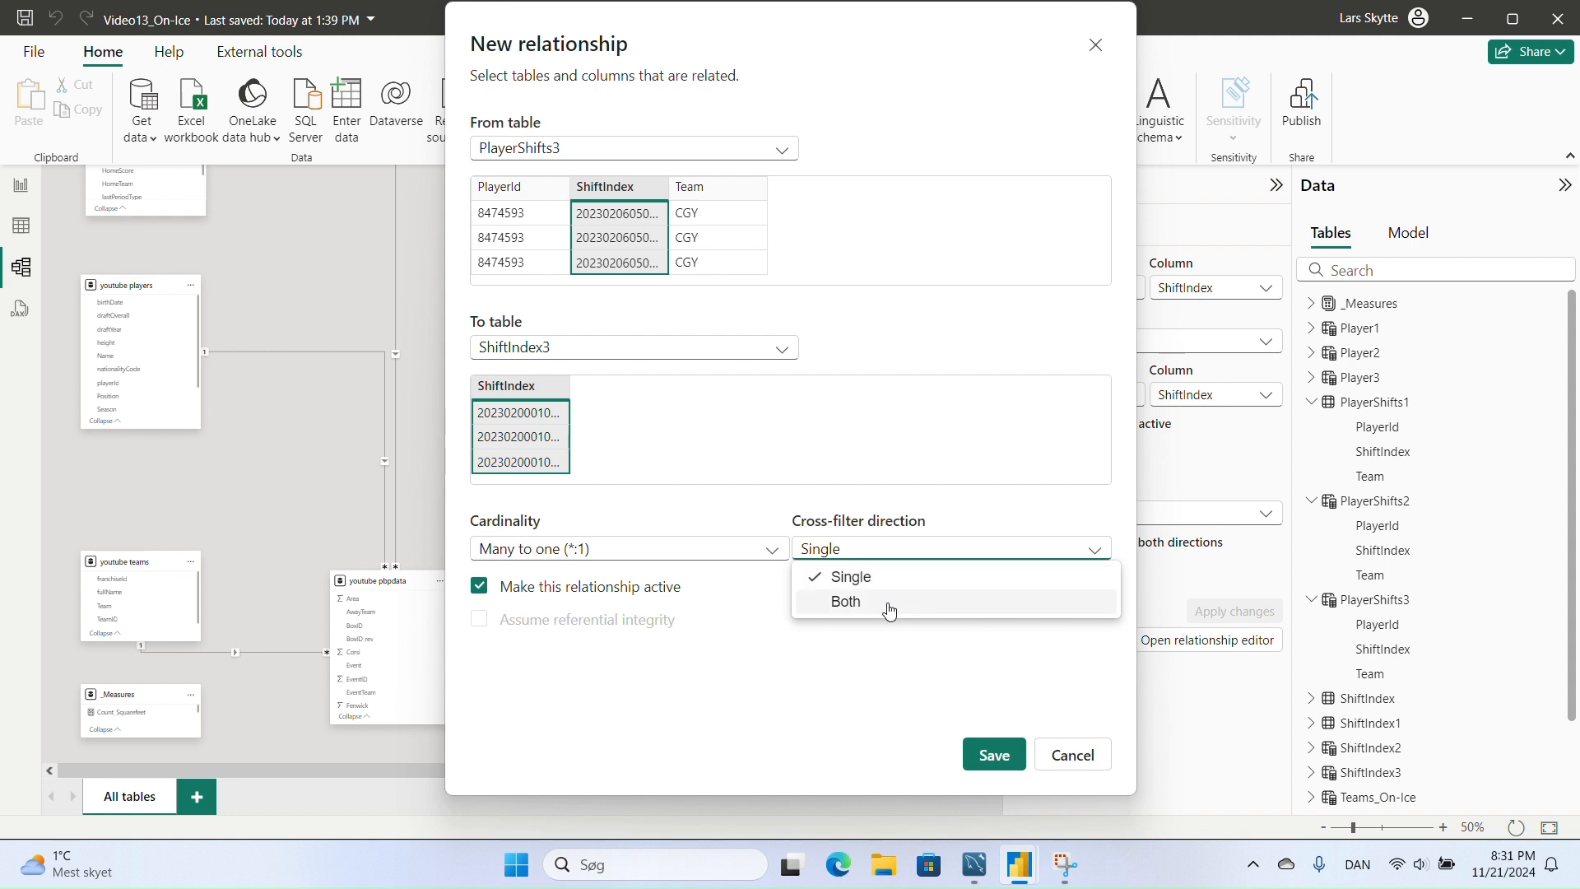
left_click(886, 605)
left_click(996, 767)
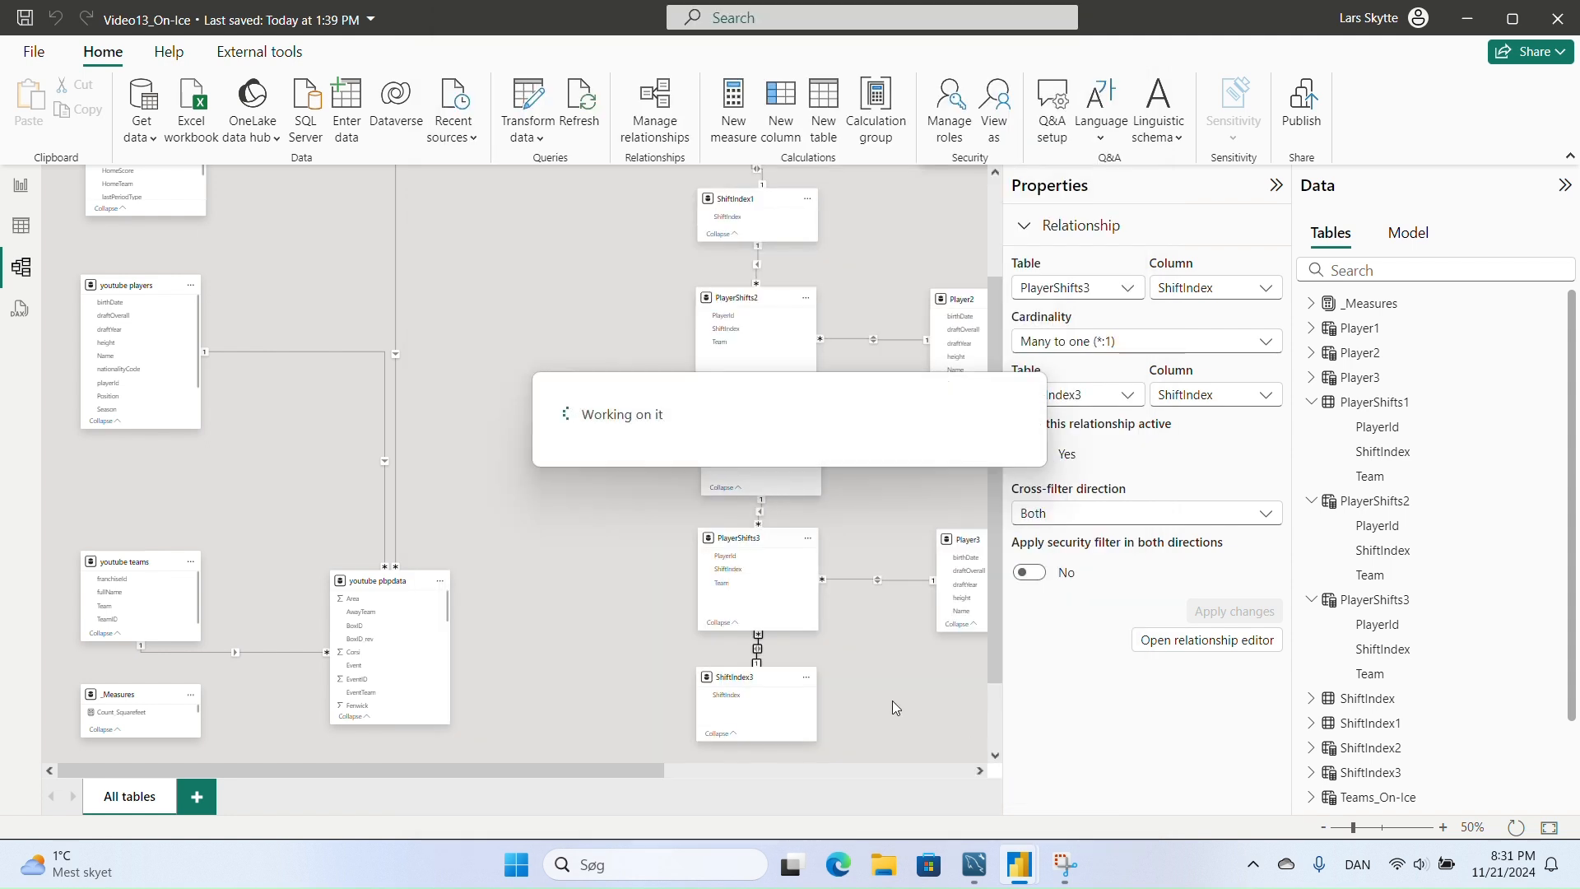
- Create an active many-to-one relationship with single cross-filtering from youtube pbpdata to ShiftIndex3 on the ShiftIndex columns
mouse_move(724, 695)
left_mouse_down()
mouse_move(520, 688)
mouse_move(491, 656)
mouse_move(700, 696)
left_mouse_up()
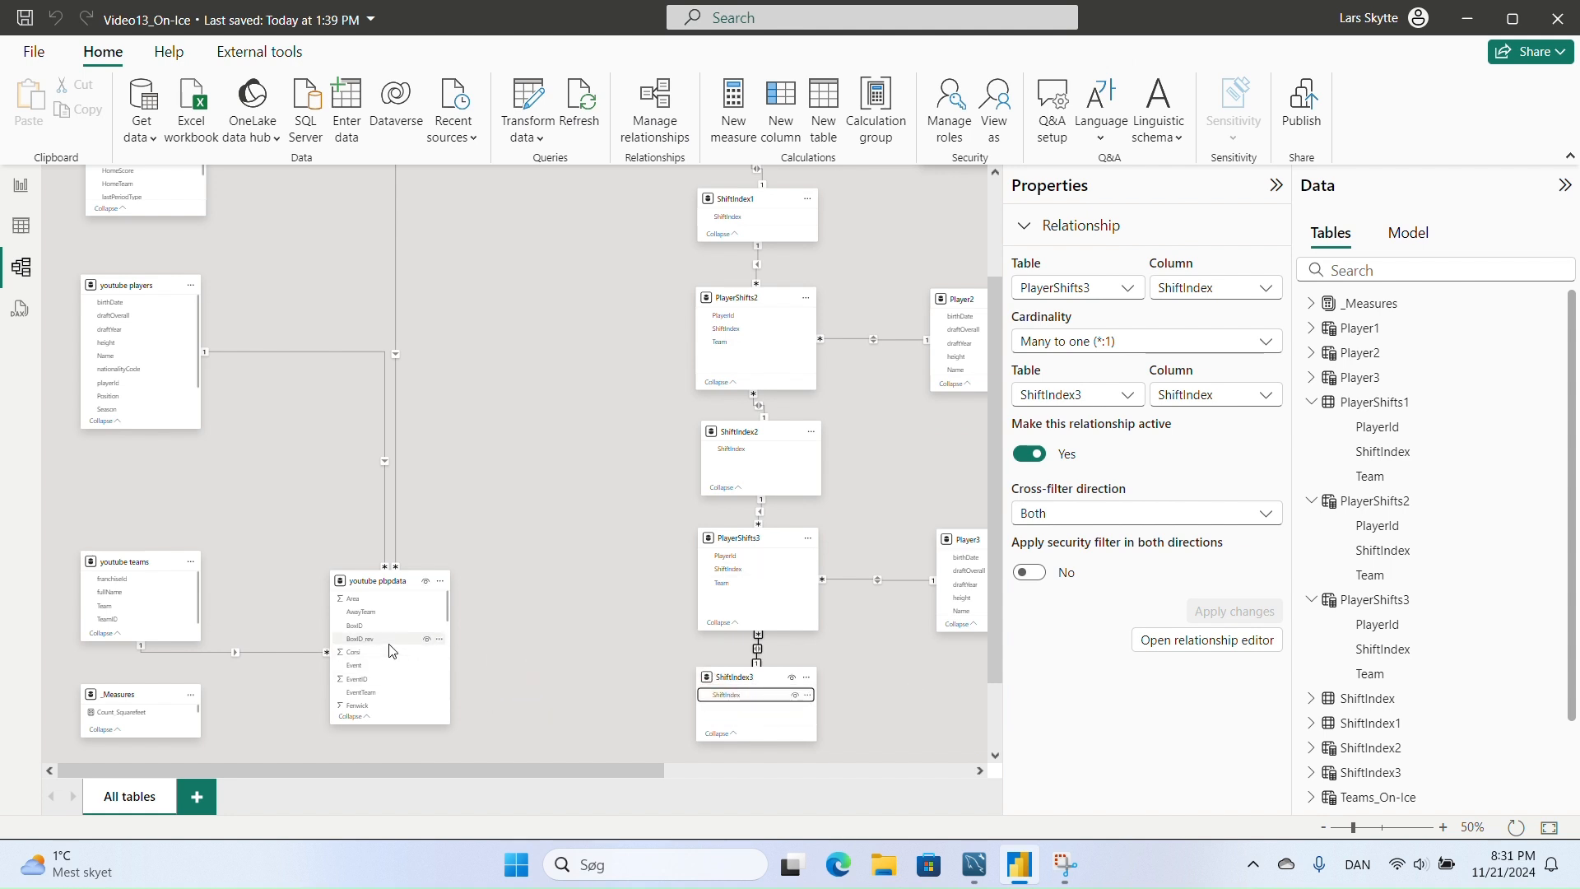
scroll(388, 649, "down", 3)
scroll(390, 650, "down", 3)
left_click(379, 666)
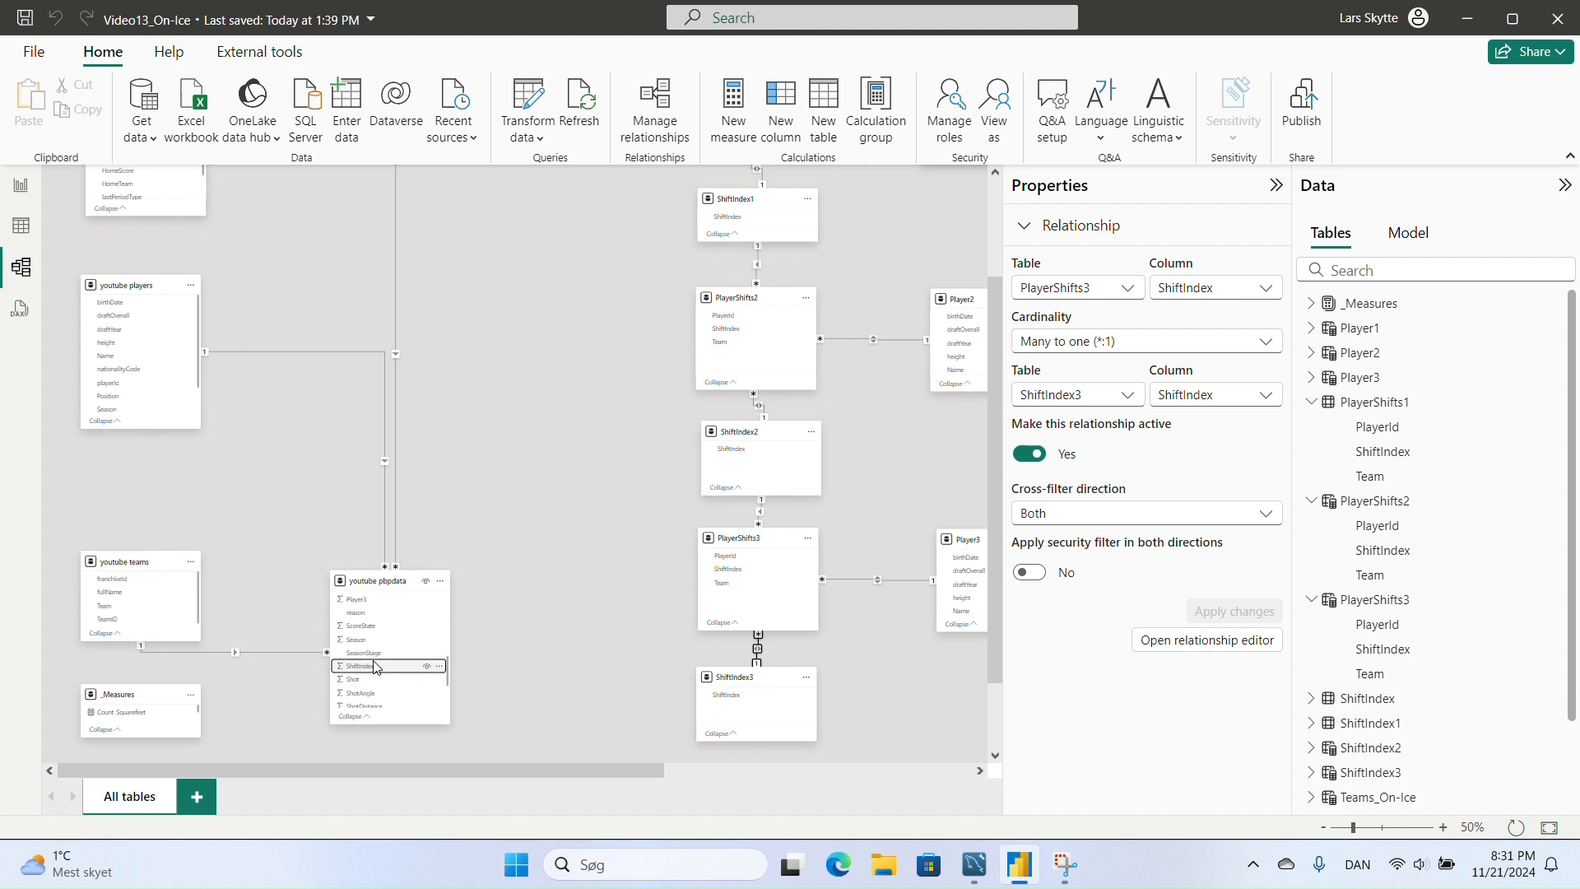
left_click_drag(374, 666, 739, 687)
left_click_drag(362, 671, 730, 695)
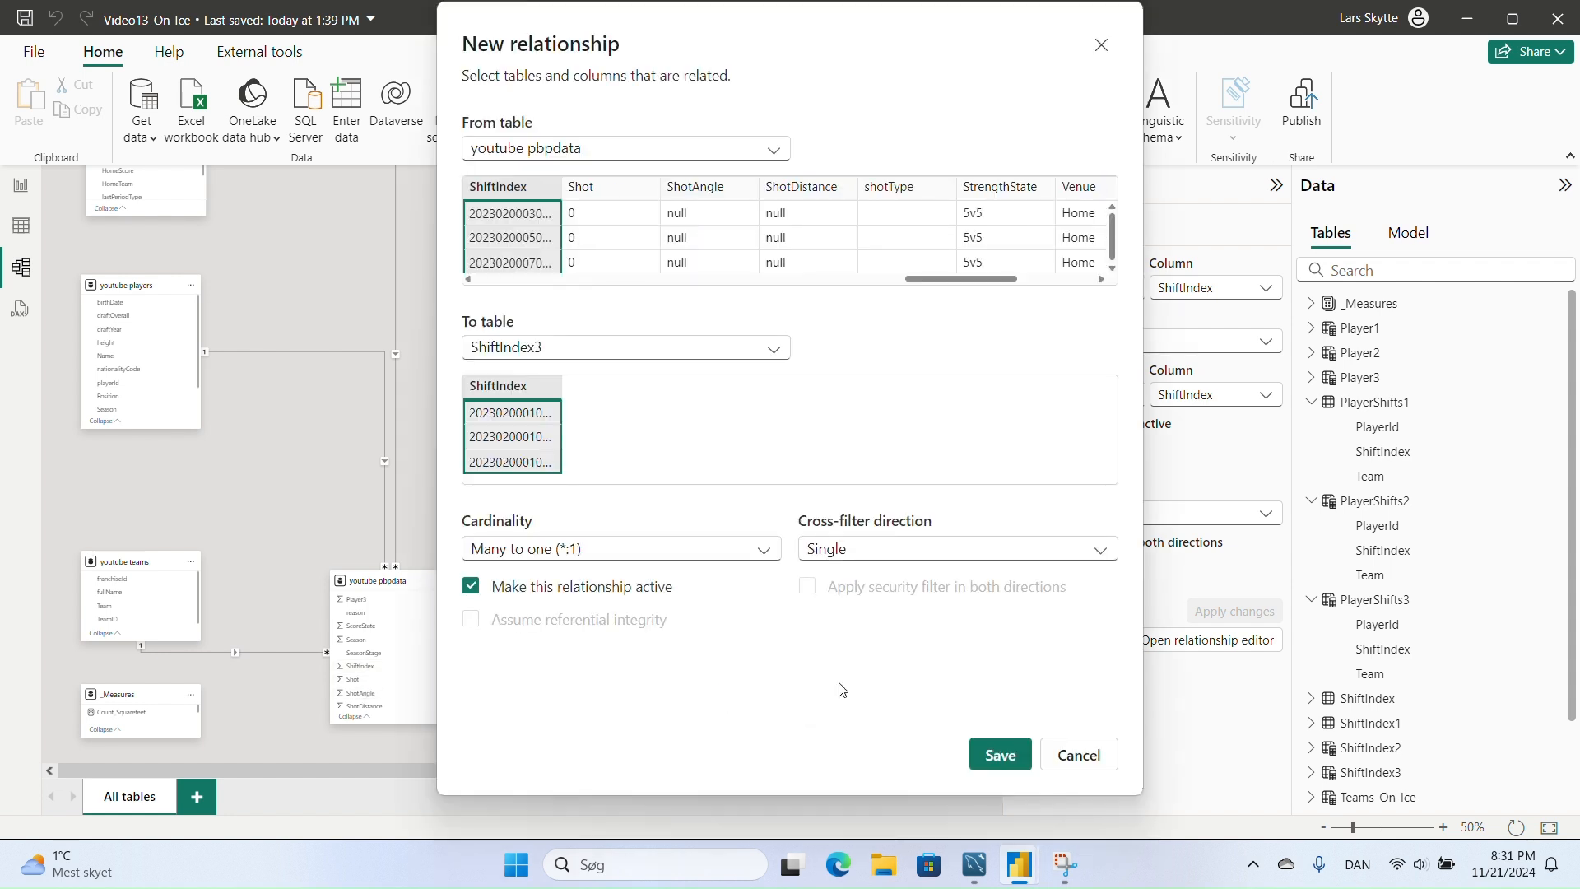
left_click(1025, 743)
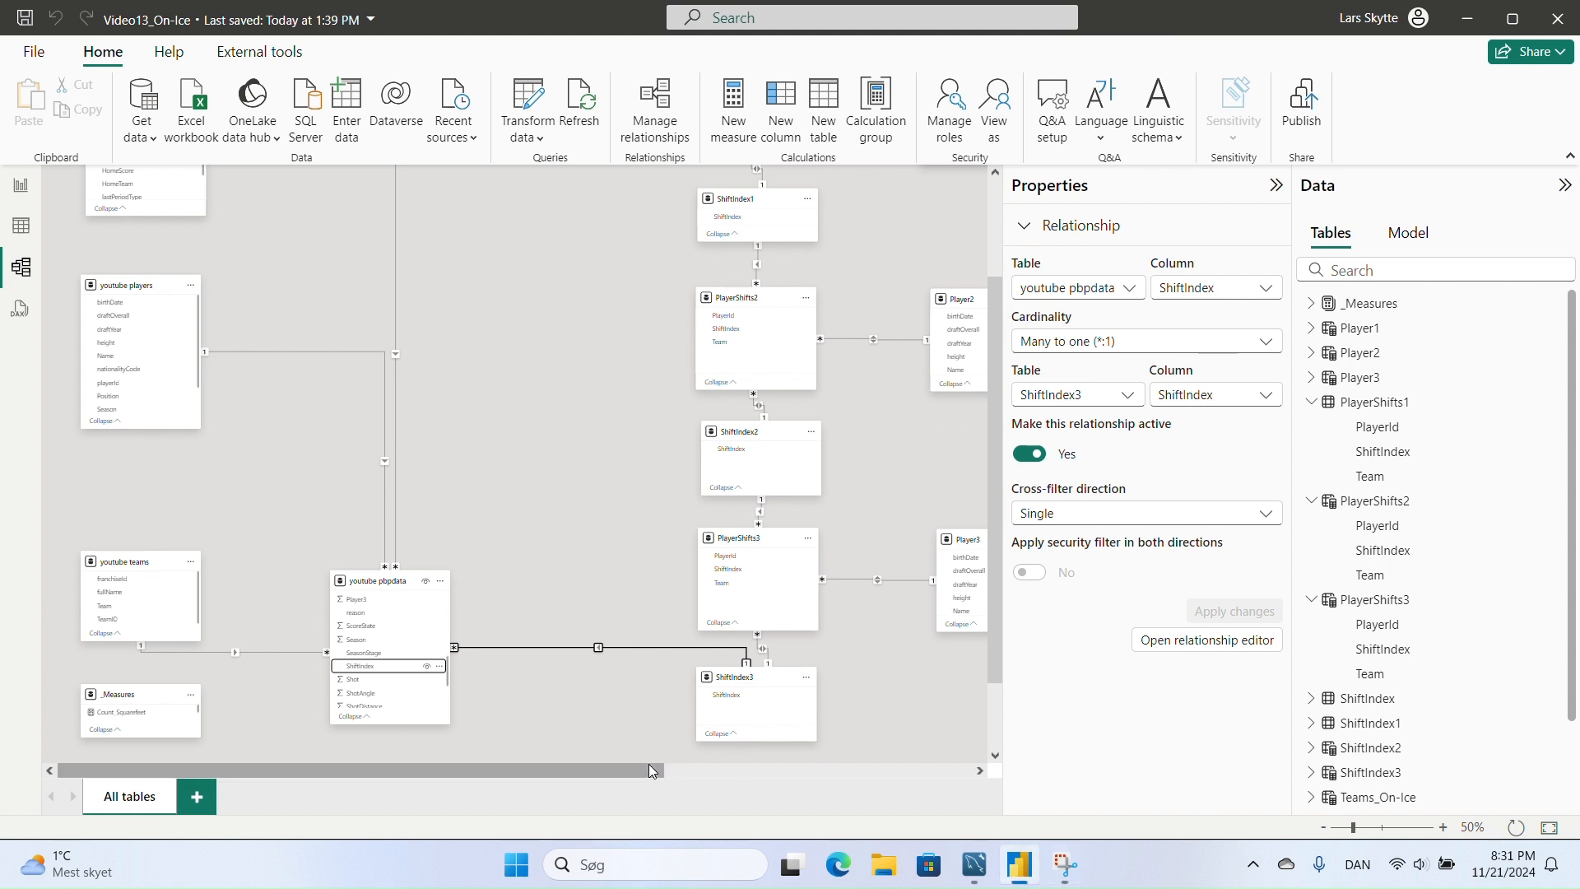
- Move the Teams_On-Ice table beside the PlayerShifts tables and relate its Team column one-to-many to Team in PlayerShifts1
left_click_drag(649, 764, 940, 739)
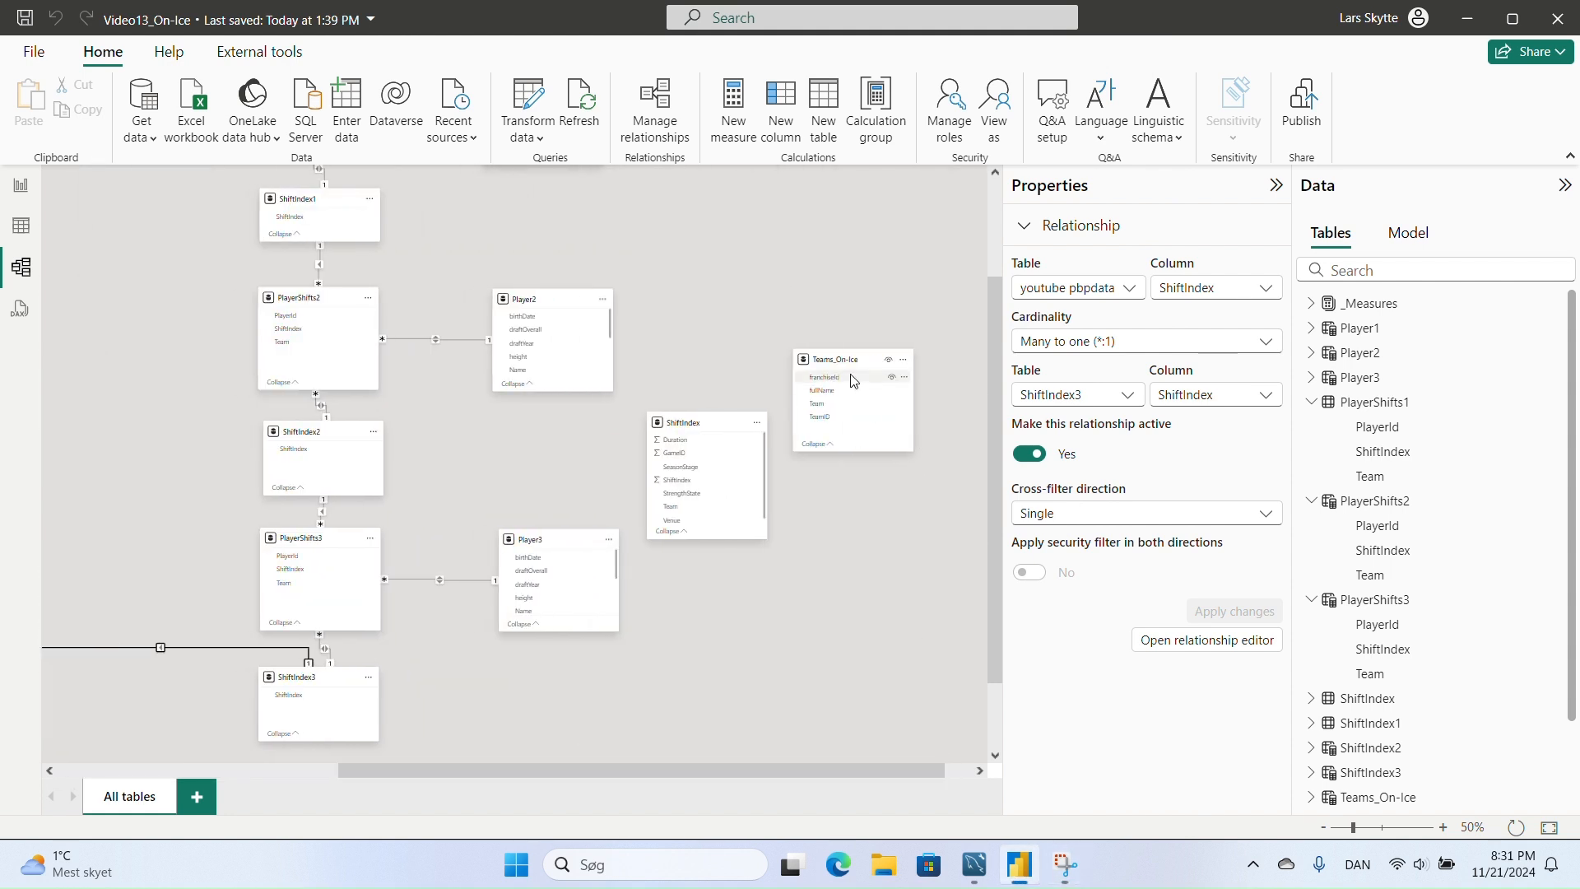
left_click_drag(860, 369, 223, 286)
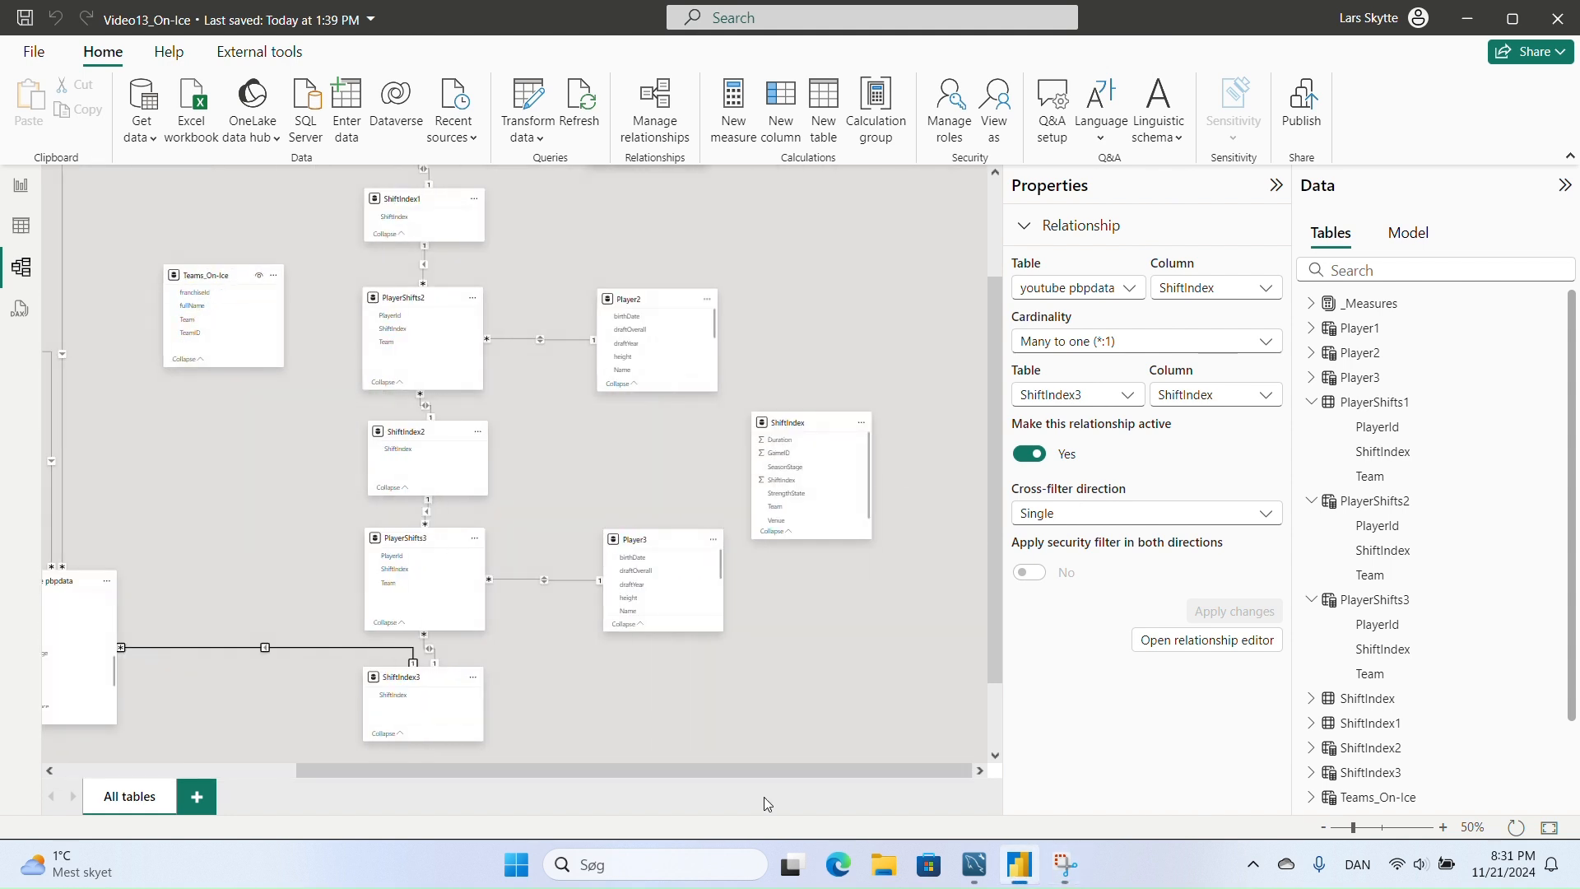
left_click_drag(830, 771, 672, 771)
scroll(586, 516, "up", 3)
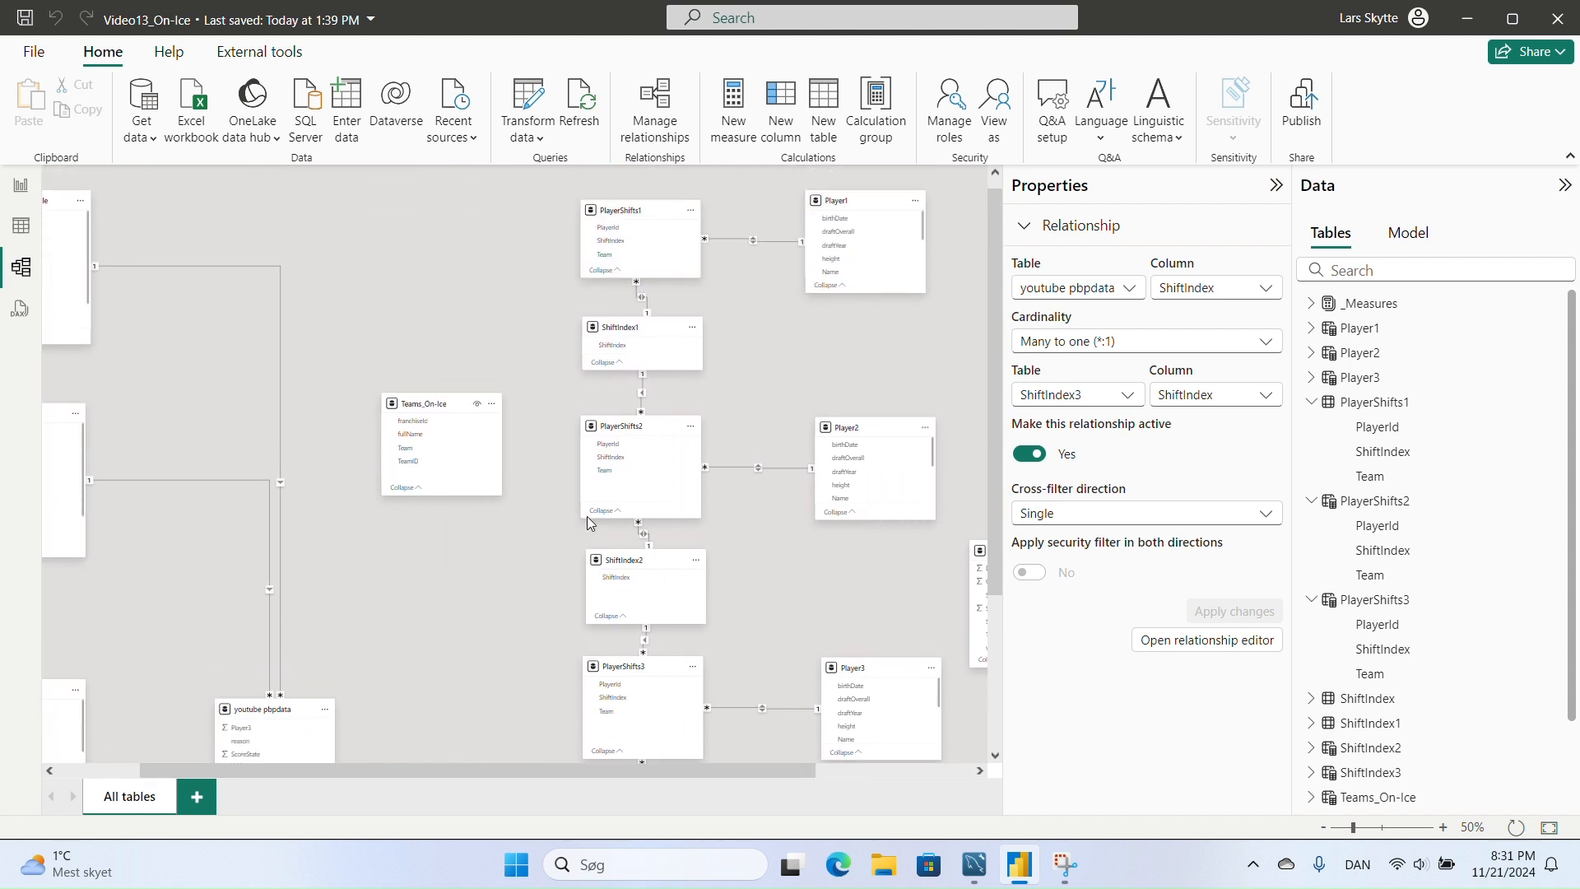
left_click_drag(409, 462, 616, 273)
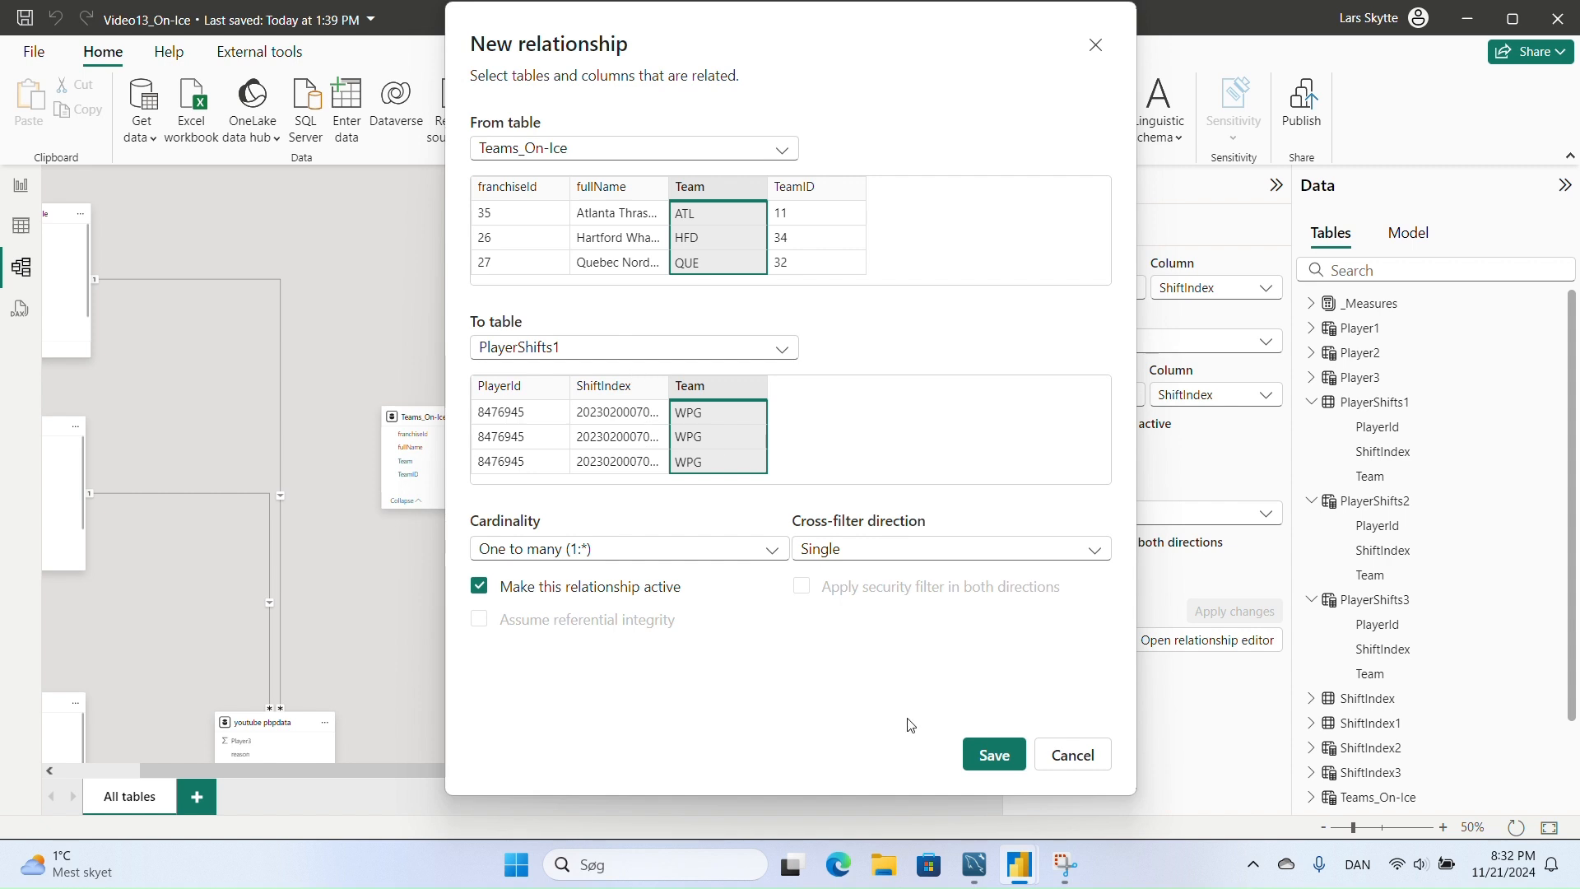
left_click(994, 754)
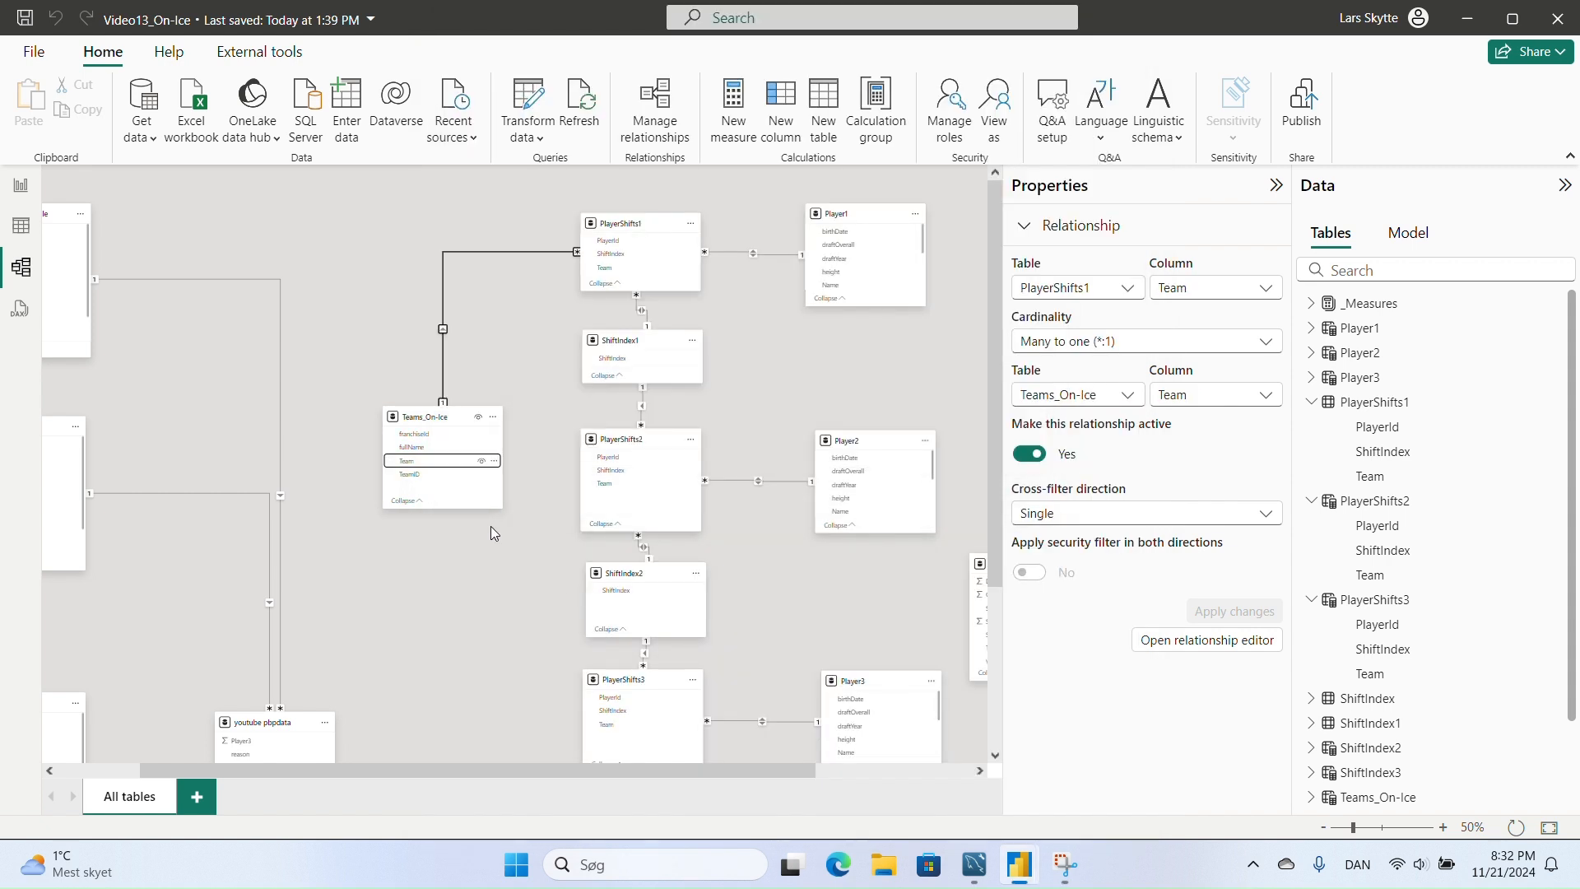
- Relate Team in Teams_On-Ice one-to-many to Team in PlayerShifts2 and make that relationship active
left_click_drag(431, 468, 609, 483)
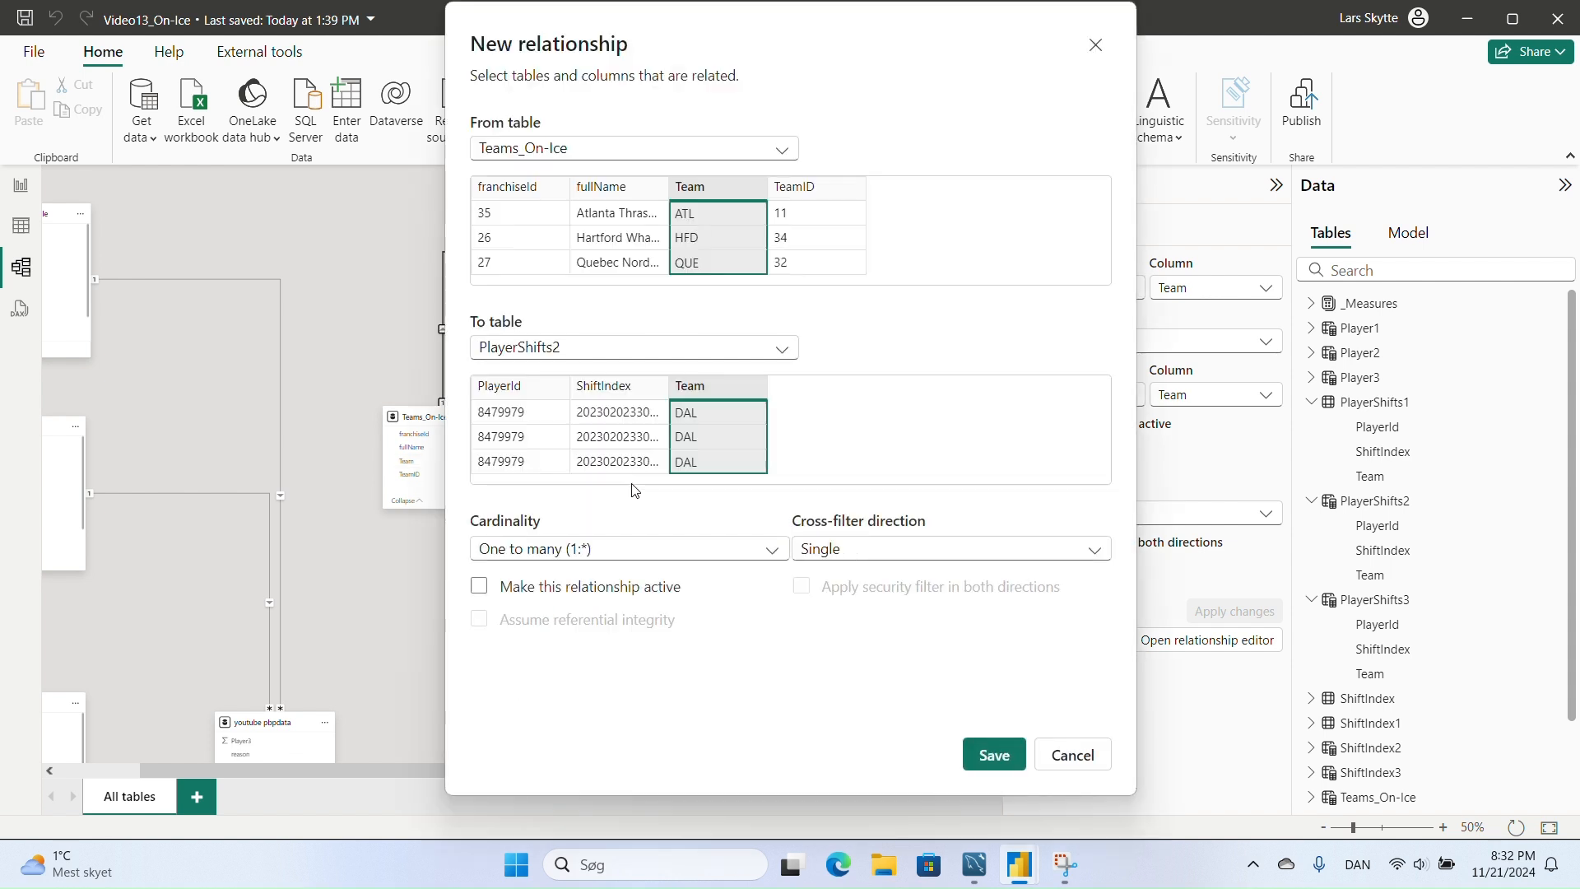
left_click(1011, 759)
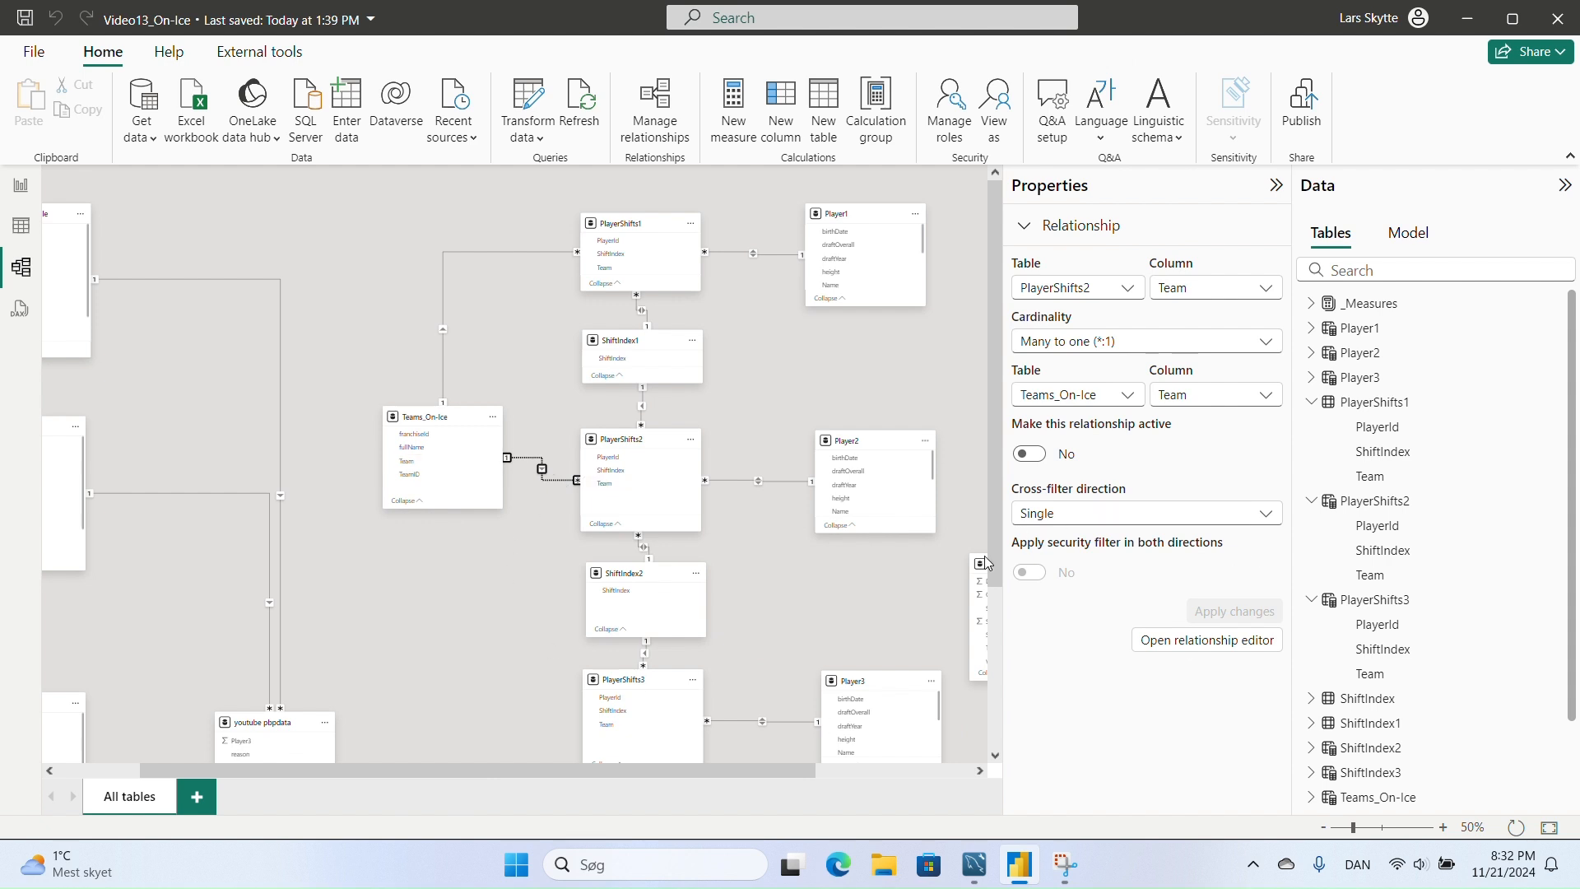
left_click(1029, 453)
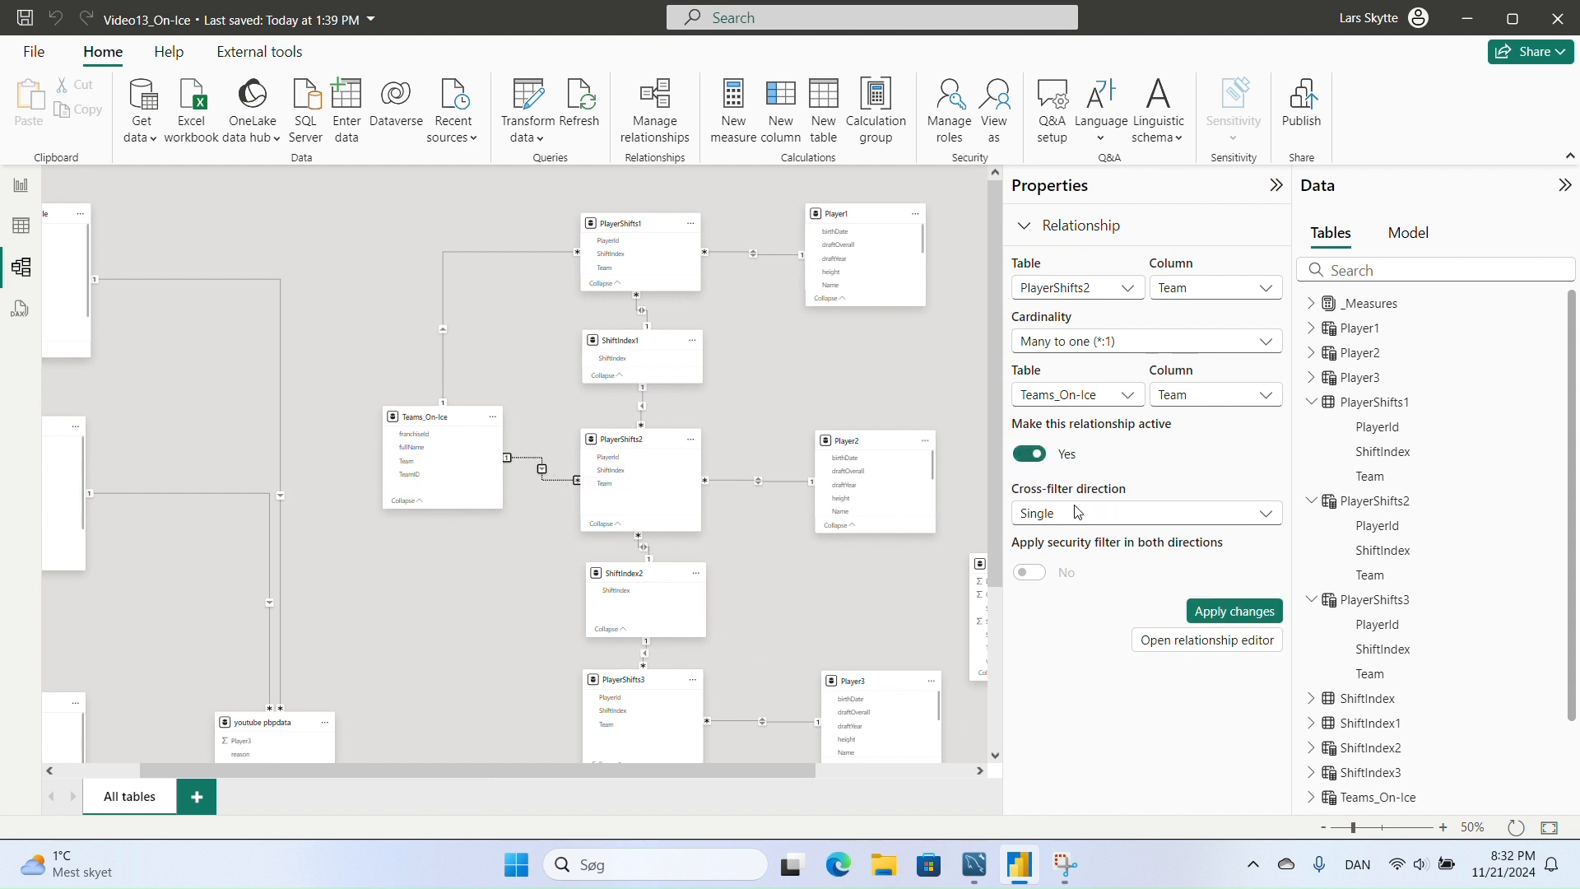
left_click(1228, 620)
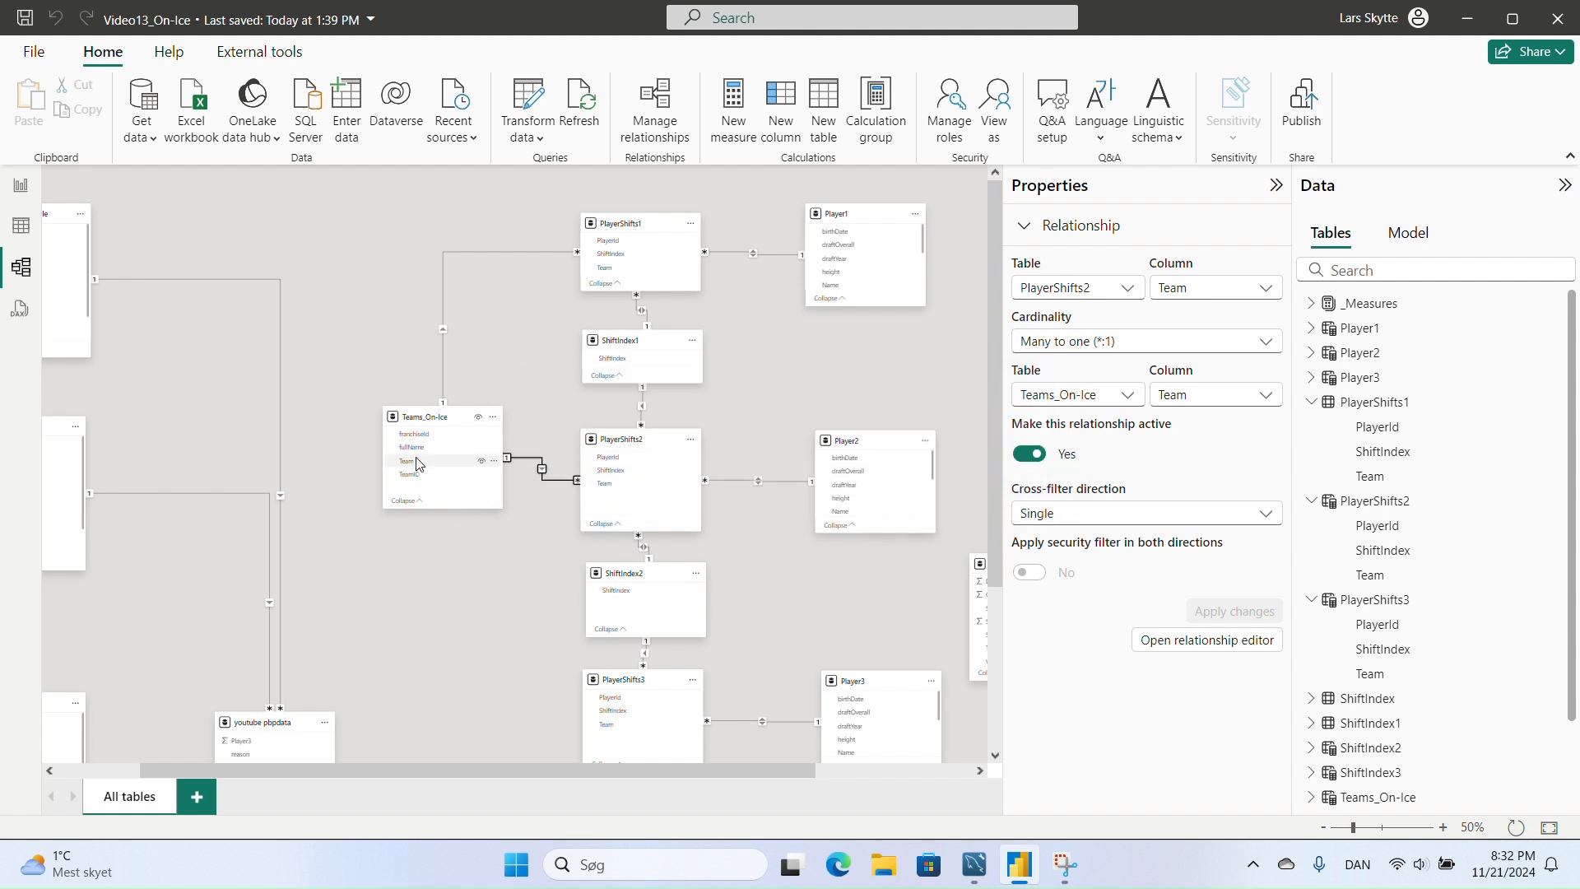
- Create an active one-to-many relationship from Team in Teams_On-Ice to Team in PlayerShifts3
left_click_drag(417, 463, 629, 723)
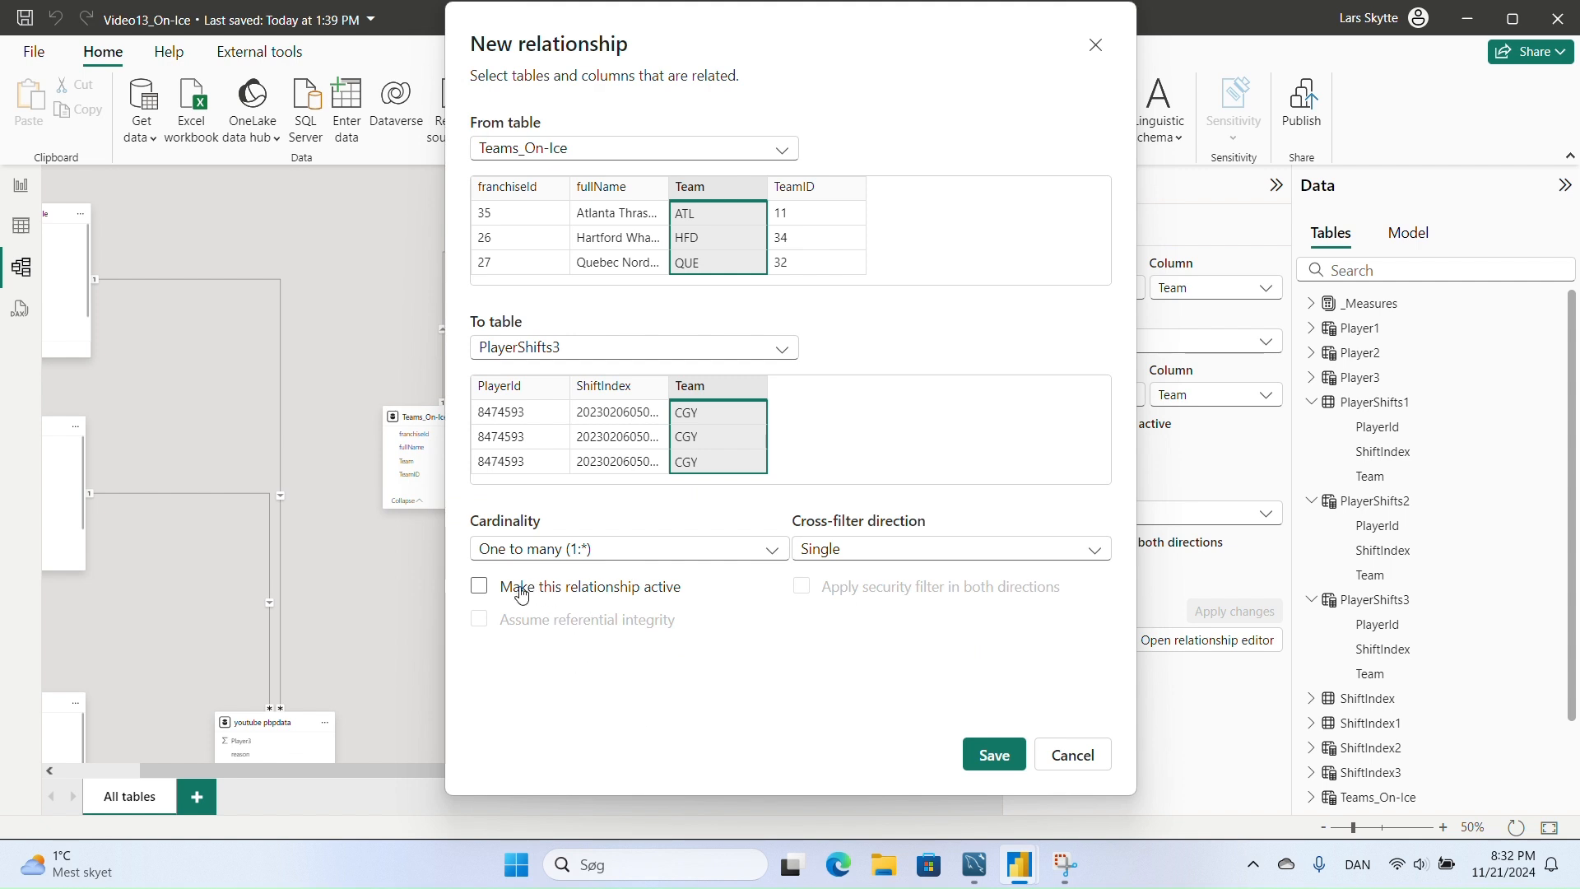
left_click(479, 586)
left_click(993, 753)
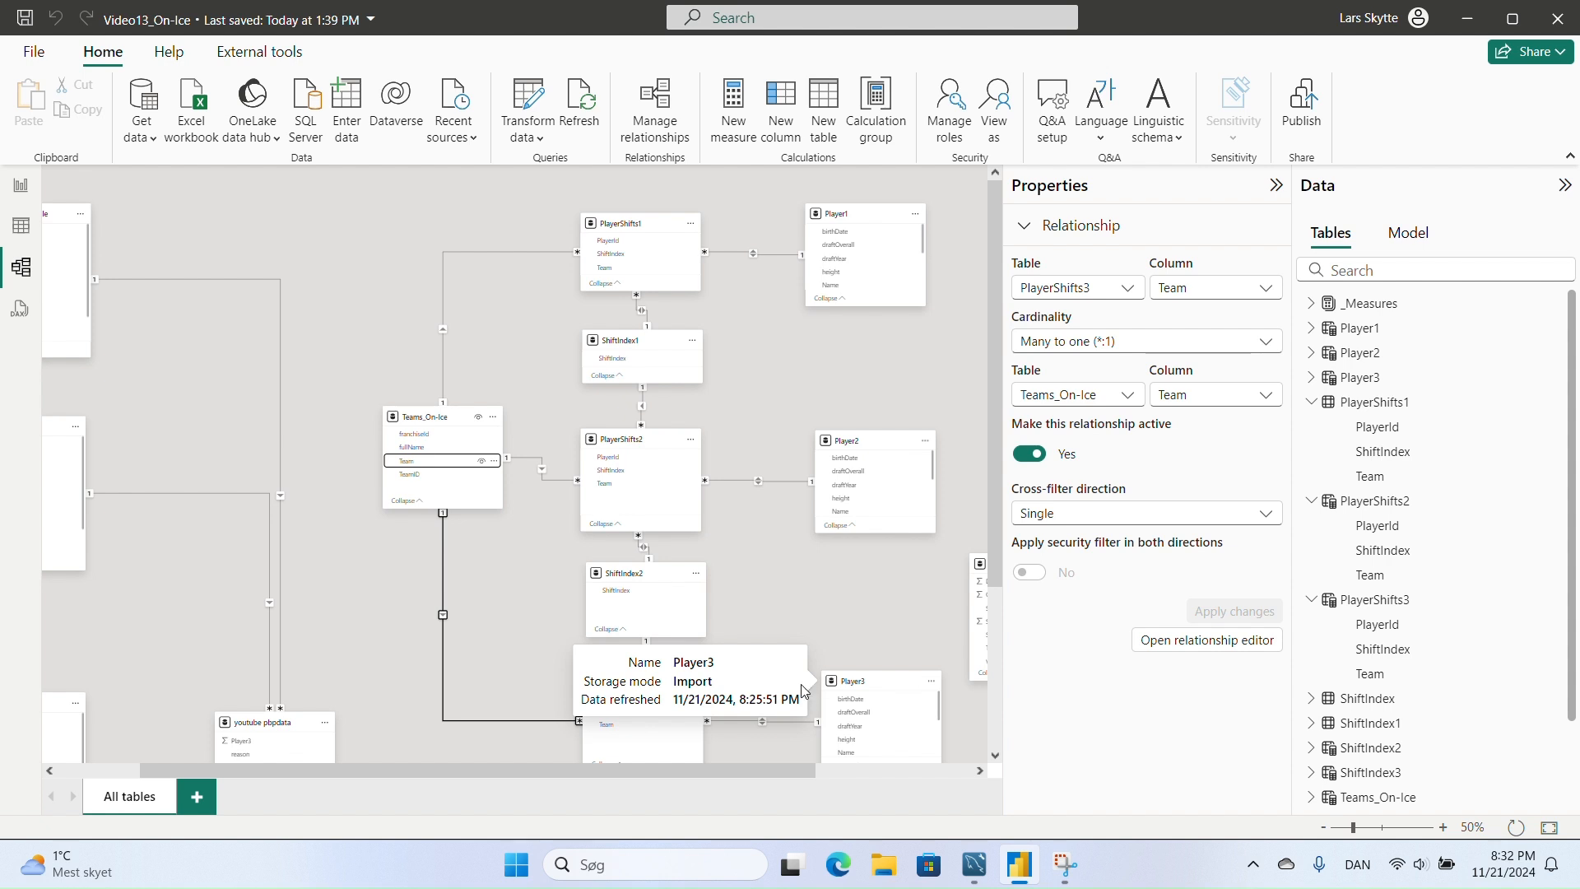
- On the Duplicate of Page 1 report page, shrink and lower the player photo, and place a narrowed Name slicer right beside it
left_click(20, 187)
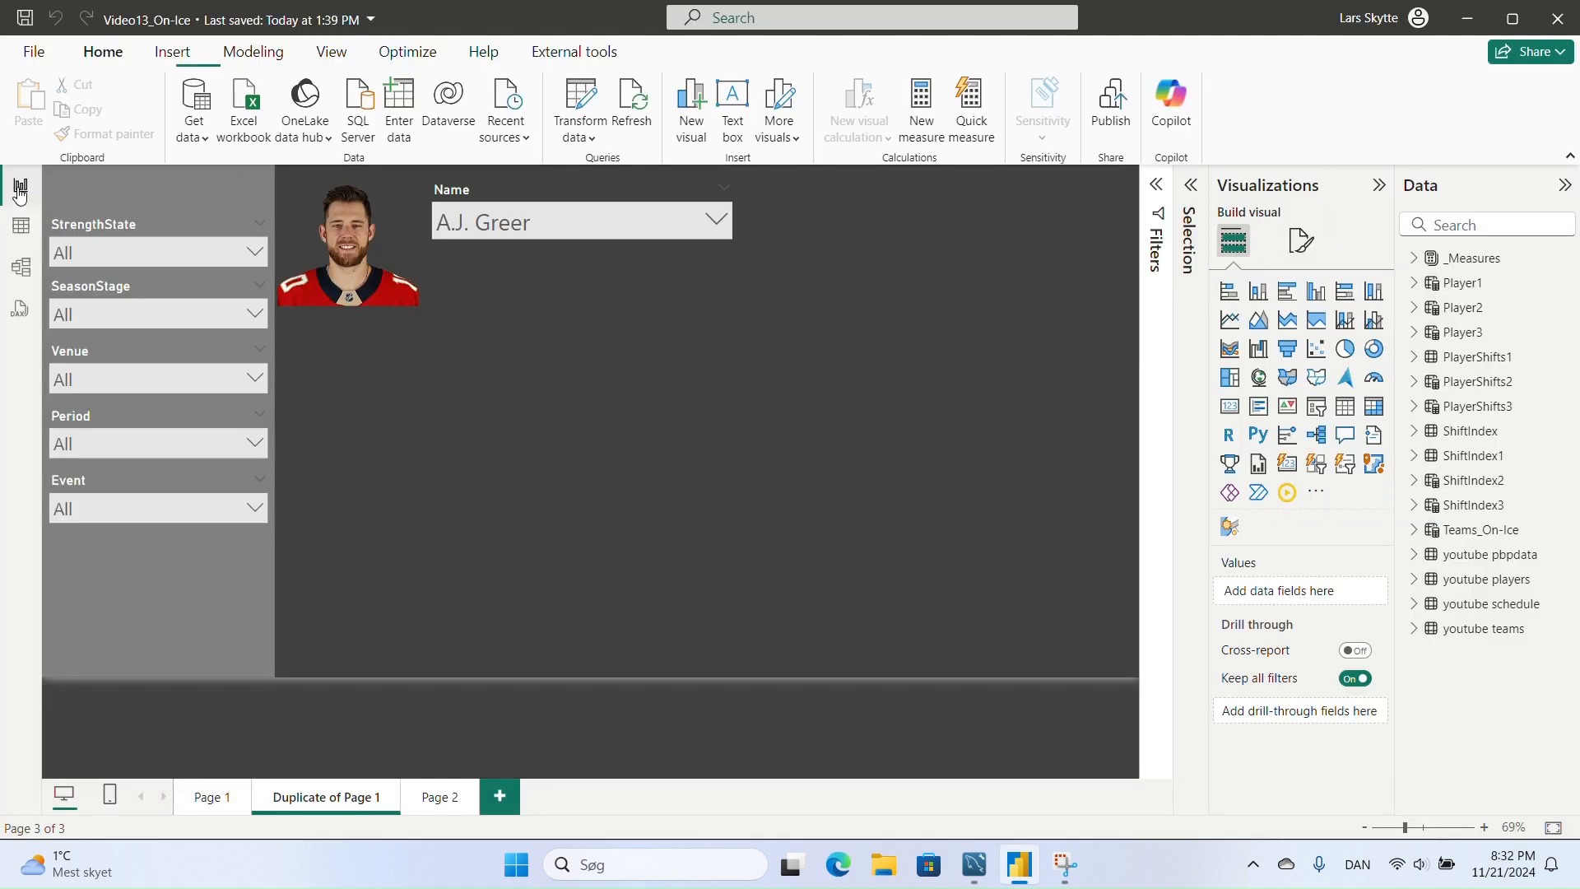
left_click(391, 234)
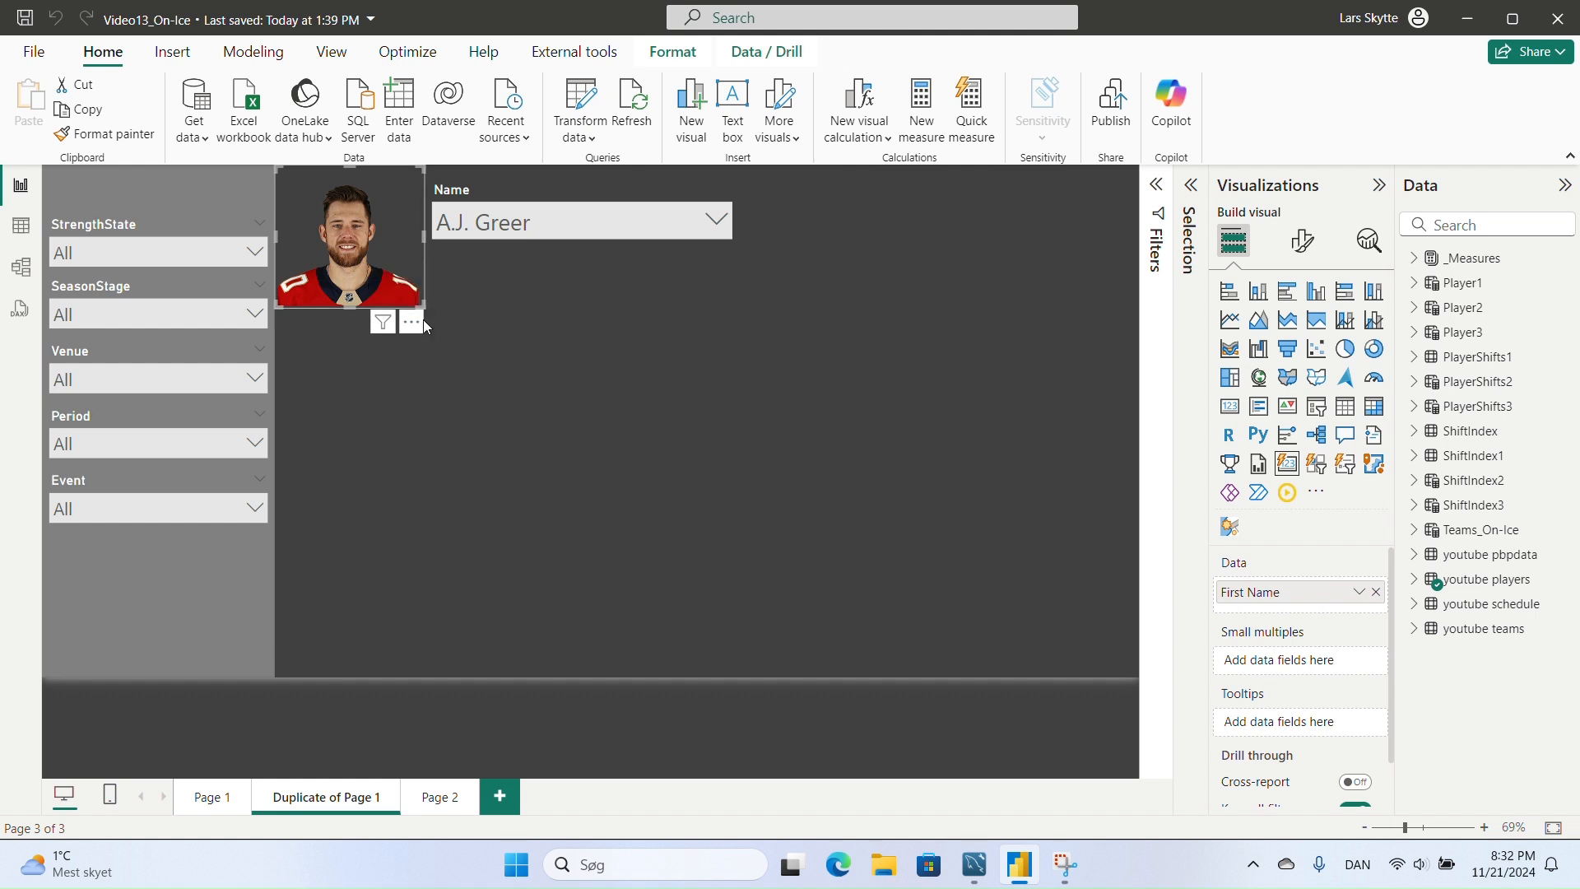
left_click_drag(421, 303, 346, 230)
left_click_drag(329, 175, 333, 210)
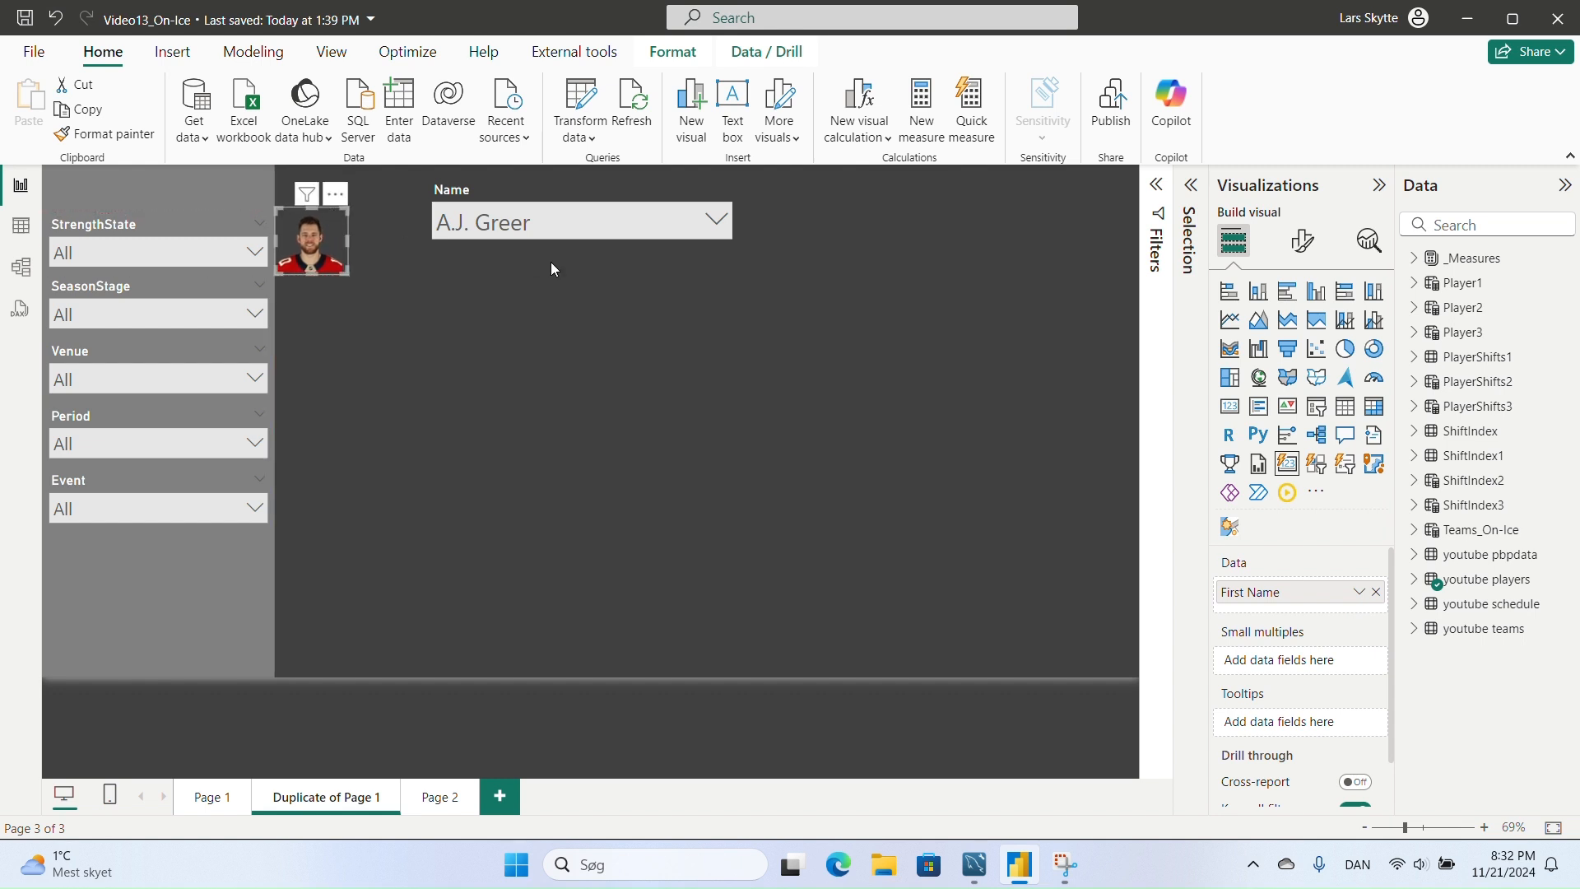
left_click_drag(468, 229, 444, 233)
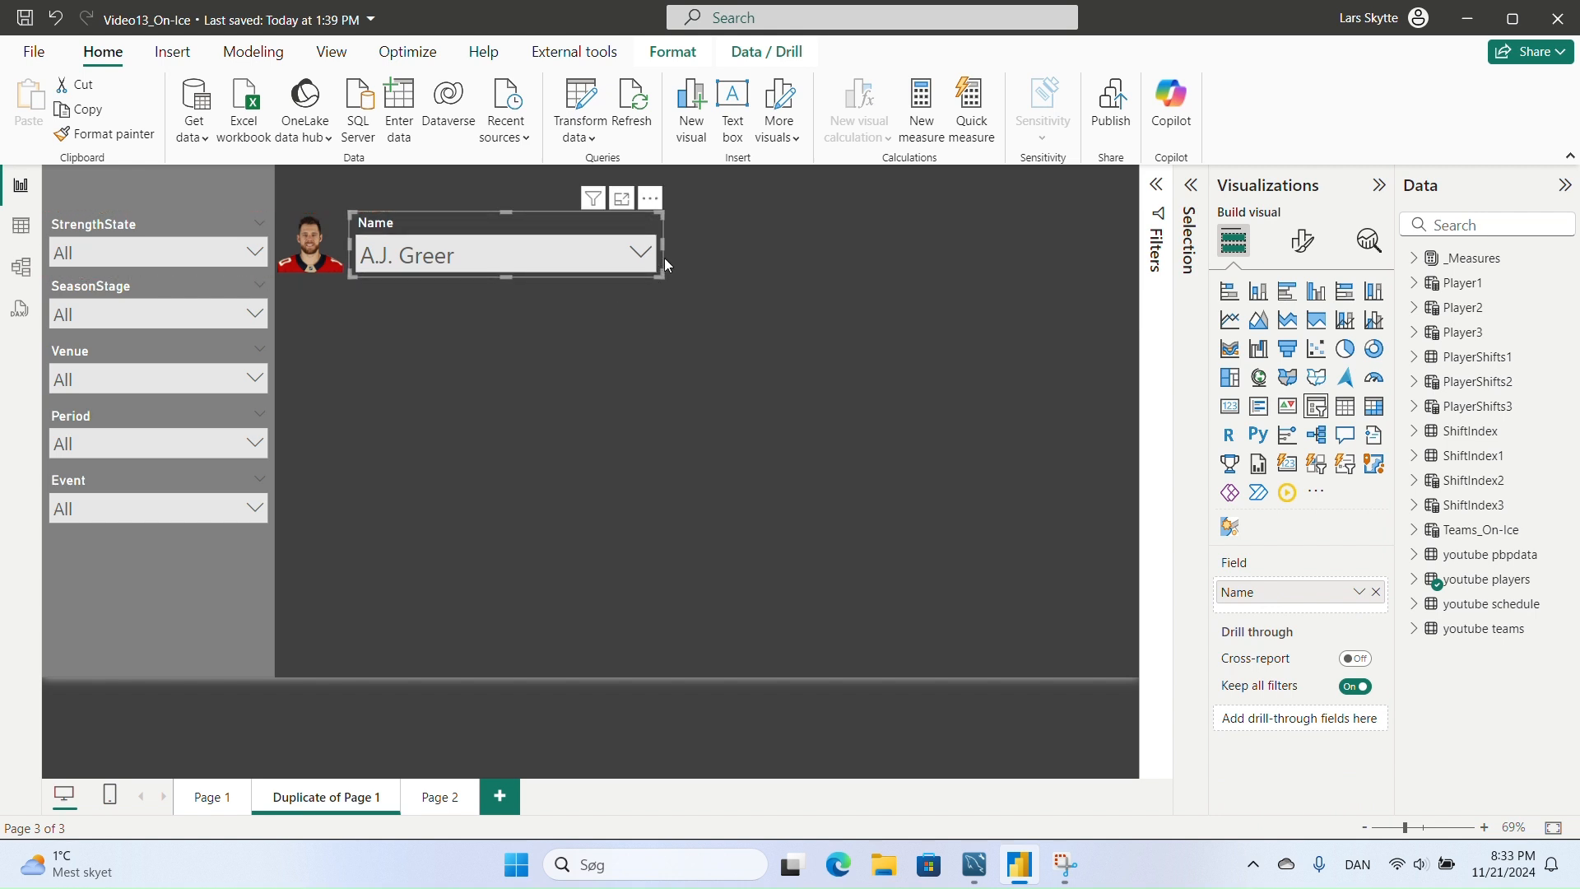
left_click_drag(661, 246, 561, 251)
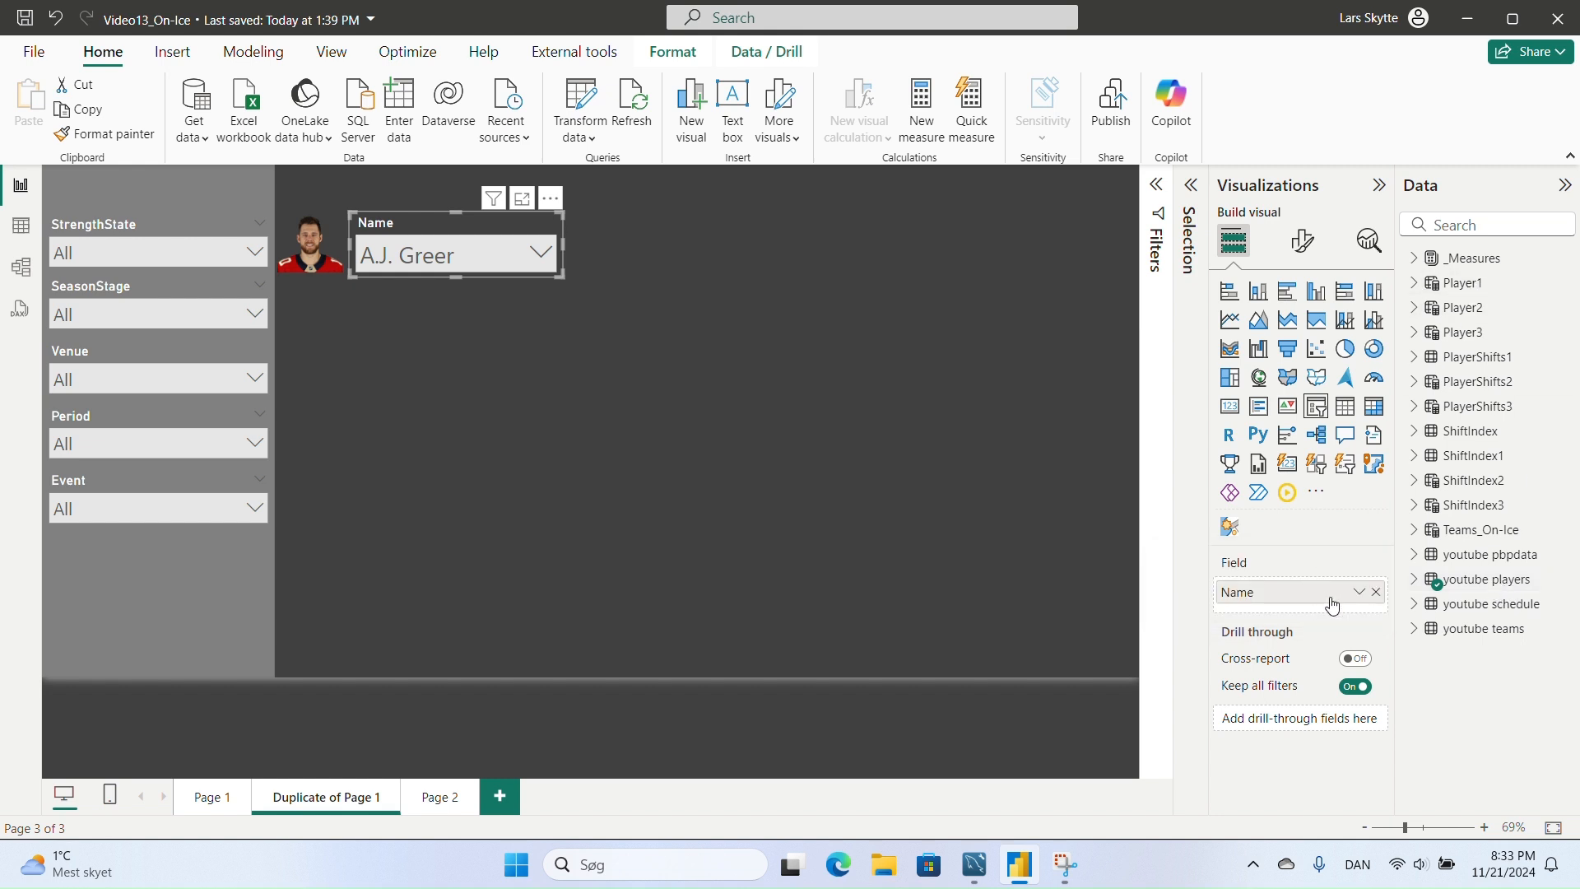
- Replace the slicer's field with Name from the Player1 table
left_click(1375, 592)
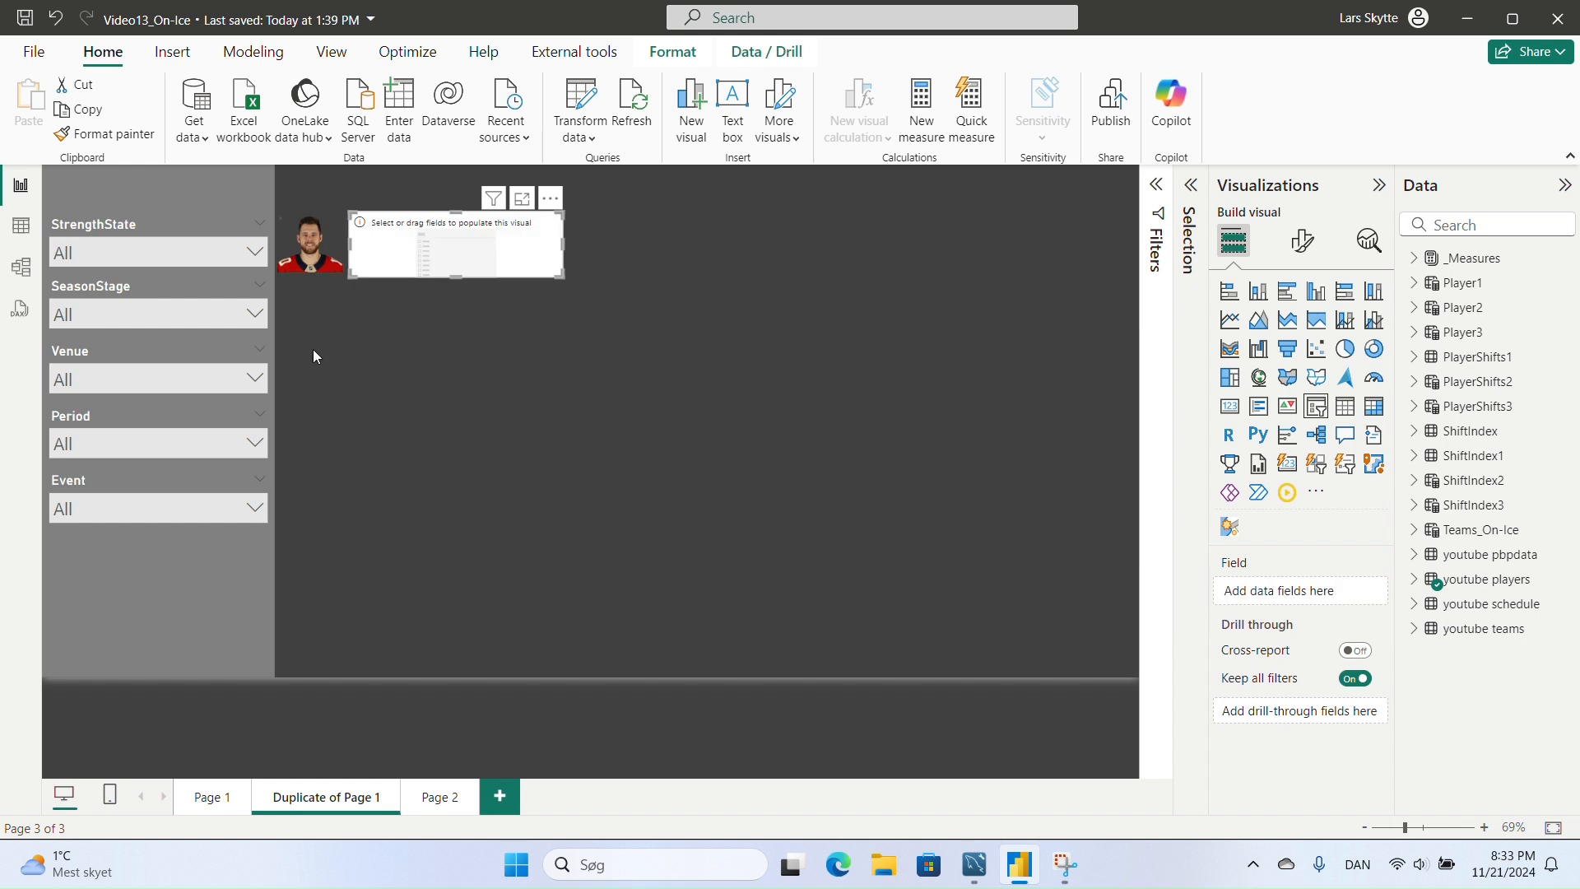
left_click(1415, 284)
left_click_drag(1496, 406, 1328, 594)
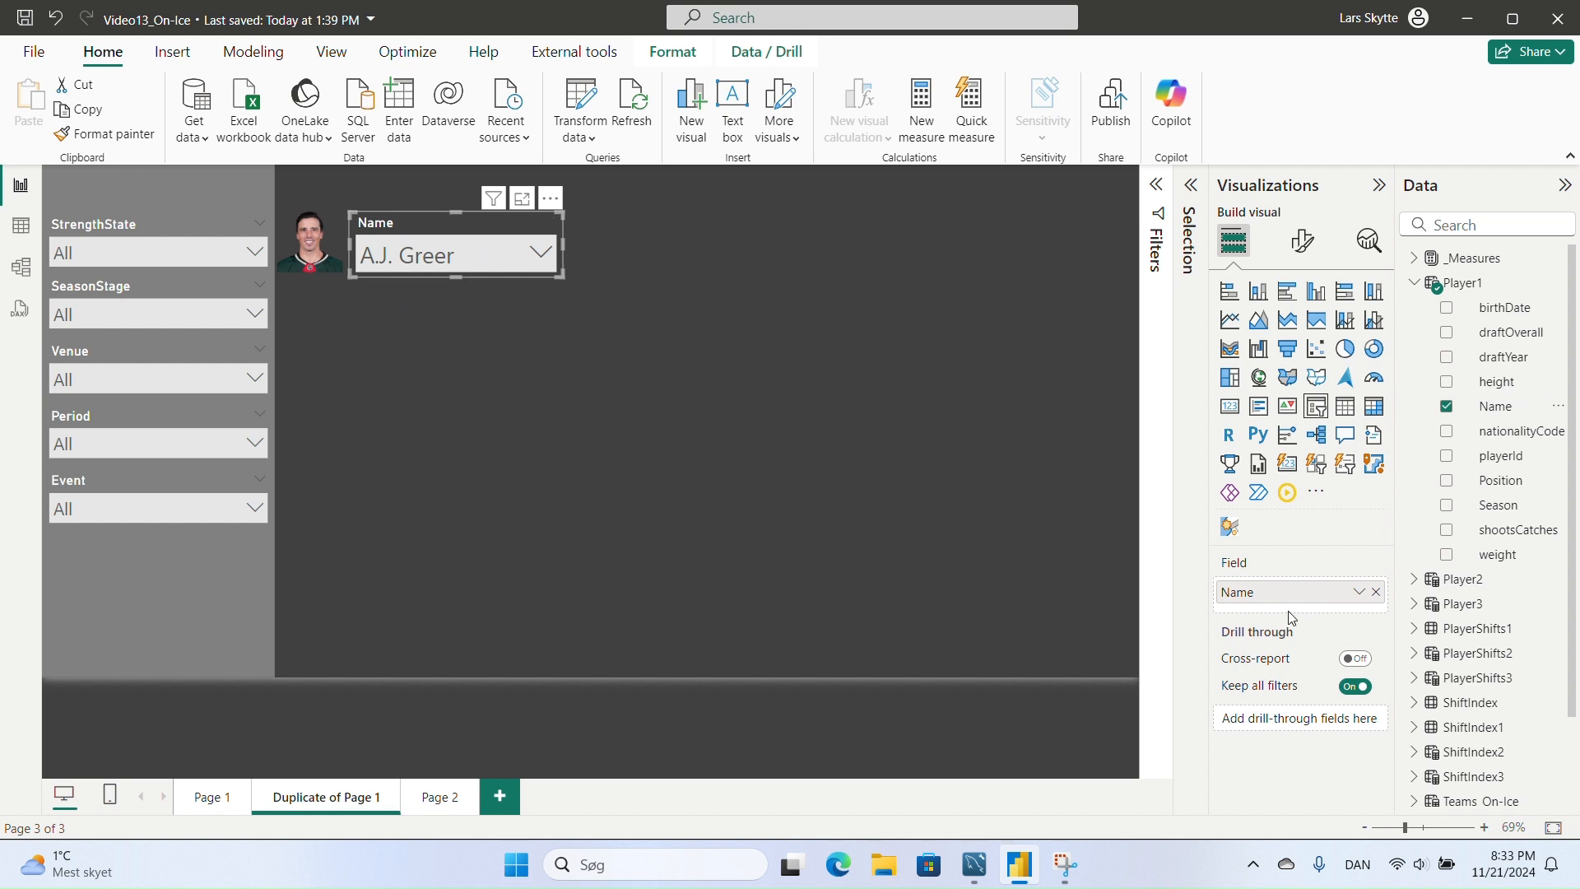
- Rename the slicer's Name field to Player1 for this visual
double_click(1292, 599)
key("BackSpace")
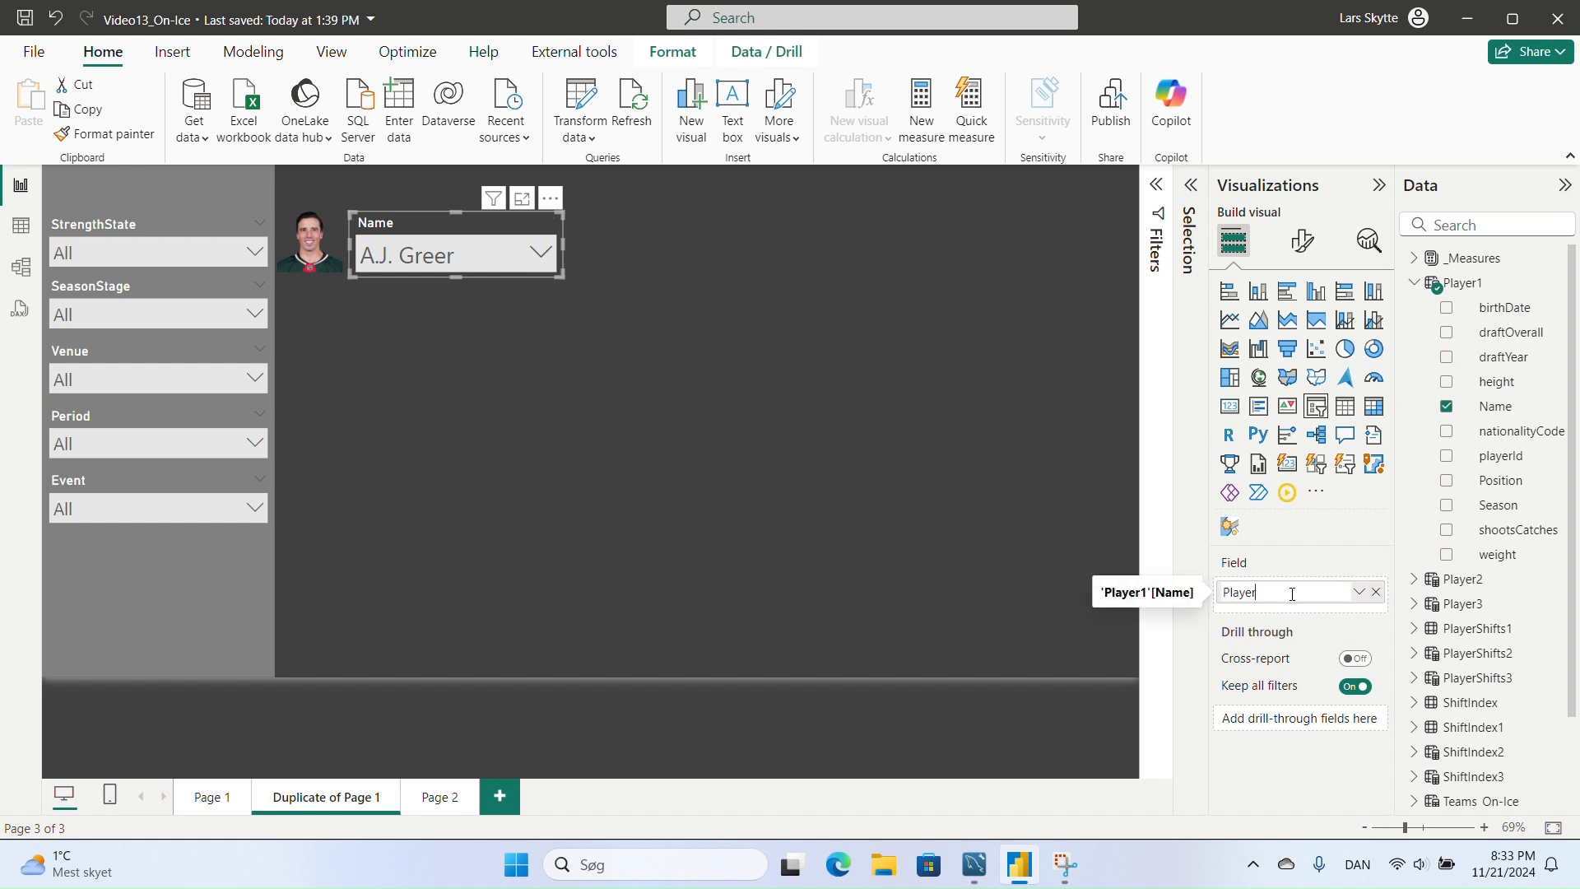
type("Player1")
key("Return")
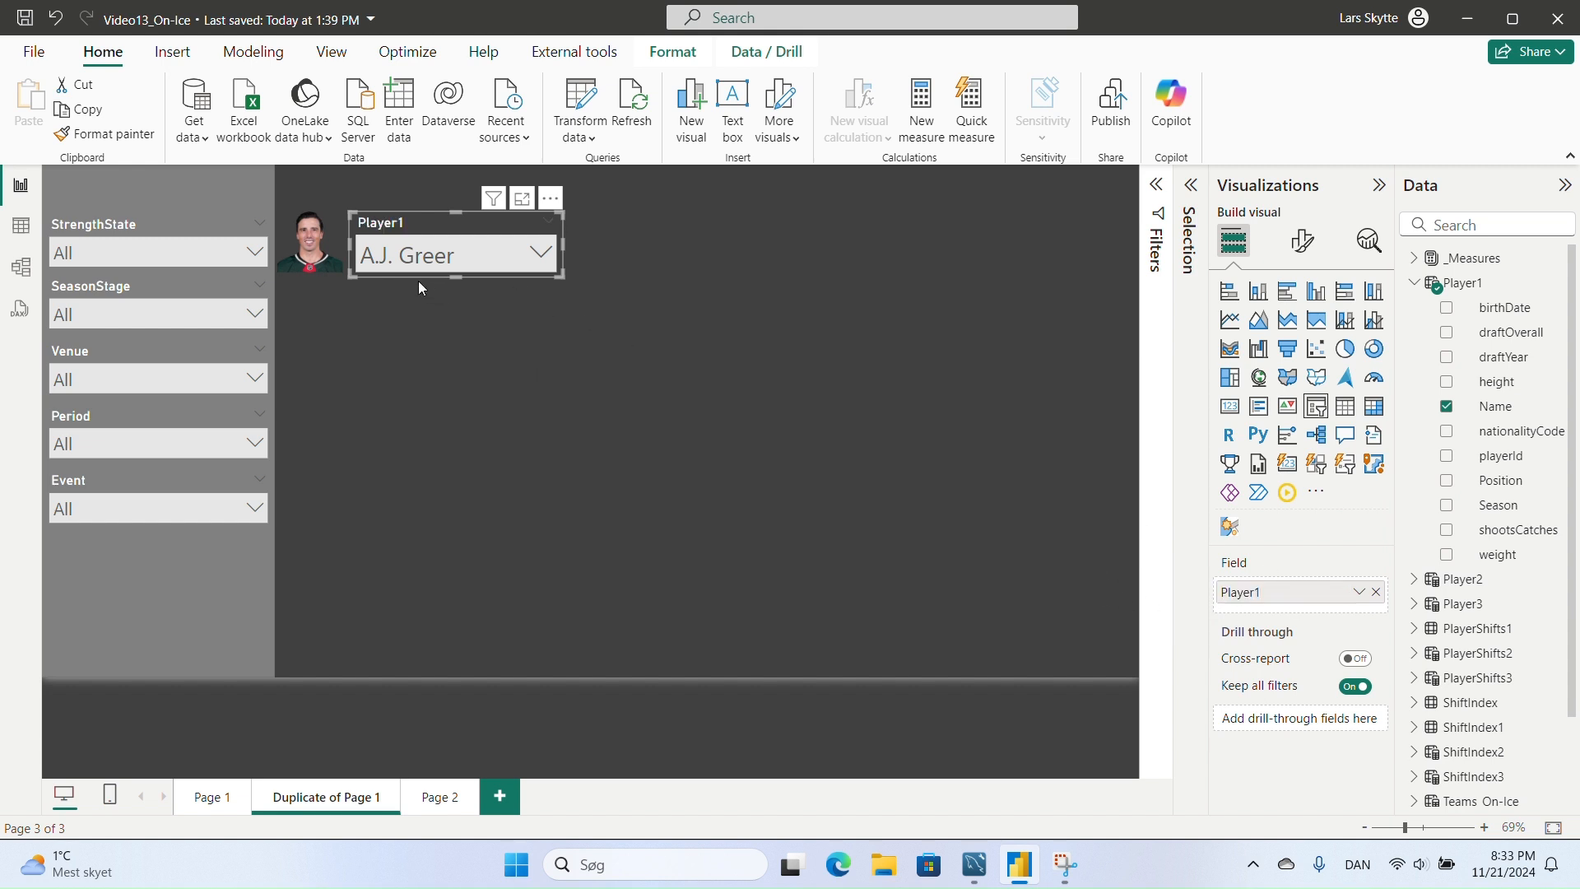
- Examine how the player names fit in the Player1 slicer's dropdown list
left_click(543, 253)
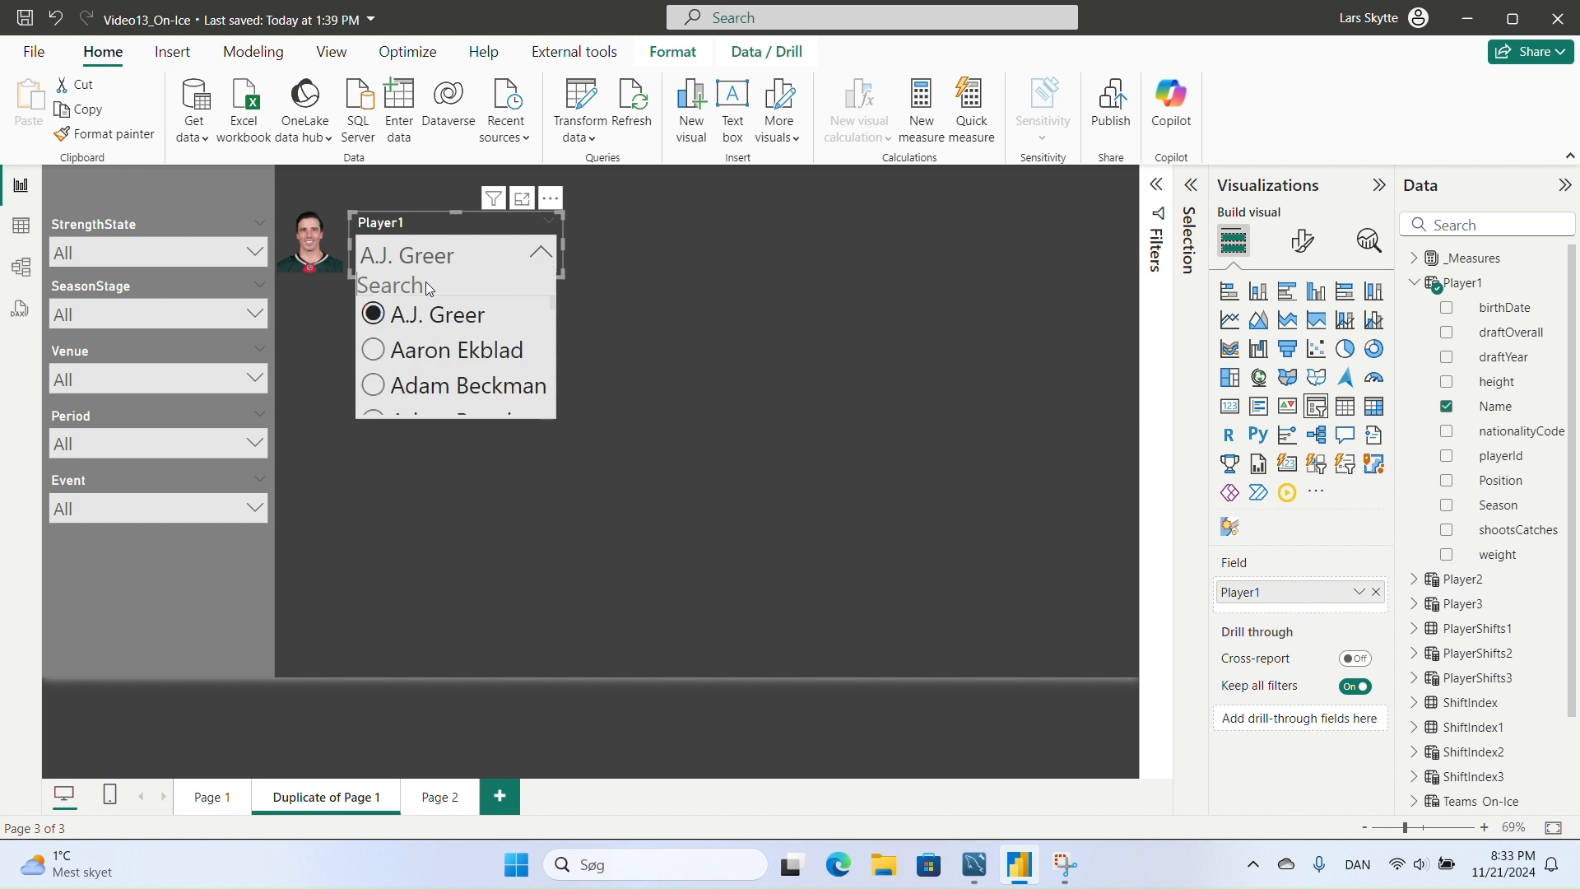
scroll(449, 377, "down", 3)
scroll(449, 377, "up", 4)
left_click(305, 242)
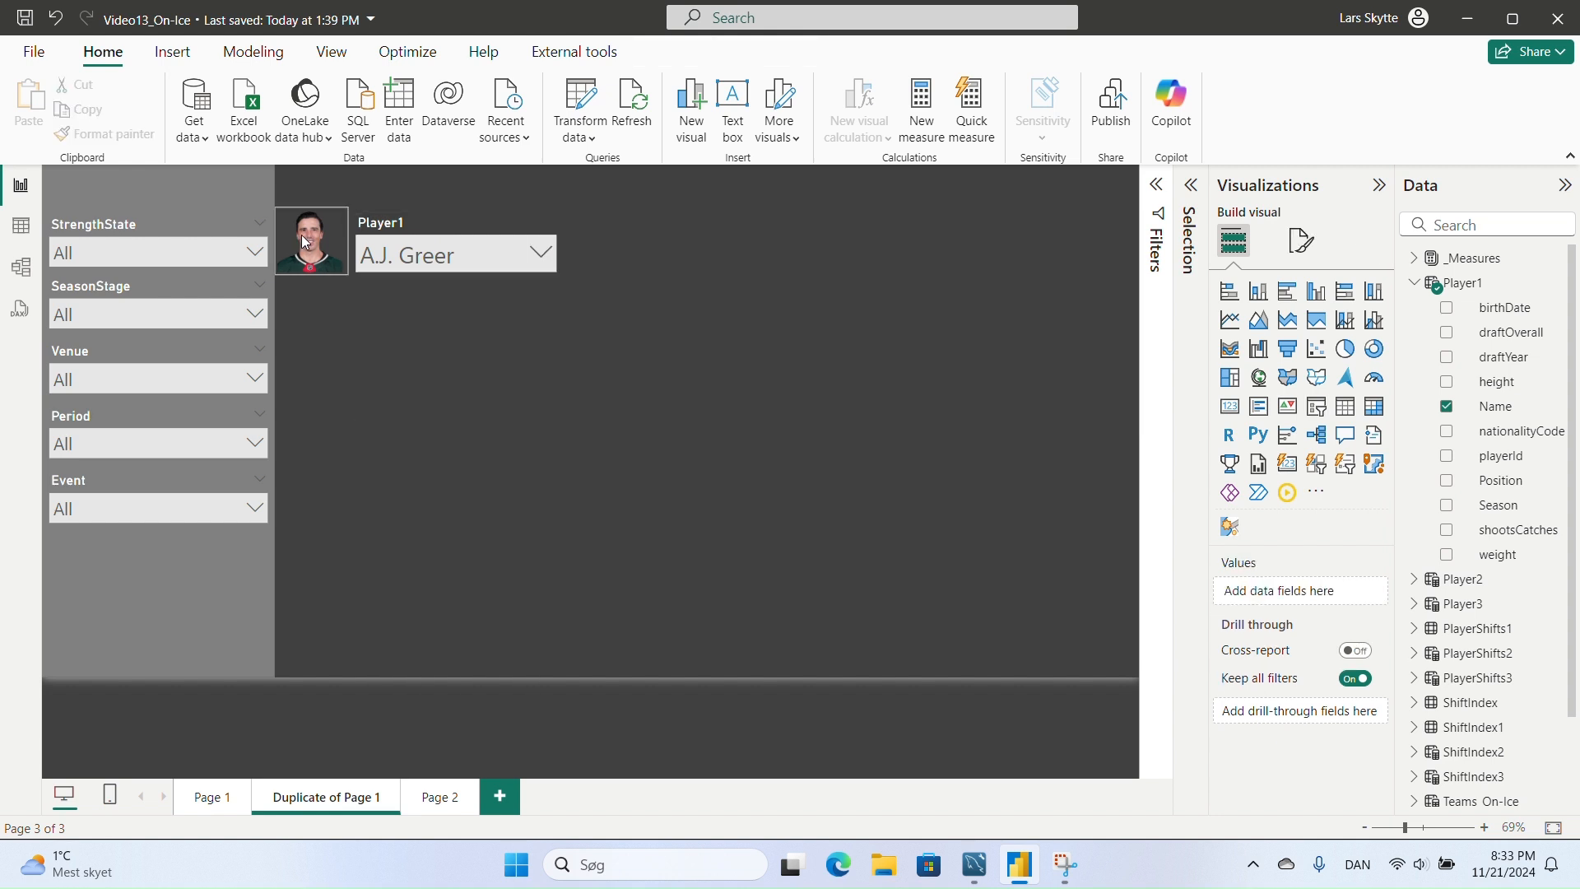
left_click(459, 237)
left_click(543, 251)
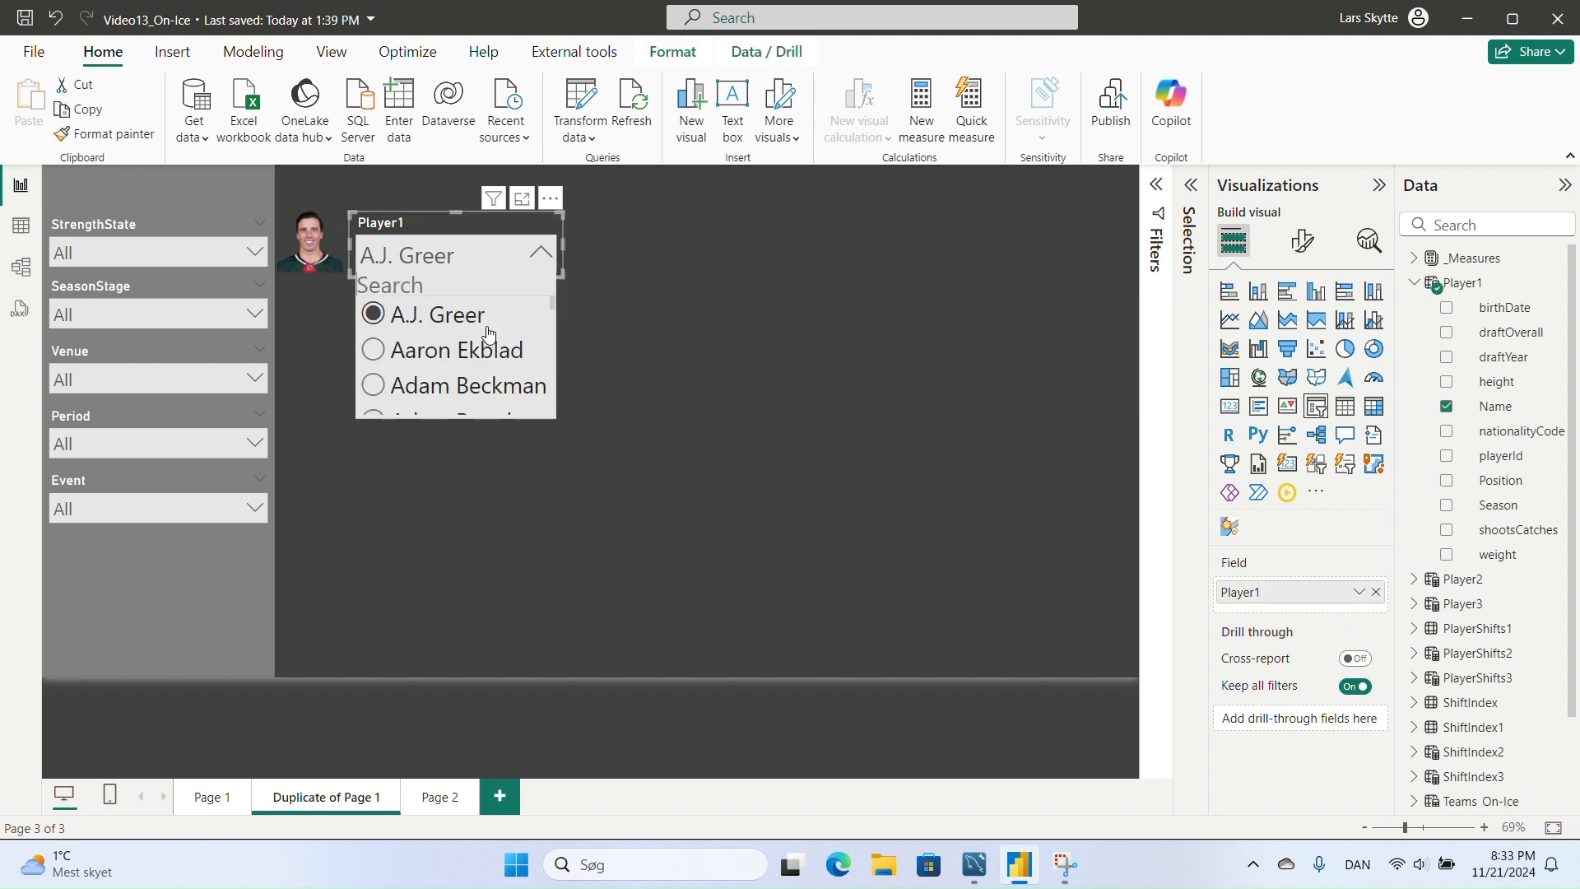
scroll(487, 336, "down", 3)
scroll(484, 329, "up", 3)
- Set the font size of the Player1 slicer's values to 16 and check the dropdown list
left_click(1302, 240)
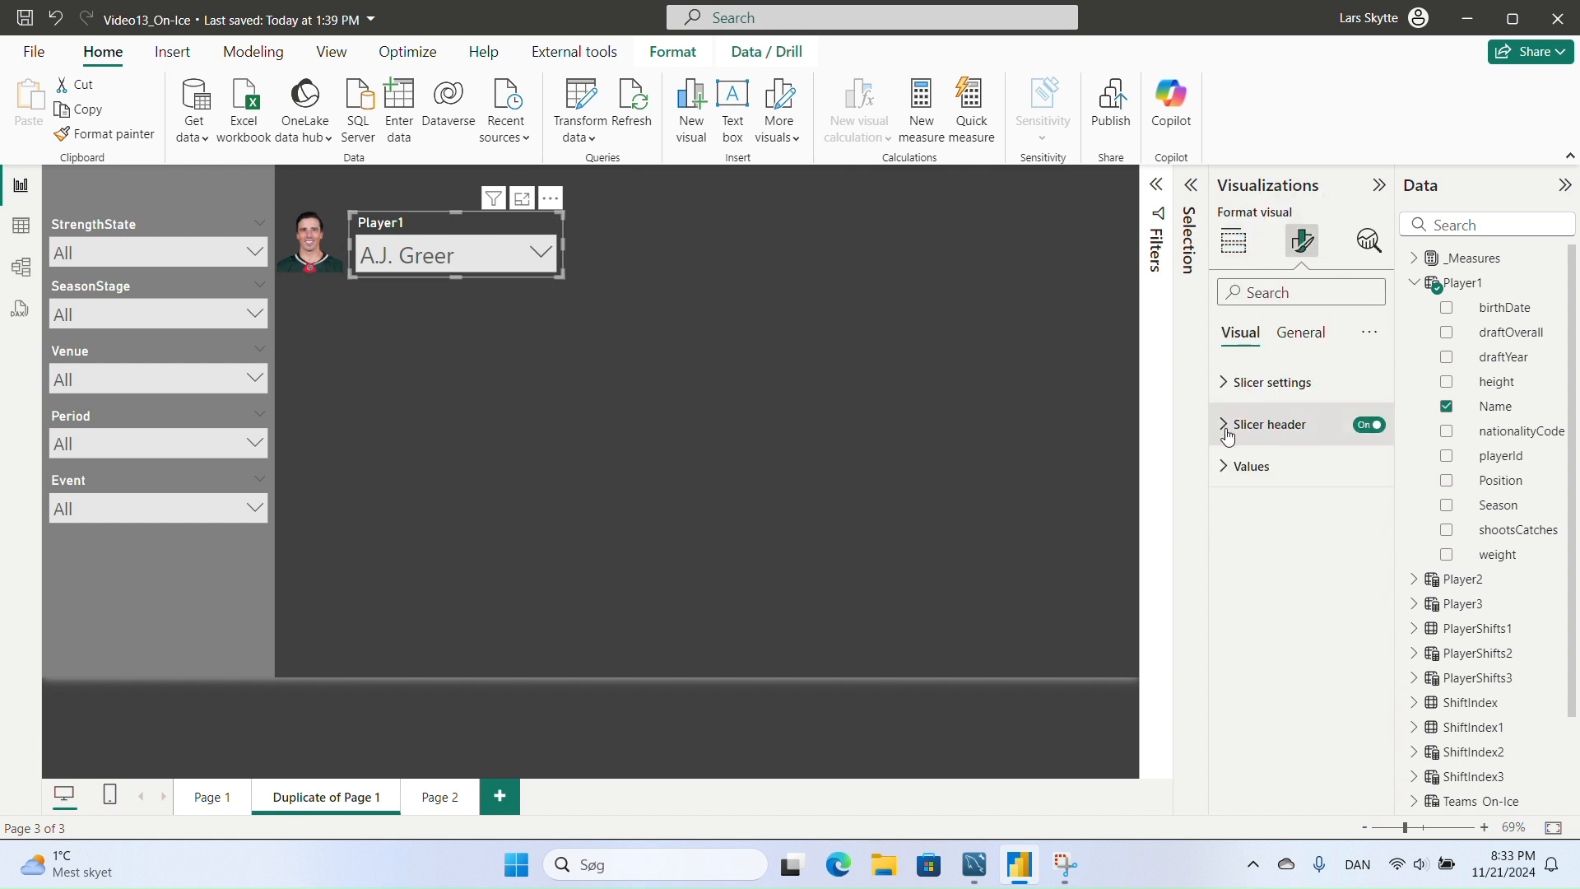
left_click(1230, 464)
double_click(1349, 573)
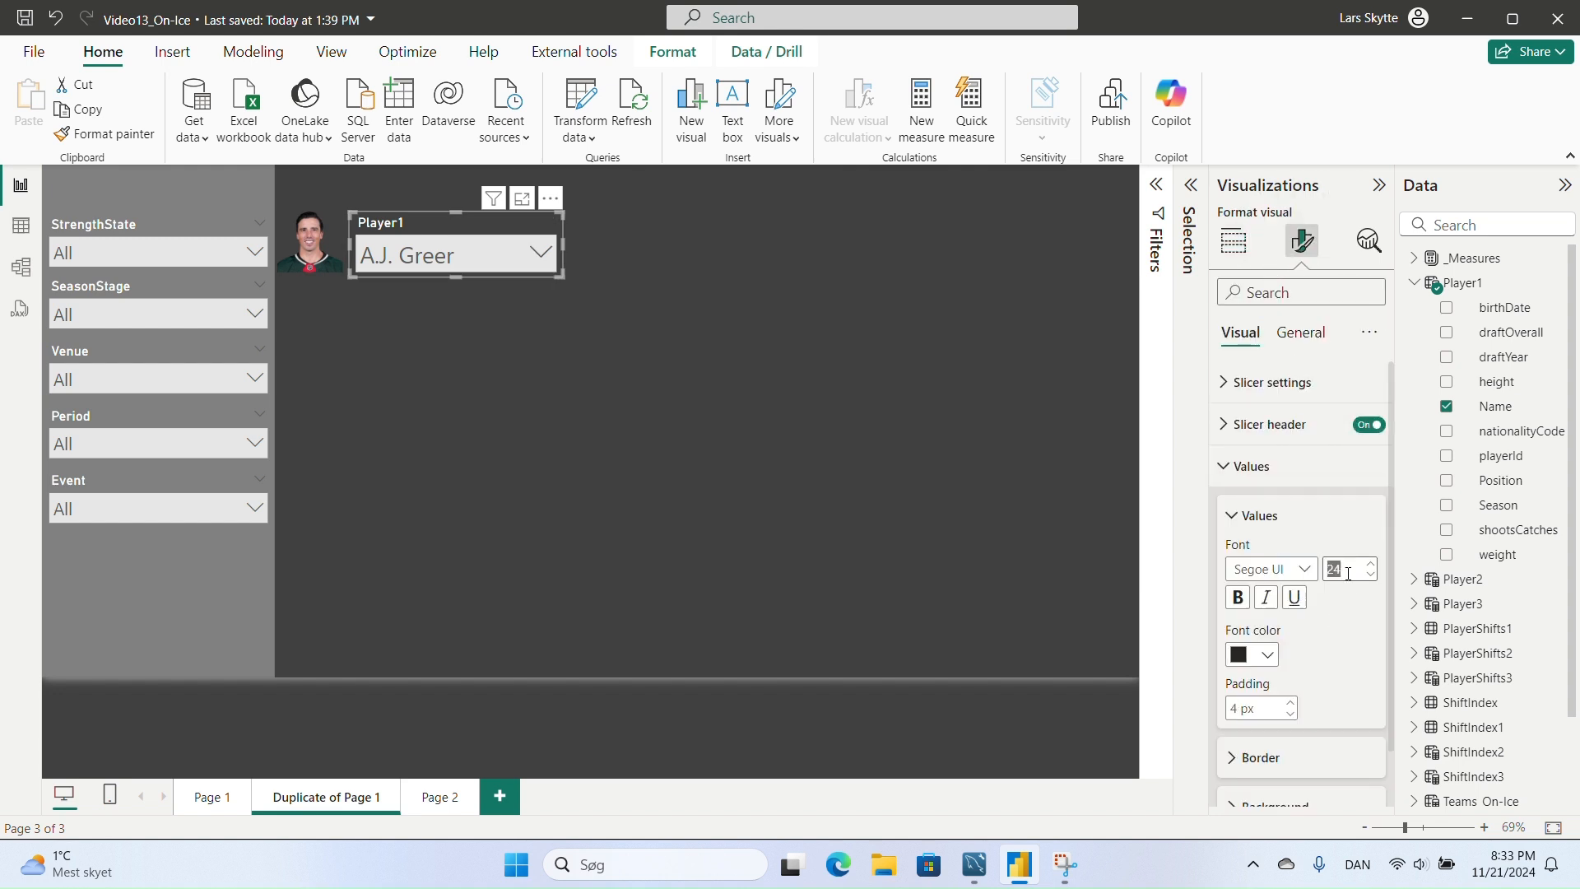
type("16")
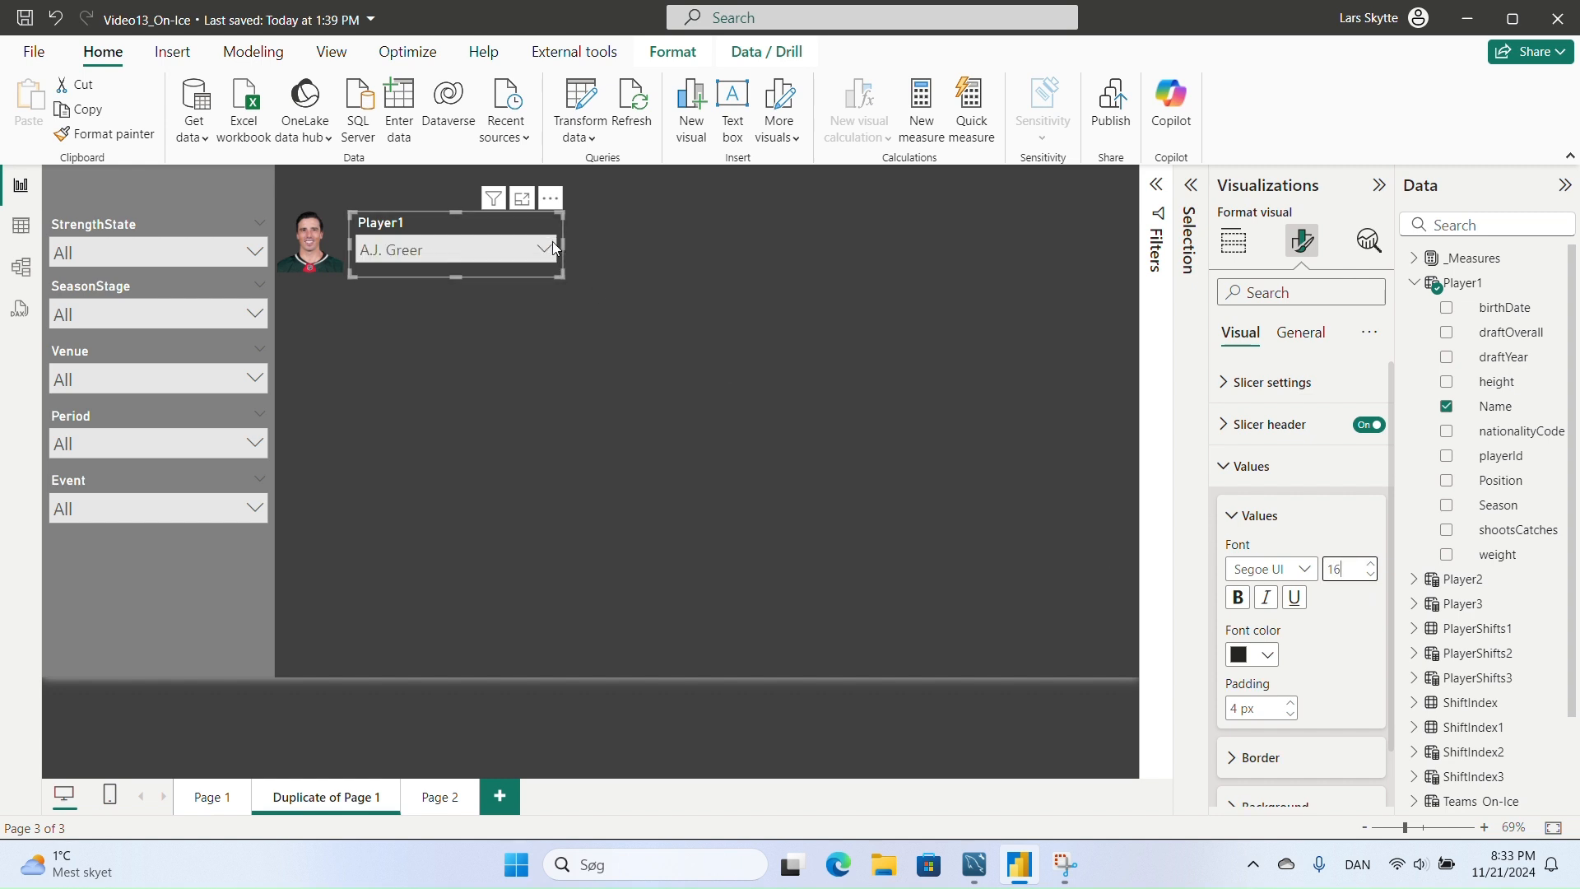
left_click(551, 246)
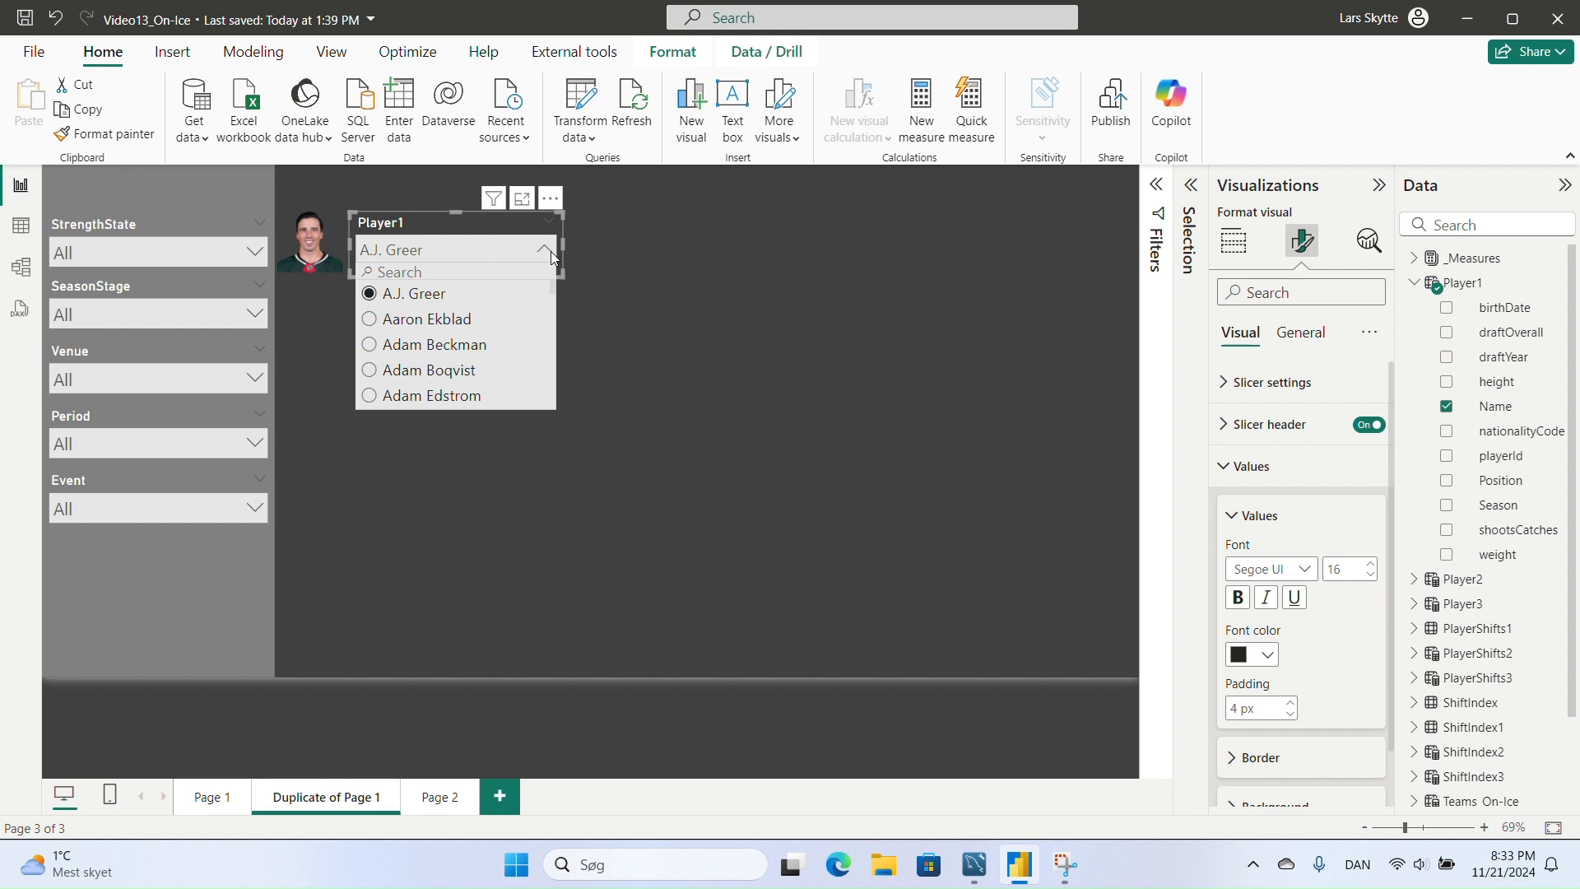
left_click(579, 260)
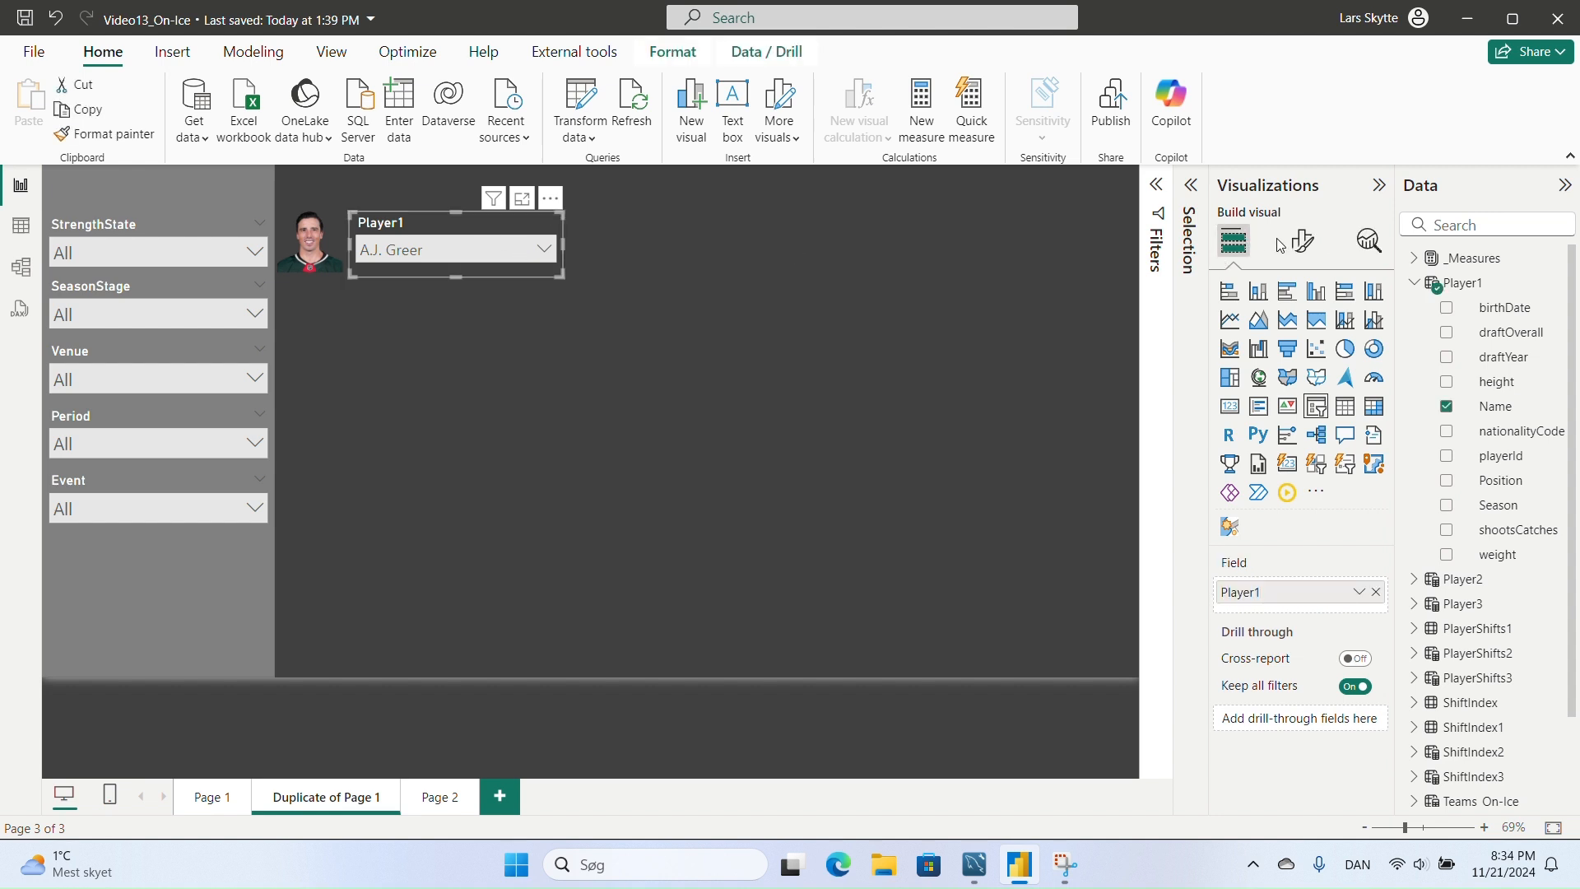
- Set the Player1 slicer's width to 280
left_click(1303, 240)
left_click(1306, 329)
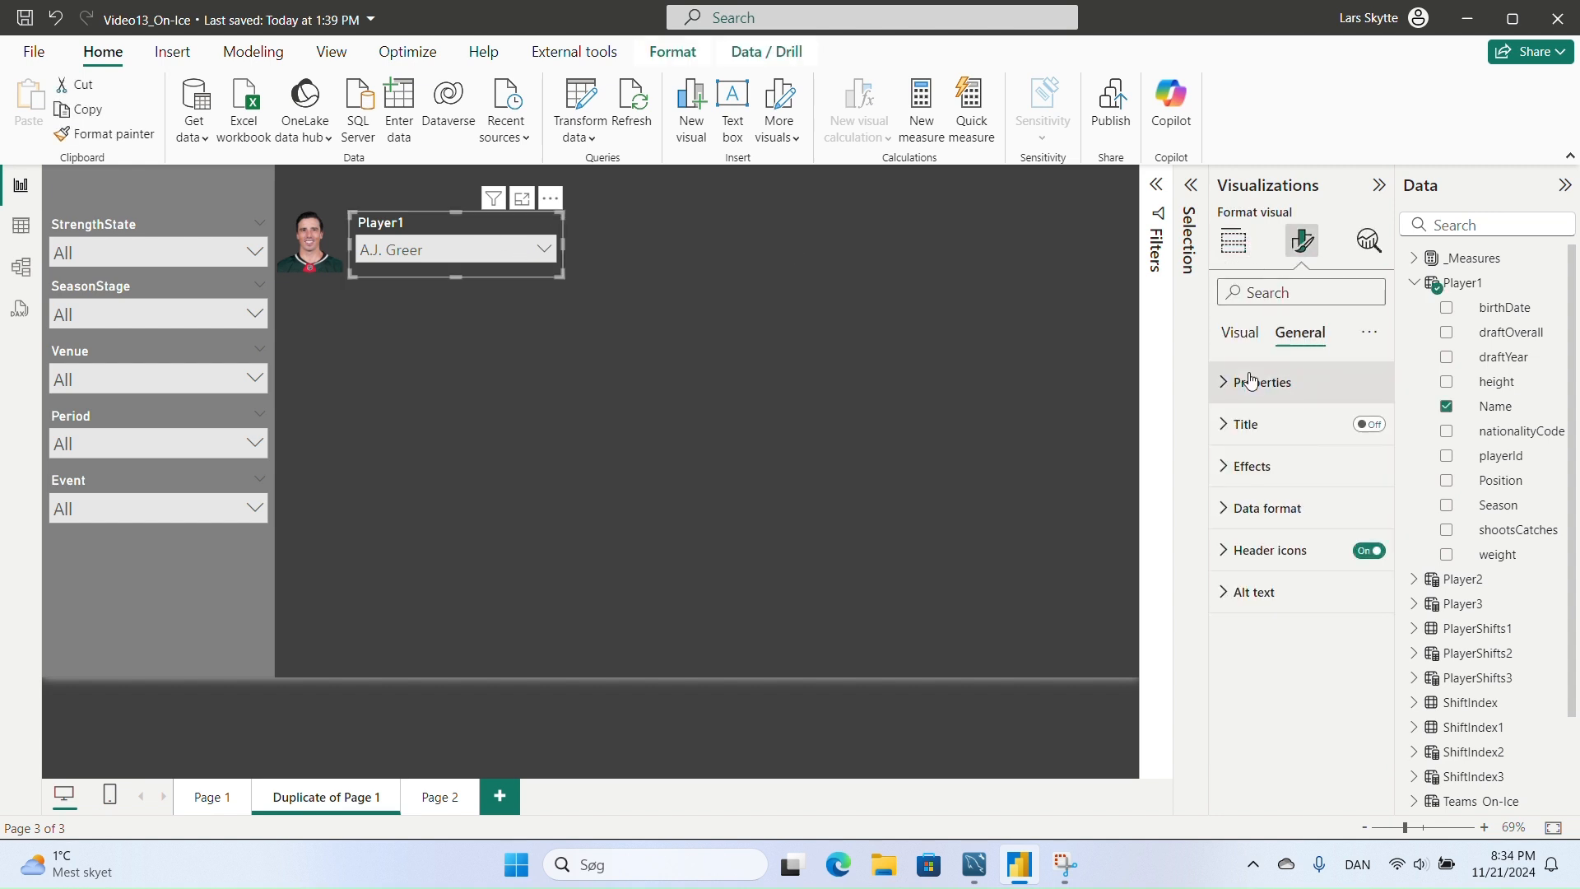
left_click(1232, 384)
left_click(1266, 536)
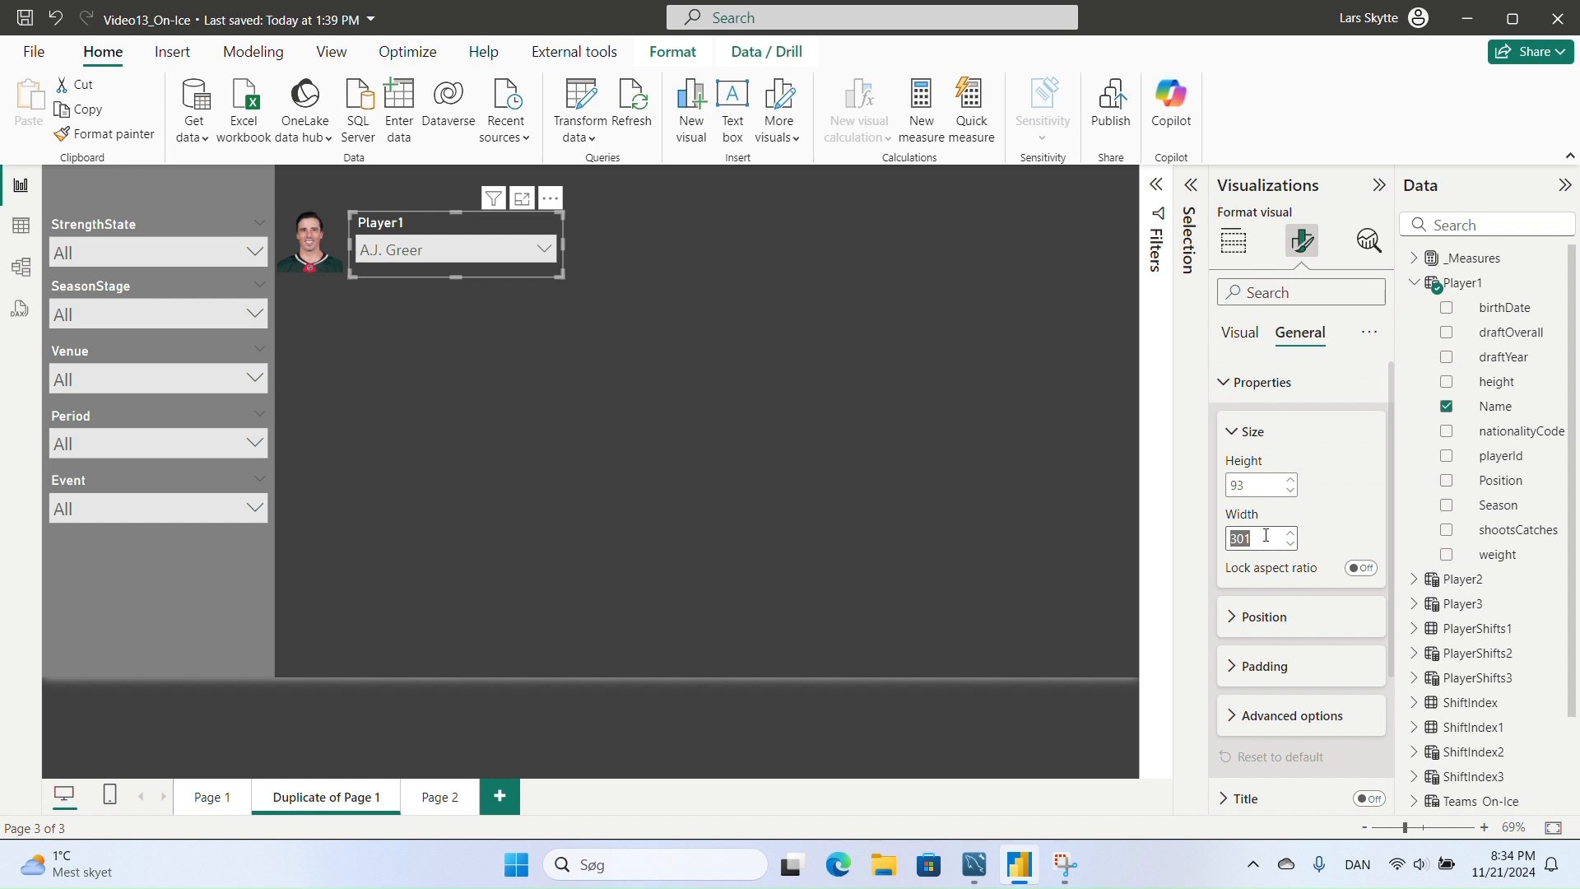
type("280")
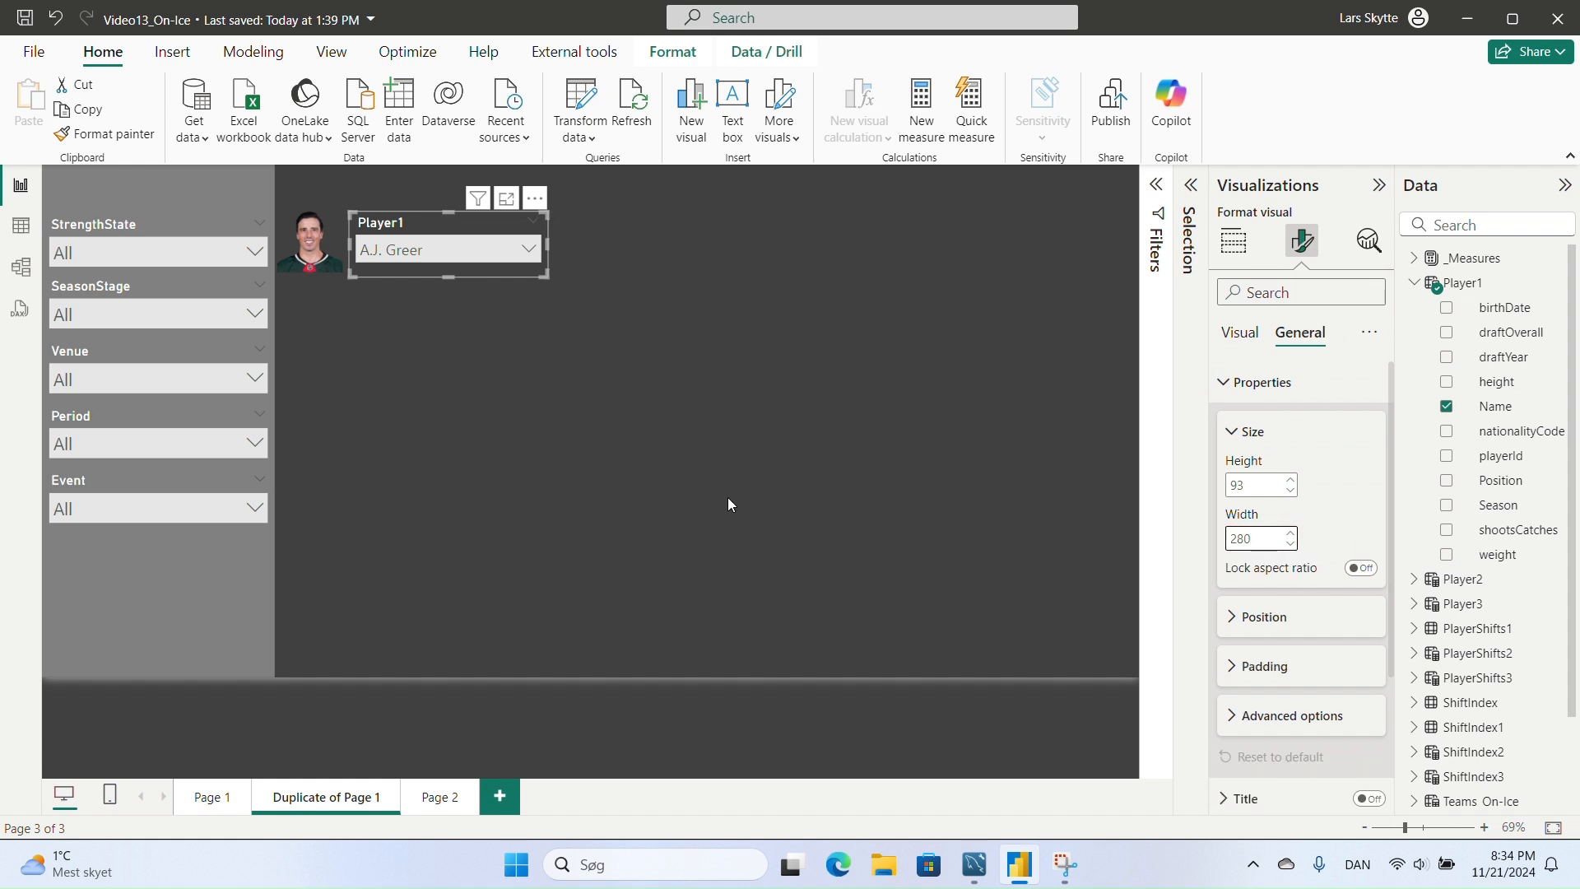
- Duplicate the player photo and place the copy directly beside the far end of the Player1 slicer
left_click(336, 247)
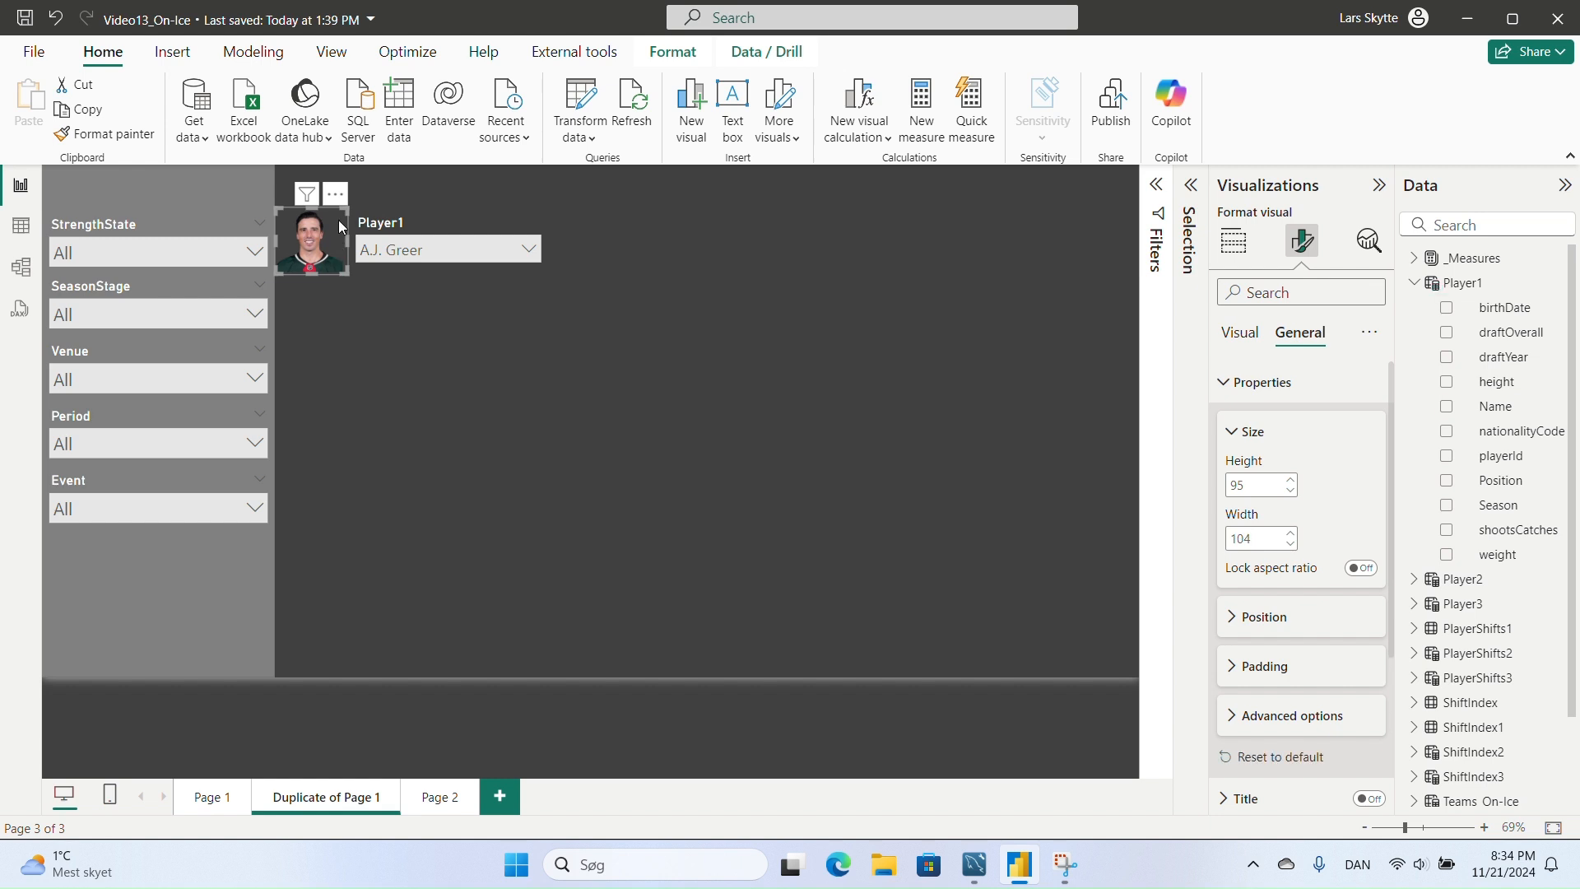
left_click(355, 222)
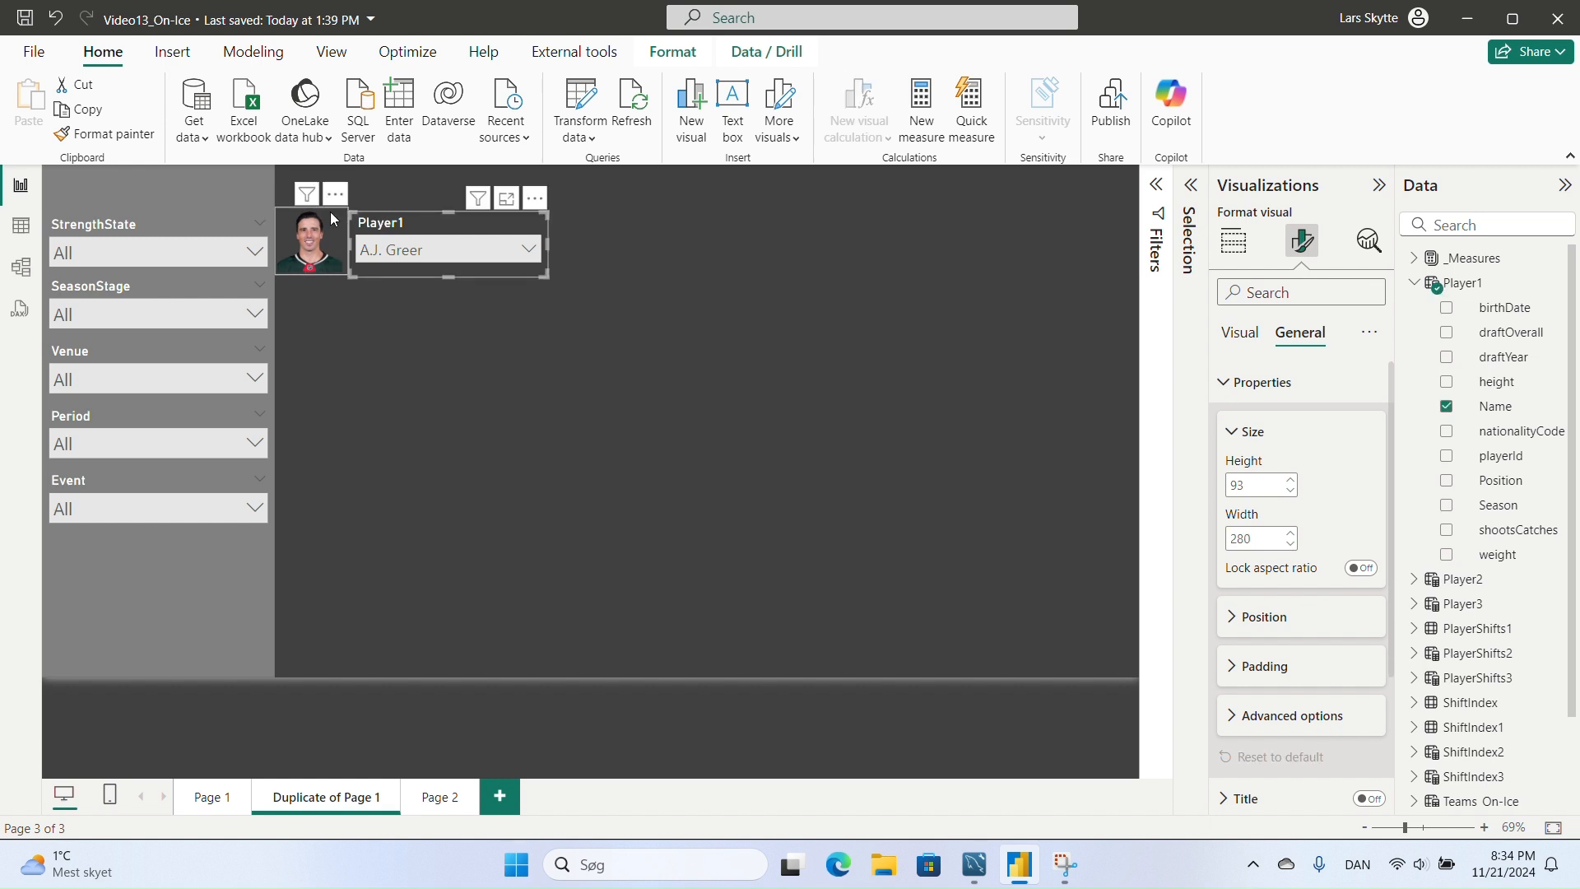
left_click(333, 216)
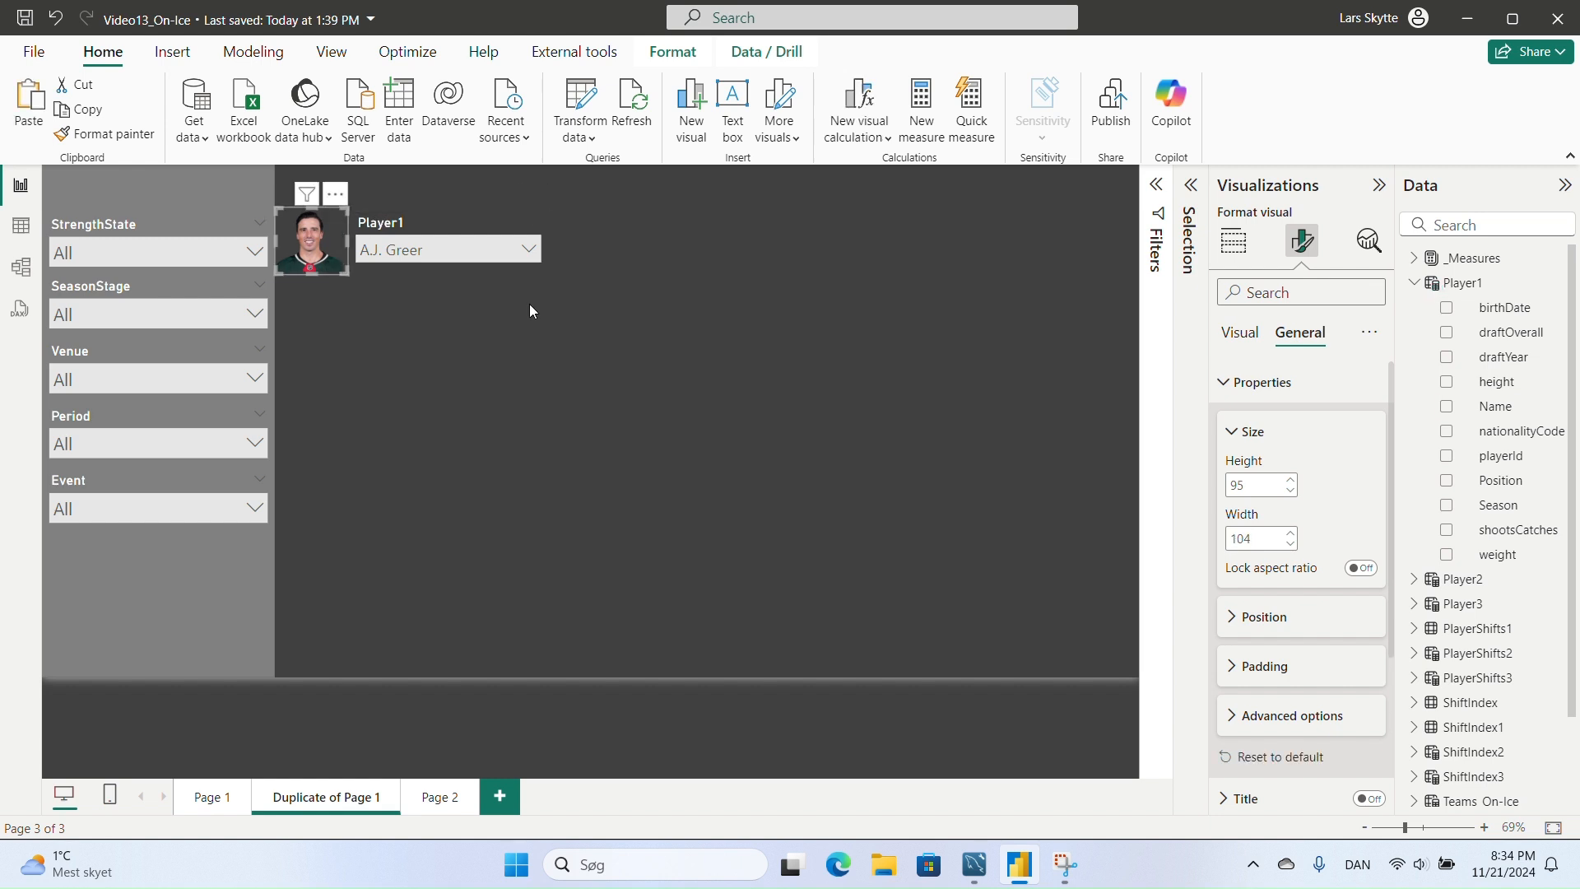
key("ctrl+v")
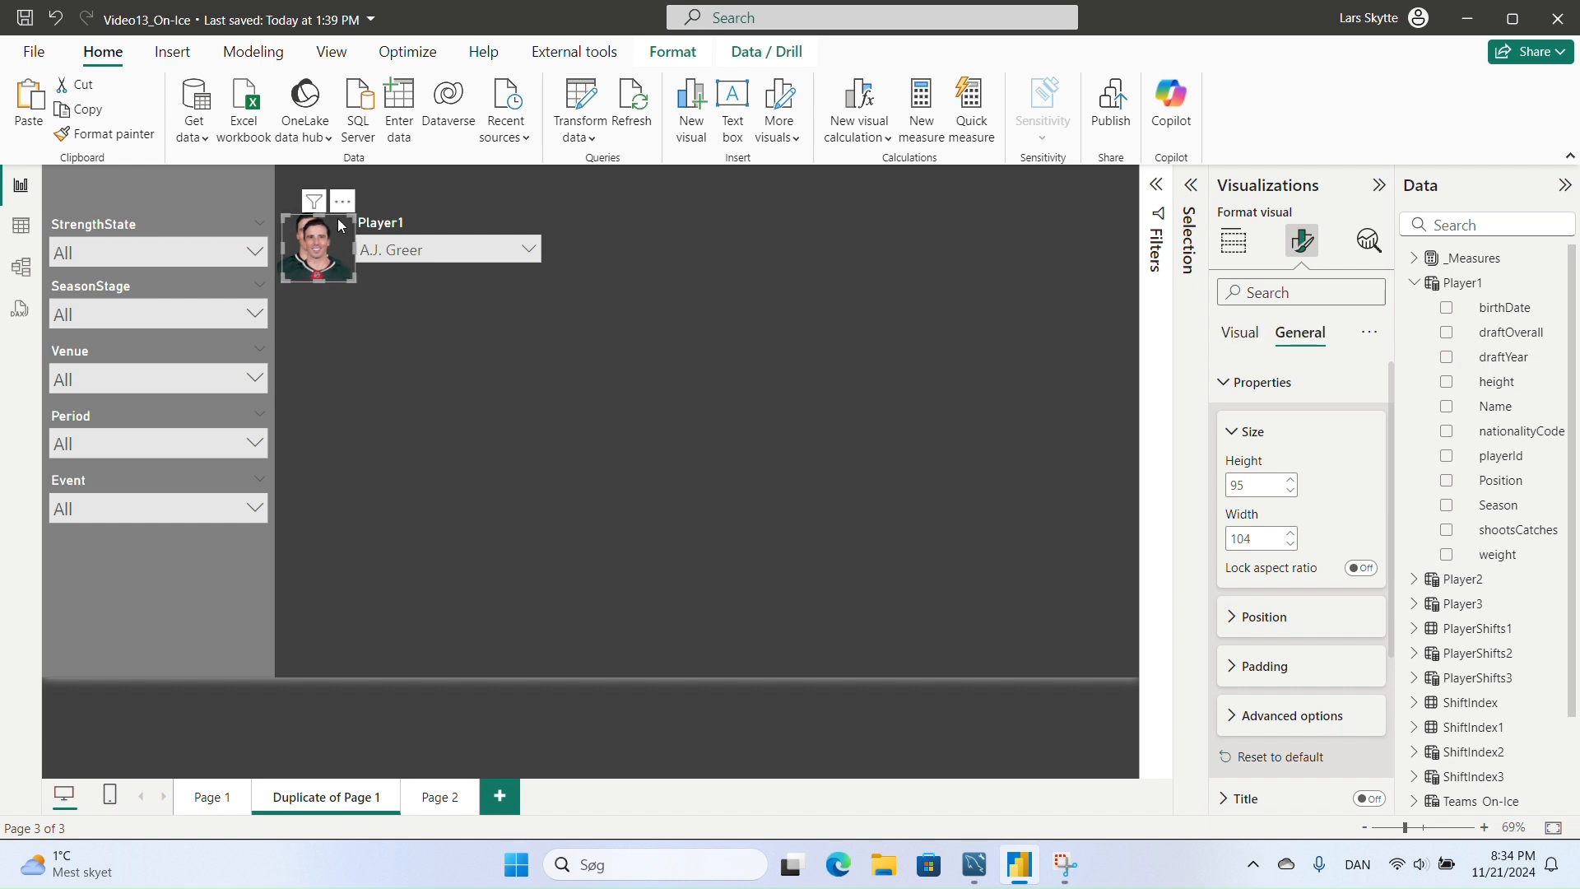
left_click_drag(341, 225, 585, 220)
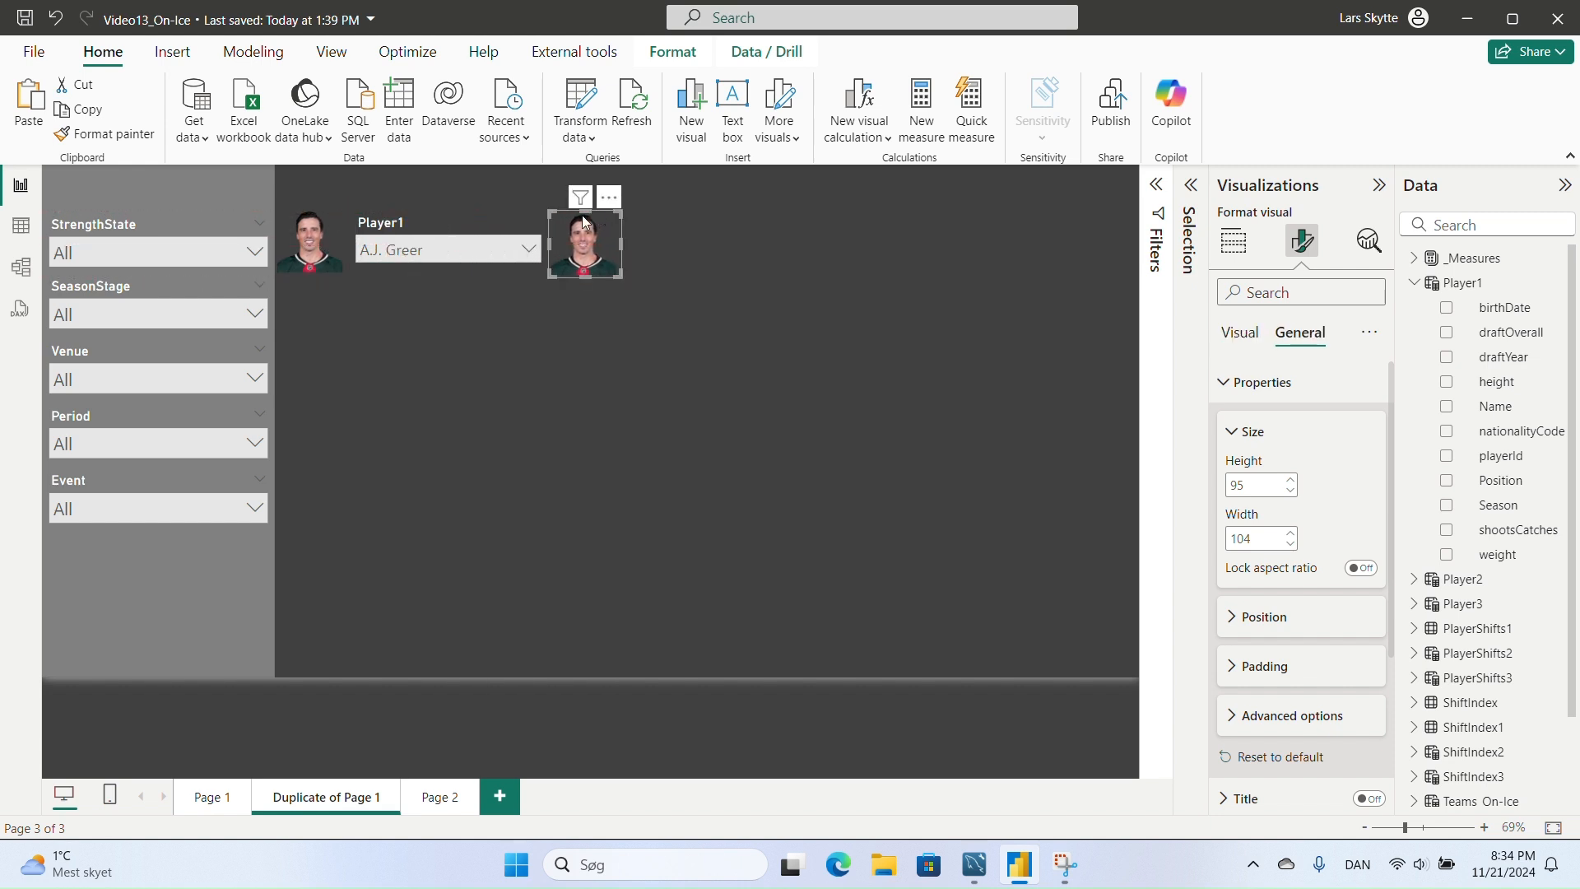
- Duplicate the Player1 slicer and place the copy right after the second player photo
left_click(442, 229)
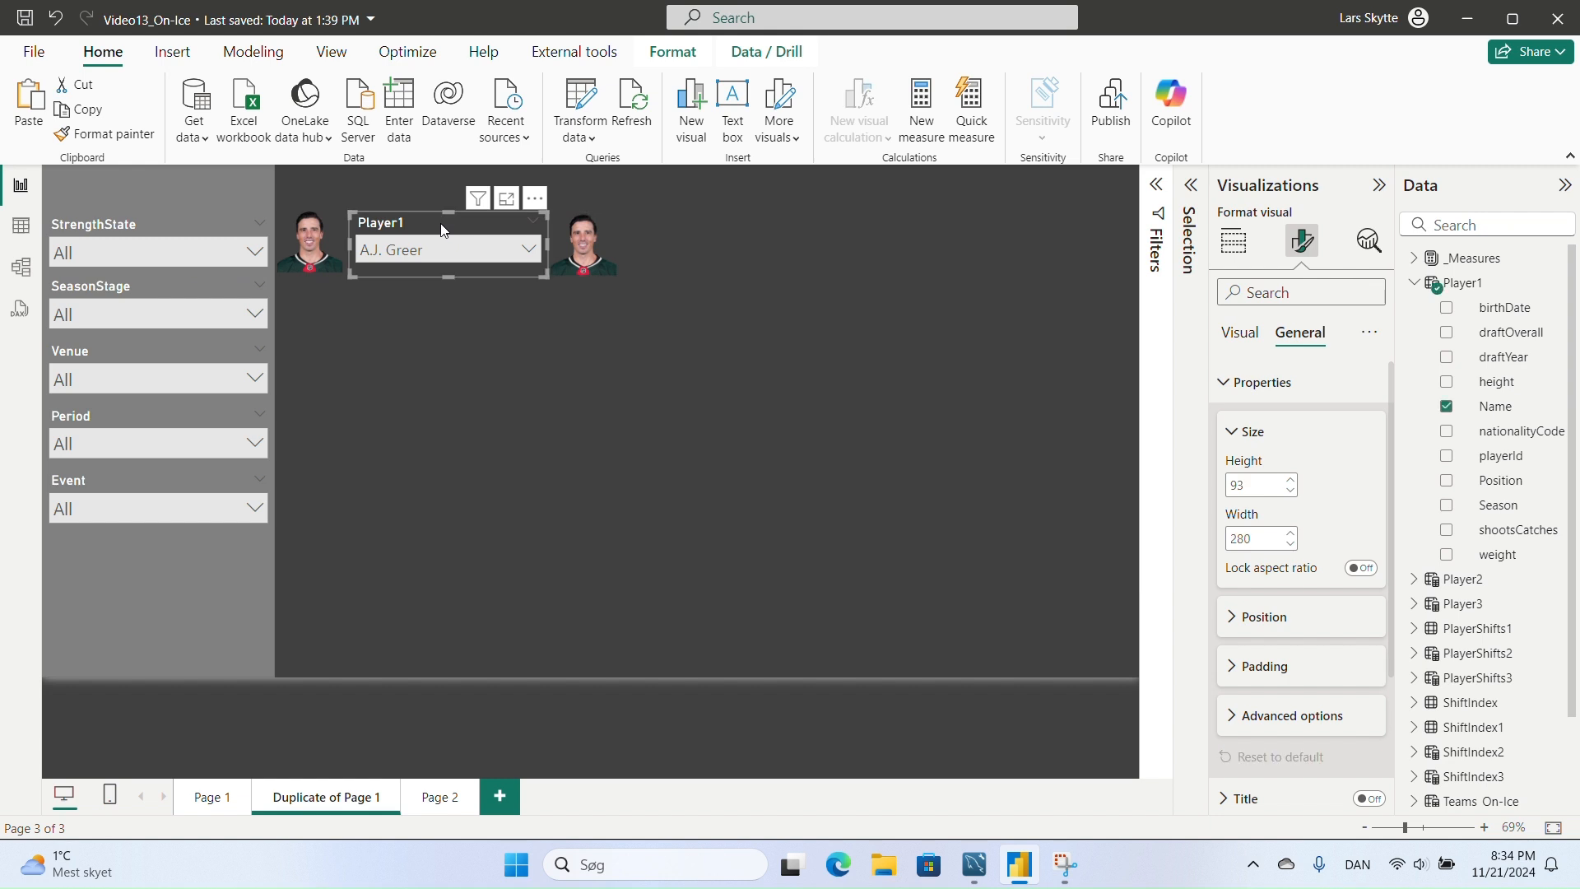
key("ctrl+v")
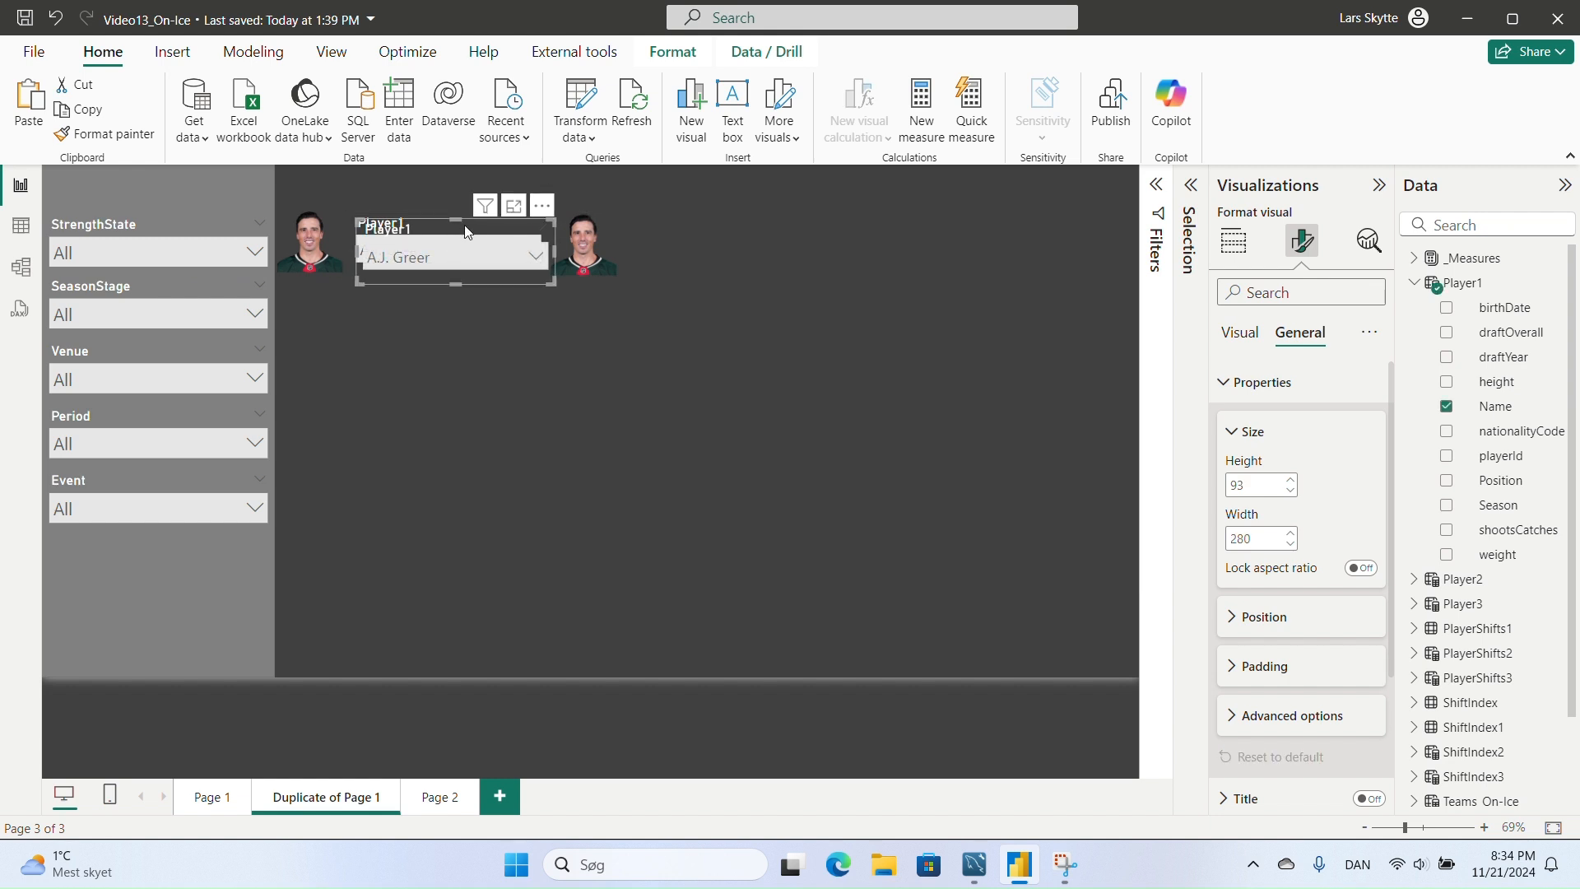
left_click_drag(465, 228, 723, 220)
- Add a third player photo and a third Player1 slicer by copying, continuing the row after the second slicer
left_click(311, 232)
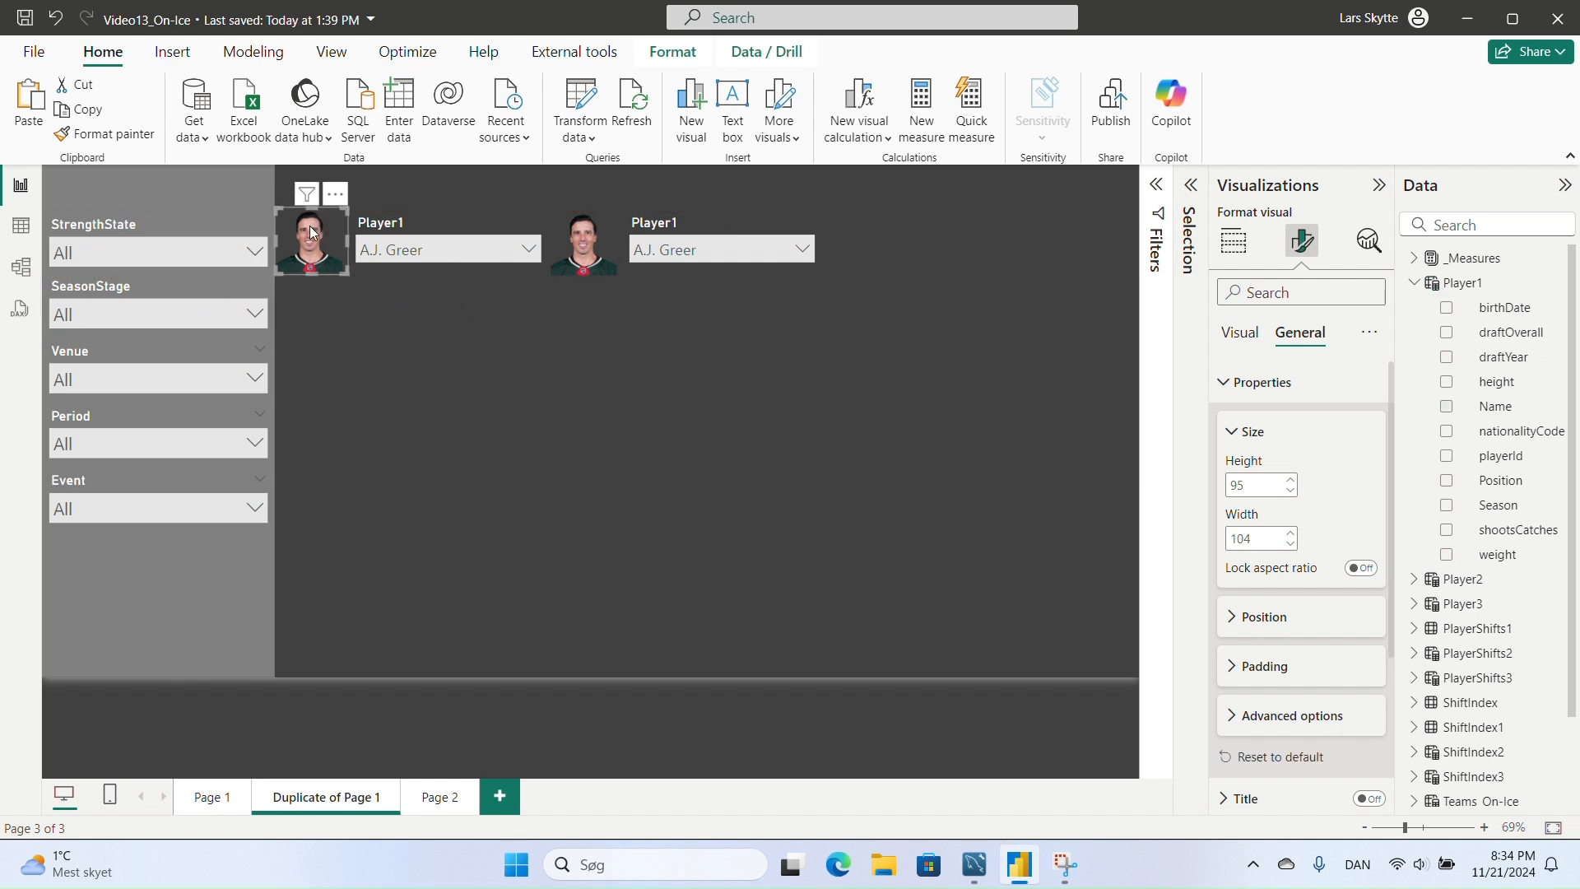
left_click_drag(310, 227, 881, 217)
left_click(658, 229)
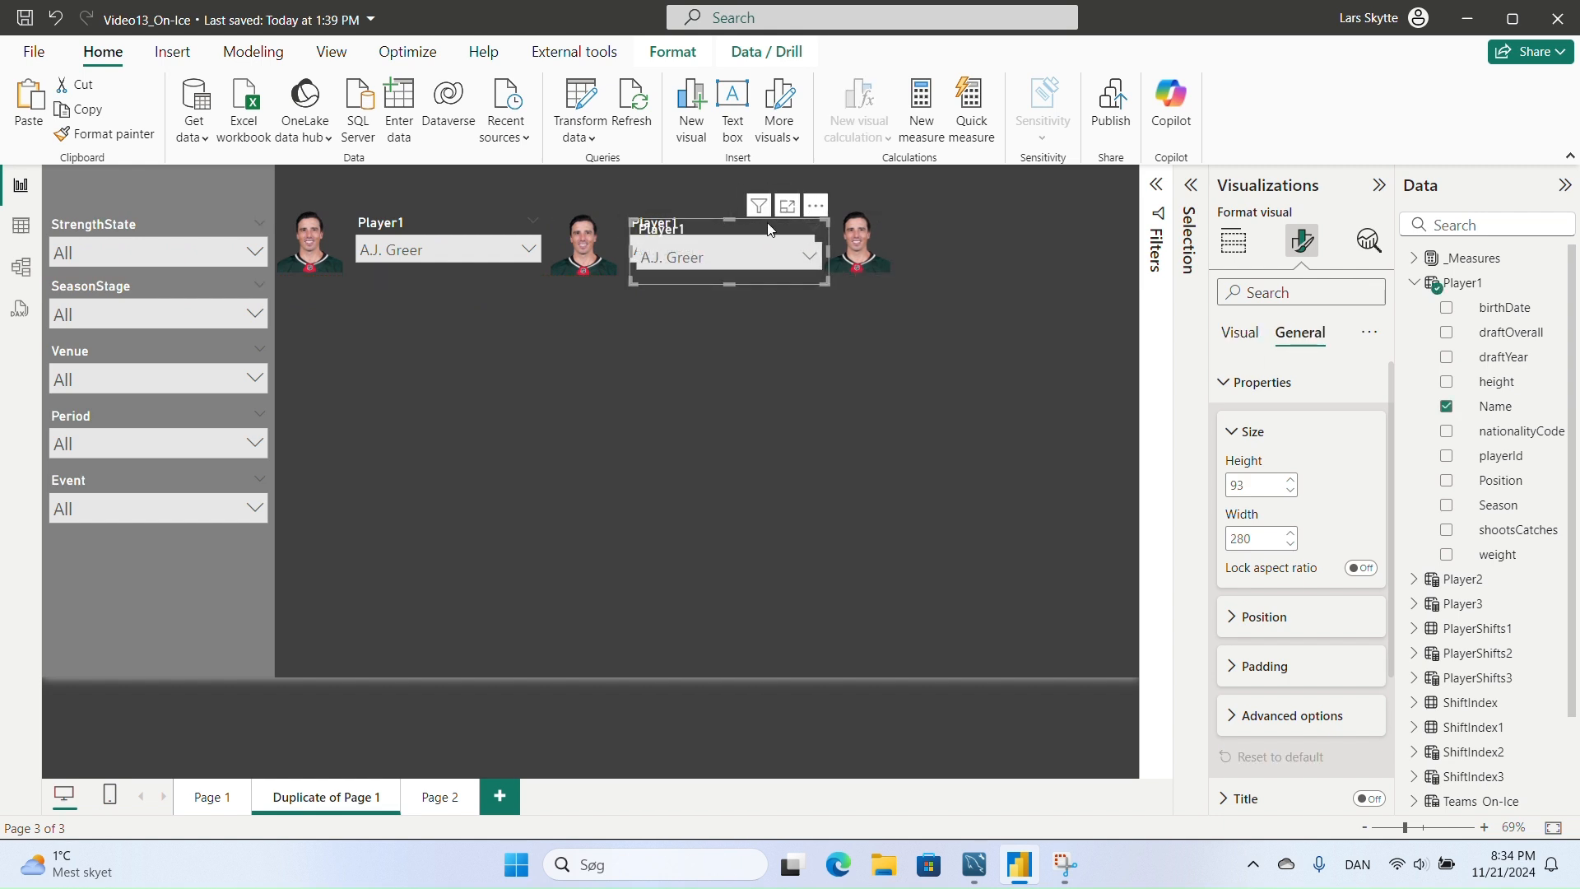
left_click_drag(770, 219, 1037, 214)
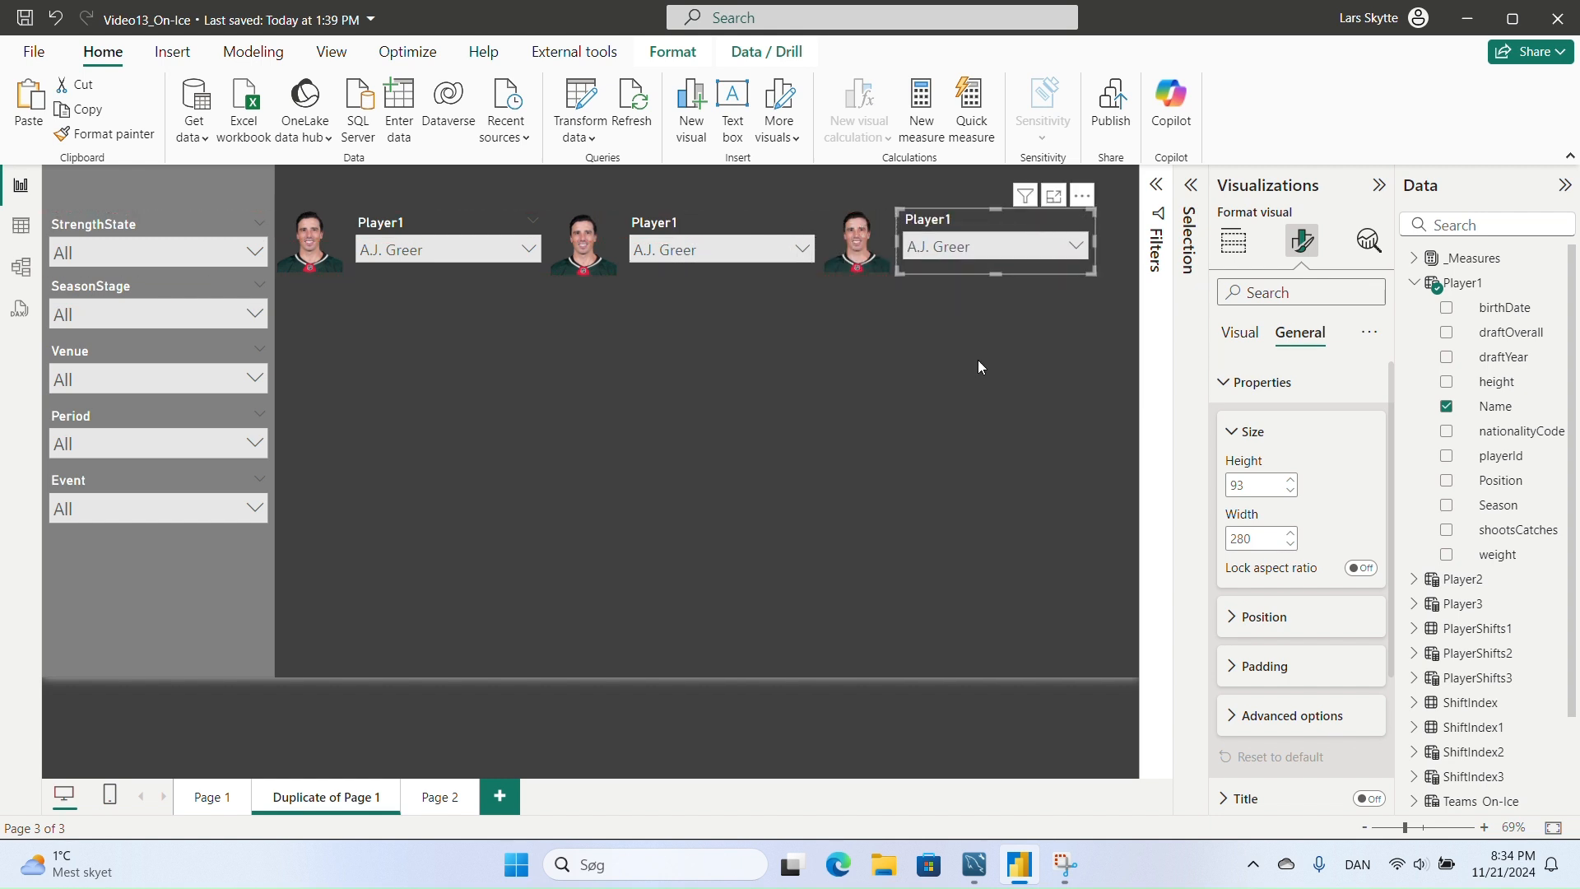
left_click(976, 360)
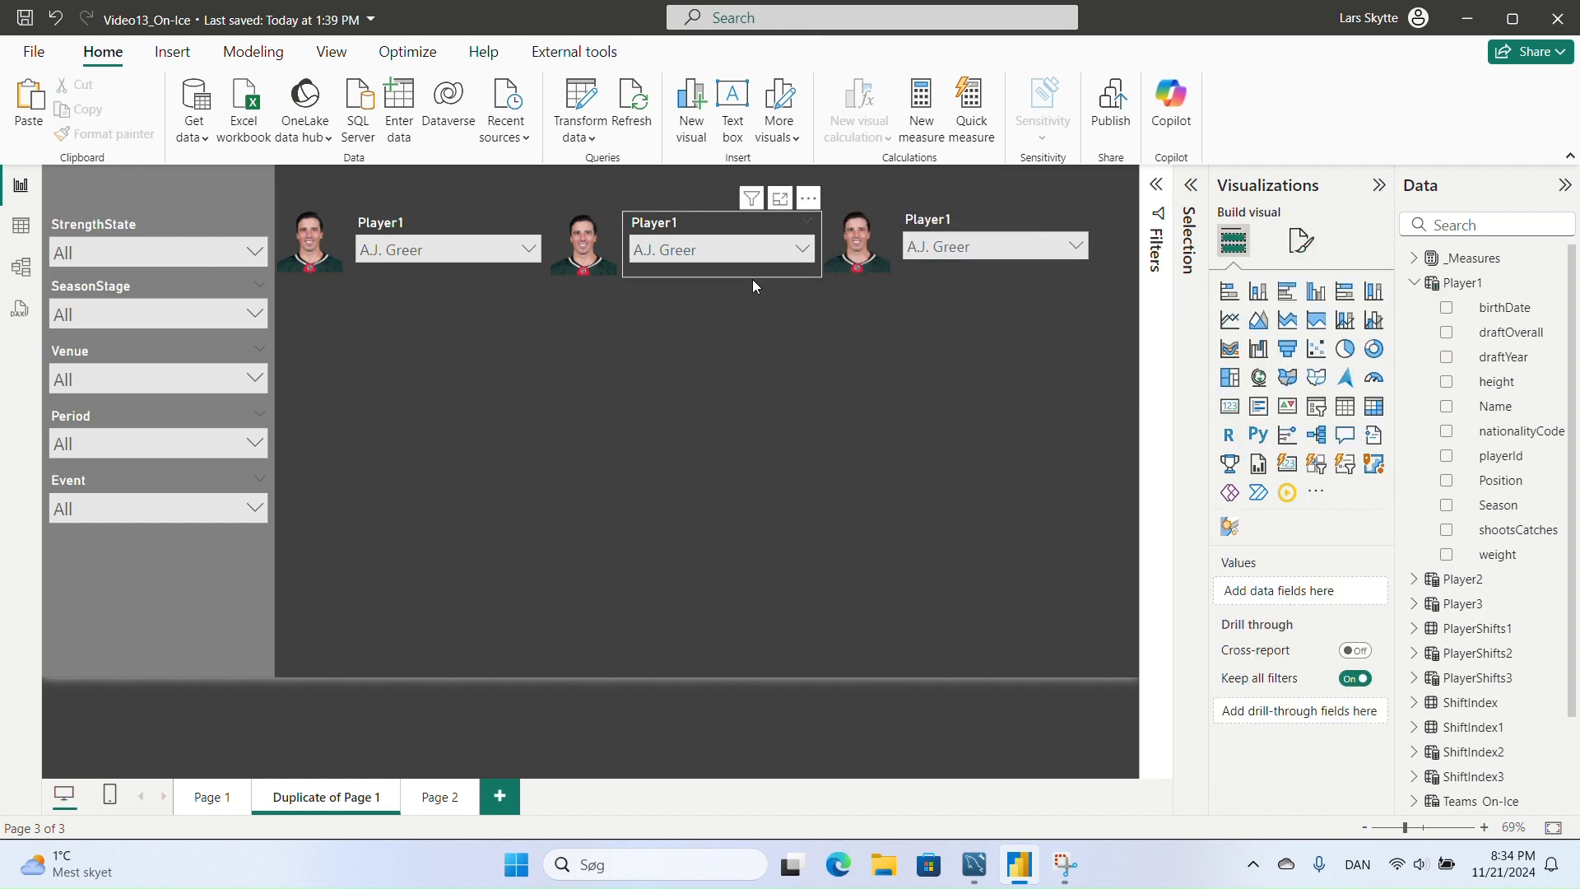
- Align the top edges of the three player photos
left_click(305, 234)
left_click(576, 246, "ctrl")
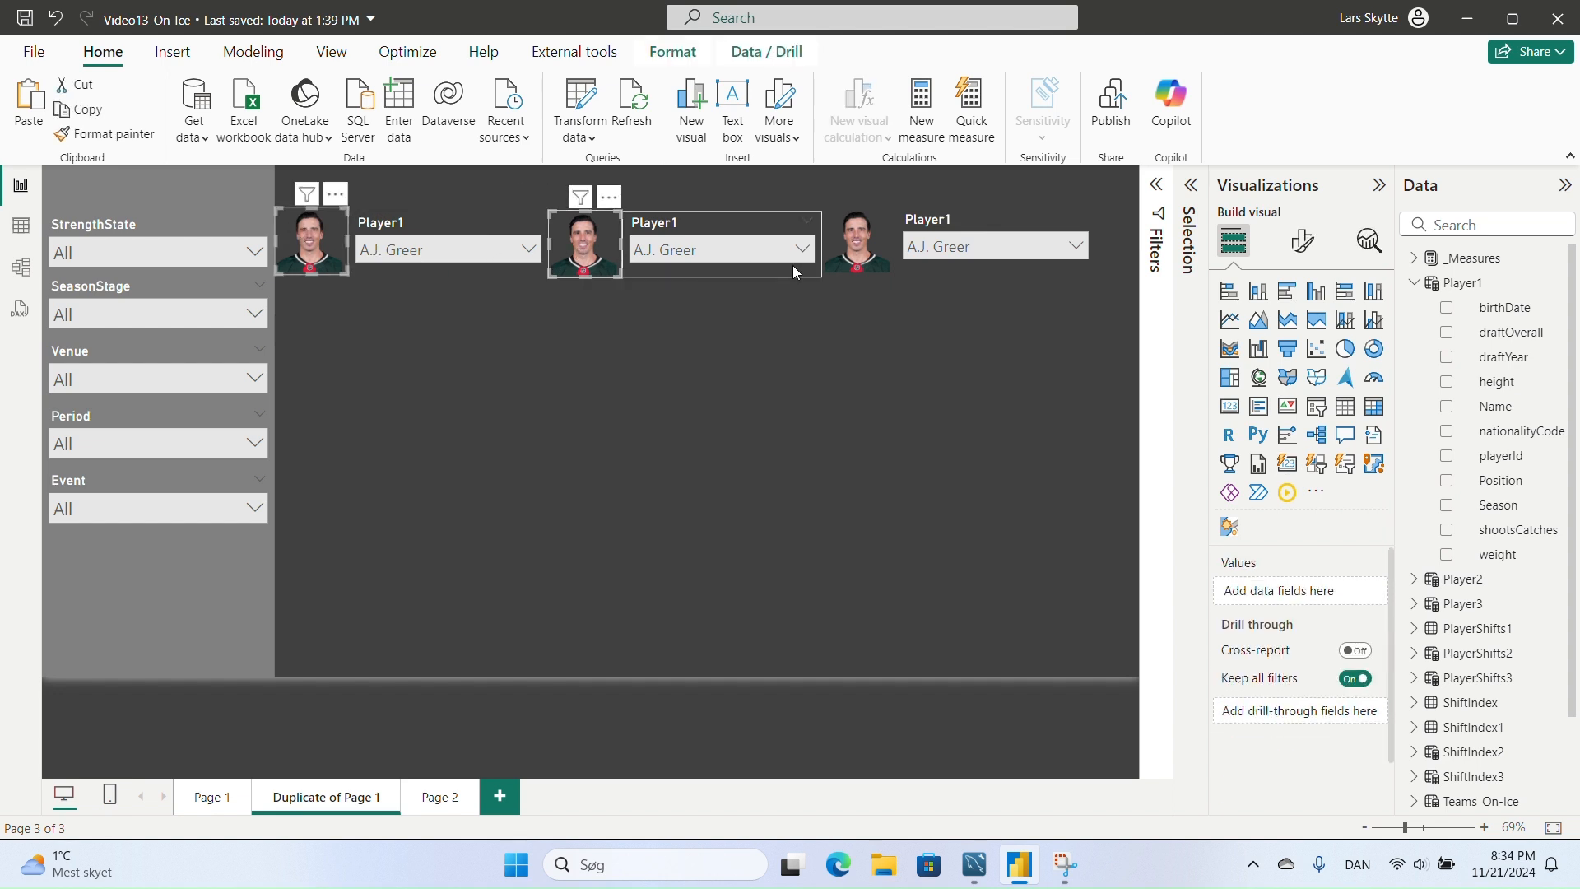
left_click(853, 262, "ctrl")
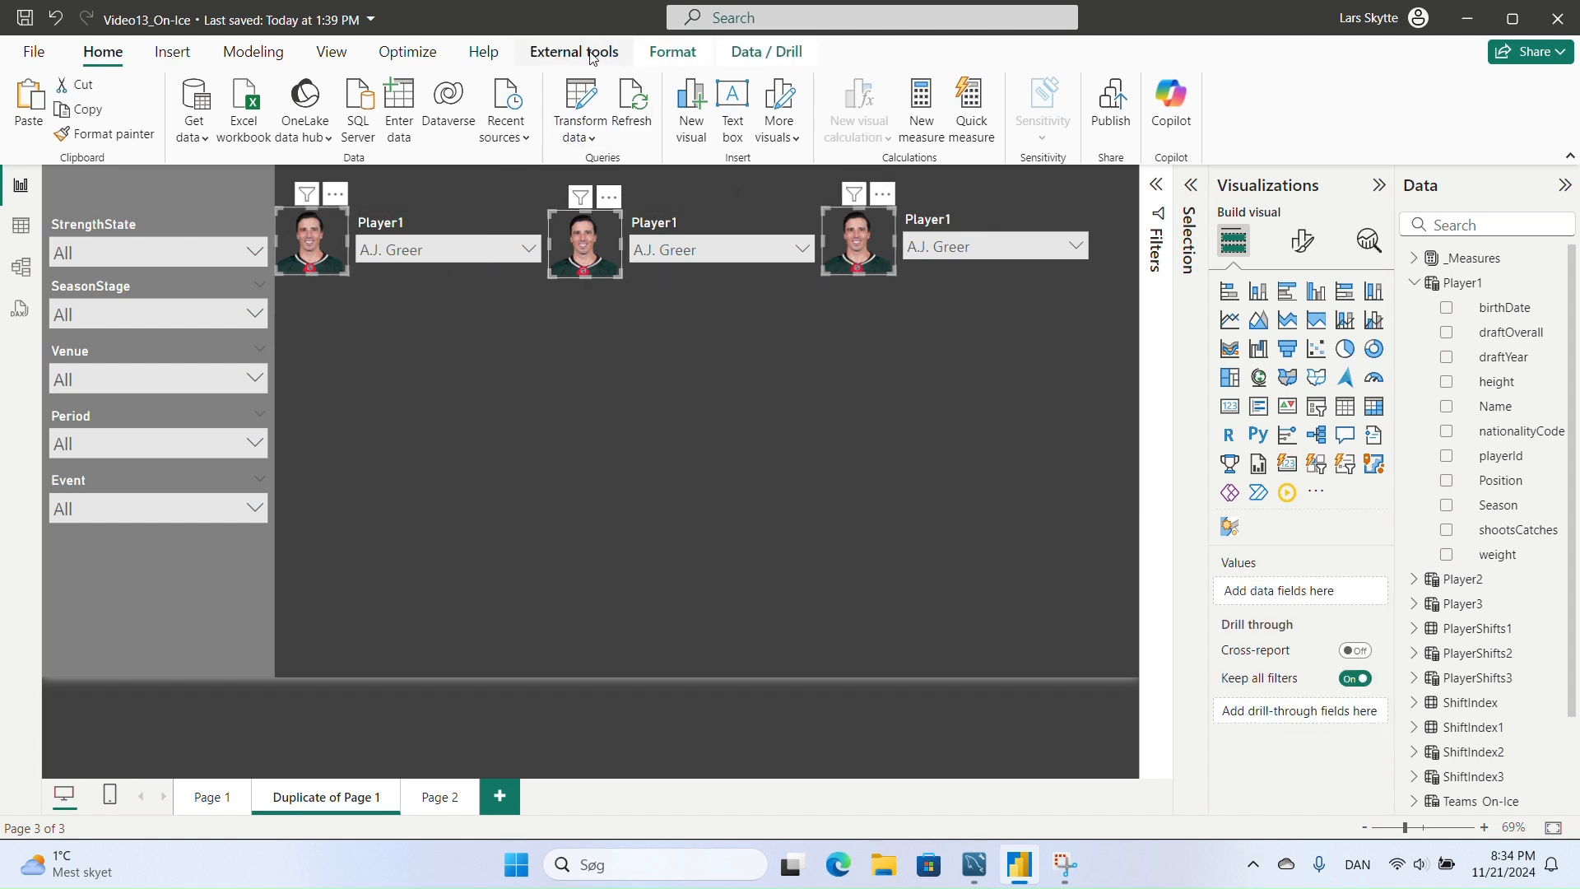
left_click(651, 54)
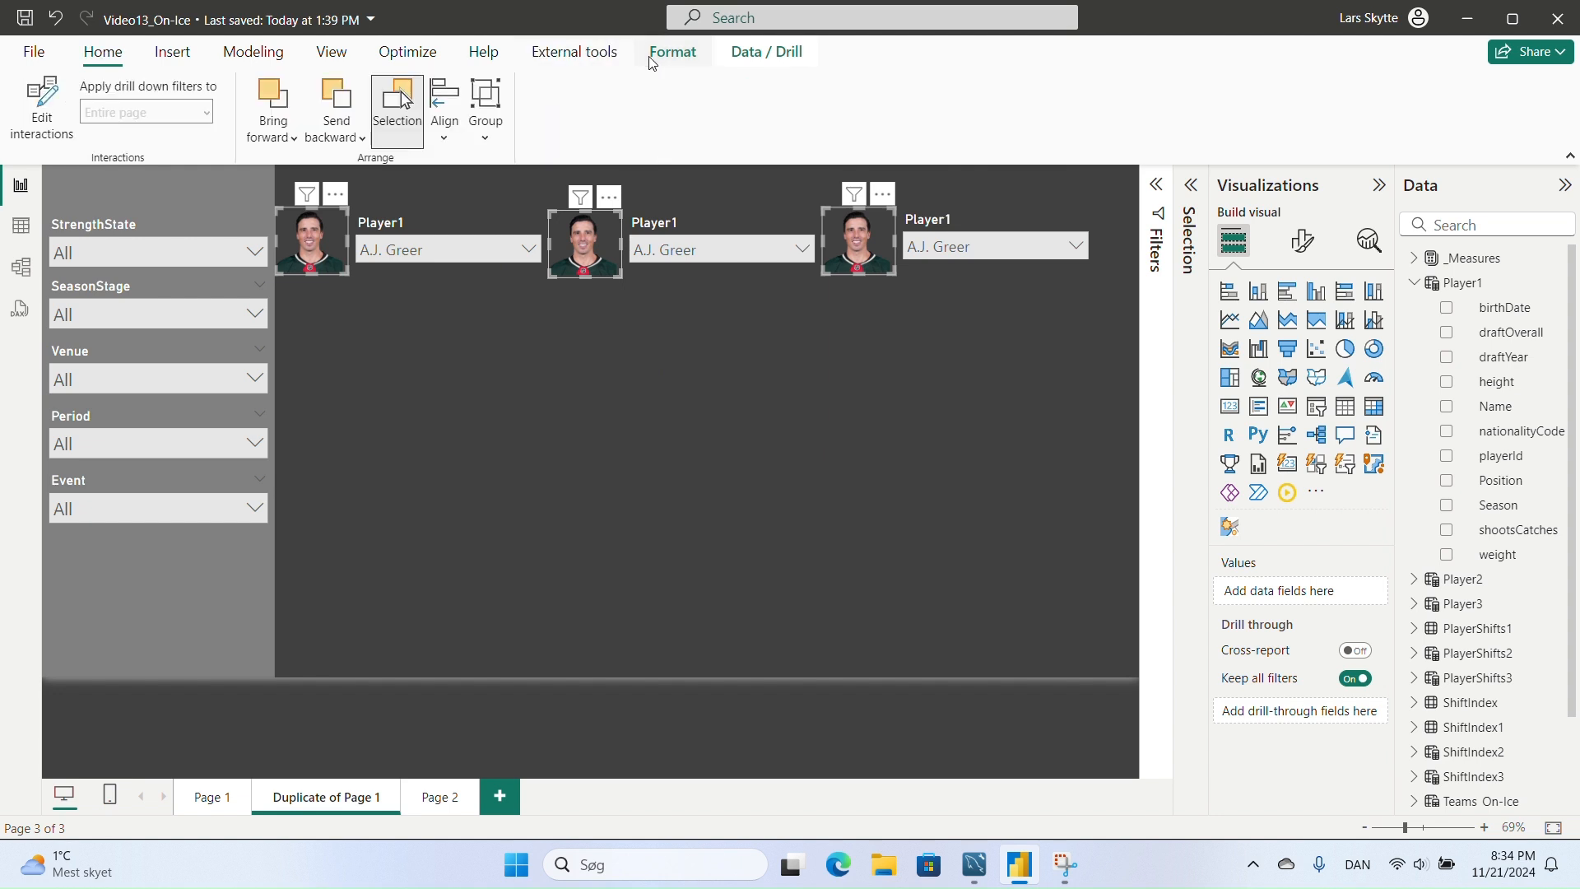
left_click(445, 115)
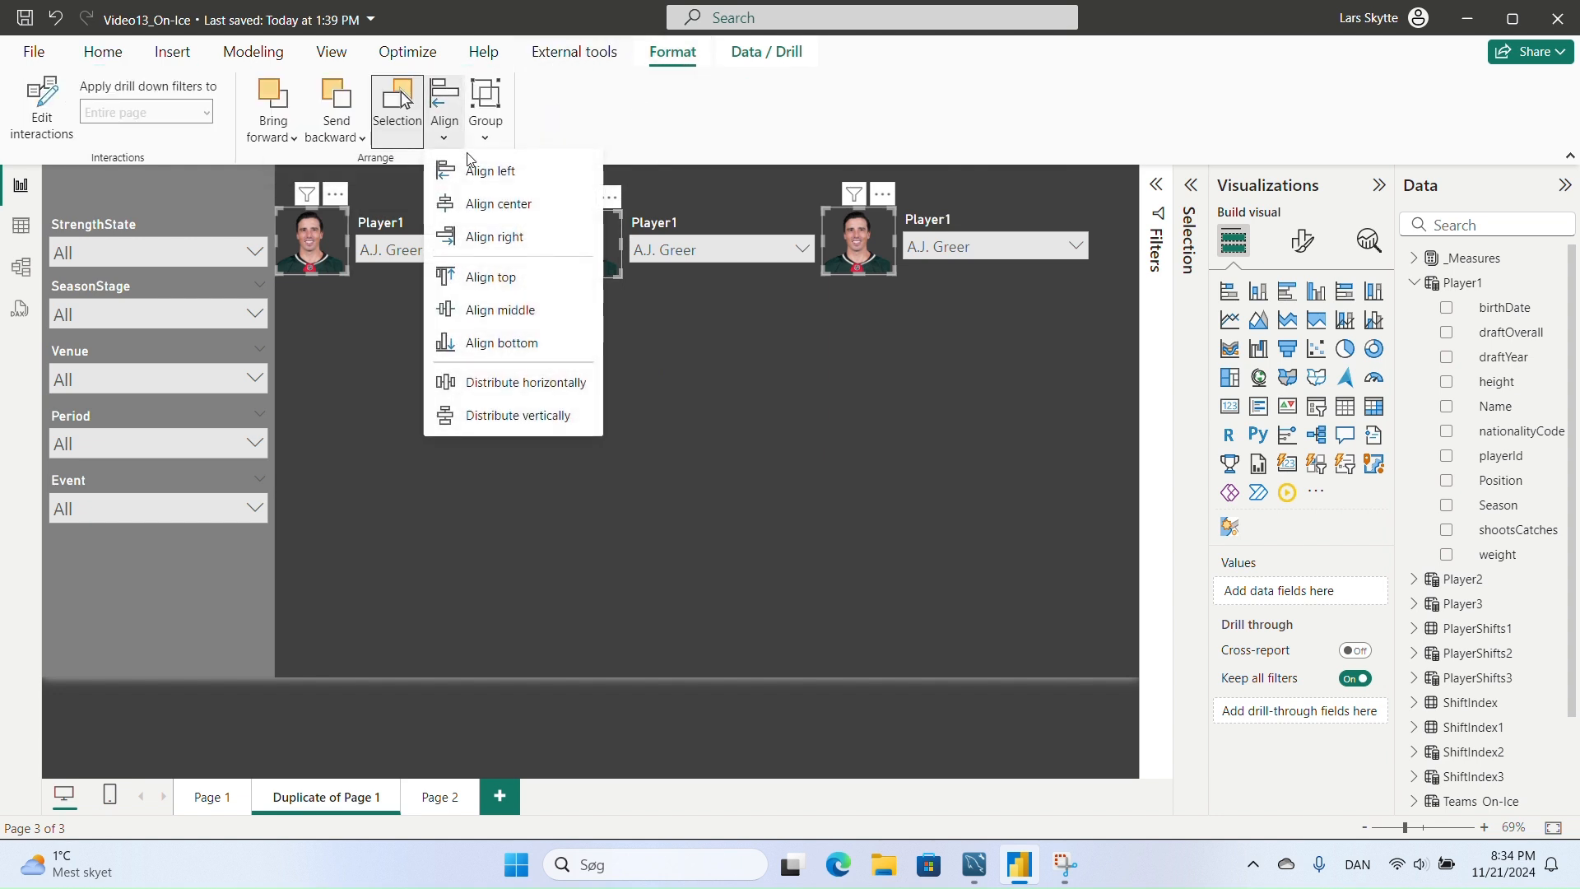
left_click(509, 278)
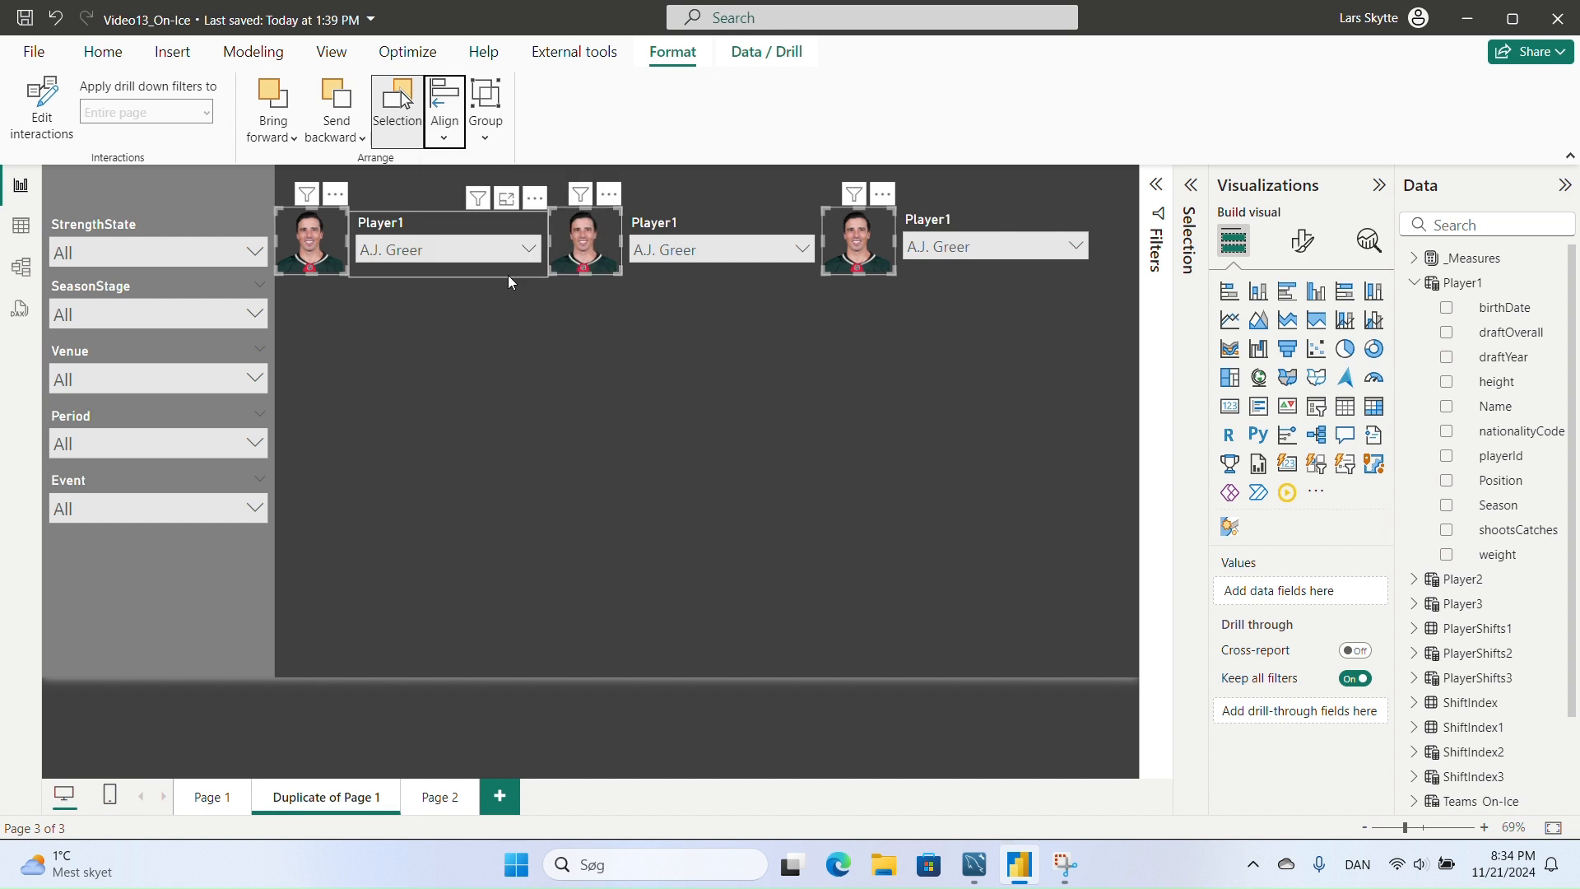
- Select the first and second Player1 slicers together
left_click(527, 214)
left_click(709, 227, "ctrl")
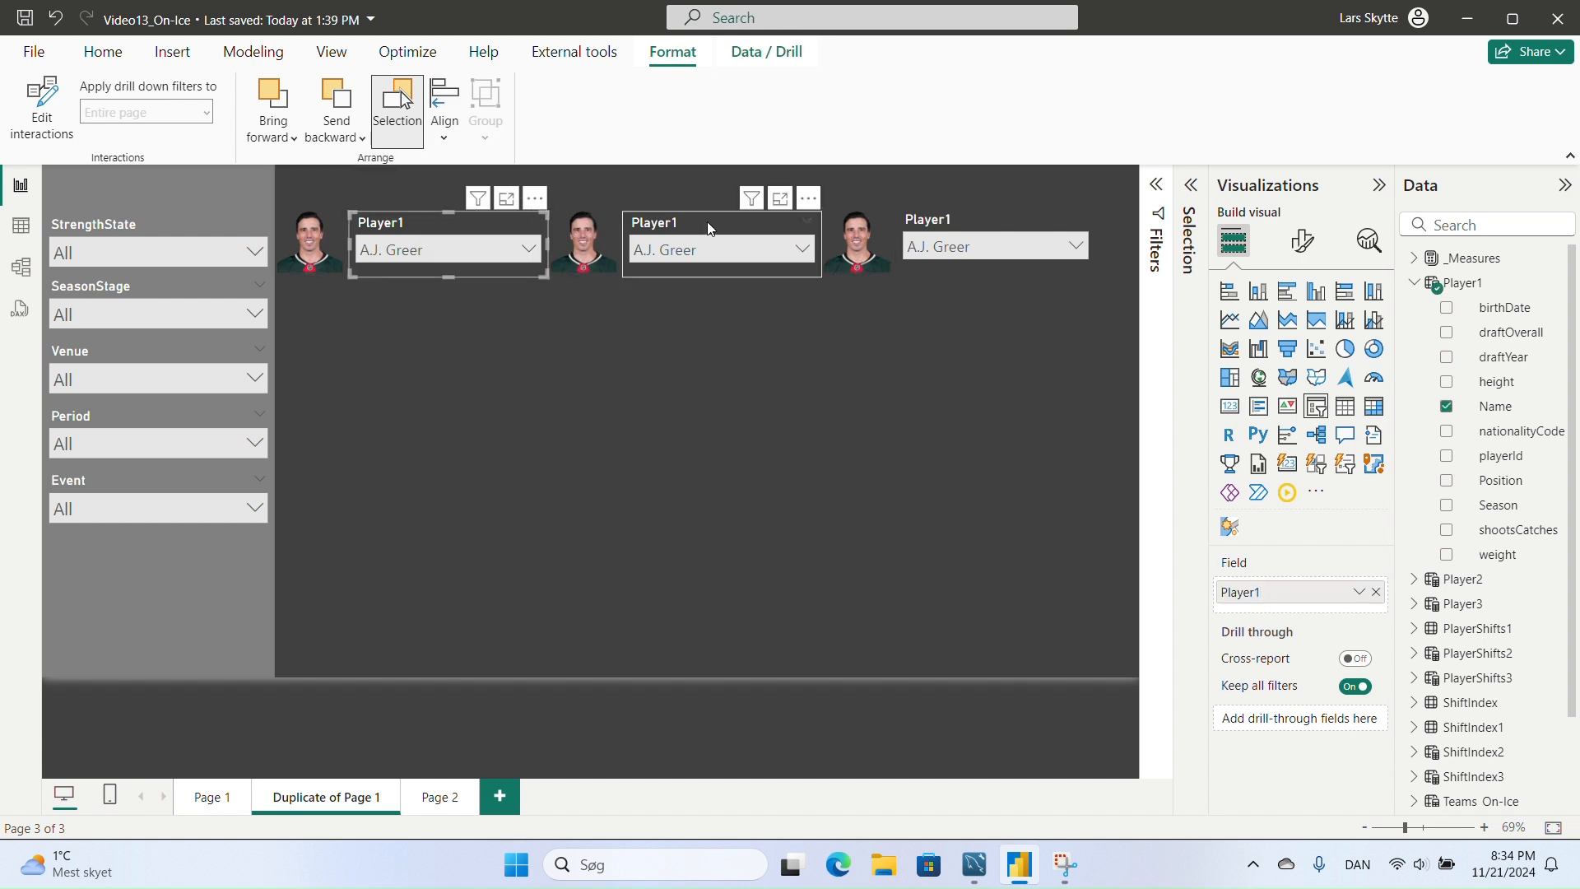
- Align the top edges of the three Player1 slicers above the report canvas
left_click(995, 232, "ctrl")
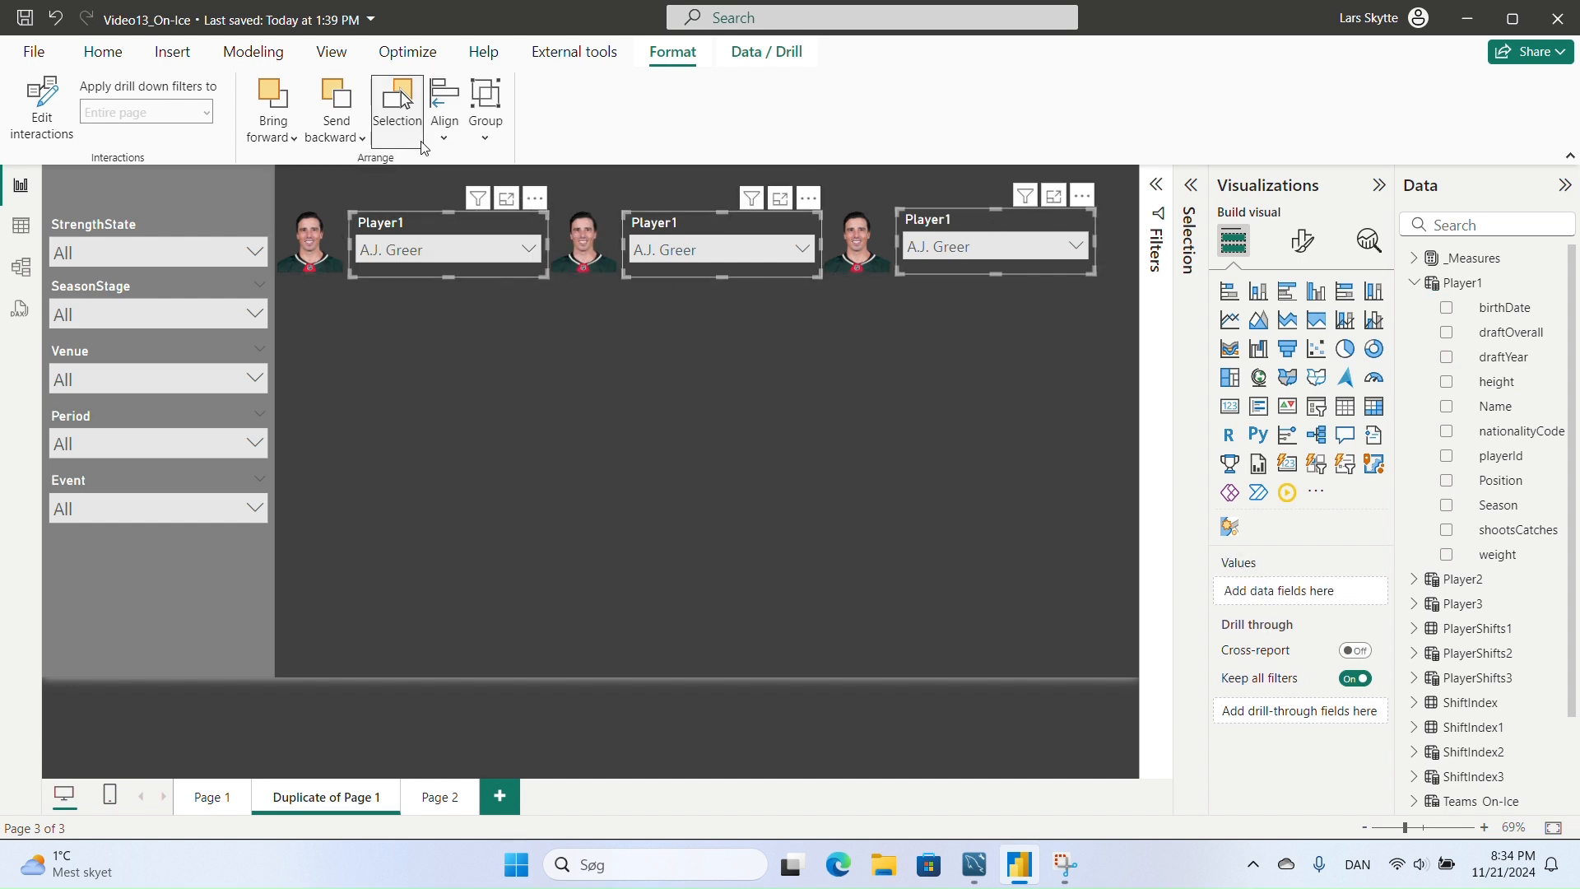
left_click(449, 142)
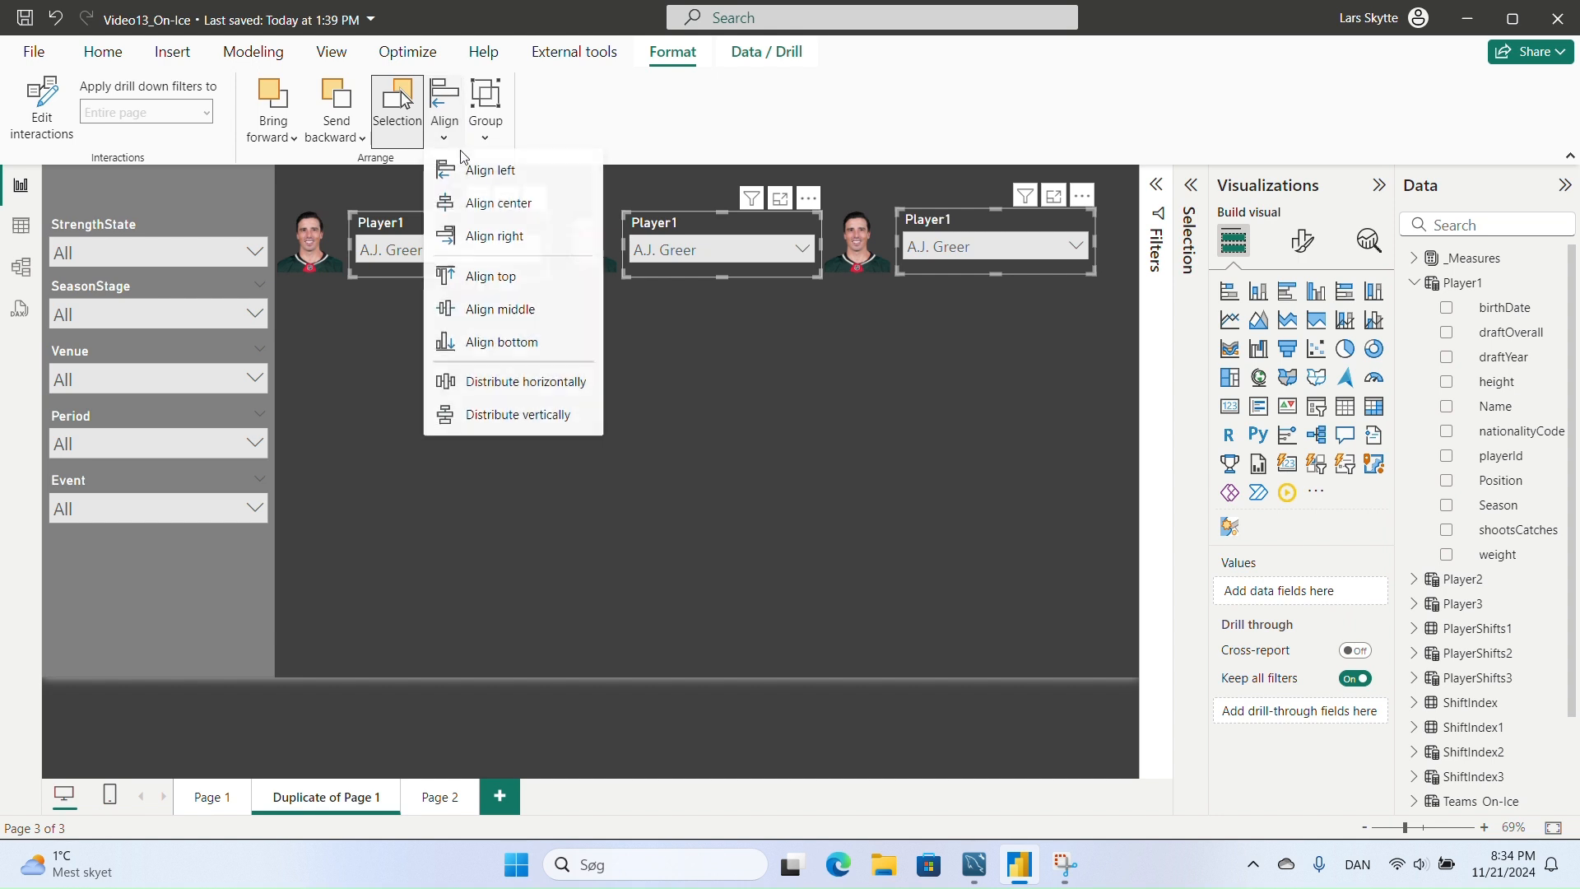
left_click(511, 284)
left_click(894, 471)
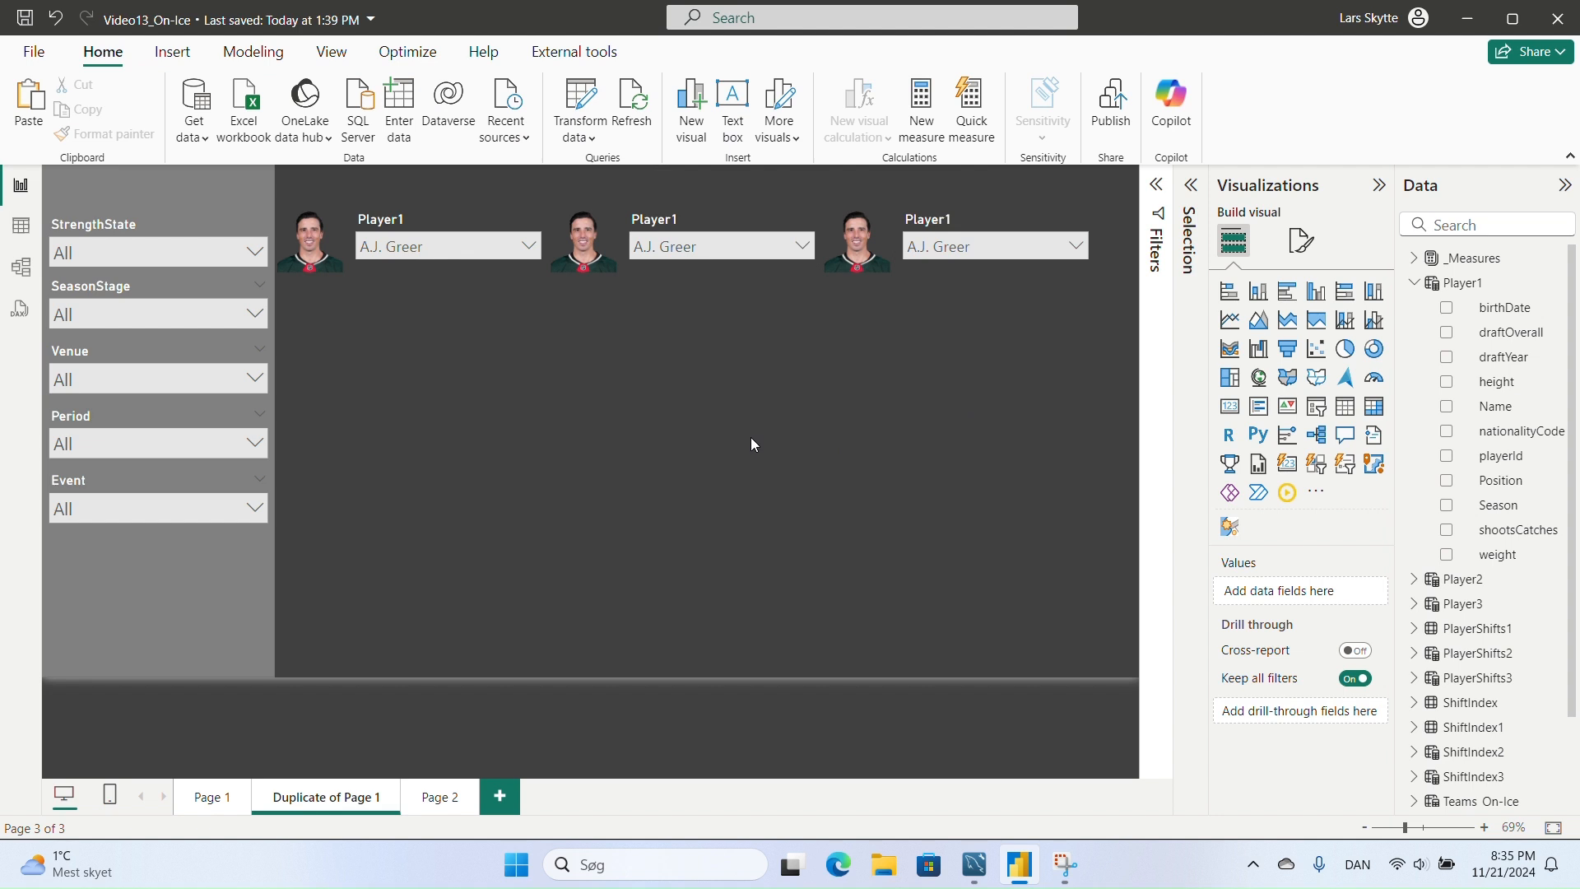
left_click(528, 246)
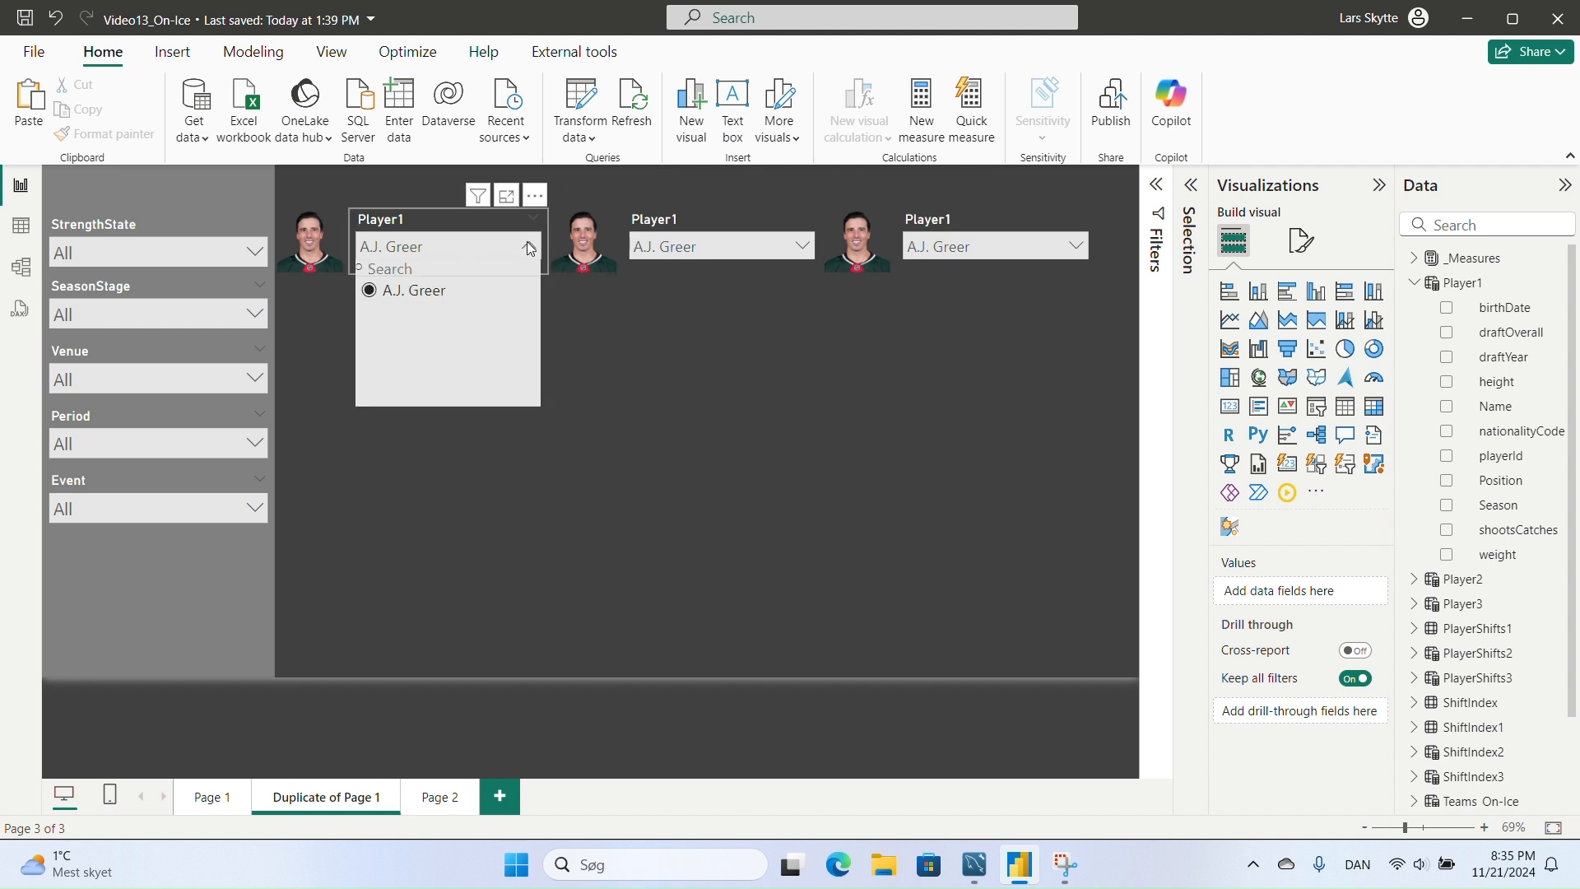
left_click(479, 230)
- Replace the middle slicer's field with Name from the Player2 table and rename that field Player2 for this visual
left_click(696, 229)
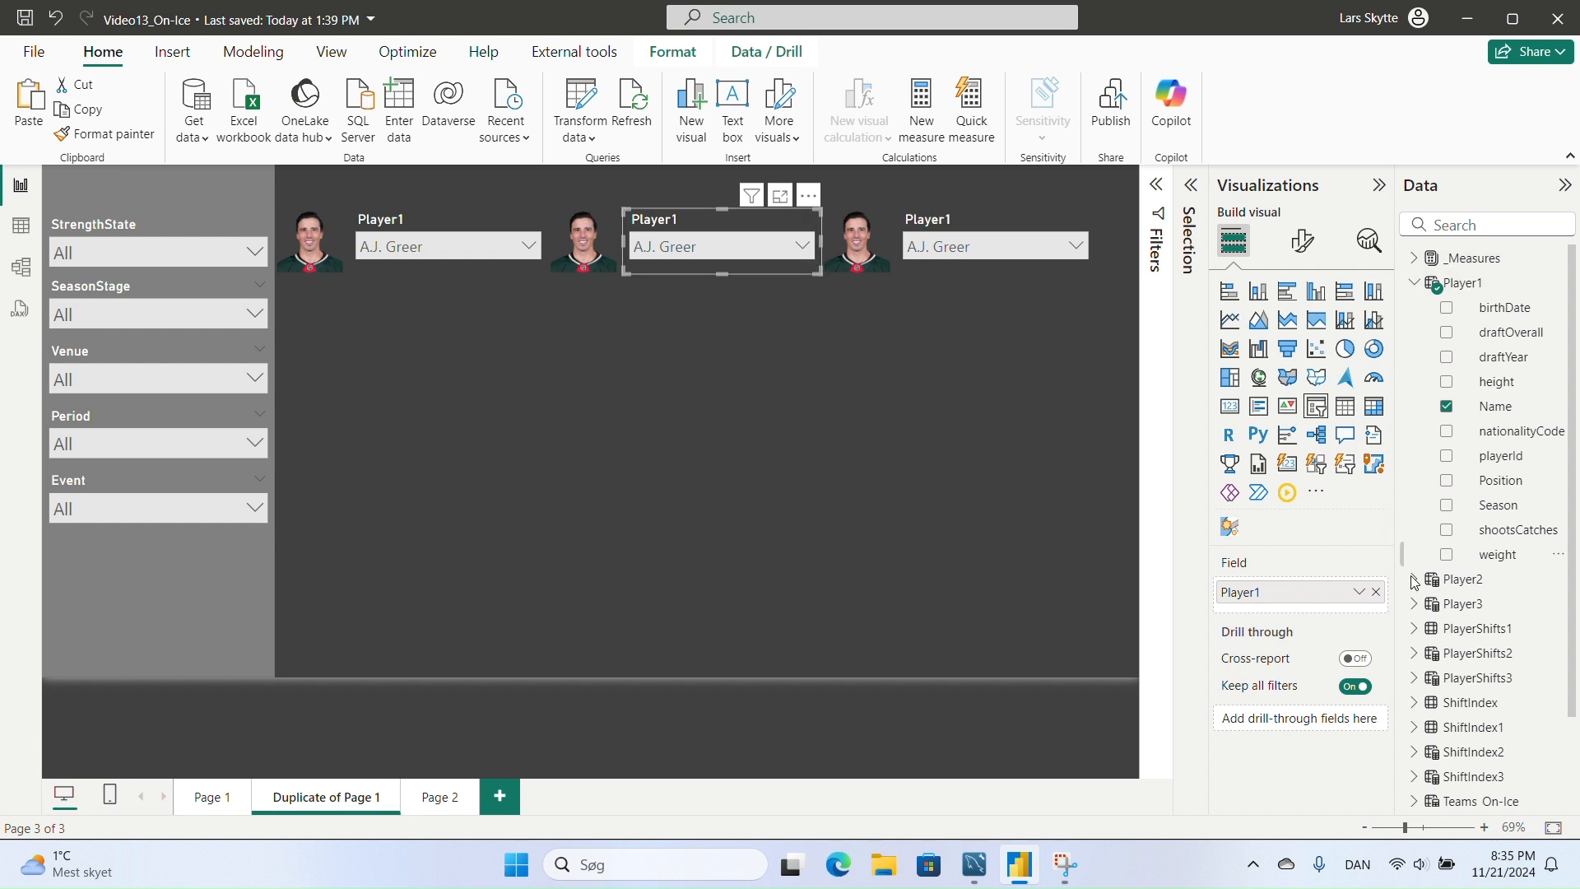
left_click(1375, 592)
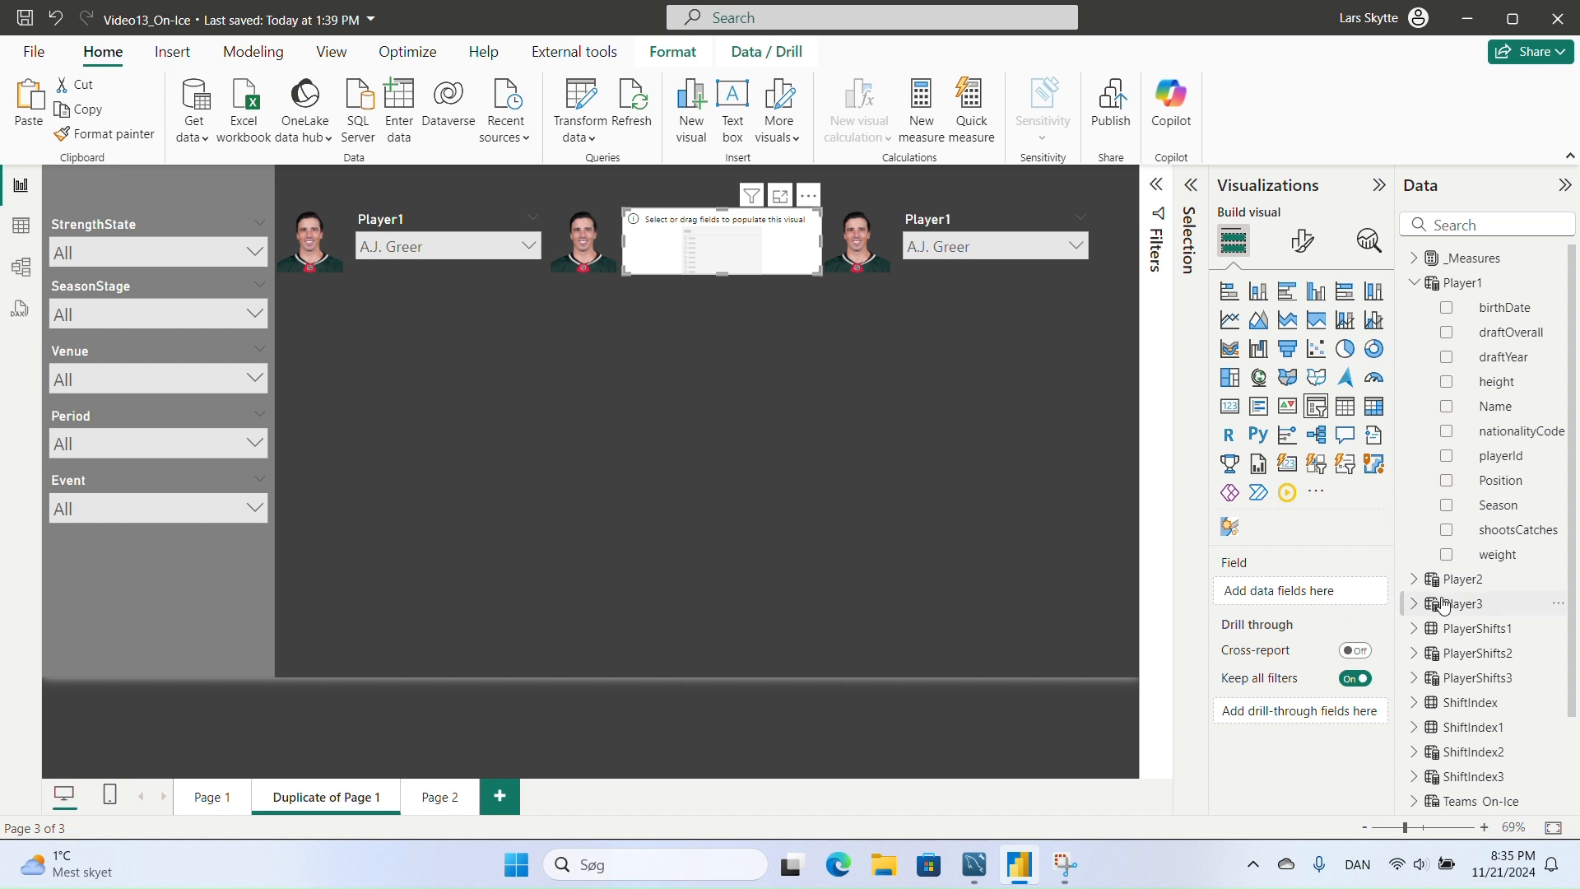
left_click(1415, 579)
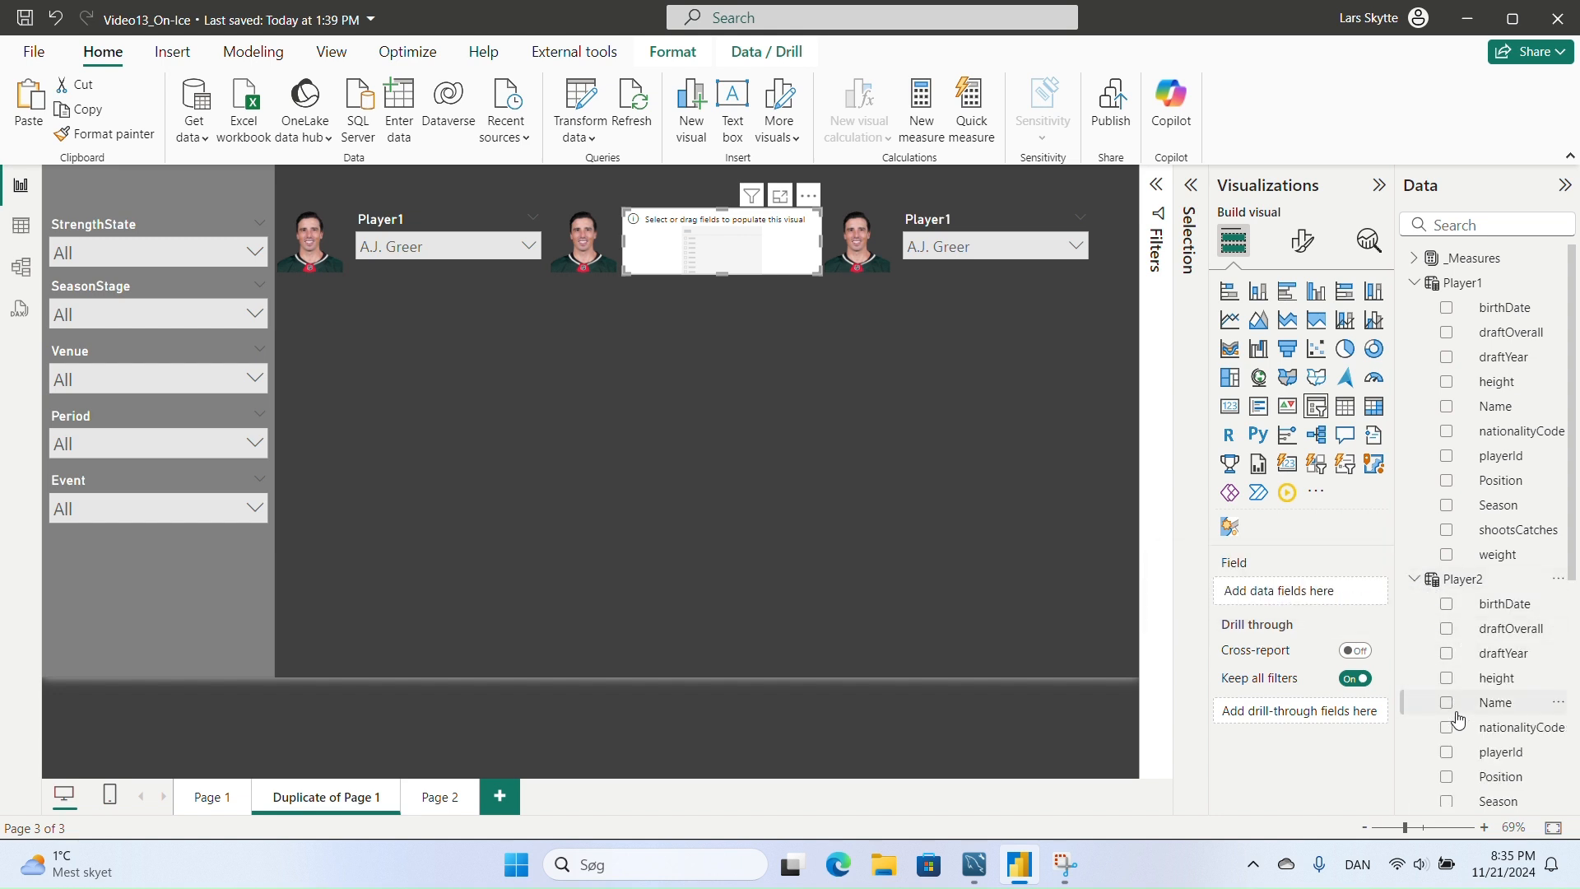
left_click(1419, 698)
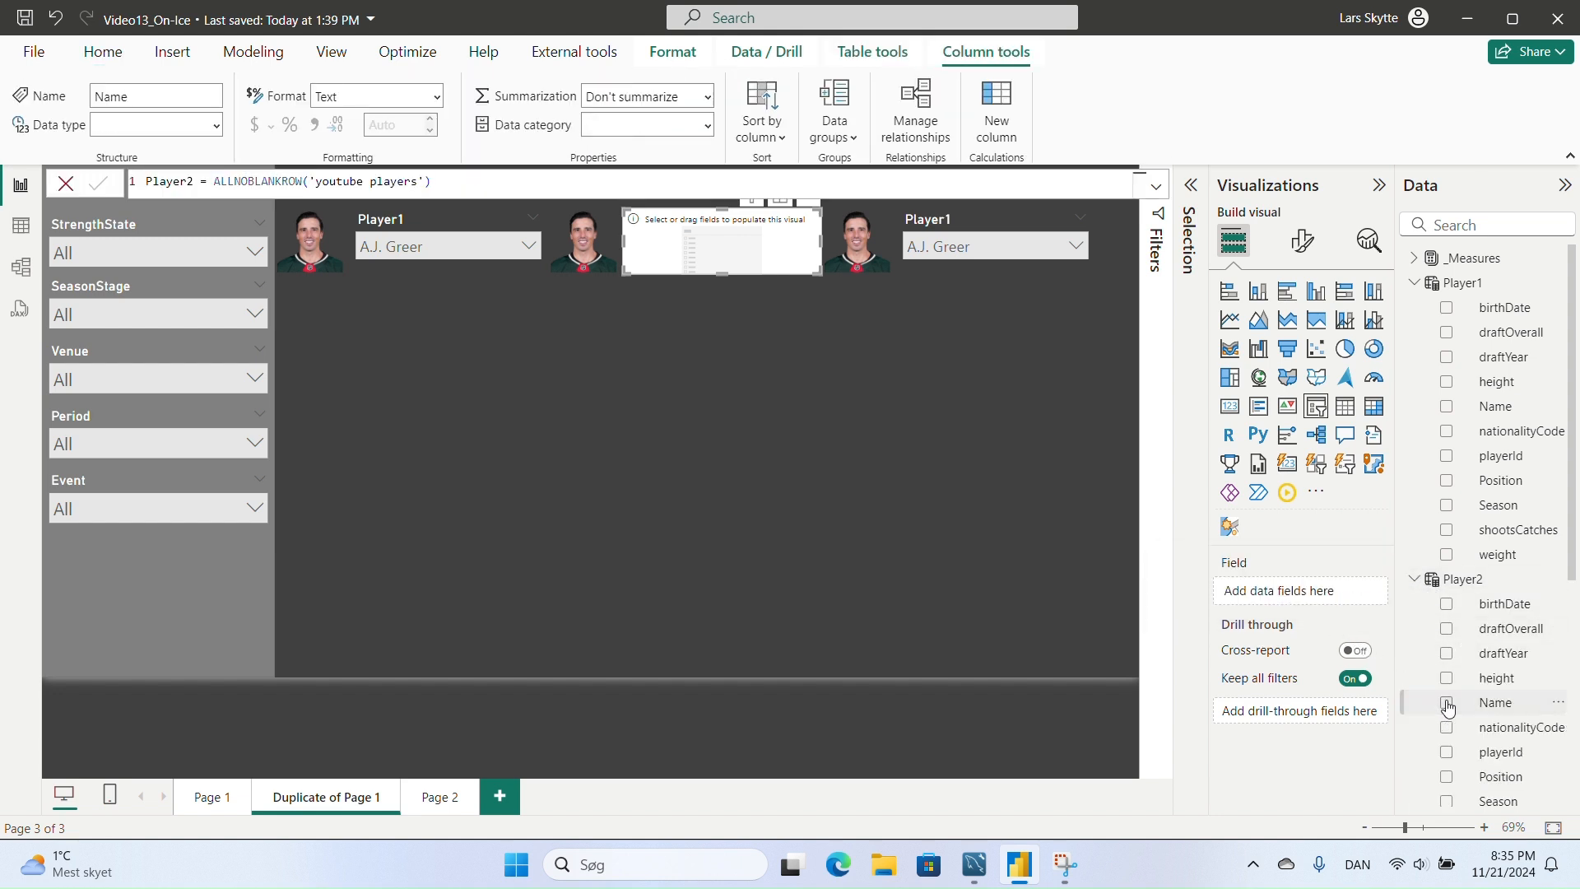
left_click(1446, 702)
double_click(1300, 594)
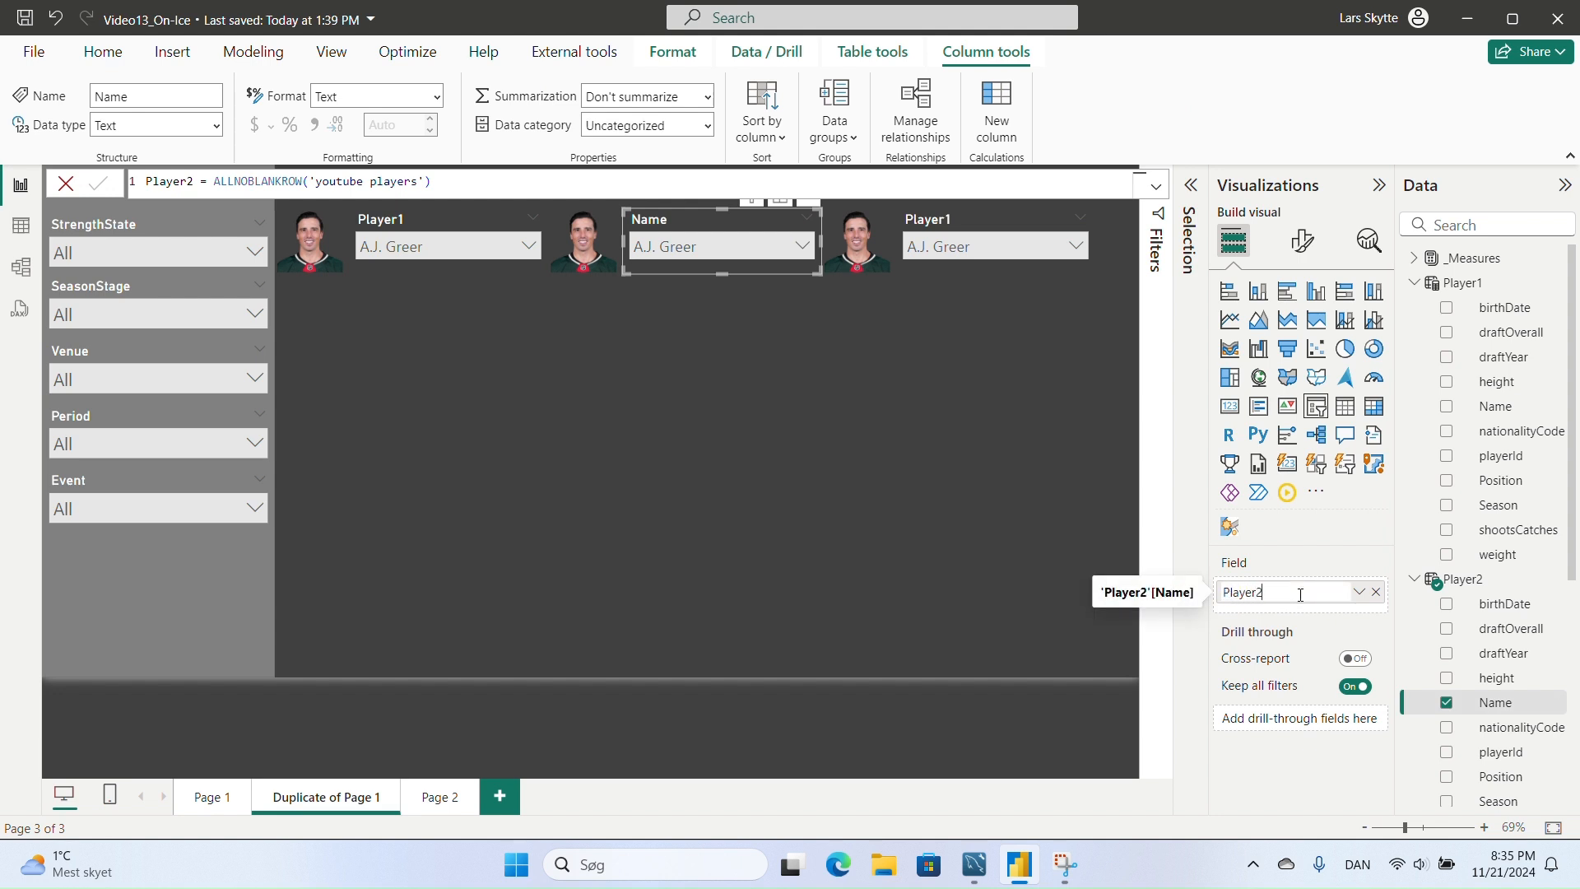
key("Return")
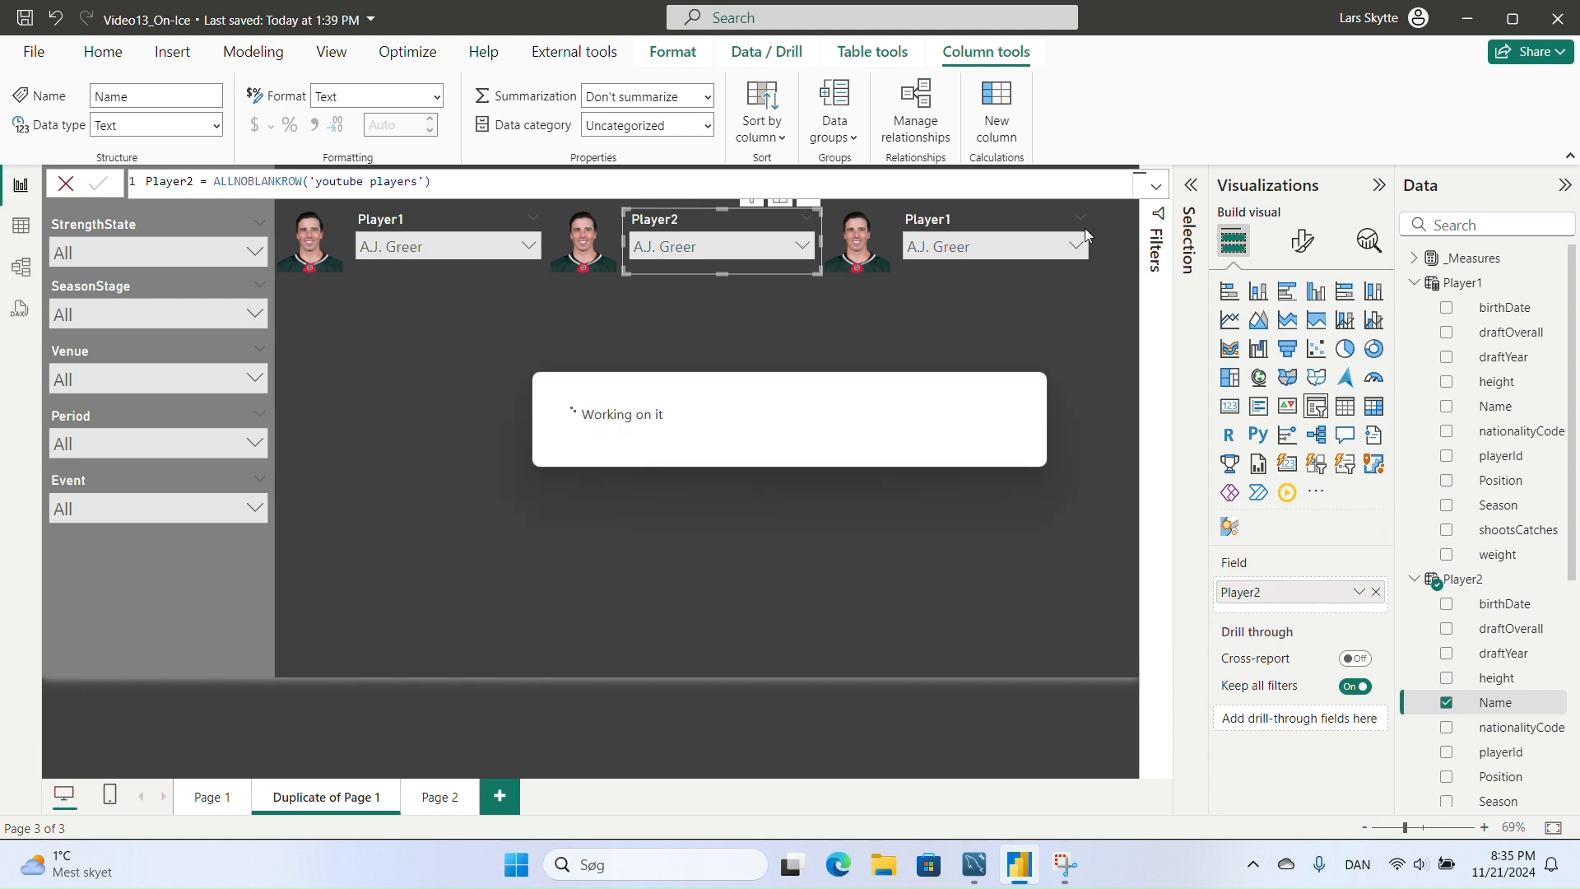
- Replace the third slicer's field with Name from the Player3 table and rename that field Player3 for this visual
left_click(983, 230)
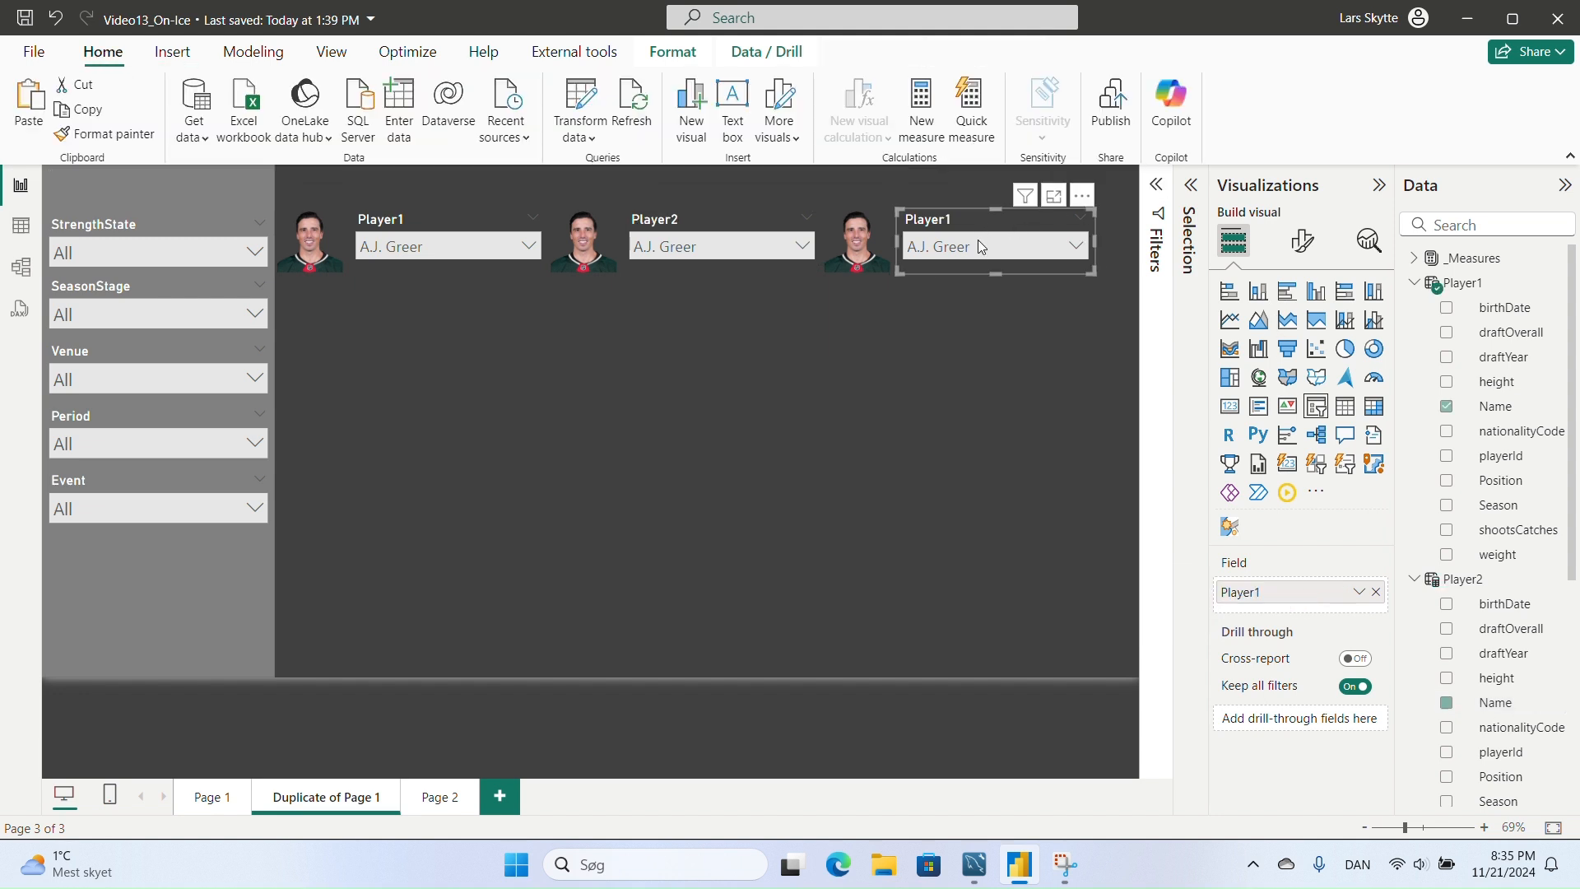
left_click(1414, 580)
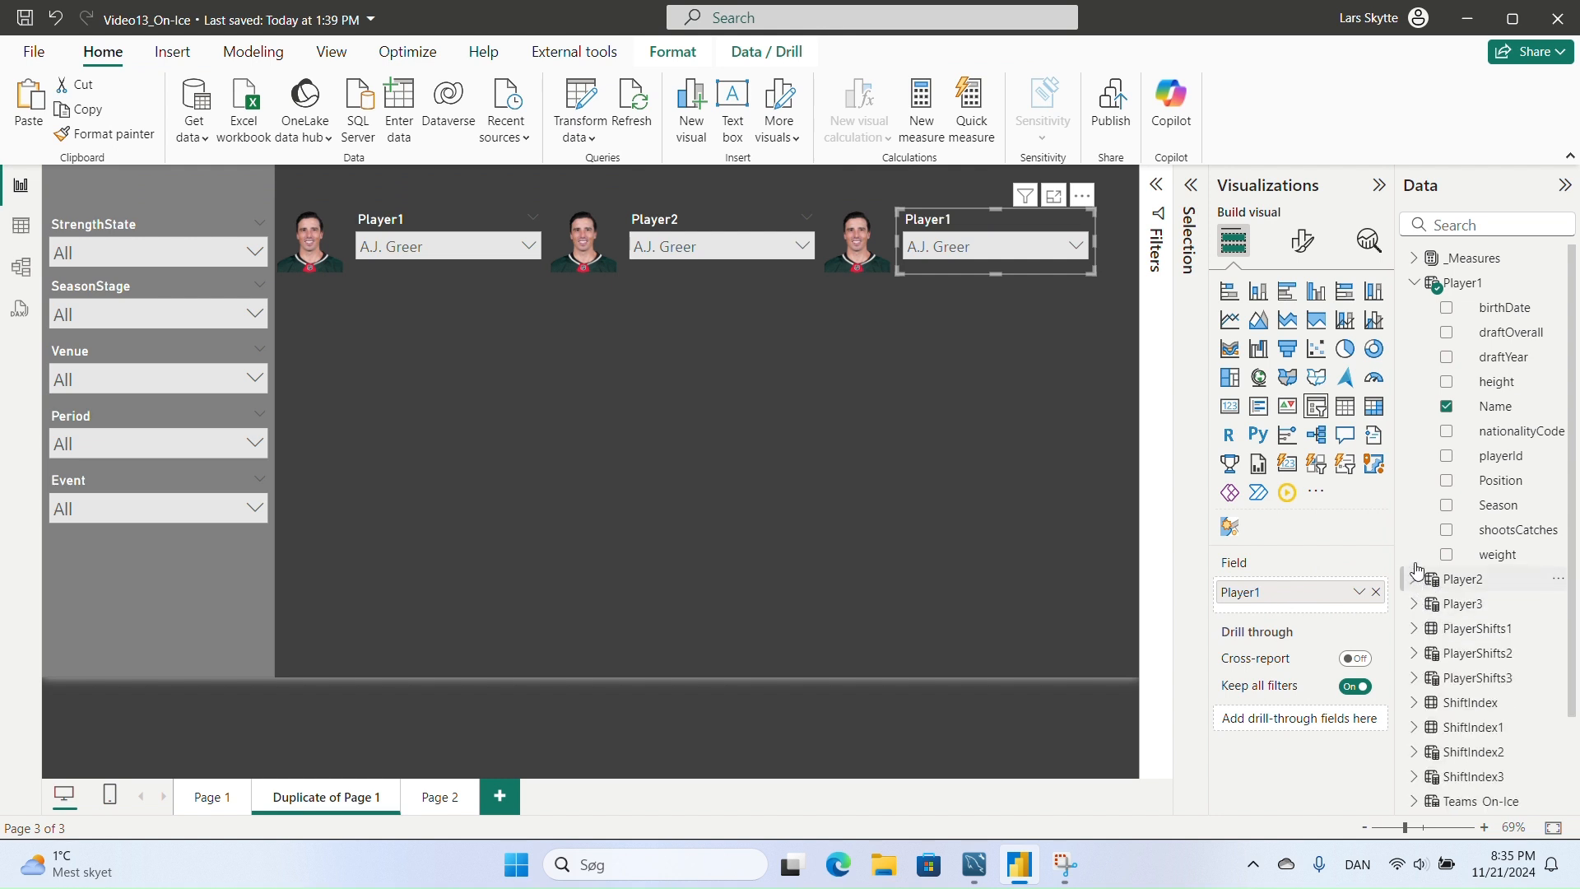
left_click(1415, 284)
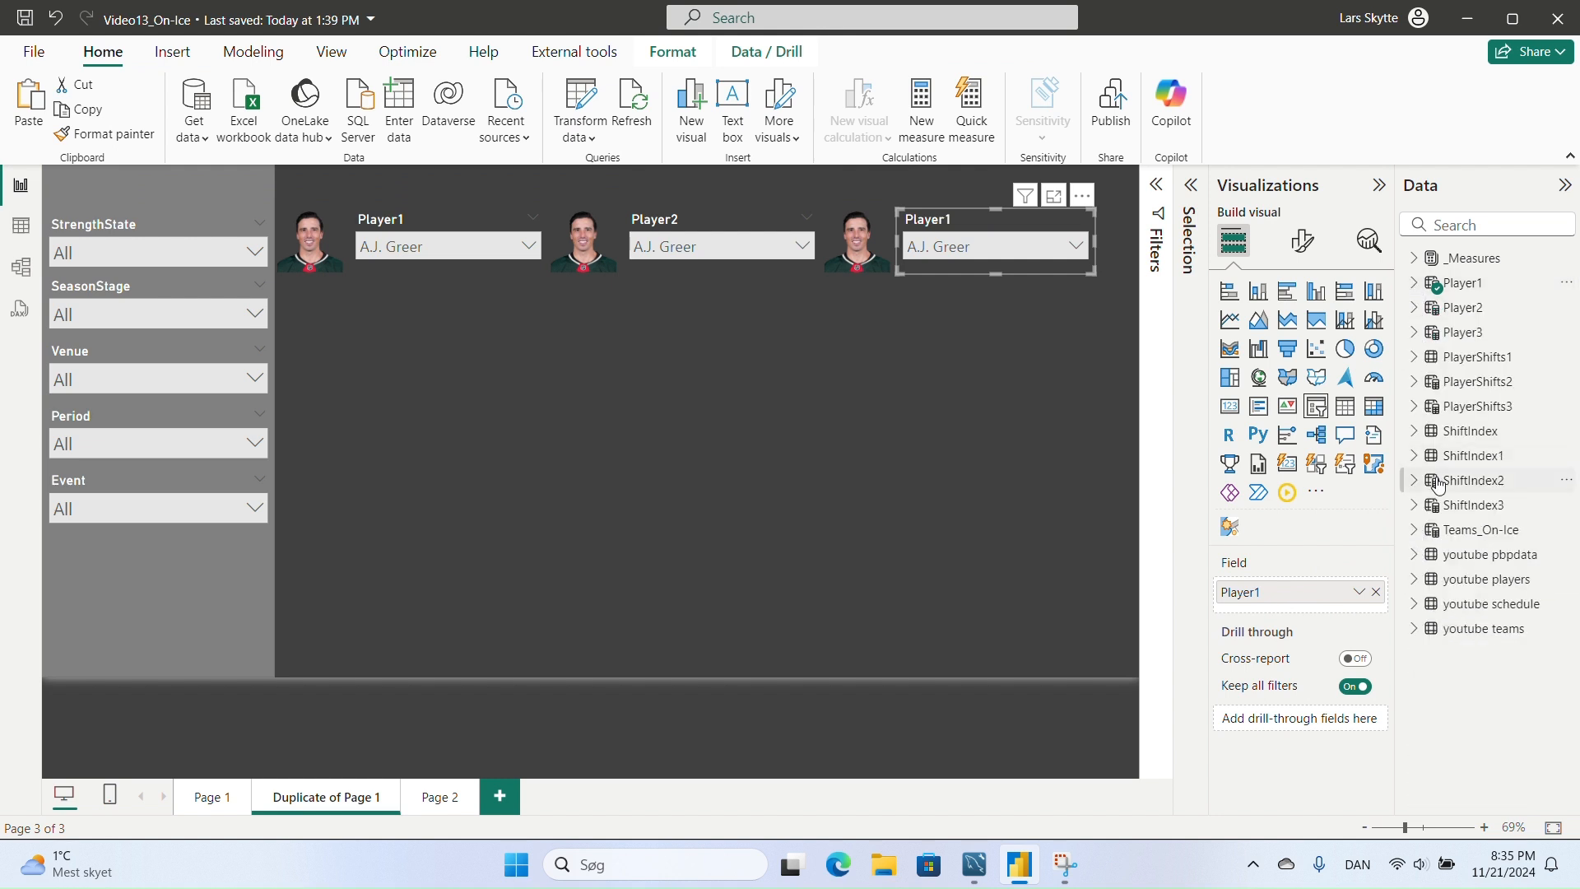
left_click(1412, 332)
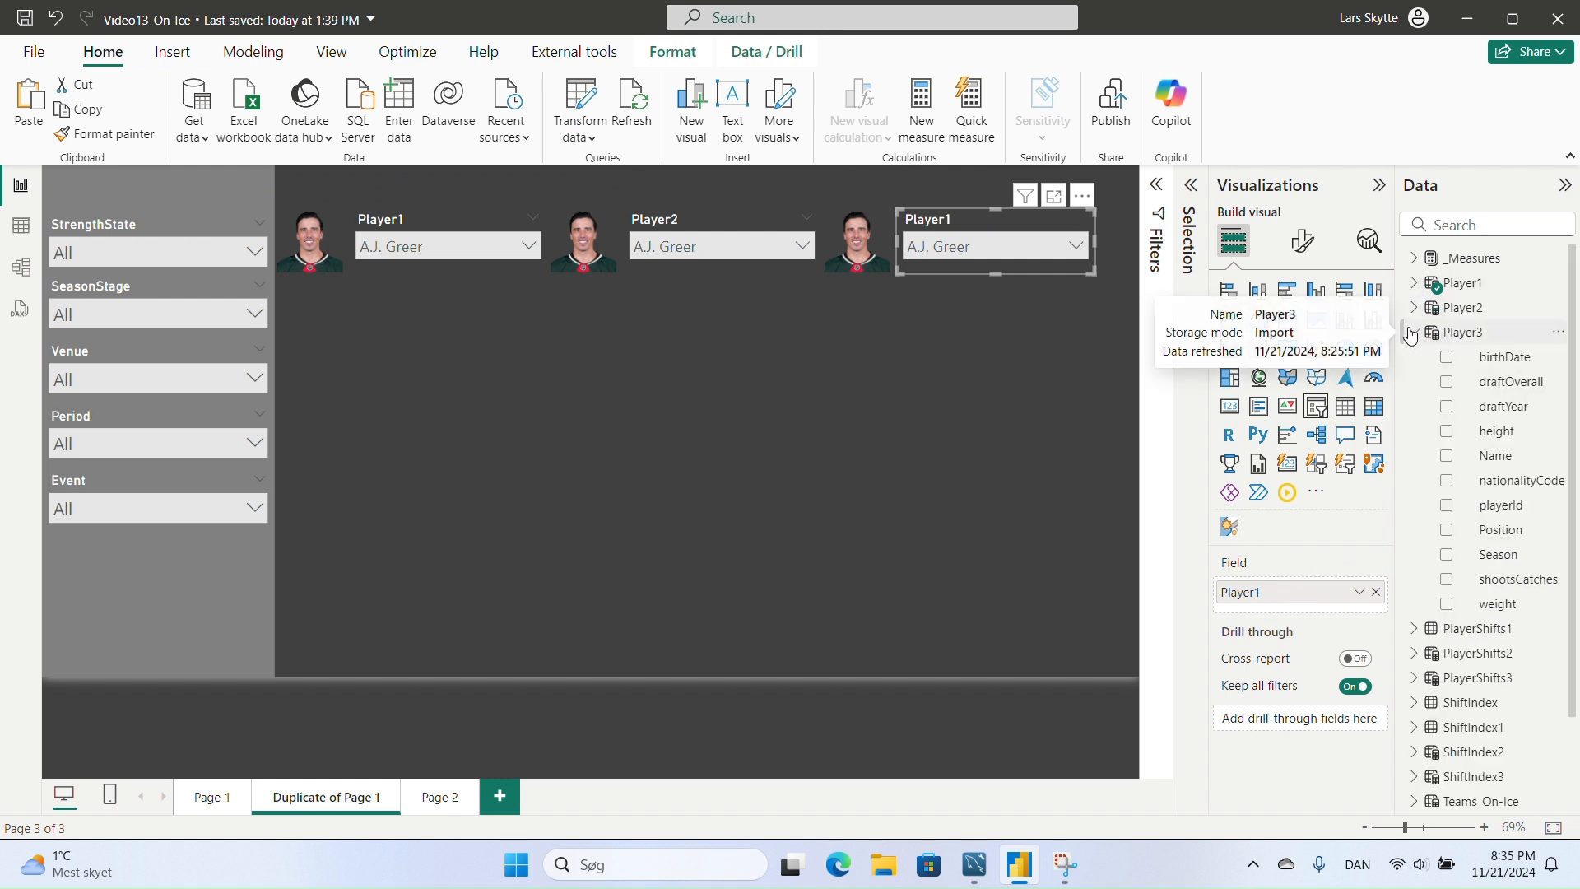
left_click(1449, 457)
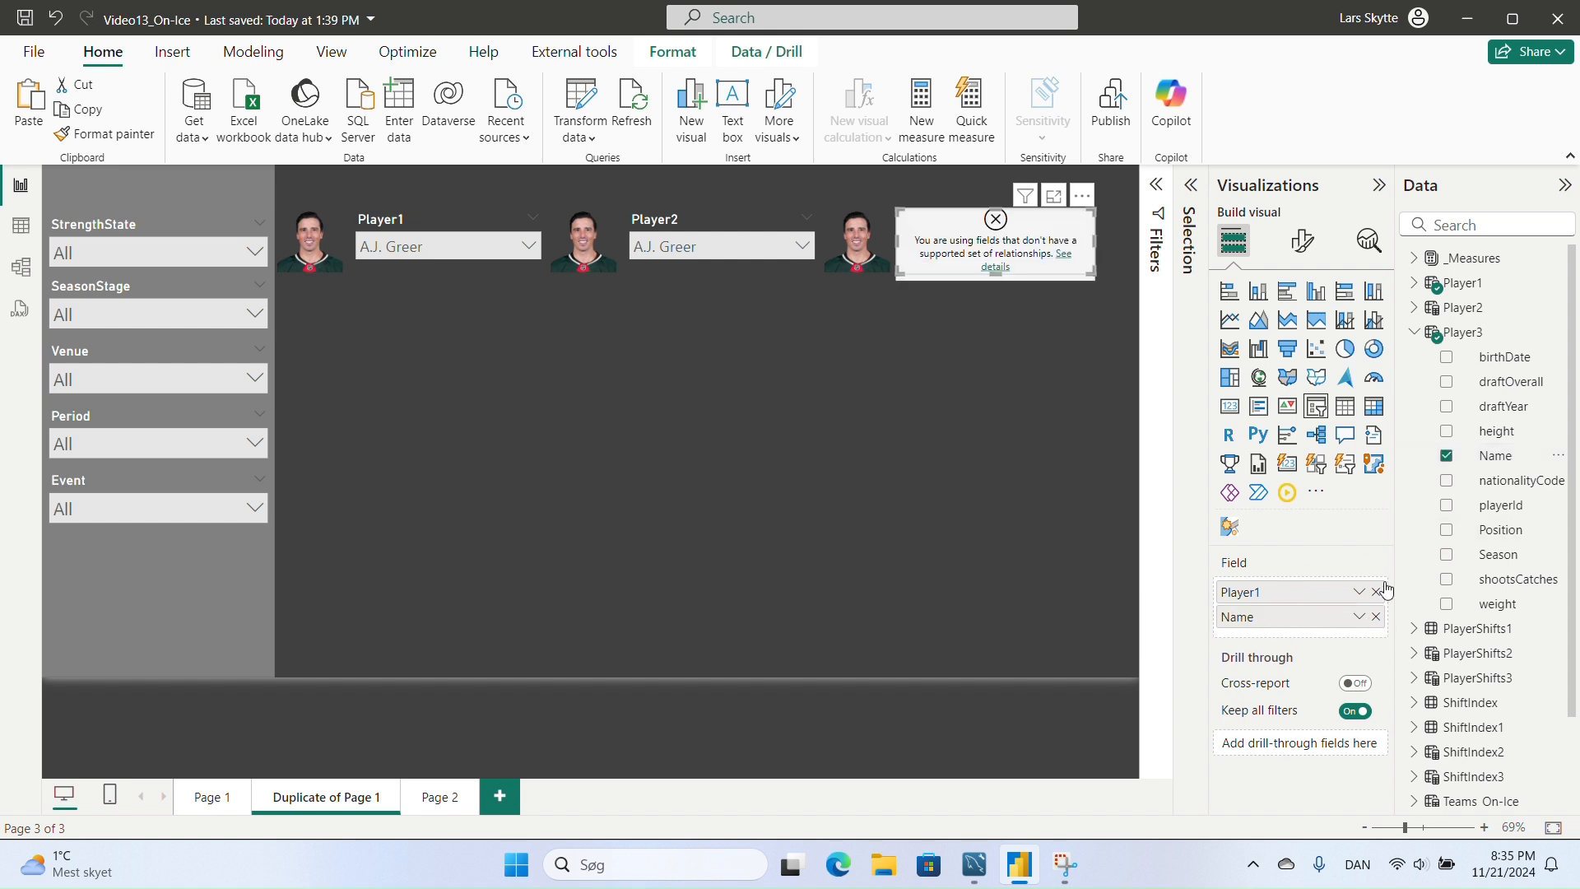
left_click(1377, 593)
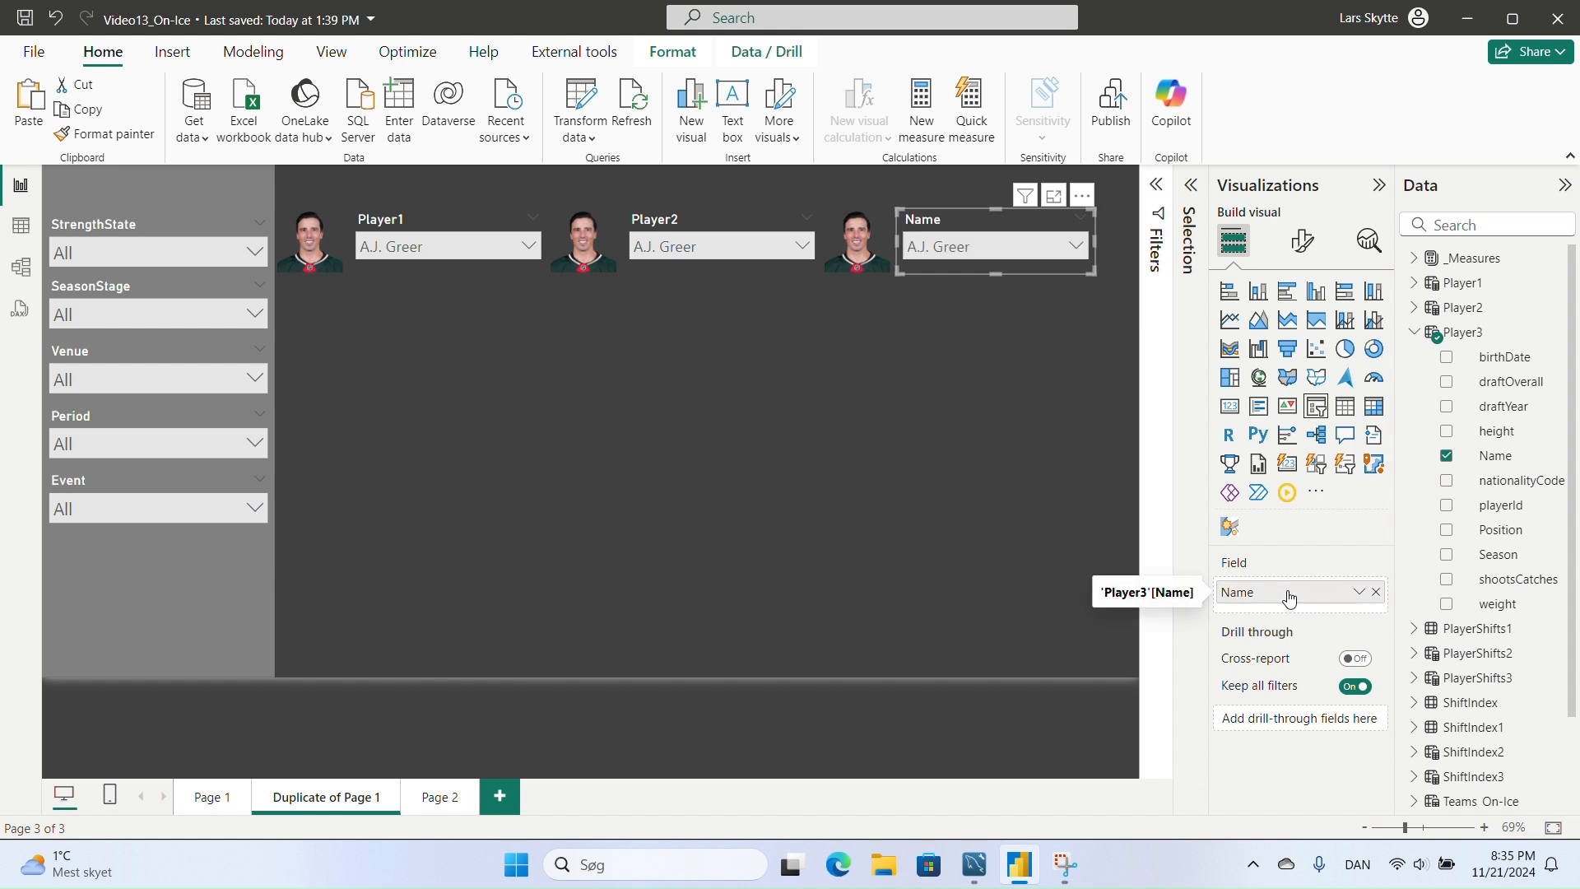
double_click(1273, 607)
type("Player3")
key("Return")
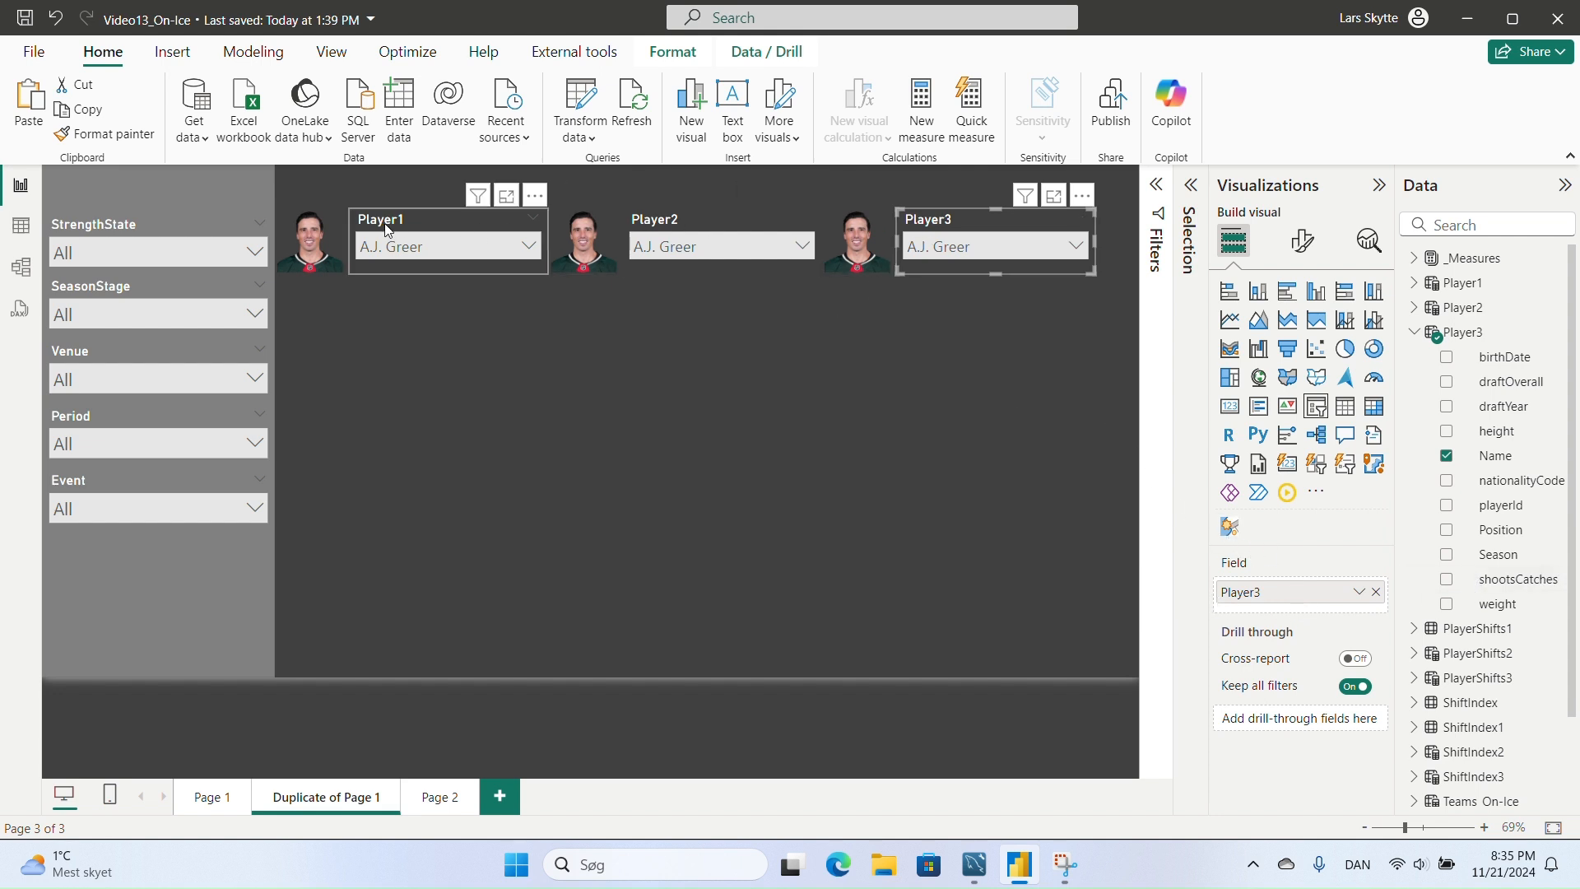
- With the first player image card selected, create a new measure in _Measures from a copy of the Player_Image formula
left_click(343, 270)
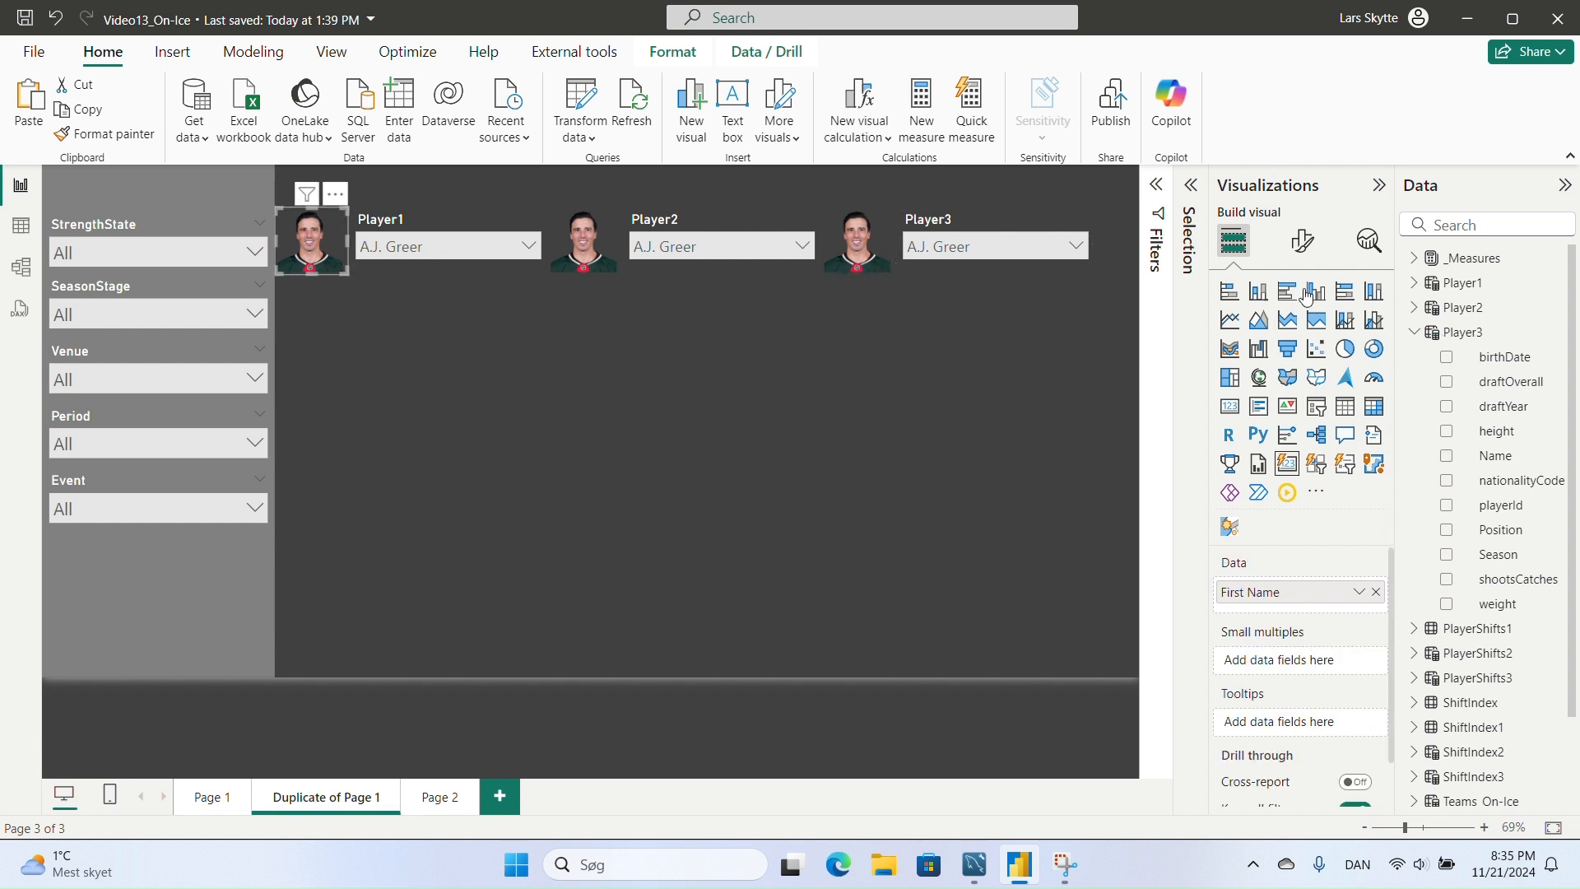
left_click(1415, 333)
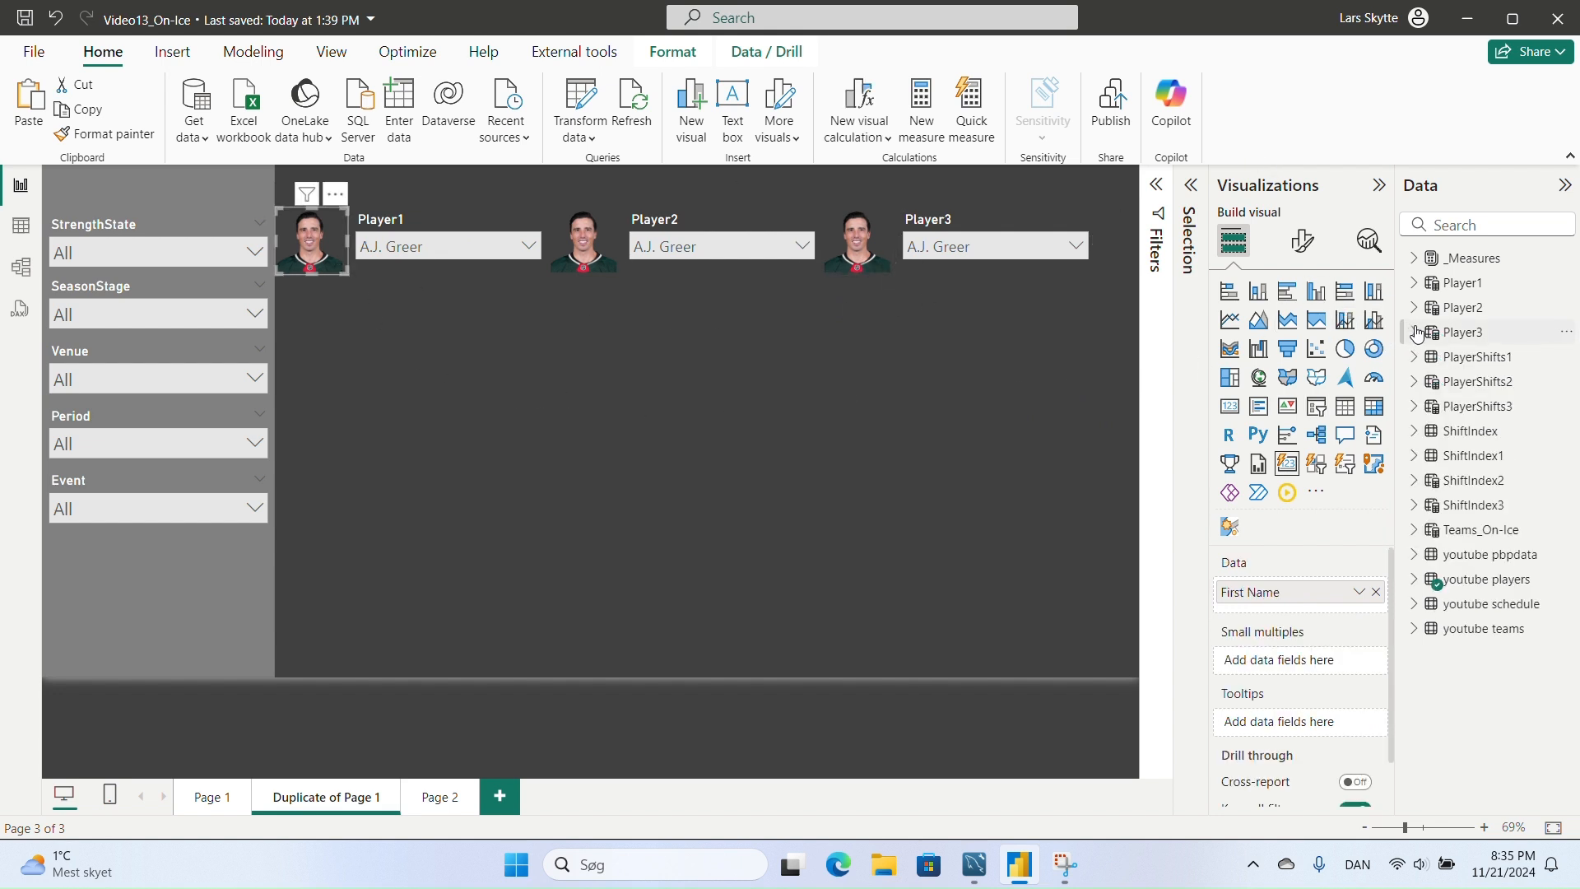
left_click(1414, 258)
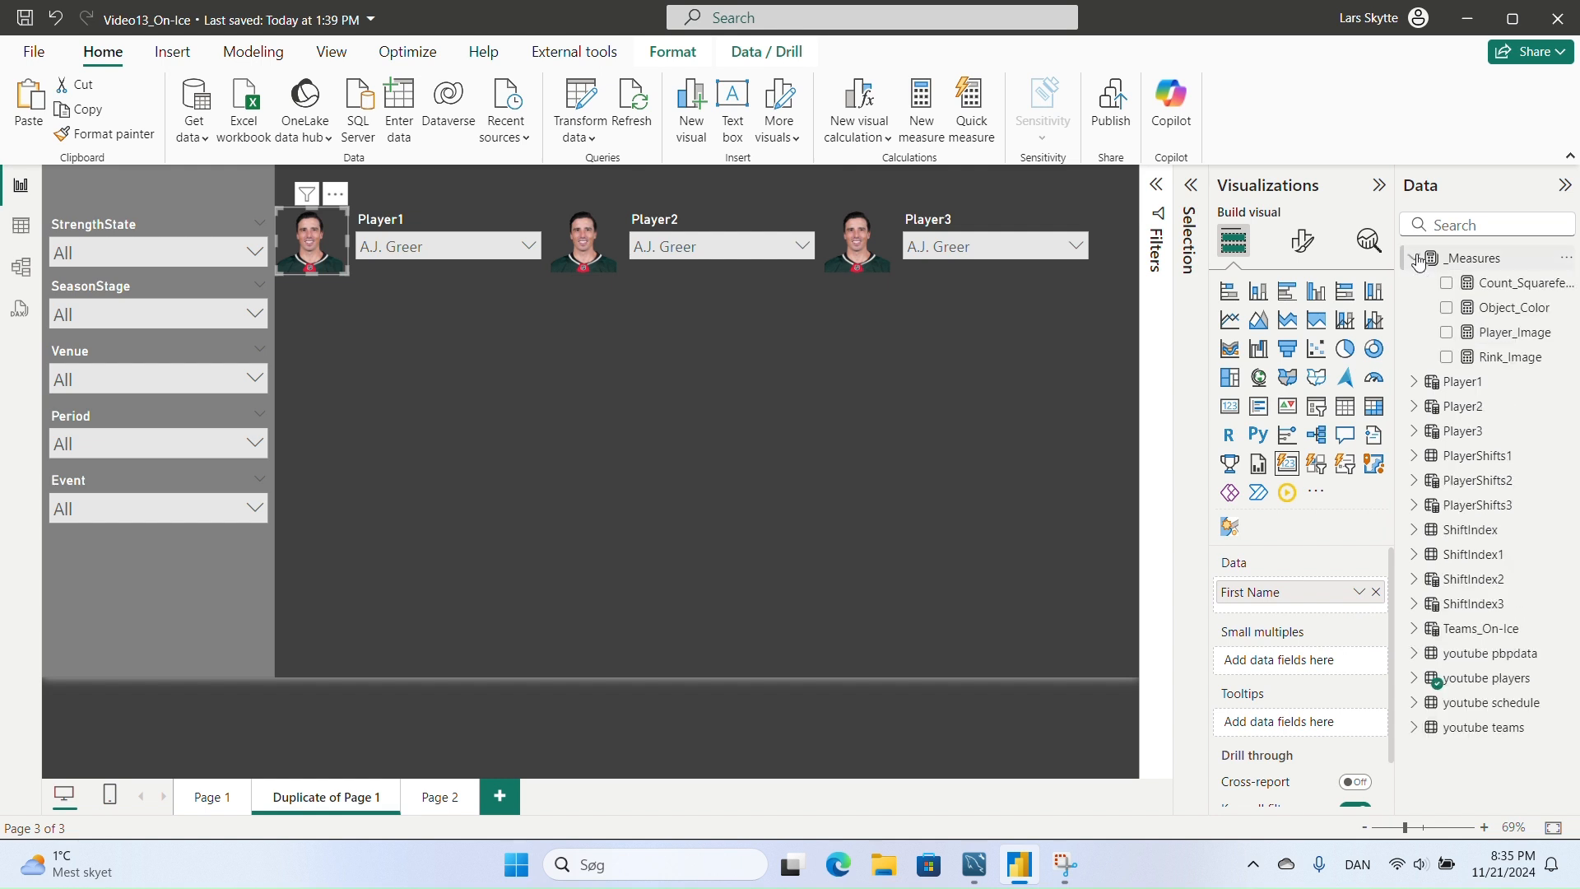
left_click(1498, 333)
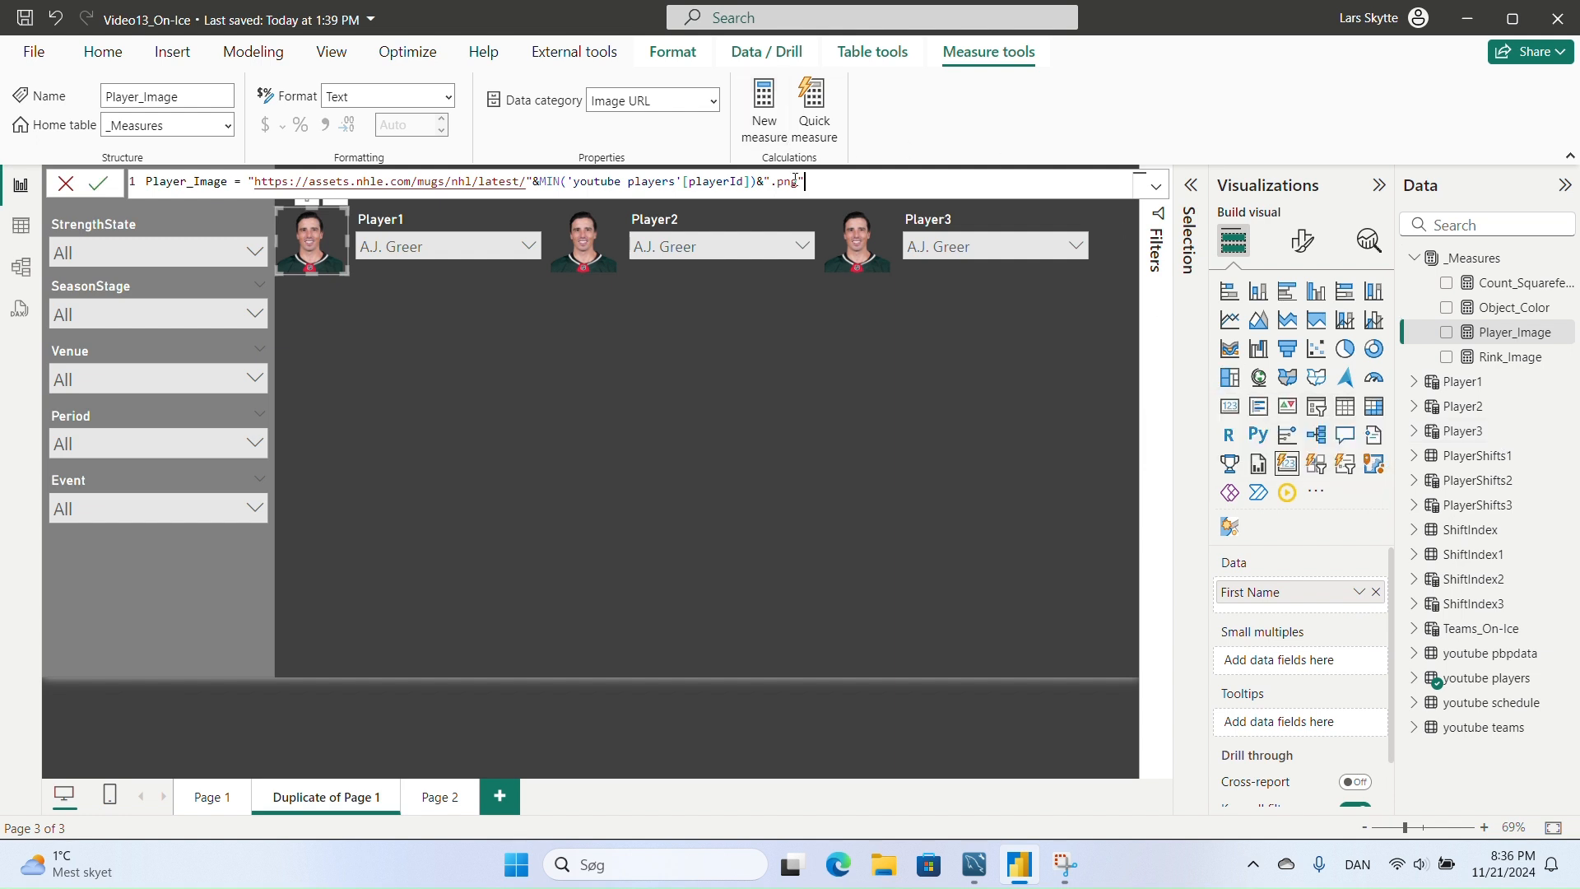
left_click_drag(147, 193, 138, 181)
key("ctrl+c")
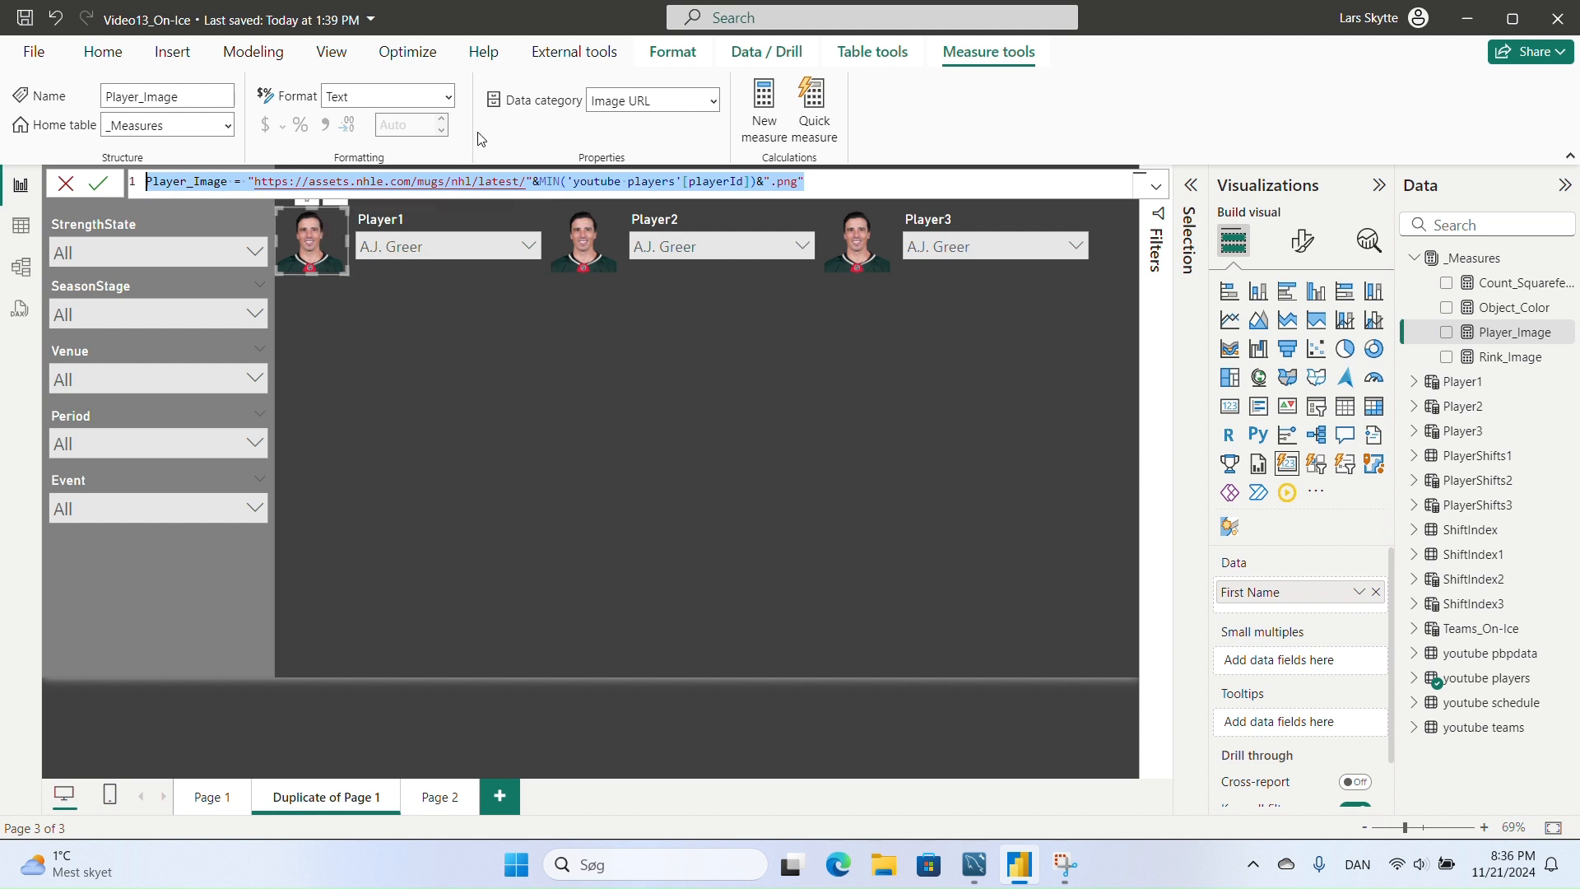
left_click(767, 116)
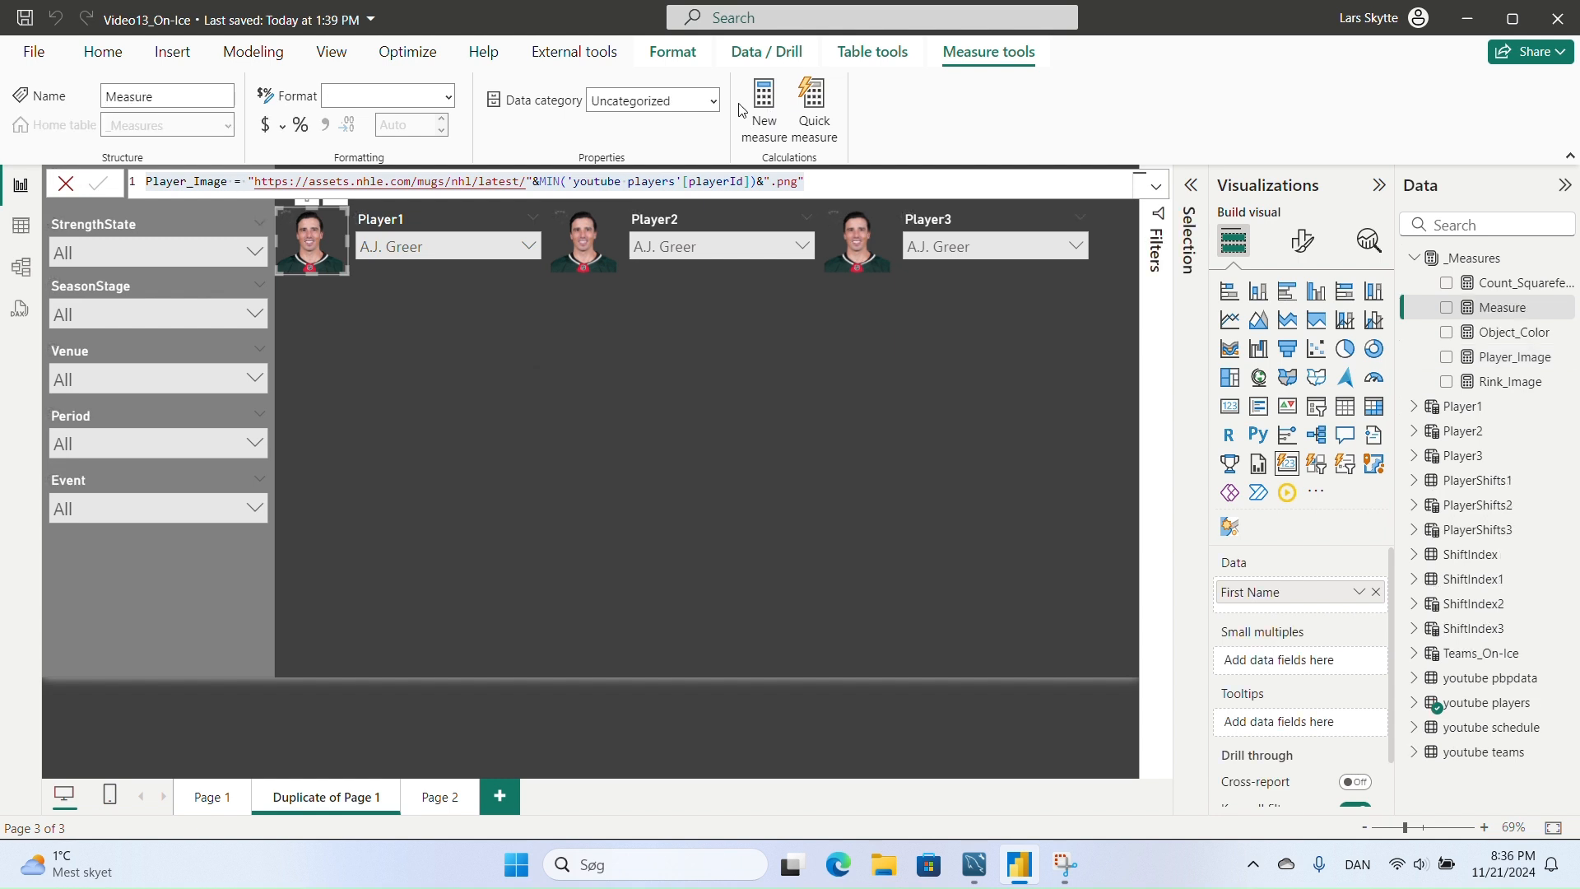
key("ctrl+v")
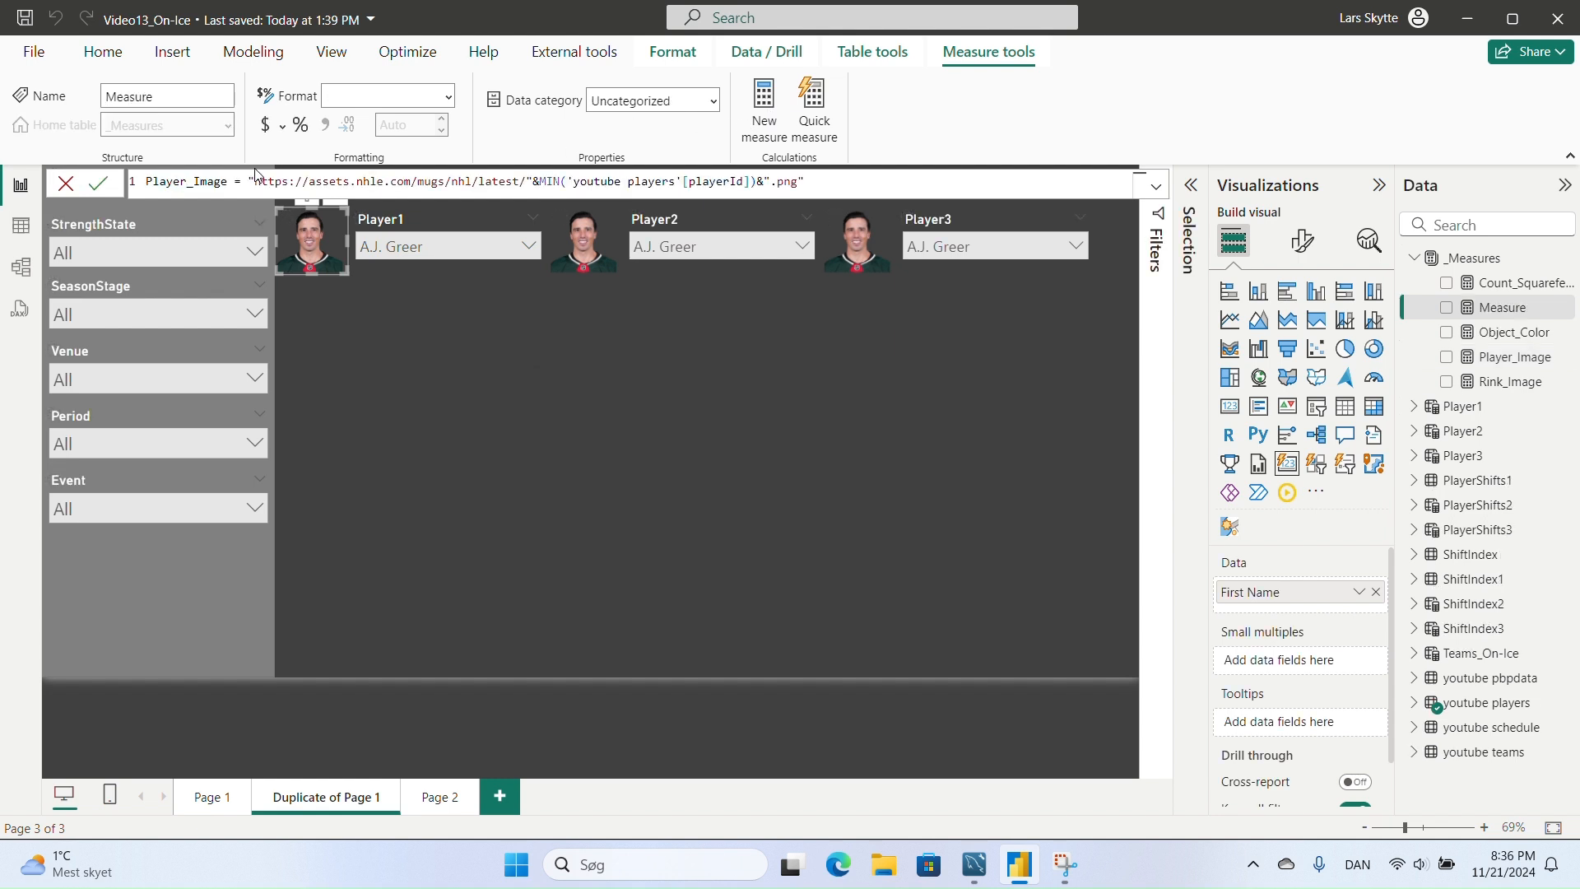
- Name the new measure Player1_Image, change its table reference to 'Player1'[playerId], and commit the formula
type("1")
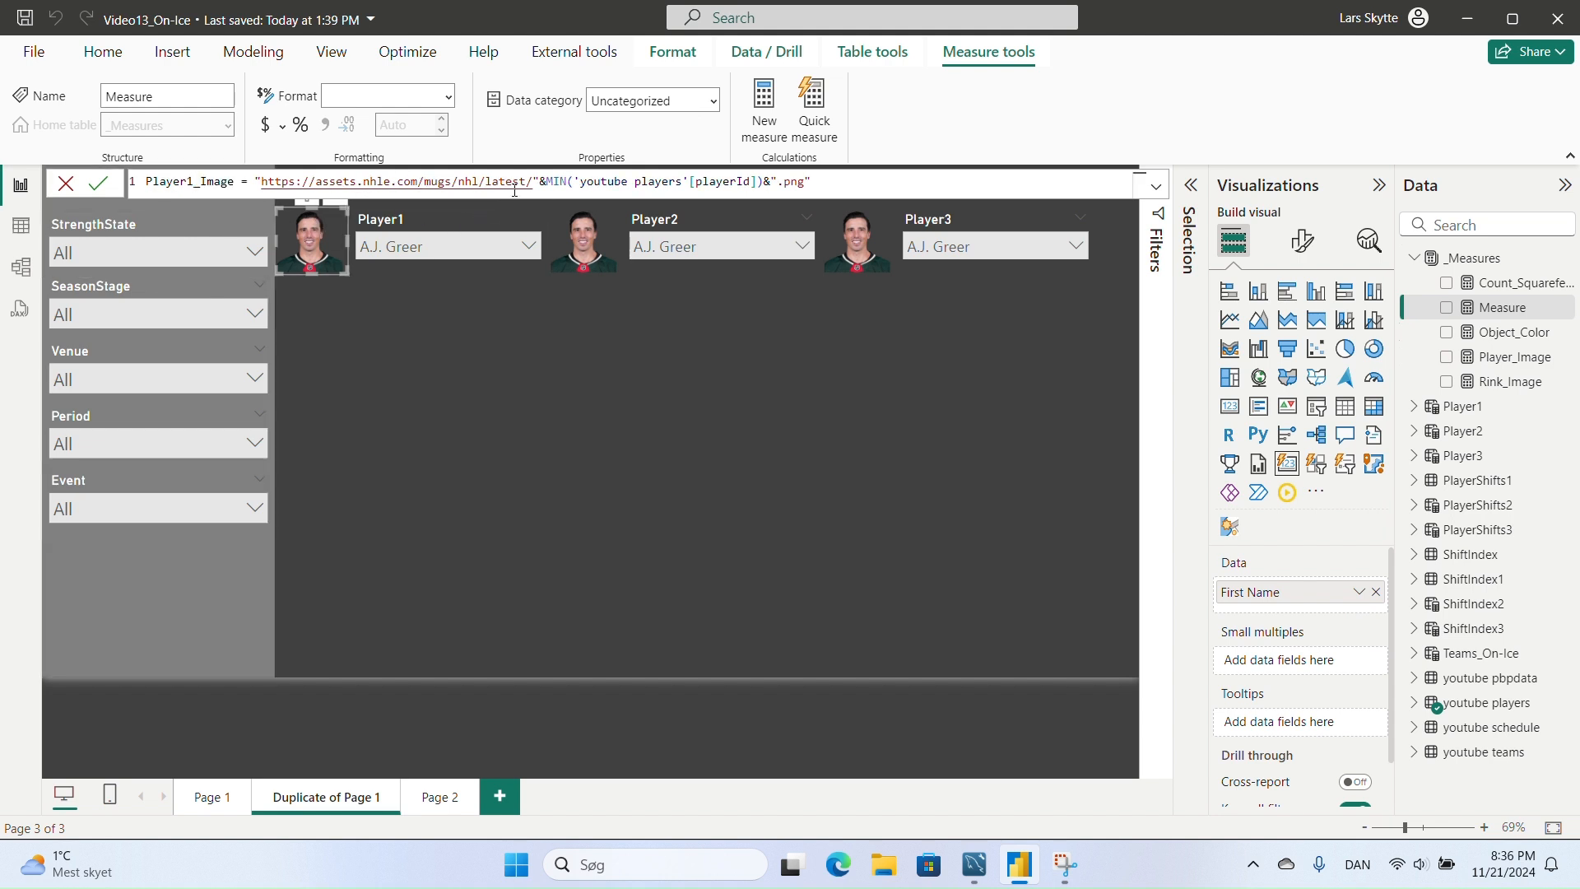
left_click_drag(684, 180, 592, 178)
left_click(683, 182)
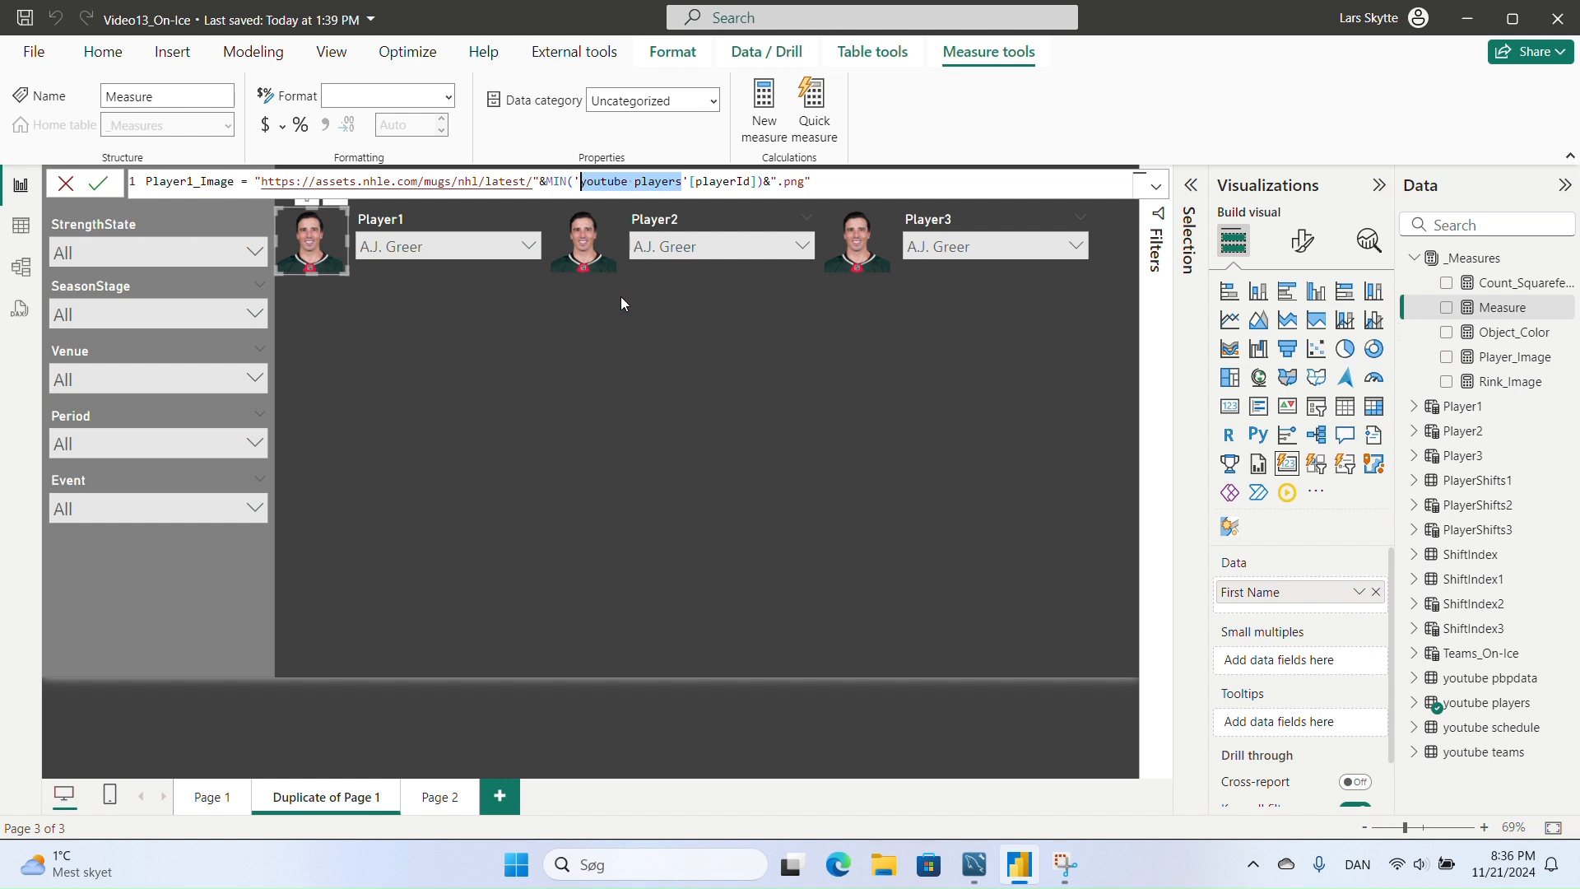
type("Player")
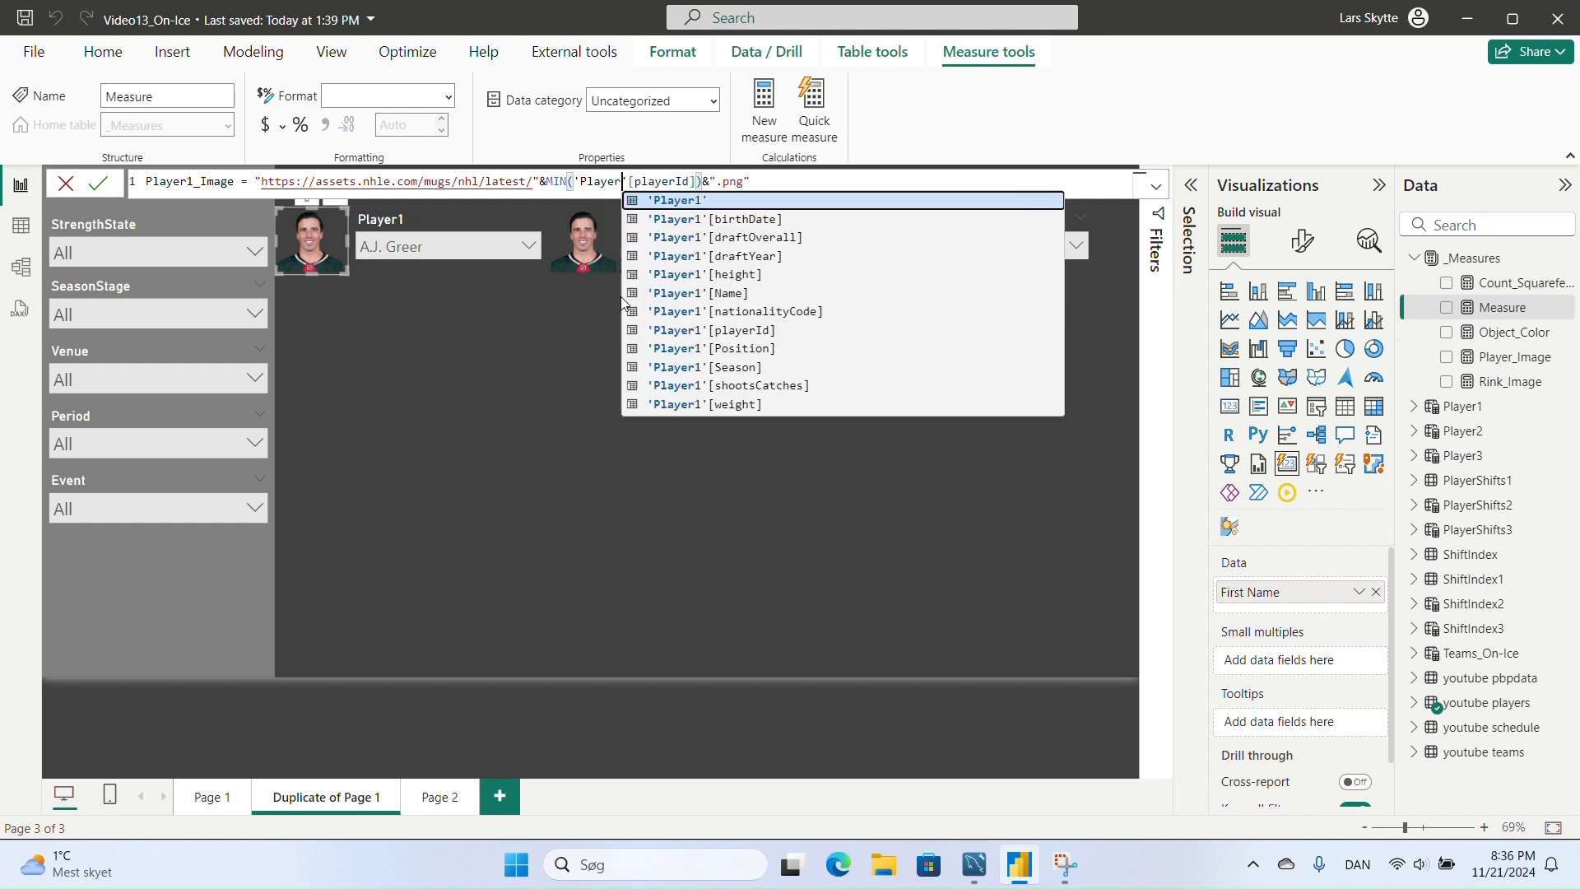
type("1")
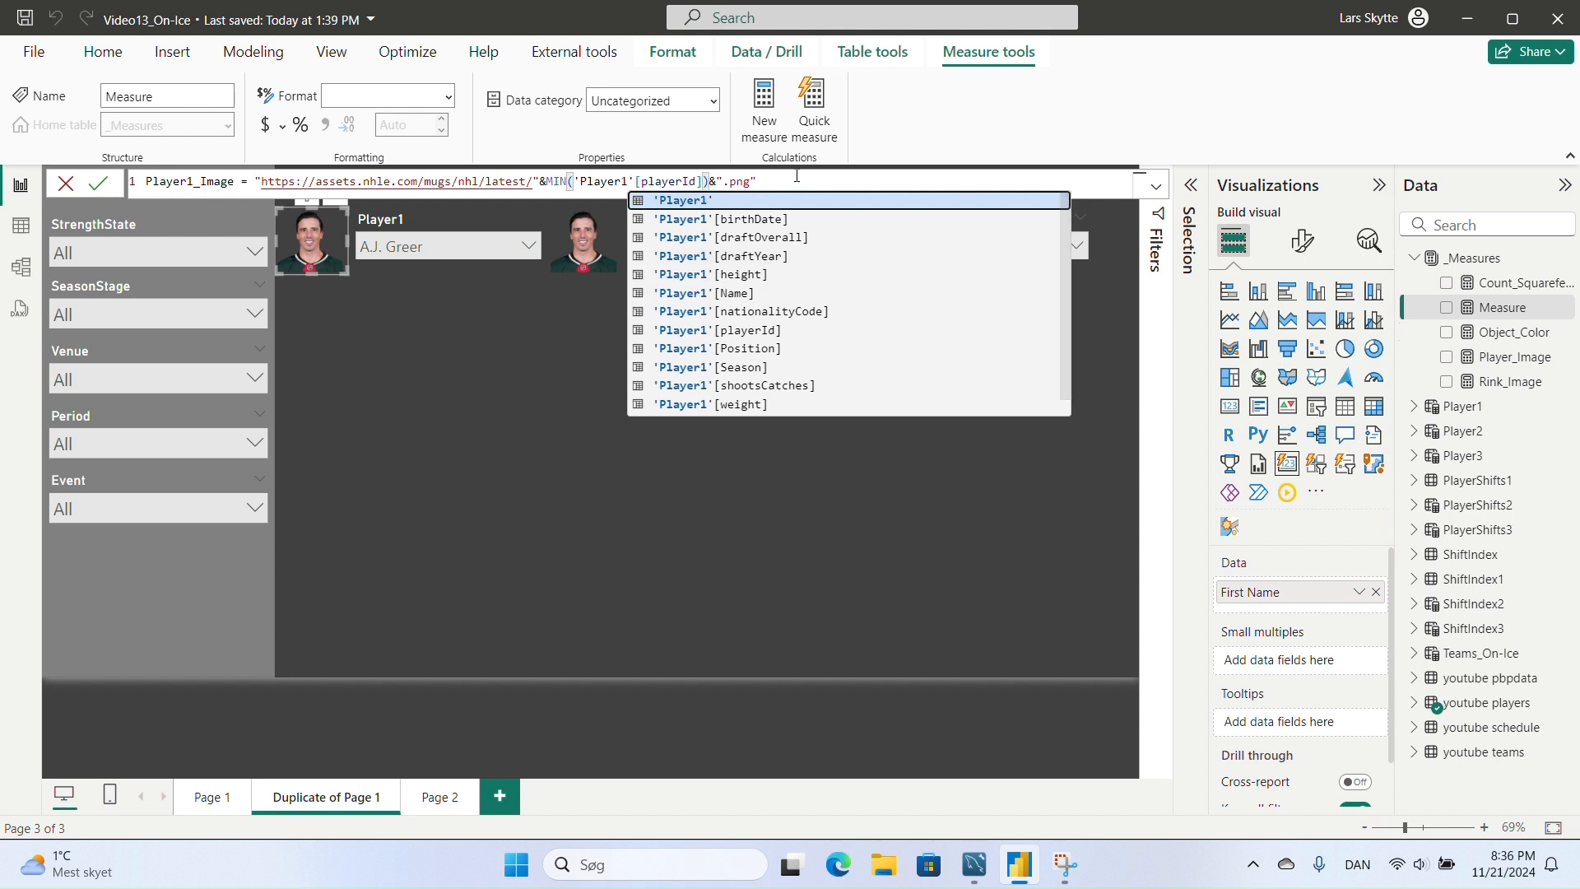
left_click(799, 176)
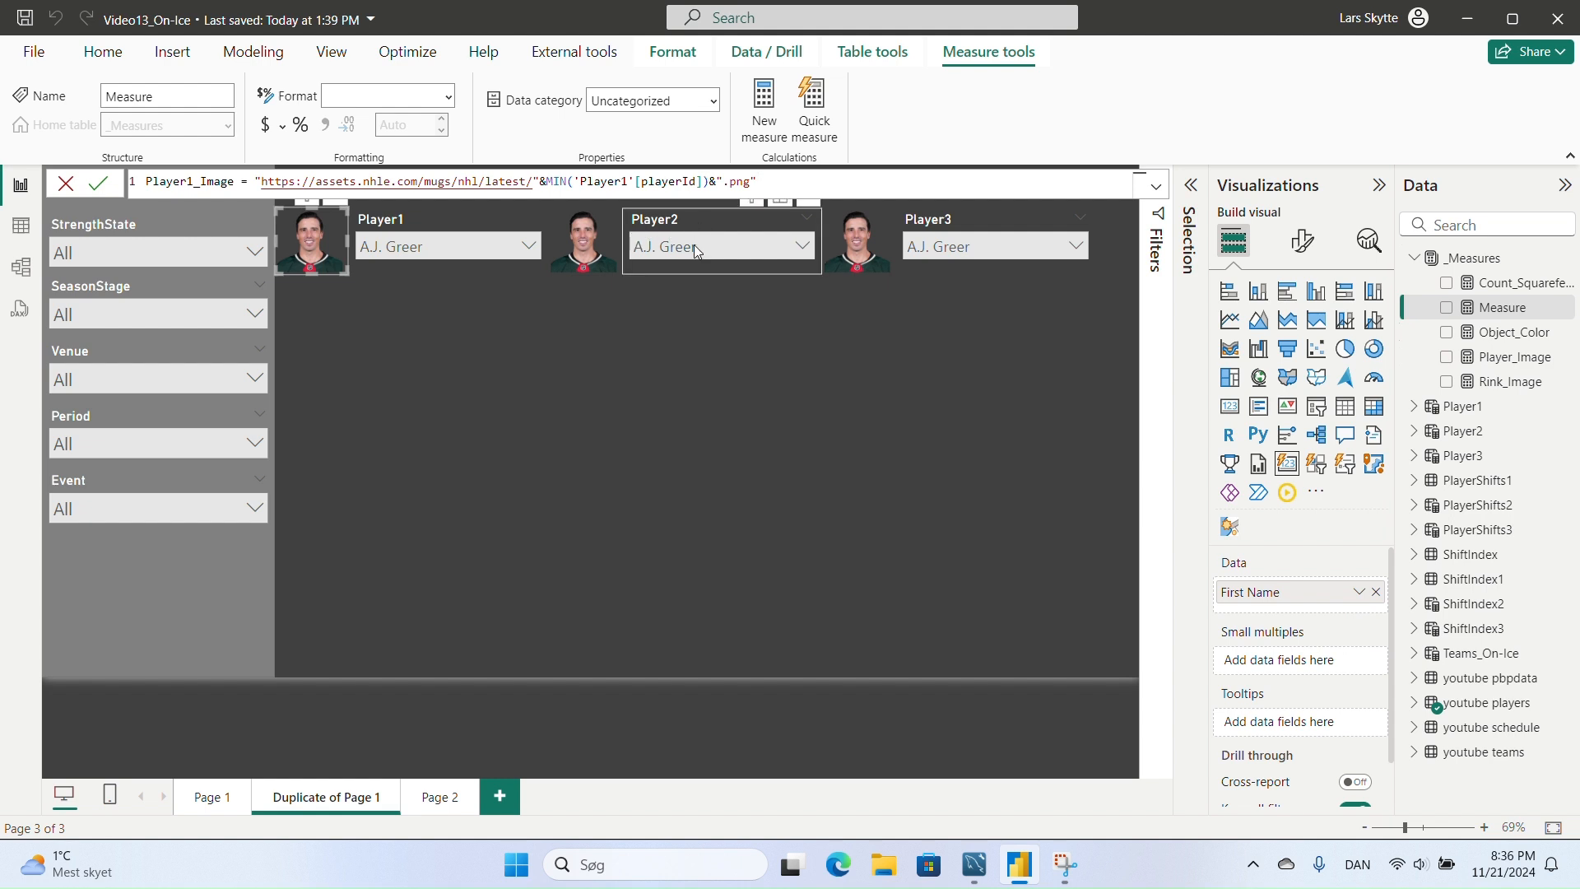
key("Return")
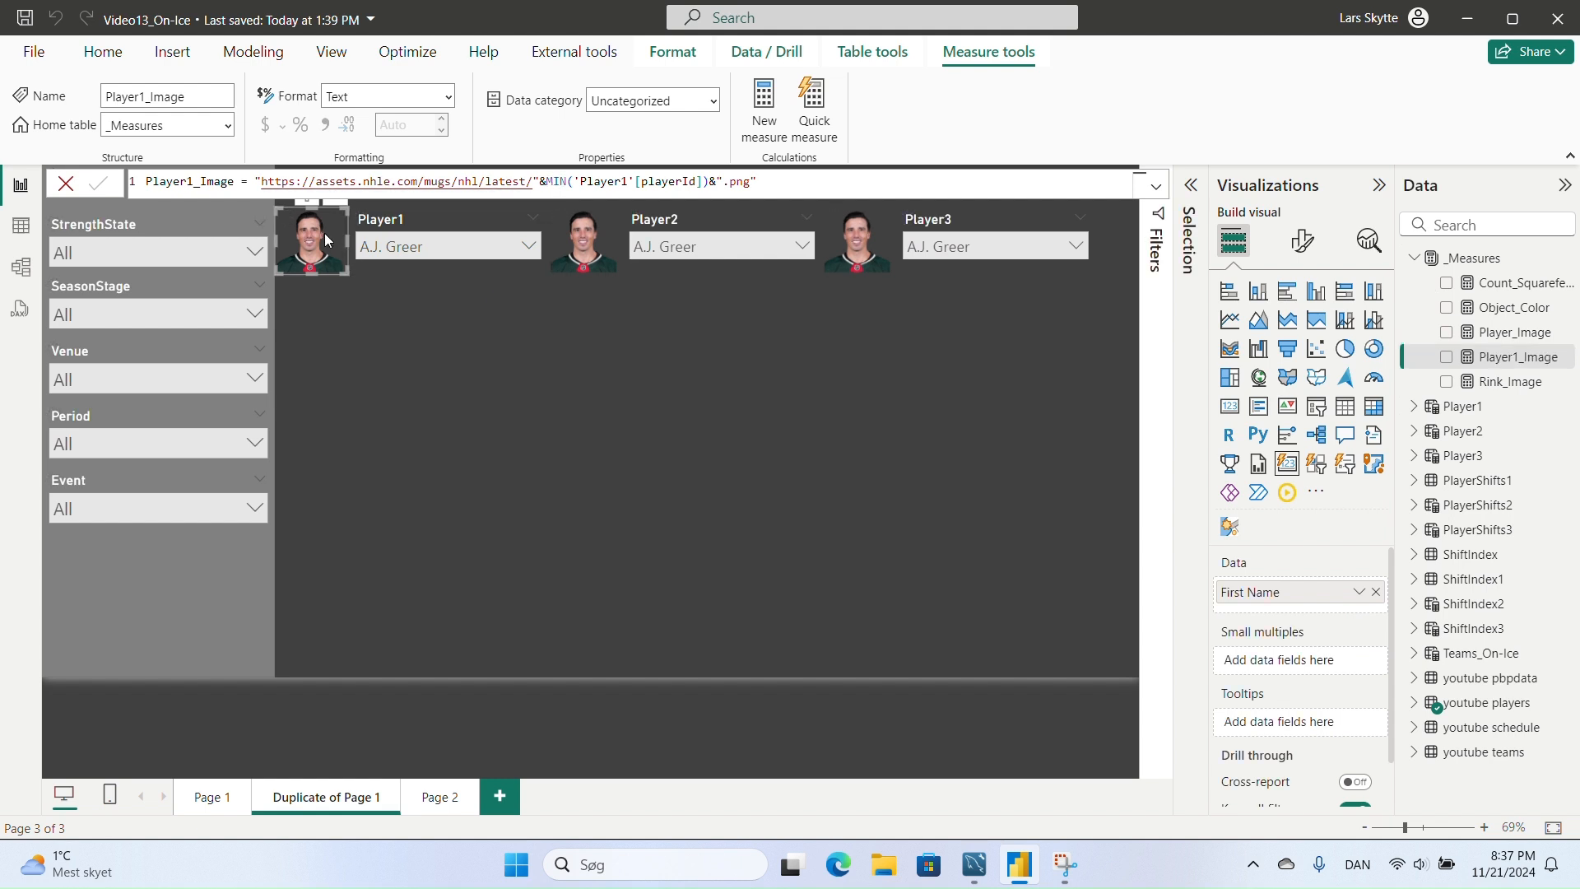
- Base the first player image card's conditional Image URL on the Player1_Image measure from _Measures
left_click(1303, 243)
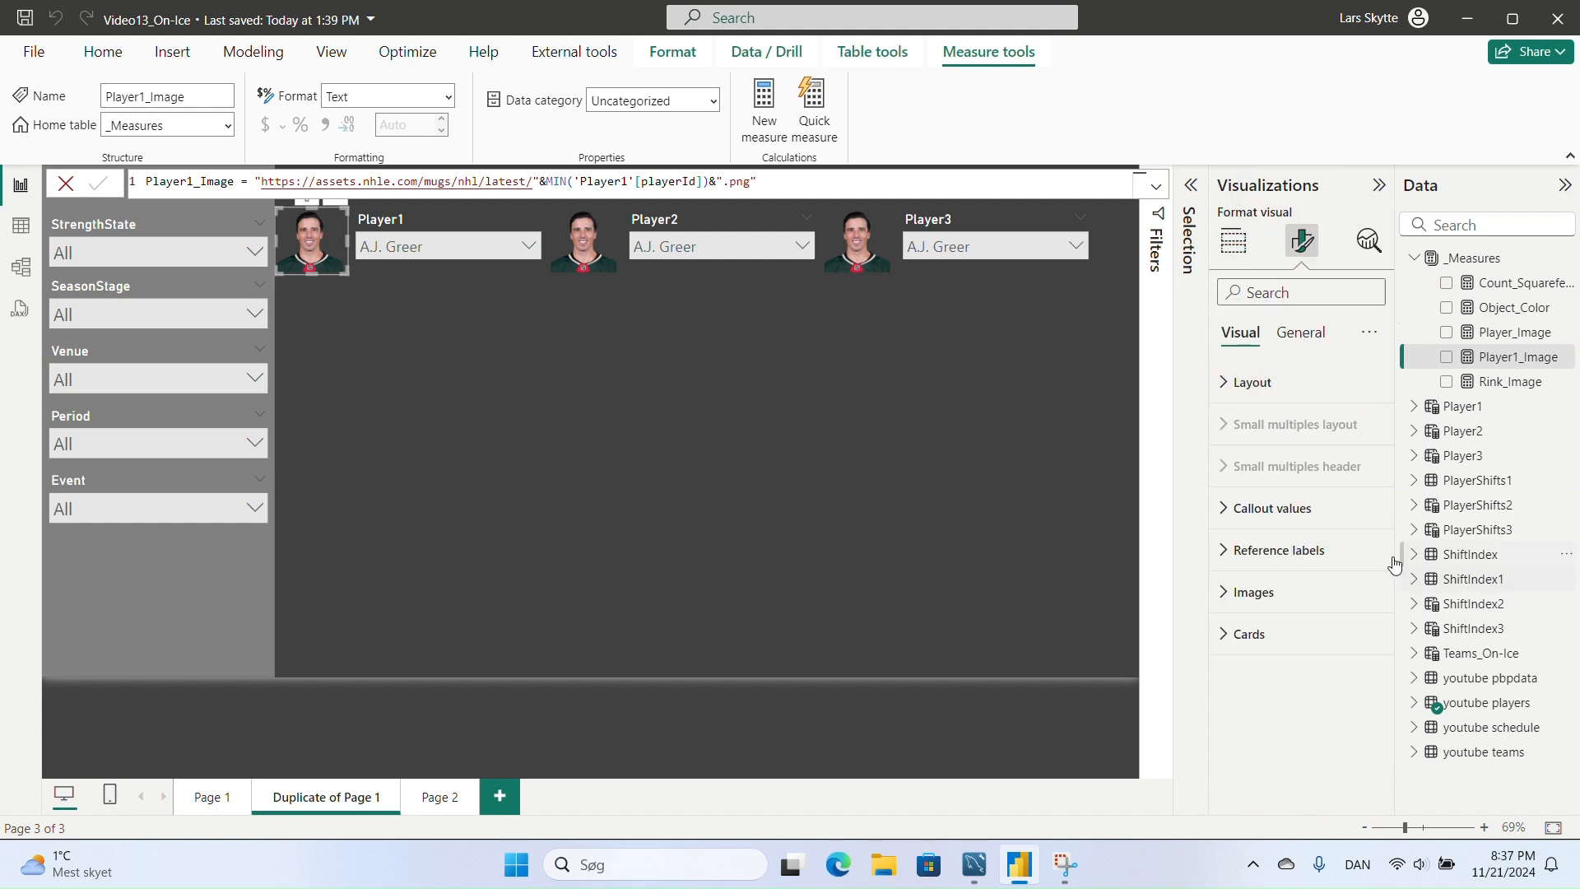
left_click(1241, 594)
scroll(1257, 617, "down", 3)
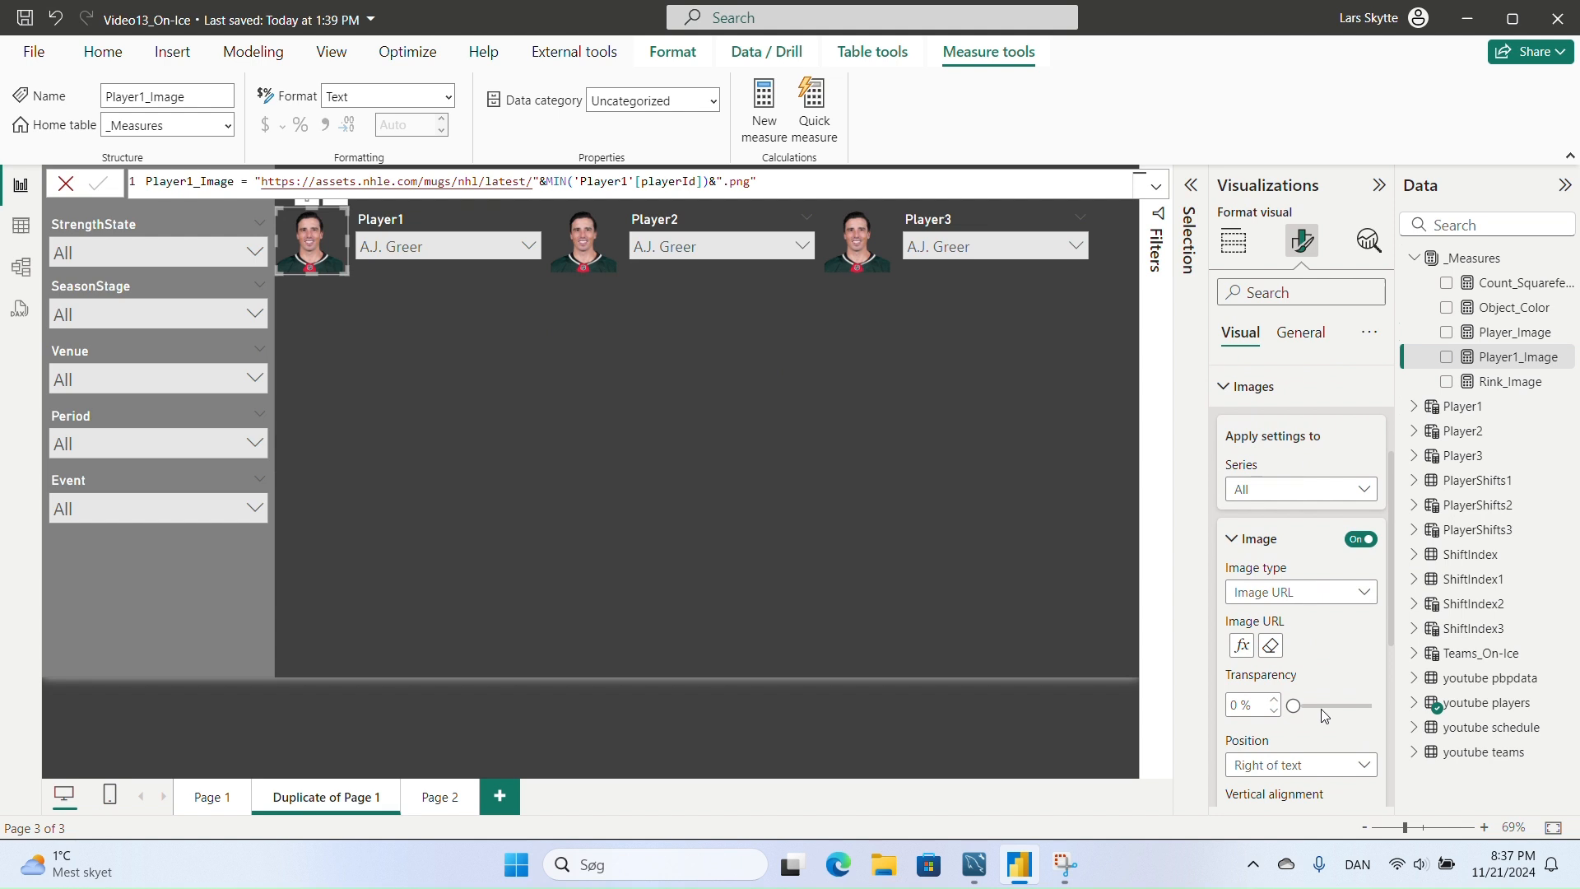
left_click(1243, 645)
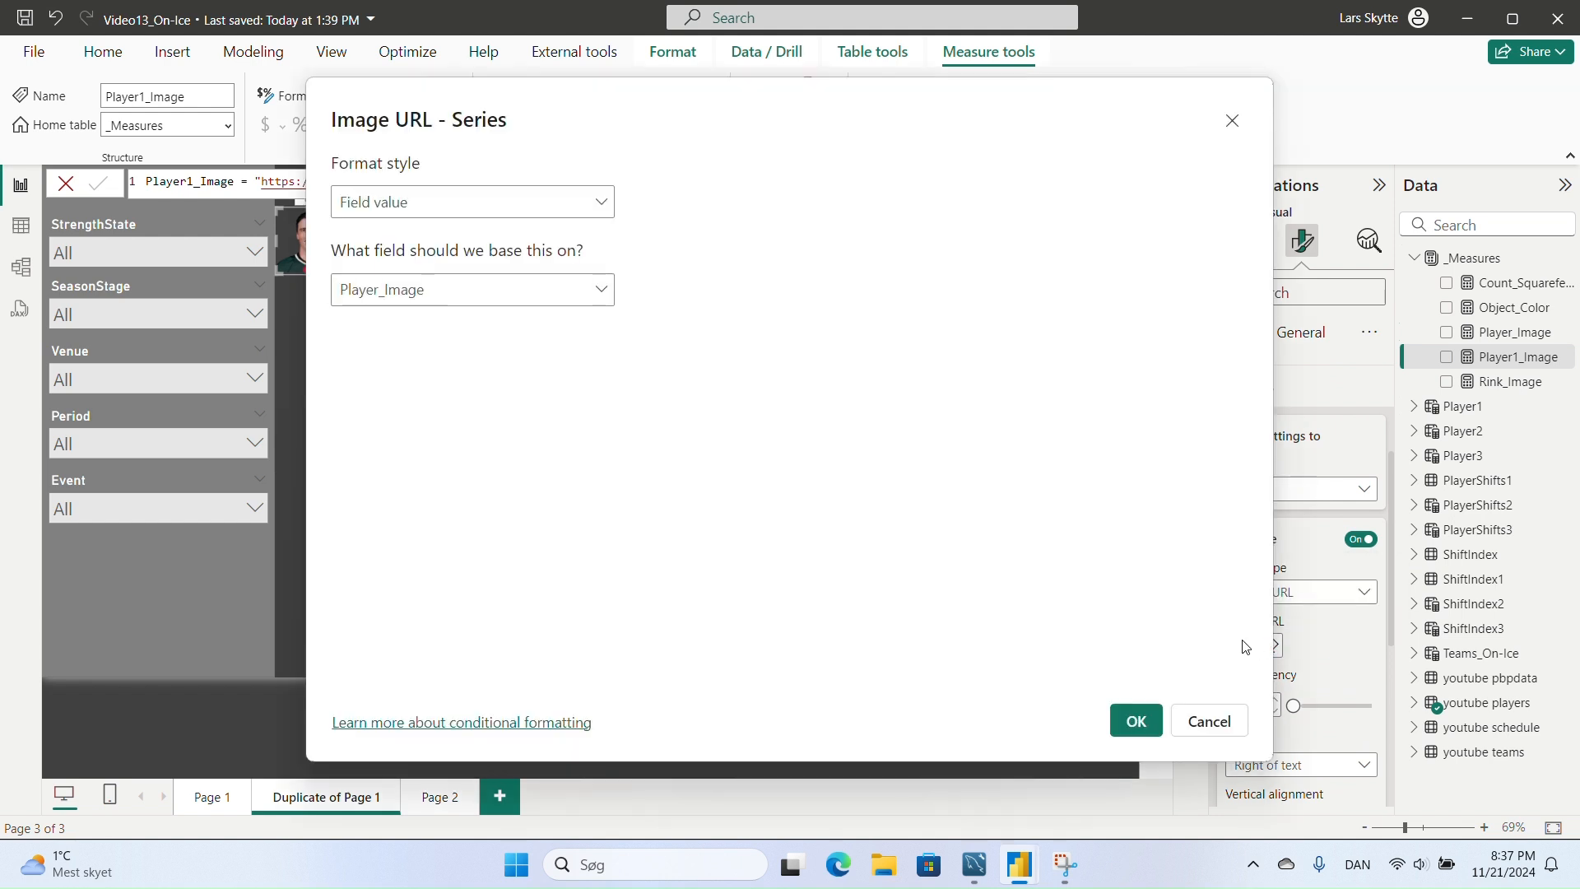
left_click(575, 298)
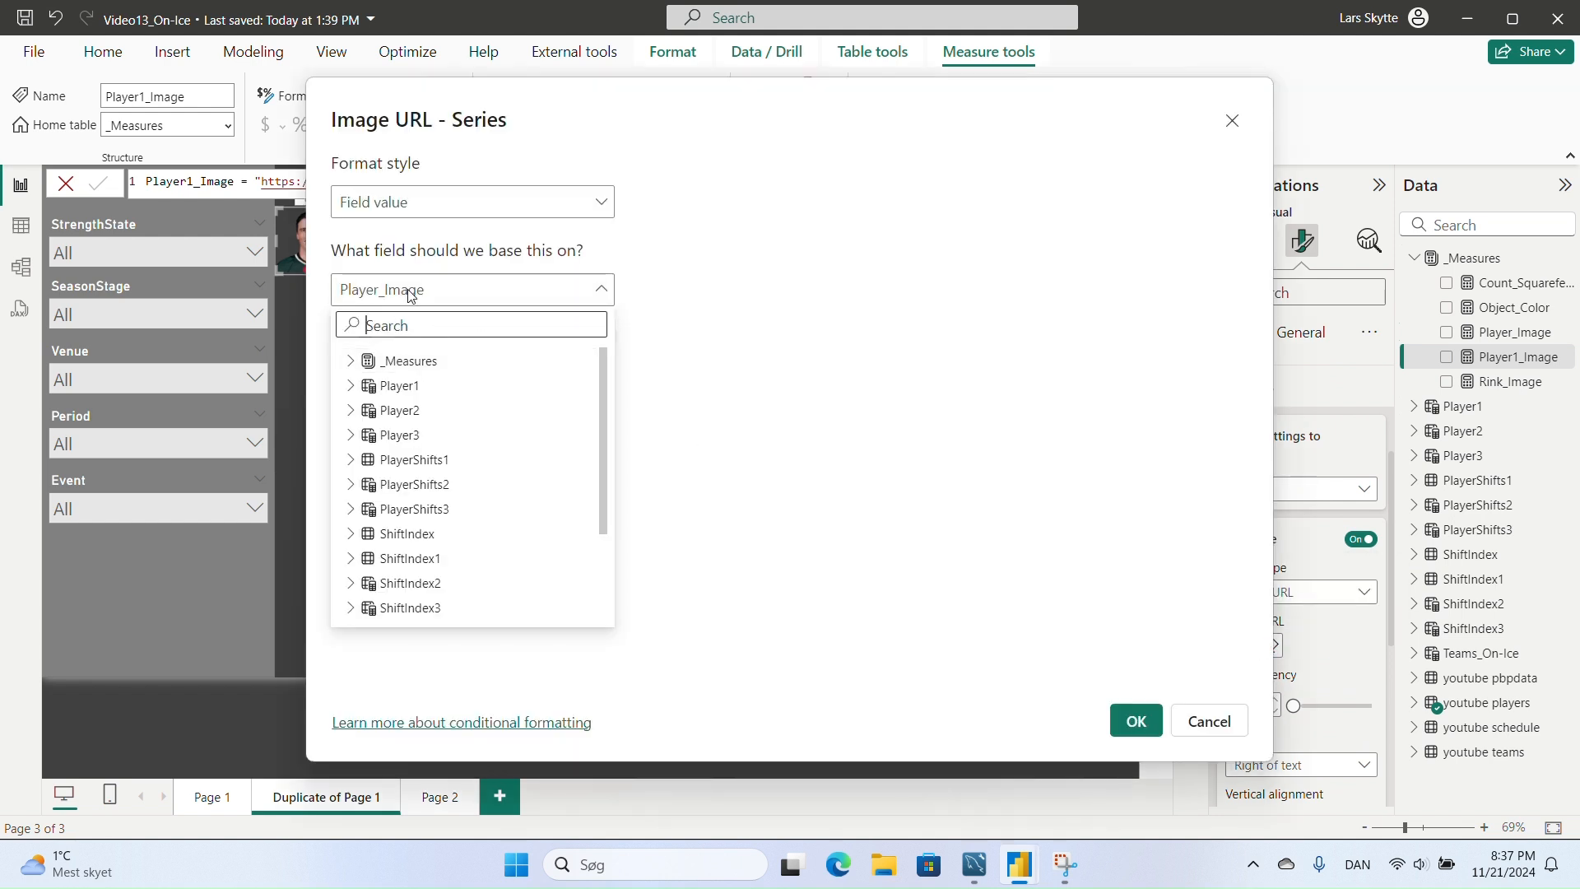
left_click(352, 360)
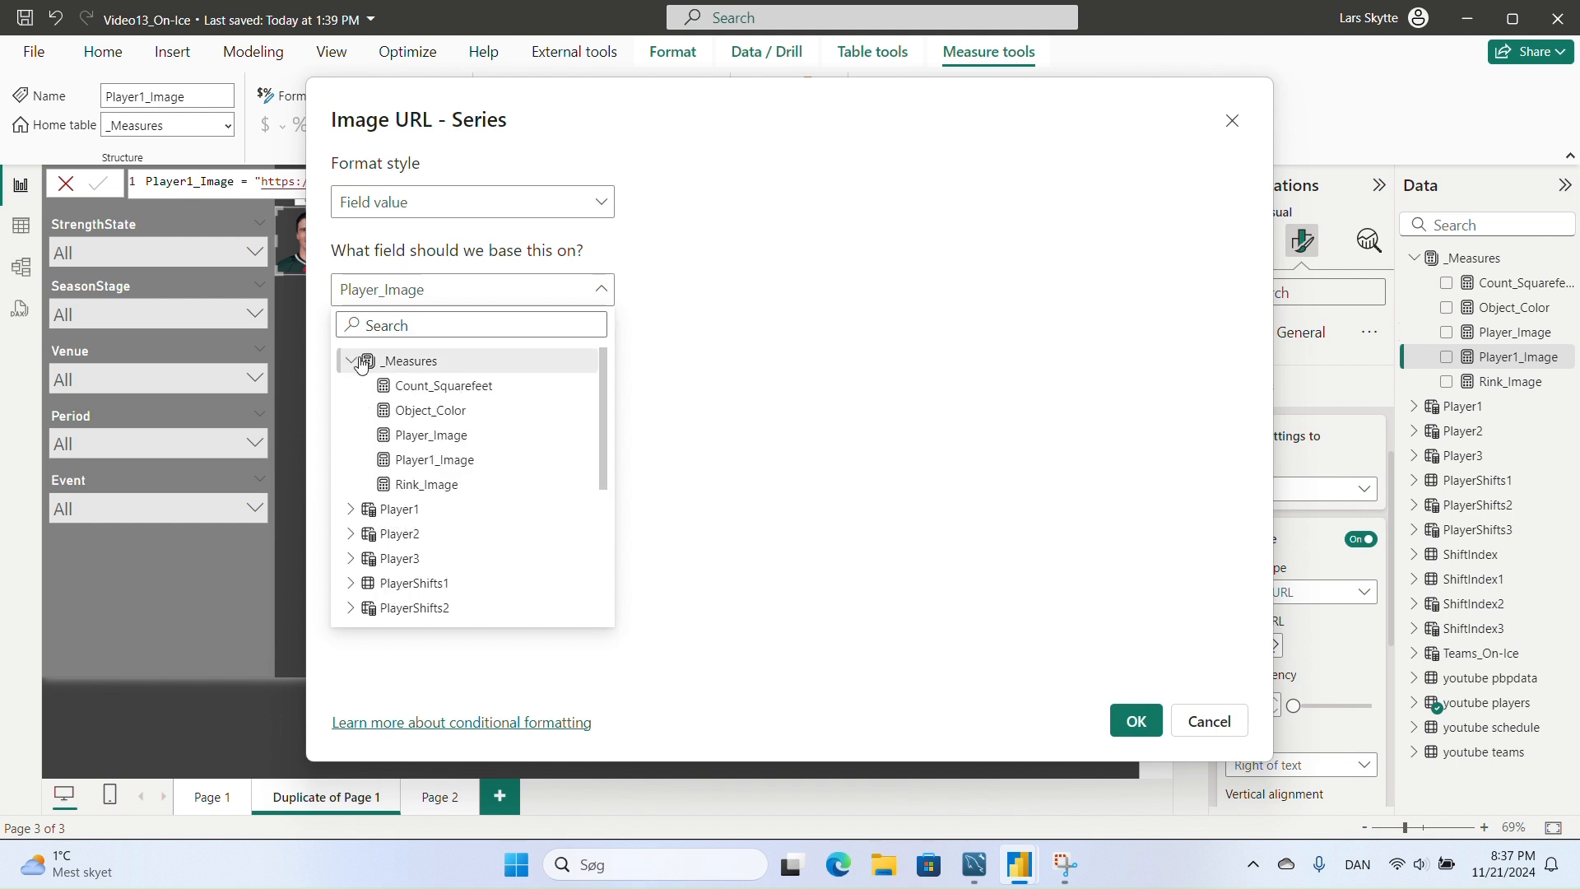
left_click(434, 460)
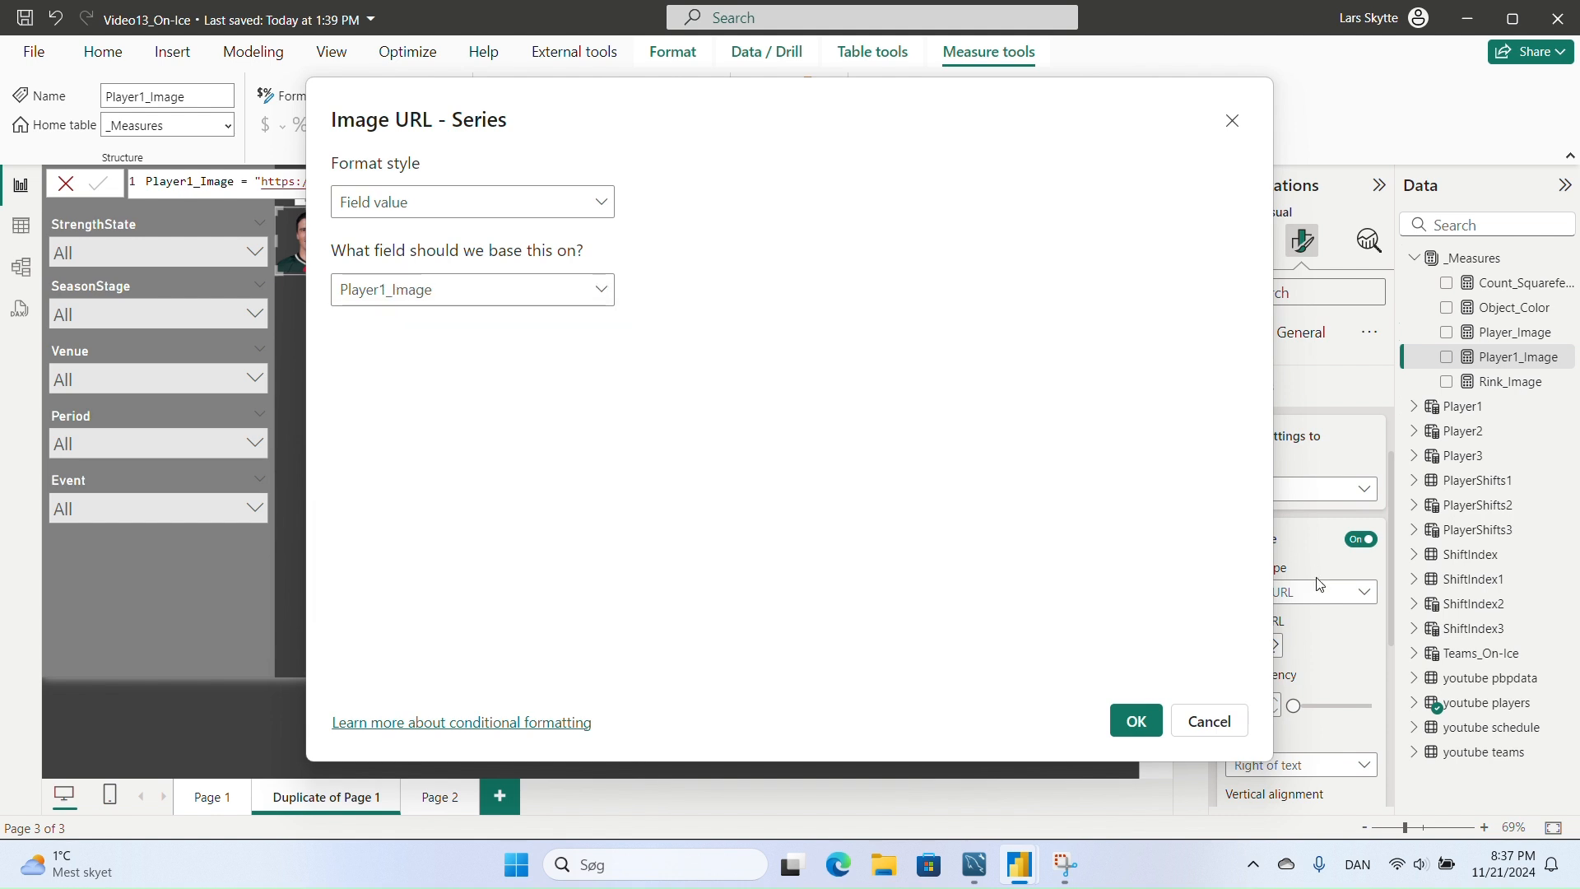
left_click(1128, 715)
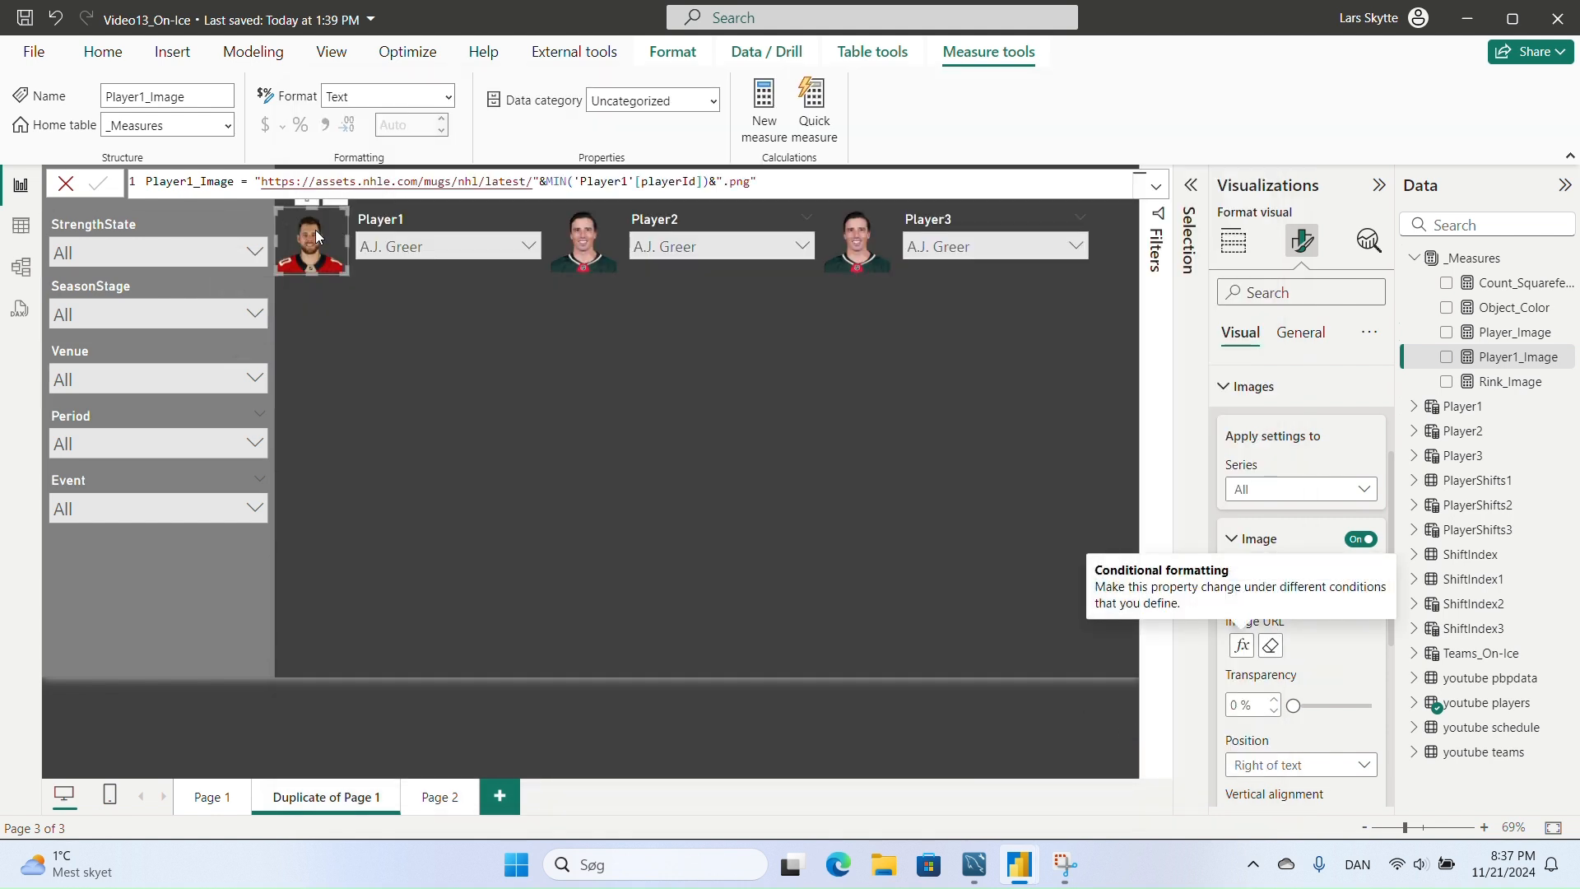
- Choose Aaron Ekblad in the Player1 slicer to check that the first player image follows the selection
left_click(529, 247)
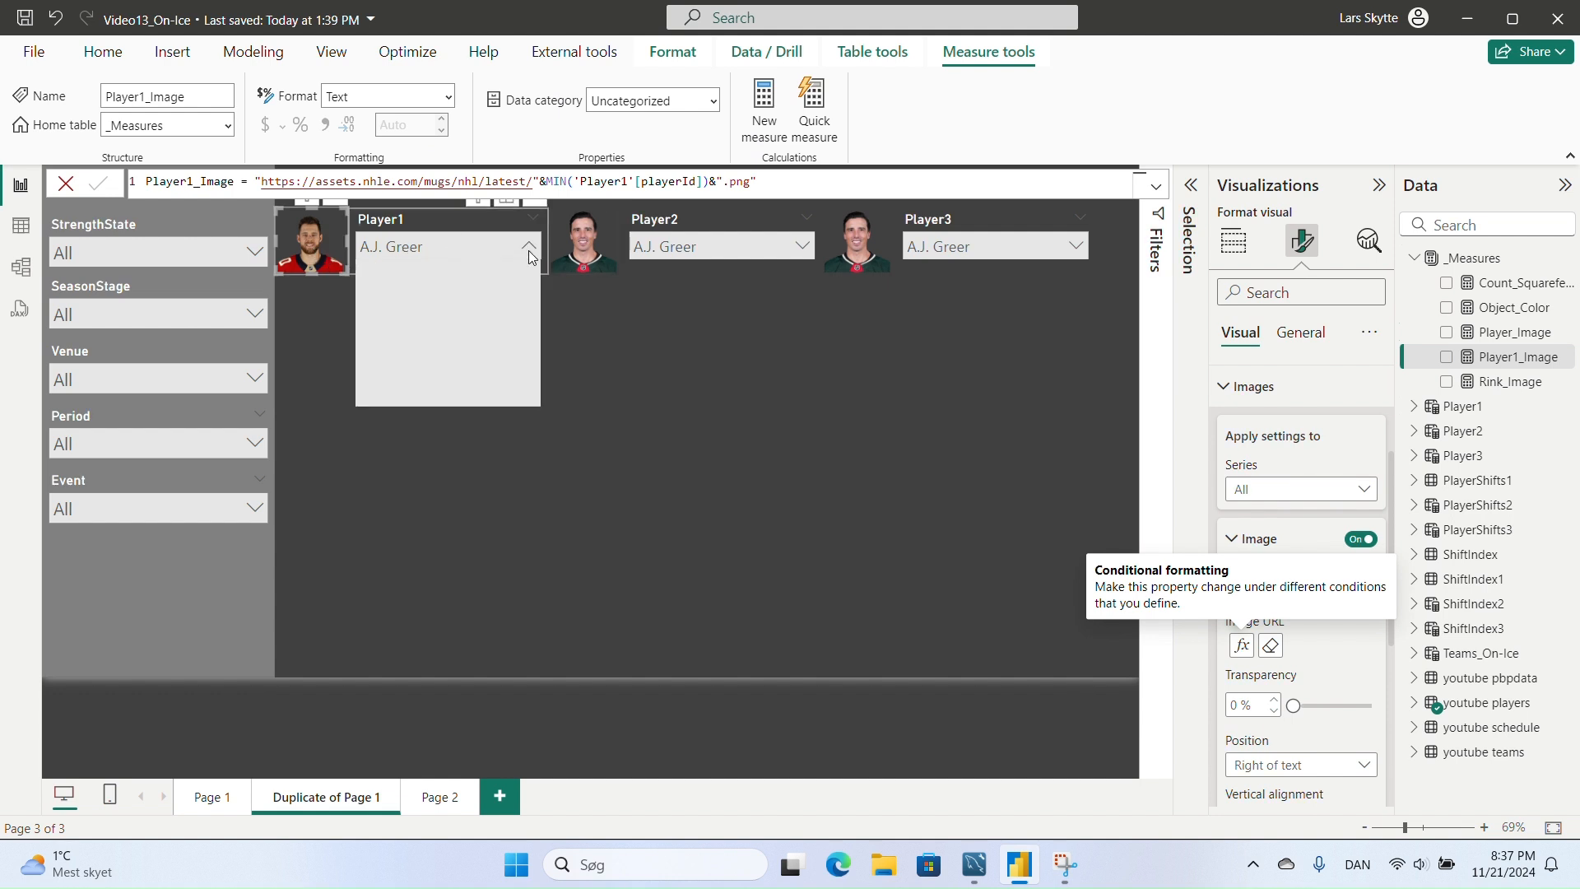
left_click(406, 316)
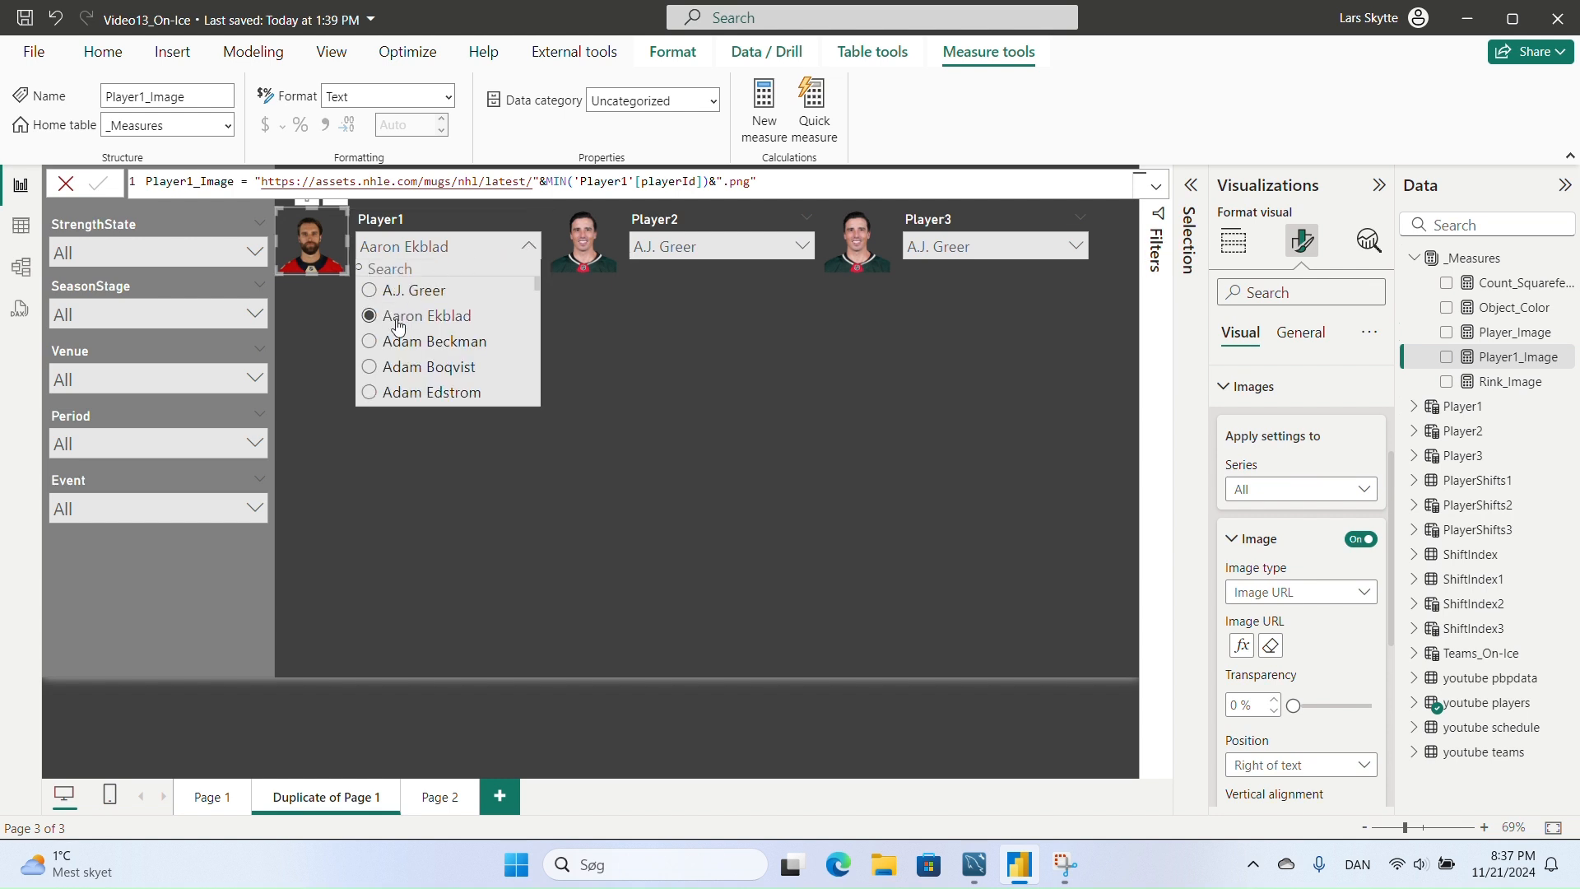
left_click(453, 240)
- Turn off single select for the Player1, Player2 and Player3 slicers together
left_click(456, 229)
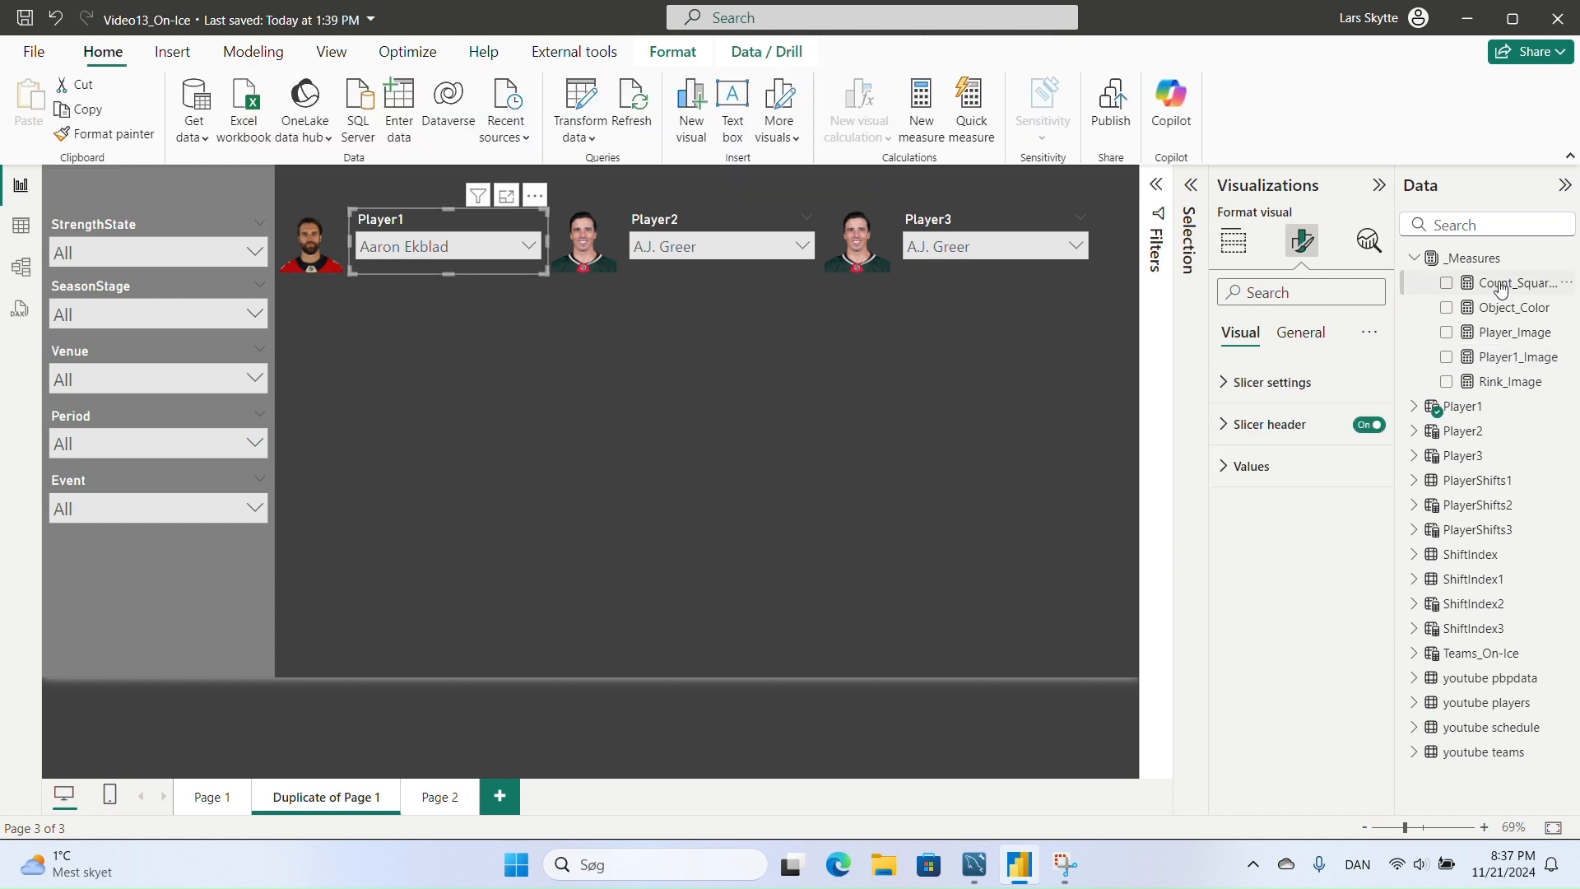
left_click(696, 229, "ctrl")
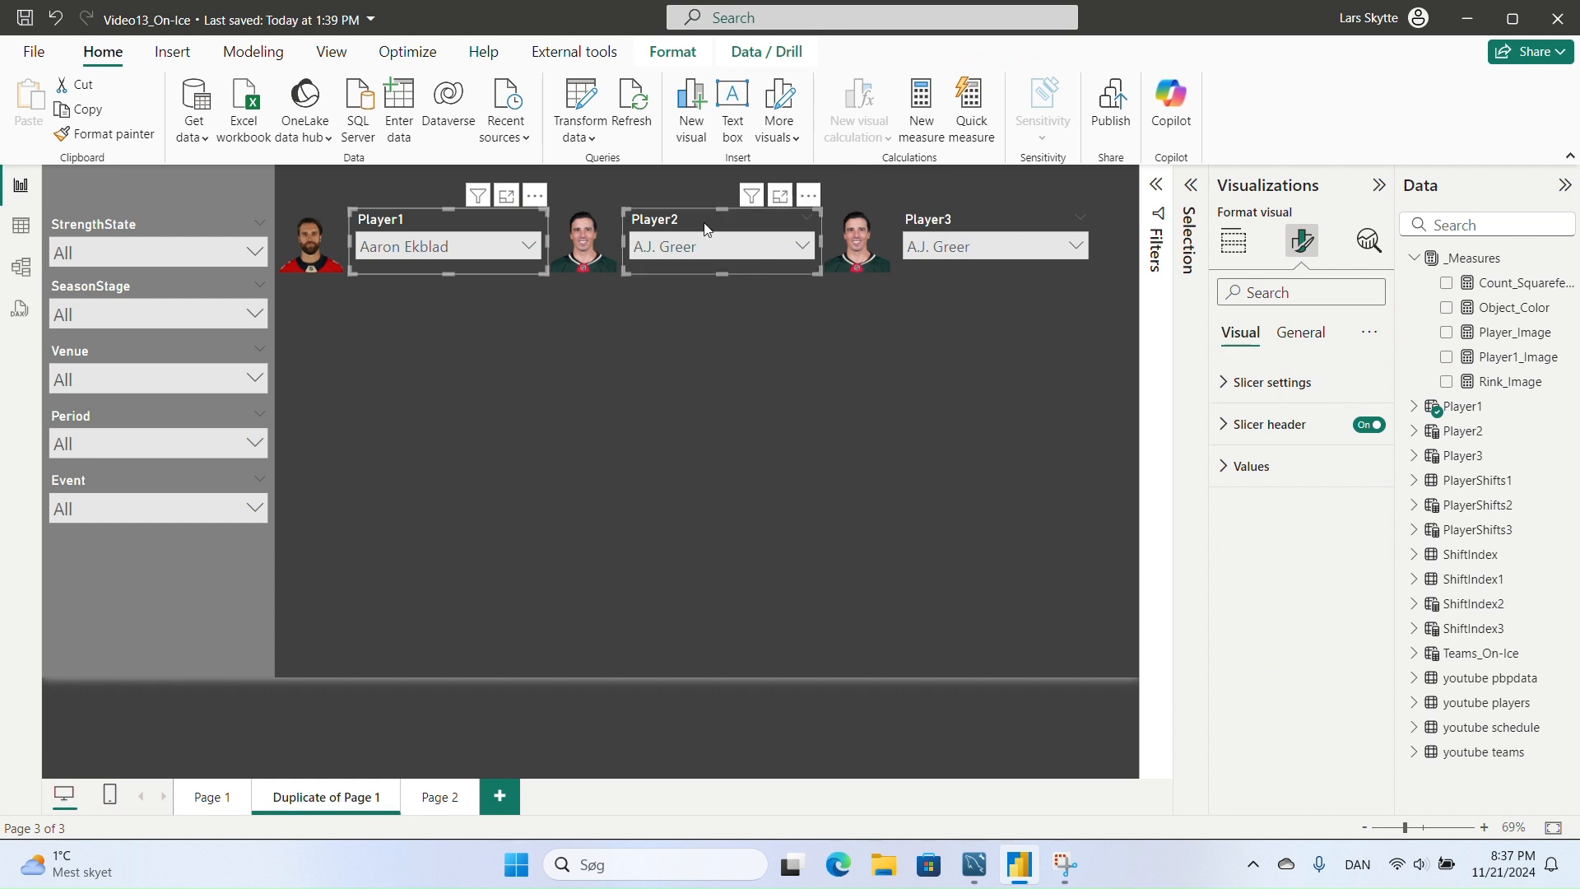
left_click(1004, 231, "ctrl")
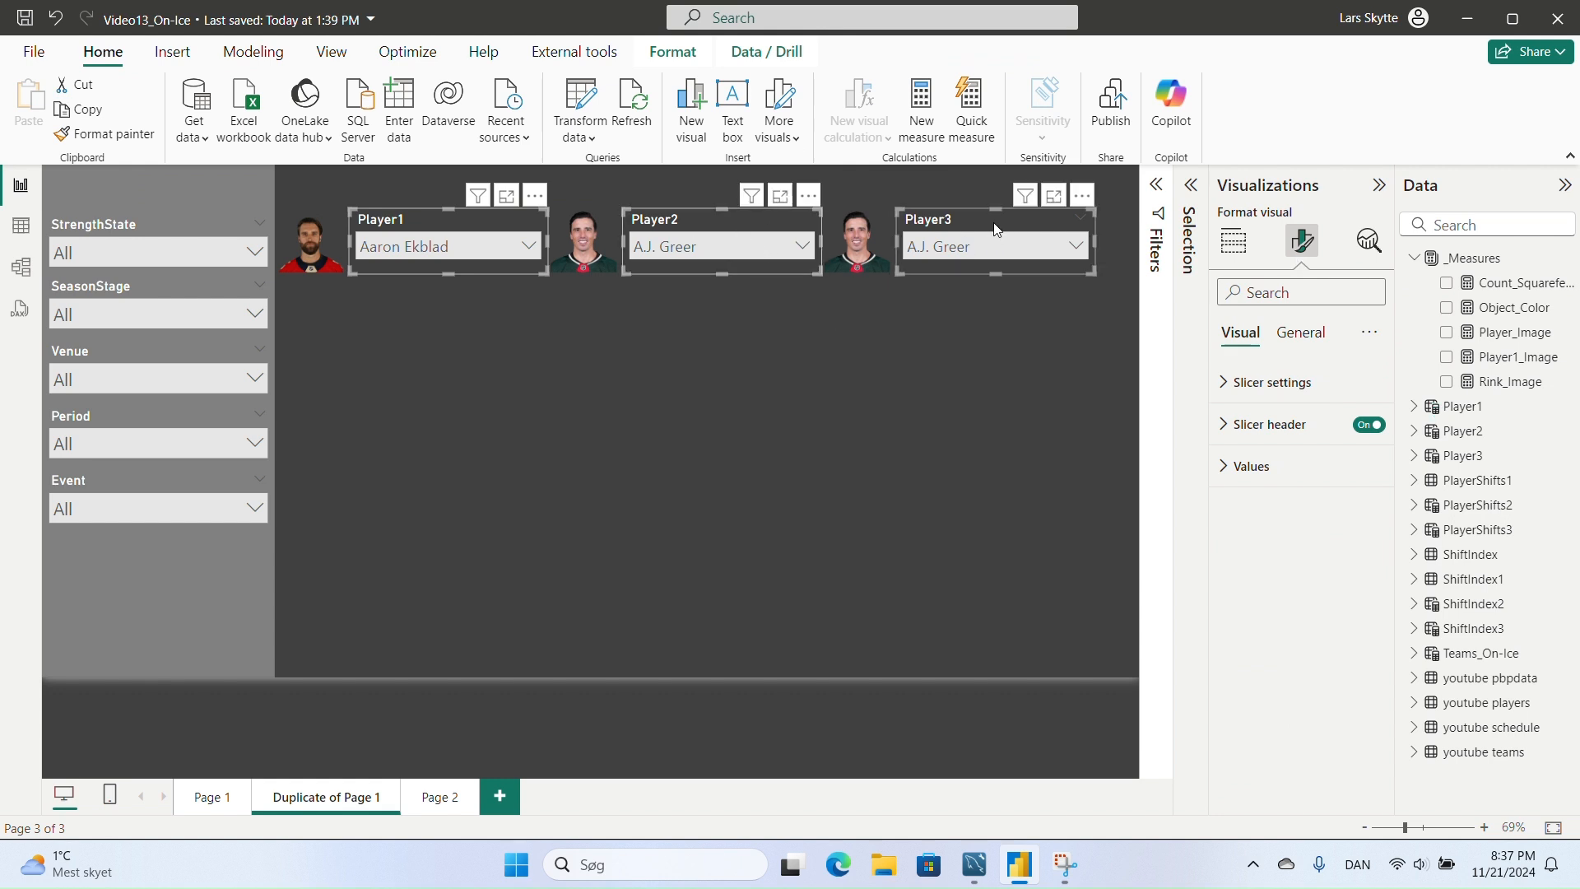
left_click(1223, 237)
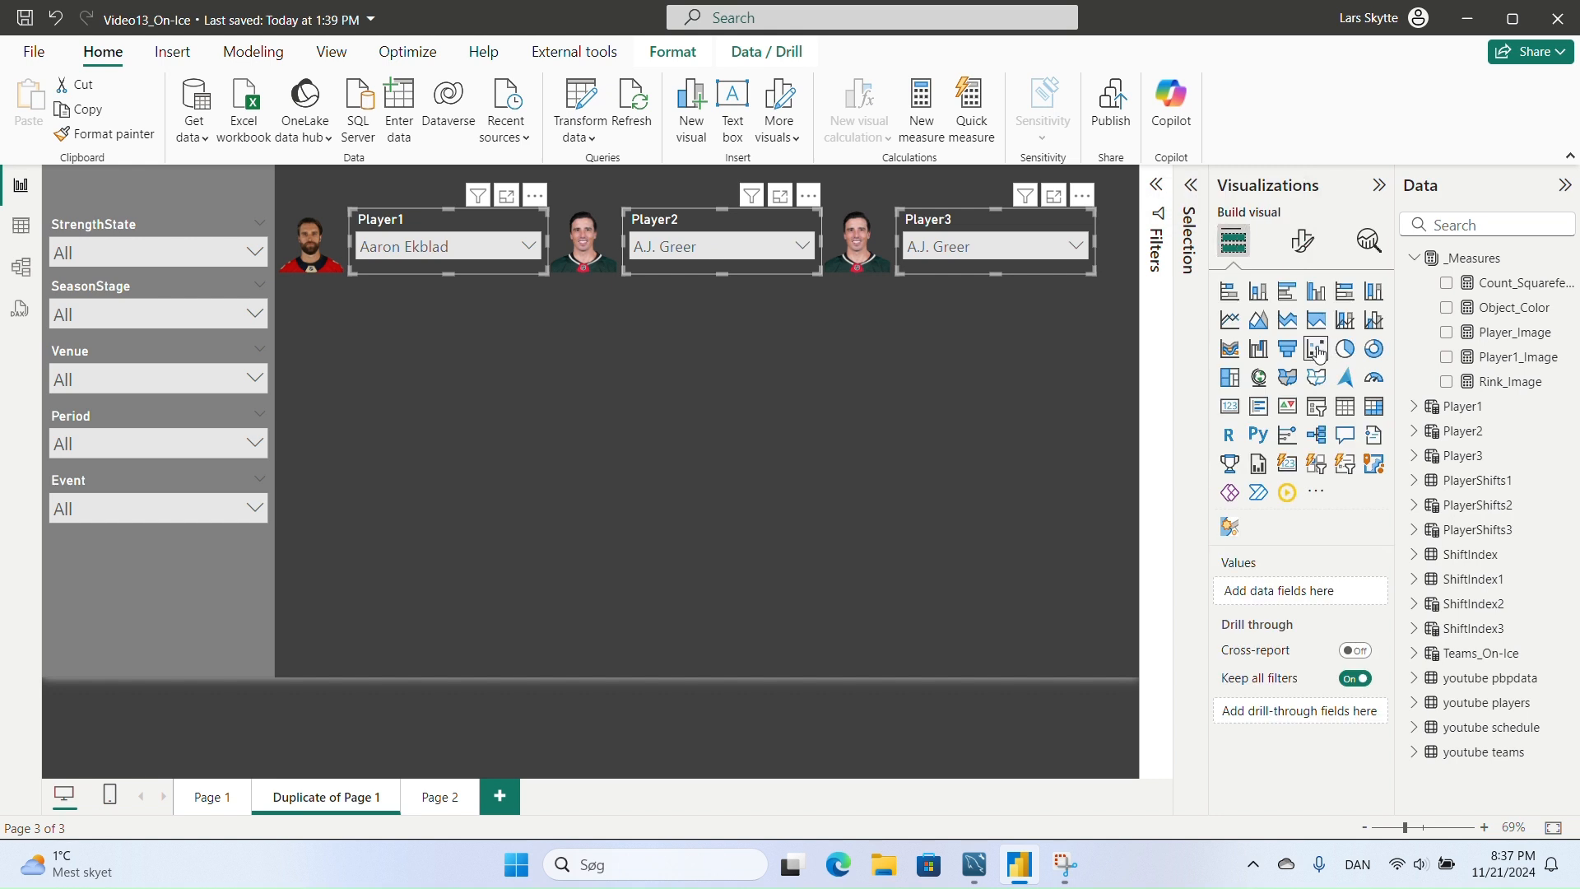
left_click(1302, 240)
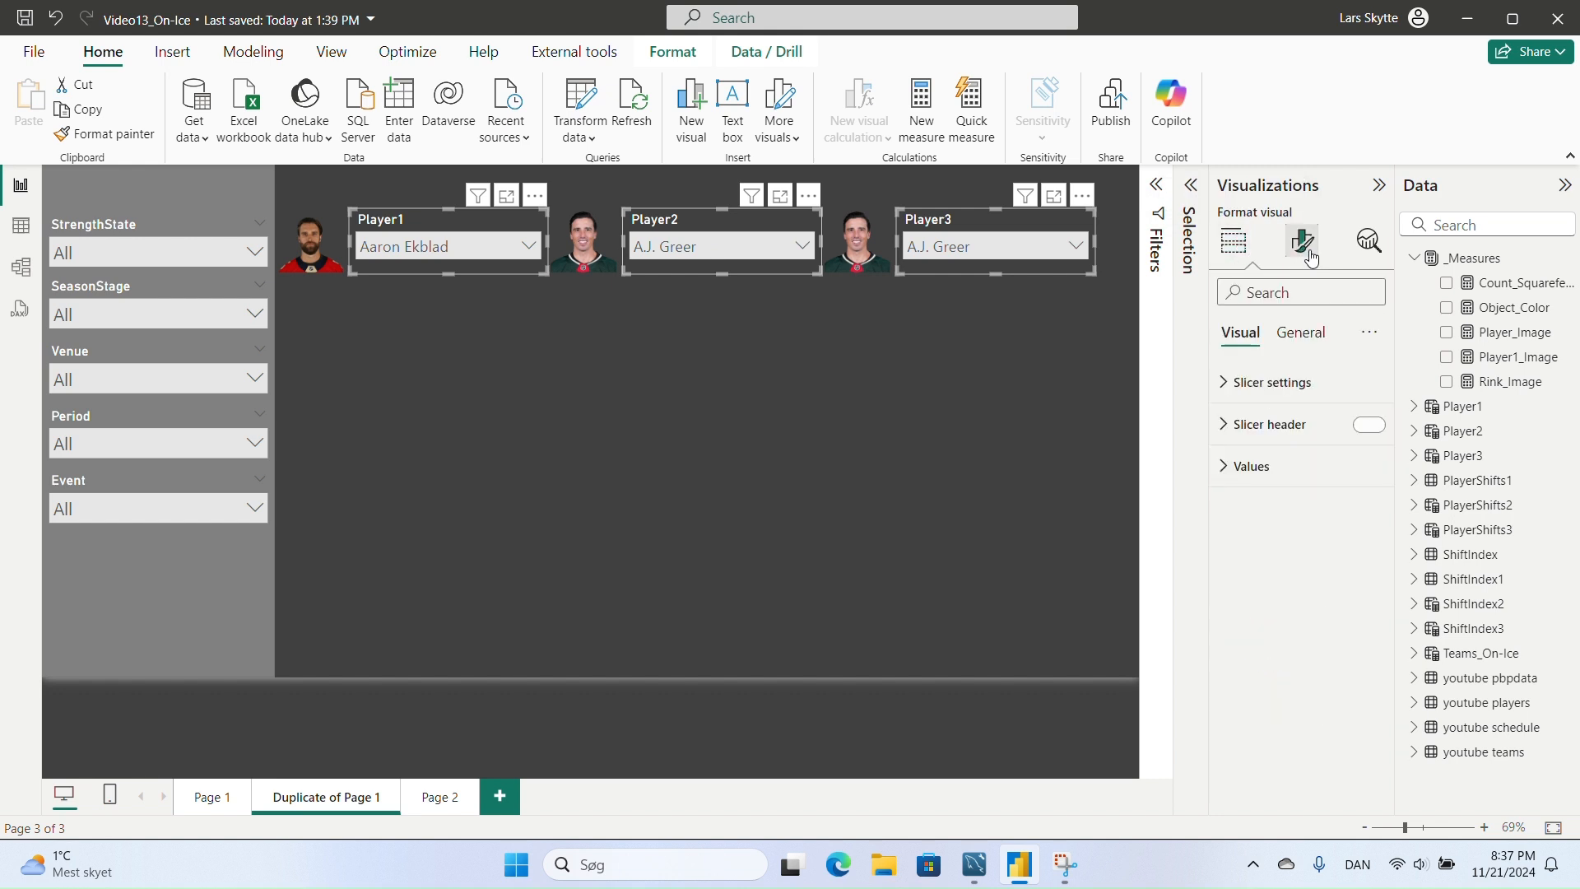
left_click(1273, 384)
left_click(1229, 534)
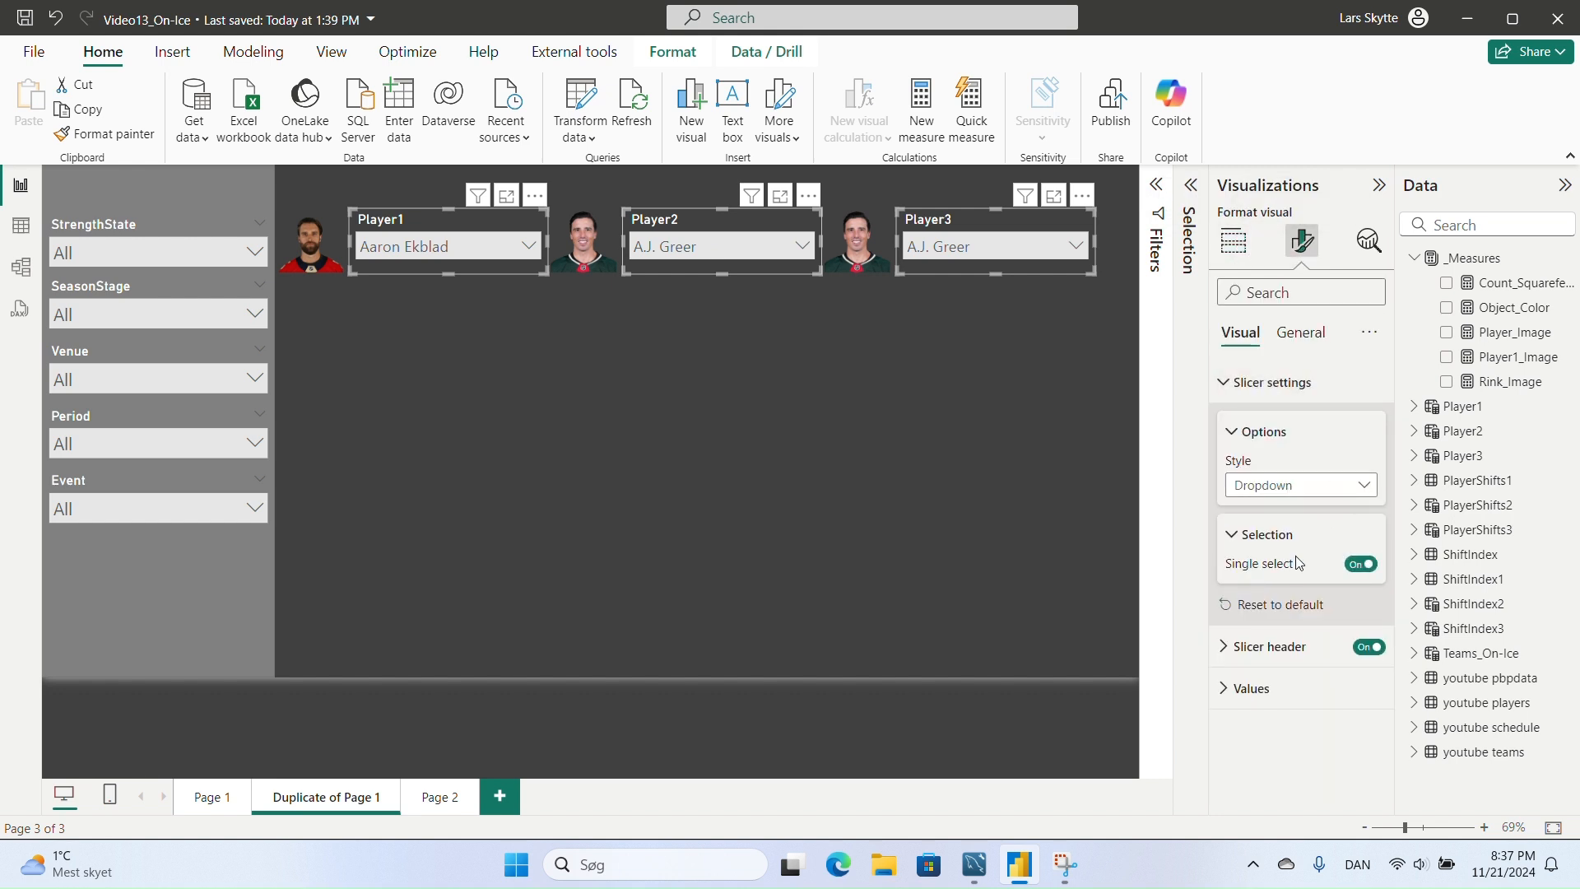
left_click(1361, 566)
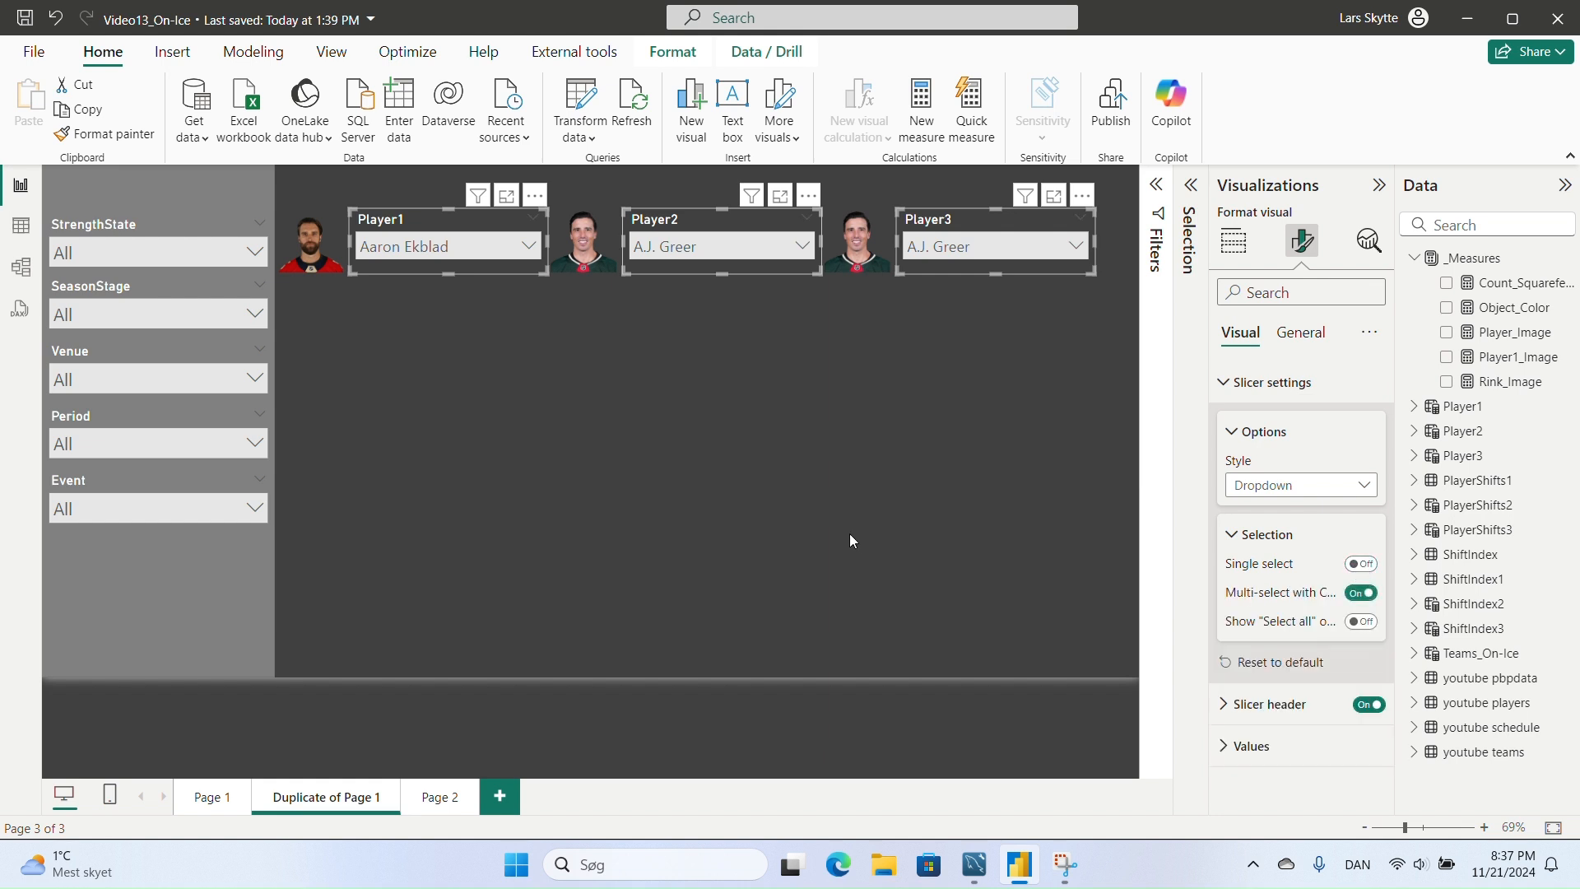
left_click(756, 366)
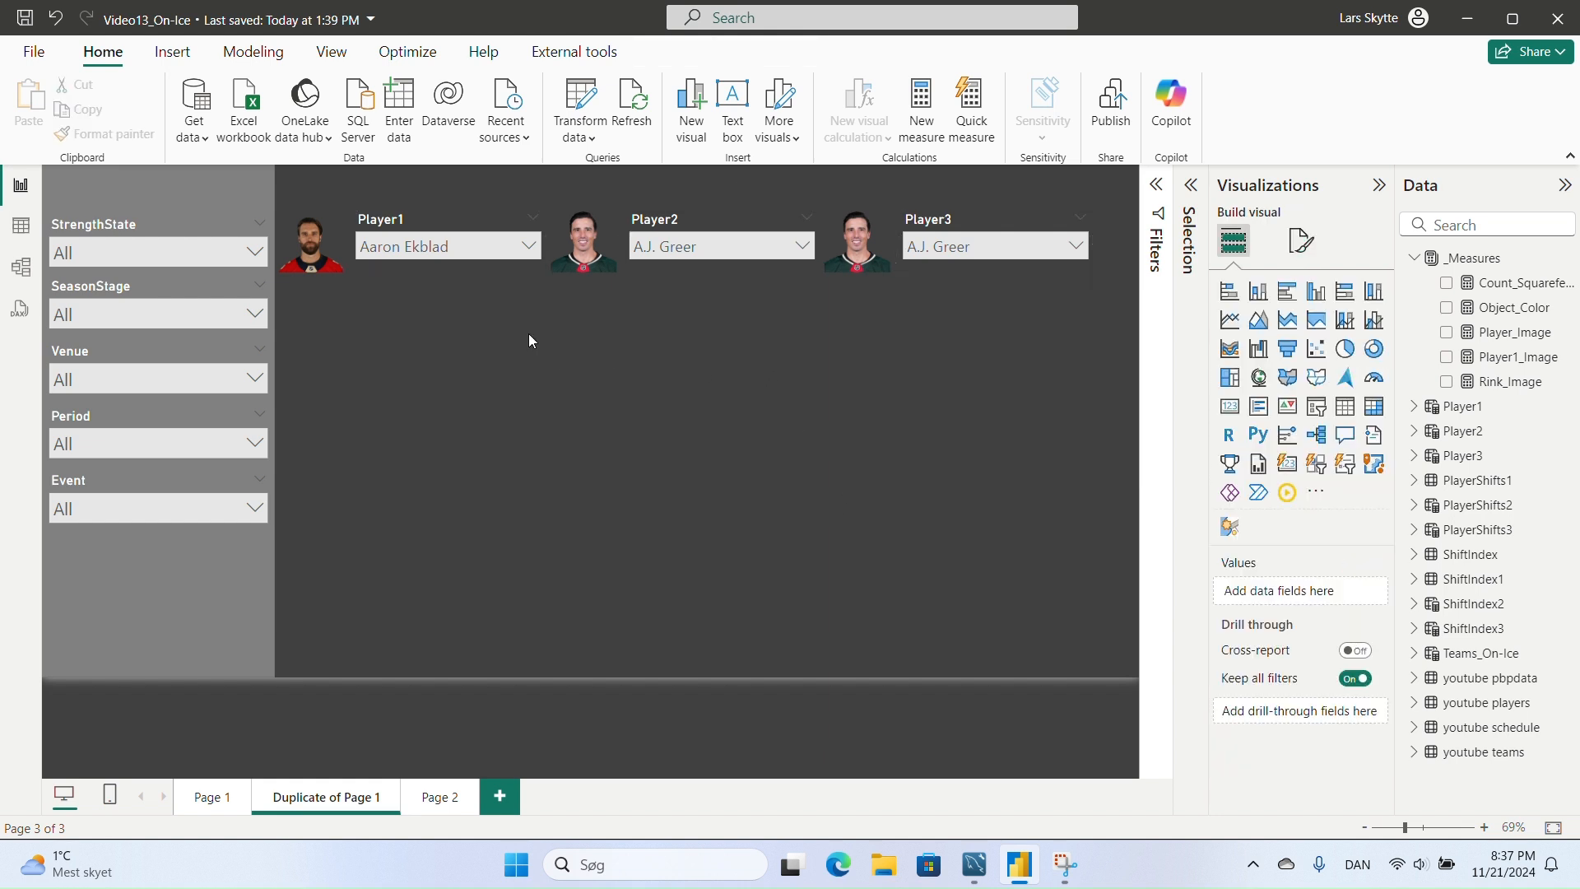
- Clear the selected player in the Player1 slicer so it covers all players
left_click(445, 226)
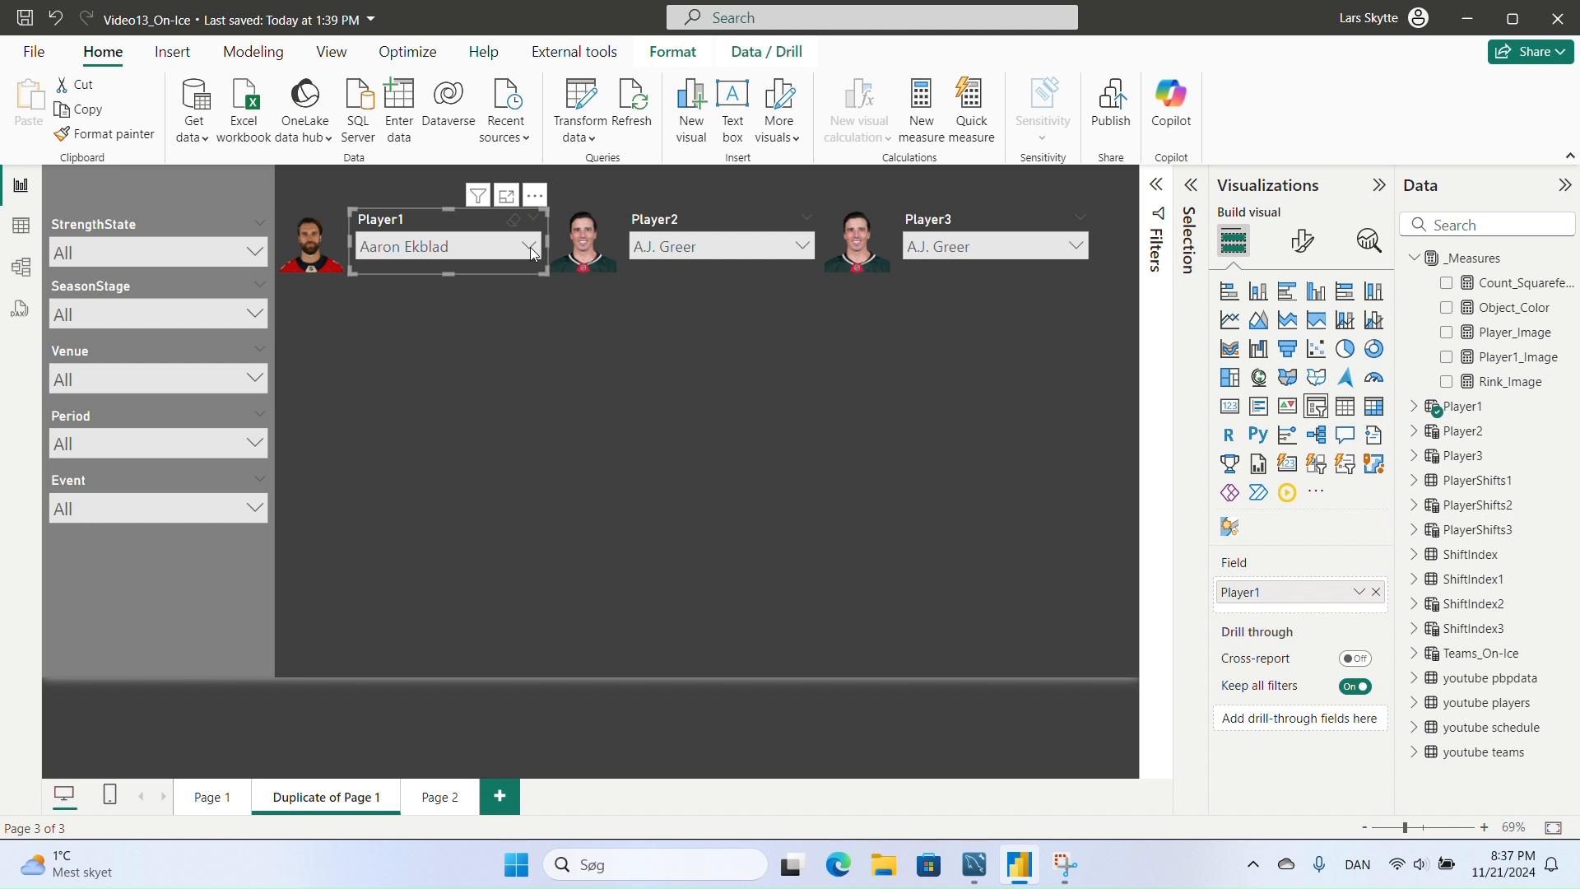
left_click(448, 247)
left_click(416, 316)
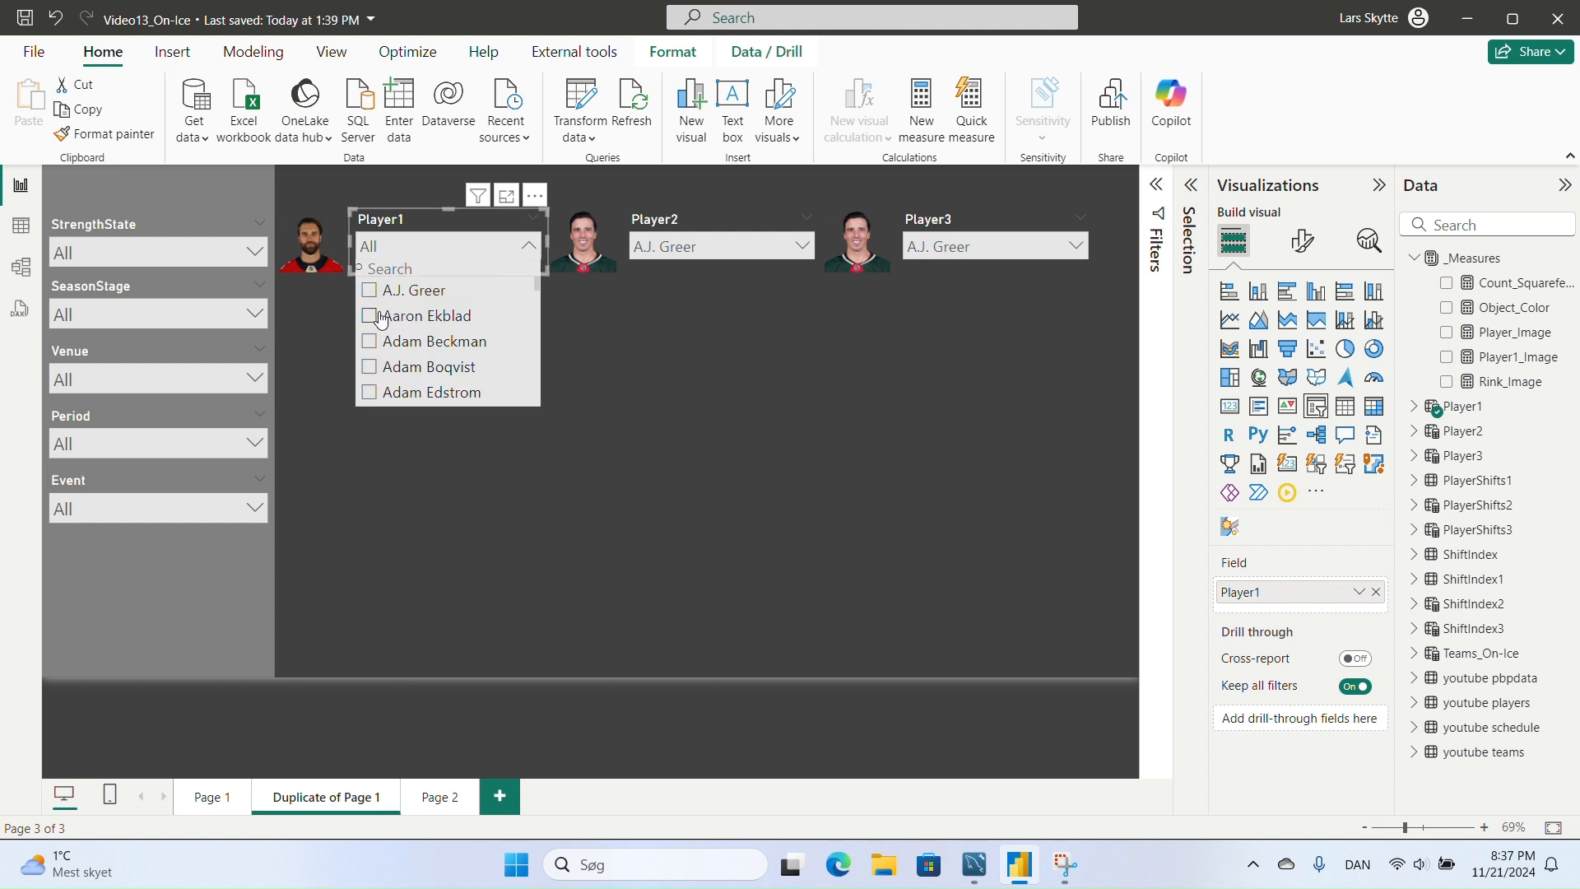
left_click(763, 428)
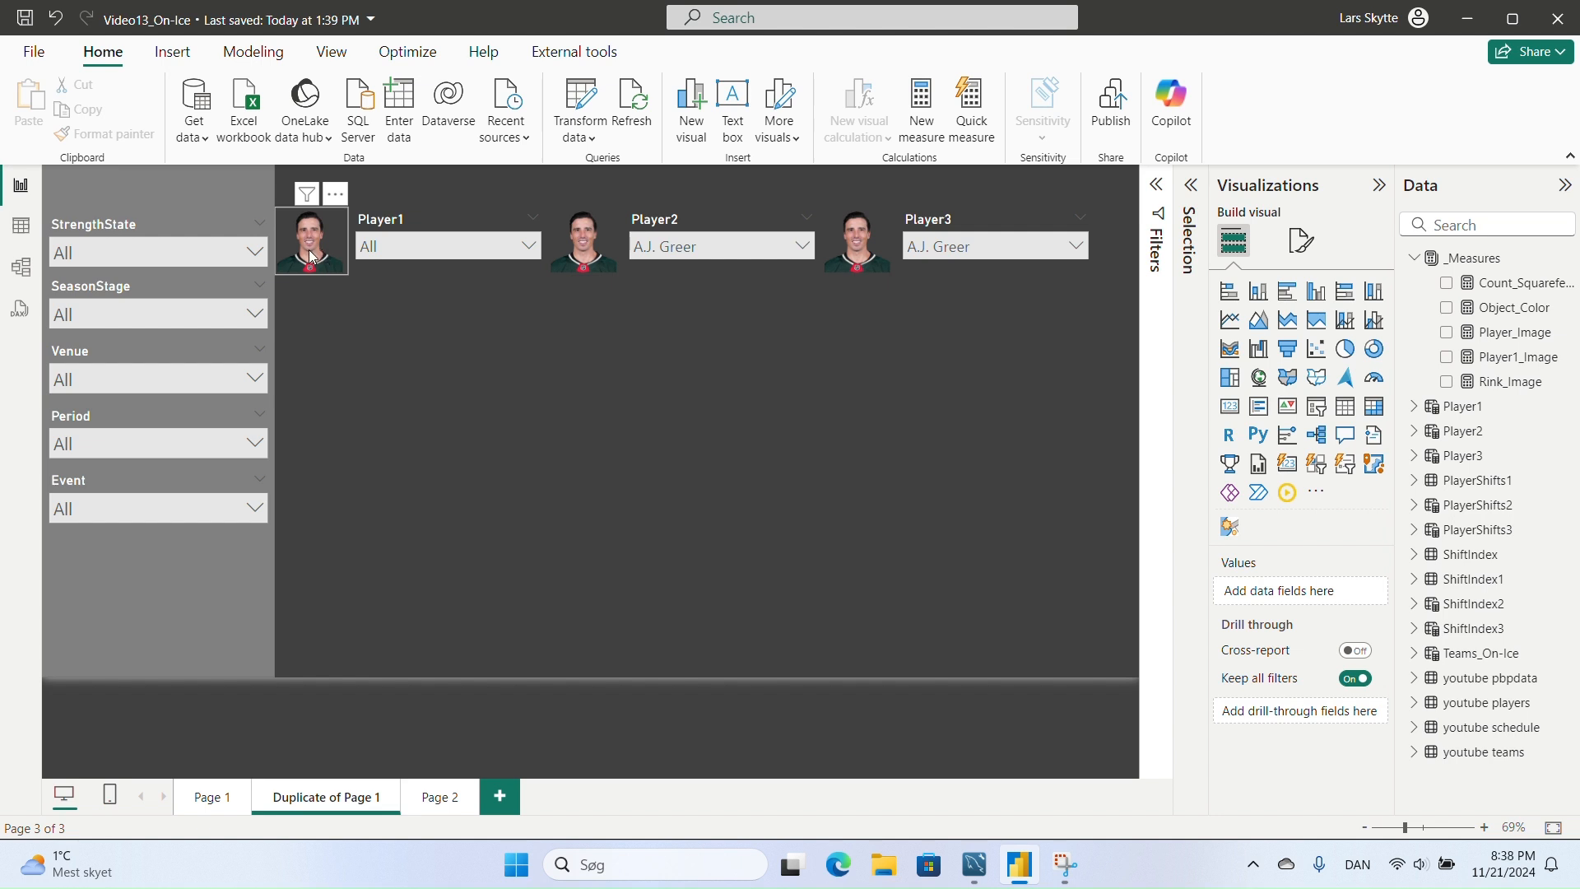
- In the Player1_Image measure, insert IF(COUNT(Player1[playerId])=1, in front of the image URL string
left_click(366, 221)
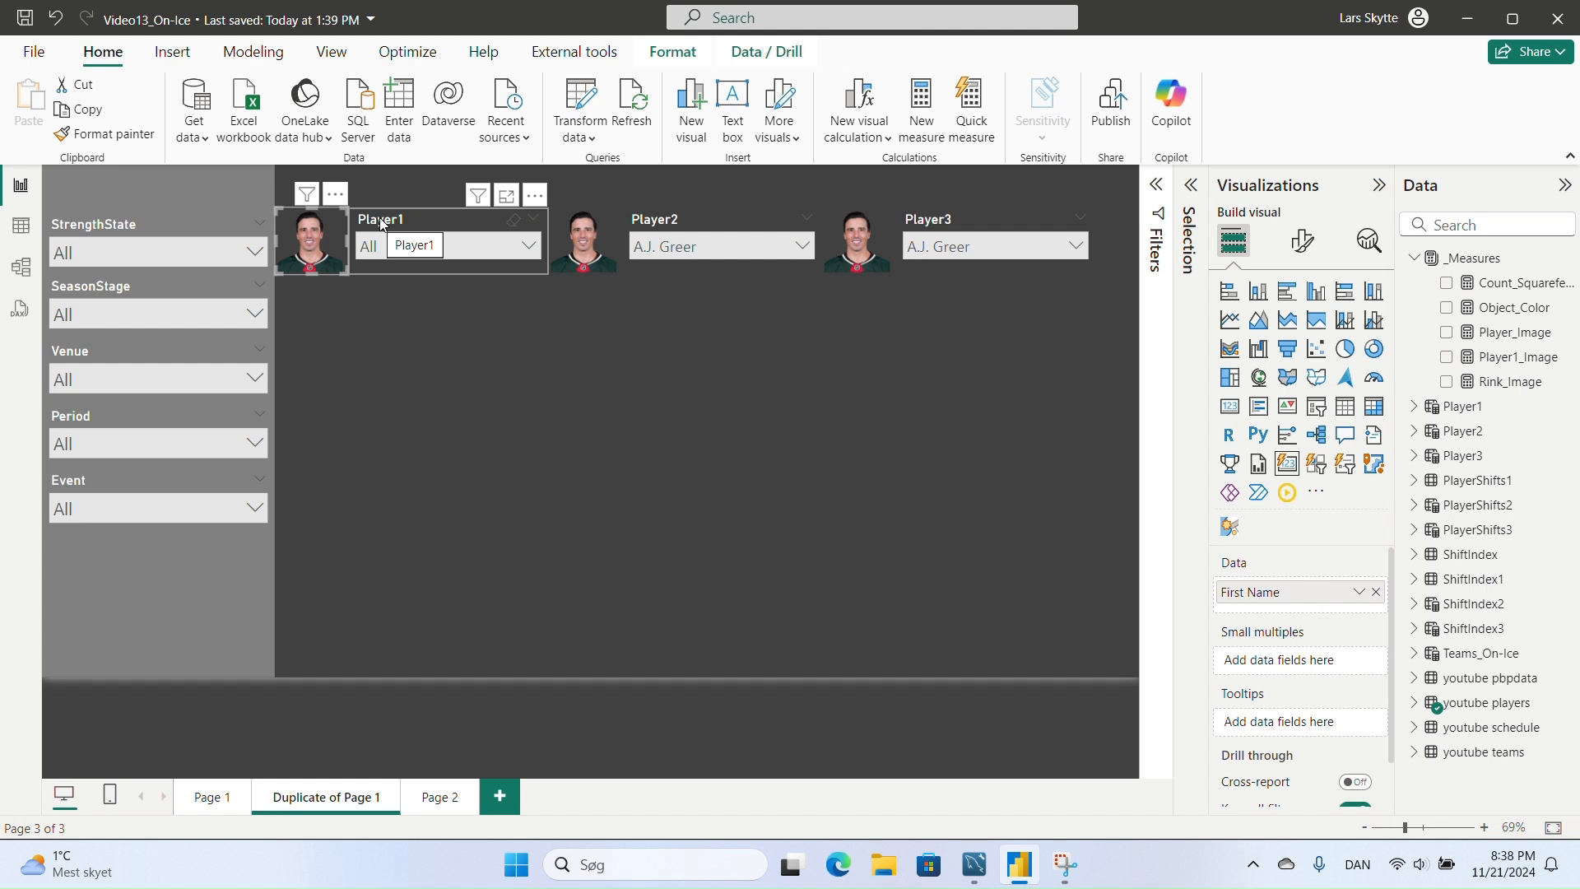
left_click(323, 227)
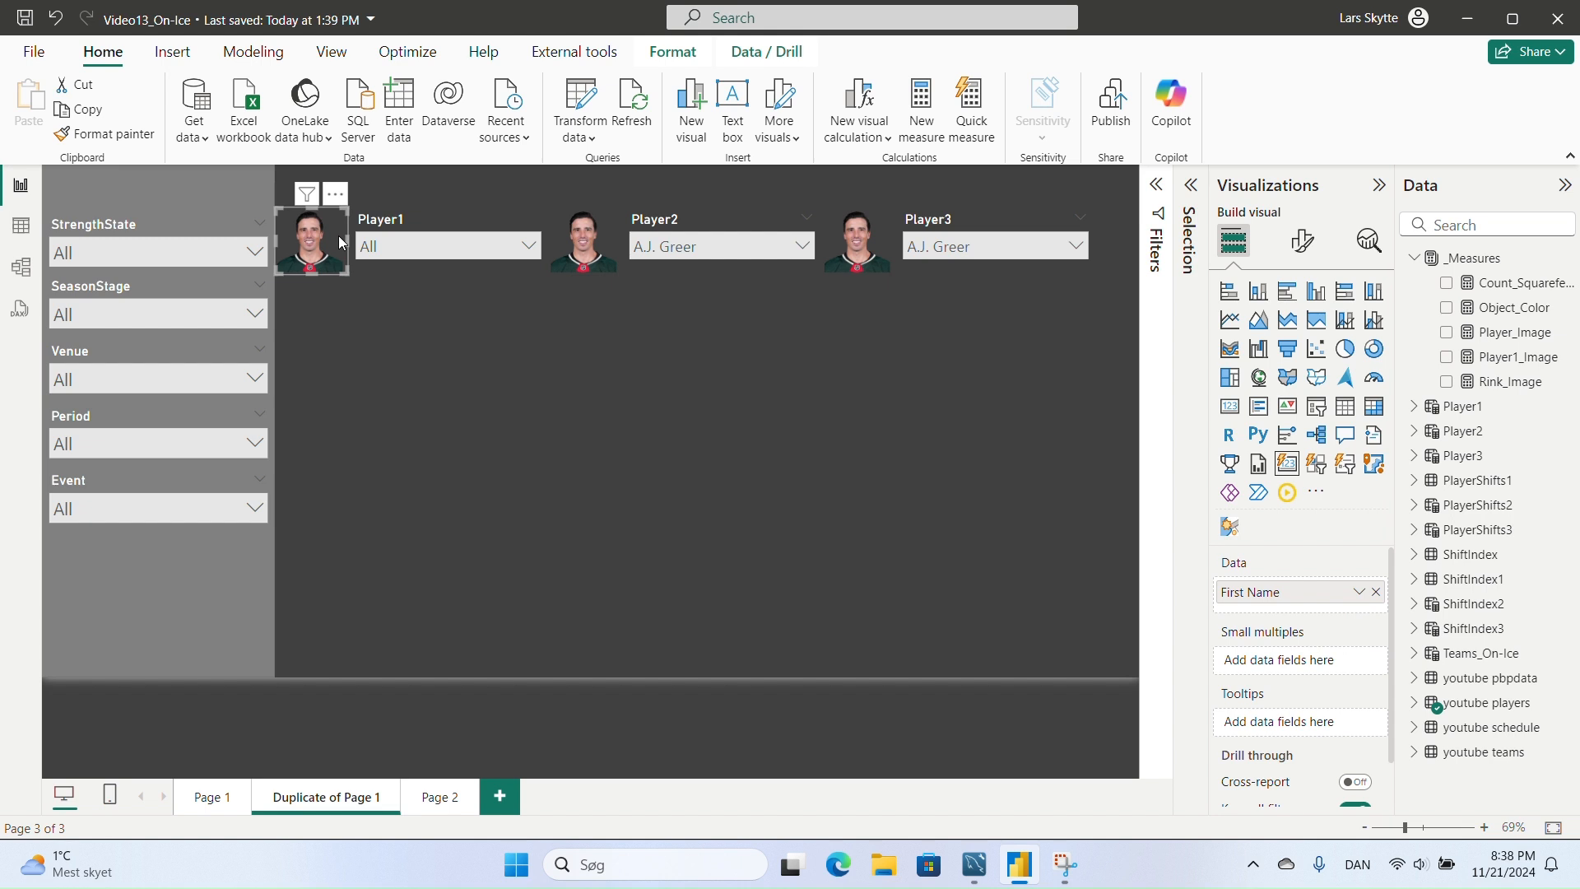
left_click(1518, 356)
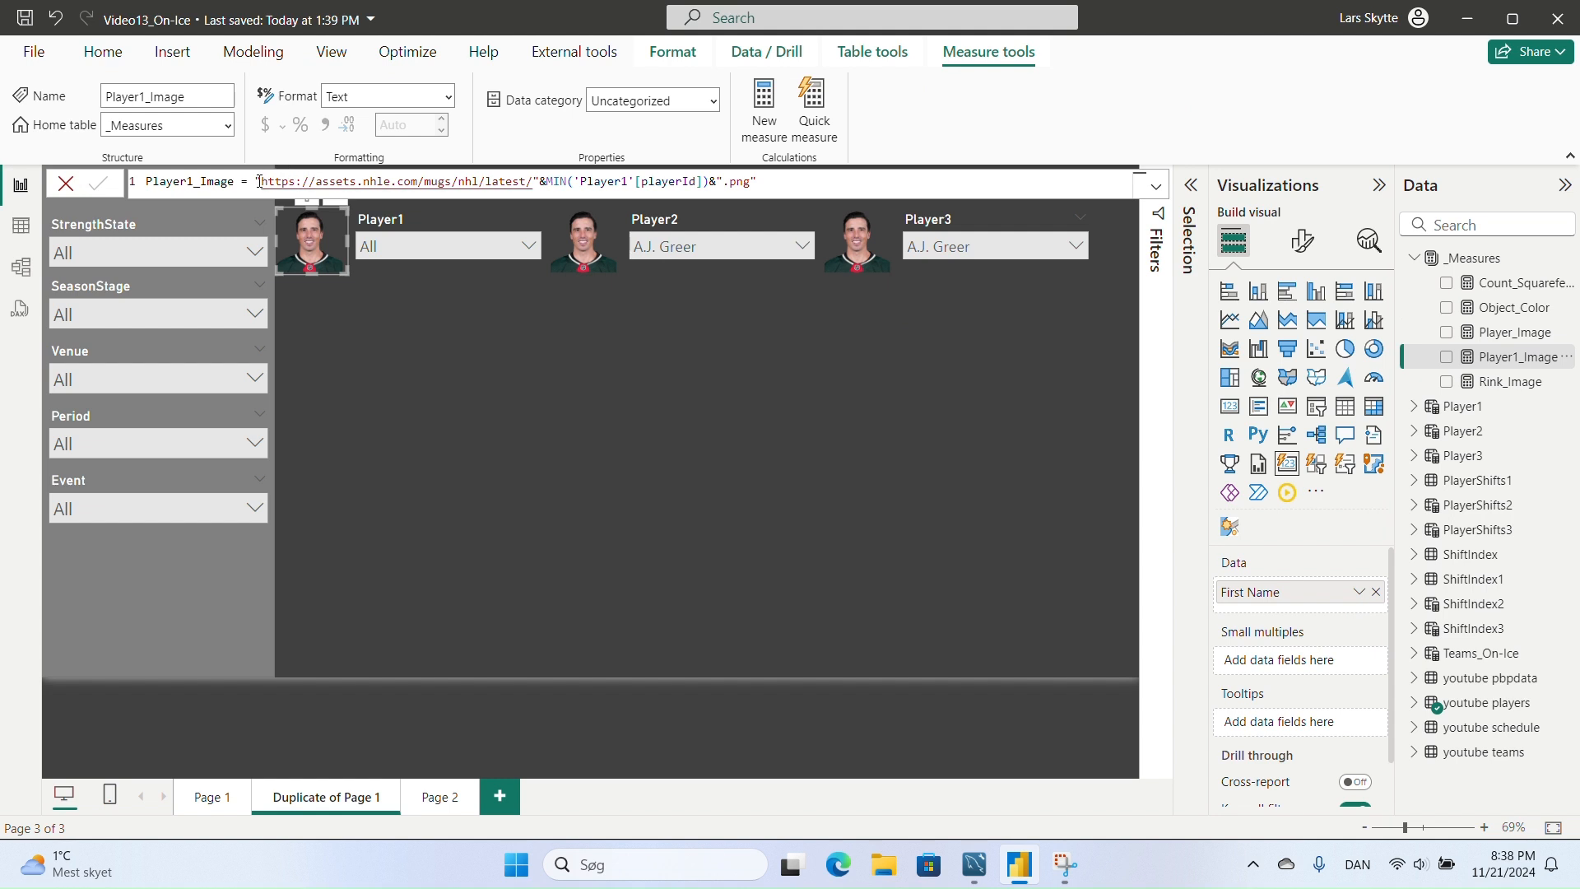
left_click(257, 181)
type("IF(")
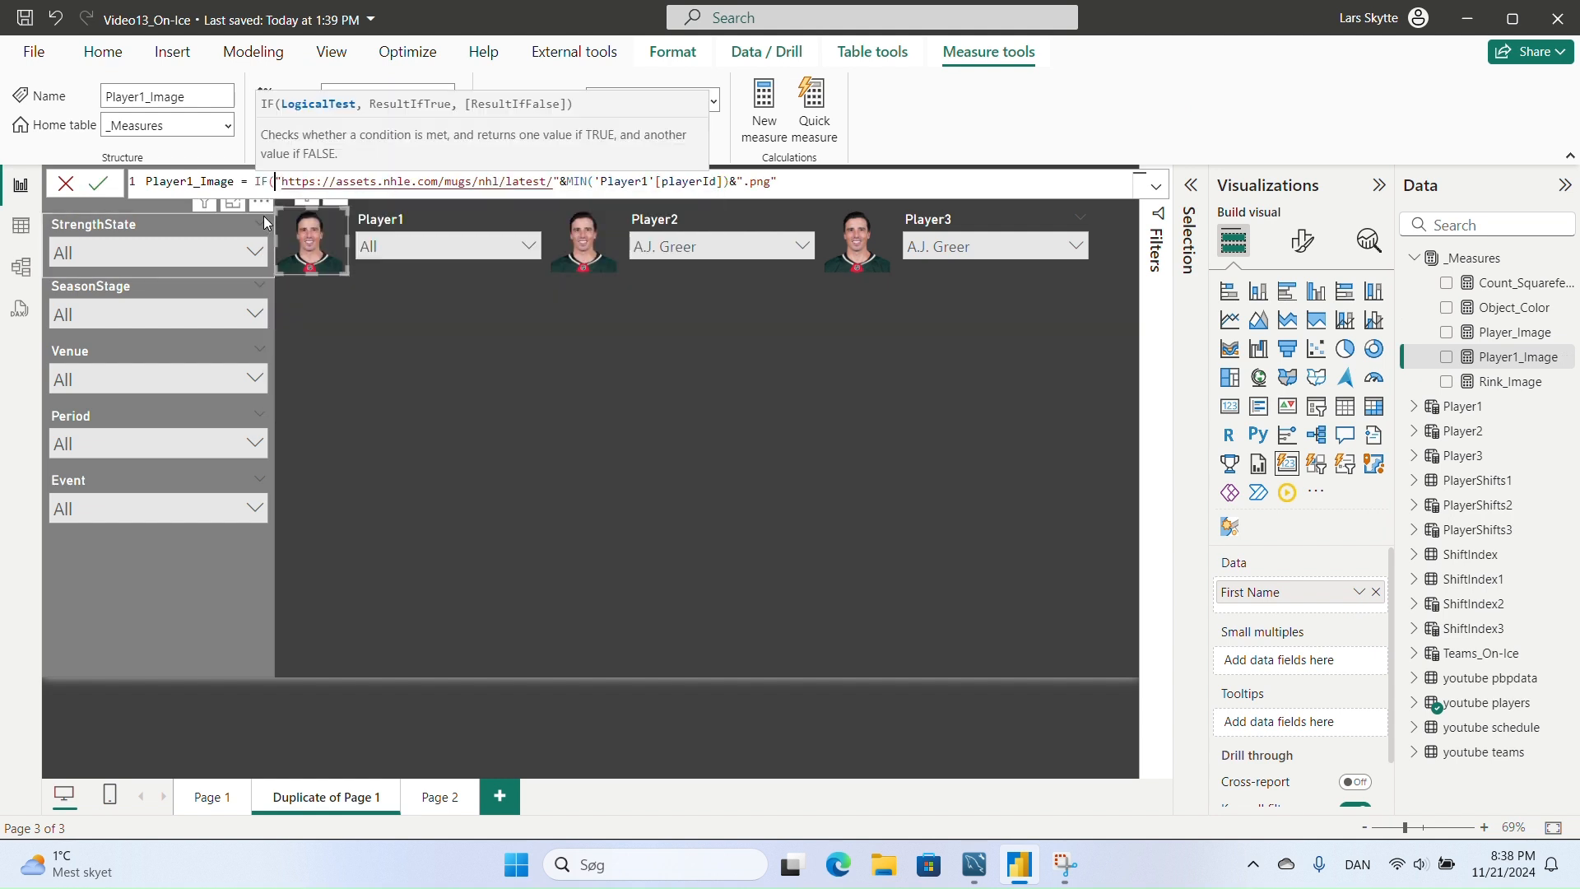
type("count")
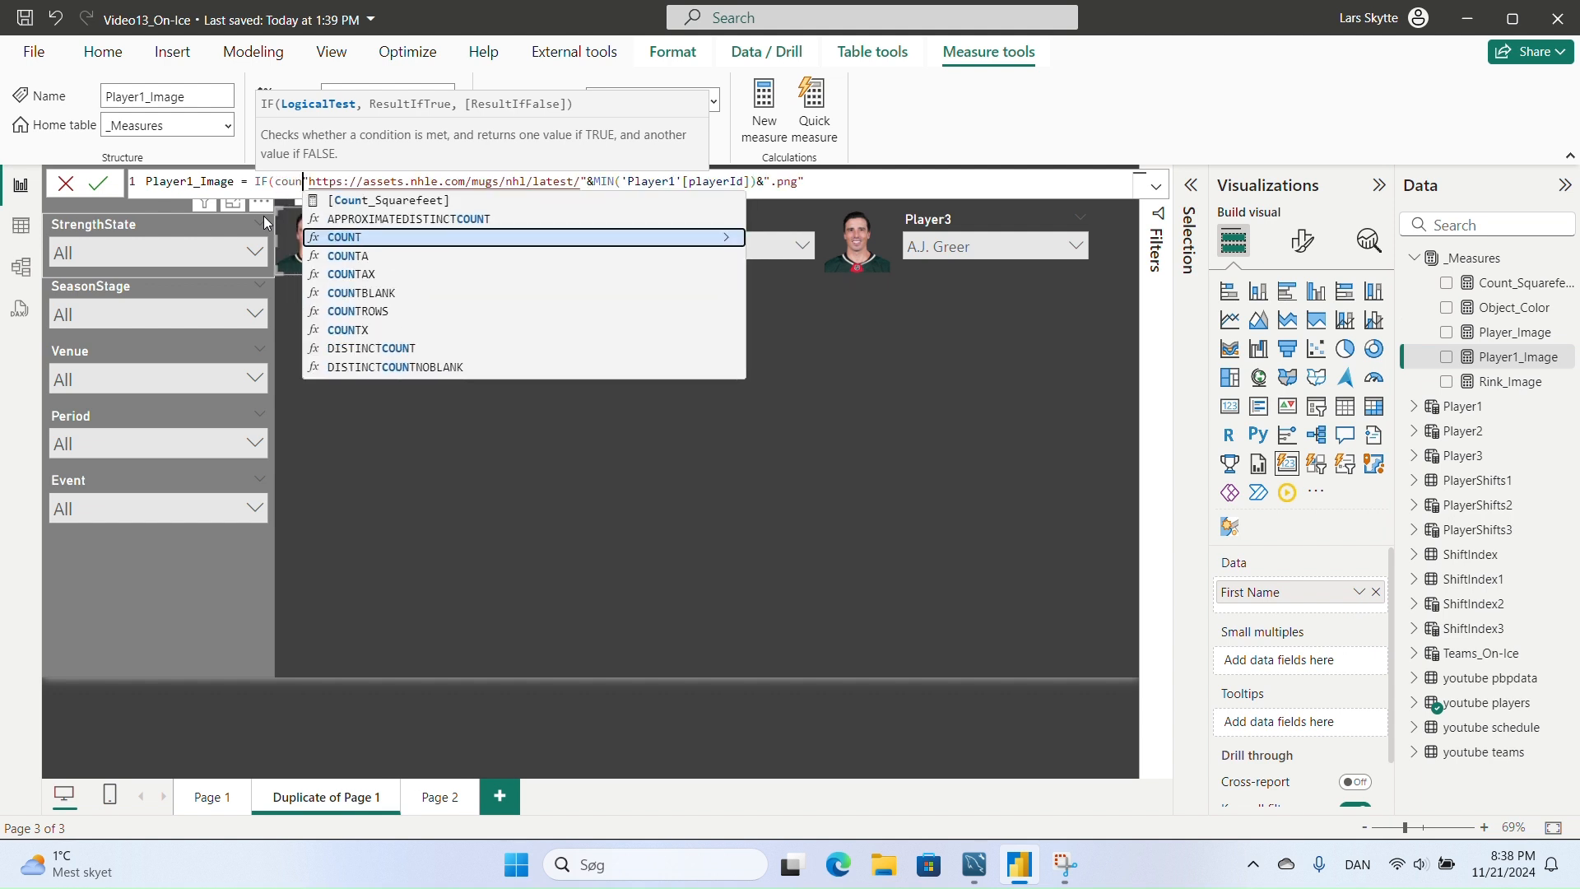
key("Tab")
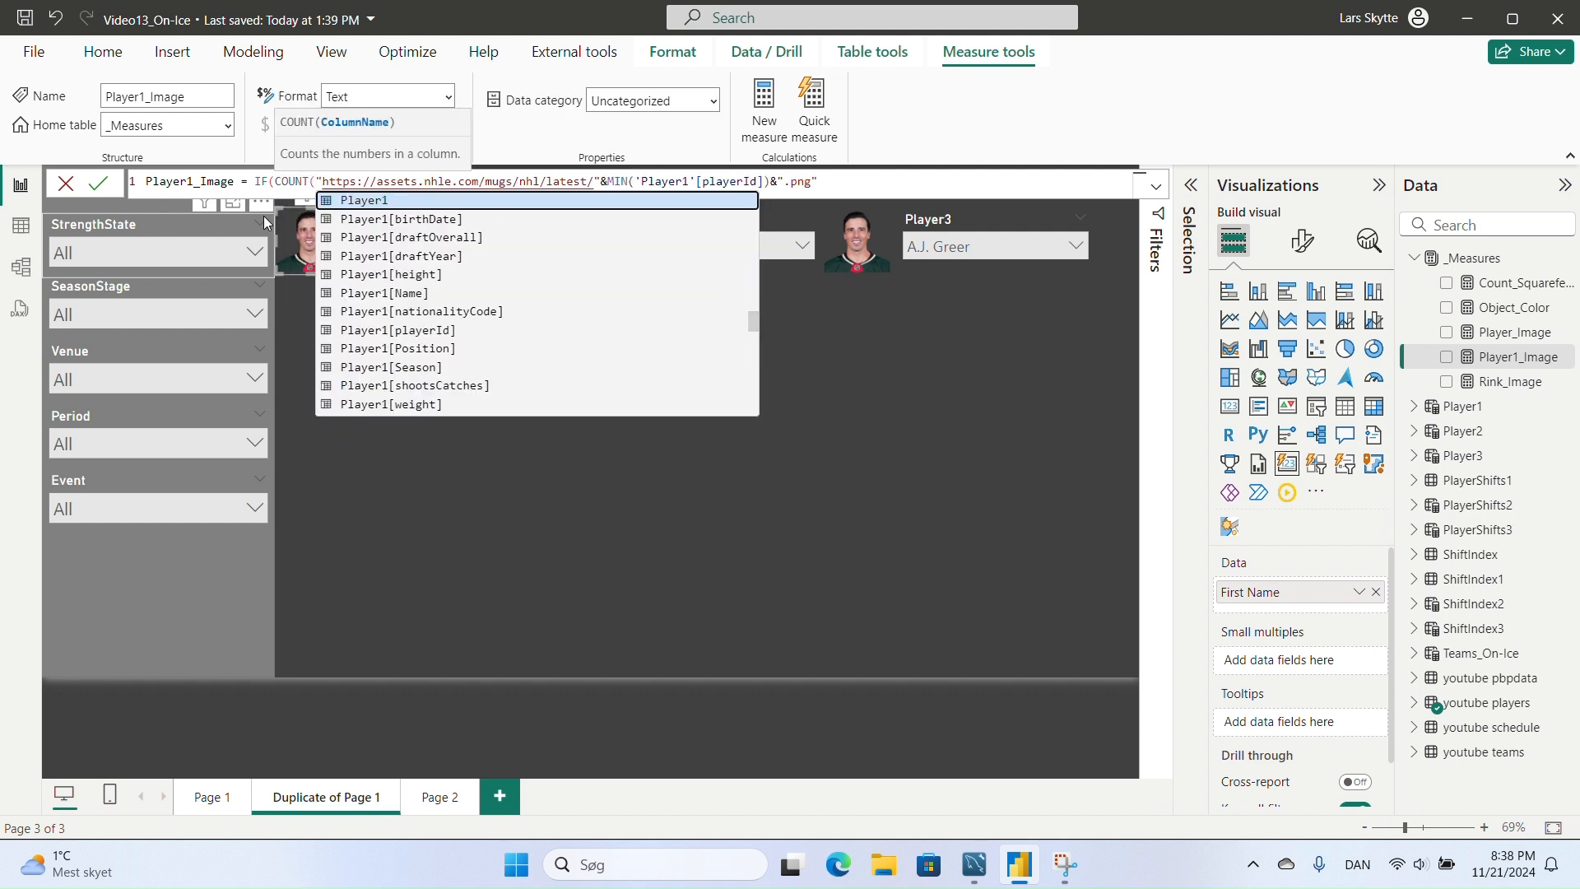
key("Down")
key("Down")
key("Down")
key("Down")
key("Down")
key("Down")
key("Down")
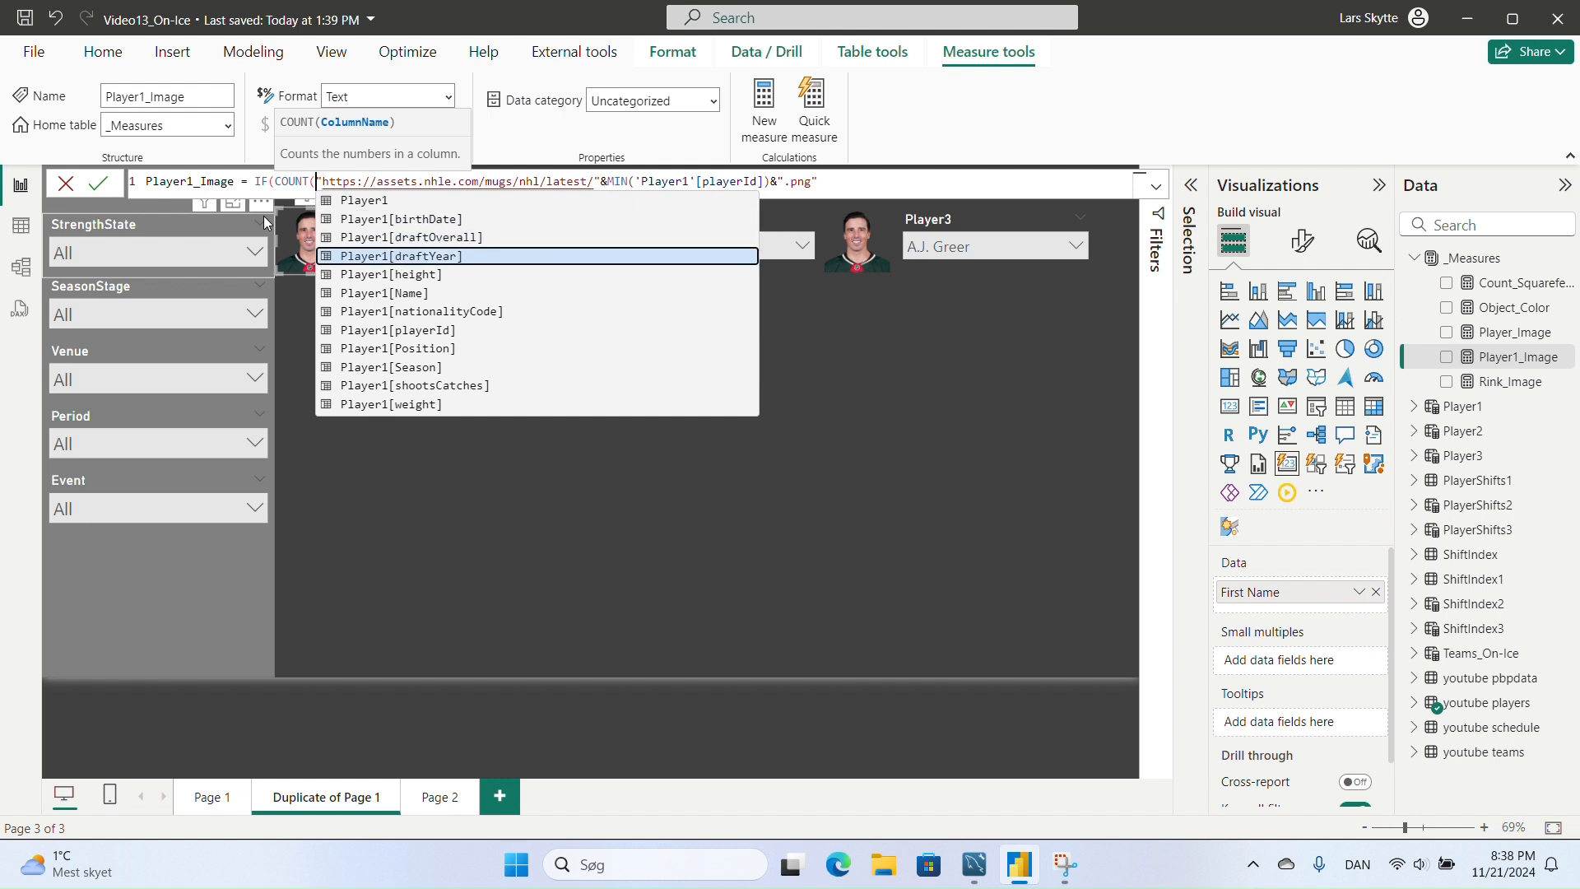
key("Tab")
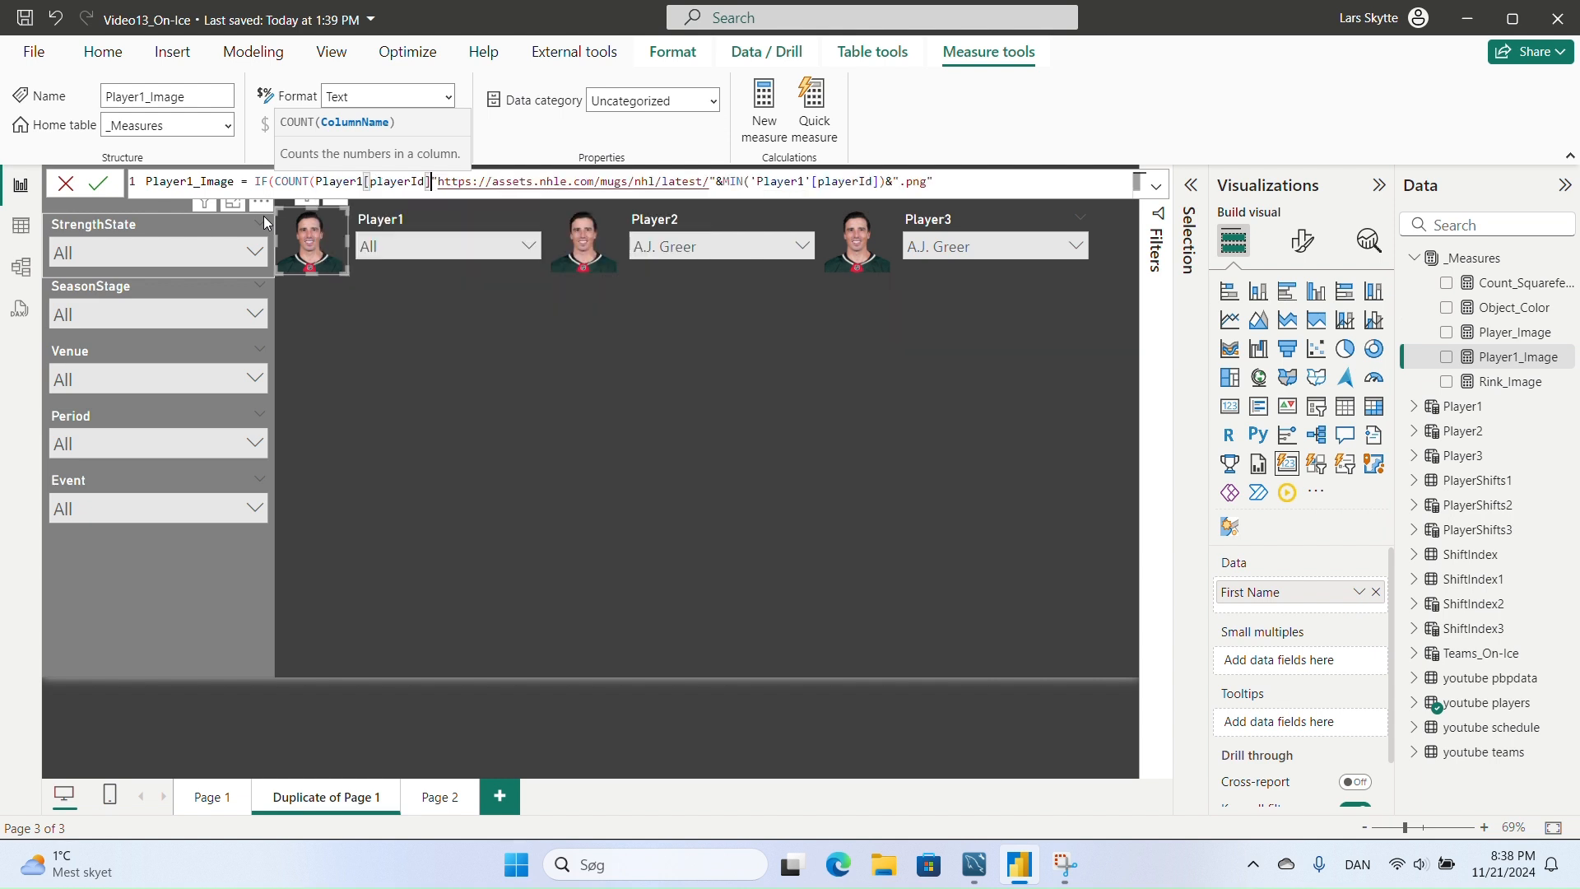
type(")")
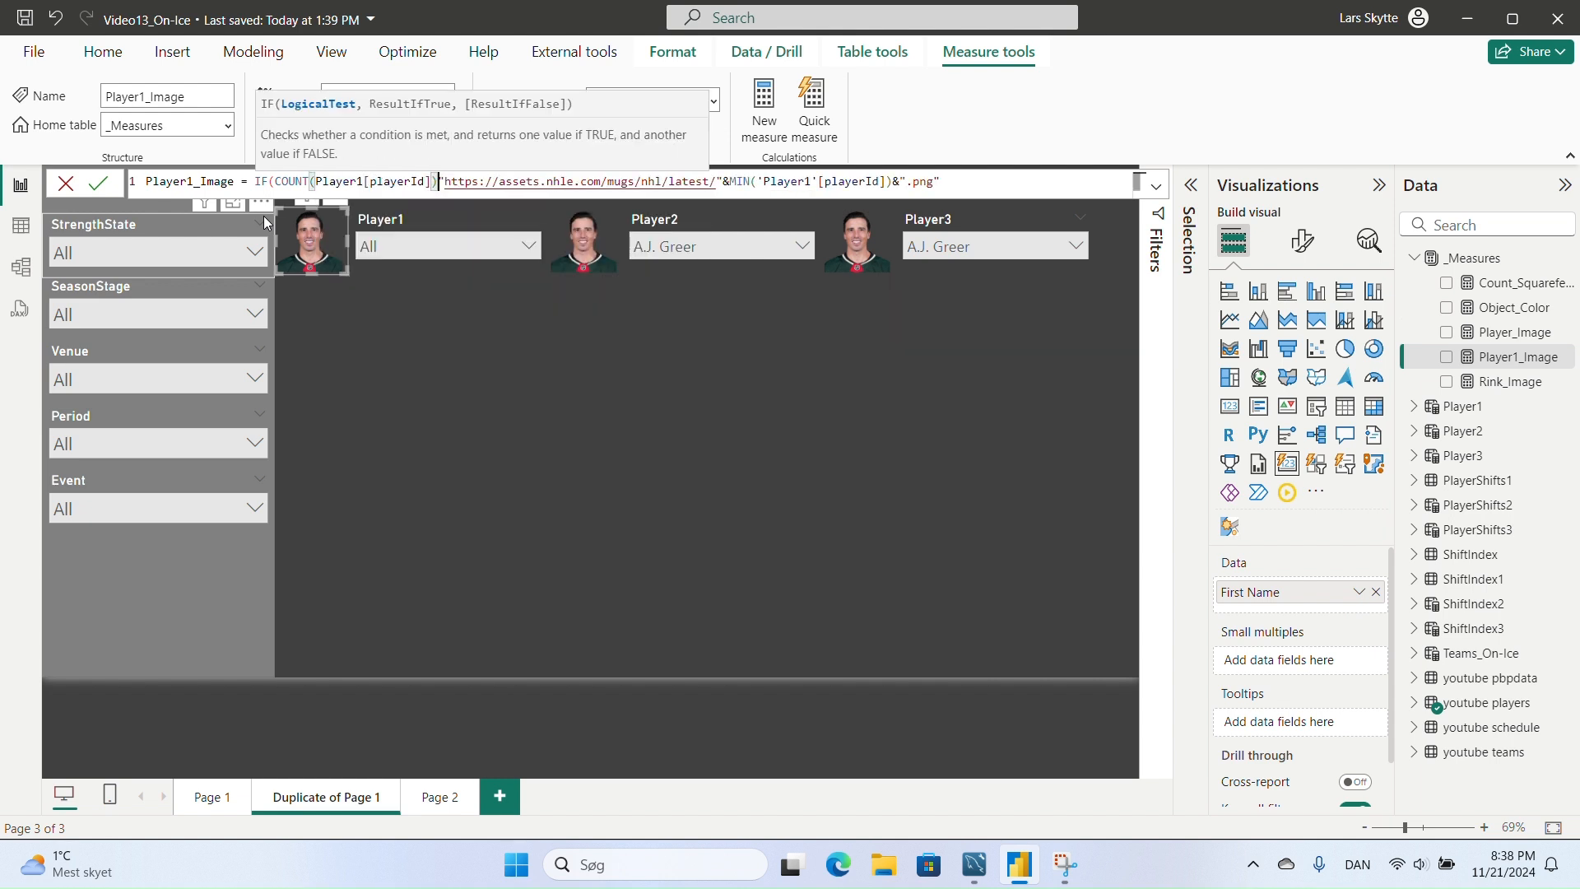
type("=1,")
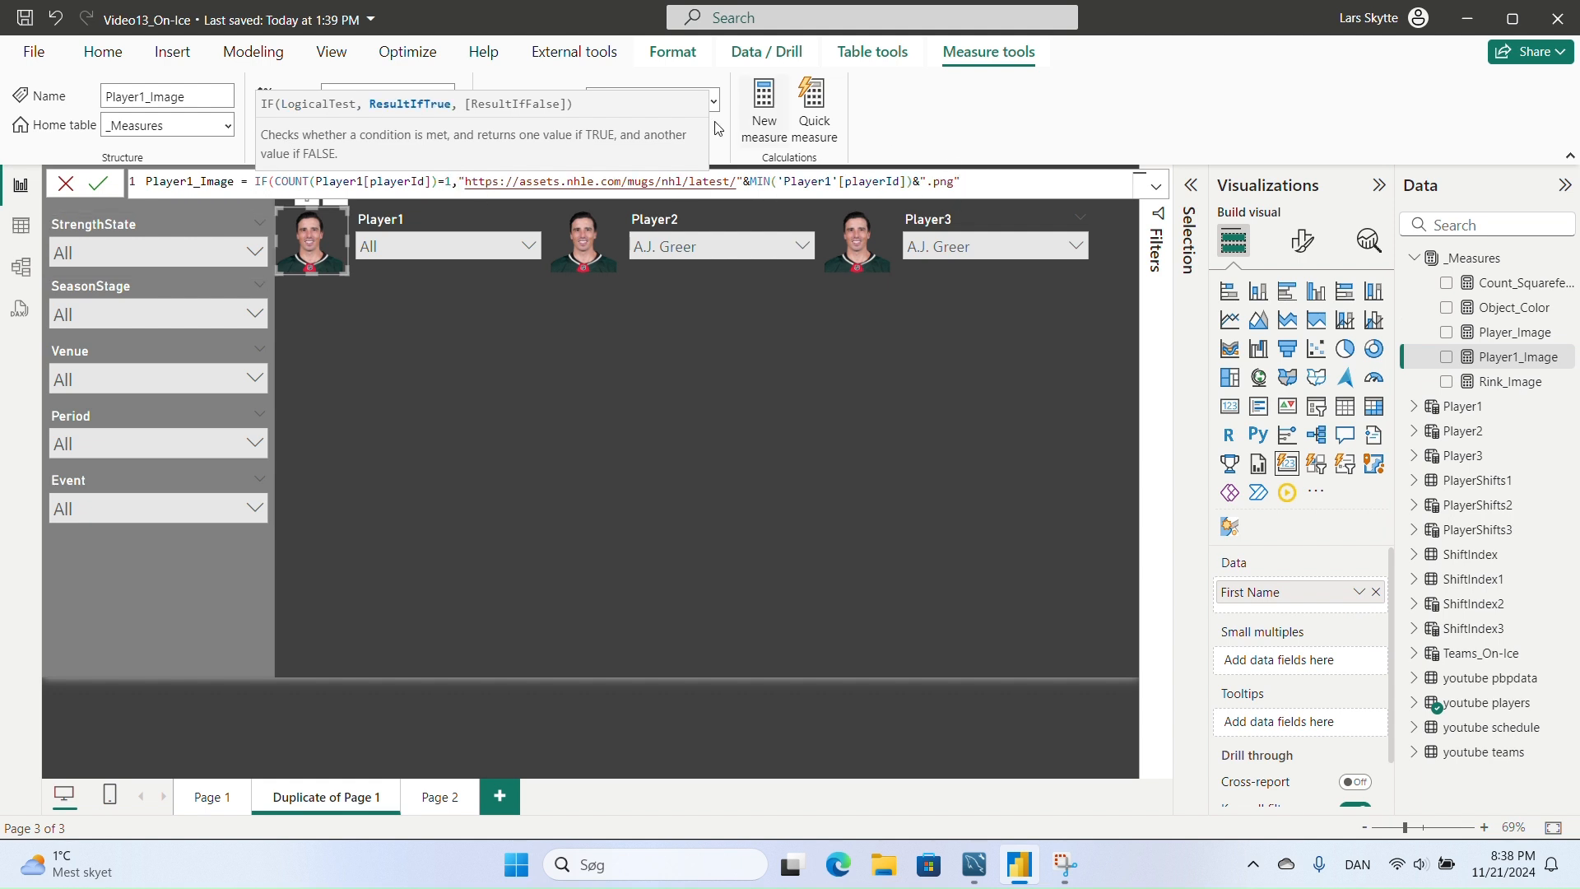
- End the Player1_Image formula with an empty string "" as the false result, close the IF, and commit it
left_click(982, 187)
type(",\"\")")
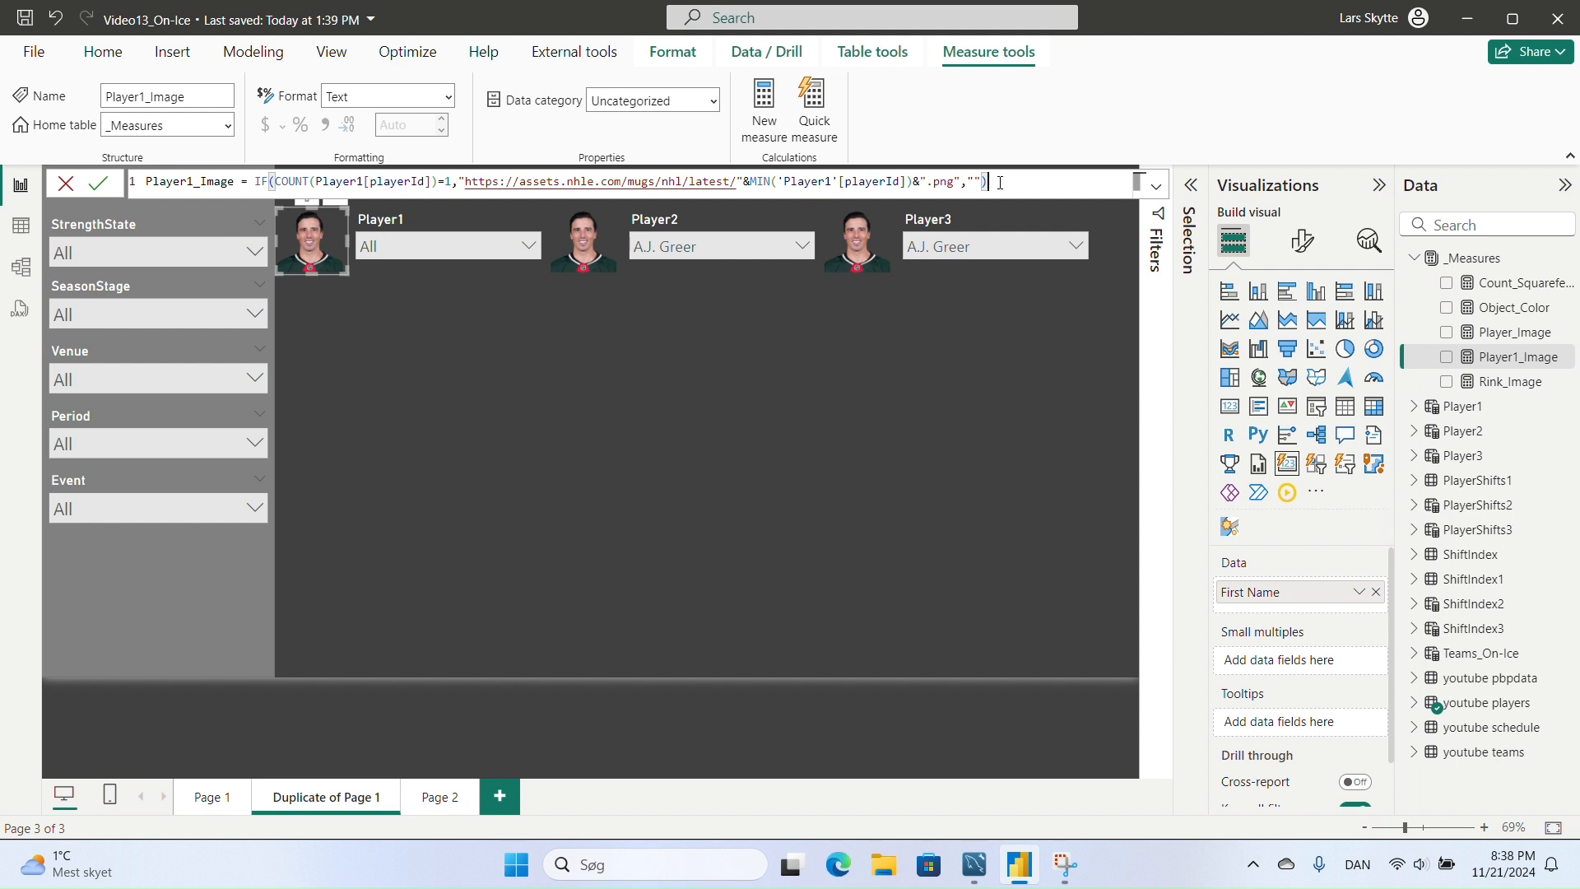
key("Return")
- Test the first player image by choosing Aaron Ekblad and Adam Beckman in the Player1 slicer, and clear the selection
left_click(527, 247)
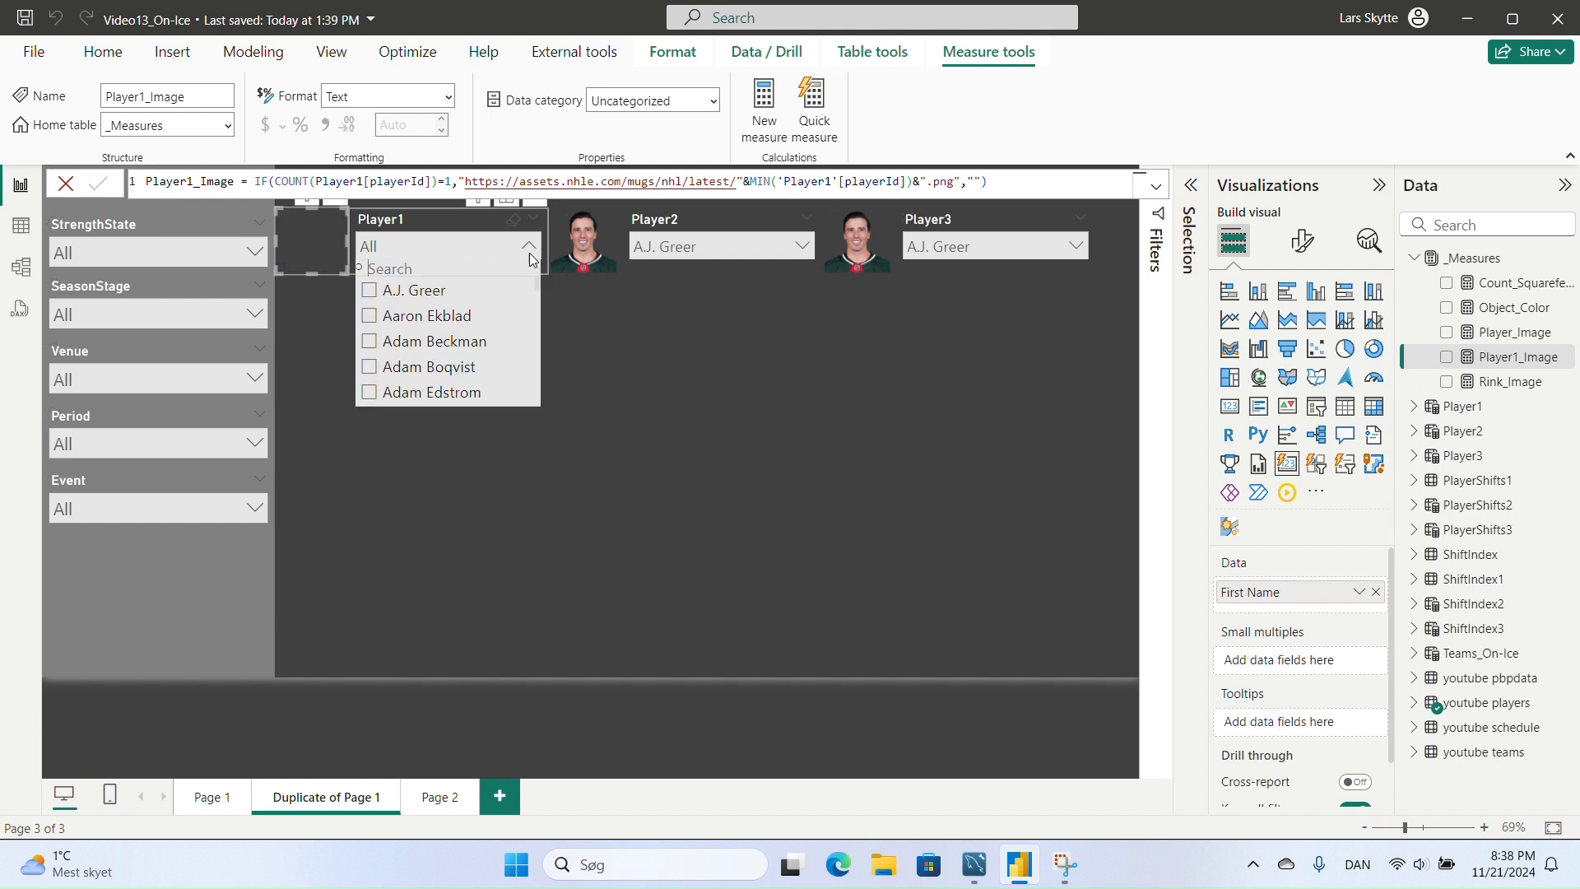
left_click(400, 319)
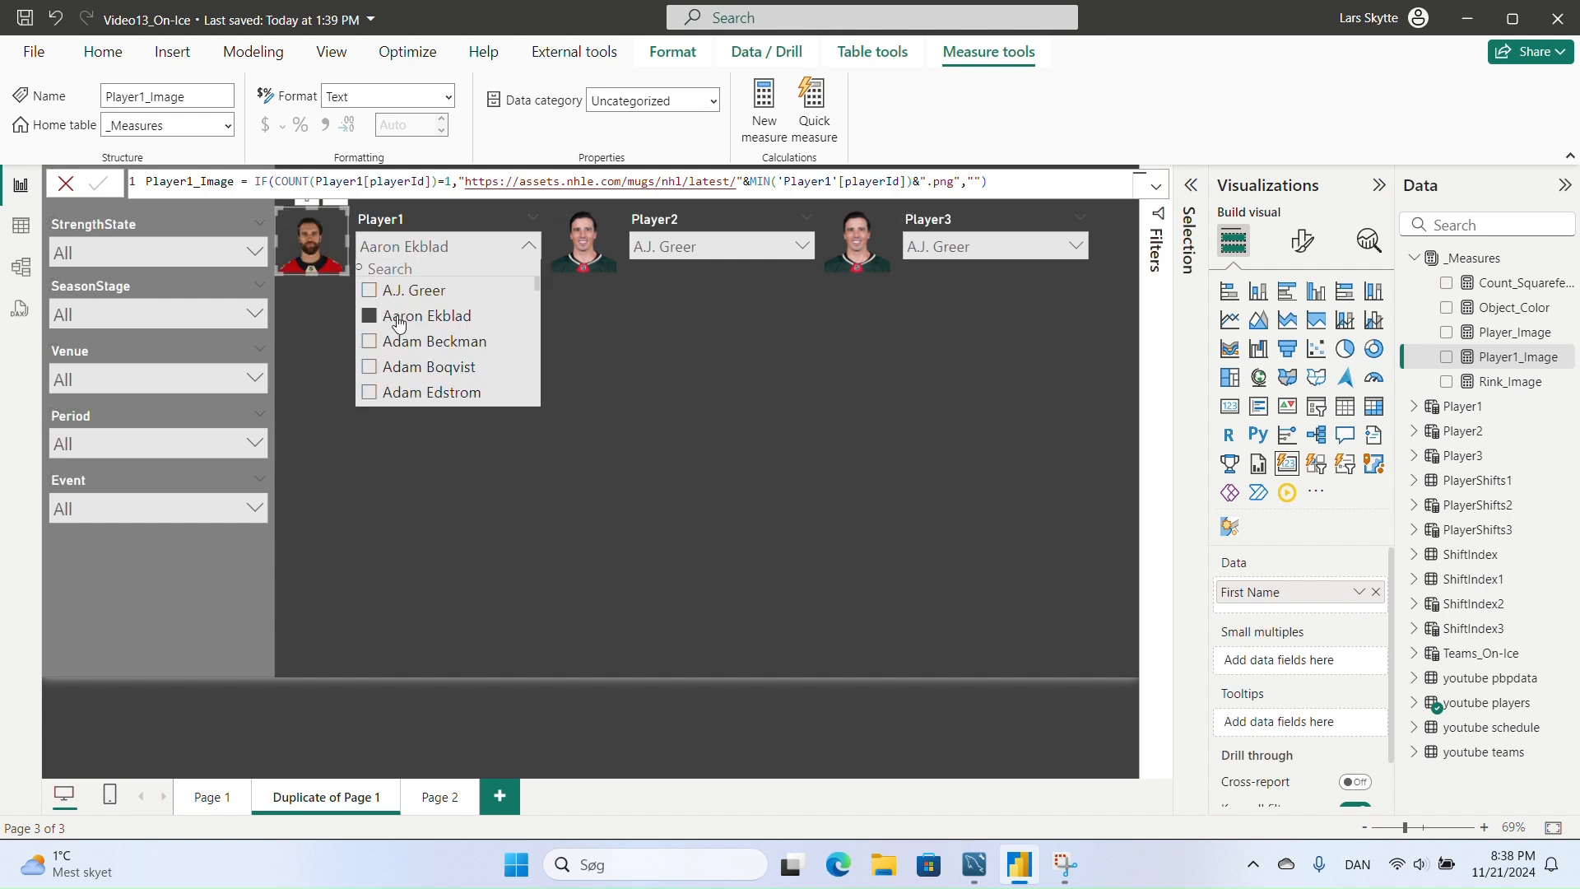
left_click(404, 342)
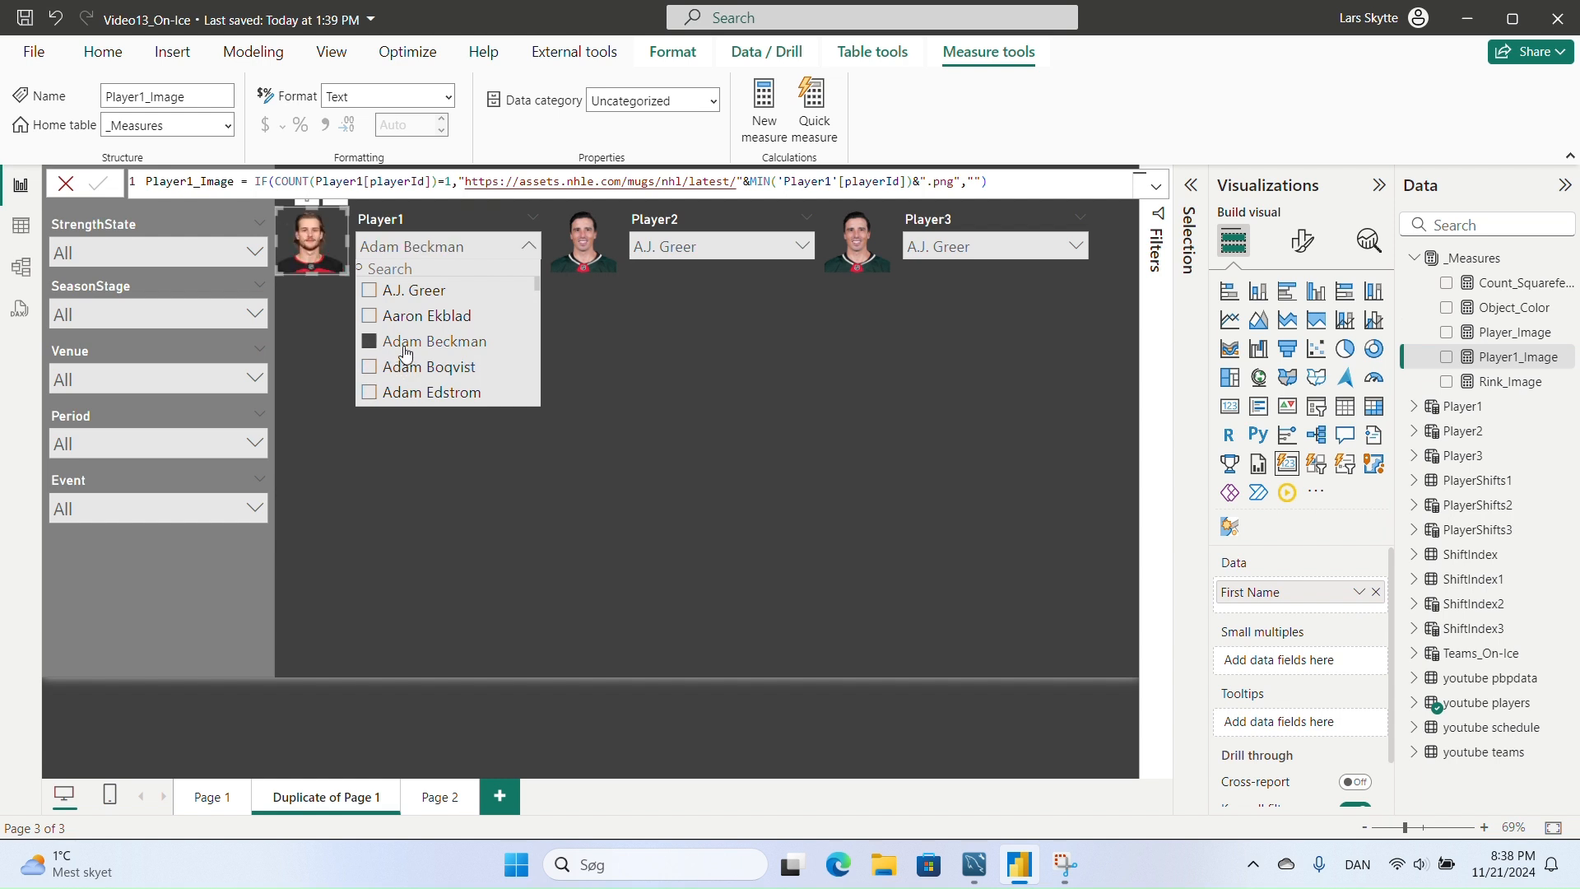
left_click(404, 344)
left_click(313, 235)
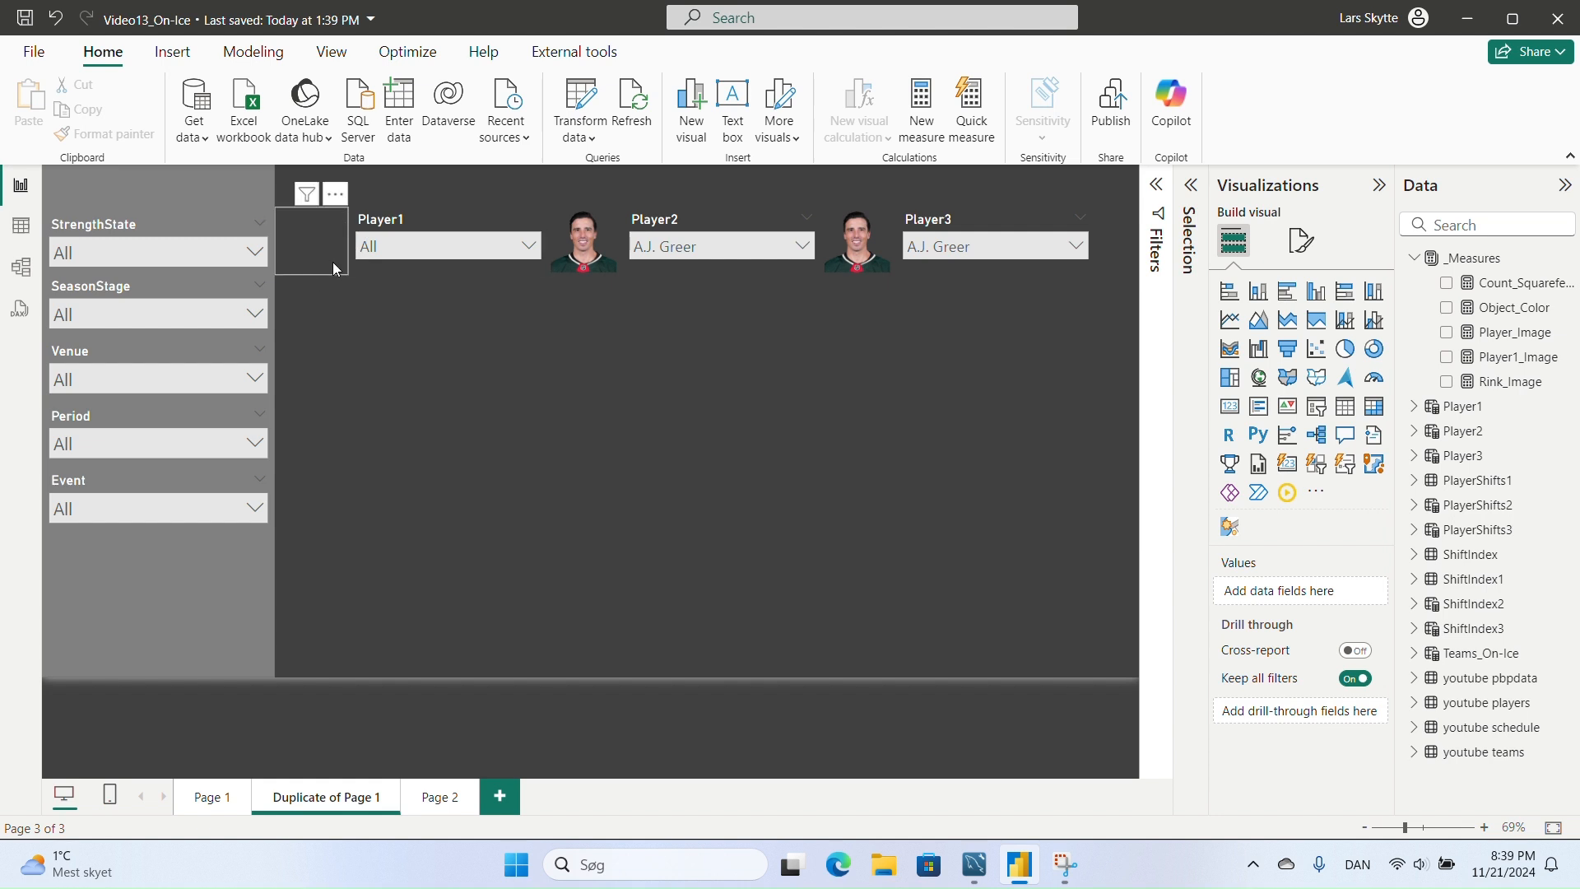
- Copy the complete Player1_Image formula and paste it into a new measure in the _Measures table
left_click(613, 270)
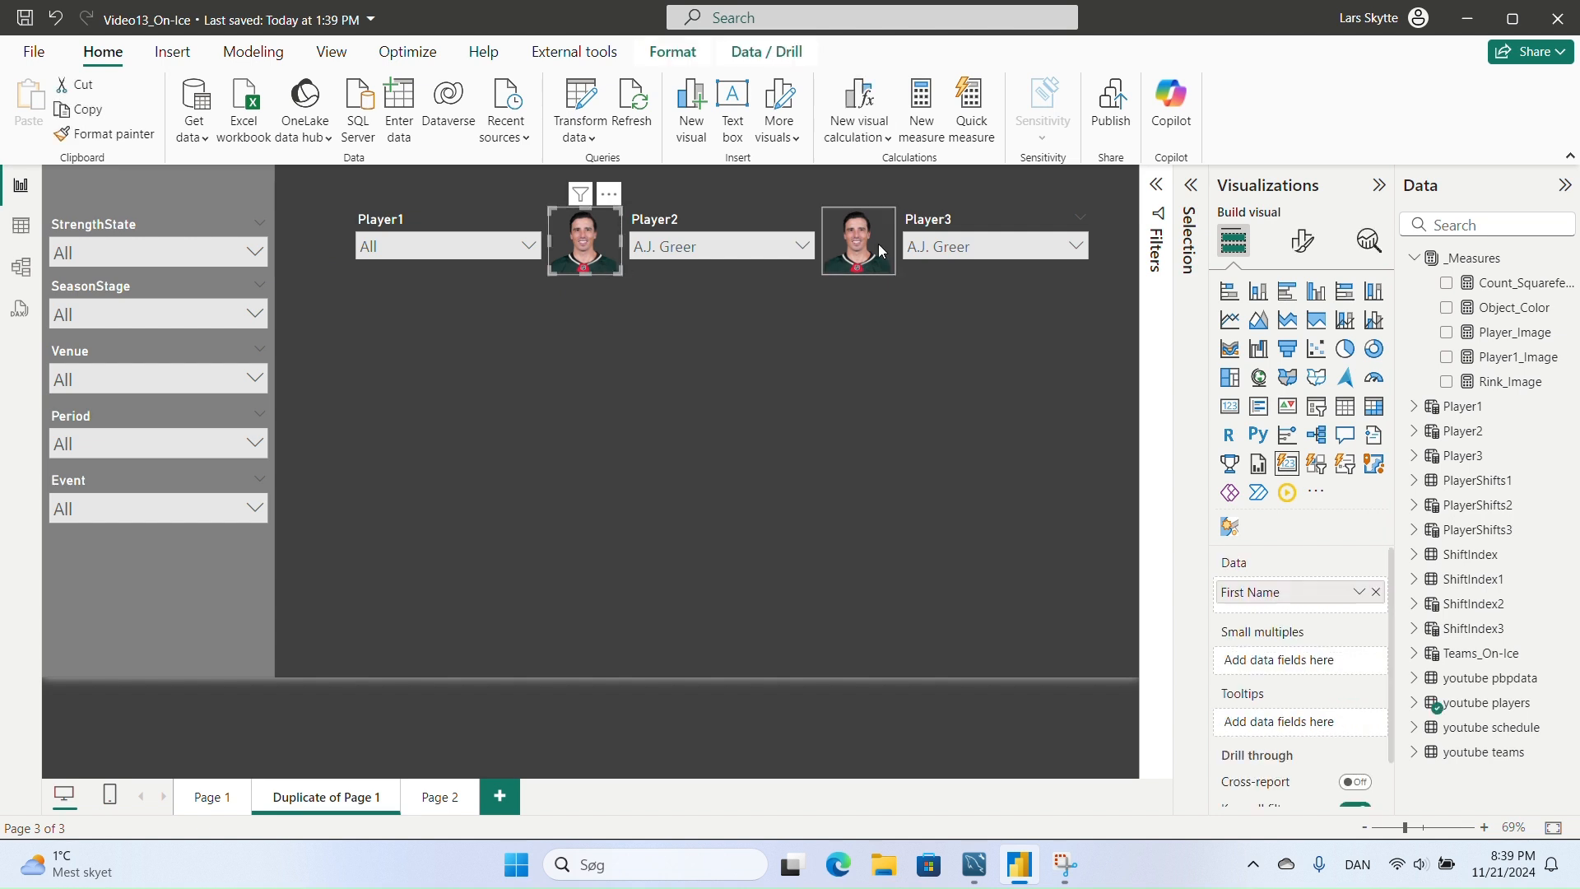
left_click(875, 257)
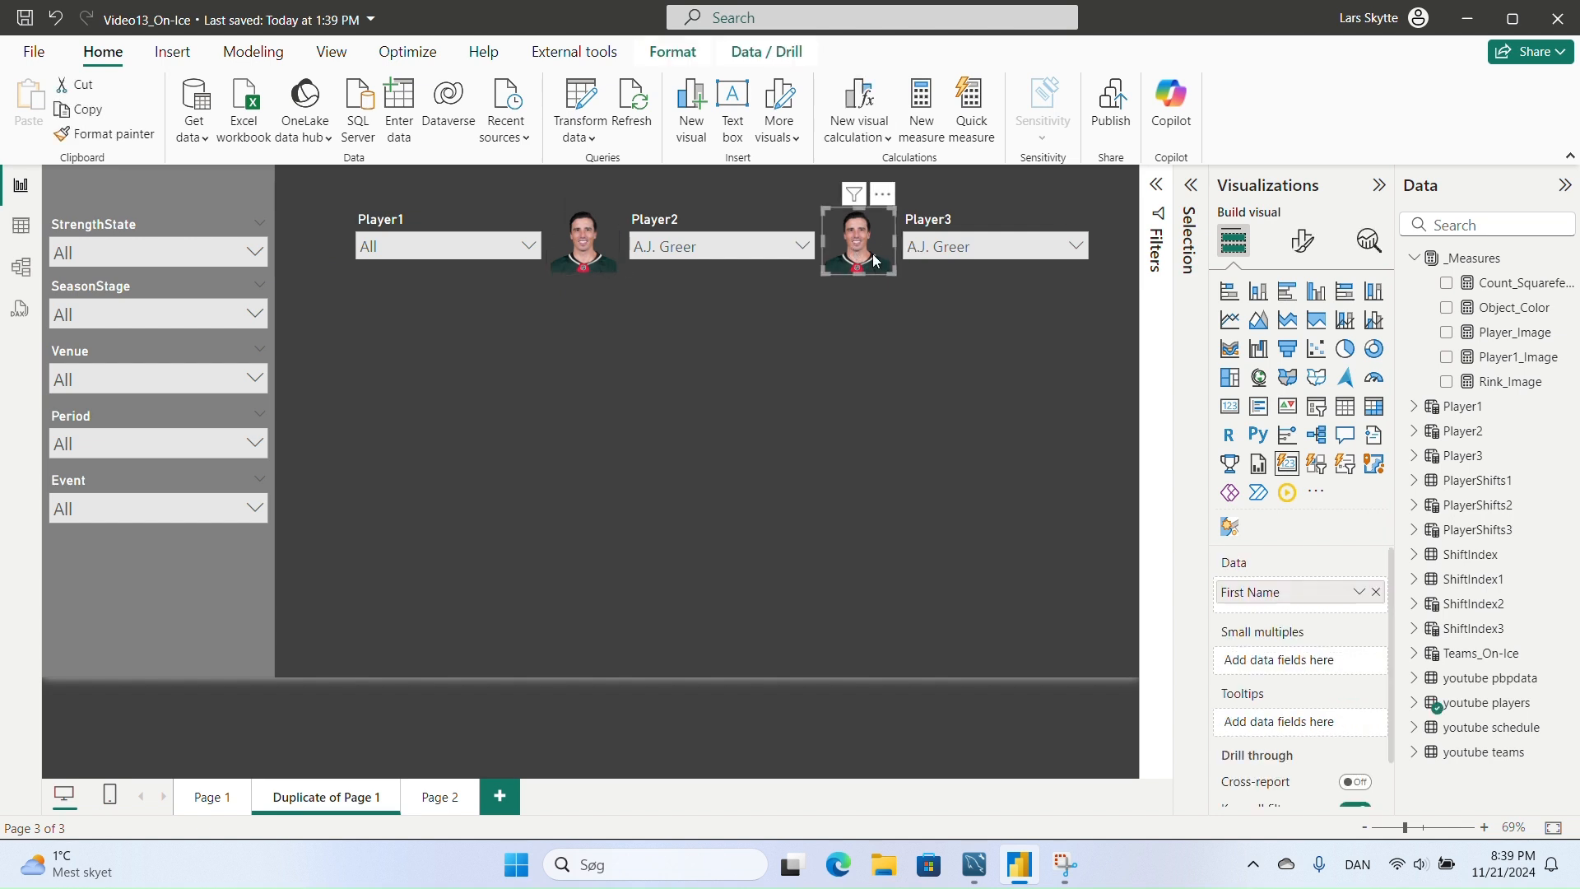
left_click(1515, 358)
left_click(1024, 179)
key("ctrl+a")
key("ctrl+c")
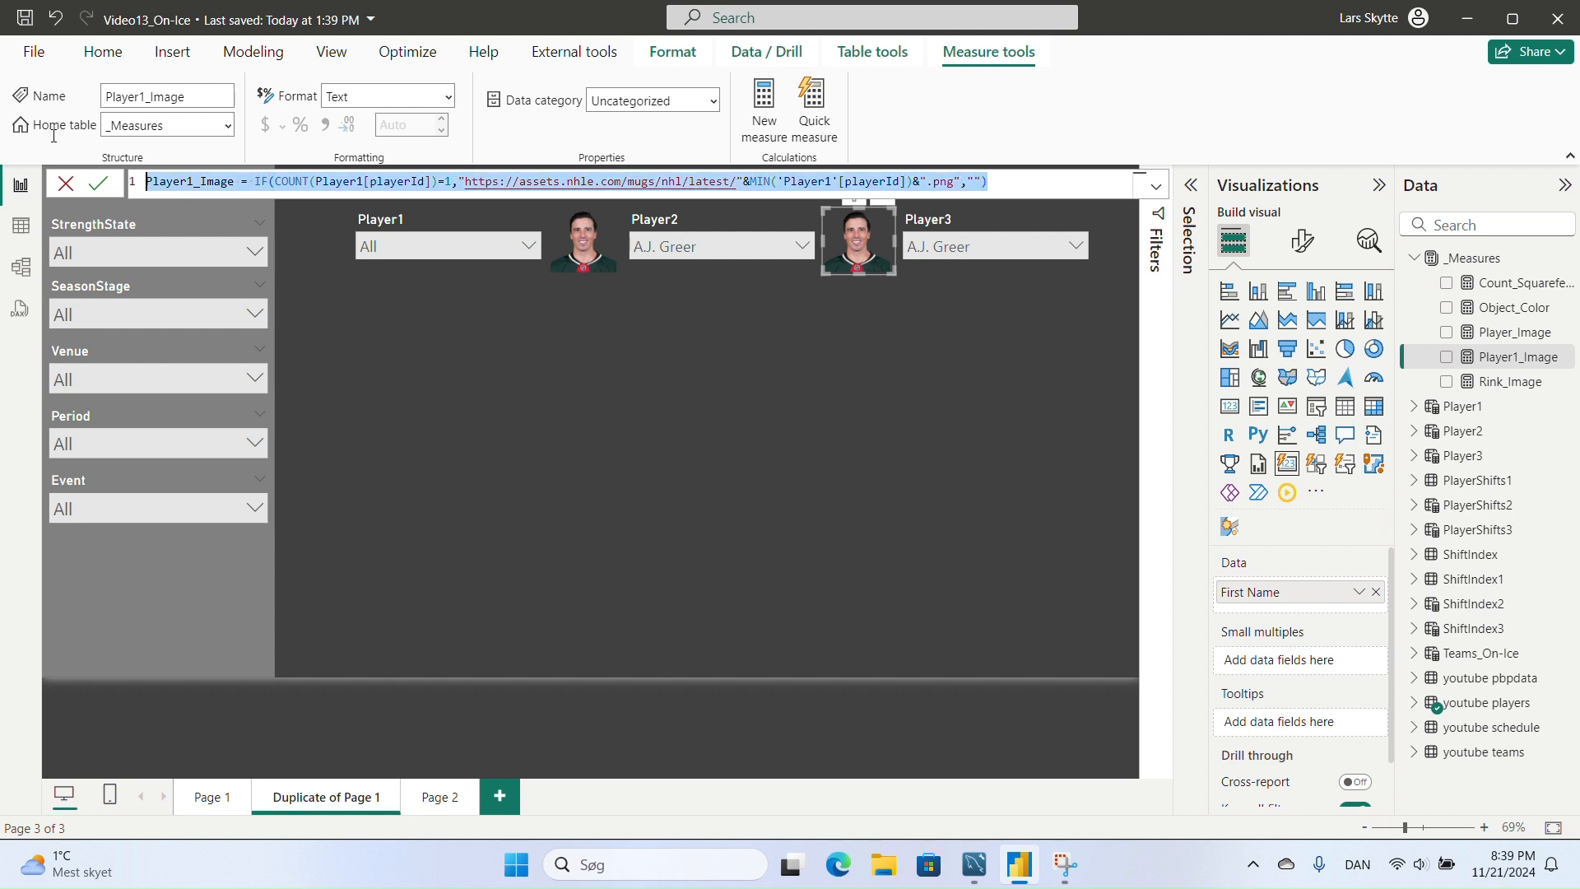
left_click(758, 112)
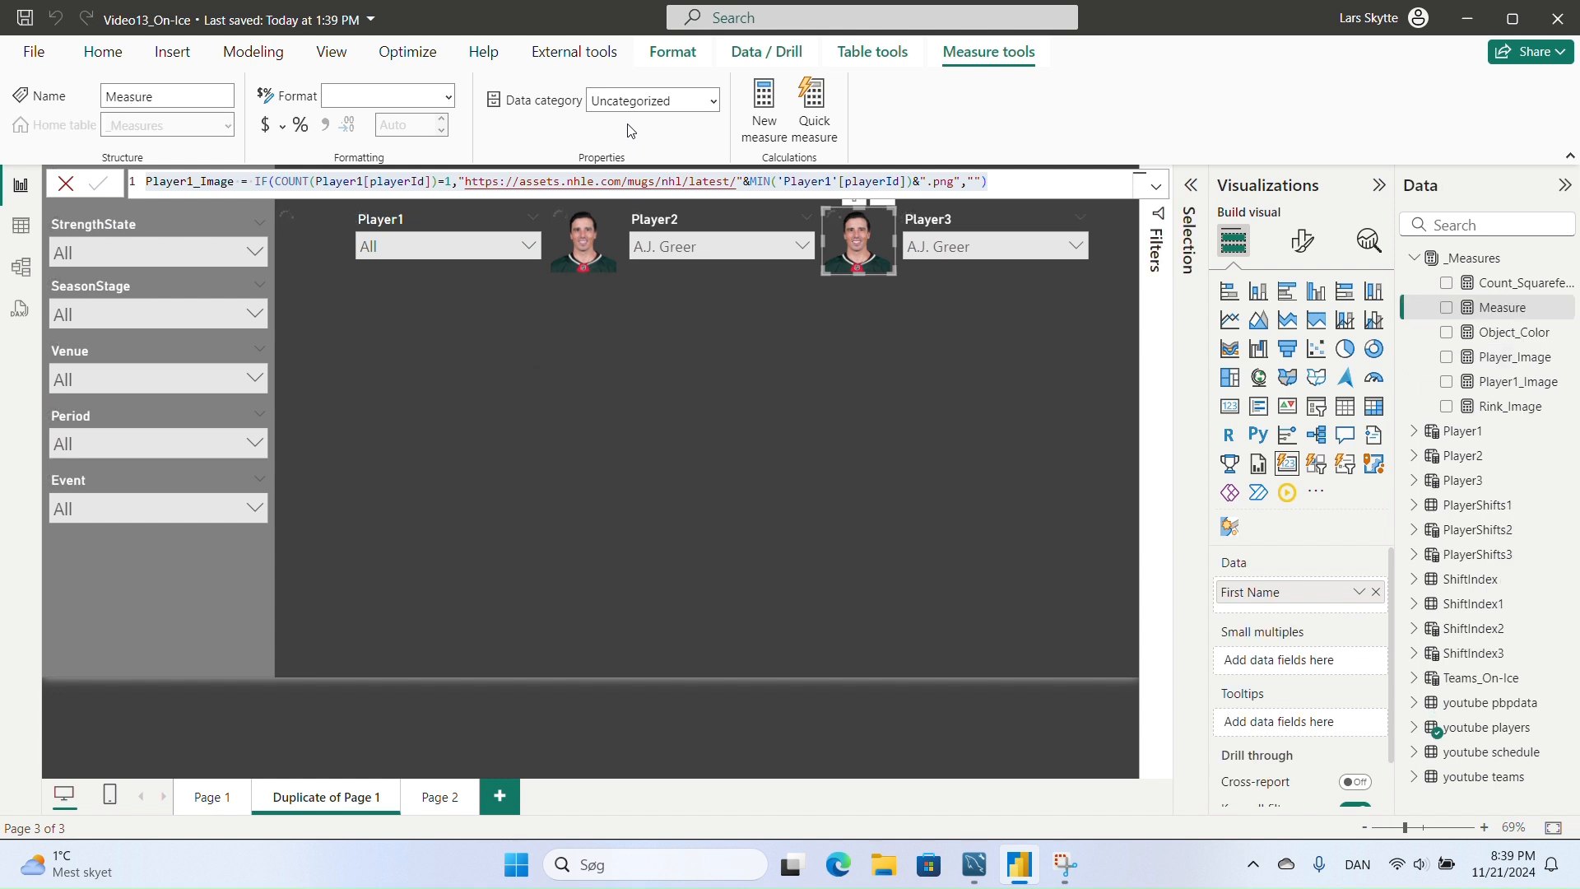
key("ctrl+v")
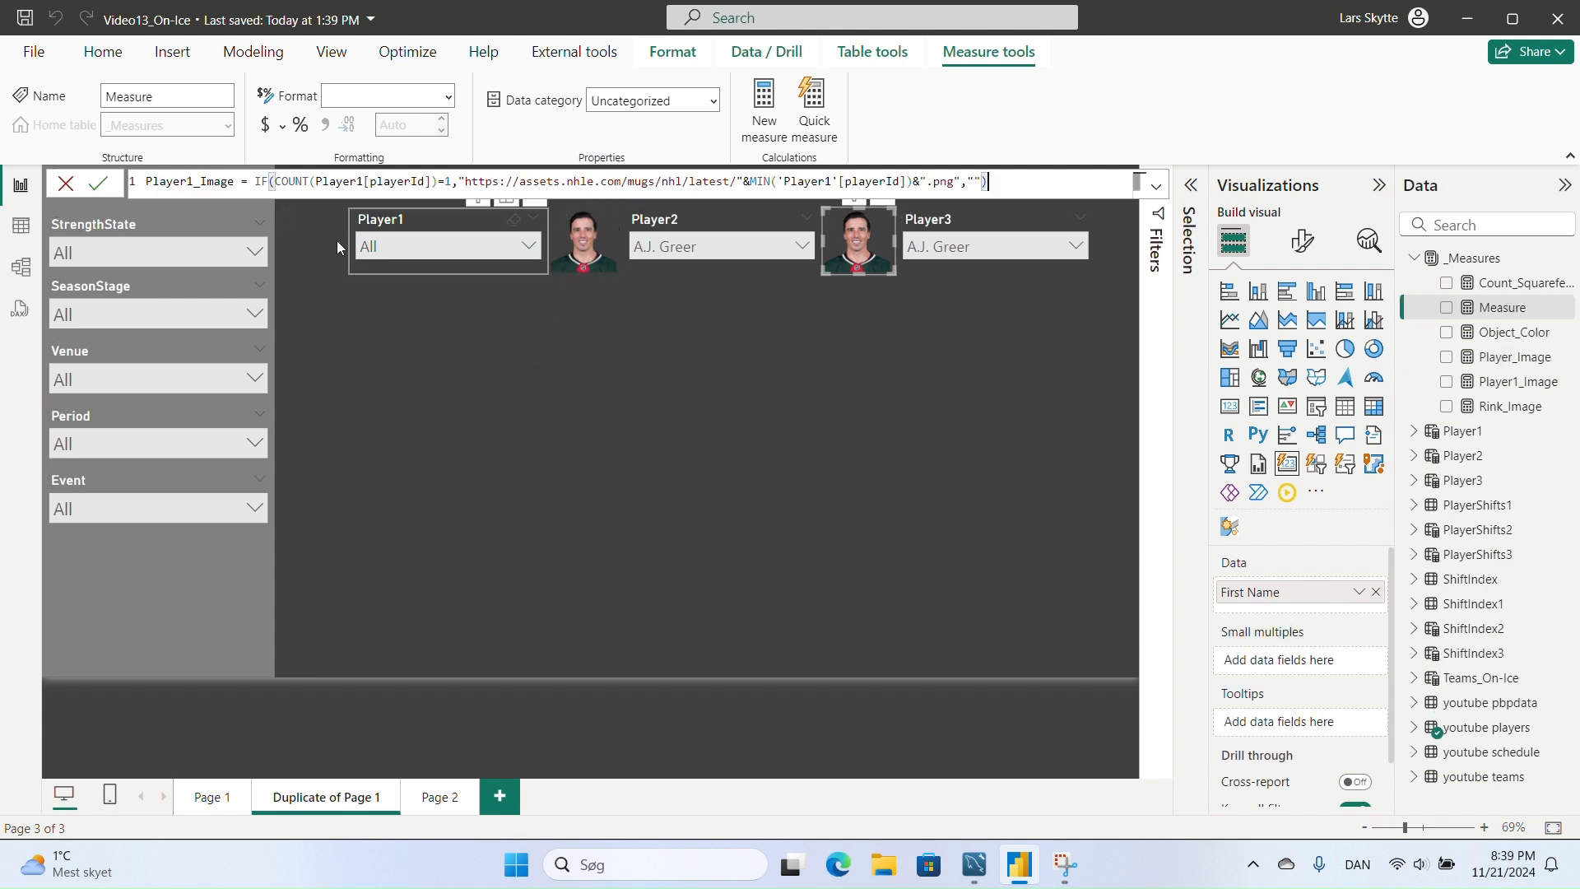
- Name the new measure Player2_Image, change both Player1 table references in its formula to Player2, and commit it
left_click(195, 181)
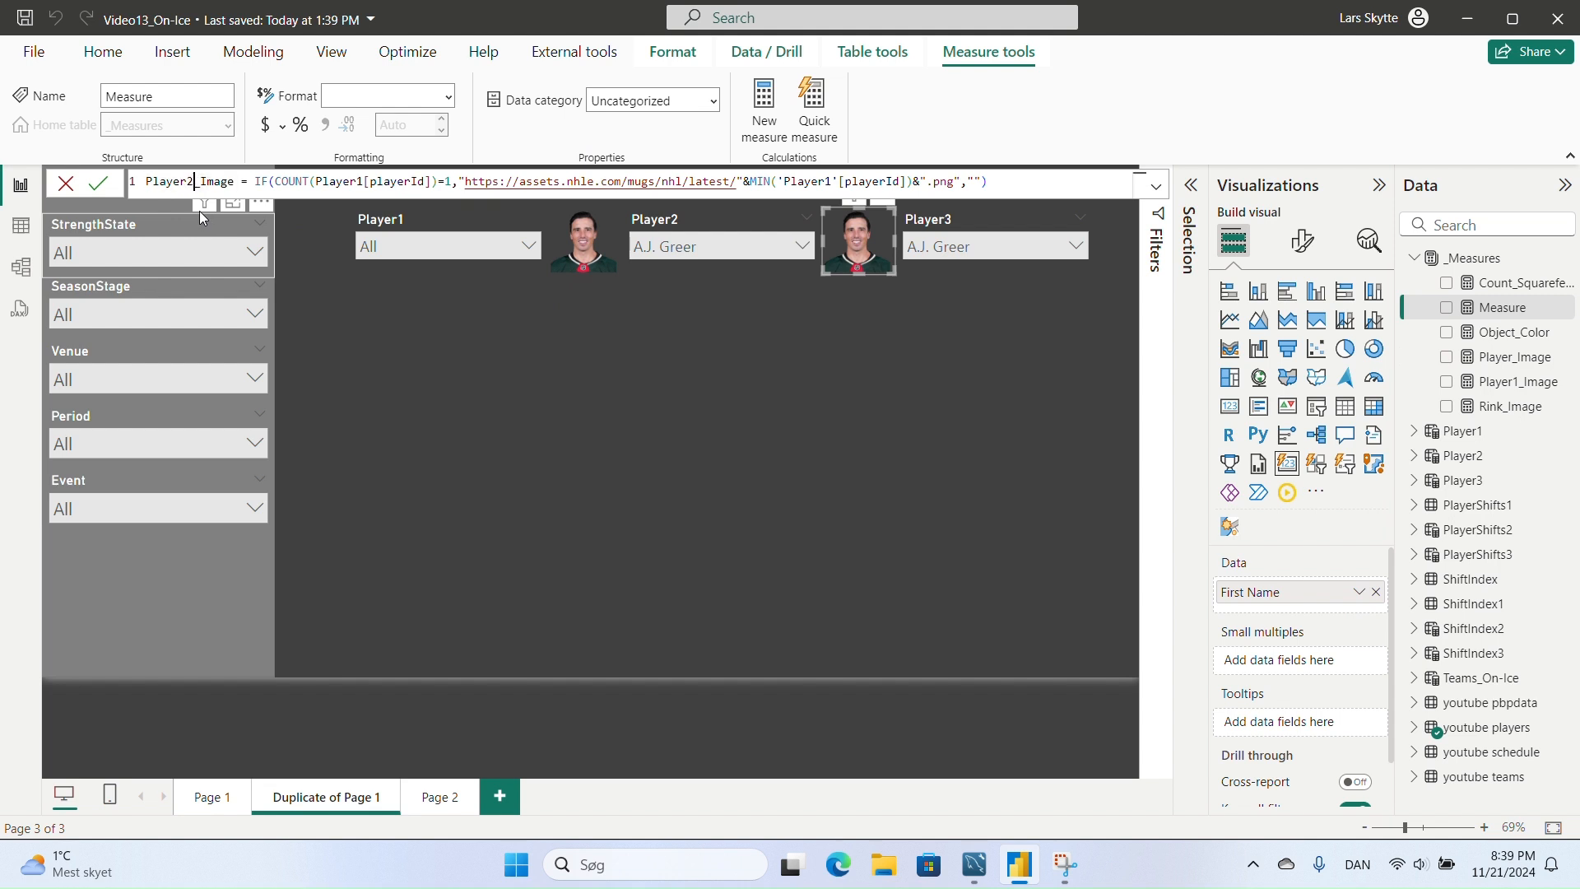
double_click(363, 182)
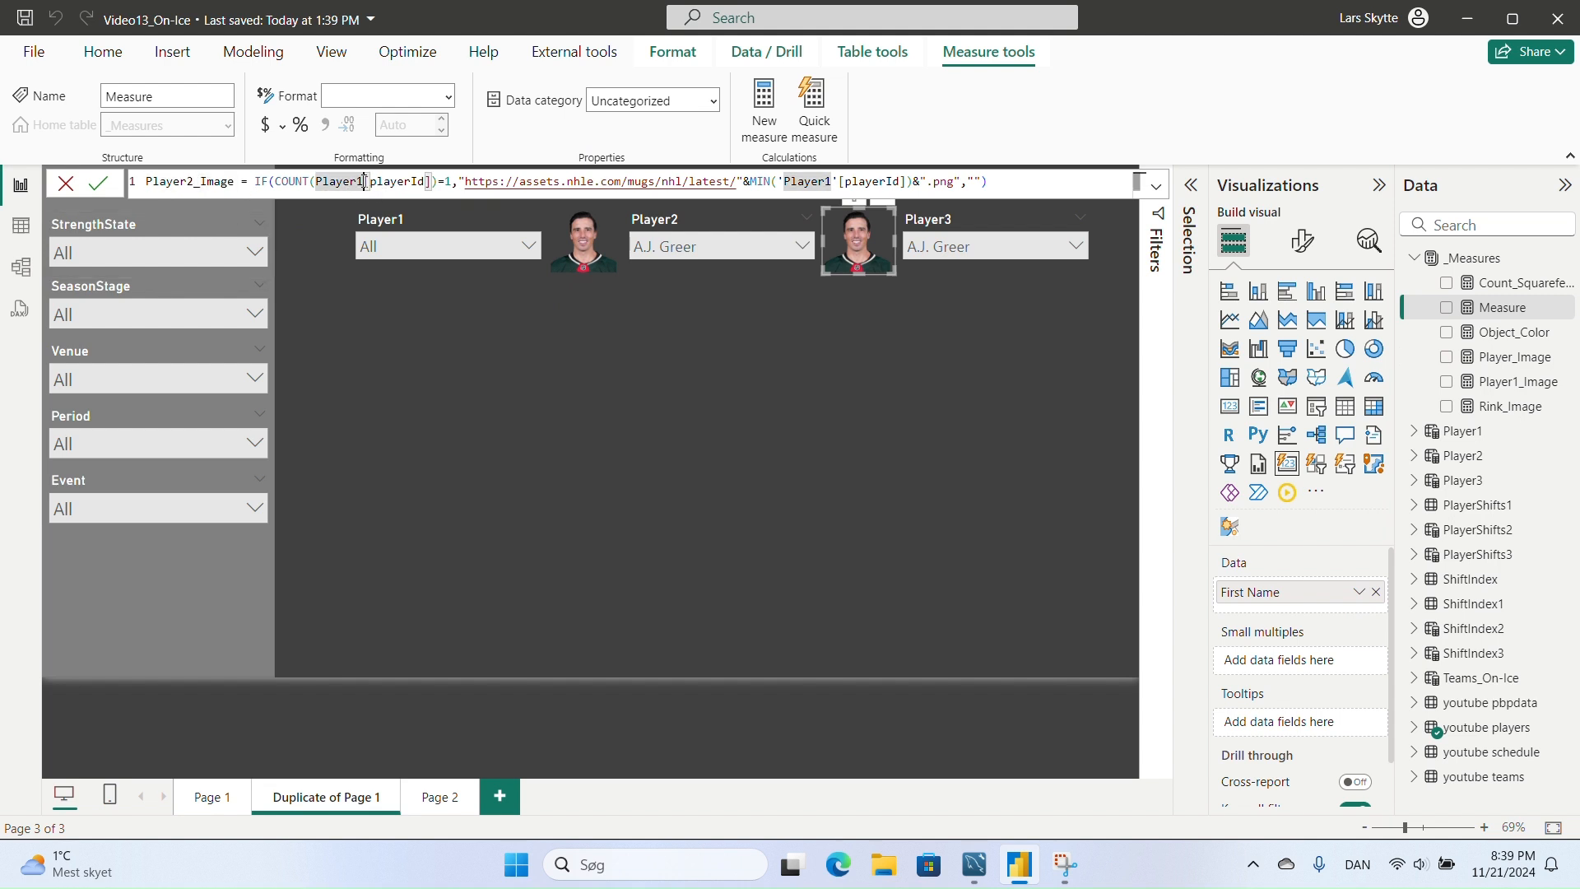
type("Player2")
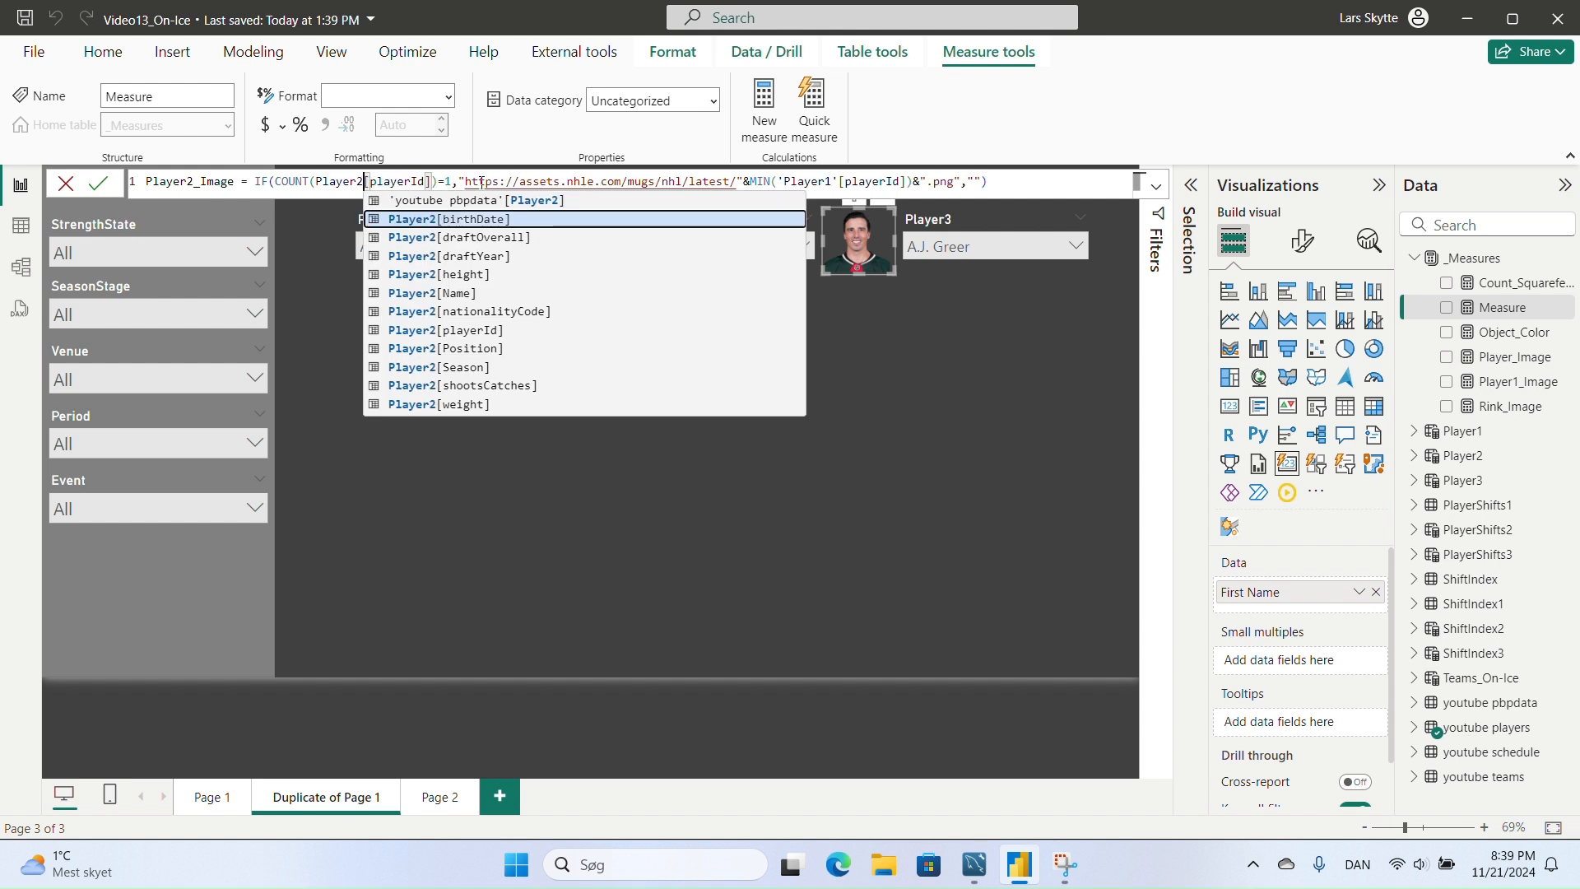
double_click(834, 183)
type("Player2")
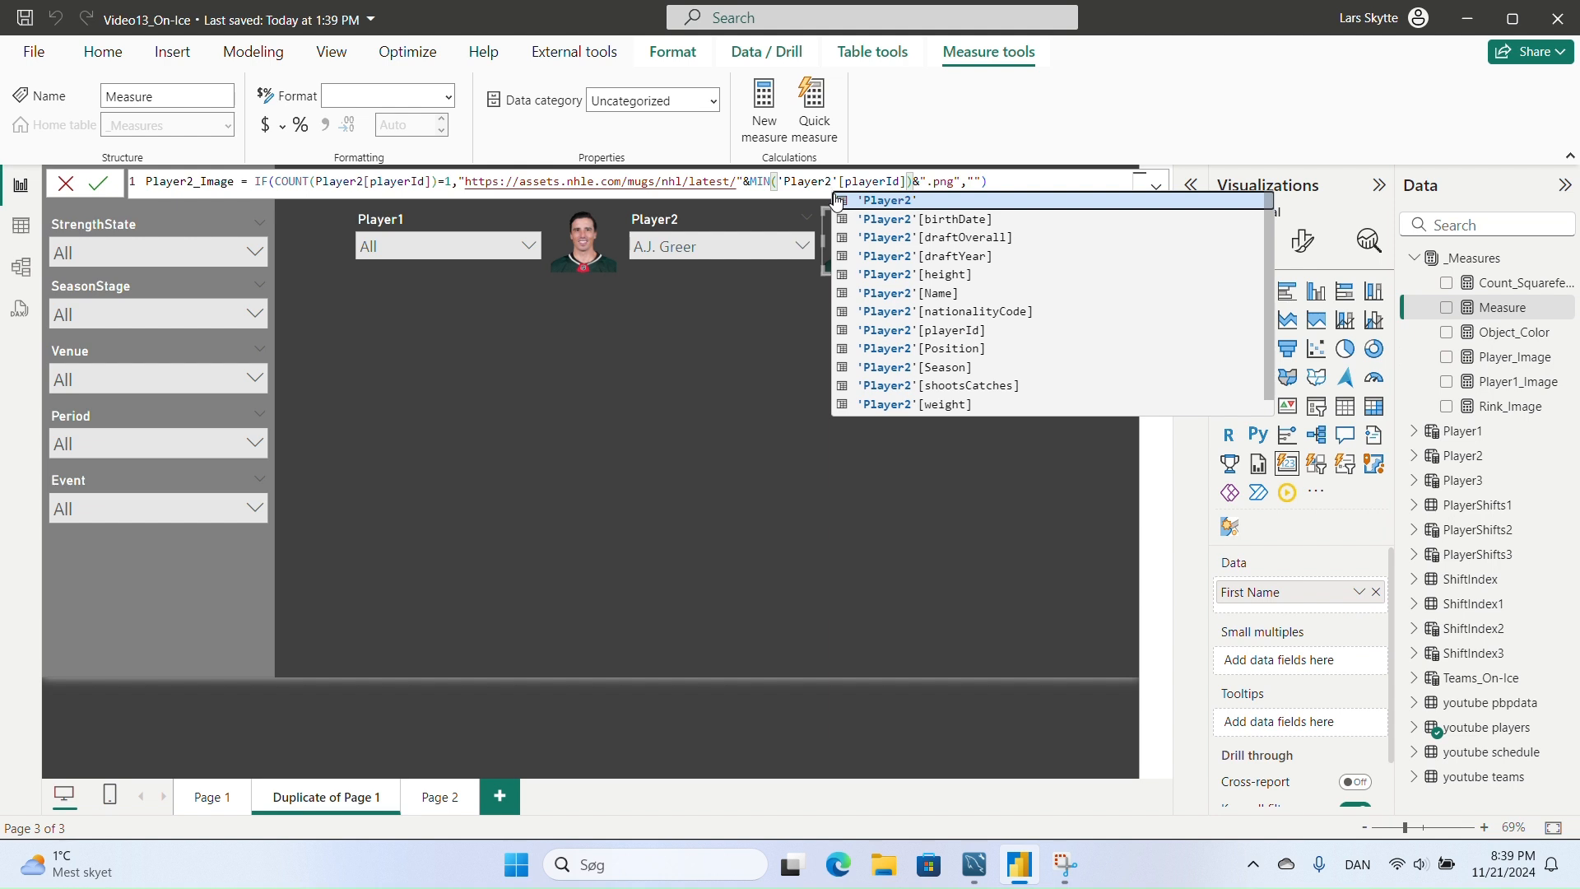
left_click(1026, 182)
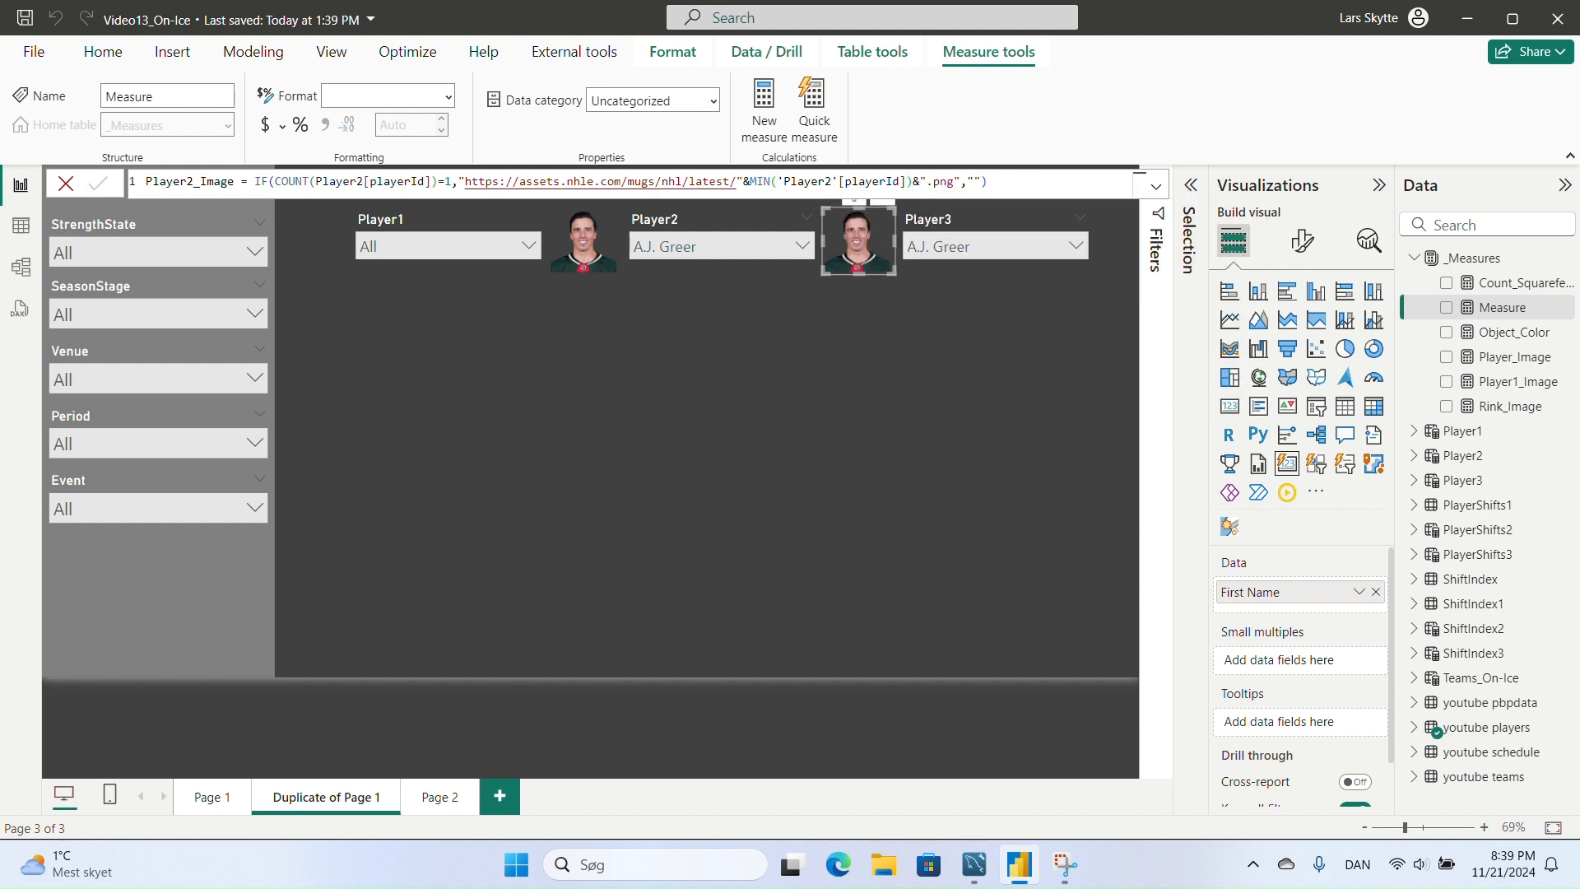
key("Return")
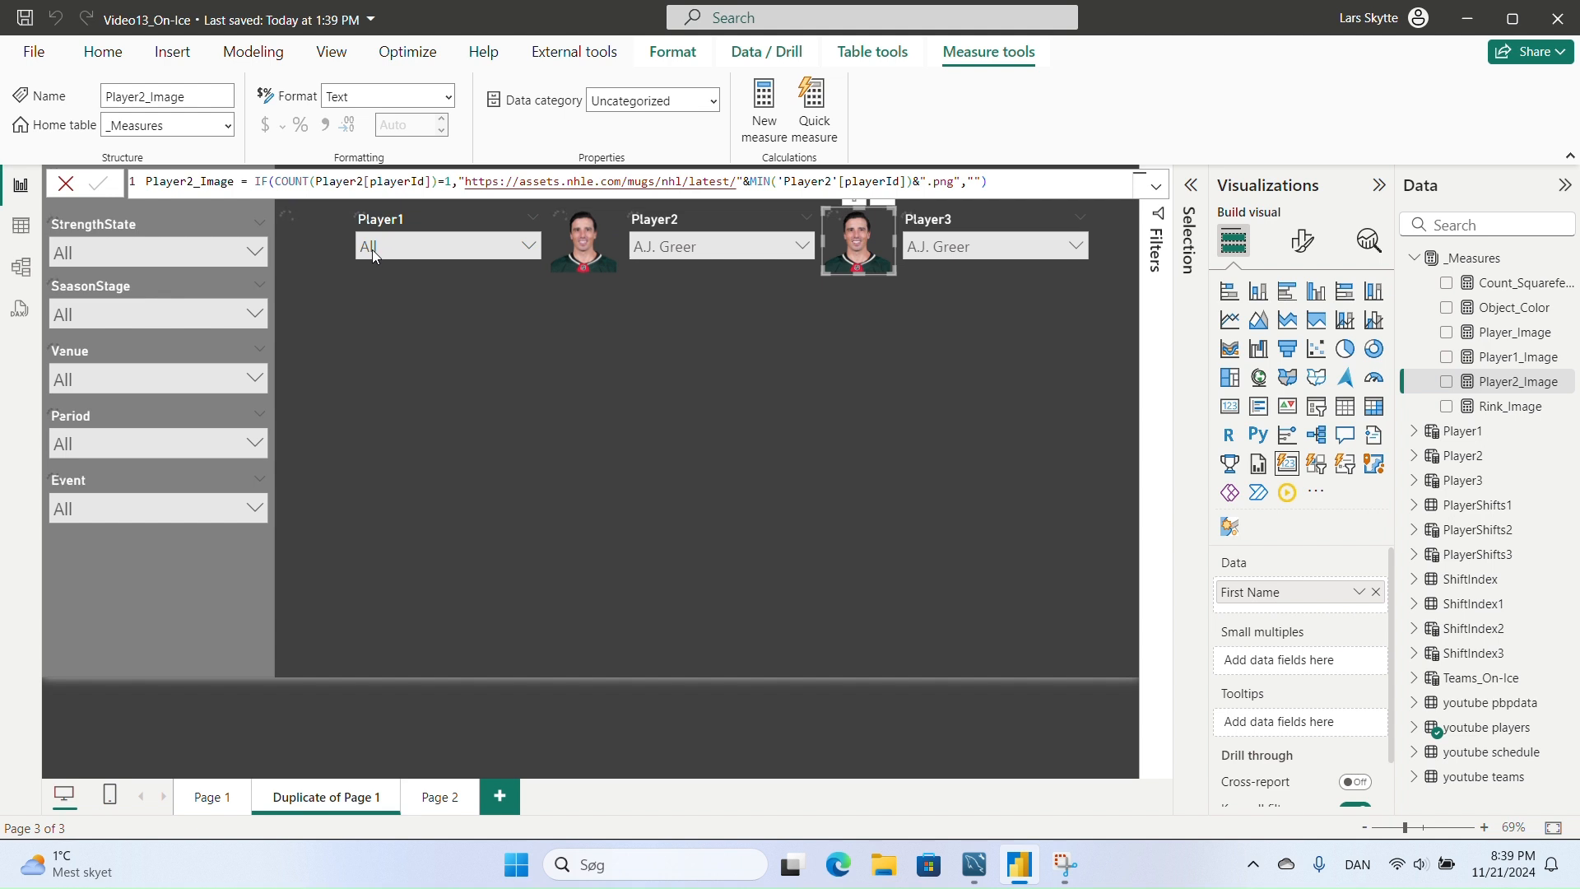
- Create another measure from the copied Player1_Image formula and name it Player3_Image
left_click(764, 107)
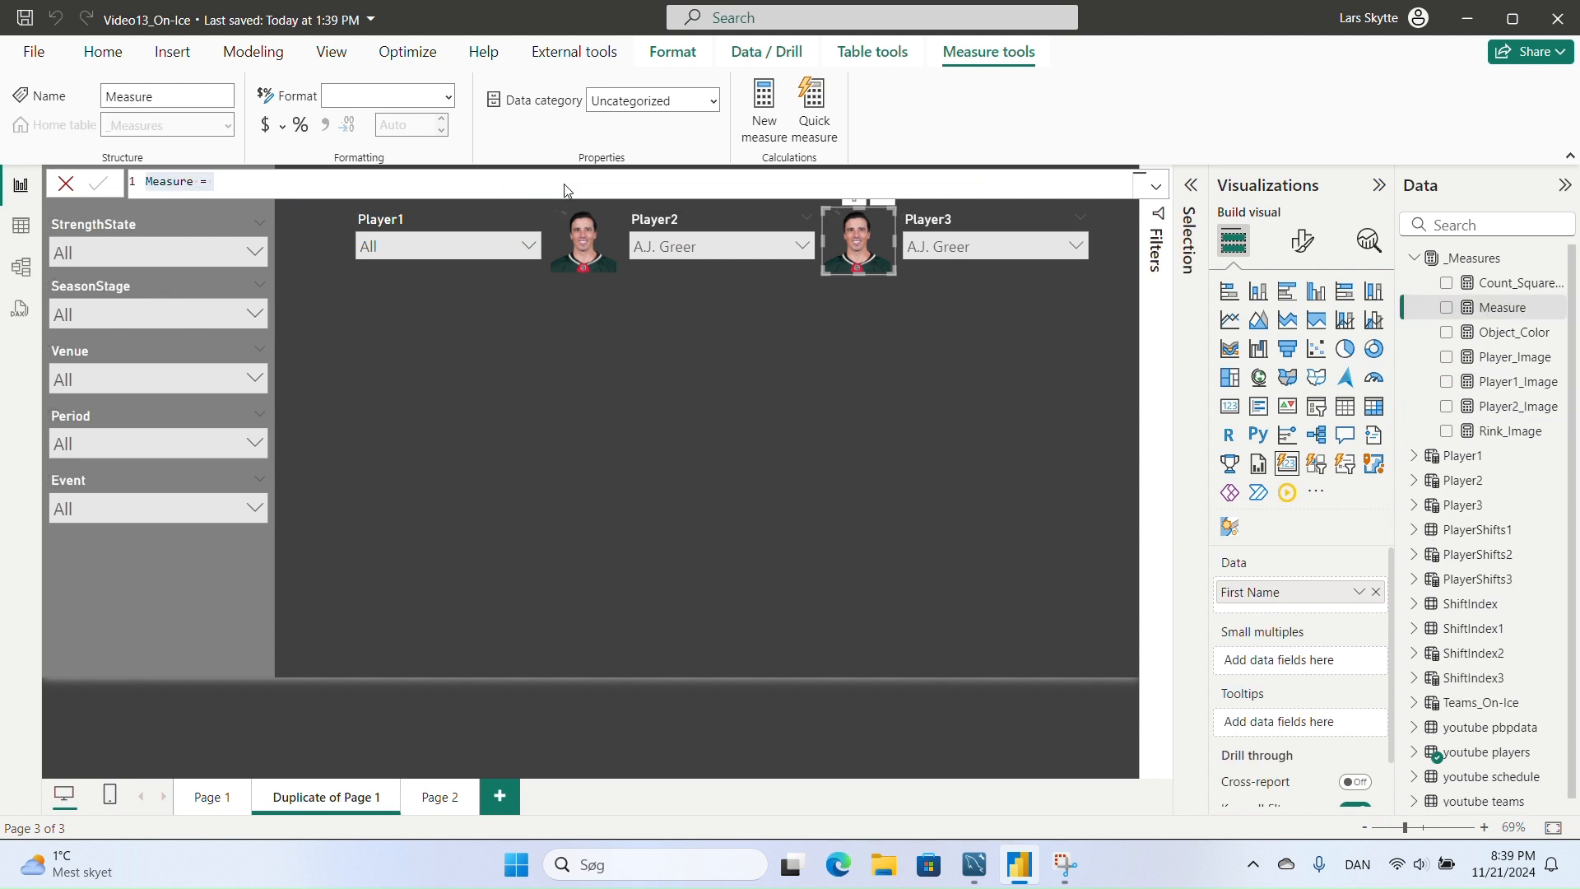
key("ctrl+a")
key("ctrl+v")
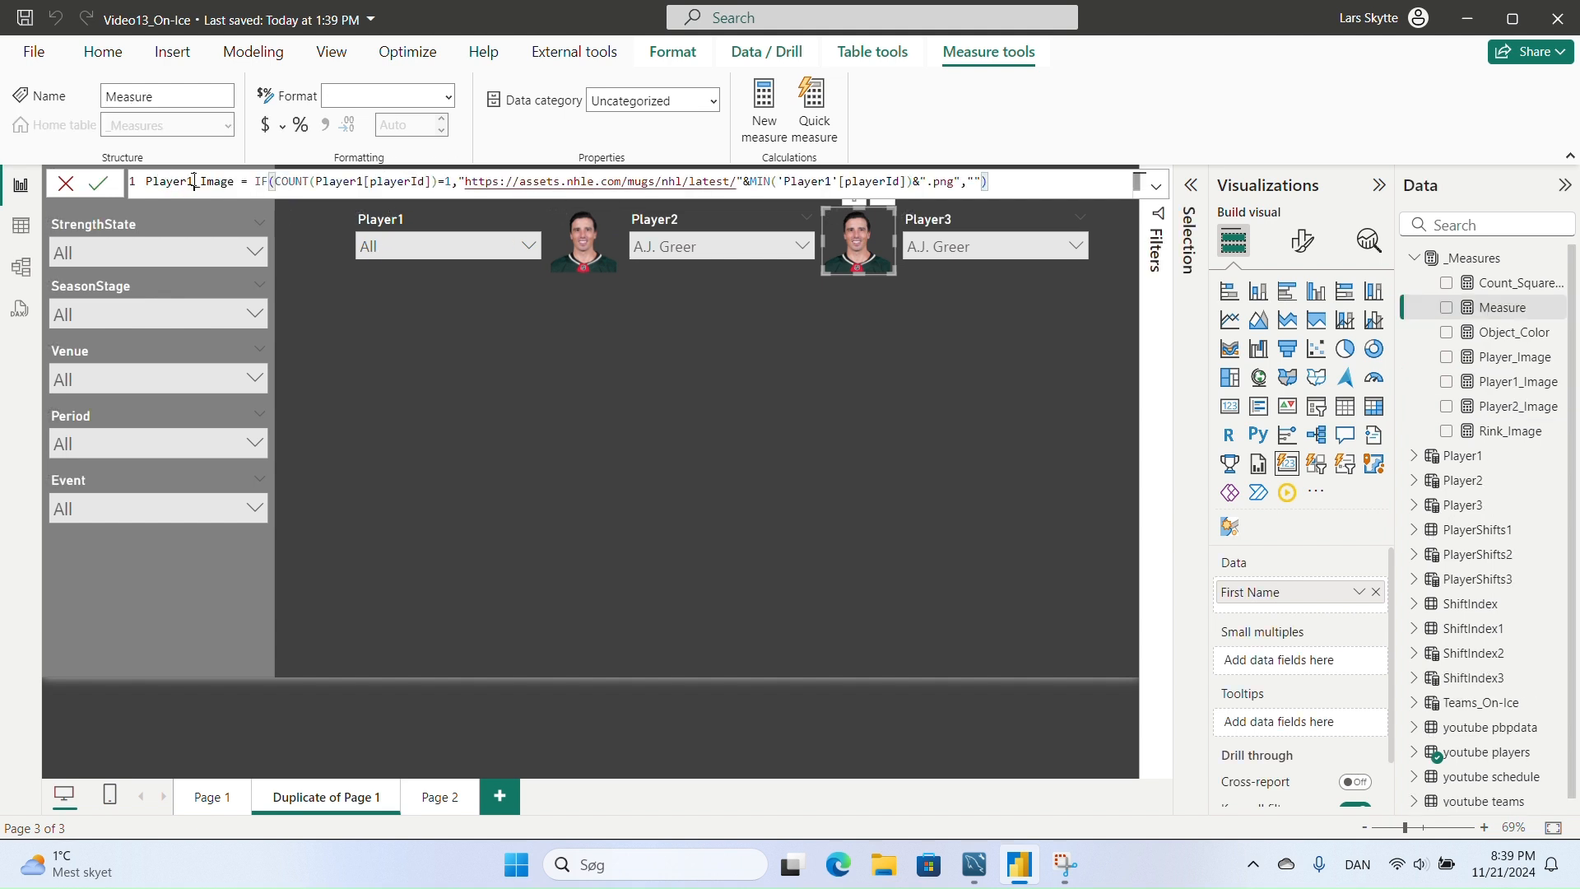
double_click(194, 194)
left_click(194, 183)
key("BackSpace")
type("3")
- Change the table references in the COUNT and MIN functions of Player3_Image to Player3 and commit the measure
left_click(364, 180)
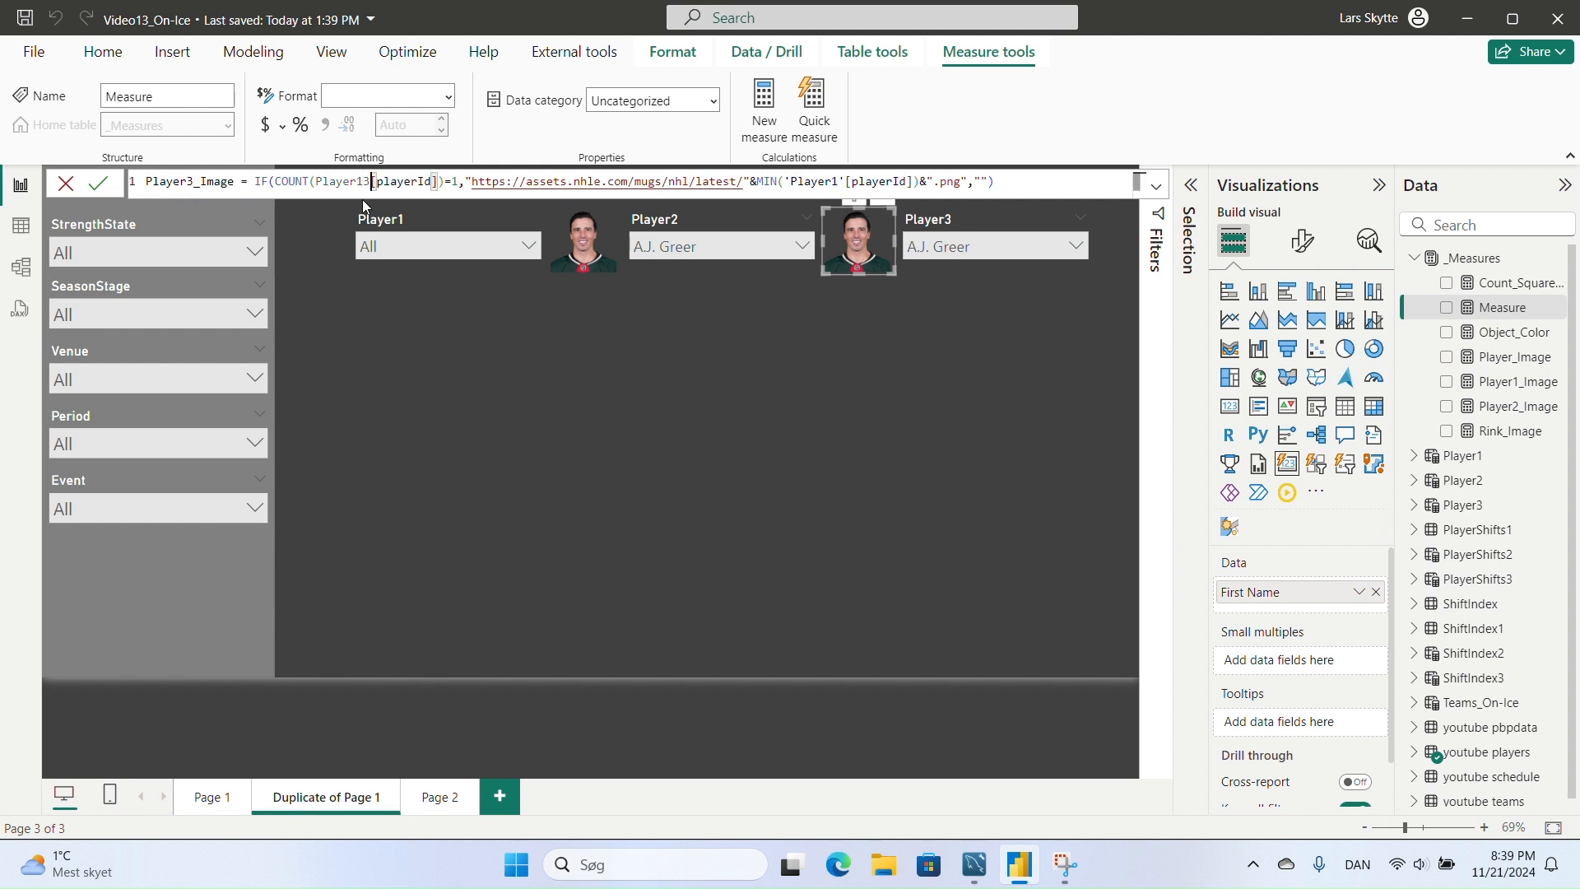
key("BackSpace")
type("3")
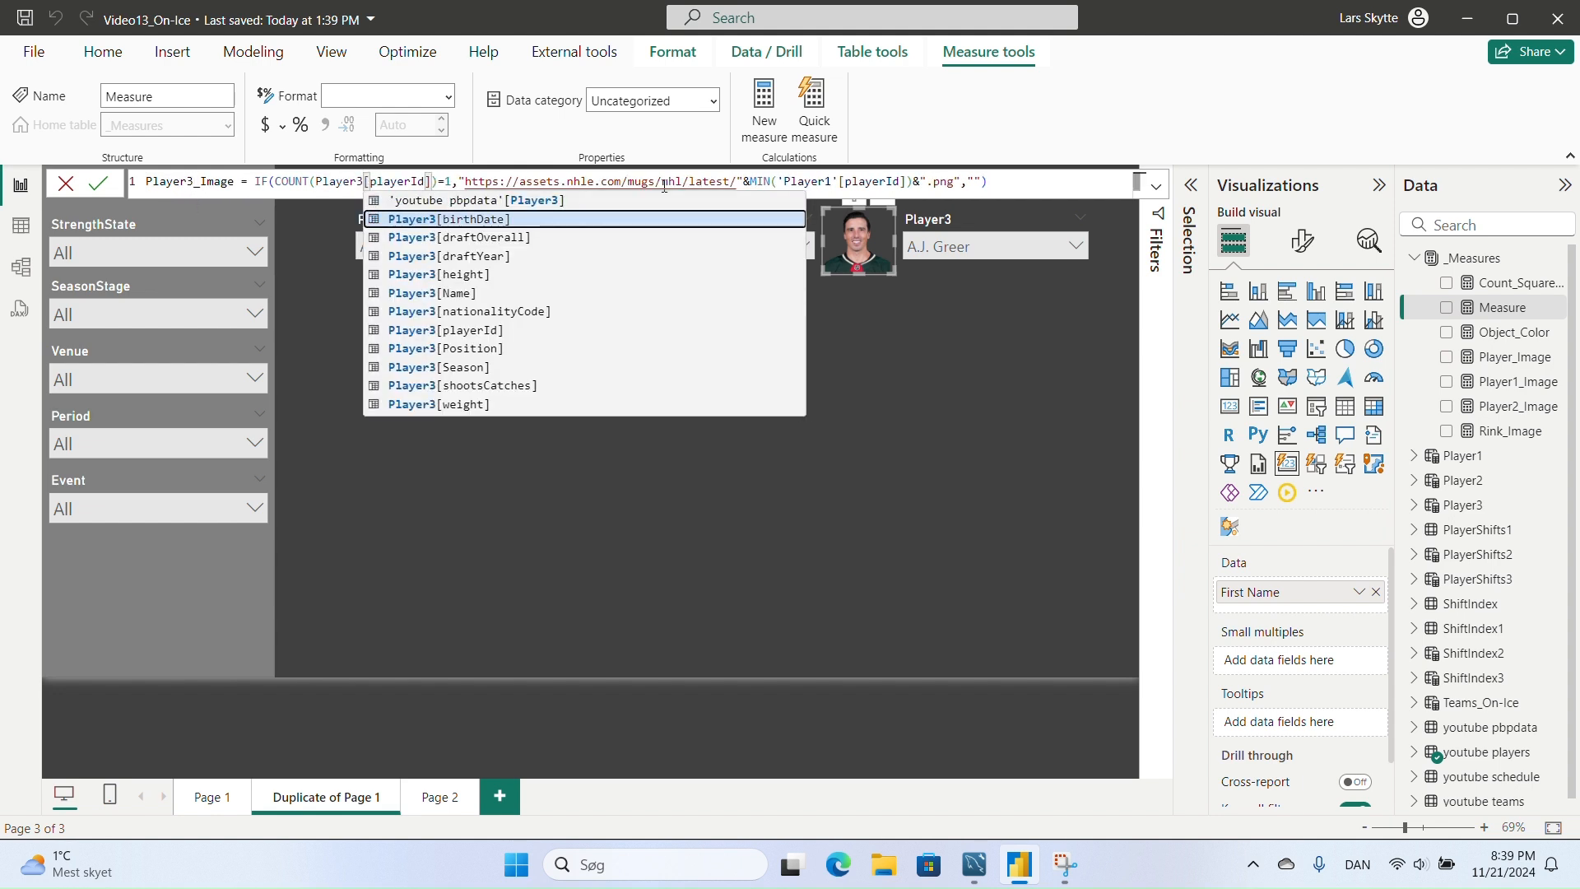
left_click(826, 181)
key("BackSpace")
type("3")
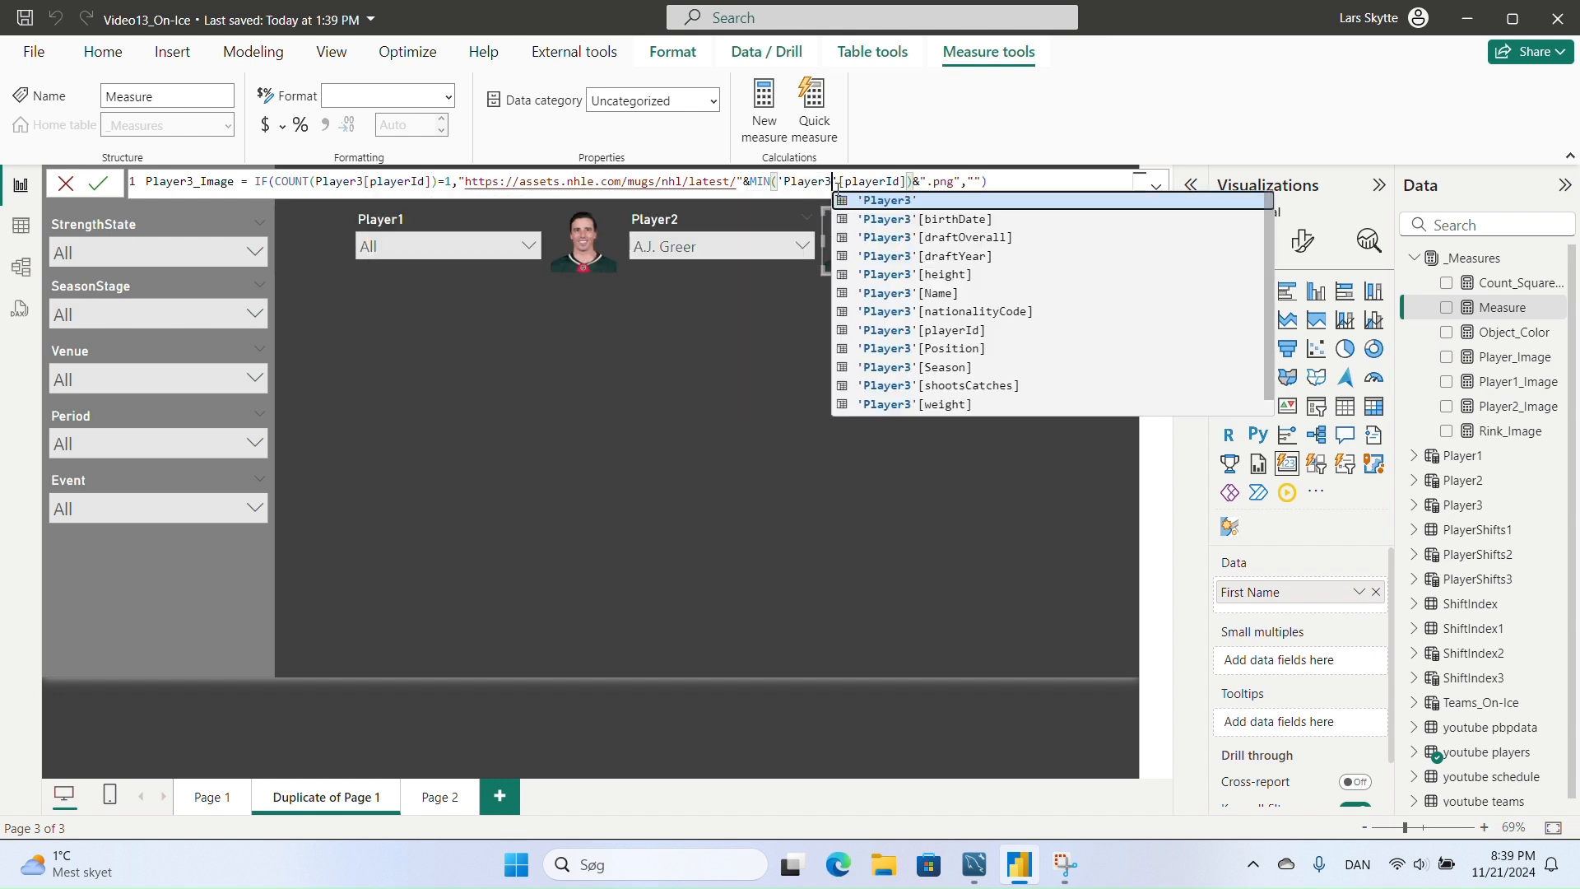
left_click(1013, 186)
key("Return")
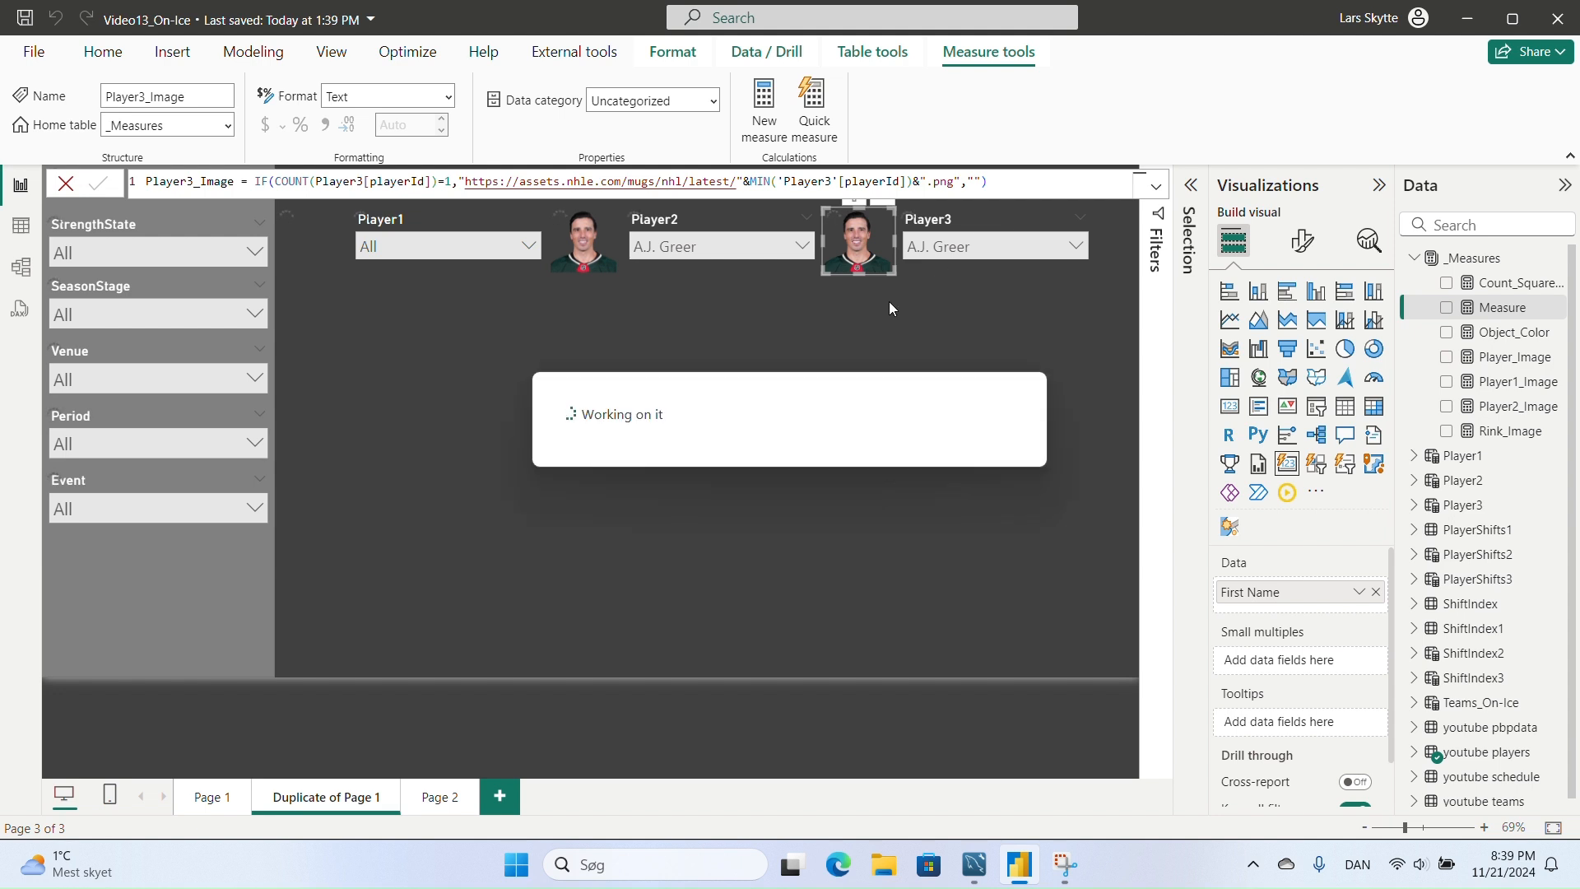
- Base the image URL of the card beside the Player2 slicer on the Player2_Image measure
left_click(608, 260)
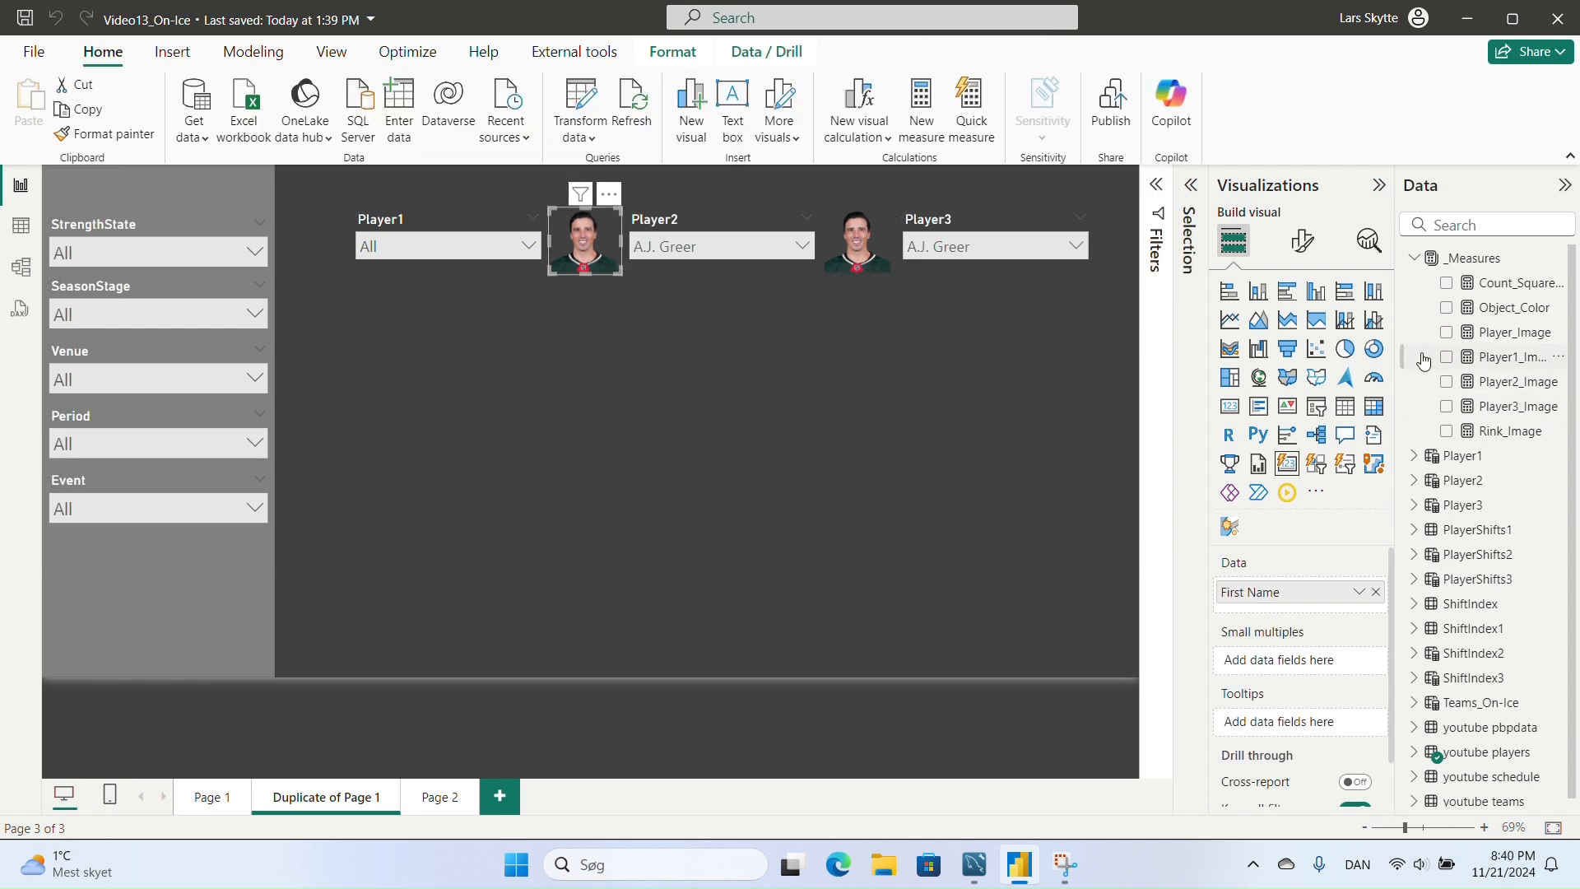
left_click(1302, 240)
left_click(1225, 609)
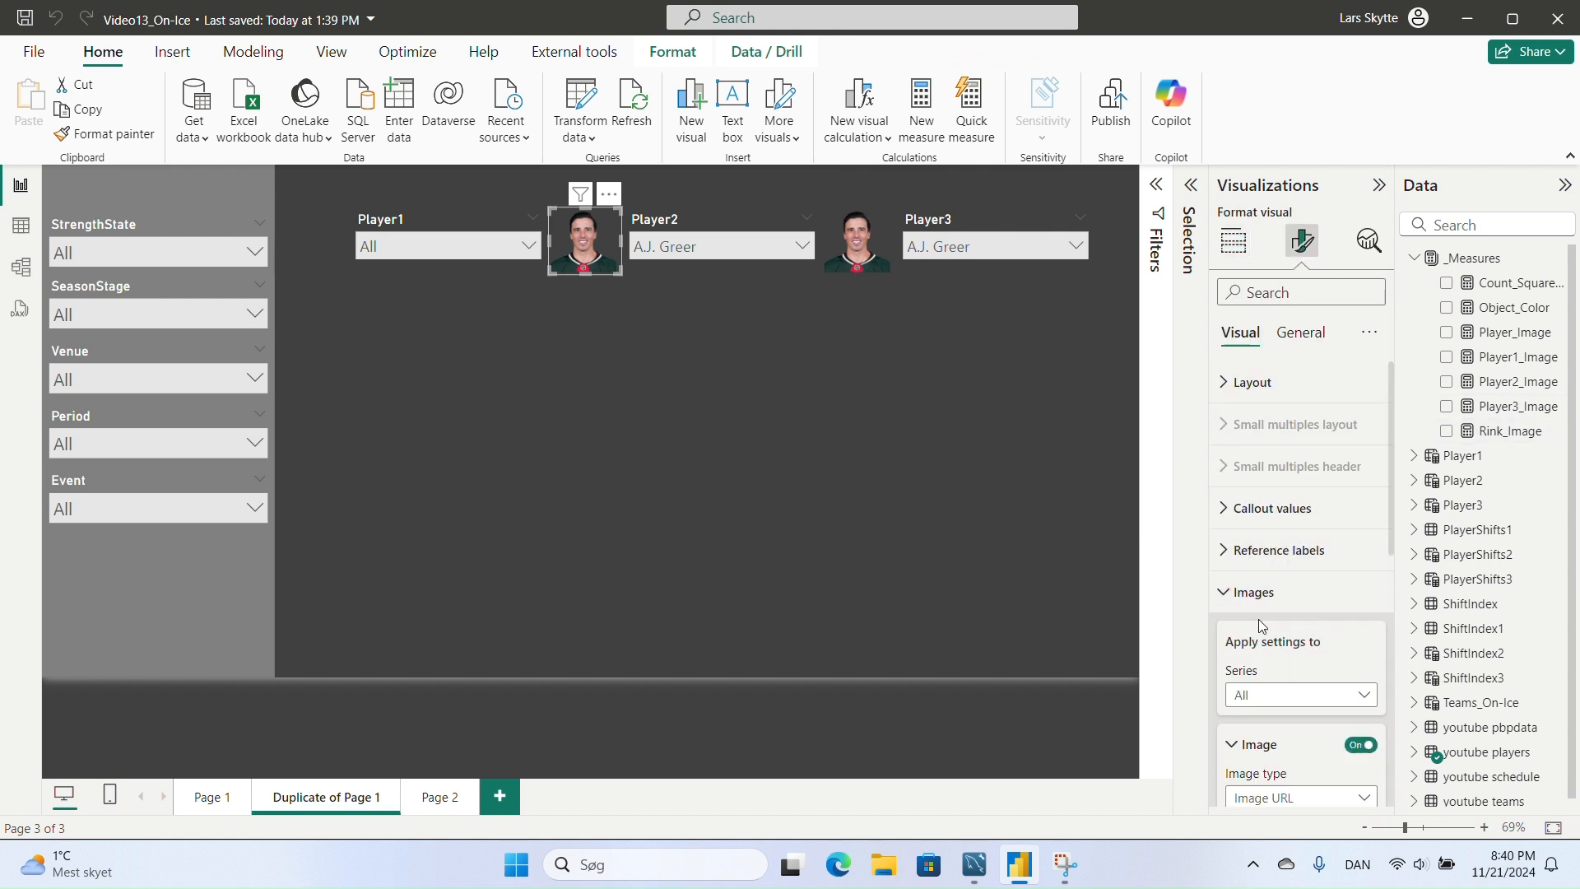
scroll(1242, 577, "down", 5)
left_click(1242, 543)
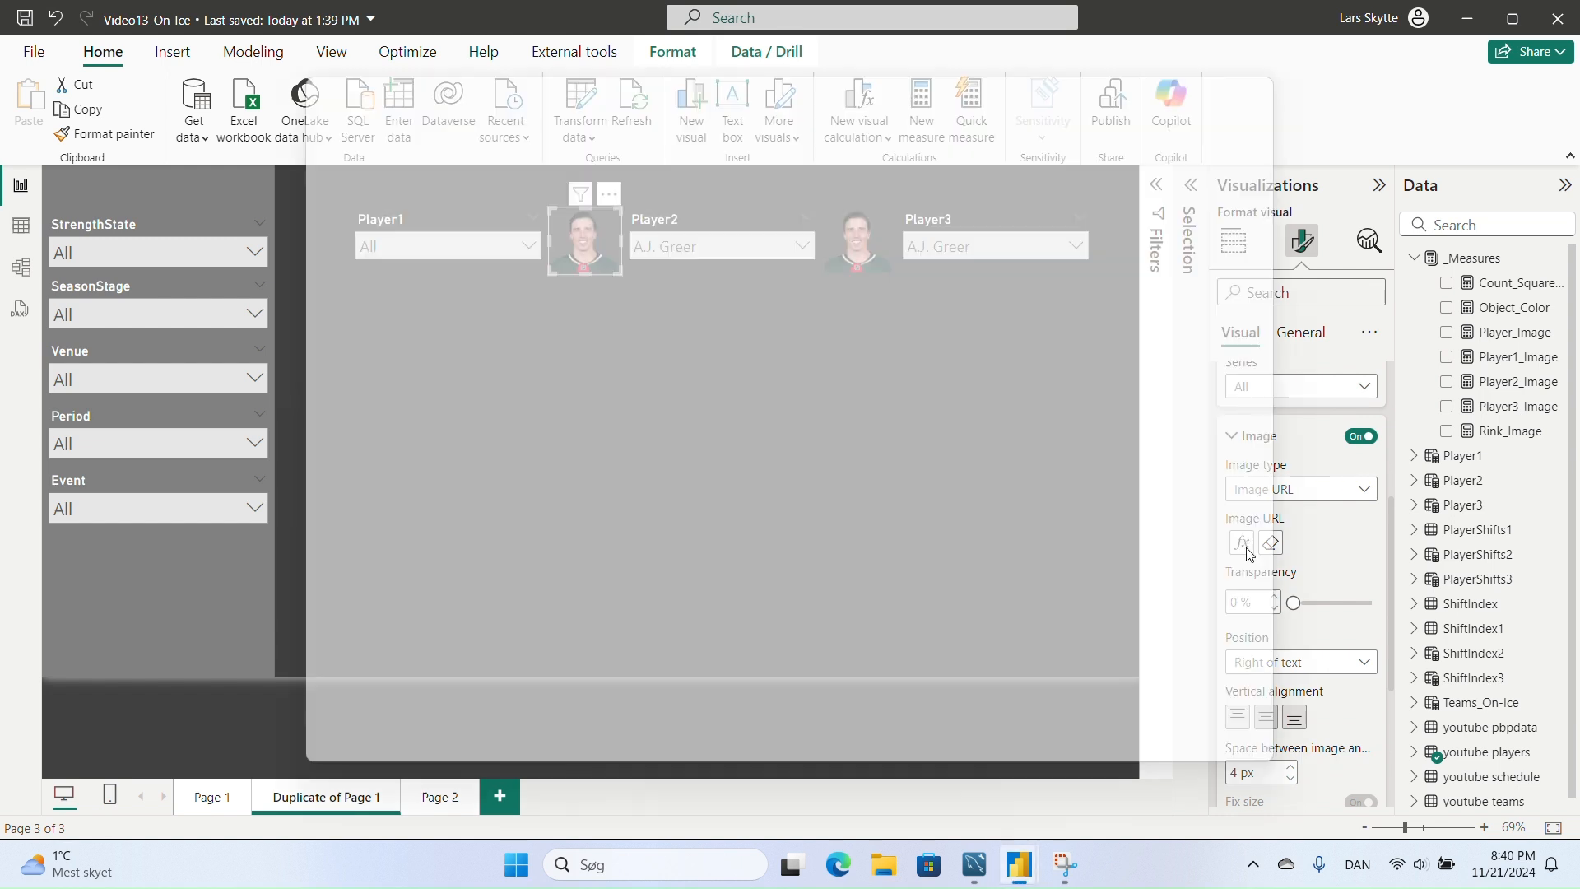
left_click(576, 296)
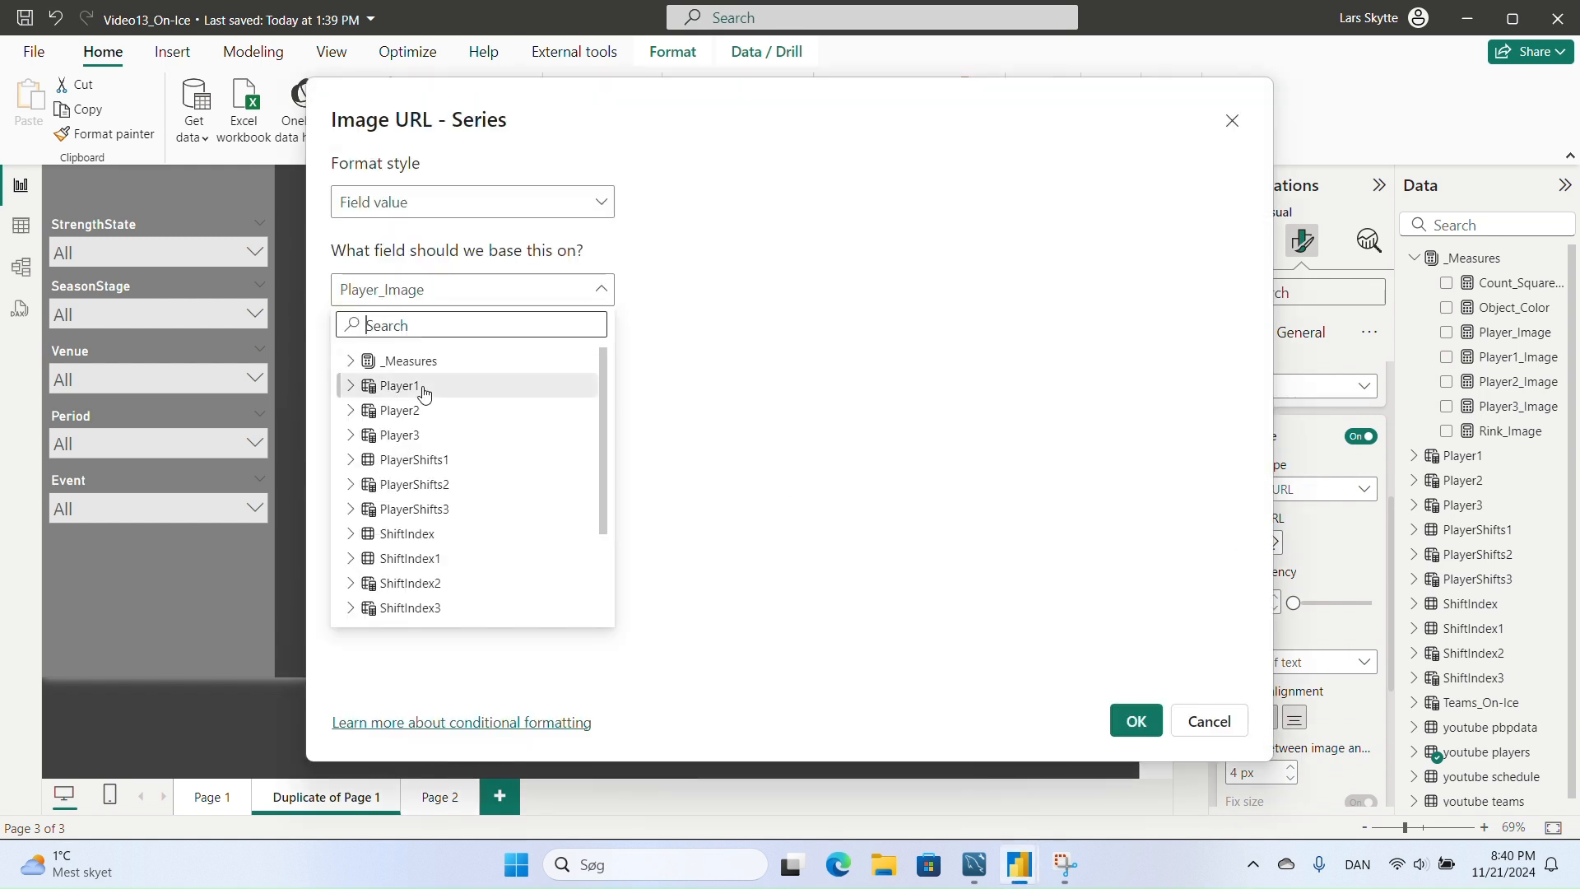
left_click(351, 360)
left_click(445, 484)
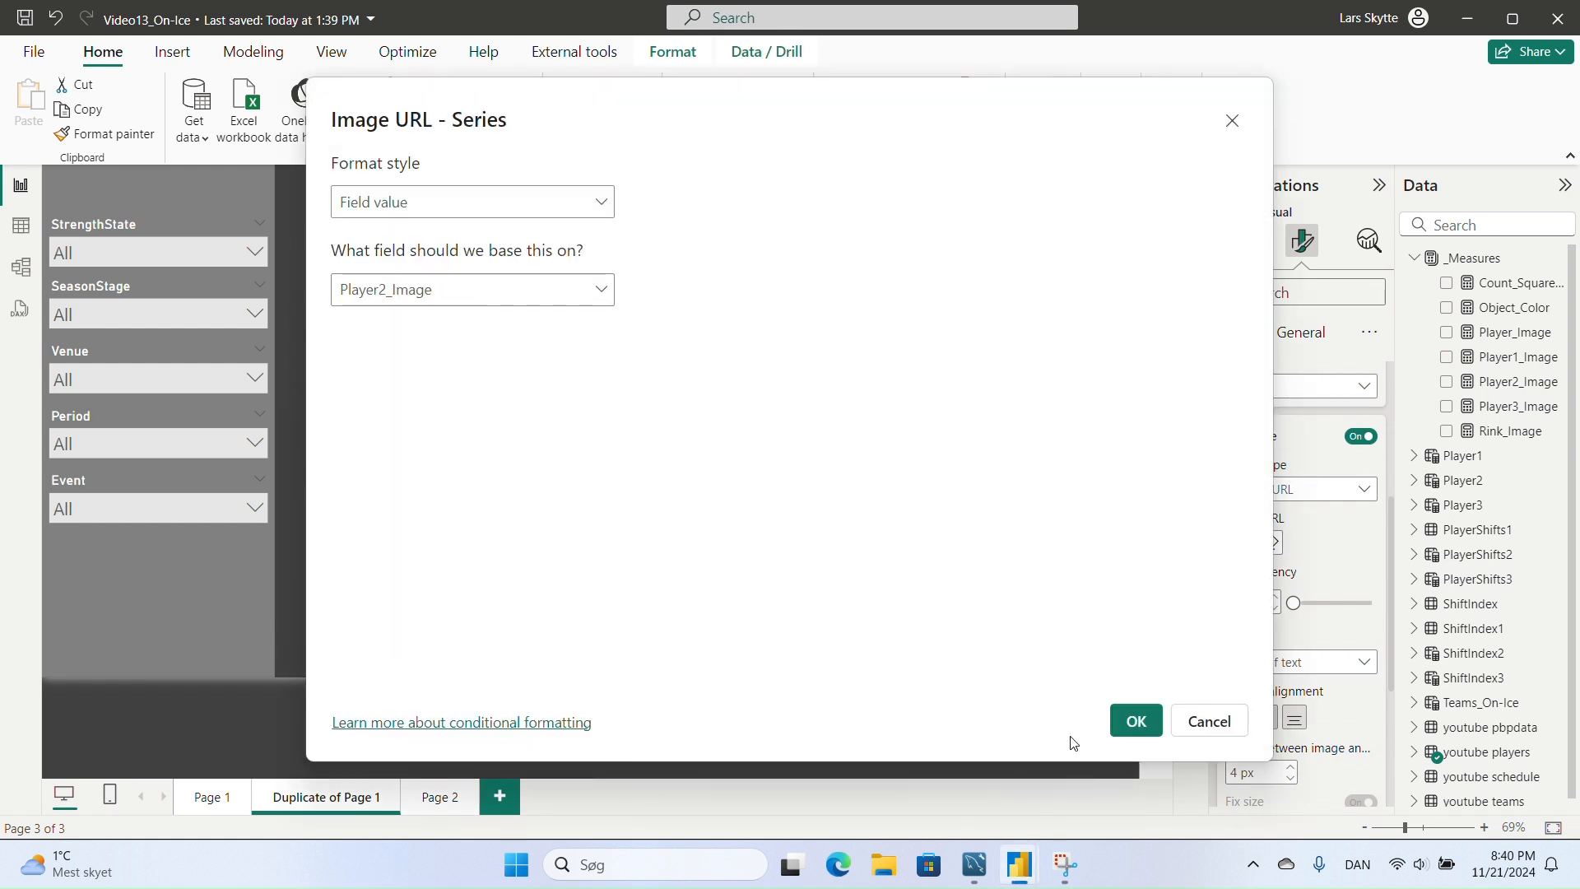
left_click(1140, 724)
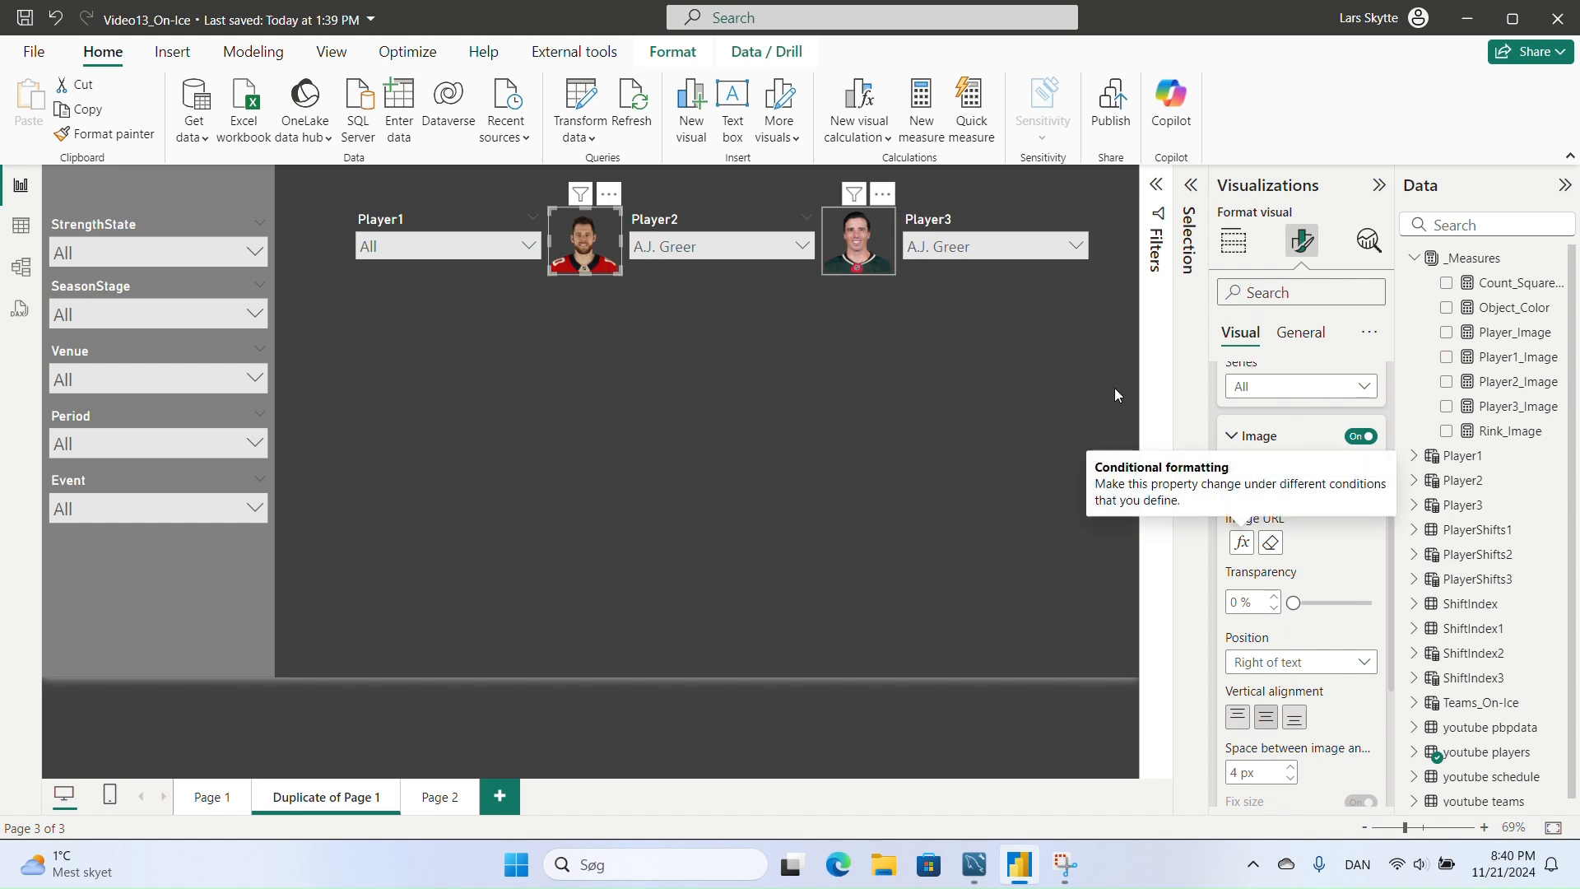
- Base the image URL of the card beside the Player3 slicer on the Player3_Image measure
left_click(1242, 543)
left_click(399, 289)
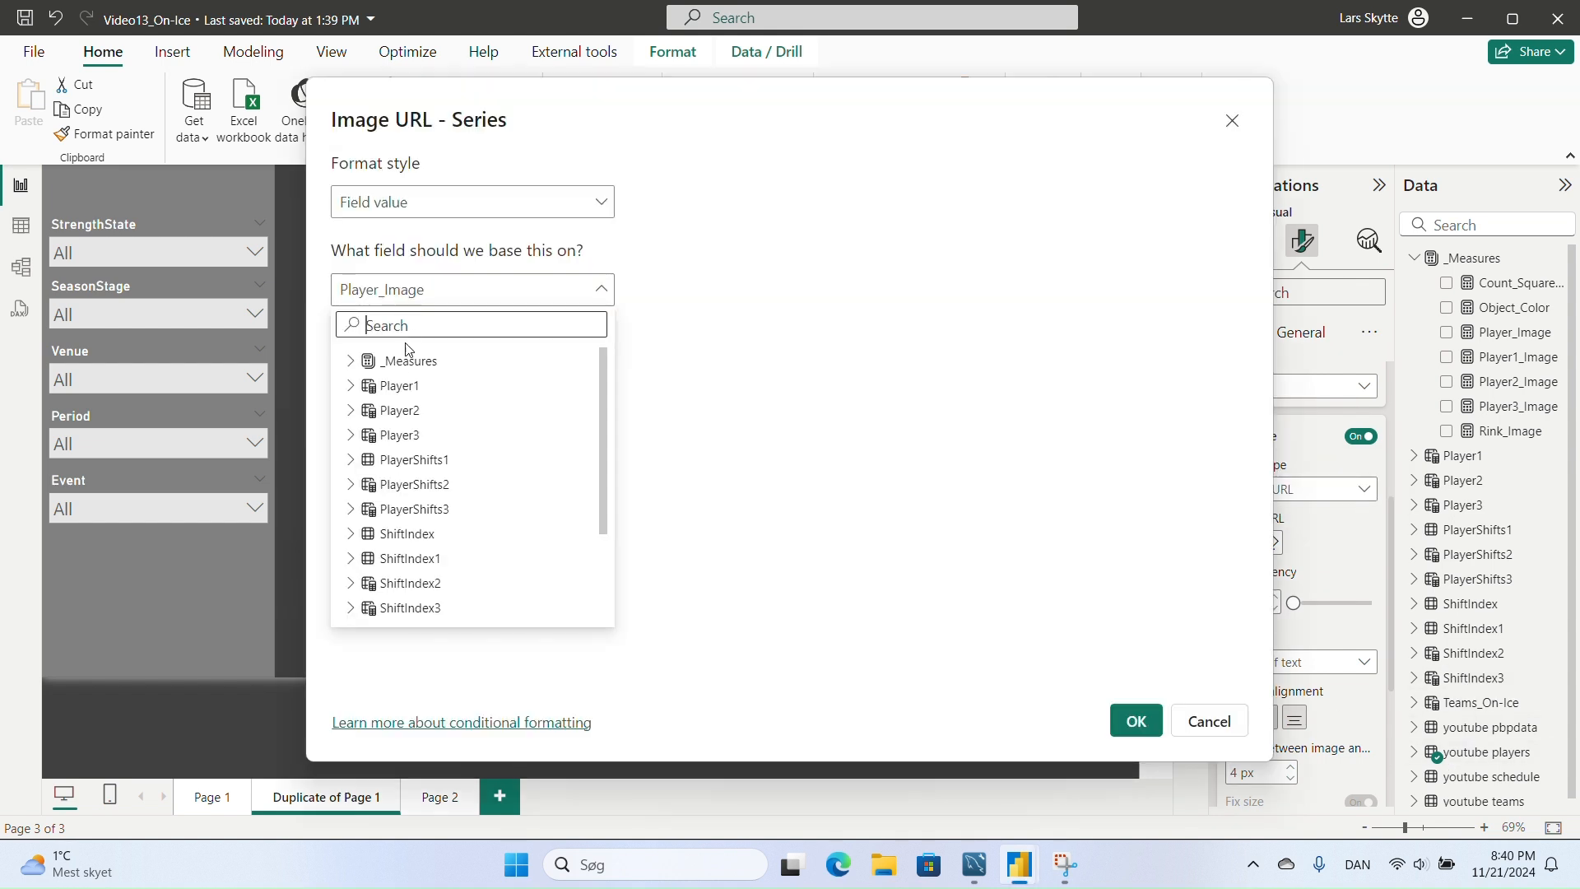
left_click(352, 361)
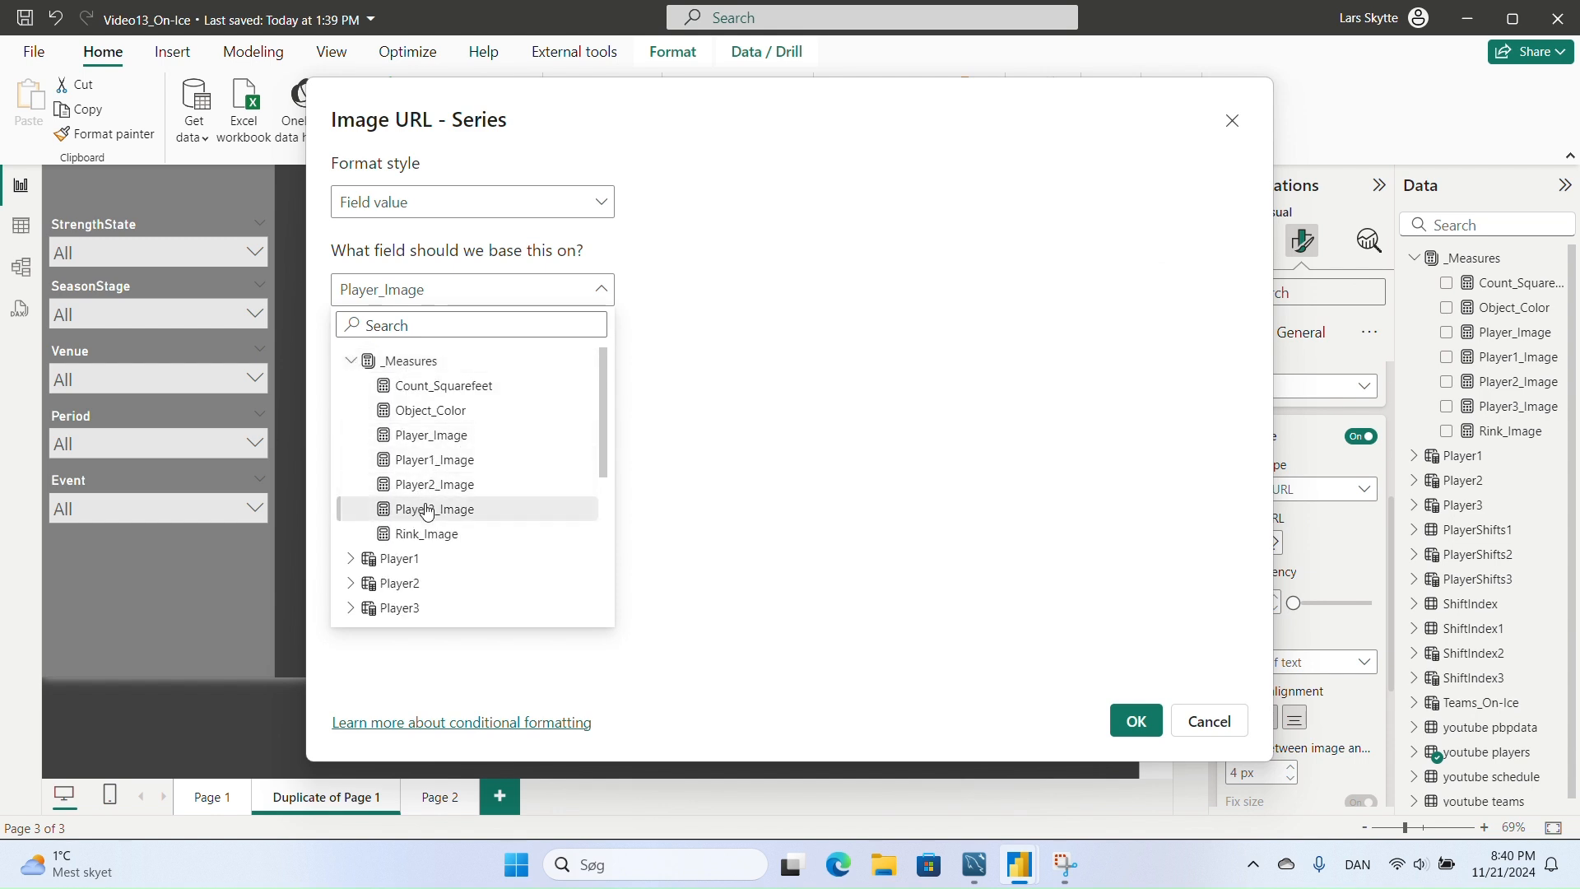
left_click(428, 510)
left_click(1139, 724)
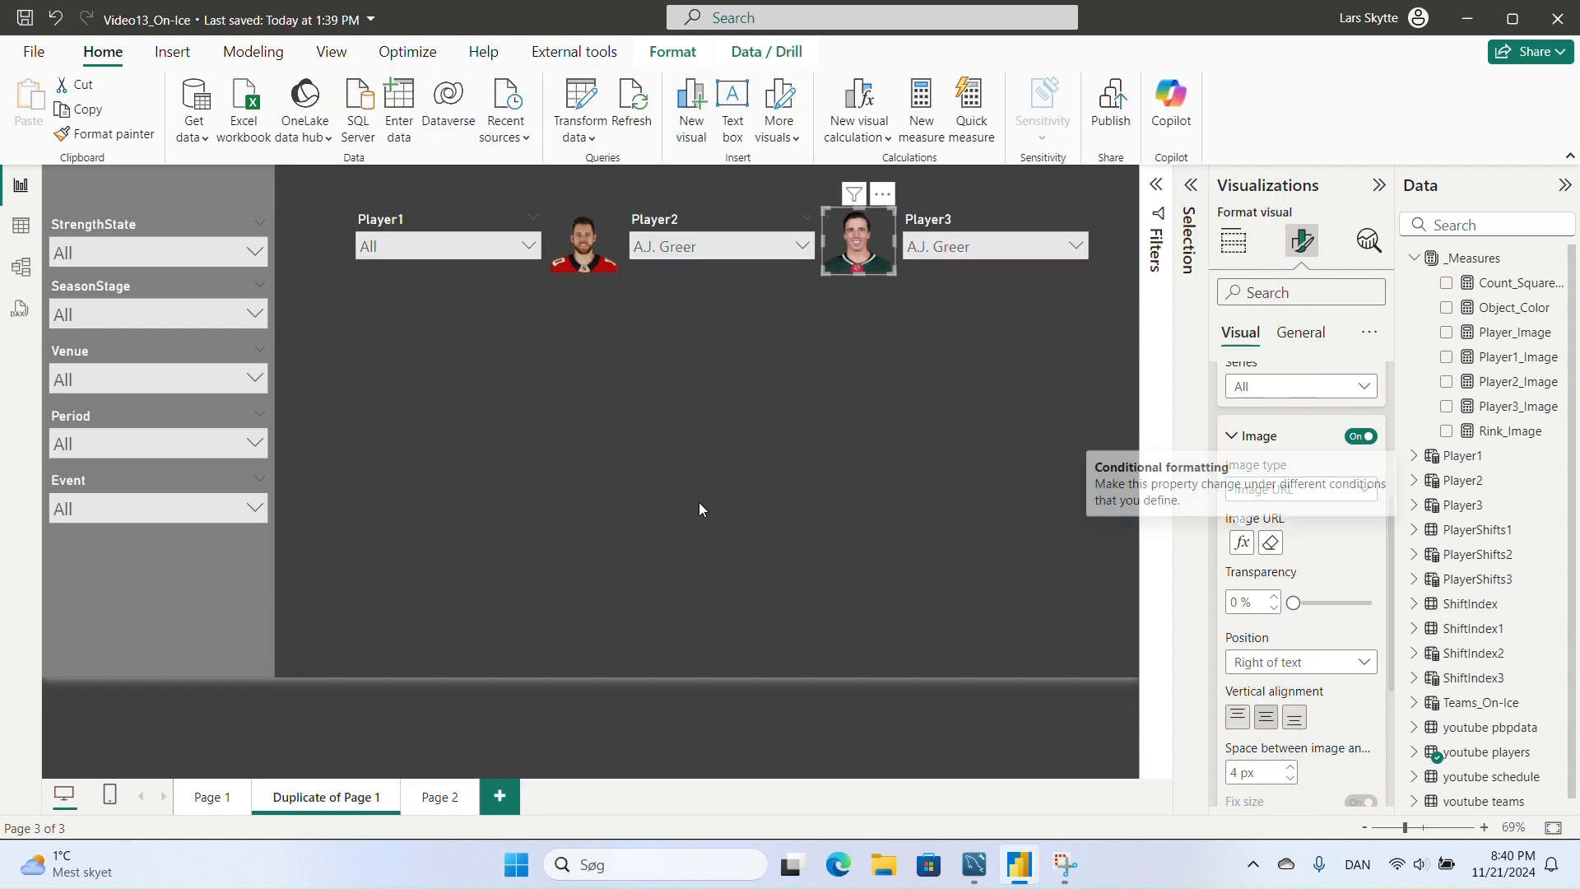
left_click(755, 362)
- Test the images by choosing Aaron Ekblad in the Player2 slicer and Adam Erne in Player3, and clear both slicers
left_click(800, 247)
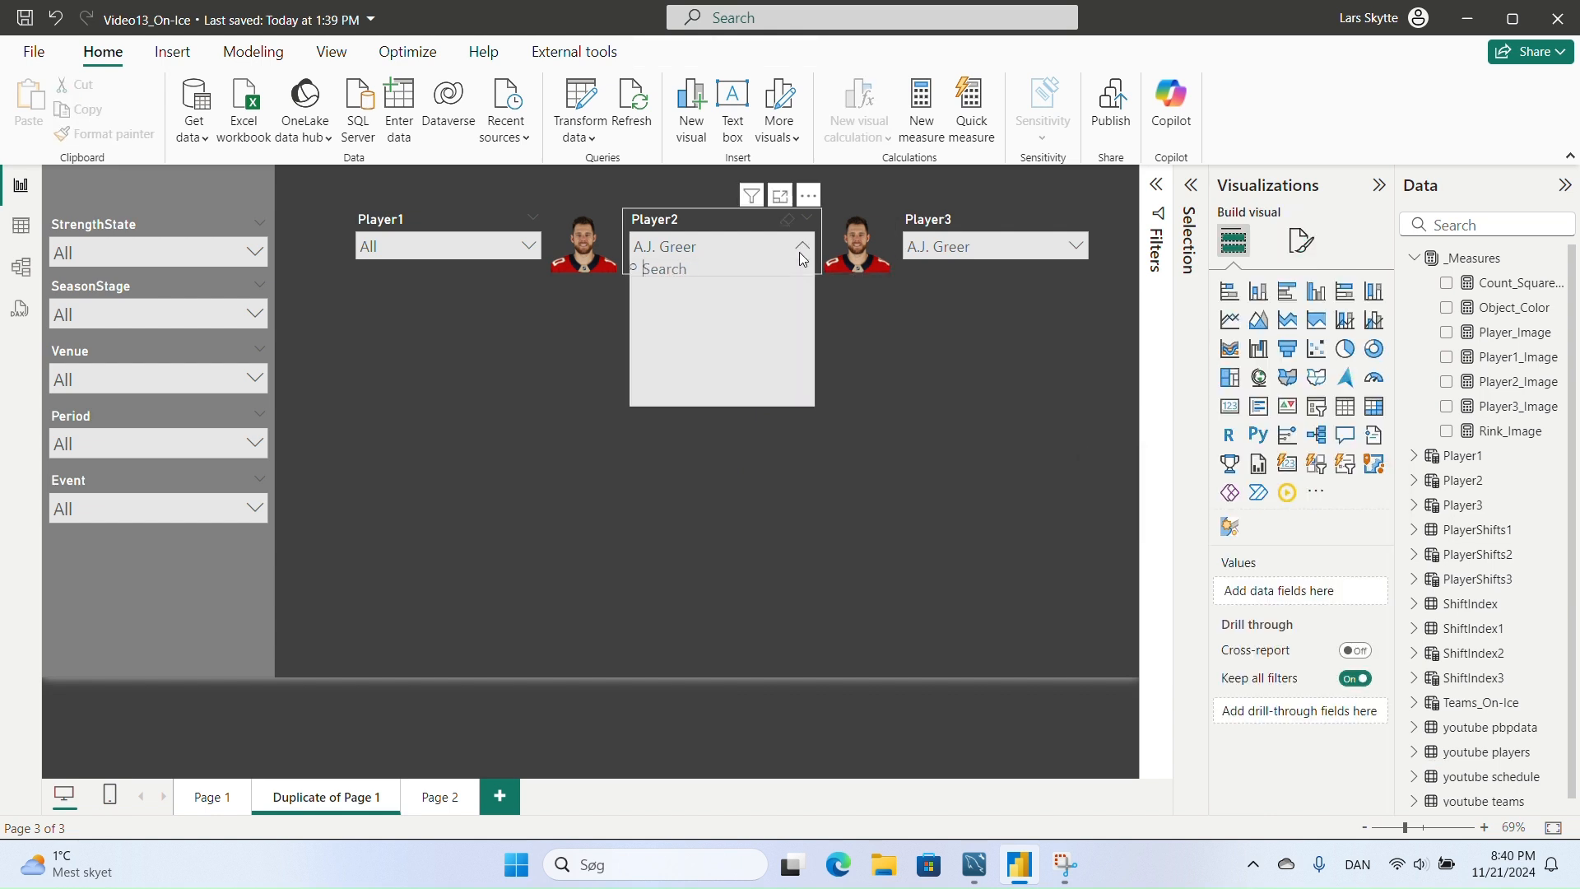
left_click(706, 317)
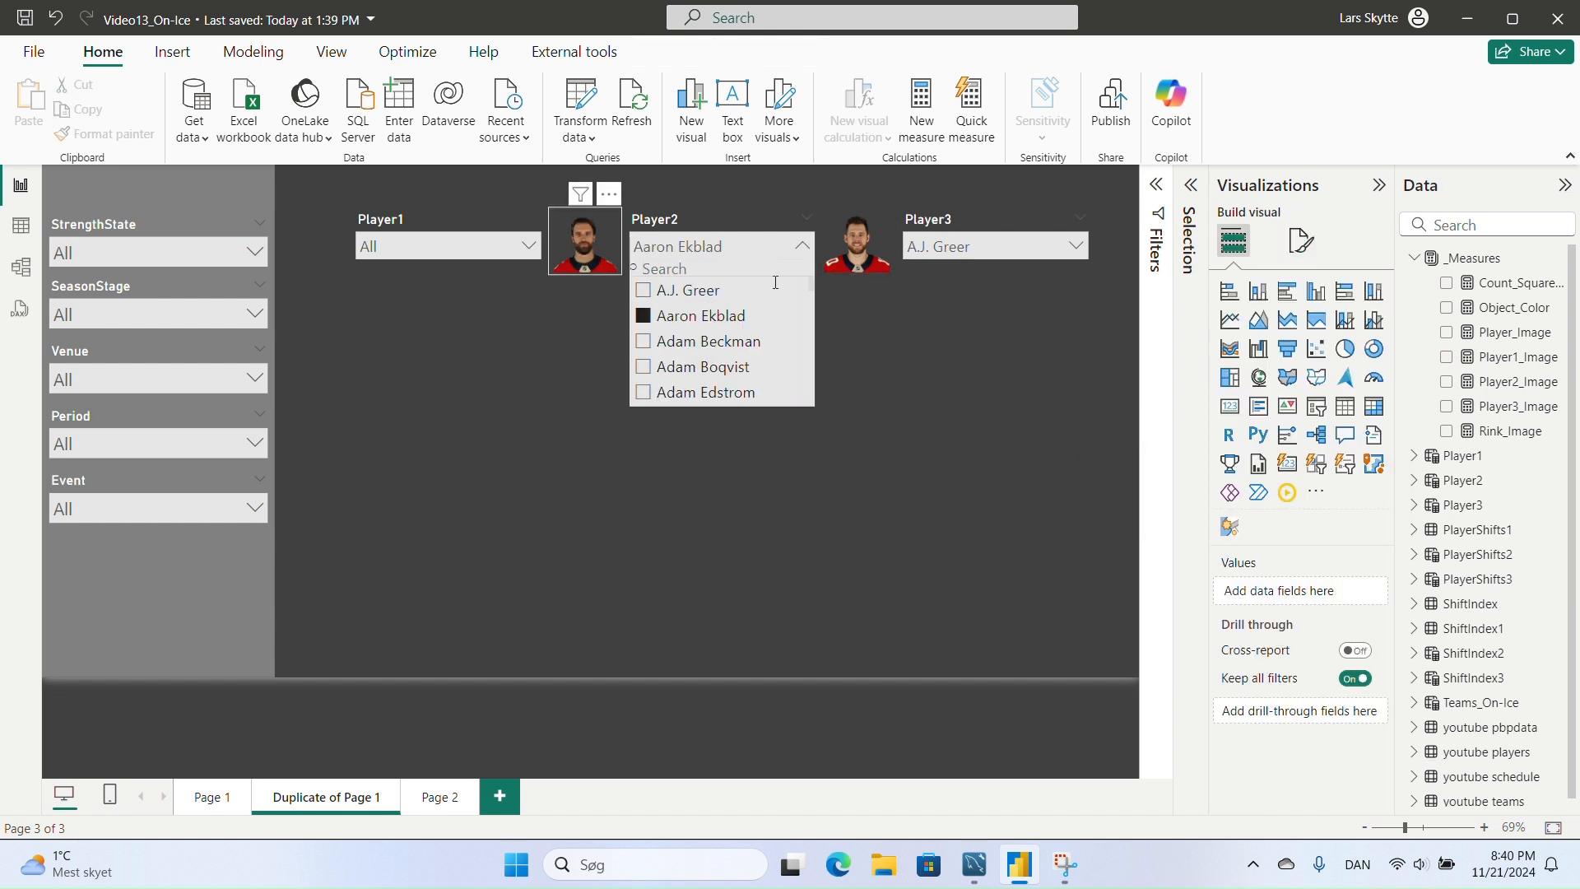
left_click(1072, 247)
left_click(955, 364)
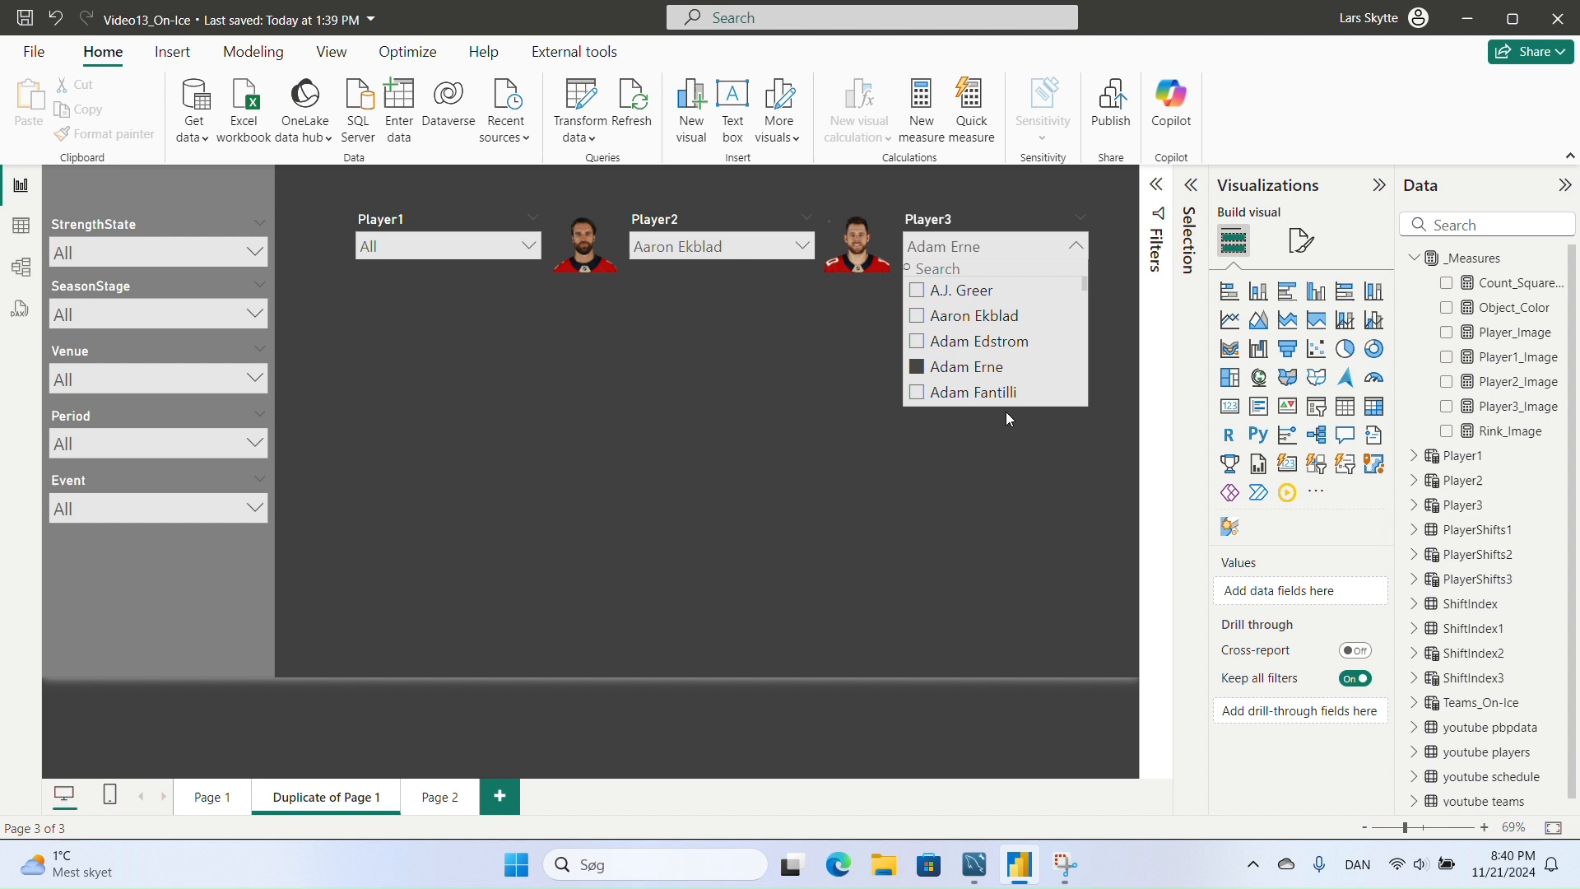
left_click(904, 472)
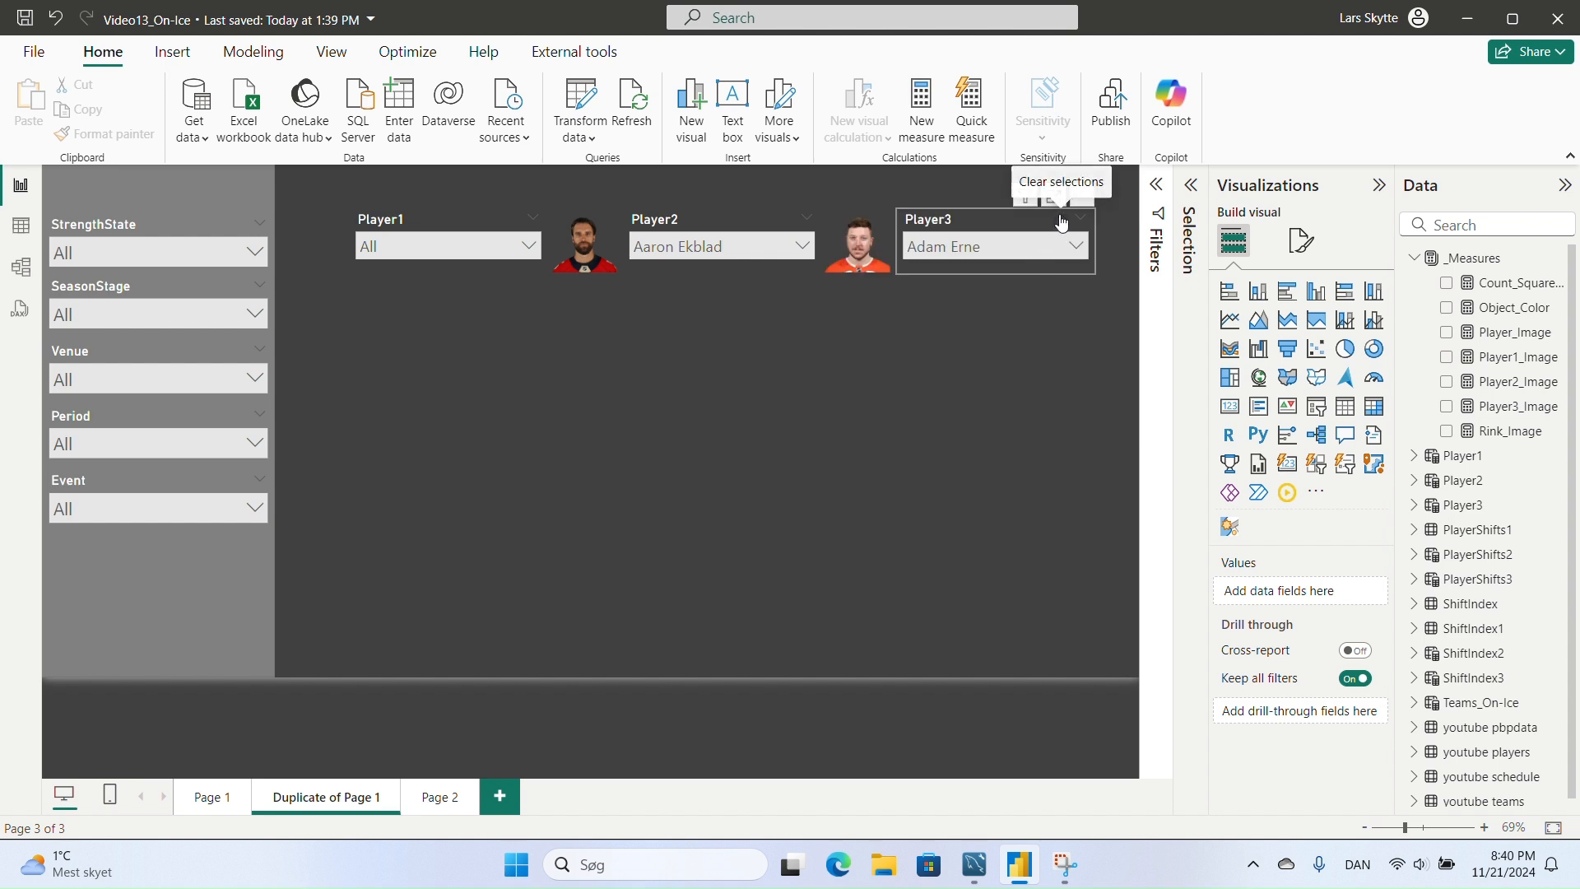
left_click(1061, 219)
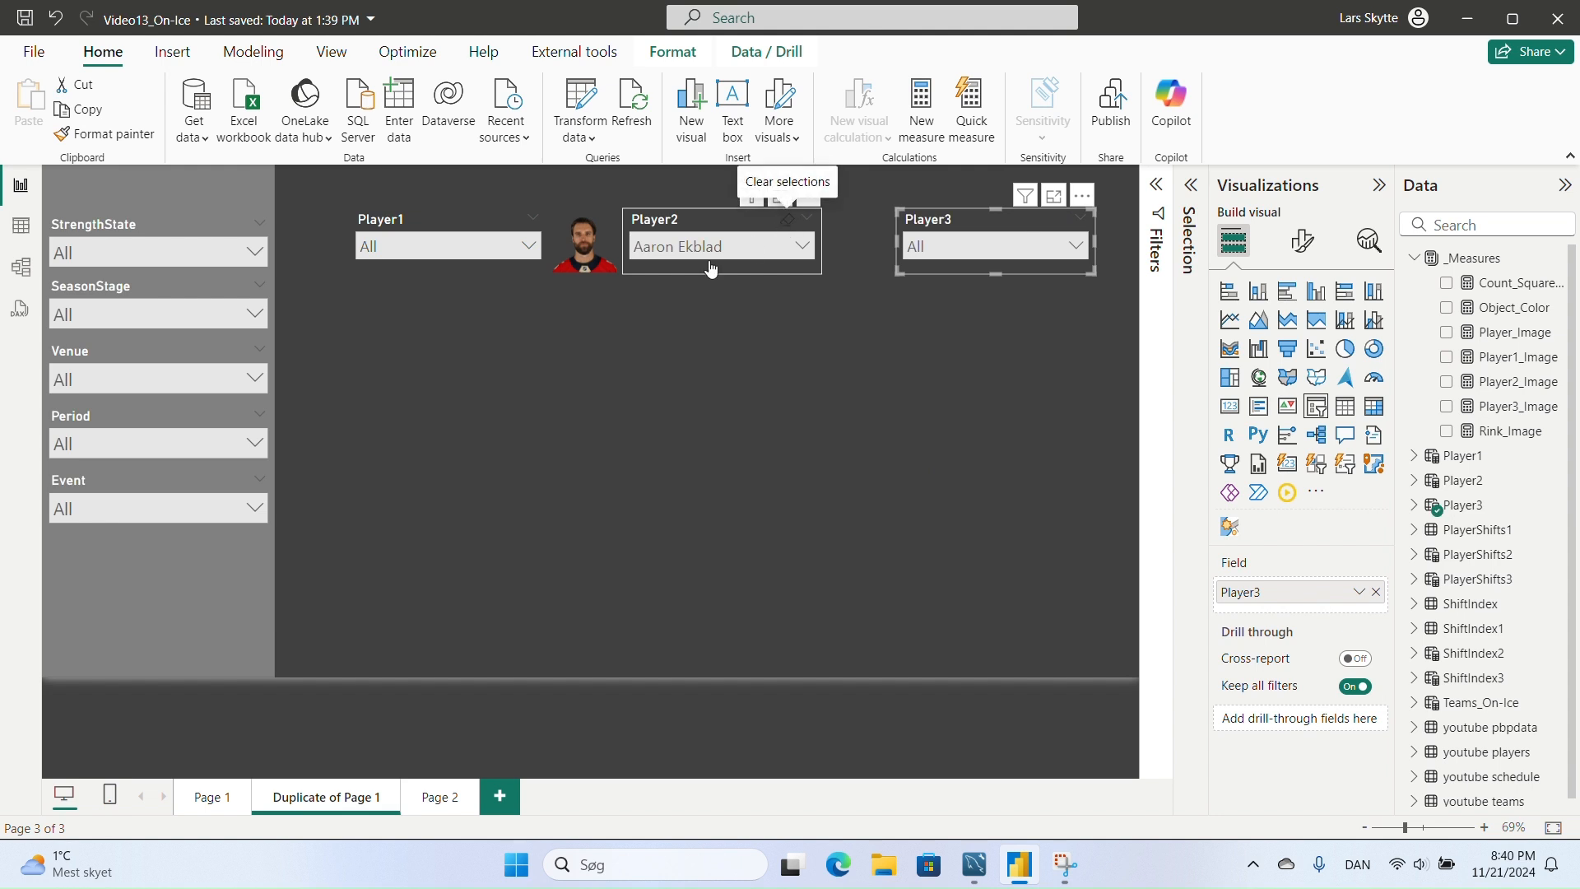
left_click(788, 219)
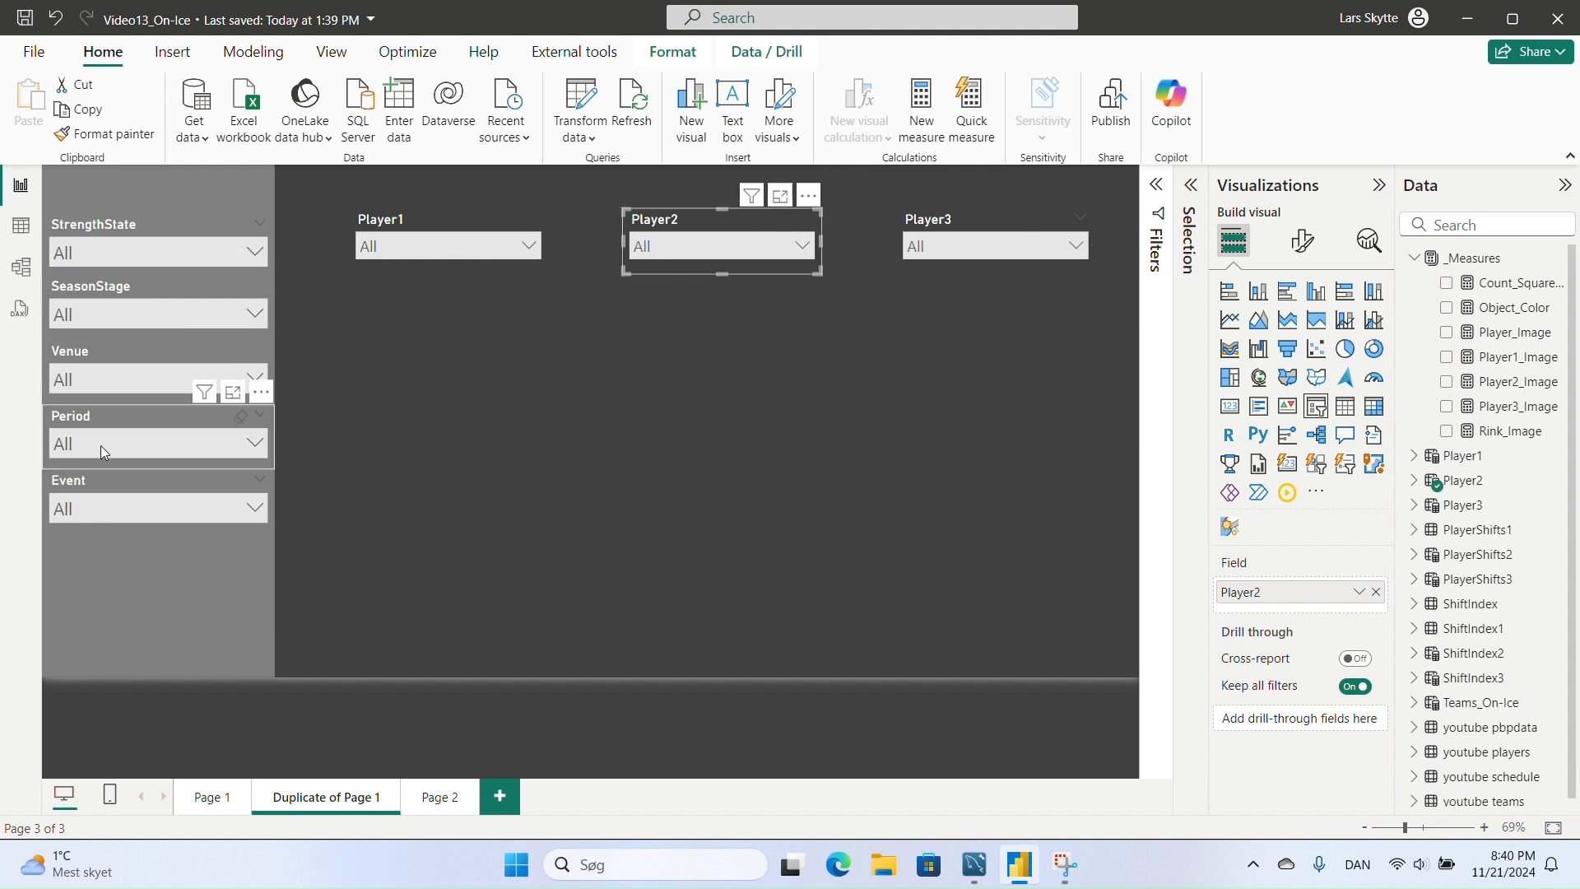
- Replace the StrengthState slicer's field with fullName from the Teams_On-Ice table and look through the teams it lists
left_click(130, 230)
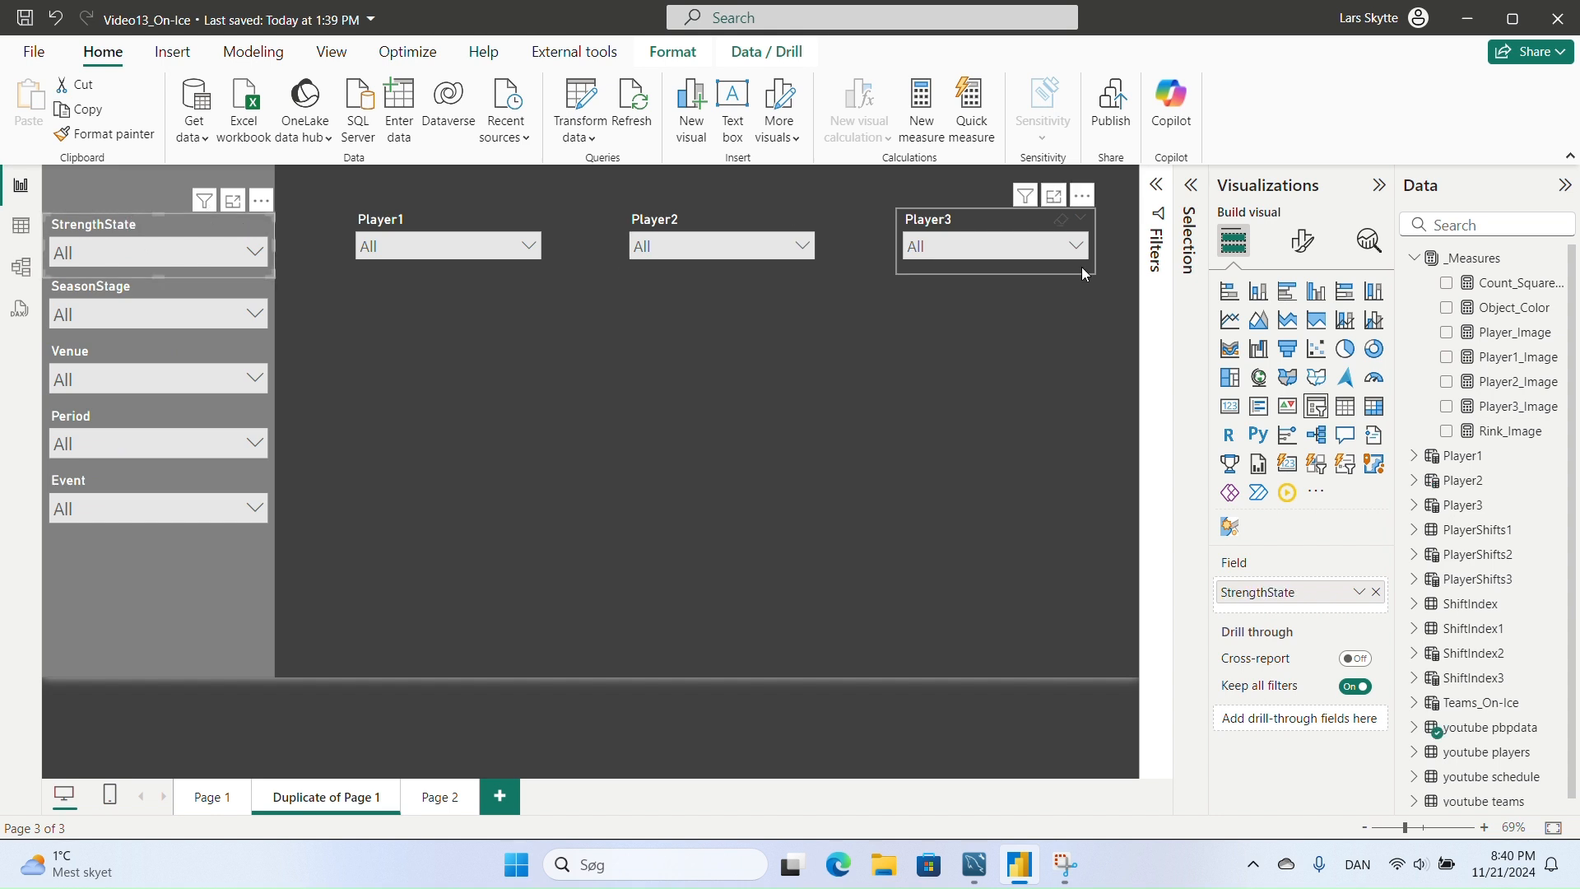
left_click(1376, 591)
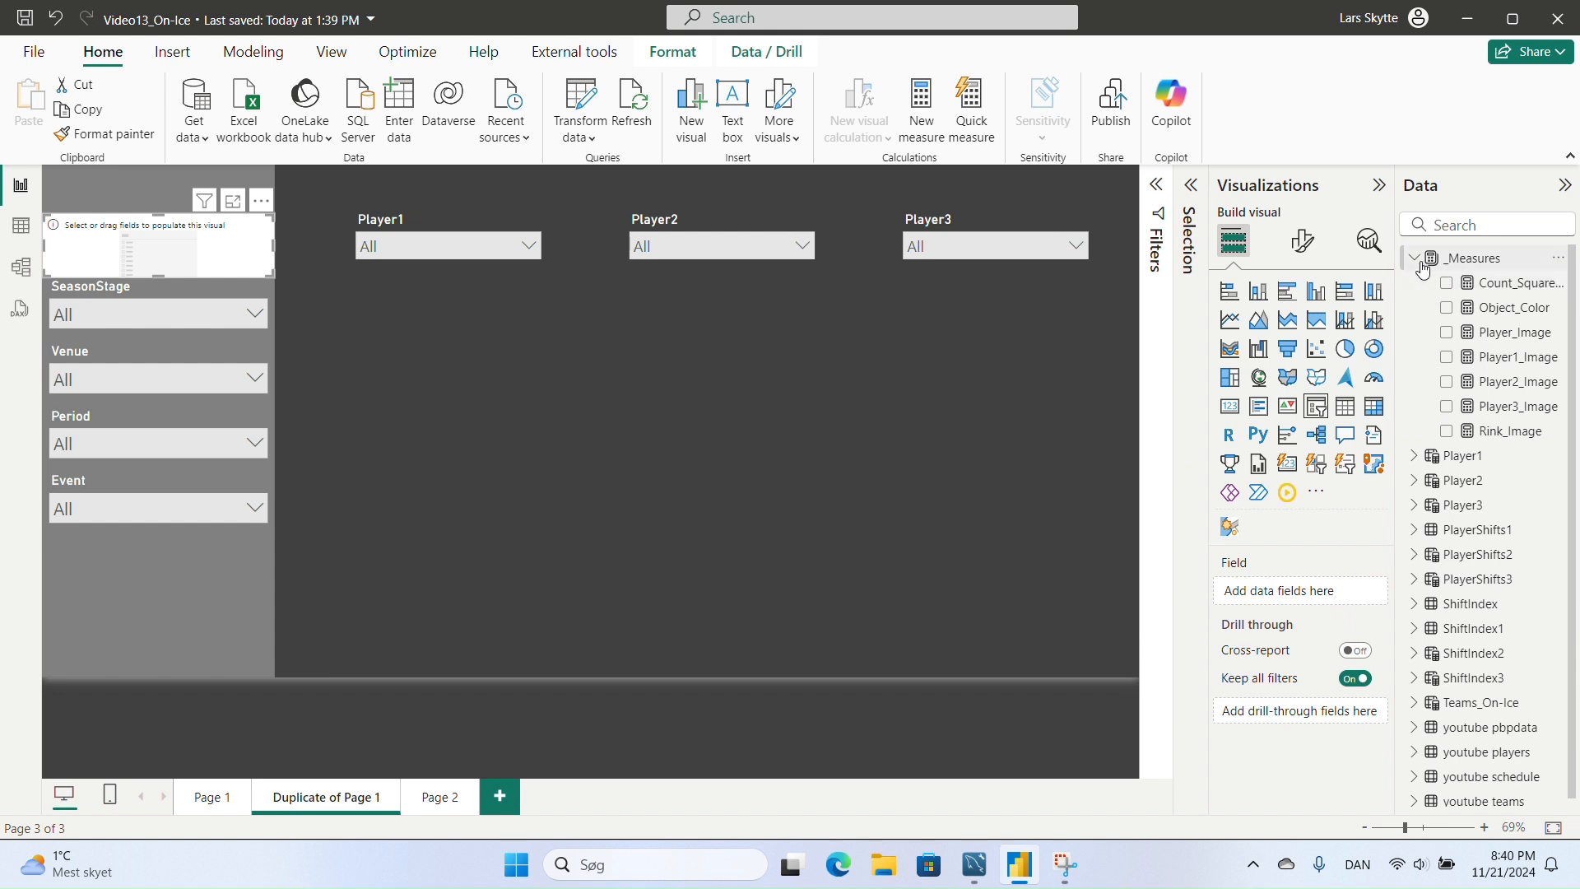
scroll(1482, 453, "down", 1)
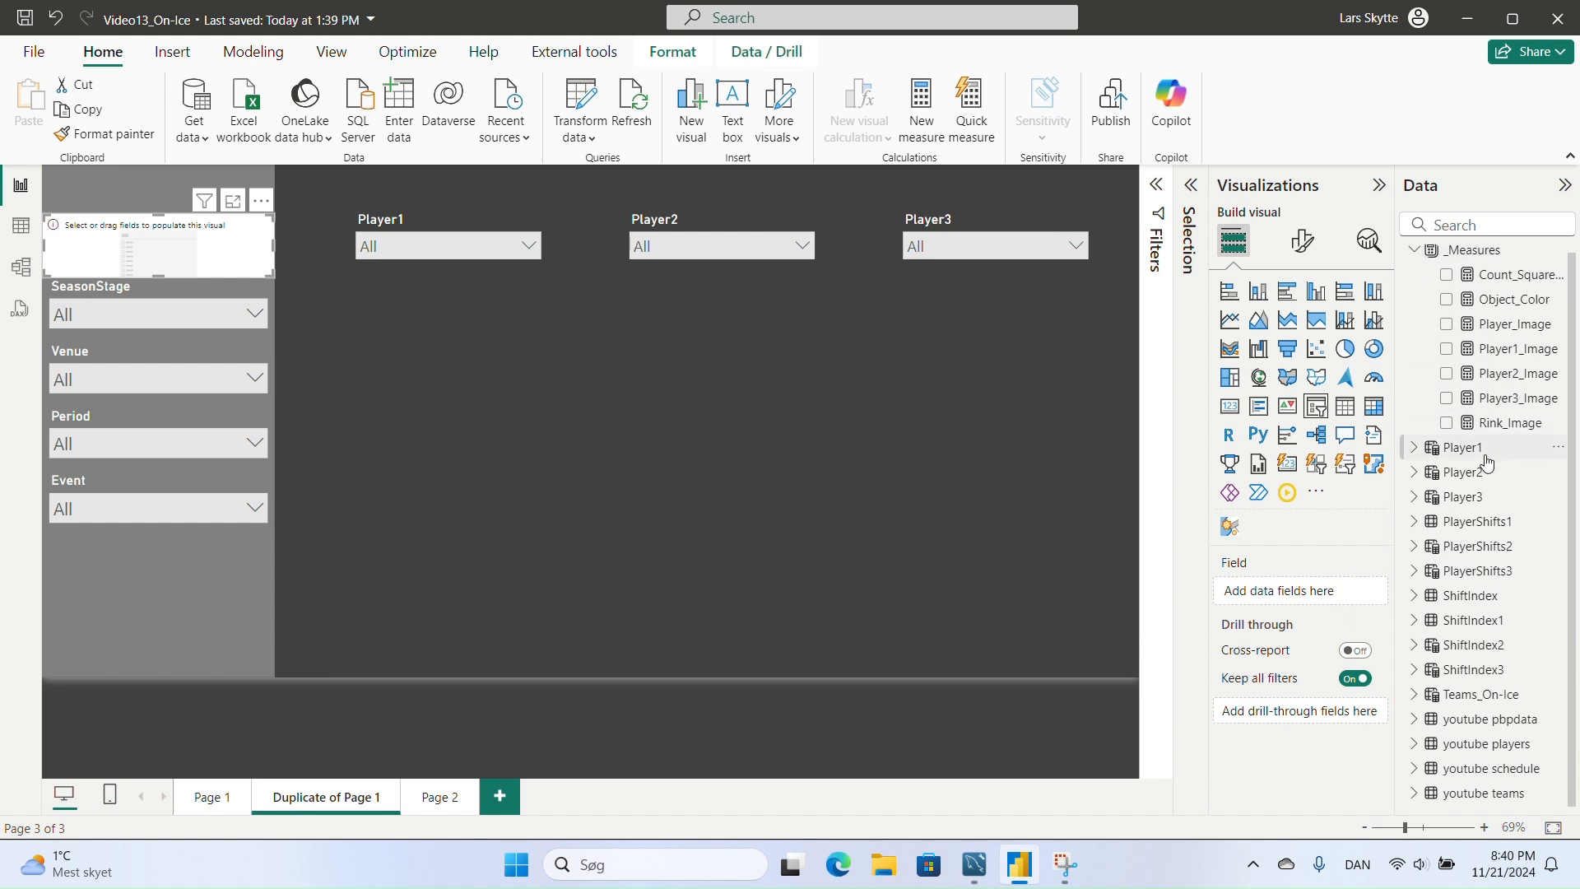
left_click(1415, 694)
scroll(1455, 718, "down", 3)
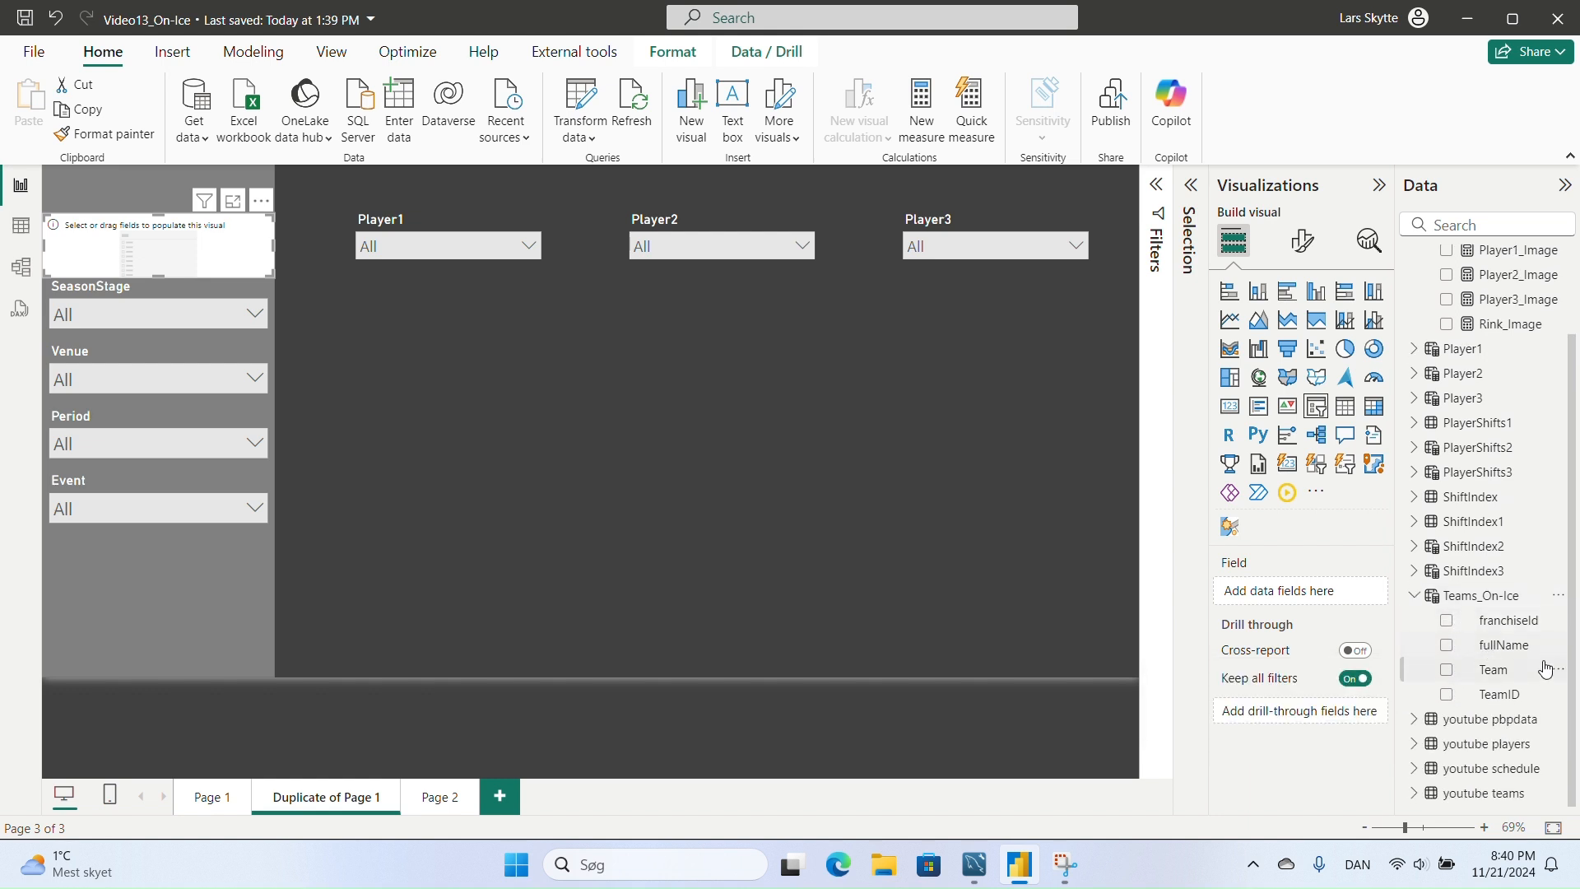
left_click_drag(1498, 648, 1317, 592)
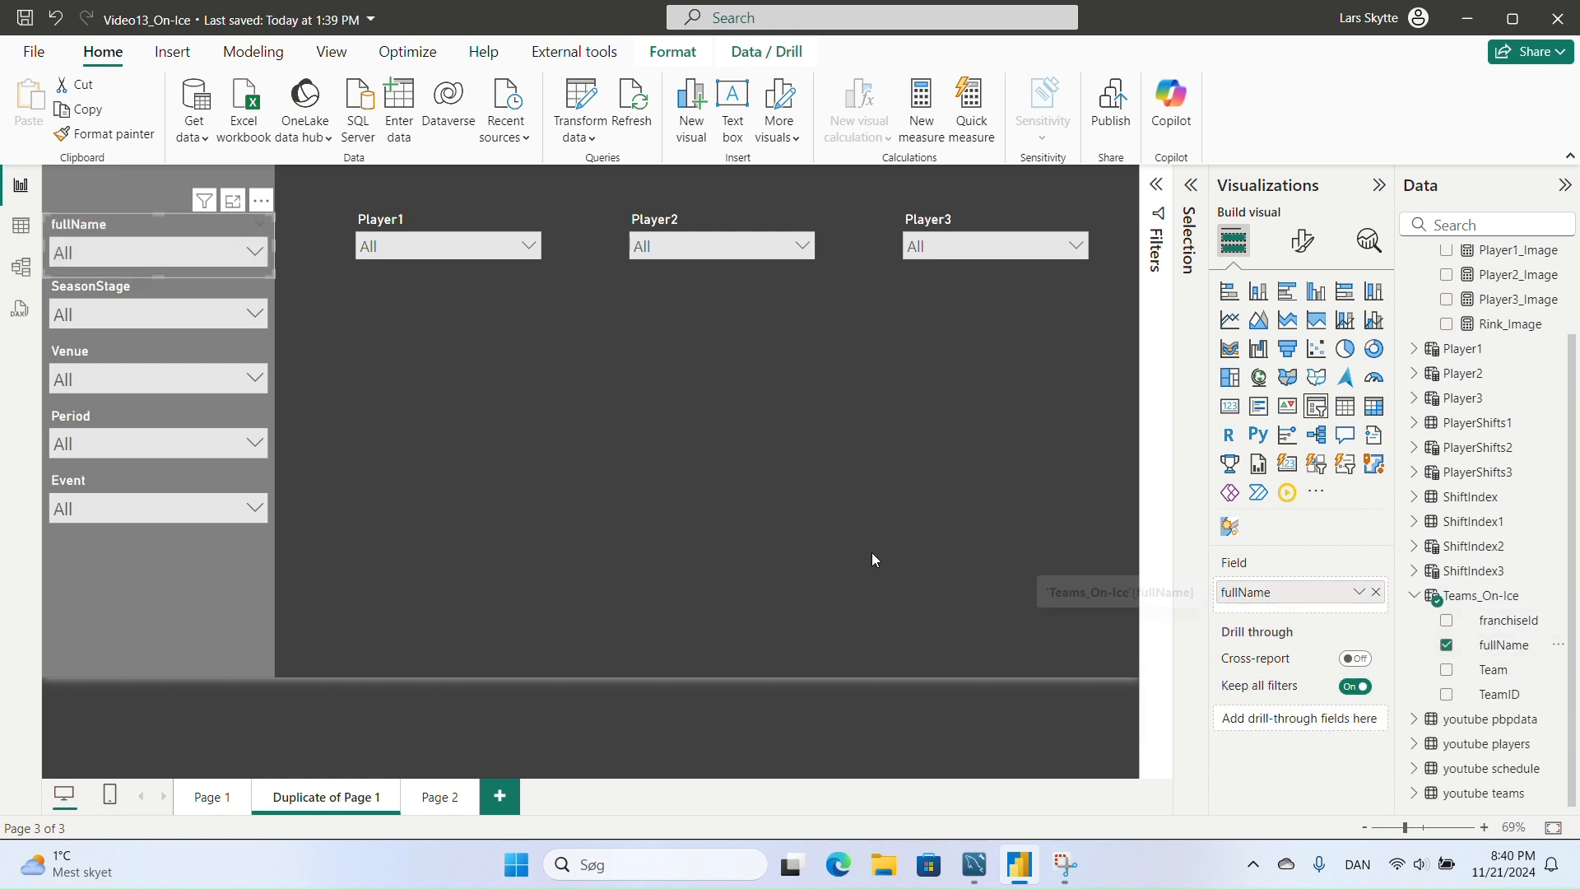
left_click(248, 266)
scroll(198, 307, "down", 2)
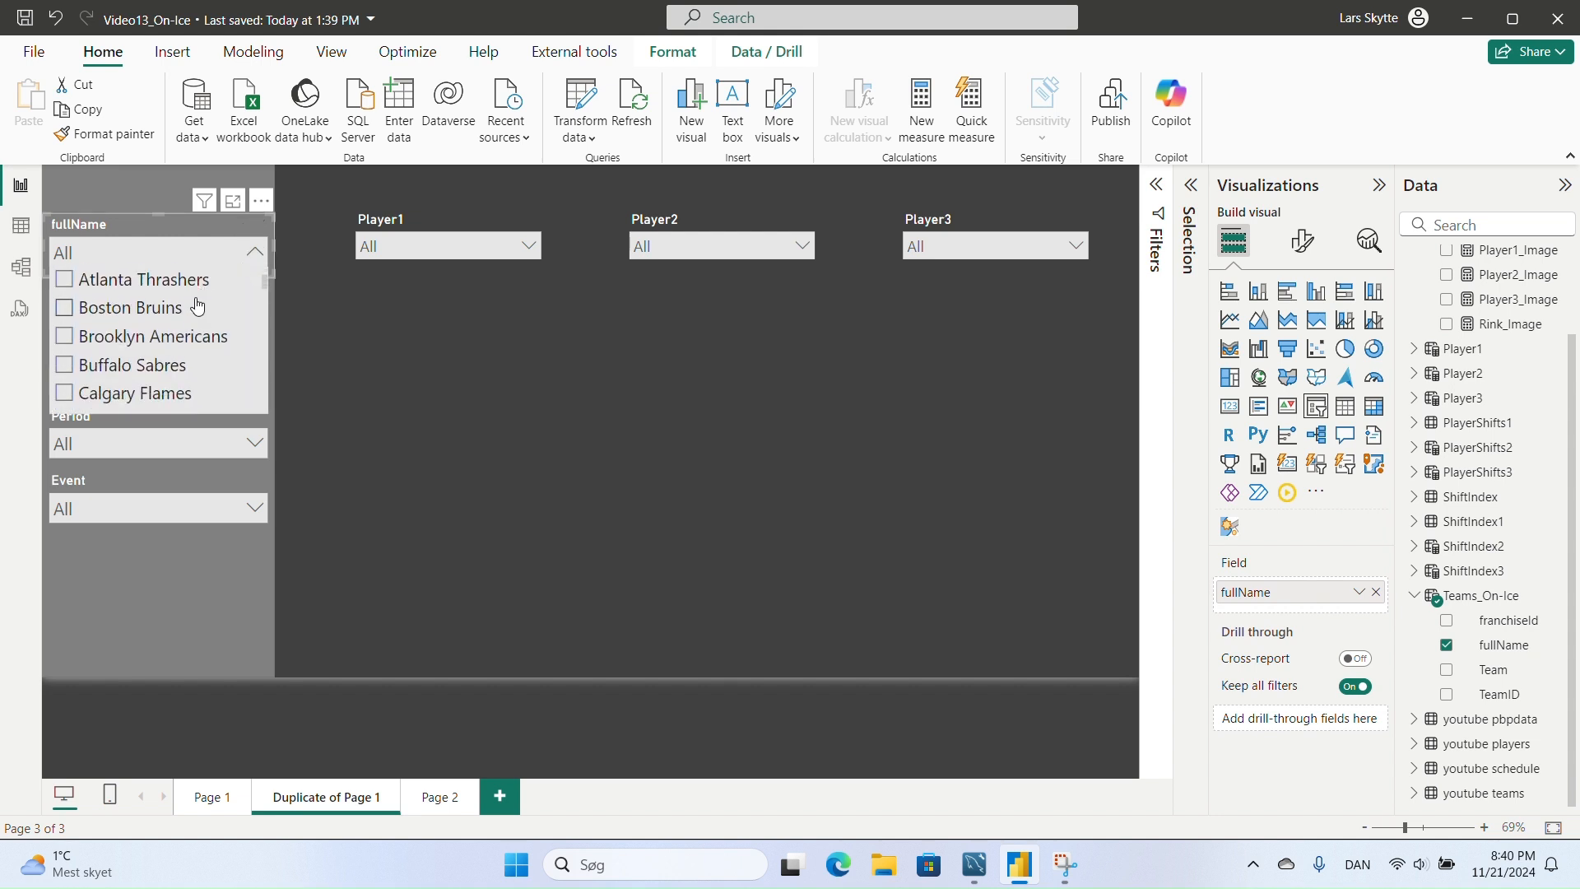
scroll(197, 309, "down", 2)
scroll(205, 343, "up", 3)
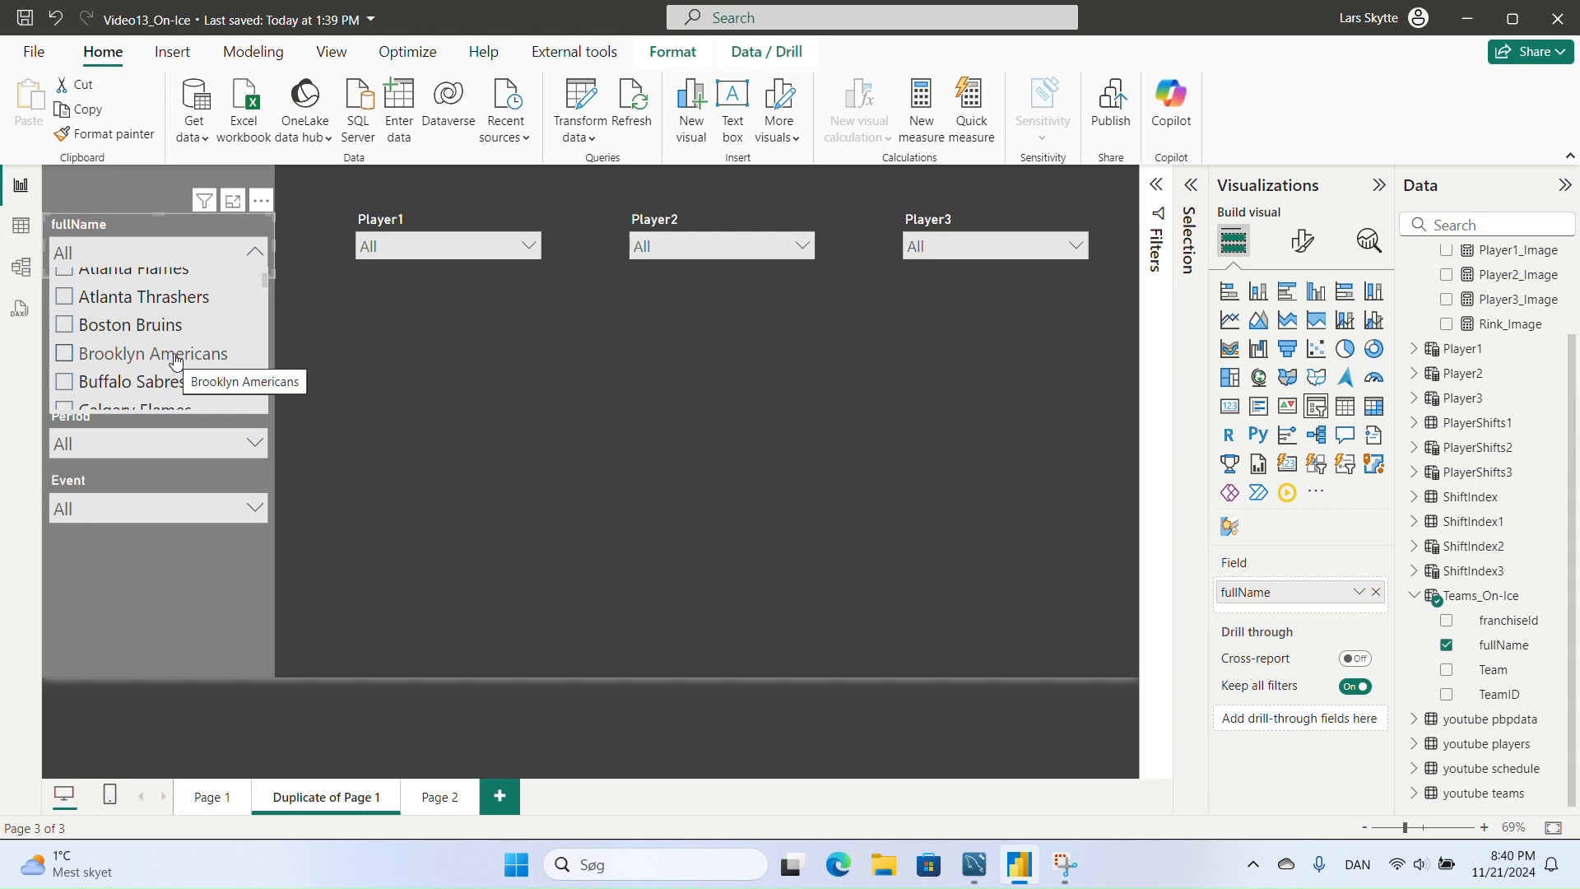
scroll(171, 350, "up", 2)
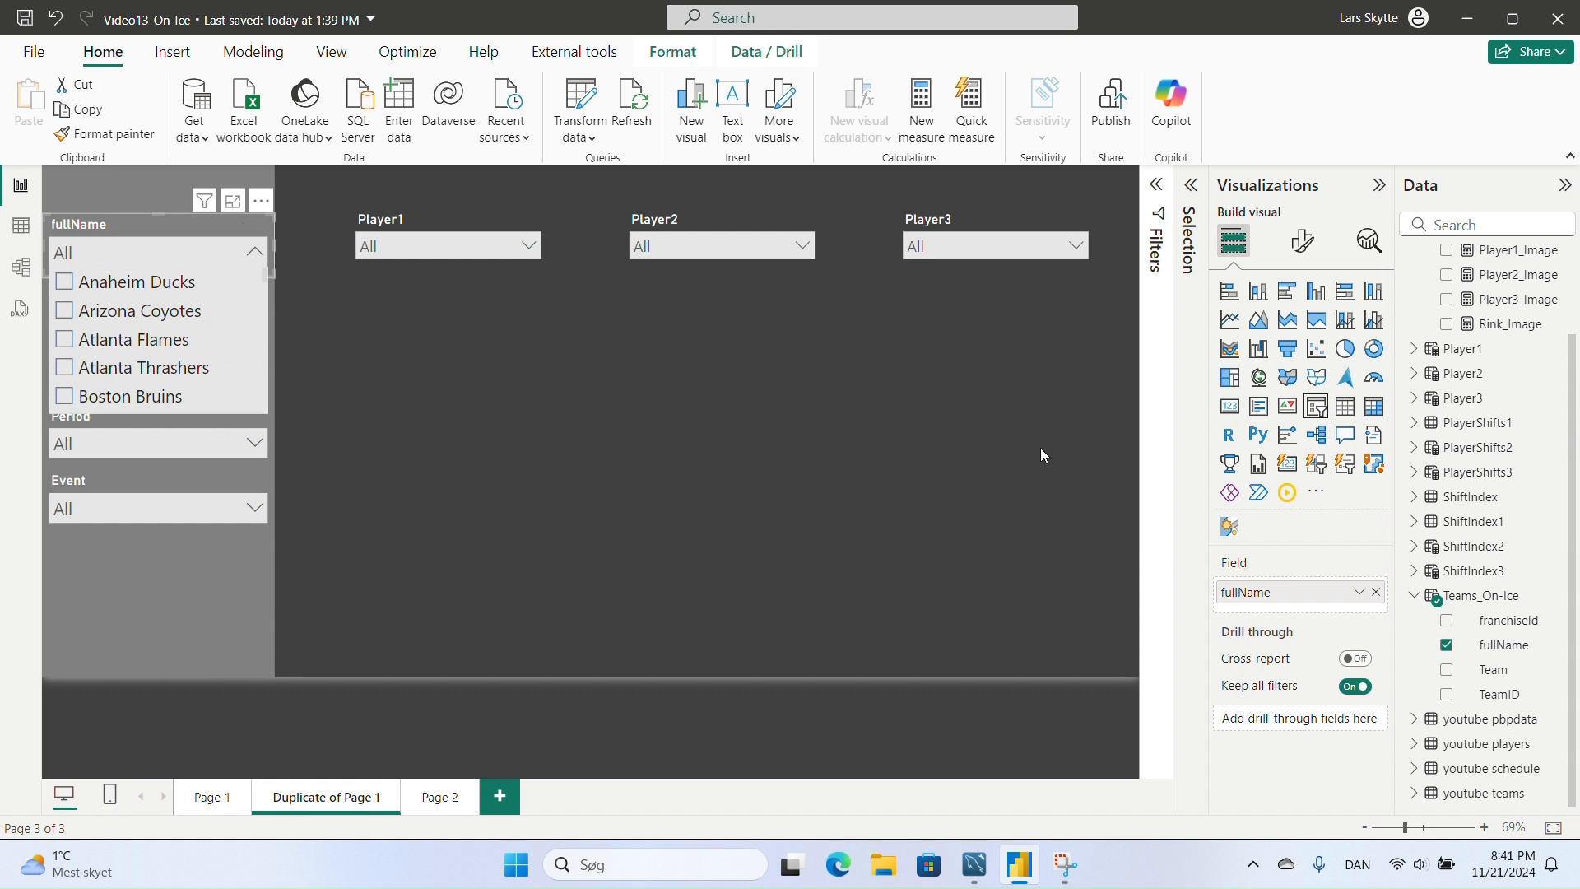
- Rename the fullName field as Team for this slicer
left_click(1284, 594)
left_click_drag(1289, 597, 1180, 589)
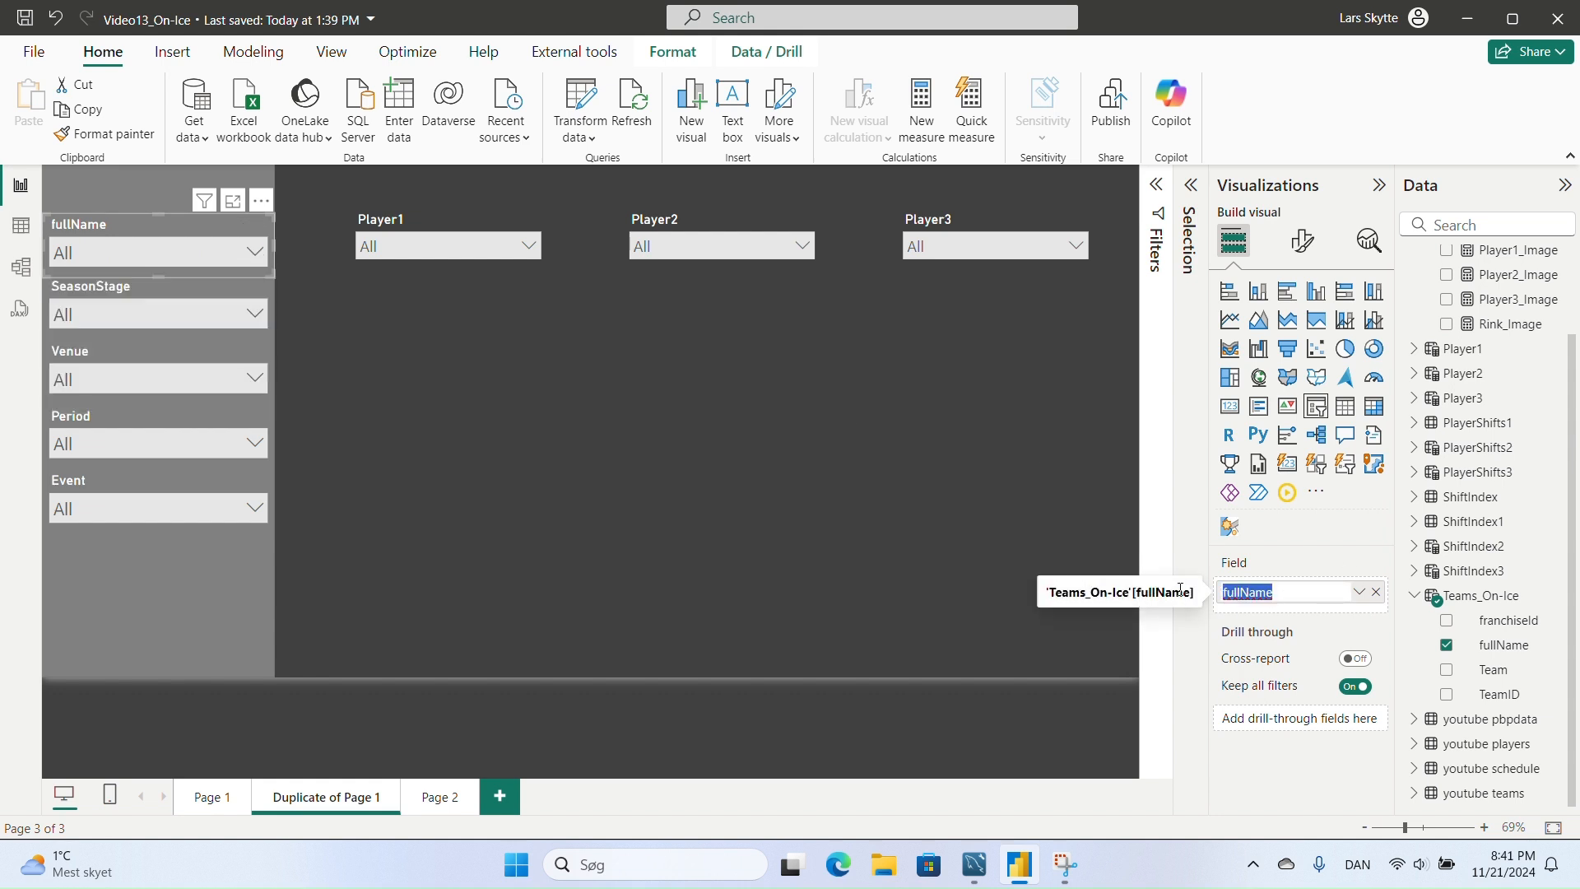
type("Team")
key("Return")
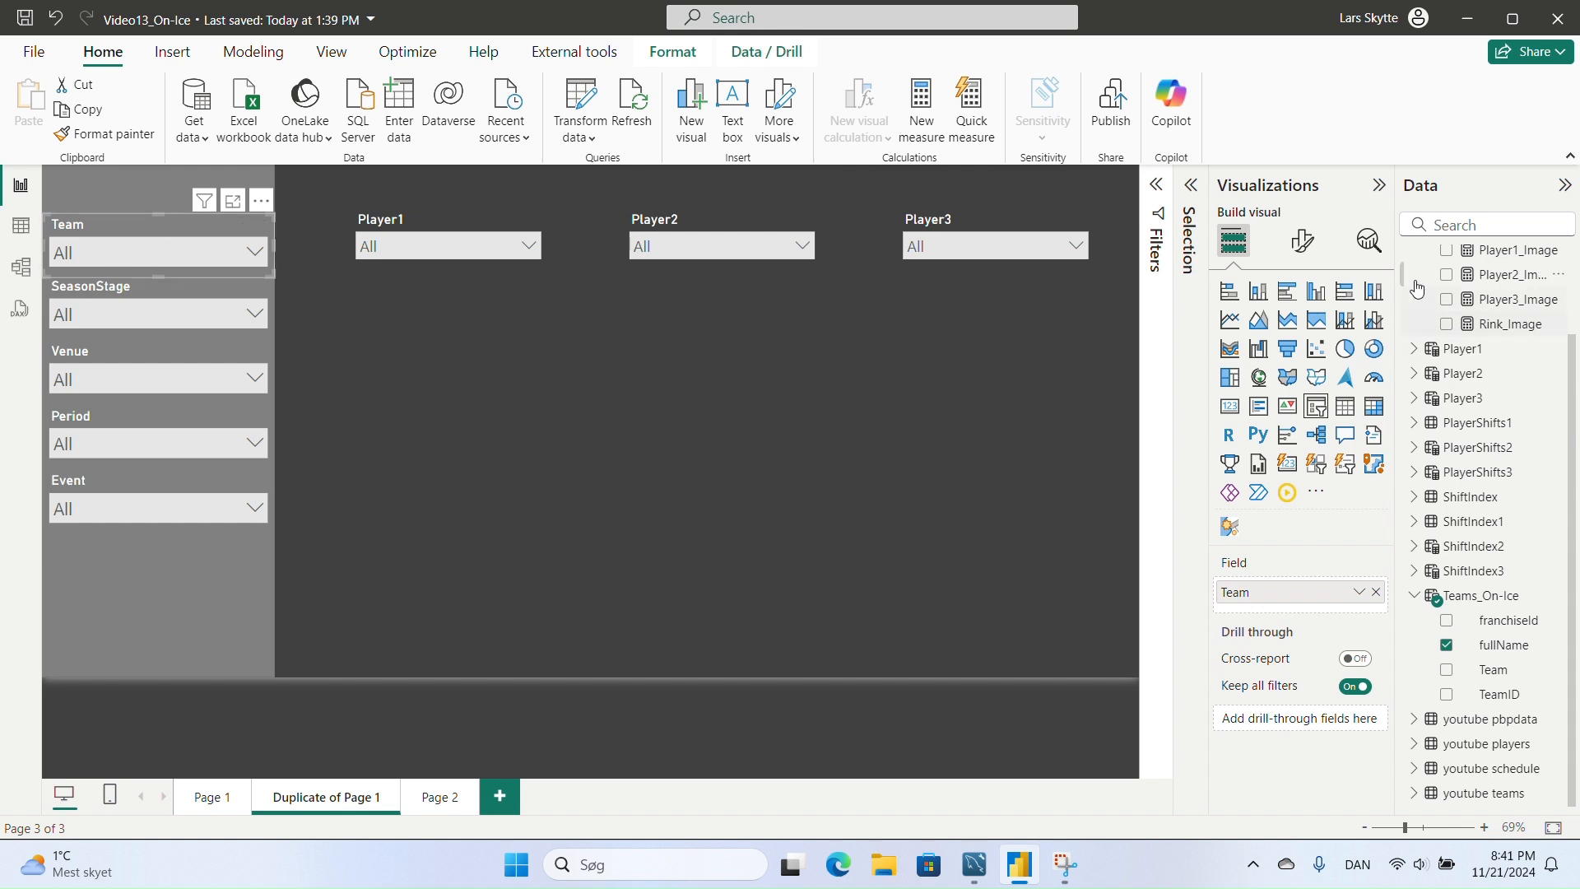
- Filter the Team slicer's own values to Anaheim Ducks, Arizona Coyotes, Boston Bruins, Buffalo Sabres, Calgary Flames and Carolina Hurricanes
left_click(1158, 197)
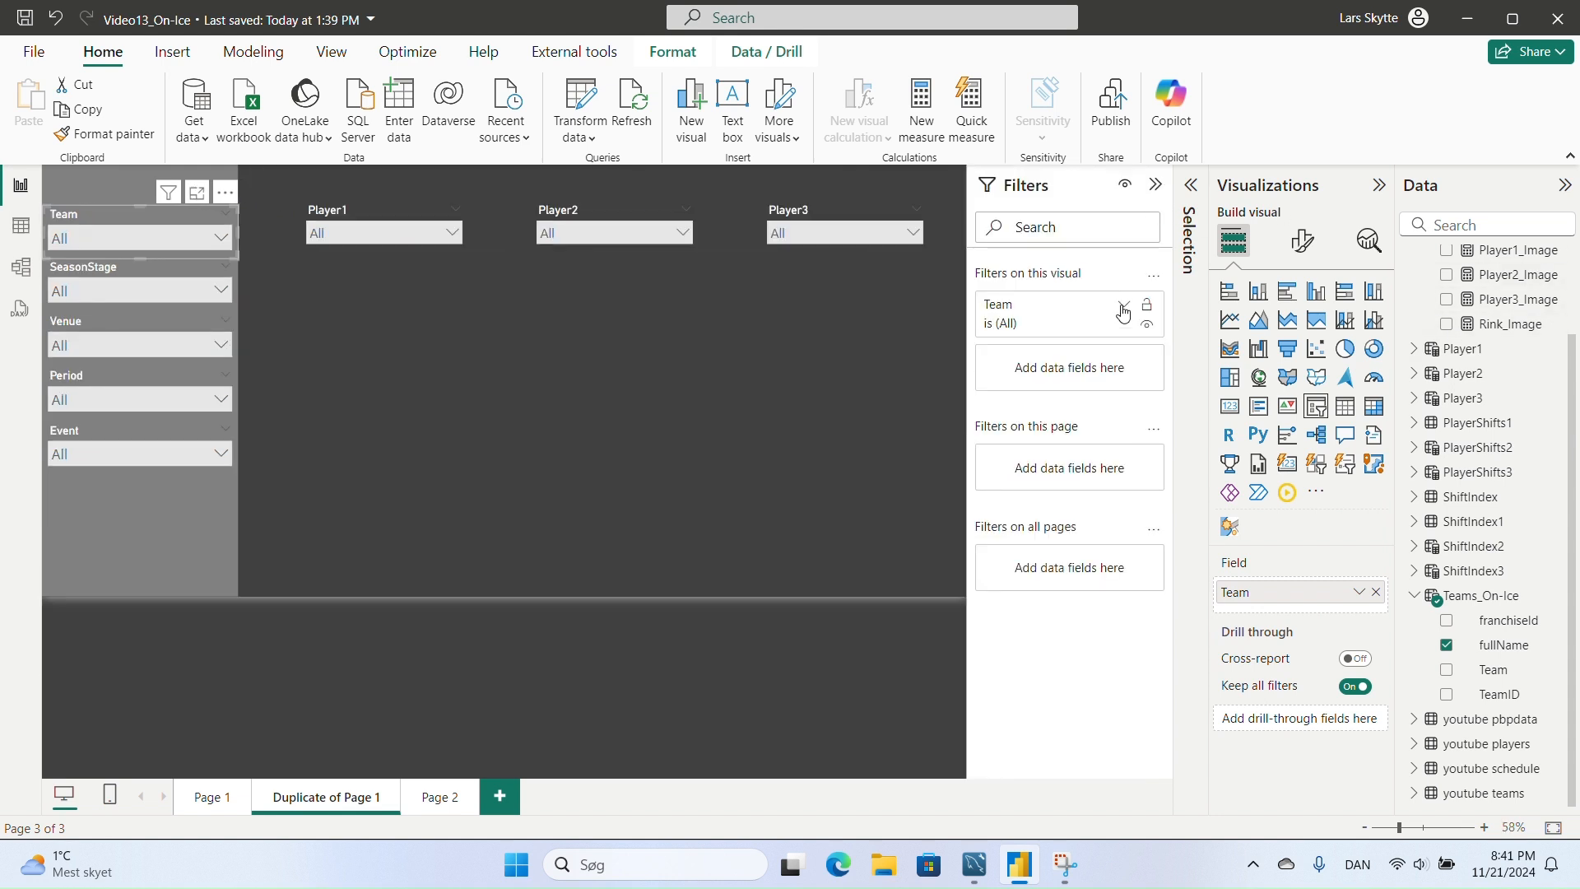
left_click(1124, 326)
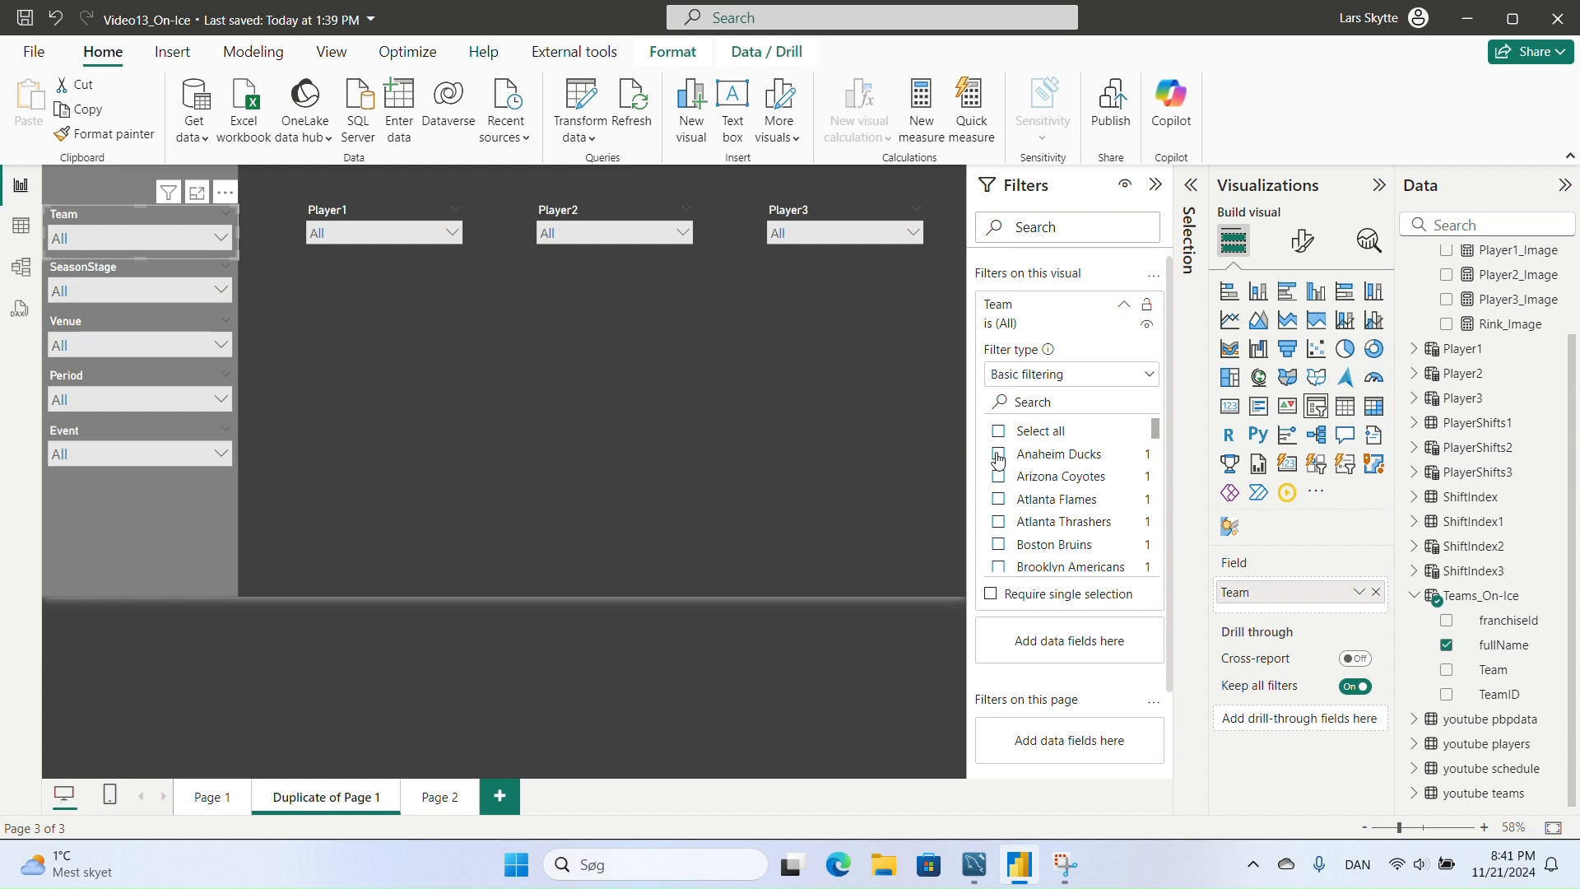
left_click(997, 458)
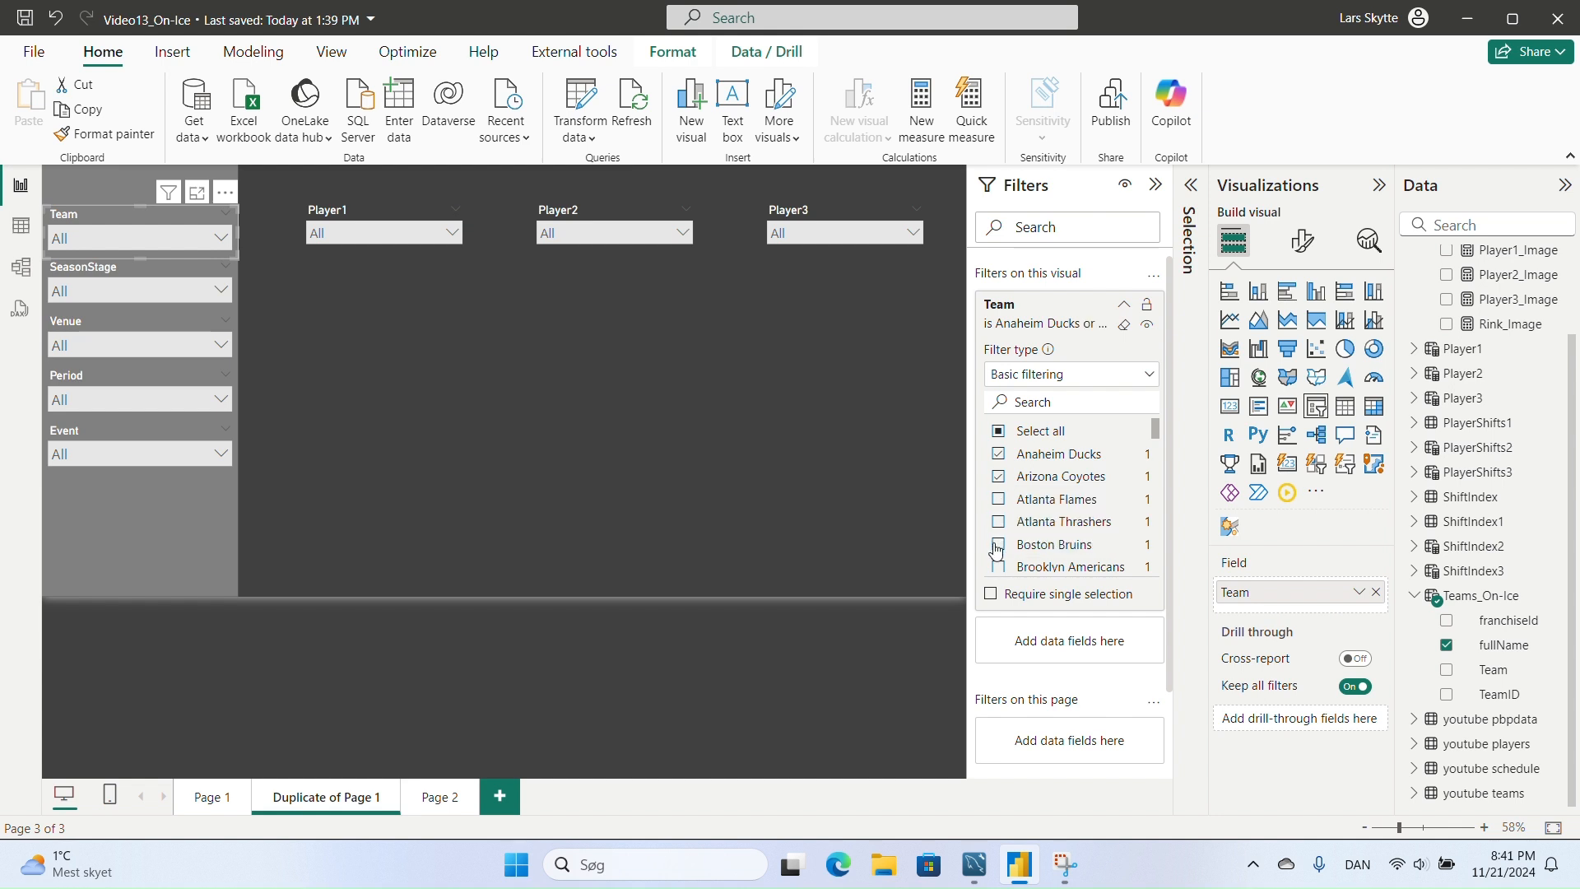
scroll(1004, 535, "down", 3)
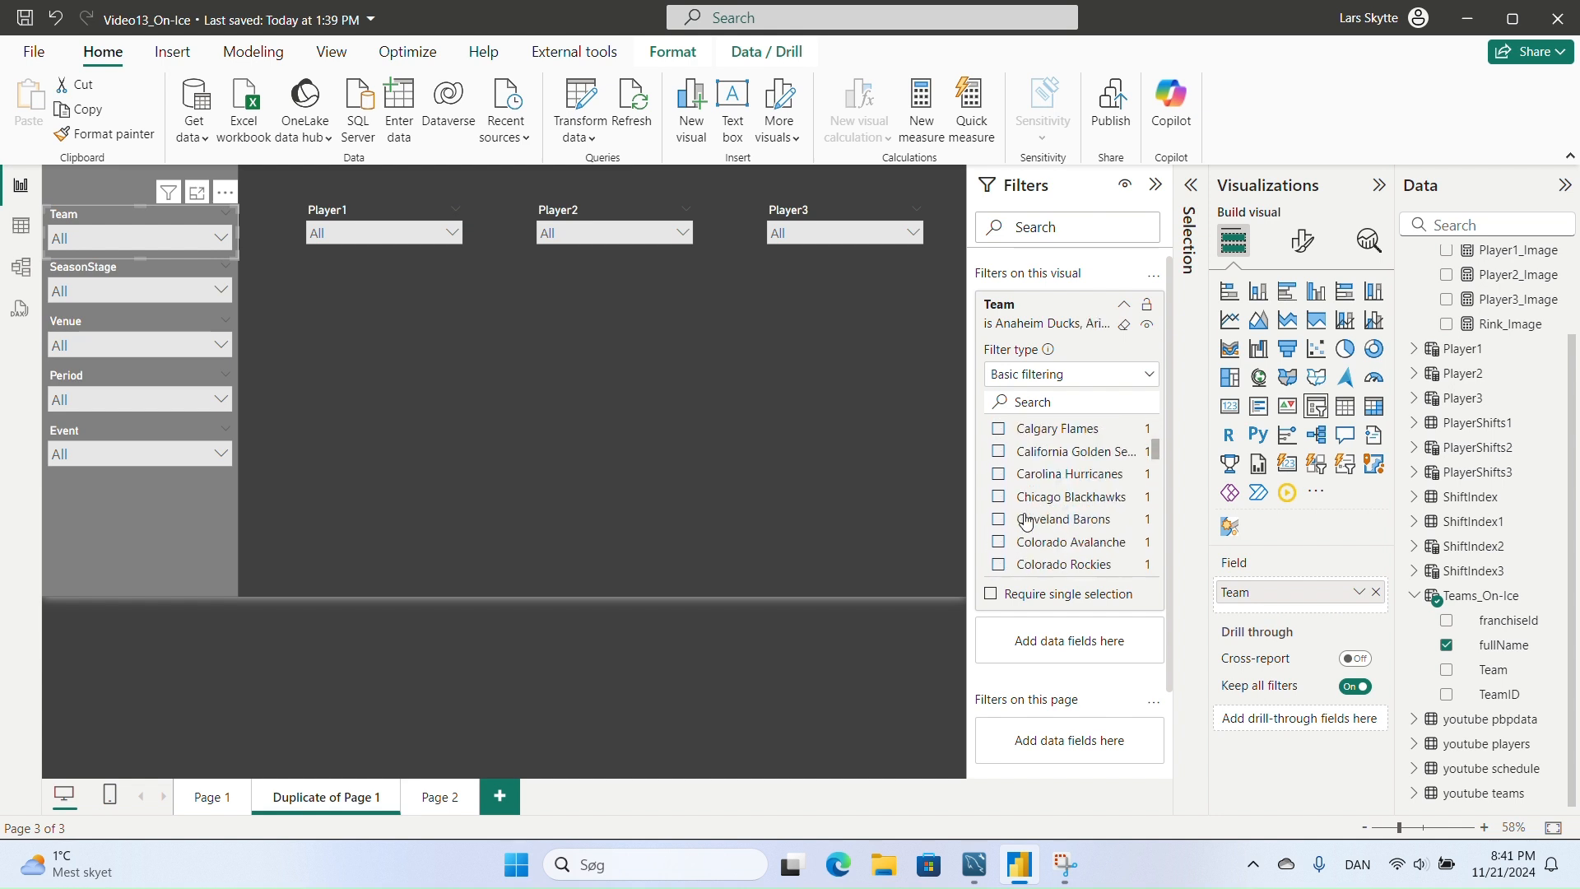
scroll(1017, 519, "up", 3)
scroll(1000, 506, "down", 2)
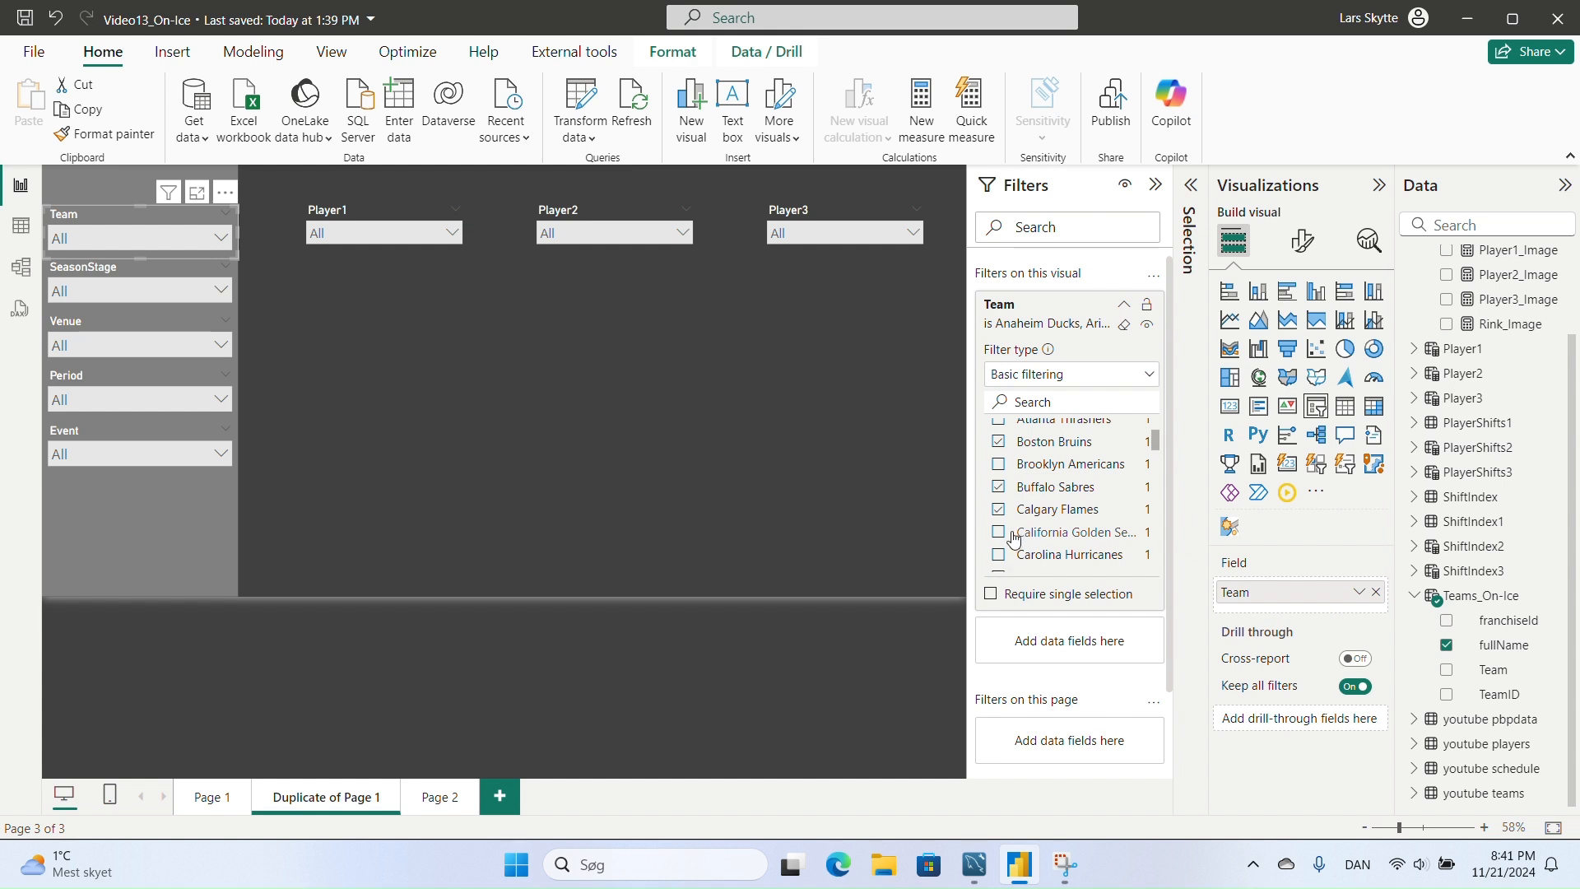
left_click(999, 556)
- Add Colorado Avalanche, Columbus Blue Jackets, Dallas Stars, Detroit Red Wings, Edmonton Oilers and Florida Panthers to the Team slicer's filter
scroll(1039, 527, "down", 2)
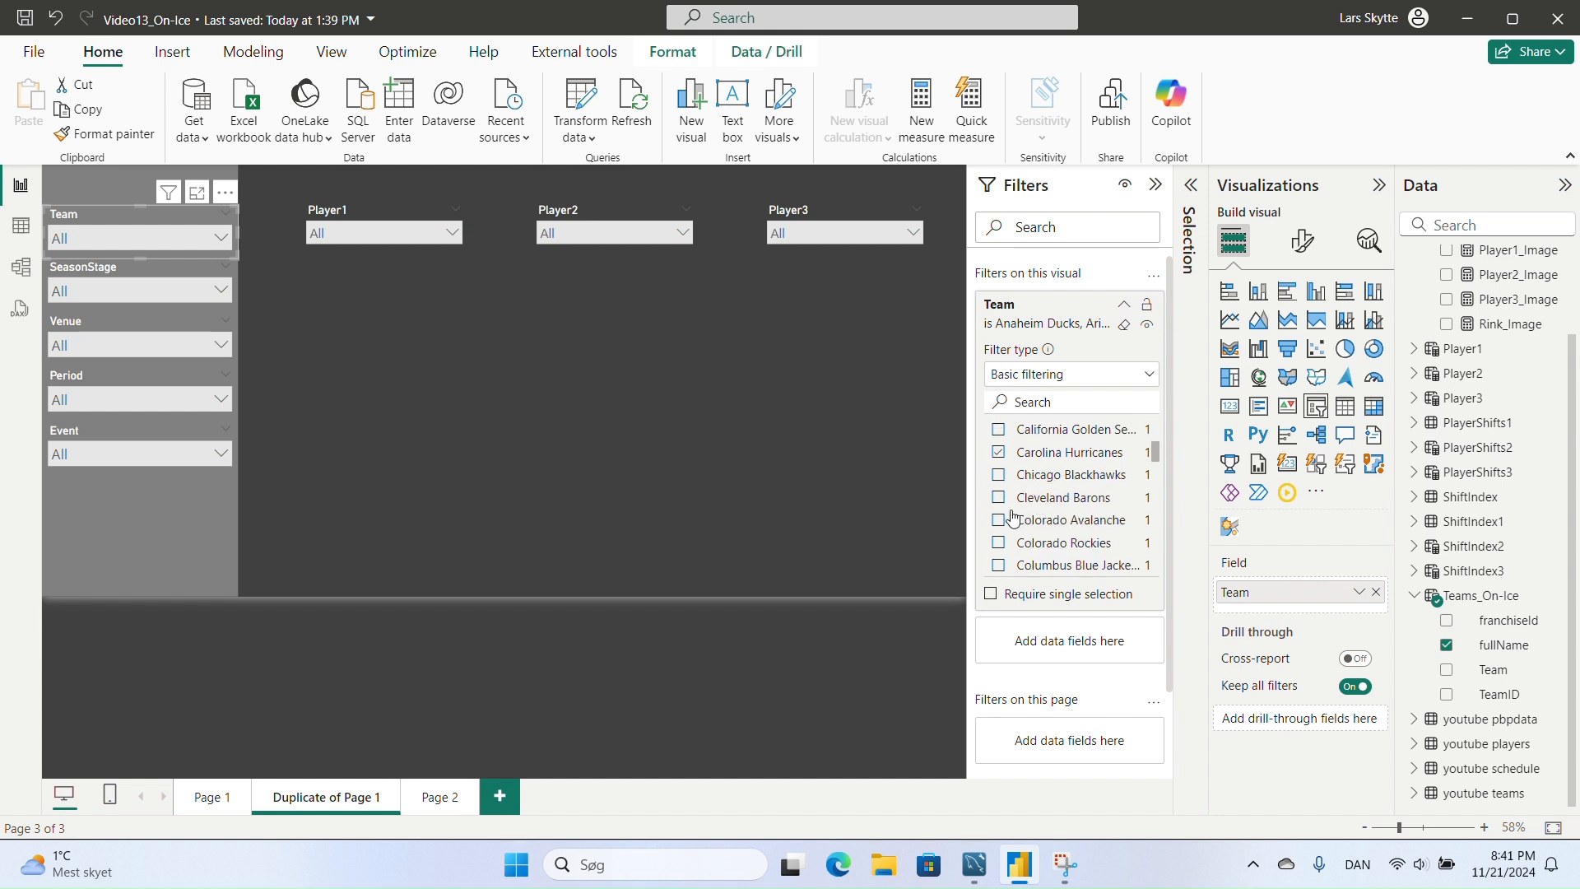
left_click(1003, 565)
scroll(1053, 543, "down", 2)
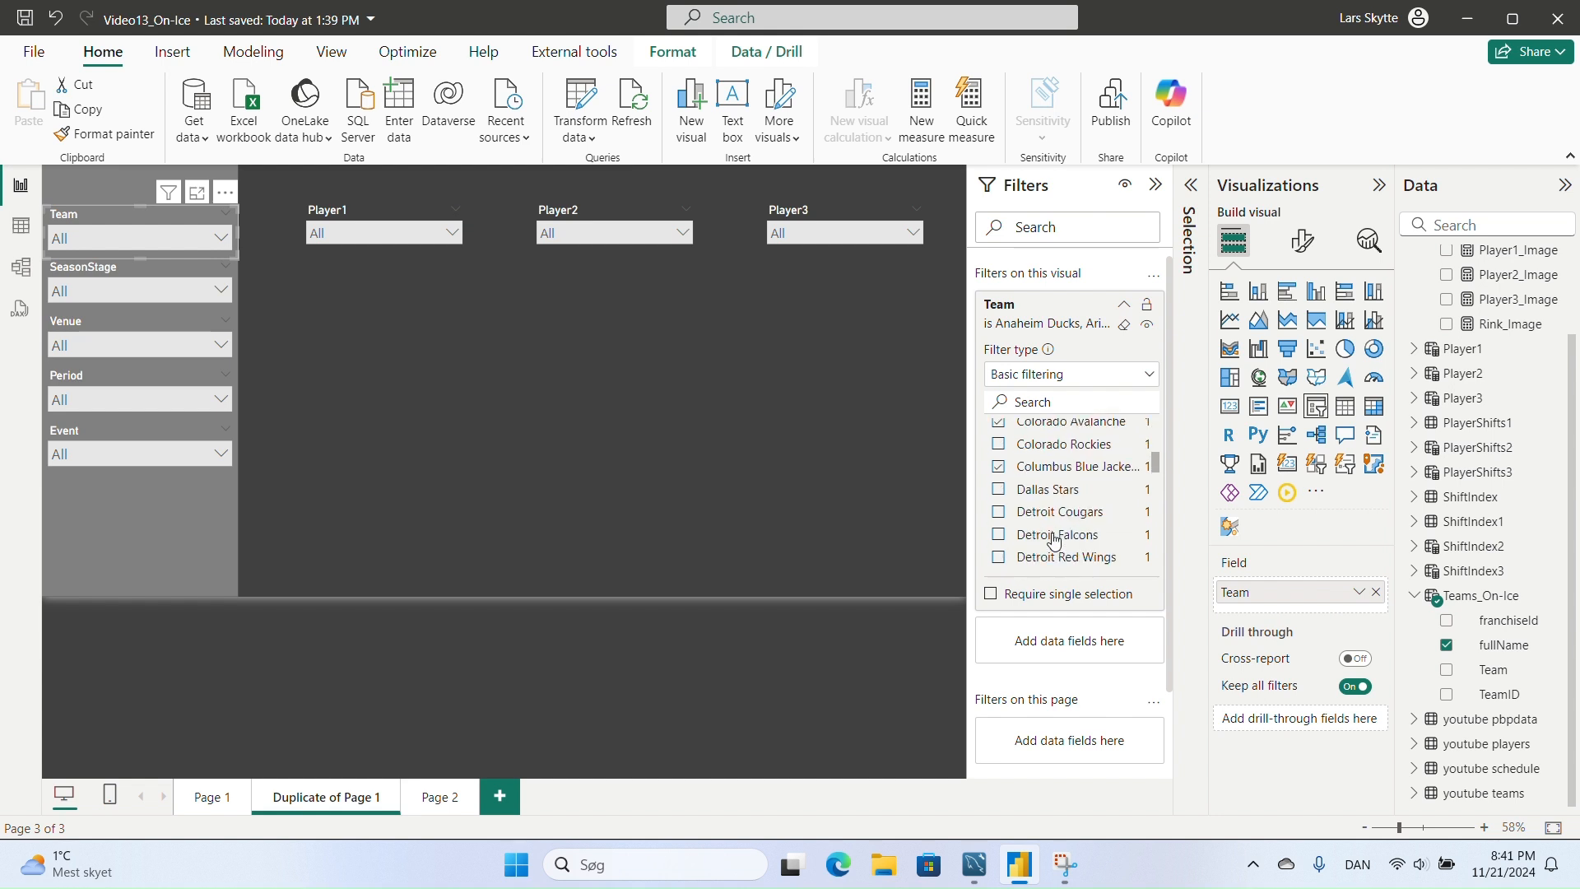
left_click(999, 488)
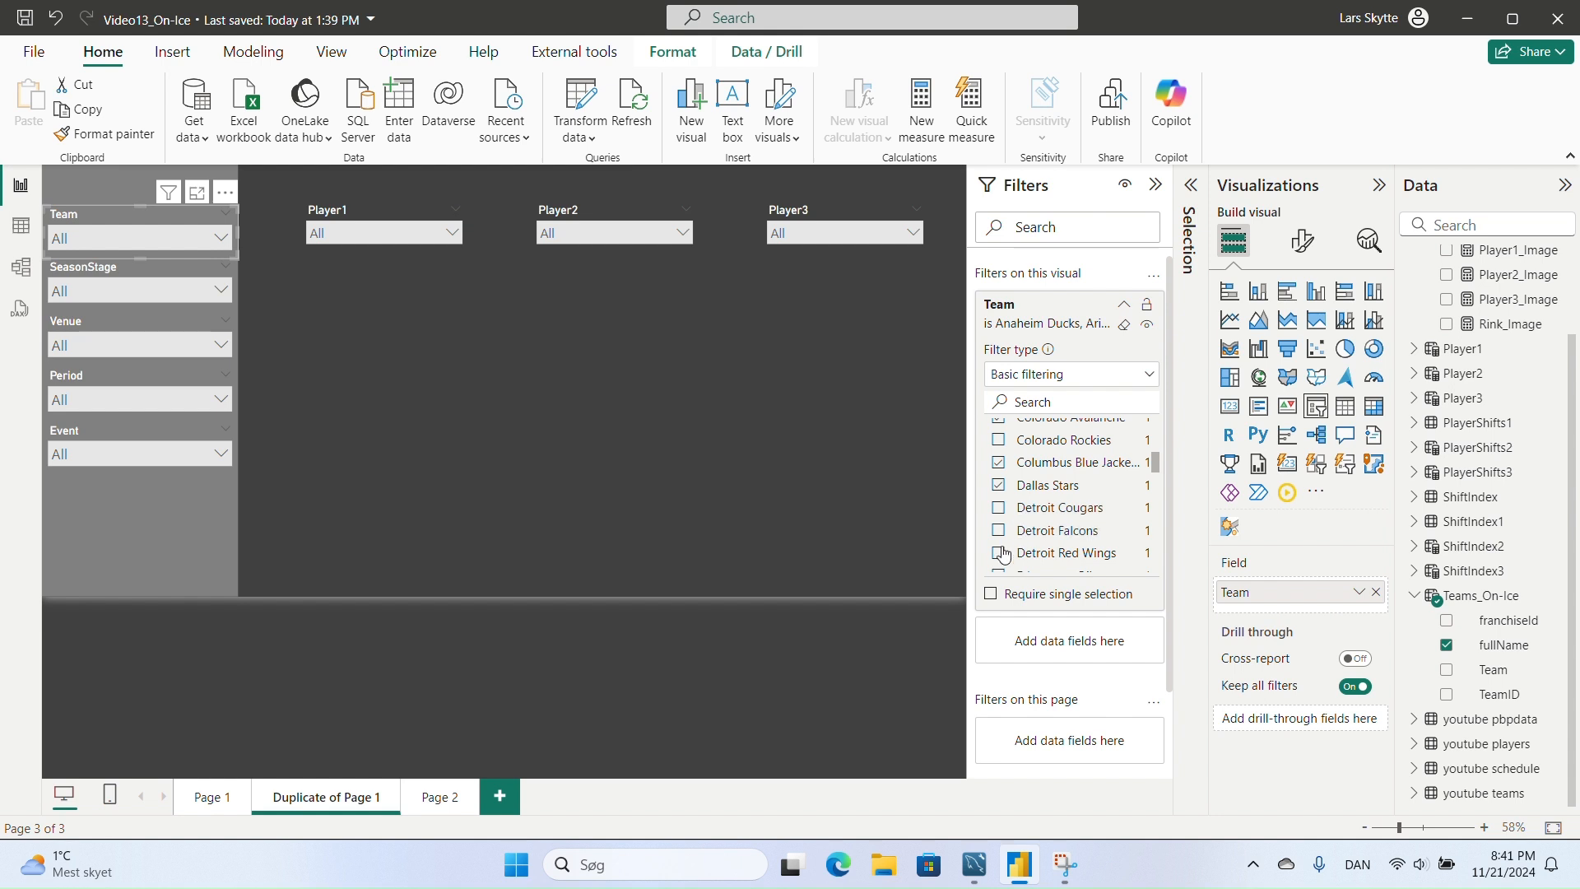
left_click(998, 554)
scroll(1054, 534, "down", 1)
scroll(1055, 532, "down", 2)
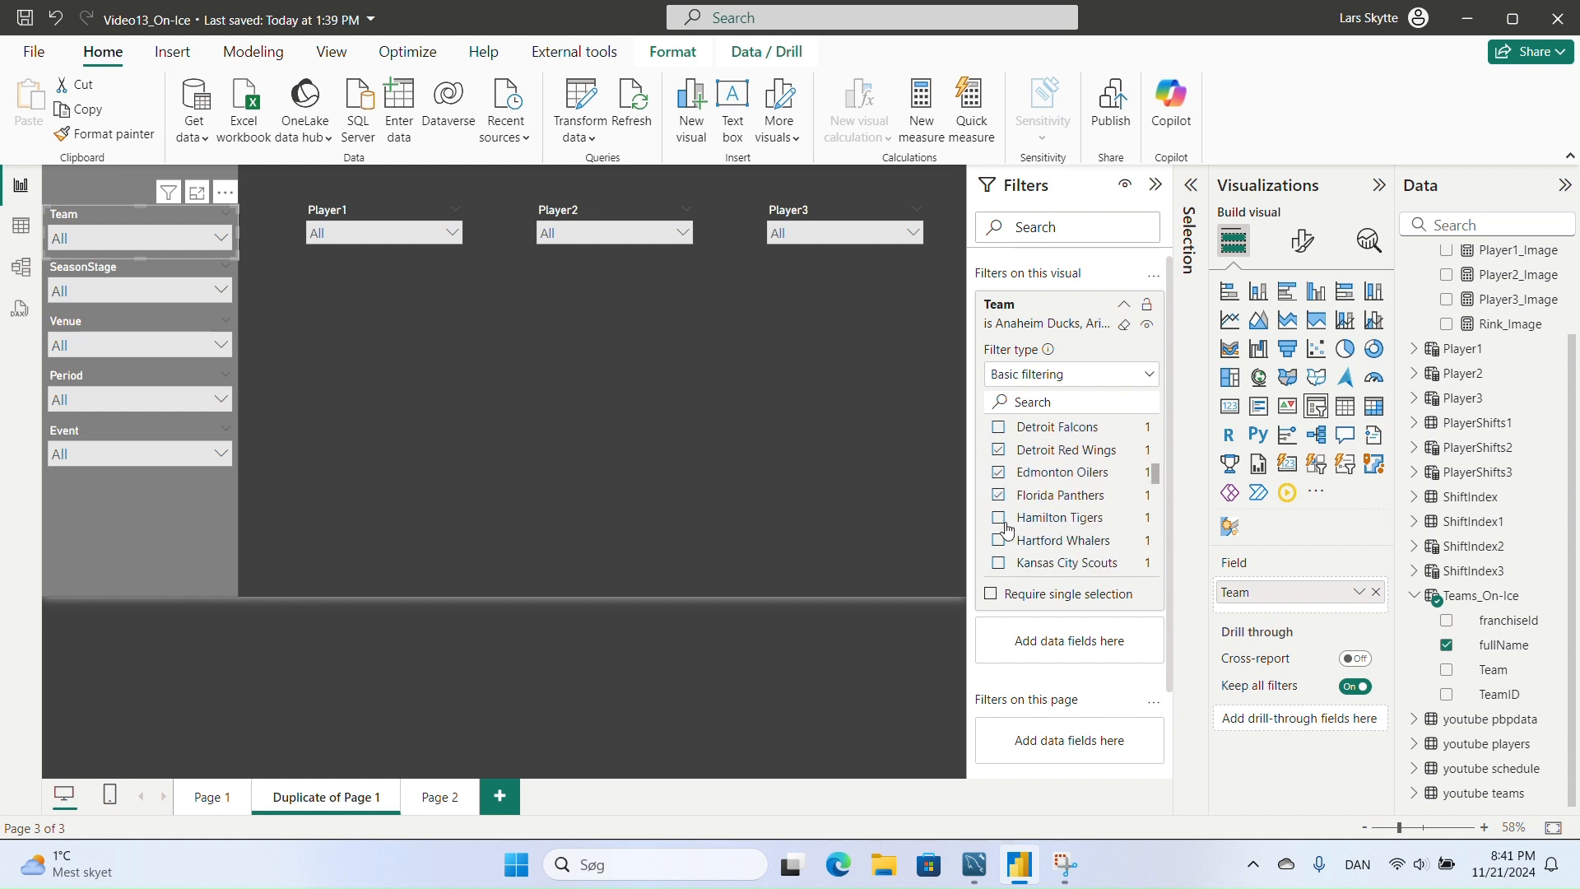
- Include Los Angeles Kings, Minnesota Wild, Montreal Canadiens, Nashville Predators, New Jersey Devils, New York Islanders and Ottawa Senators in the Team slicer's filter
scroll(1029, 533, "down", 3)
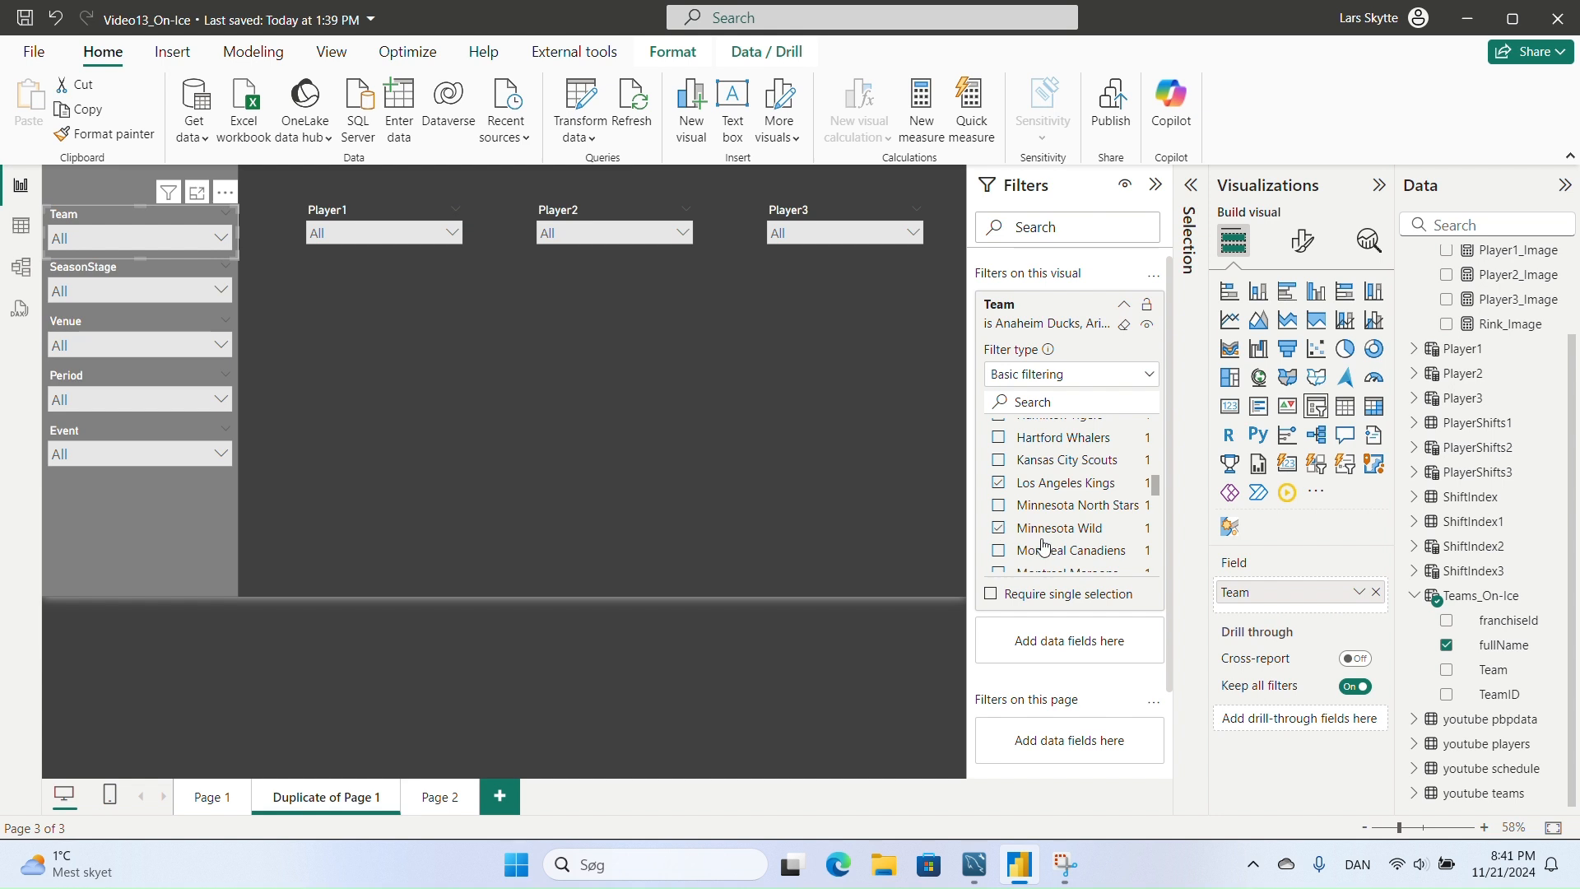
left_click(1001, 551)
scroll(1039, 527, "down", 2)
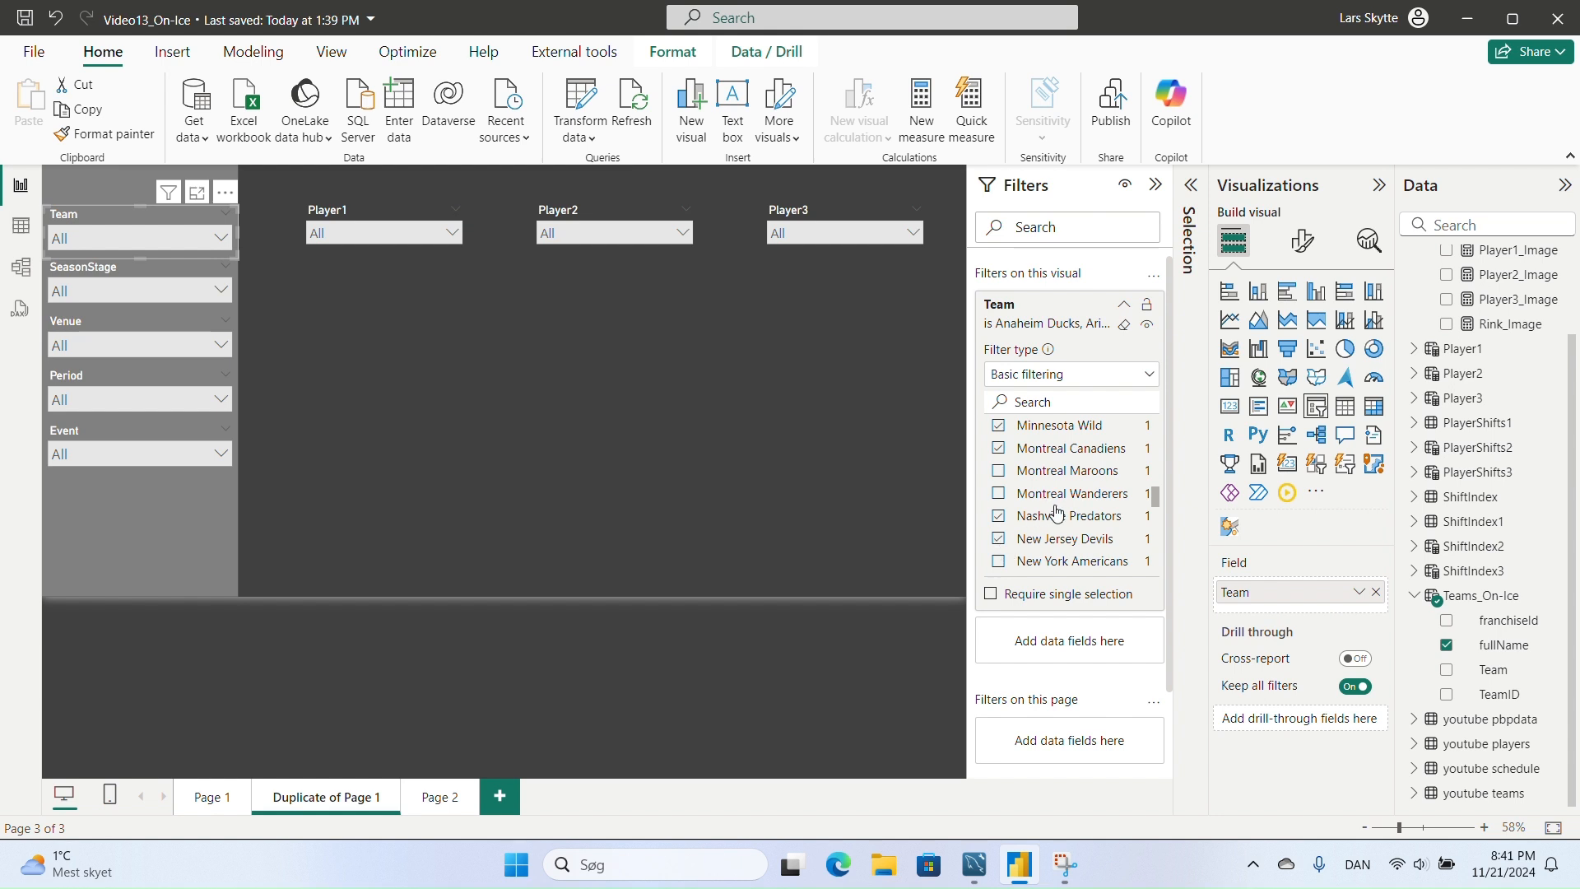
scroll(1057, 511, "down", 2)
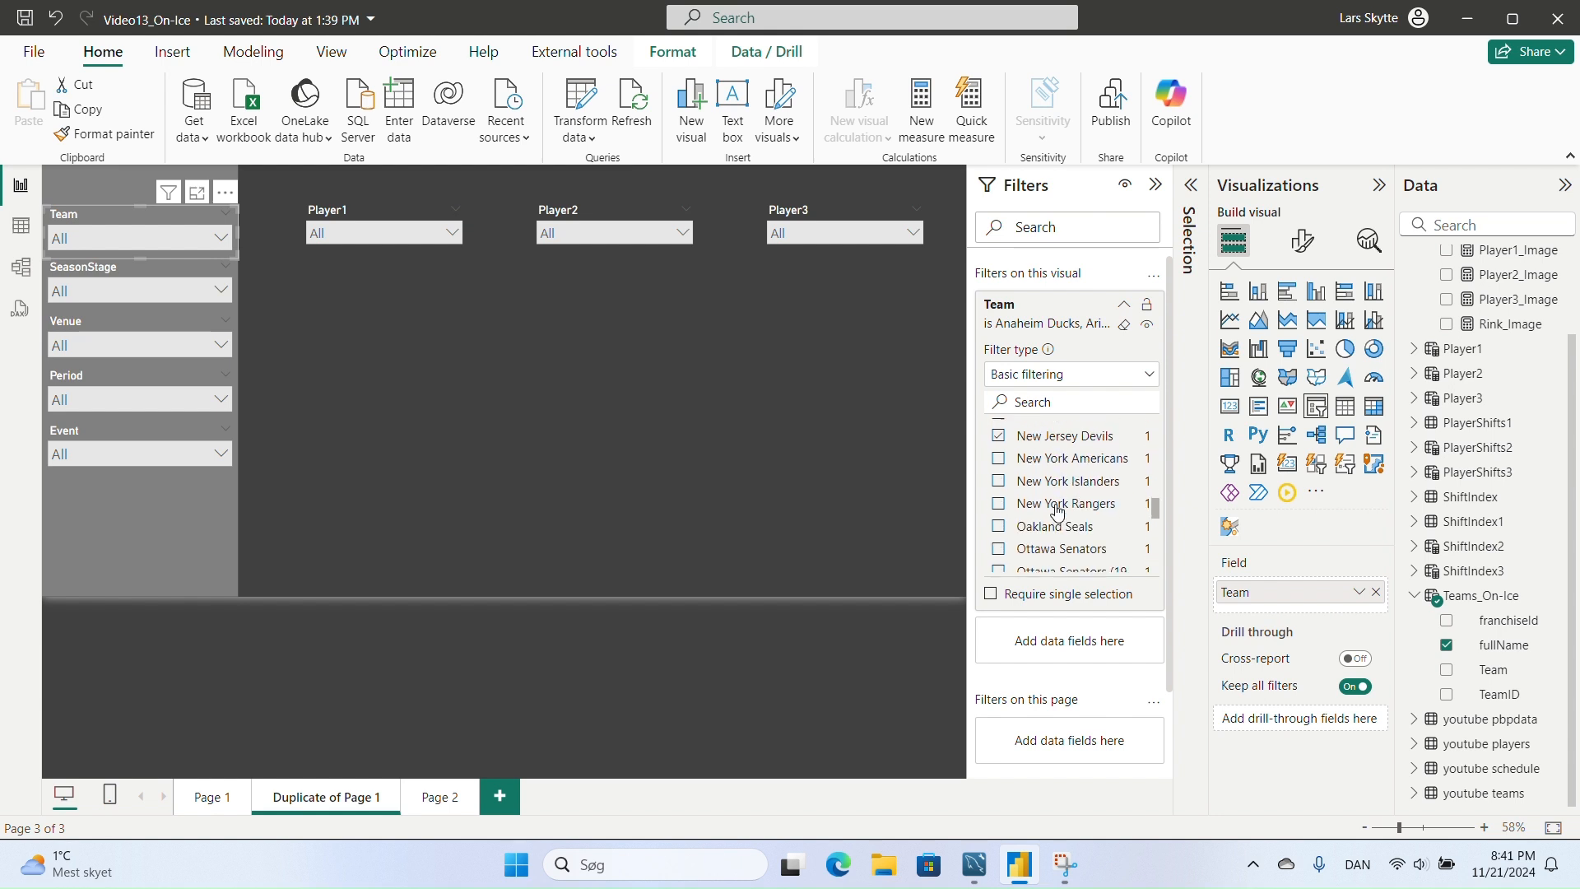
left_click(998, 483)
- Add Pittsburgh Penguins, San Jose Sharks, Seattle Kraken, St. Louis Blues and Tampa Bay Lightning to the Team slicer's filter
scroll(998, 552, "down", 2)
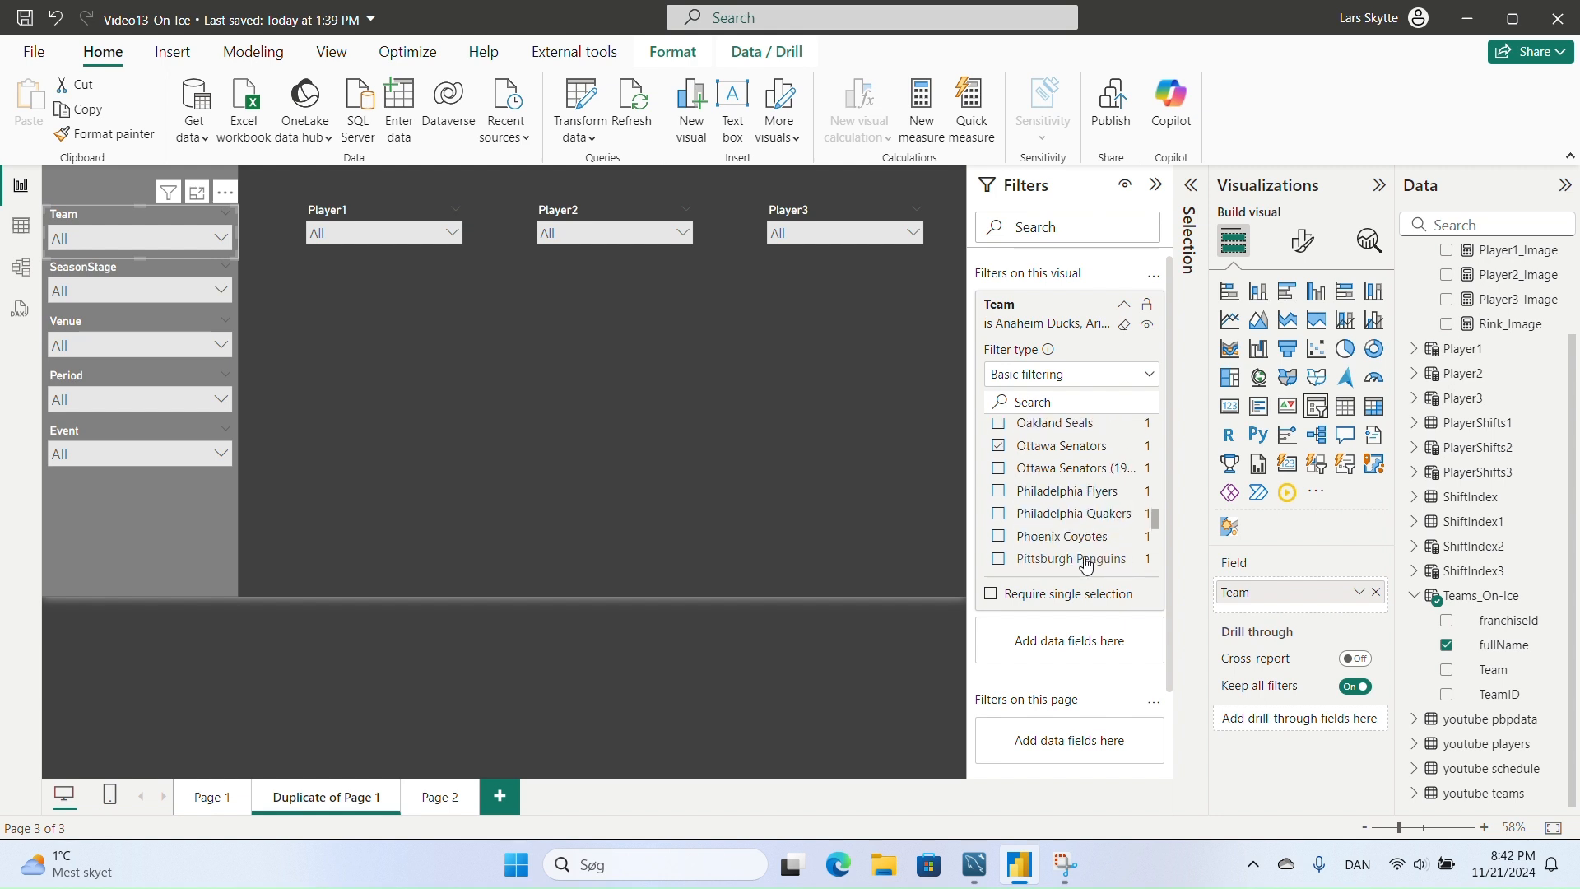
left_click(1000, 564)
scroll(1000, 564, "down", 2)
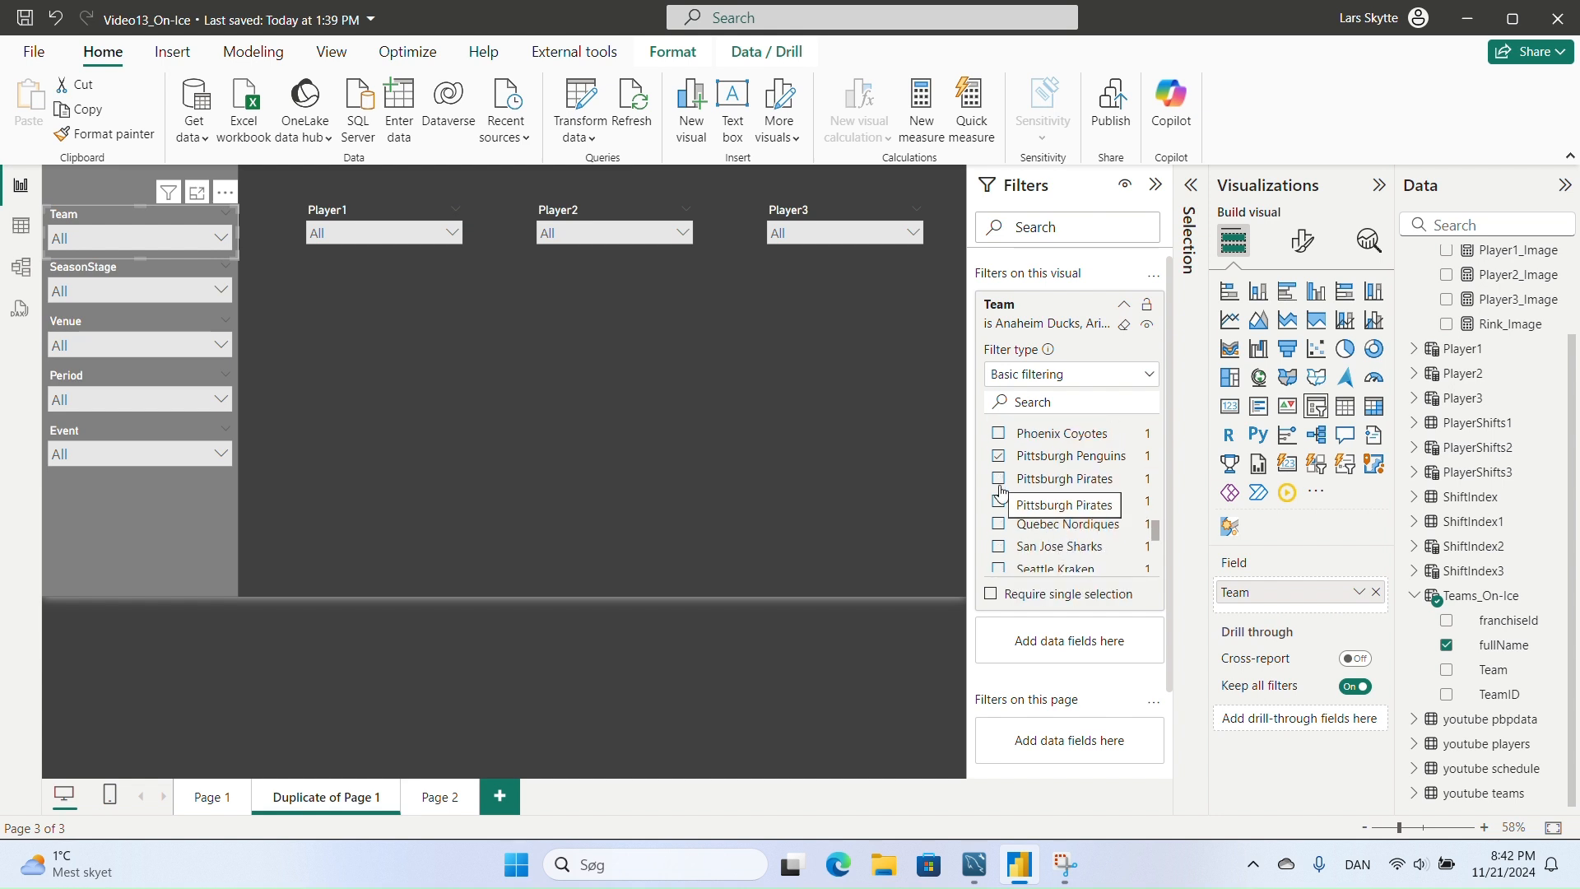
left_click(1000, 548)
scroll(1074, 526, "down", 2)
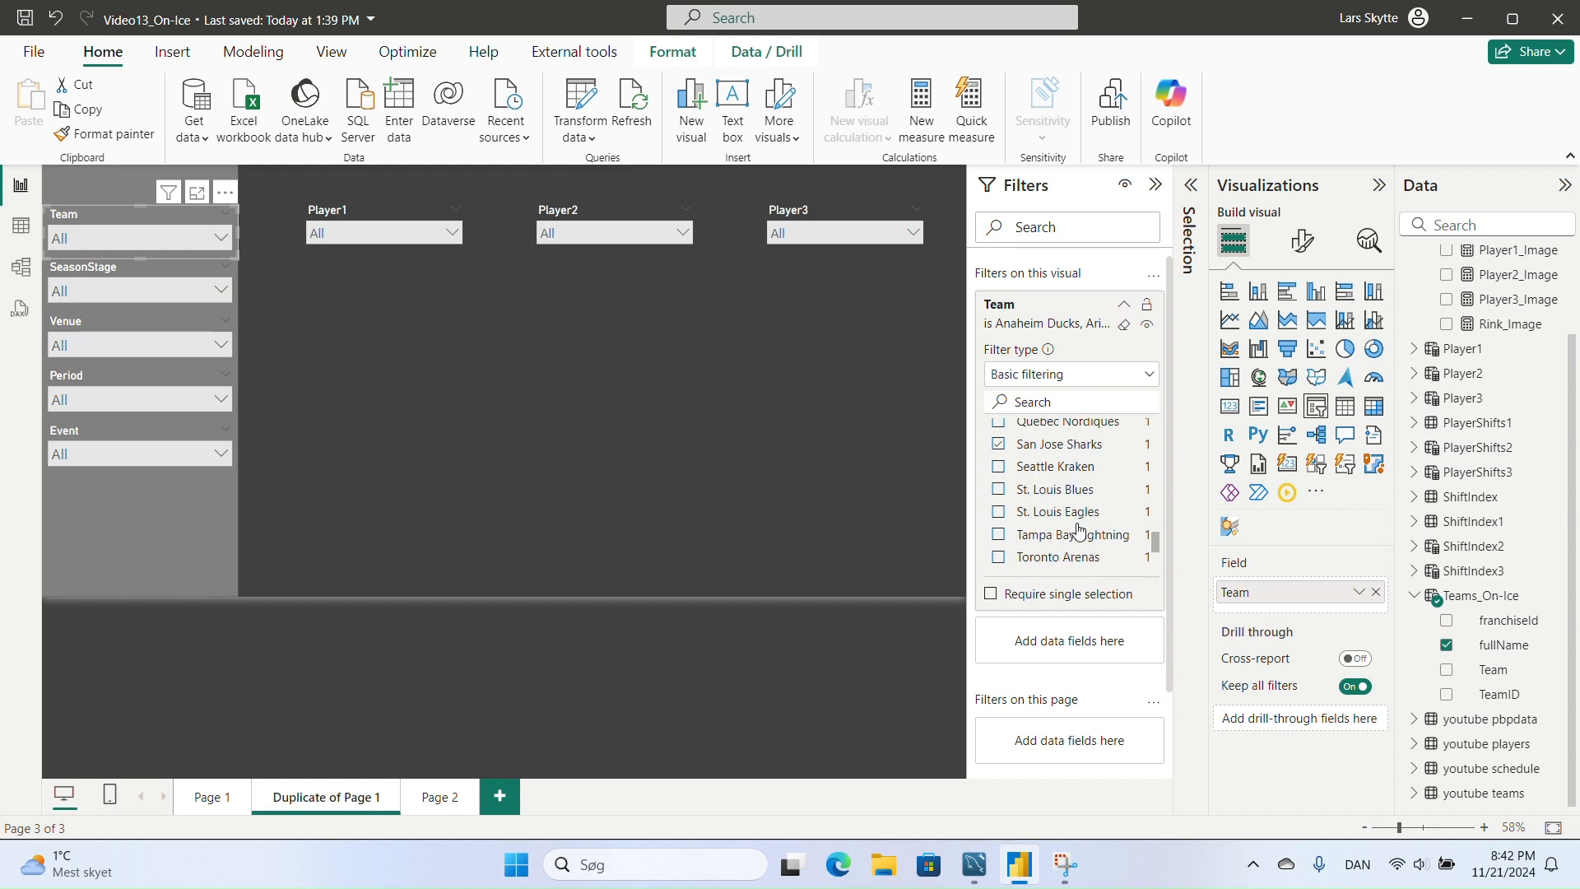
left_click(997, 468)
left_click(999, 490)
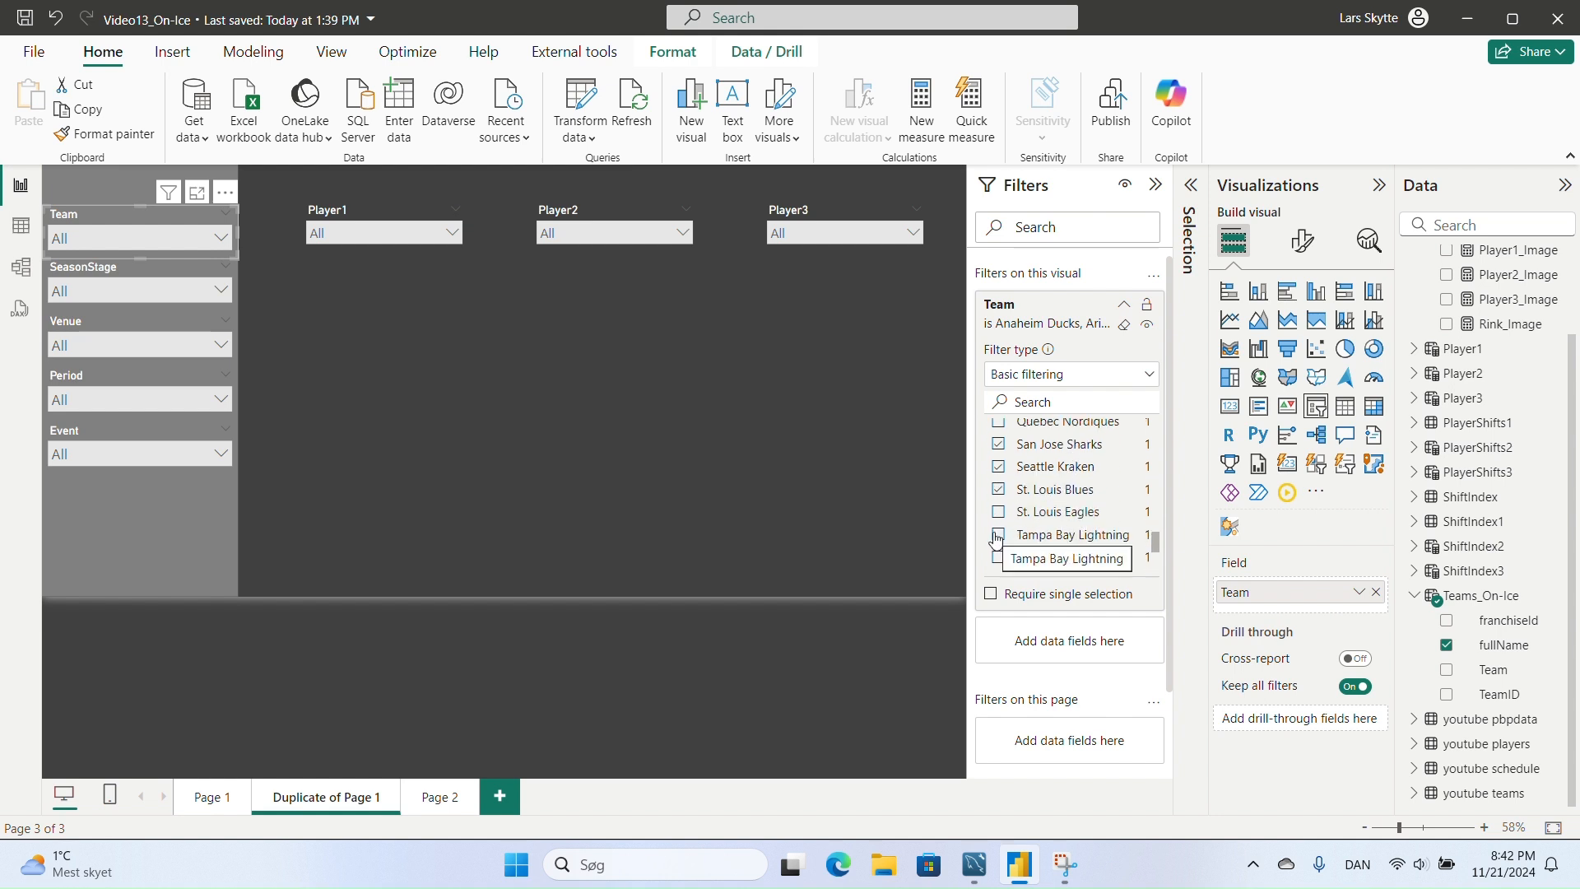
left_click(997, 535)
- Complete the Team filter with Toronto Maple Leafs, Vancouver Canucks, Vegas Golden Knights, Washington Capitals and Winnipeg Jets, and close the filter settings
scroll(1048, 522, "down", 2)
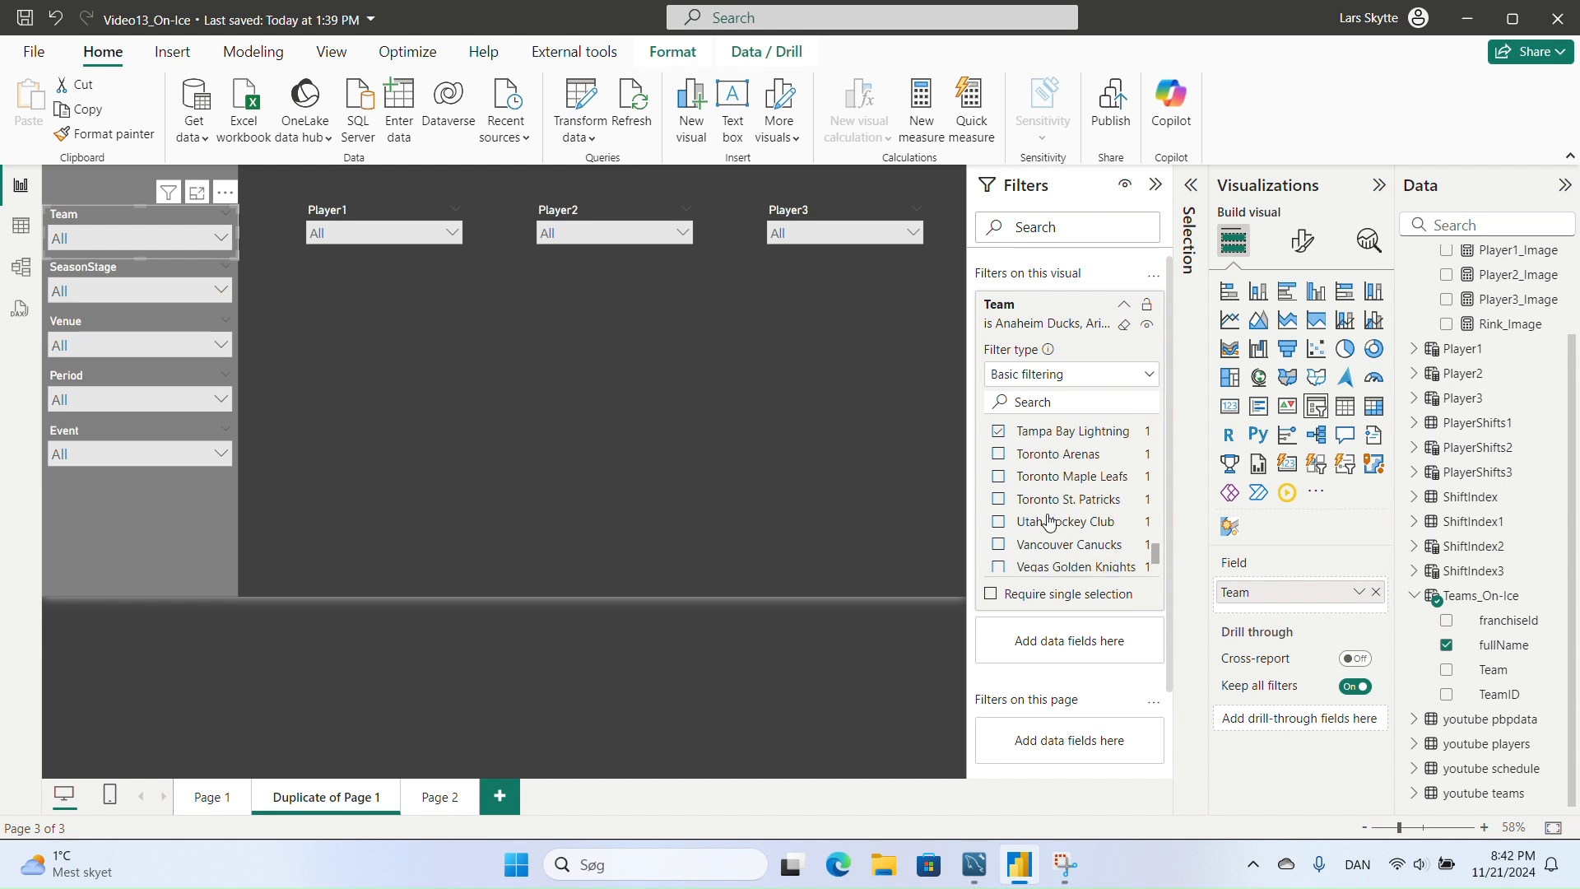
left_click(999, 477)
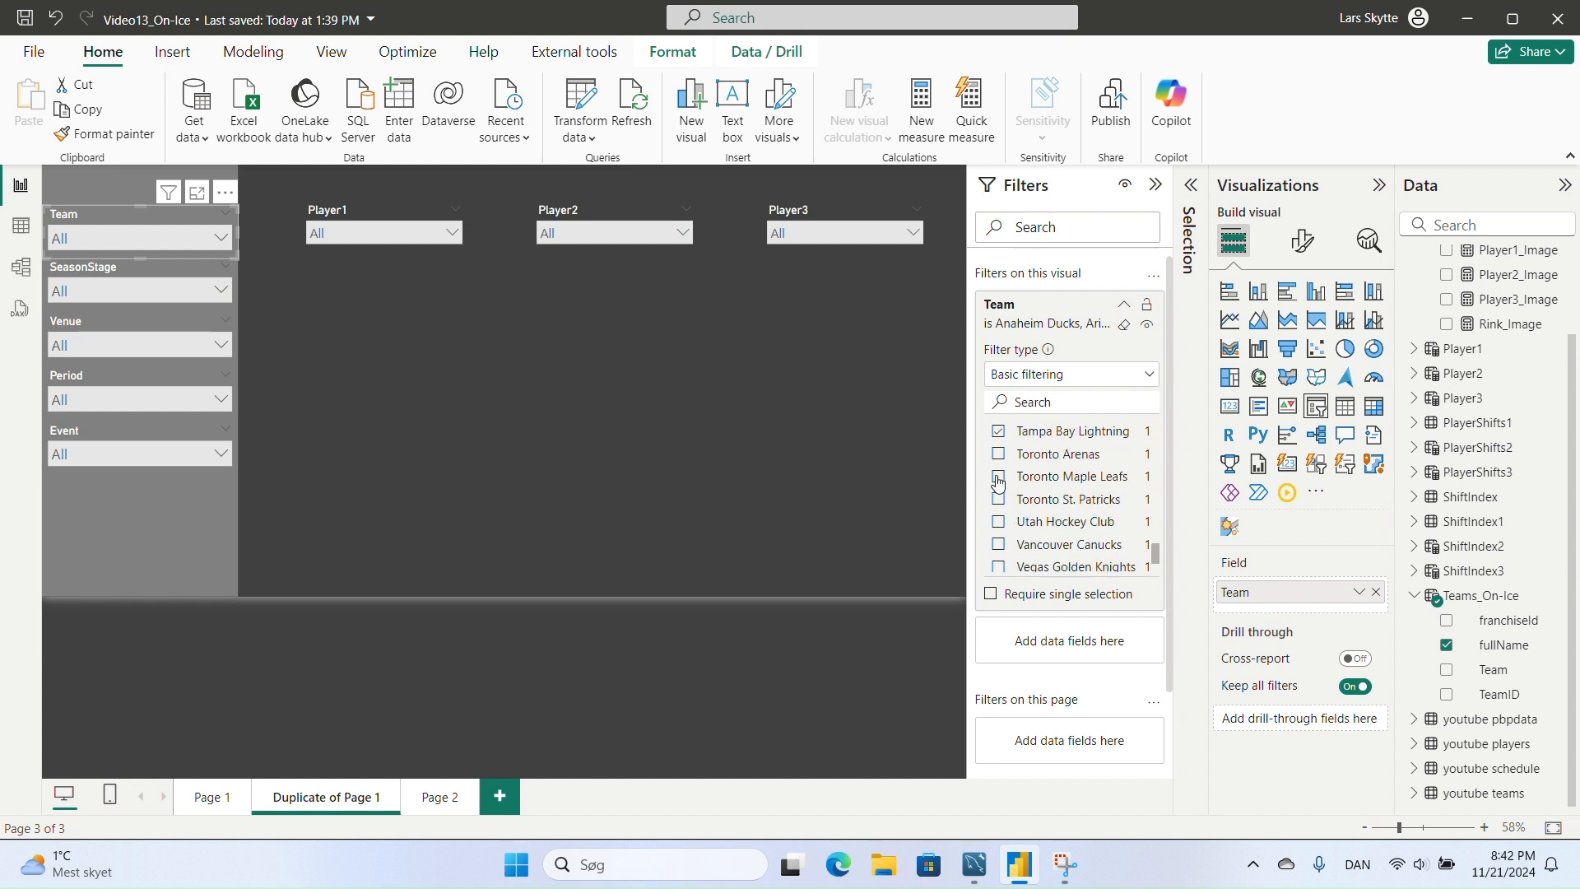
left_click(999, 547)
scroll(1000, 547, "down", 2)
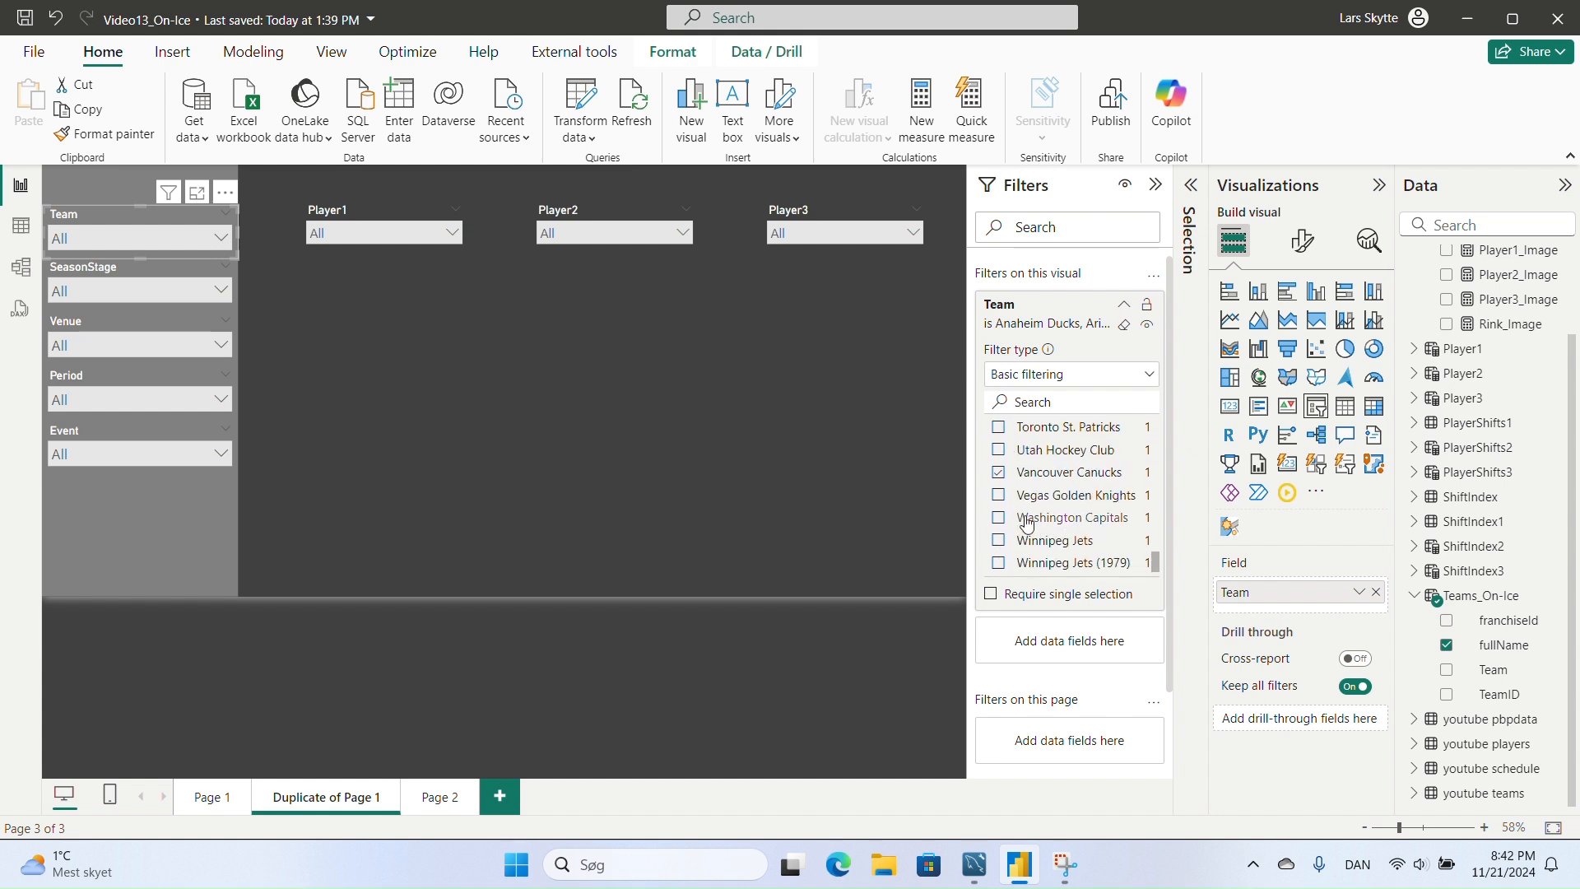
left_click(998, 495)
left_click(999, 519)
left_click(999, 540)
scroll(1070, 531, "down", 2)
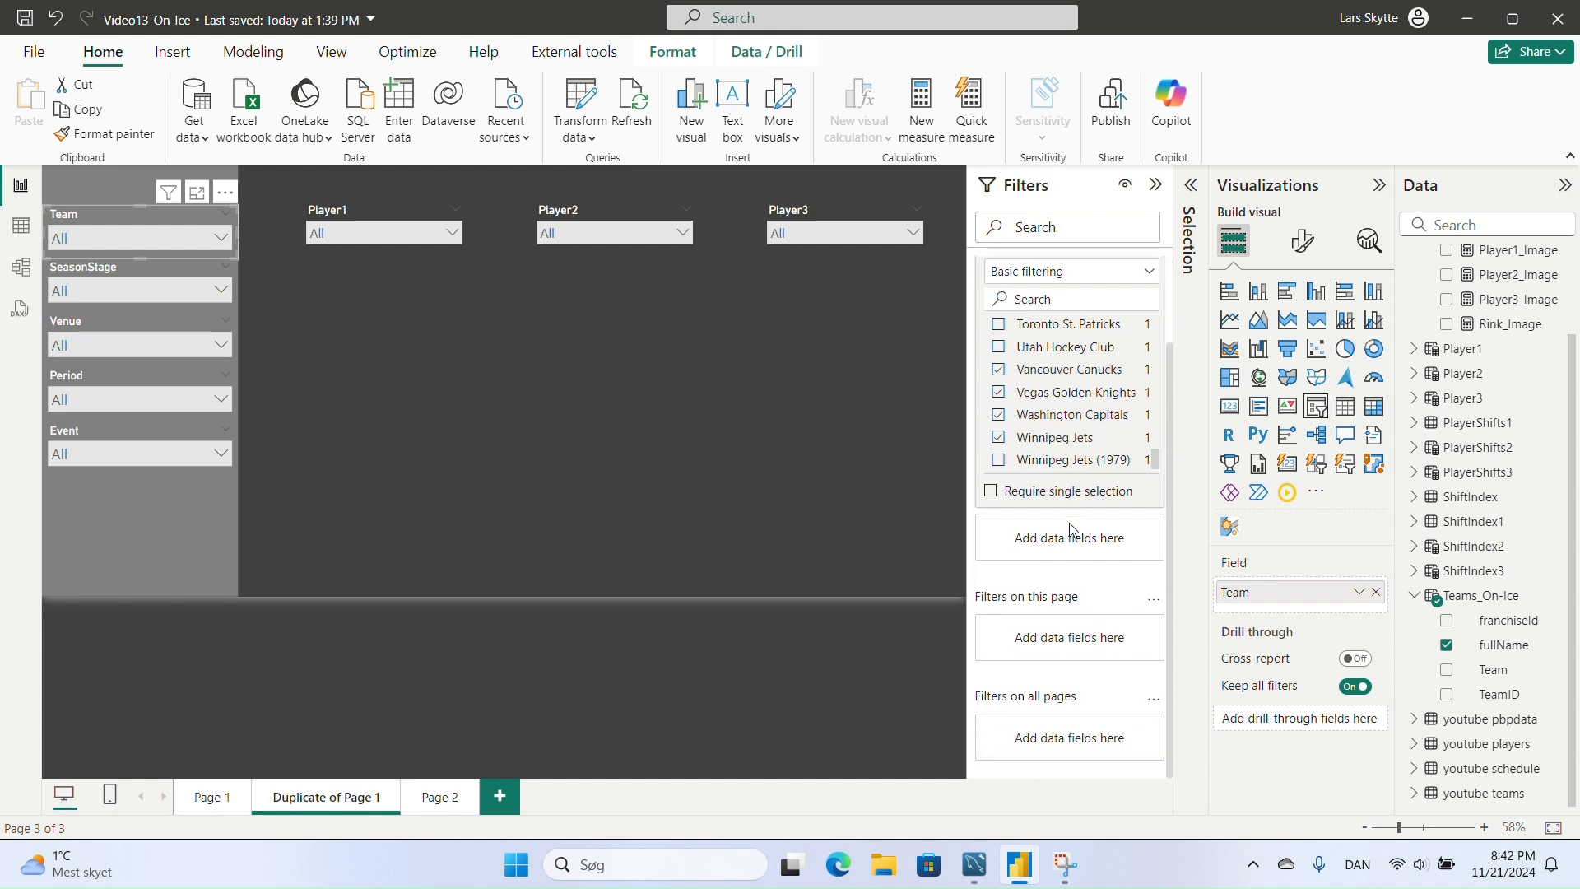
scroll(1072, 530, "up", 3)
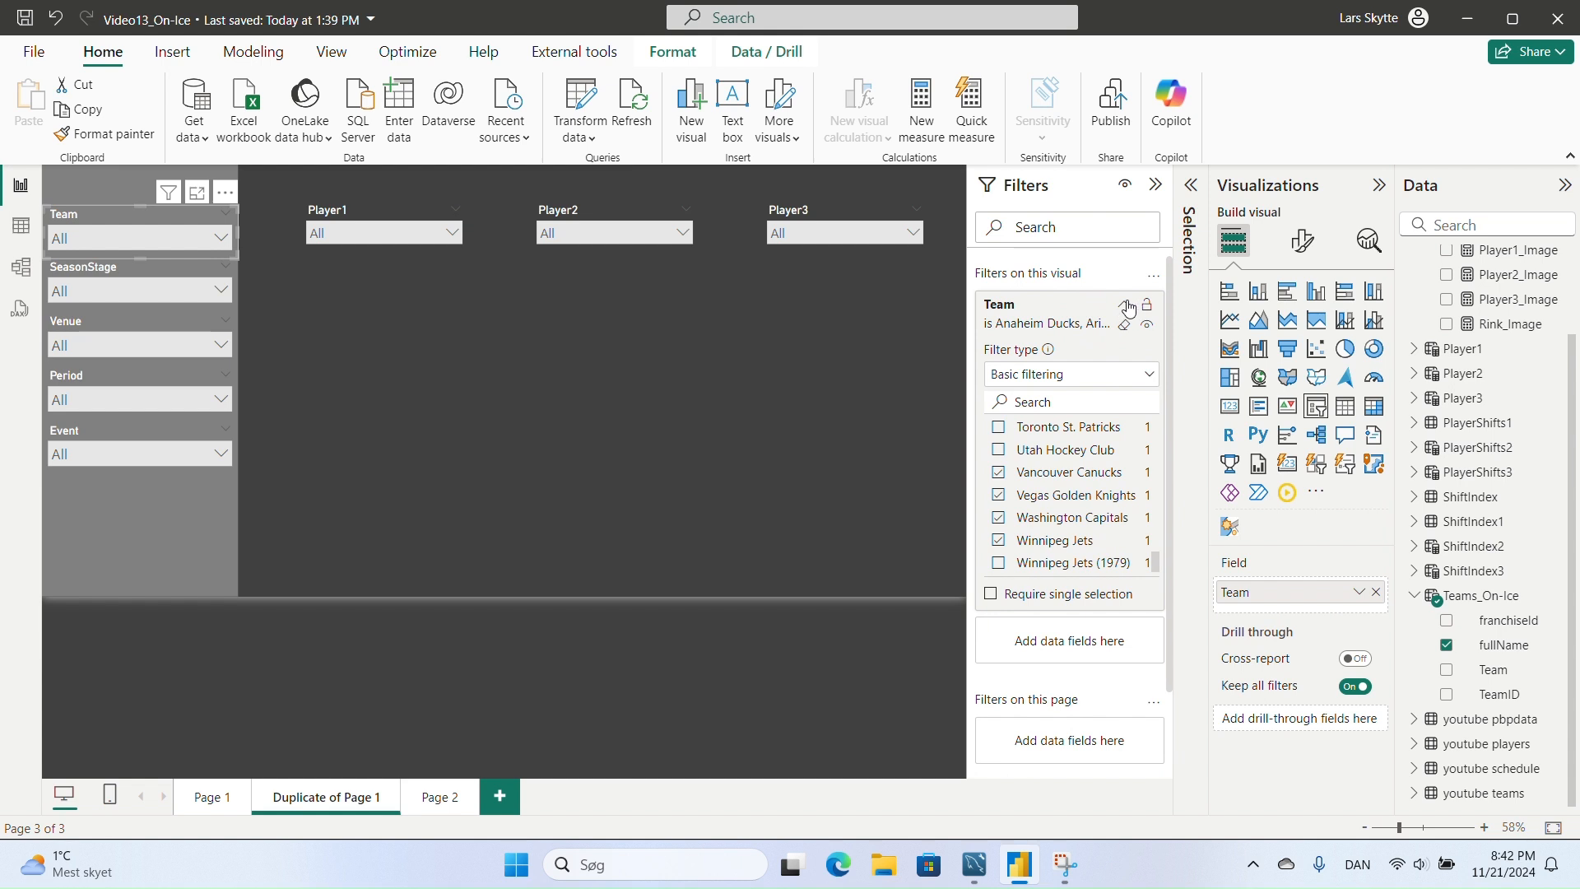
left_click(1124, 305)
left_click(1156, 184)
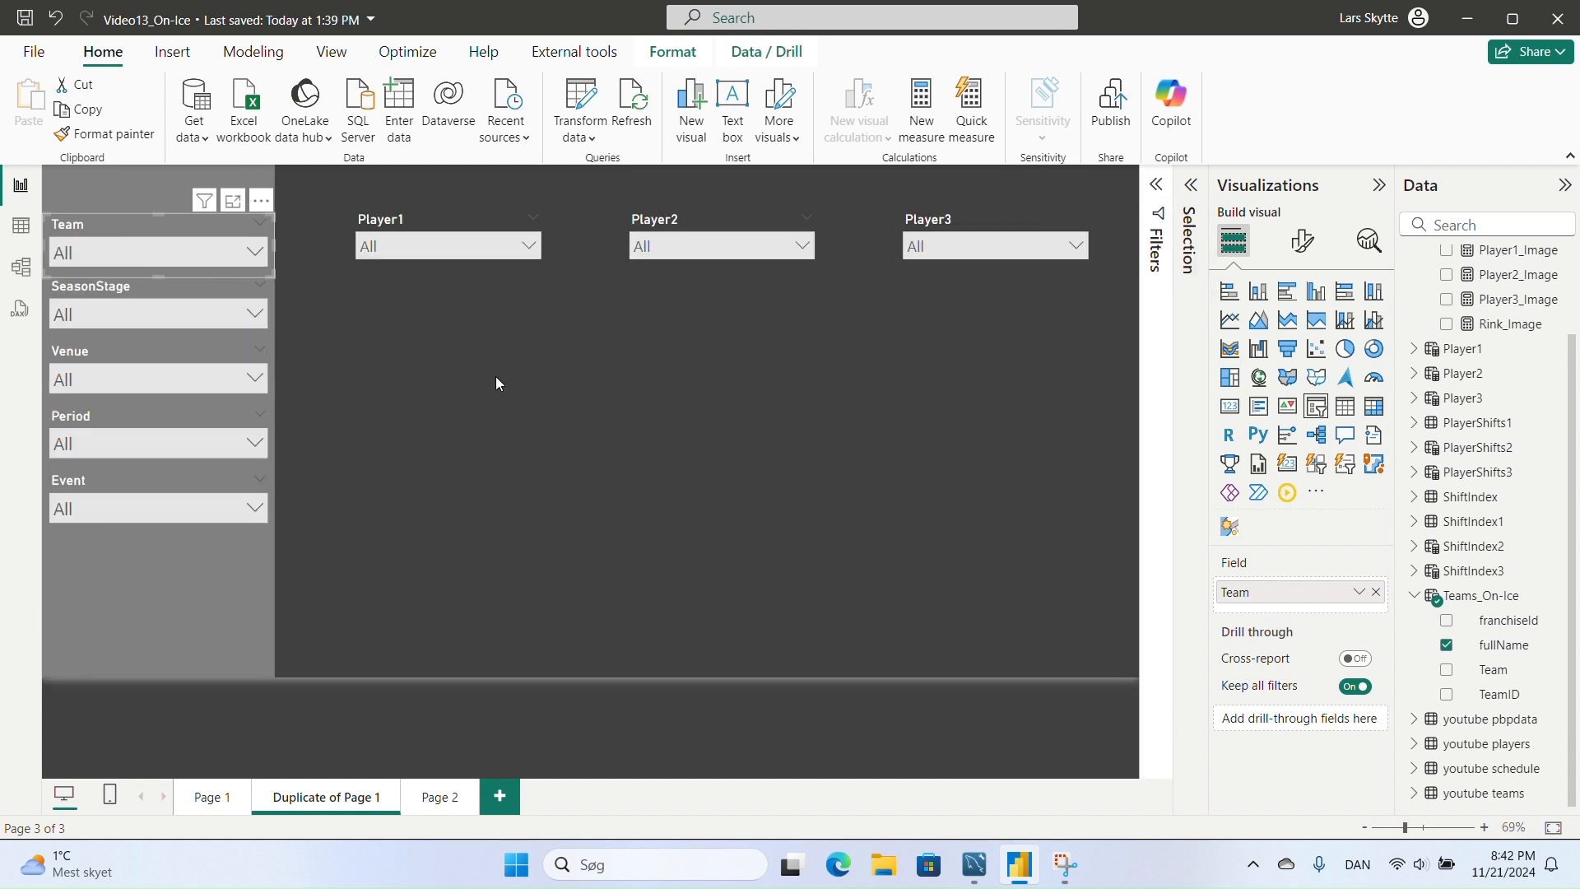
- Test the Team slicer by choosing Anaheim Ducks and opening the player list of the Player1 slicer
left_click(255, 261)
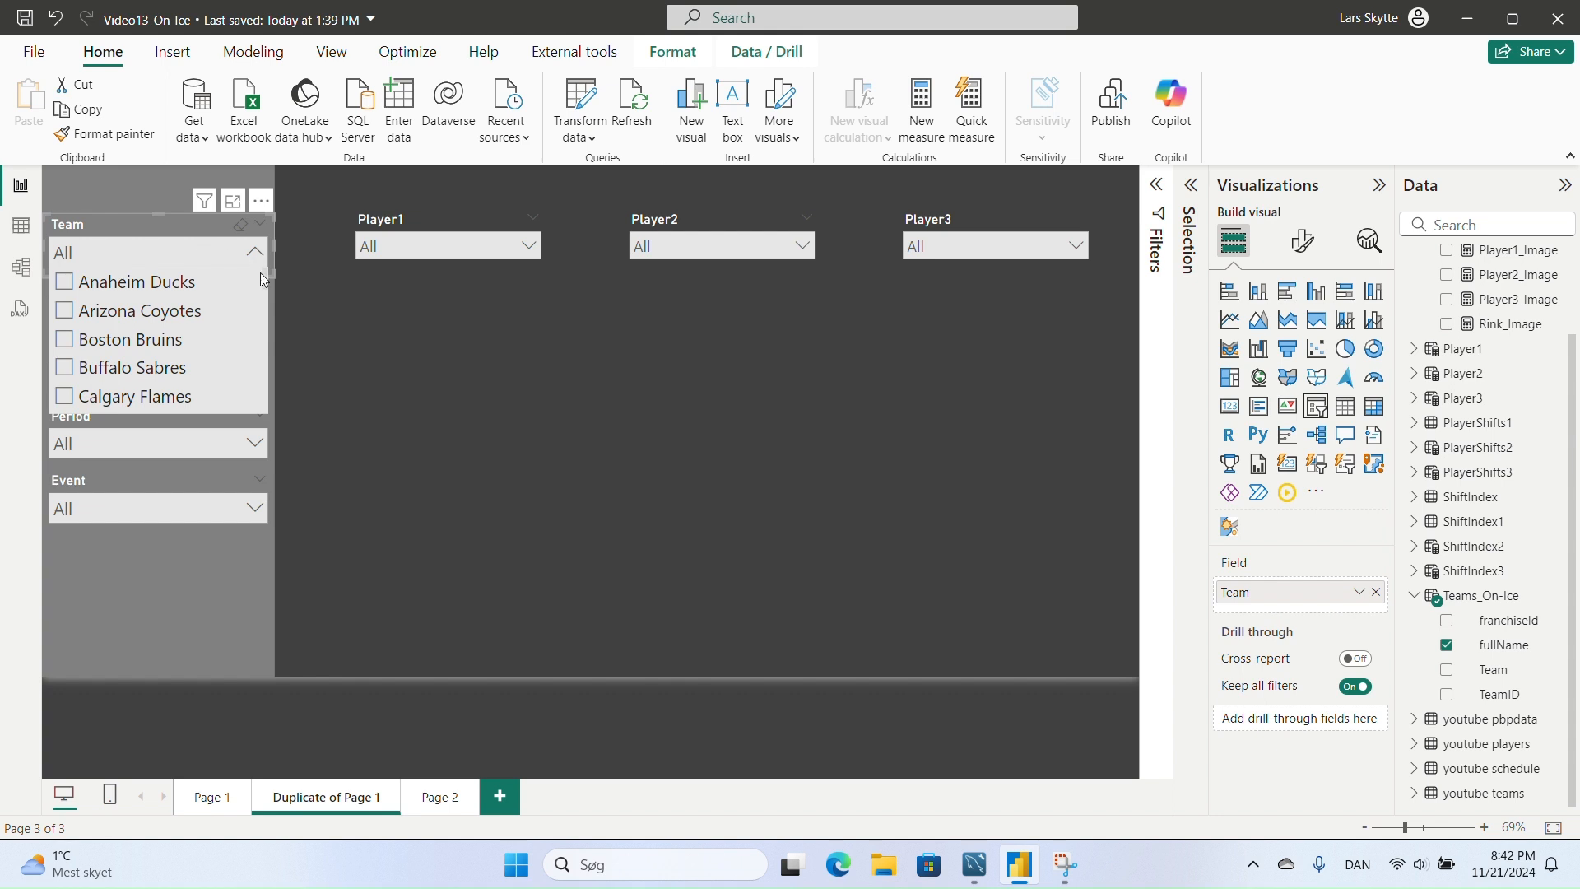
left_click(103, 283)
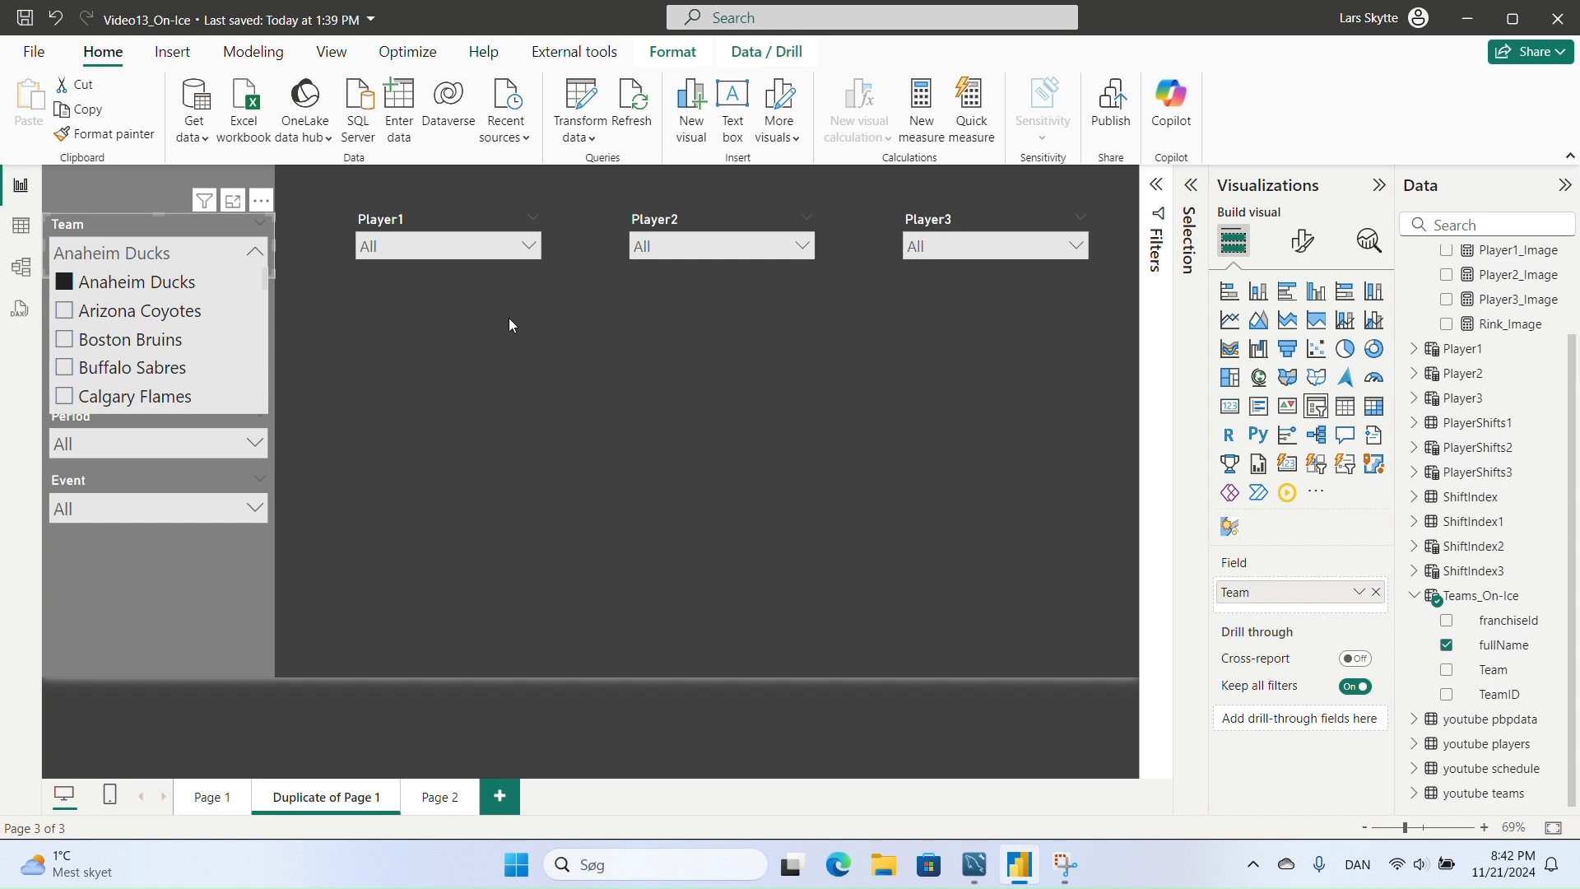
left_click(495, 265)
left_click(530, 247)
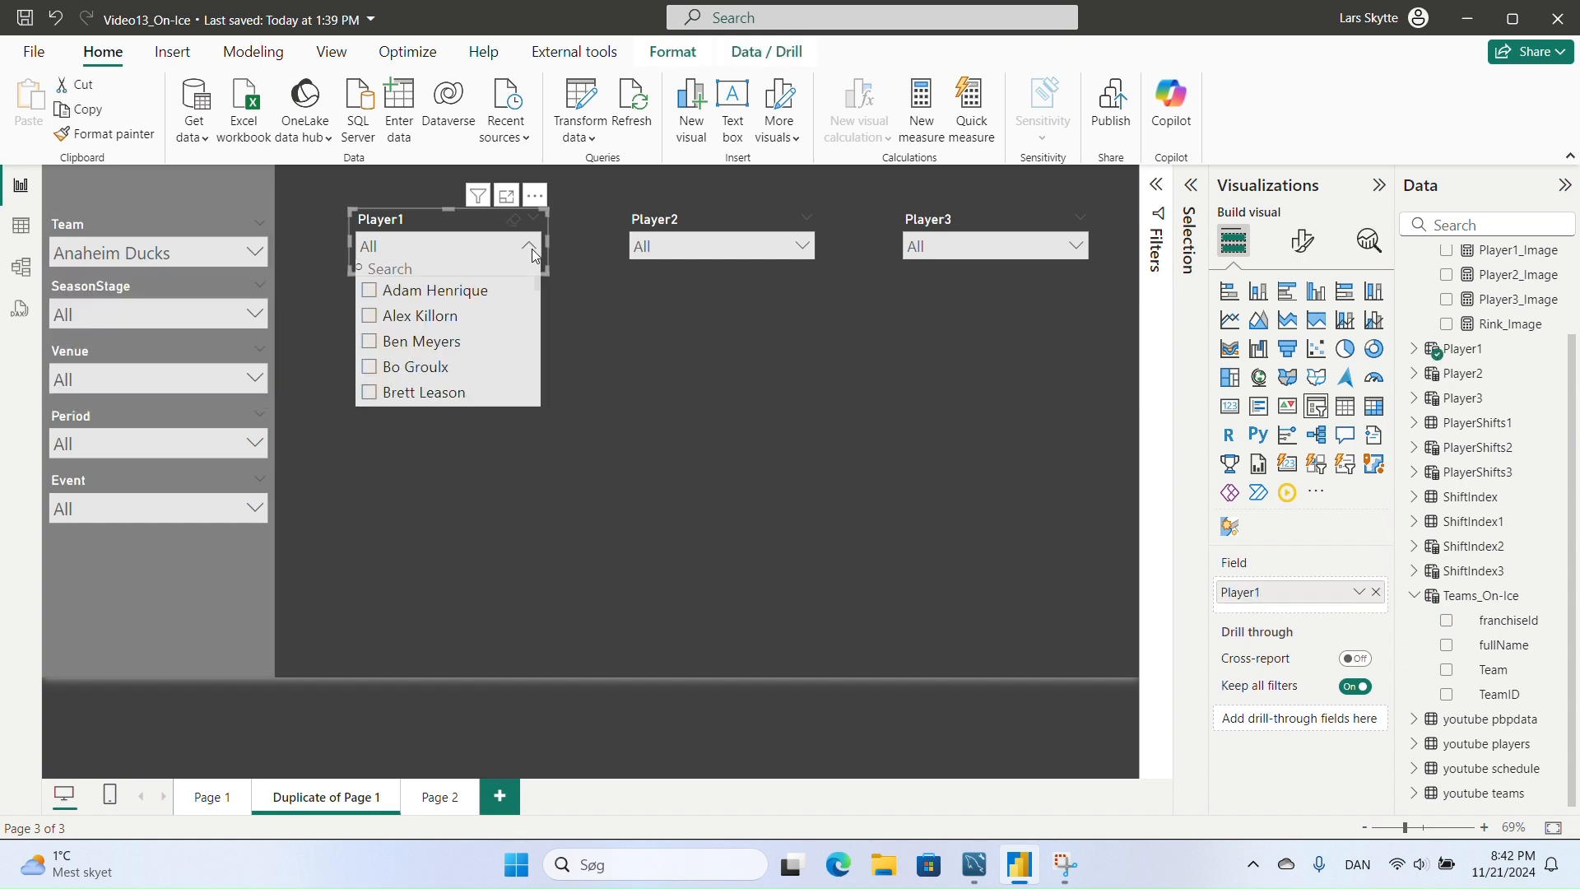
- Choose Adam Henrique in the Player1 slicer and Ilya Lyubushkin in the Player2 slicer
left_click(425, 297)
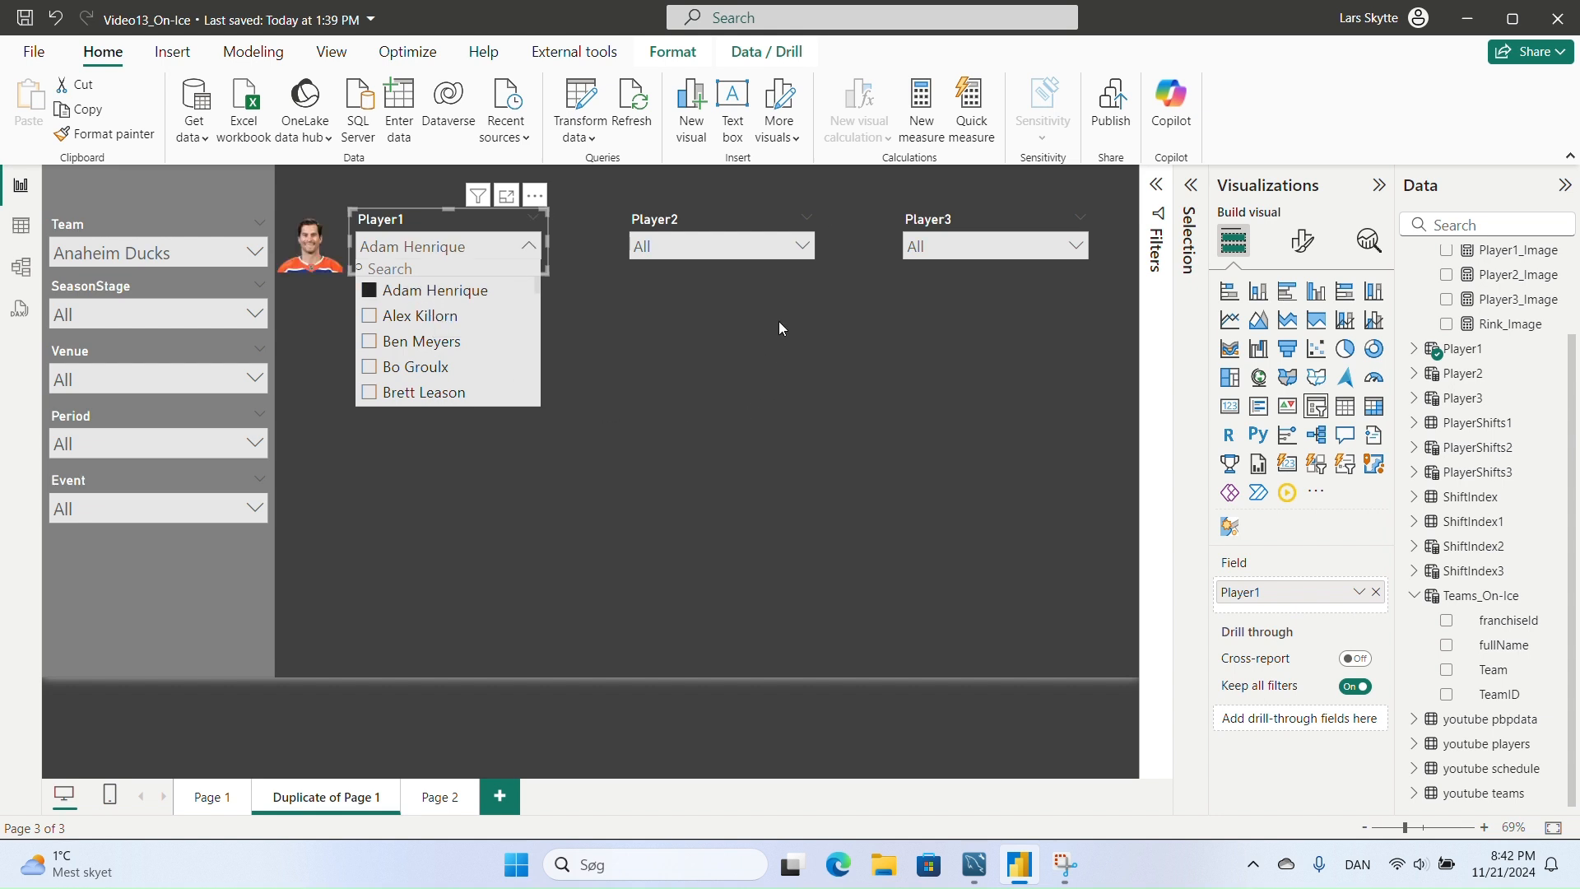
left_click(799, 246)
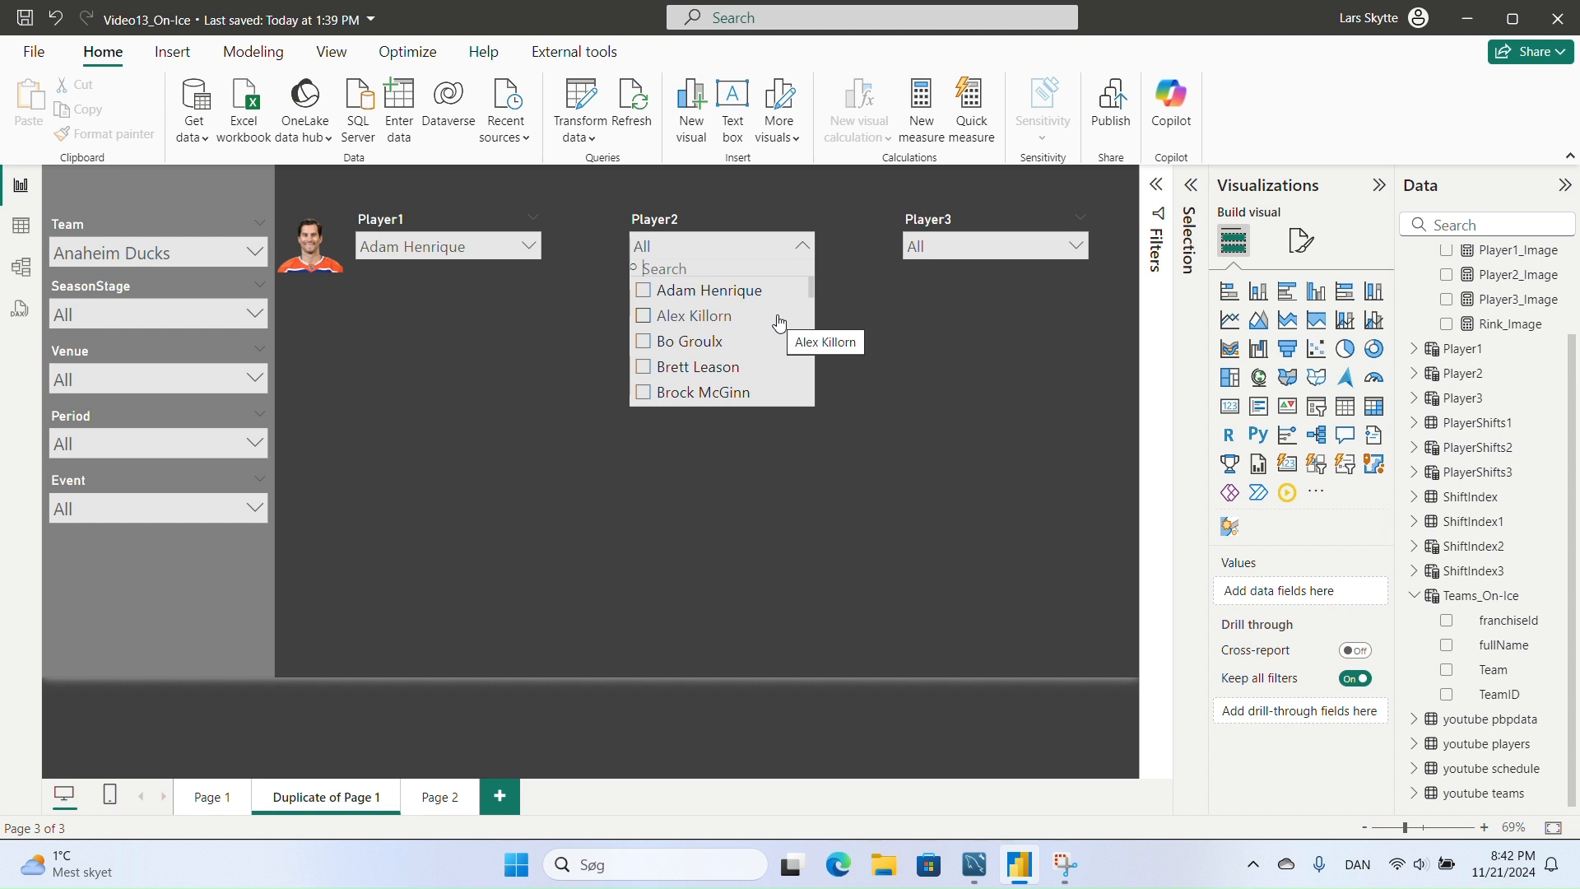
scroll(741, 324, "down", 5)
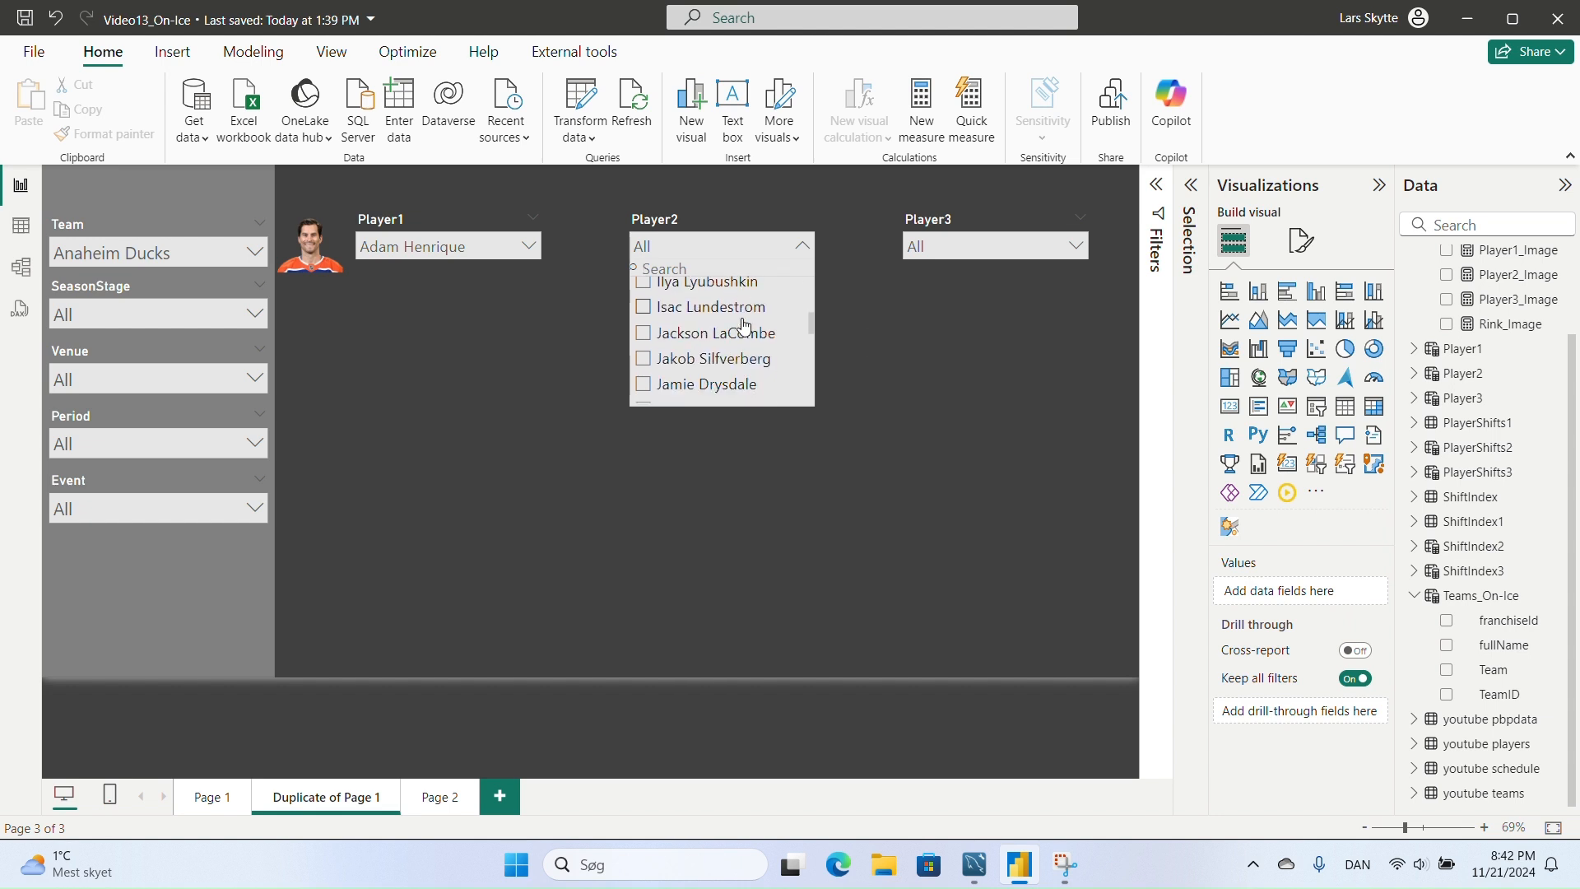
scroll(725, 331, "up", 2)
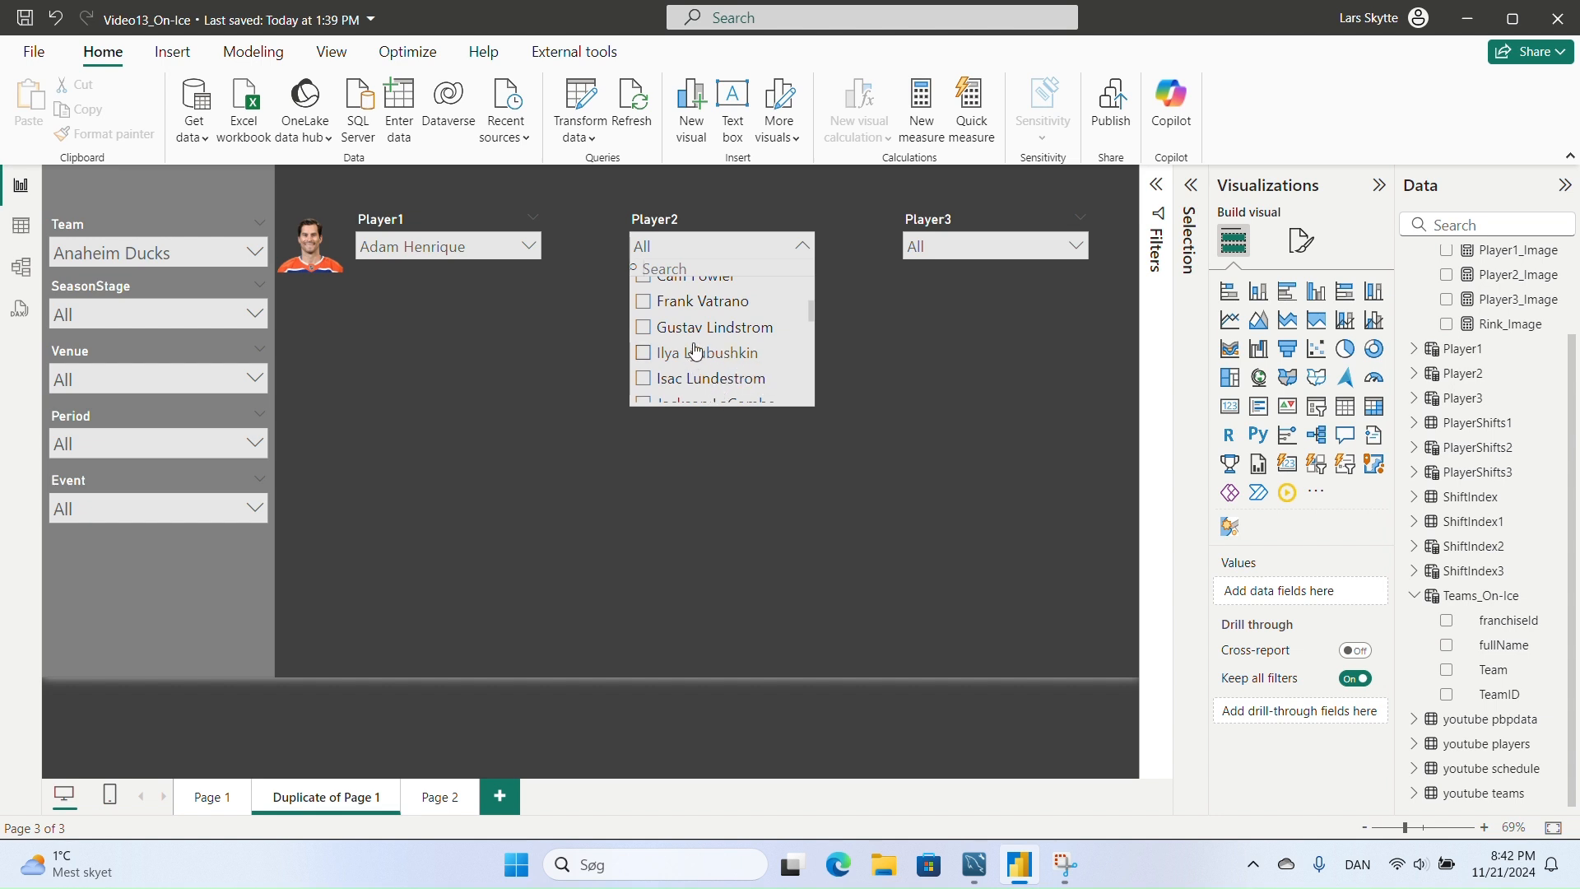
left_click(694, 360)
left_click(937, 403)
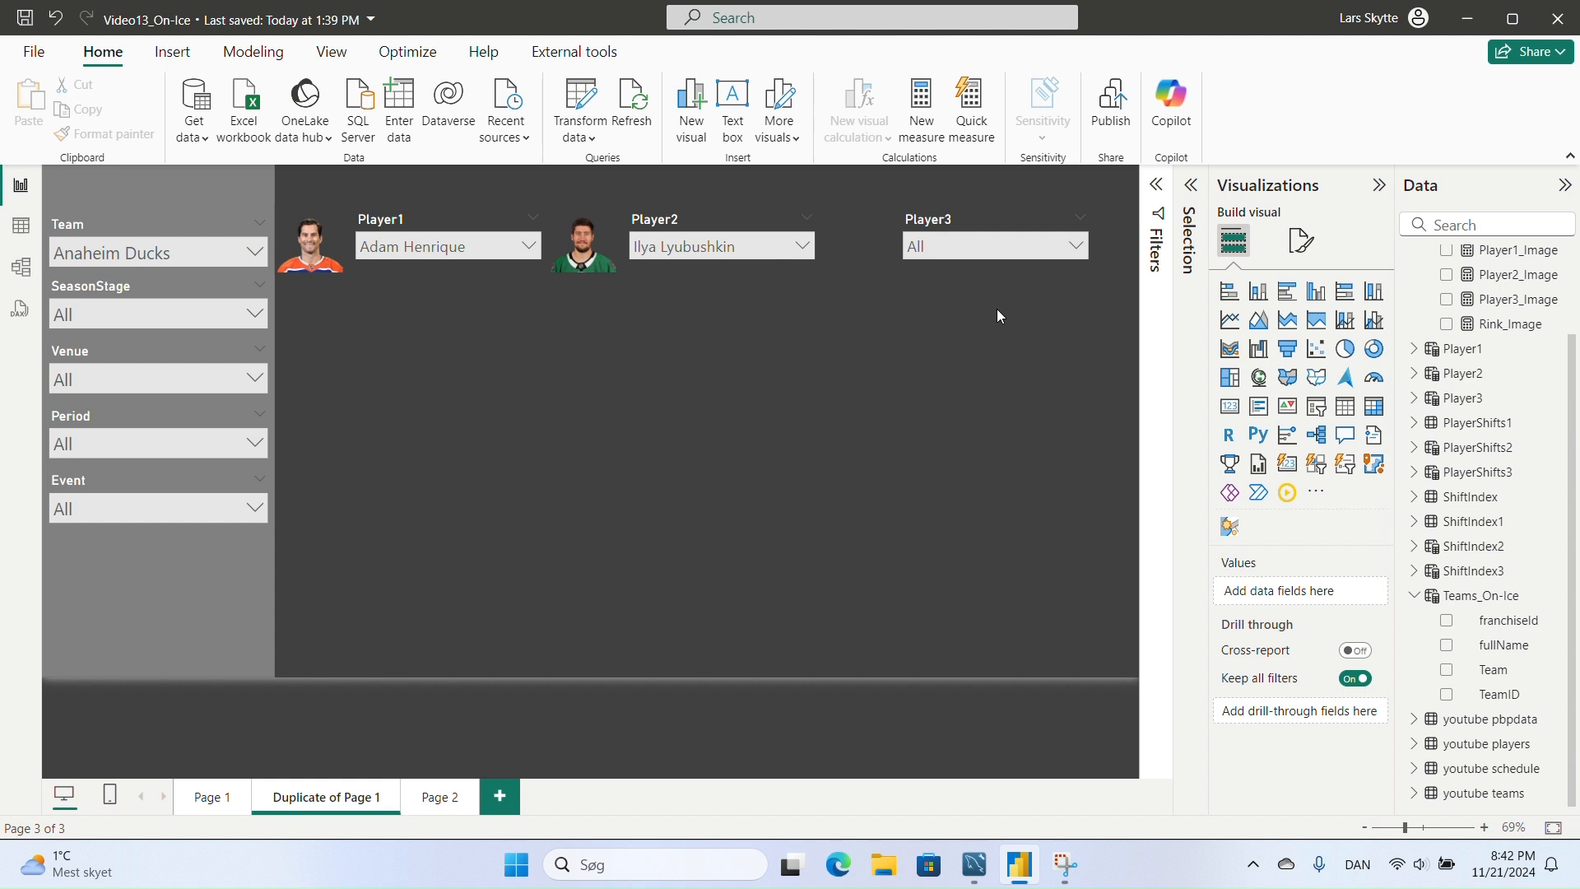
- Choose Leo Carlsson in the Player3 slicer and close its player list
left_click(1083, 255)
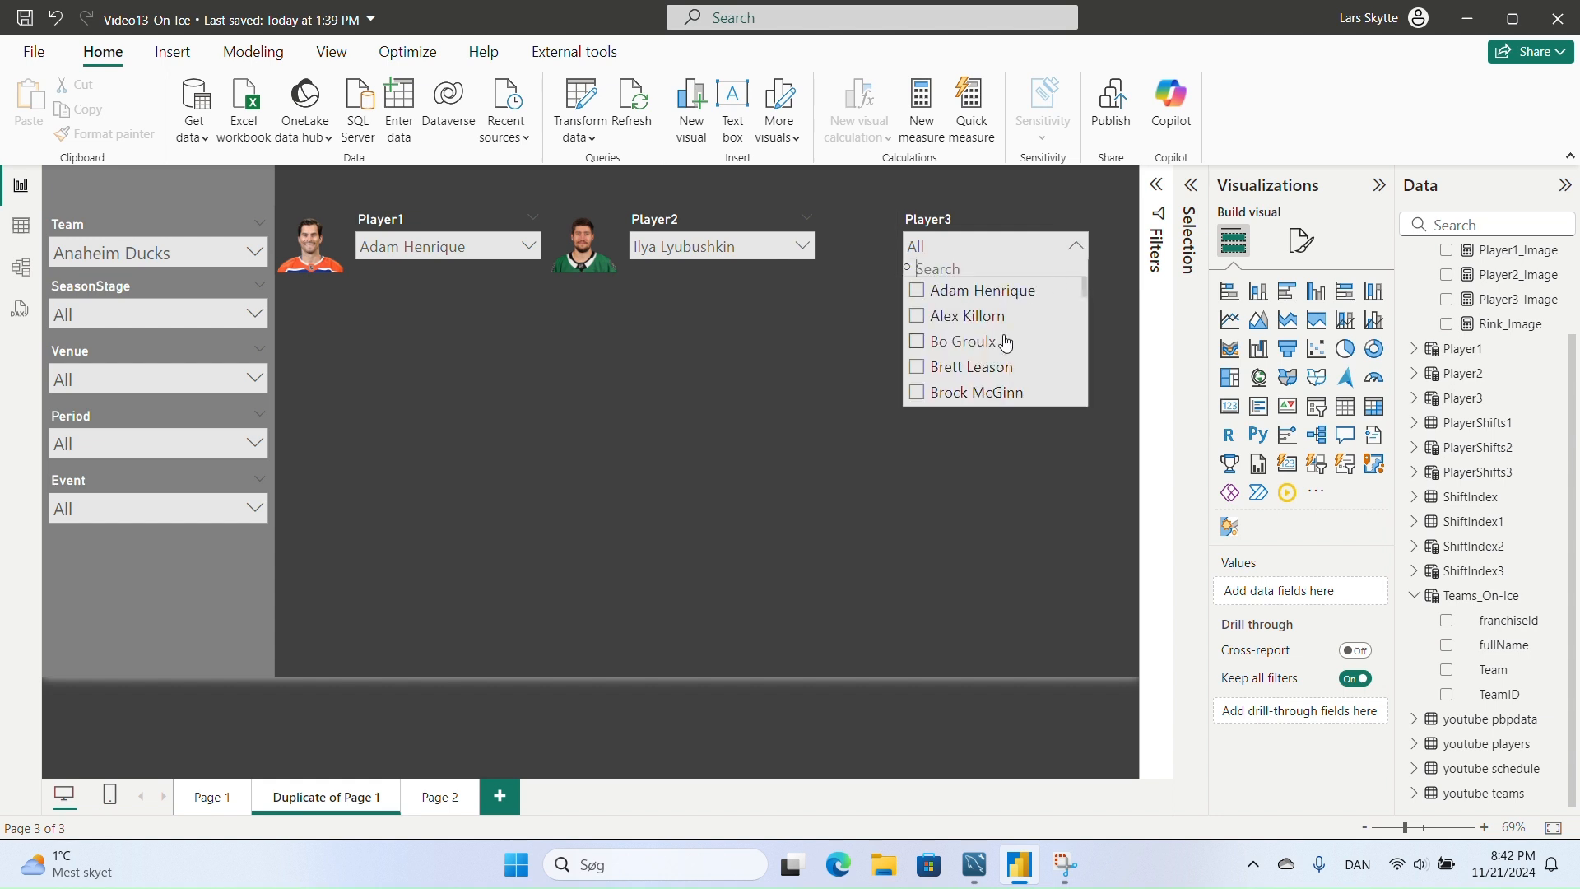
scroll(998, 362, "down", 3)
scroll(998, 362, "down", 2)
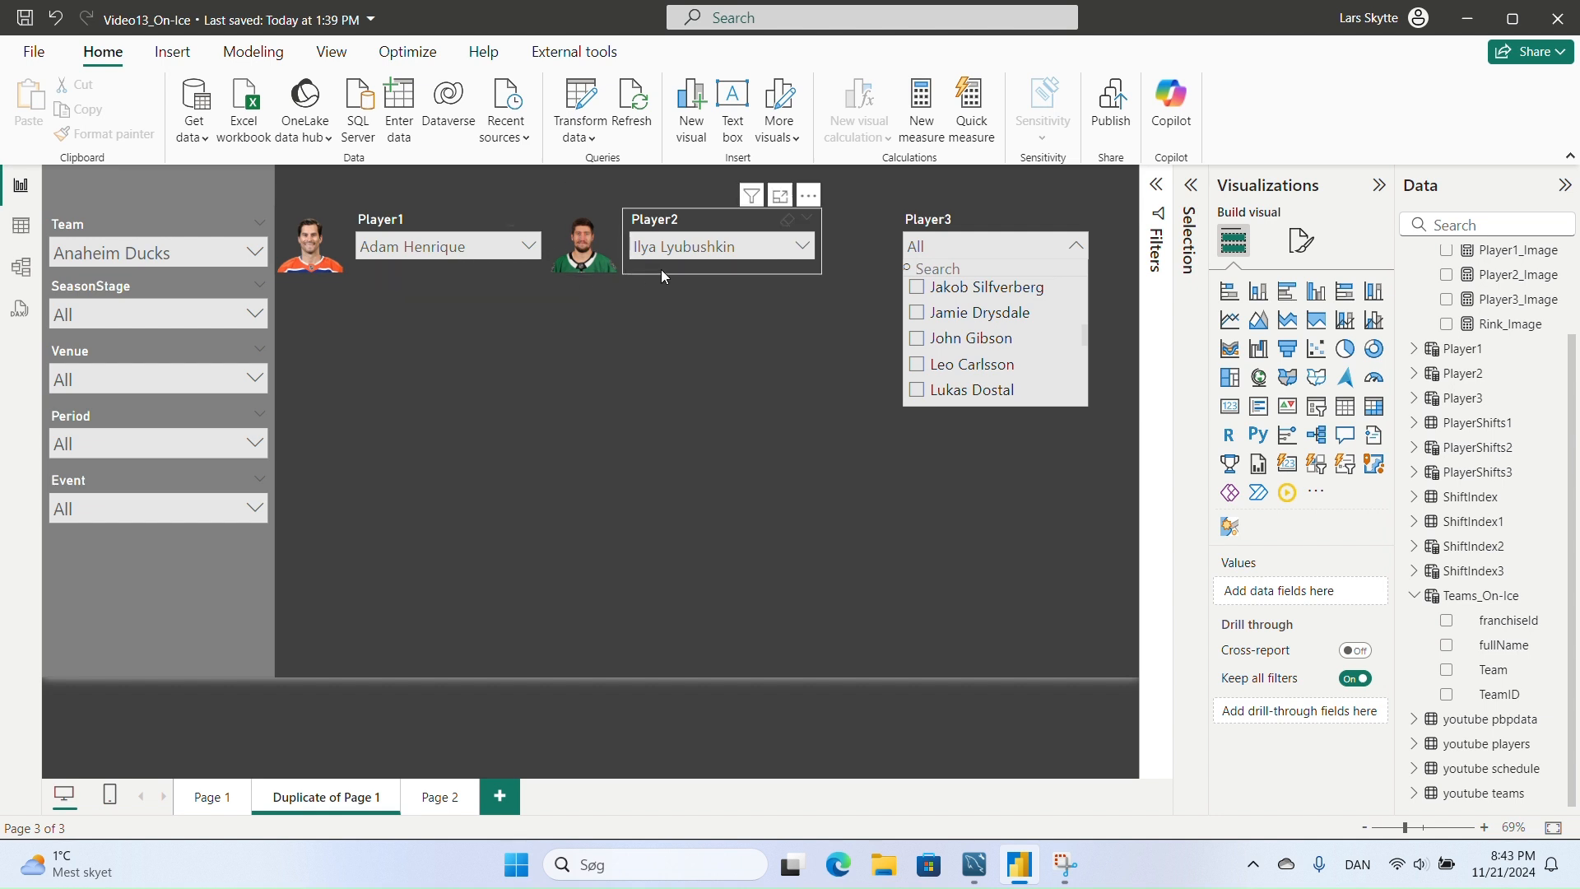
left_click(917, 365)
left_click(823, 452)
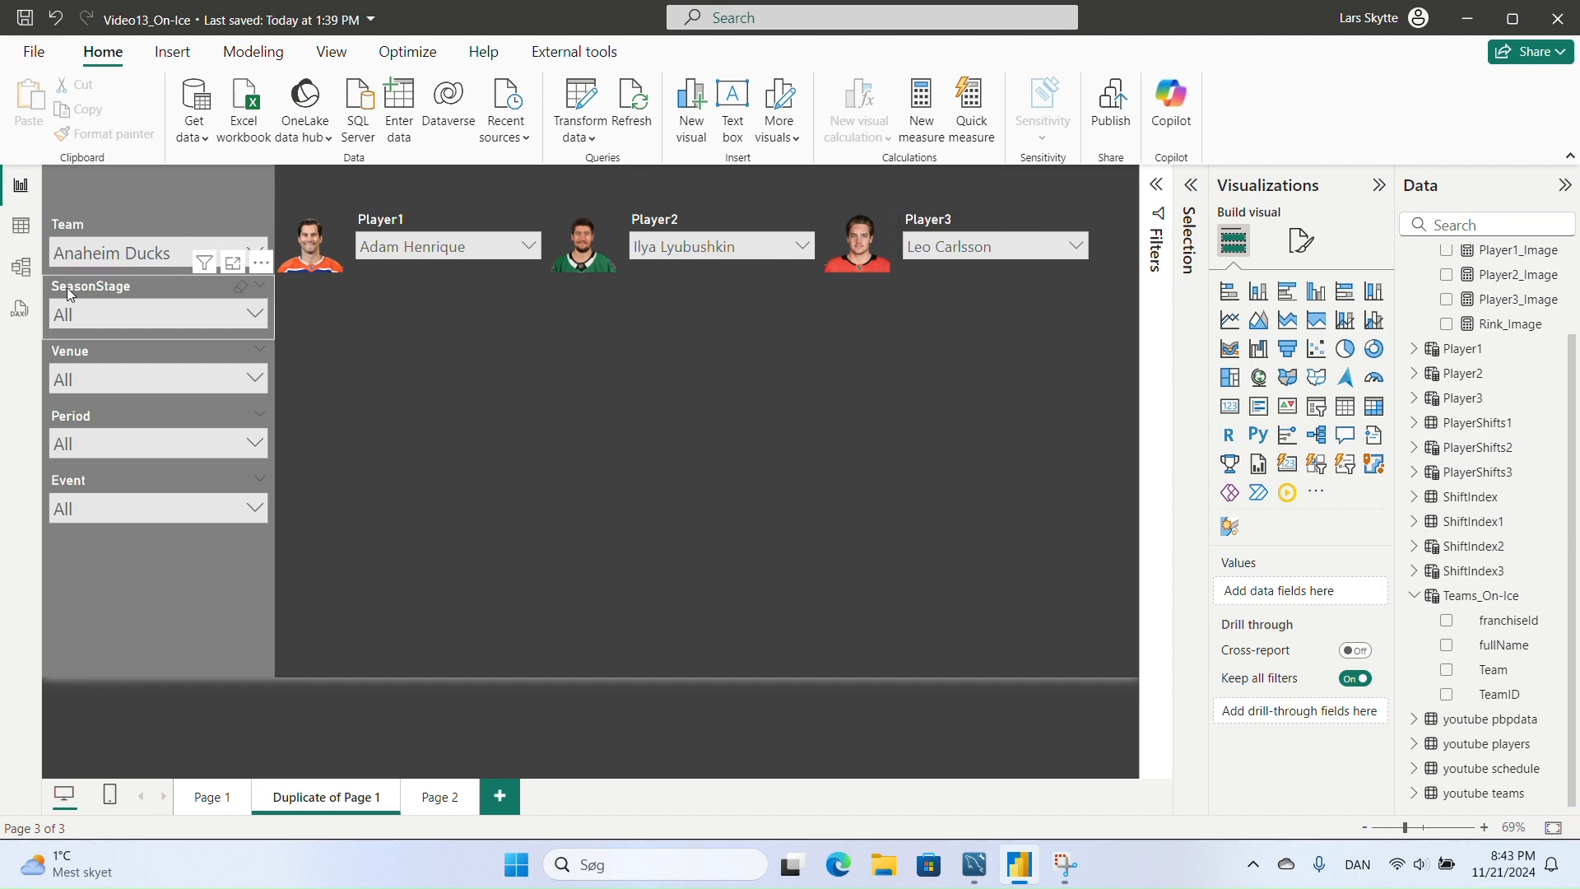
- Examine in the data model how Teams_On-Ice, the PlayerShifts and ShiftIndex tables, and youtube pbpdata are related
left_click(27, 279)
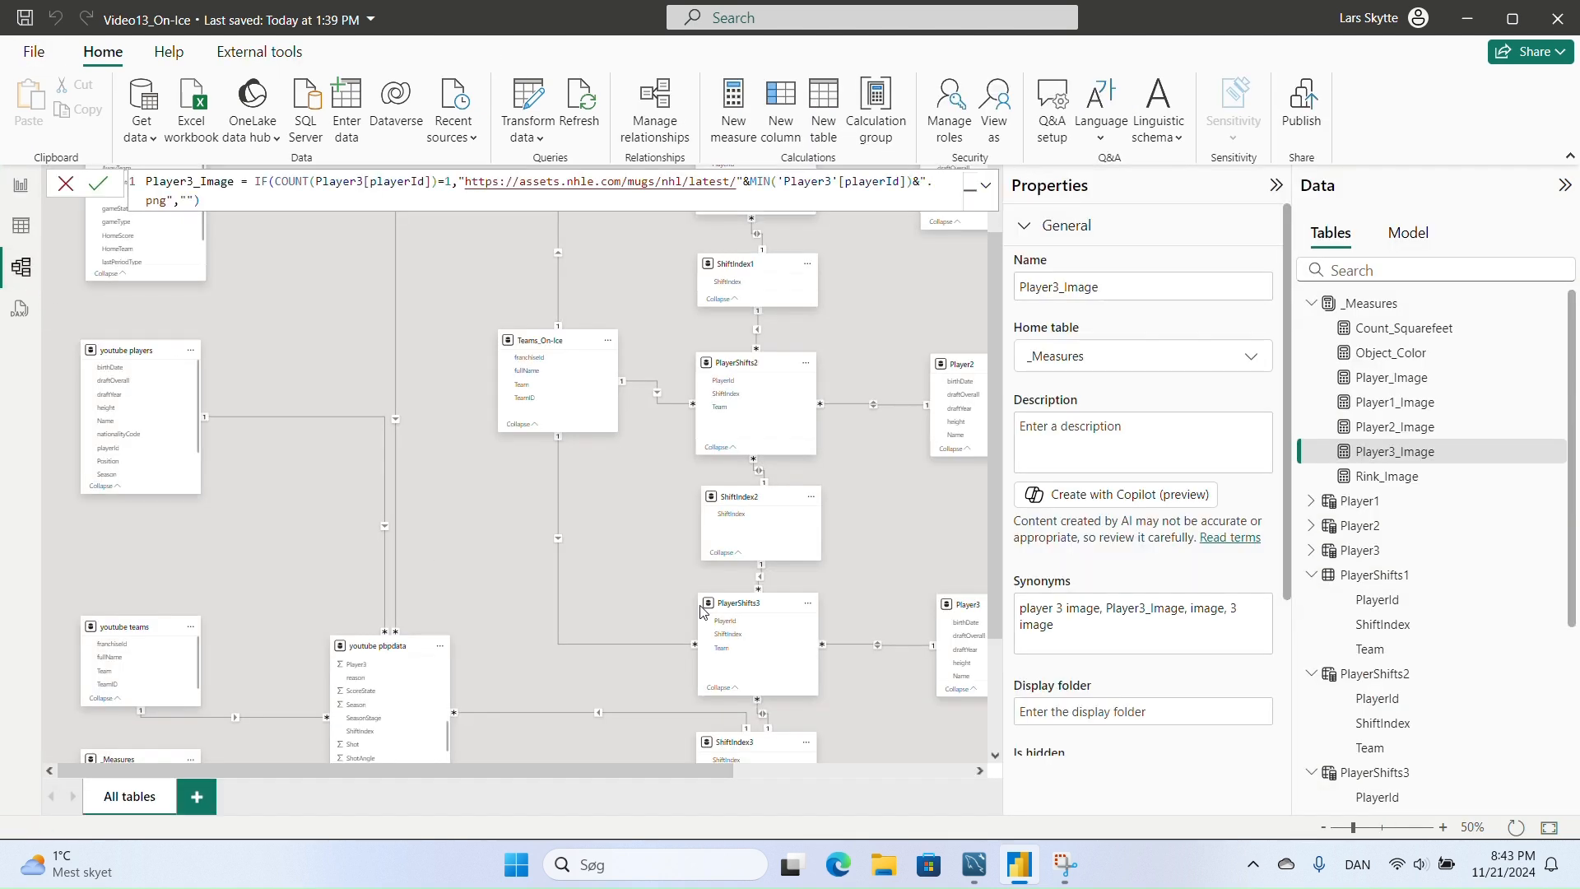
scroll(877, 511, "up", 2)
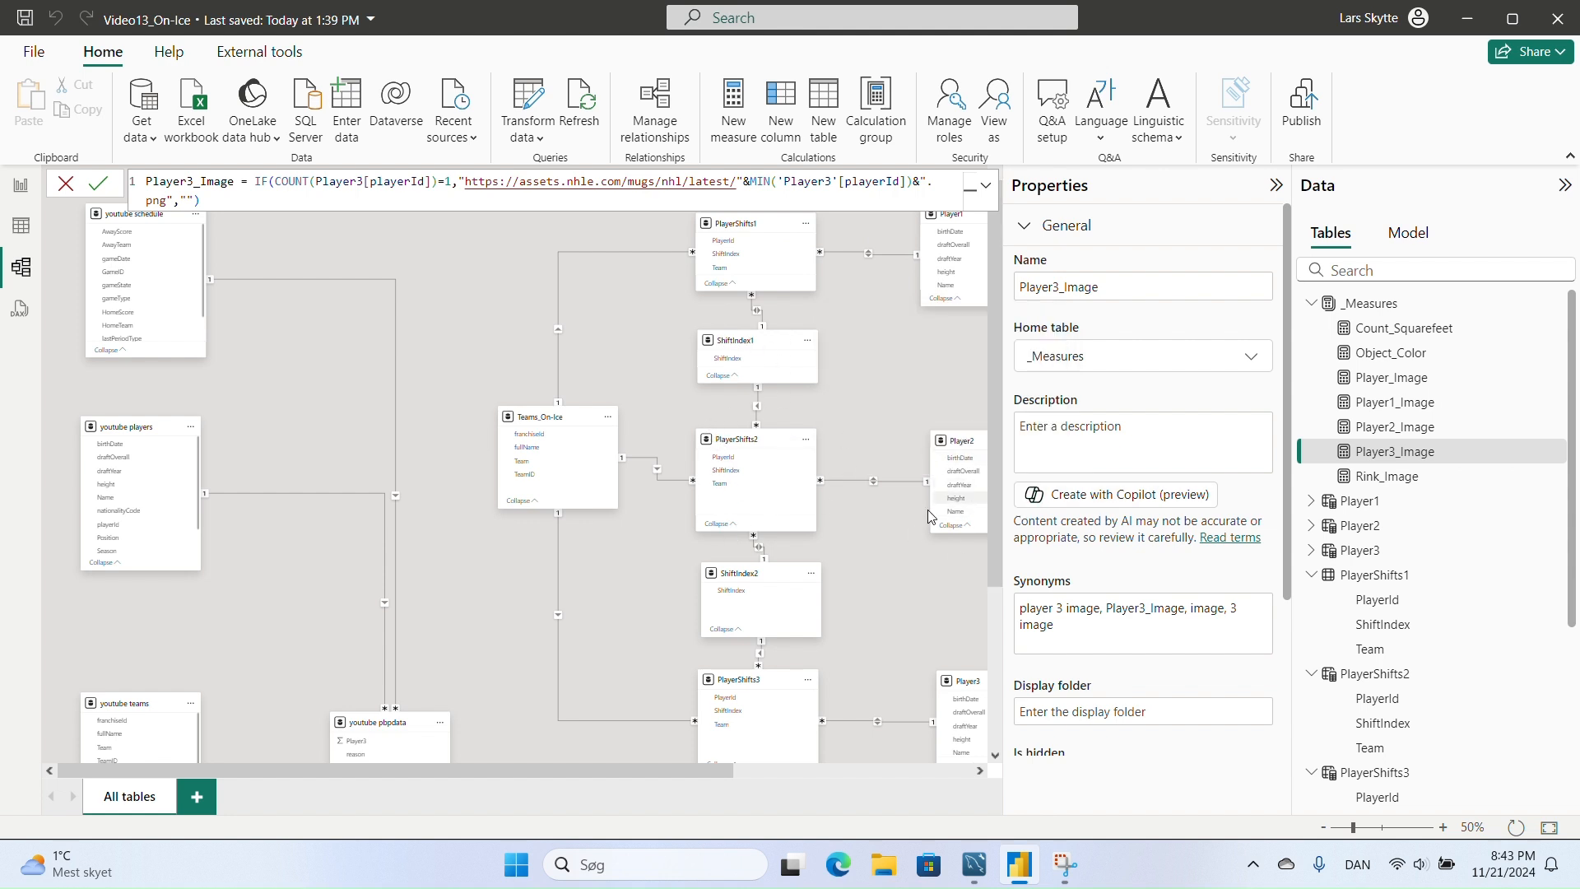
scroll(925, 511, "down", 1)
scroll(926, 511, "down", 3)
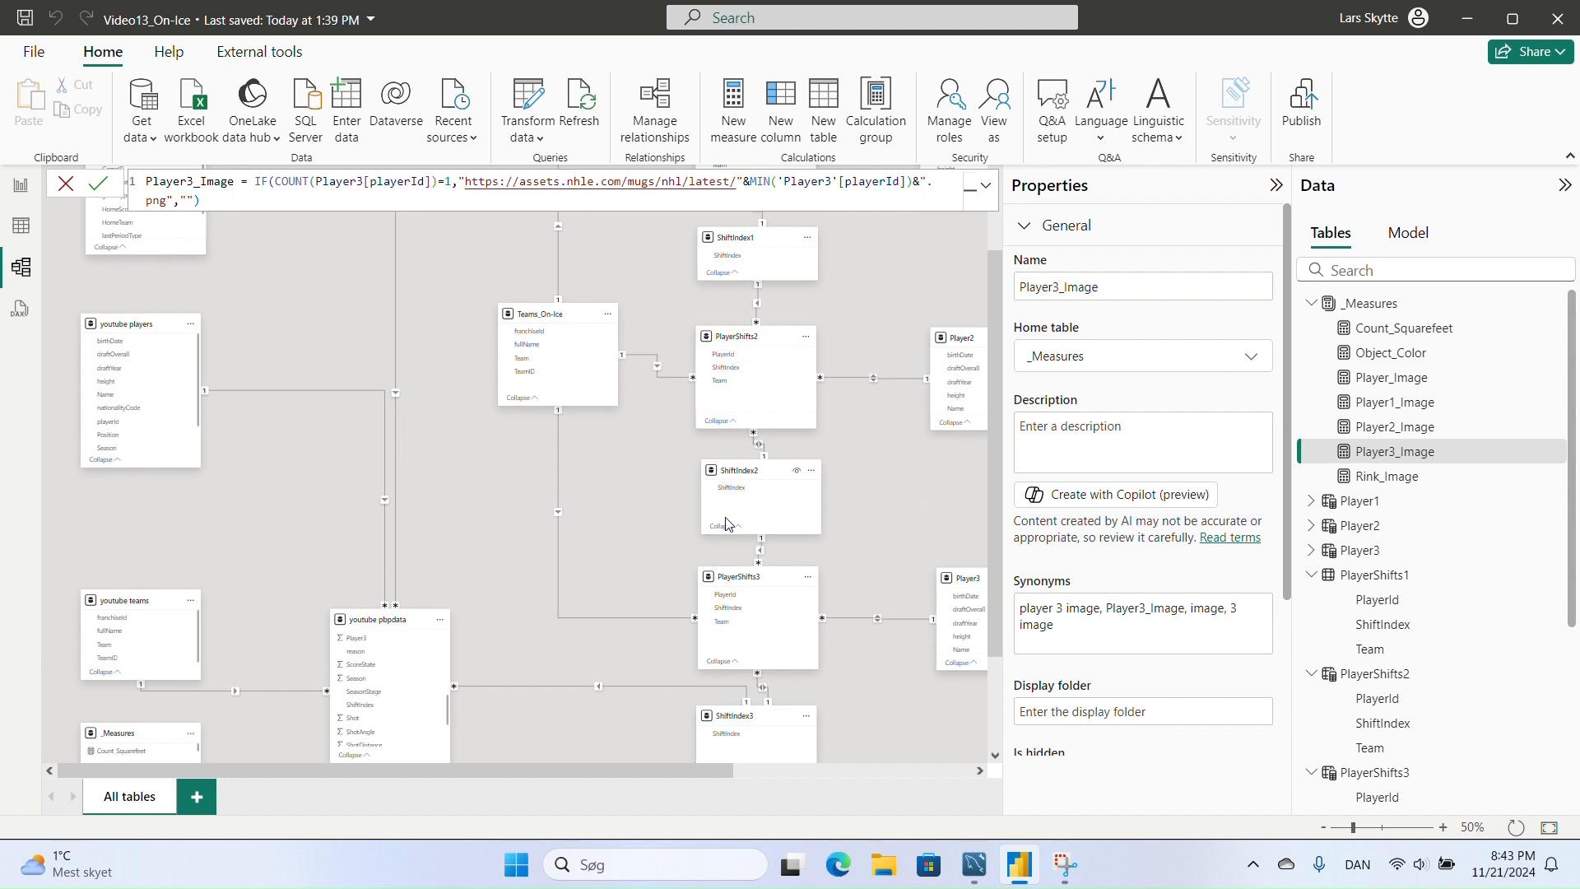
scroll(944, 586, "down", 3)
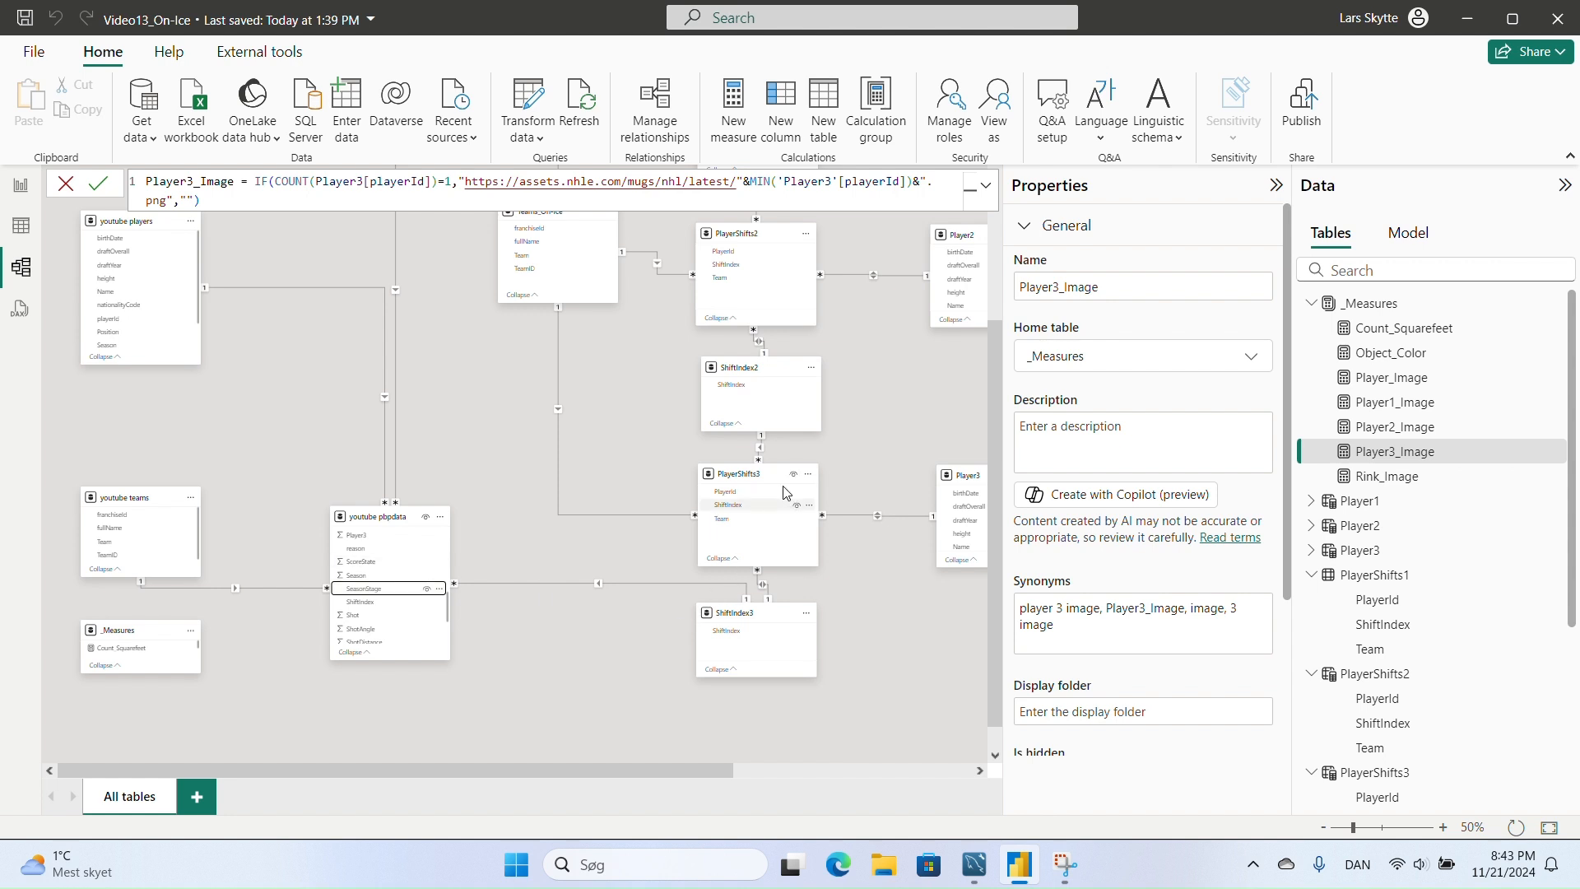
scroll(751, 364, "up", 1)
scroll(751, 365, "up", 2)
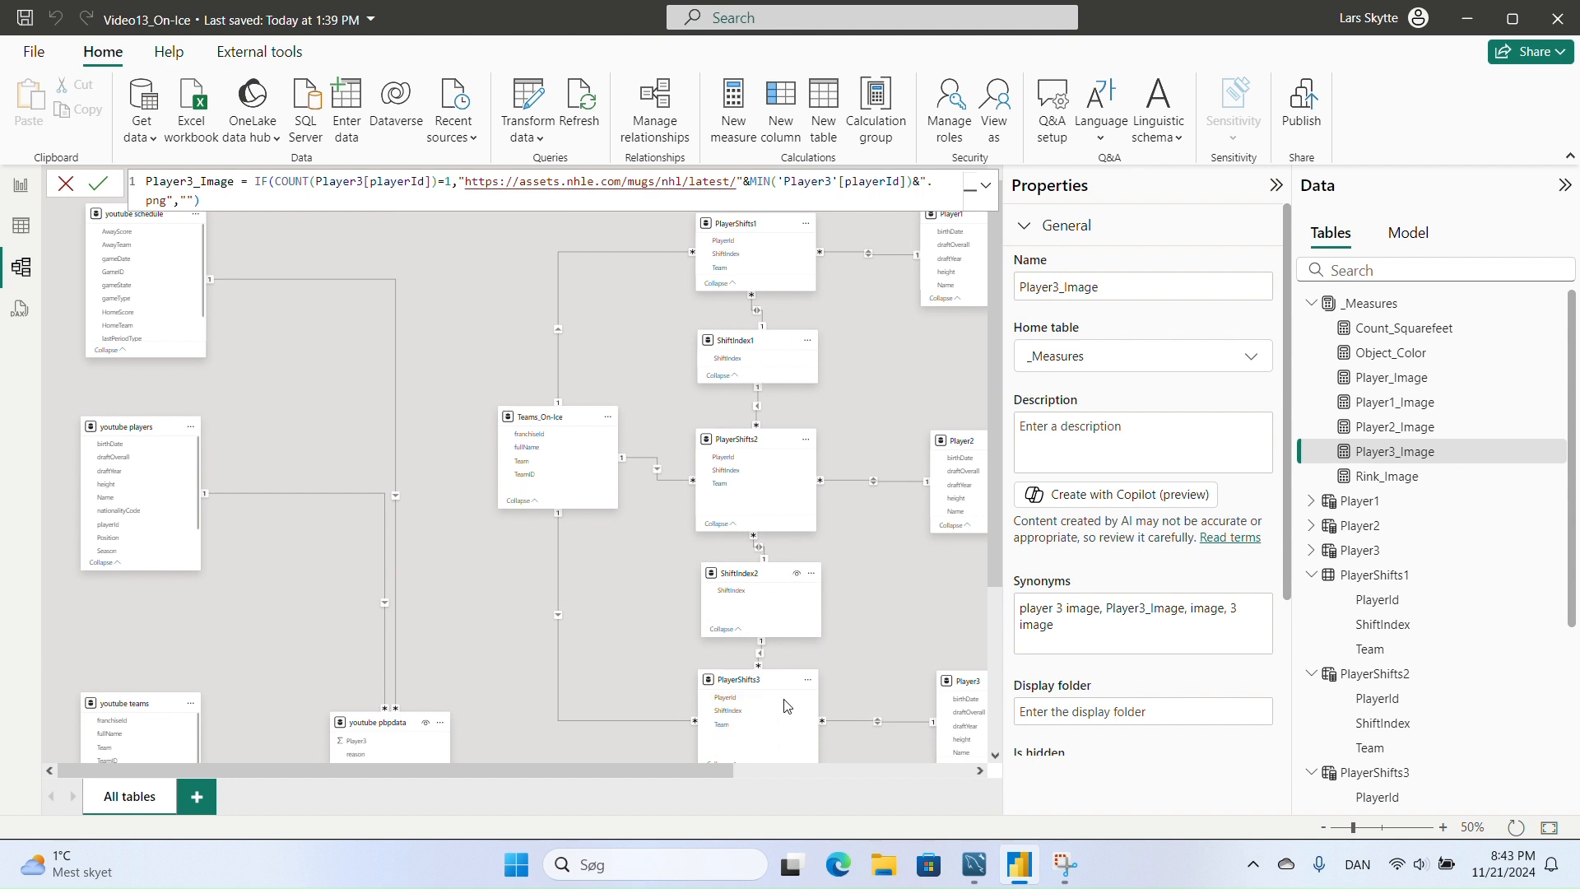
scroll(782, 385, "down", 3)
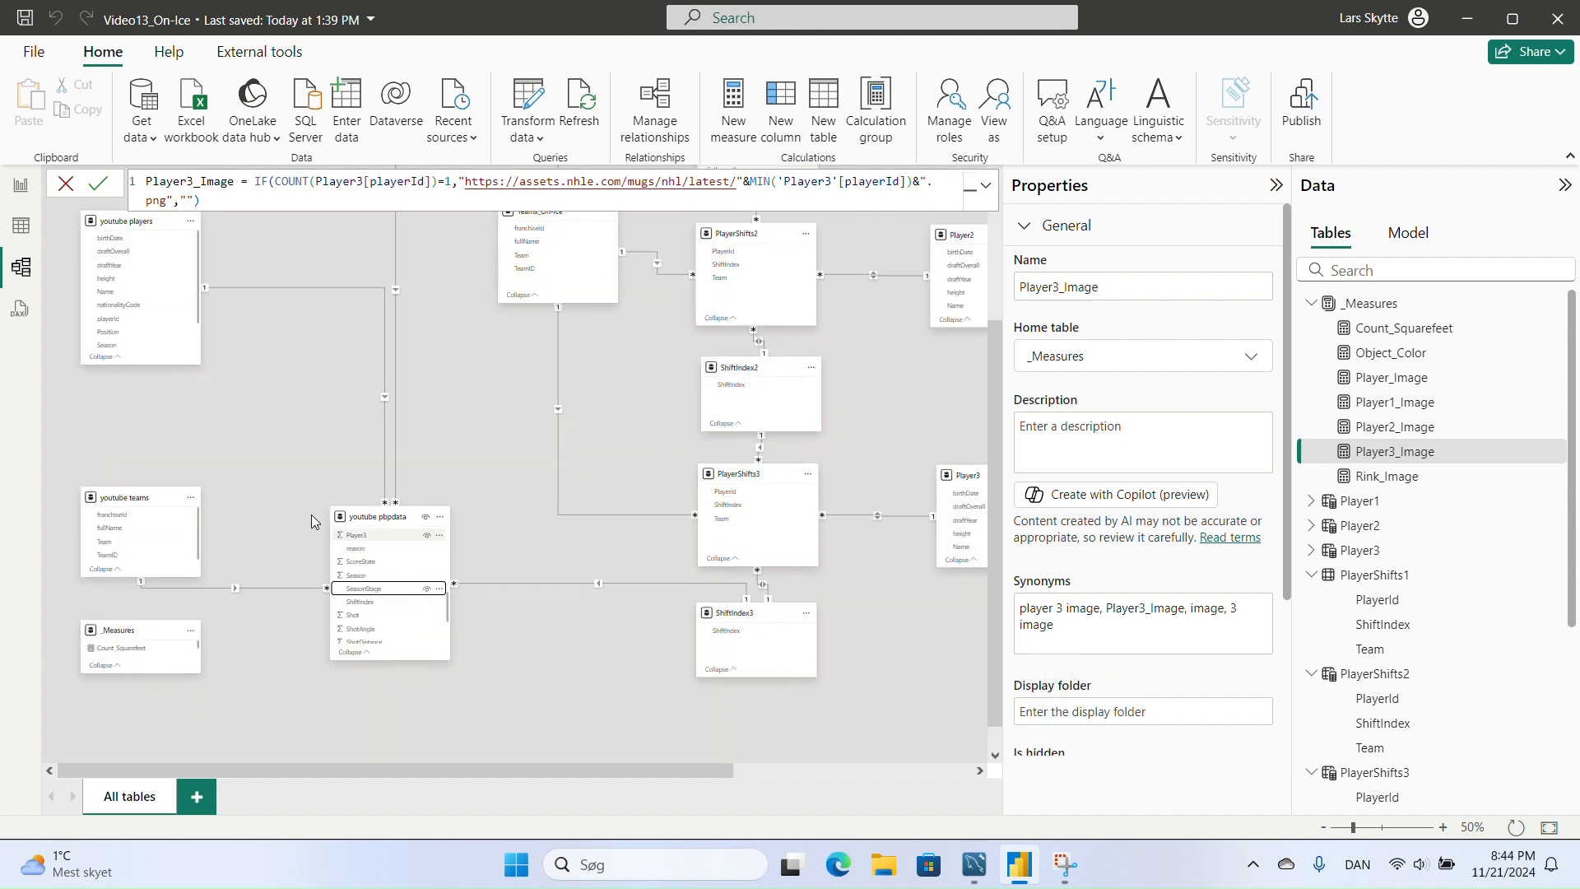
- Return to the report, make the iconMapV3 rink visual with event points visible, and clear the Player3 selection
left_click(19, 196)
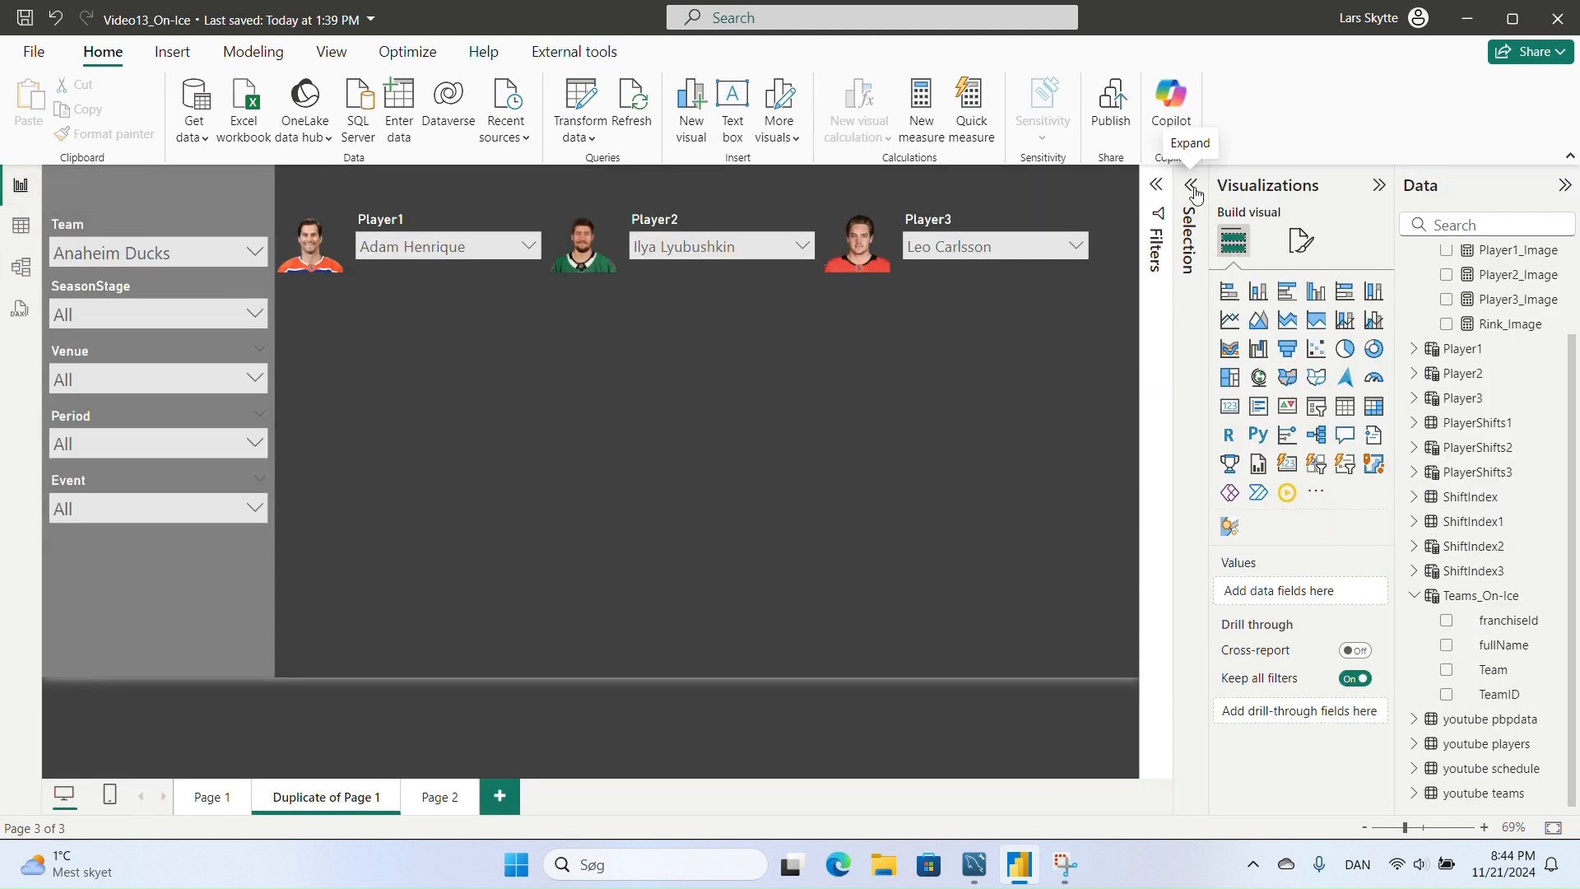
left_click(1191, 234)
left_click(1182, 411)
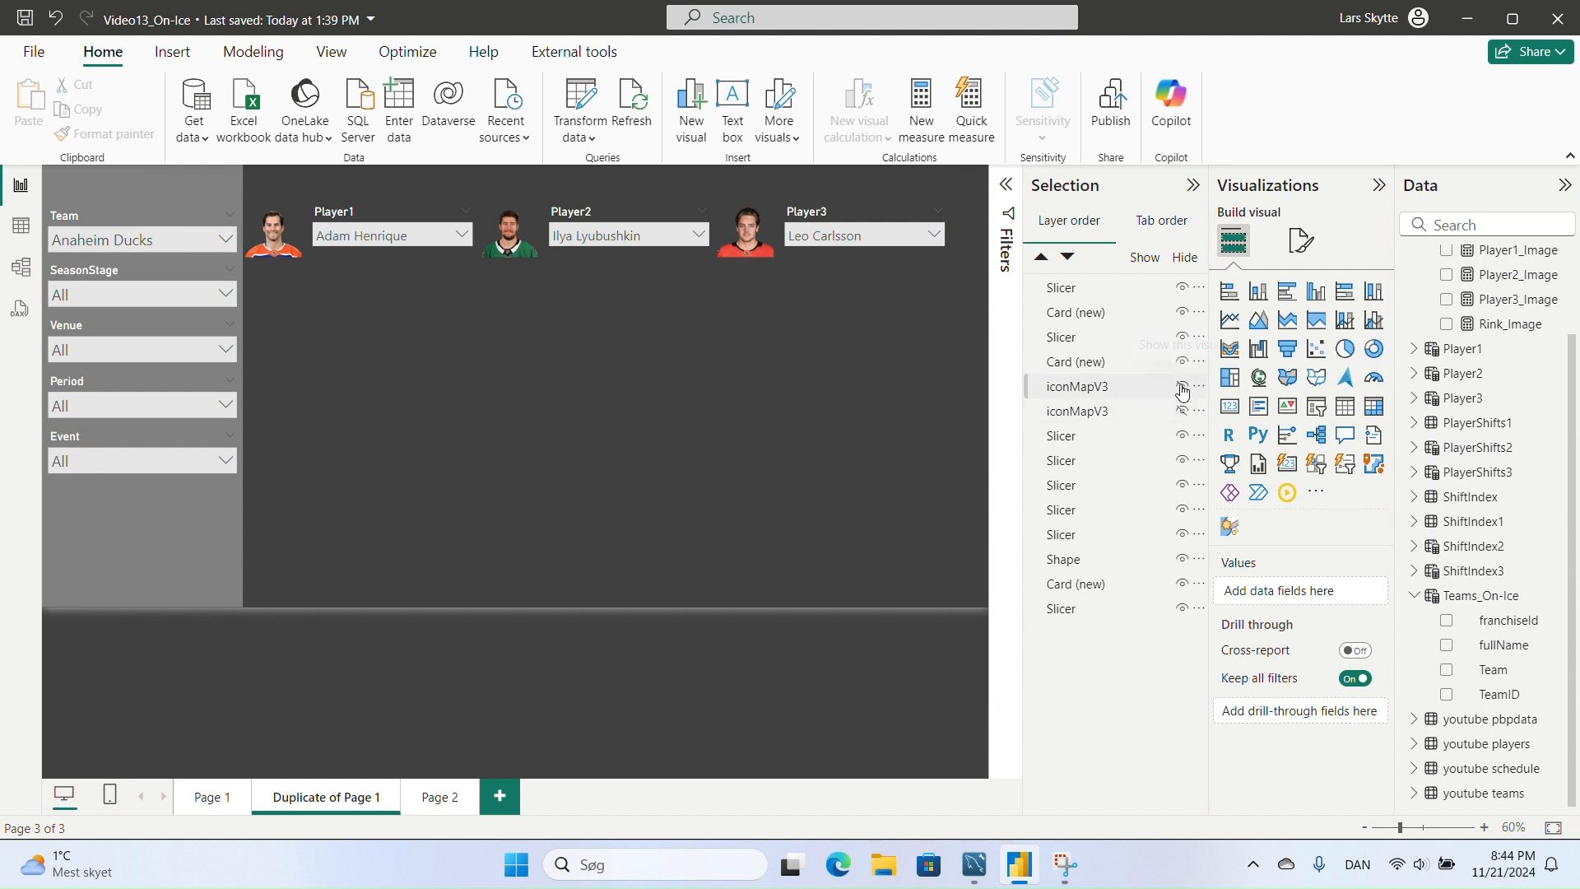
left_click(1182, 386)
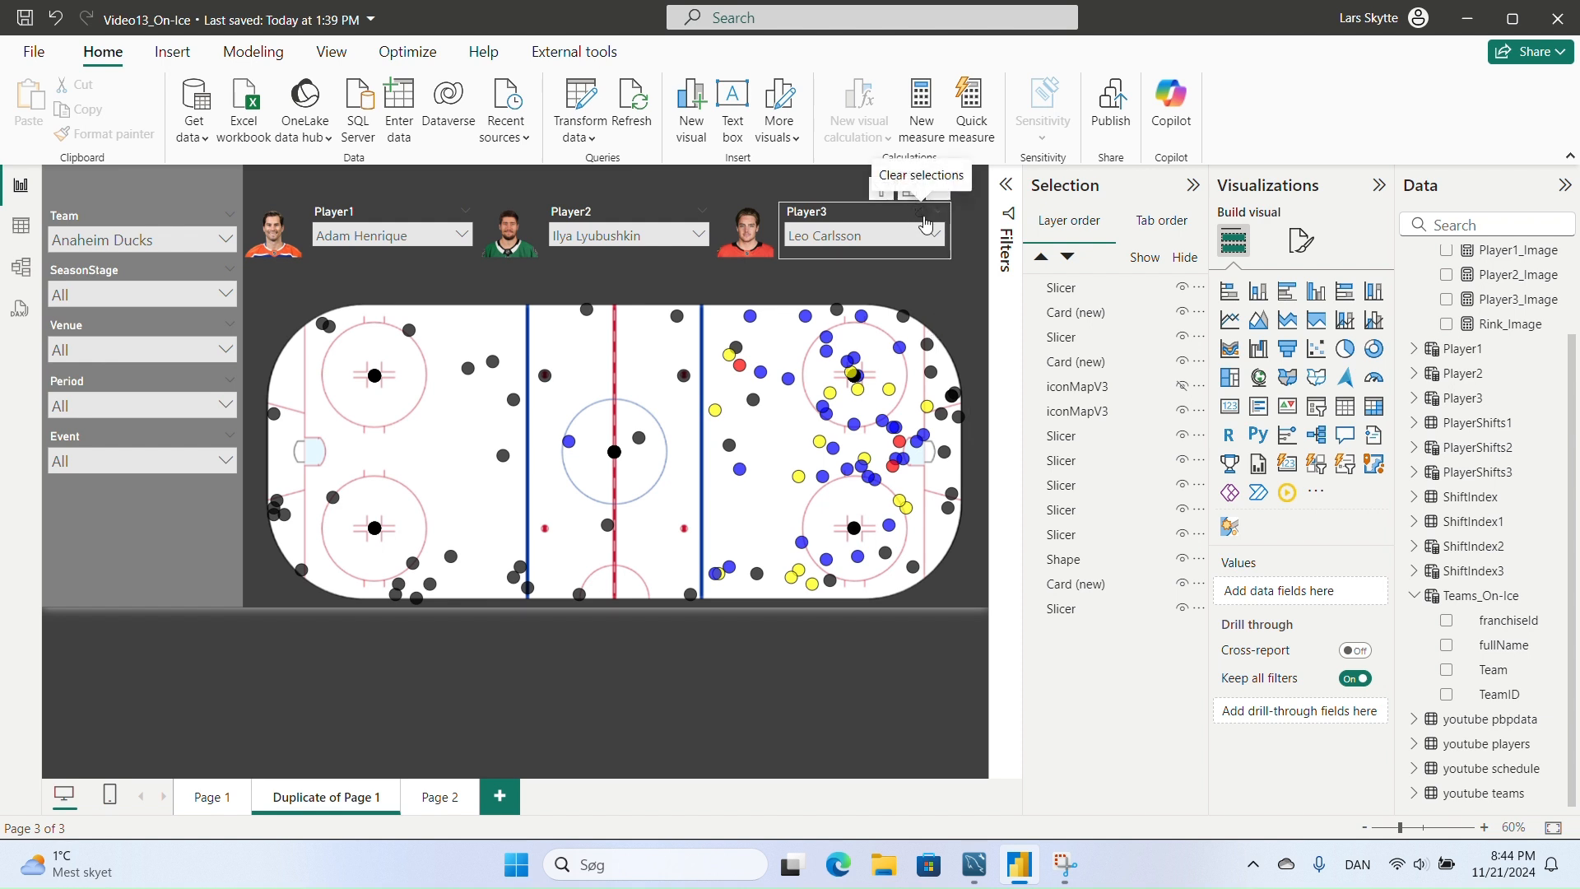
left_click(927, 221)
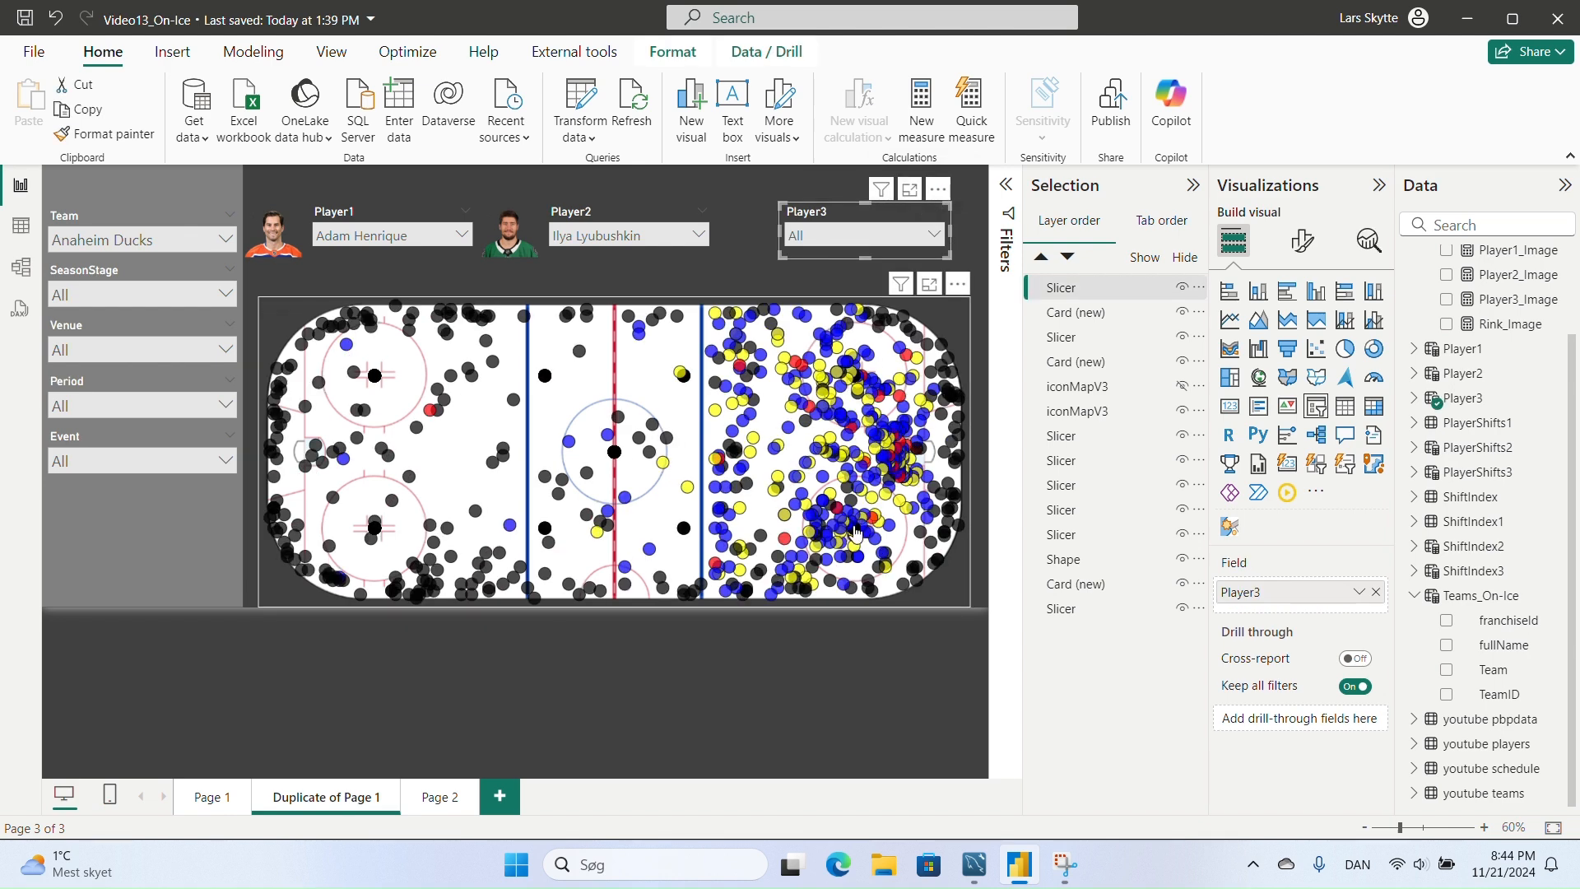
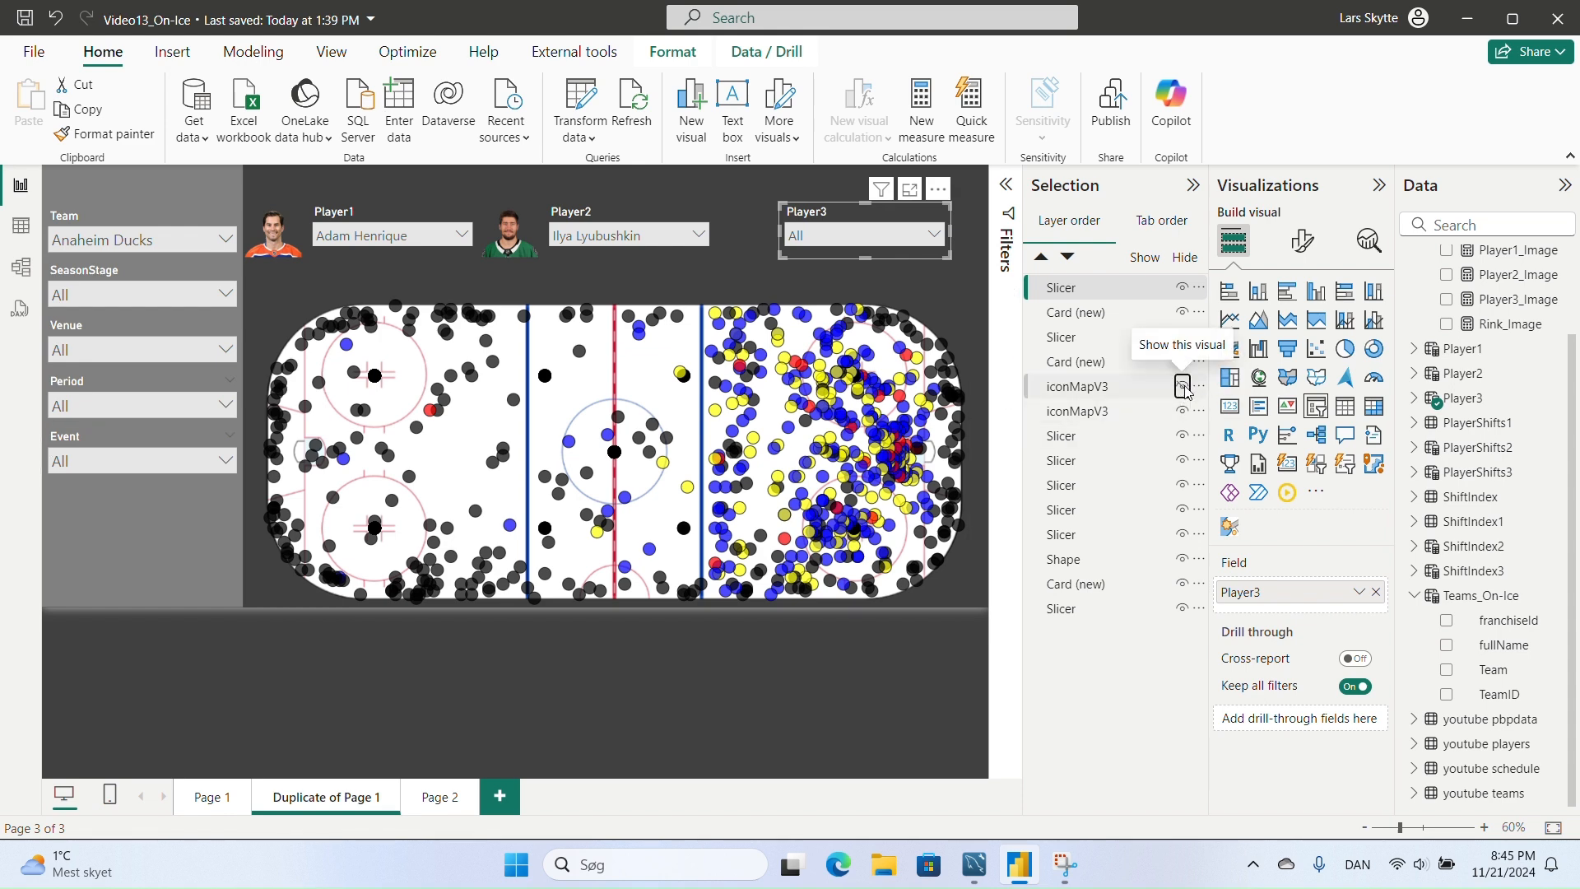
- Replace the event-point rink map with the zone-grid iconMapV3 visual and filter the Event slicer to goal
left_click(1183, 410)
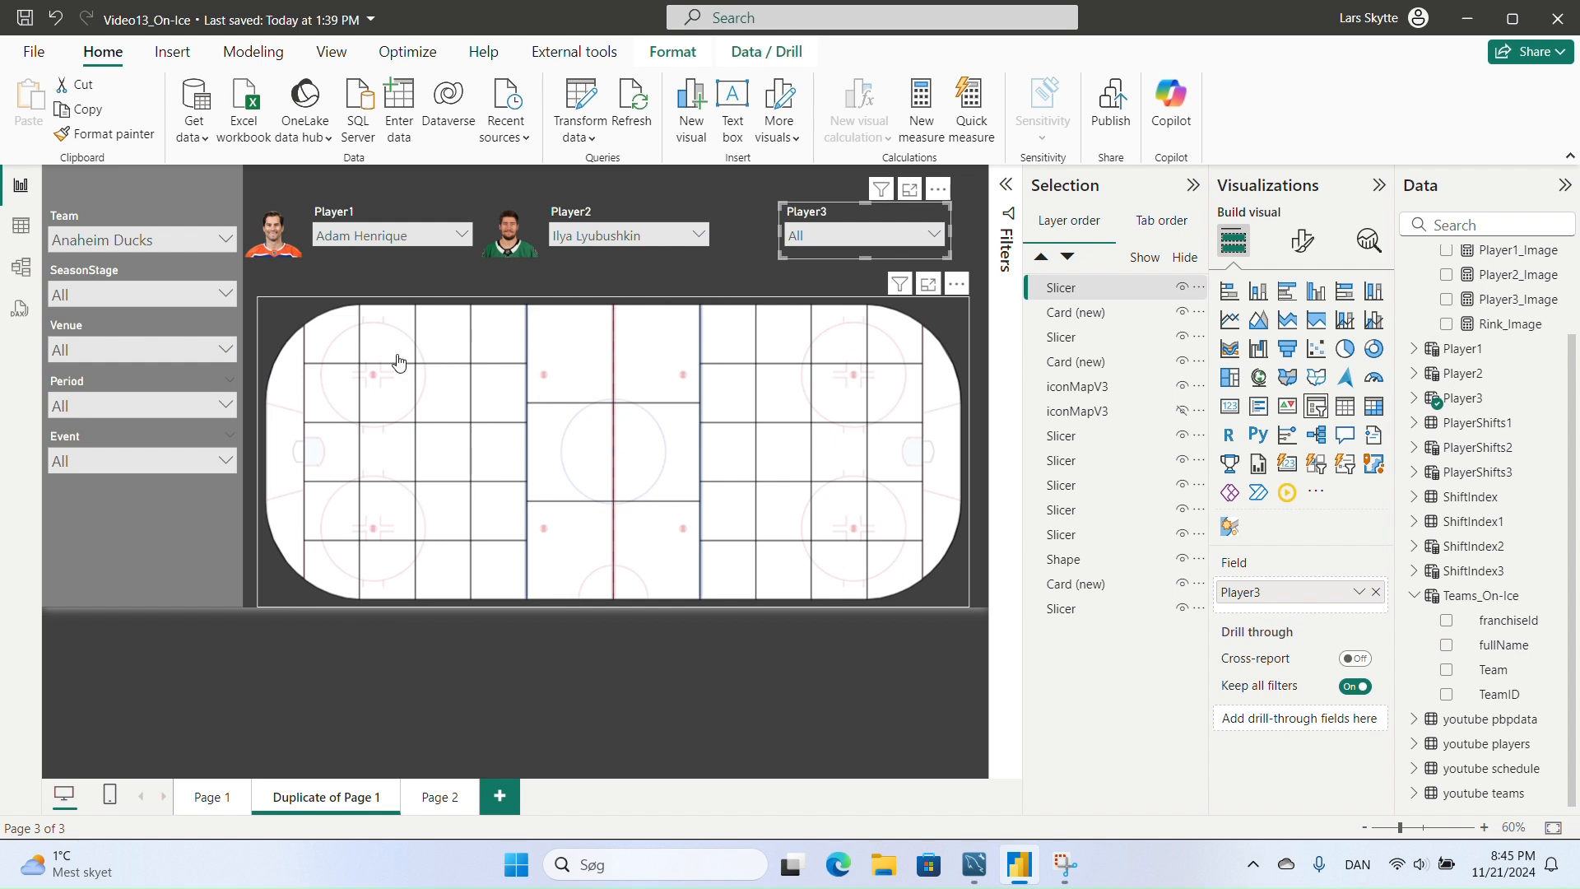
left_click(940, 321)
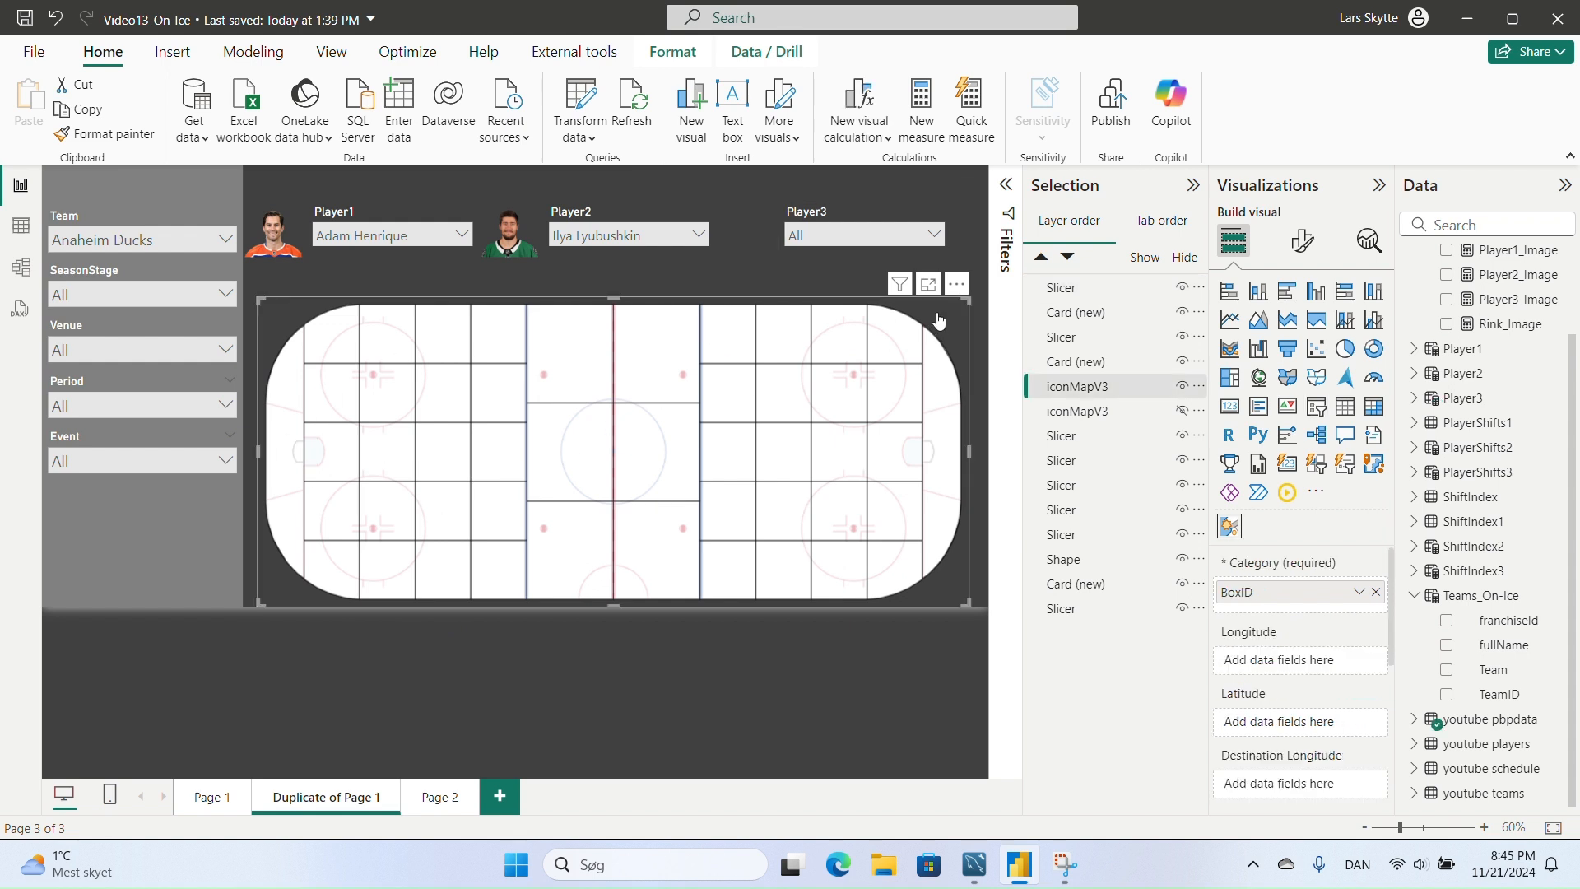
left_click(221, 463)
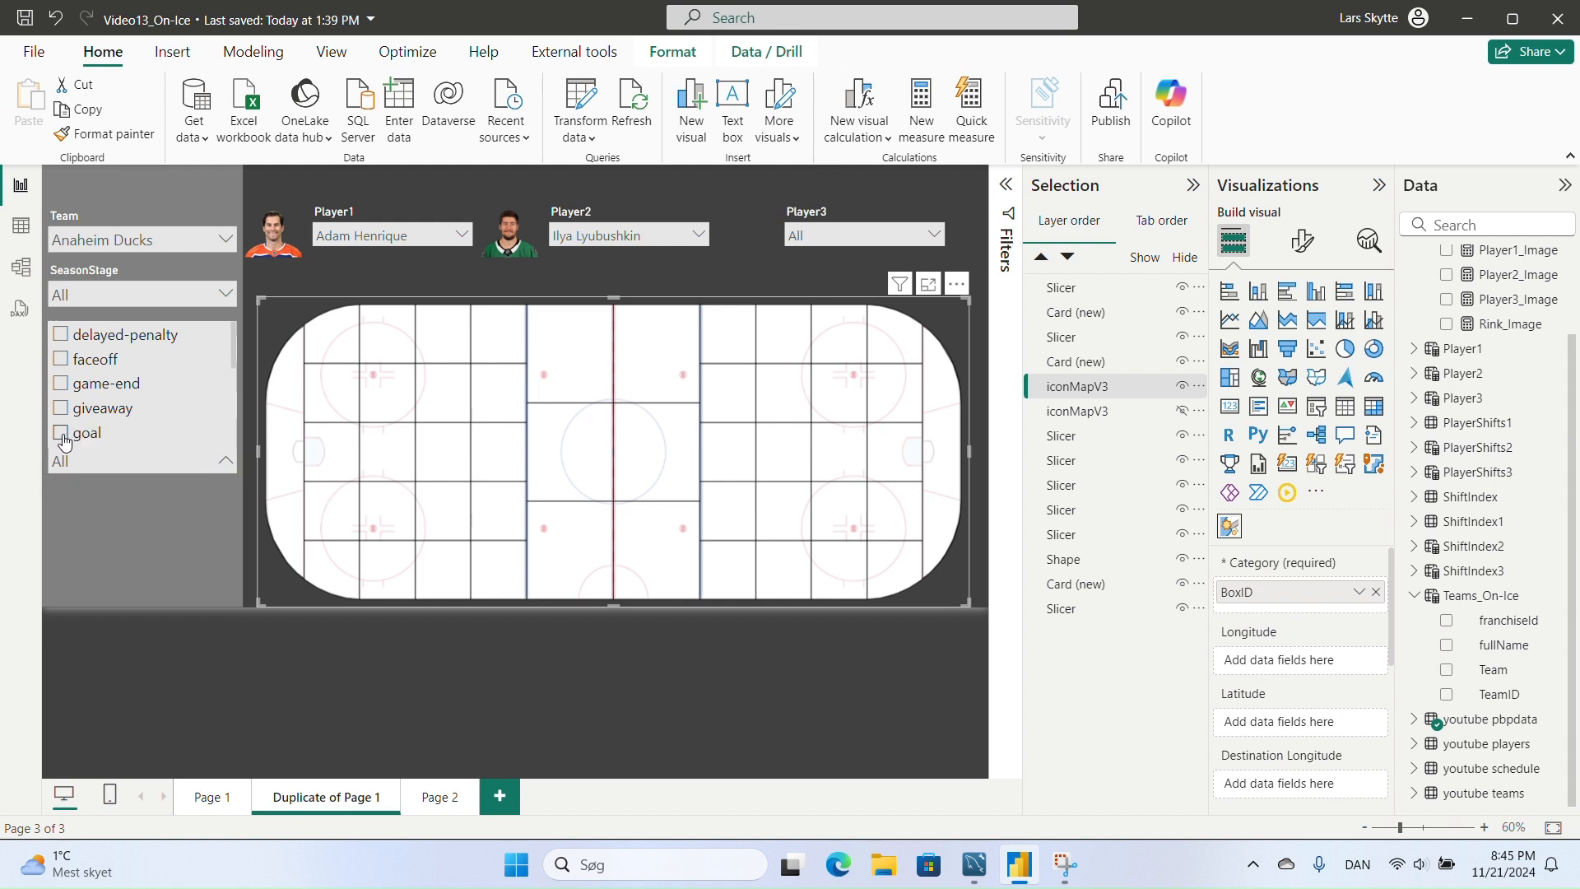
left_click(62, 433)
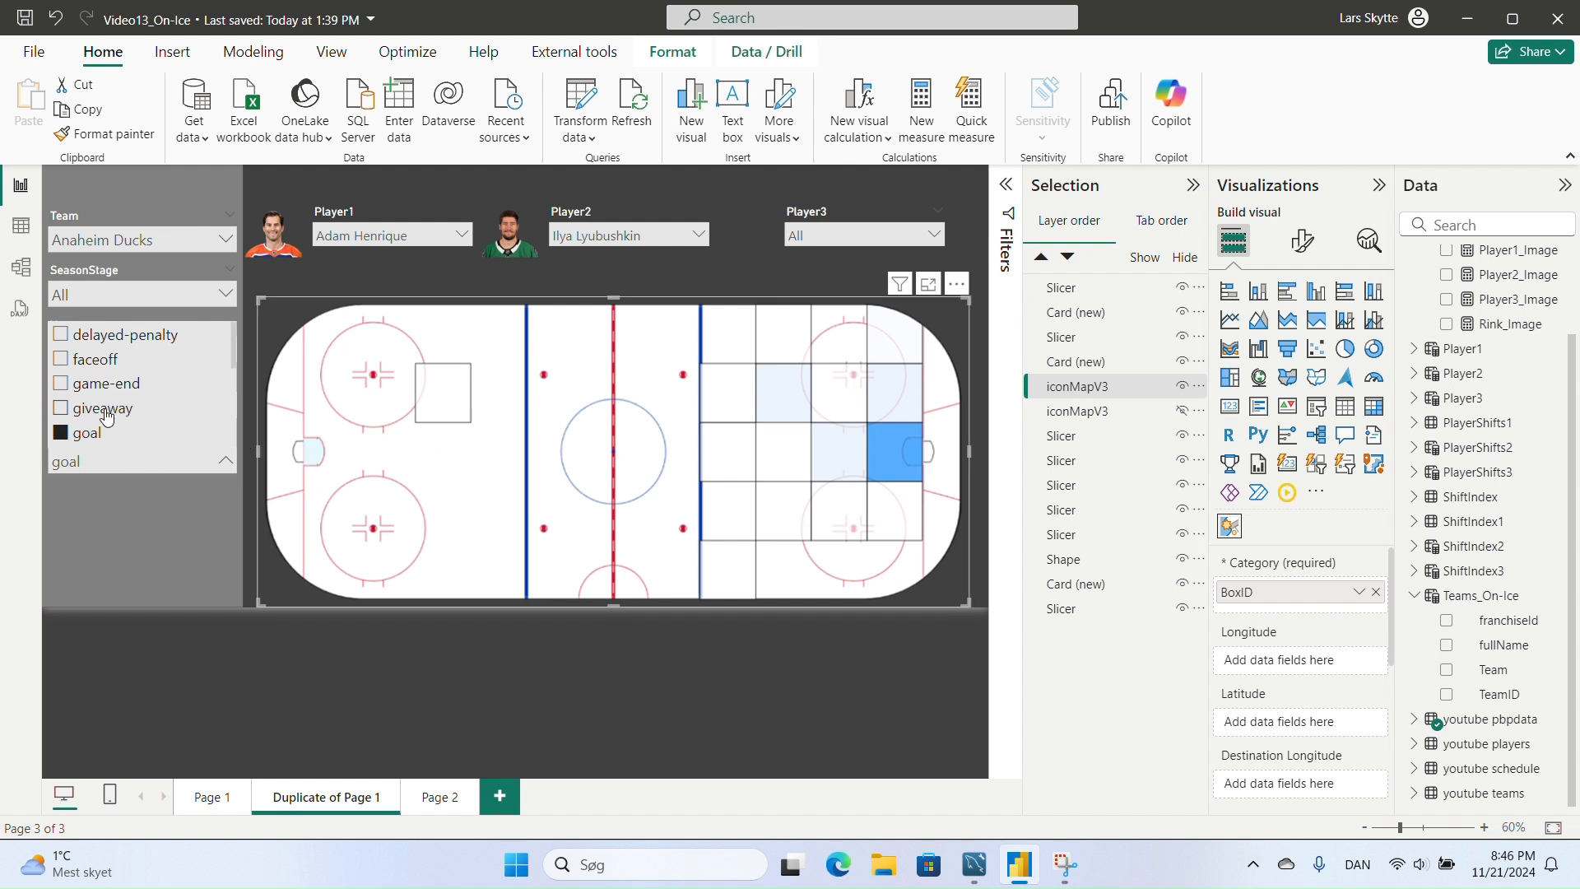
- Test the zone map with the Event slicer on hit, giveaway and game-end, ending with faceoff selected
scroll(147, 428, "down", 1)
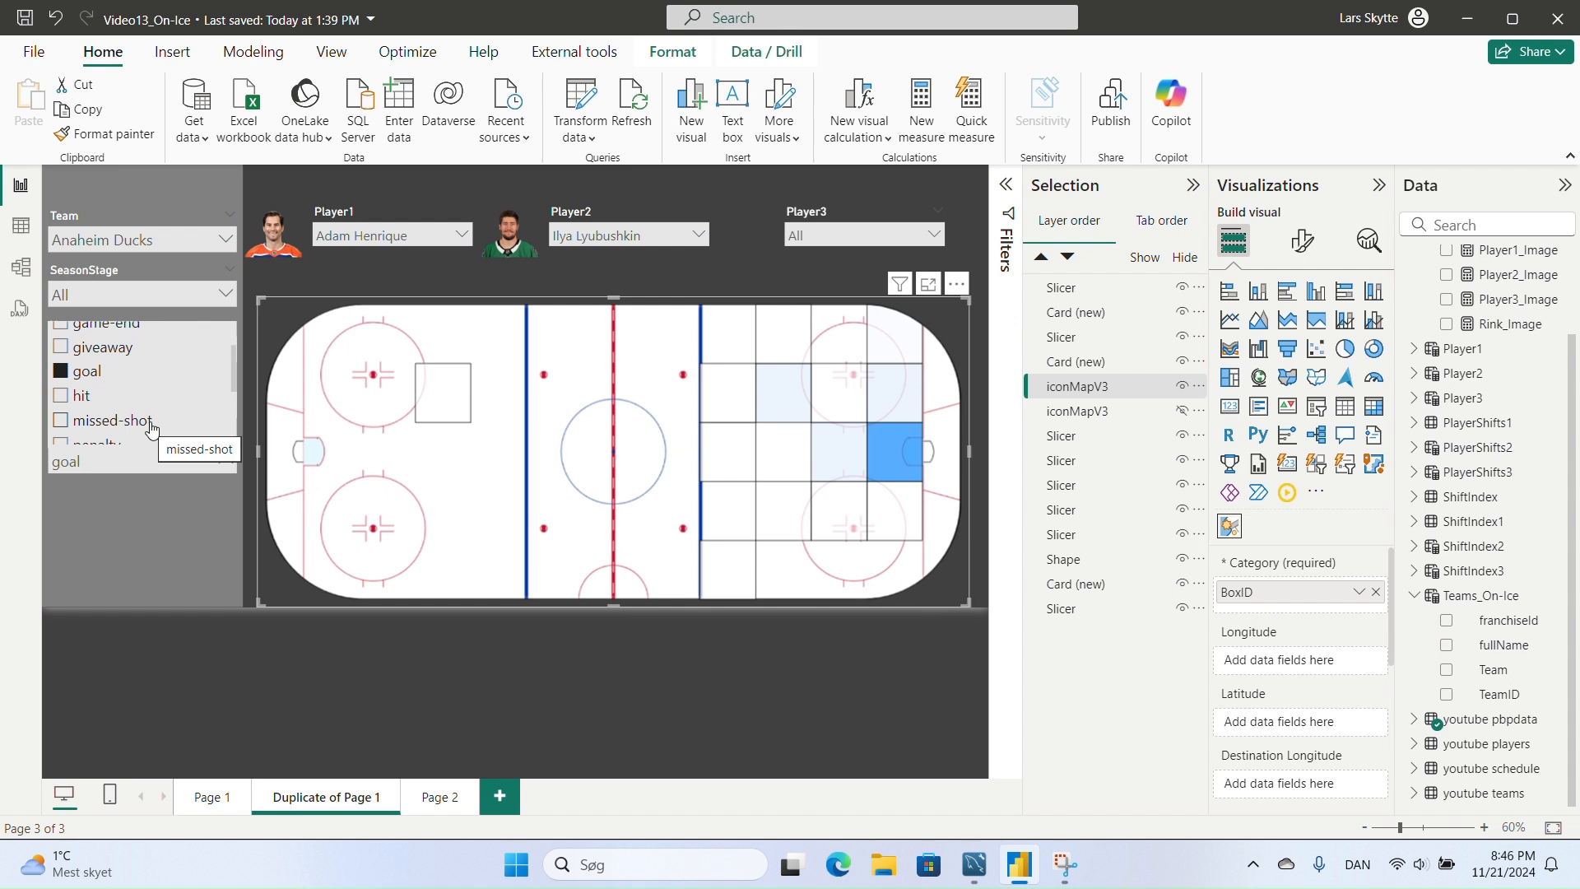
left_click(61, 397)
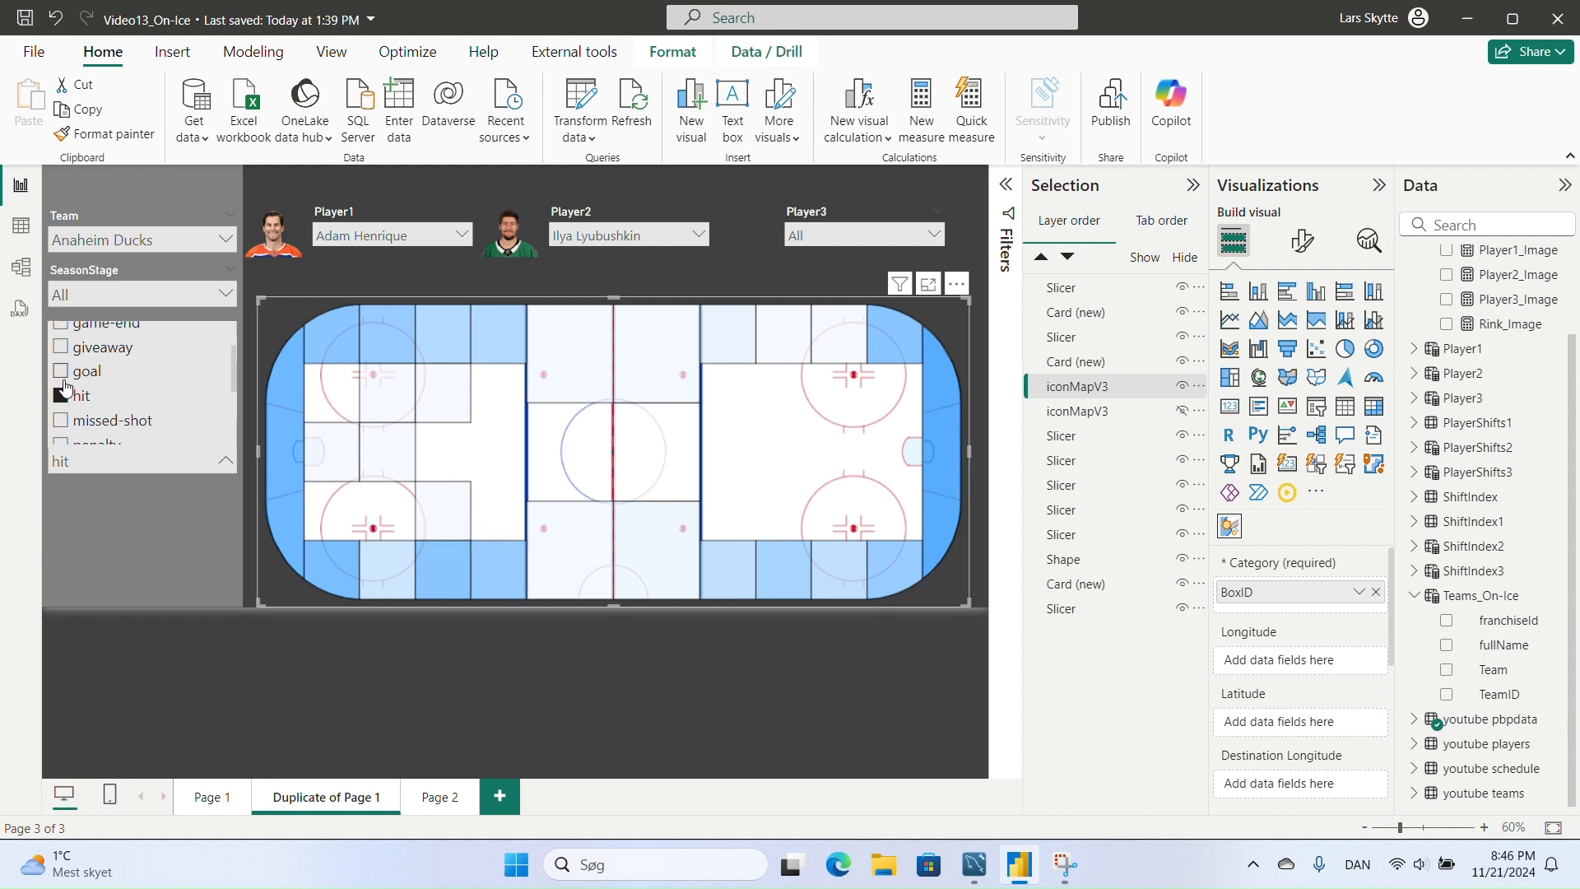
left_click(64, 349)
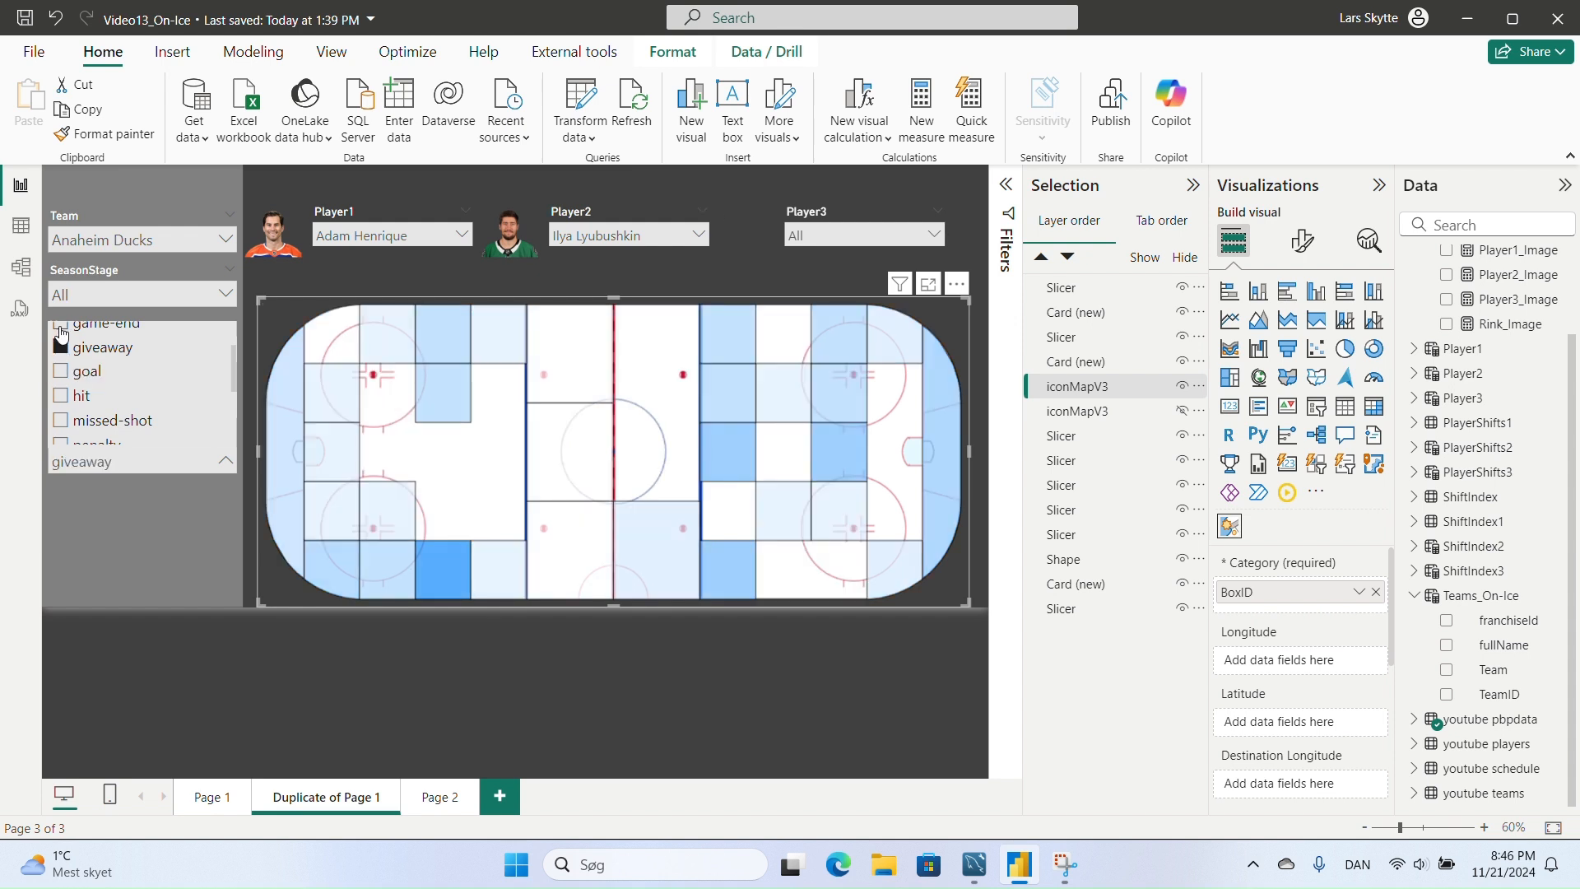
left_click(61, 329)
scroll(75, 403, "up", 1)
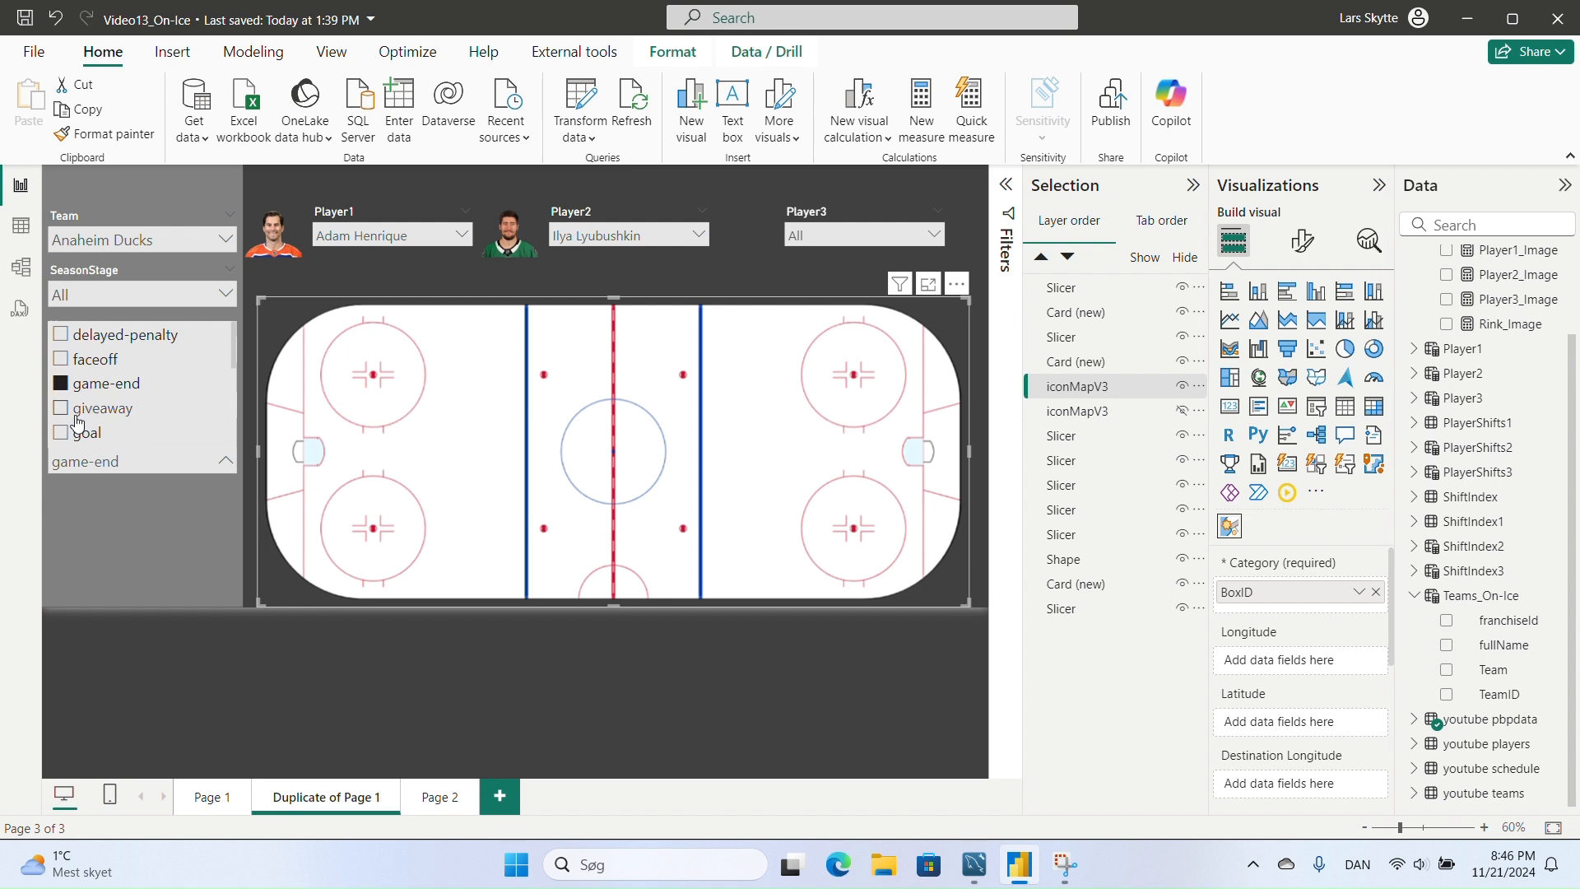
left_click(60, 359)
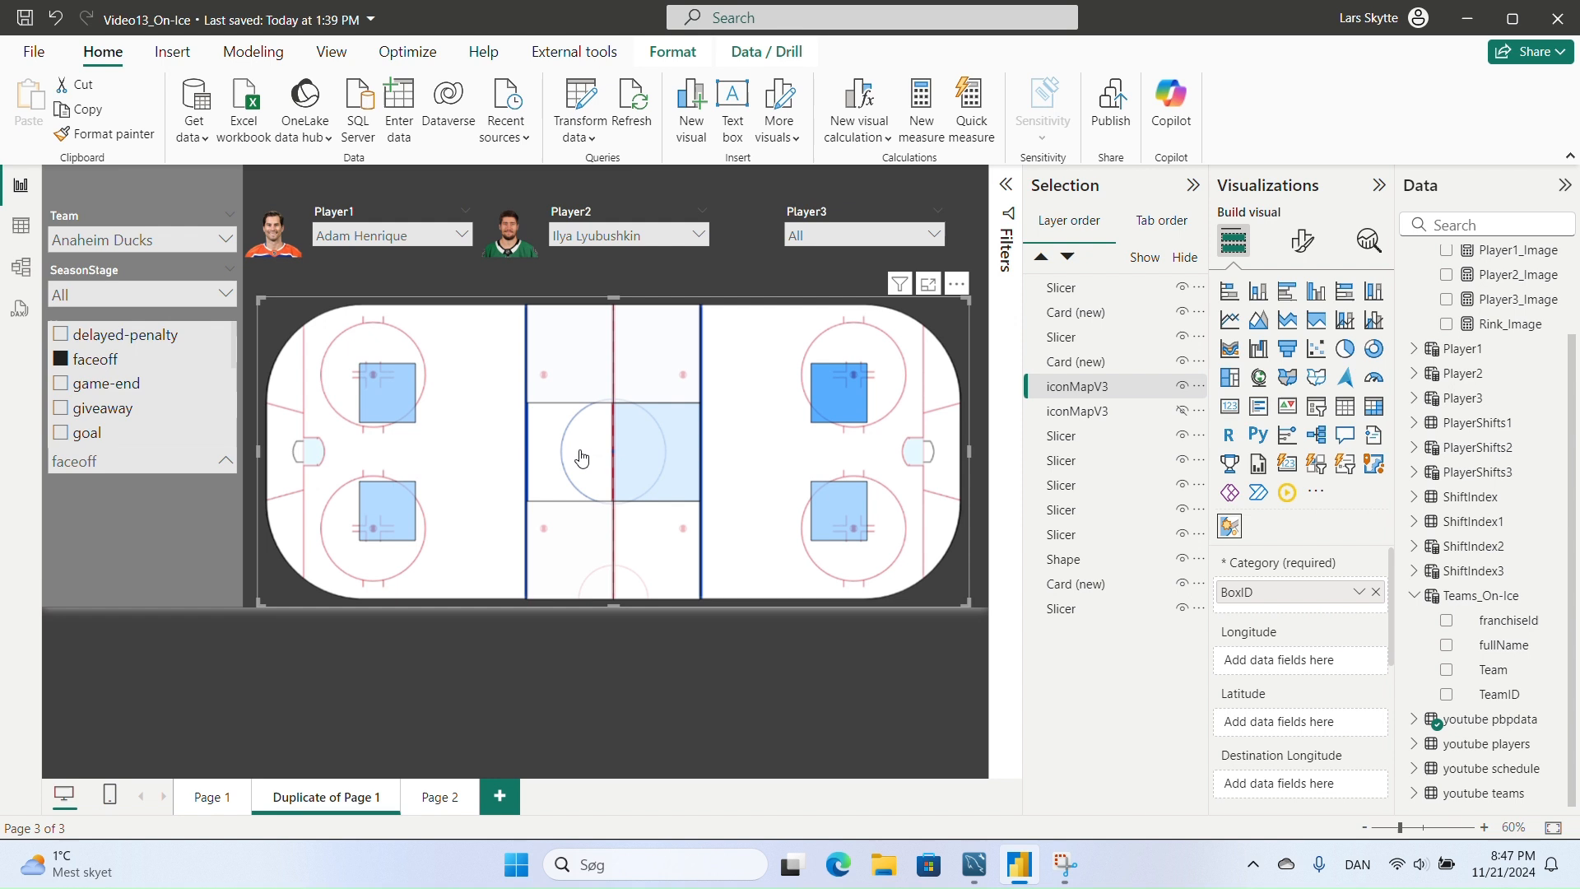
- Inspect the center-ice zones on the rink map by selecting individual boxes and clearing each selection
left_click(684, 452)
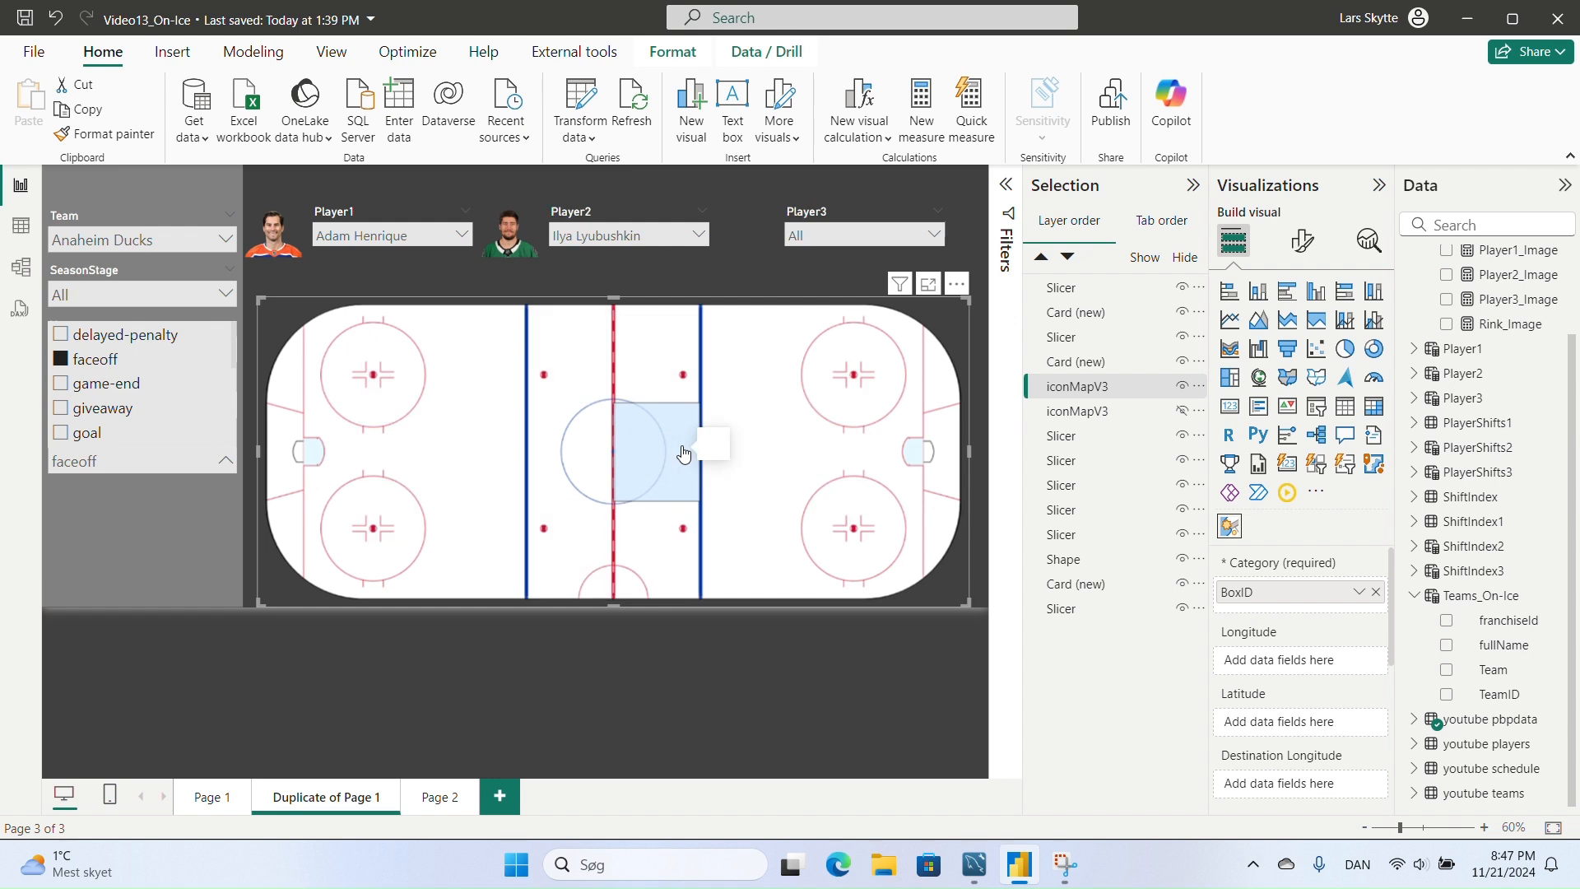
left_click(683, 452)
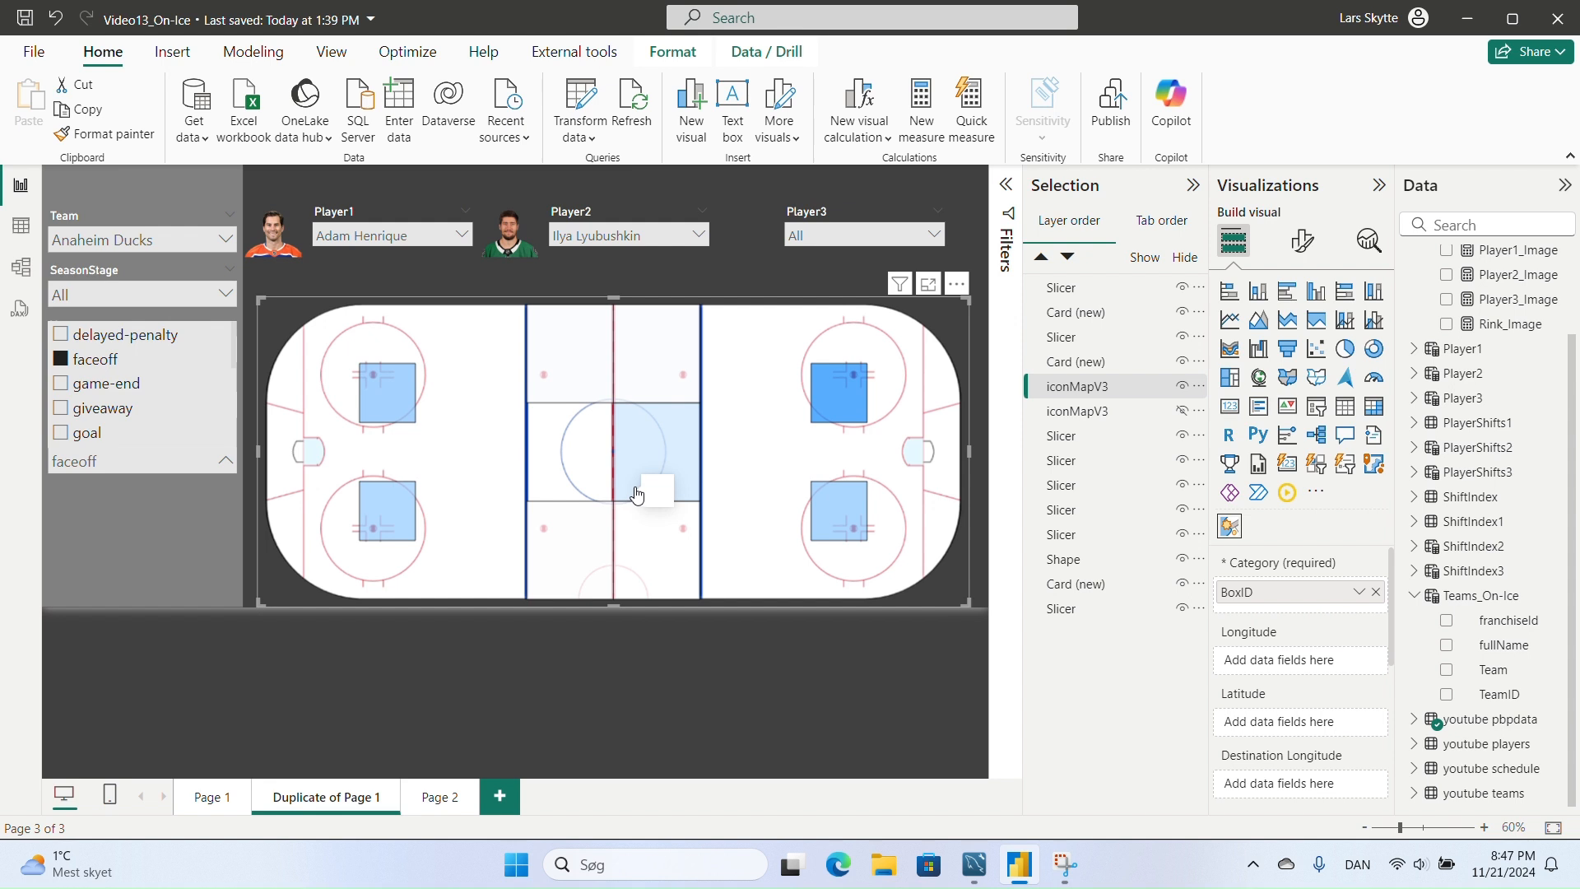
left_click(647, 461)
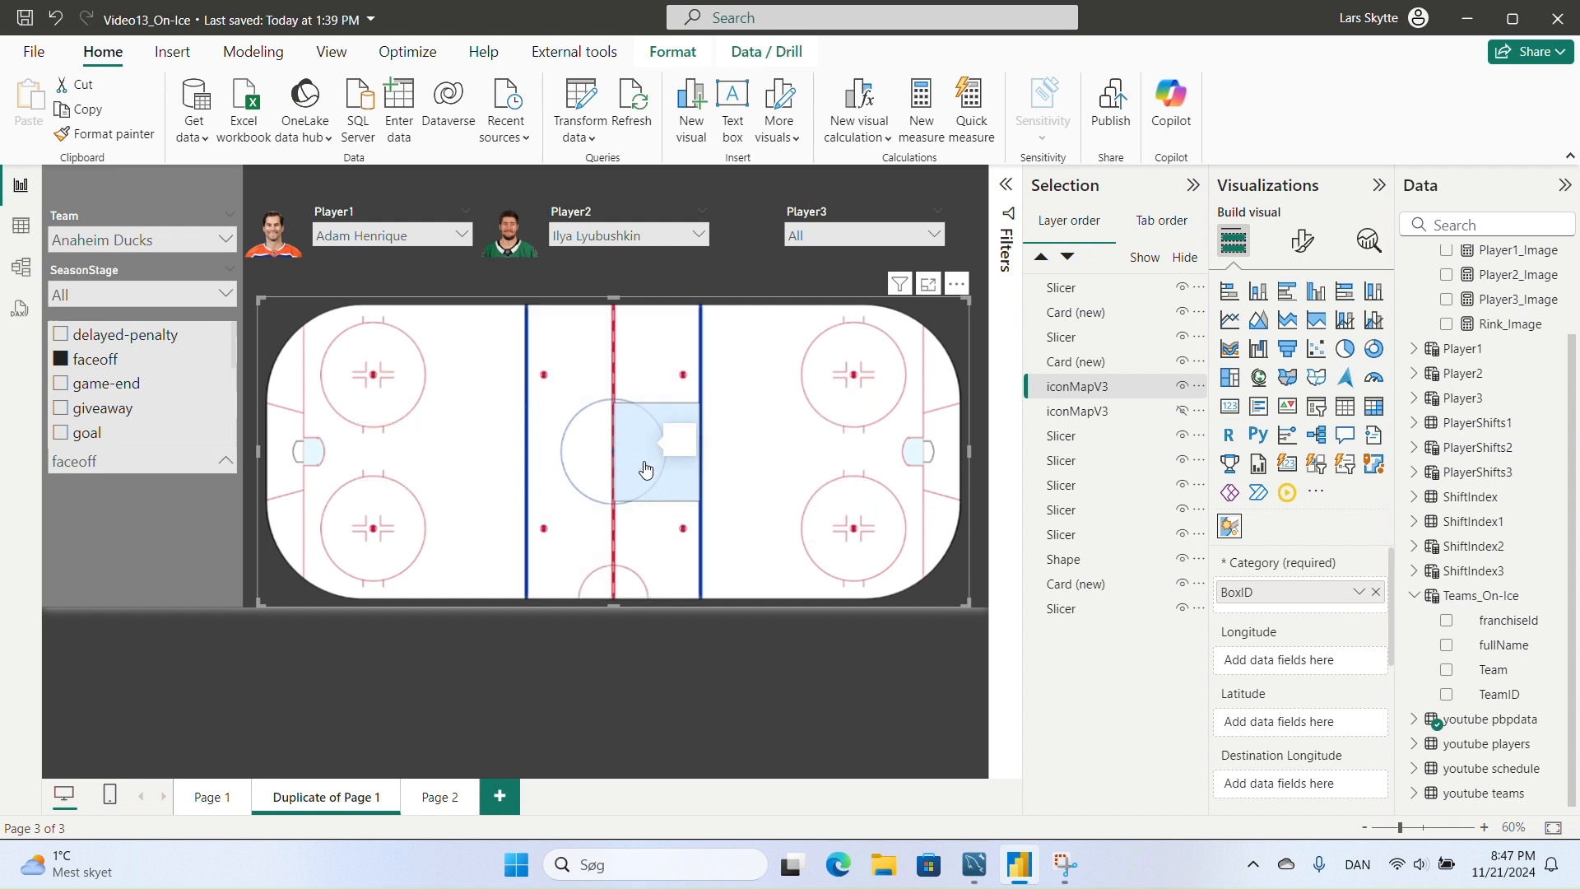
left_click(645, 469)
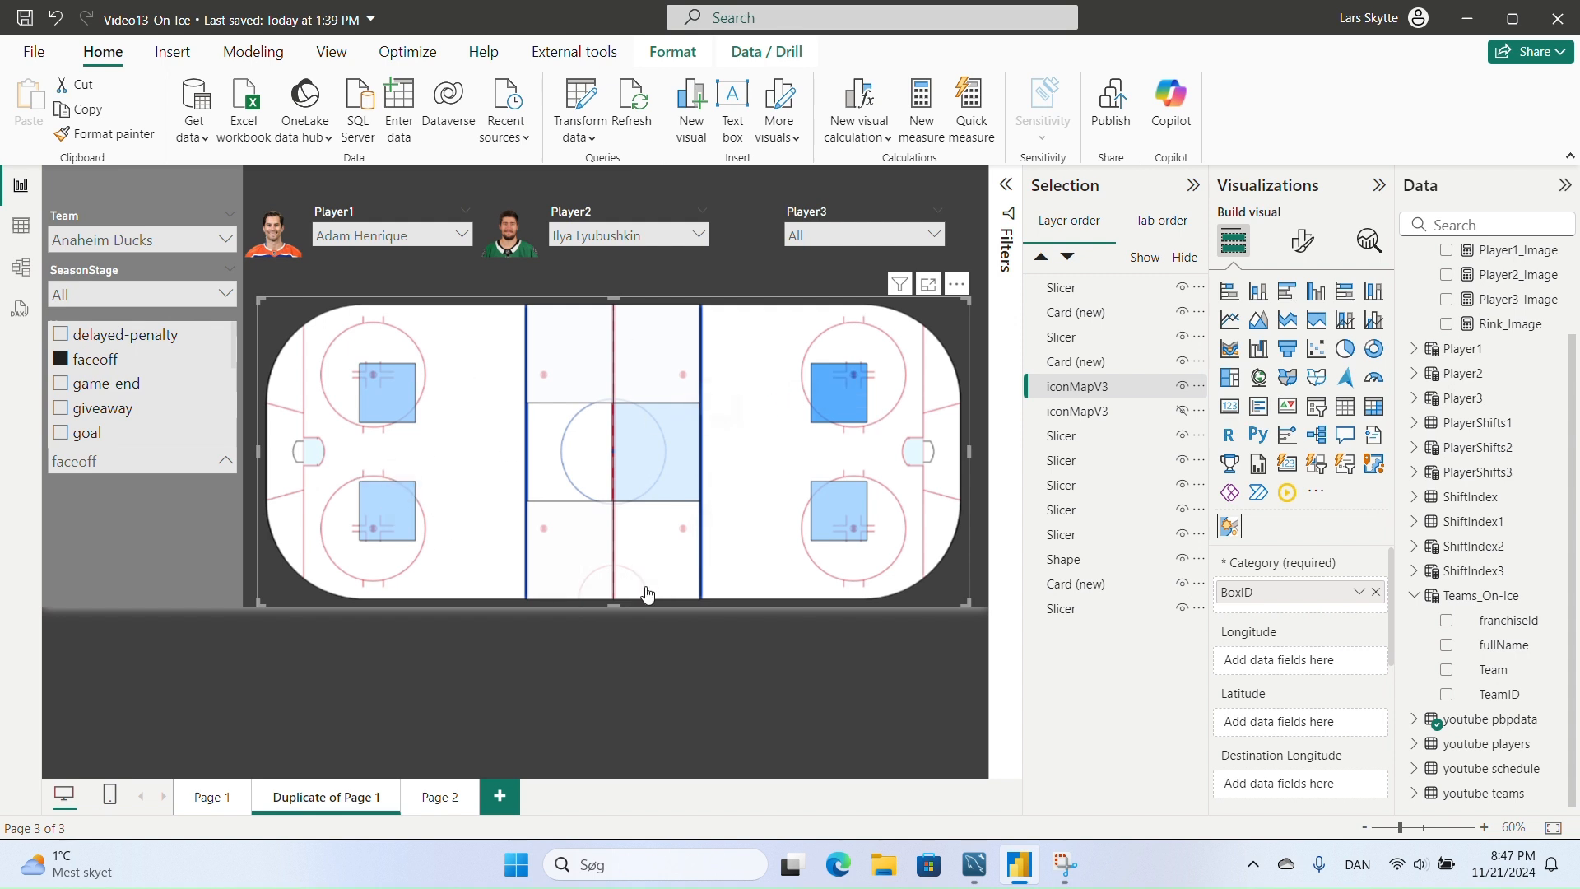
left_click(548, 379)
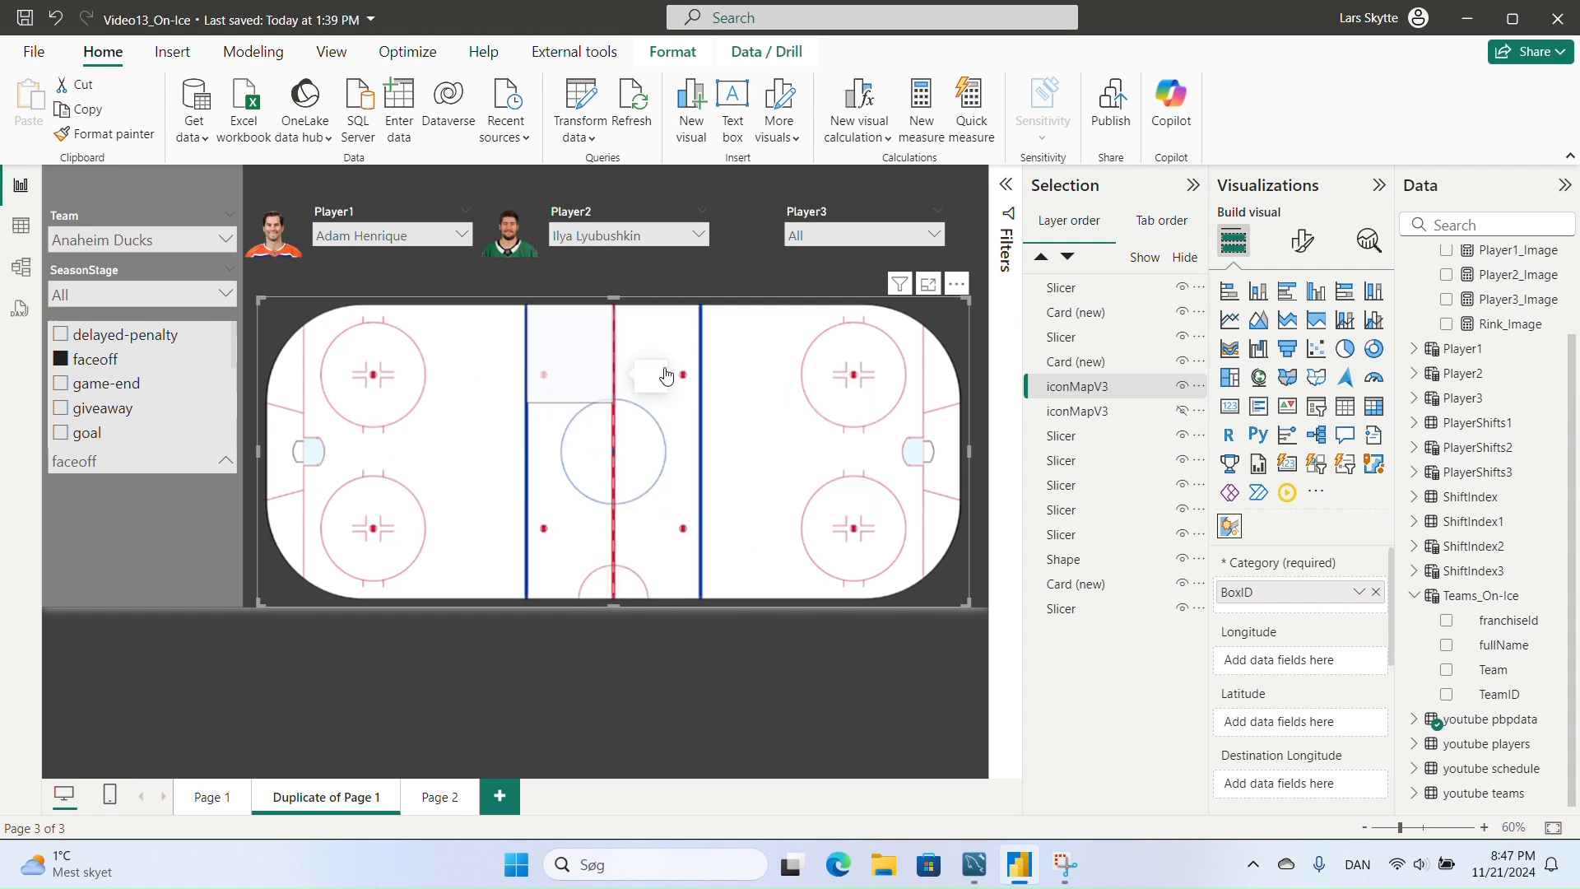
left_click(667, 375)
left_click(564, 578)
left_click(678, 555)
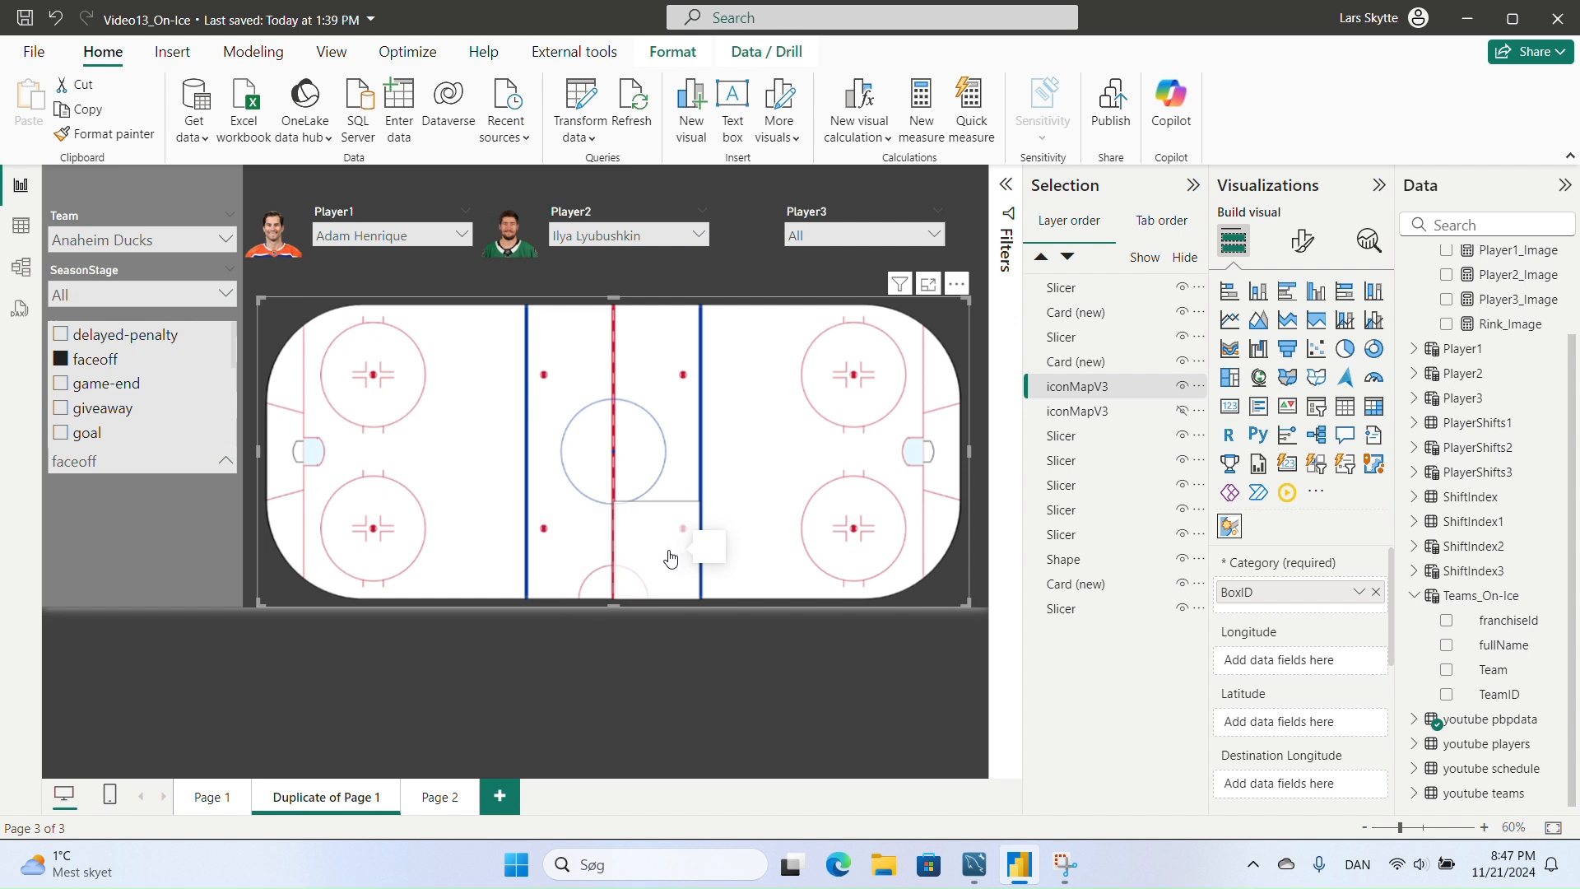
left_click(671, 558)
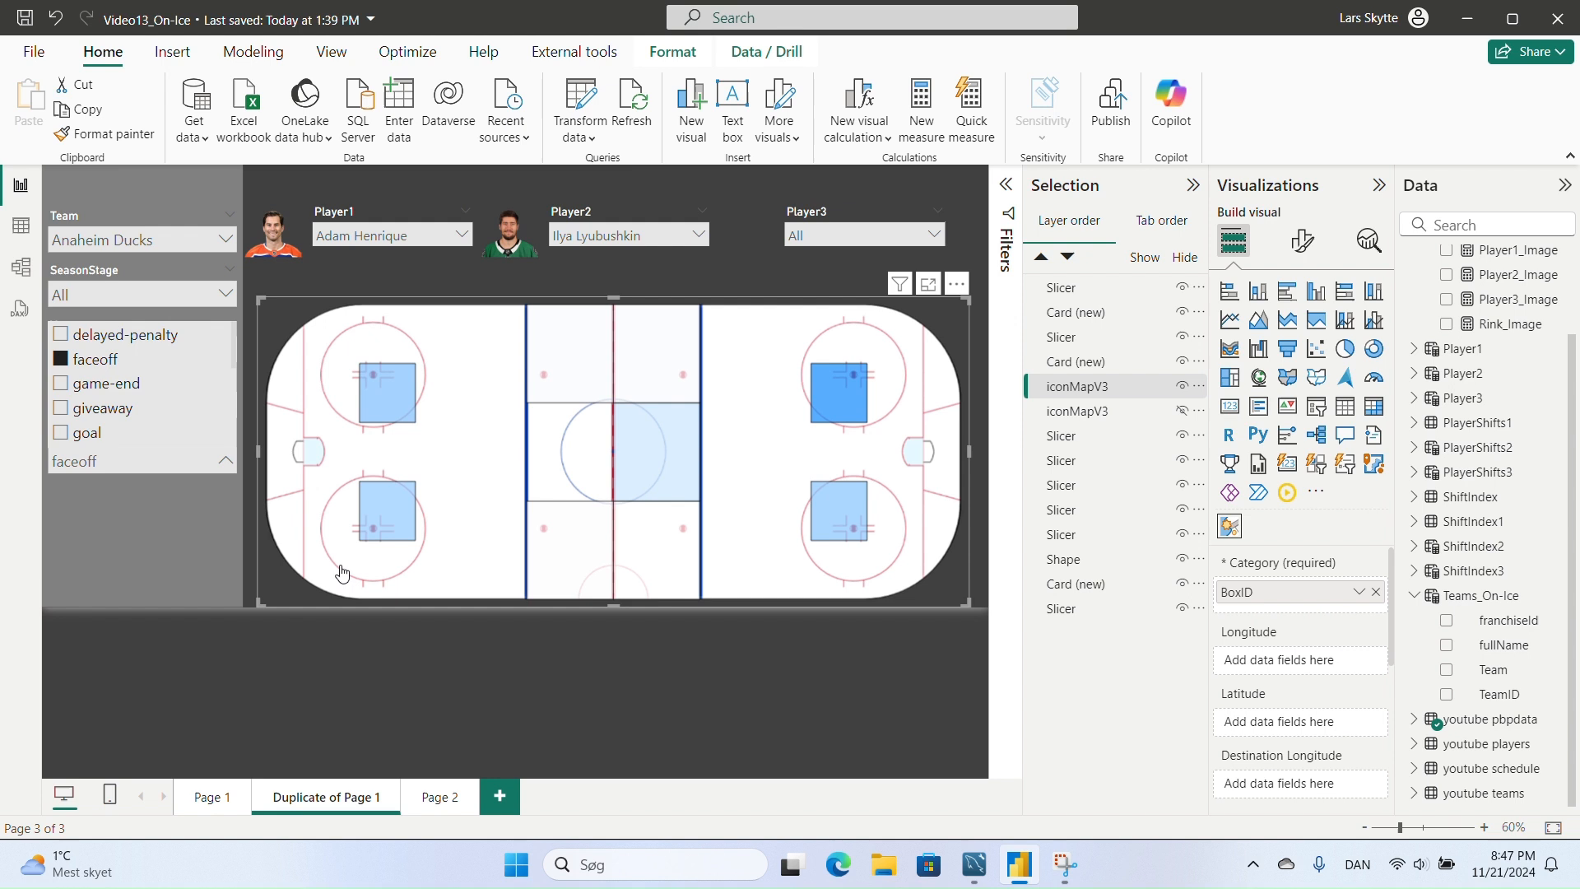
- Close the Event slicer's list and clear its selection so all events are included
scroll(91, 416, "down", 3)
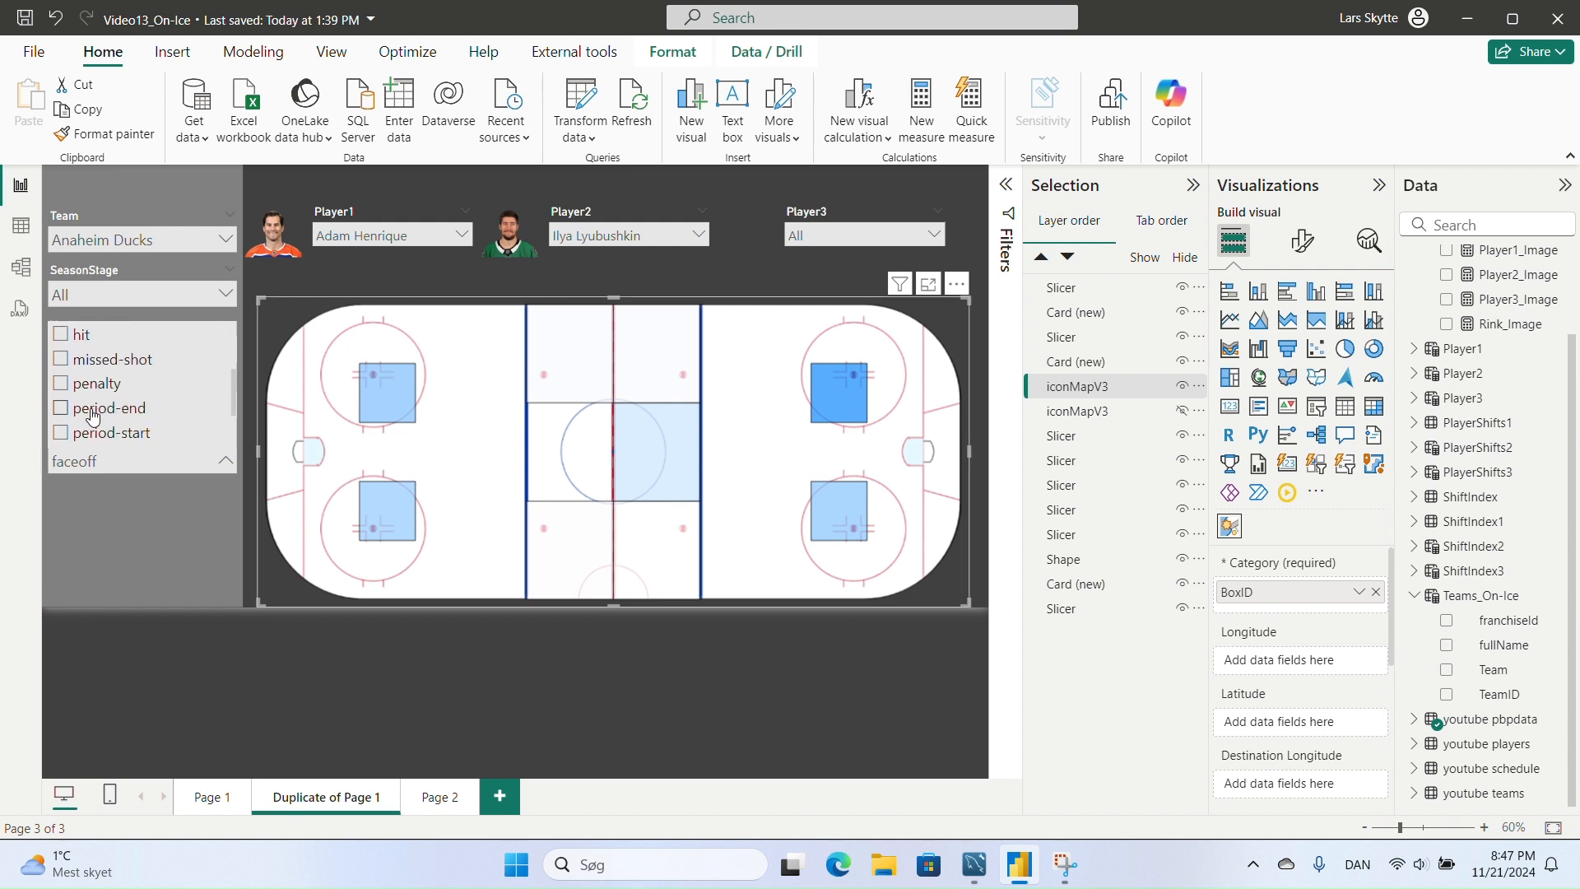
left_click(496, 280)
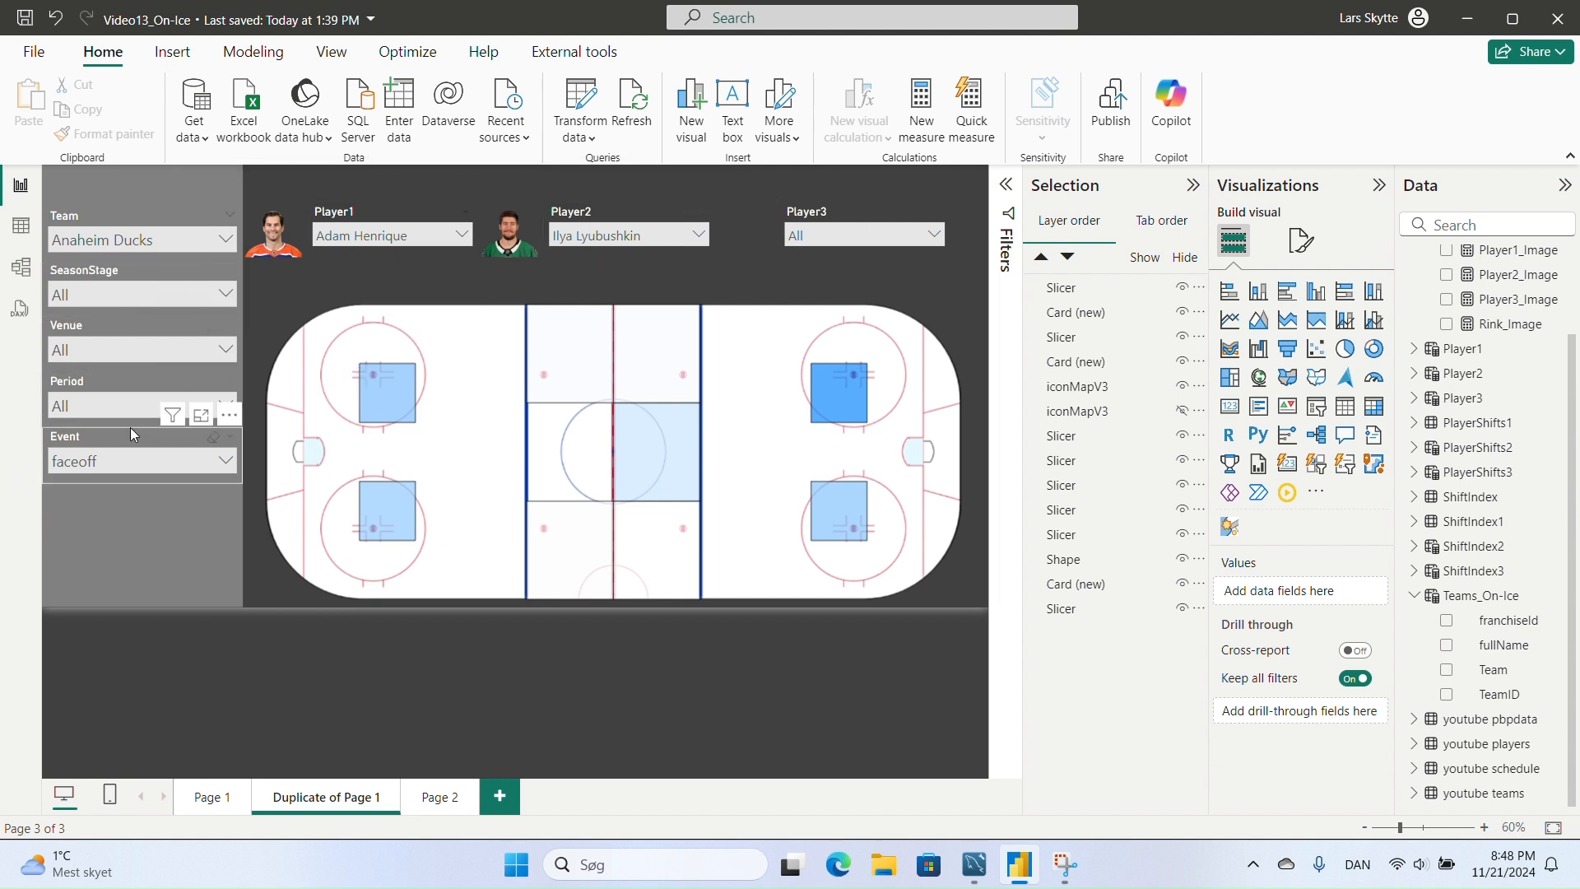
left_click(172, 246)
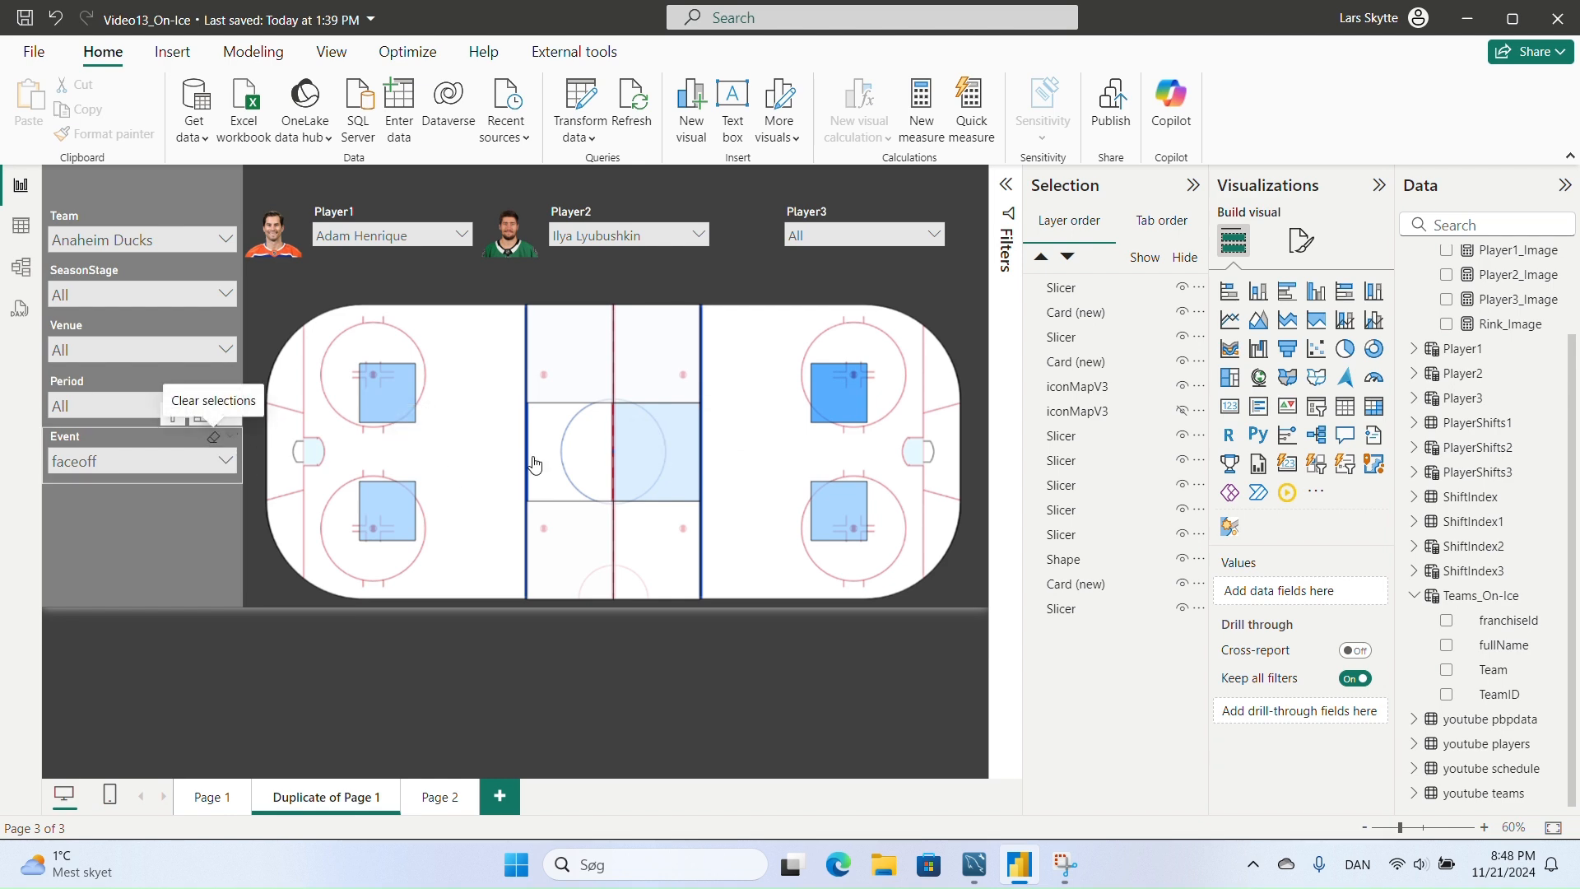
left_click(212, 441)
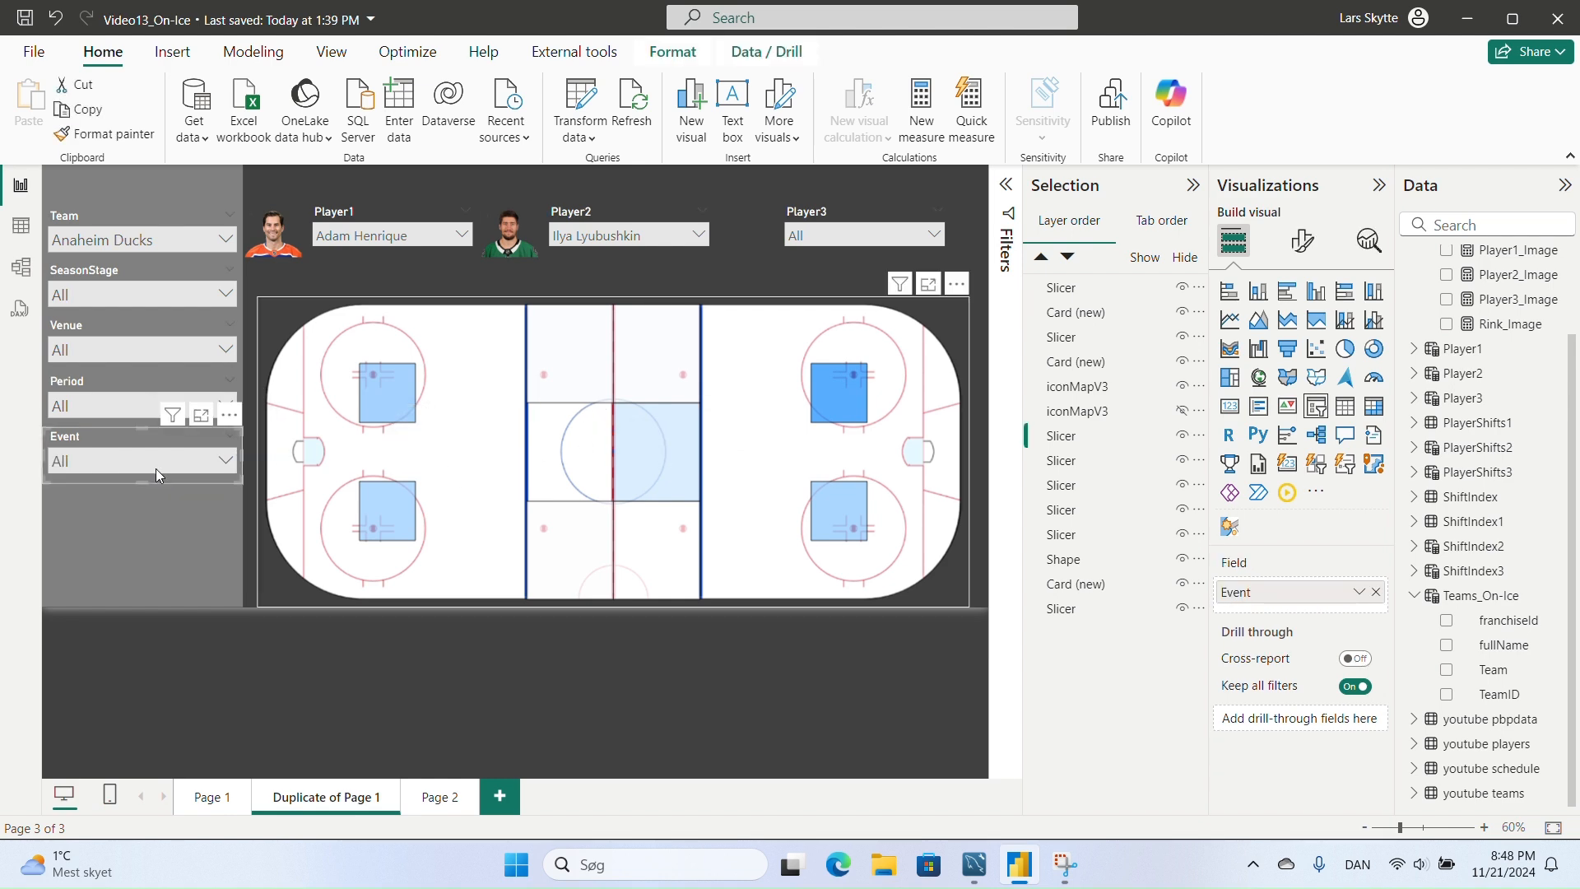
- In the model view, move the ShiftIndex table below youtube pbpdata and create a one-to-many, single-direction relationship from ShiftIndex3 on ShiftIndex
left_click(21, 268)
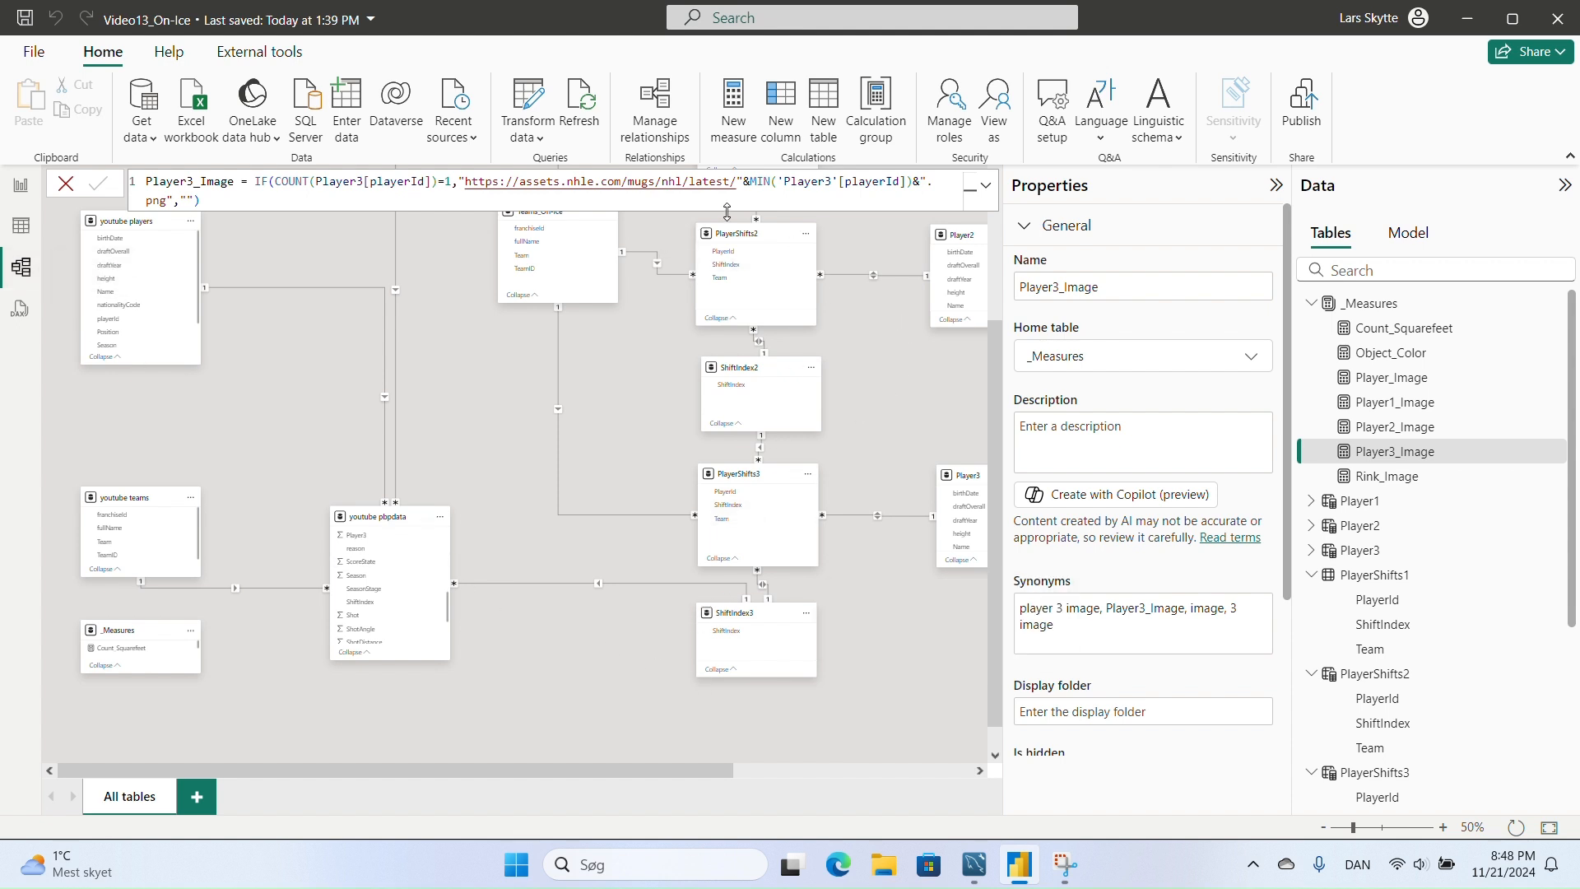
left_click(735, 615)
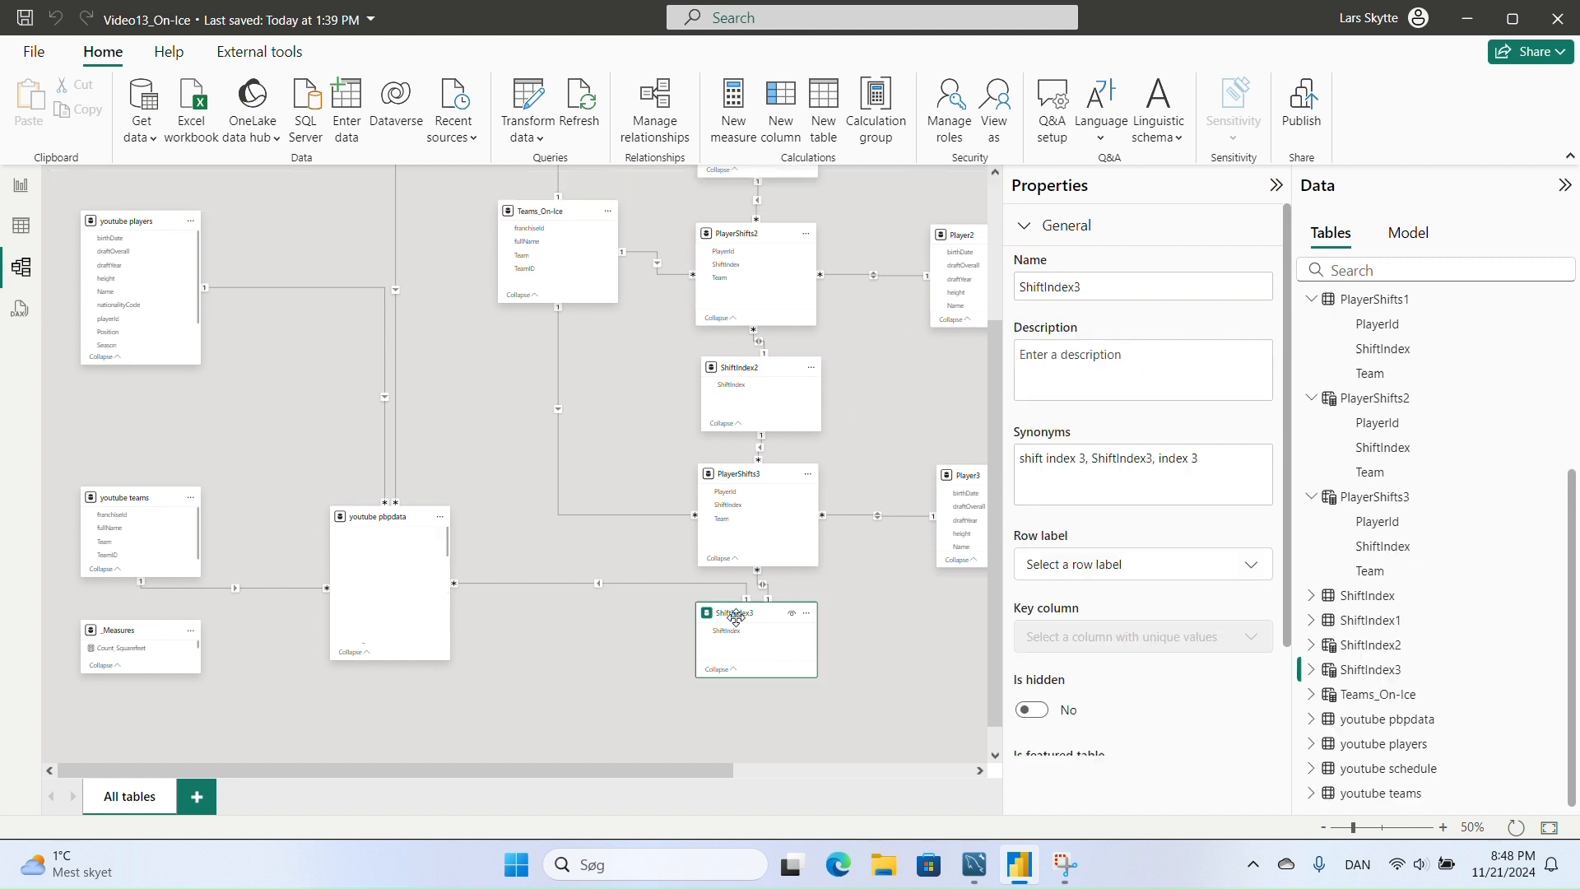
left_click_drag(703, 766, 872, 762)
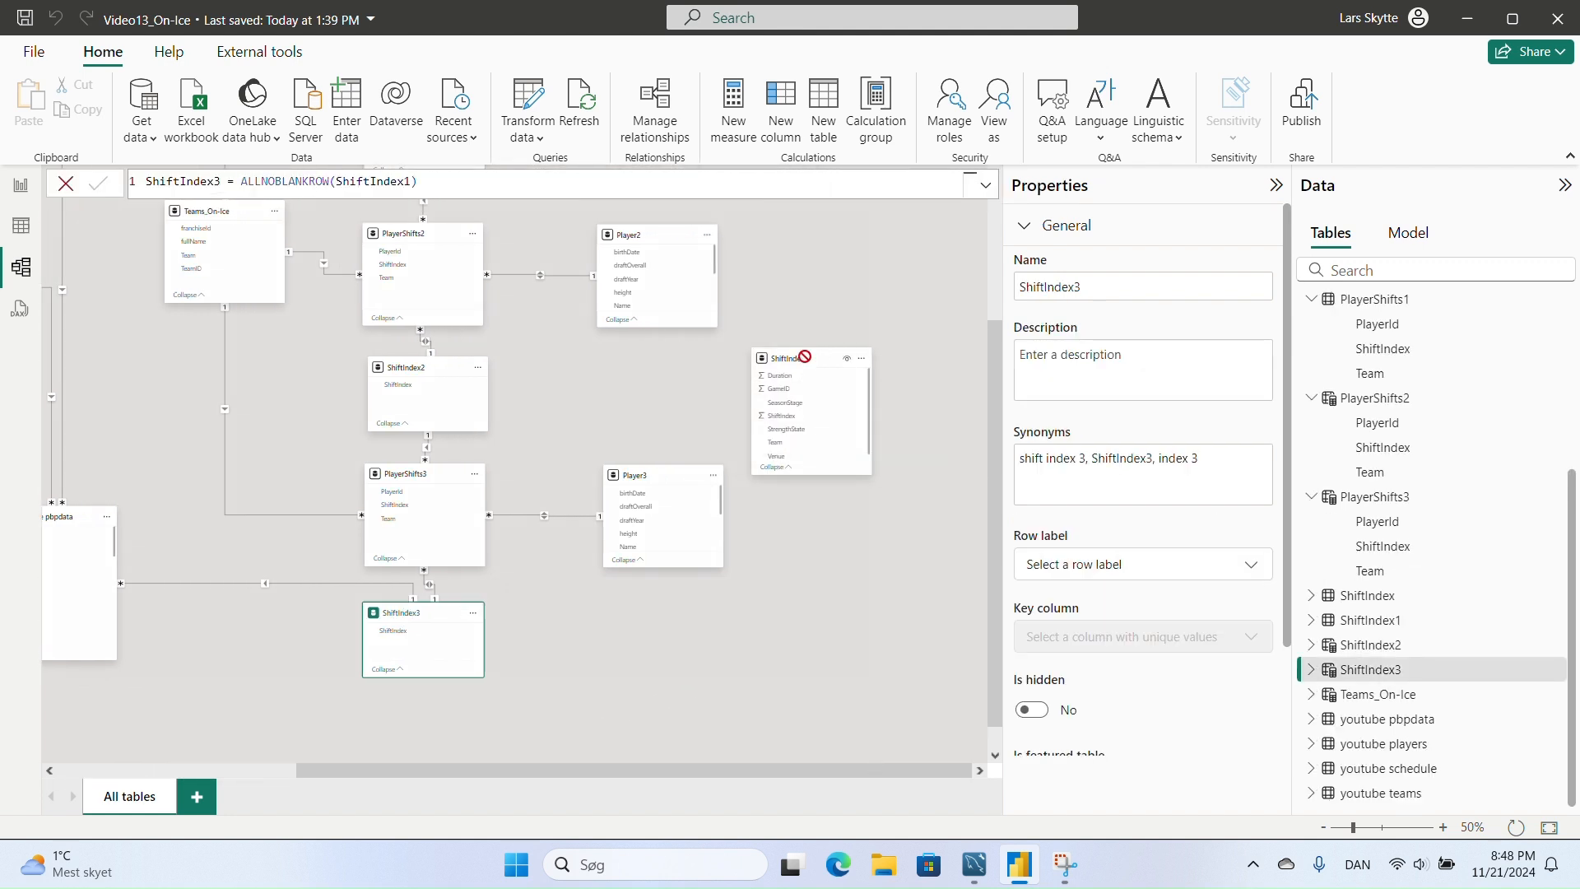
left_click_drag(805, 357, 390, 634)
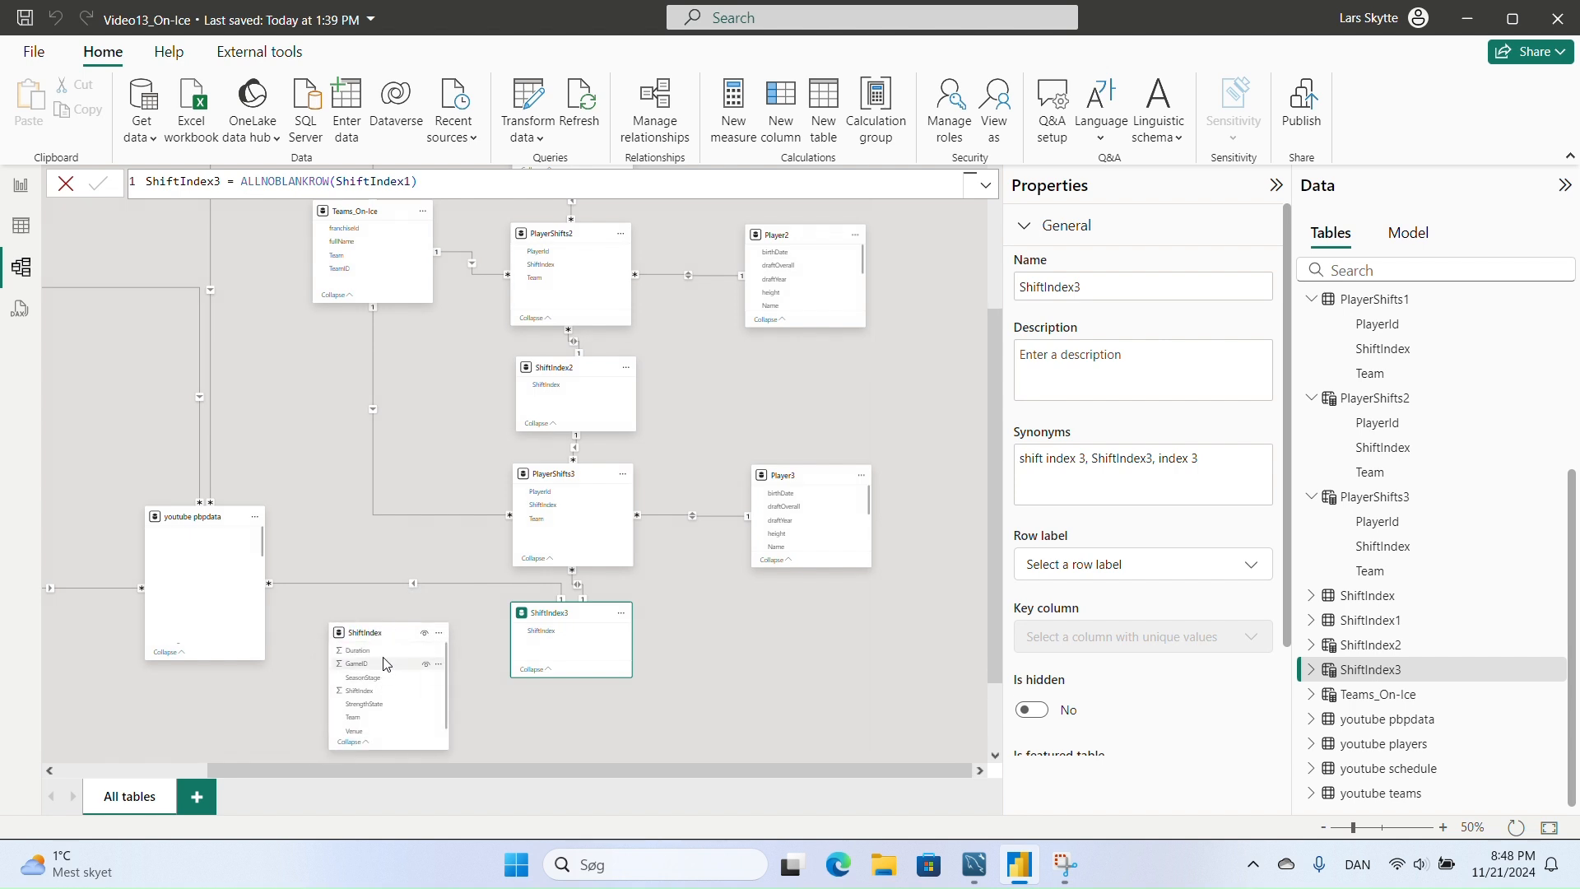
scroll(388, 660, "down", 1)
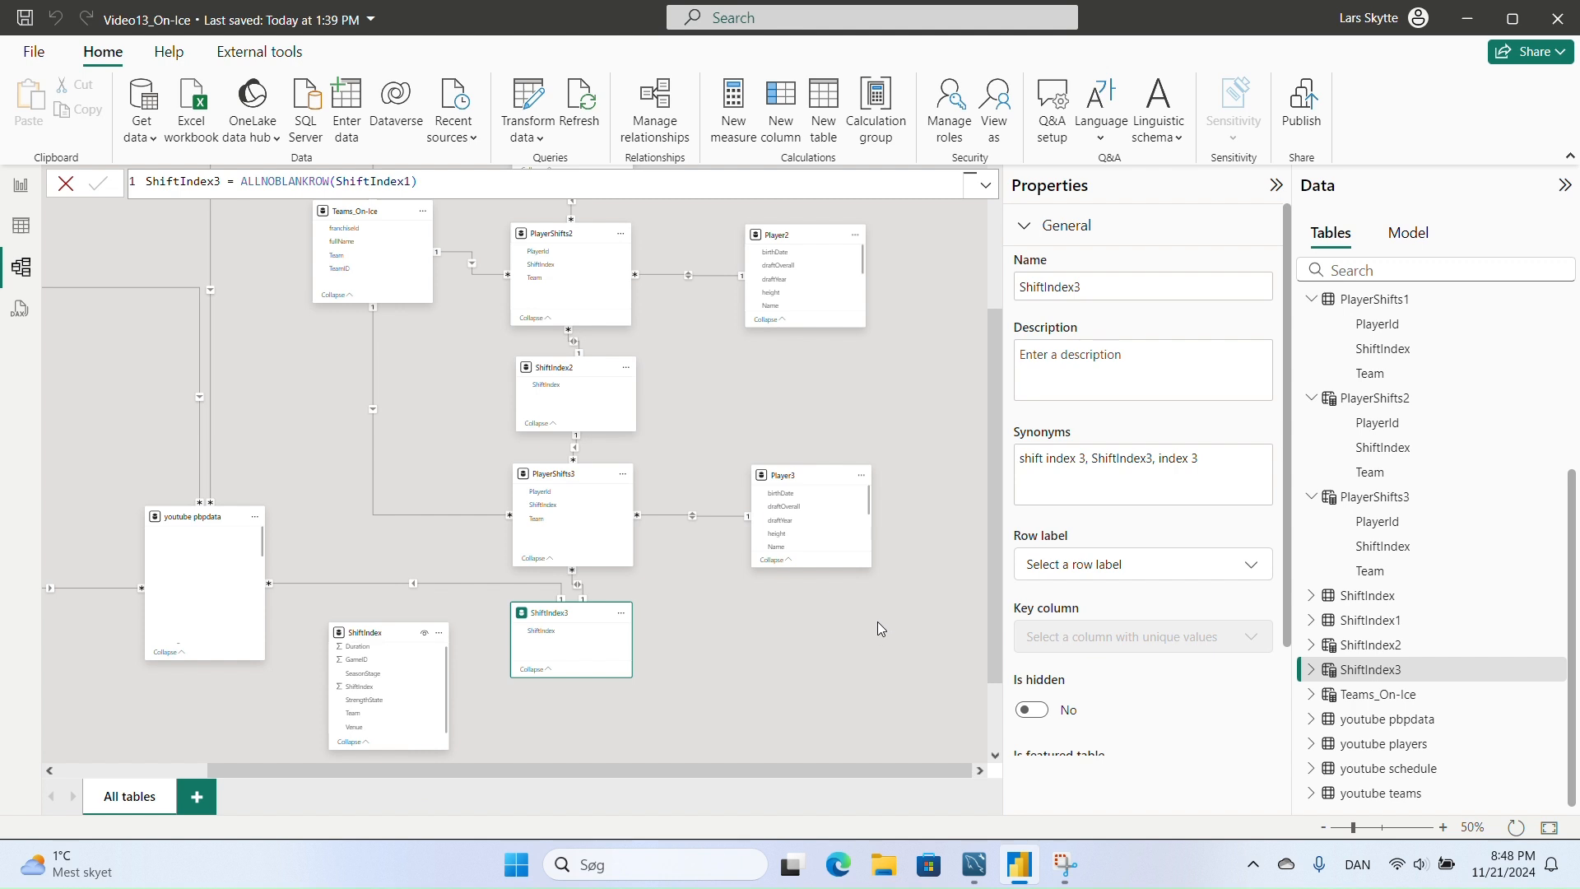
scroll(478, 656, "down", 2)
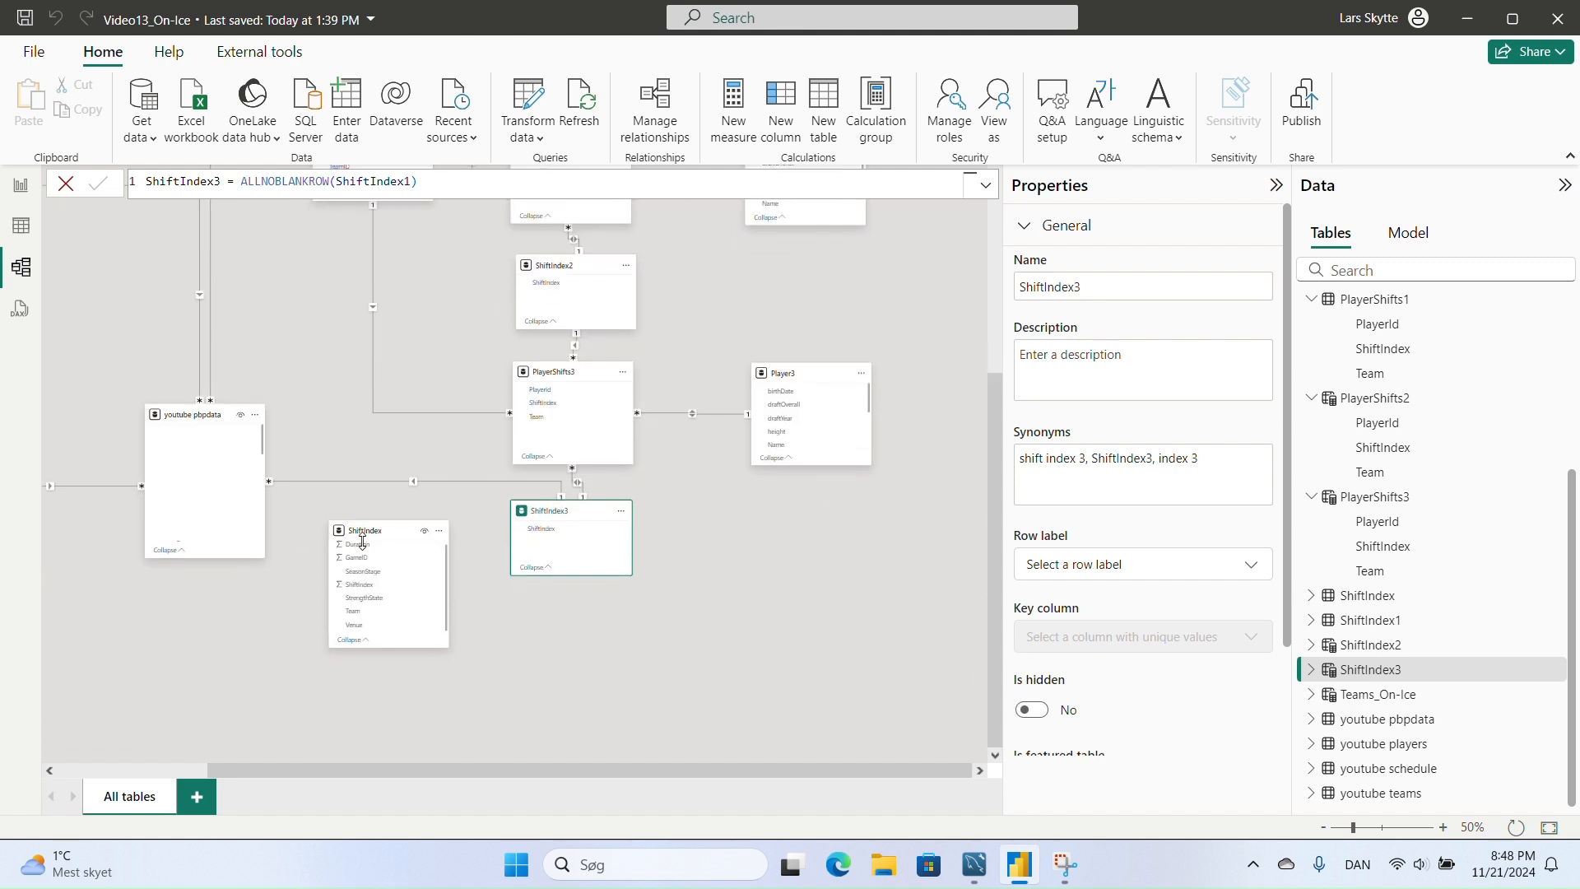
left_click_drag(362, 541, 195, 615)
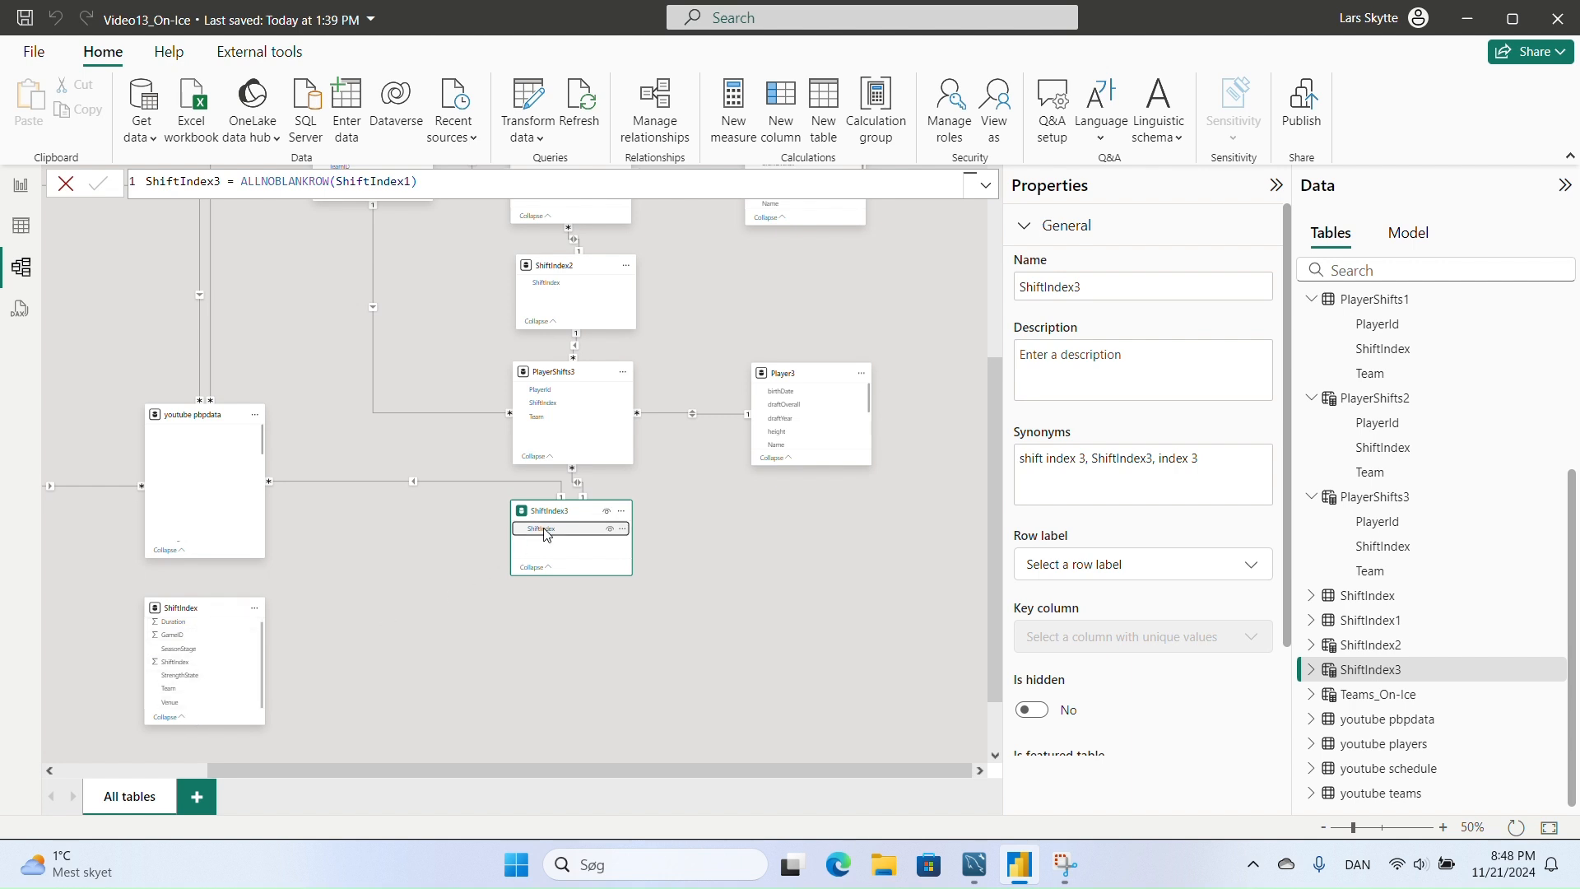
left_click_drag(531, 530, 181, 667)
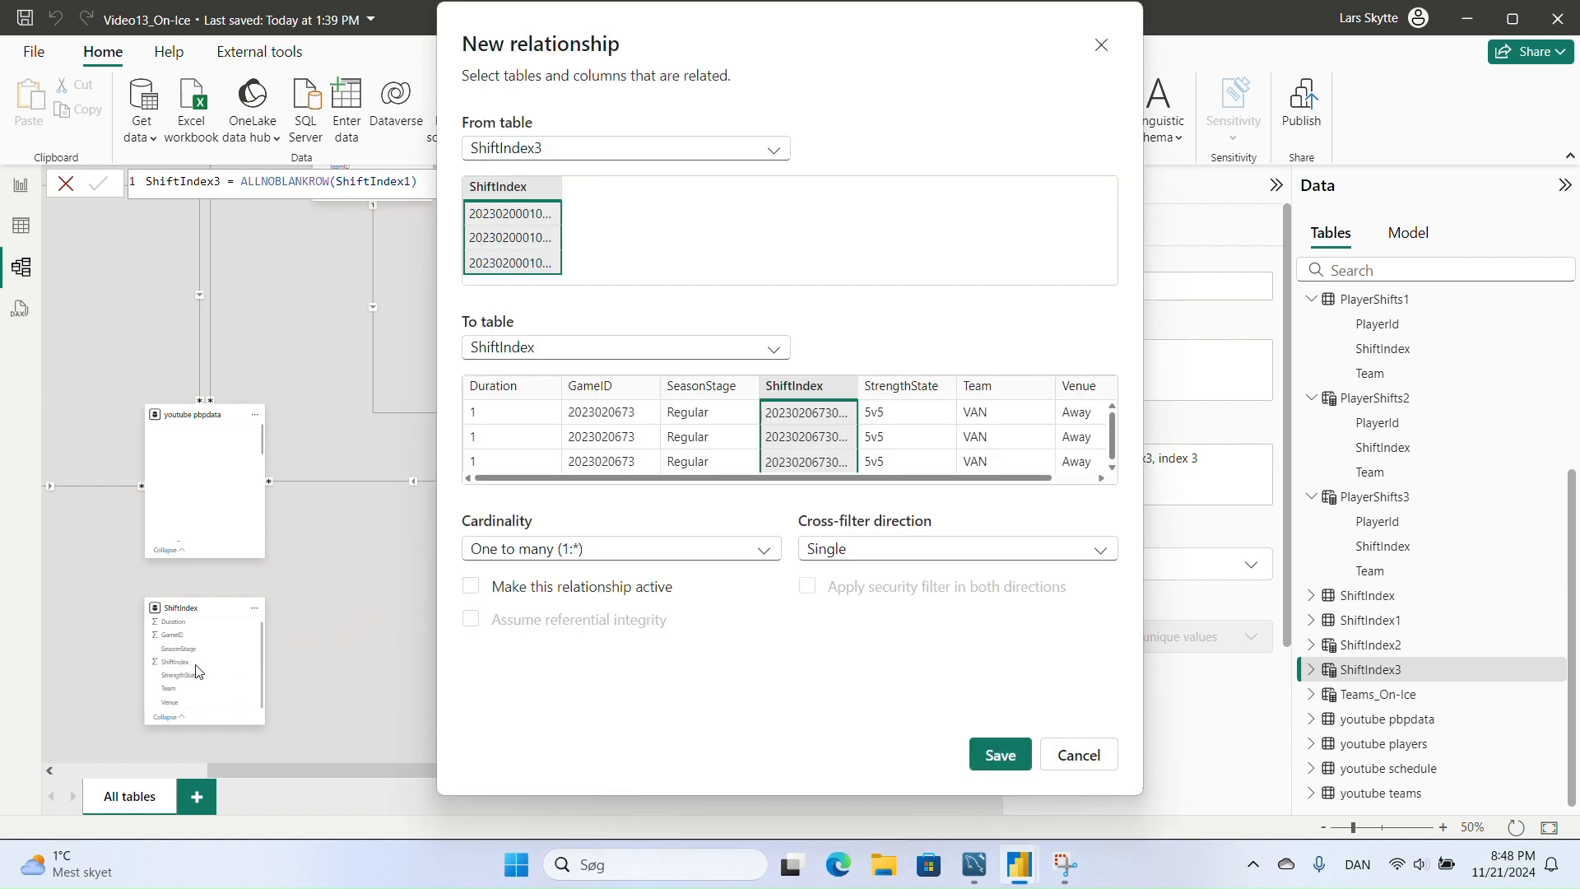
left_click(1021, 754)
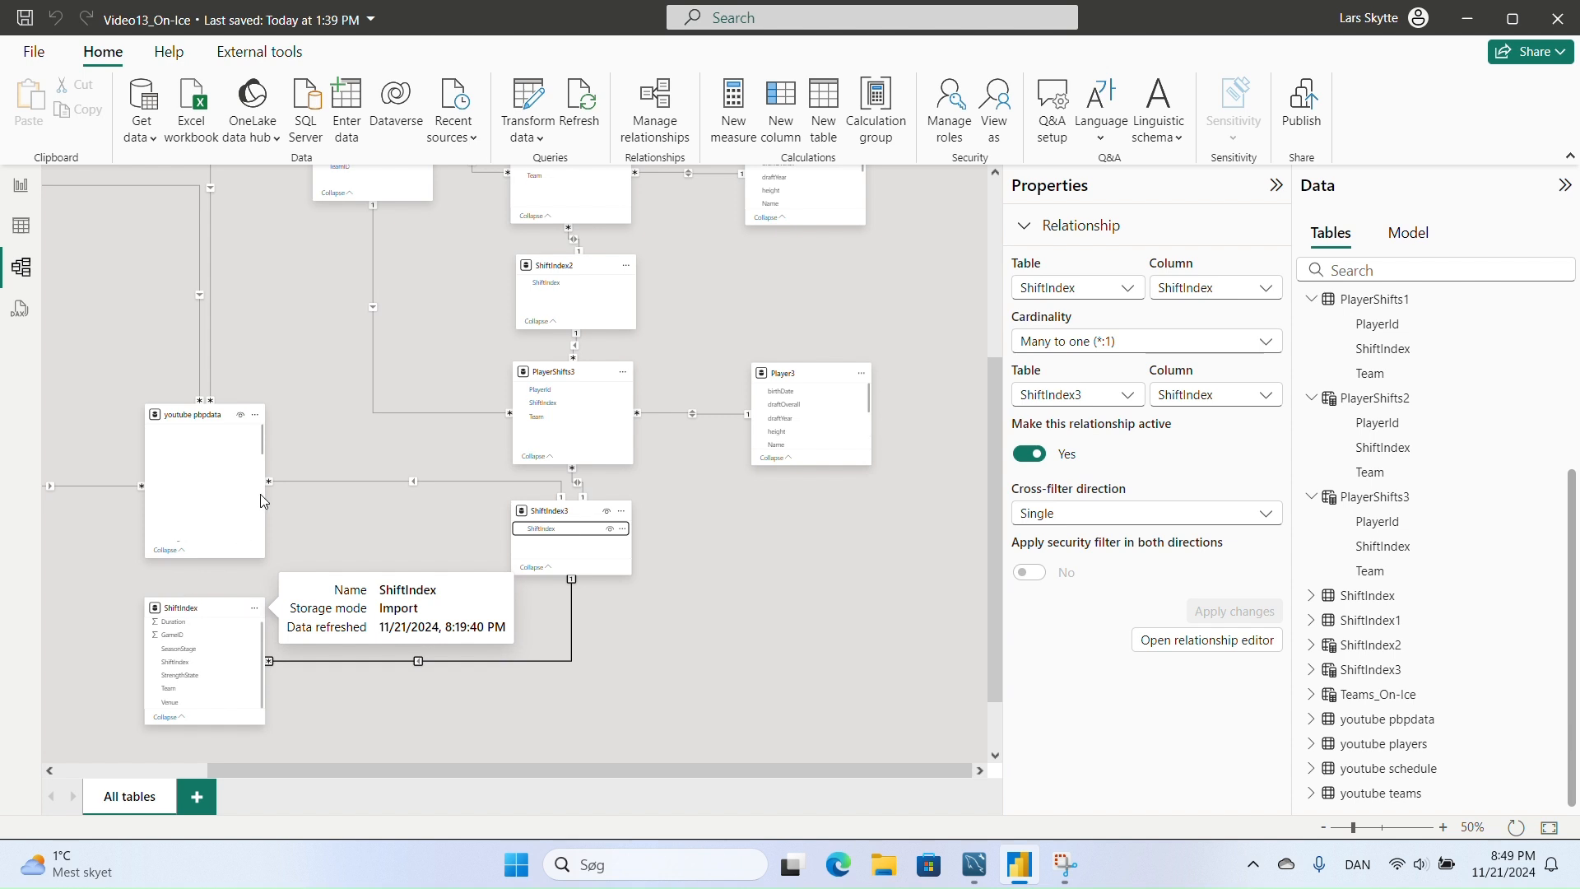
- Create a one-to-many relationship from Teams_On-Ice to ShiftIndex on Team with single cross-filter direction, and make it active
scroll(263, 502, "down", 2)
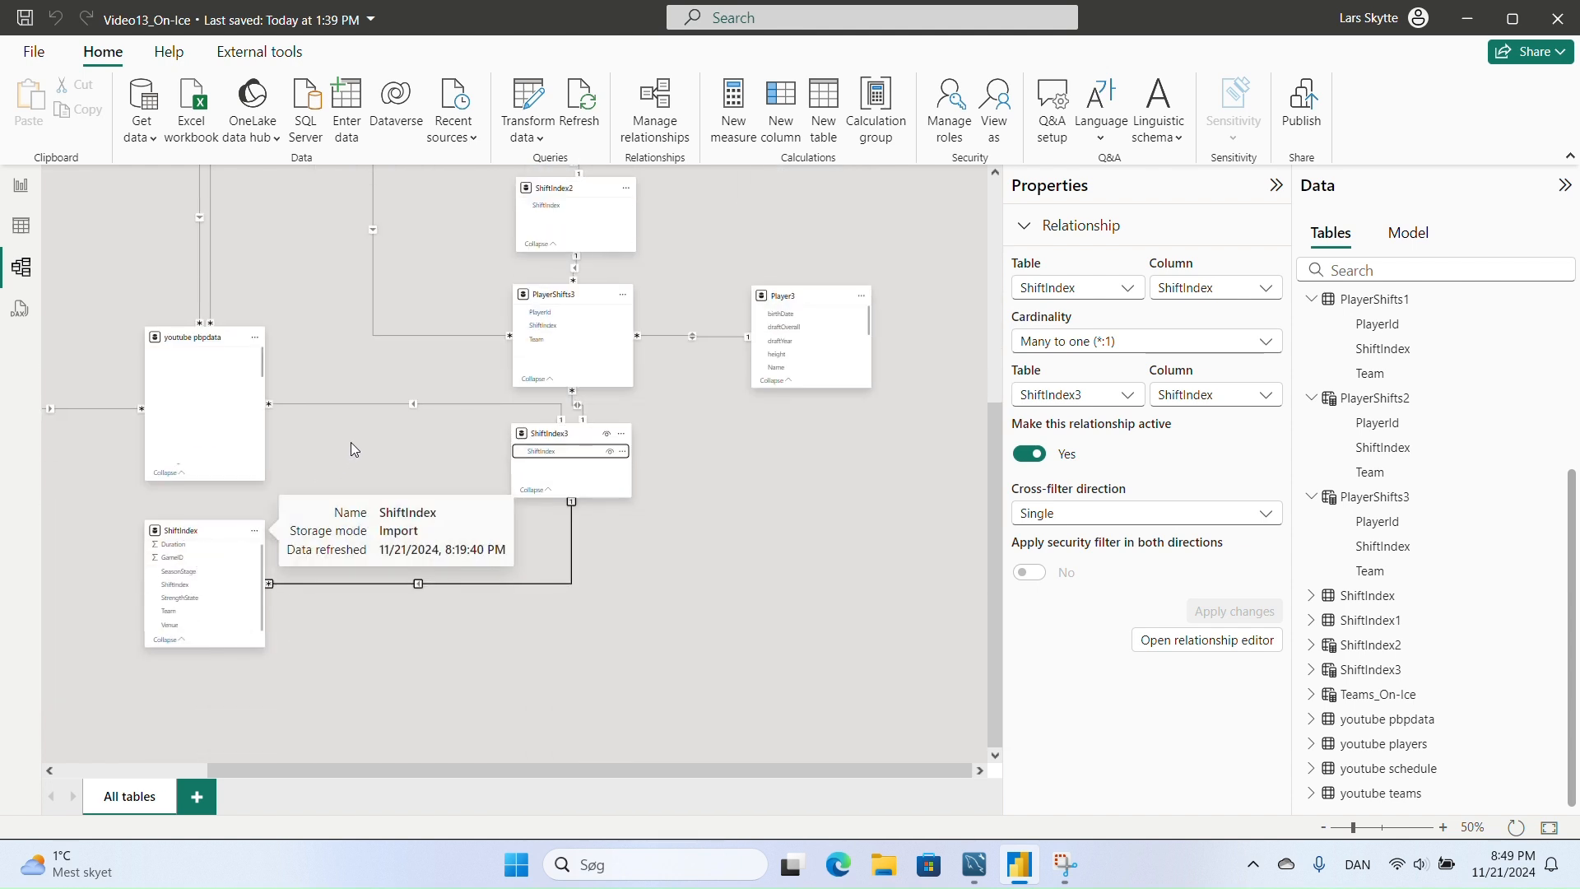
scroll(341, 403, "up", 3)
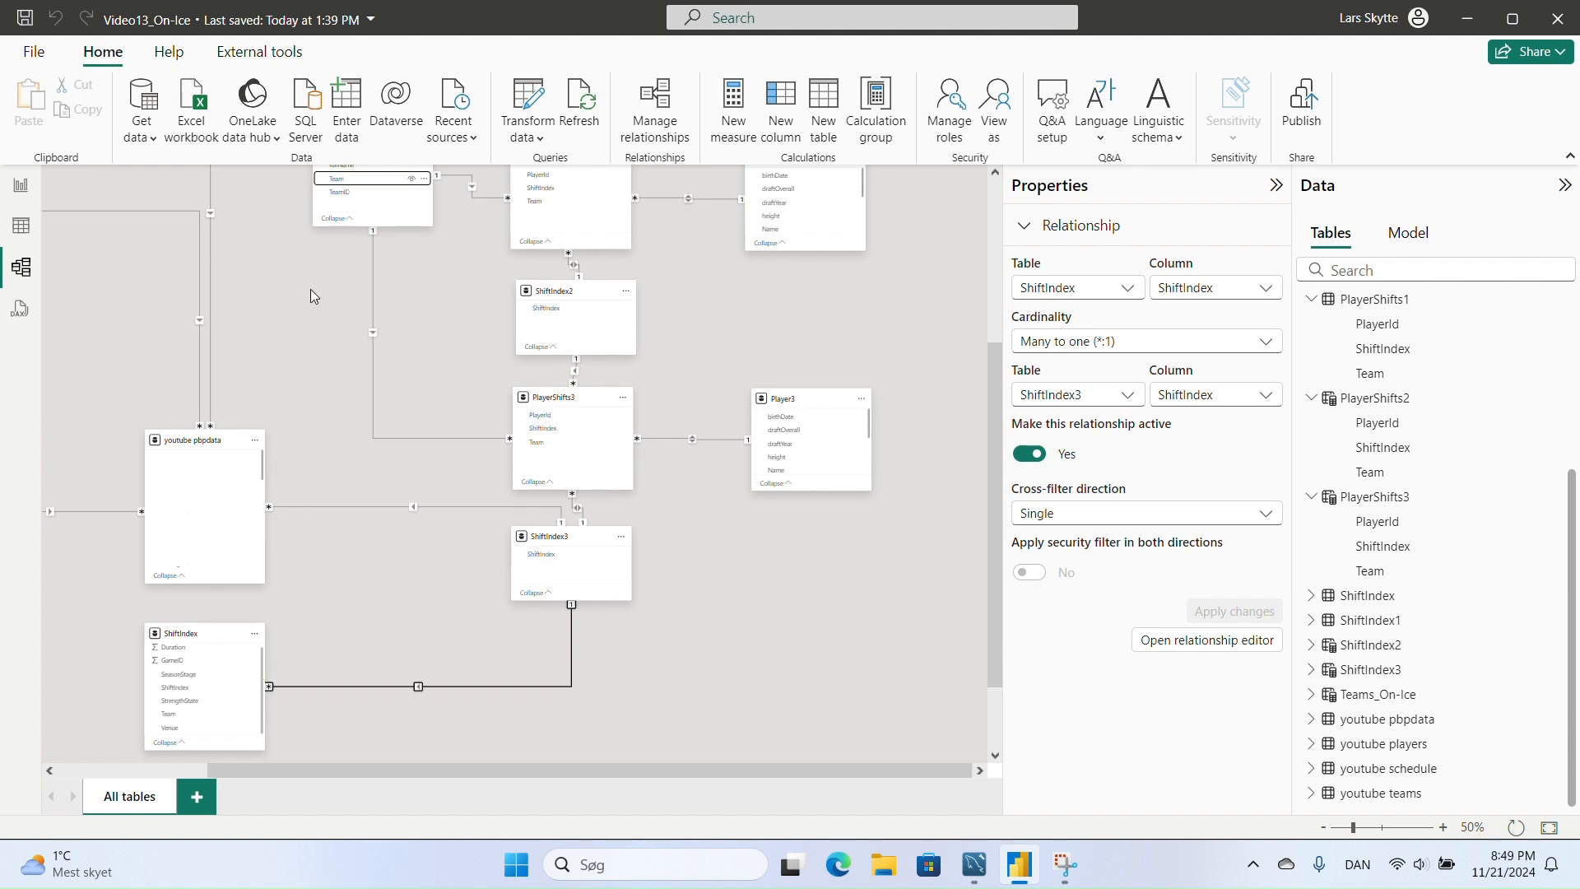
left_click_drag(337, 179, 195, 713)
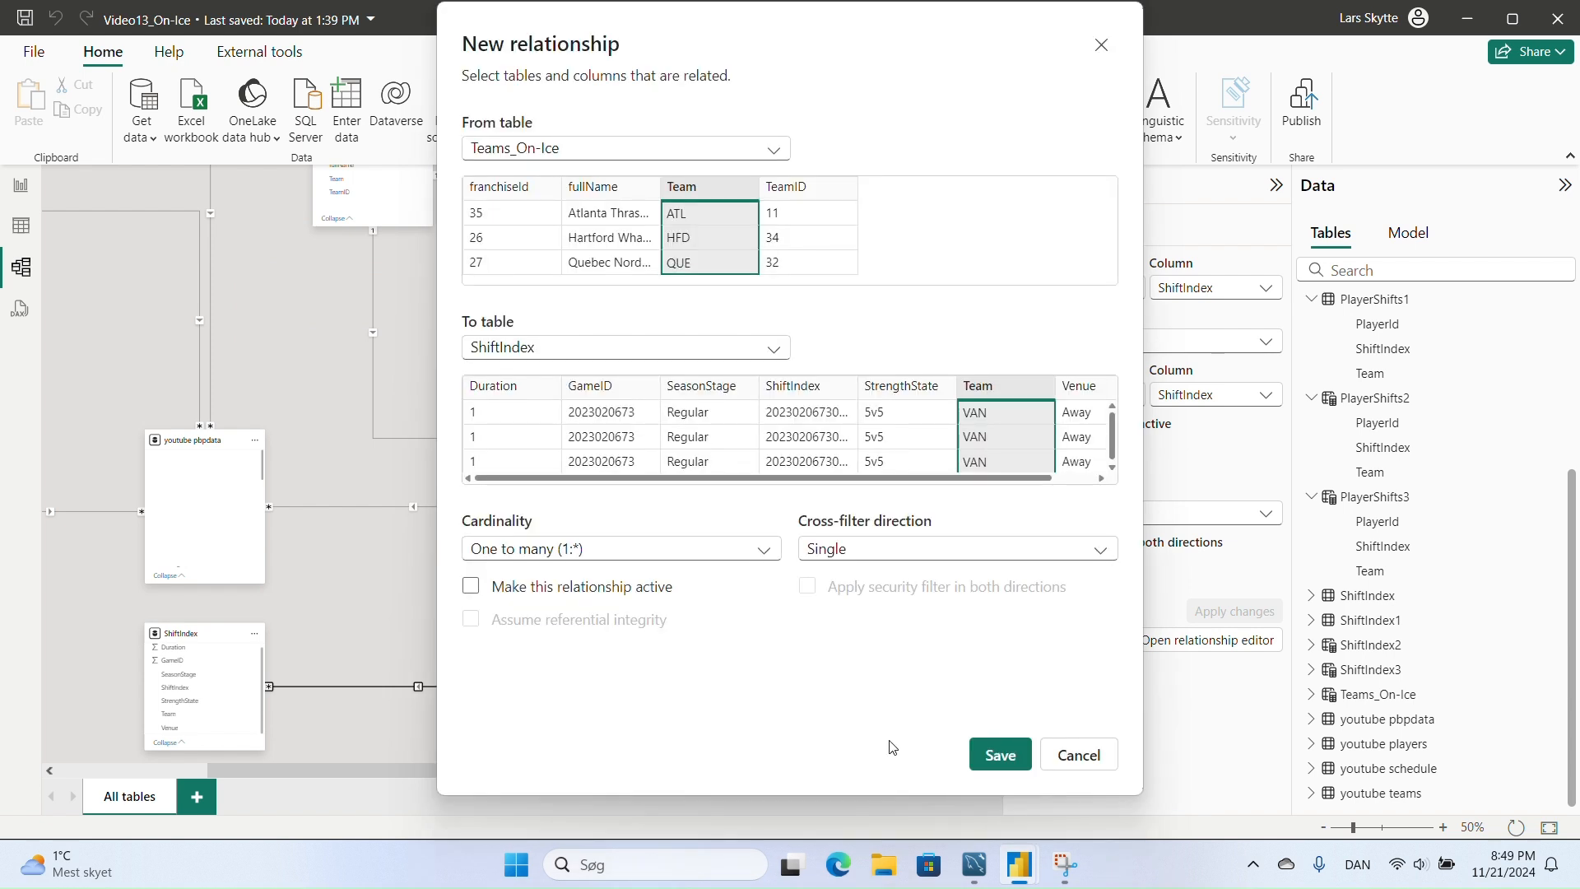
left_click(992, 759)
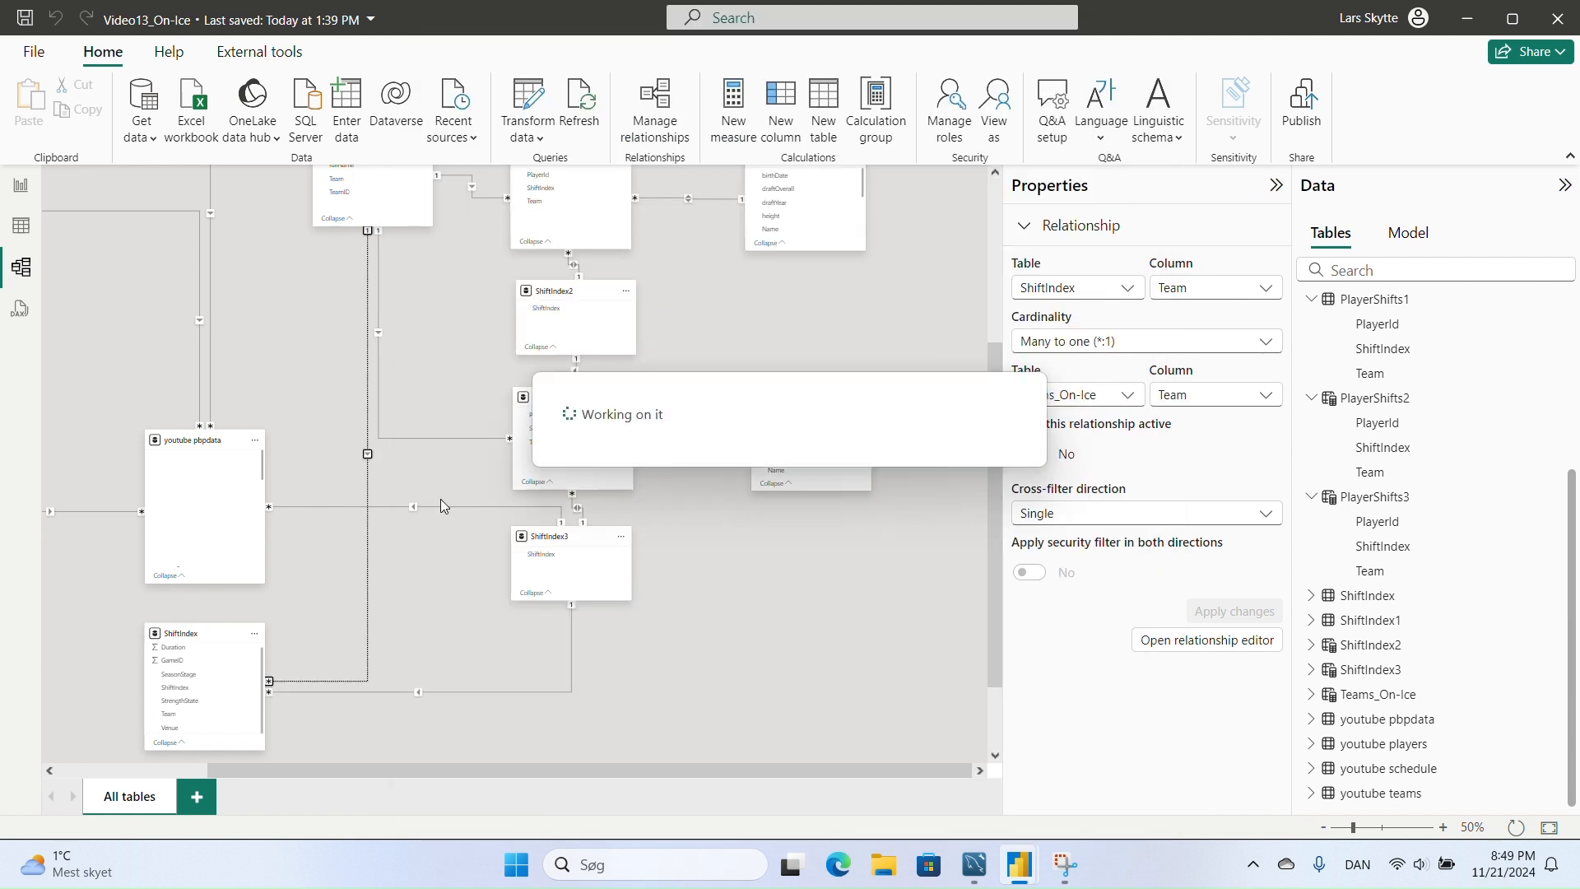
left_click(367, 392)
left_click(1029, 461)
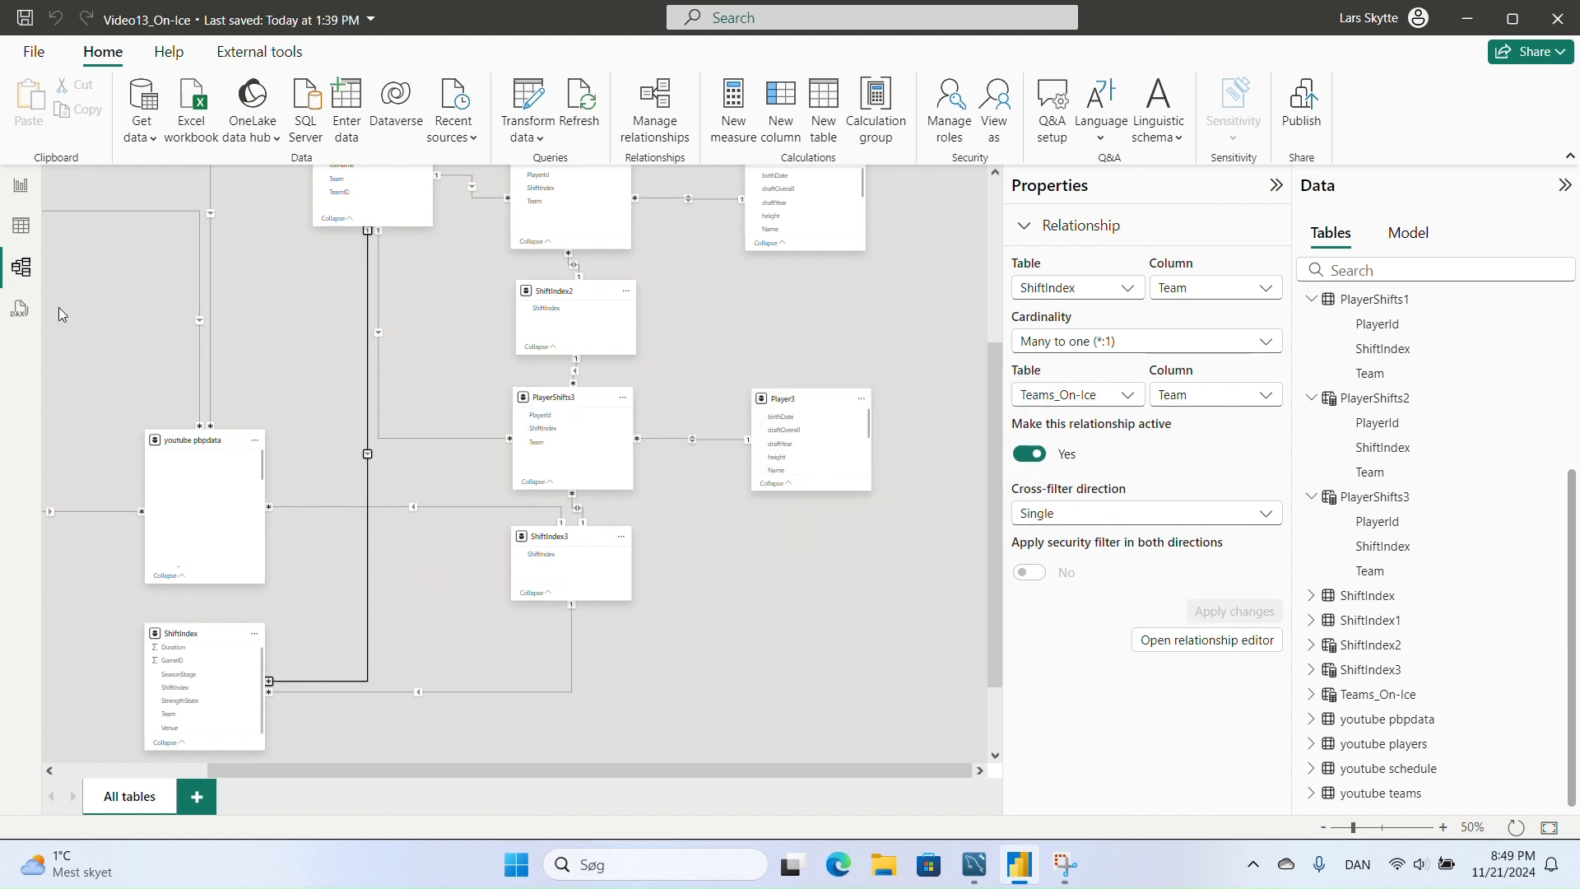
- Return to the report view and add a new measure to the _Measures table
left_click(20, 188)
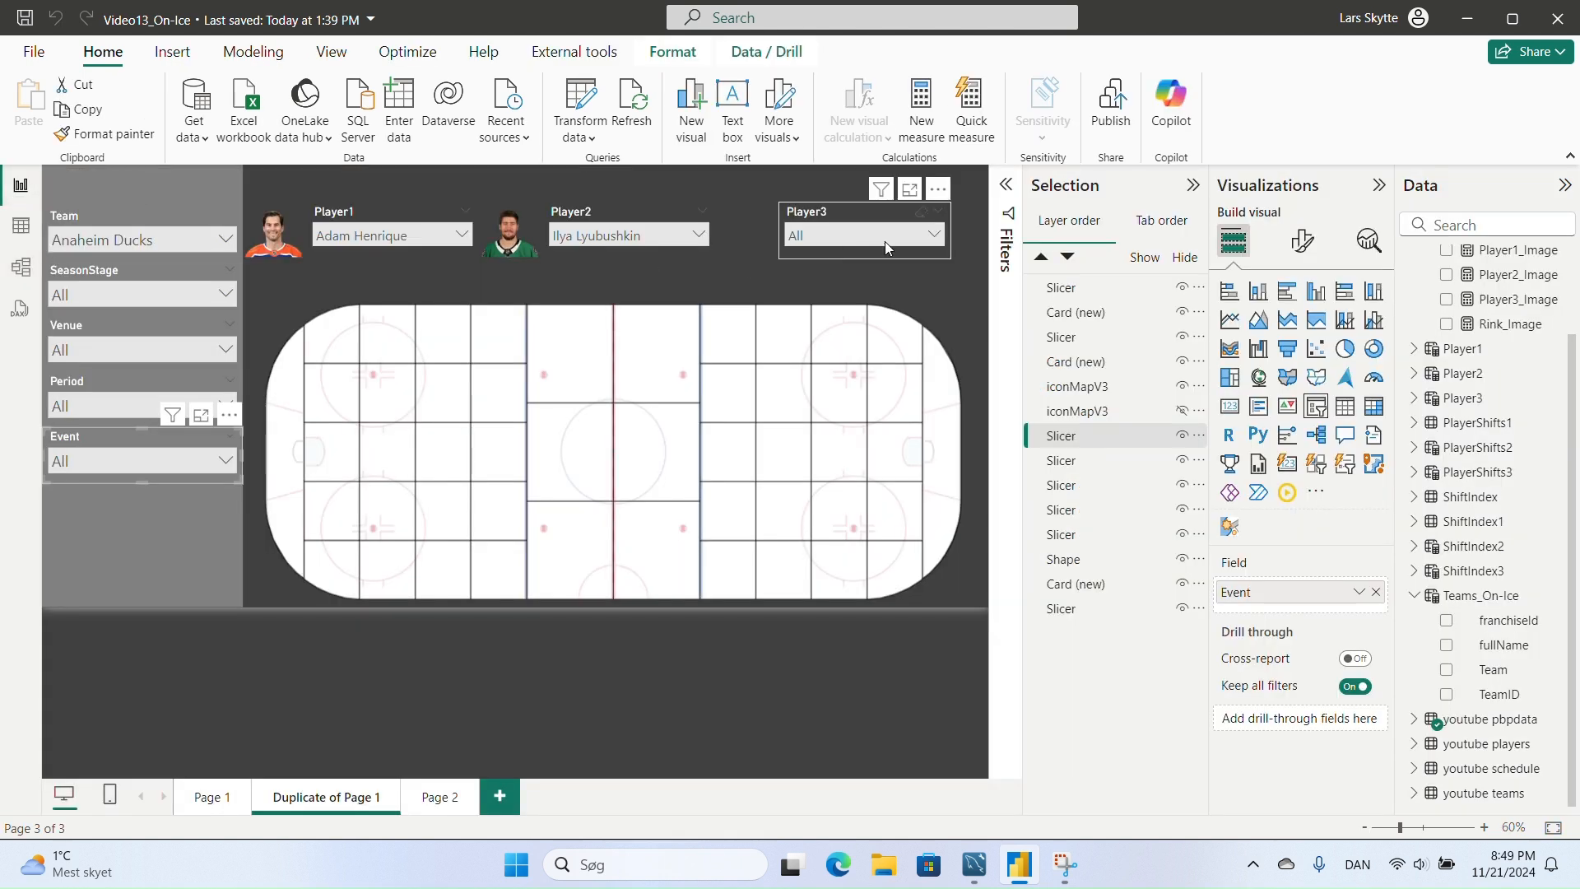
left_click(757, 265)
scroll(1453, 394, "up", 3)
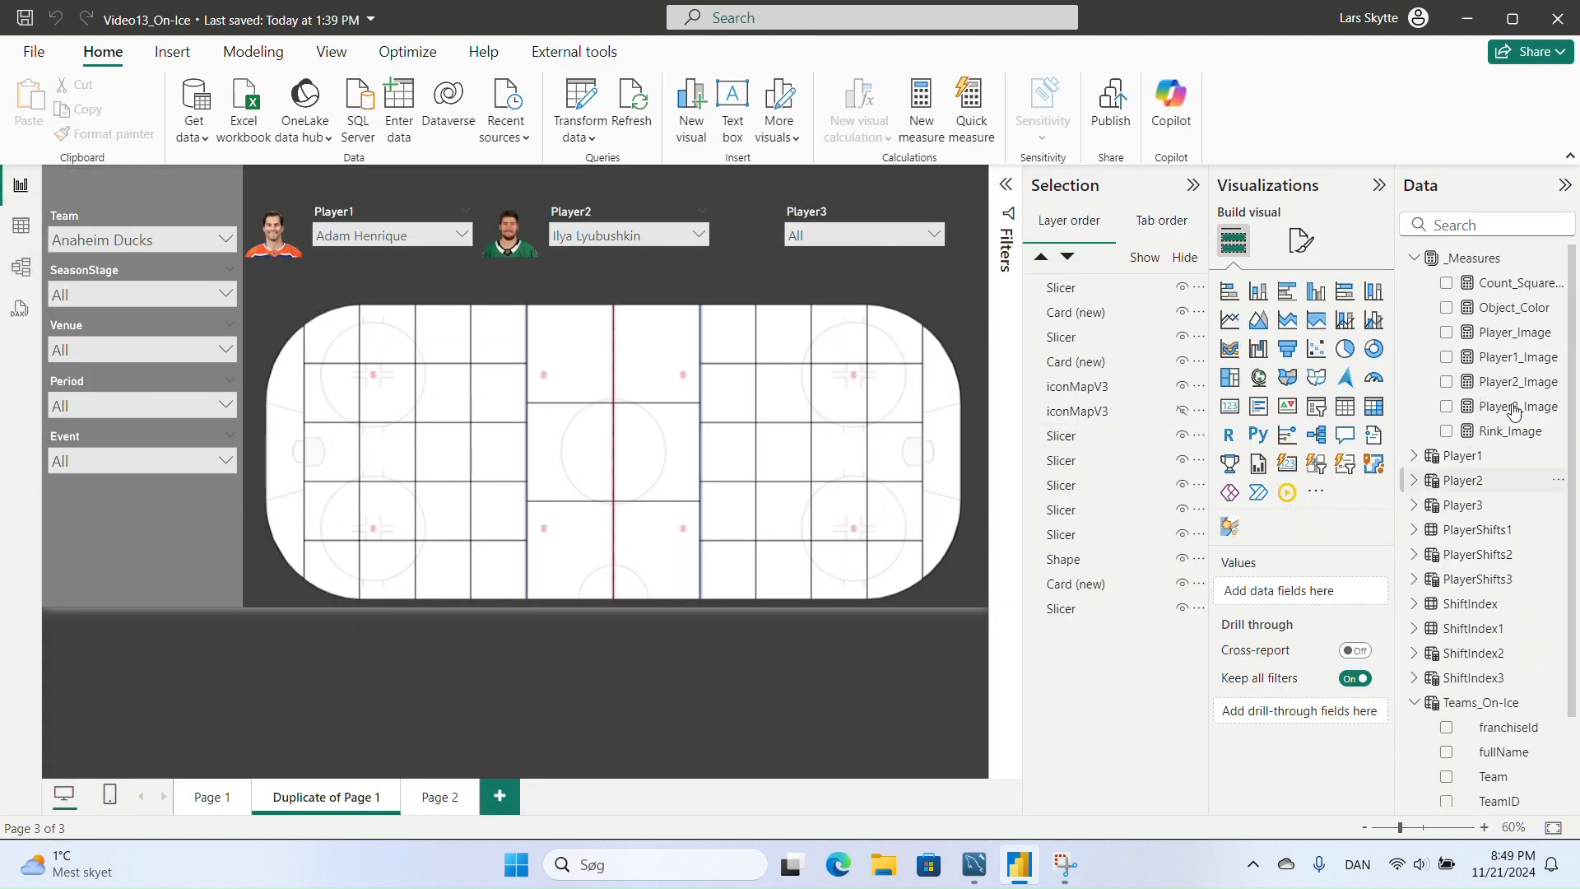
right_click(1494, 286)
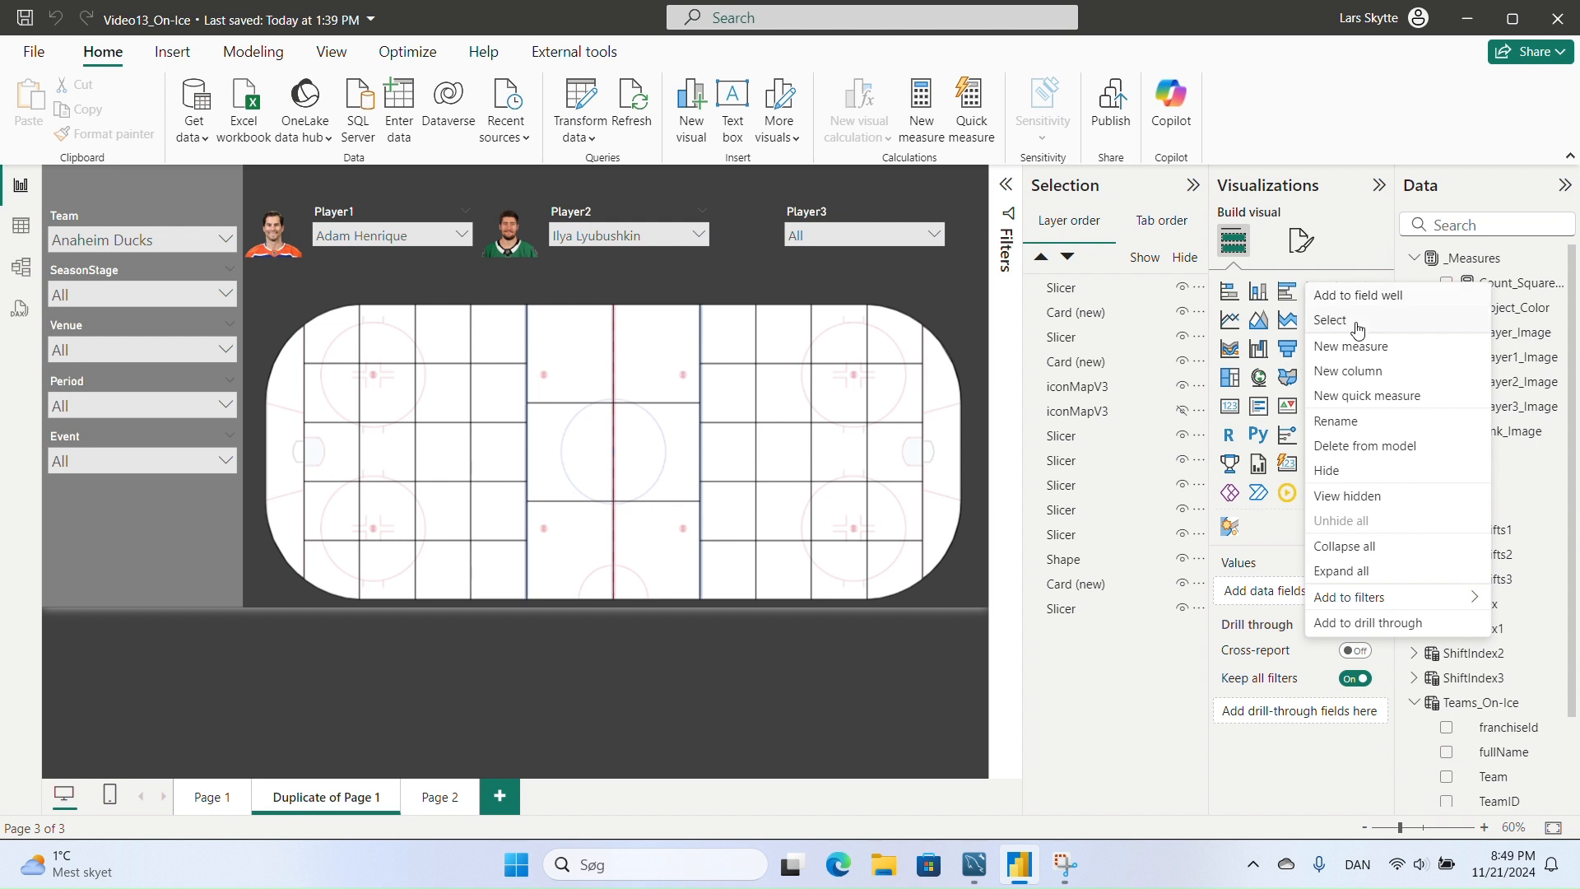
left_click(1394, 352)
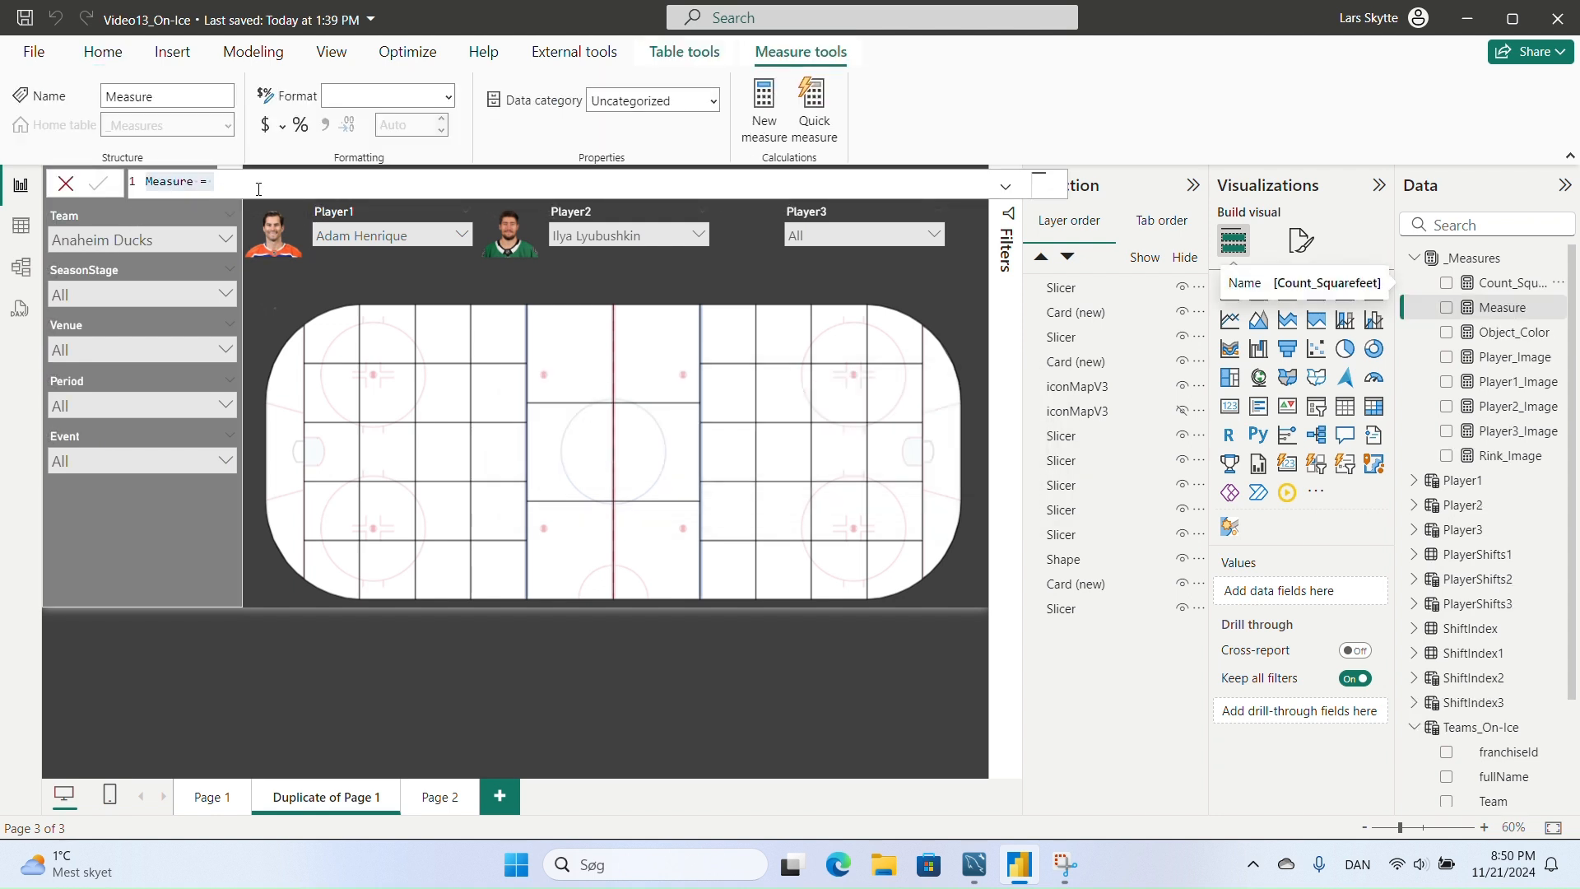
- Define the new measure as TOI = SUM(ShiftIndex[Duration])/60
type("TOI")
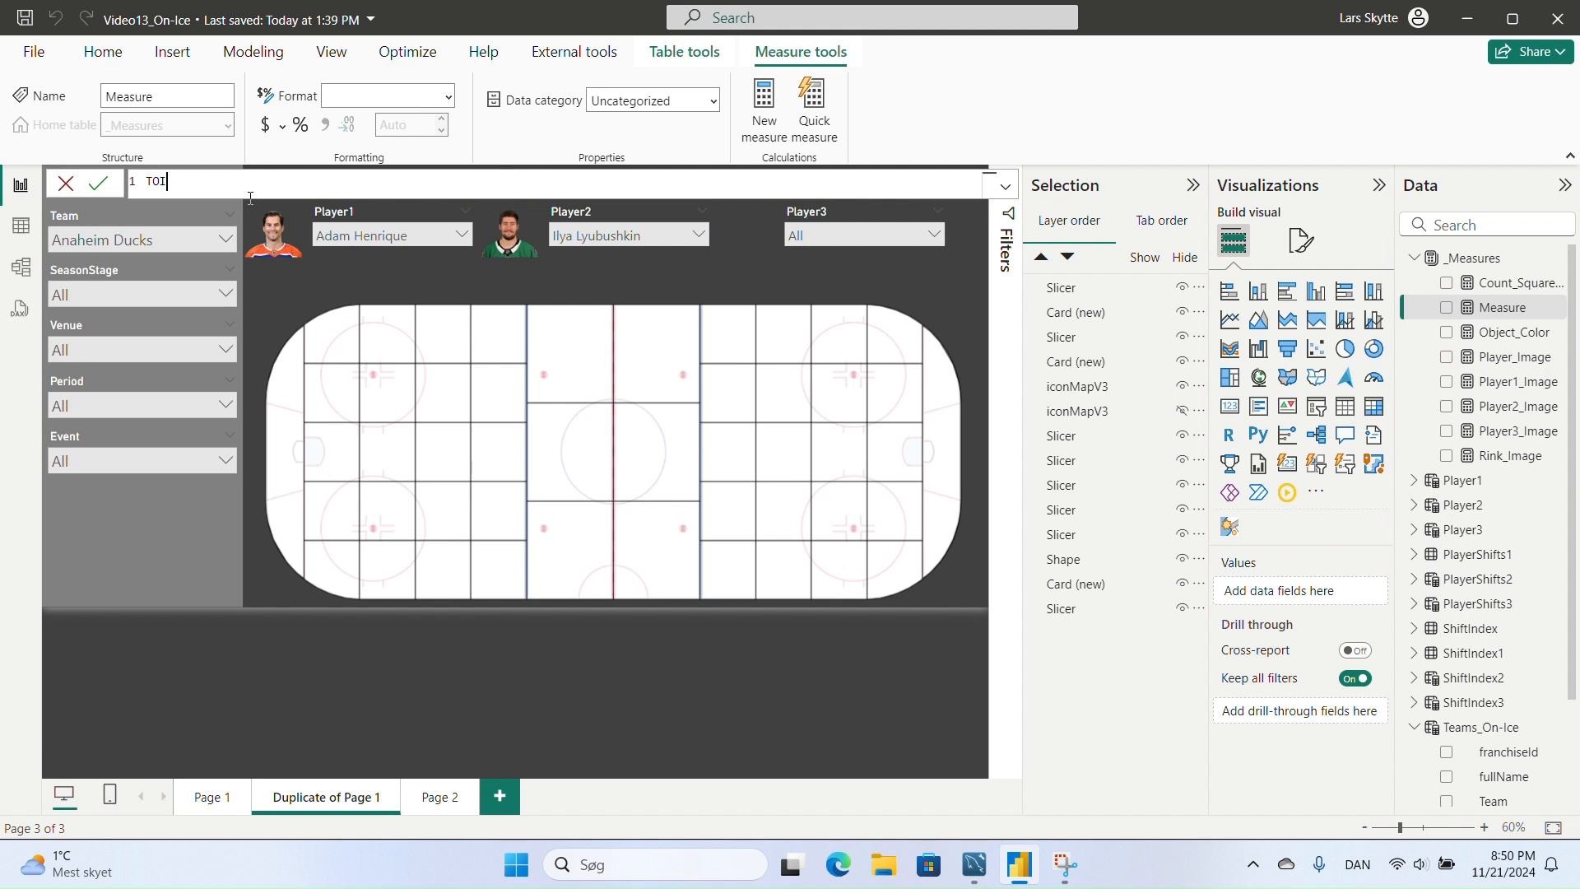
type(" = SUM(")
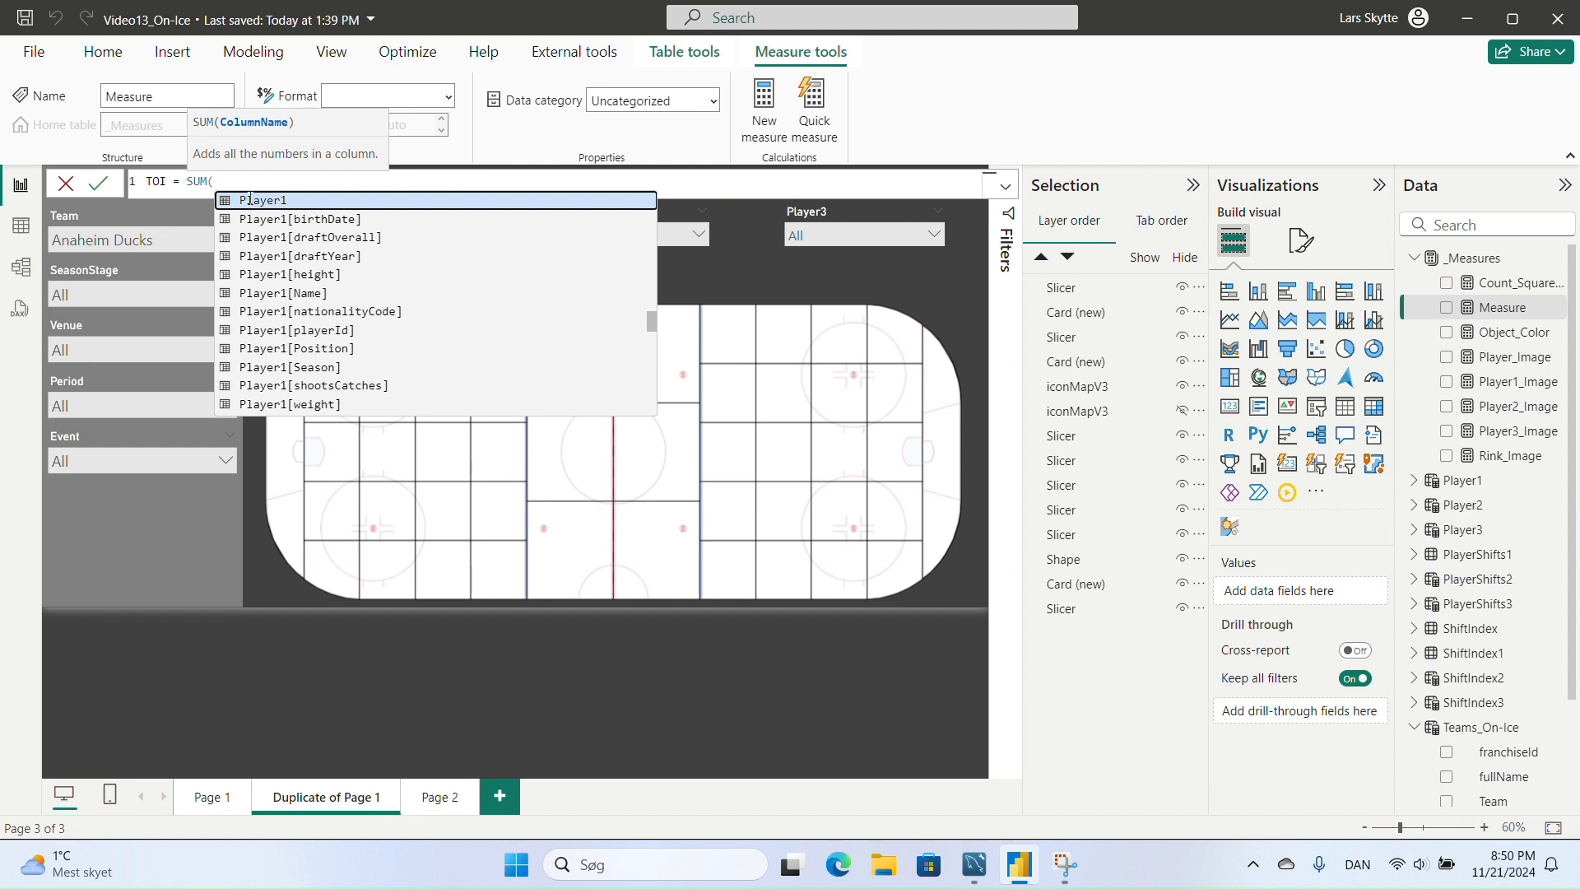
type("shift")
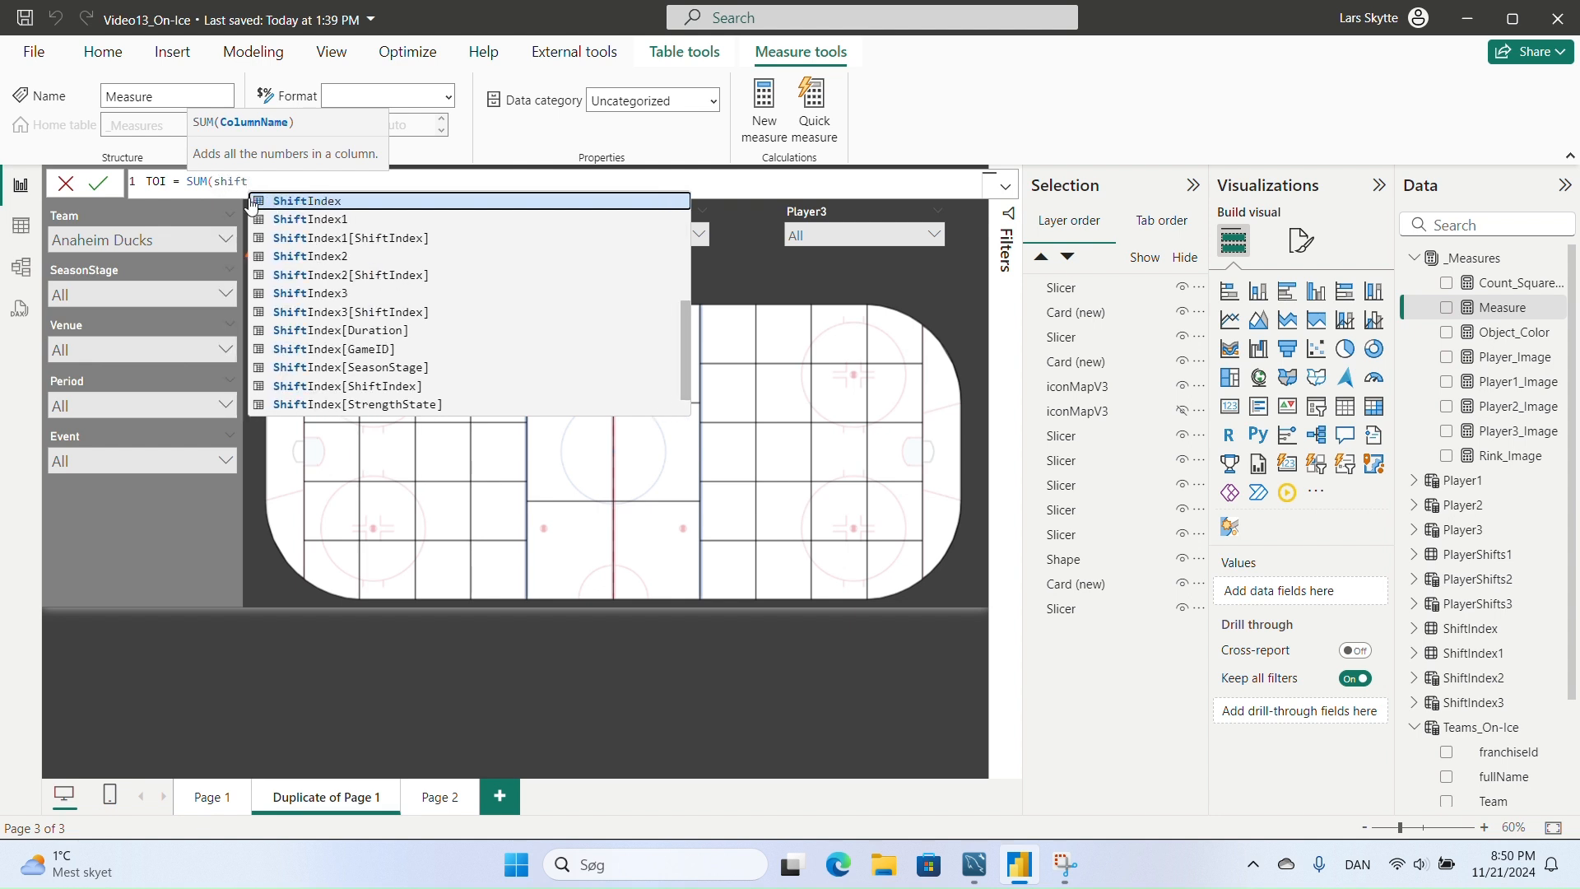
key("Down")
key("Down")
key("Down")
key("Down")
key("Down")
key("Down")
key("Down")
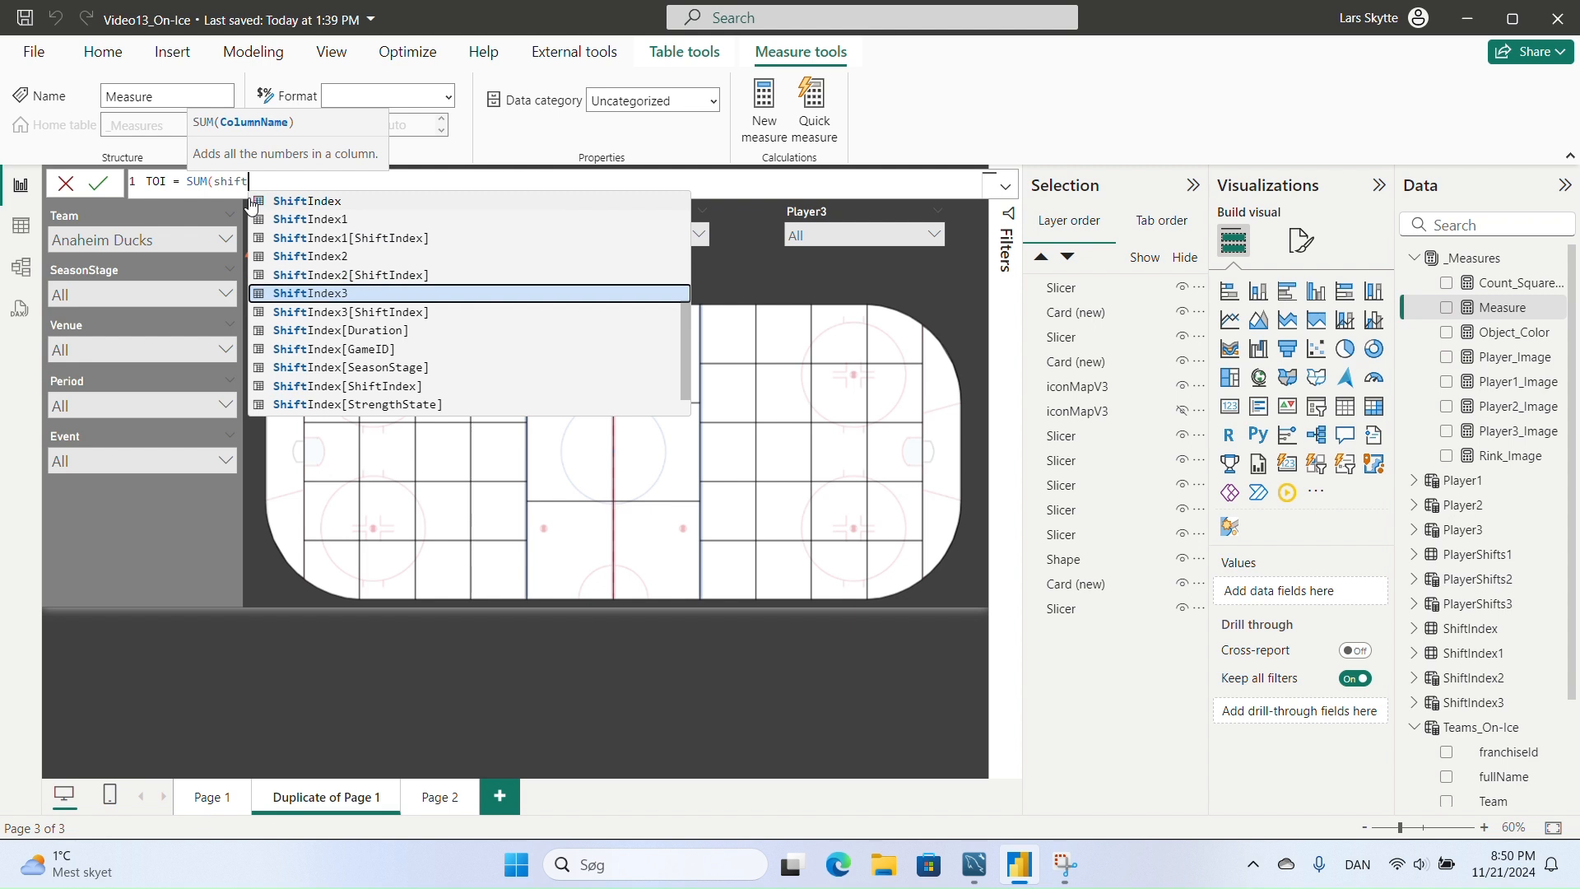
key("Tab")
type(")/")
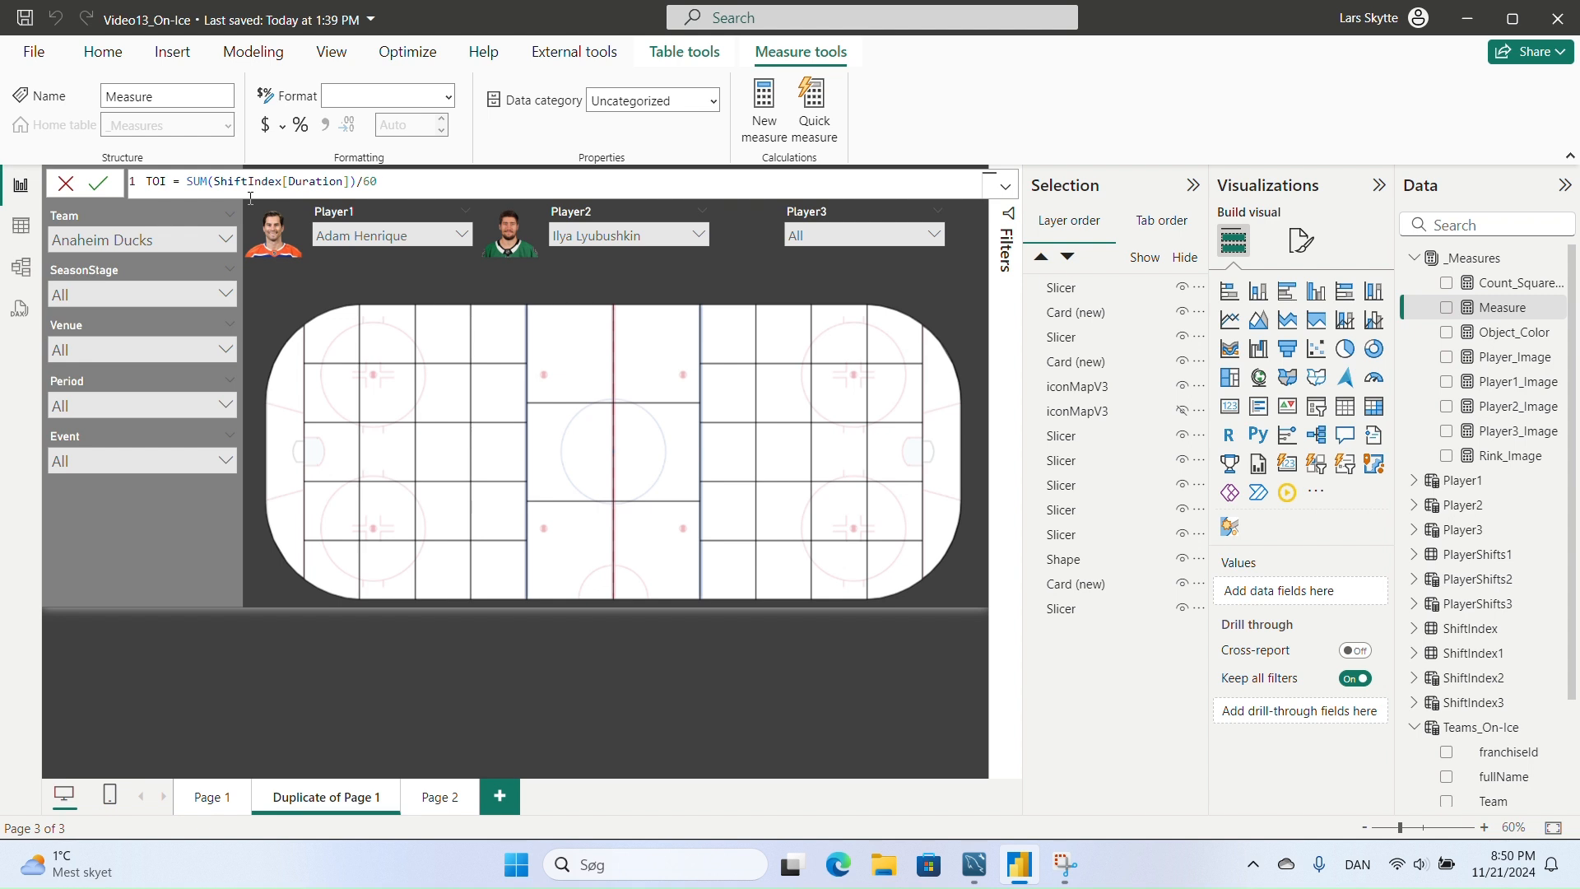
type("60")
key("Return")
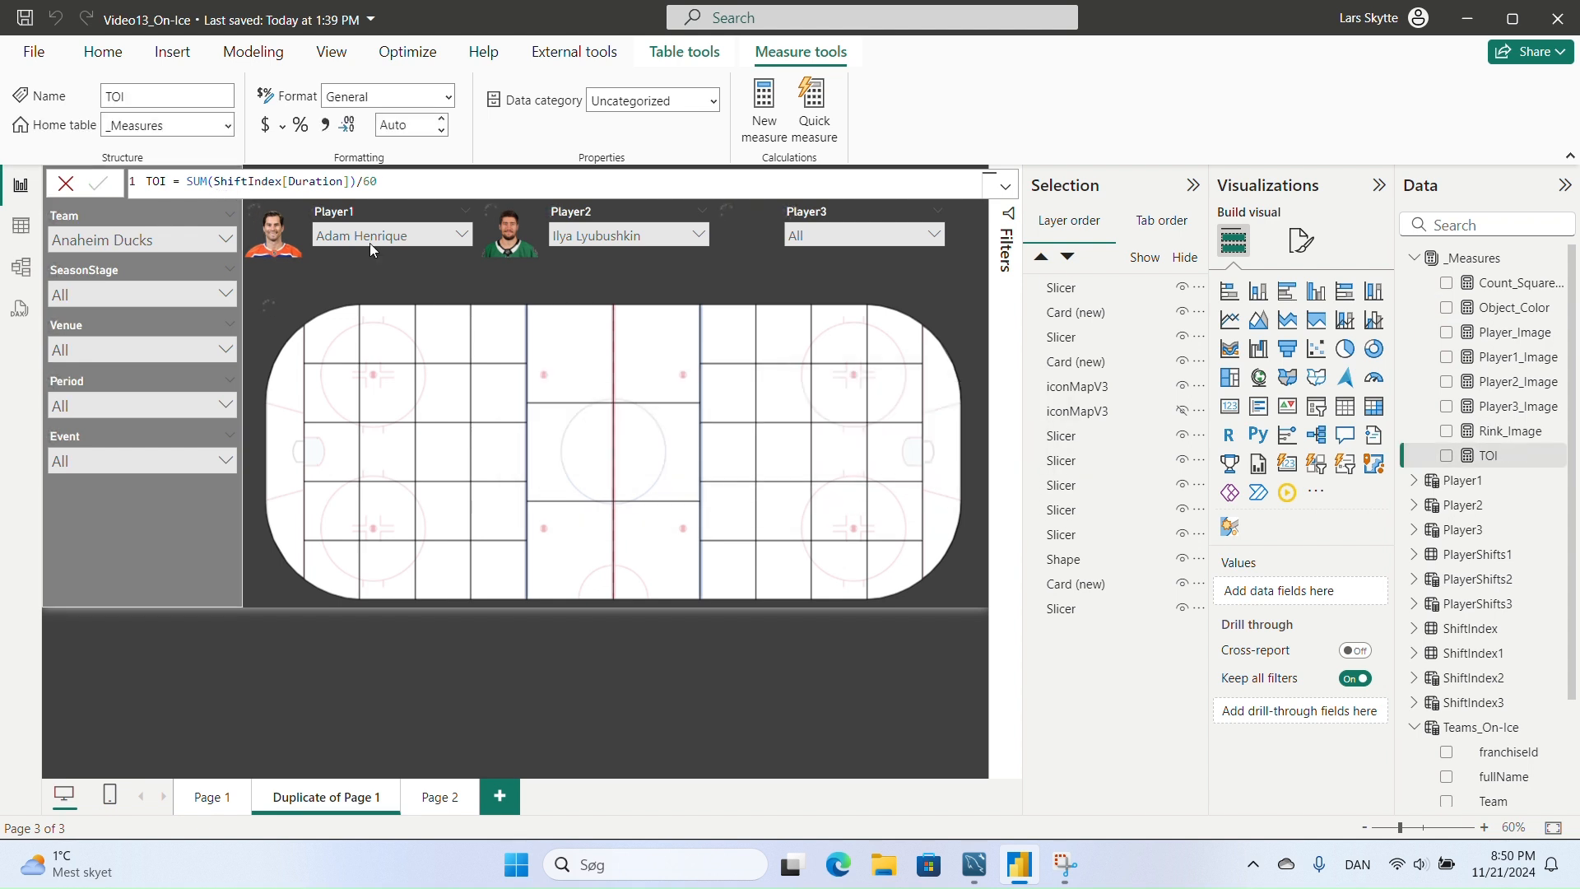
- Add a Card (new) visual showing TOI below the Player3 slicer, and clear the Player2 selection
left_click(718, 269)
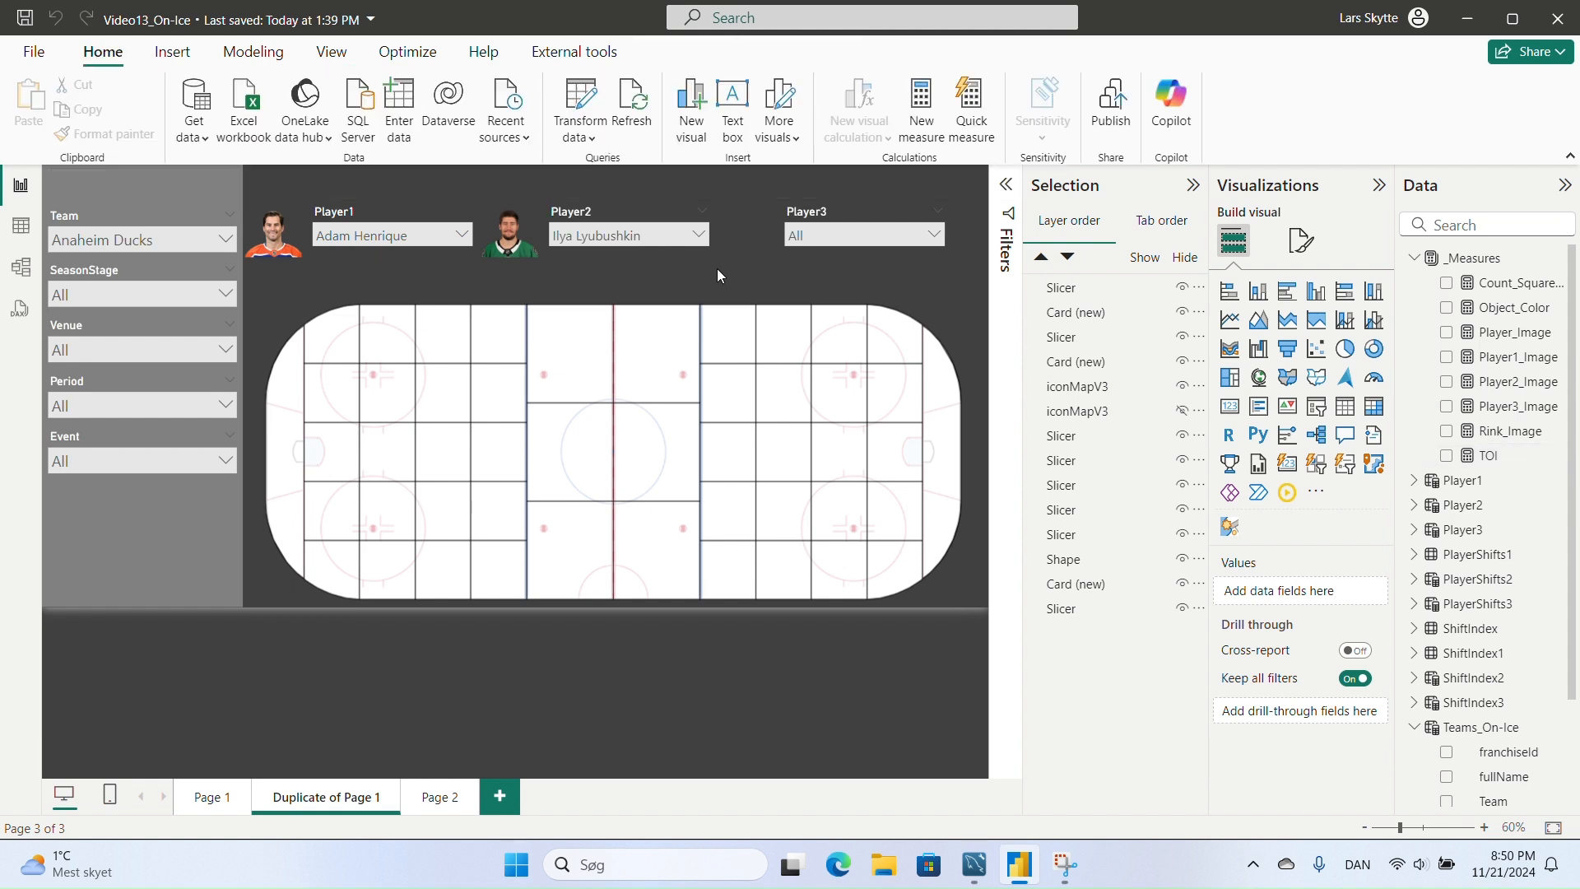
left_click(1287, 463)
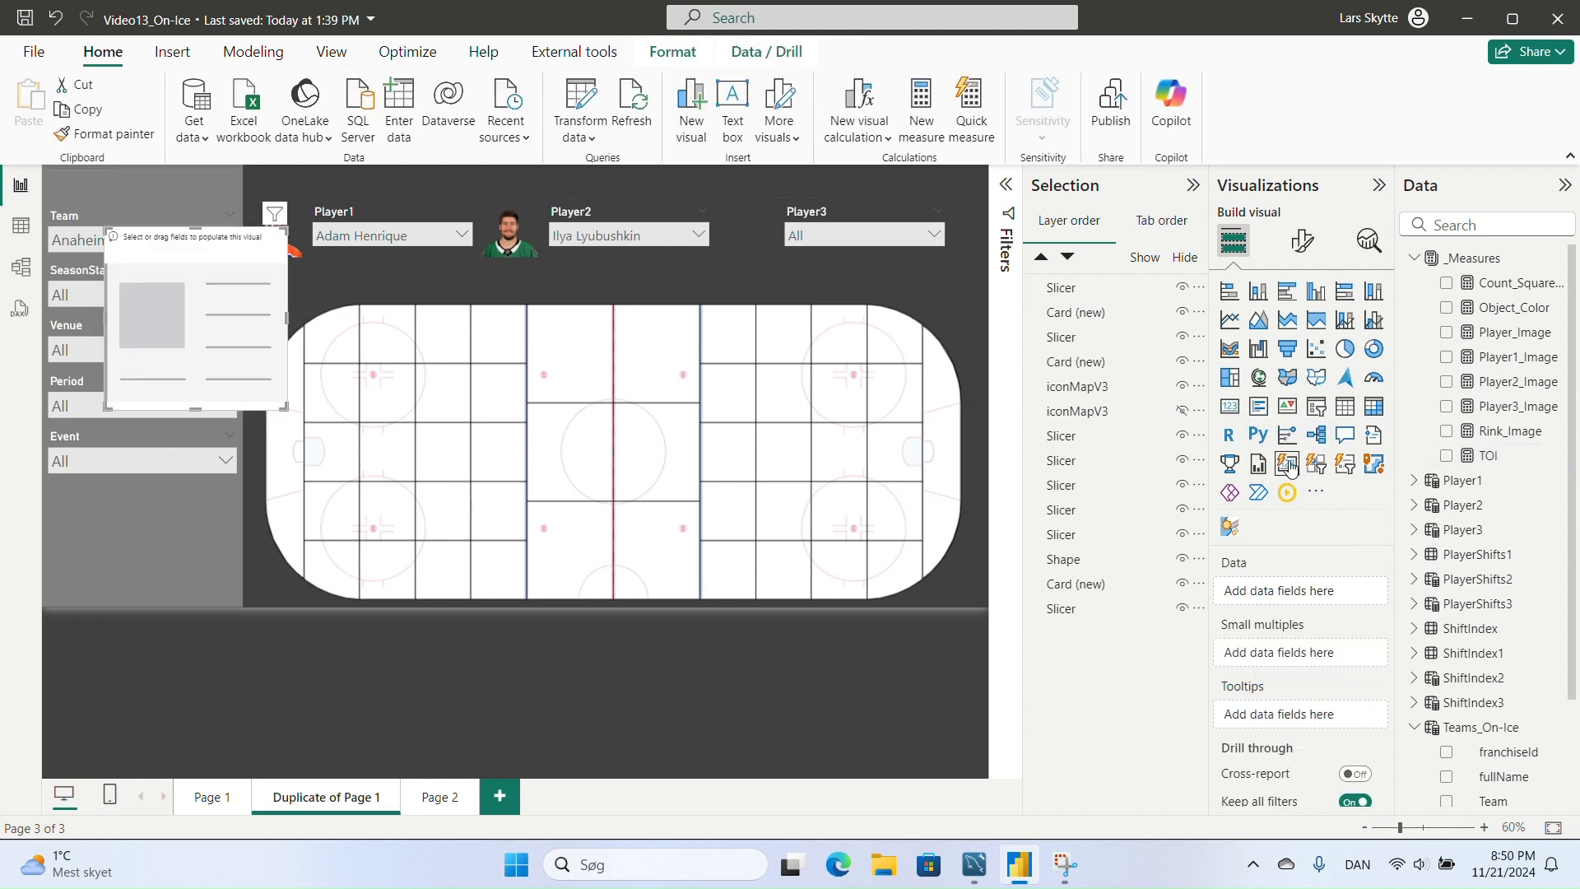
left_click(1447, 458)
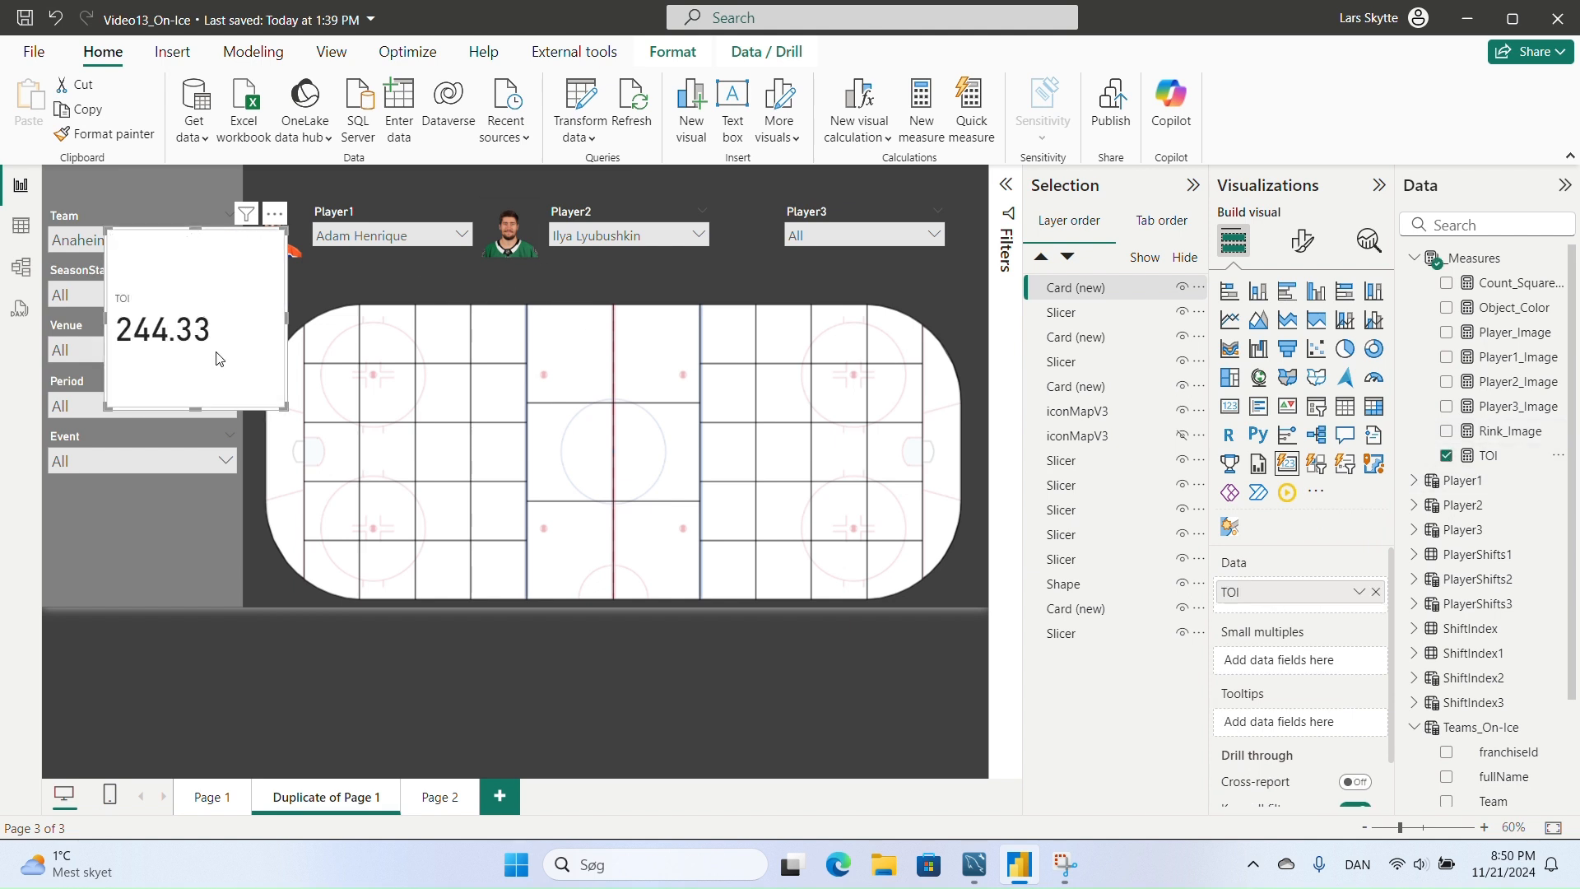
left_click_drag(215, 247, 985, 278)
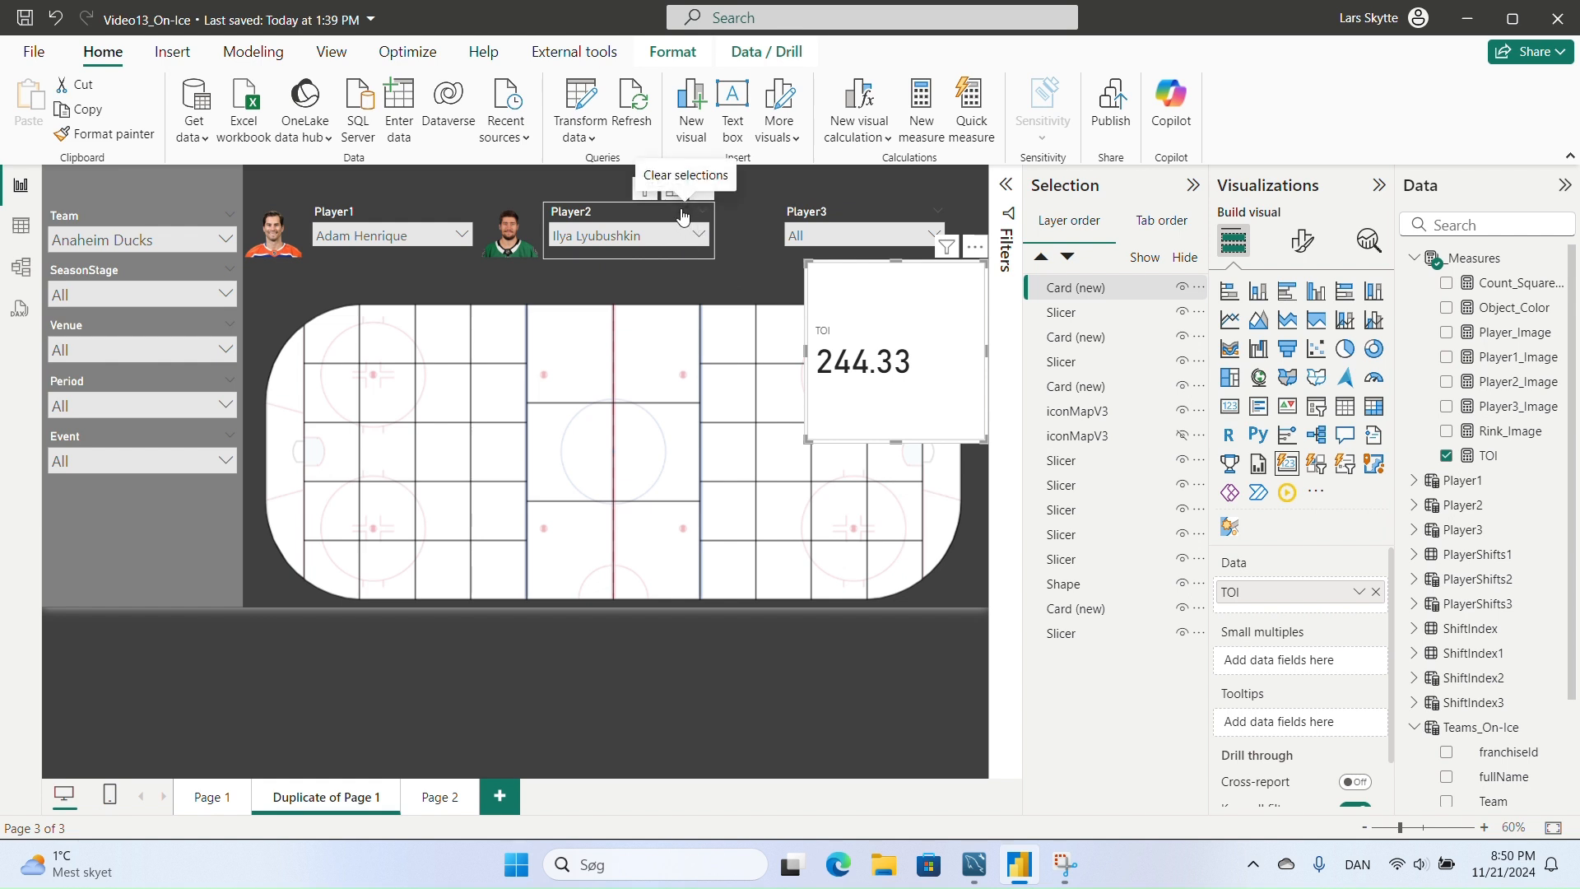
left_click(682, 216)
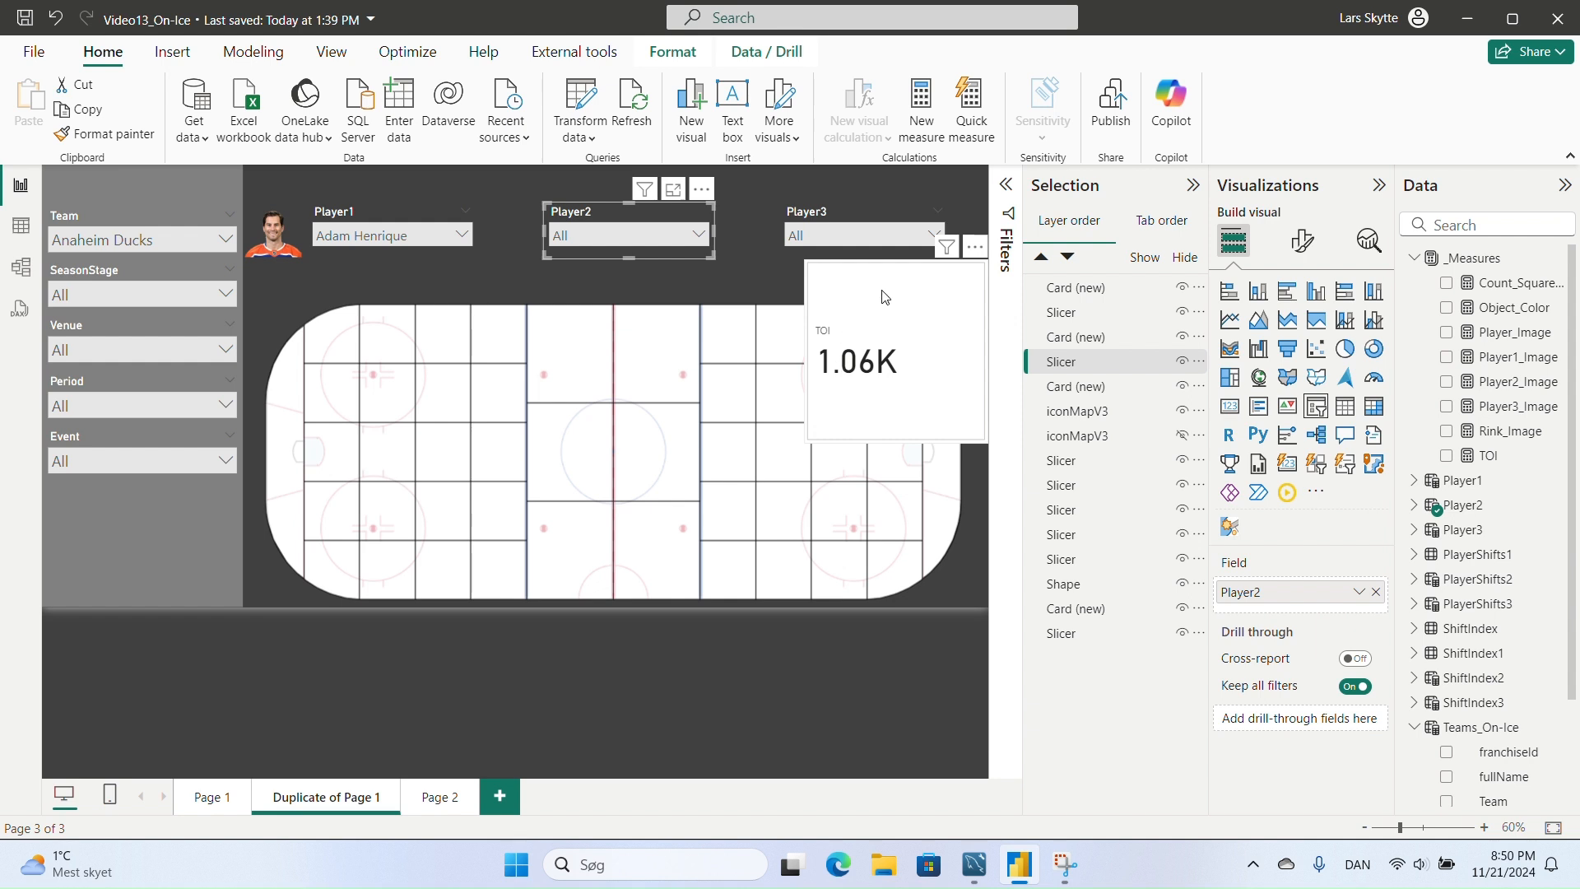
- Set the TOI card's callout value font size to 24, then shrink the card and place it just below the Player3 slicer
left_click(1302, 241)
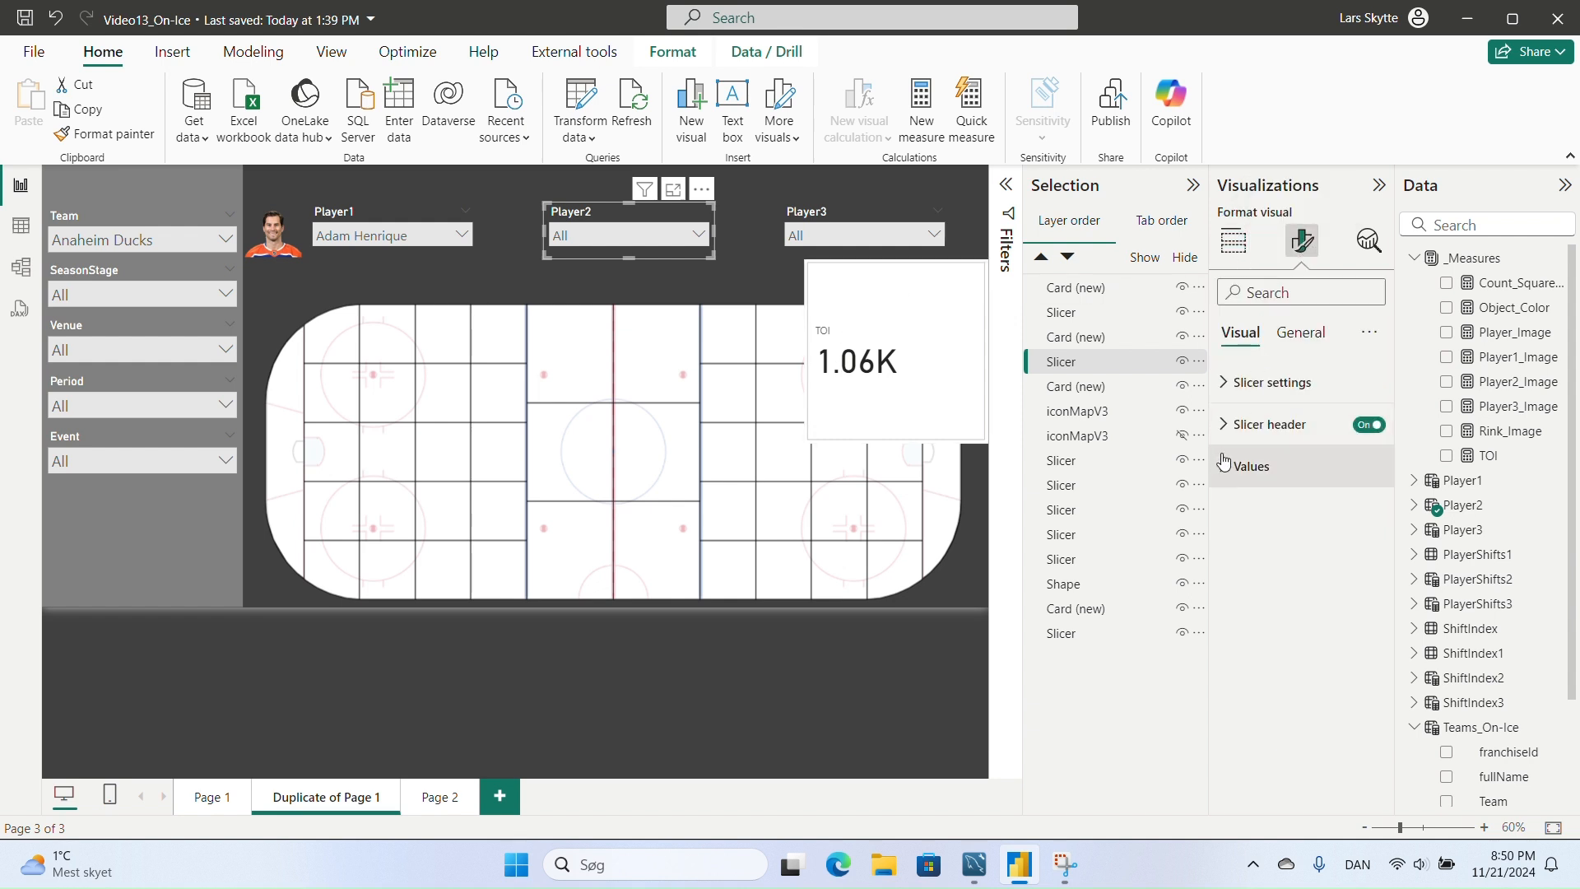
left_click(947, 296)
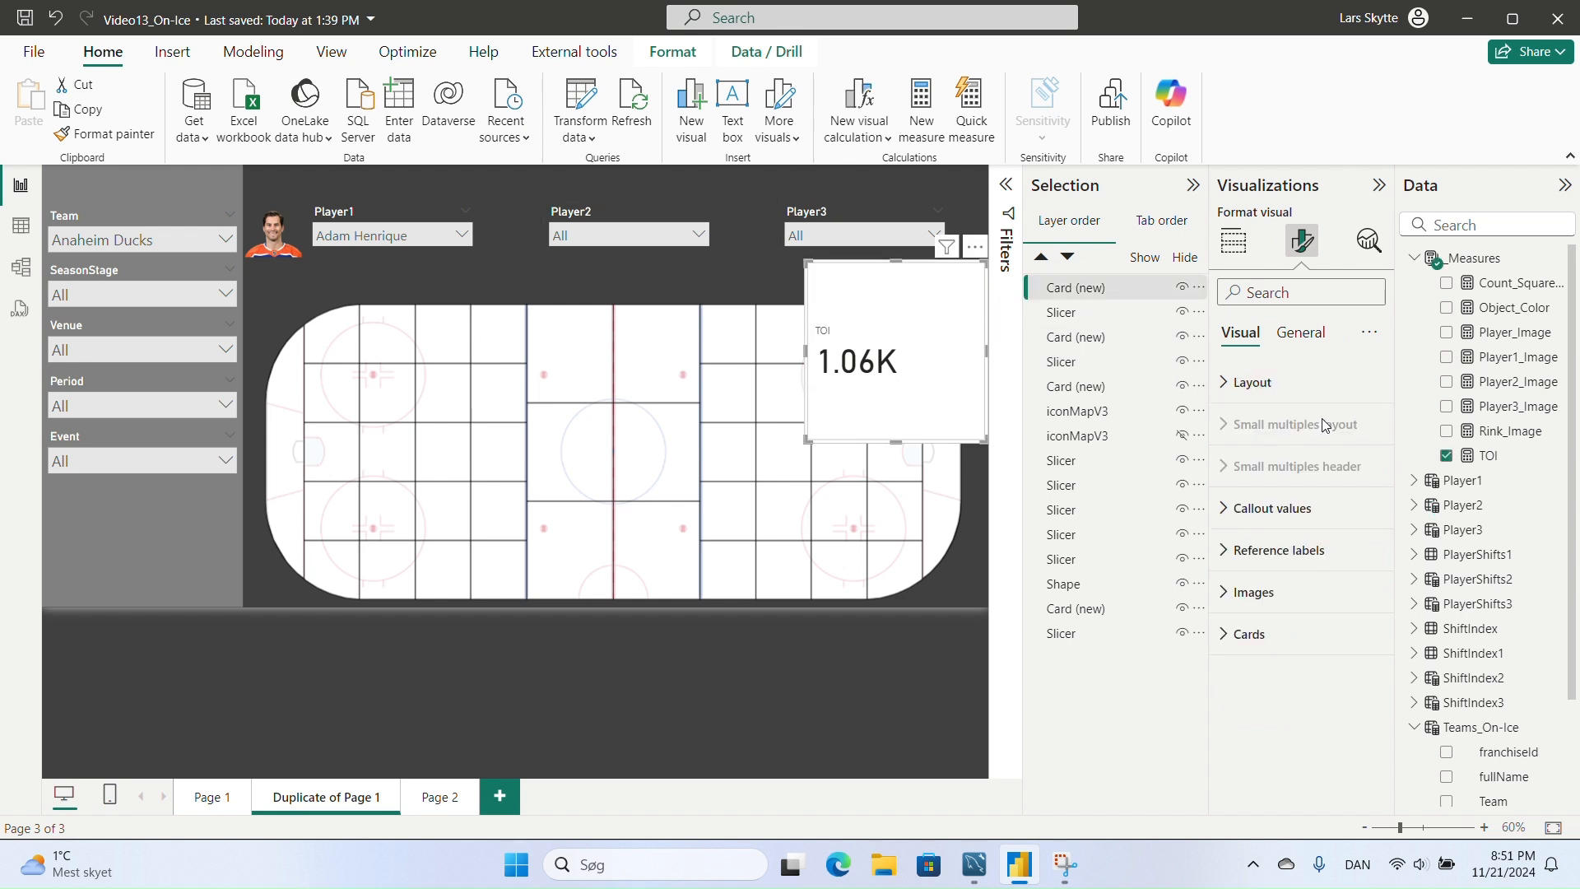
left_click(1230, 508)
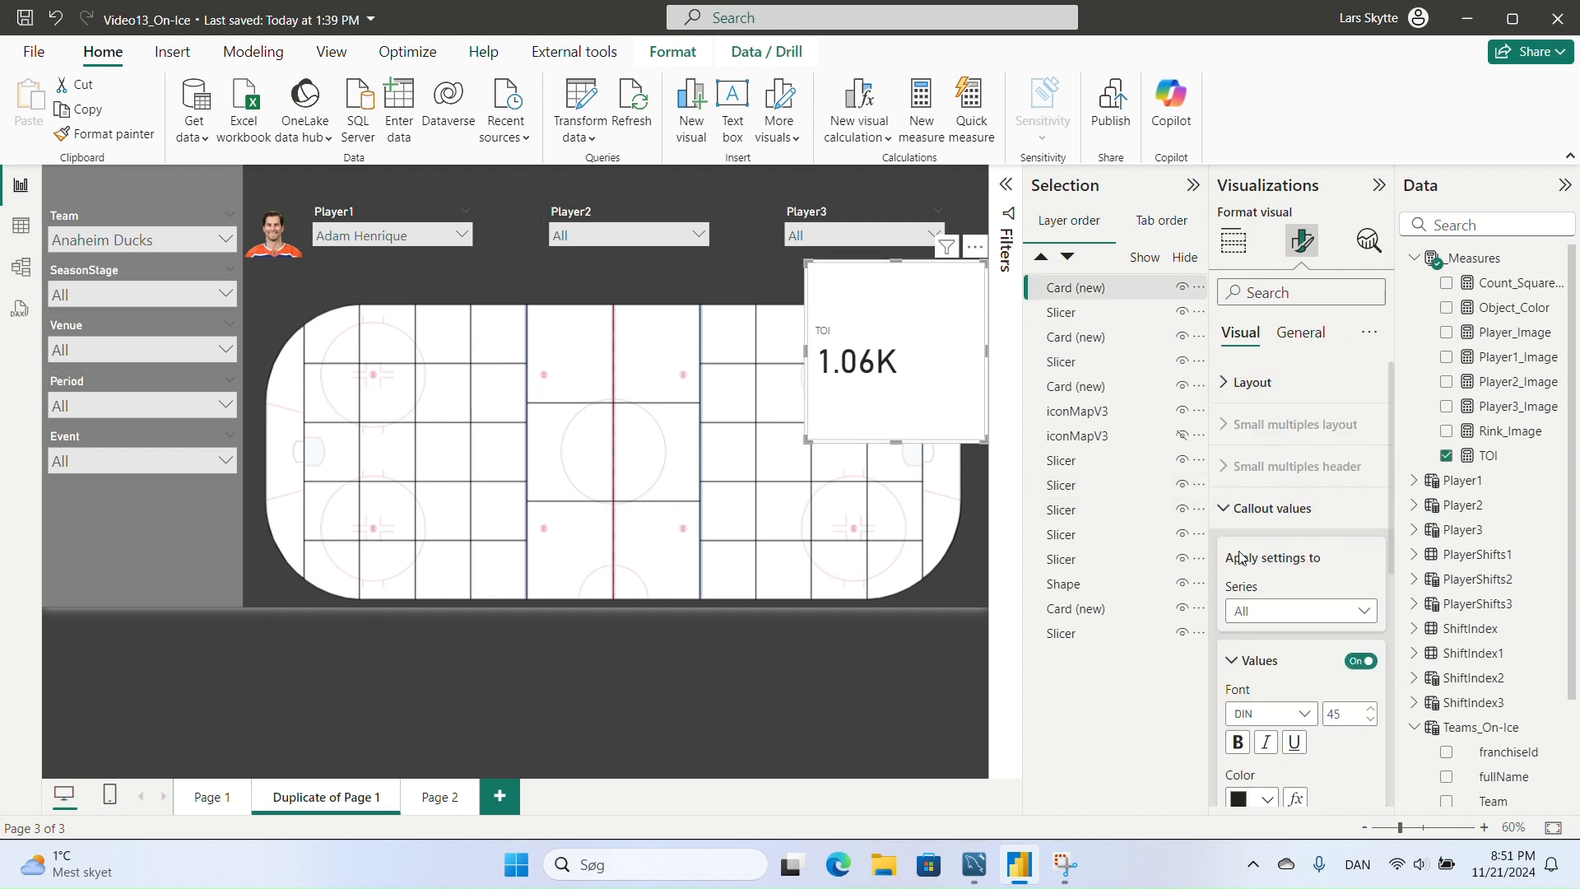
left_click(1354, 716)
type("24")
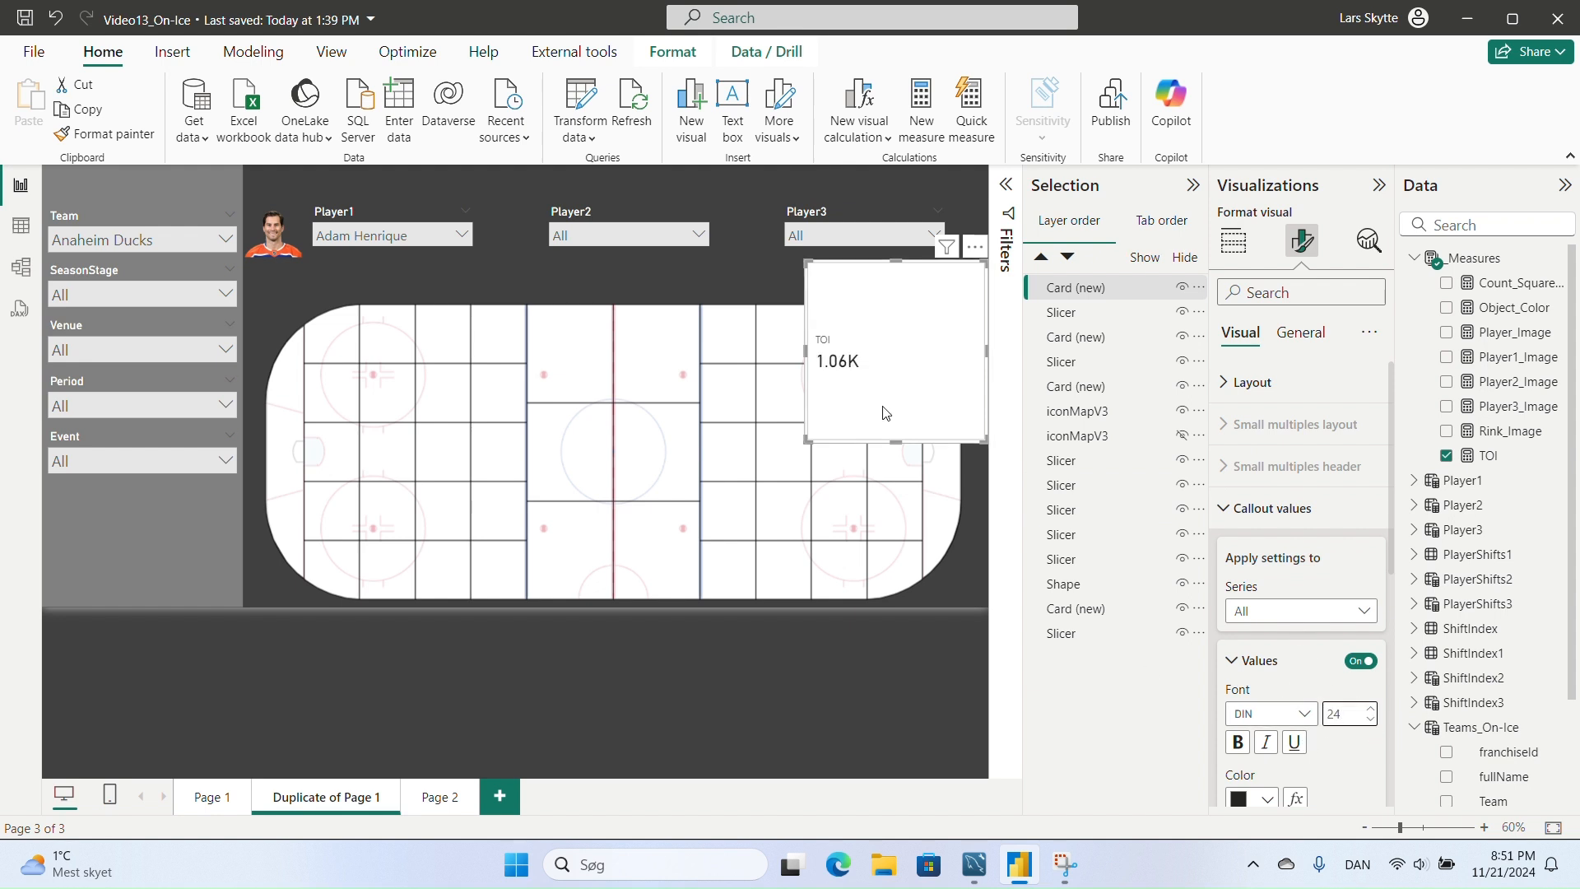
left_click_drag(893, 437, 920, 323)
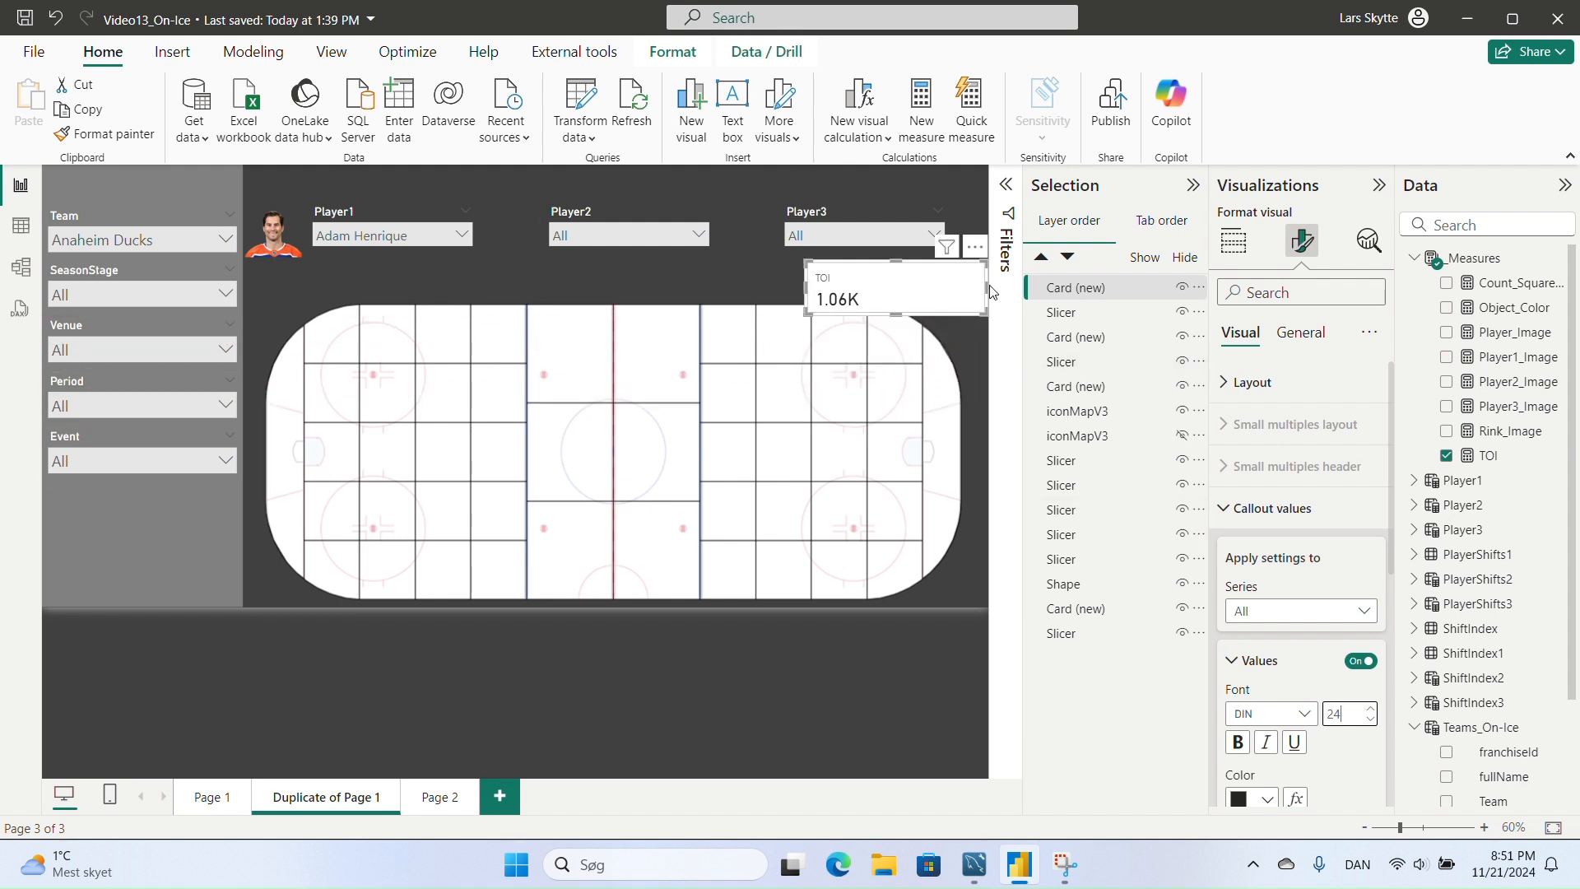
left_click_drag(988, 296, 969, 266)
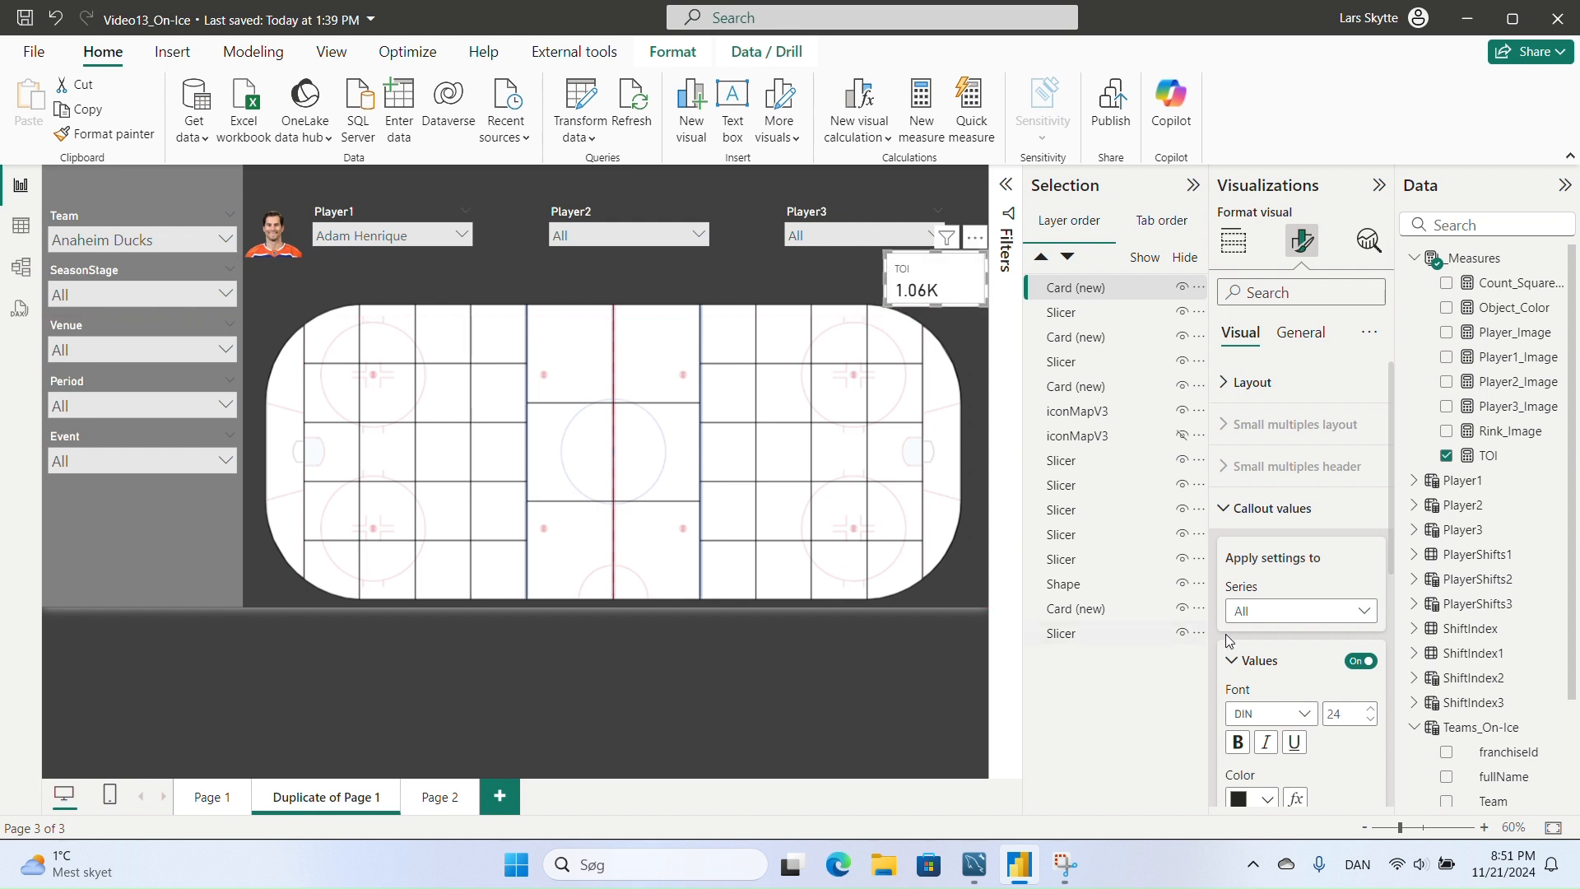
- Apply the TOI card's callout value settings to the TOI series and centre its values horizontally
scroll(1334, 749, "down", 3)
scroll(1334, 749, "down", 1)
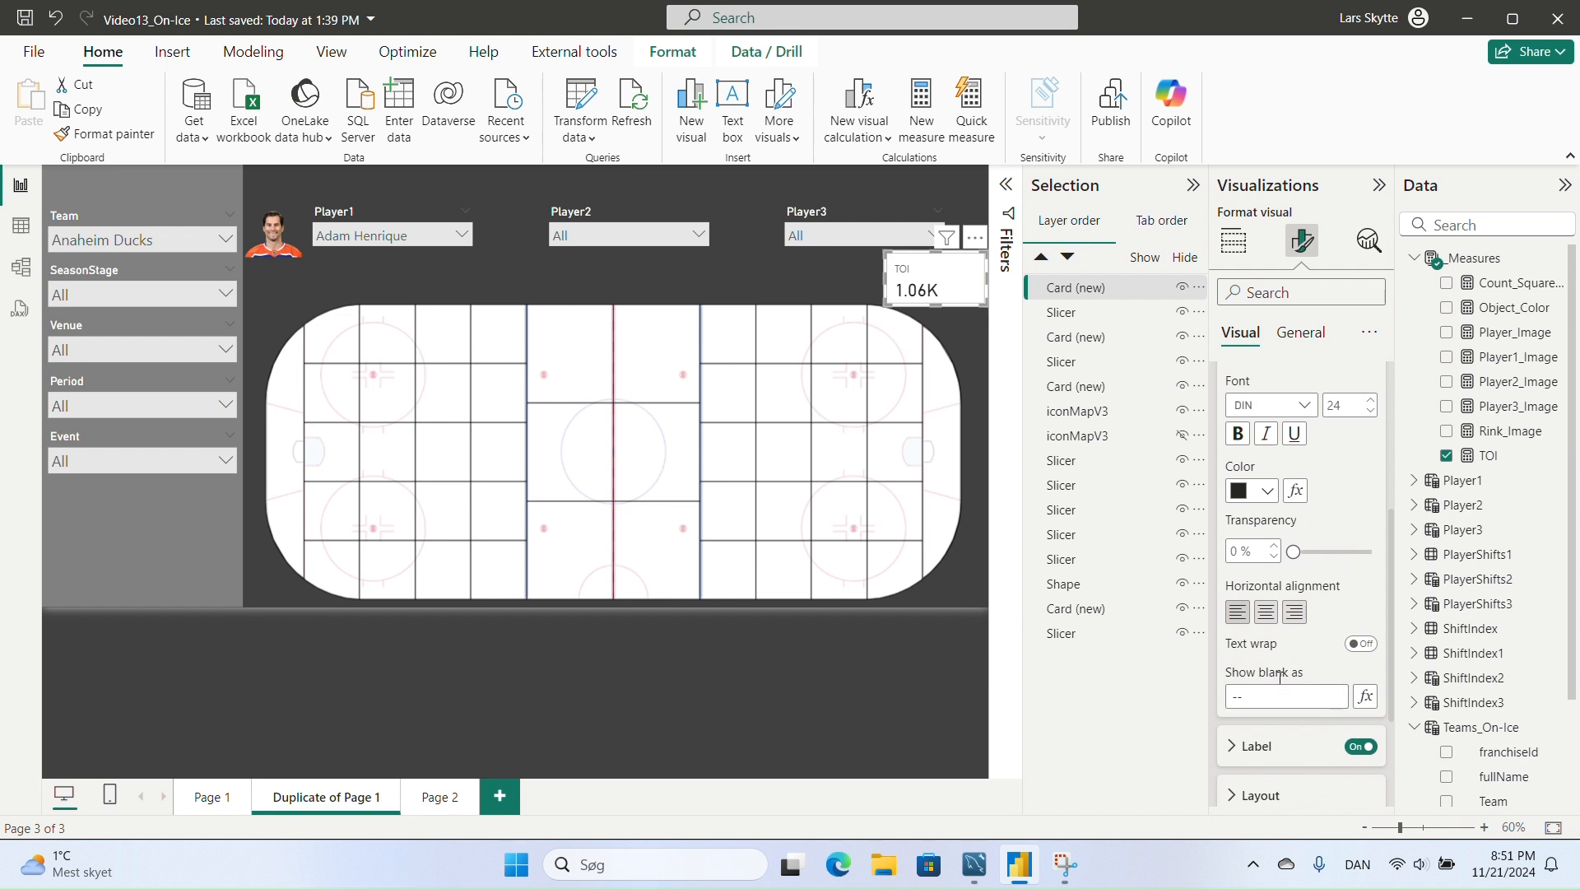
scroll(1284, 642, "up", 3)
left_click(1329, 509)
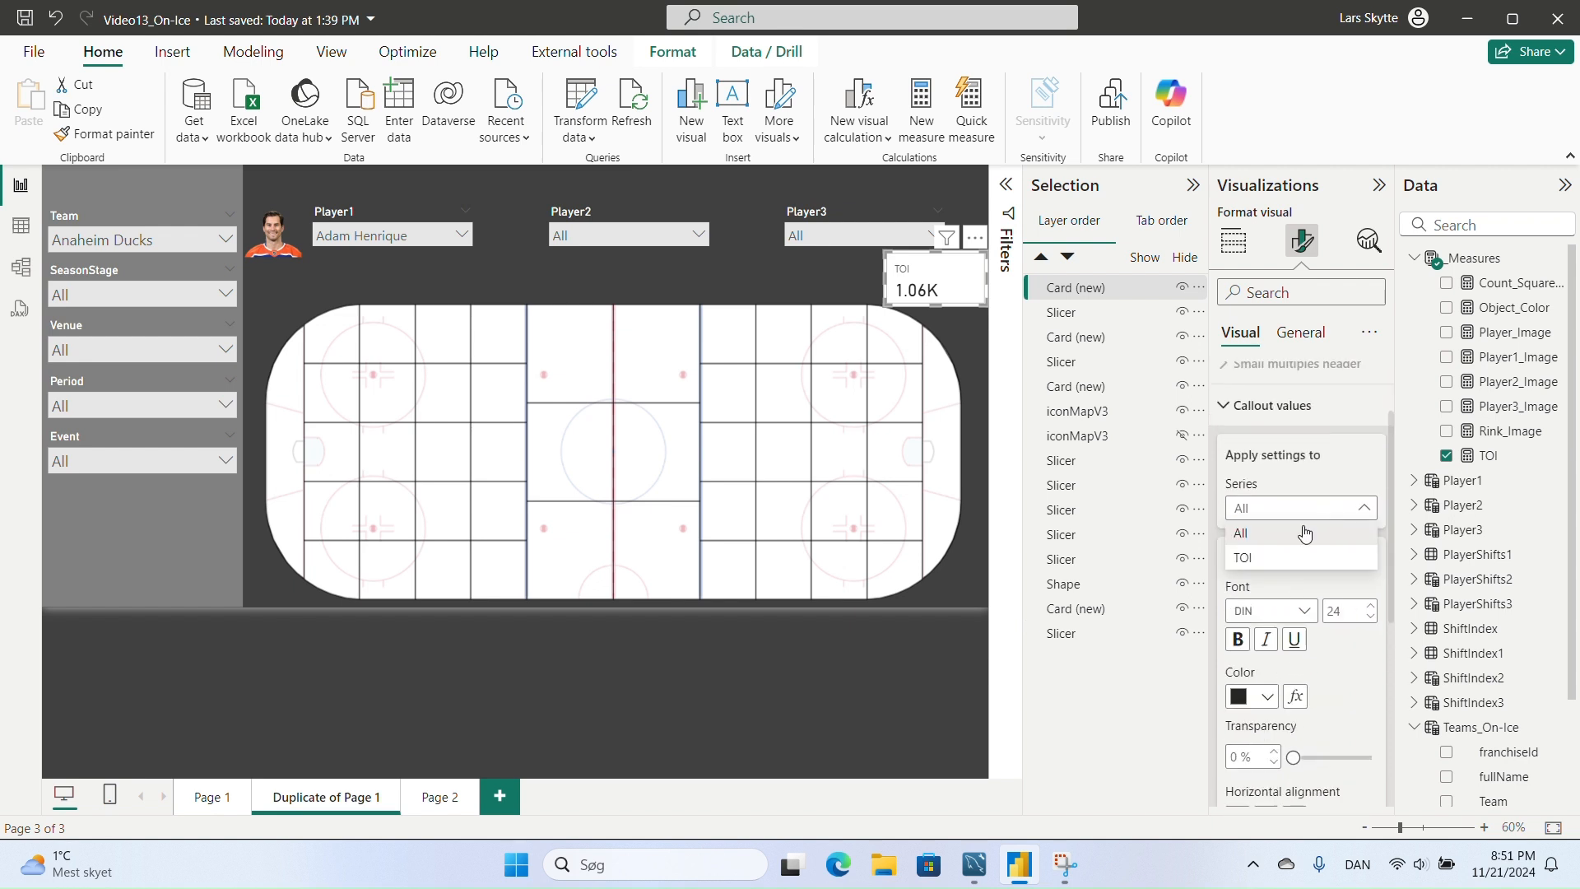
left_click(1244, 557)
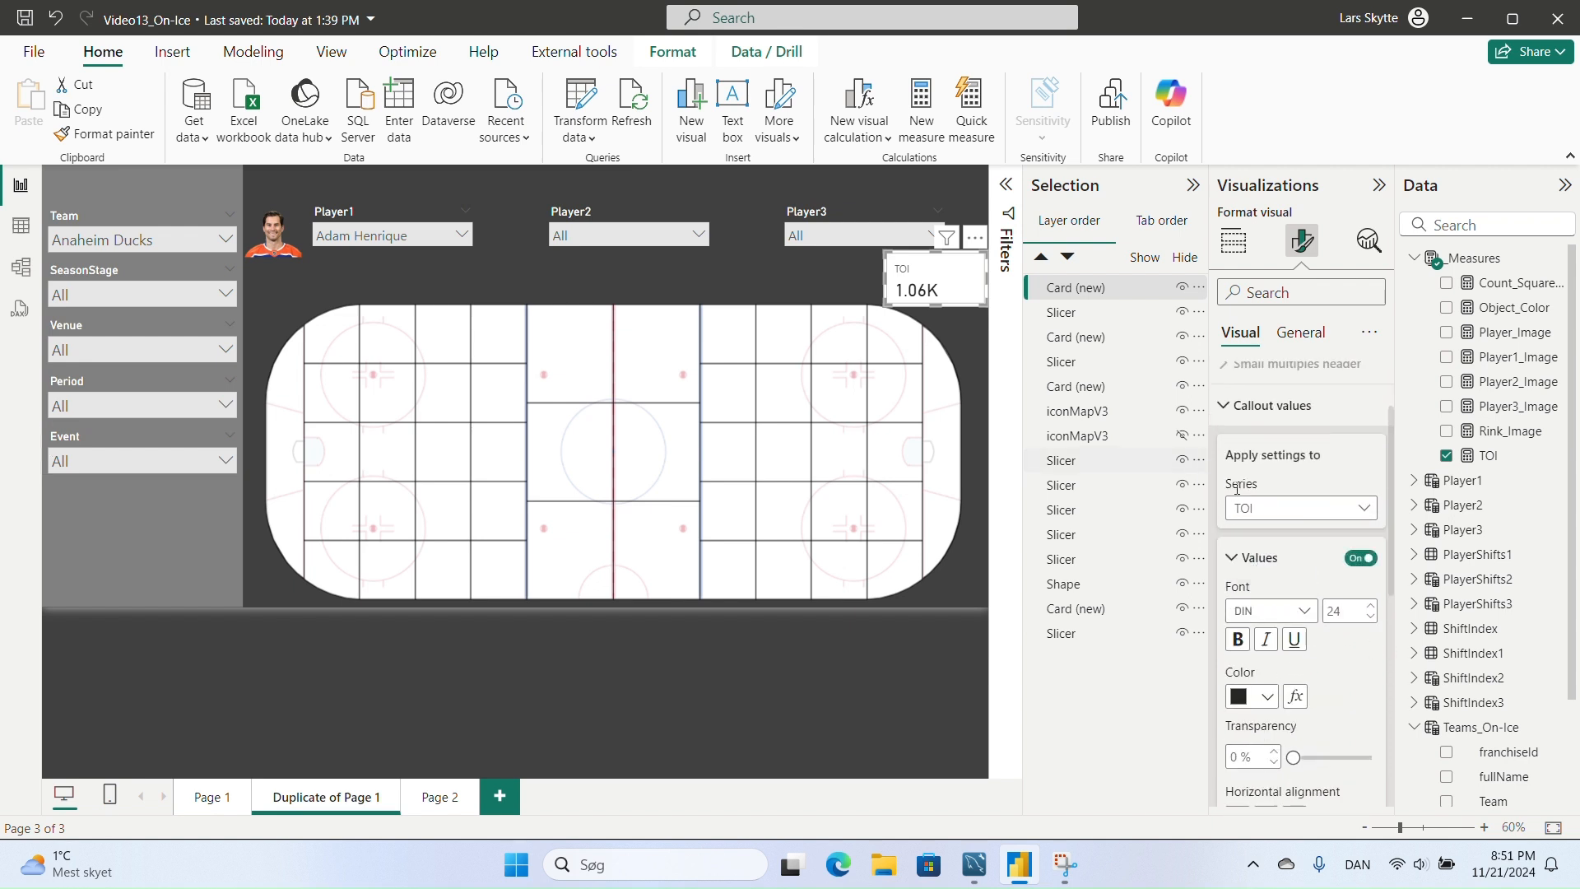
scroll(1290, 650, "down", 3)
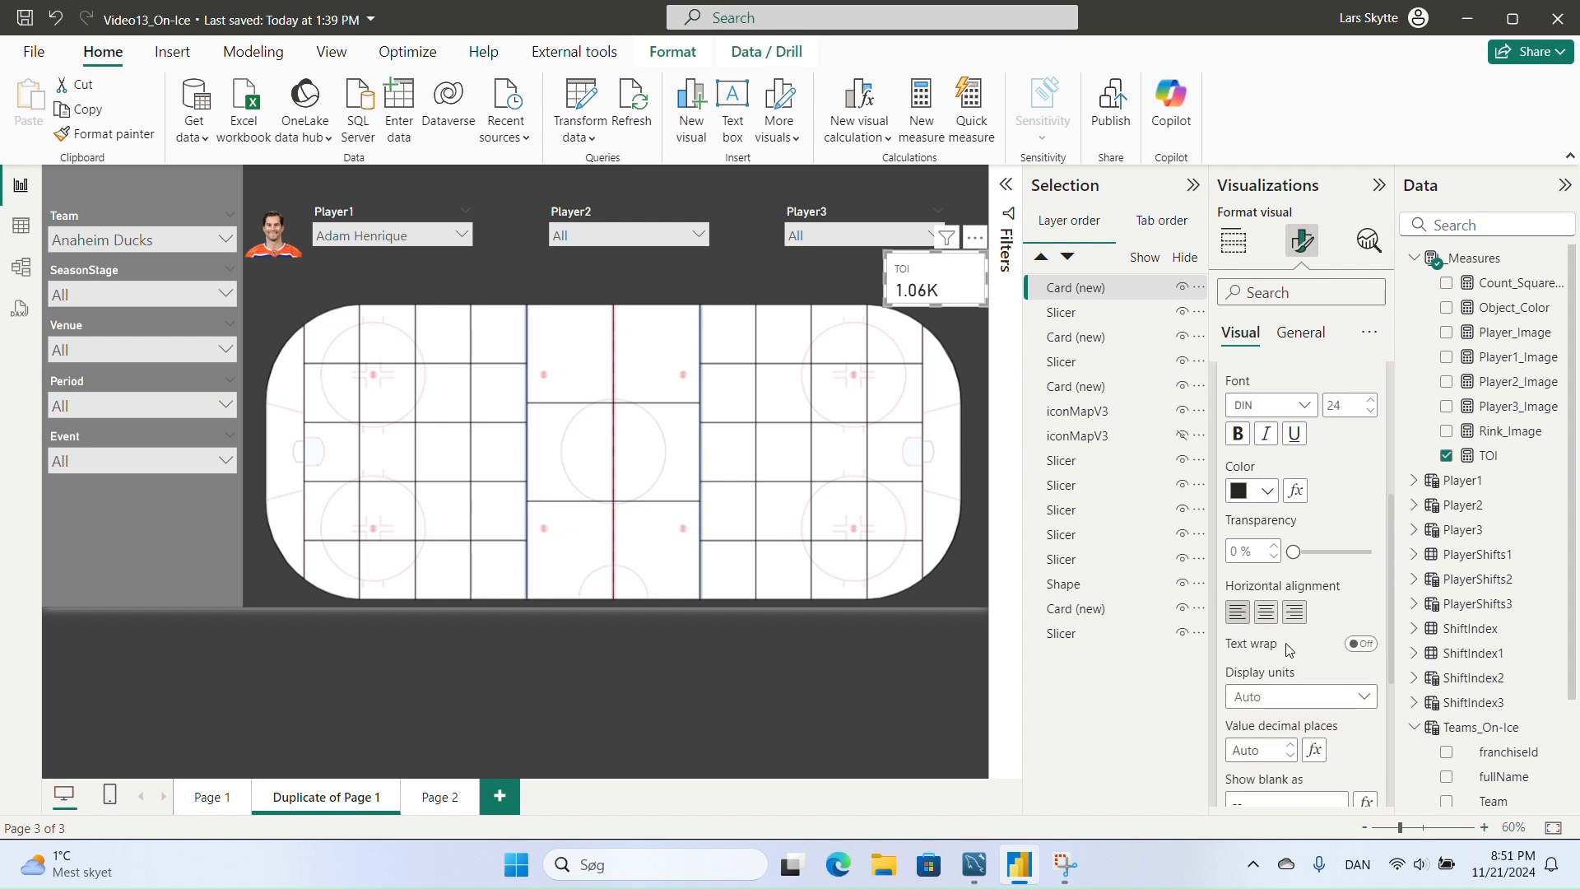
left_click(1269, 616)
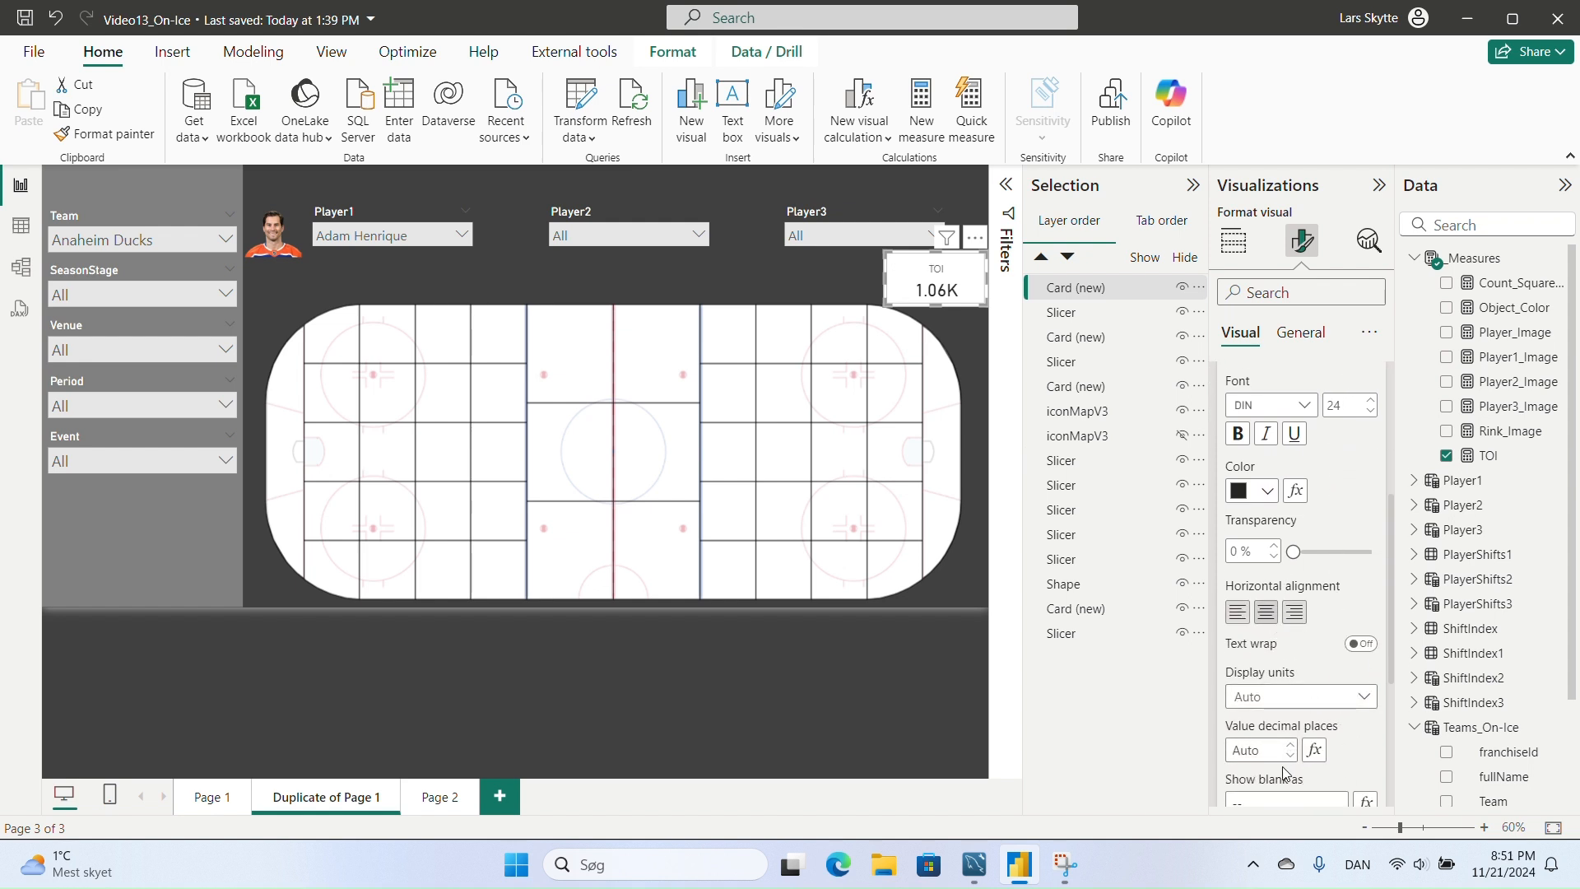
- Set the TOI callout value's display units to None and its decimal places to 0
left_click(1365, 697)
left_click(1259, 549)
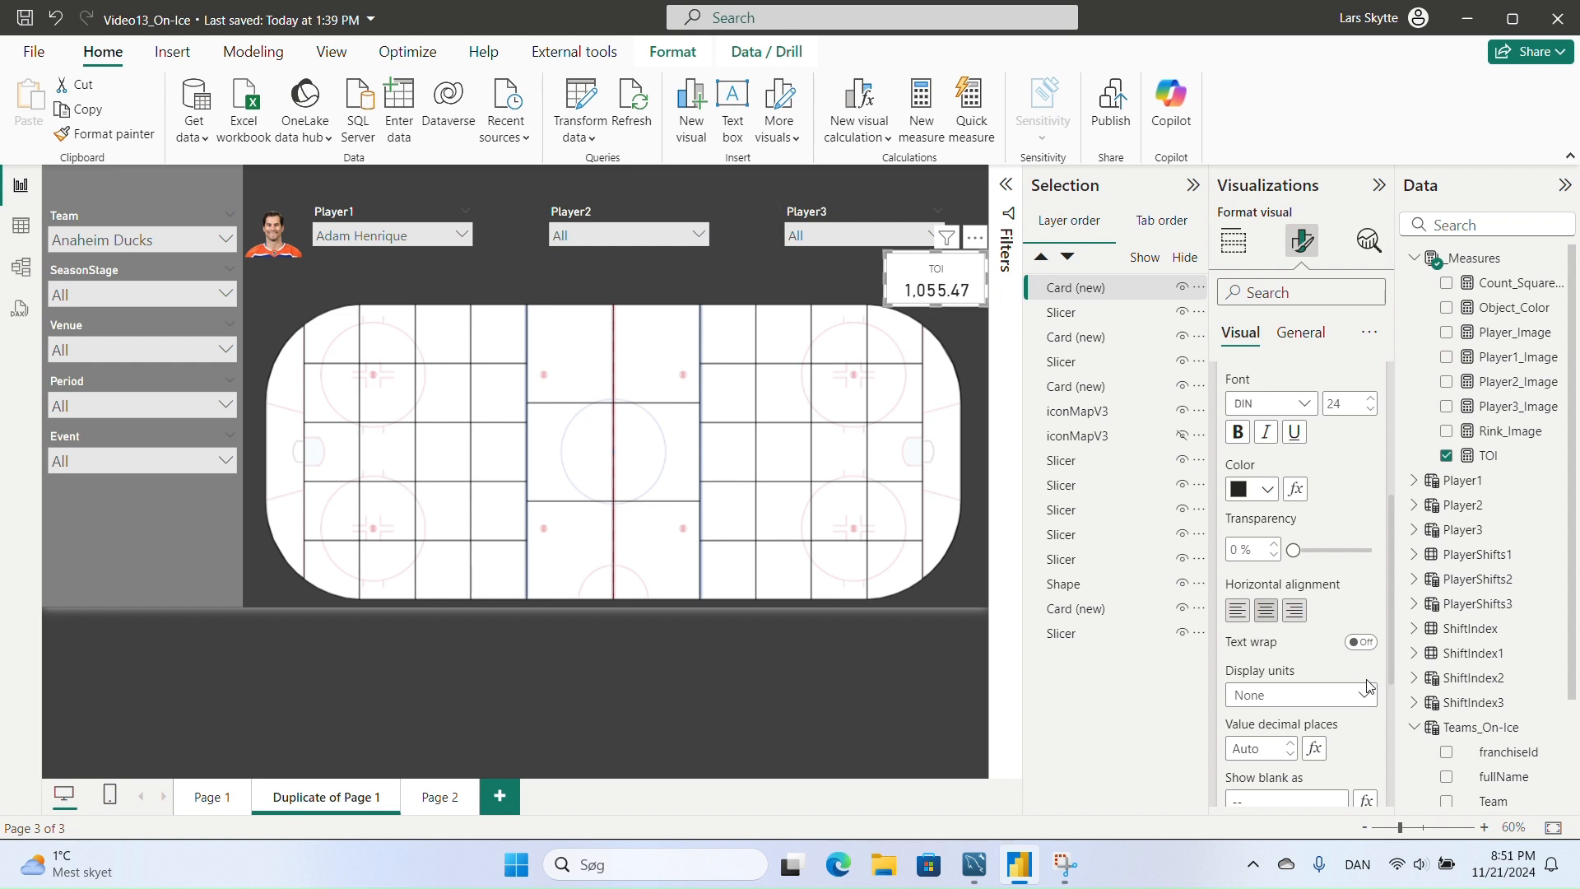
scroll(1301, 692, "down", 1)
left_click(1263, 652)
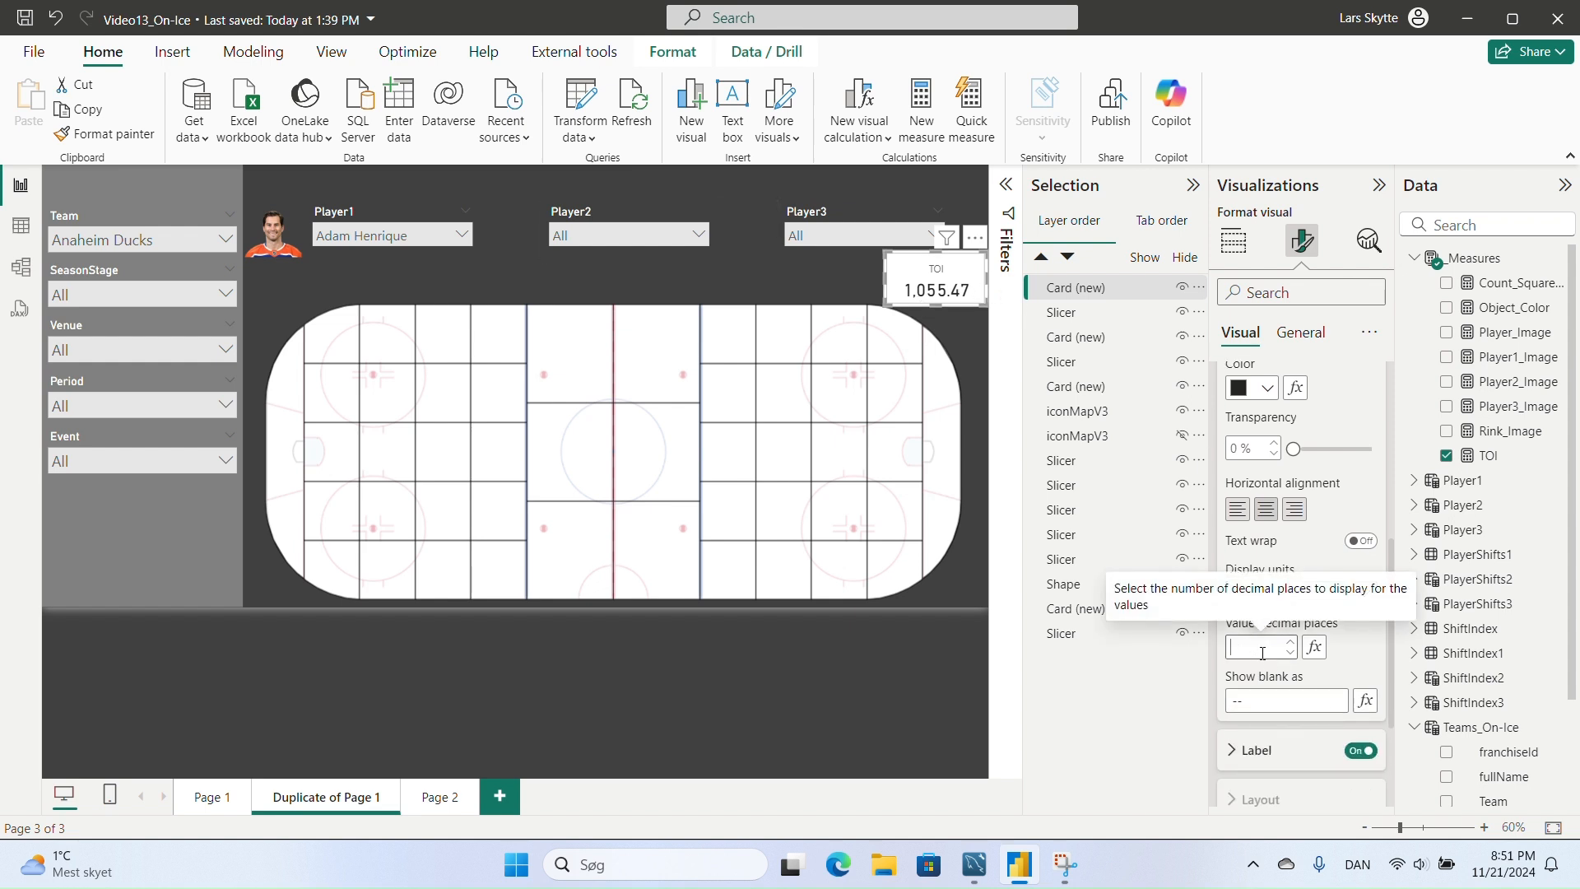
type("0")
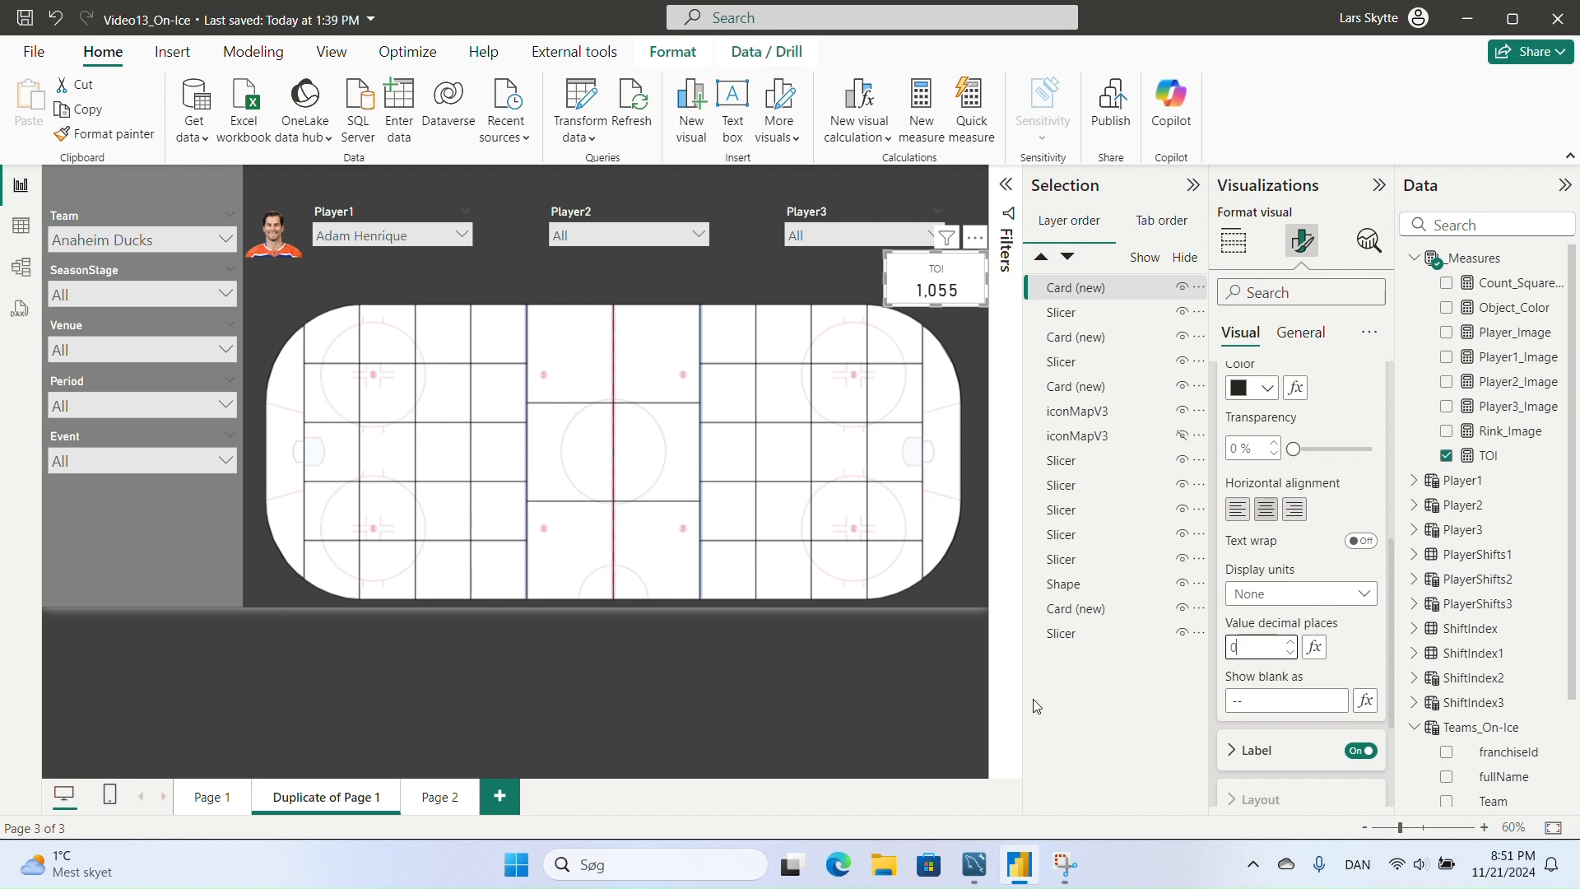
left_click(826, 285)
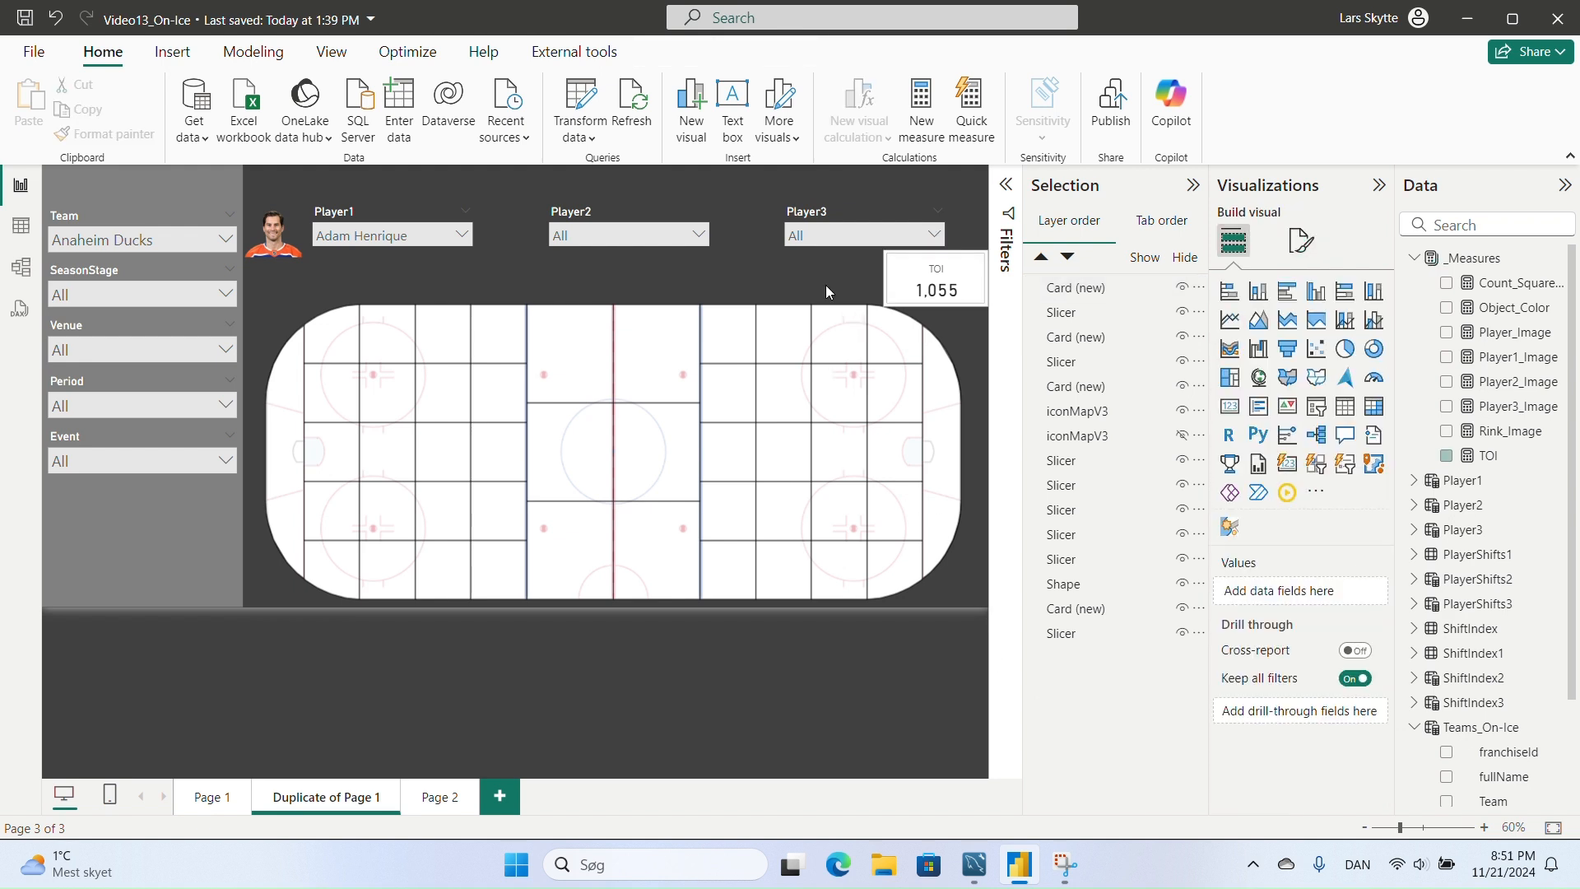
- Test the TOI card by choosing Alex Killorn in the Player2 slicer and Bo Groulx in the Player3 slicer
left_click(938, 280)
left_click(704, 226)
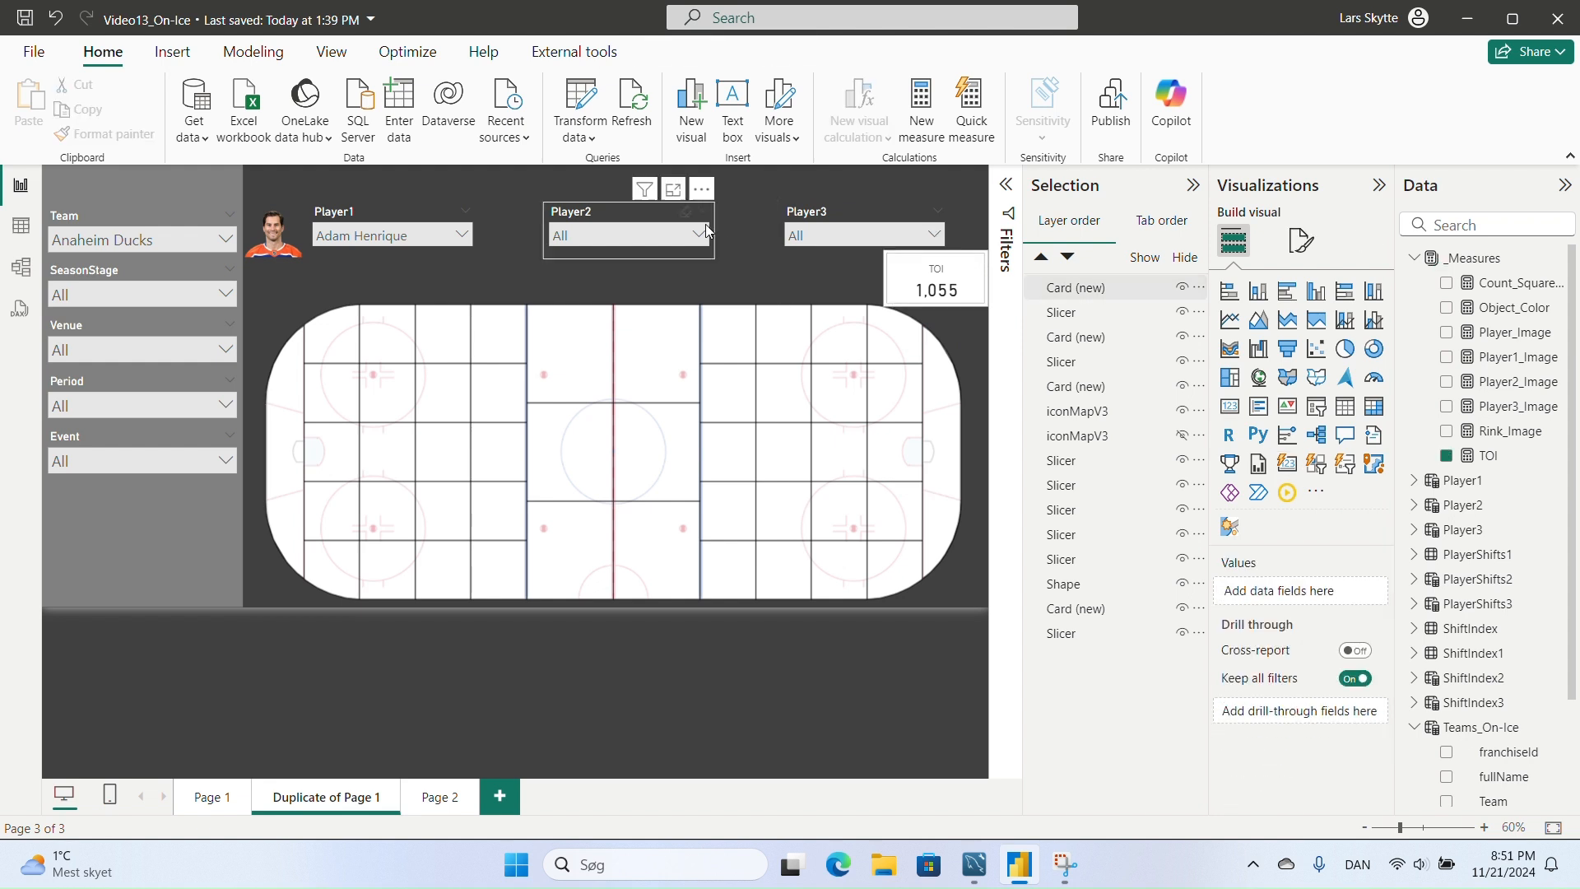
left_click(698, 233)
left_click(606, 295)
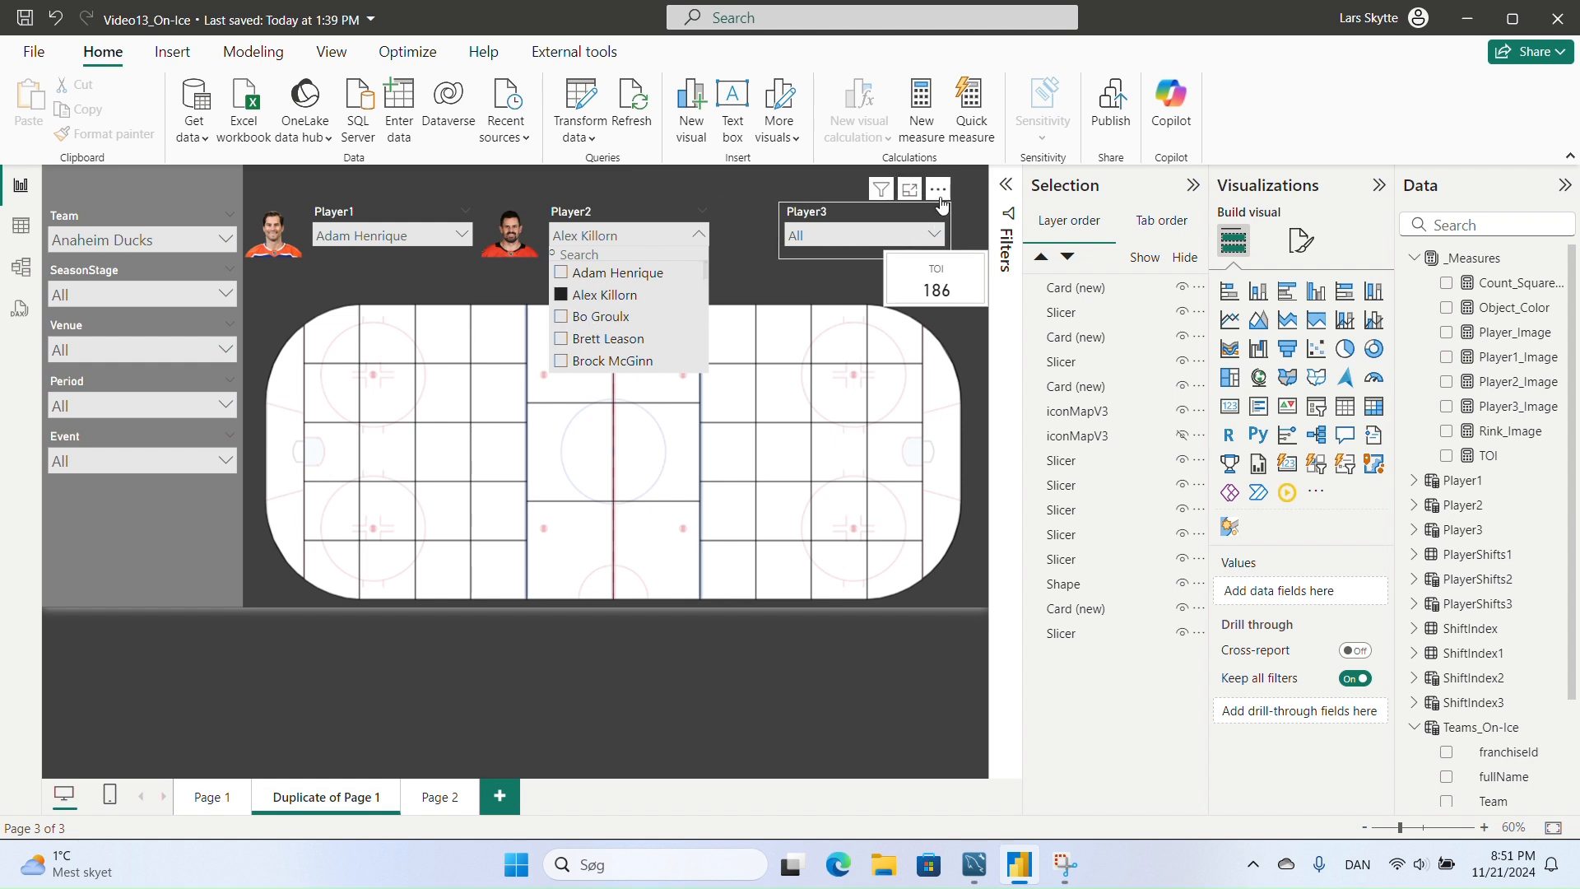
left_click(939, 236)
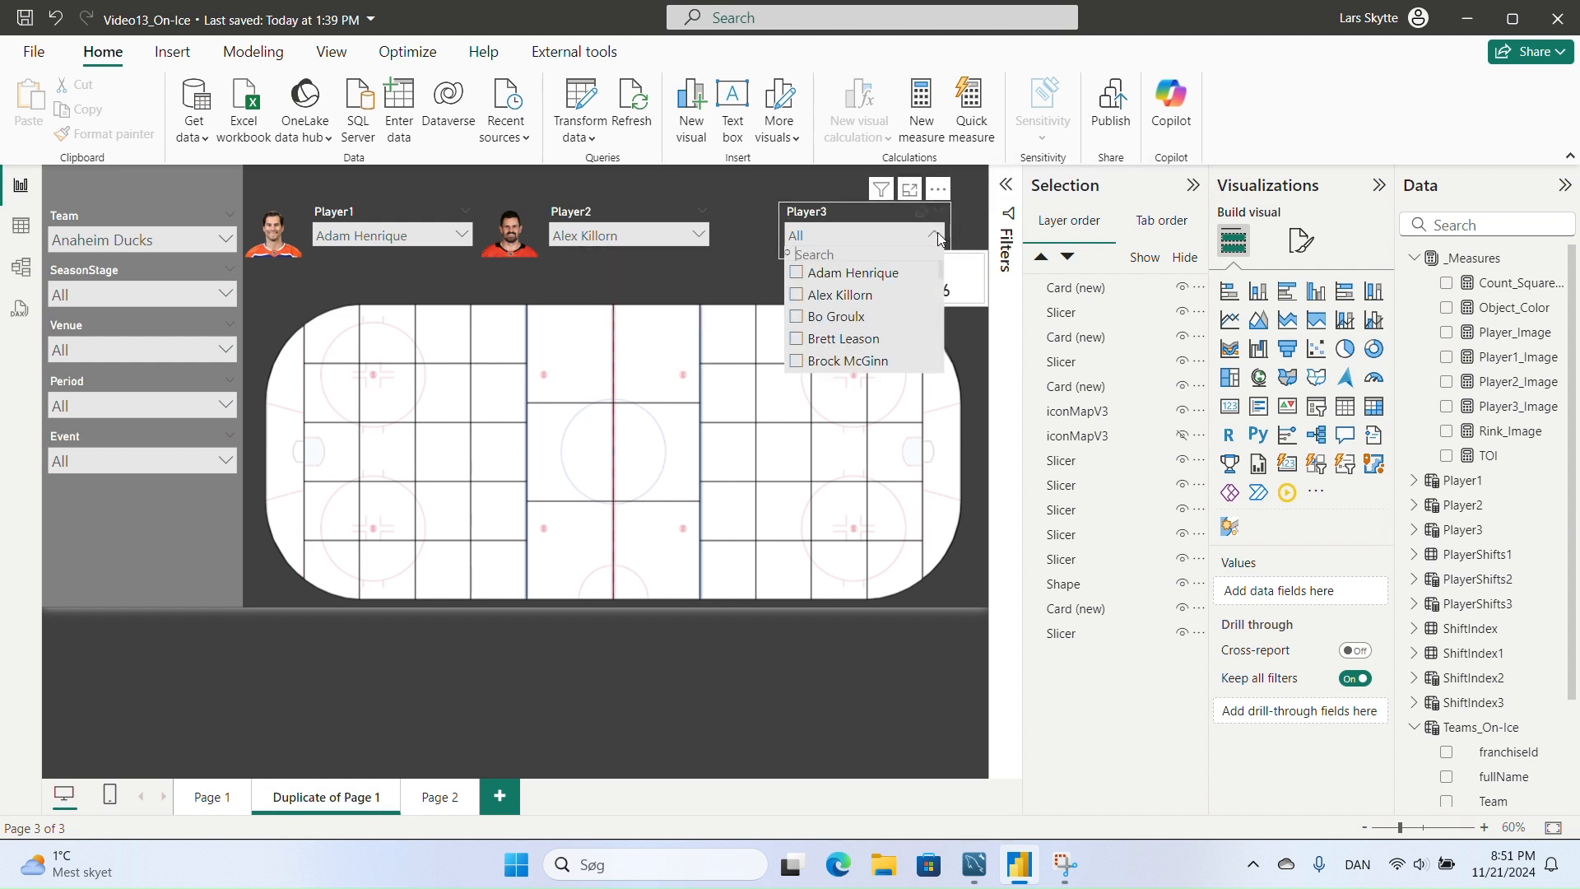
left_click(815, 320)
left_click(761, 265)
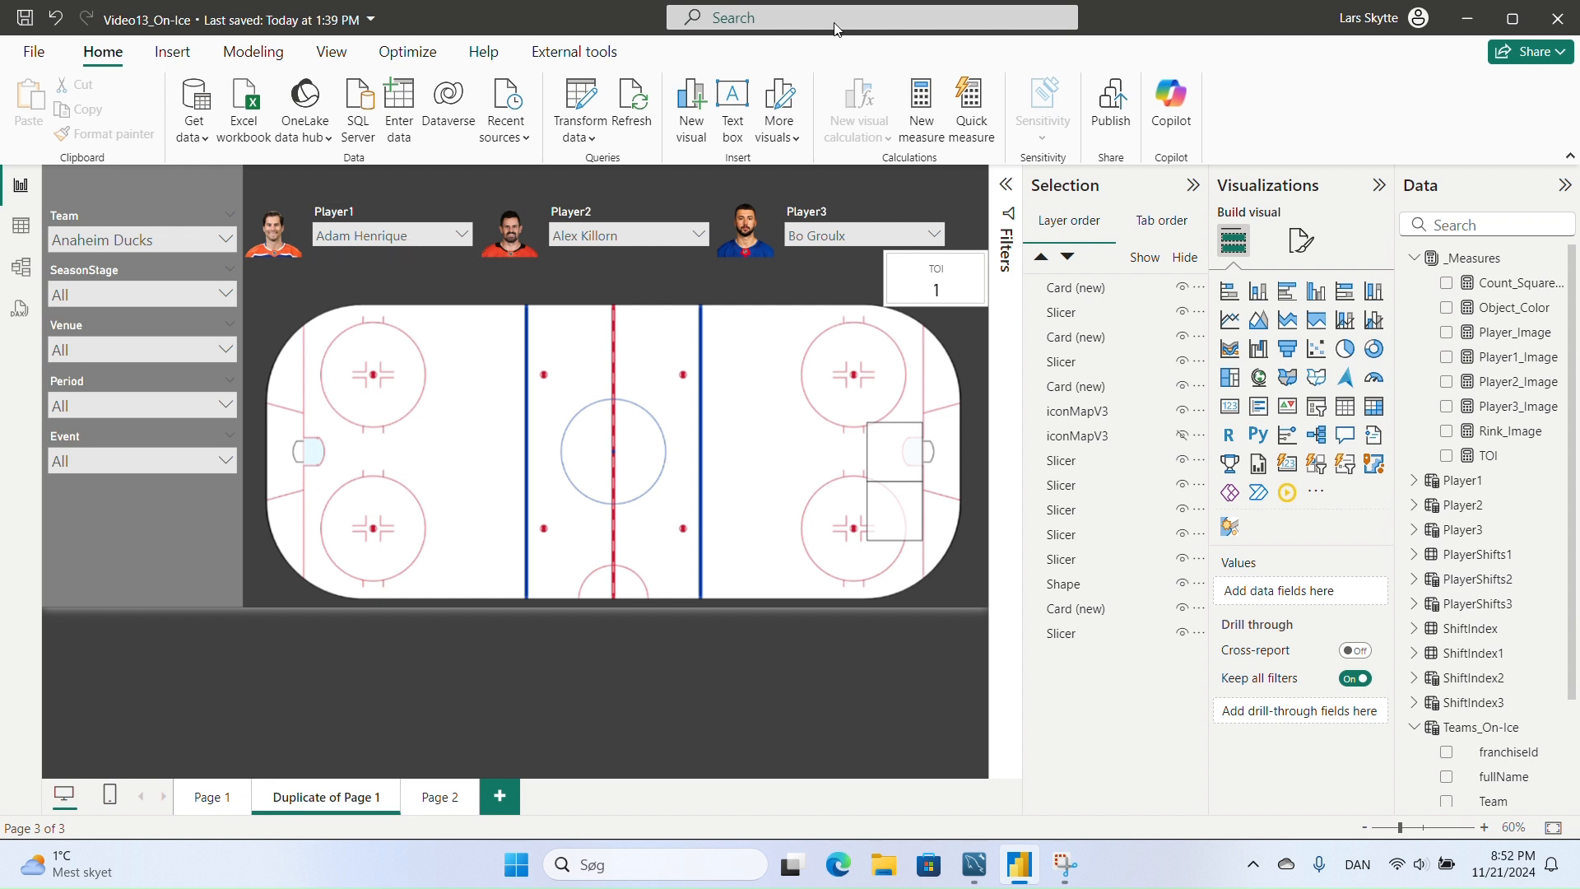
- Switch the Player3 slicer selection to Brett Leason
left_click(934, 237)
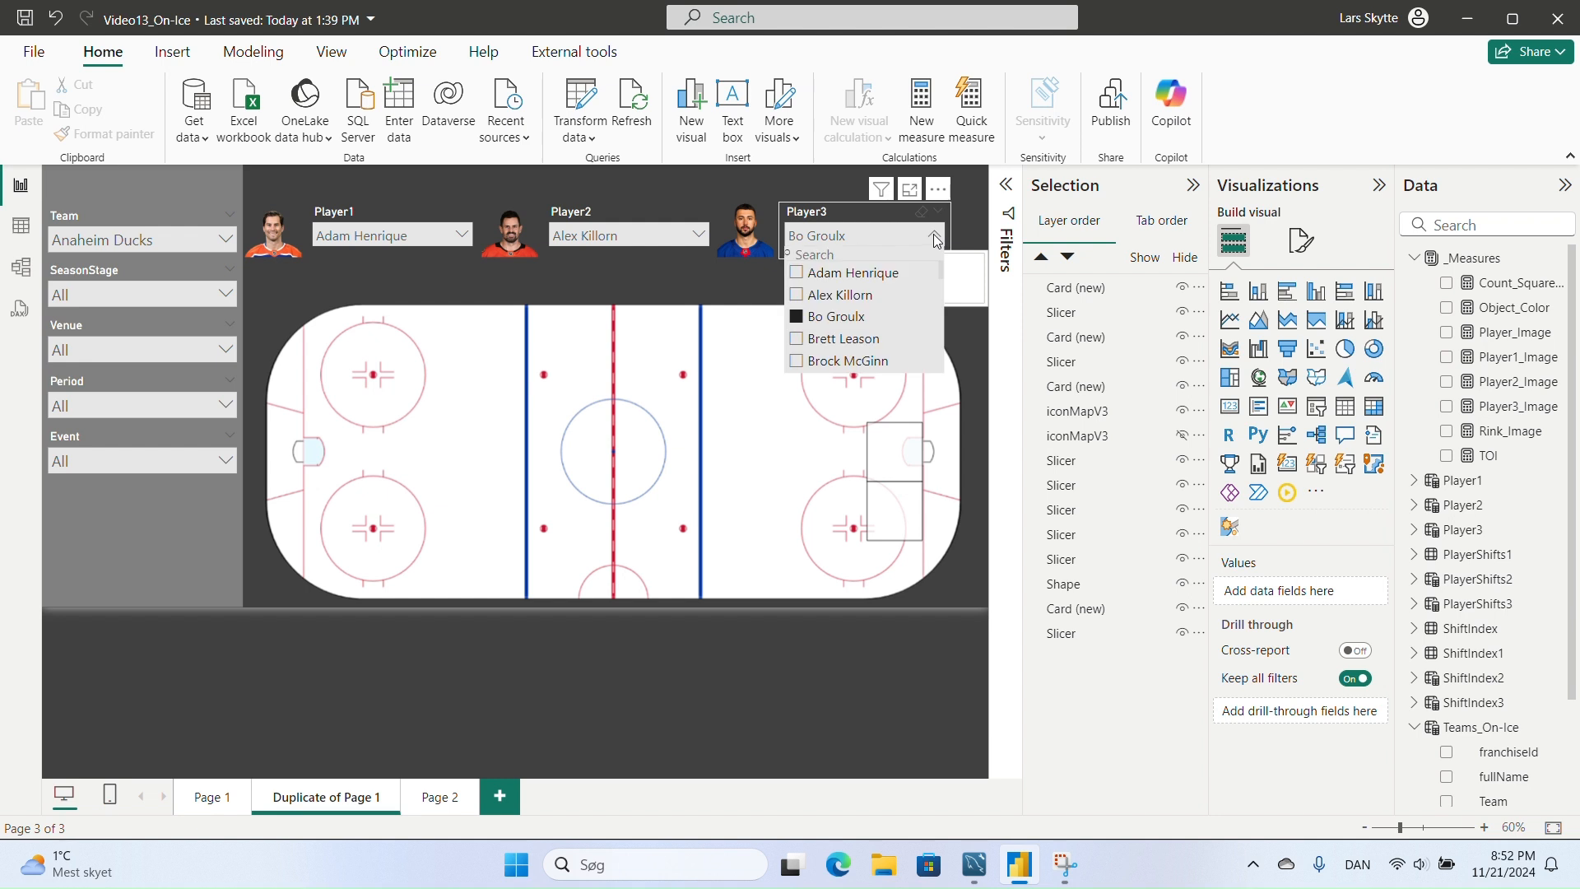
left_click(844, 338)
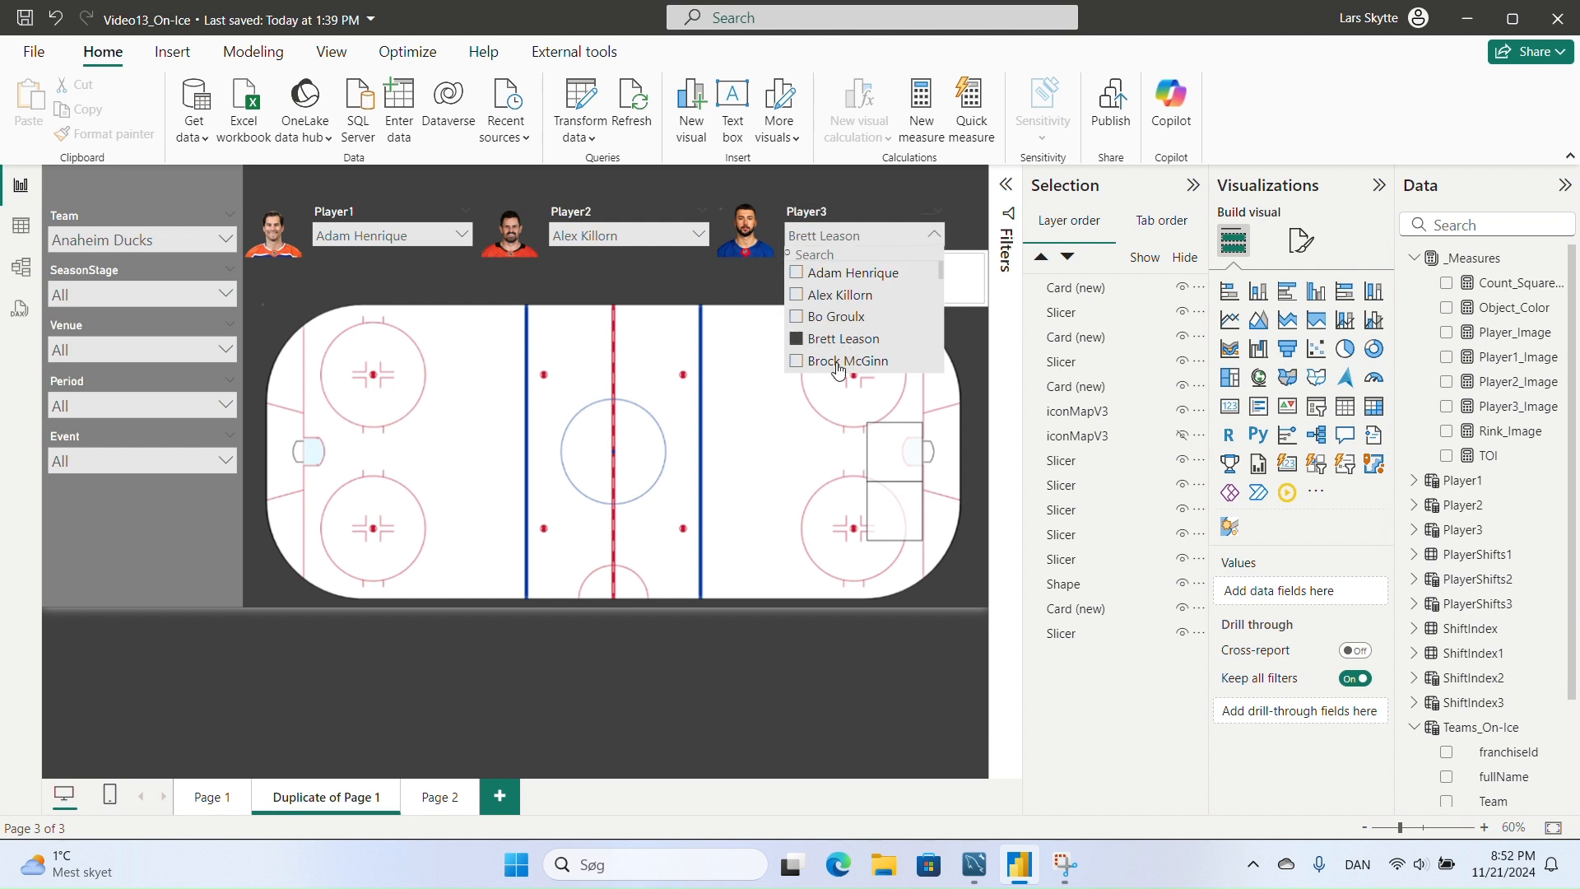
left_click(668, 280)
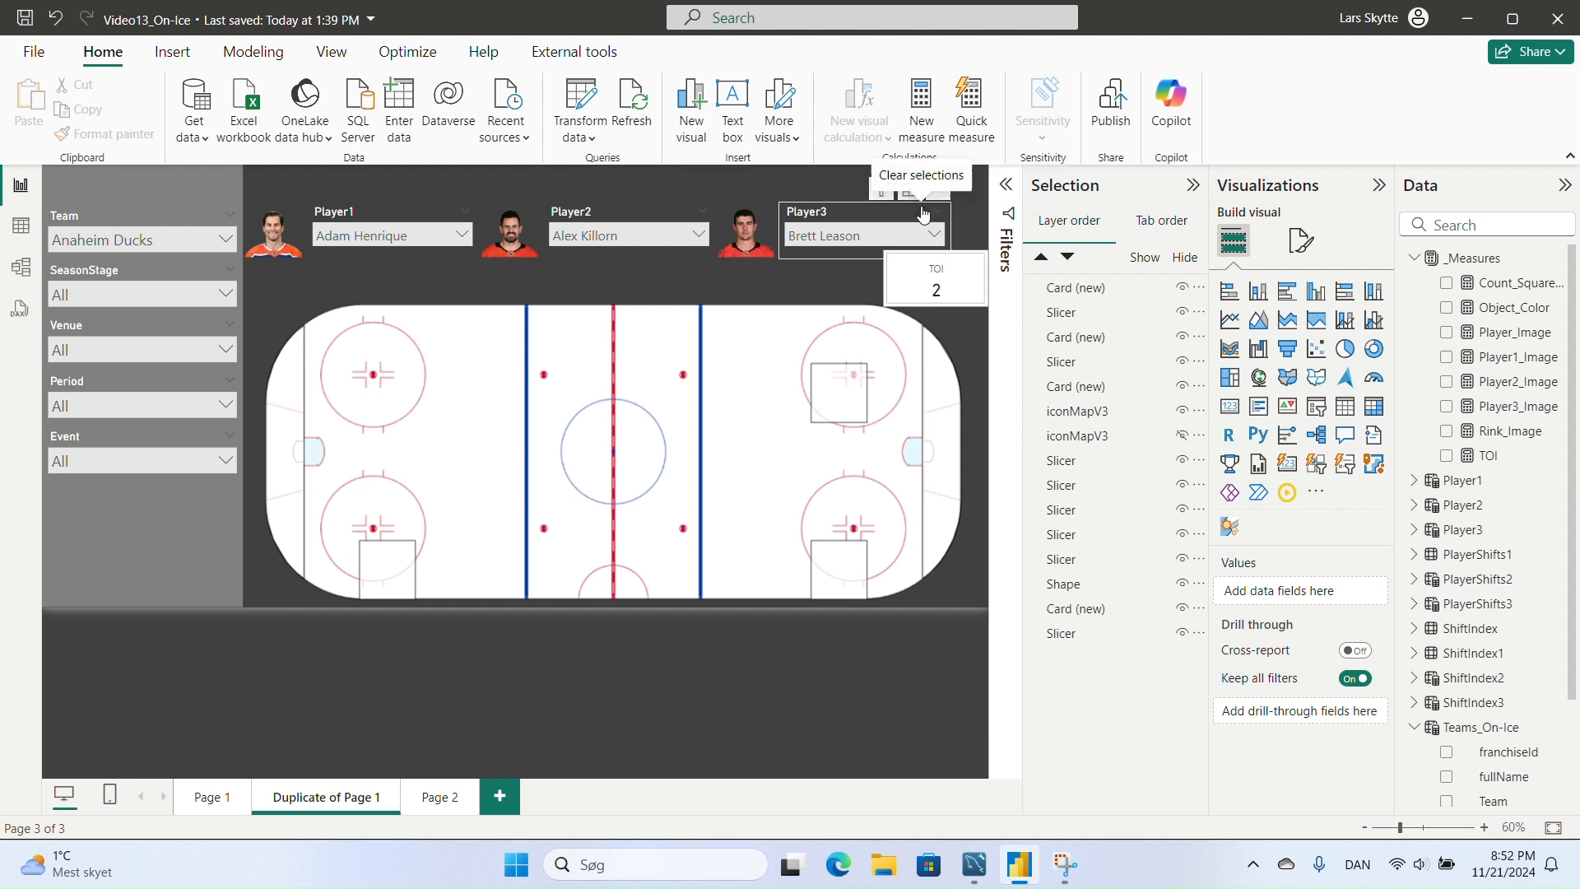
- Clear the selections in the Player3 and Player2 slicers
left_click(923, 214)
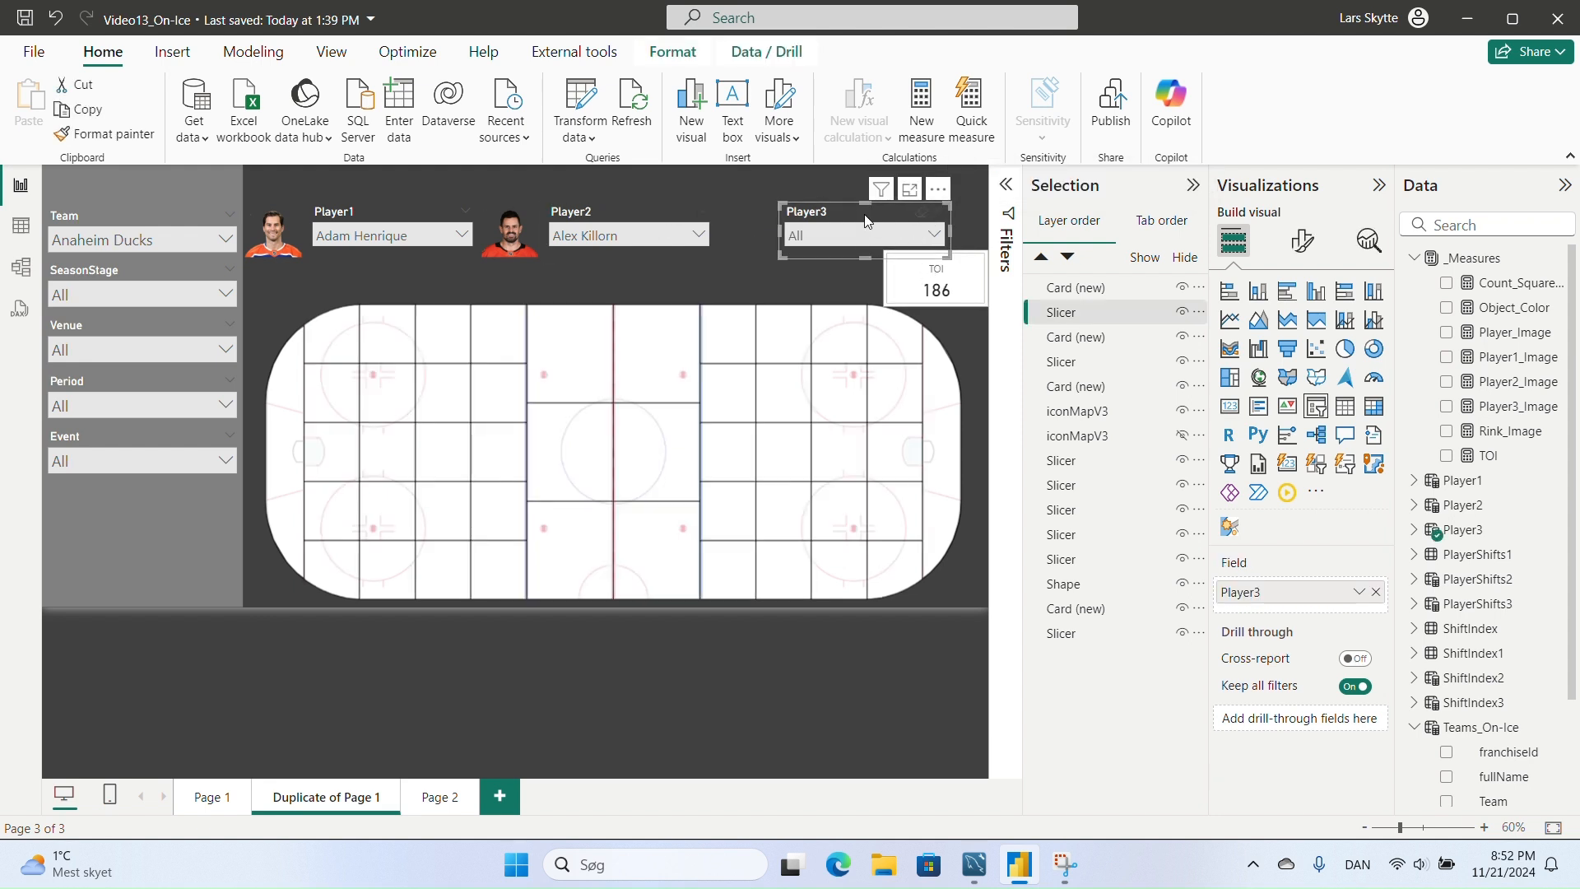
left_click(687, 213)
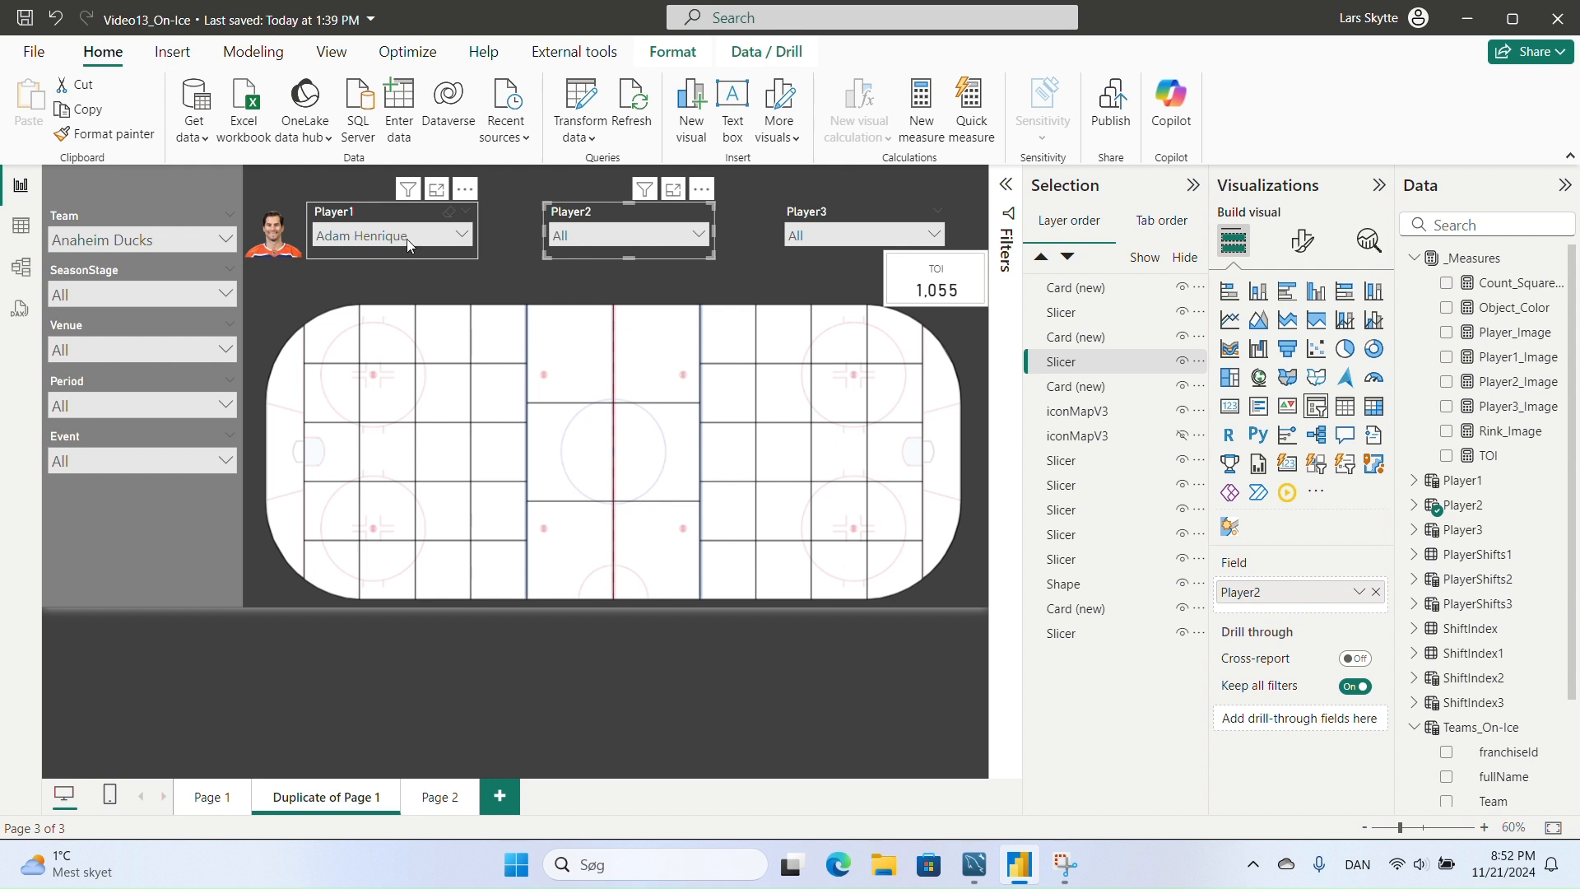
left_click(941, 335)
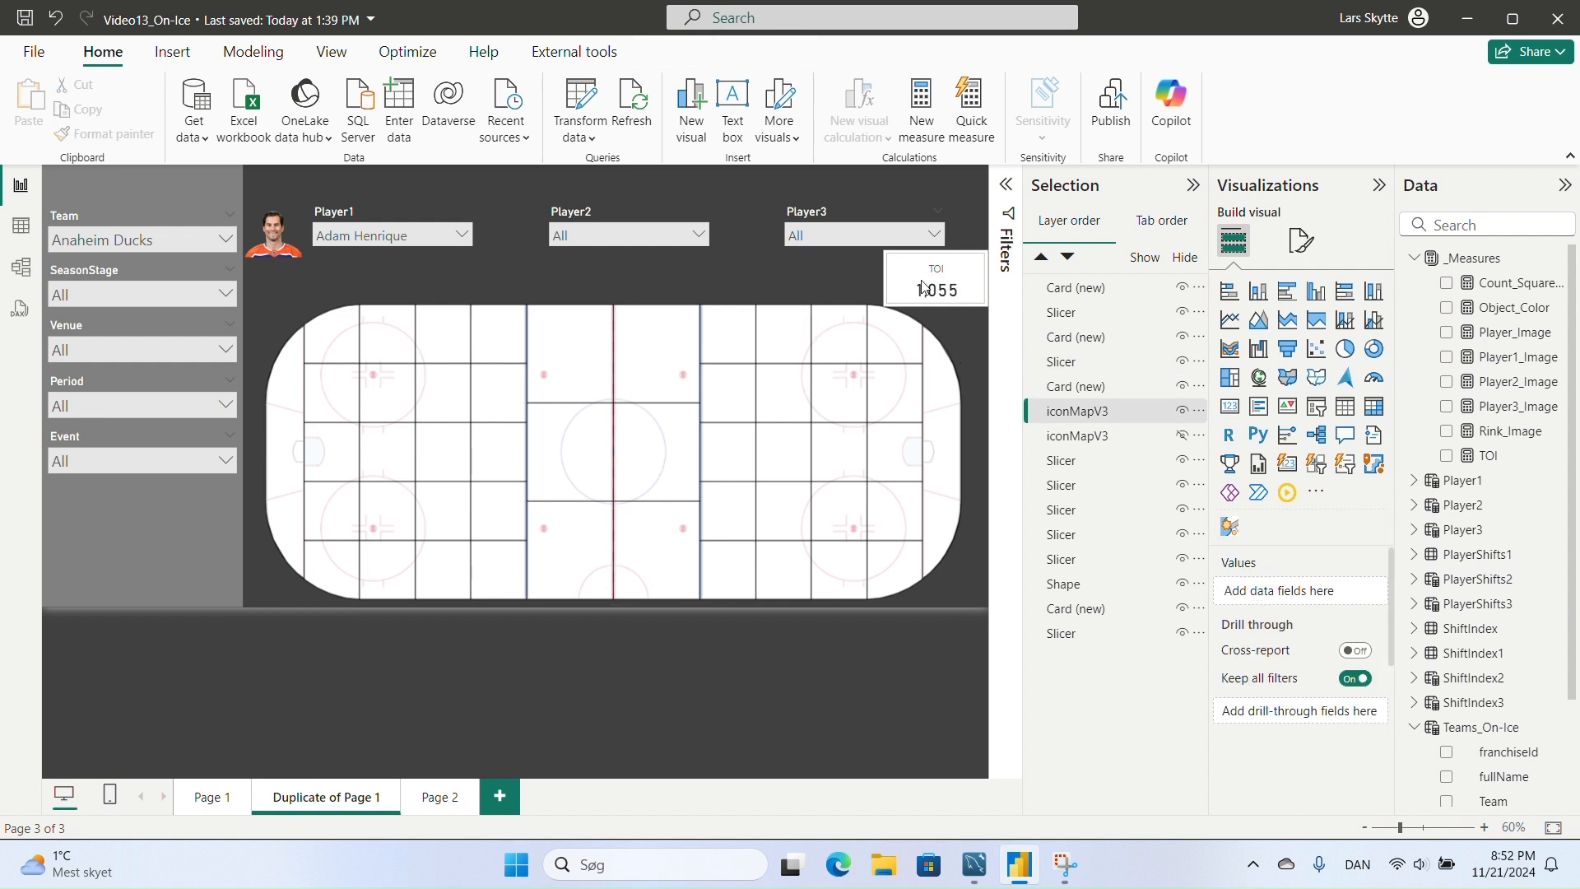
- Review the SeasonStage slicer's options and filter the Venue slicer to Away
left_click(90, 280)
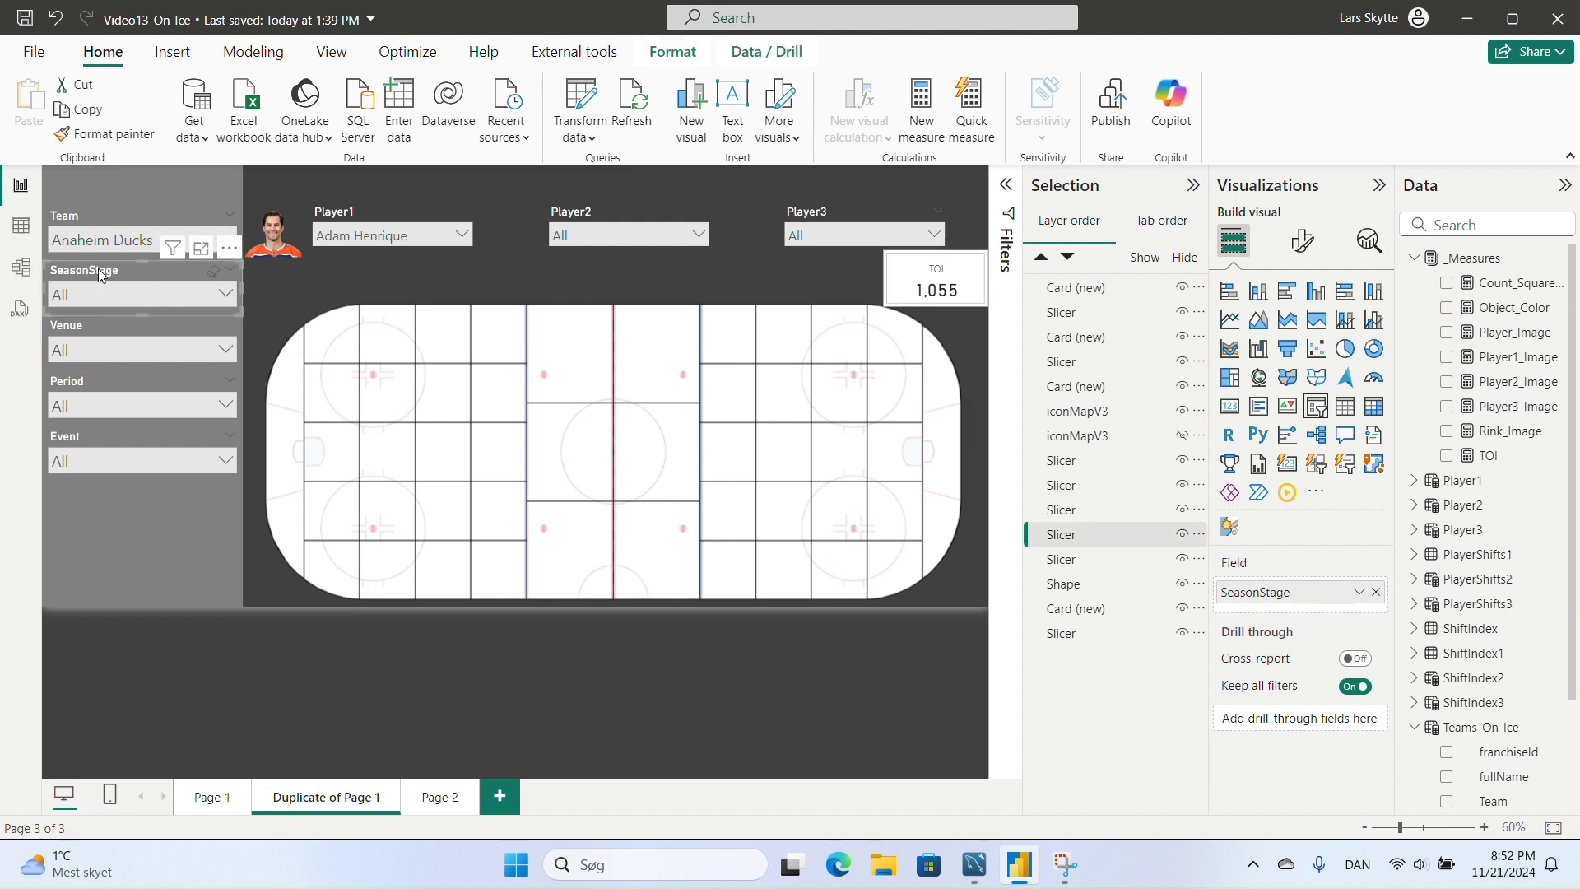
left_click(207, 301)
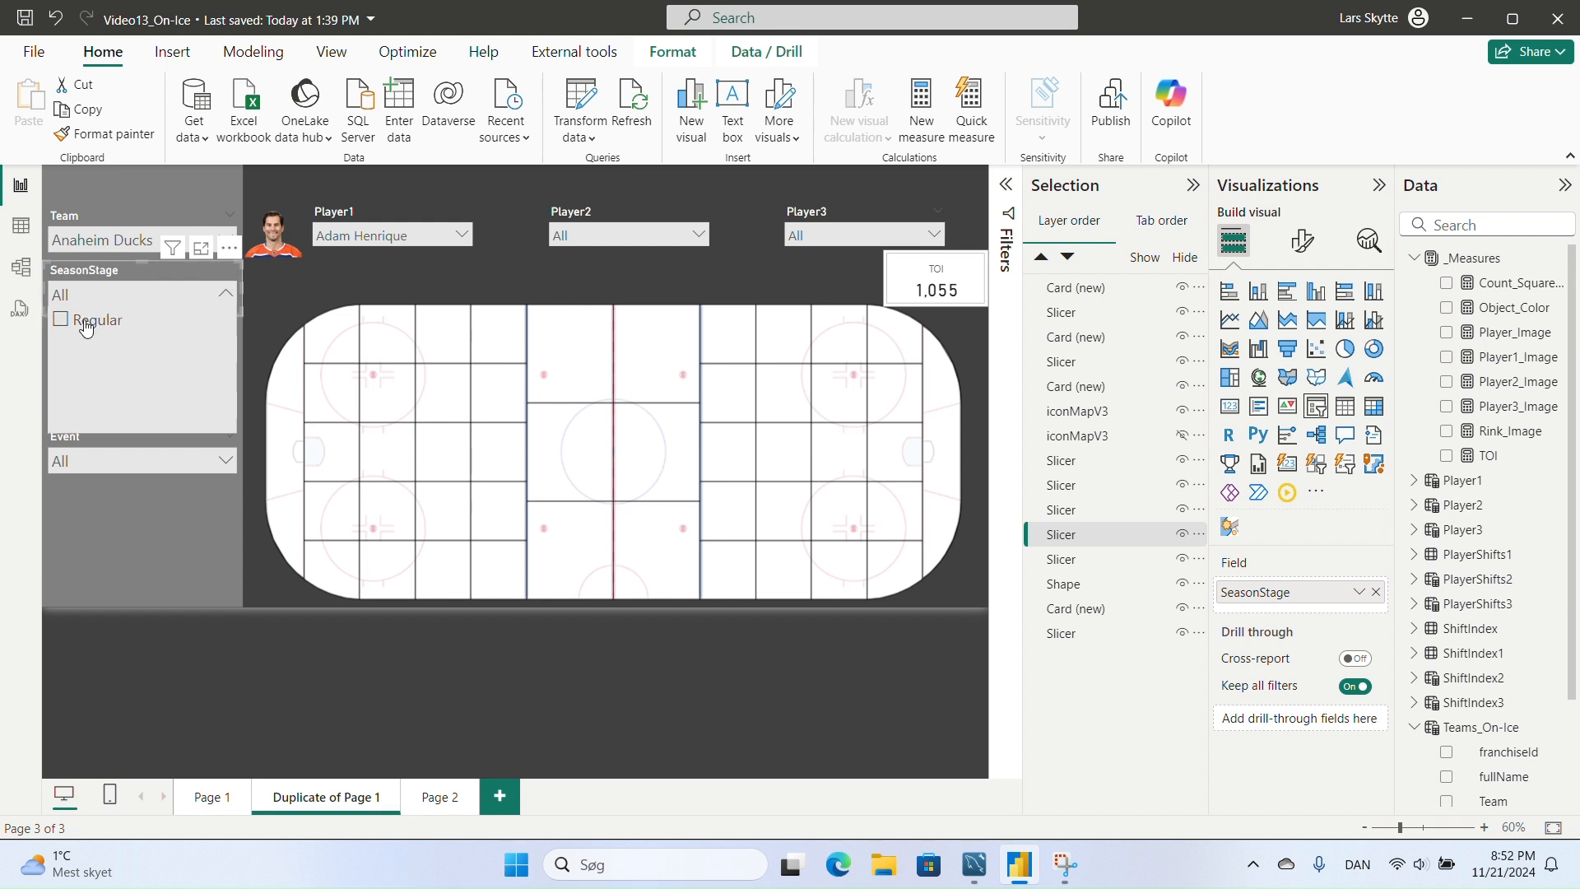
left_click(223, 302)
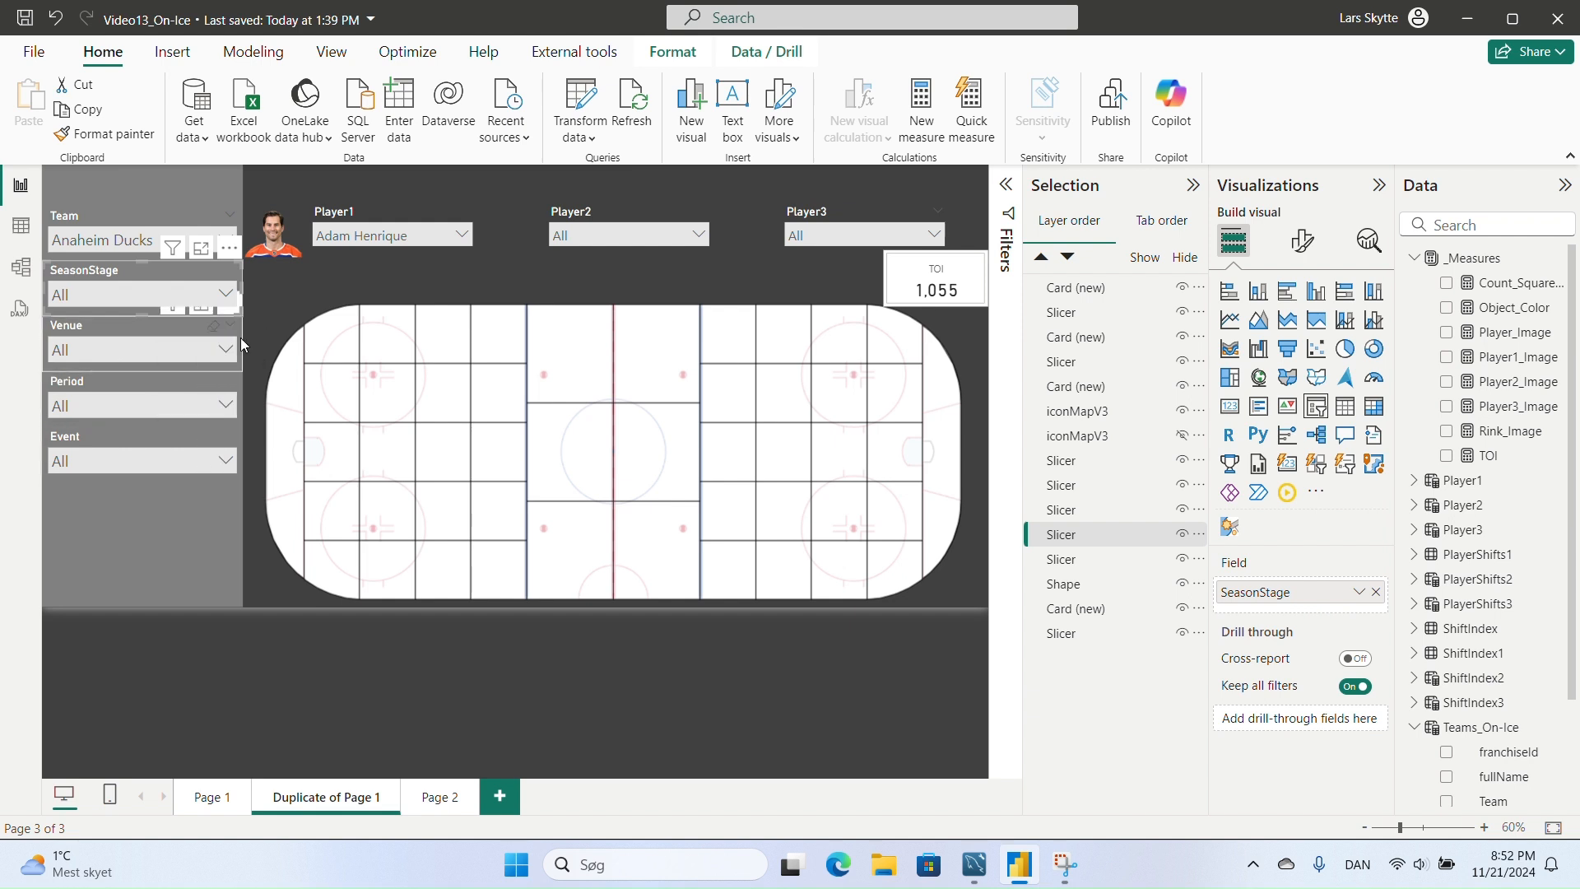
left_click(224, 349)
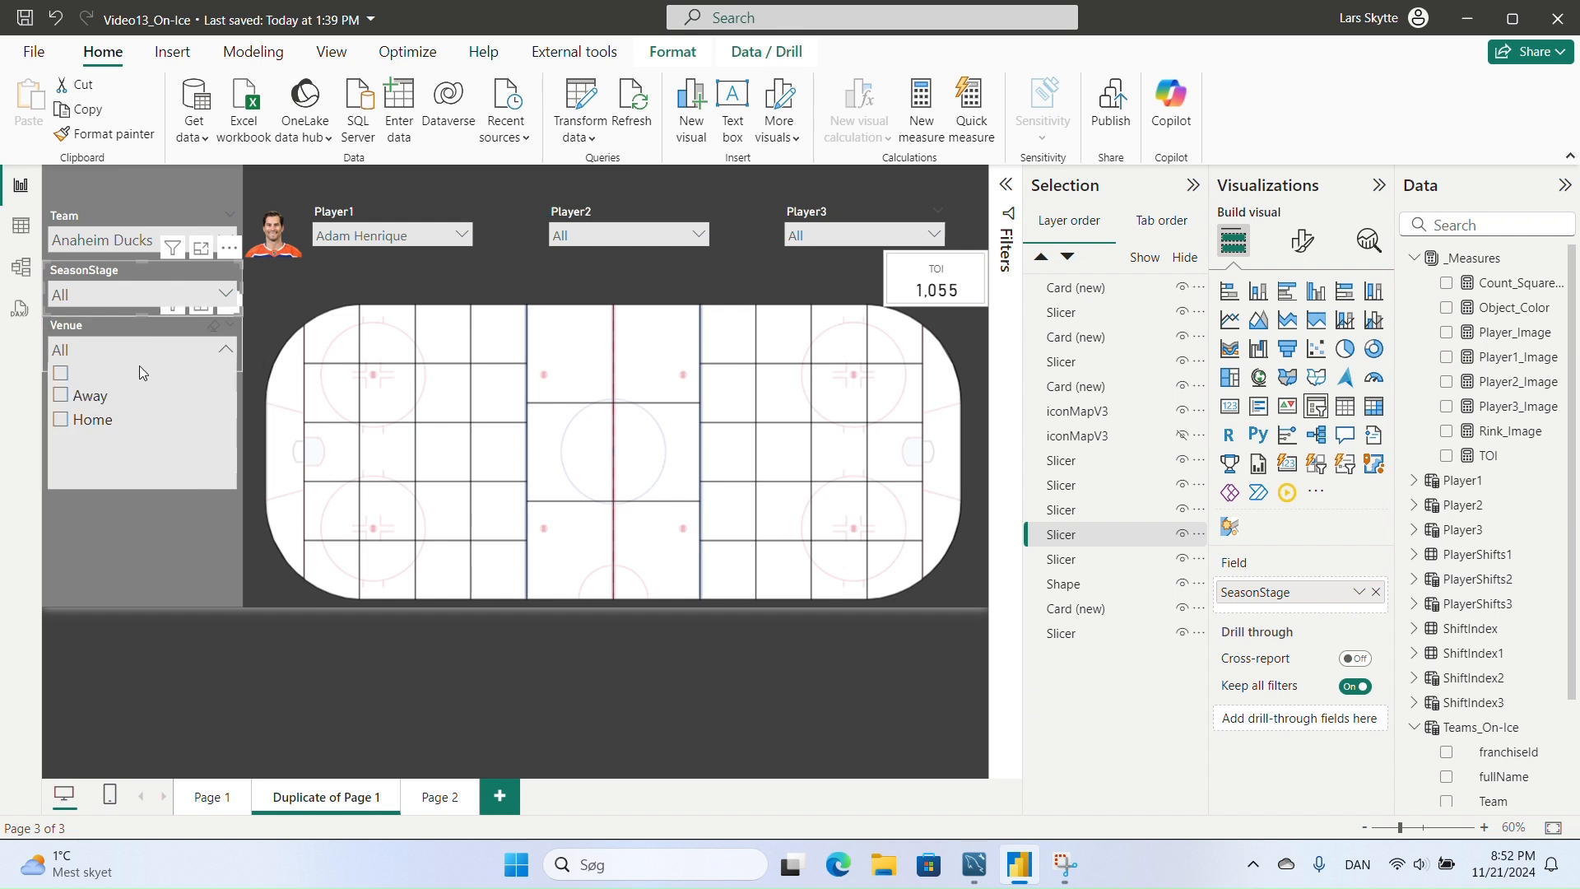
left_click(60, 398)
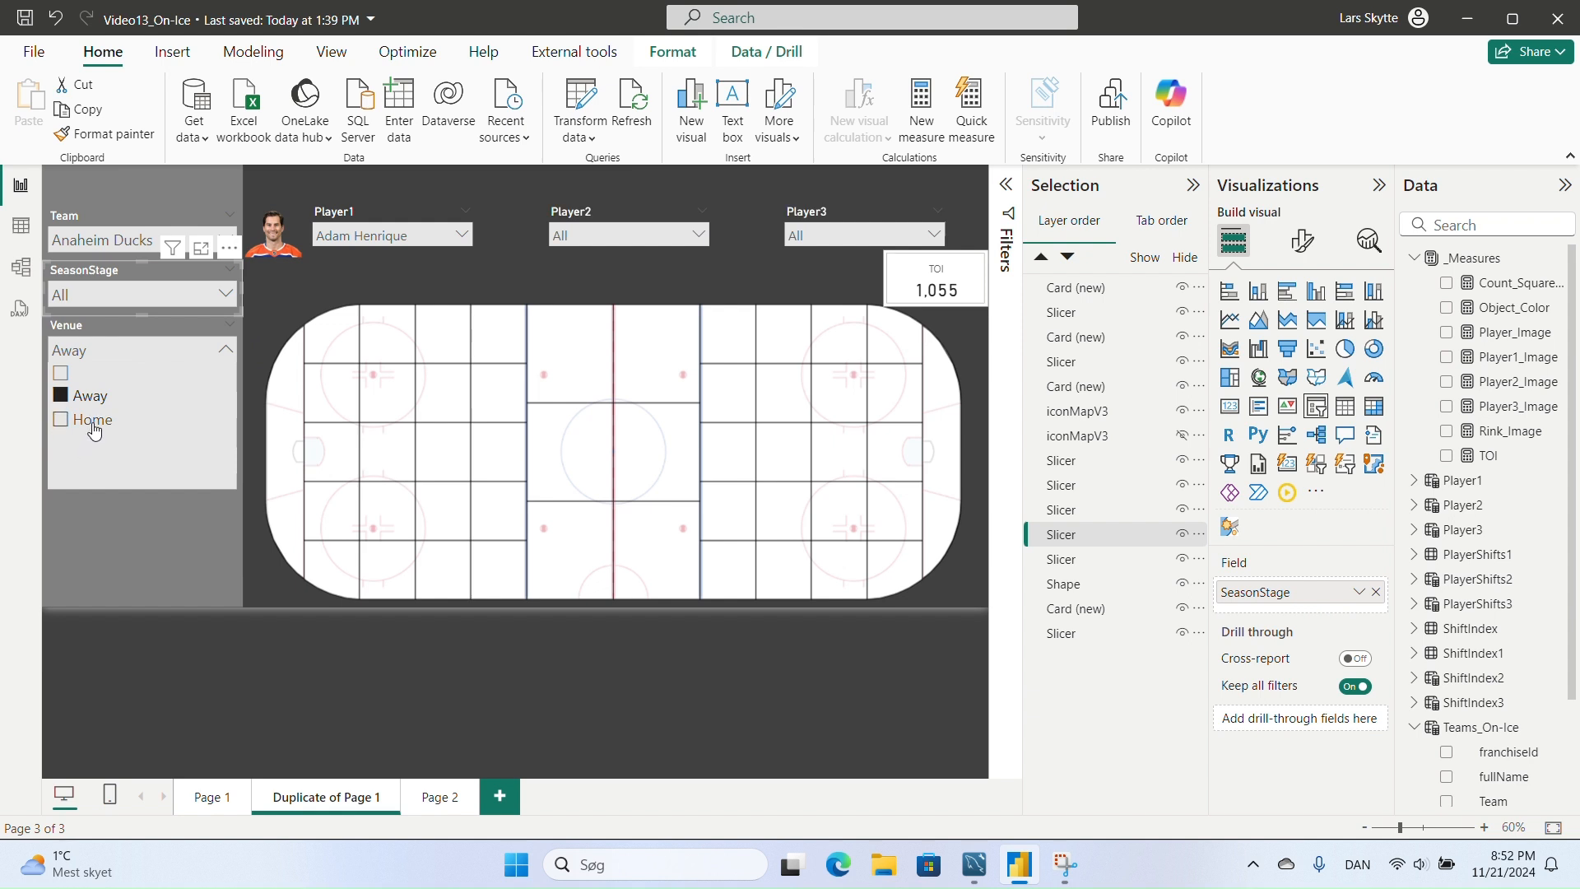
left_click(314, 285)
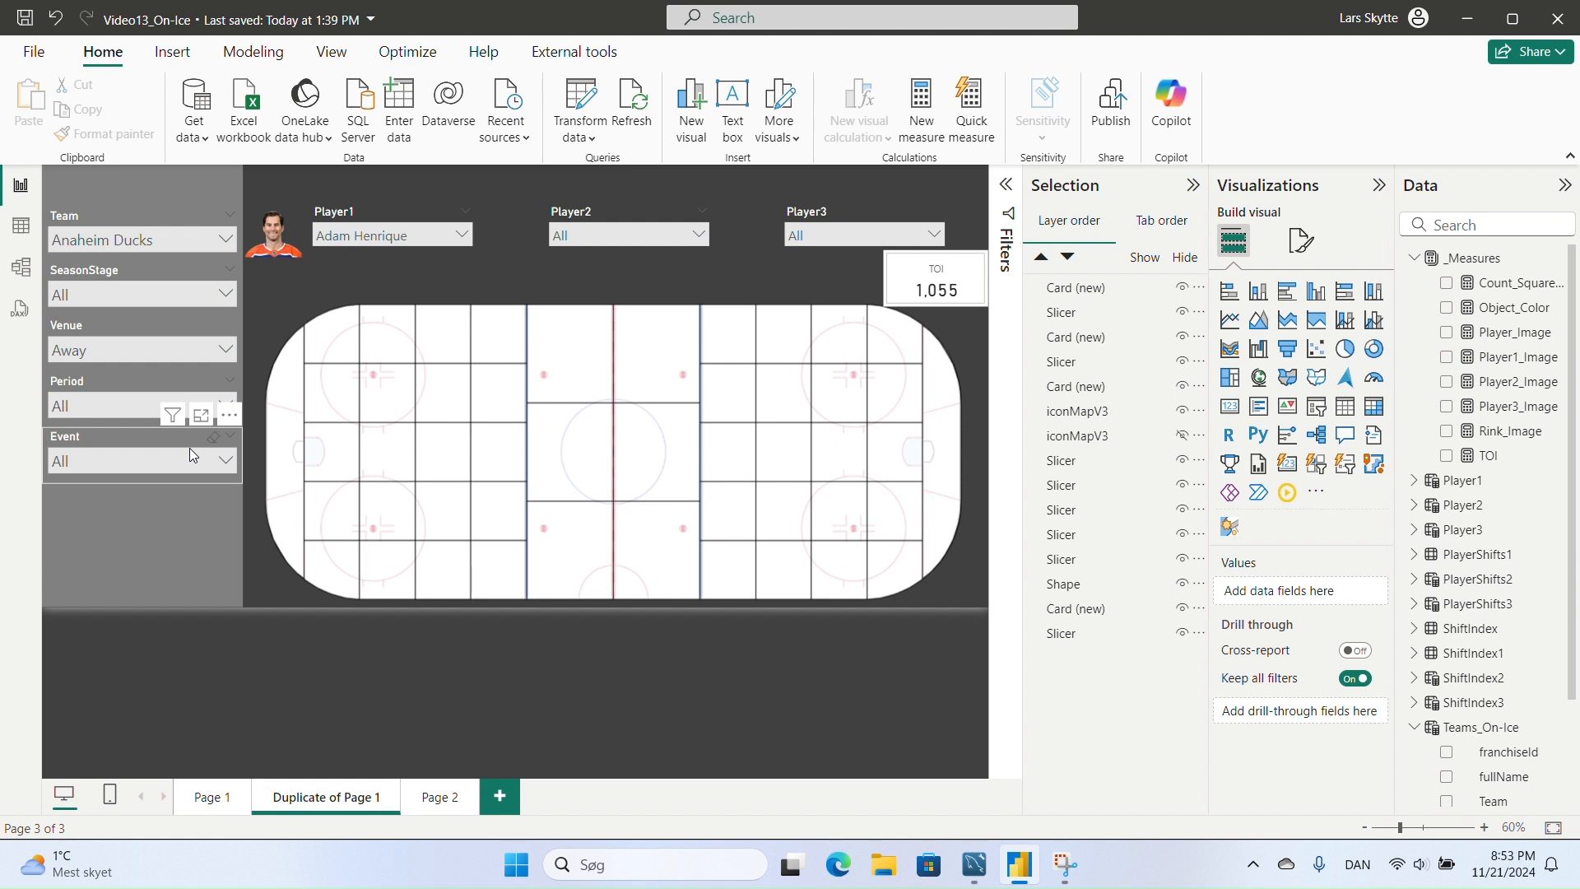
- Examine which table supplies the Venue slicer's field and compare it with the shift tables in the data model
left_click(150, 330)
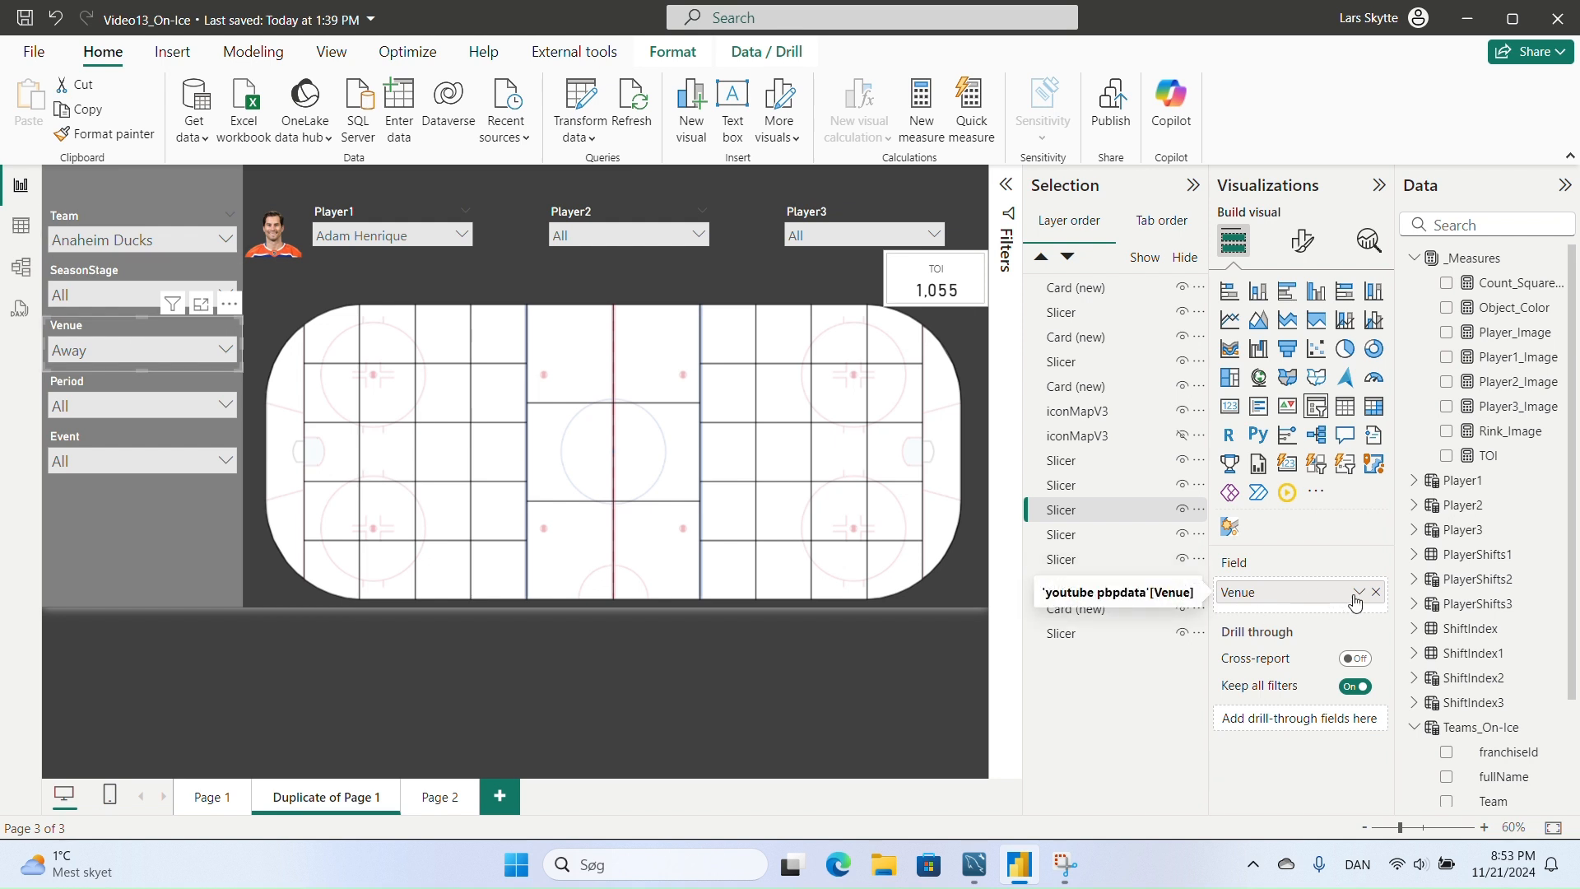
scroll(1451, 535, "down", 3)
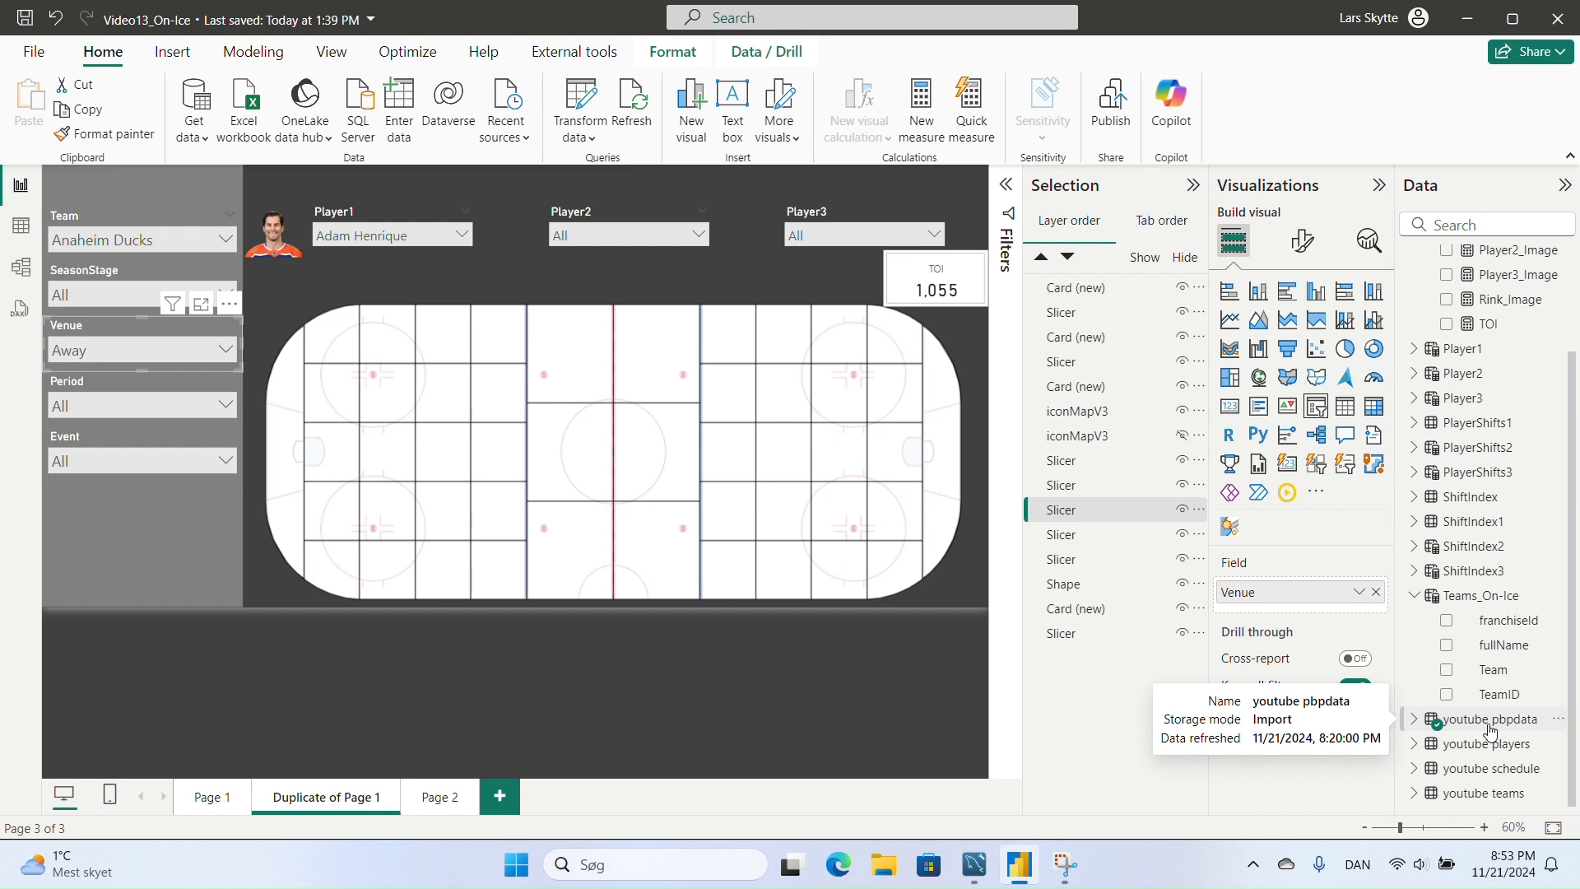
scroll(1487, 737, "up", 3)
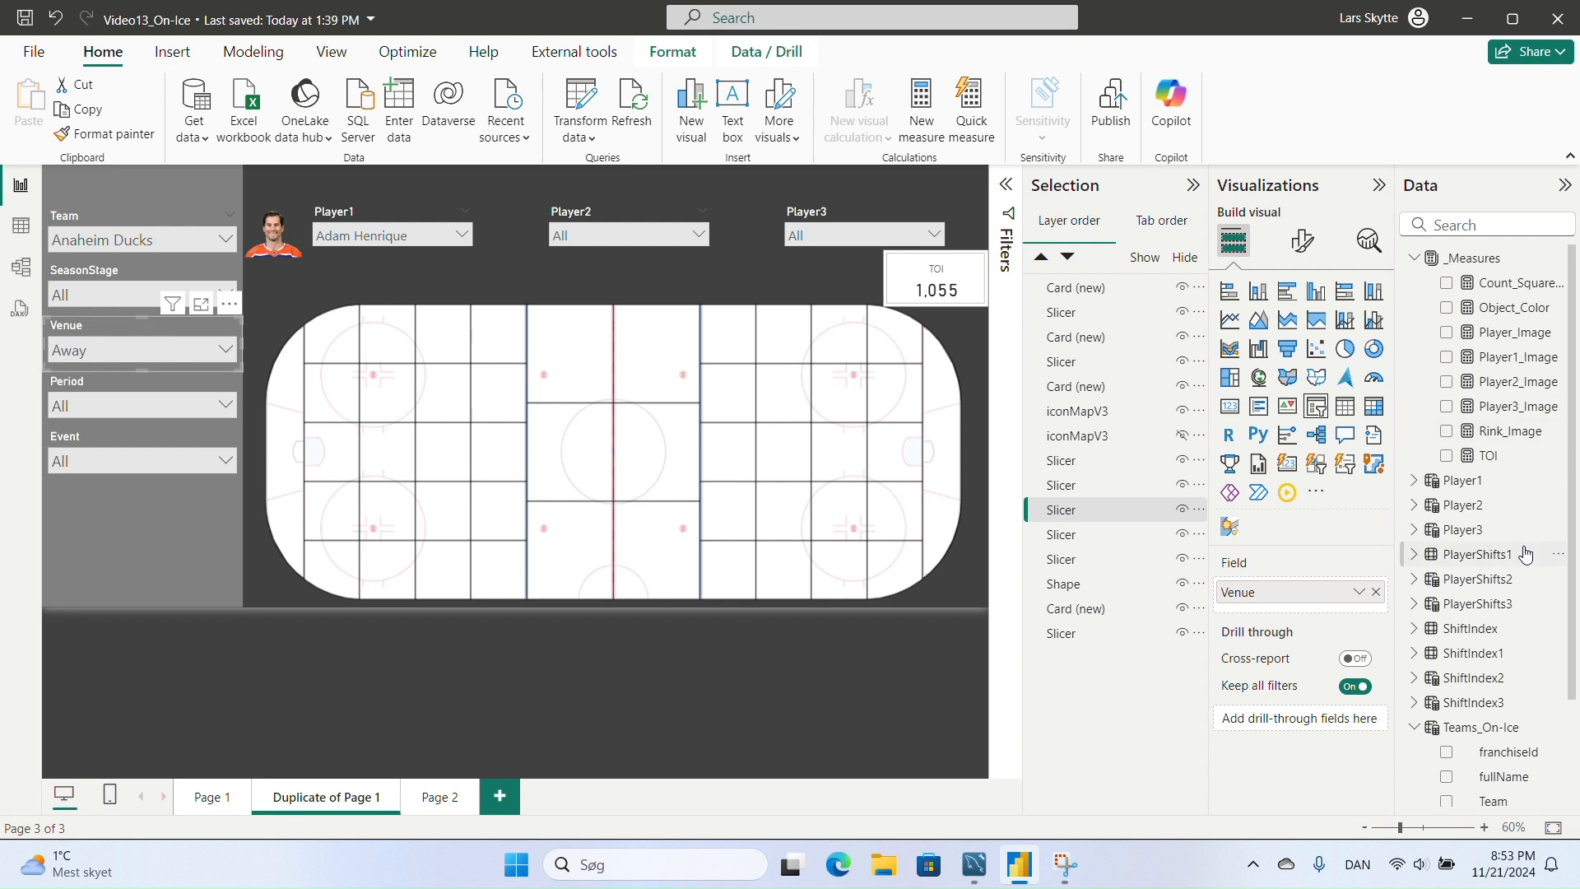
scroll(1510, 549, "down", 3)
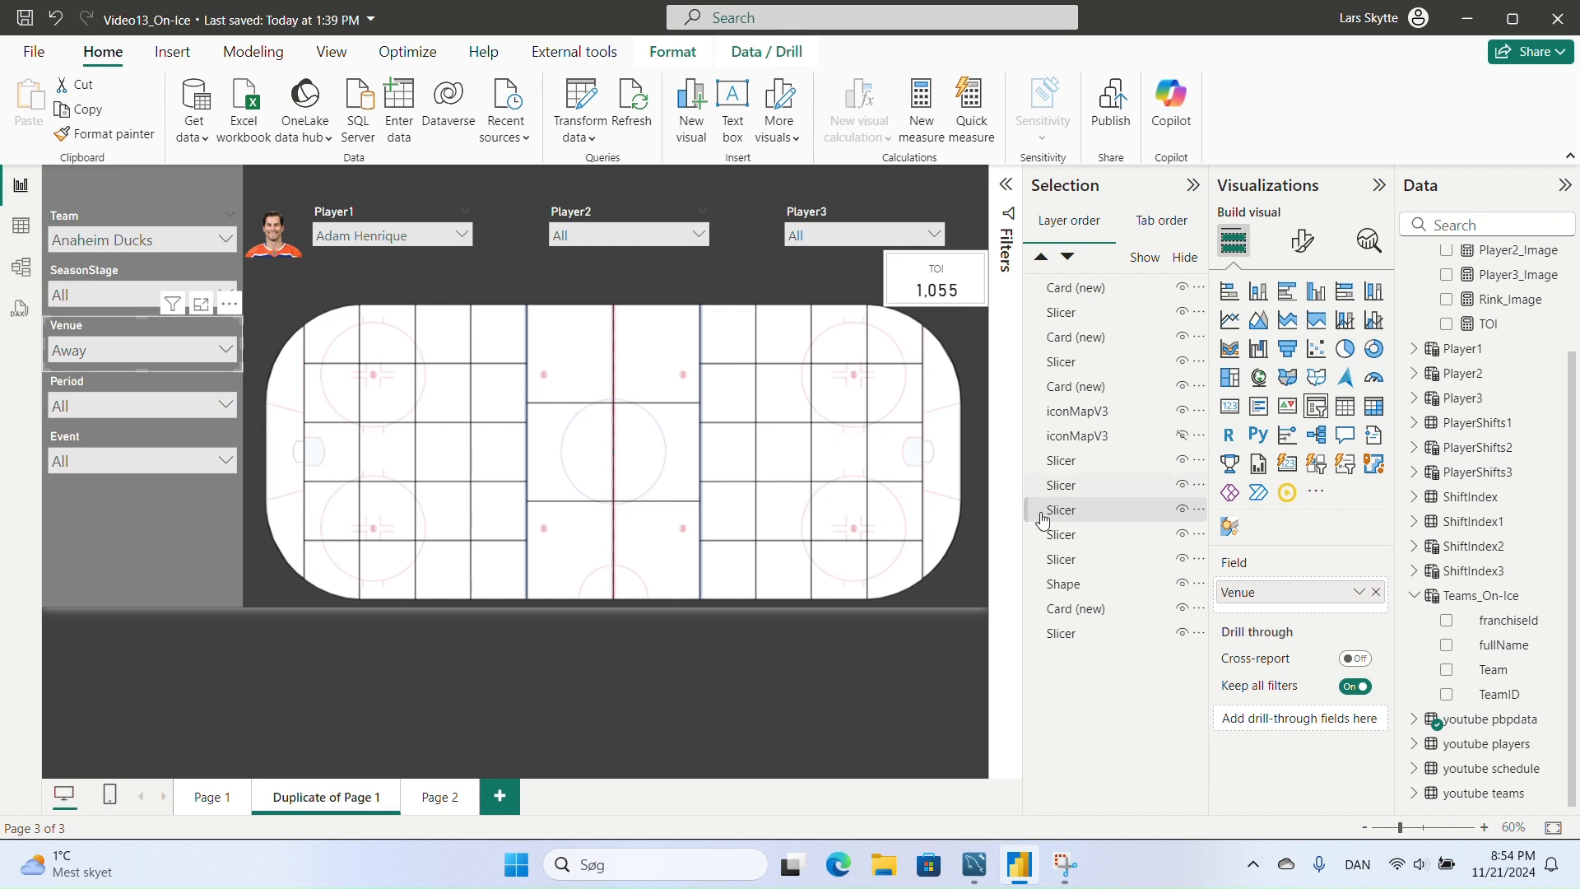
- Remove the fields from the Venue, SeasonStage and Period slicers
left_click_drag(768, 442, 247, 295)
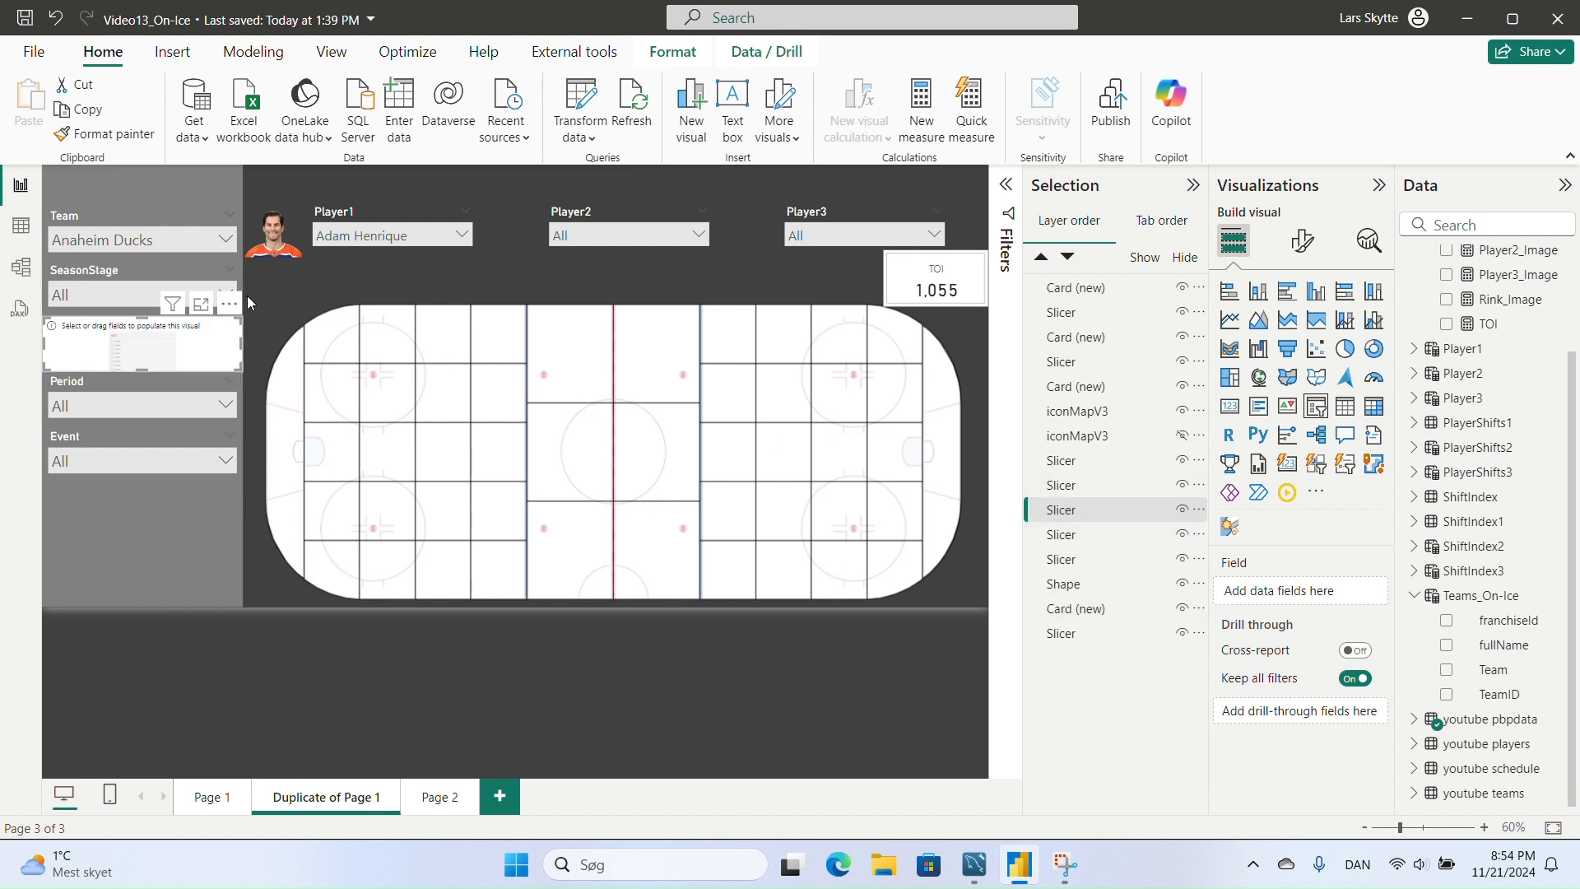
left_click(177, 276)
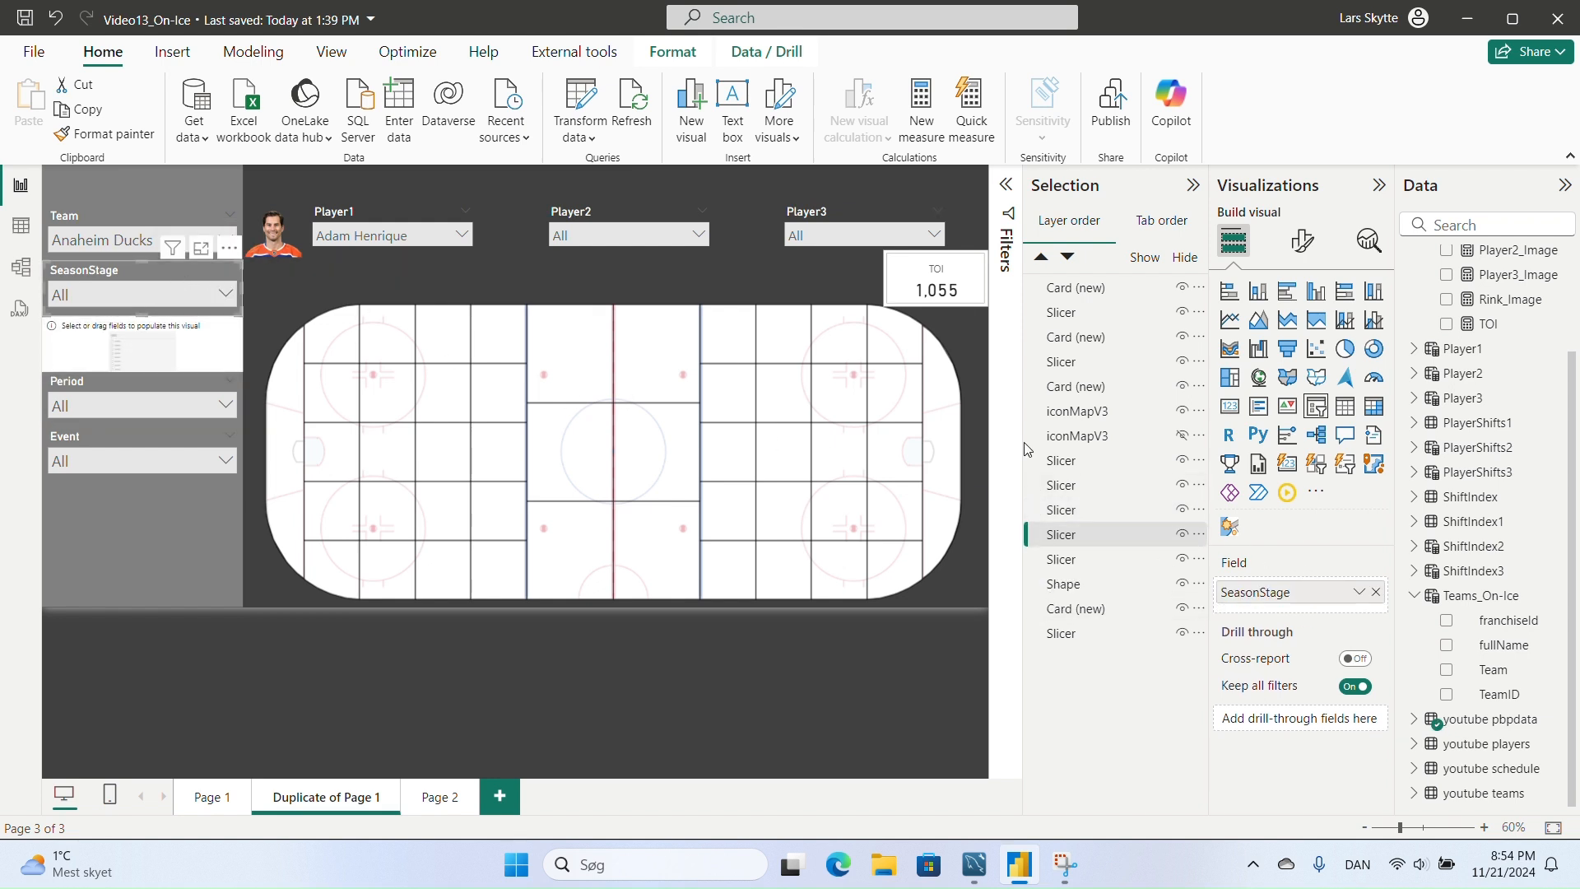
left_click(1378, 594)
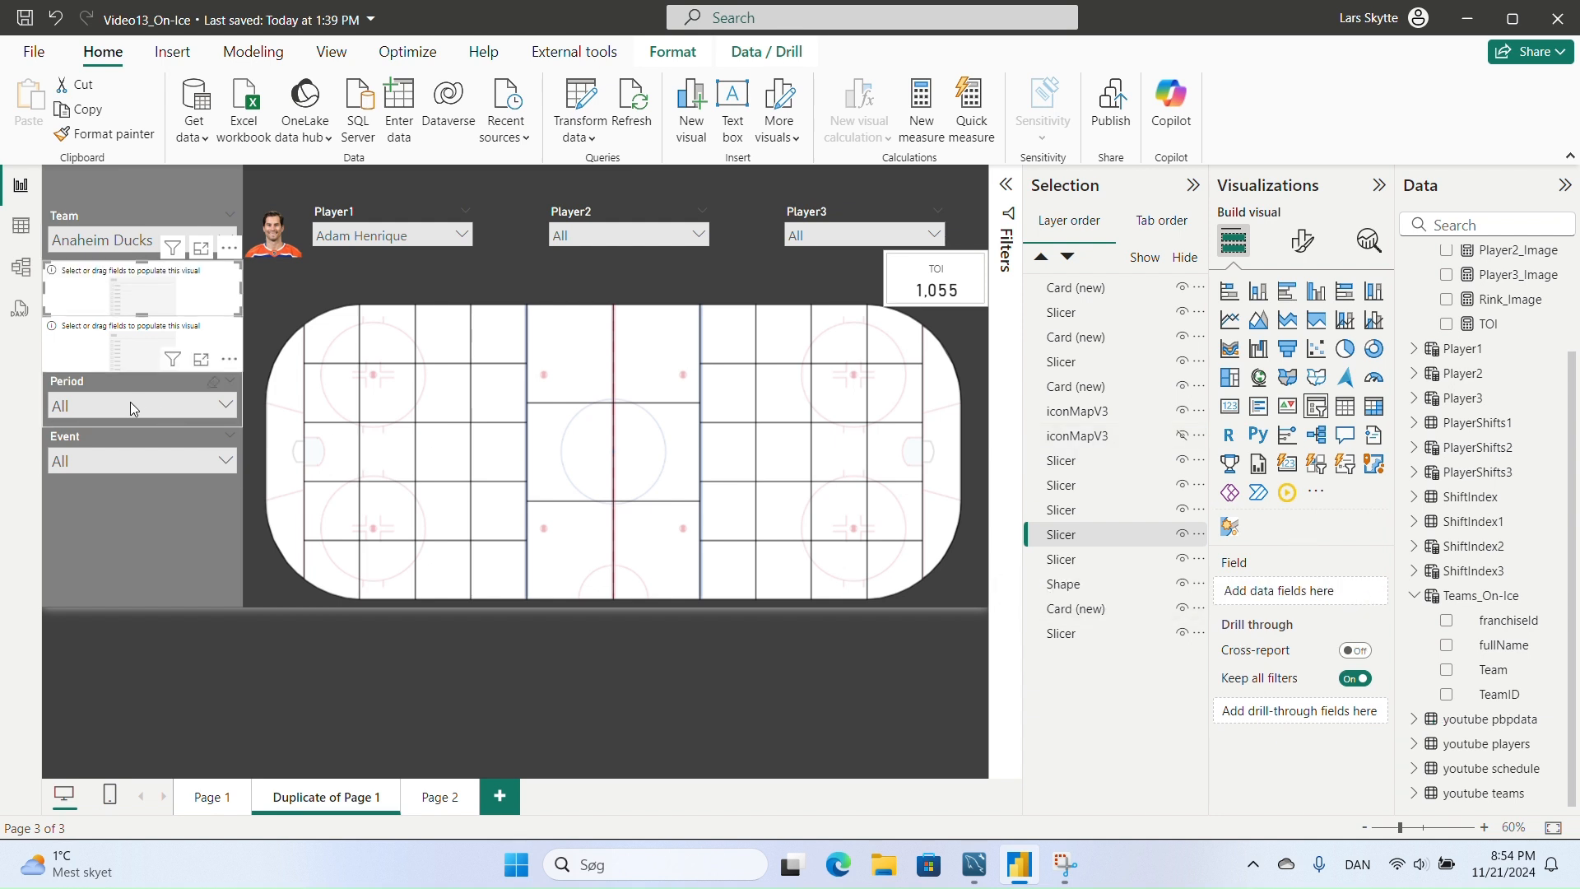
left_click(83, 382)
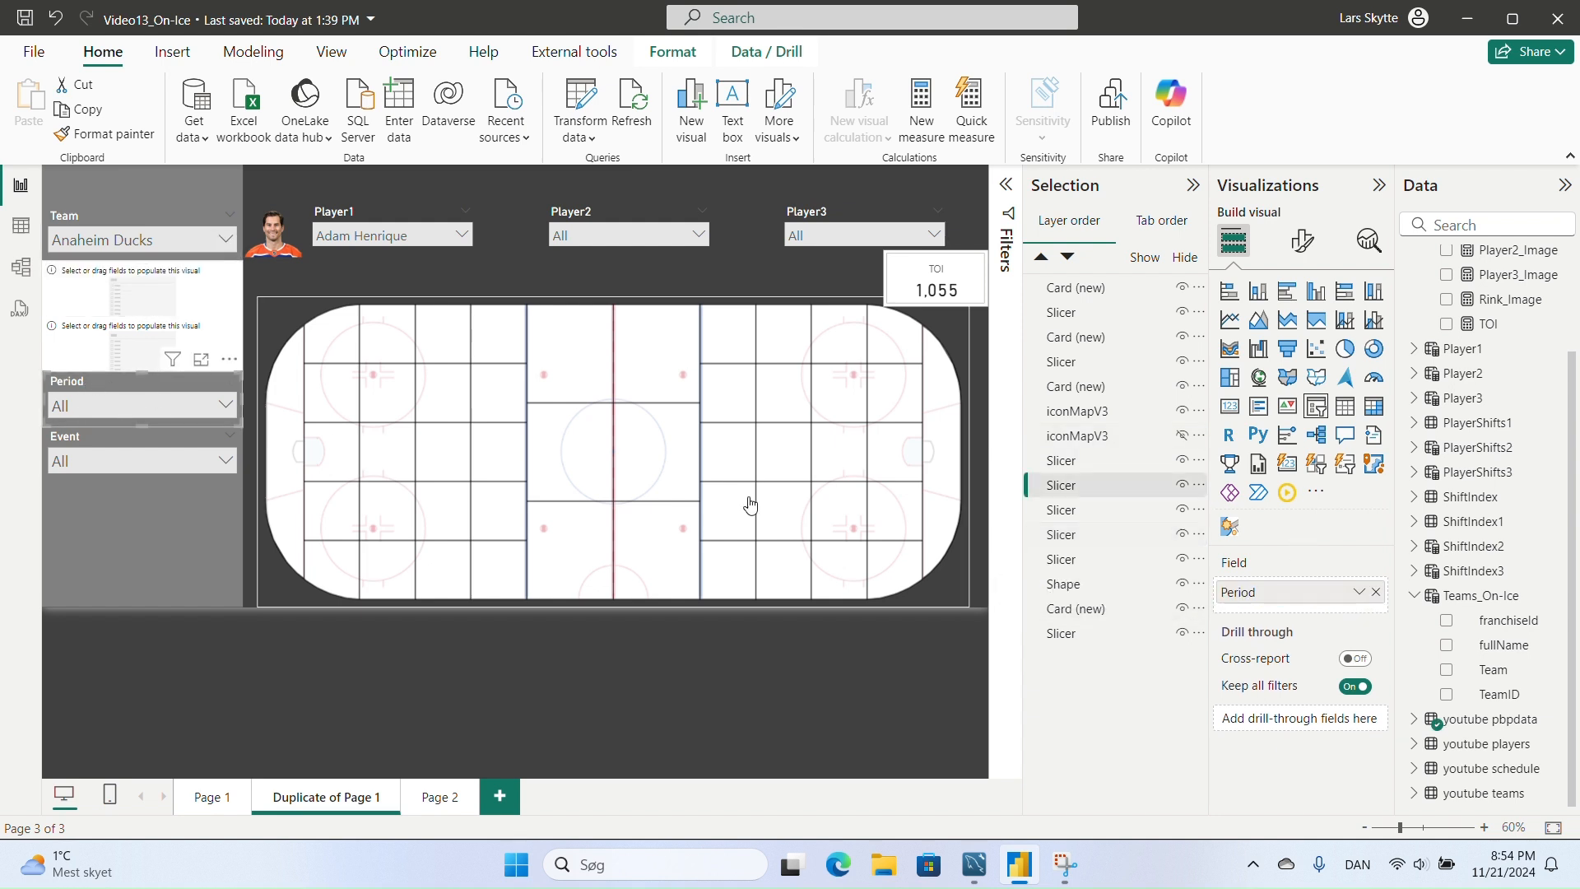
left_click(1378, 594)
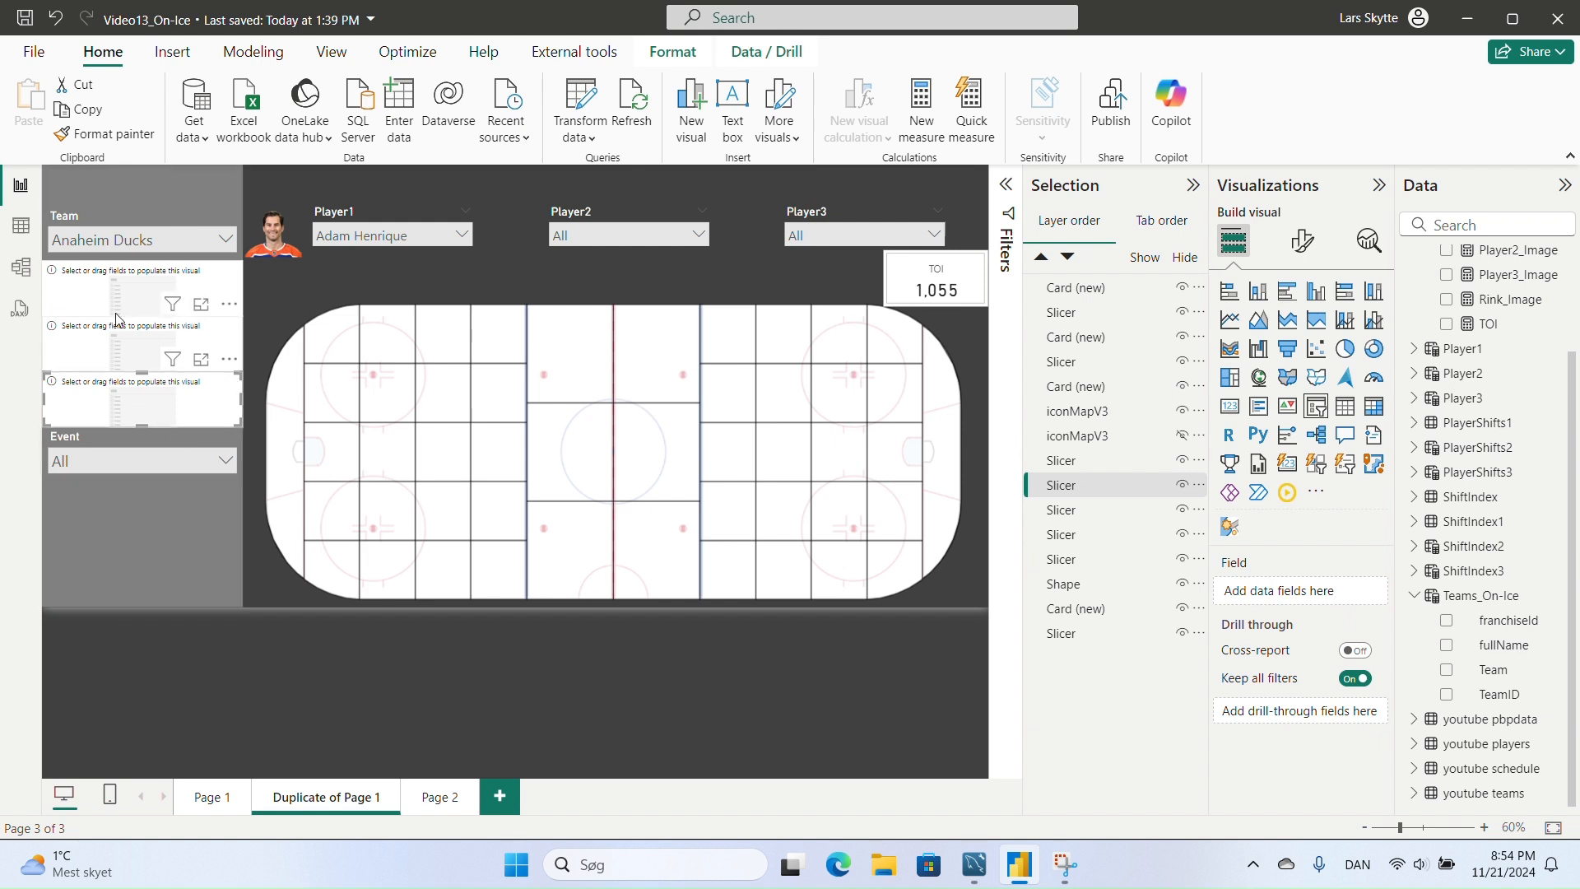
- Create and load a manually entered table dim_Venue with a Venue column containing Away and Home
left_click(523, 186)
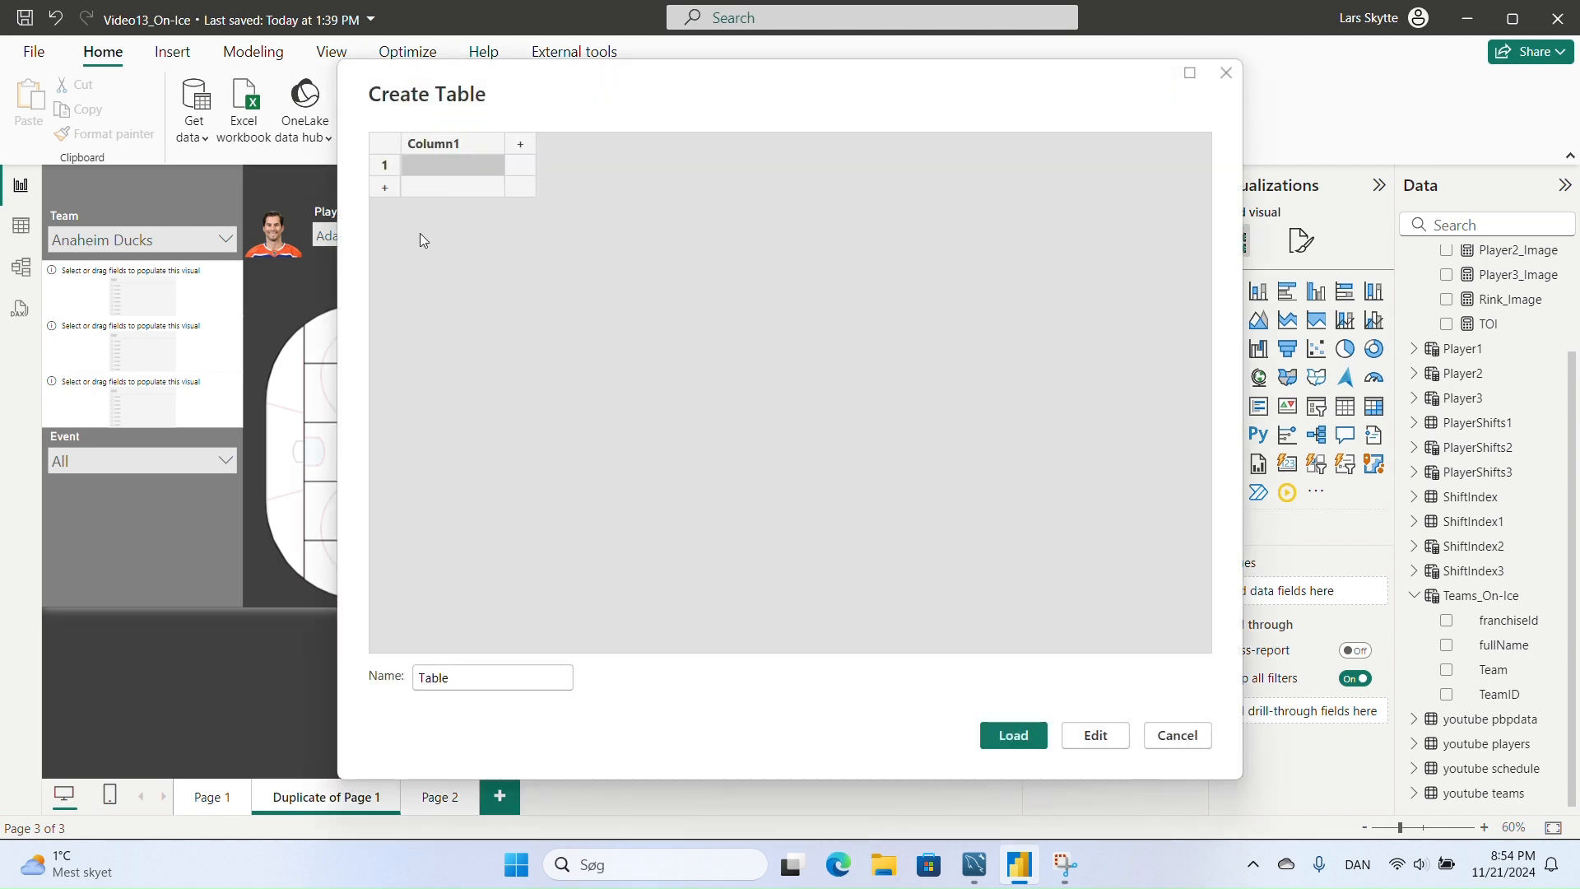
double_click(459, 678)
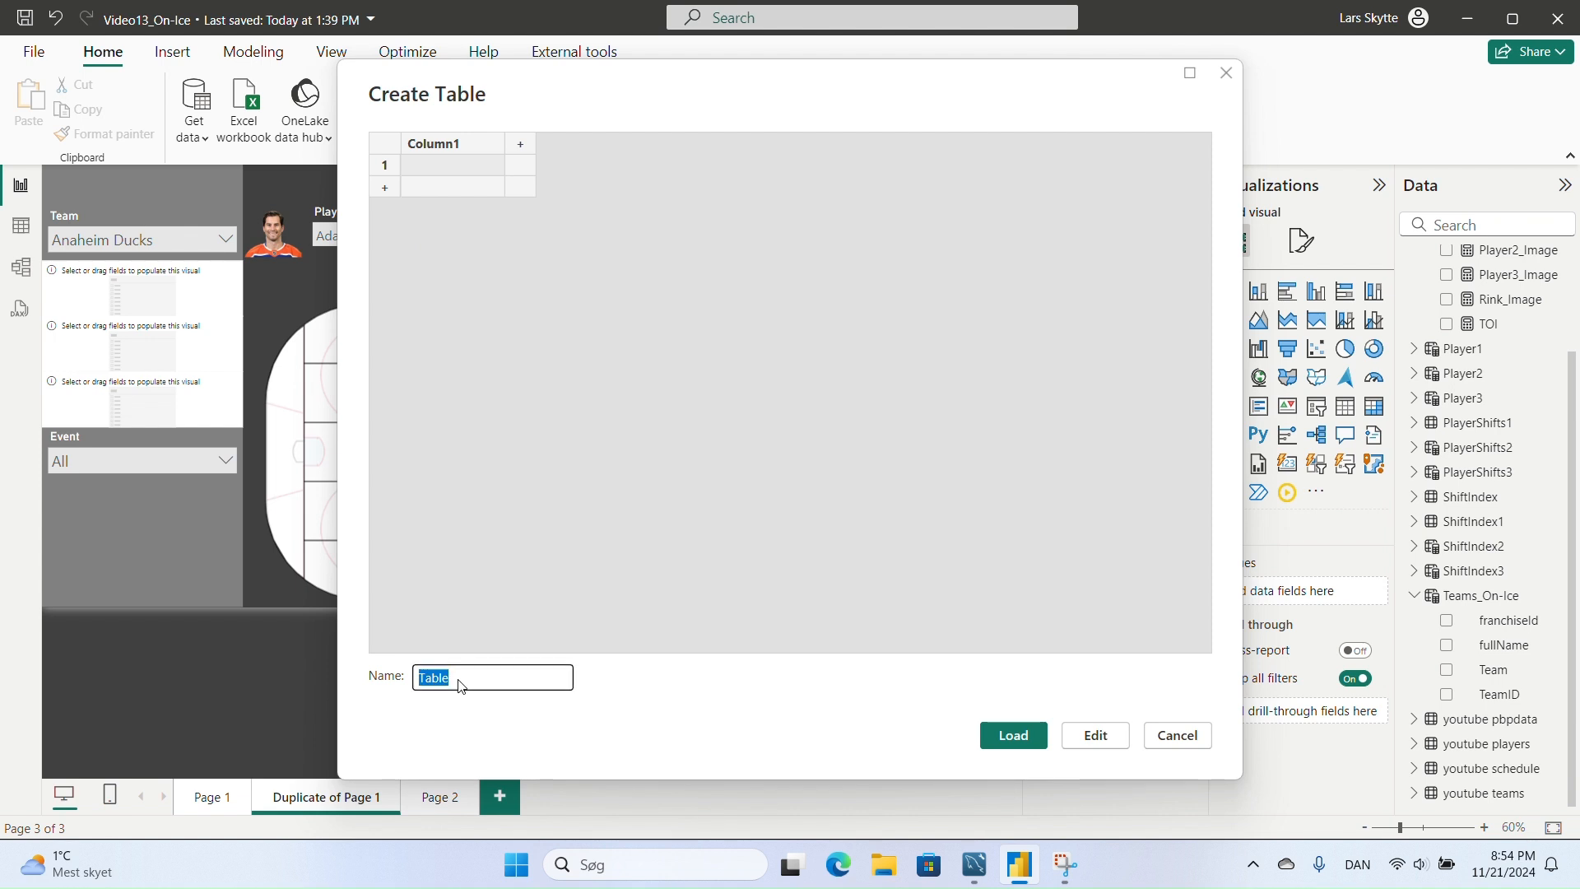
type("dim_Venue")
double_click(482, 146)
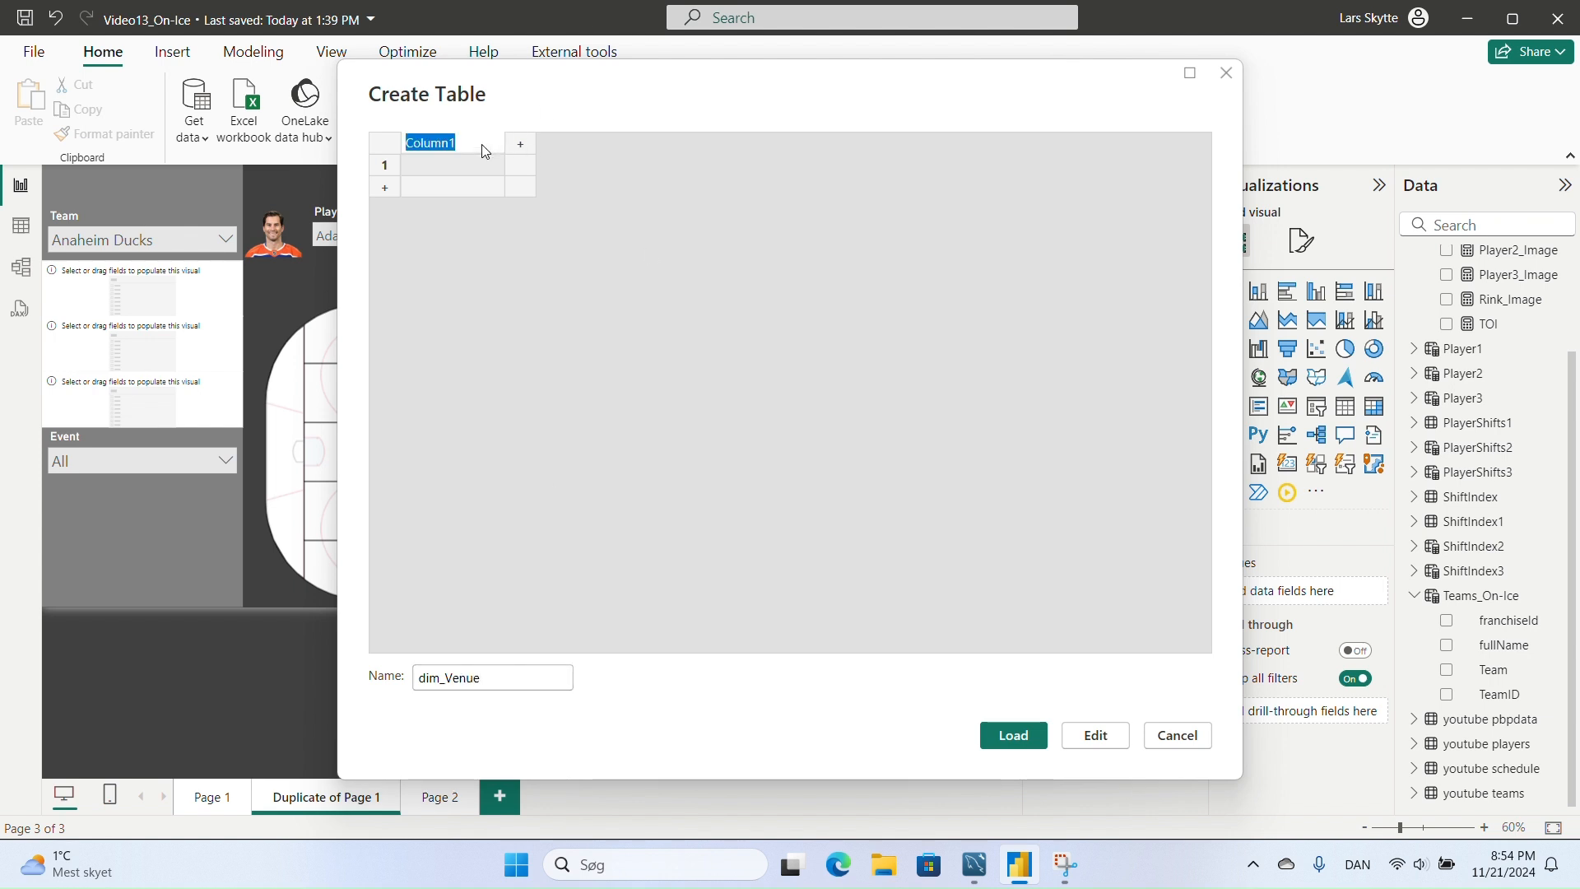
type("Venue")
left_click(411, 169)
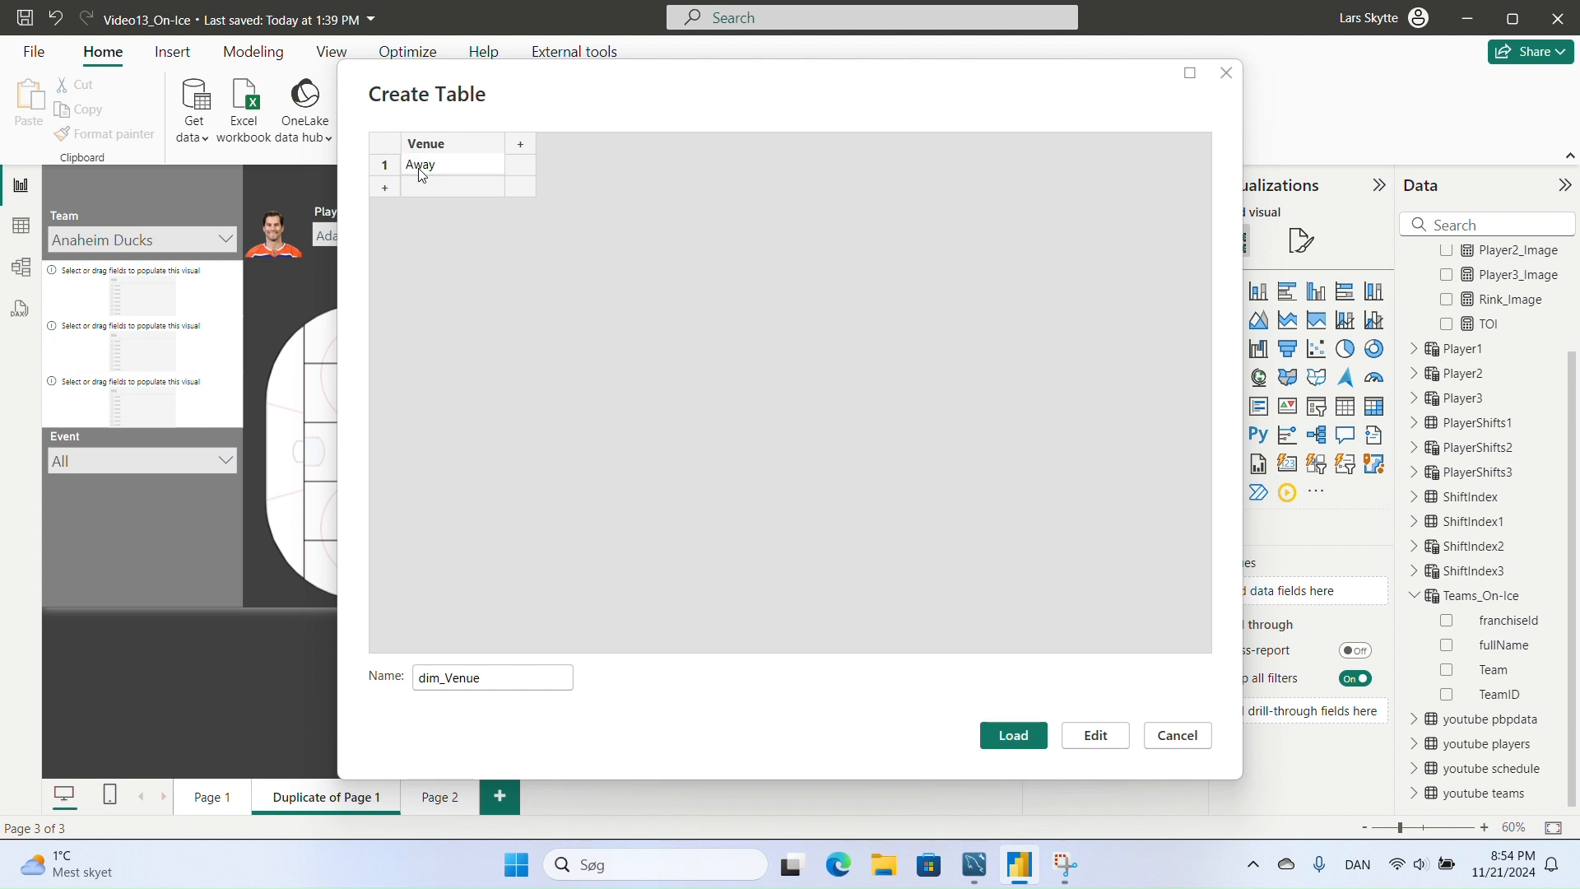
key("Return")
type("Home")
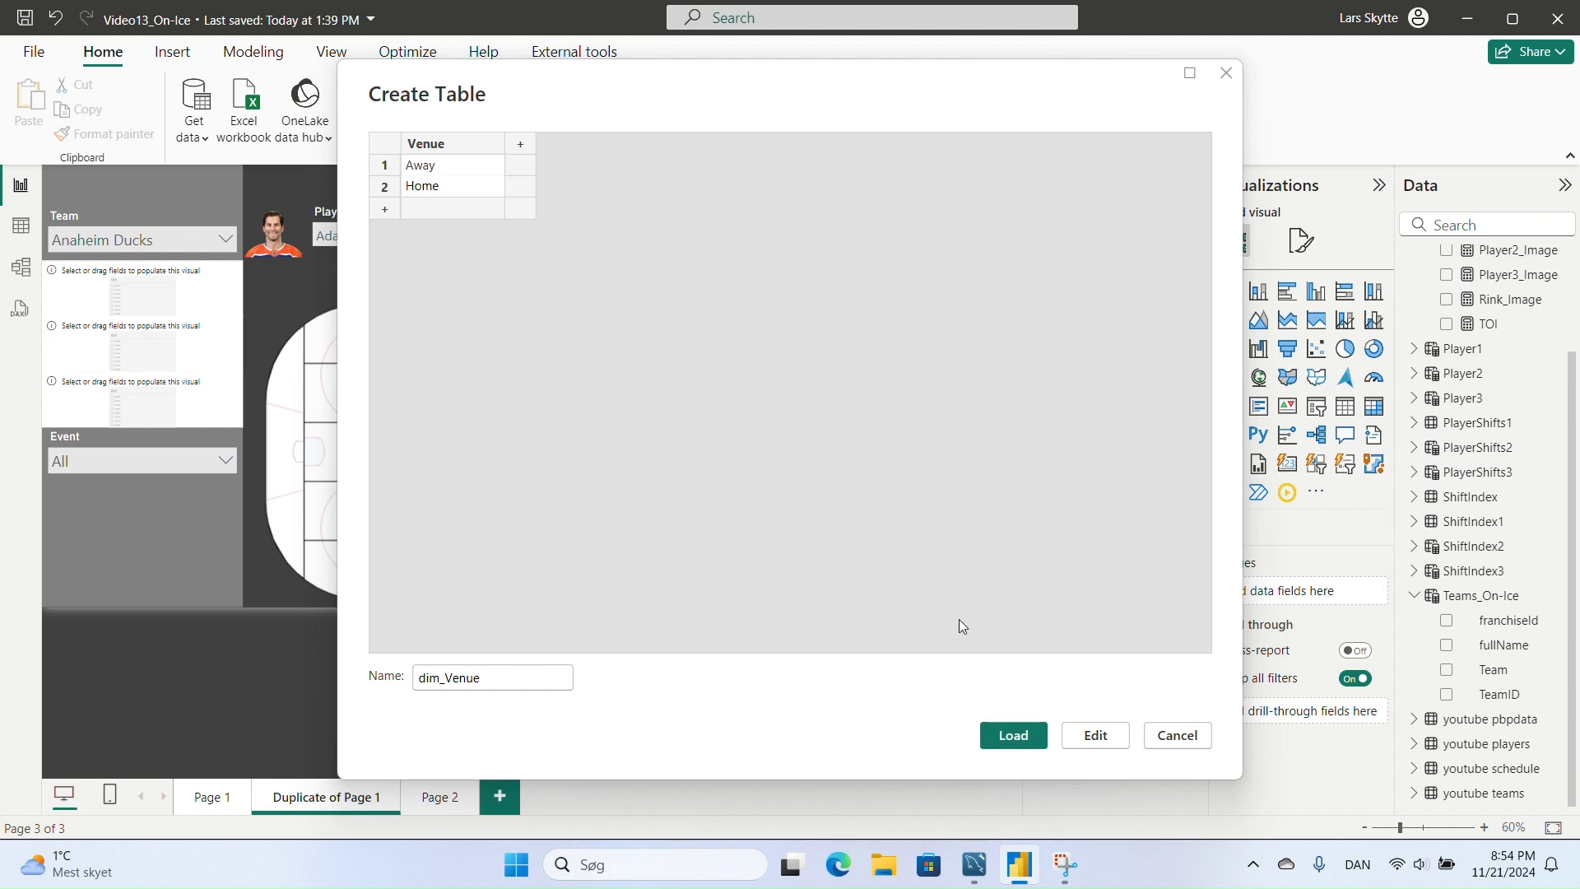
left_click(1013, 735)
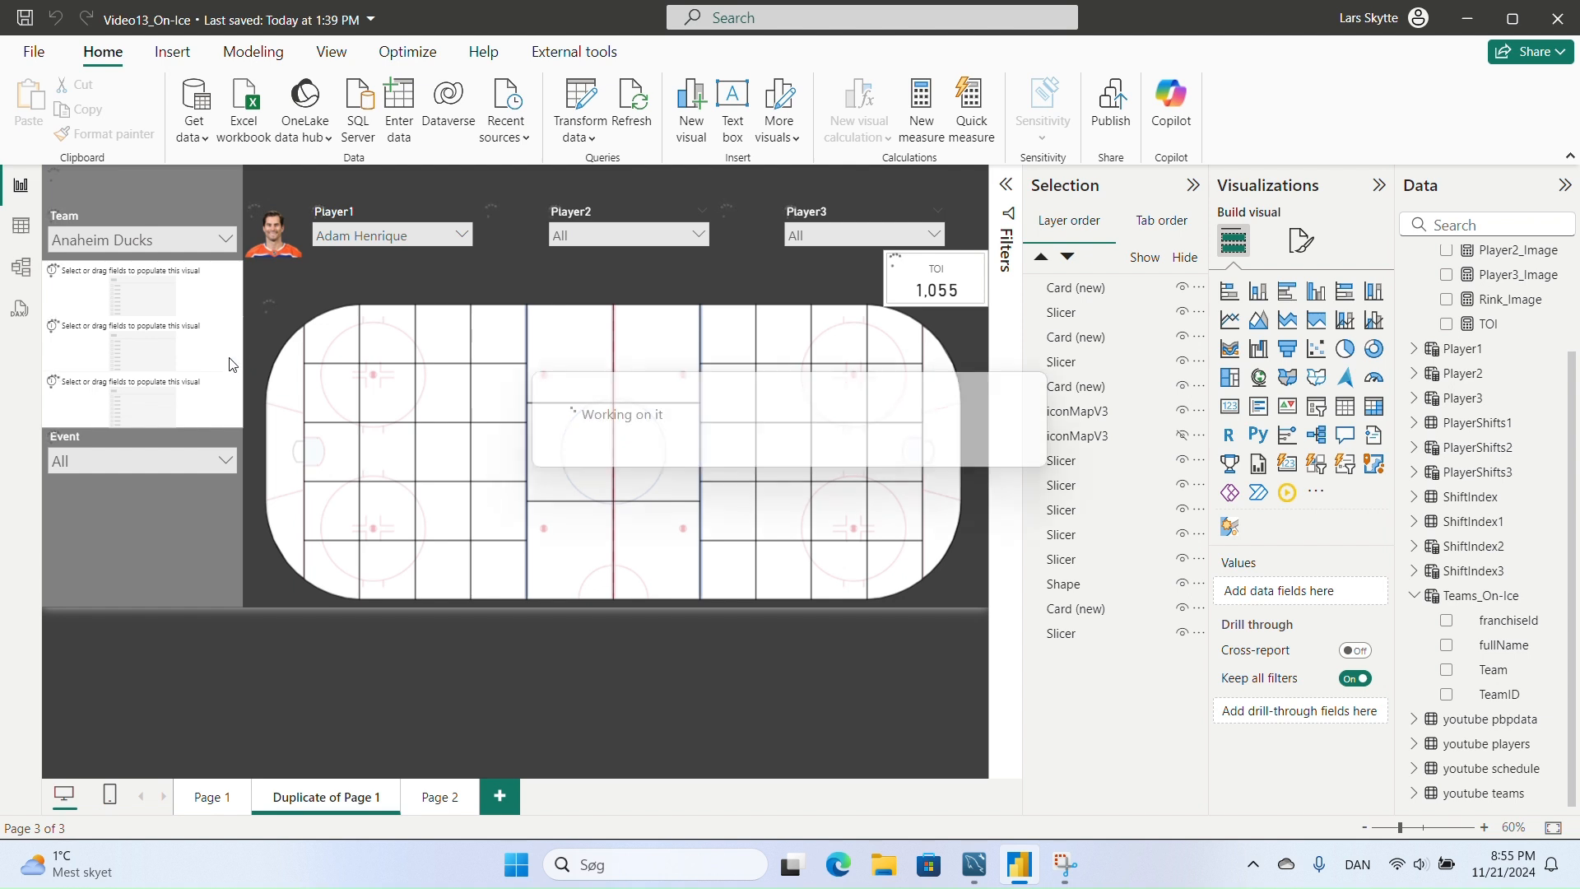
- Assign the Venue field from dim_Venue to the empty slicer below Team and check its options
left_click(189, 278)
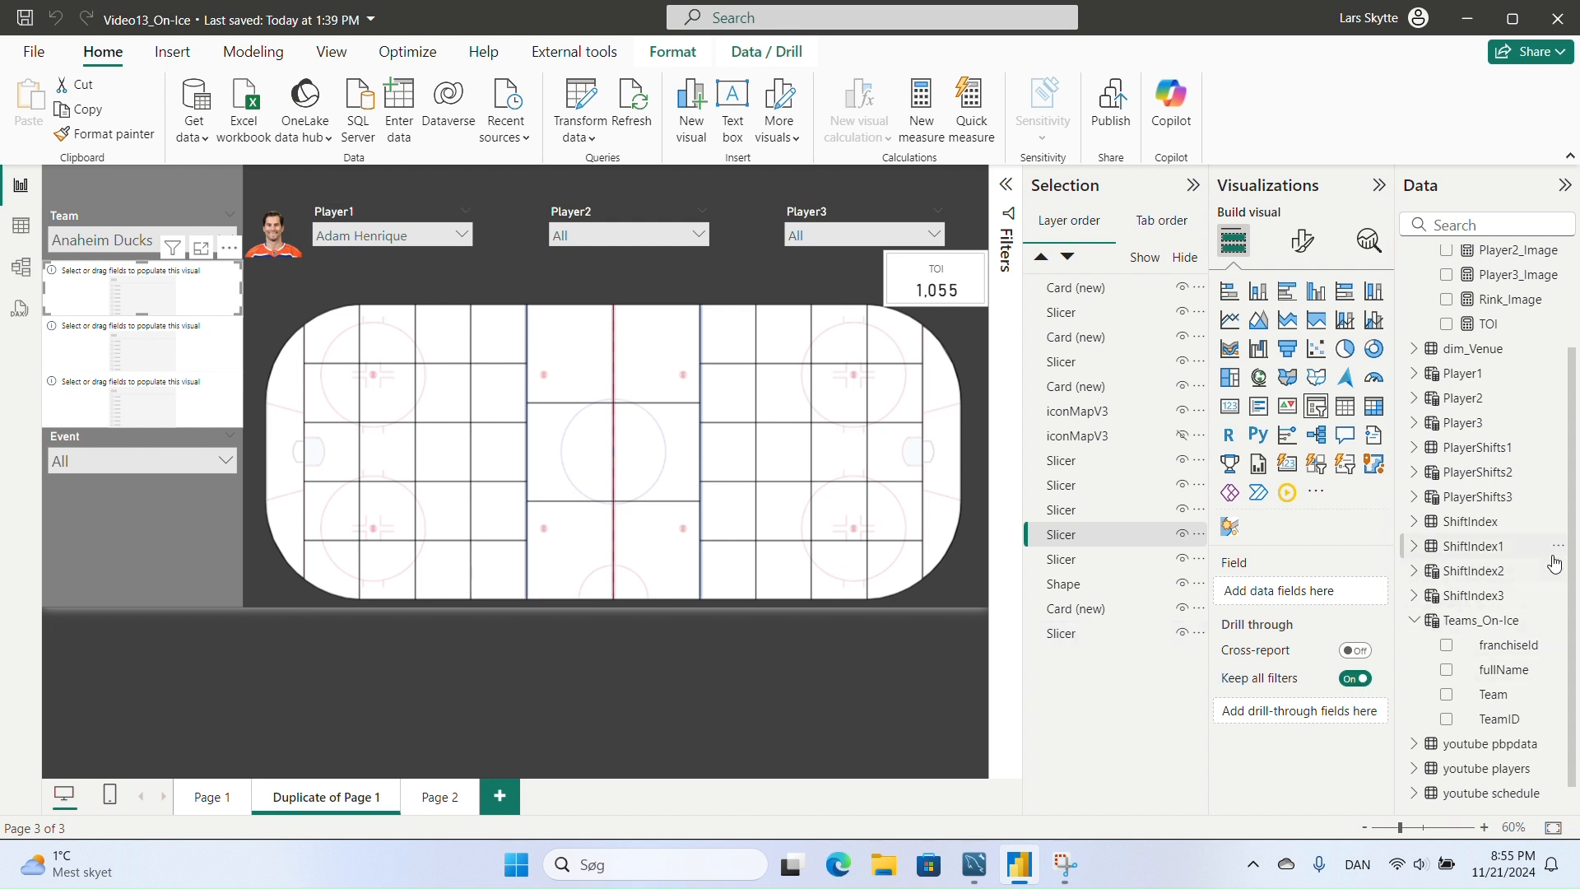
left_click(1415, 350)
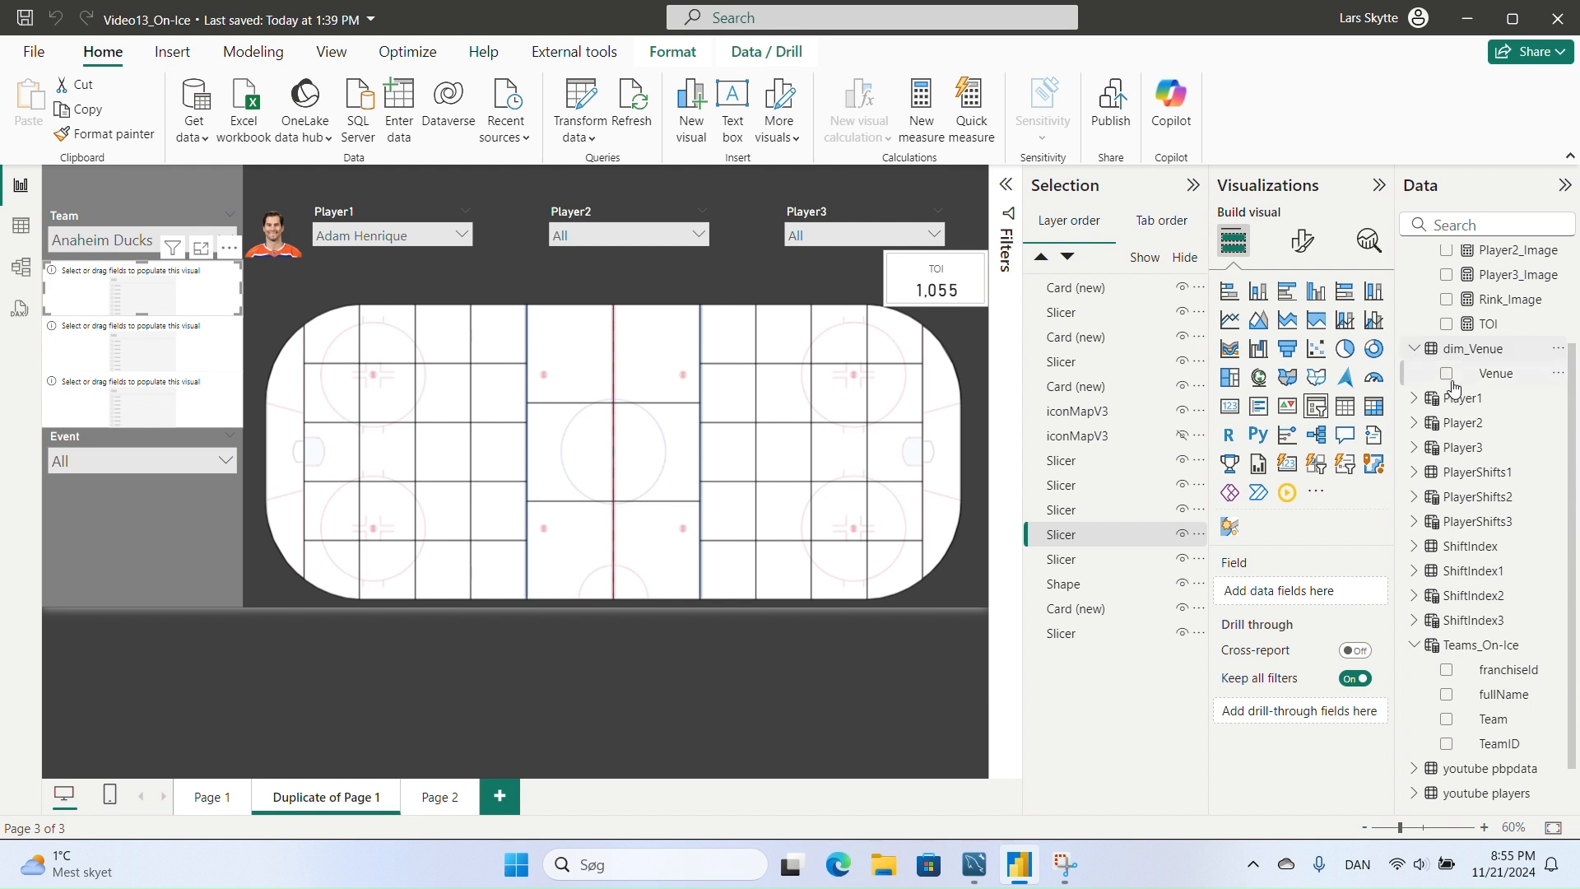
left_click(1447, 373)
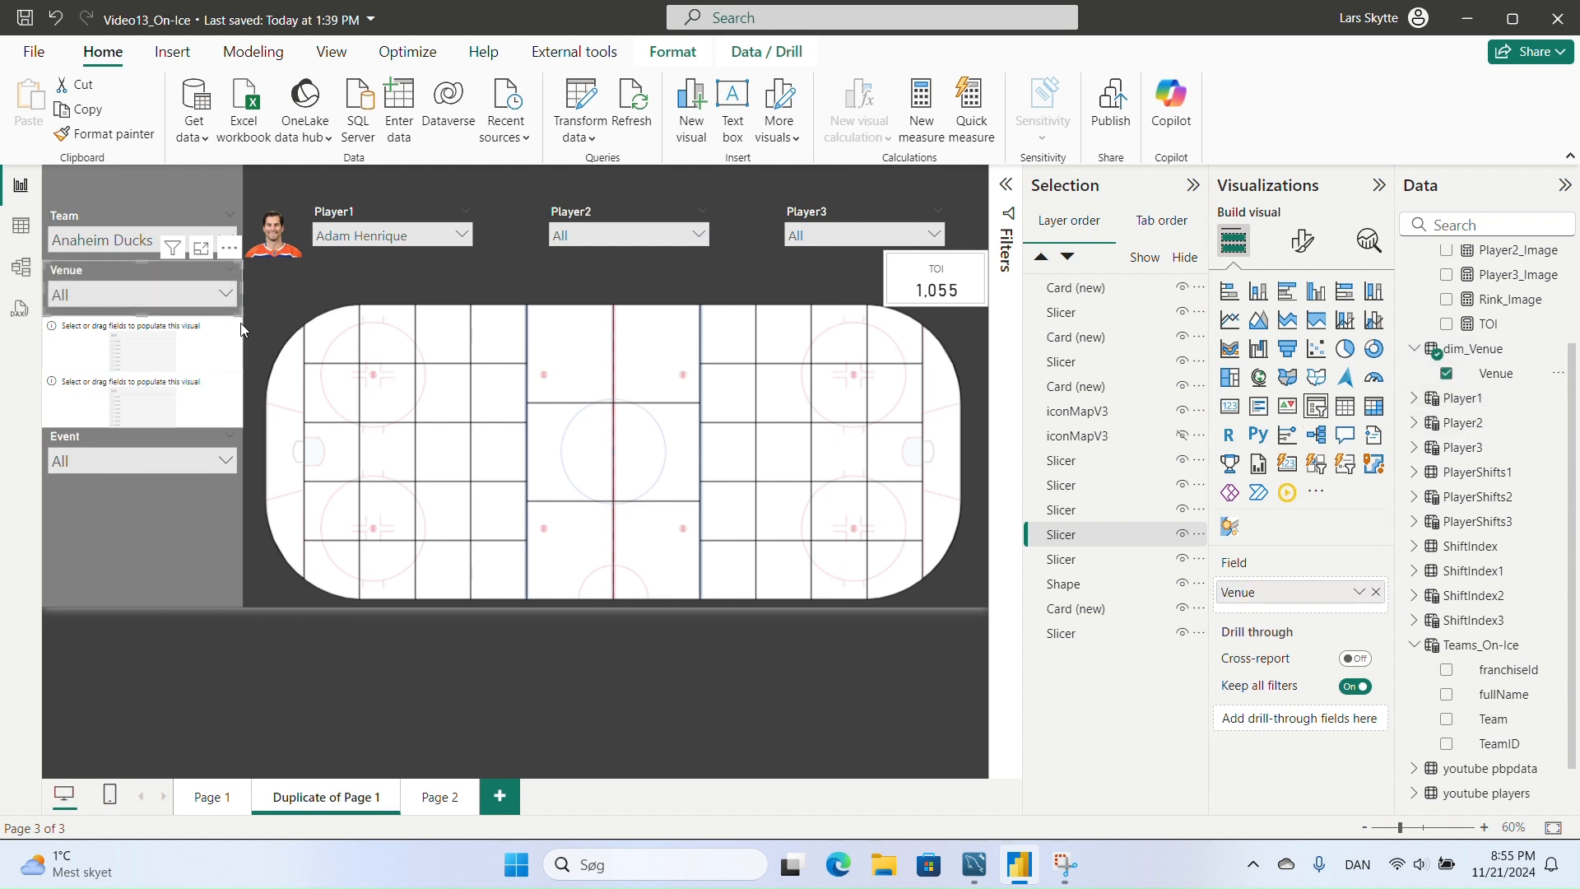
left_click(227, 295)
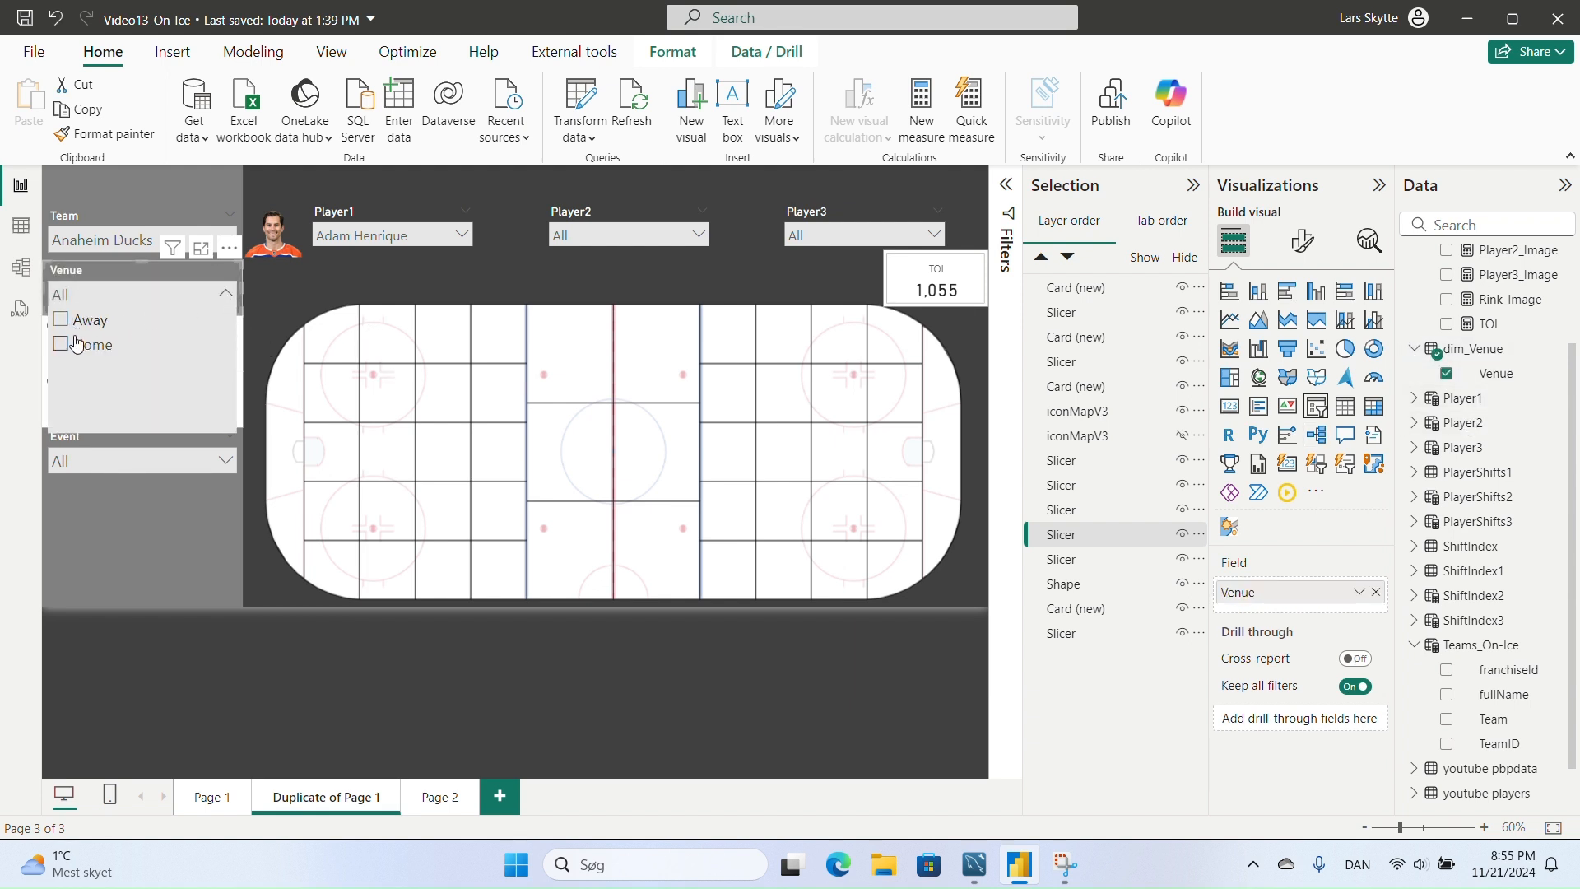
left_click(332, 285)
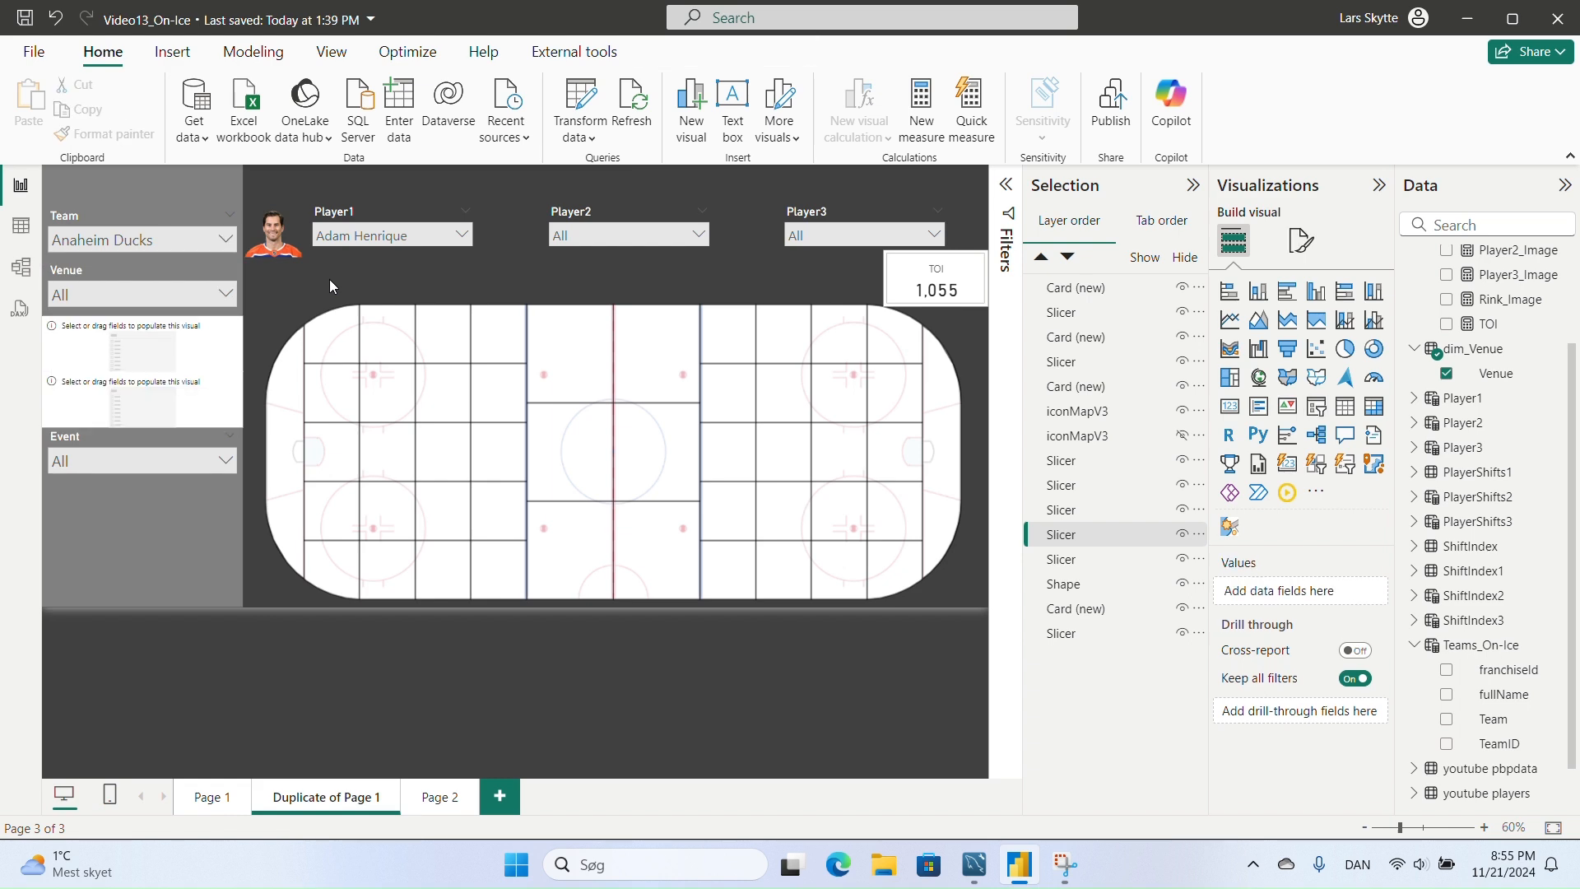
- Place the dim_Venue table near ShiftIndex and youtube pbpdata in the data model diagram
left_click(21, 267)
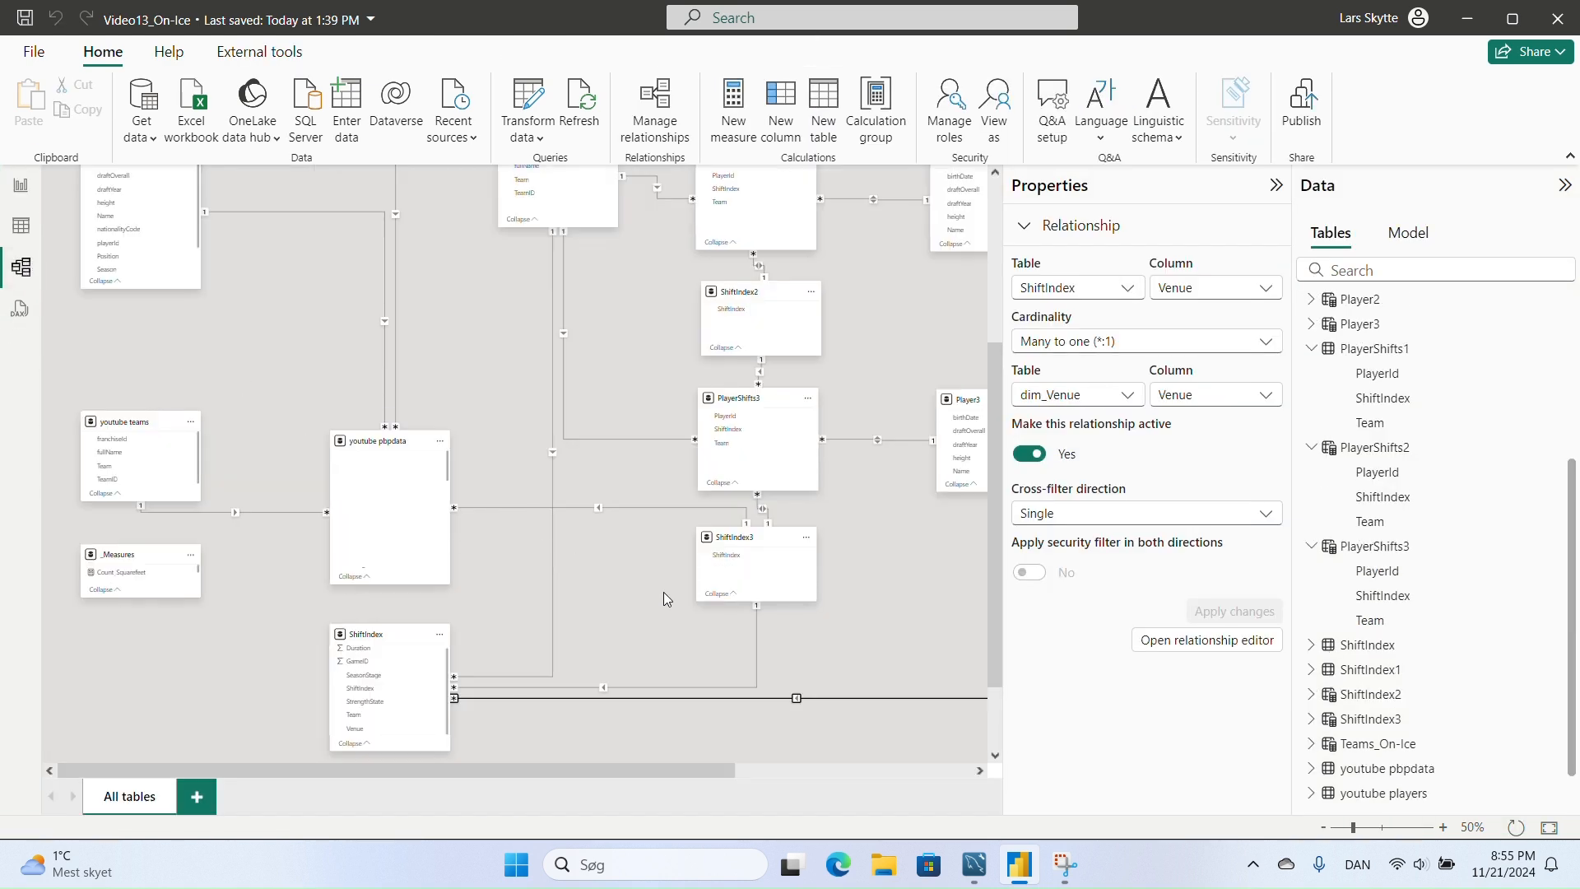
scroll(683, 604, "down", 1)
left_click_drag(566, 770, 1005, 735)
left_click_drag(796, 214, 503, 646)
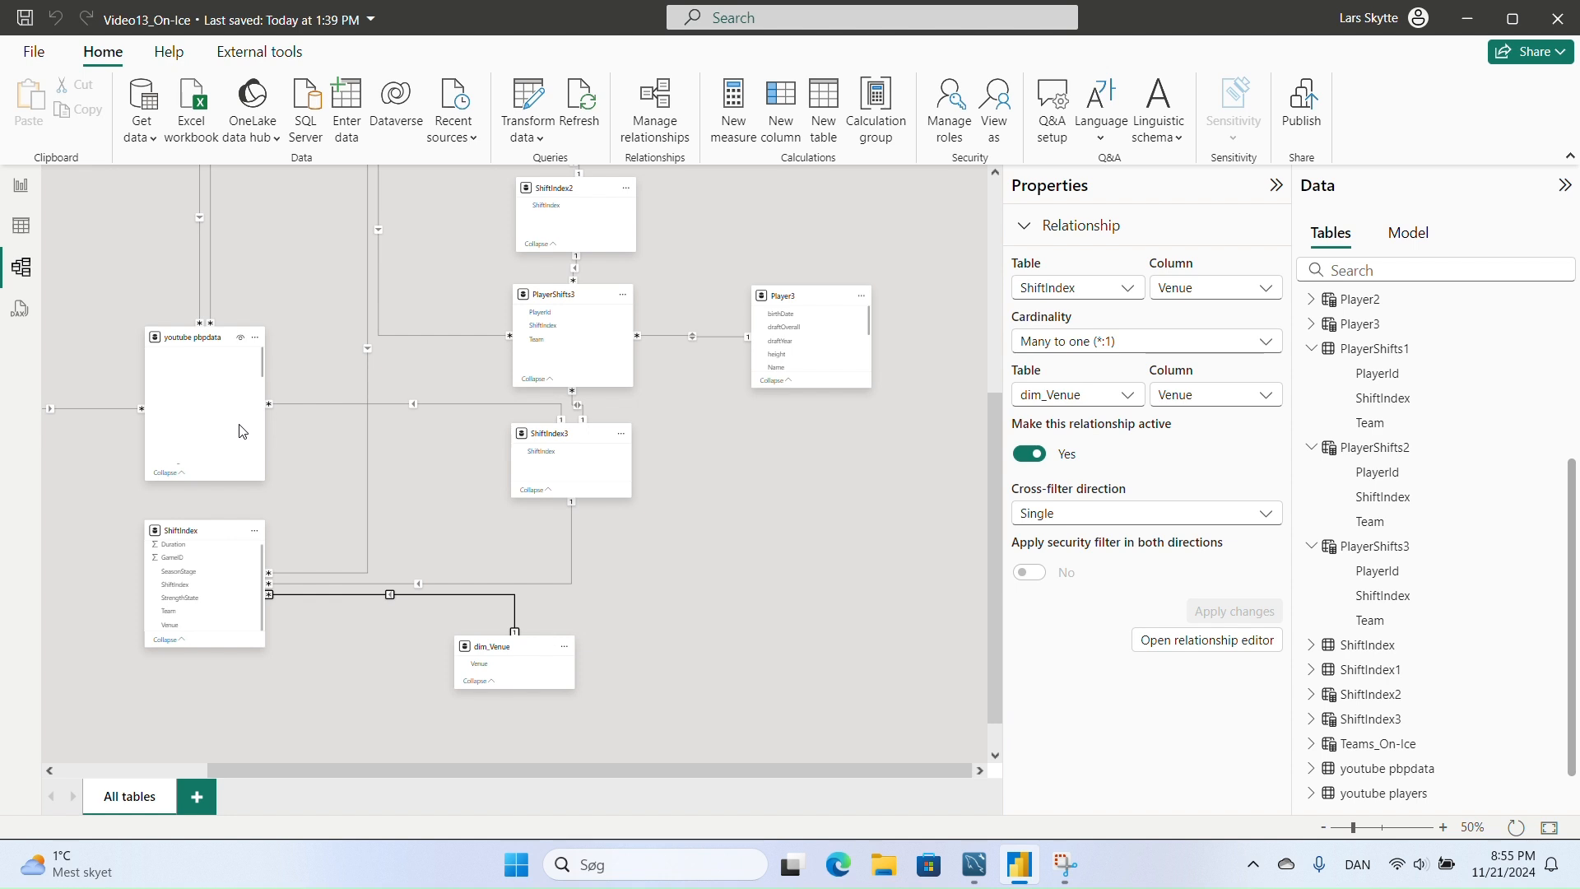
- Create an active many-to-one relationship from the Venue column of youtube pbpdata to Venue in dim_Venue
scroll(226, 412, "down", 3)
scroll(224, 414, "up", 2)
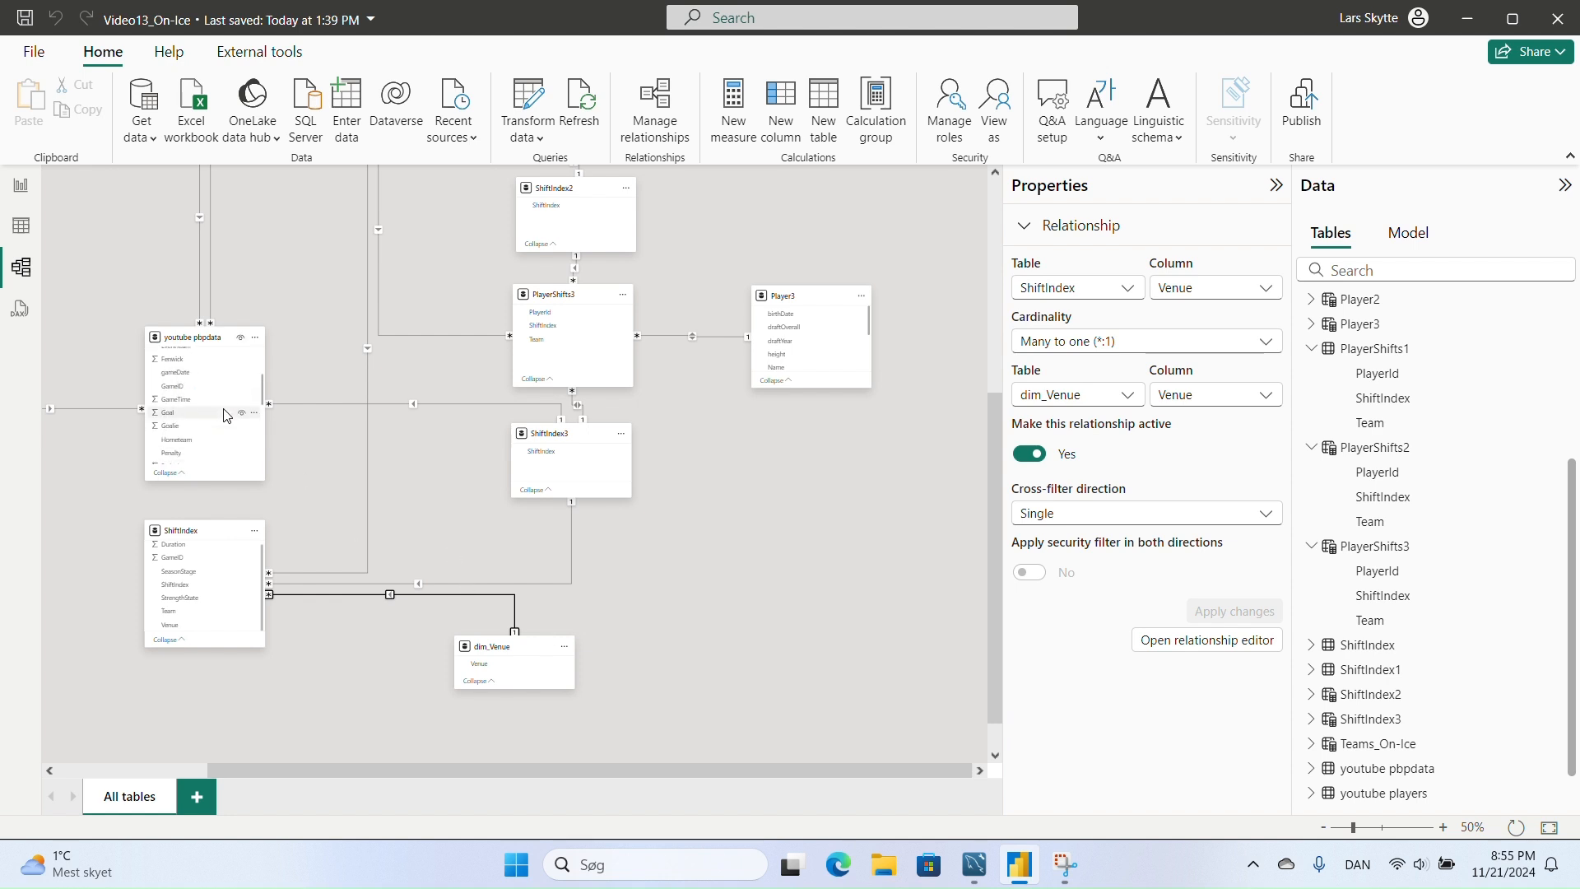
scroll(227, 414, "down", 3)
scroll(229, 415, "down", 4)
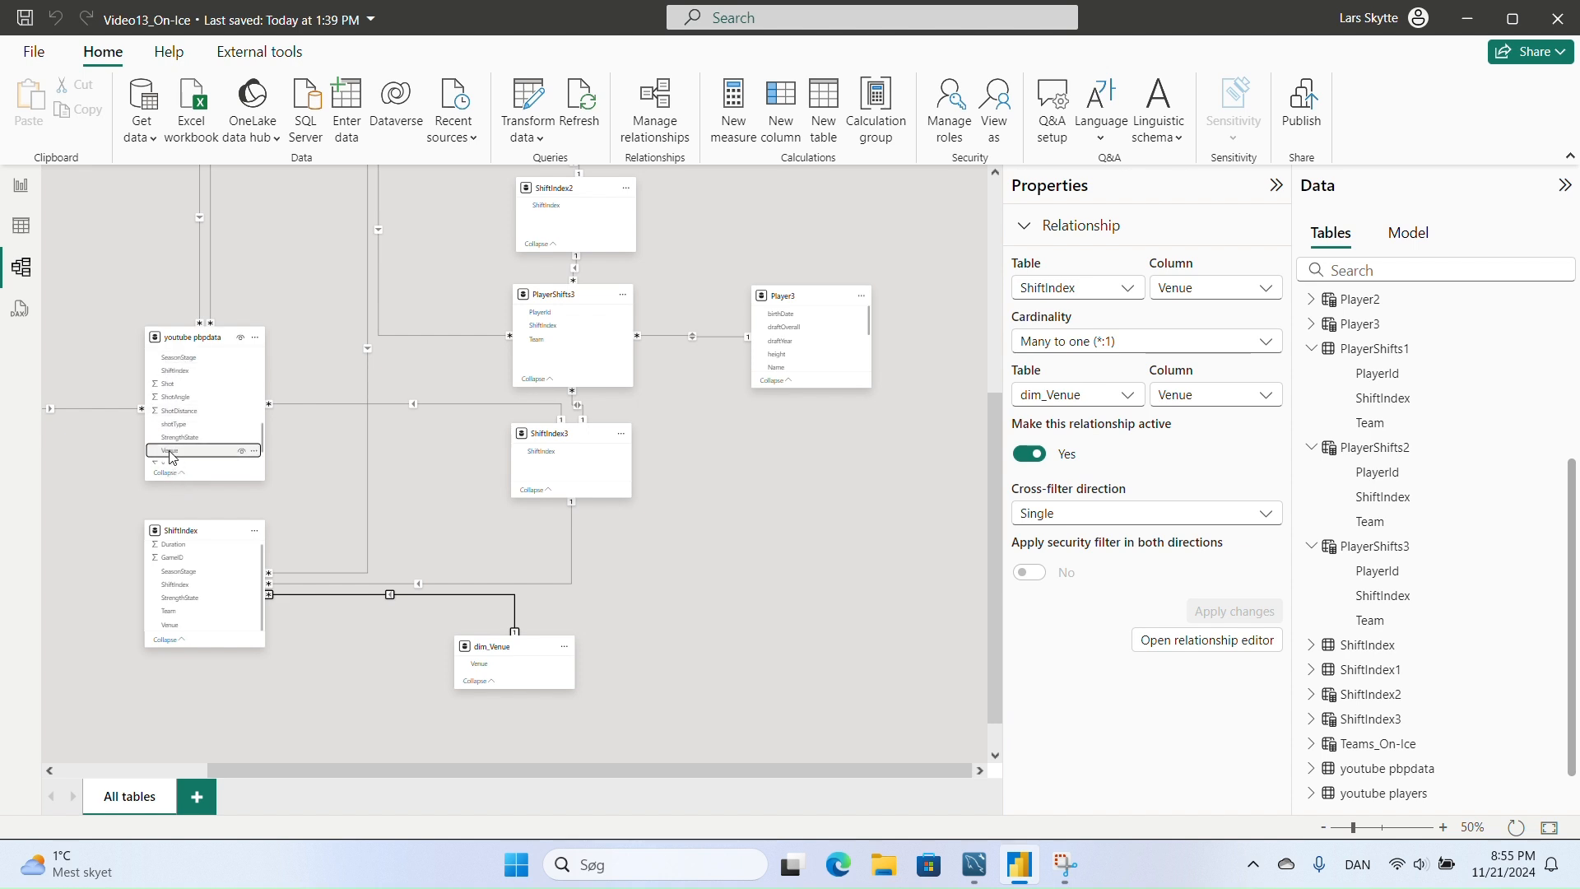
left_click_drag(177, 451, 491, 663)
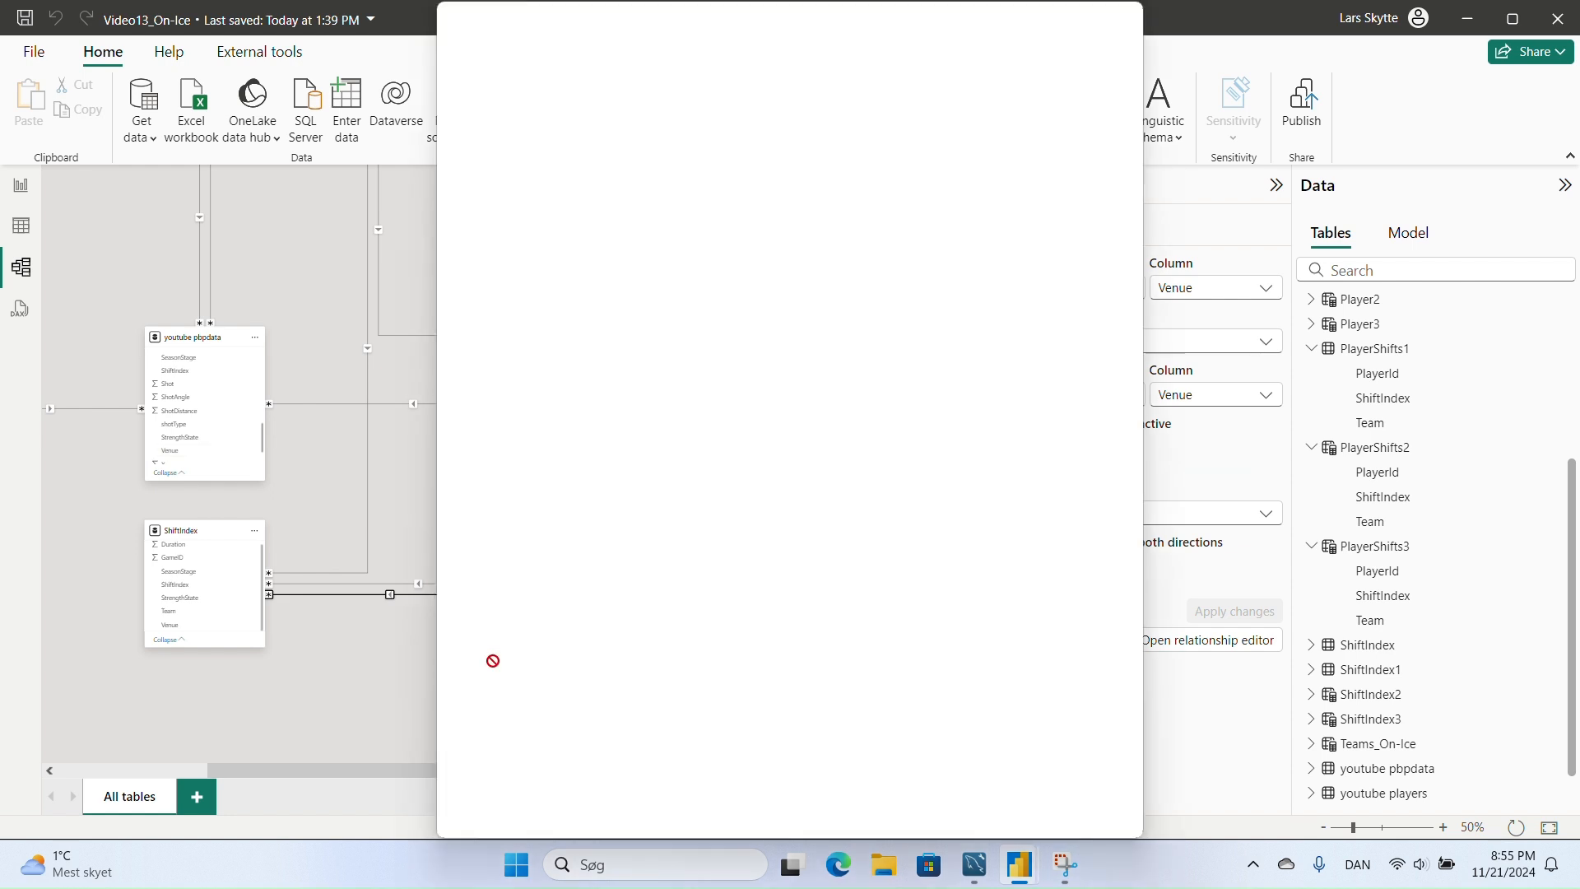
left_click(998, 754)
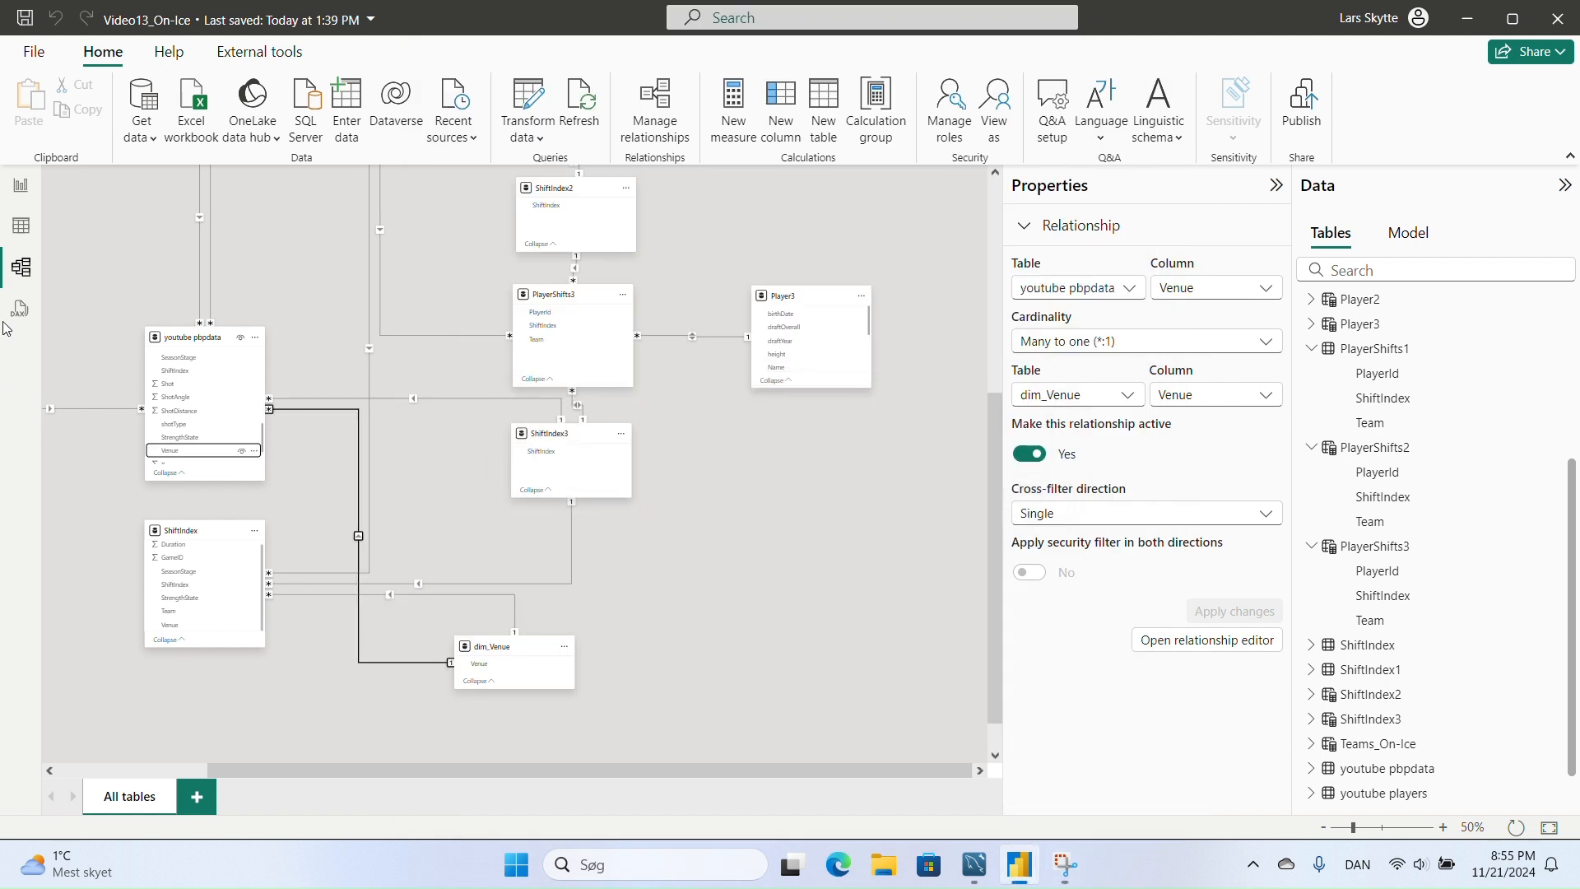
- Test the report page's Venue slicer with Home, Away and (Blank) in turn, and clear the selection
left_click(24, 189)
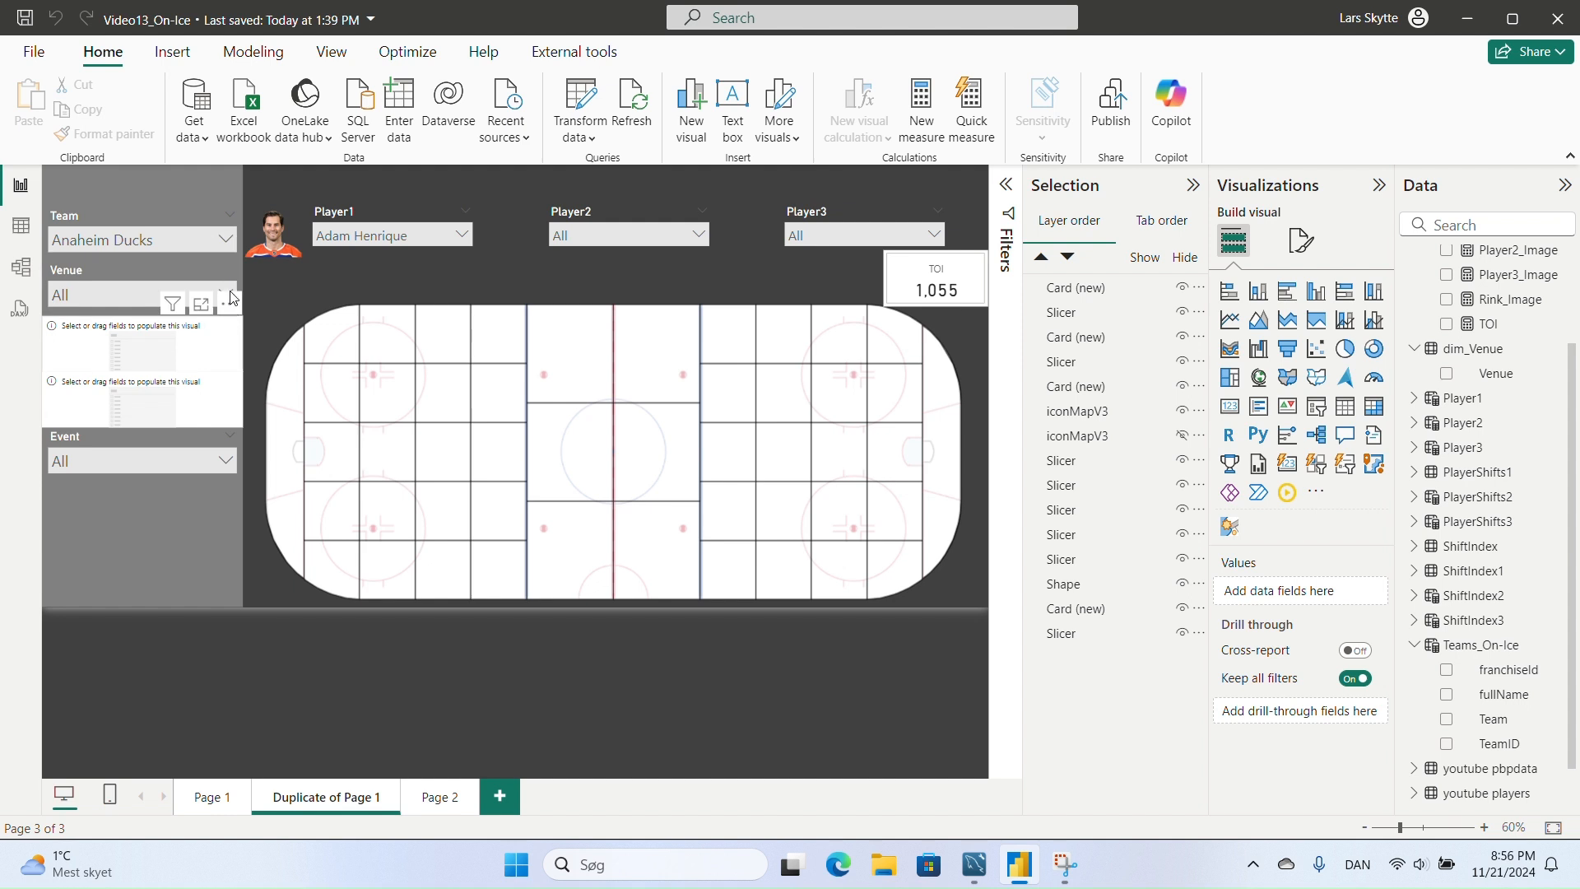
left_click(230, 288)
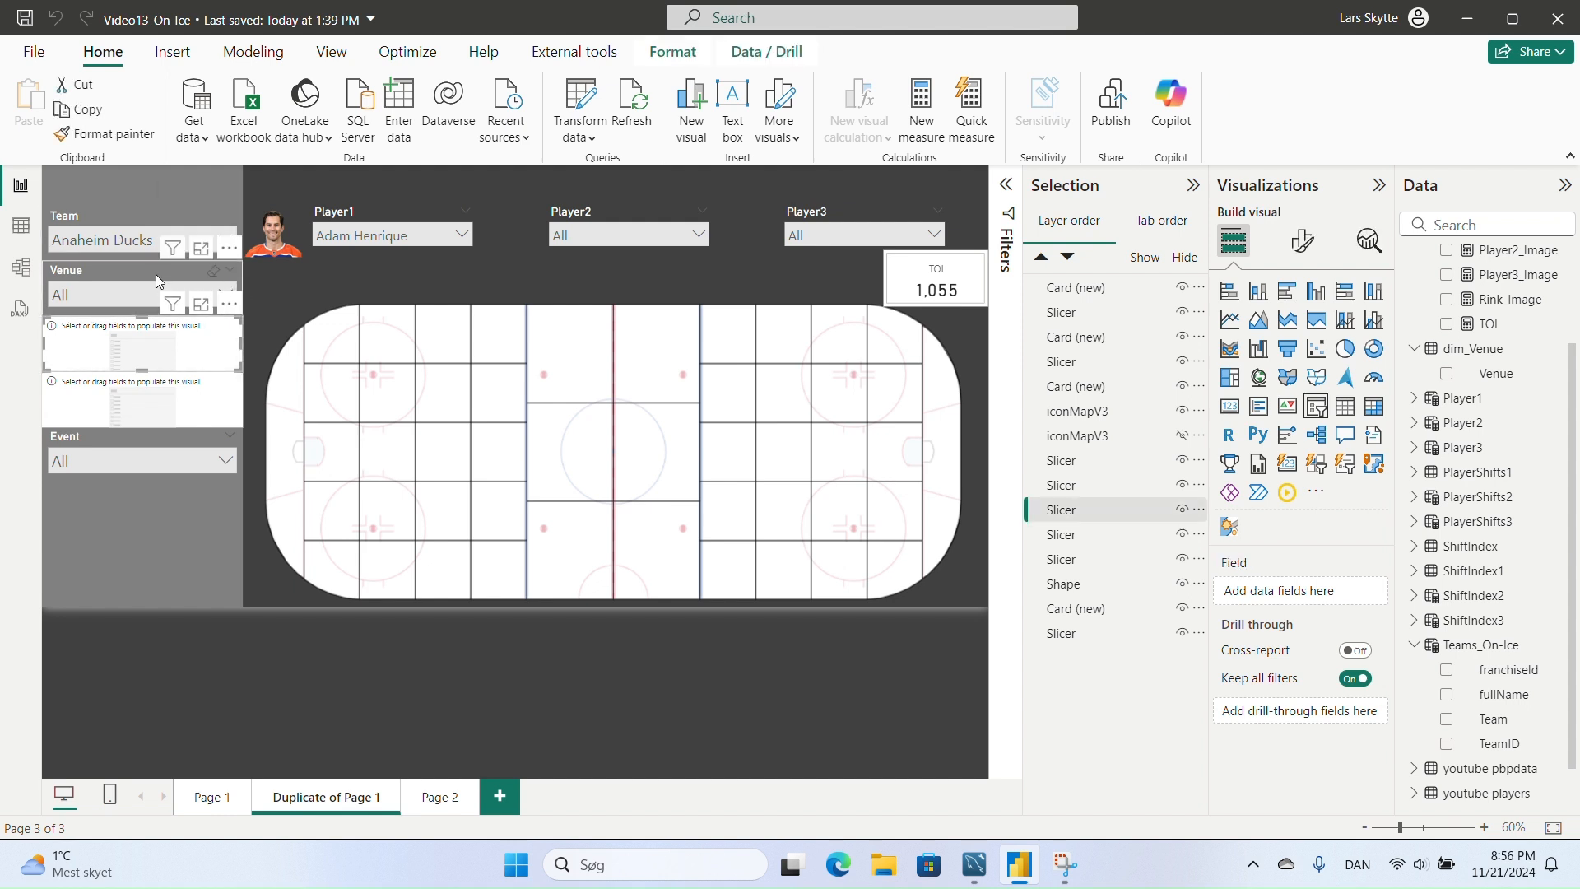
left_click(225, 294)
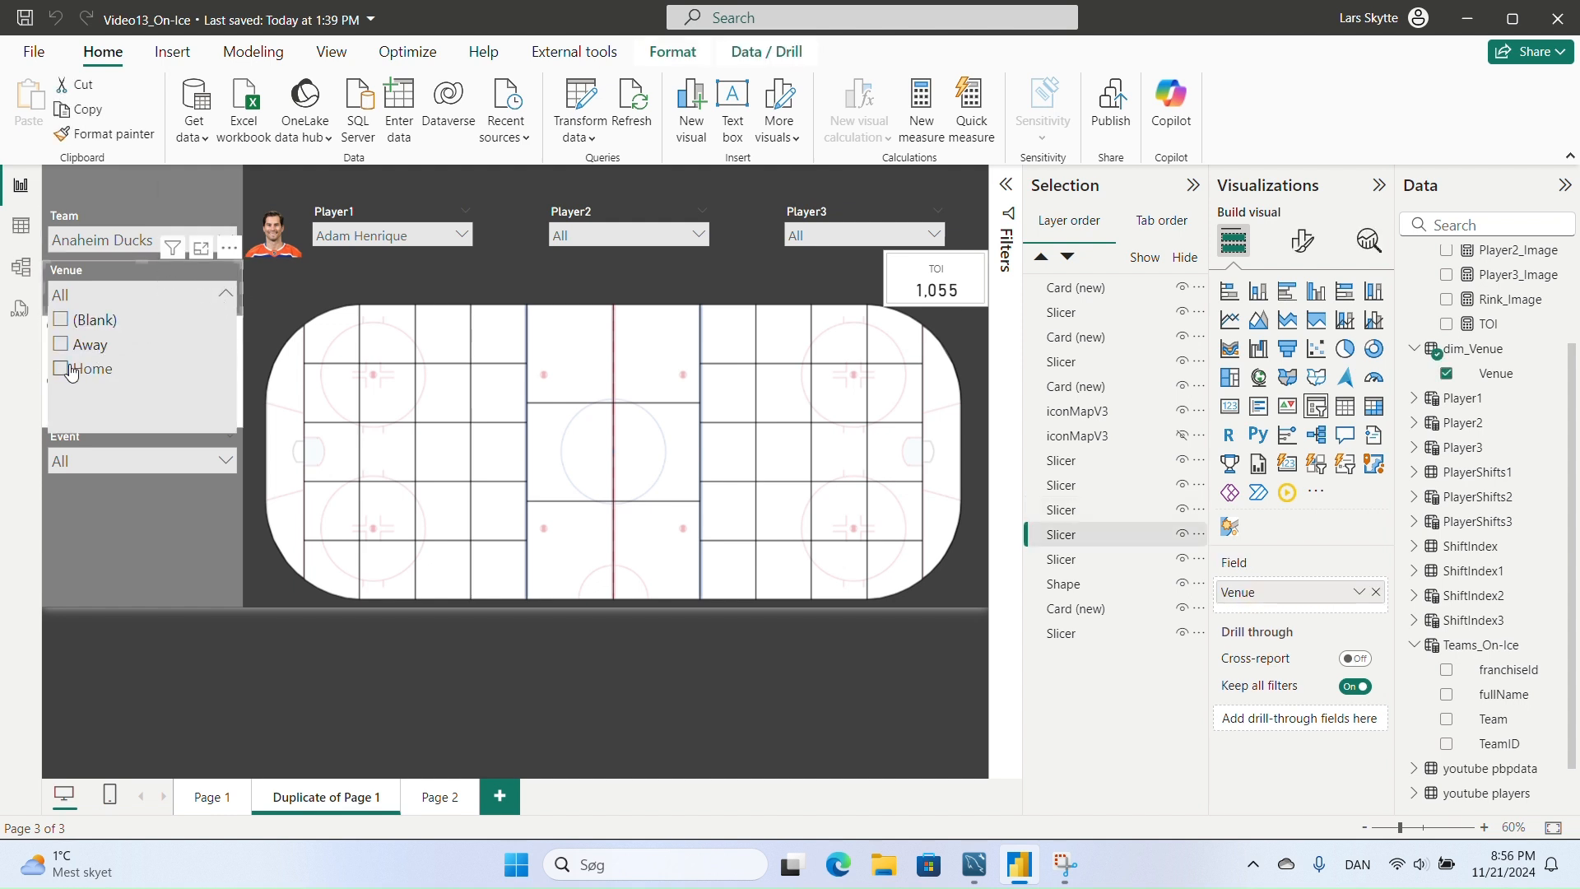
left_click(62, 371)
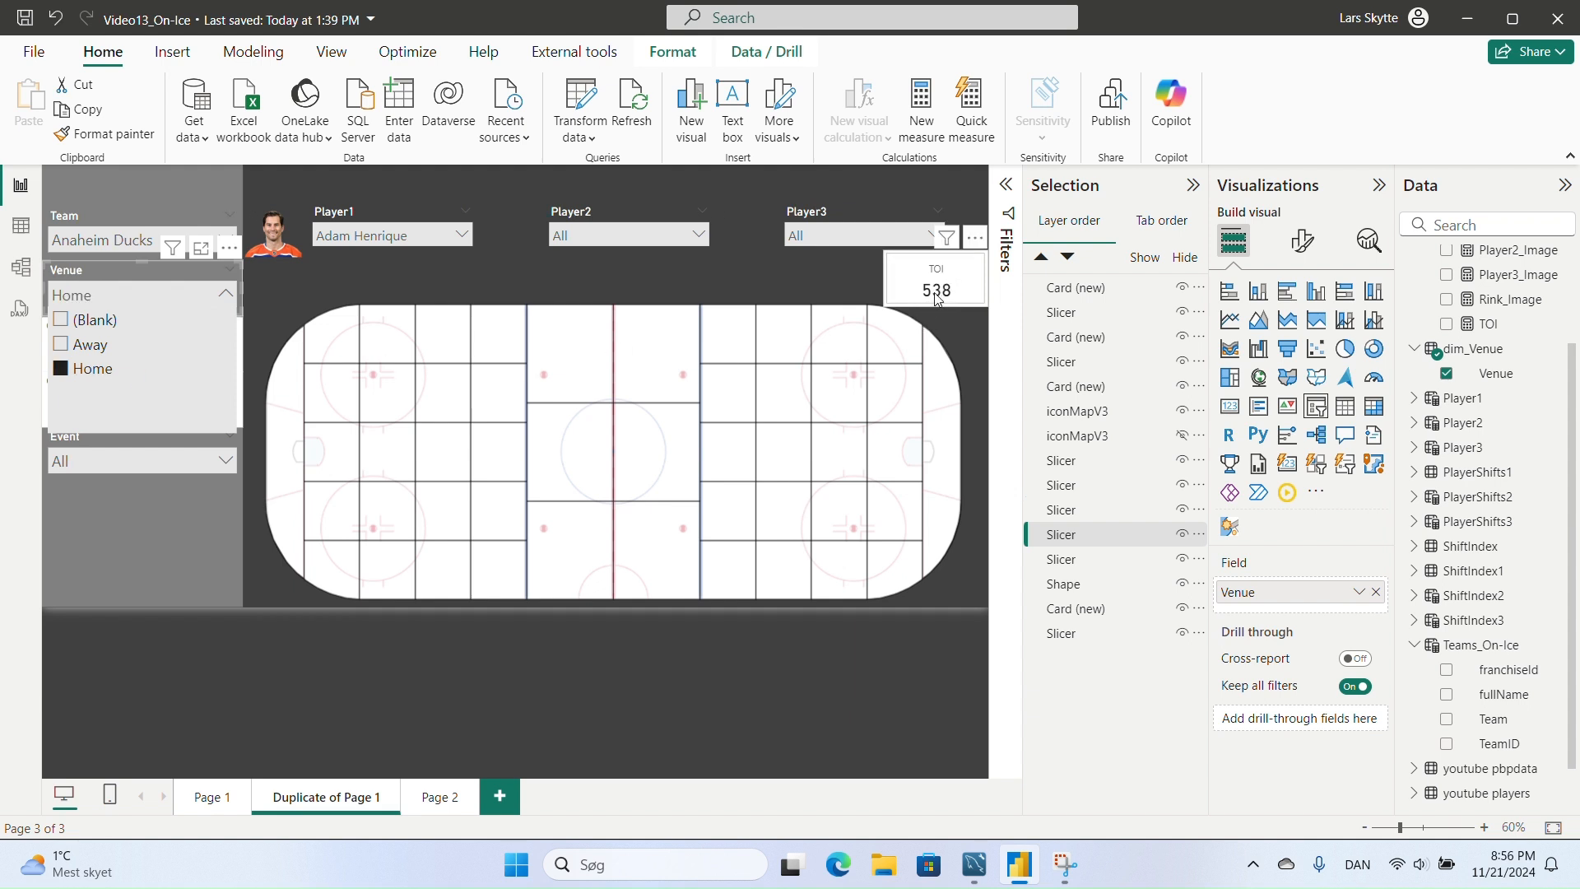
left_click(85, 350)
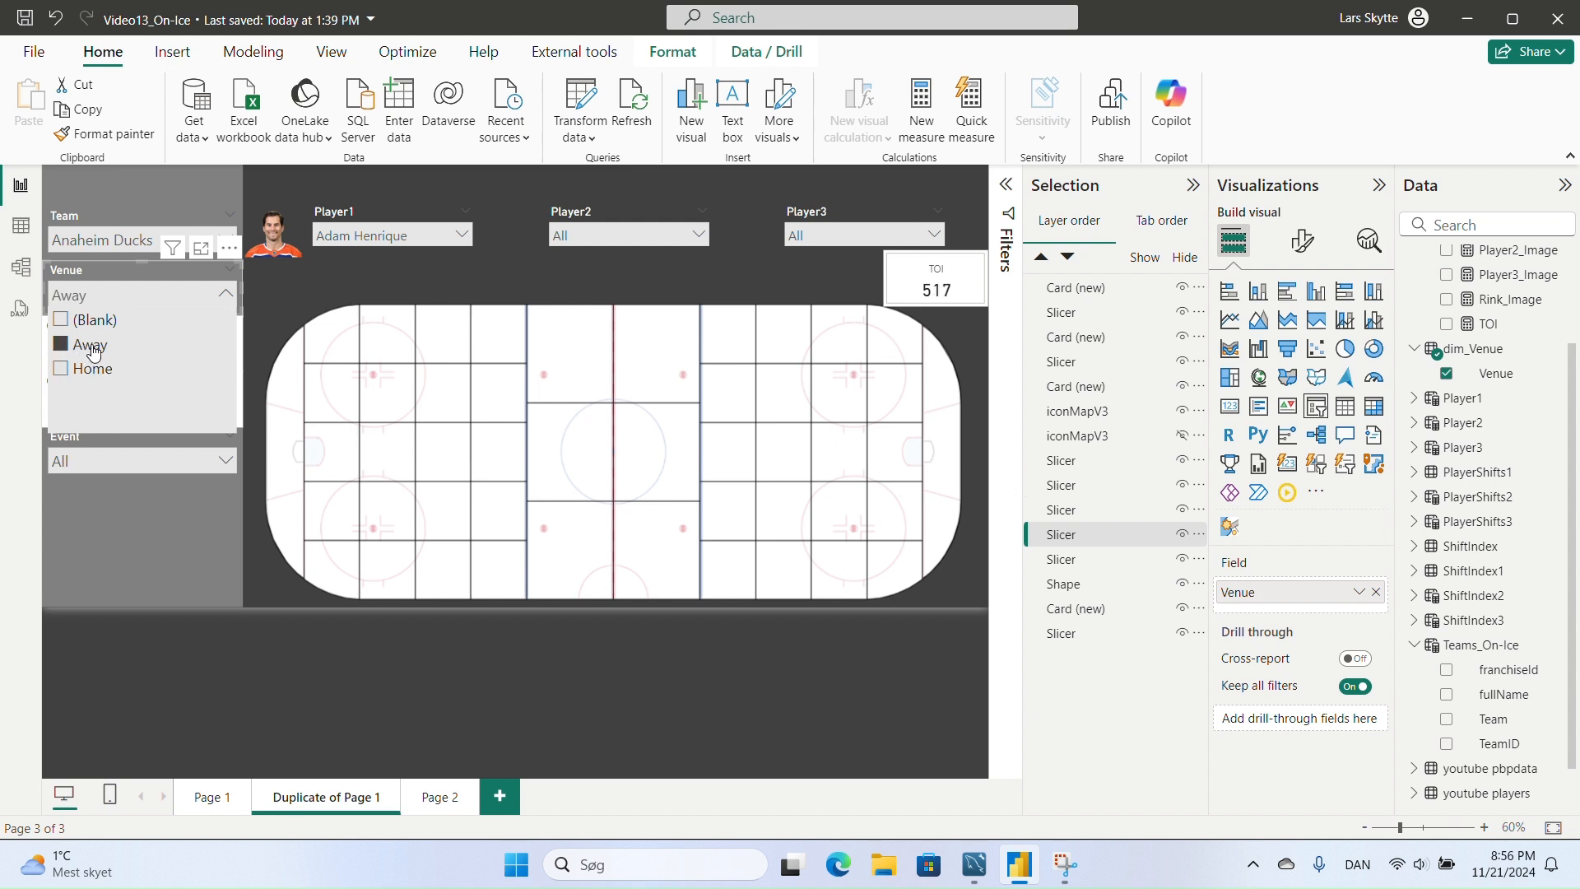
left_click(83, 324)
left_click(63, 322)
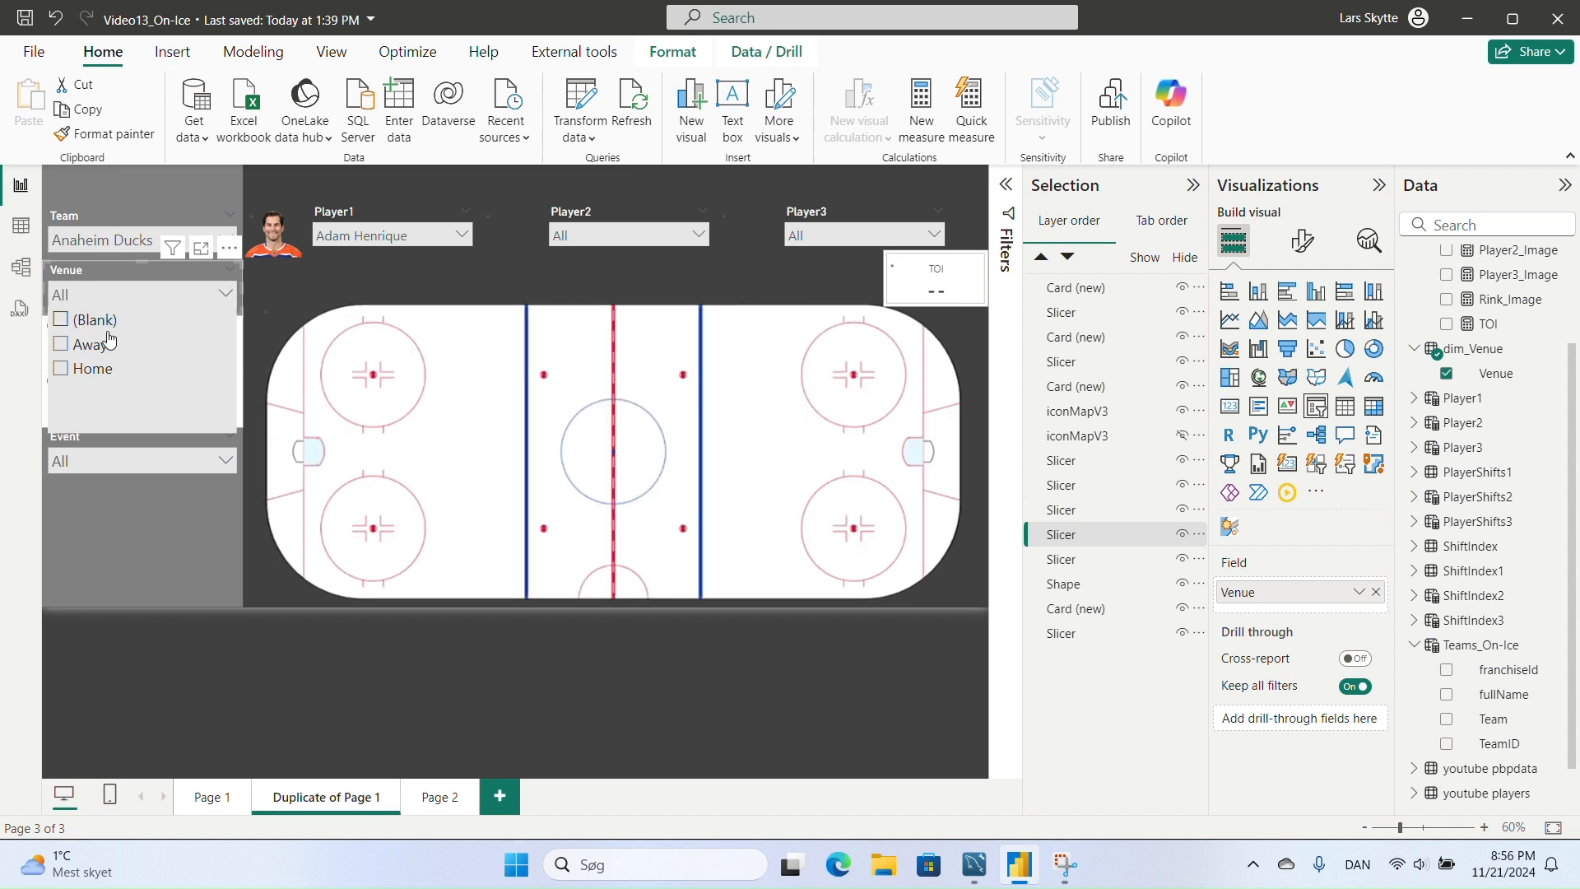
left_click(134, 280)
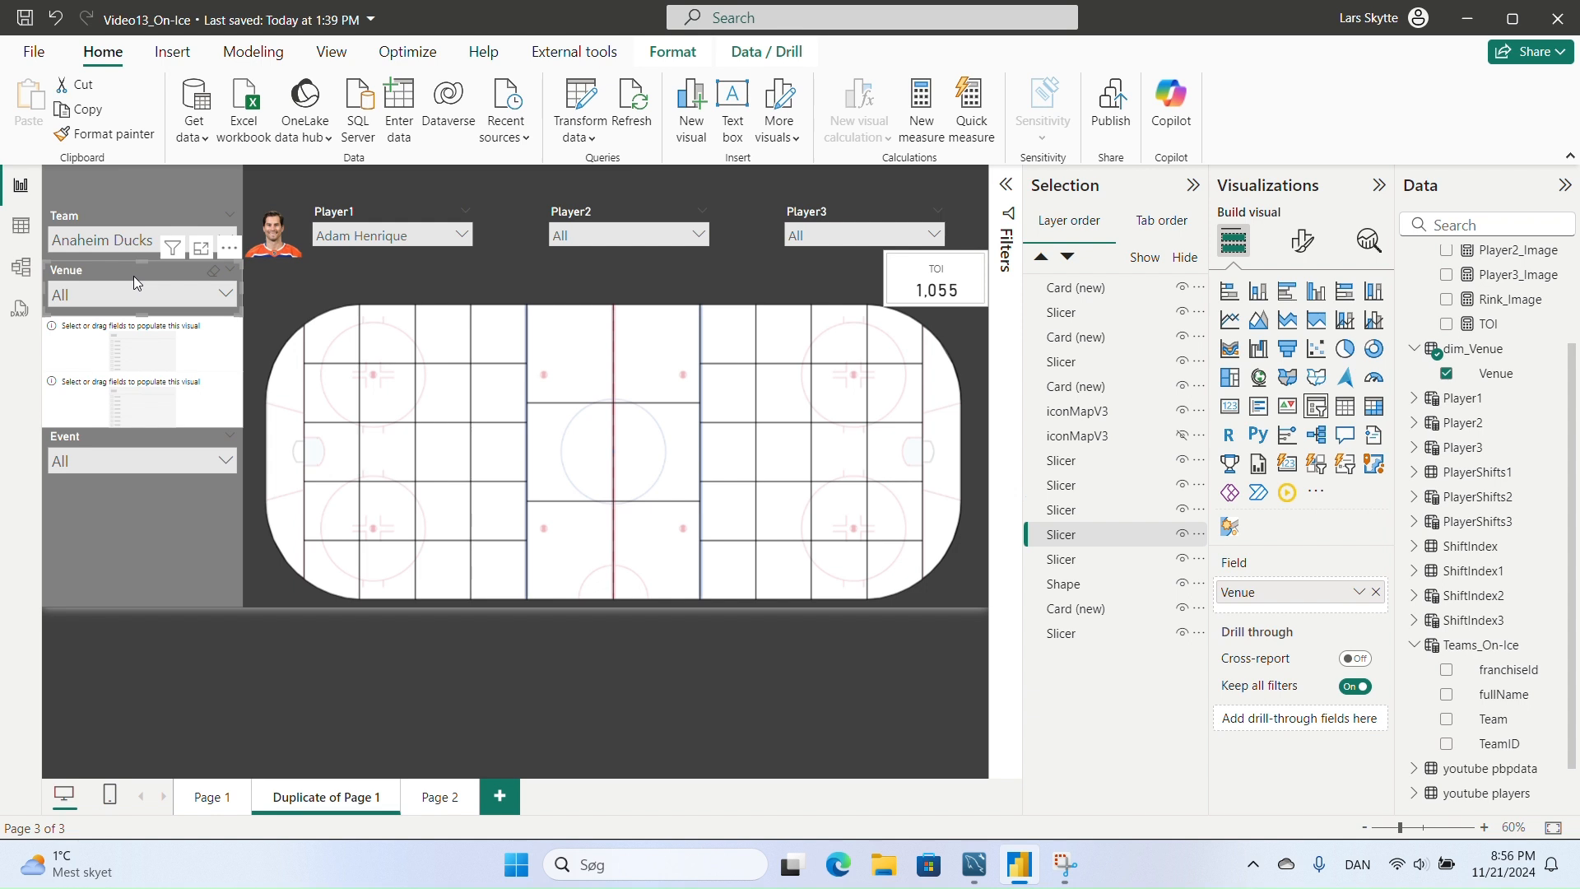
- Exclude (Blank) from the Venue slicer with a basic filter on this visual and check the remaining options
left_click(1008, 196)
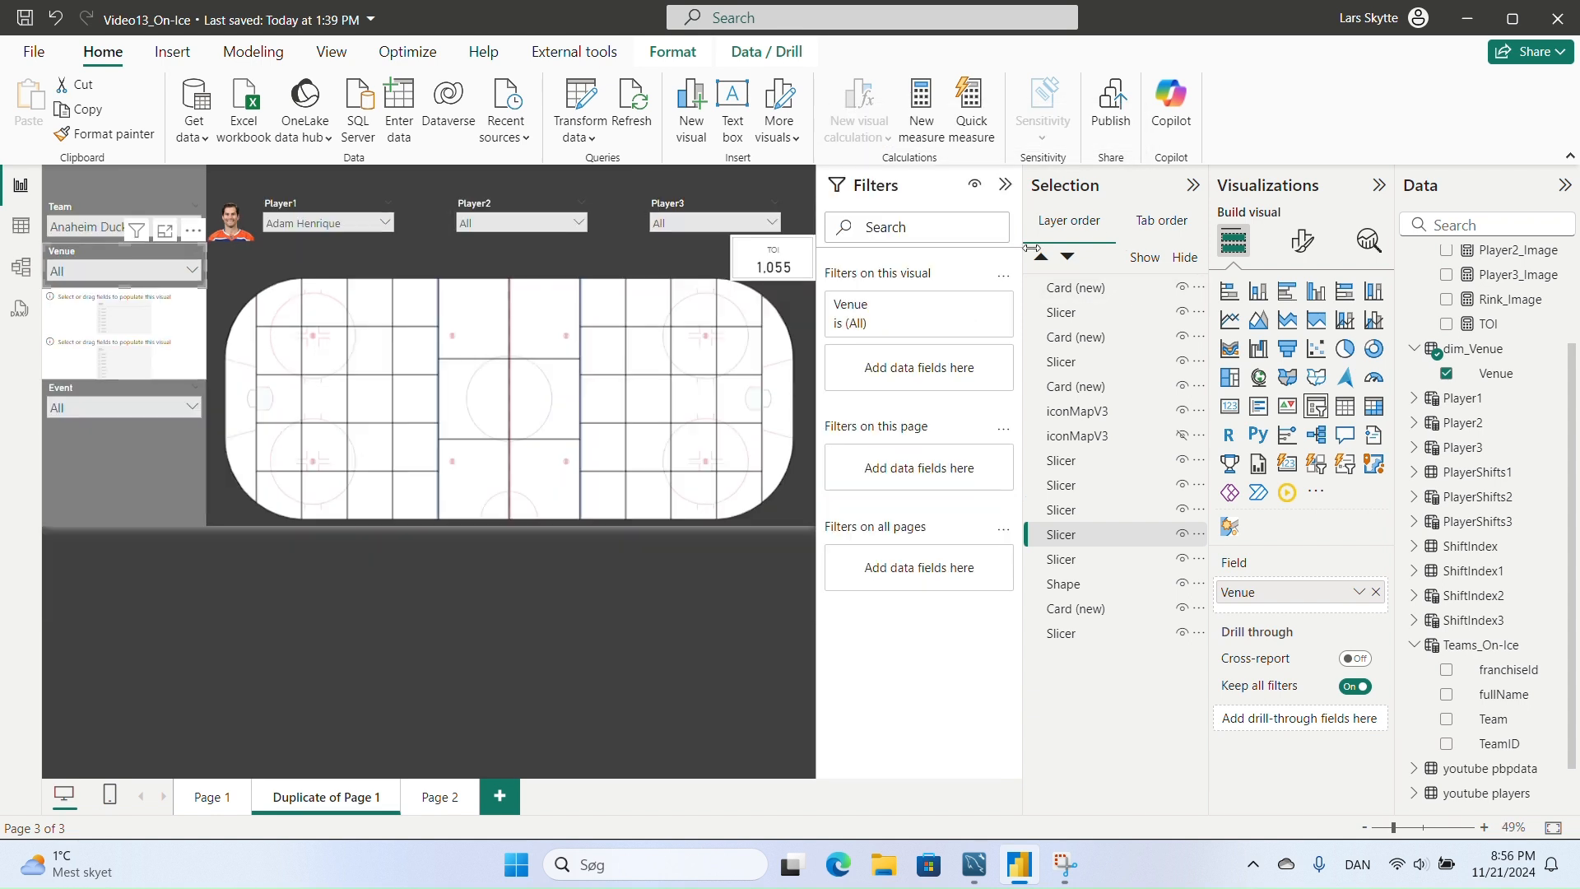
left_click(972, 306)
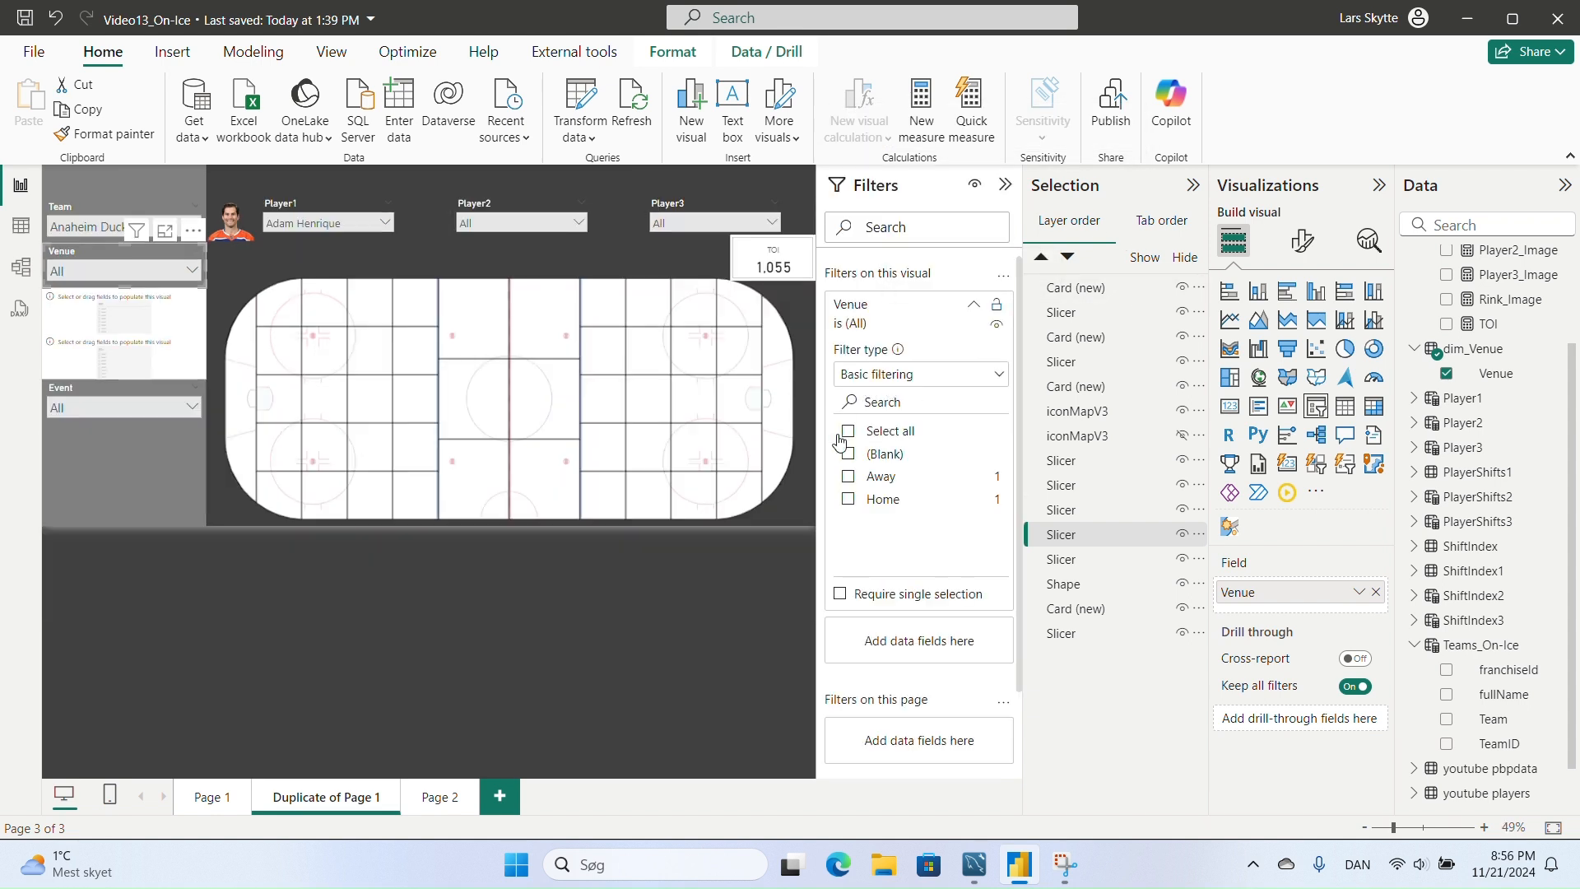
left_click(847, 431)
left_click(848, 454)
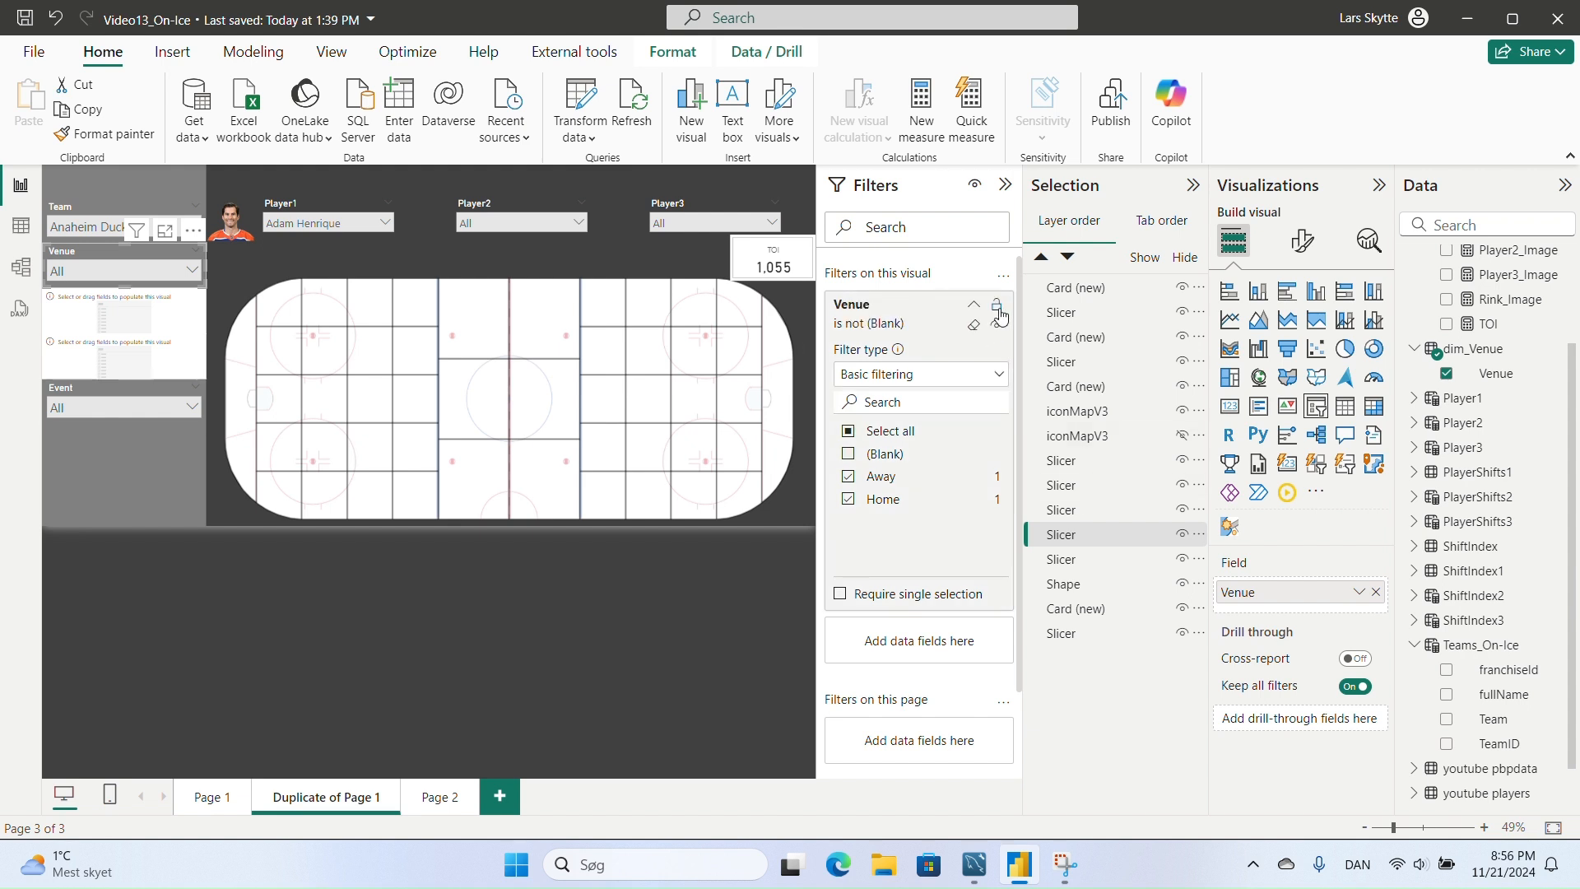
left_click(1005, 184)
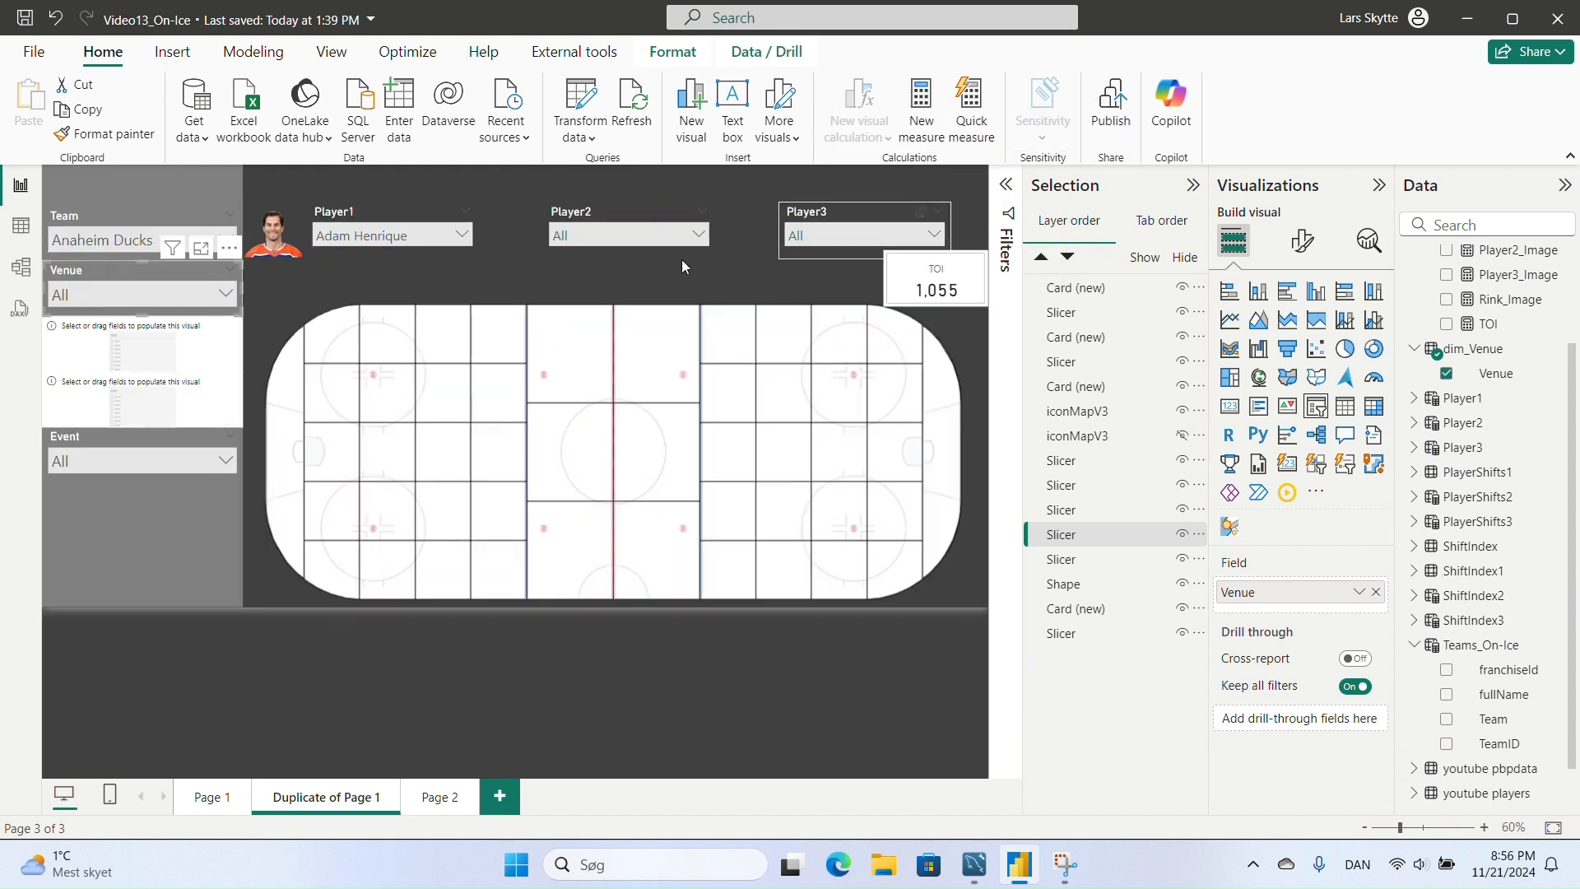
left_click(224, 294)
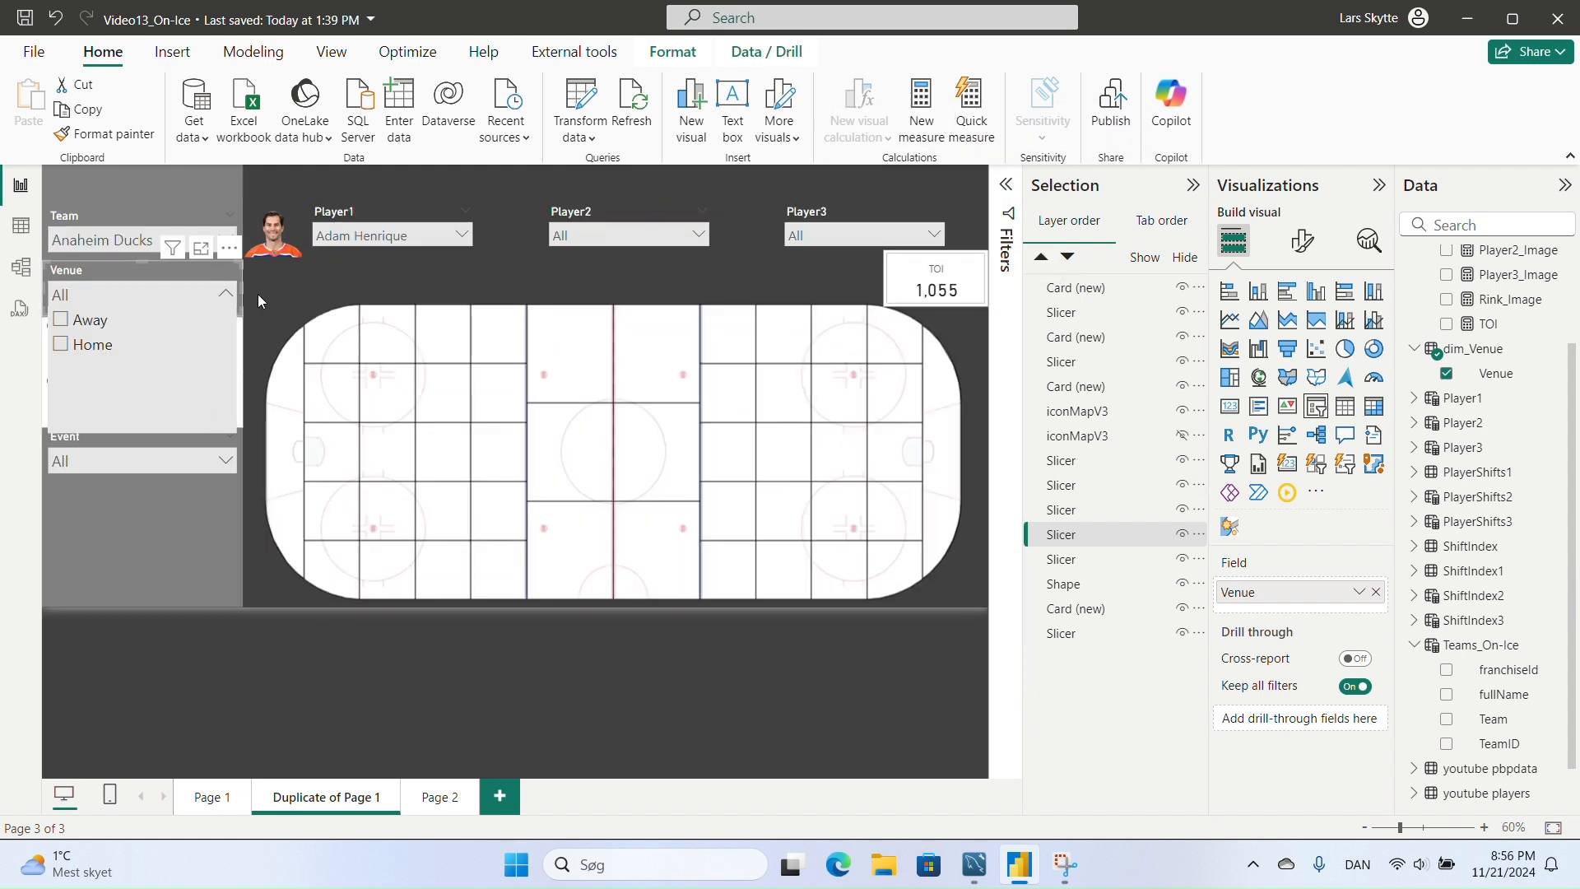
left_click(662, 173)
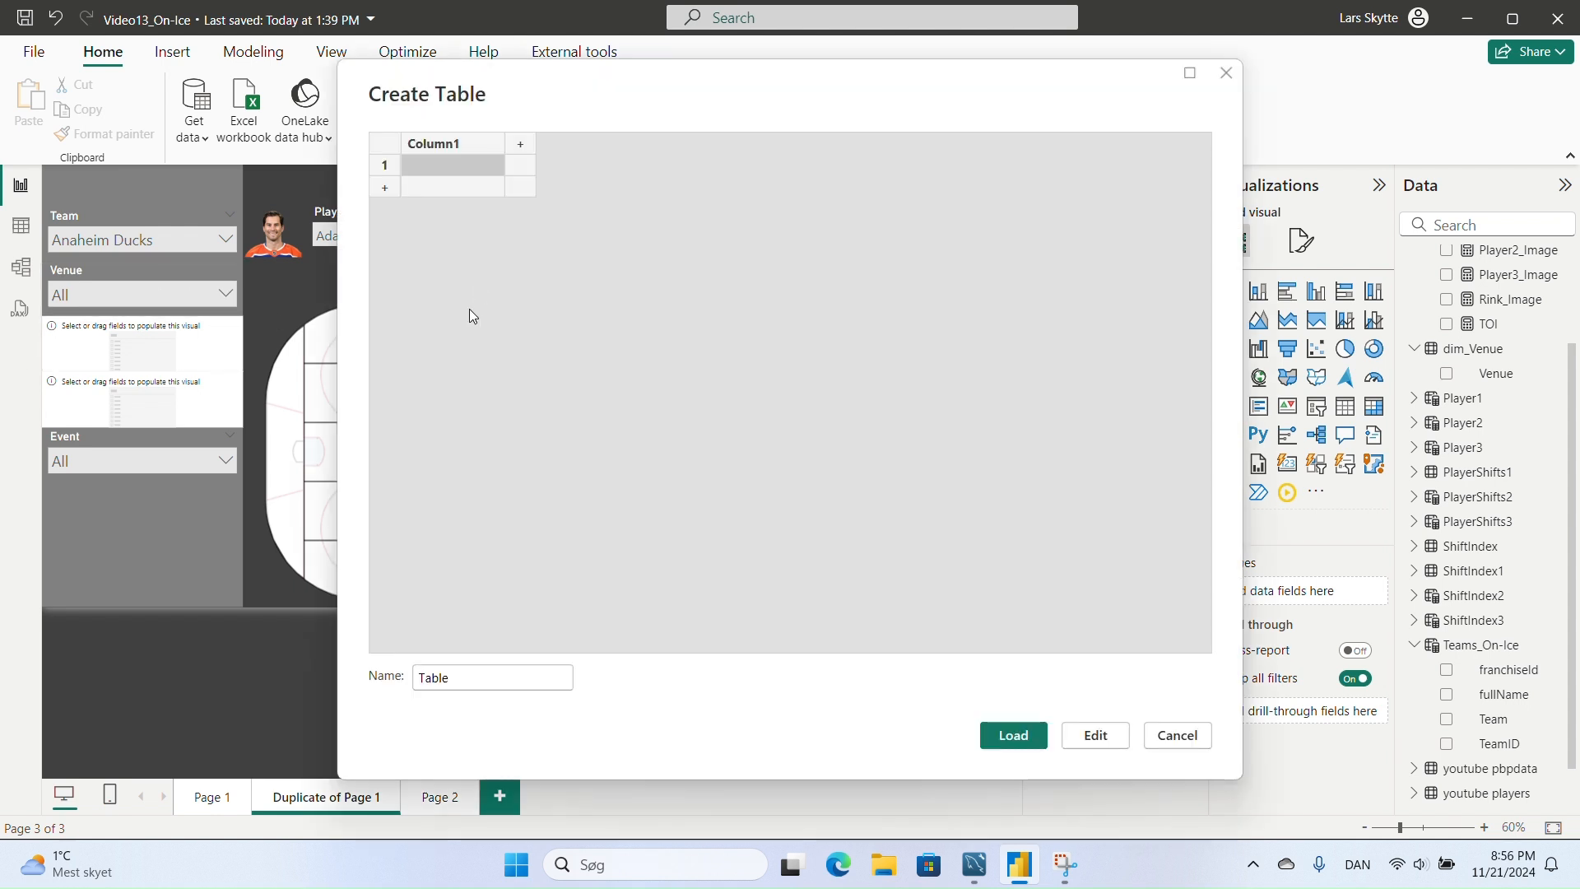
- Name the new table dim_SeasonStage and rename its first column to SeasonStage
double_click(461, 686)
type("dim_Seaso")
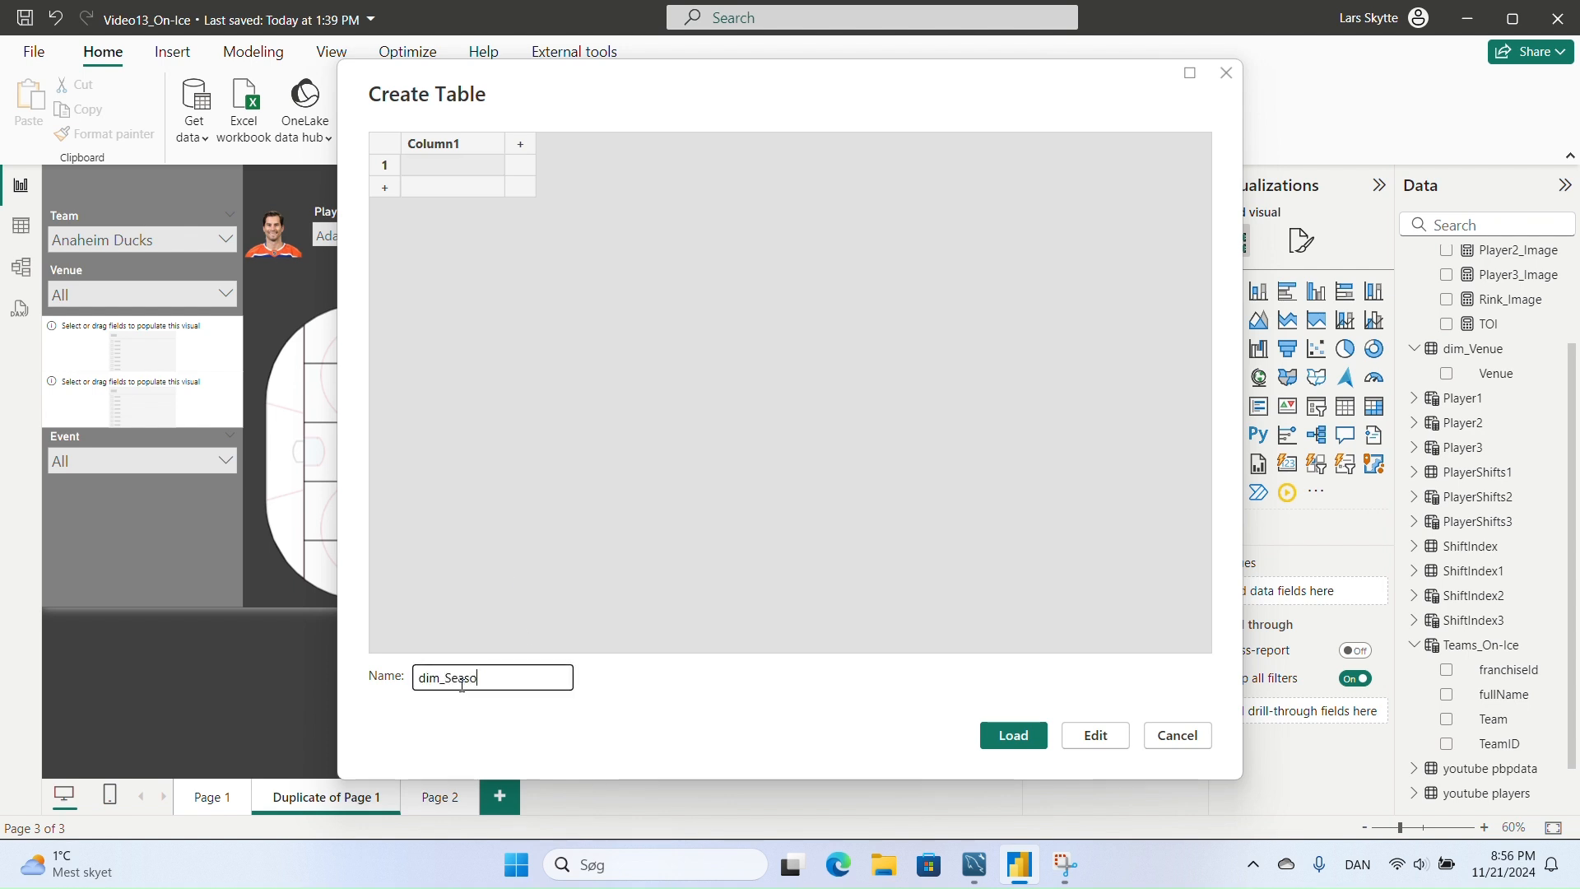
type("nSa")
double_click(445, 145)
type("Se")
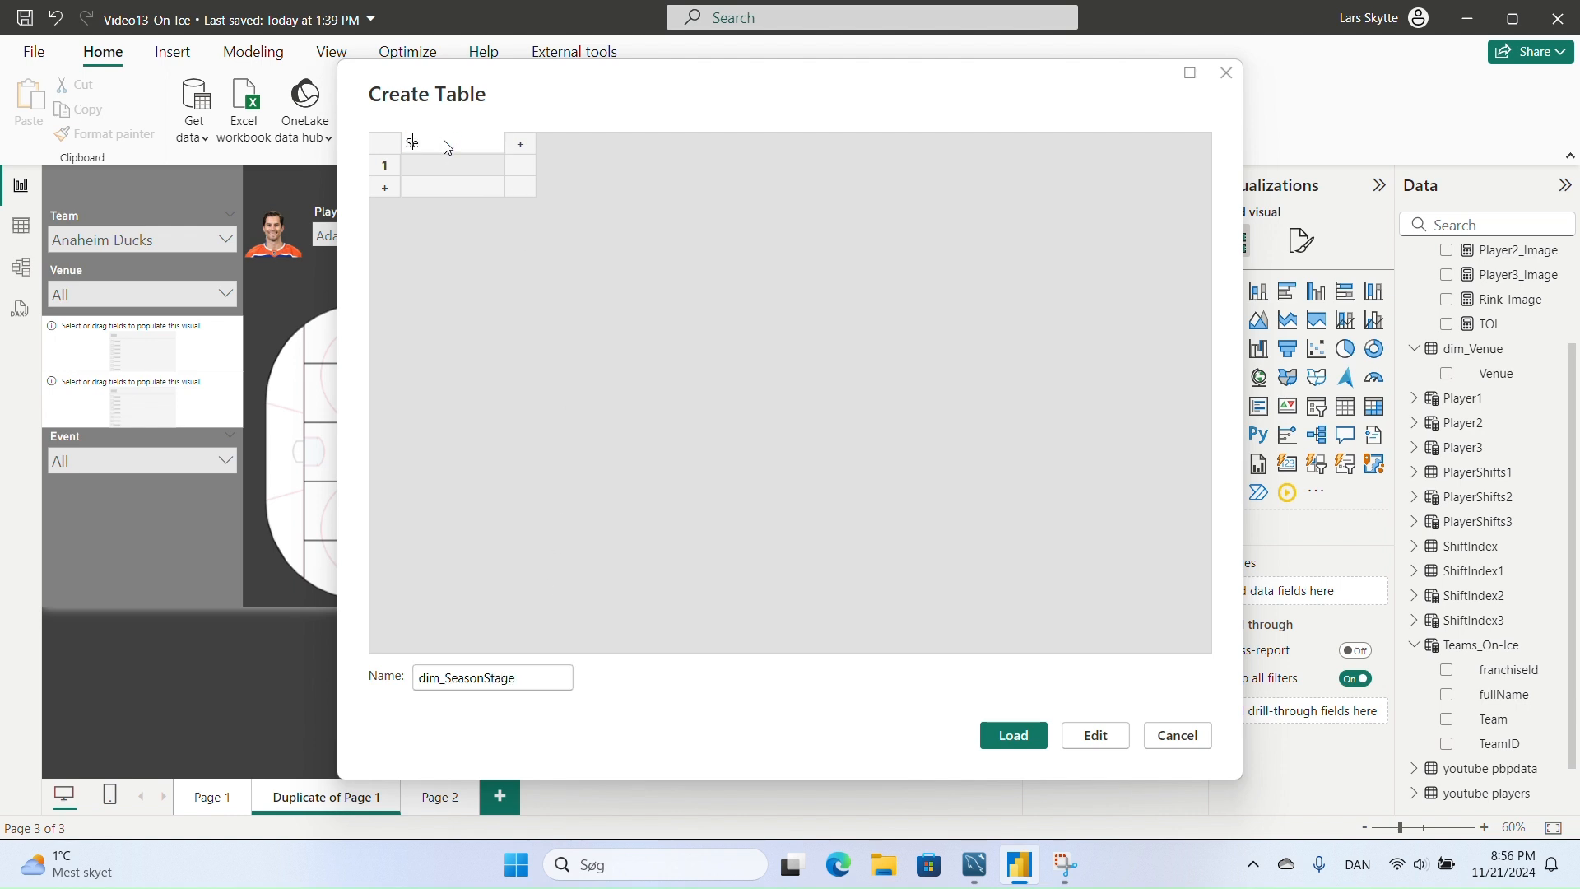
type("asonStage")
key("Return")
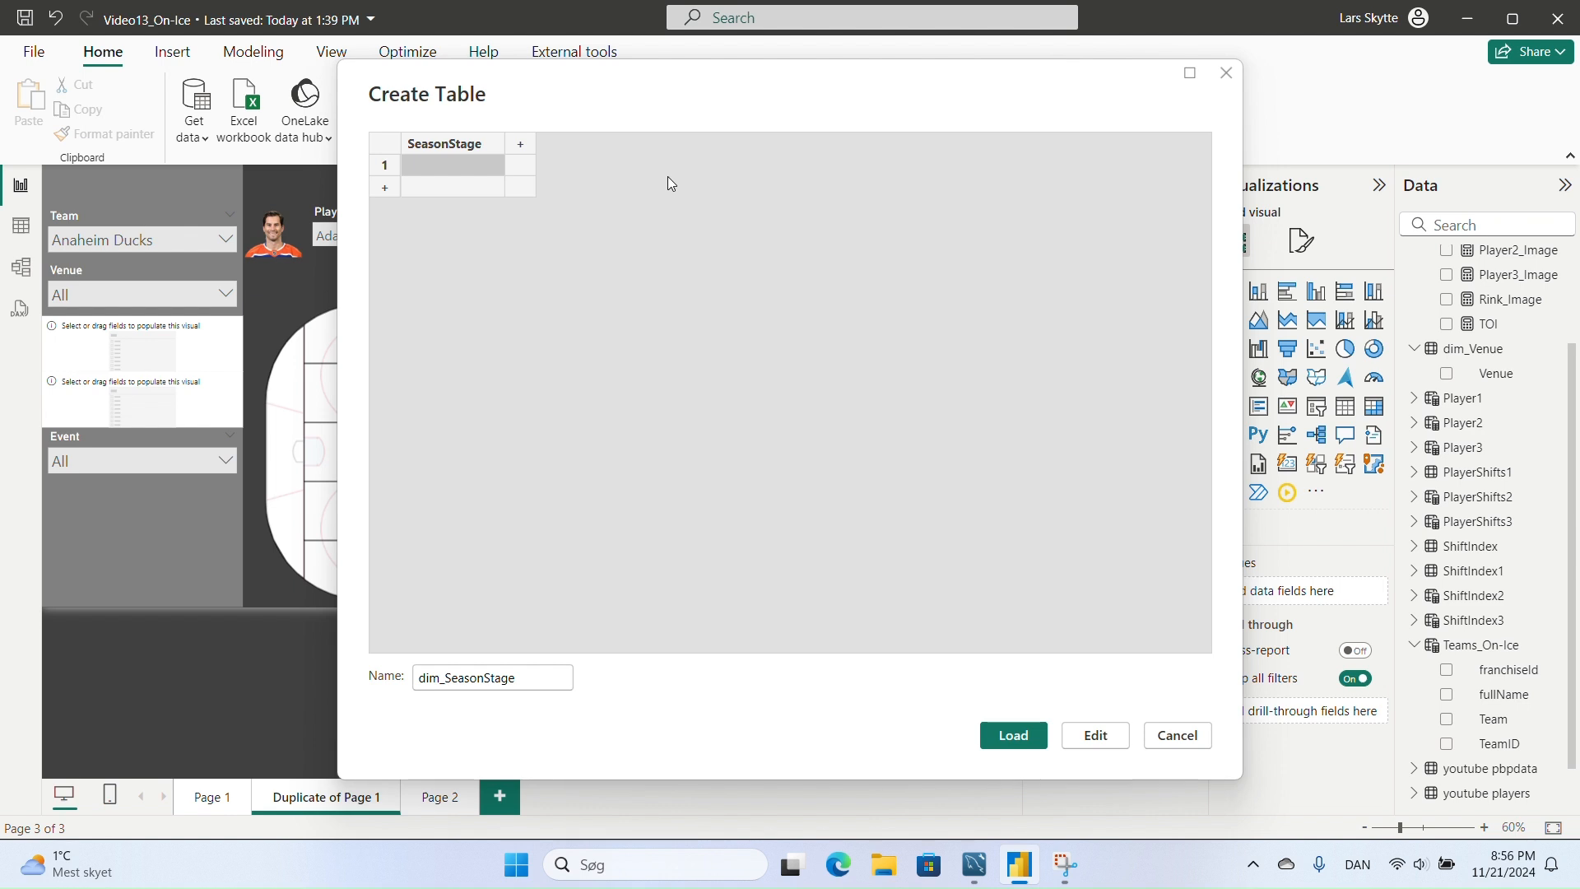
- Enter the SeasonStage rows Regular and Playoffs, delete the empty third row, and load the table into the model
type("Regular")
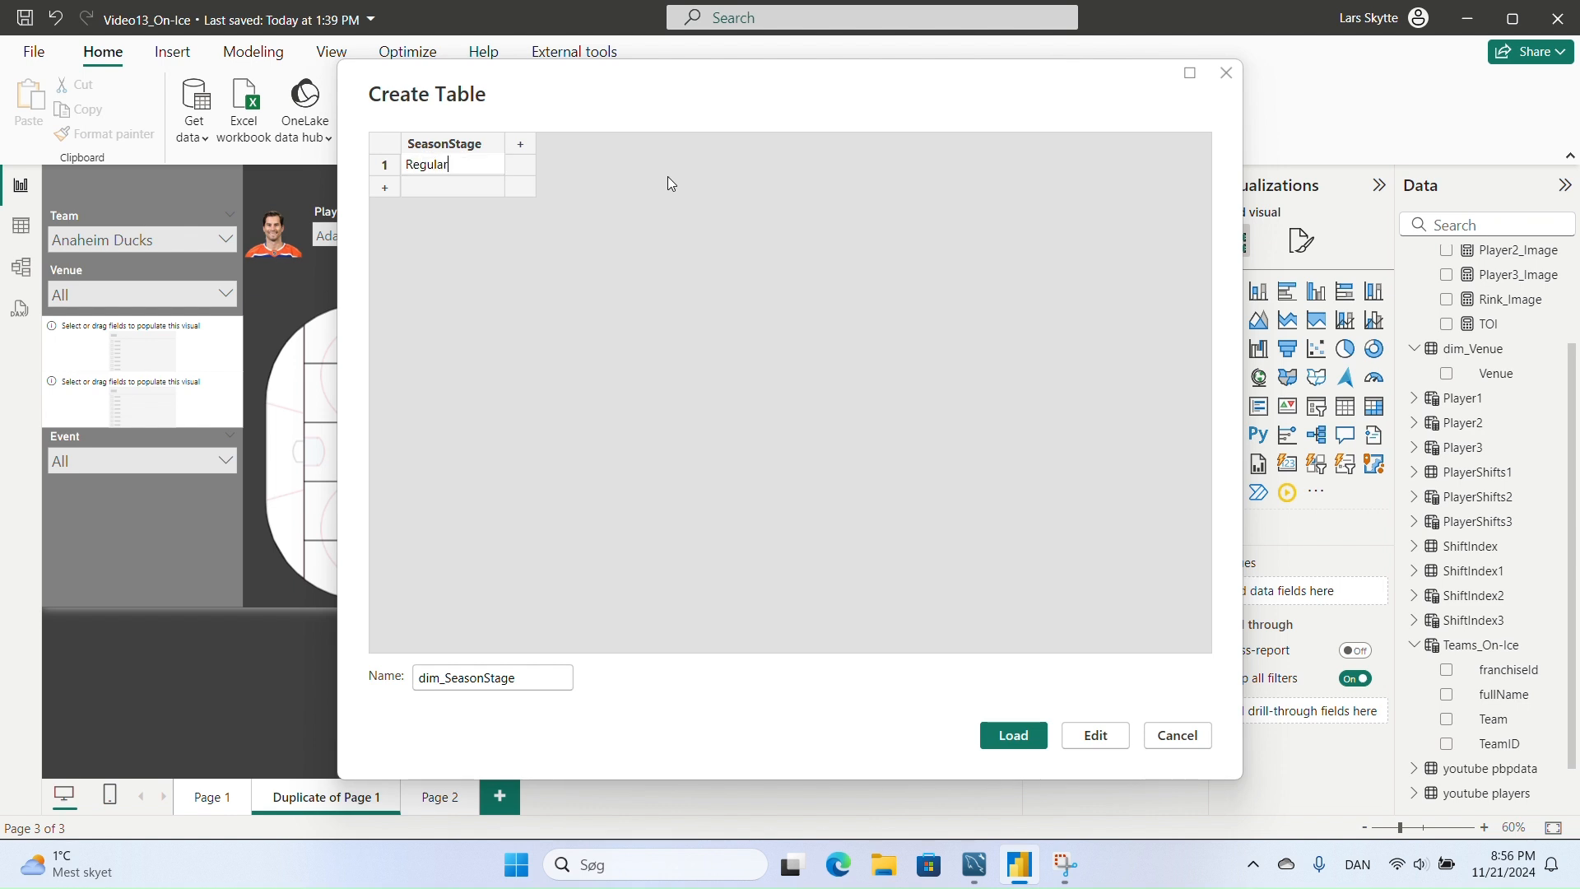
key("Return")
type("Play")
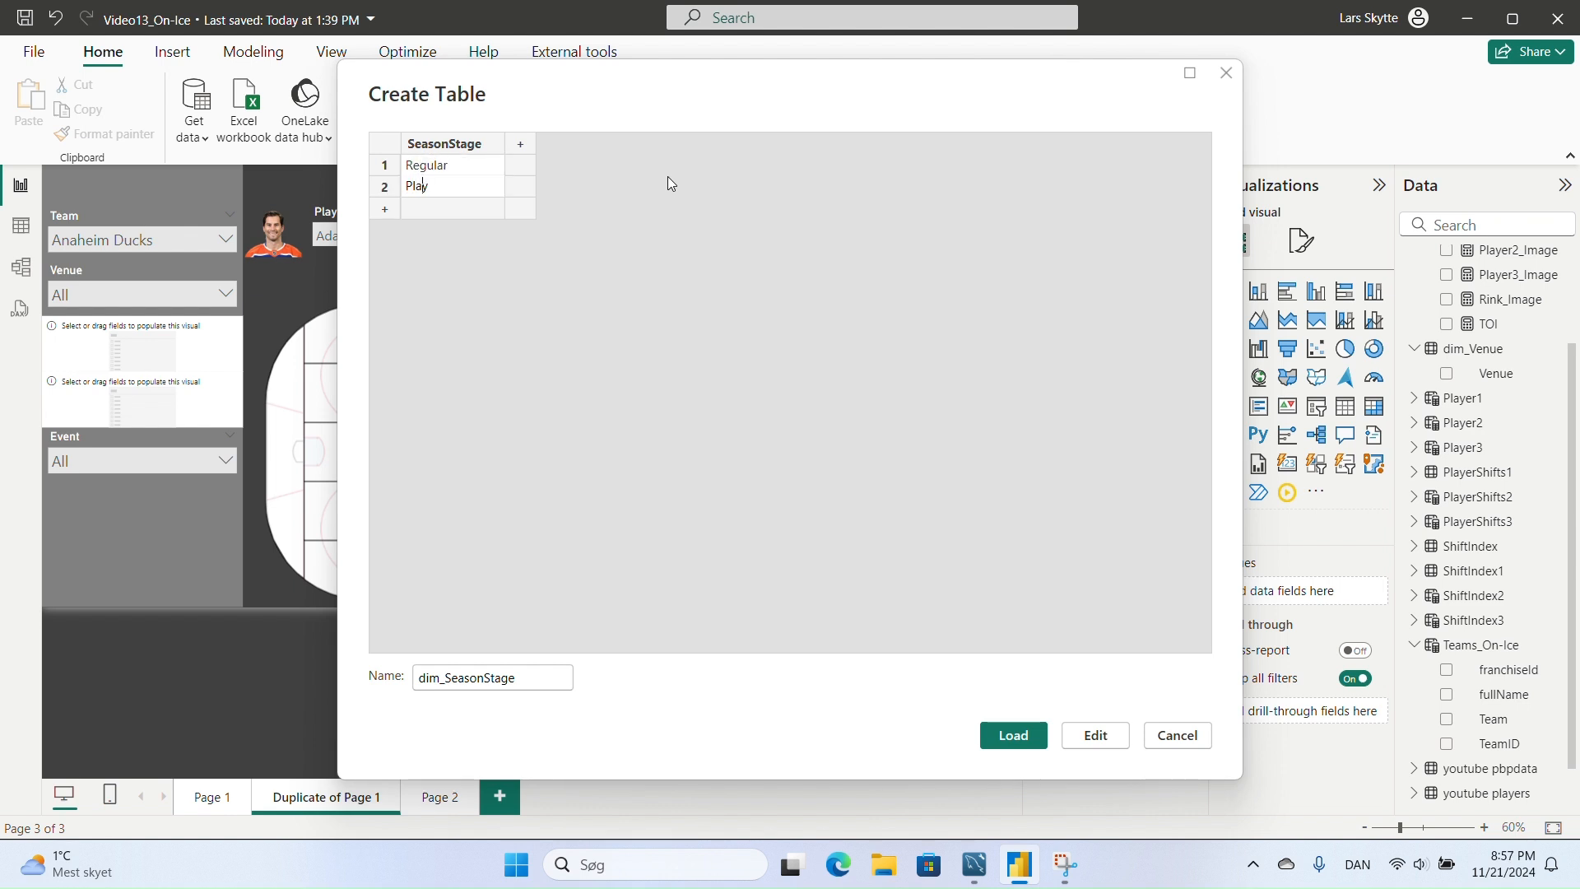
type("offs")
key("Return")
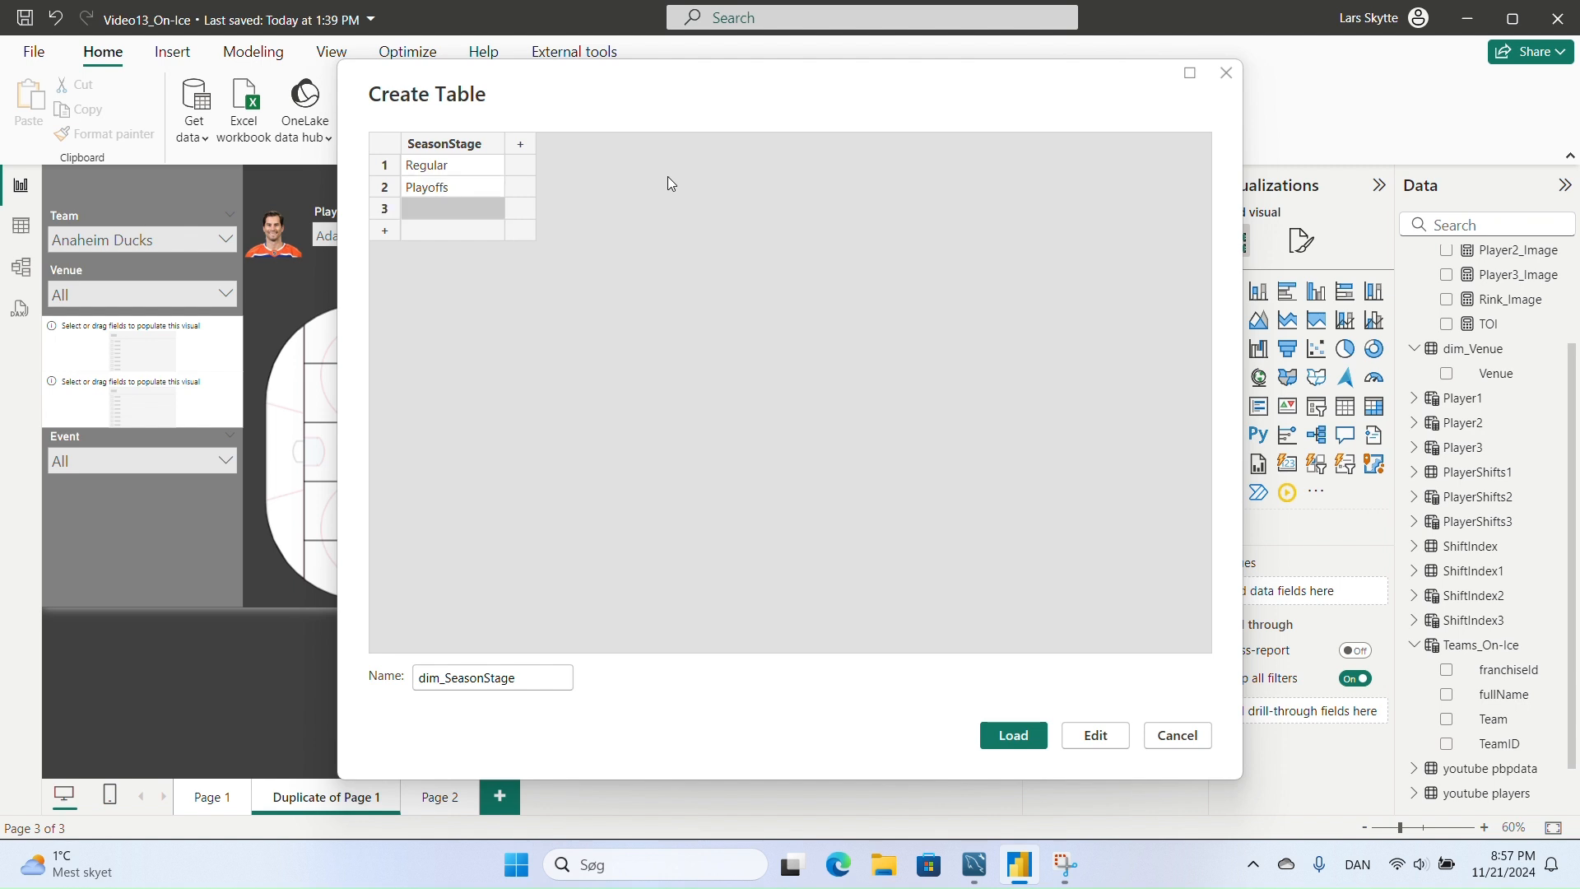
left_click(391, 209)
right_click(393, 208)
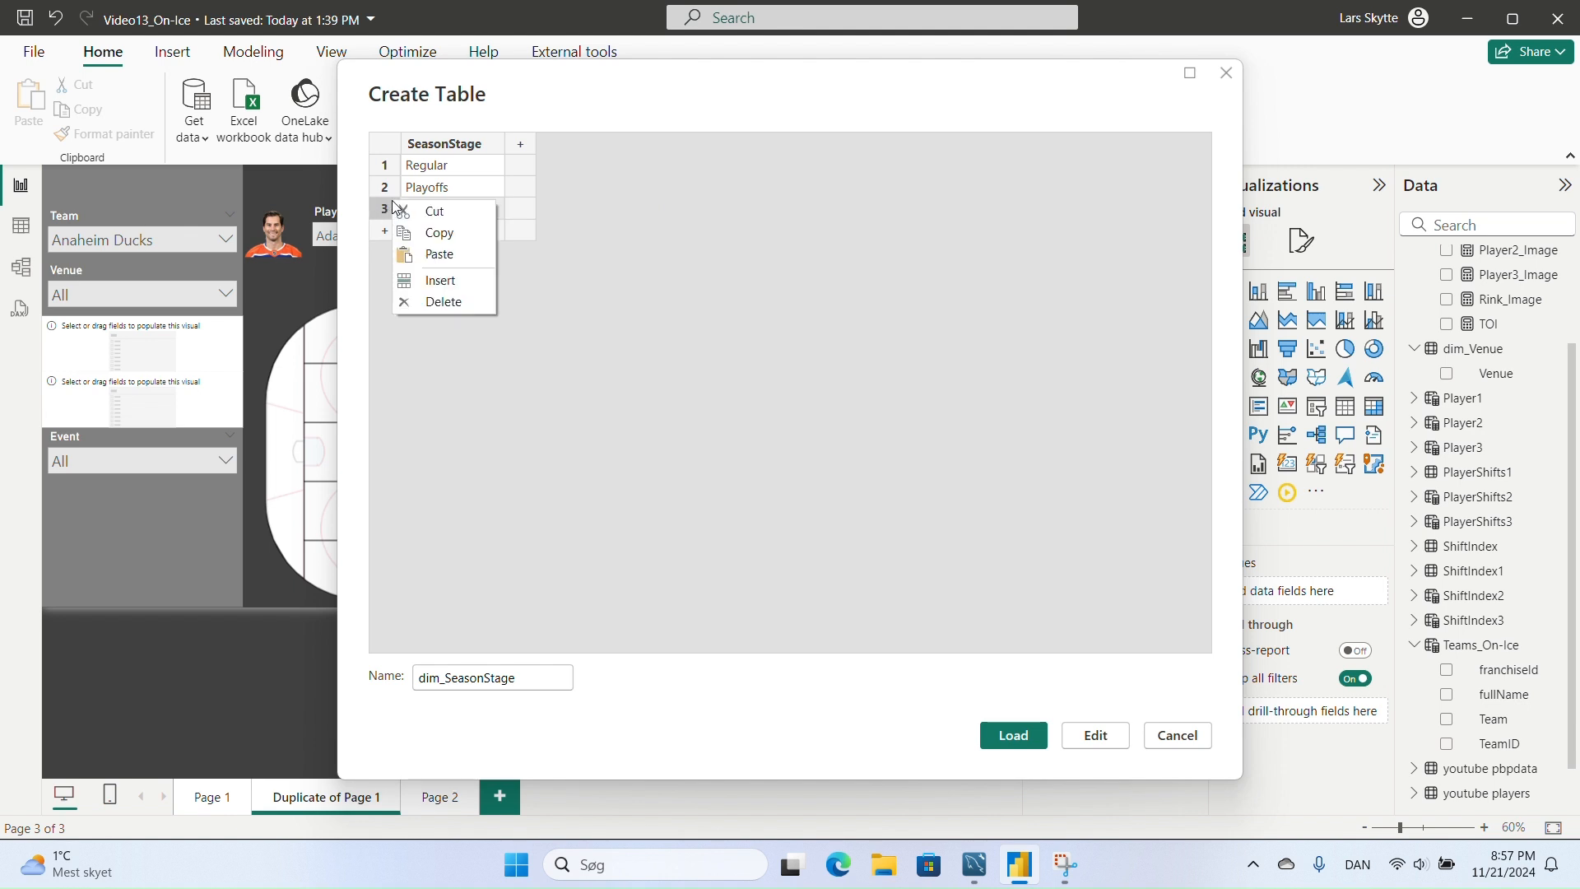
left_click(428, 302)
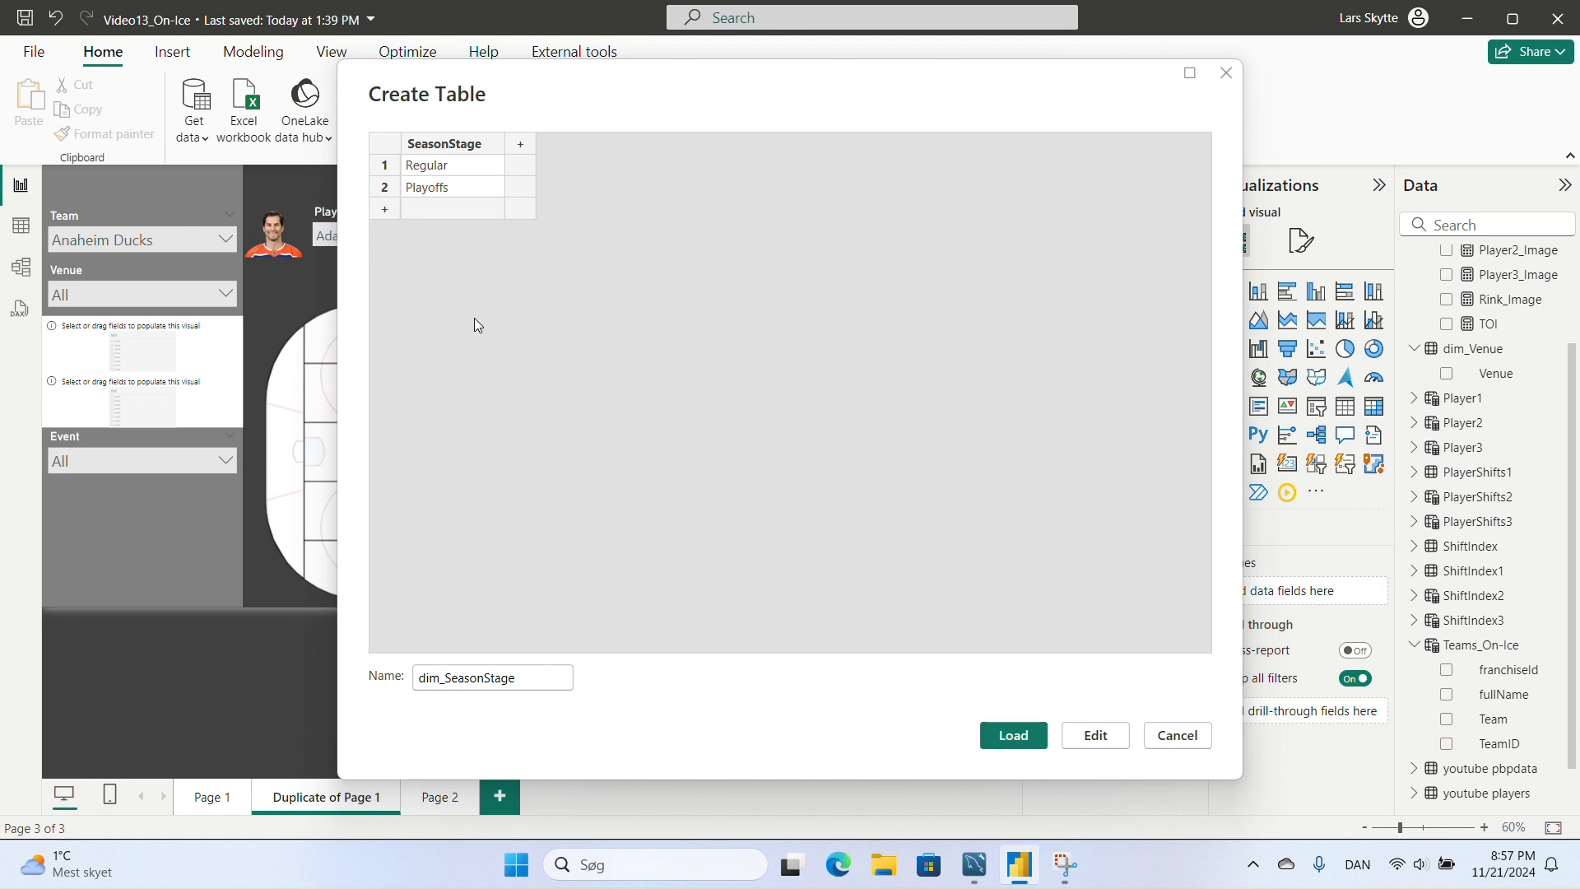
left_click(1013, 735)
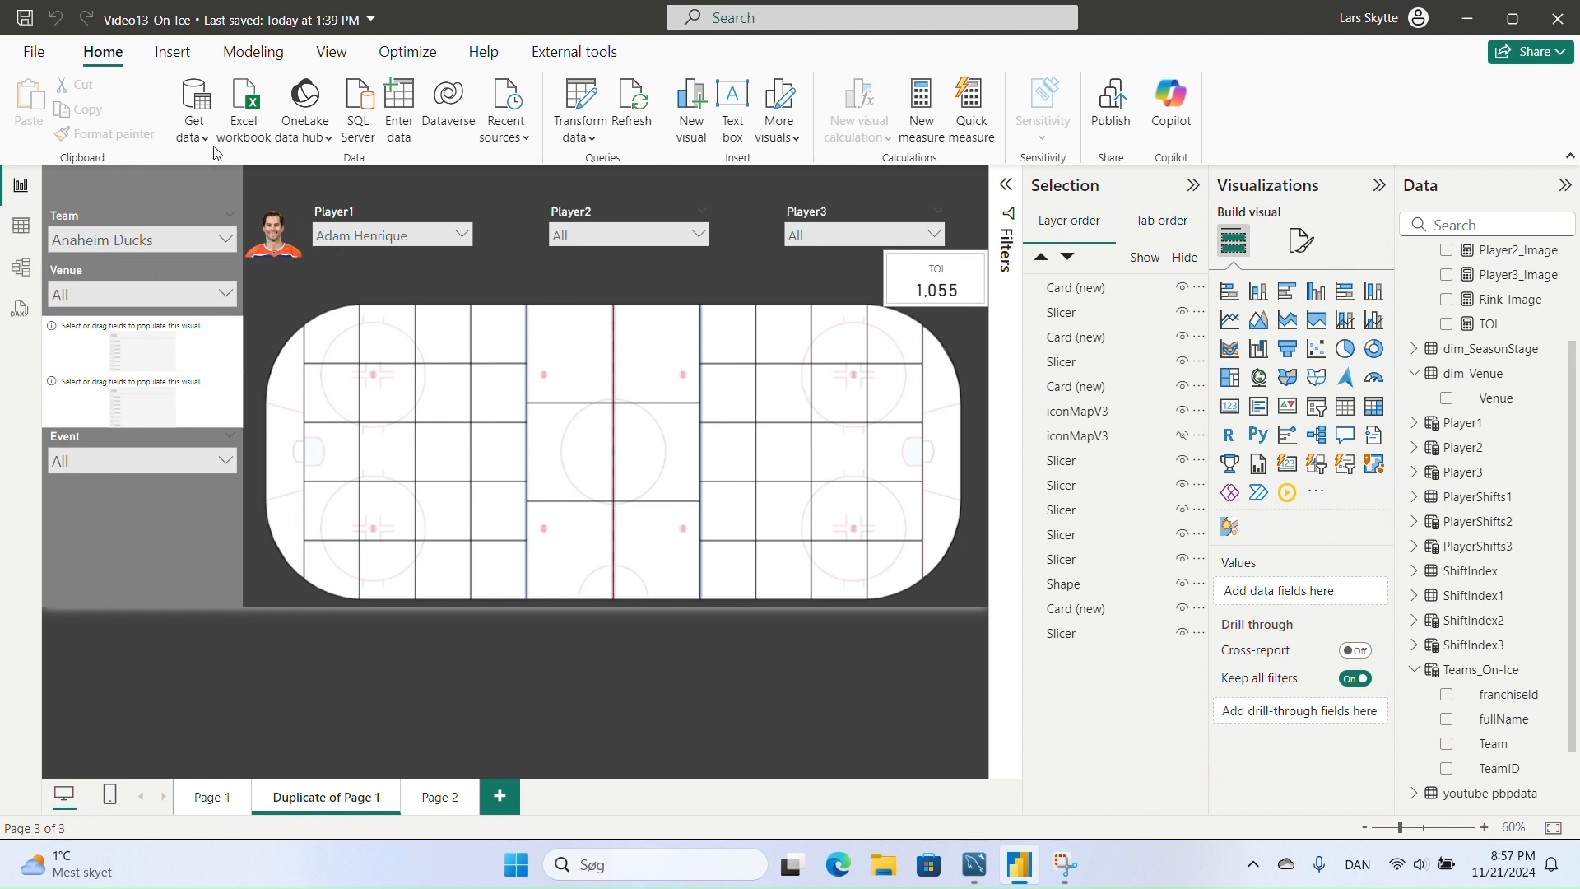
- Start another manually entered table named dim_StrengthState and rename its first column to StrengthState
left_click(409, 100)
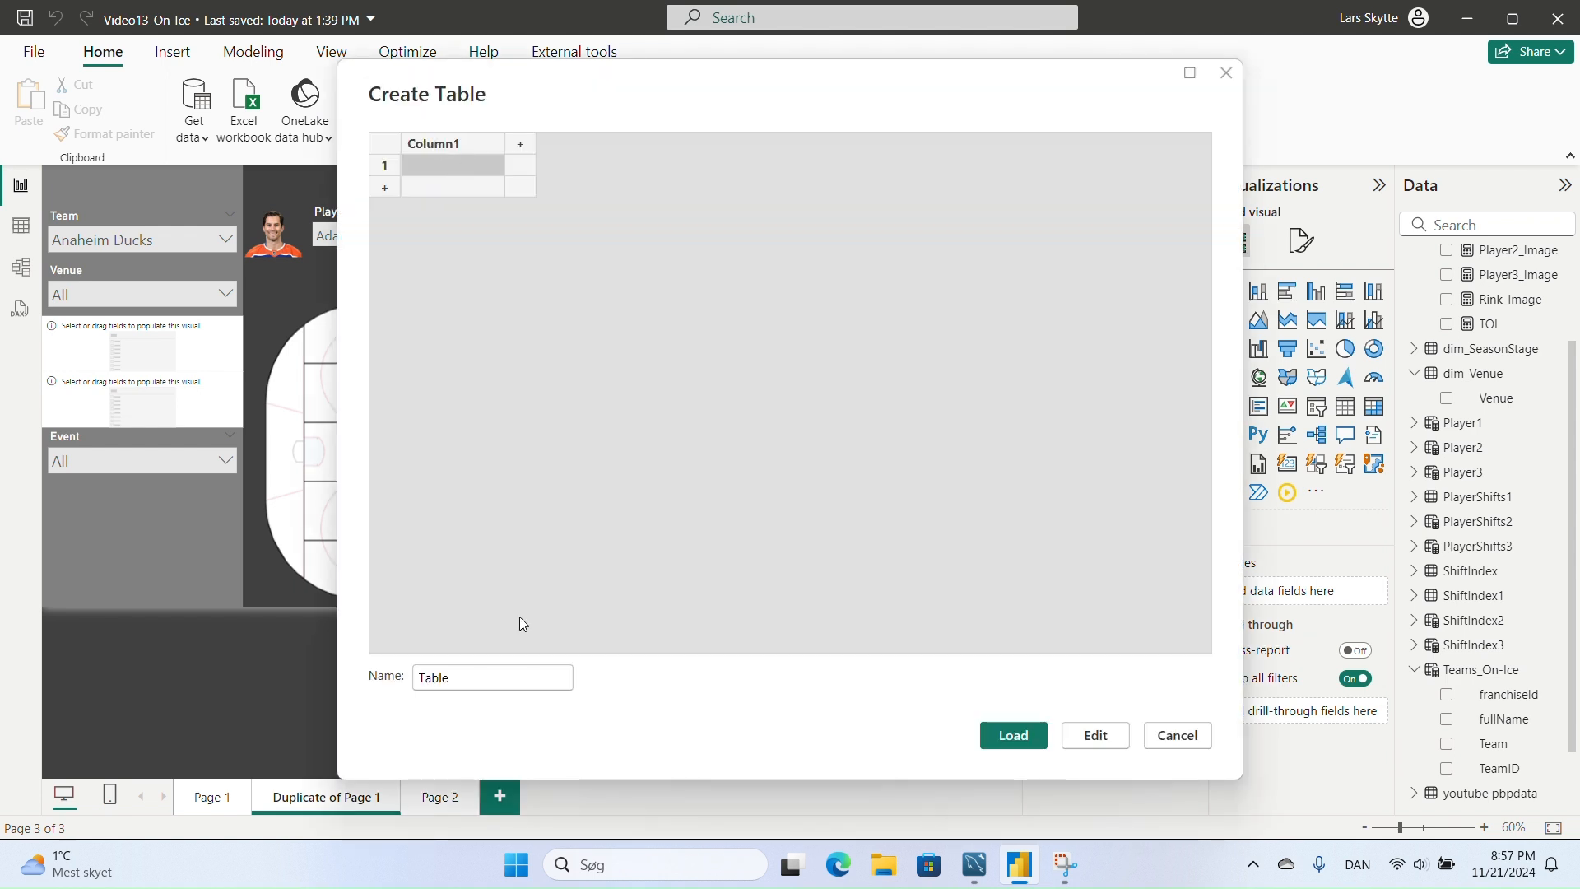
double_click(476, 676)
type("dim_StrengthState")
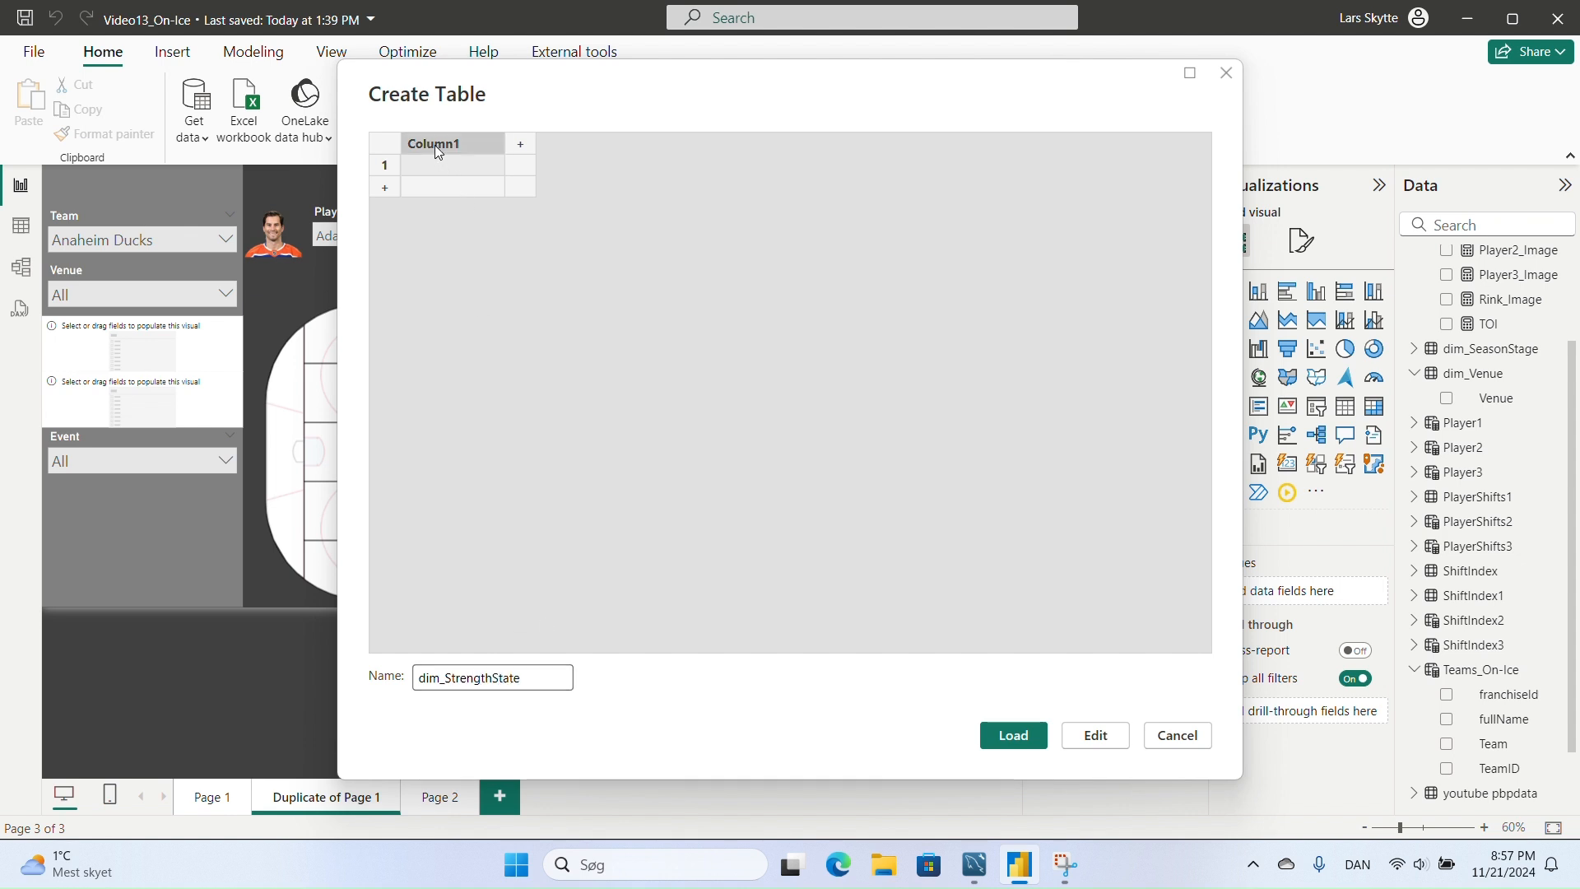
double_click(435, 145)
type("Strengt")
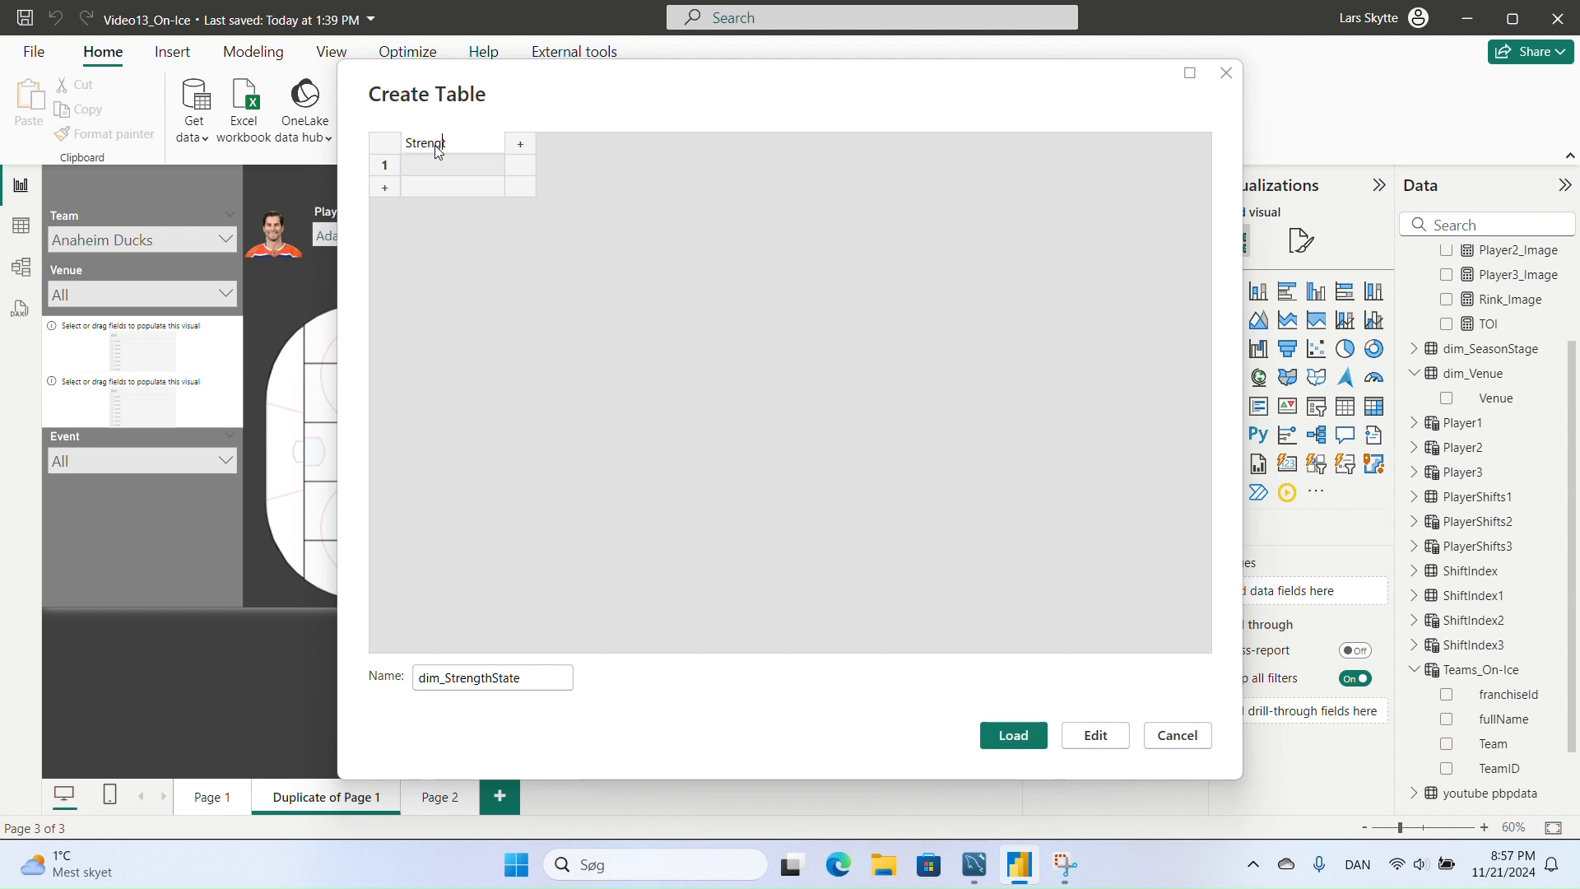
type("hState")
- Fill the first five StrengthState rows with 5v5, 5v4, 5v3, 4v5 and 3v5
left_click(451, 172)
type("5v5")
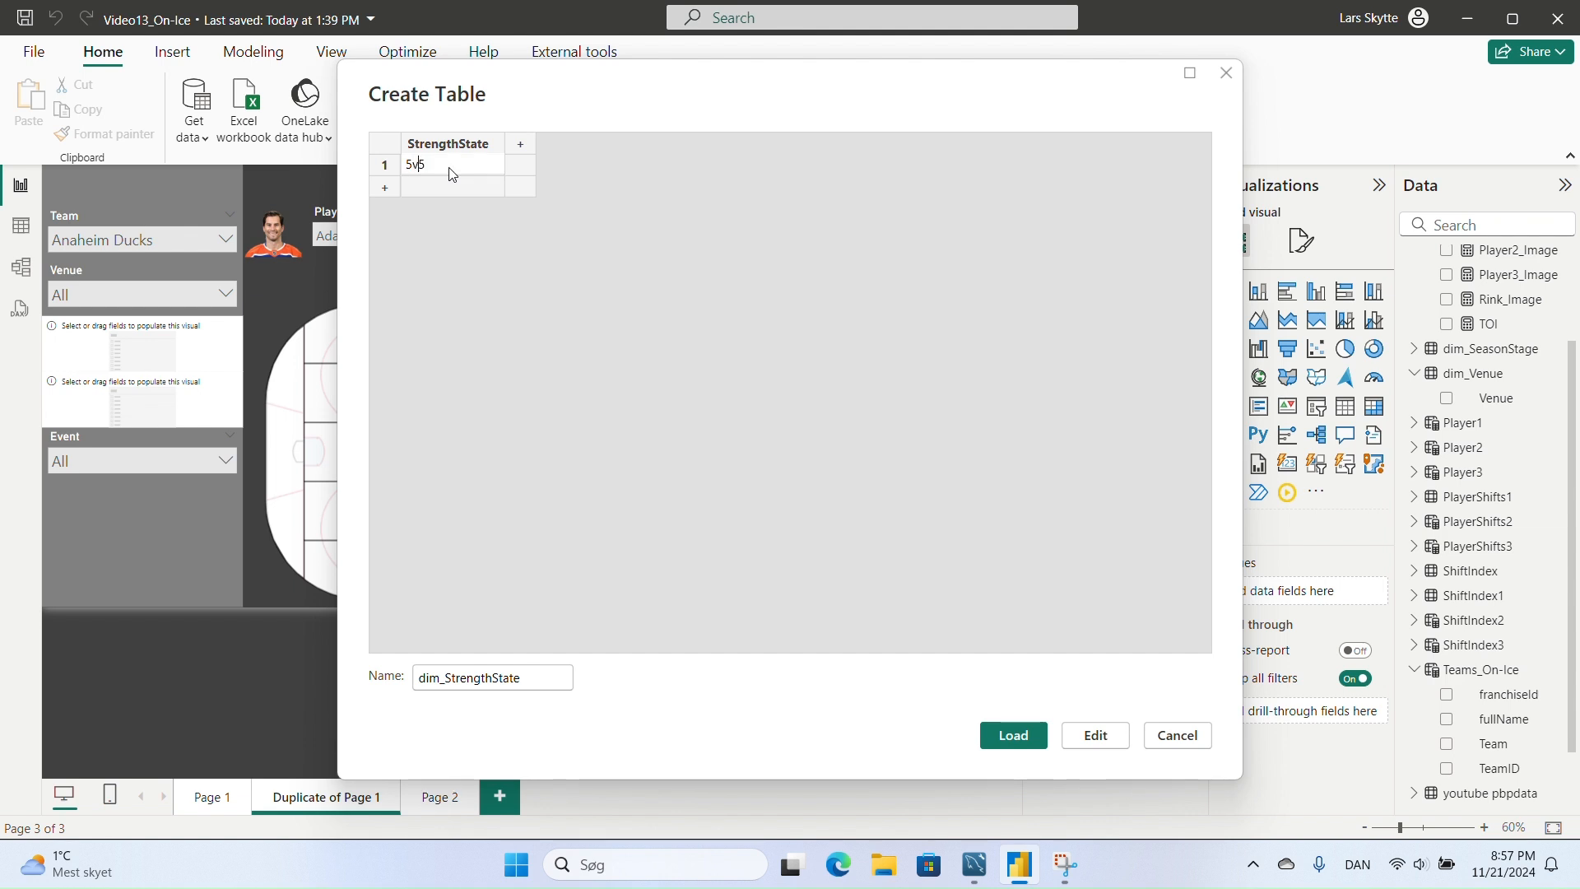
key("Return")
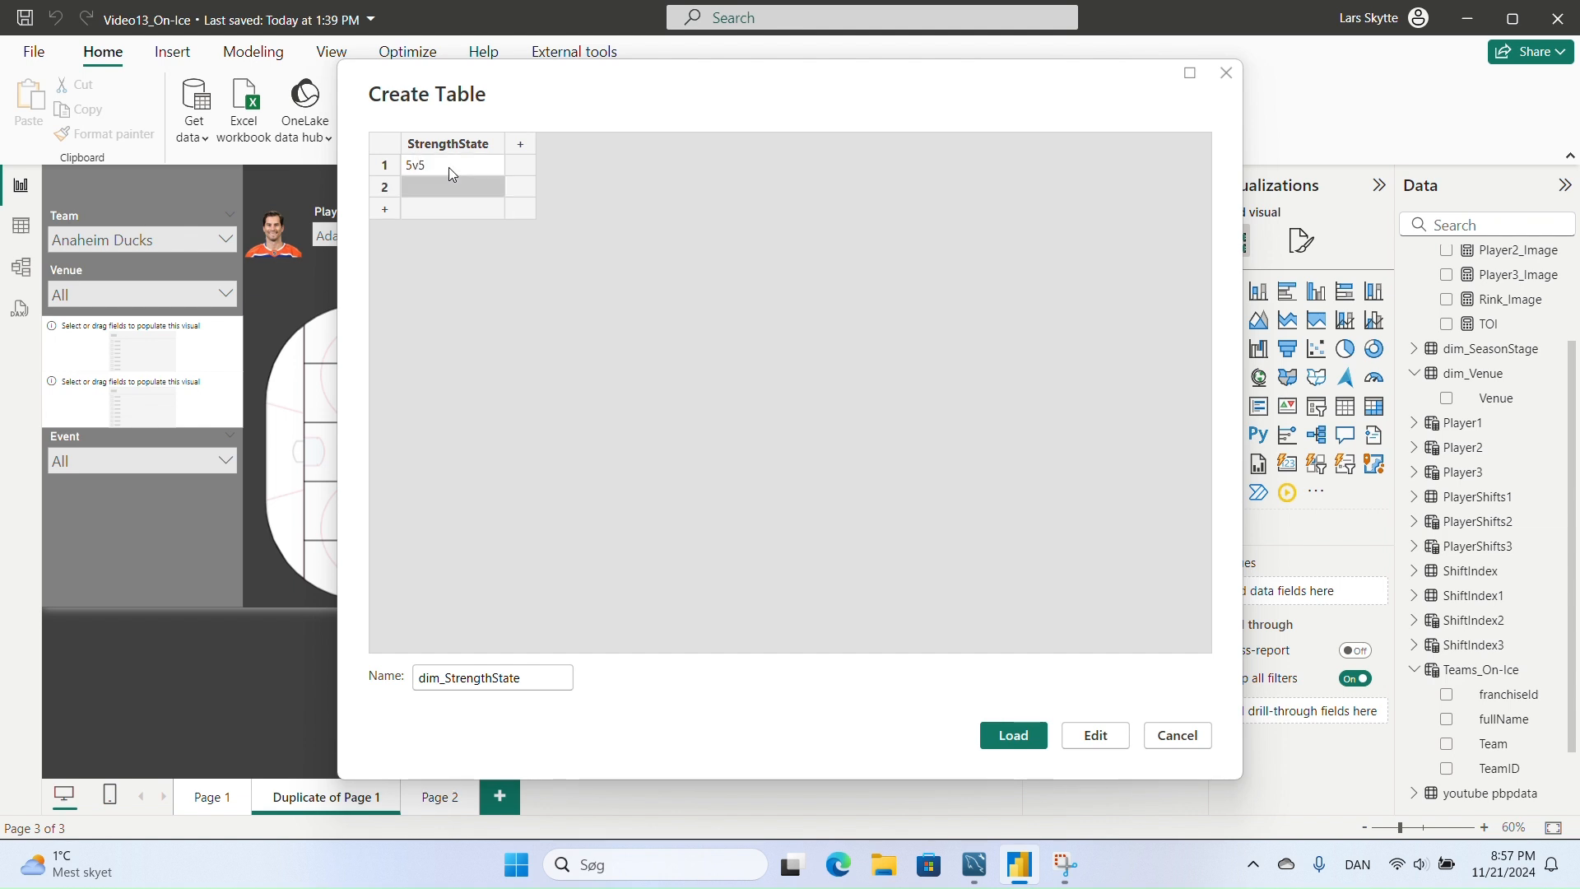
type("5v4")
key("Return")
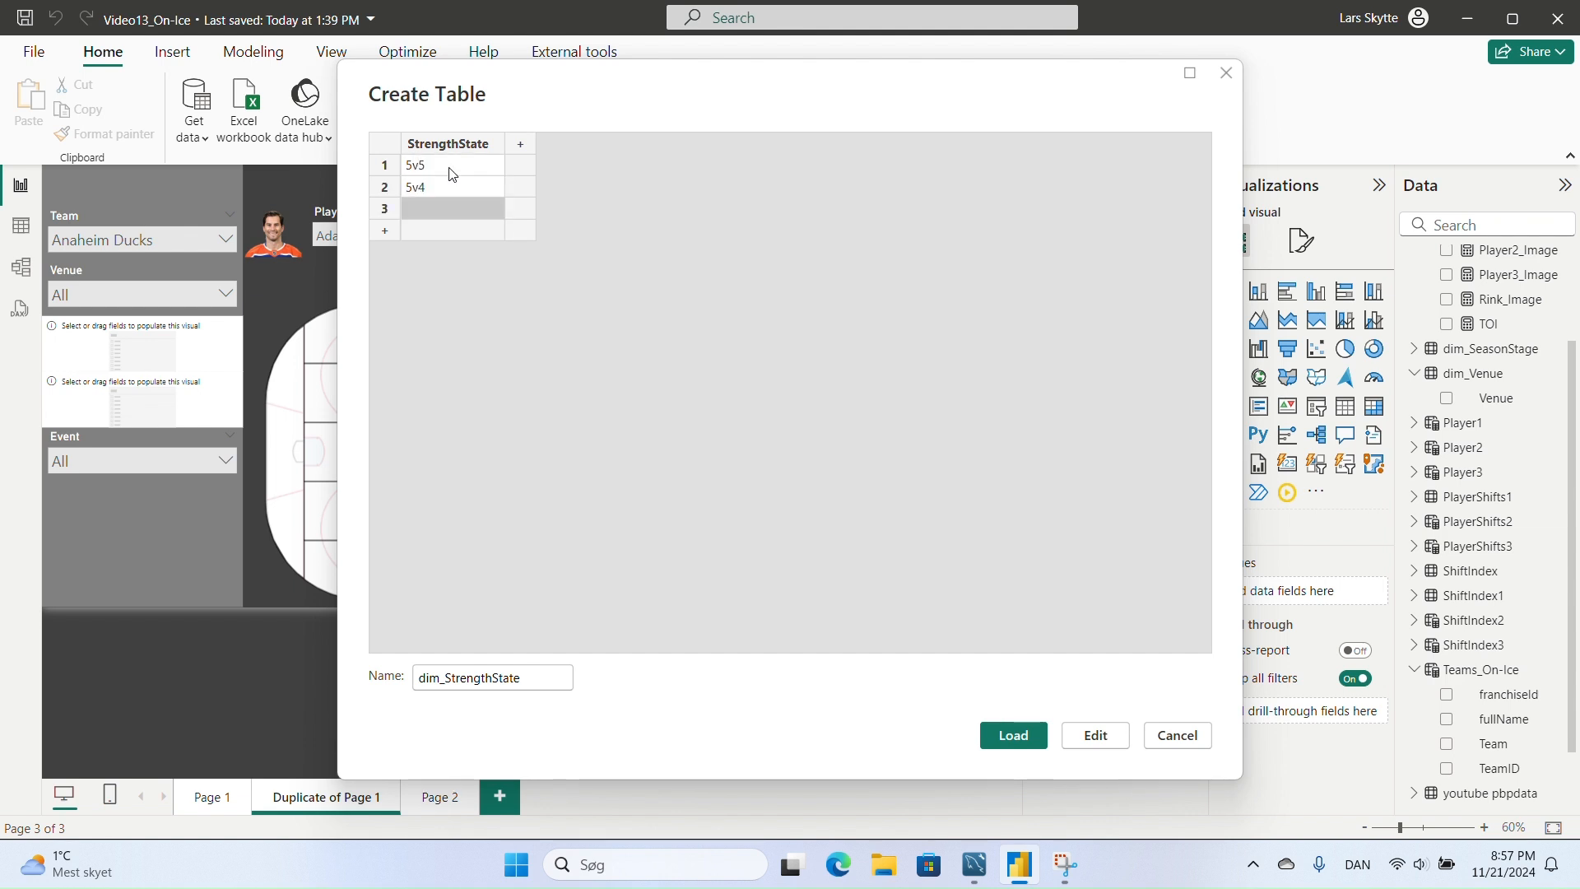
type("5v3")
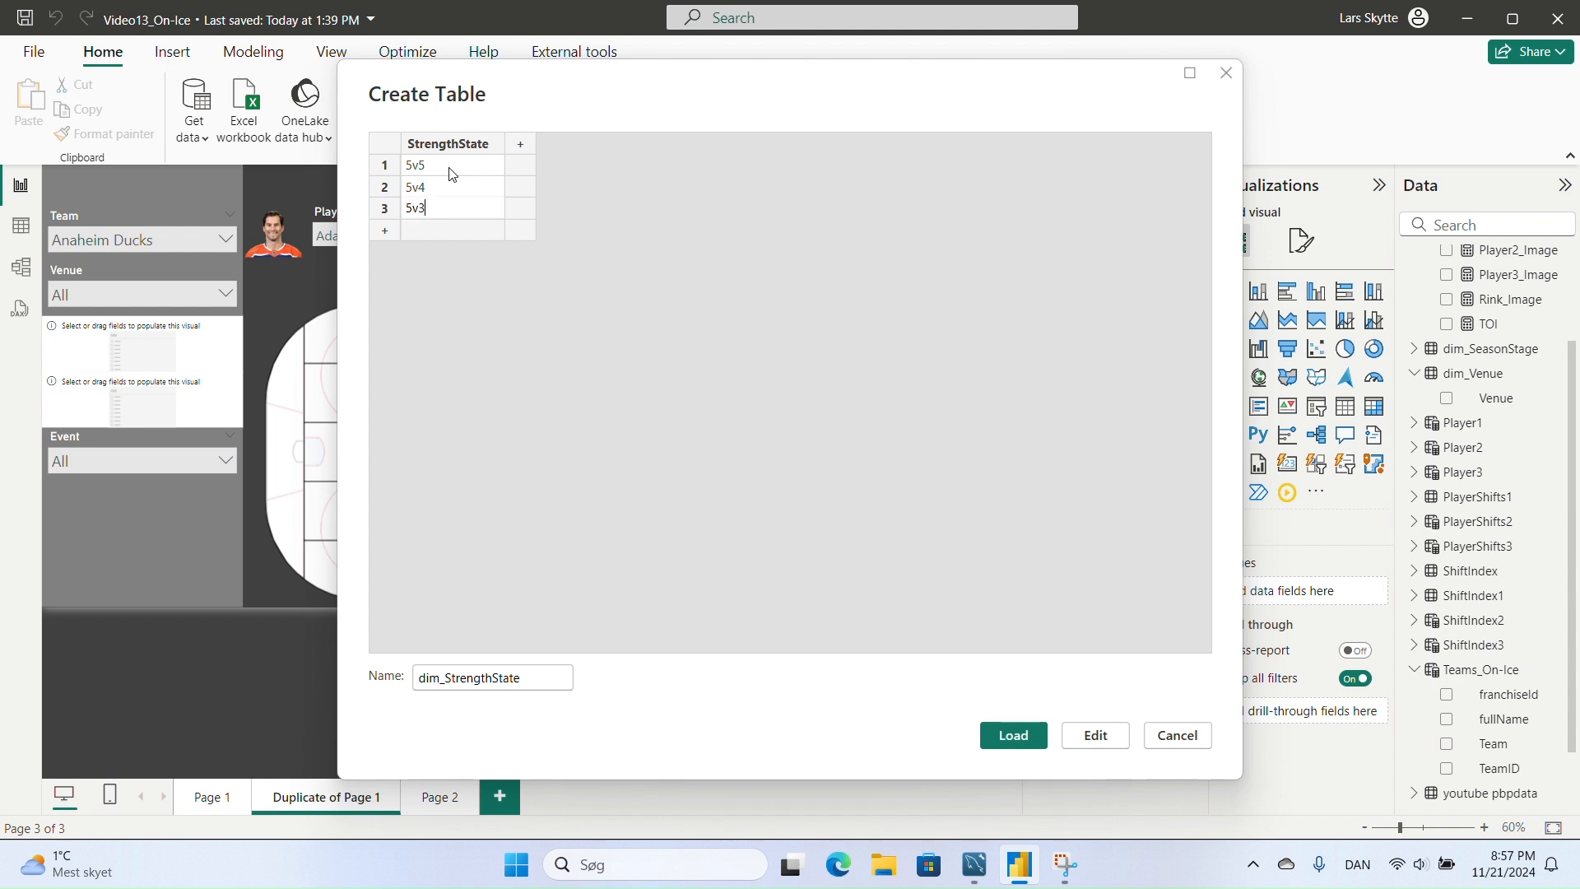
key("Return")
type("4")
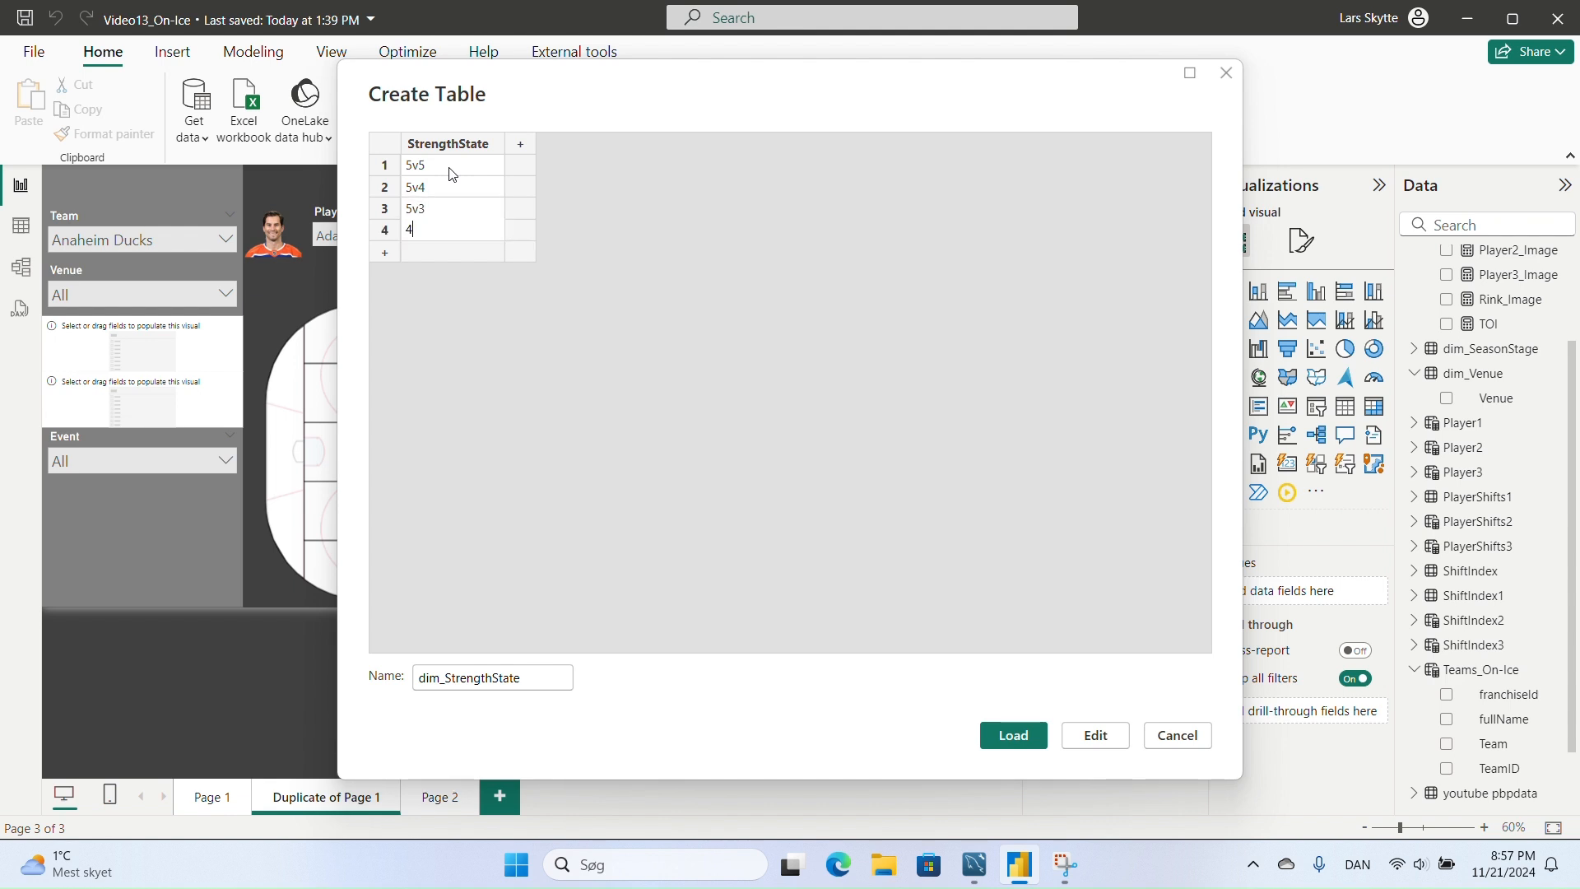
type("v5")
key("Return")
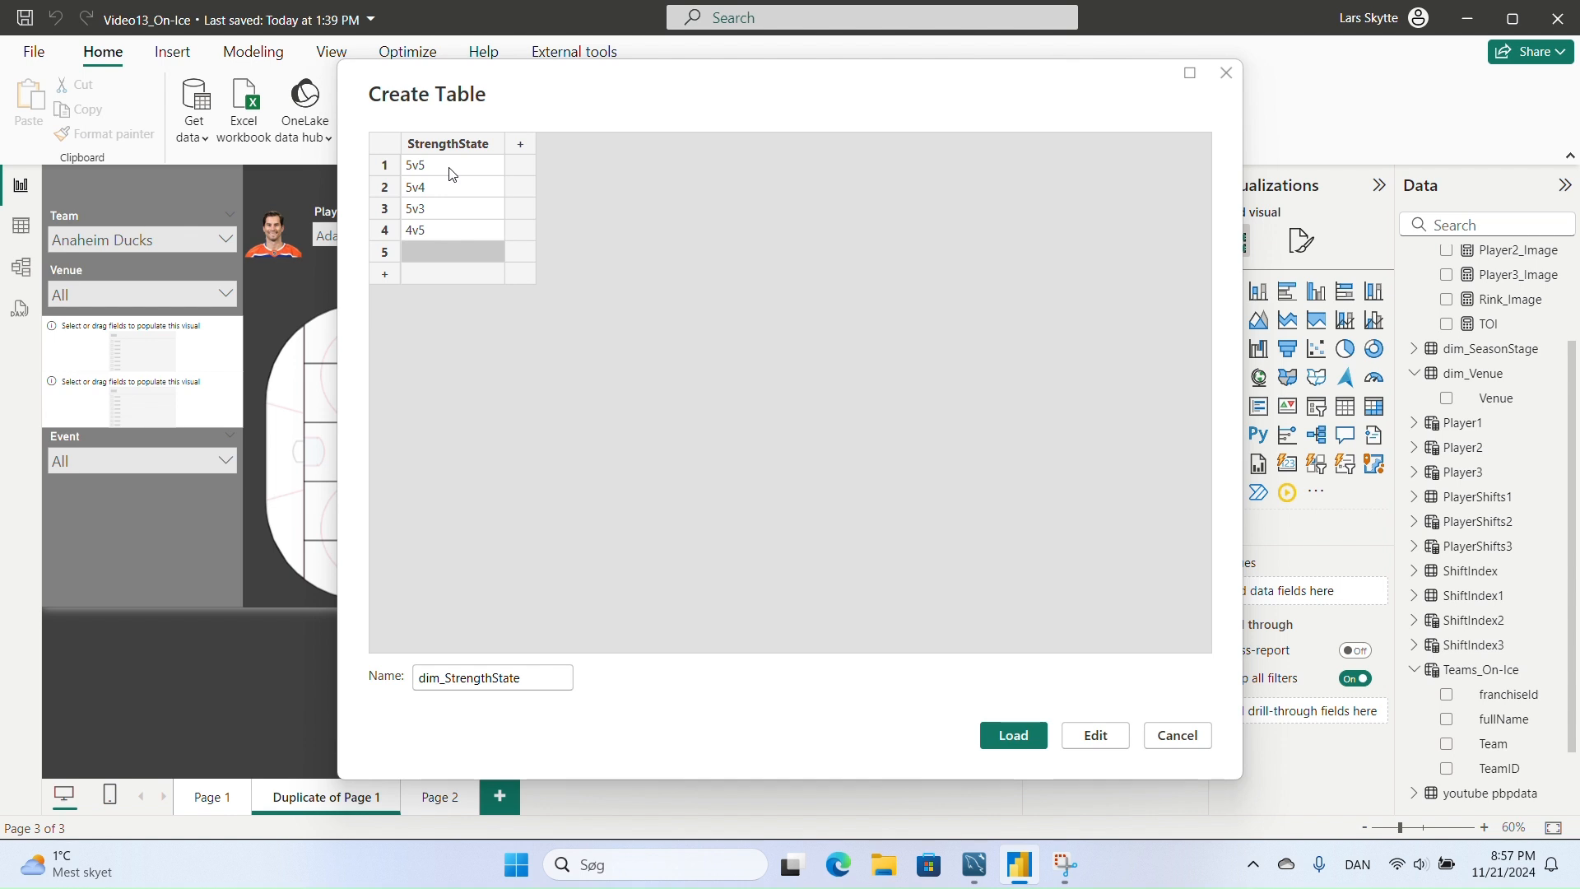
type("3v5")
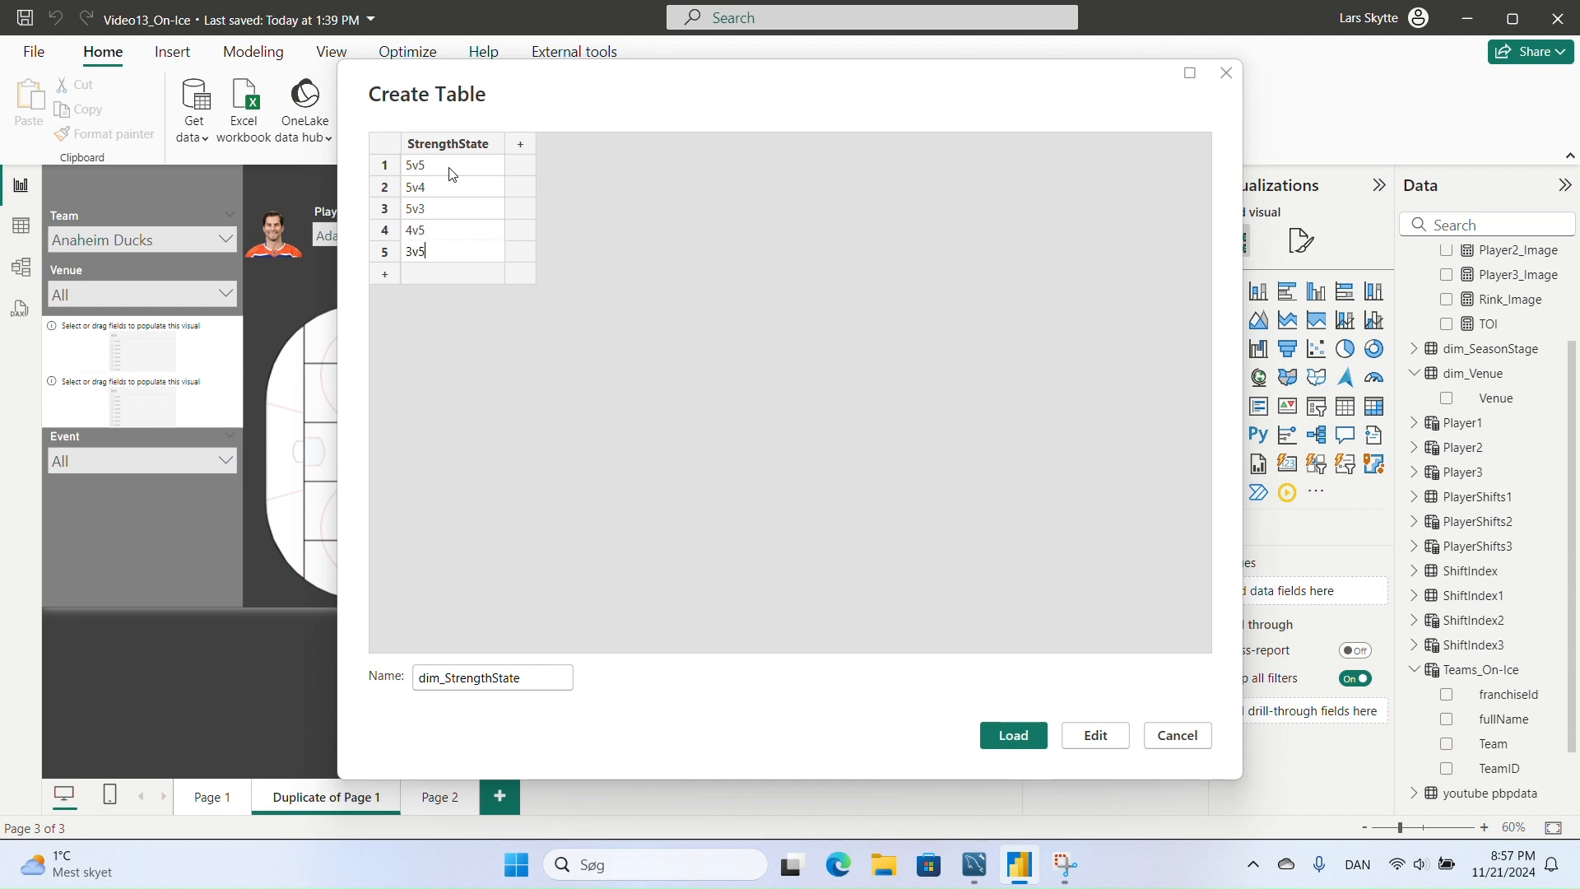
- Add the remaining StrengthState rows 4v4, 3v3, 4v3, 3v4, ENA and ENF
key("Return")
type("4v4")
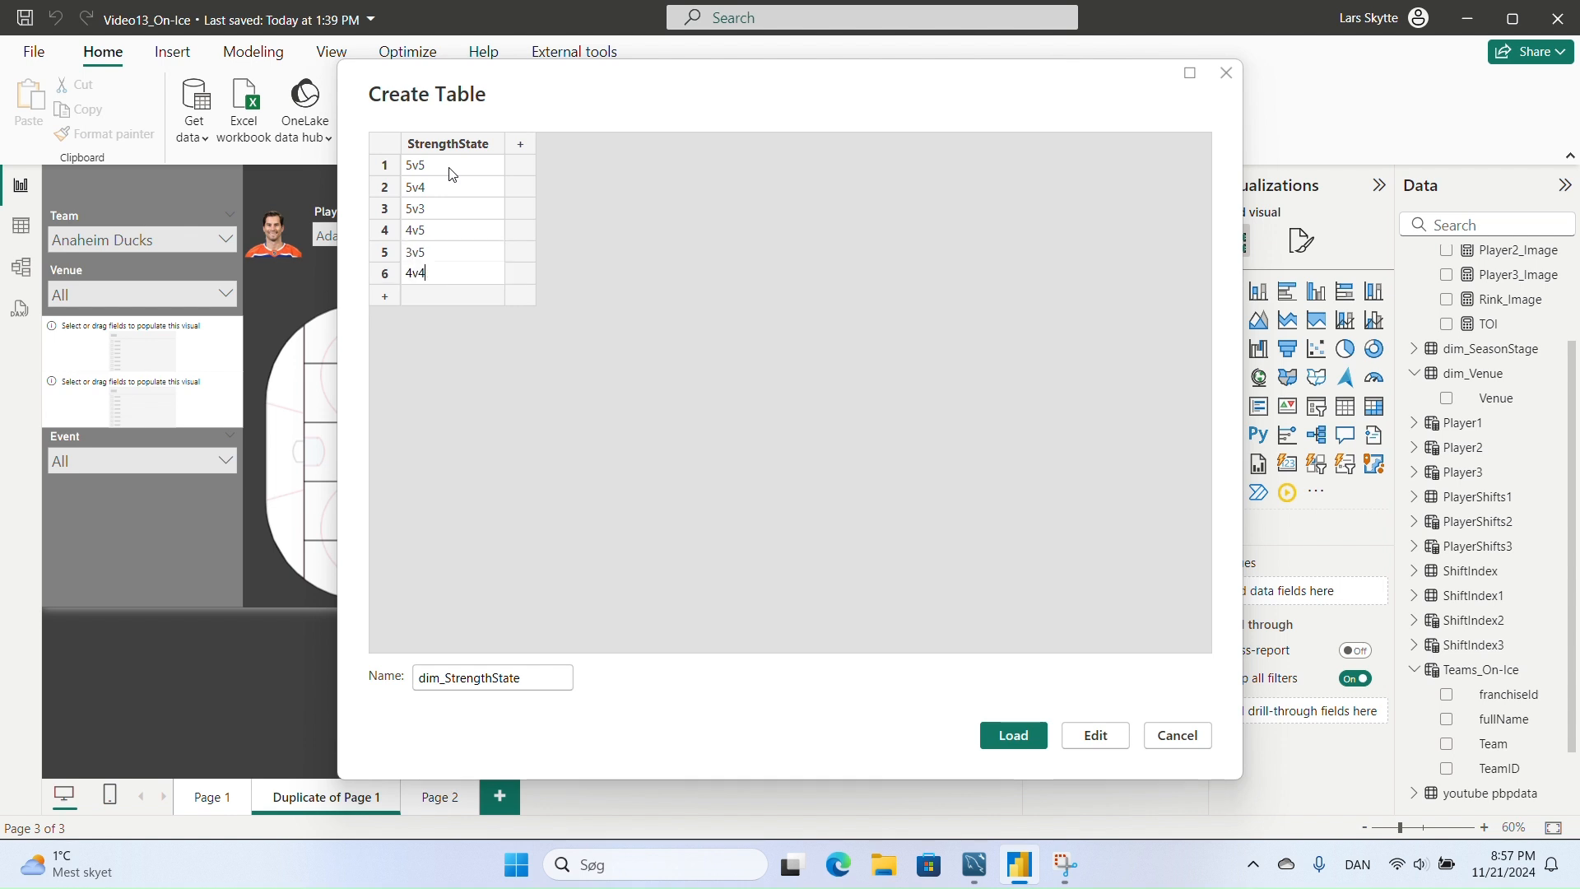
key("Return")
type("3v3")
key("Return")
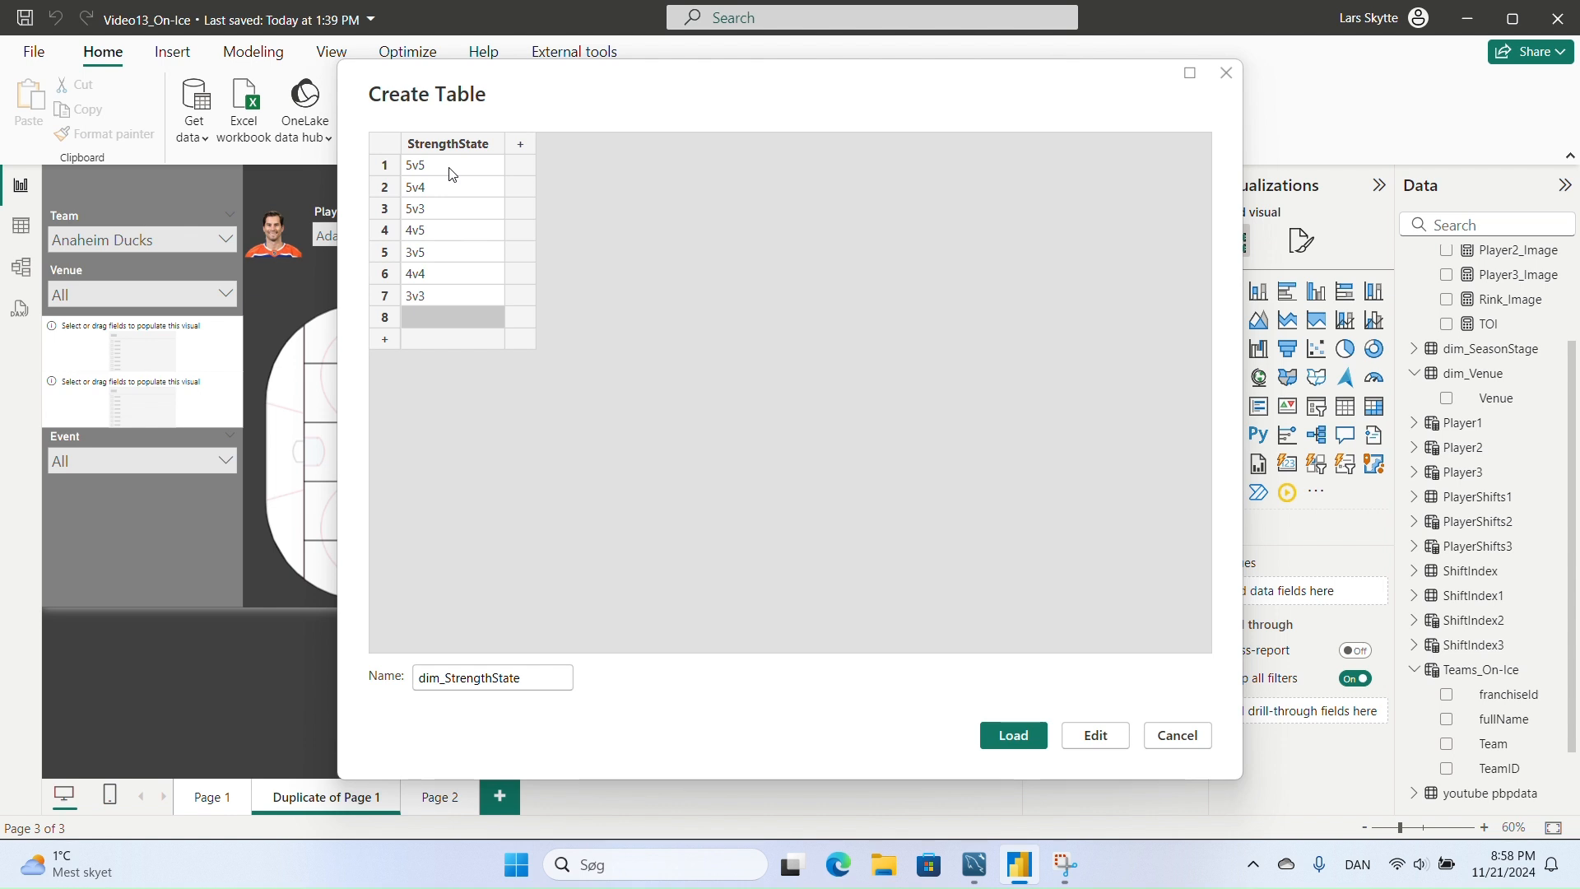
type("4v3")
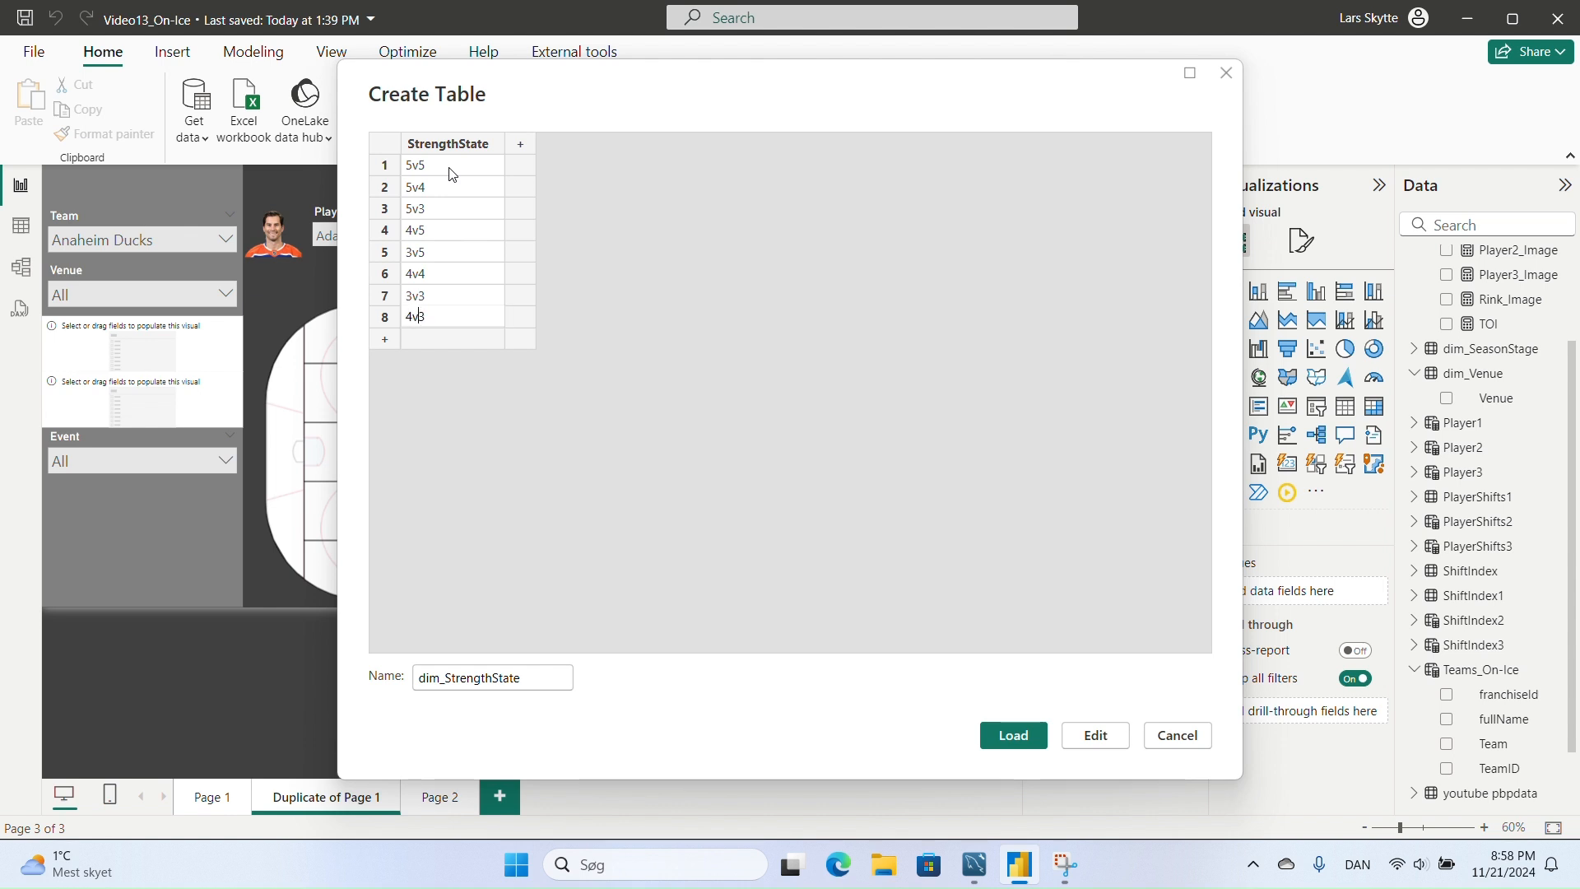
key("Return")
type("3v4")
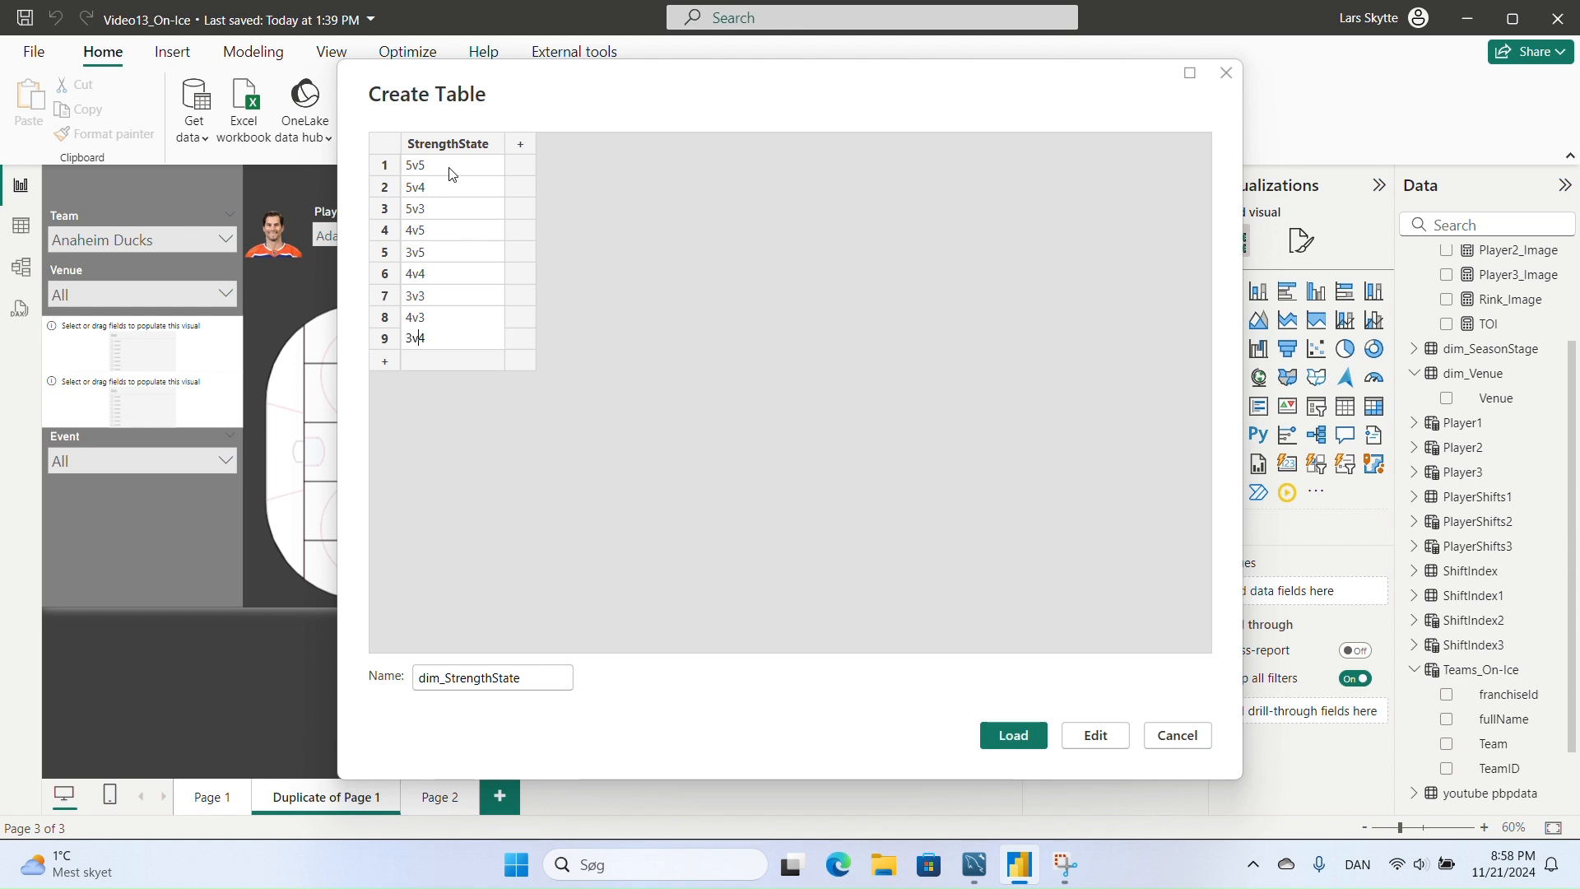
key("Return")
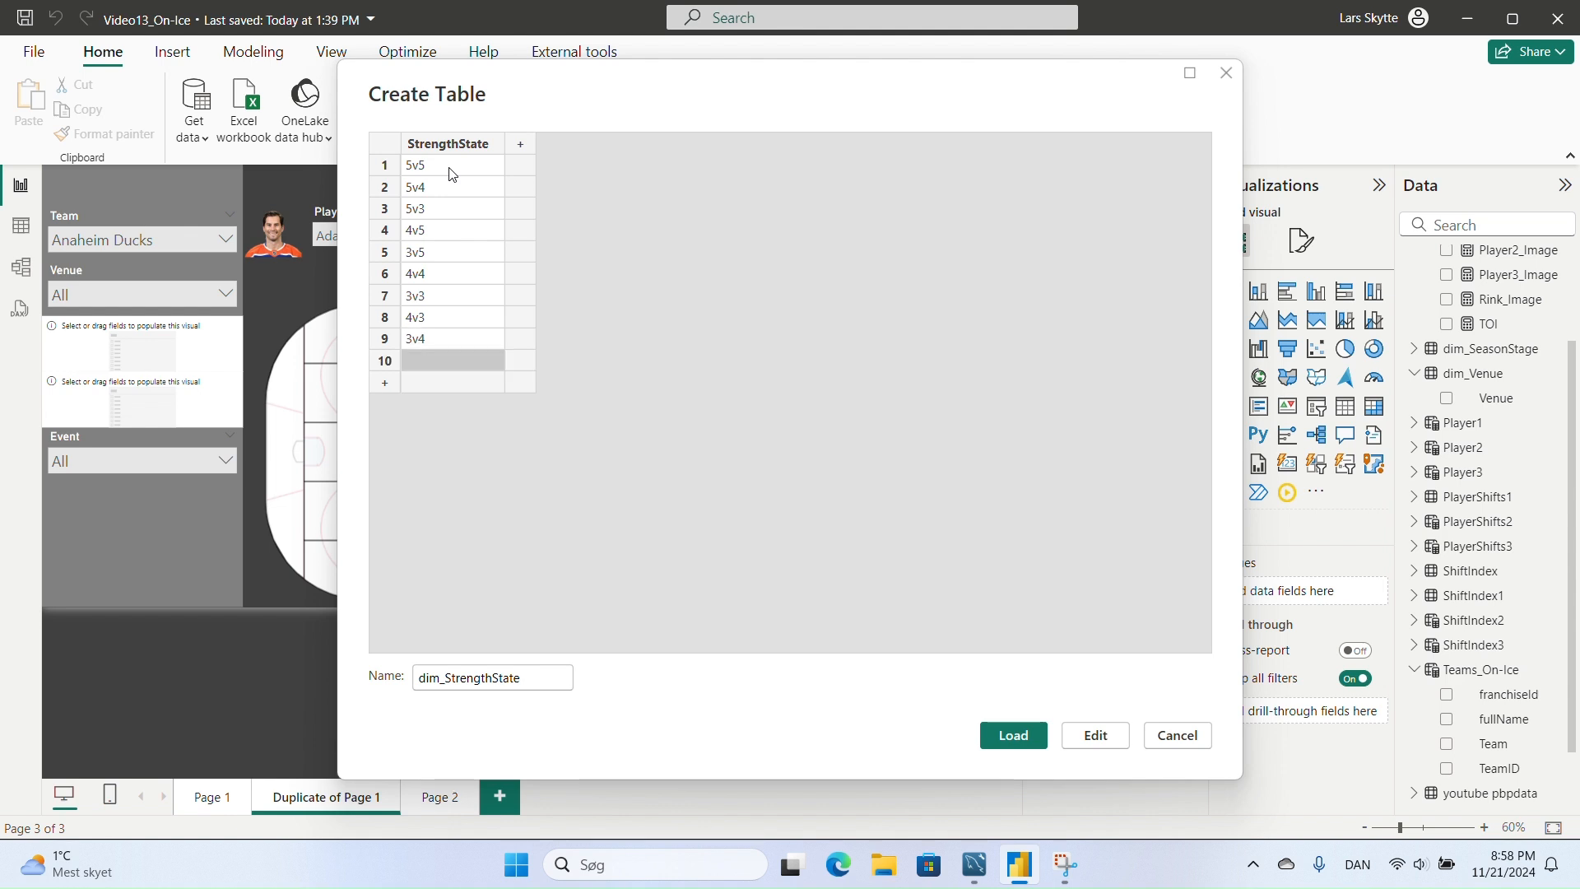
type("ENA")
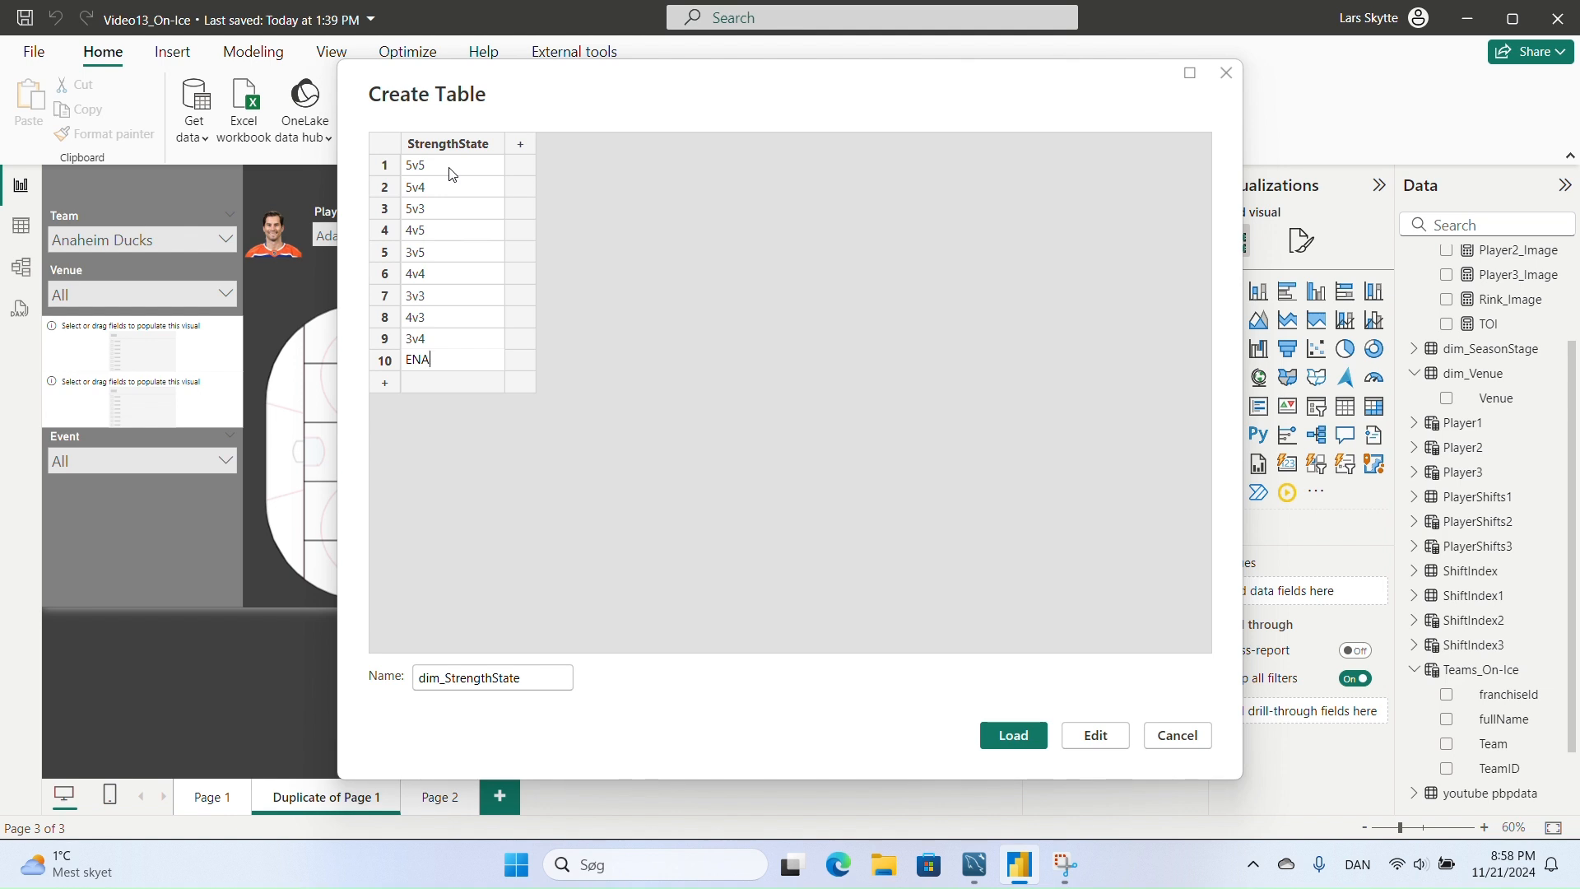
key("Return")
type("ENF")
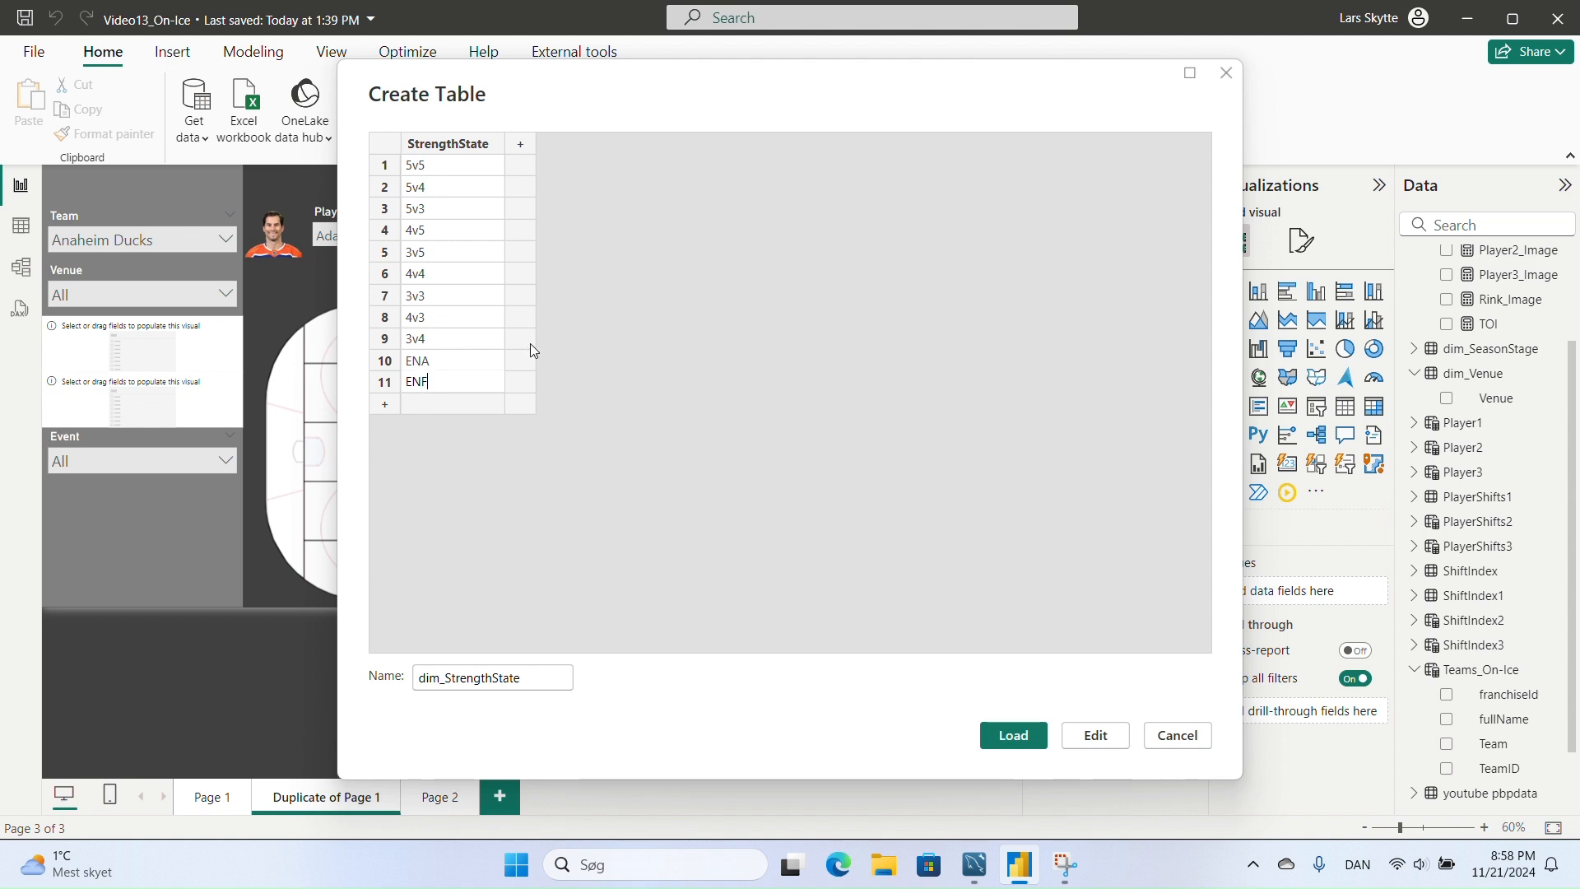
- Add a second column named Priority1 and number the strength states from 1 to 11 in row order
left_click(520, 144)
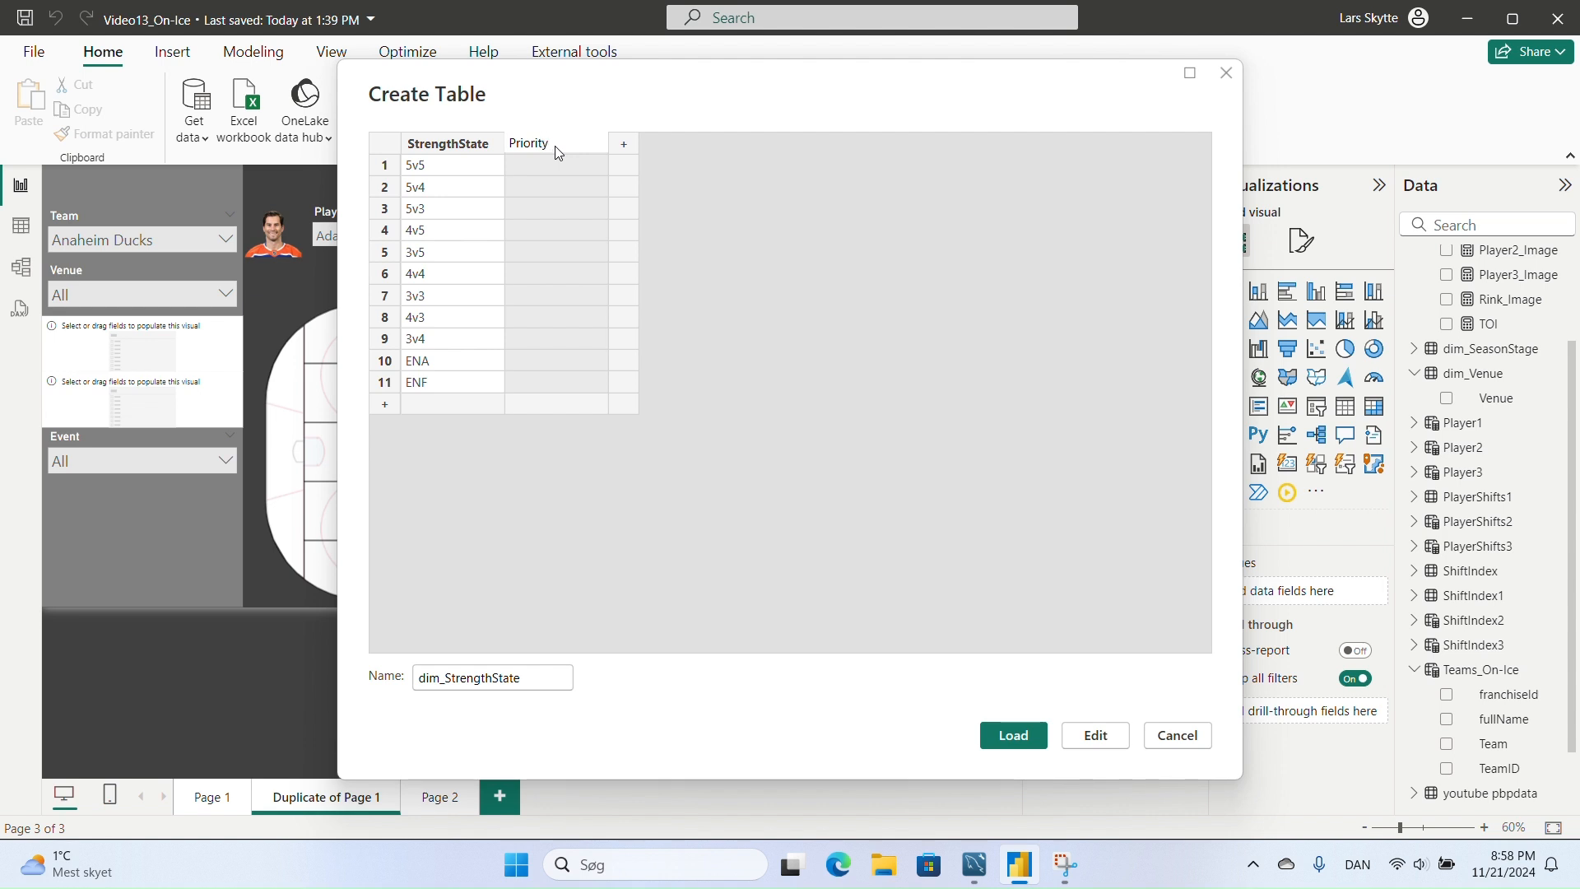
type("Priority1")
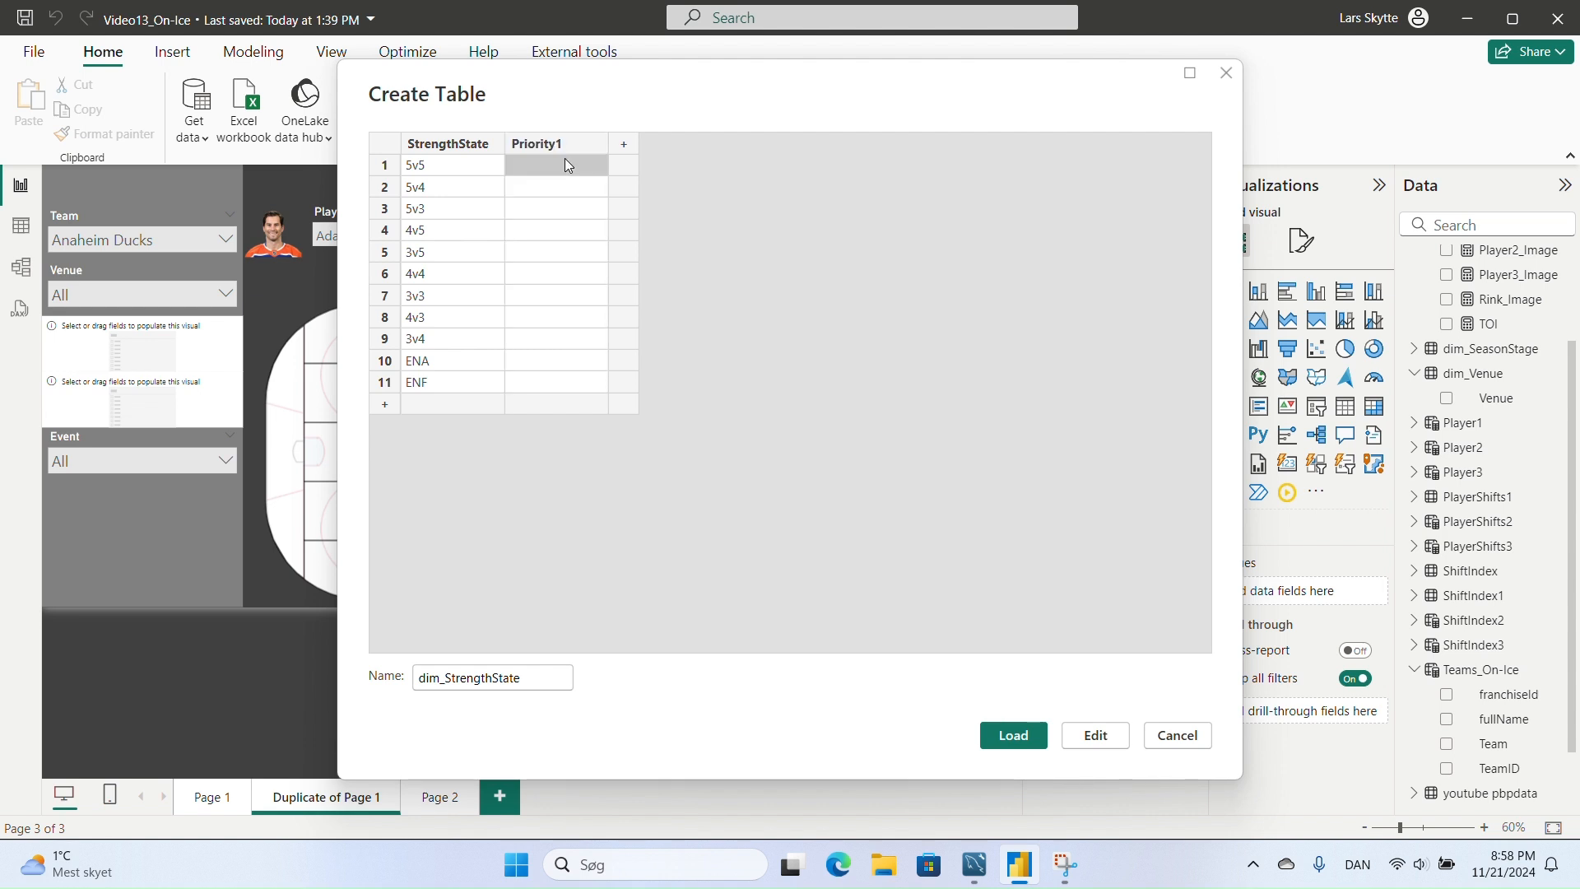
key("Return")
type("1")
key("Return")
type("2")
key("Return")
type("3")
key("Return")
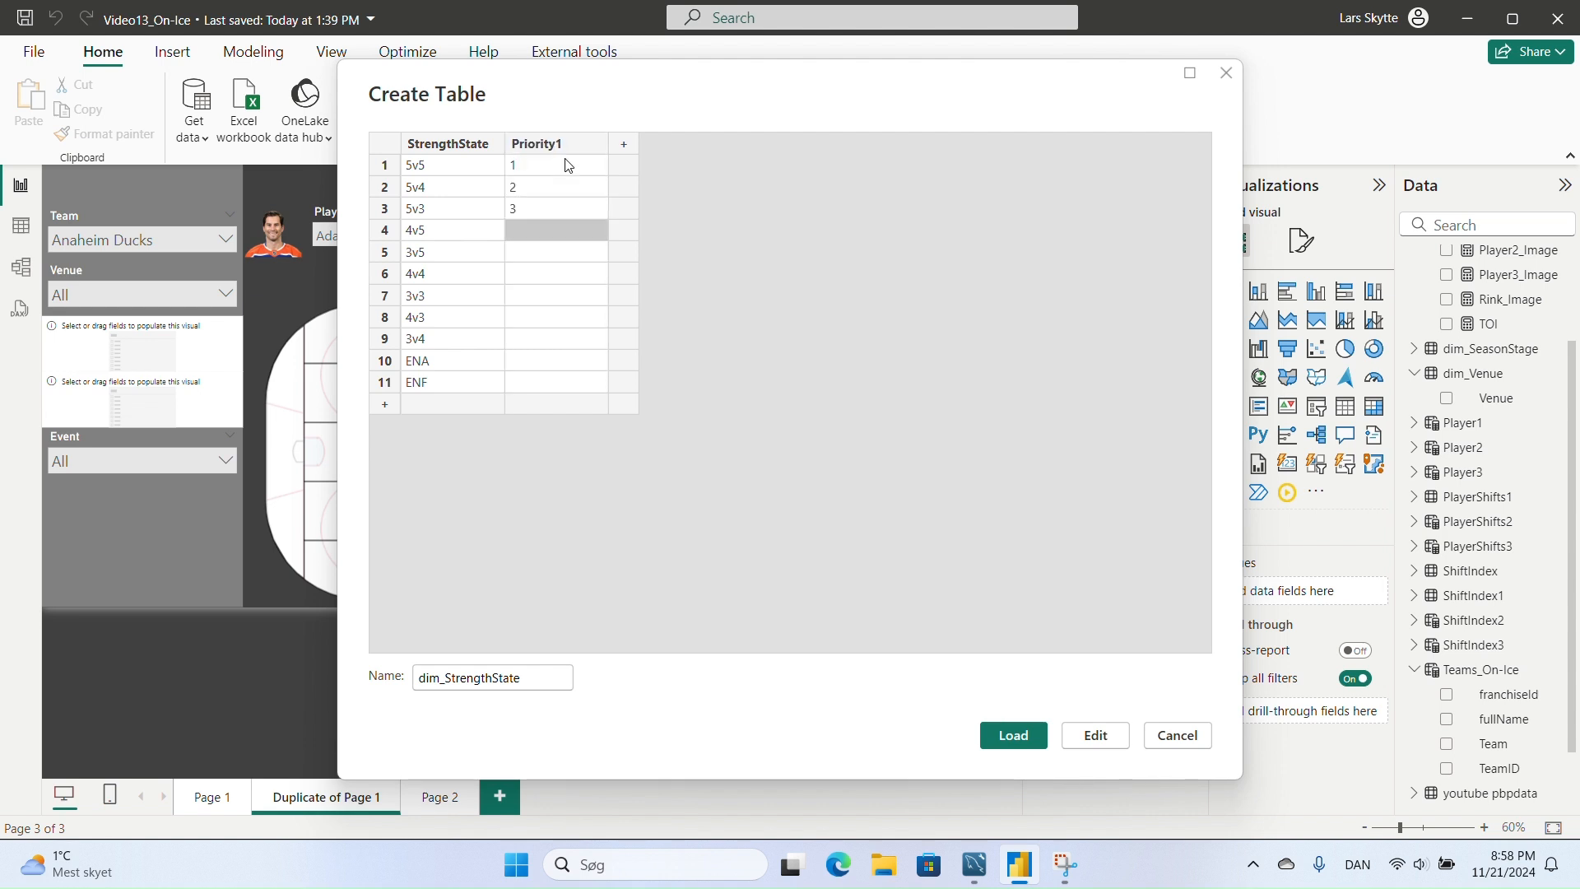
type("4")
key("Return")
type("5")
key("Return")
type("6 7")
key("Return")
type("8")
key("Return")
type("9")
key("Return")
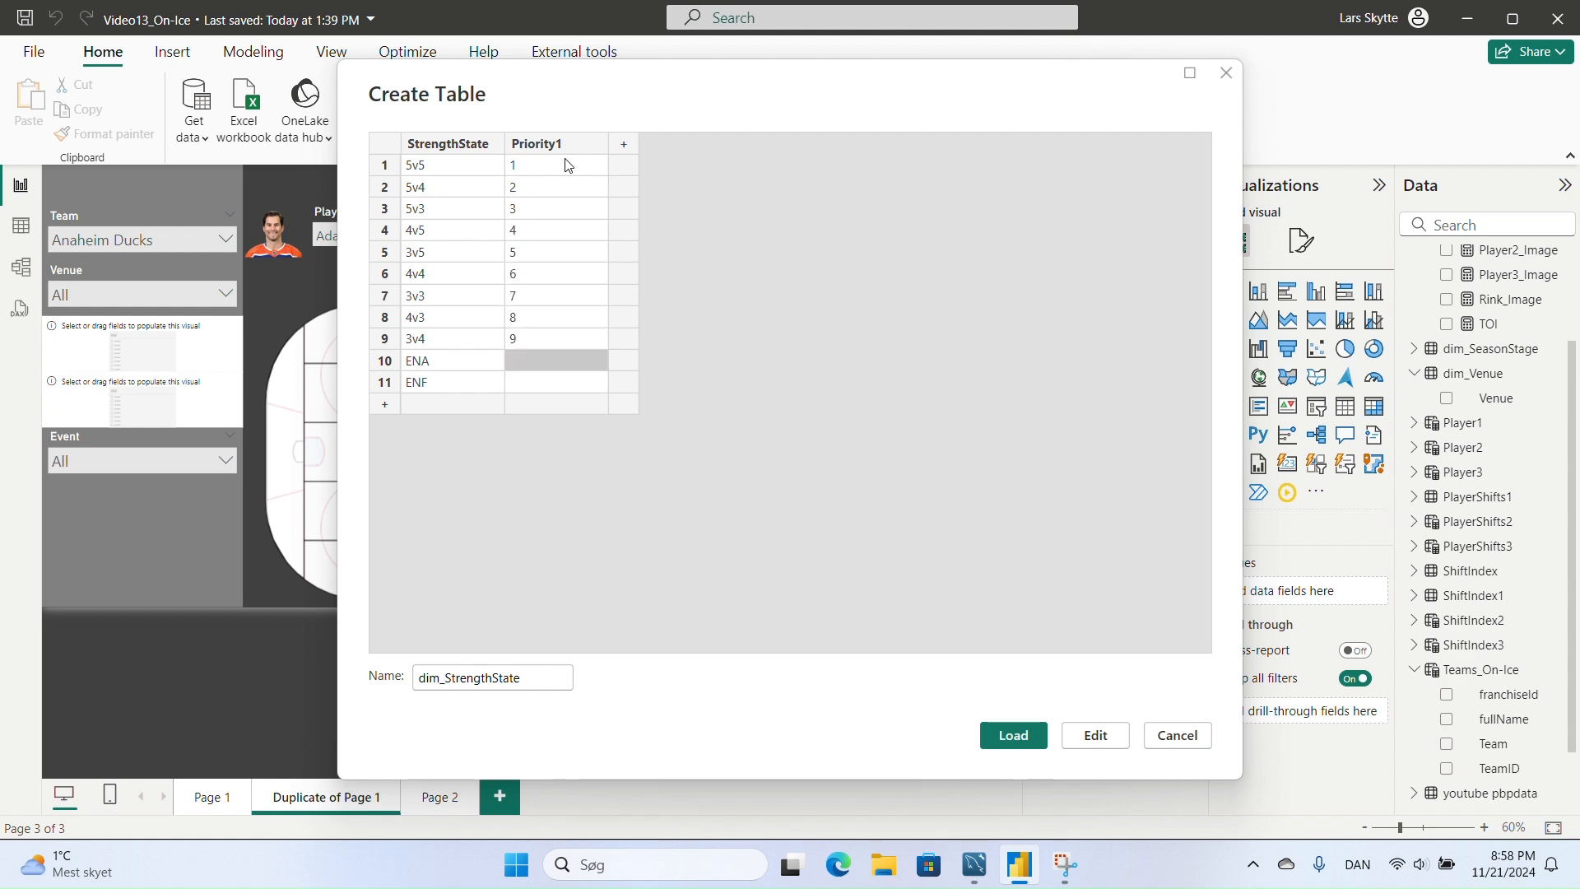
type("10")
key("Return")
type("11")
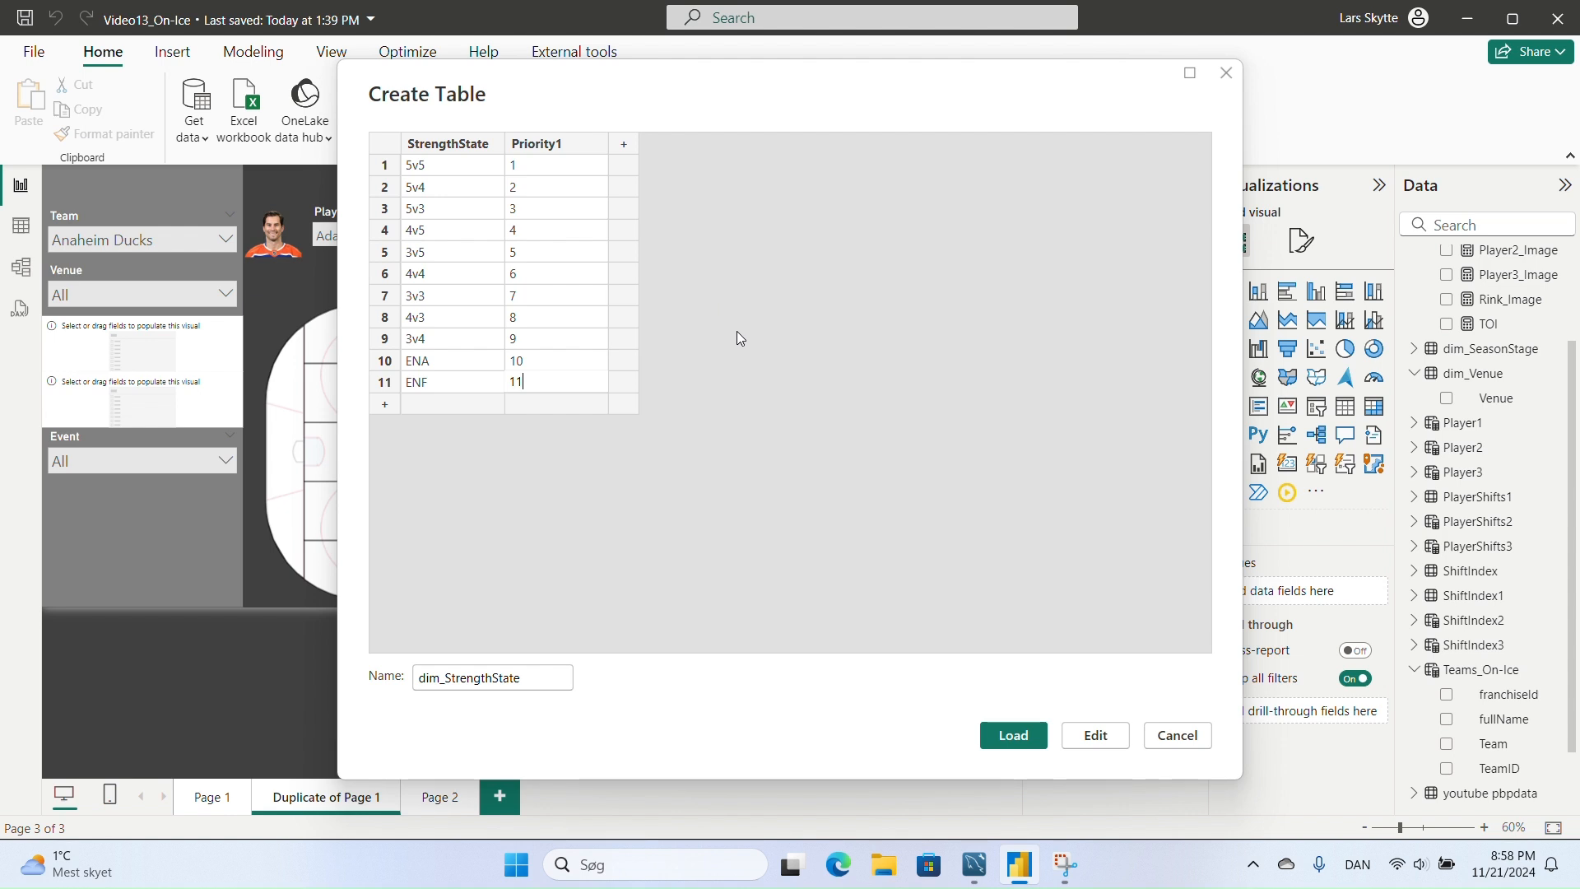
- Rename the Priority1 column to Priority and load the dim_StrengthState table into the model
double_click(580, 146)
key("Return")
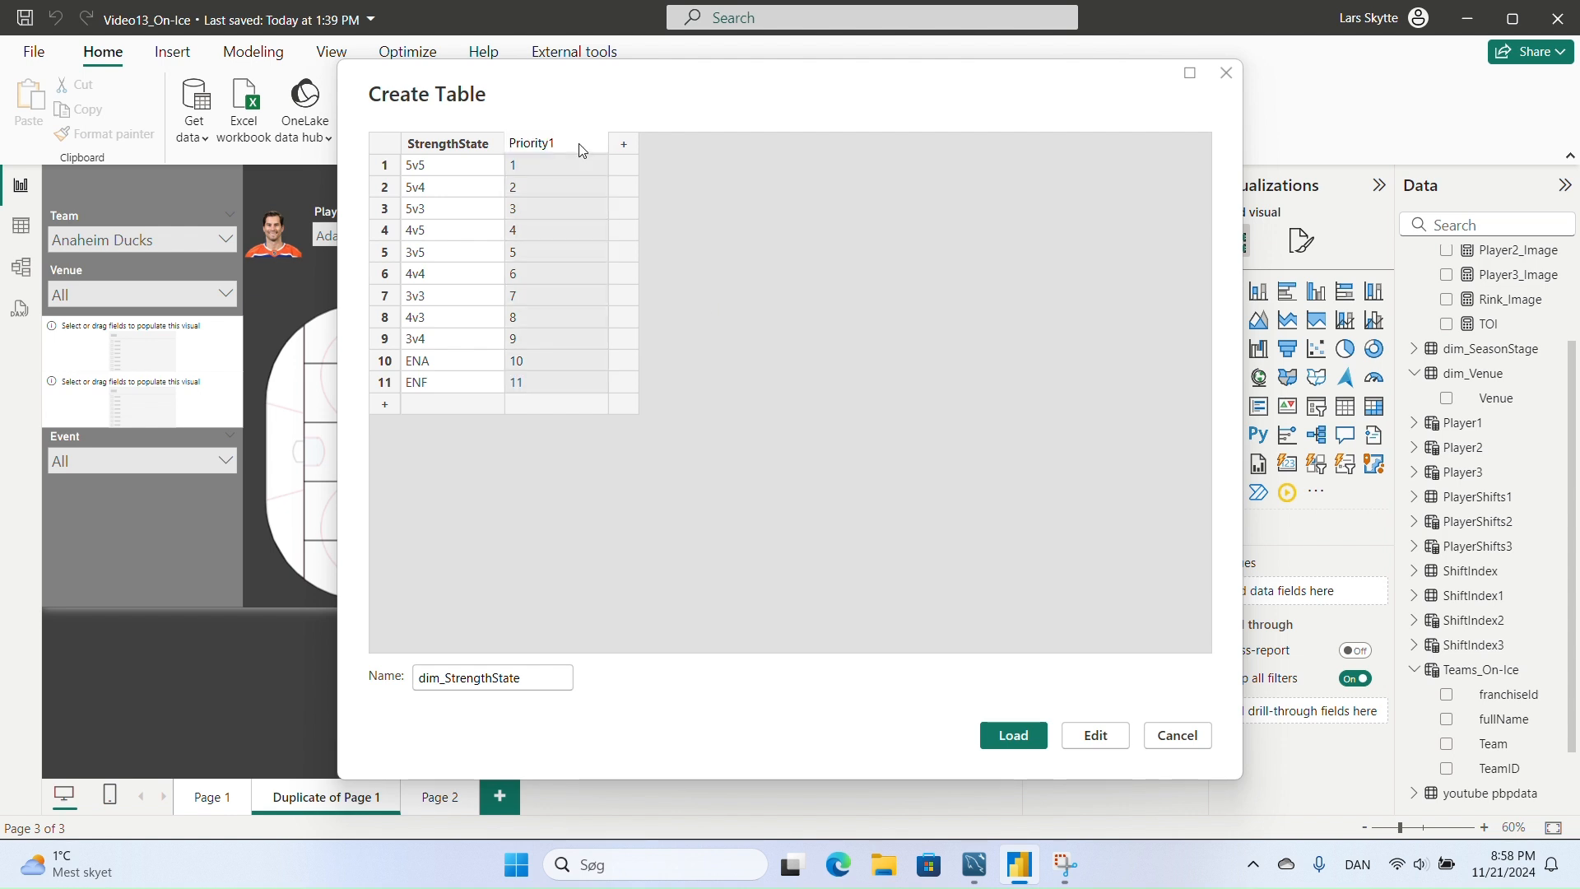
left_click(821, 416)
left_click(1023, 738)
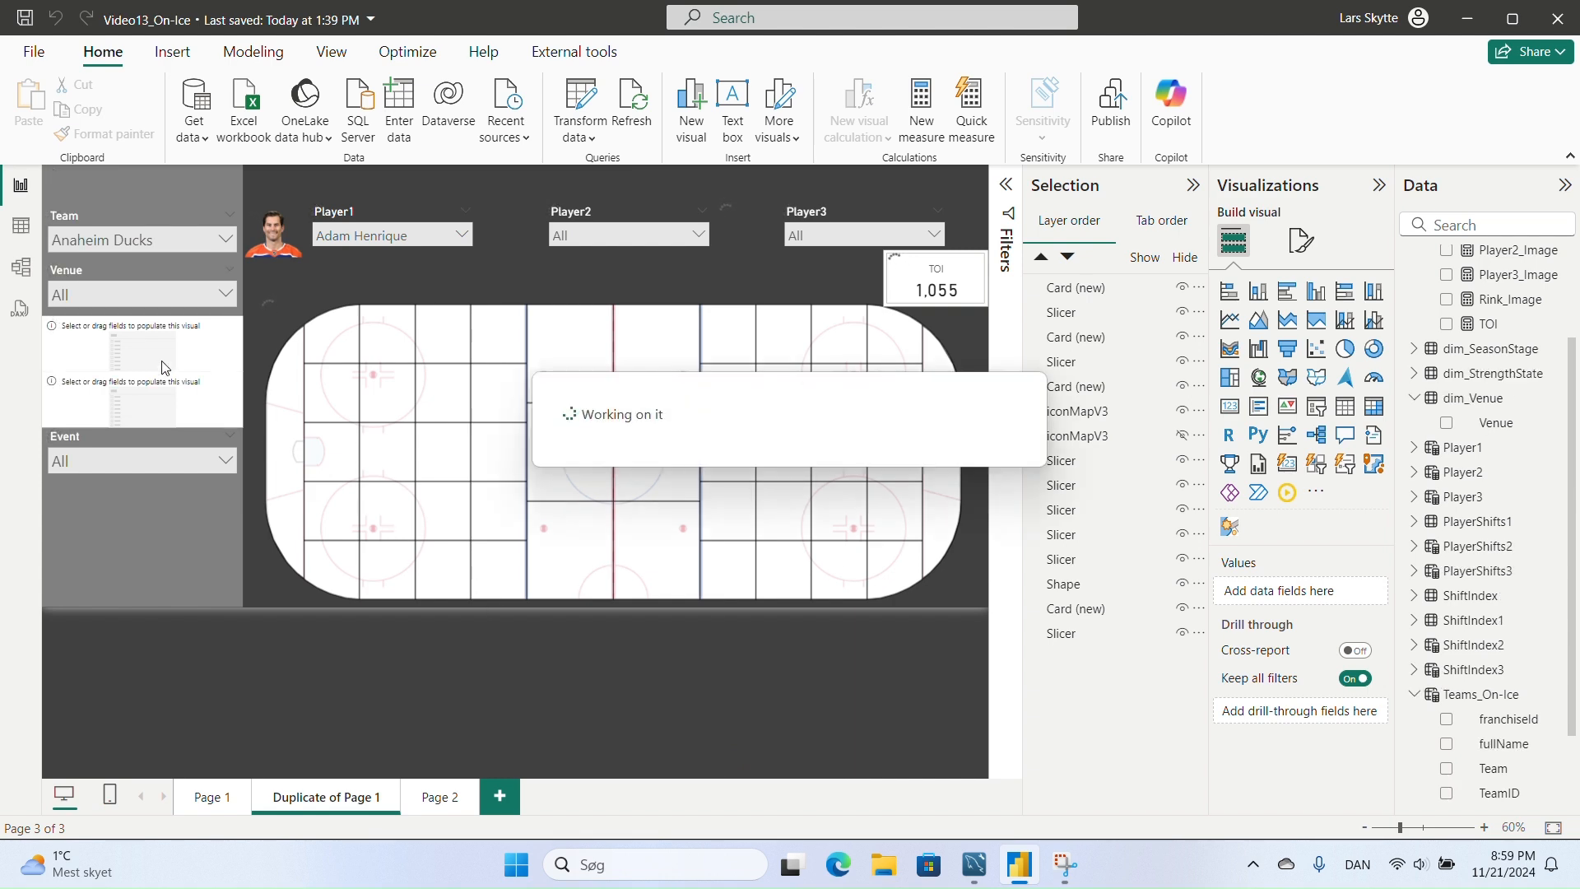
- In the model diagram, move the dim_StrengthState and dim_SeasonStage tables beneath the ShiftIndex table
left_click(22, 266)
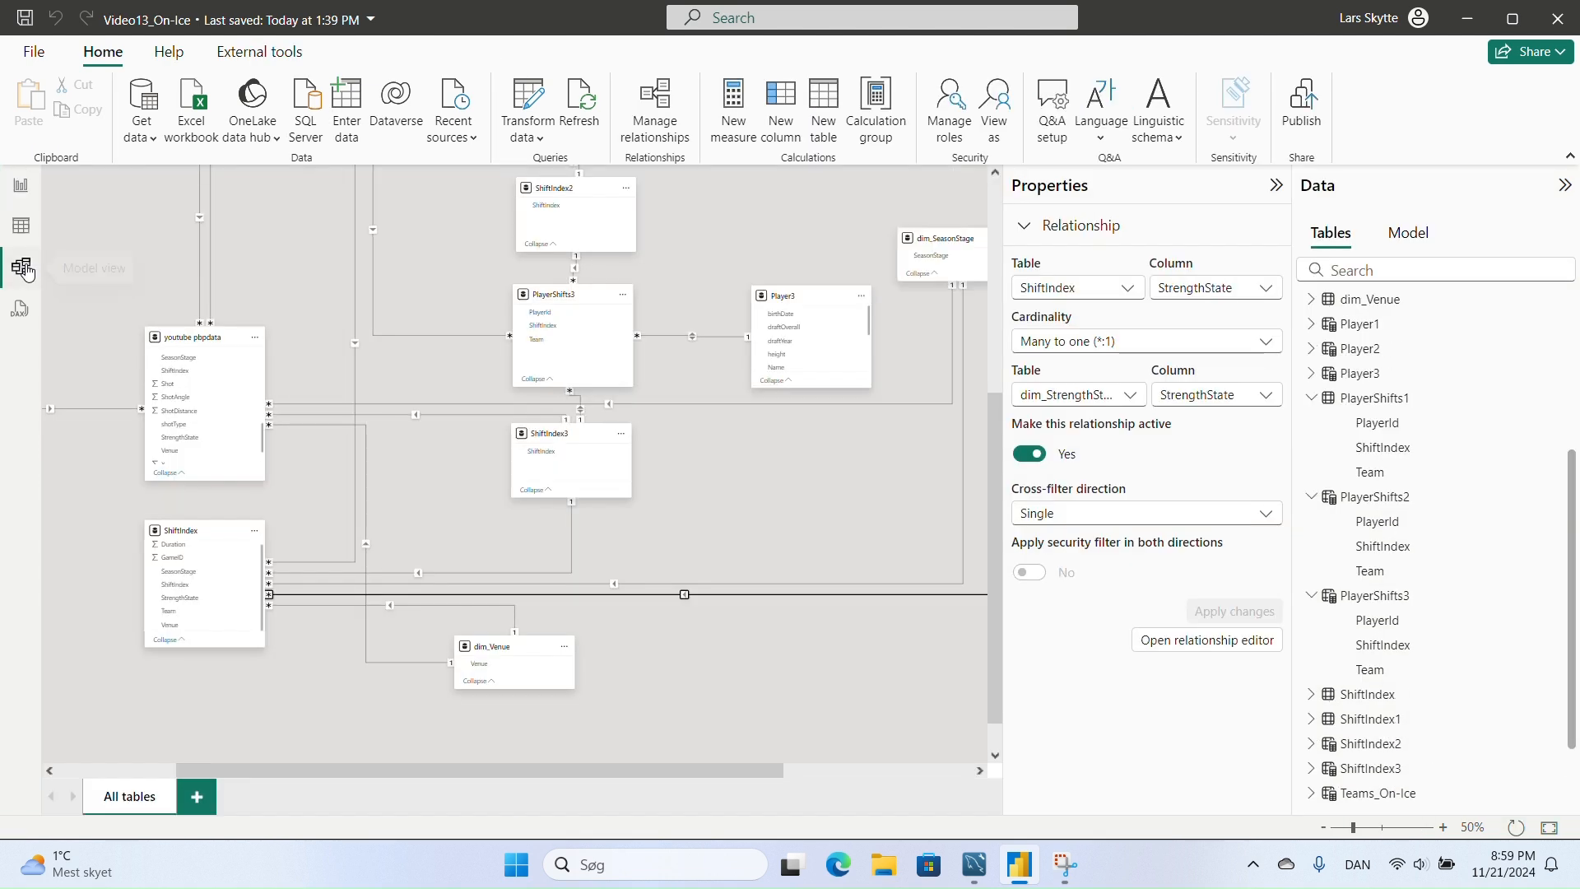
left_click_drag(713, 769, 960, 741)
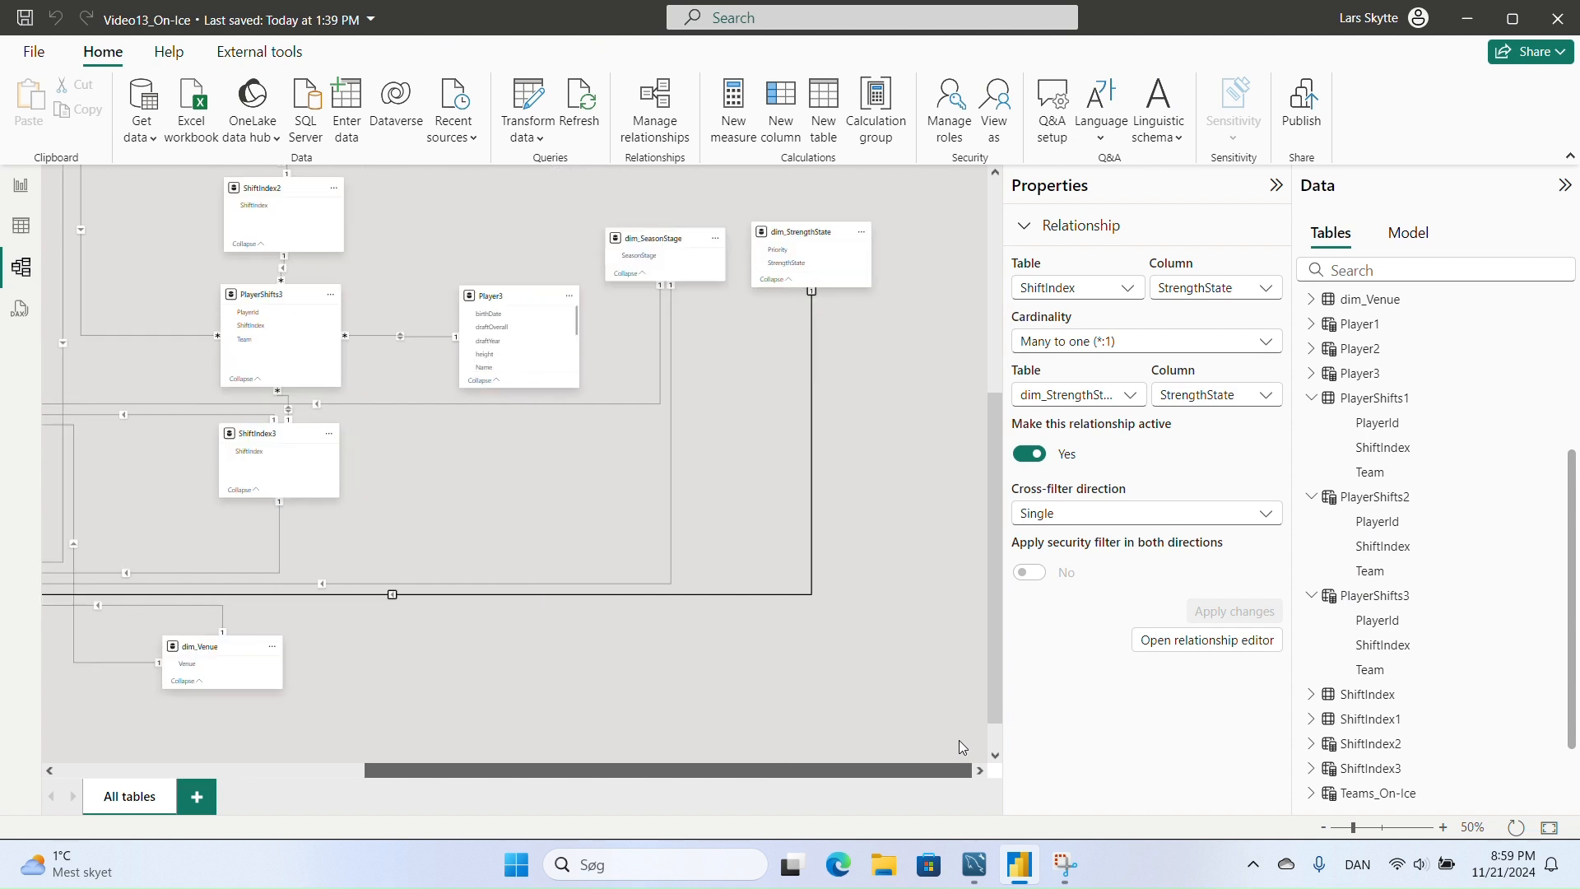
left_click_drag(833, 231, 224, 736)
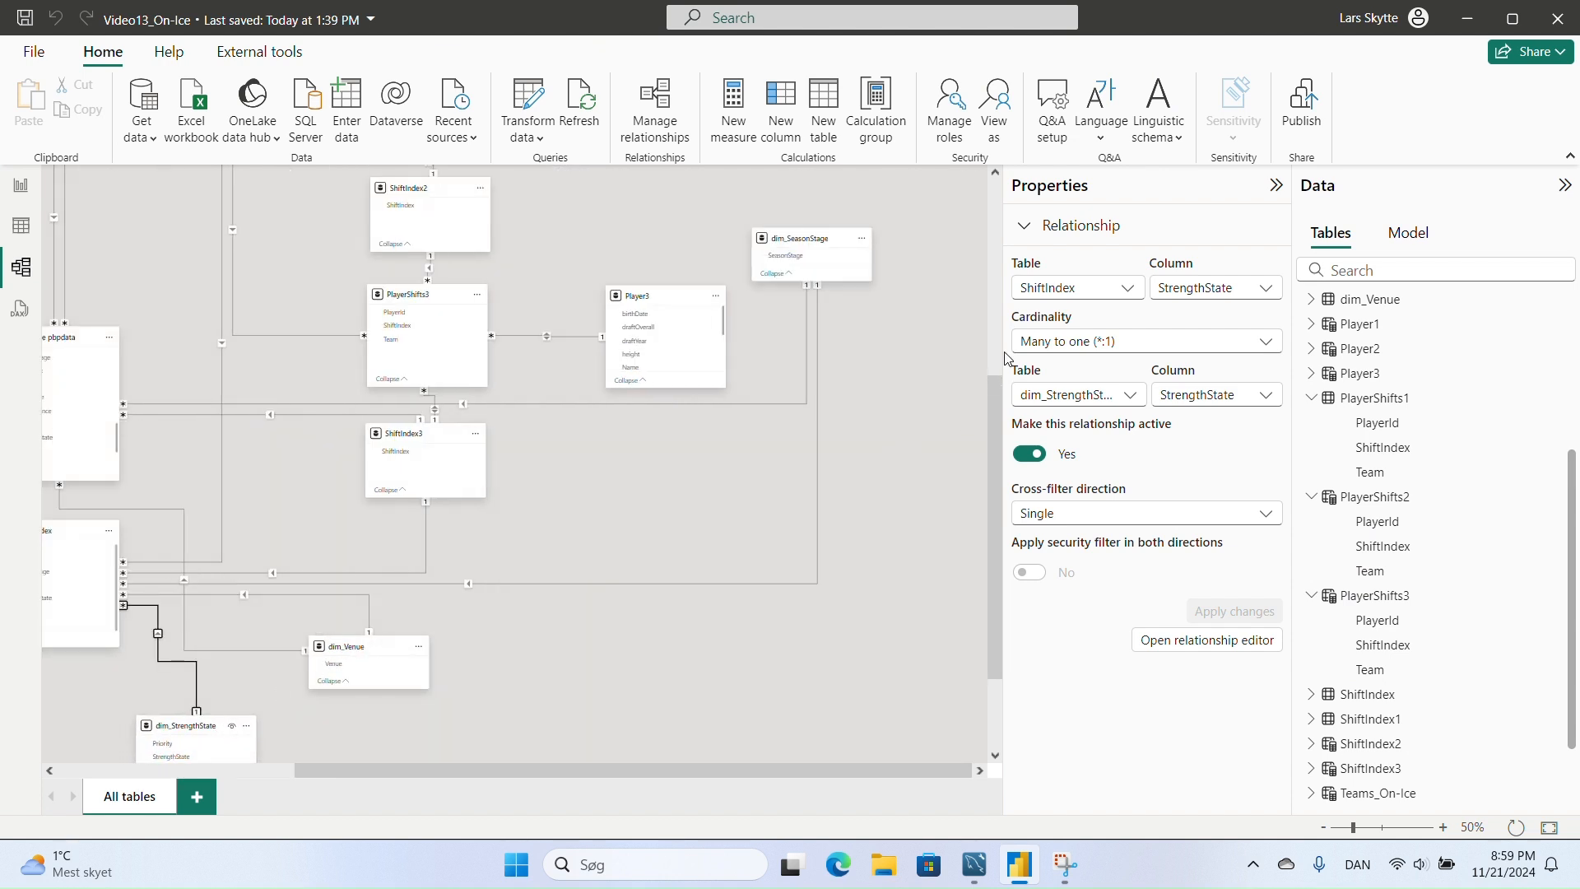
left_click_drag(805, 237, 134, 731)
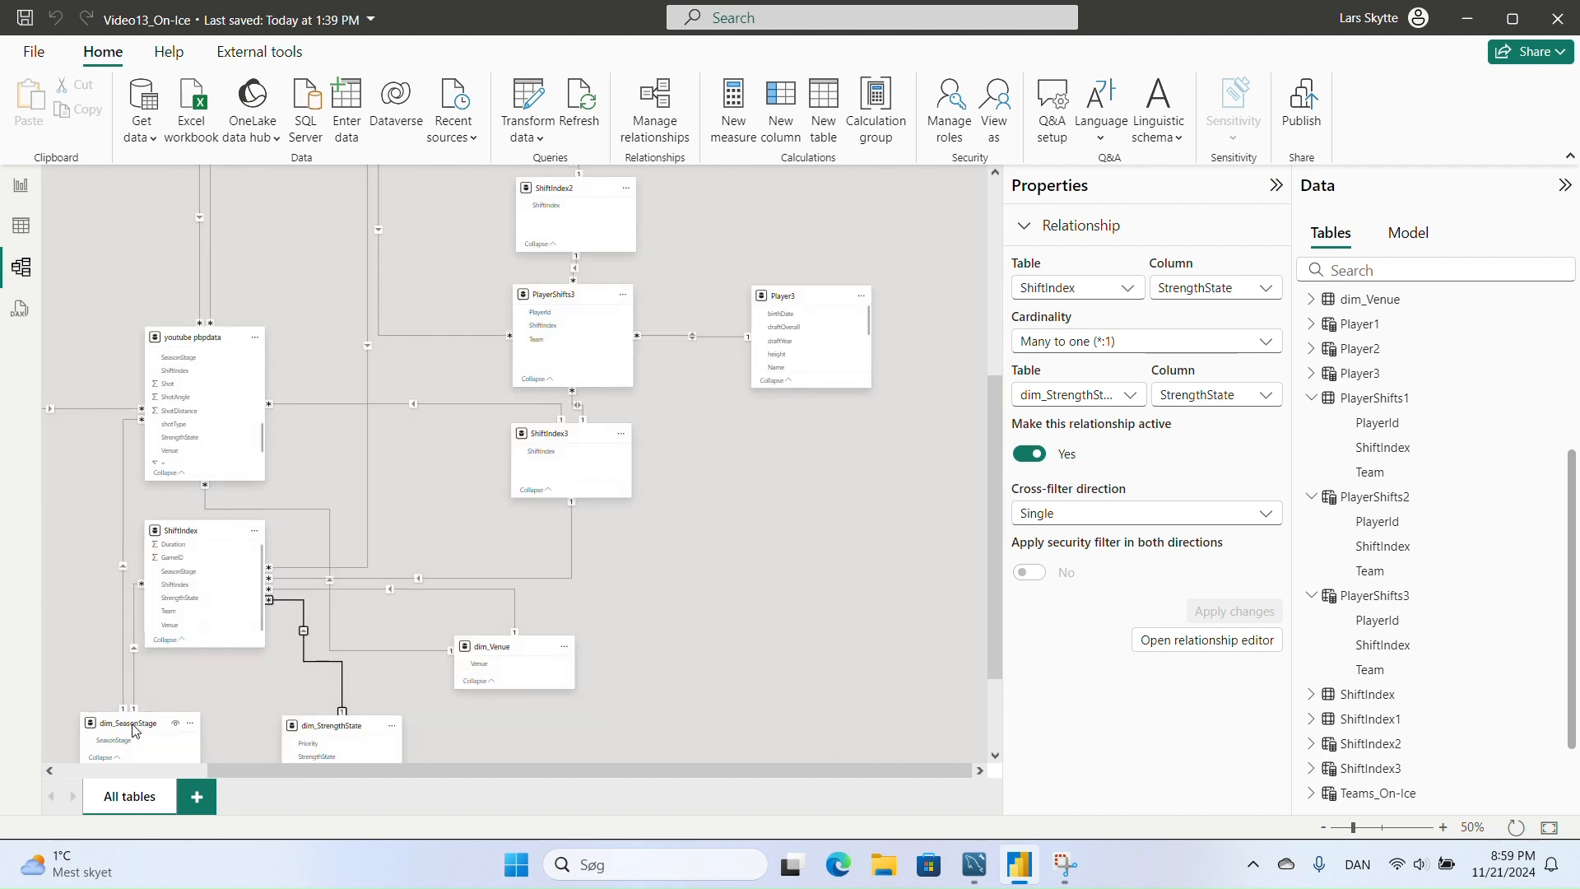
- Check the dimension relationships to ShiftIndex and relate StrengthState in youtube pbpdata to StrengthState in dim_StrengthState
left_click(134, 613)
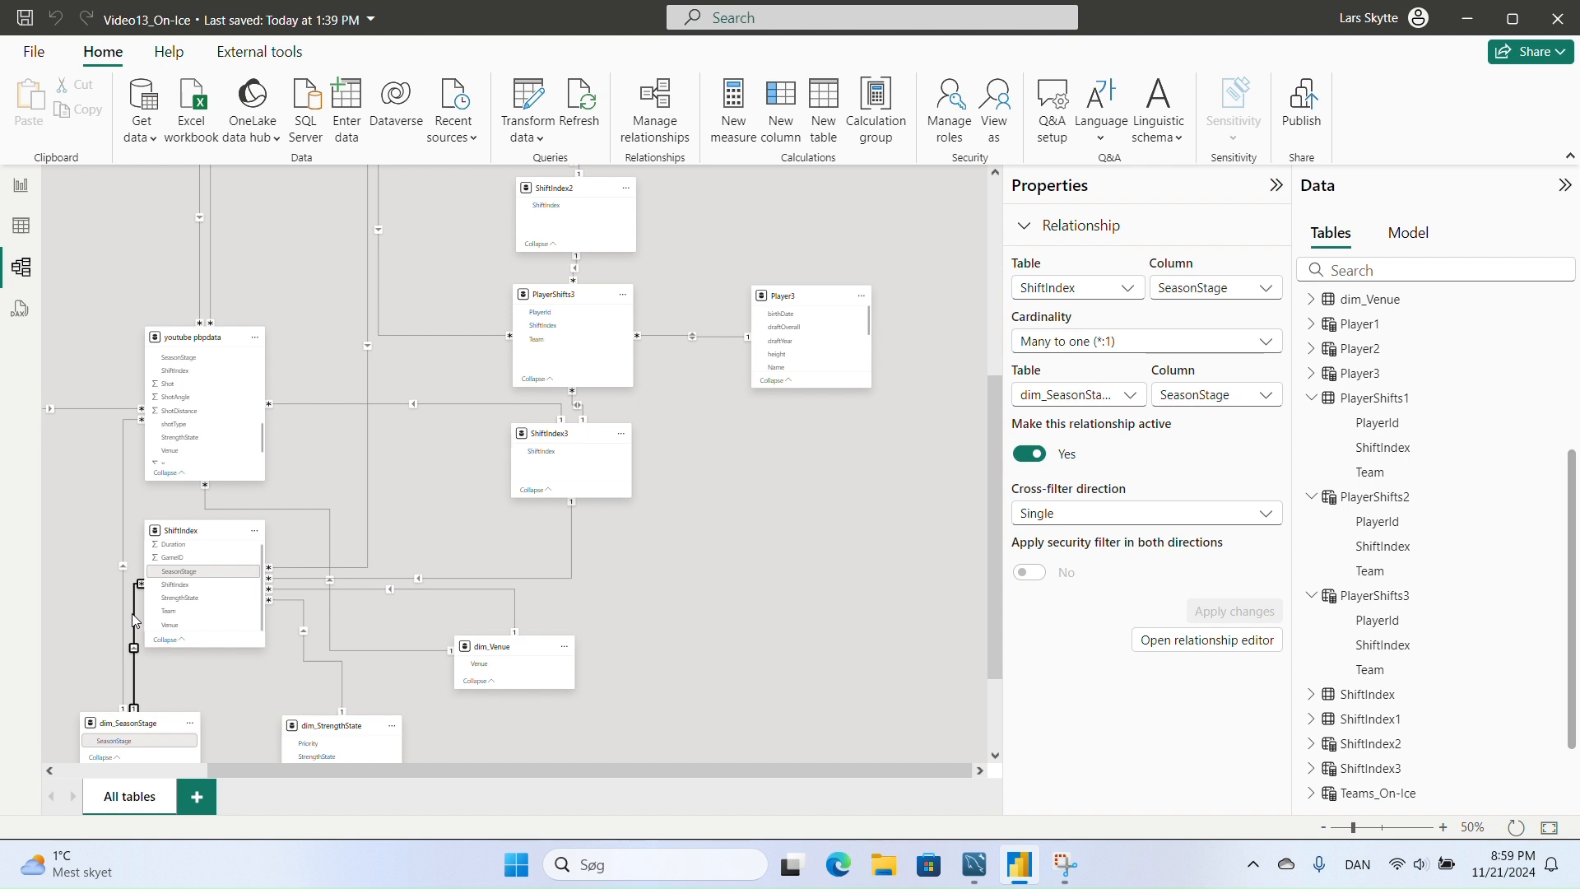
left_click(122, 609)
left_click(343, 679)
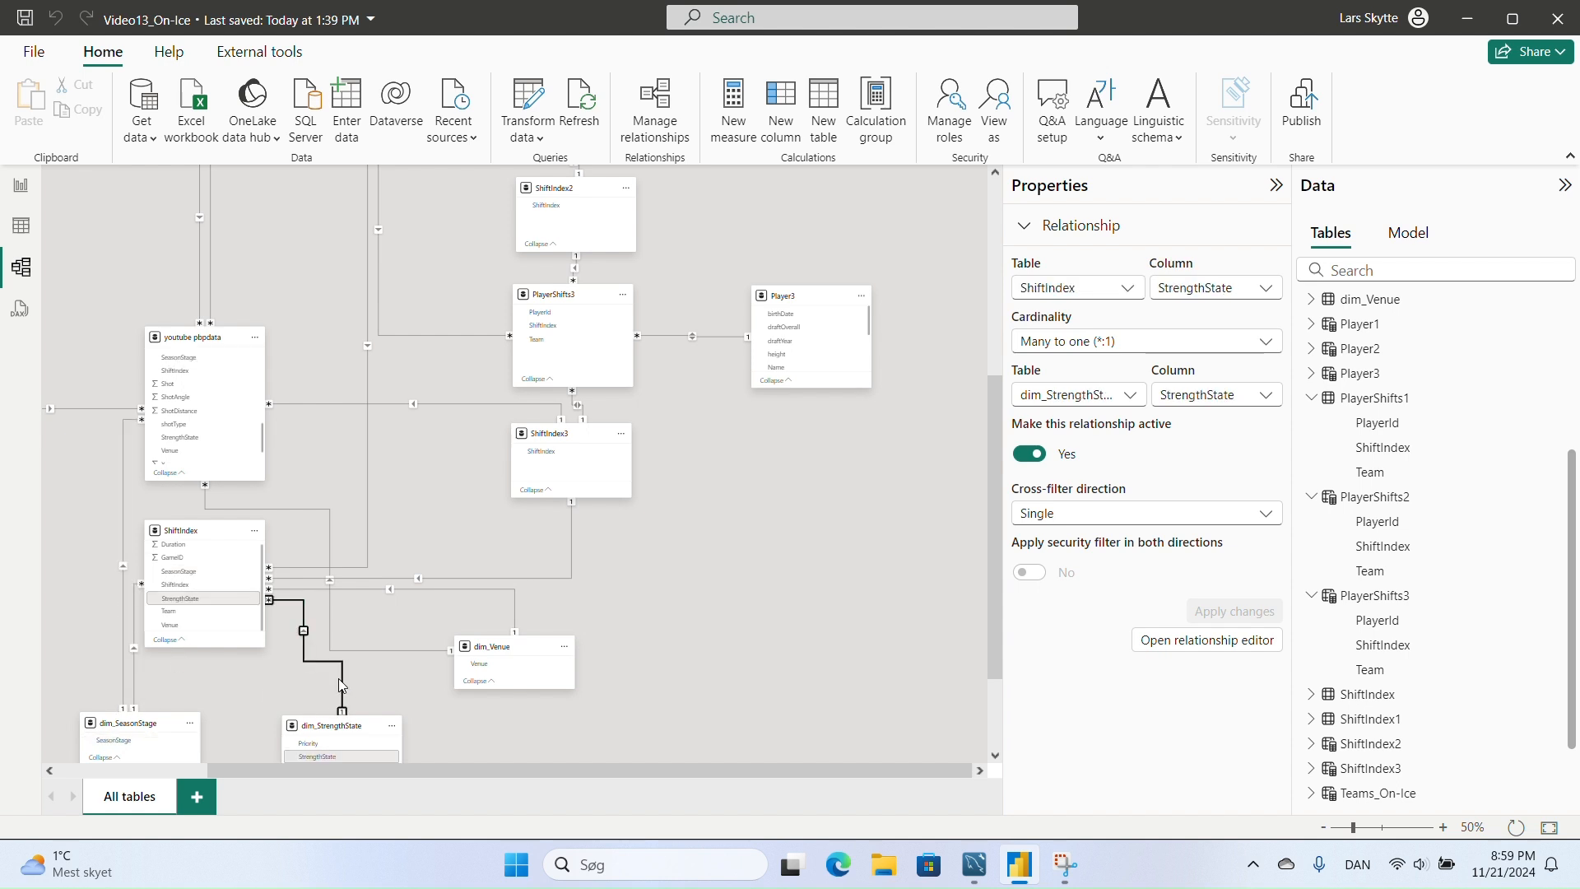
scroll(492, 729, "down", 1)
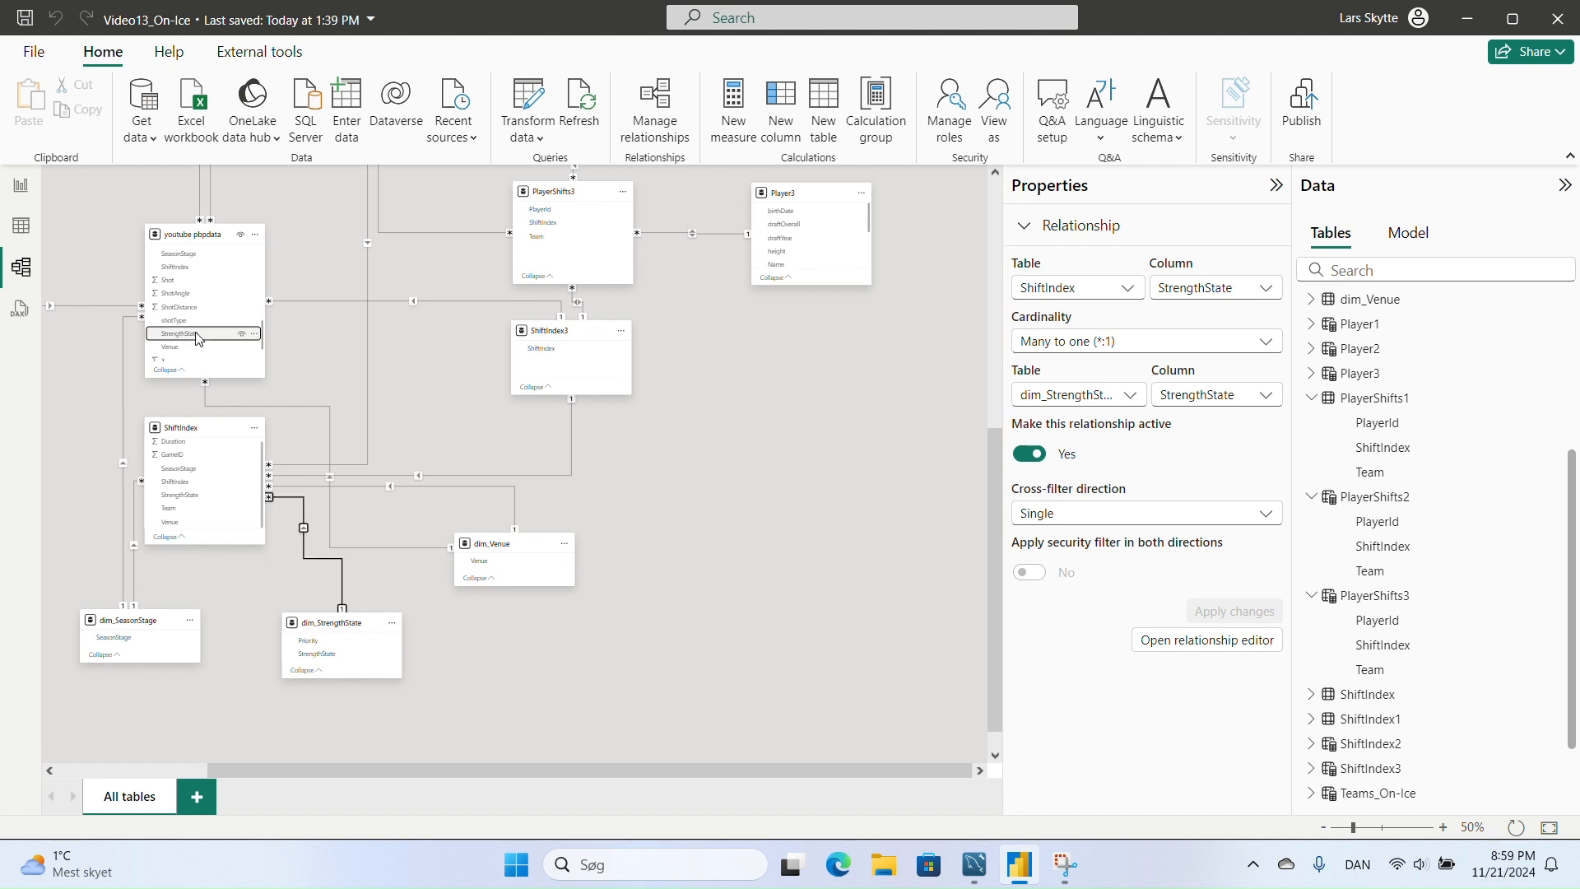
left_click_drag(196, 334, 345, 654)
left_click(1001, 753)
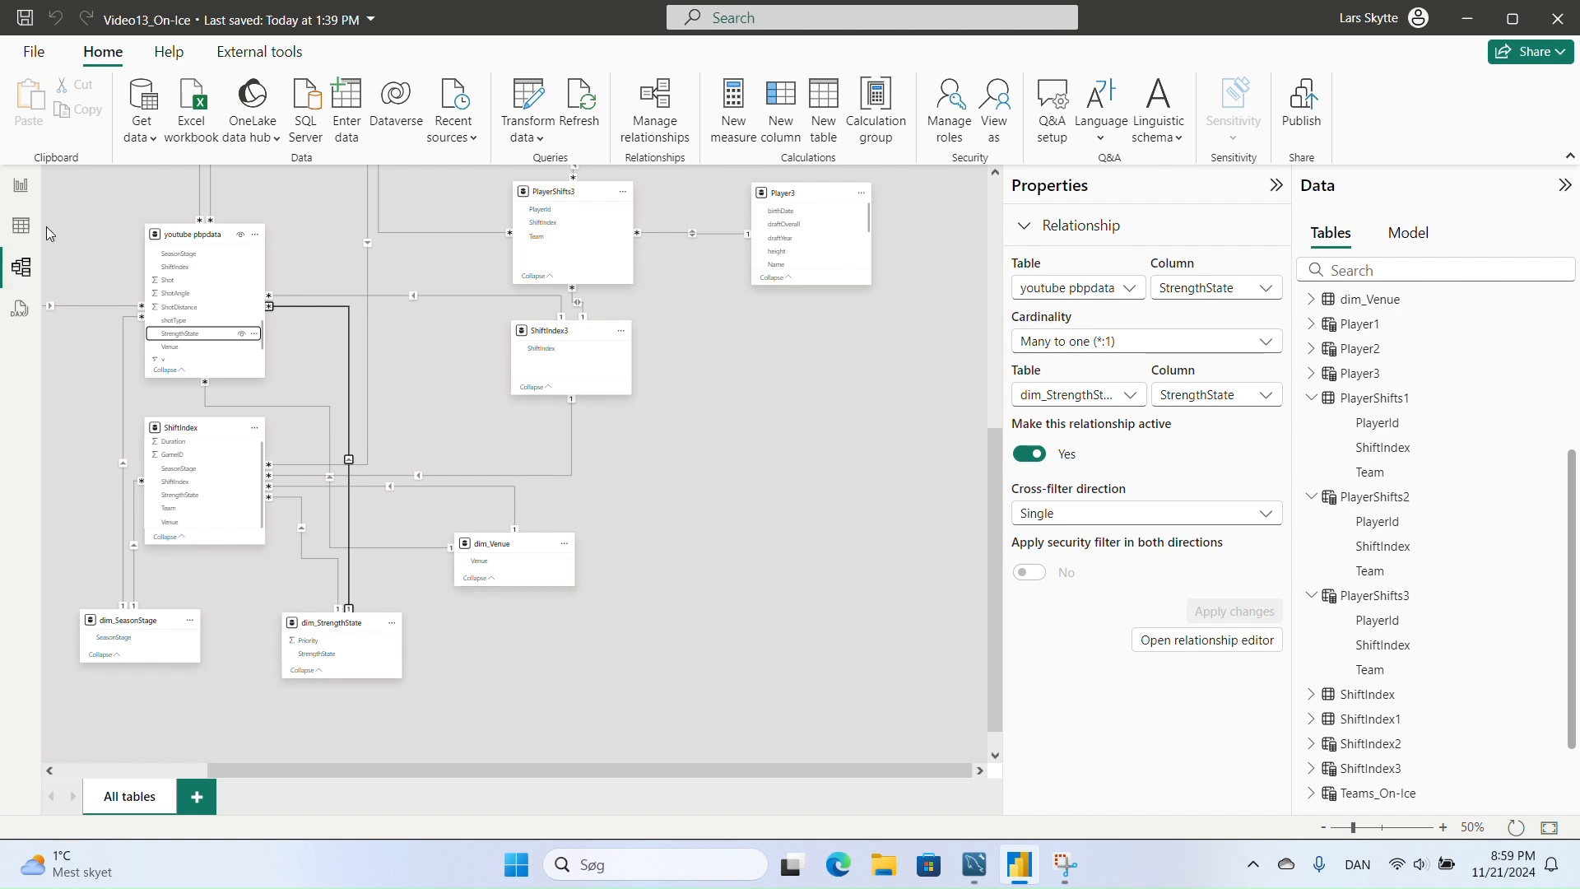
- Fill the two empty report slicers with SeasonStage from dim_SeasonStage and StrengthState from dim_StrengthState
left_click(20, 185)
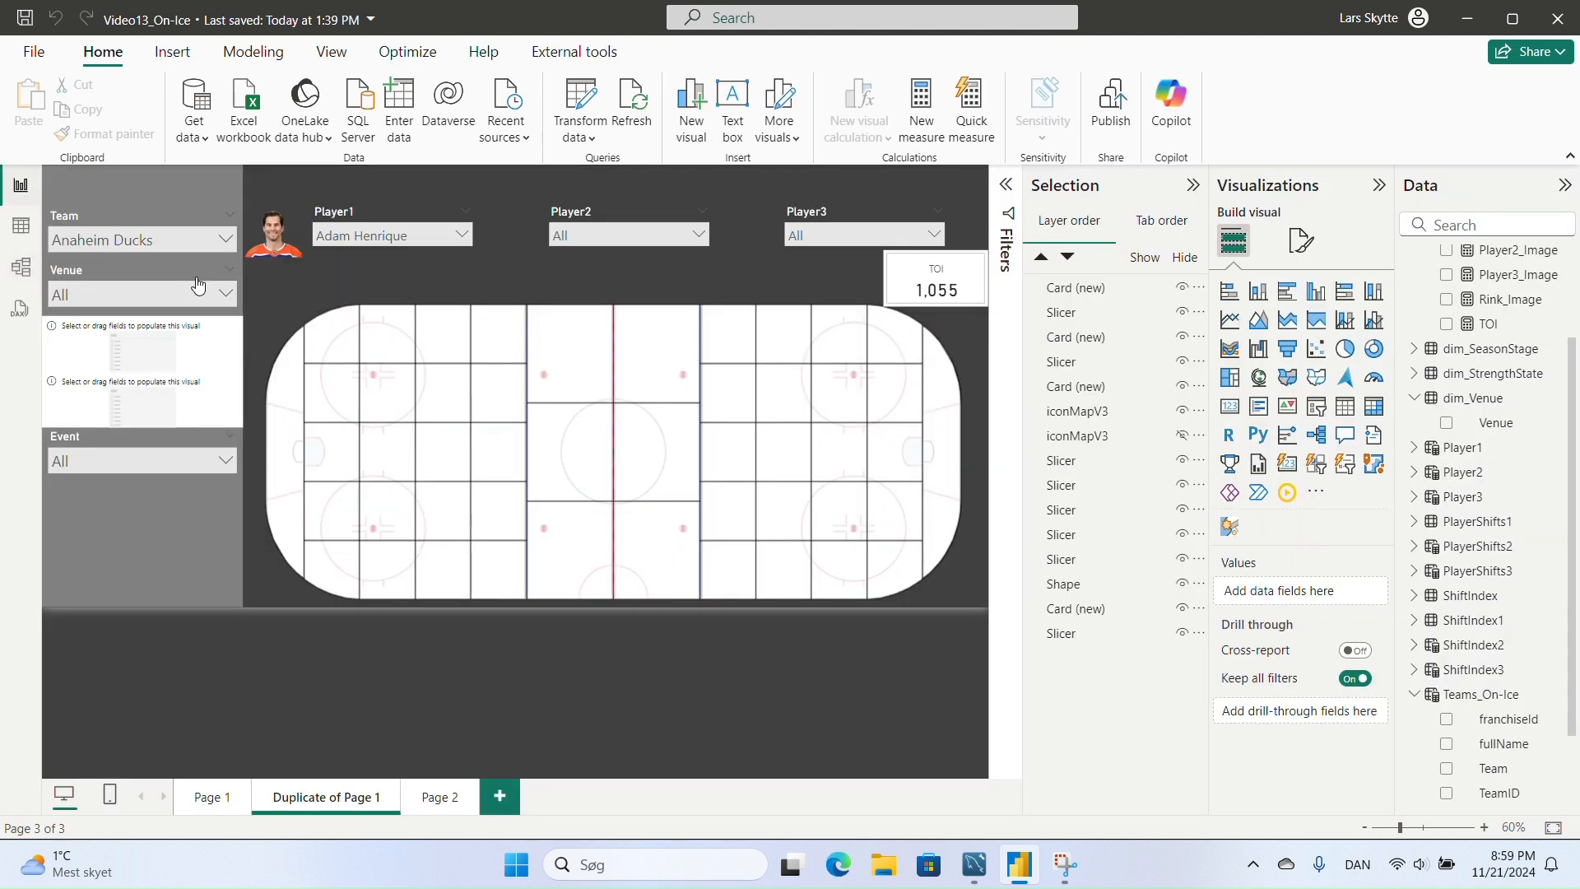
left_click(147, 329)
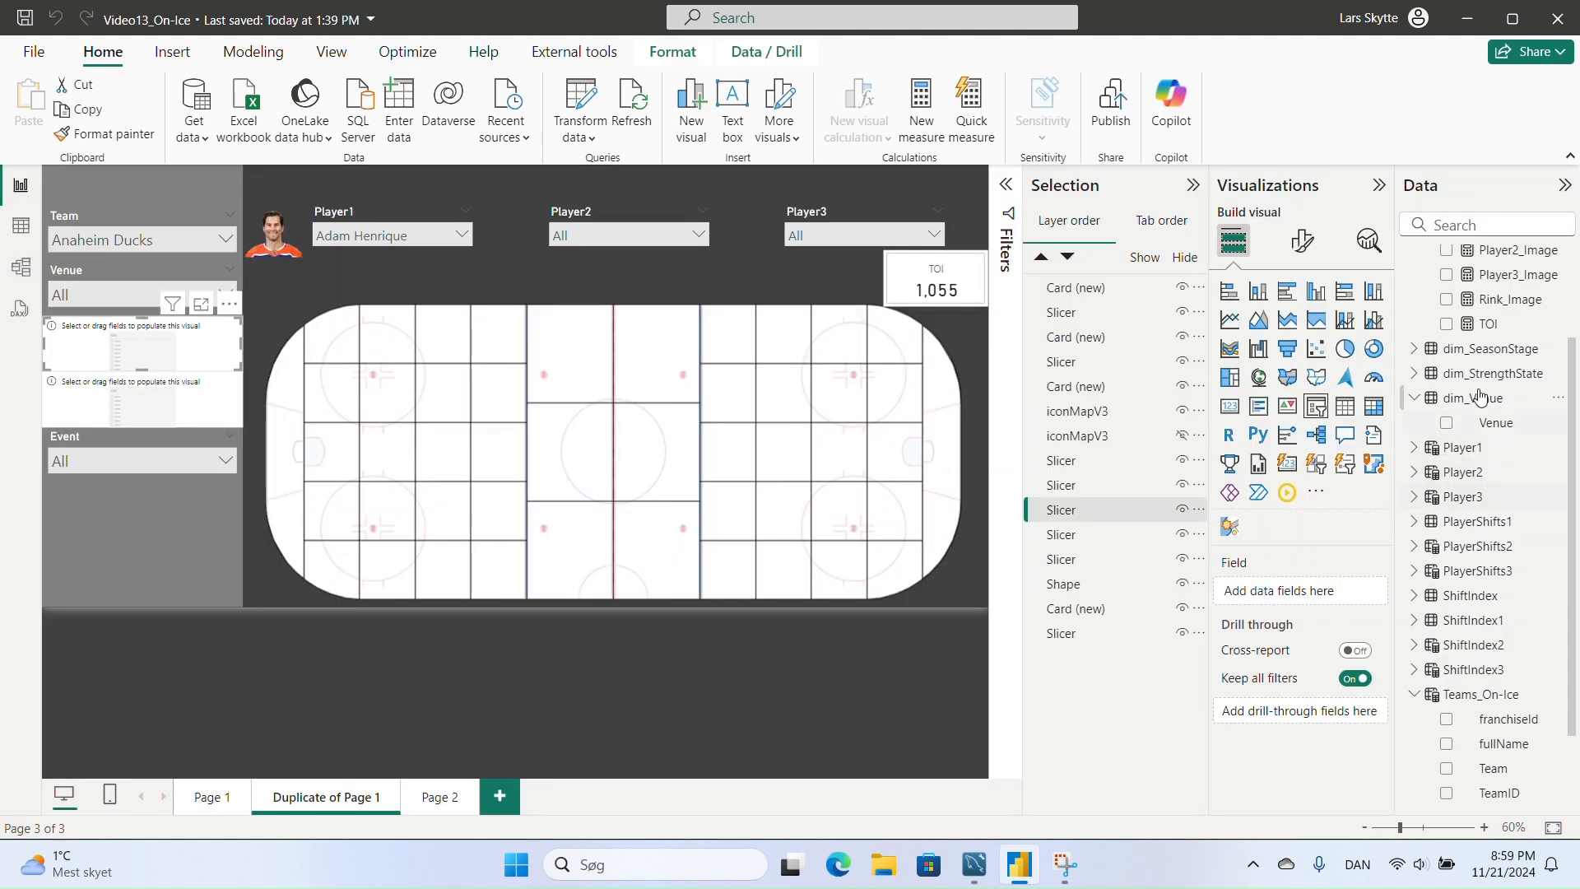
left_click(1416, 349)
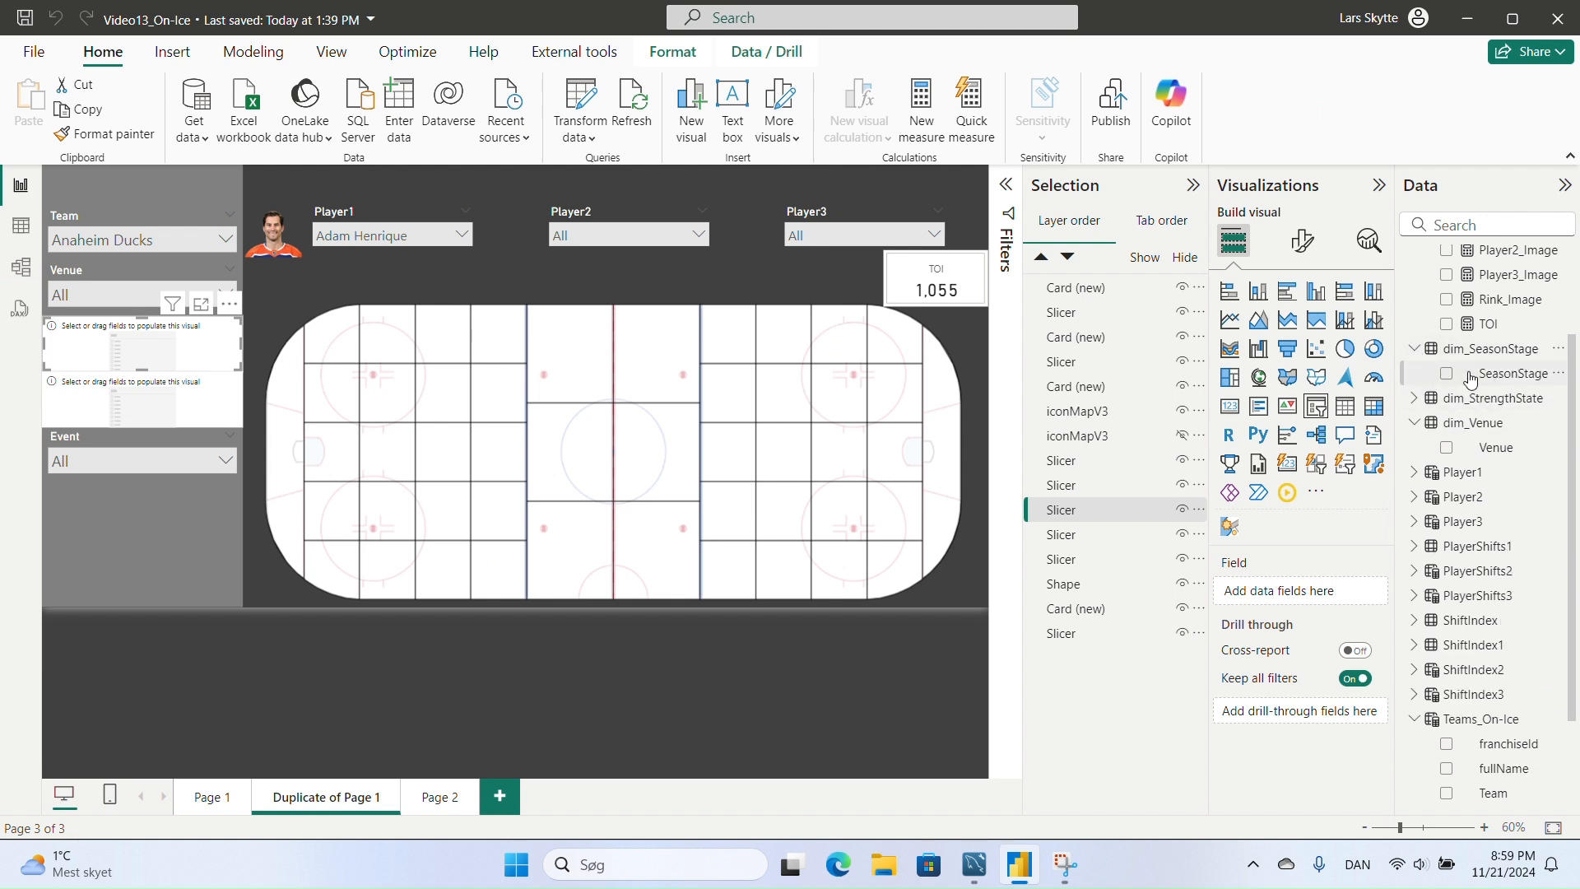
left_click(1446, 374)
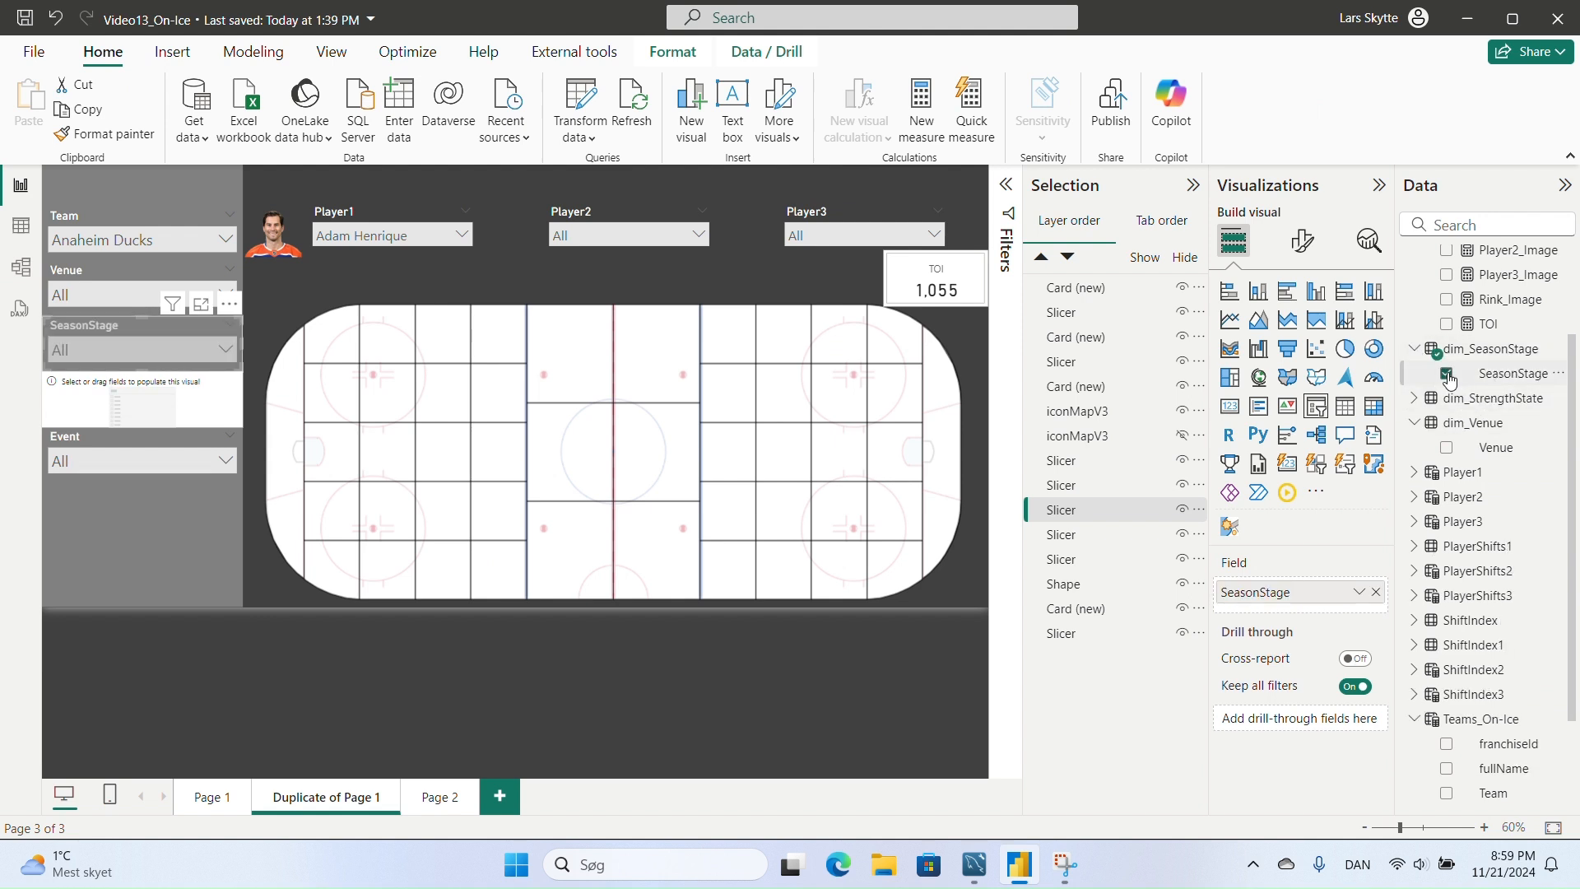
left_click(93, 400)
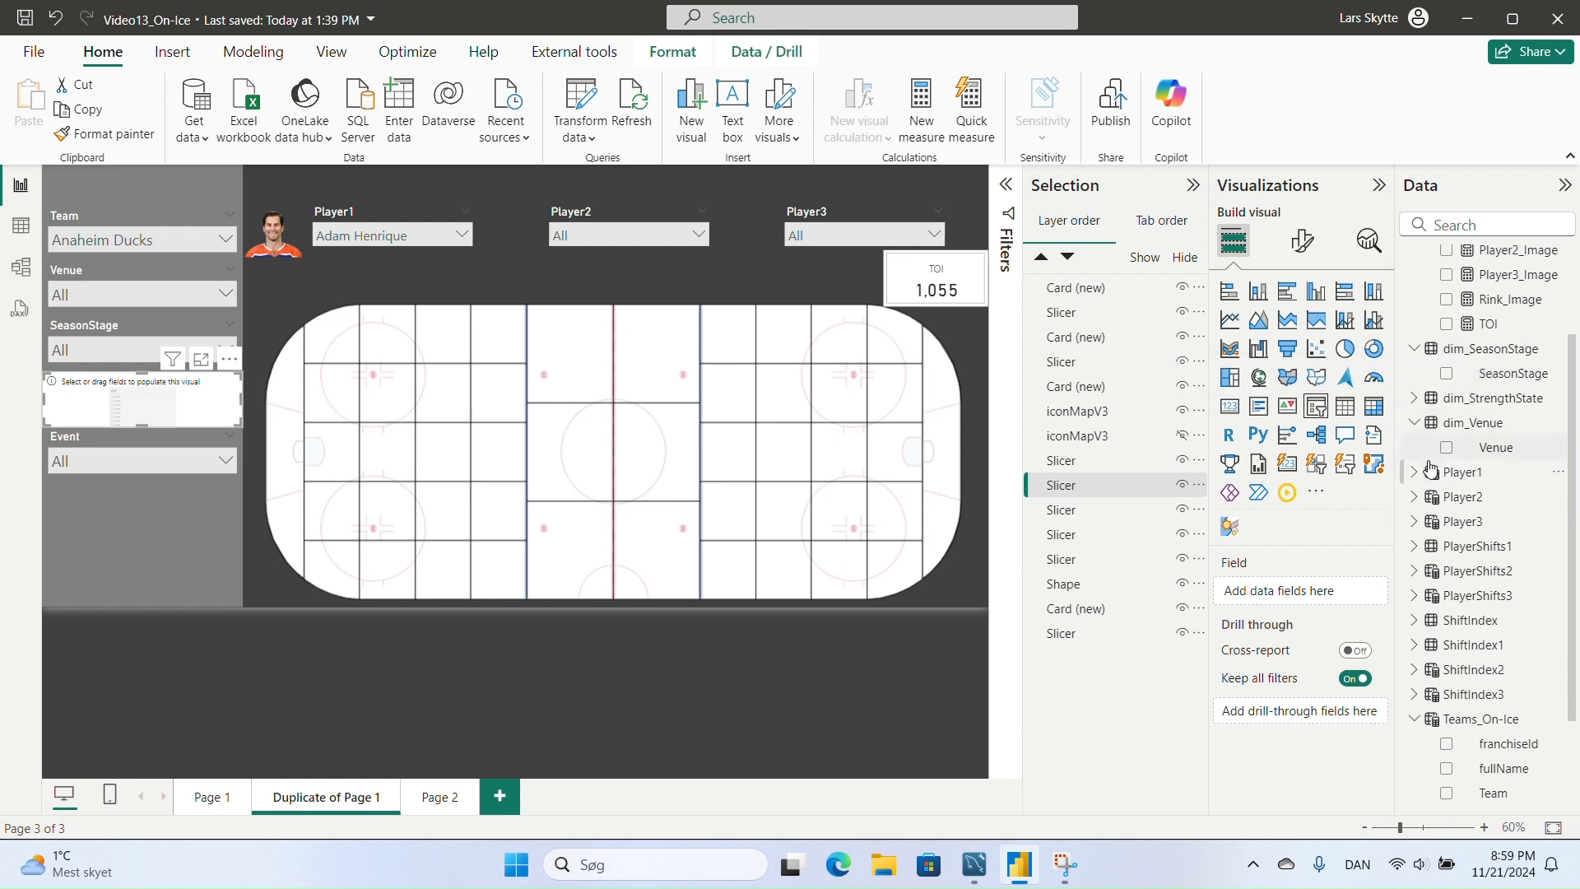
left_click(1416, 399)
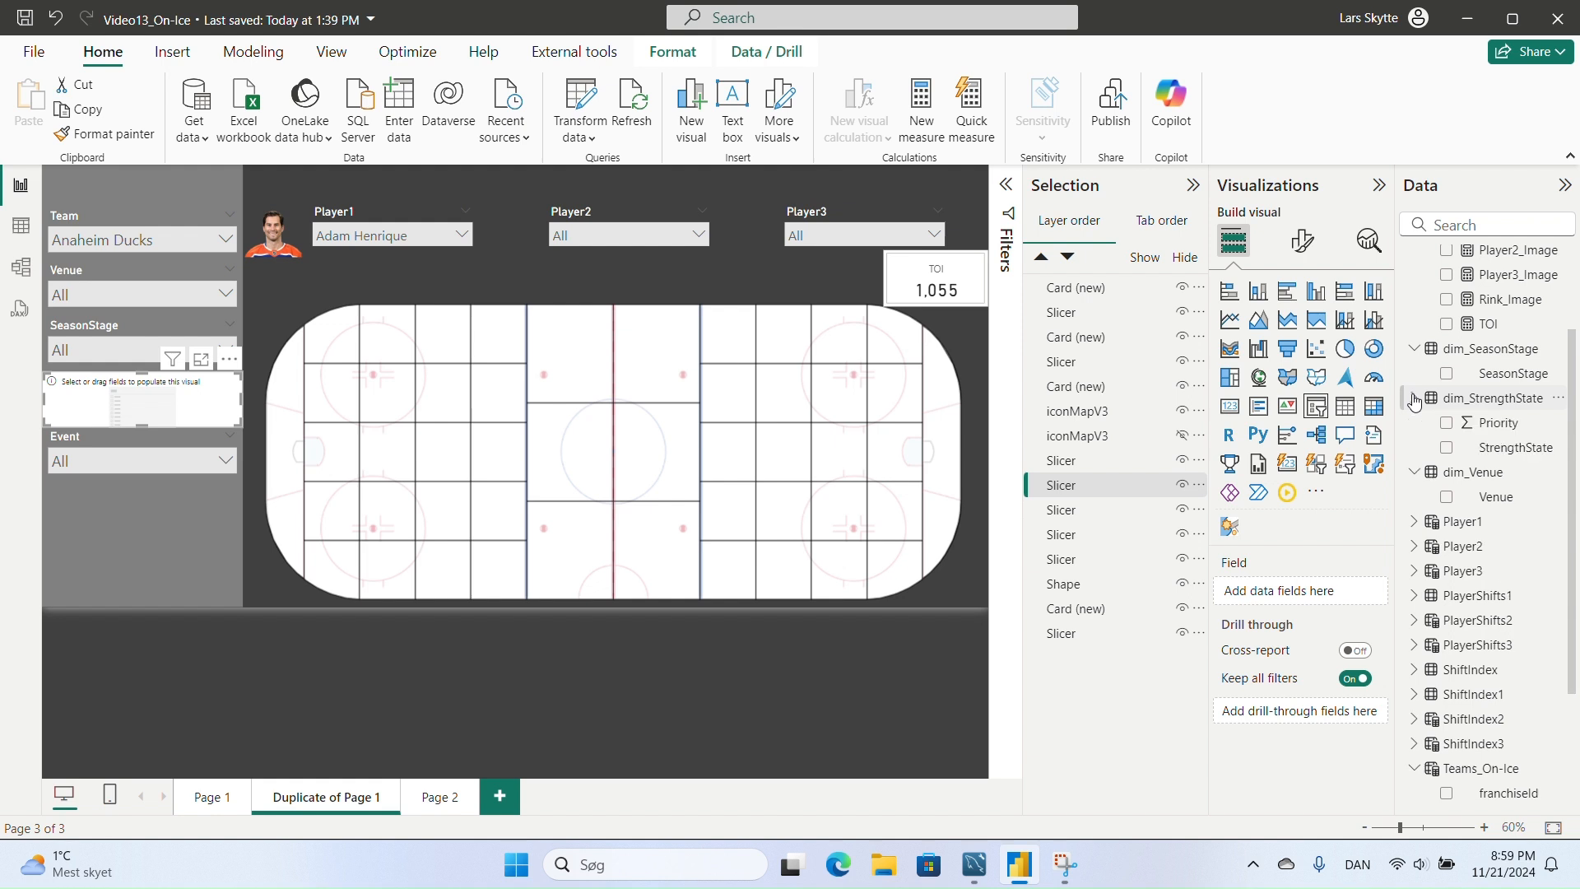
left_click(1447, 449)
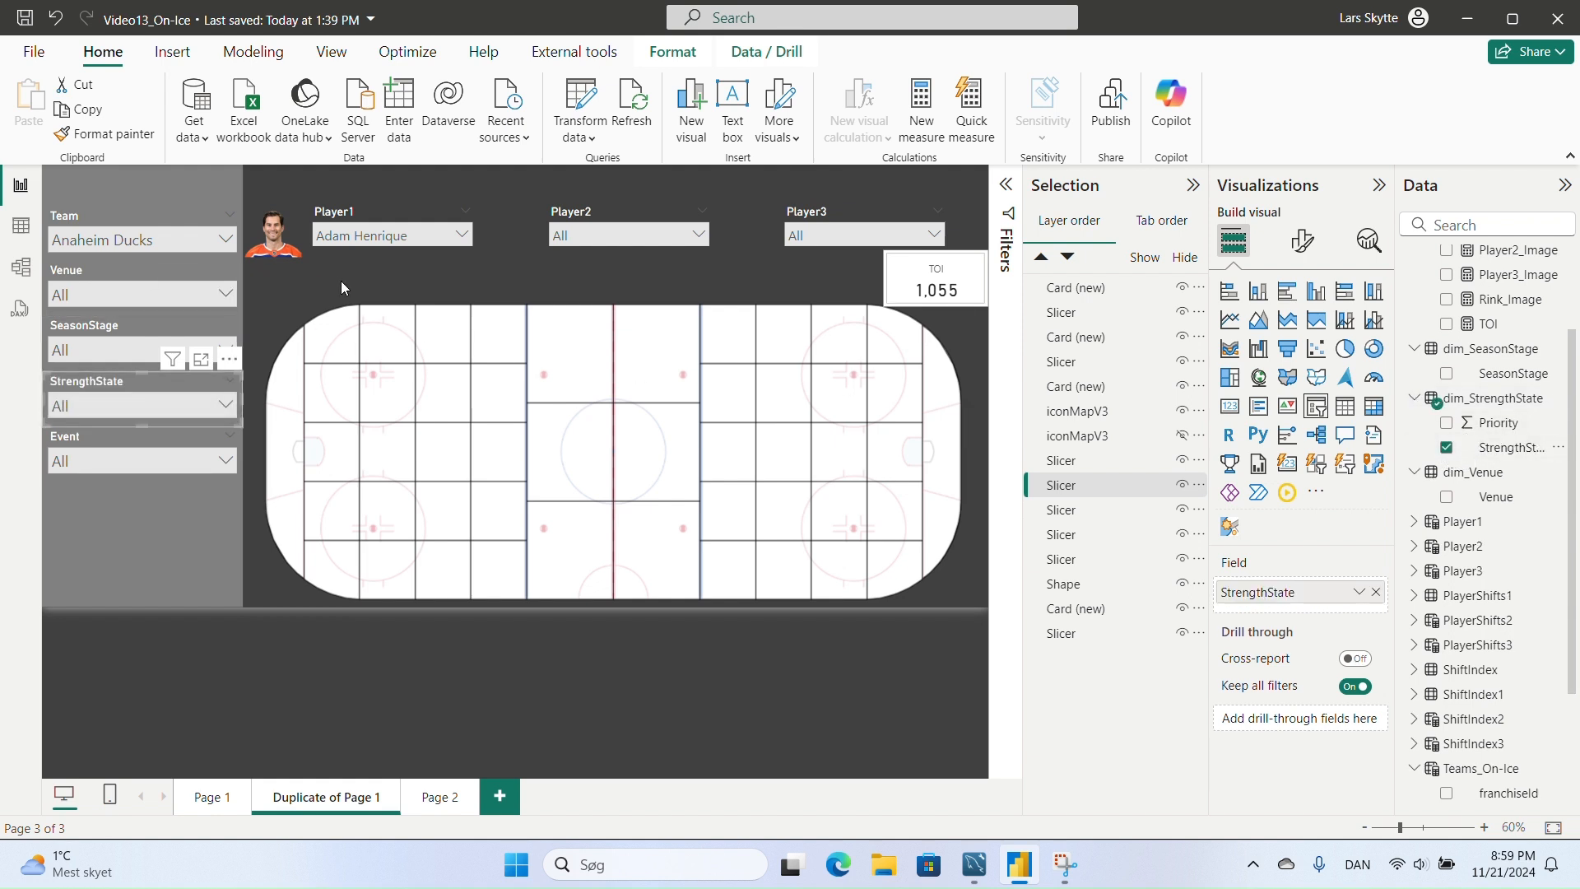
left_click(308, 284)
- Test the SeasonStage slicer with Playoffs and Regular, reload the page, and clear the slicer's selection
left_click(239, 353)
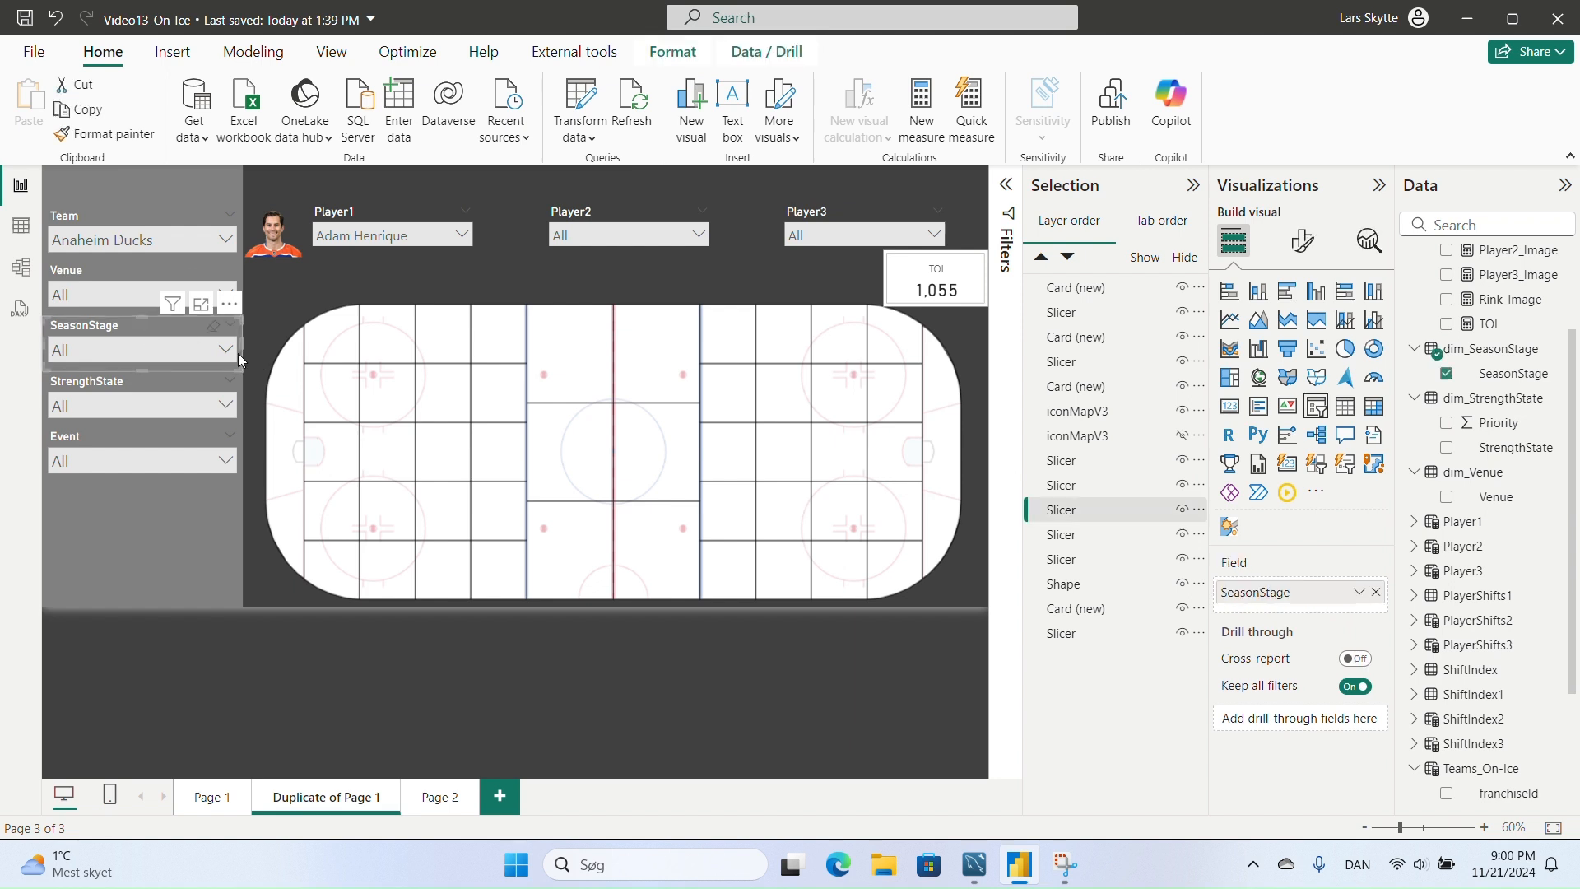
left_click(225, 350)
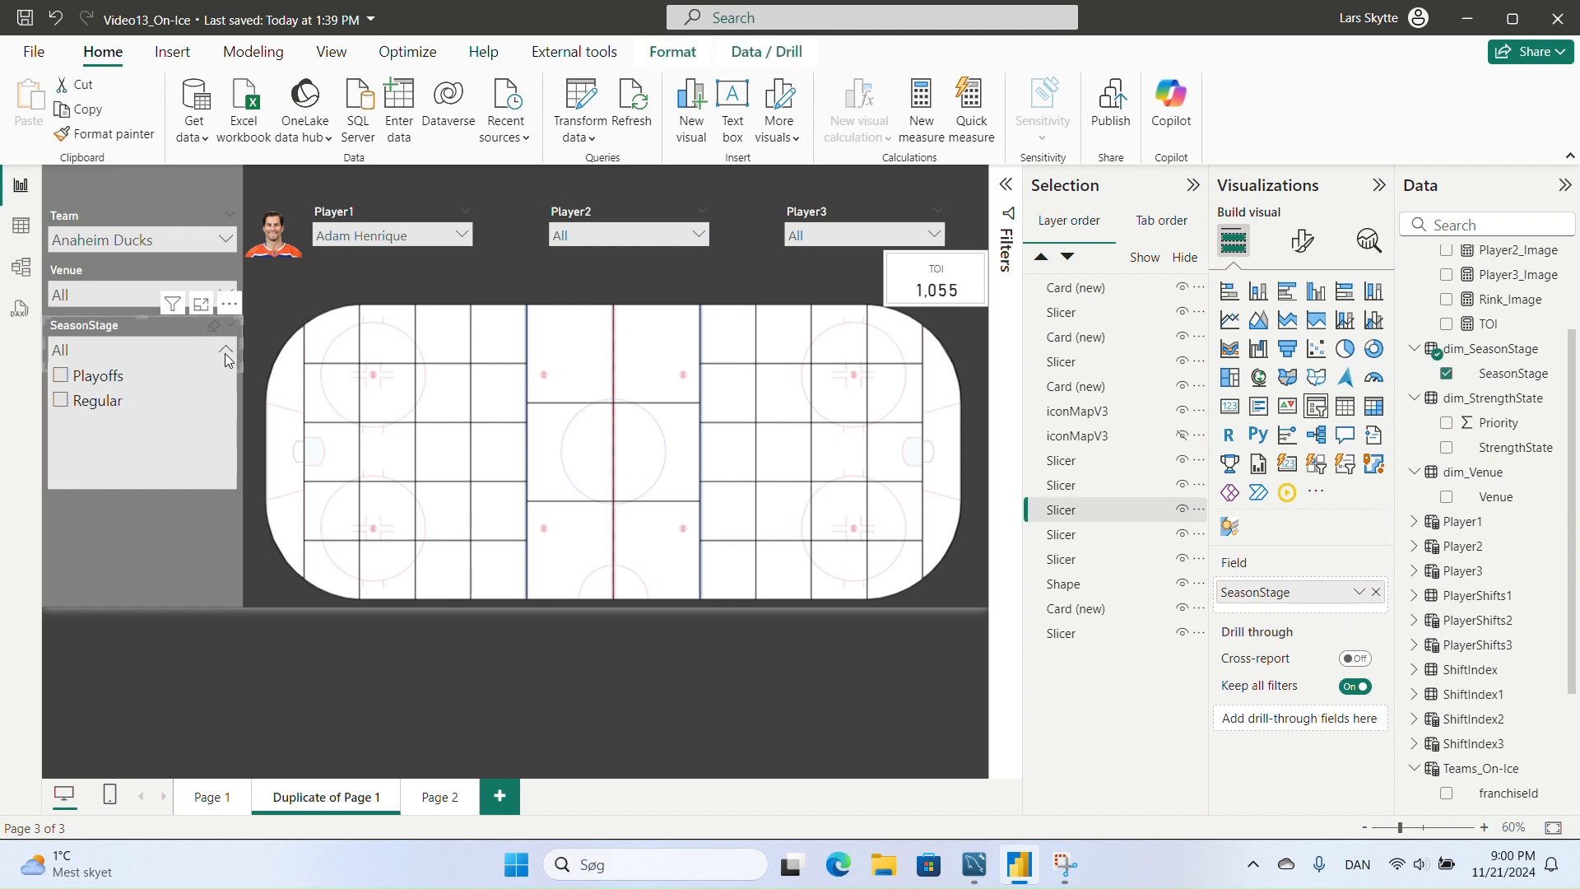
left_click(63, 379)
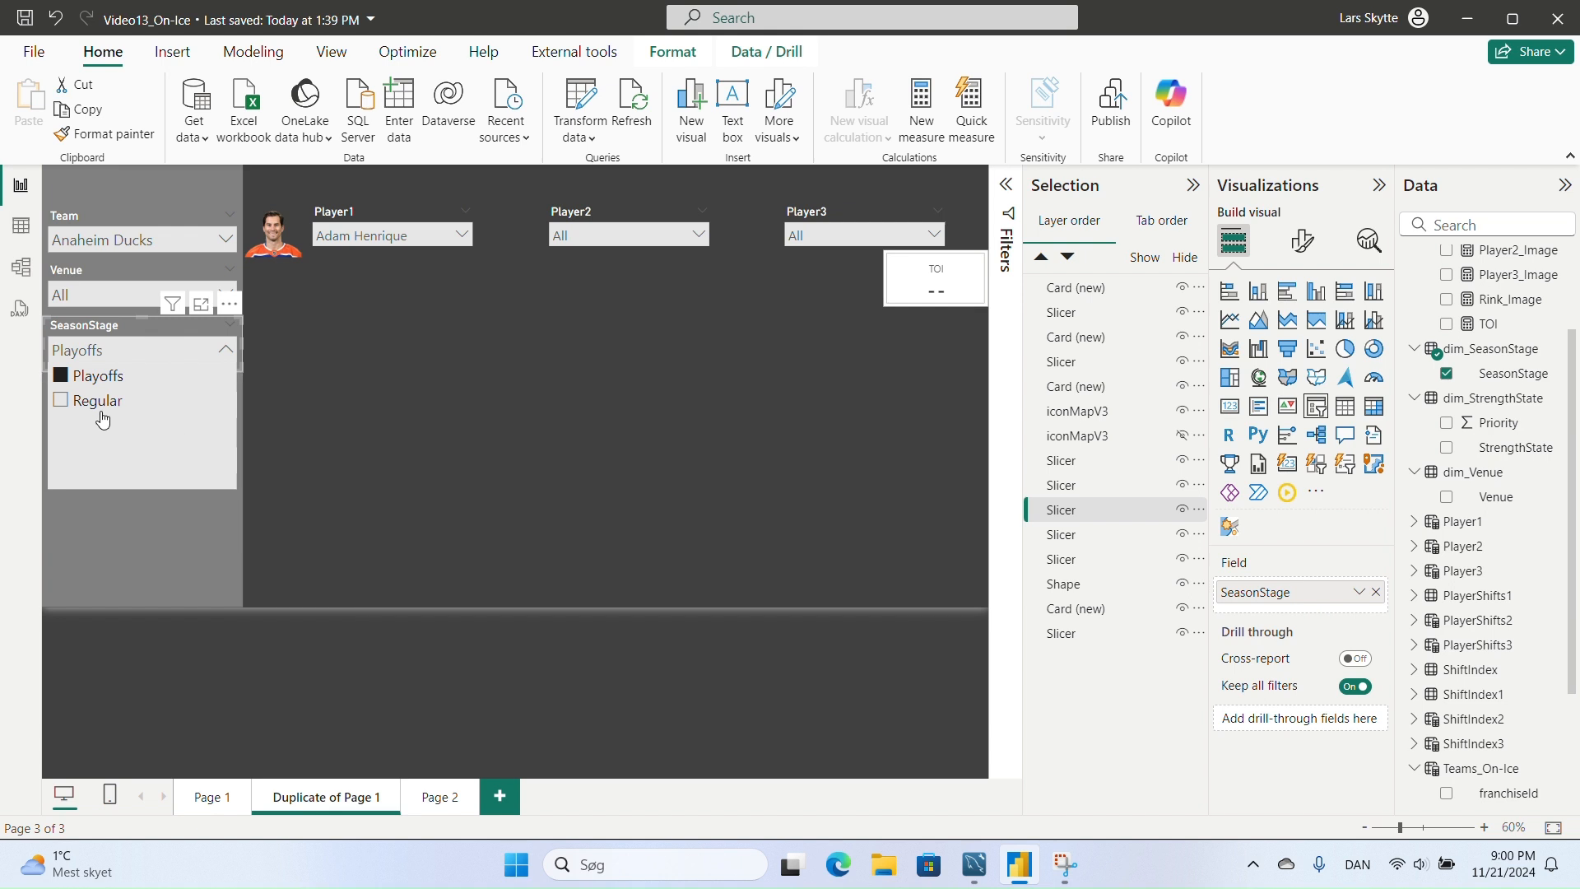
left_click(72, 400)
left_click(395, 265)
left_click(527, 338)
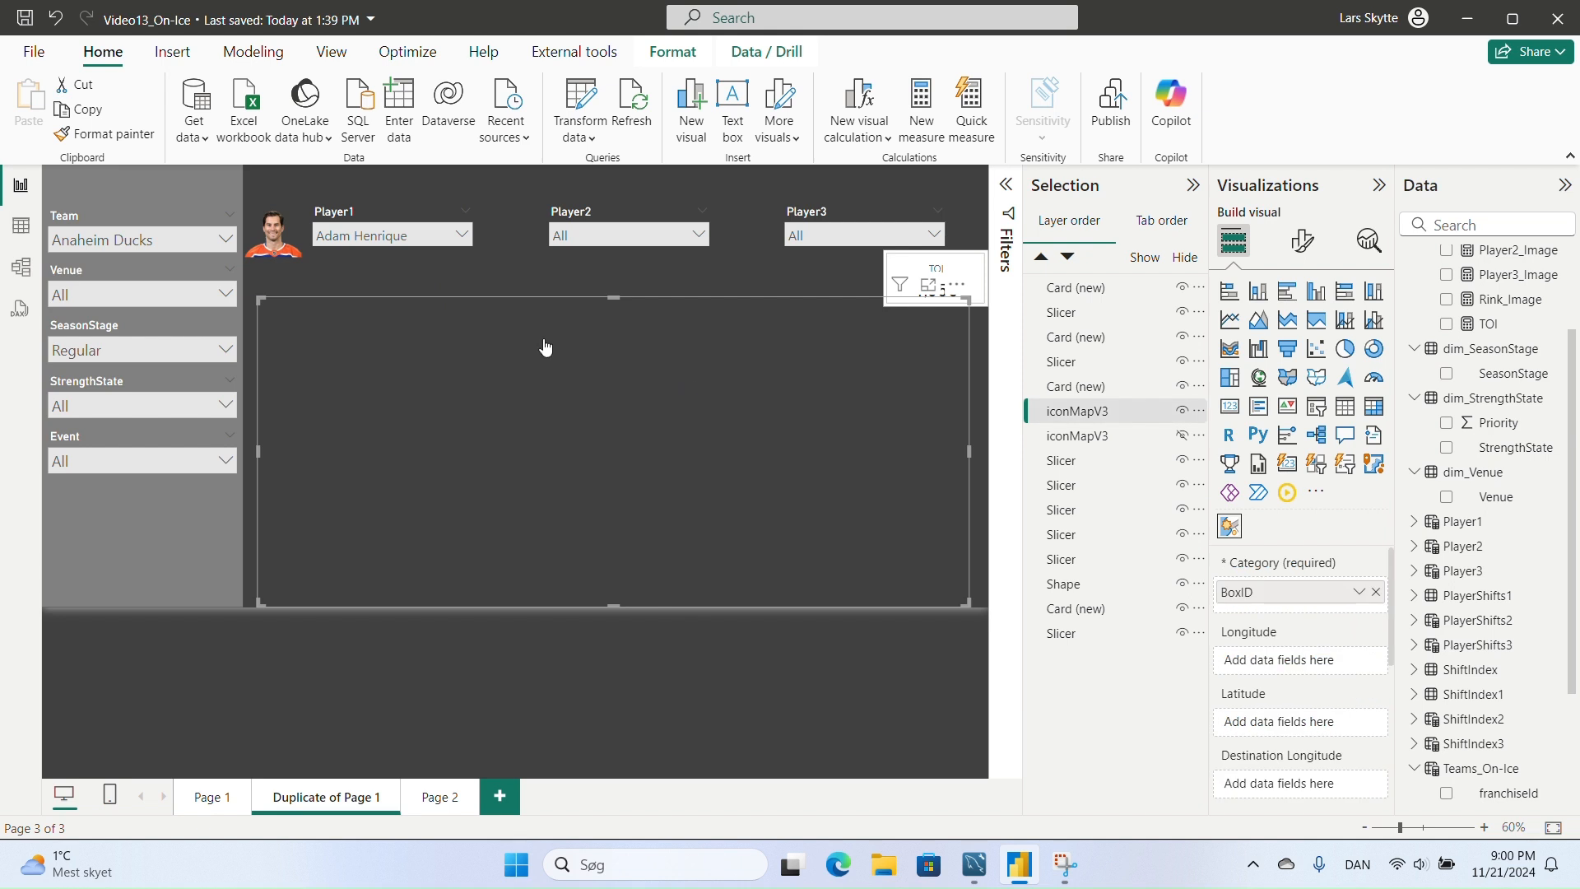
left_click(276, 802)
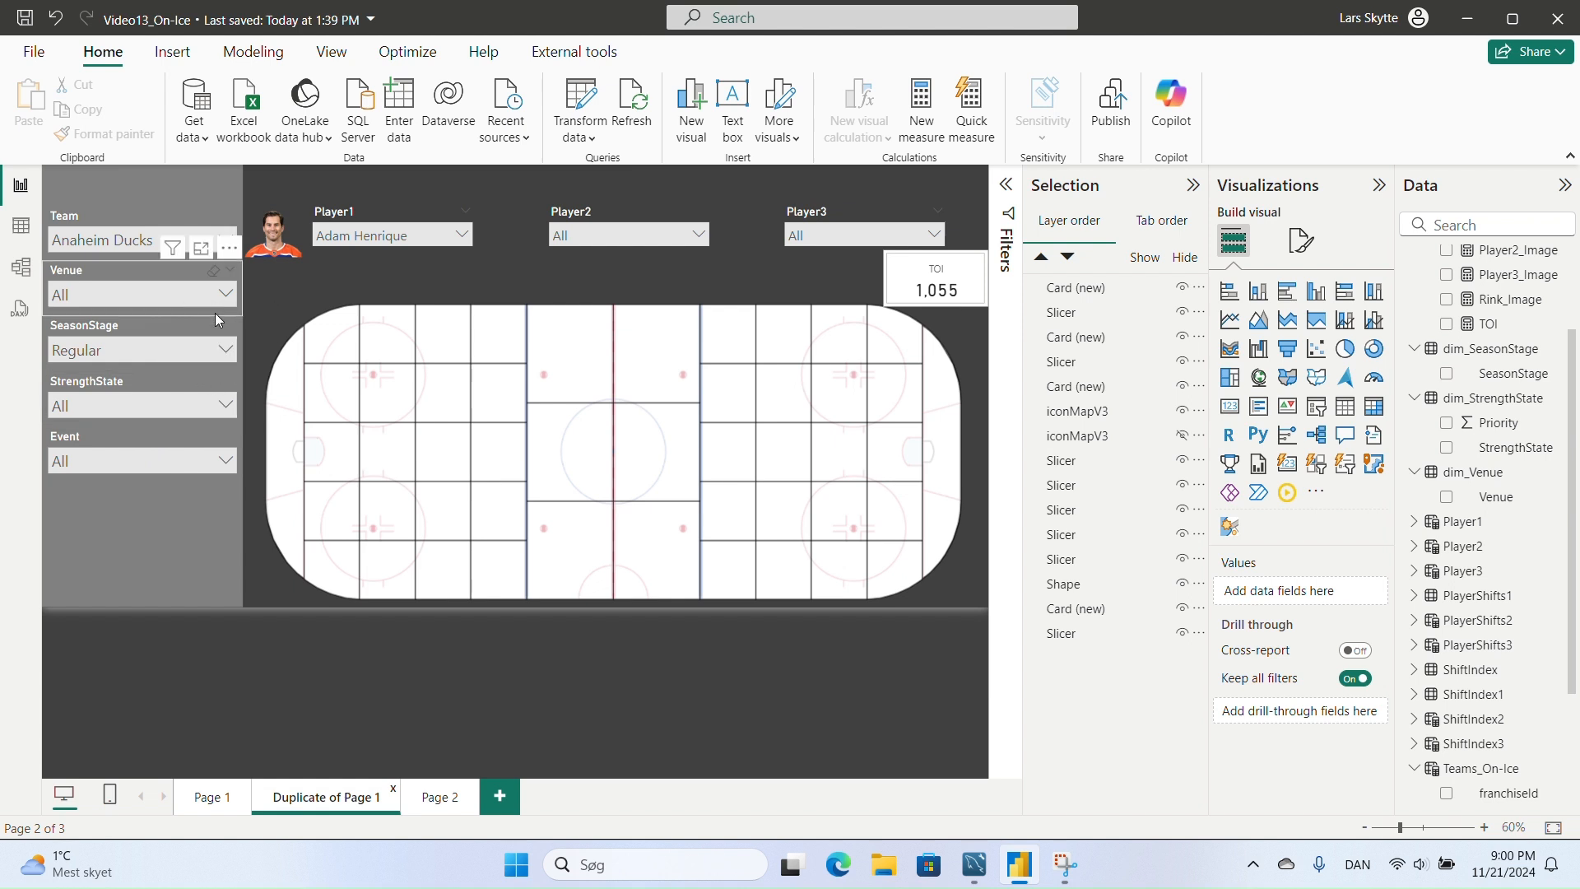
left_click(225, 350)
left_click(62, 401)
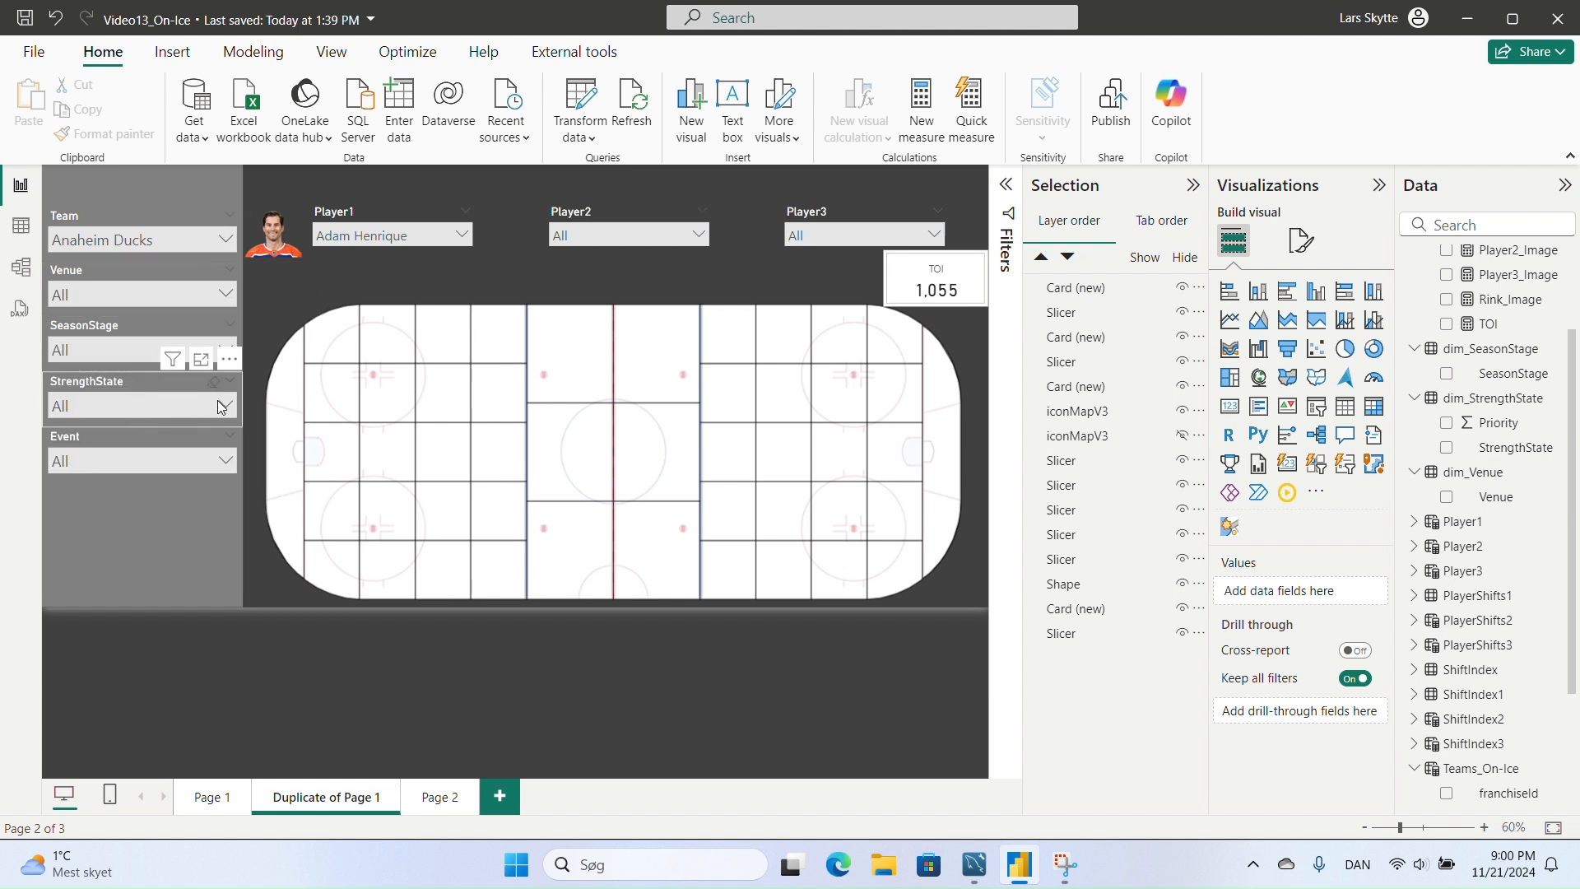
- Review the StrengthState slicer's values and exclude (Blank) with a basic filter on that visual
left_click(192, 407)
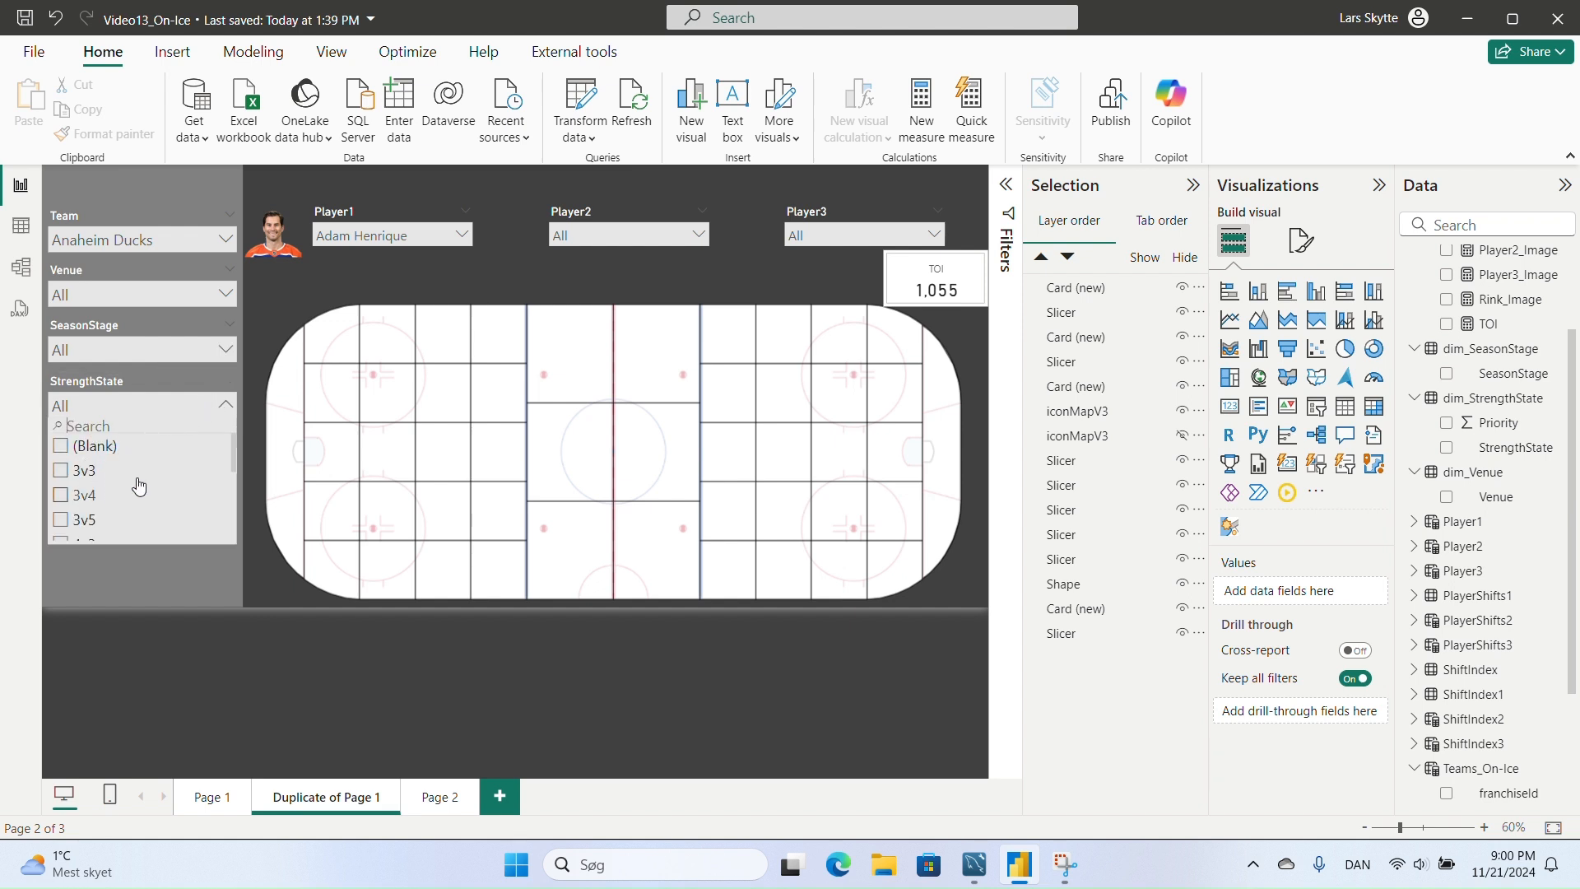
scroll(165, 461, "down", 3)
scroll(158, 471, "up", 3)
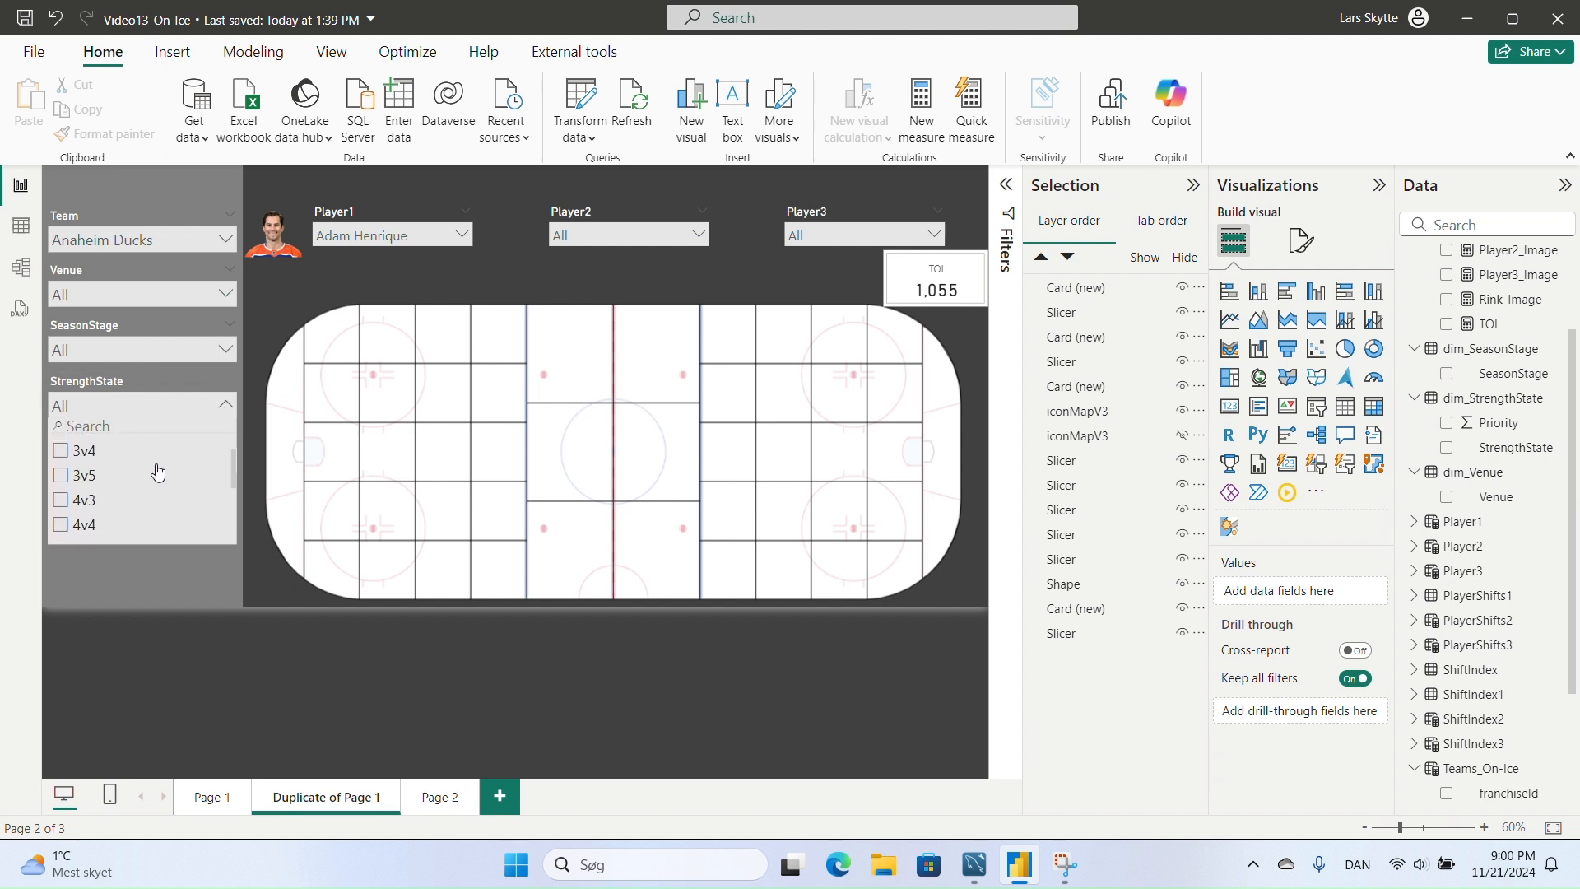
left_click(136, 382)
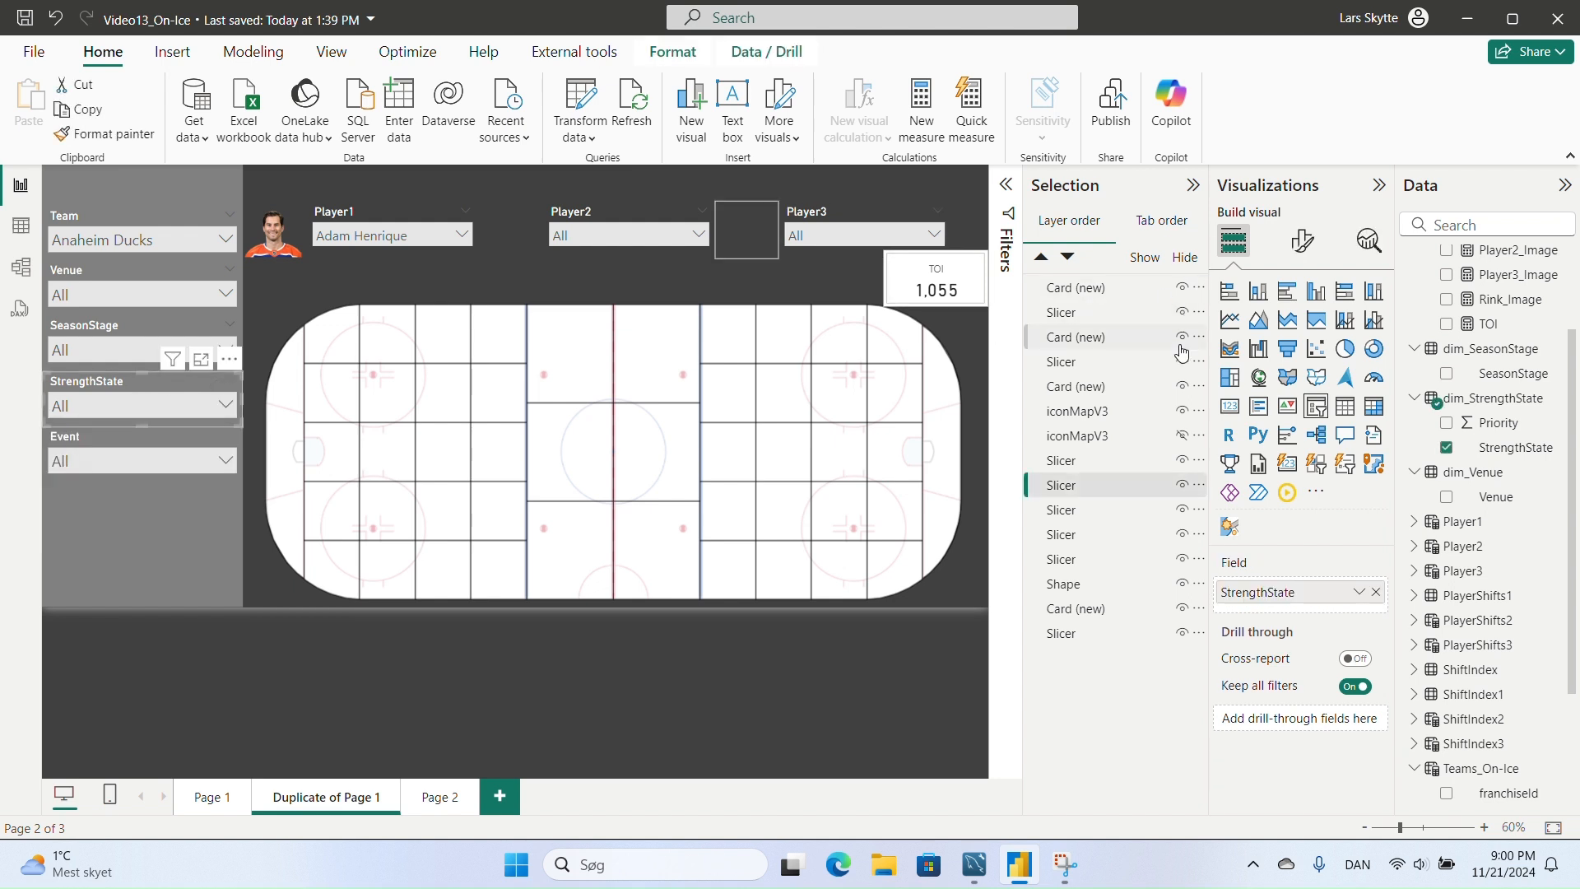
left_click(1195, 188)
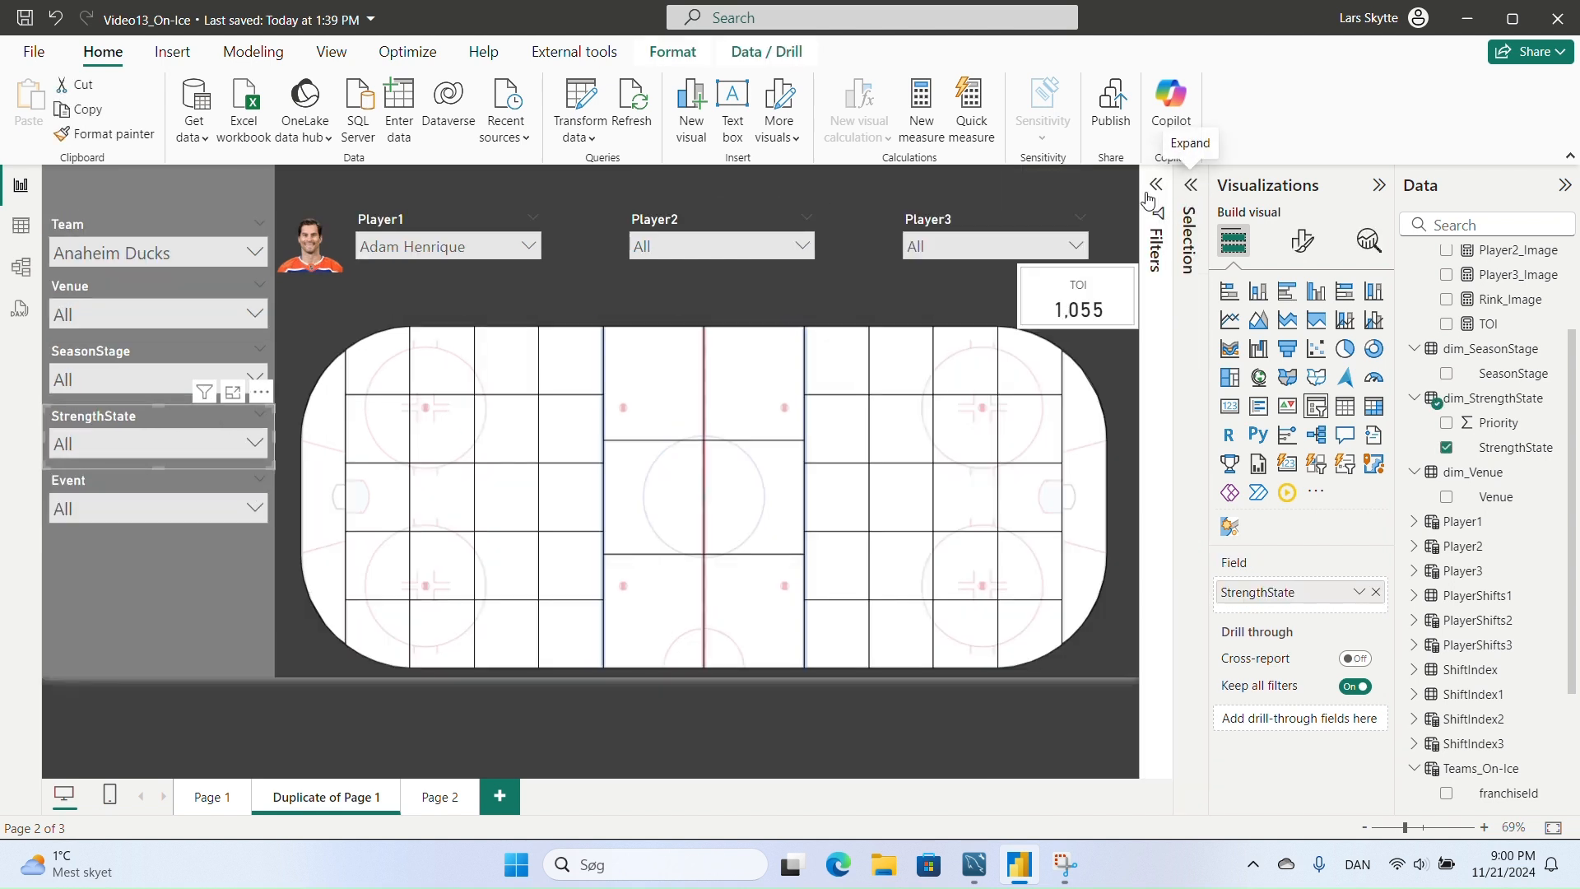
left_click(1150, 197)
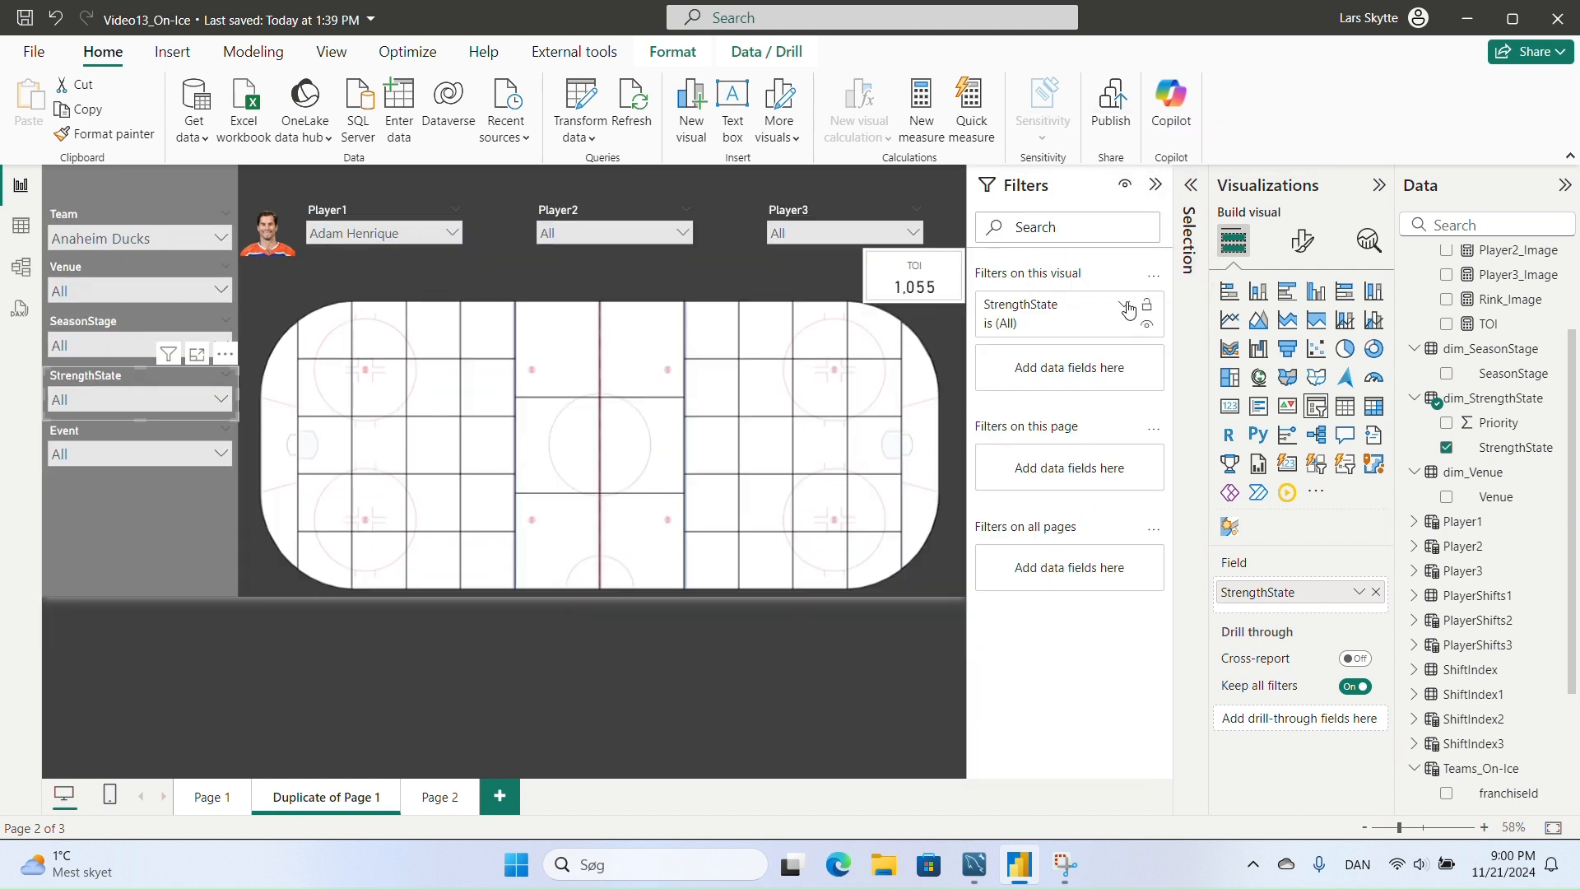
left_click(1124, 310)
left_click(999, 453)
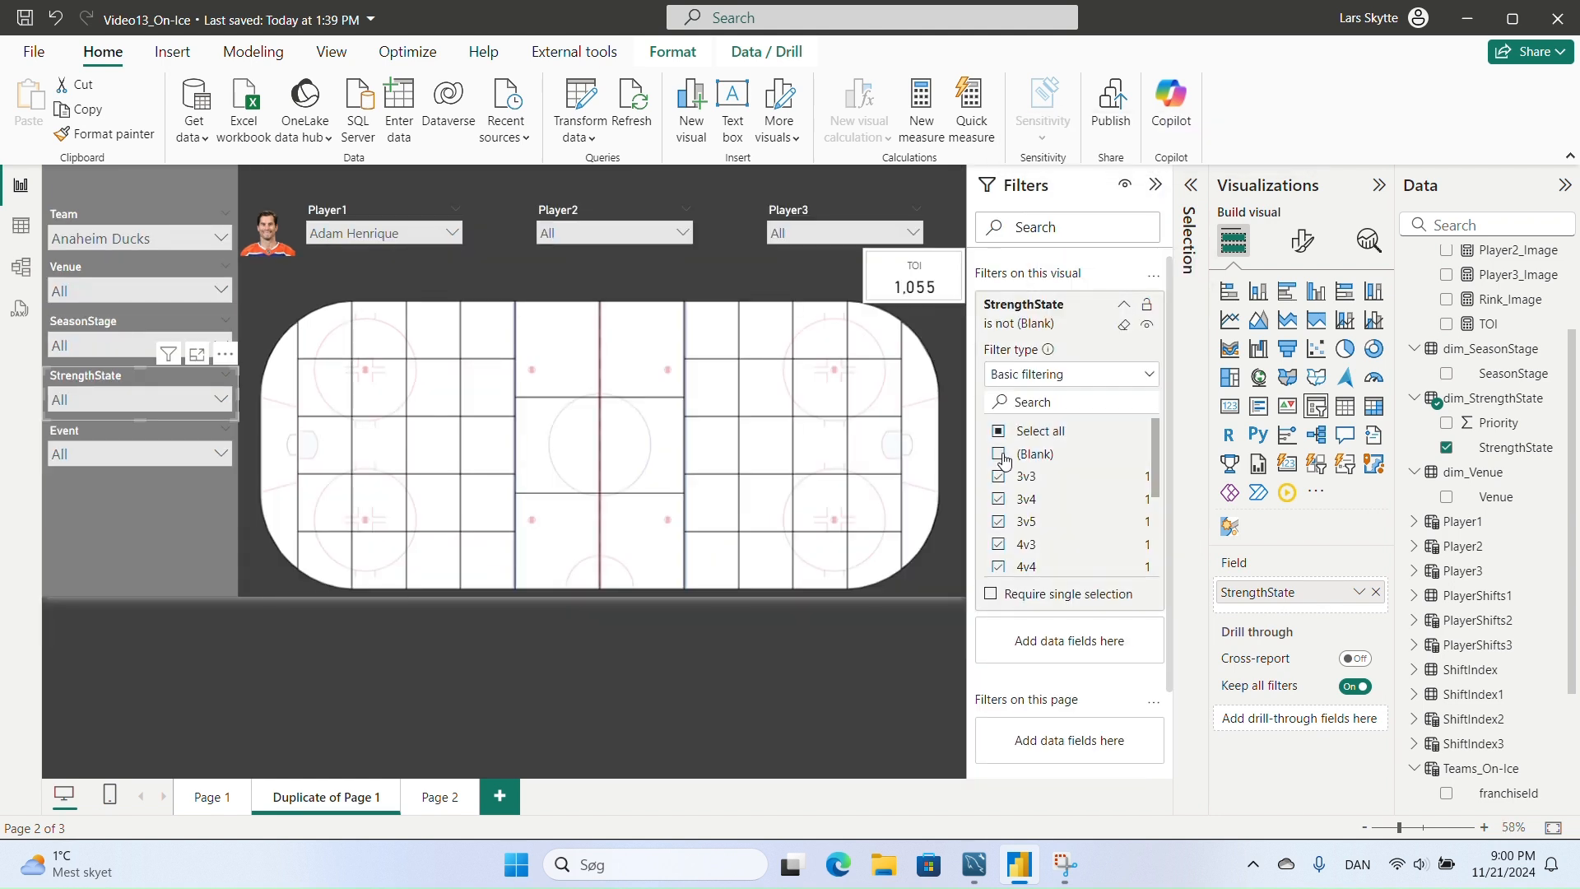
left_click(1122, 305)
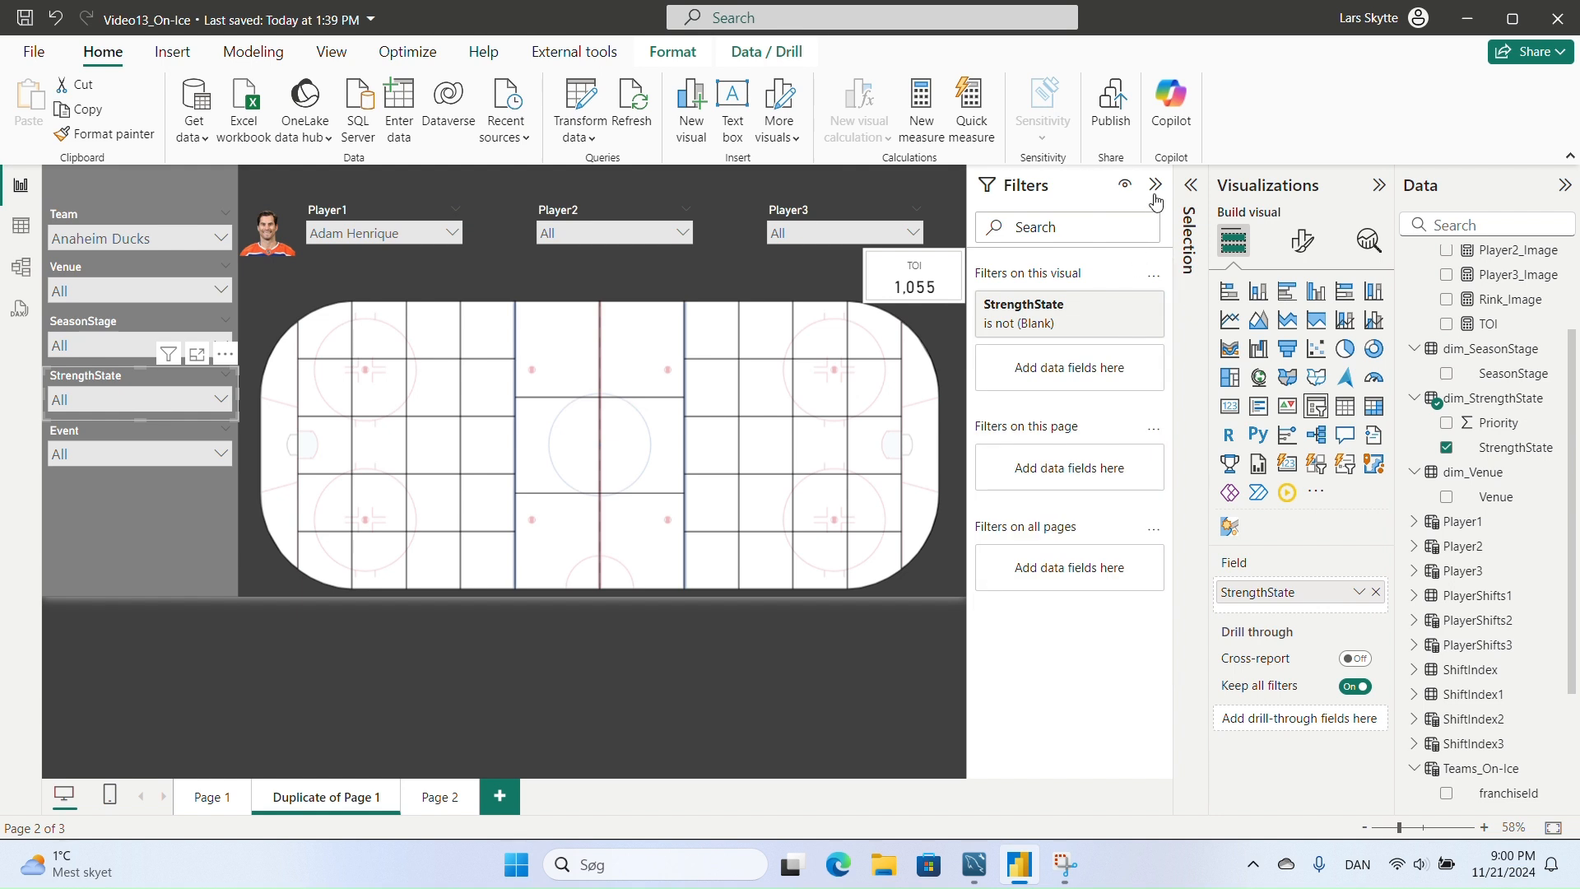
- Turn off the search box in the StrengthState slicer and check the order of its values
left_click(222, 400)
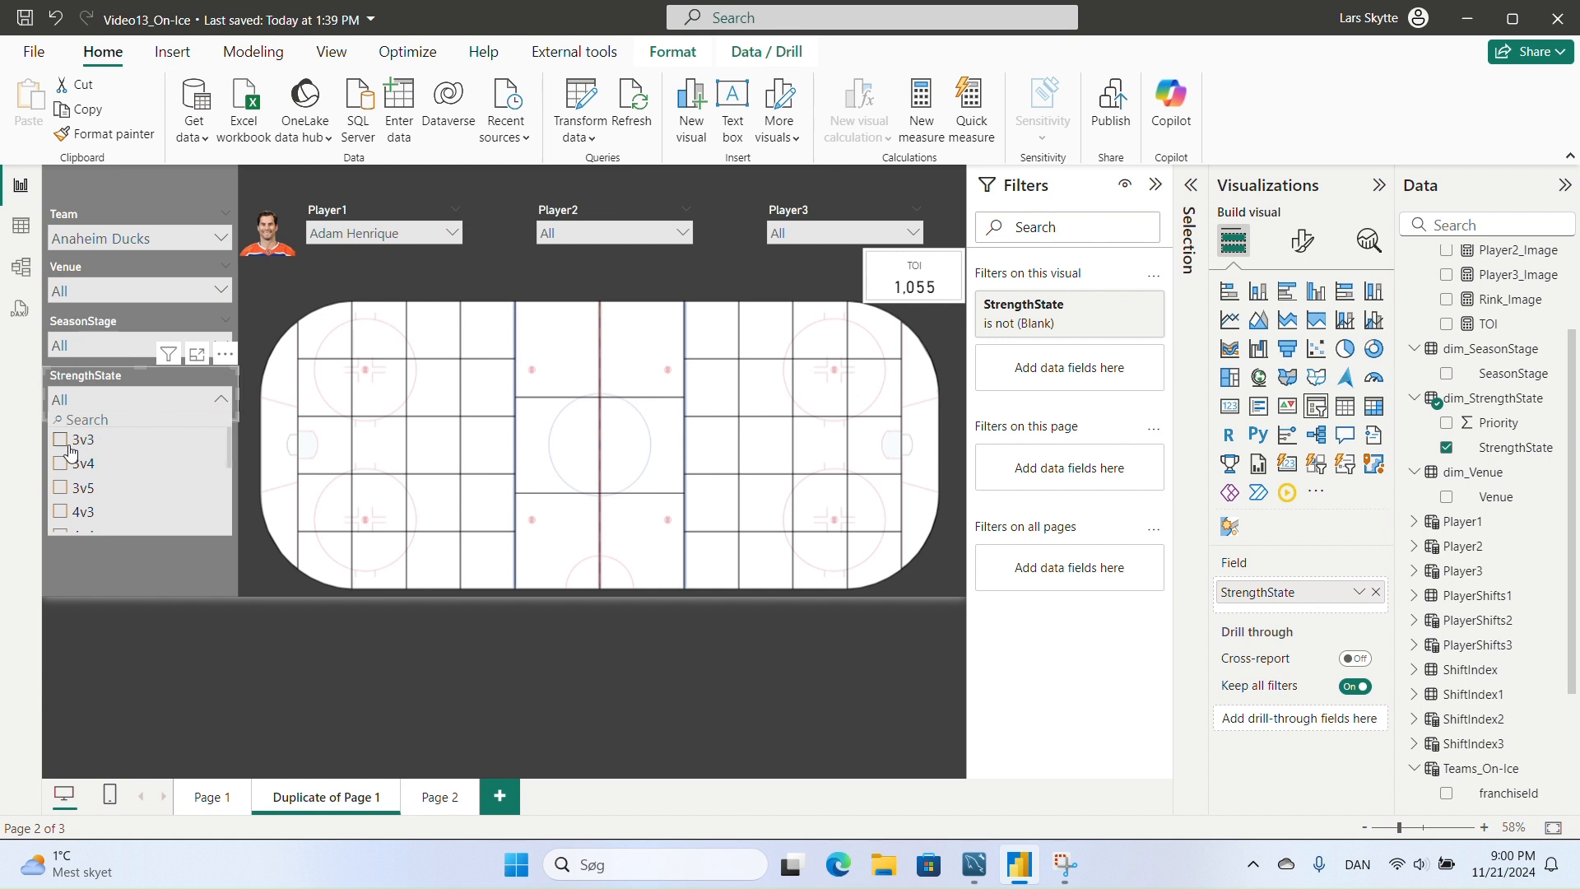
left_click(224, 356)
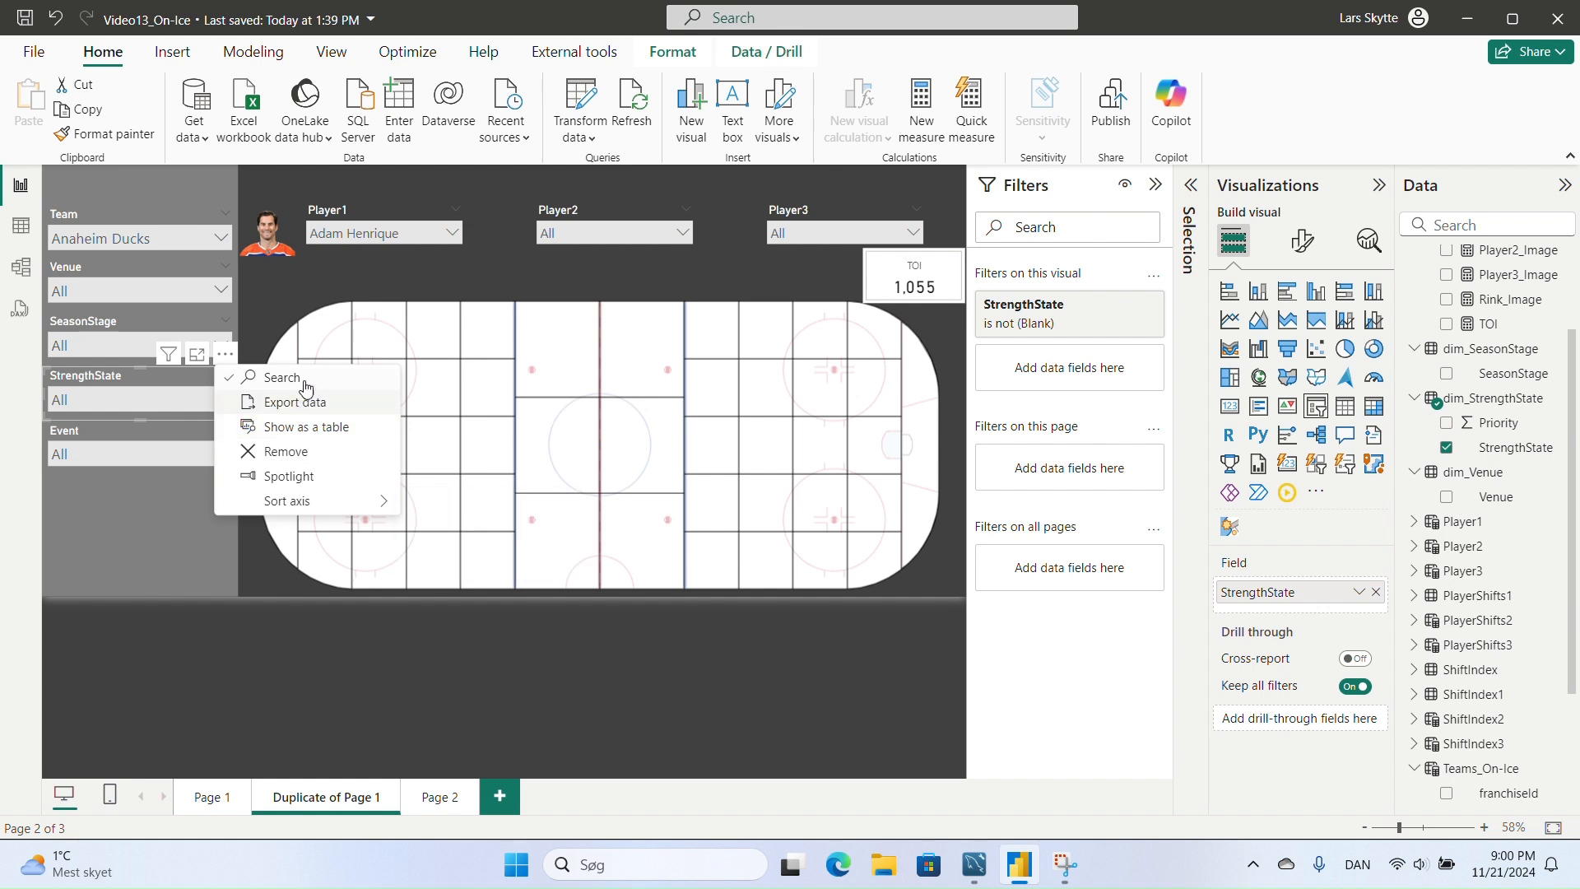
left_click(303, 380)
left_click(224, 401)
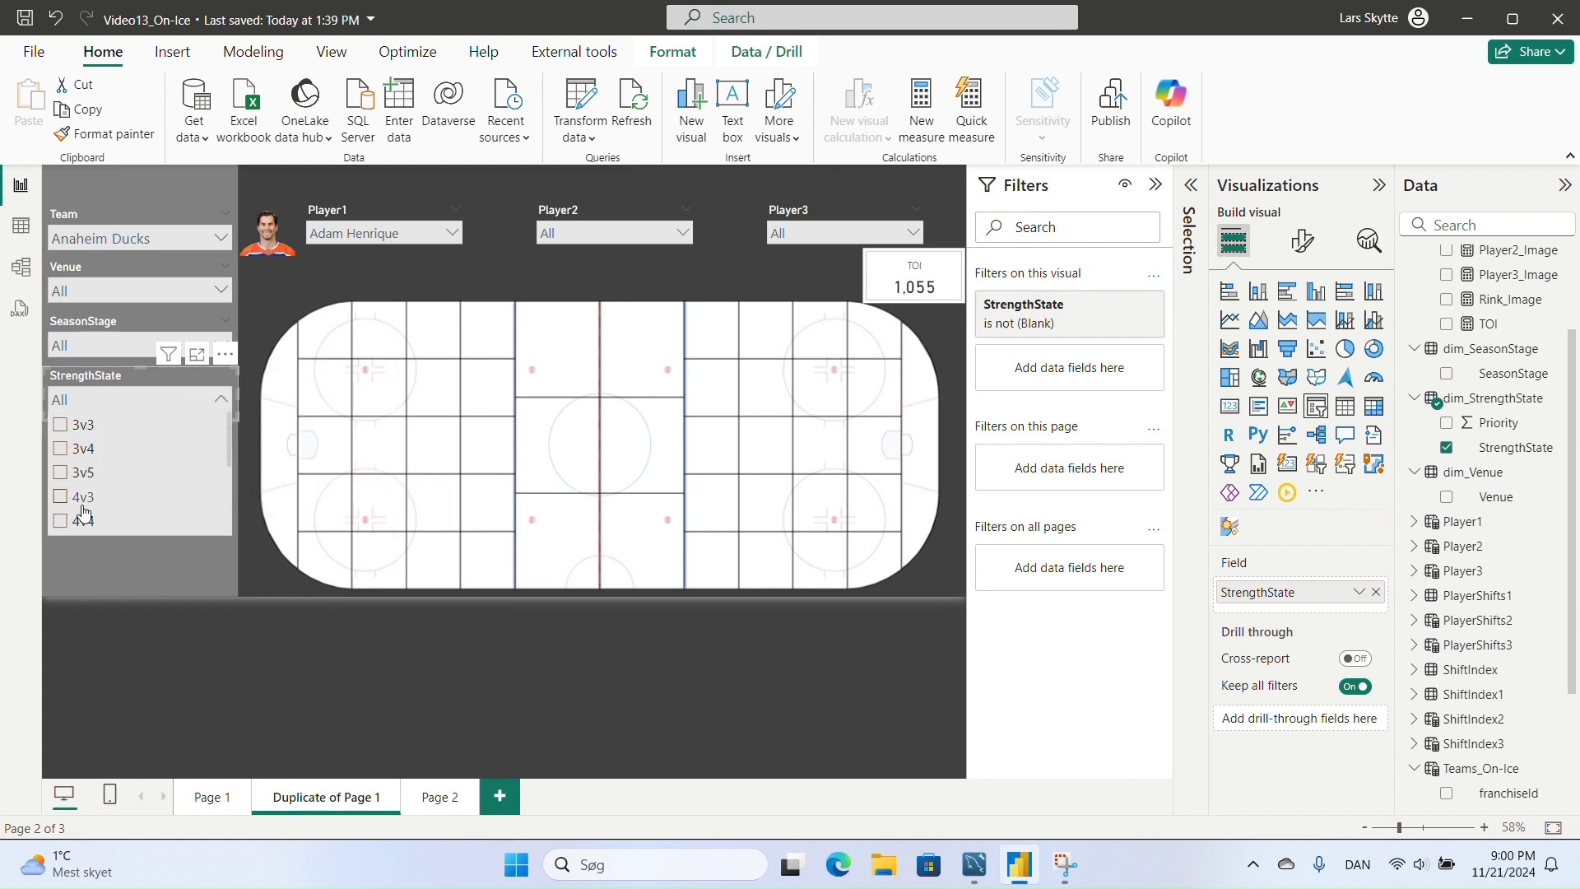
scroll(148, 475, "down", 2)
scroll(150, 479, "up", 1)
left_click(333, 270)
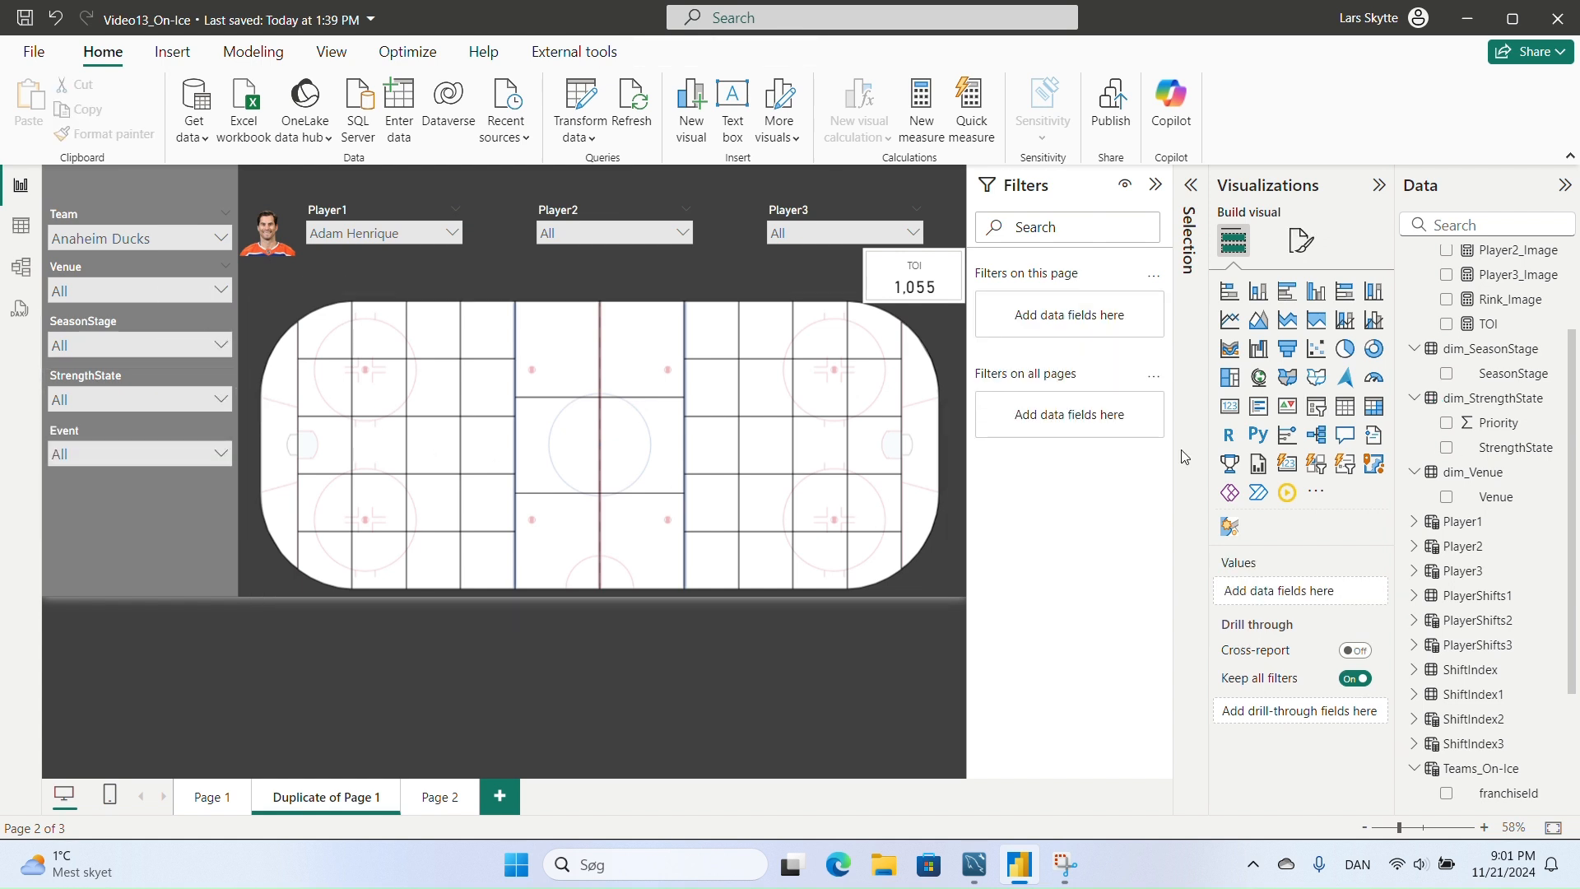
- Sort the StrengthState column of dim_StrengthState by the Priority column
left_click(1512, 454)
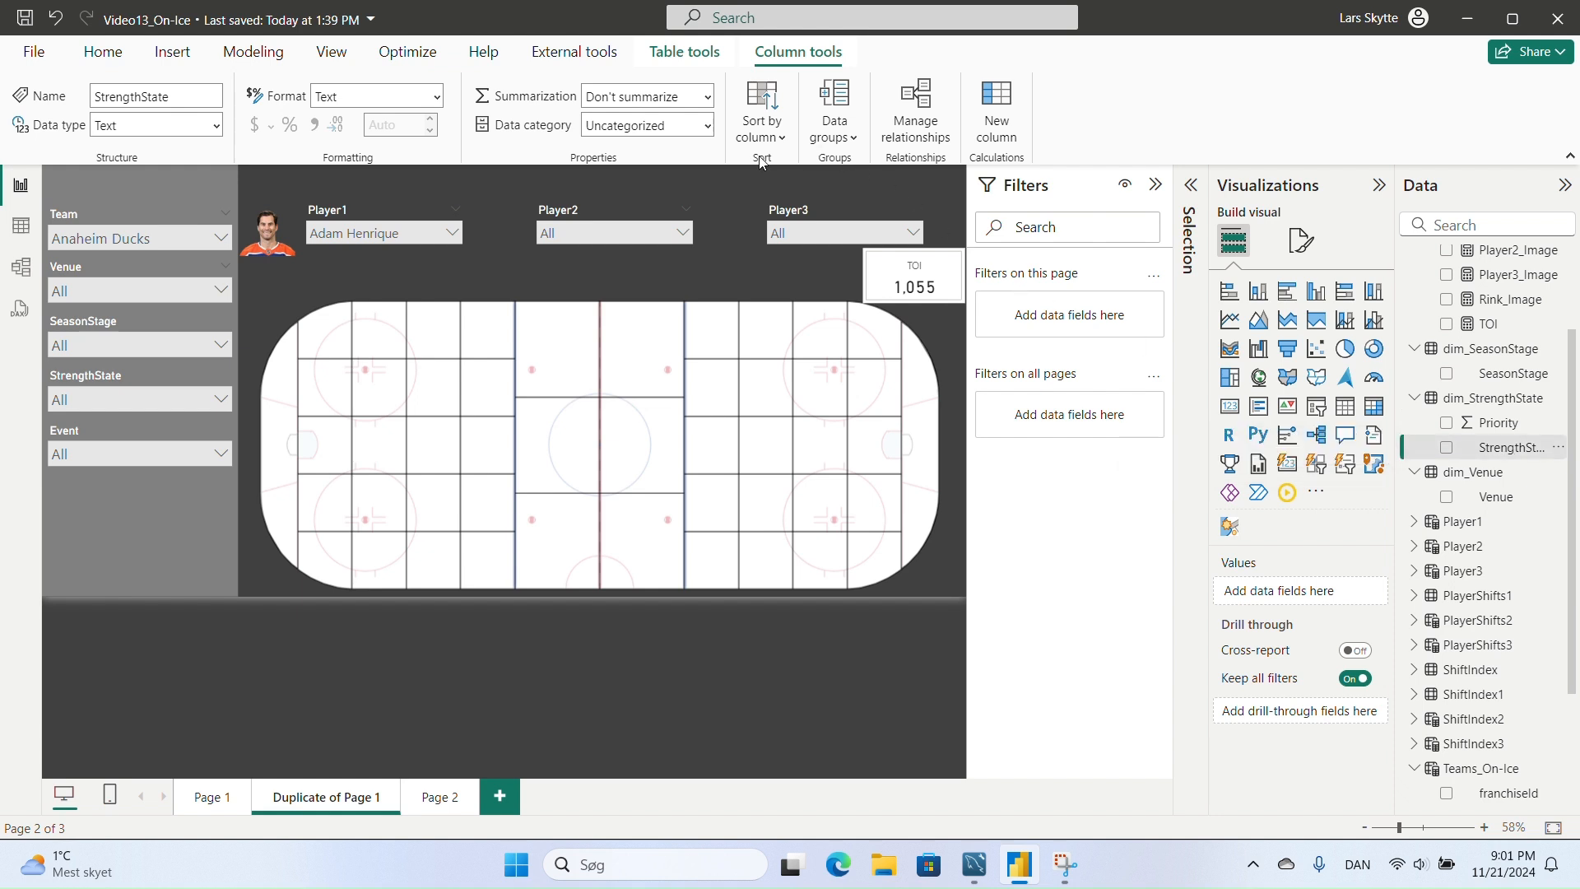
left_click(781, 138)
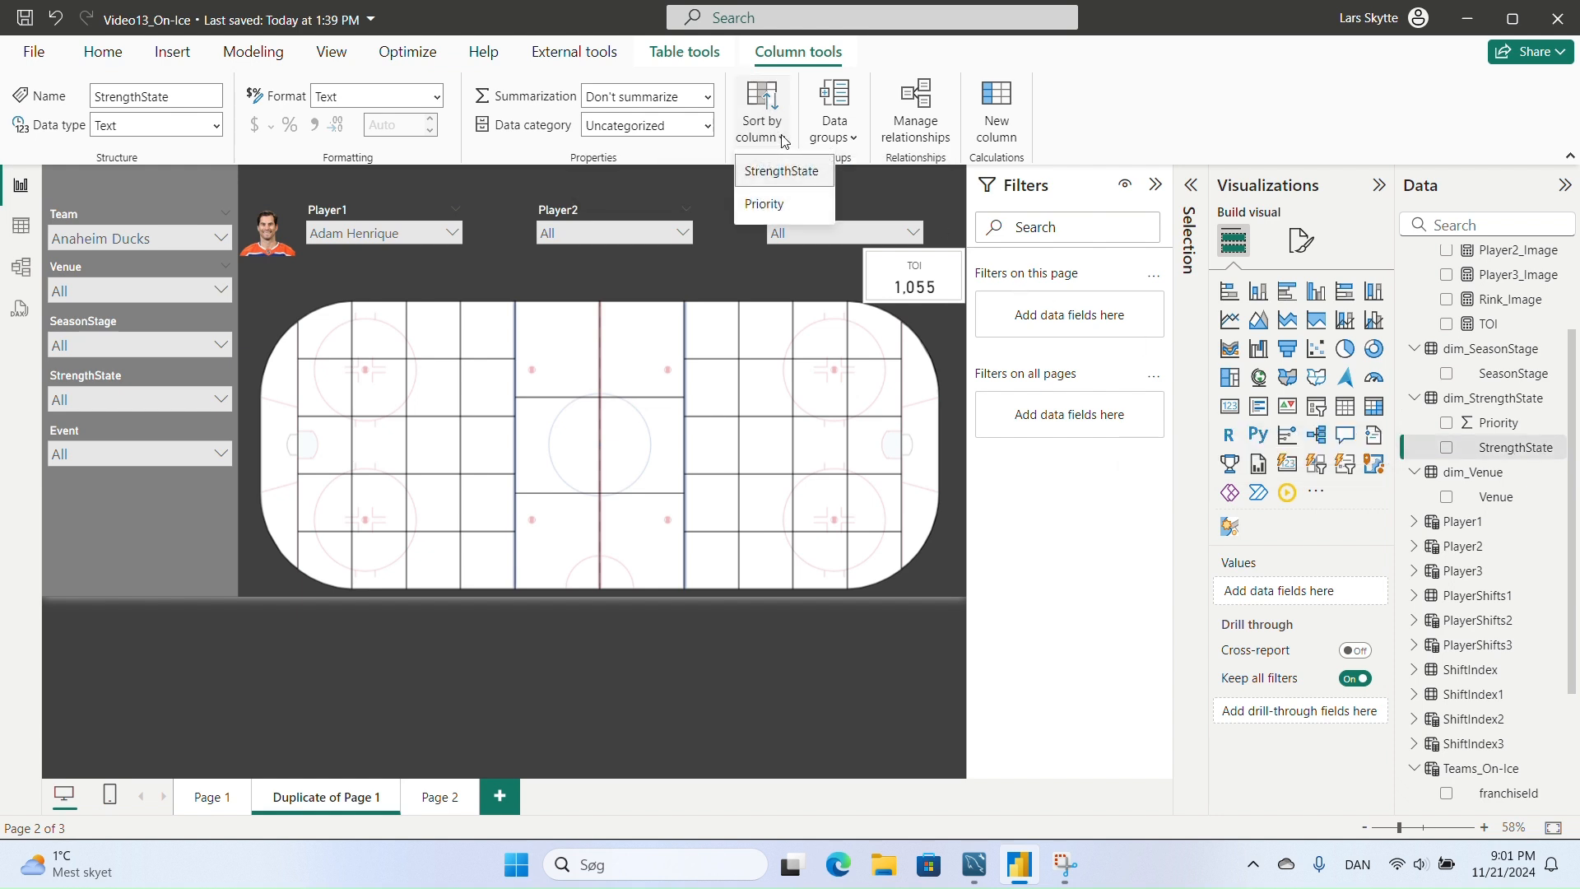
left_click(770, 205)
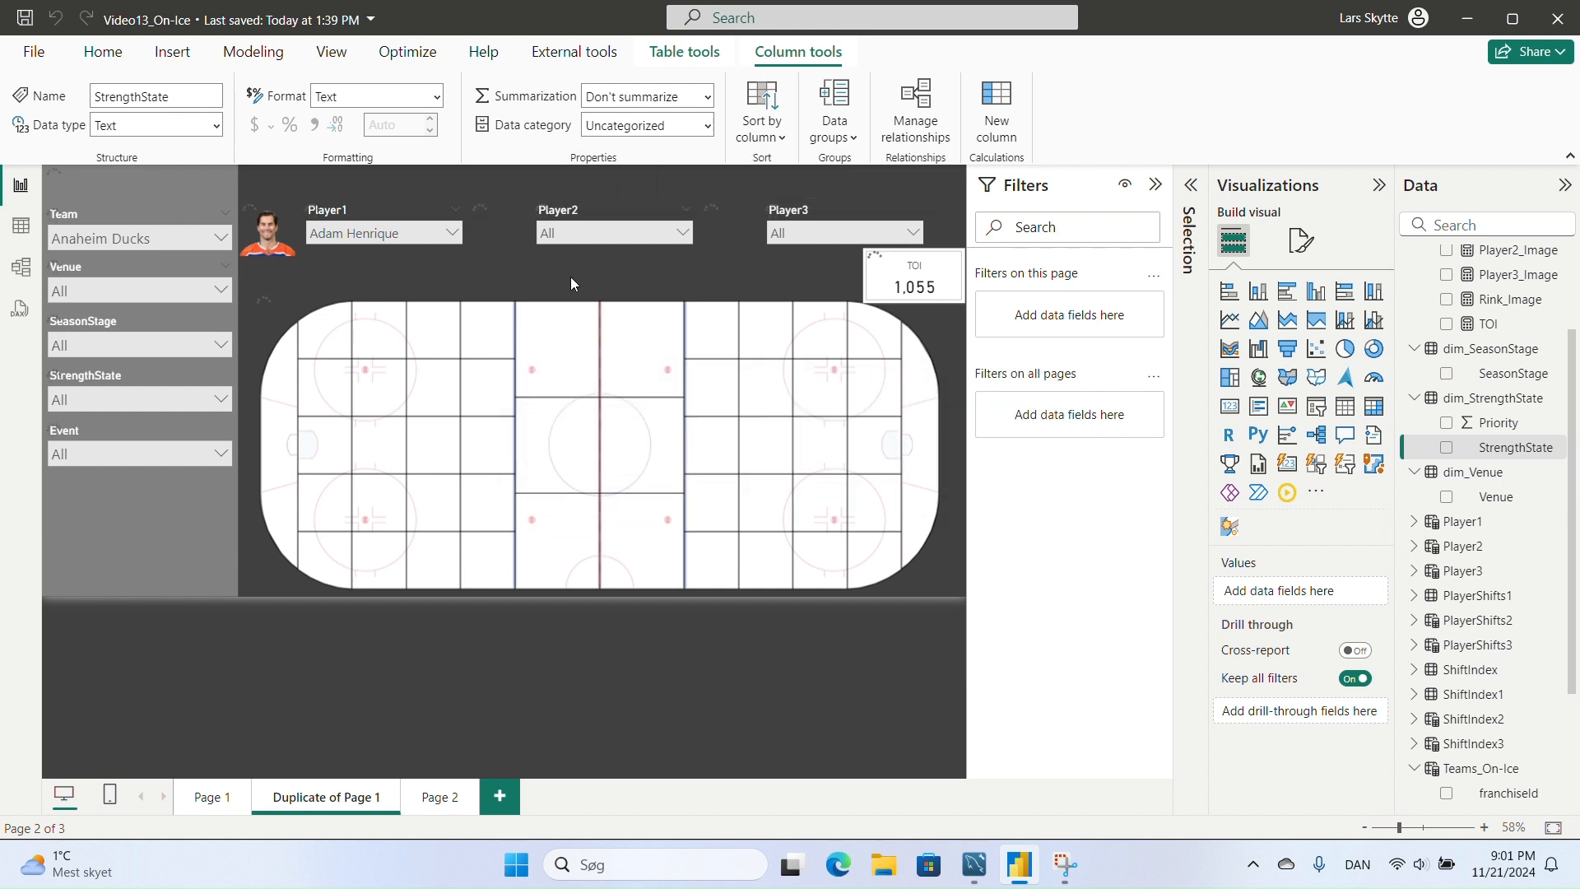
- Check the order of the StrengthState slicer's values and look through the Event slicer's list
left_click(222, 400)
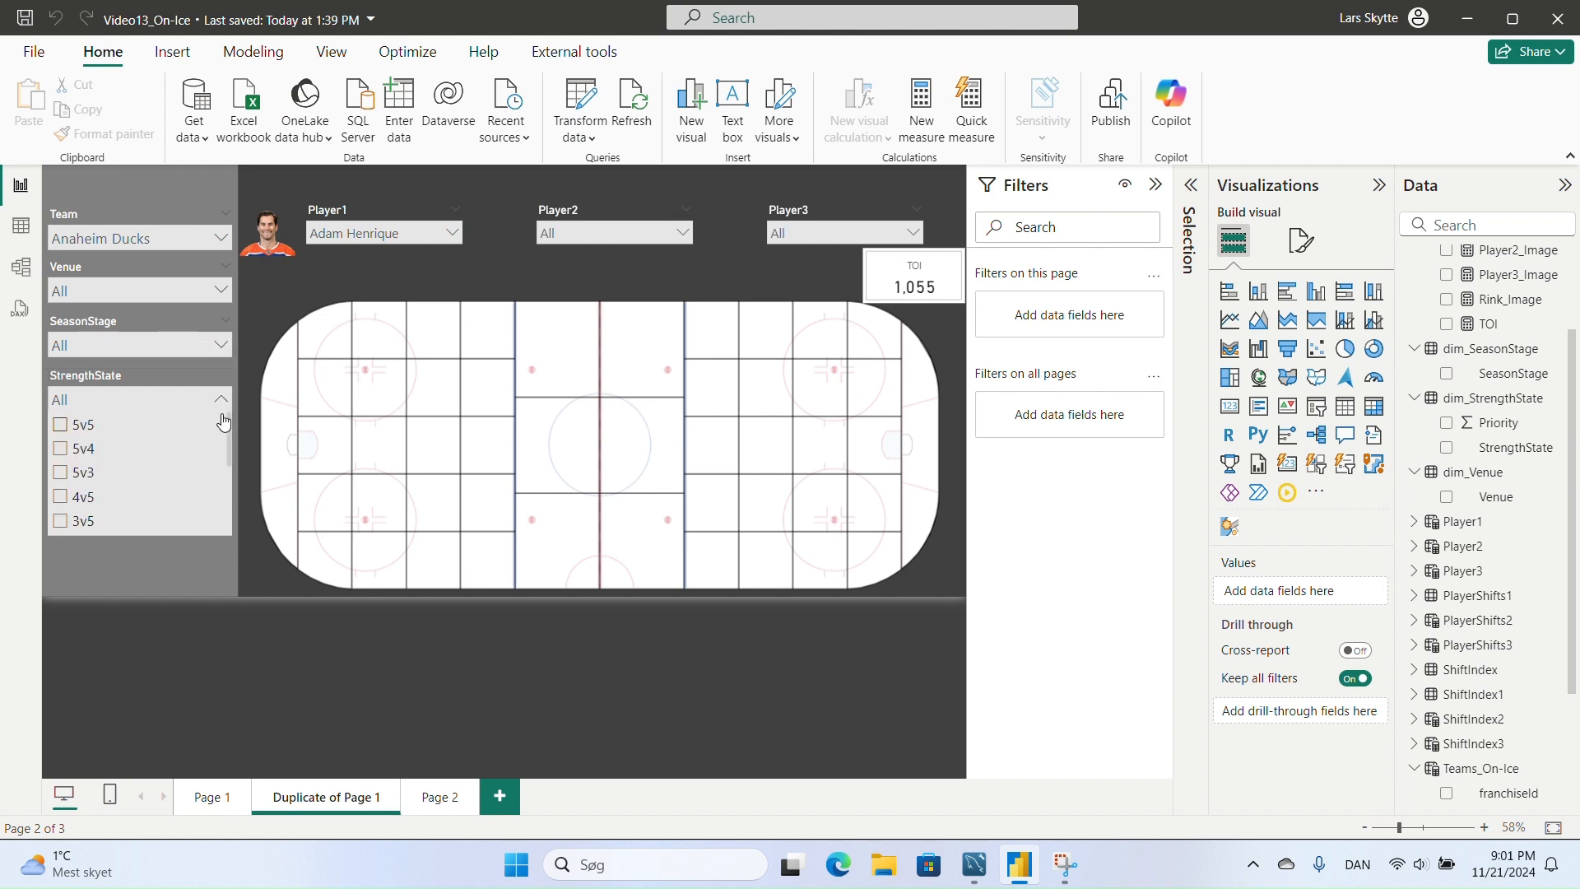
scroll(131, 458, "down", 1)
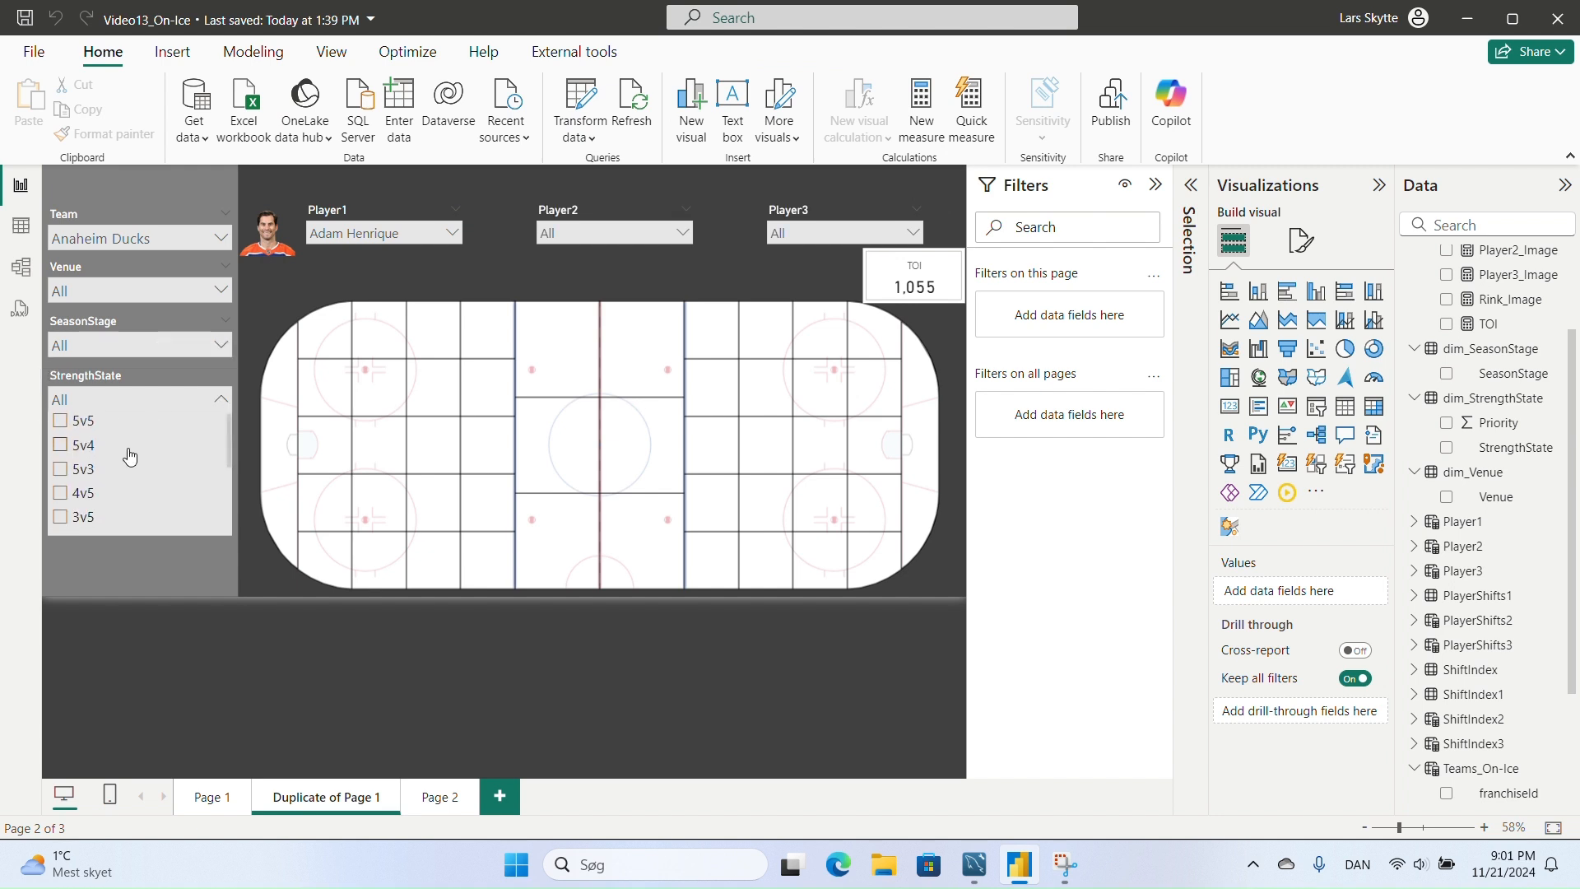
scroll(129, 452, "down", 3)
scroll(130, 453, "up", 3)
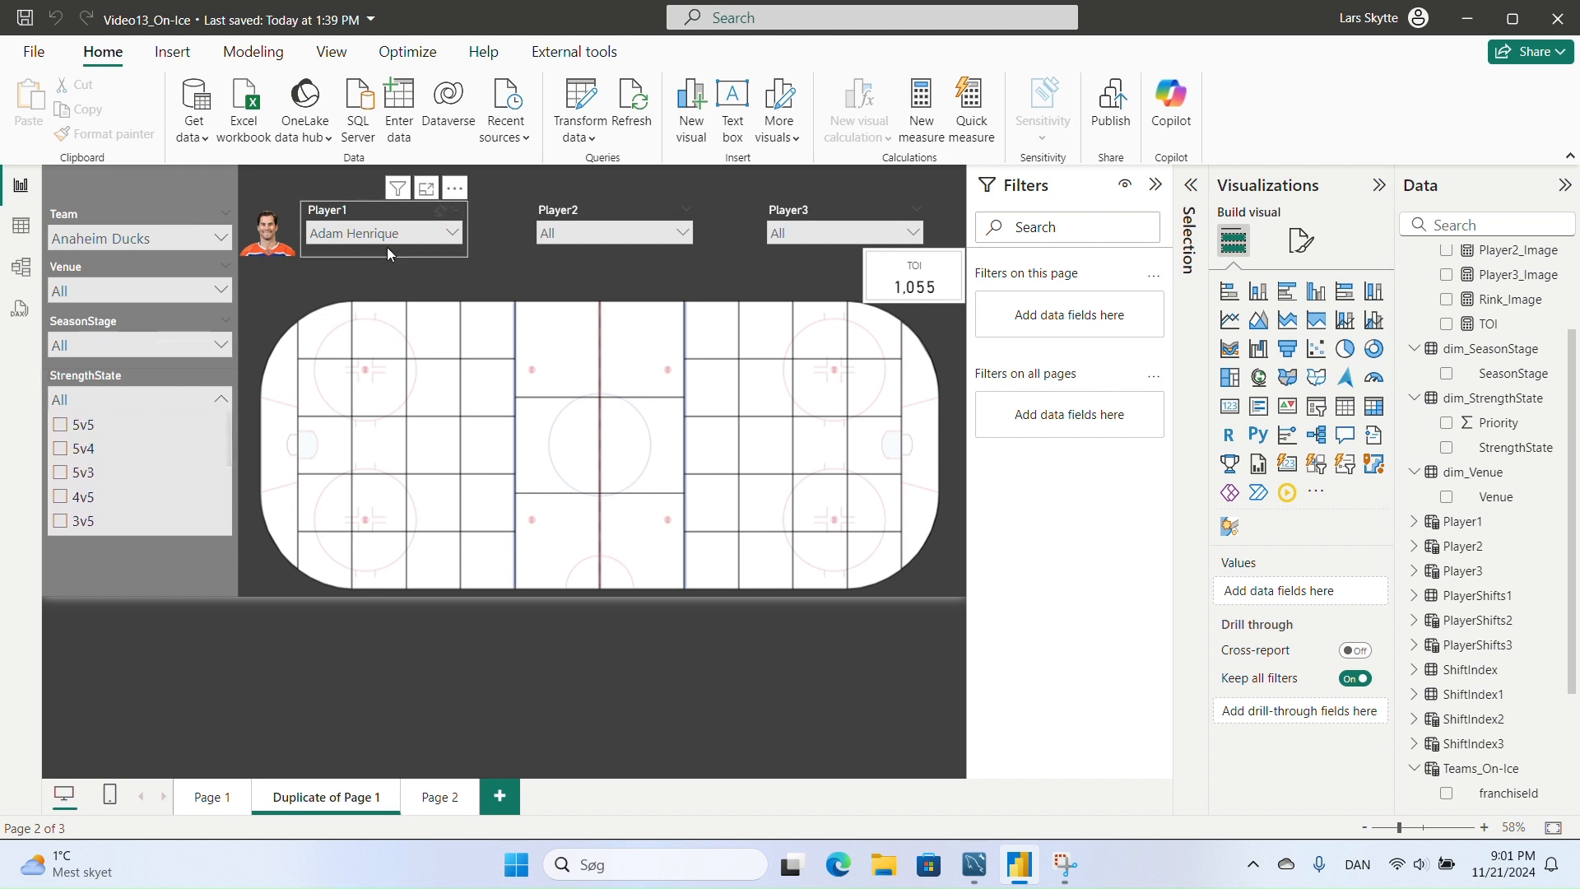
left_click(381, 273)
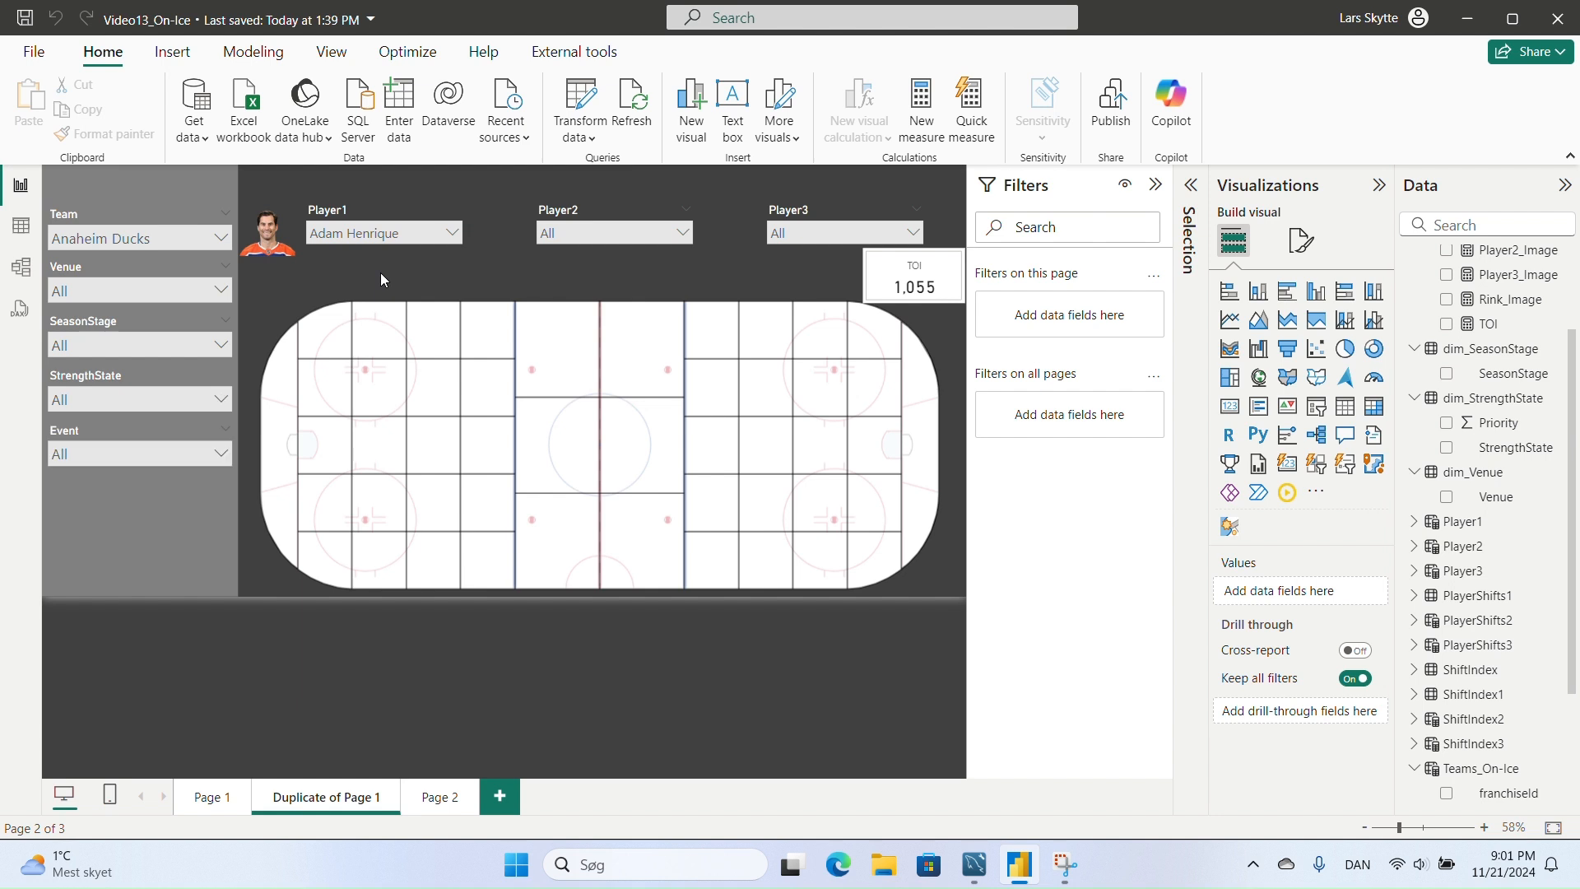
left_click(203, 456)
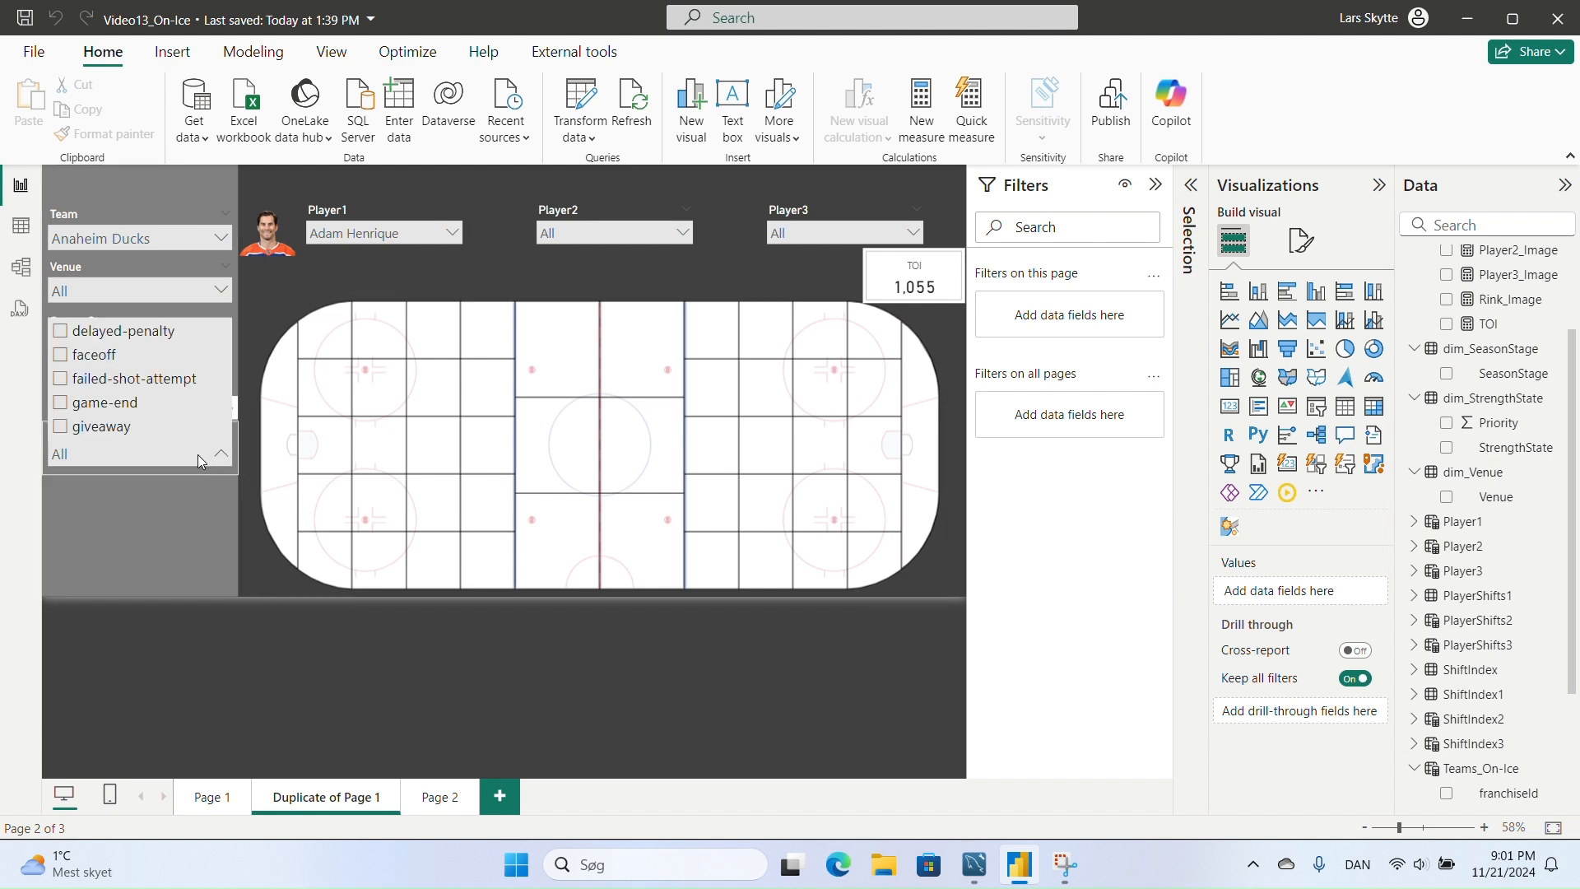
left_click(323, 279)
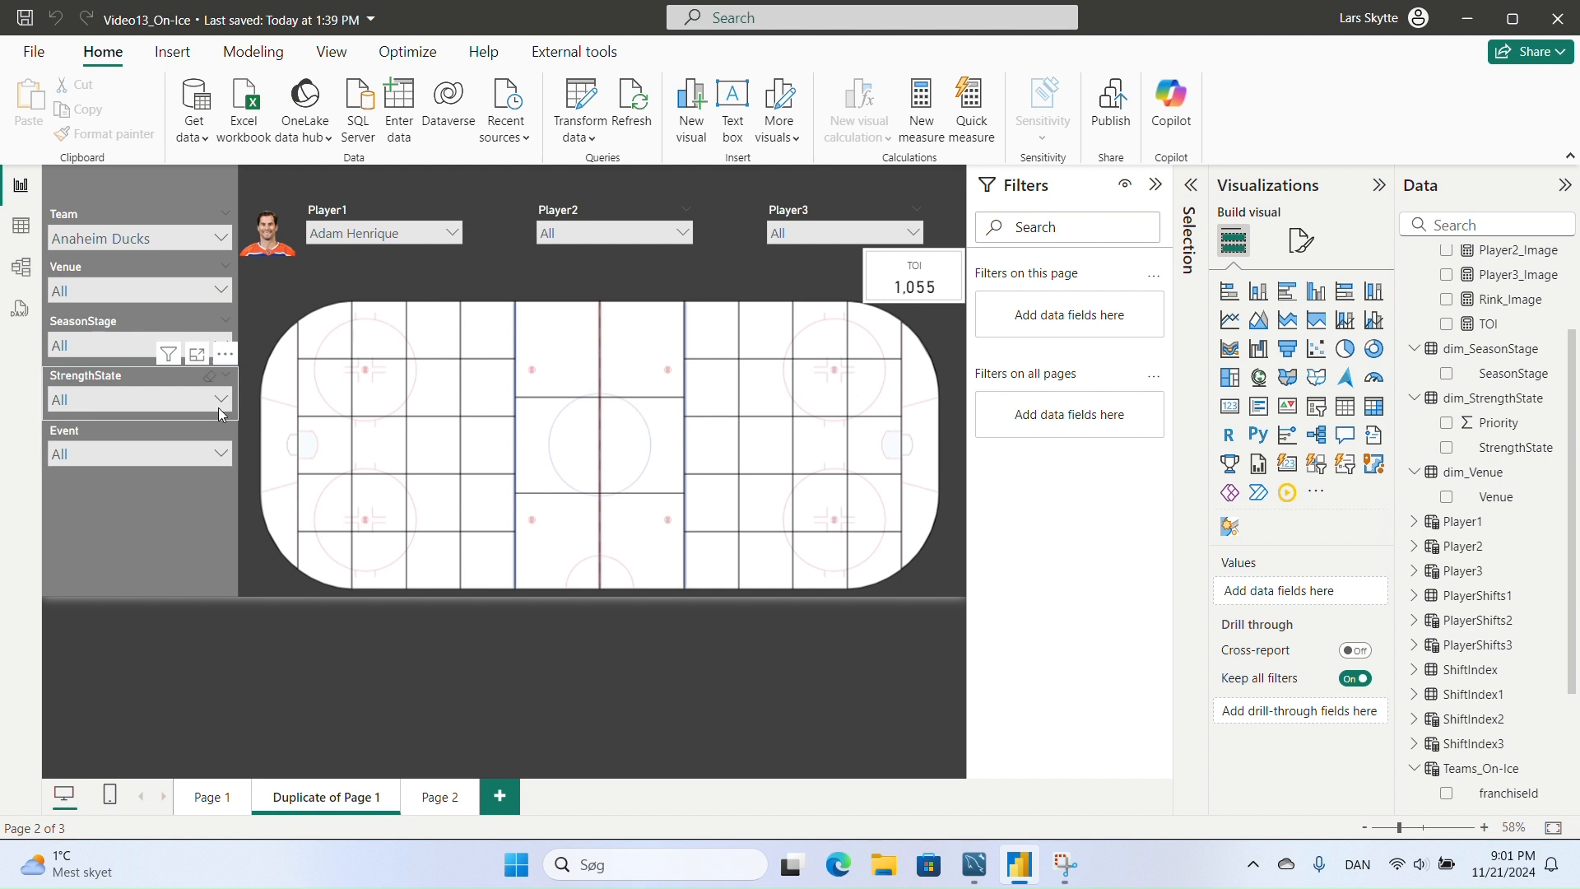
- Filter StrengthState to 5v5, then switch the visible rink map from the box grid to the event map in the layer order
left_click(220, 407)
left_click(60, 425)
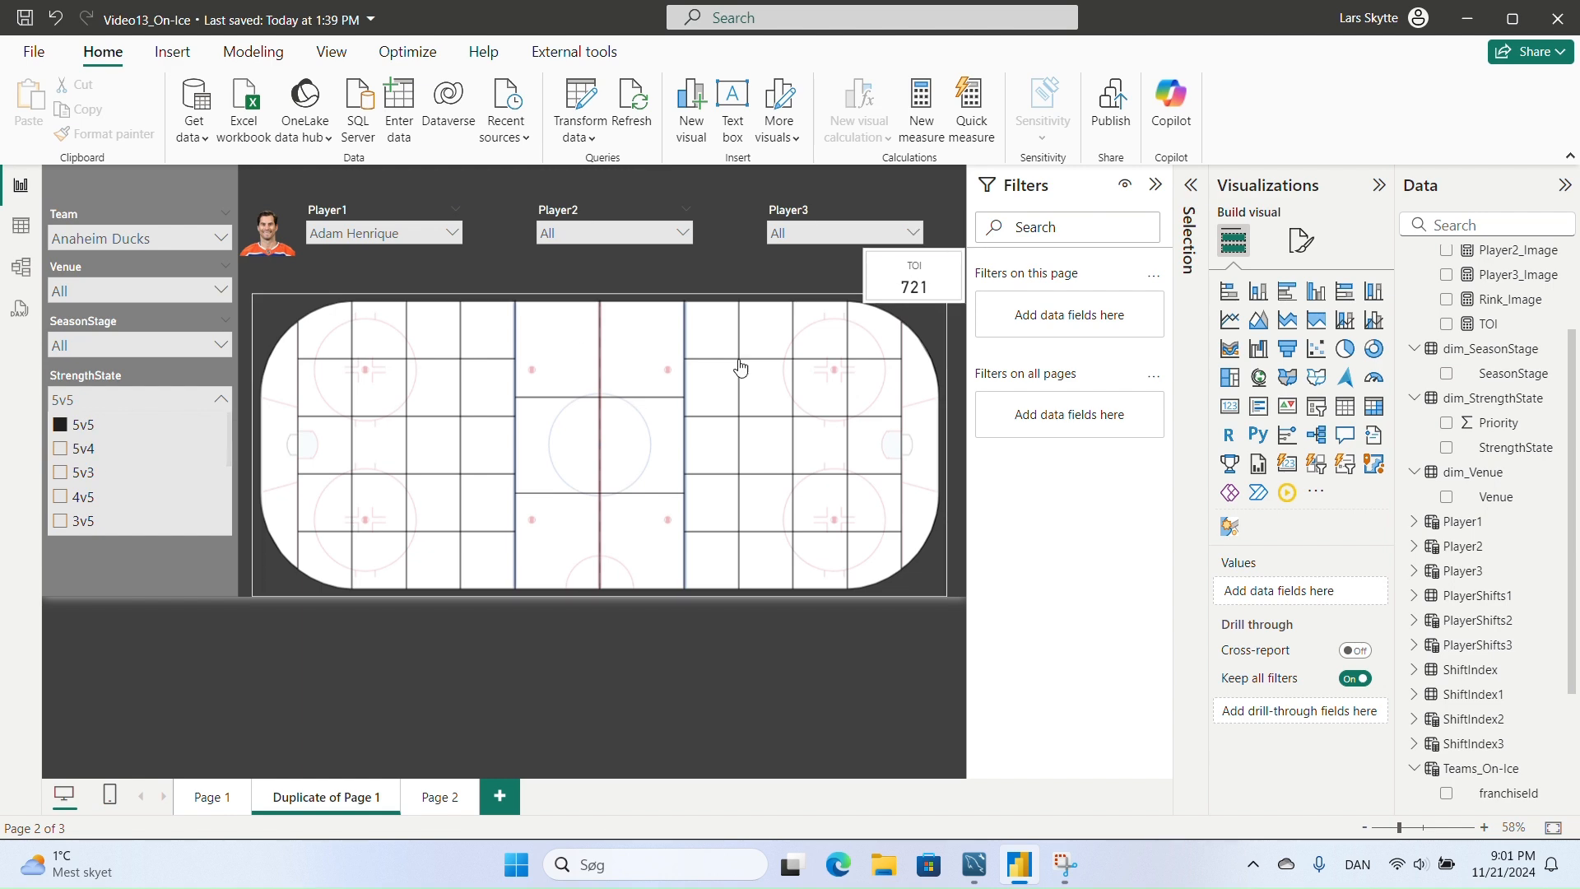
left_click(939, 329)
left_click(1191, 184)
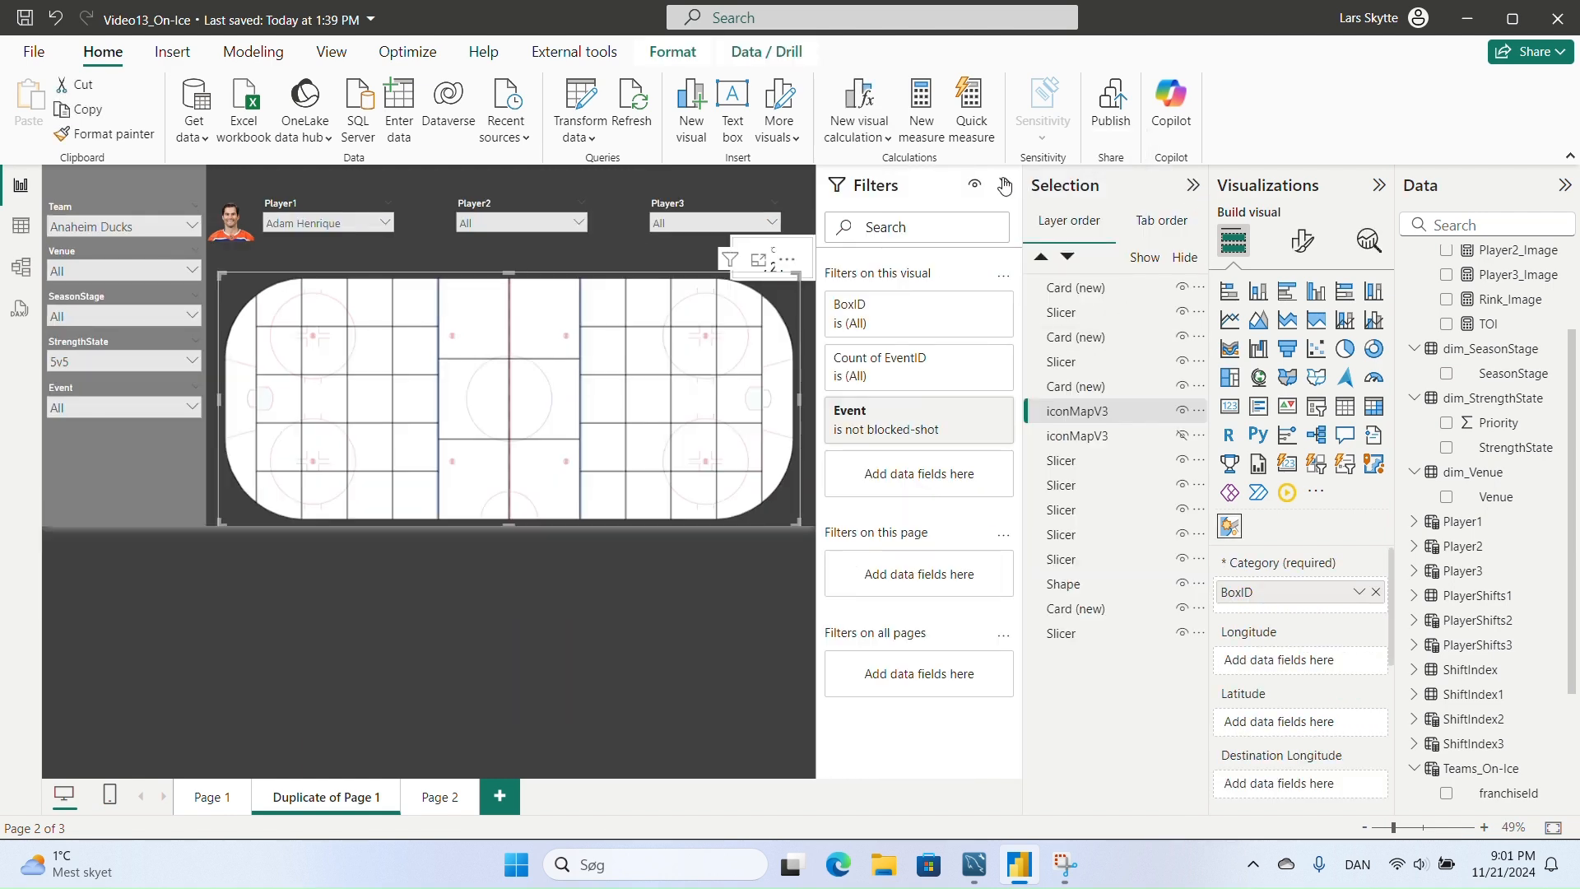
left_click(1005, 185)
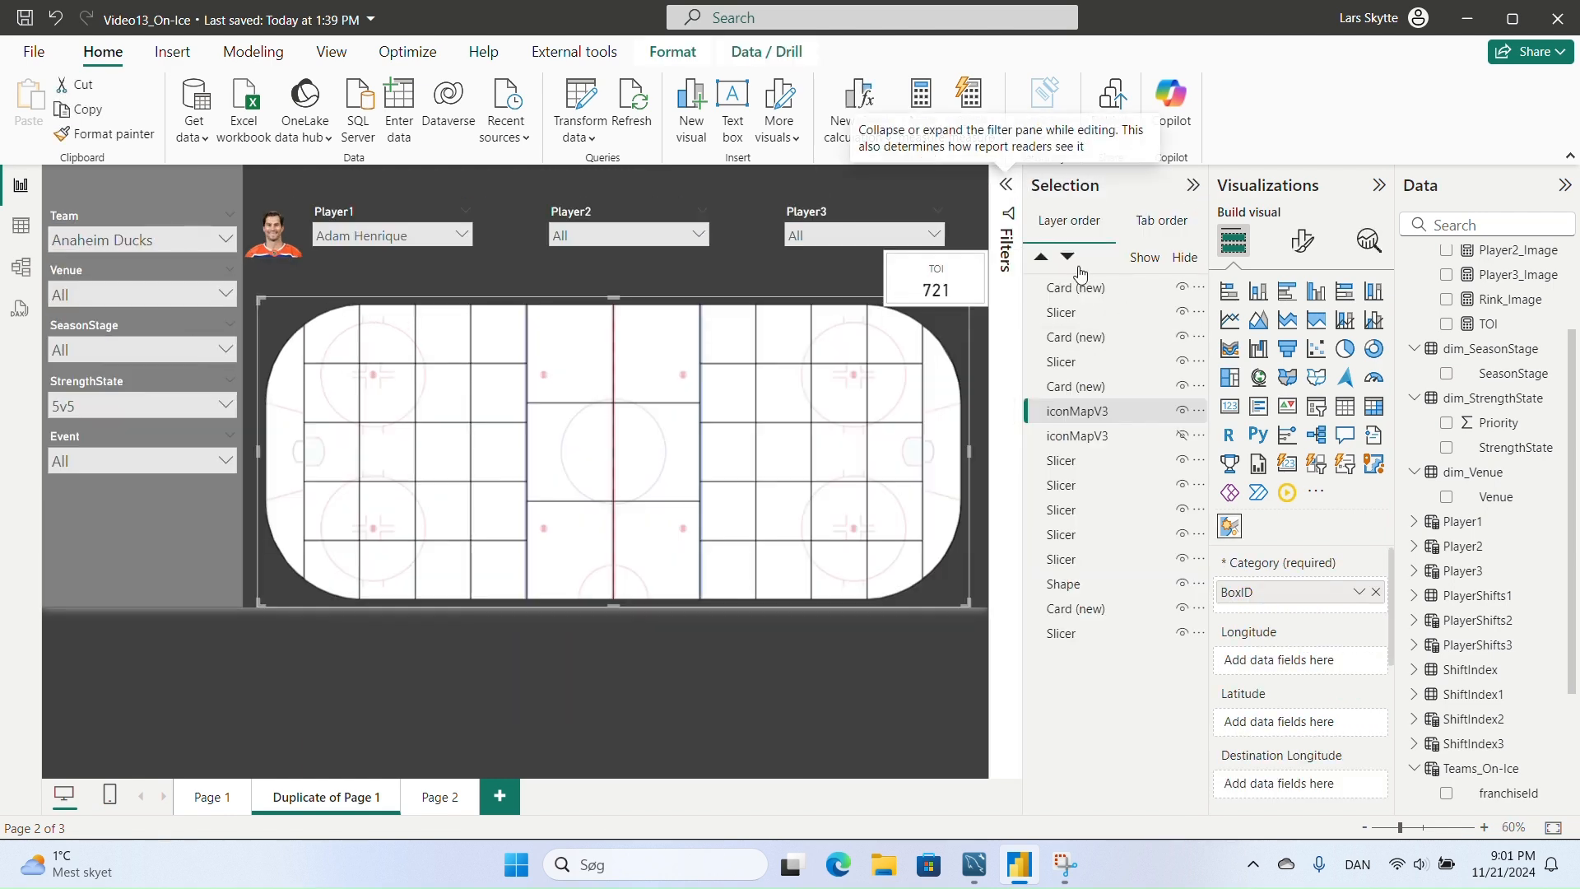
left_click(1182, 410)
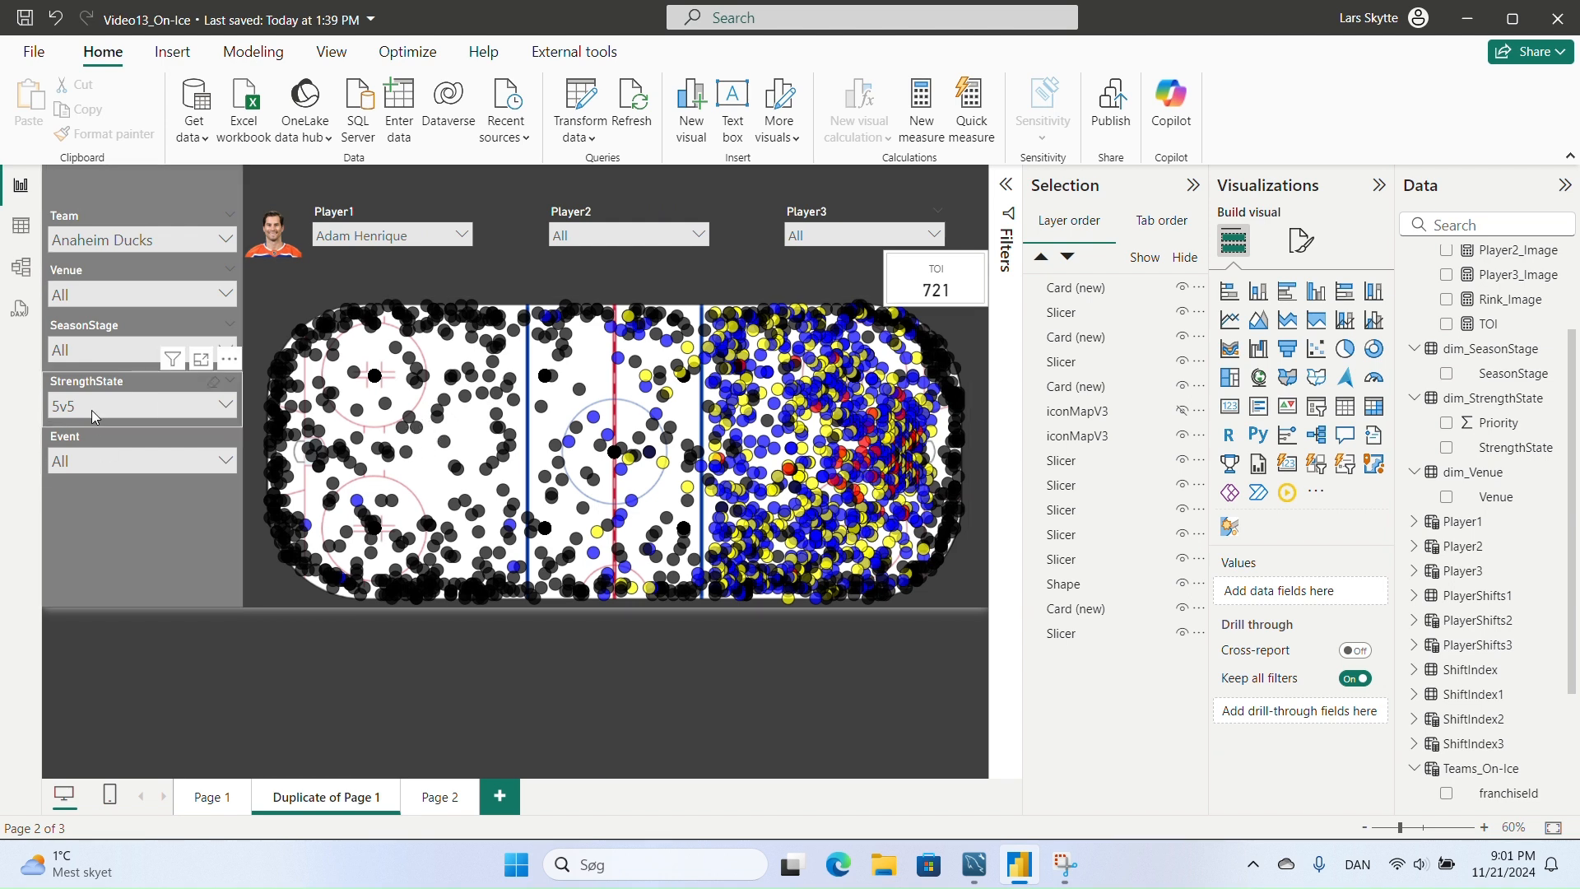
- Test the Venue slicer by alternating between Away and Home, and clear its selection
left_click(224, 295)
left_click(61, 323)
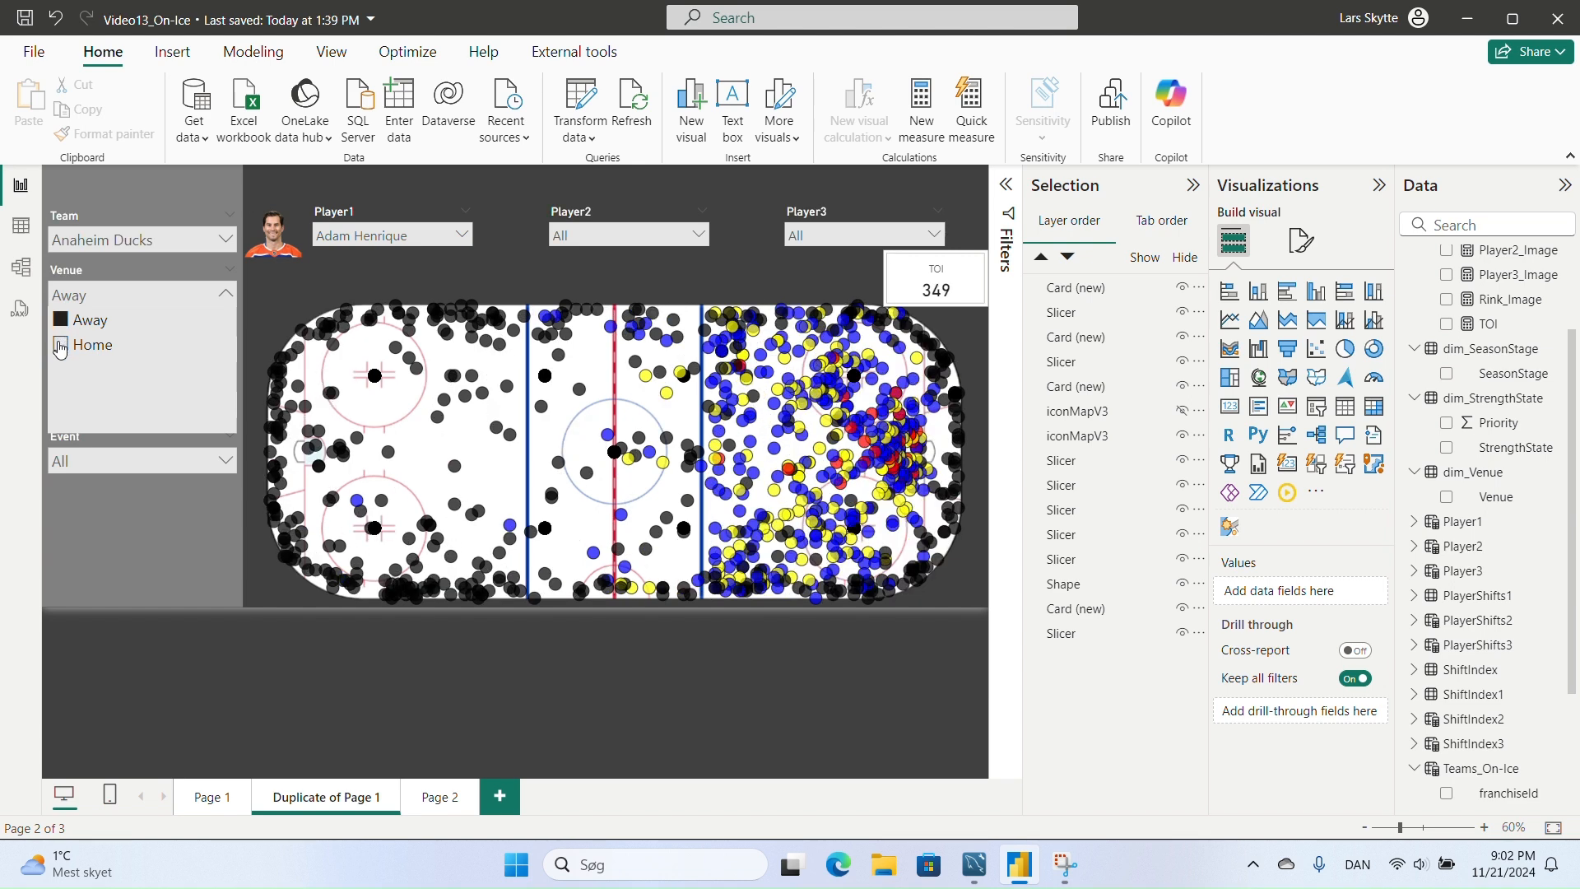
left_click(61, 346)
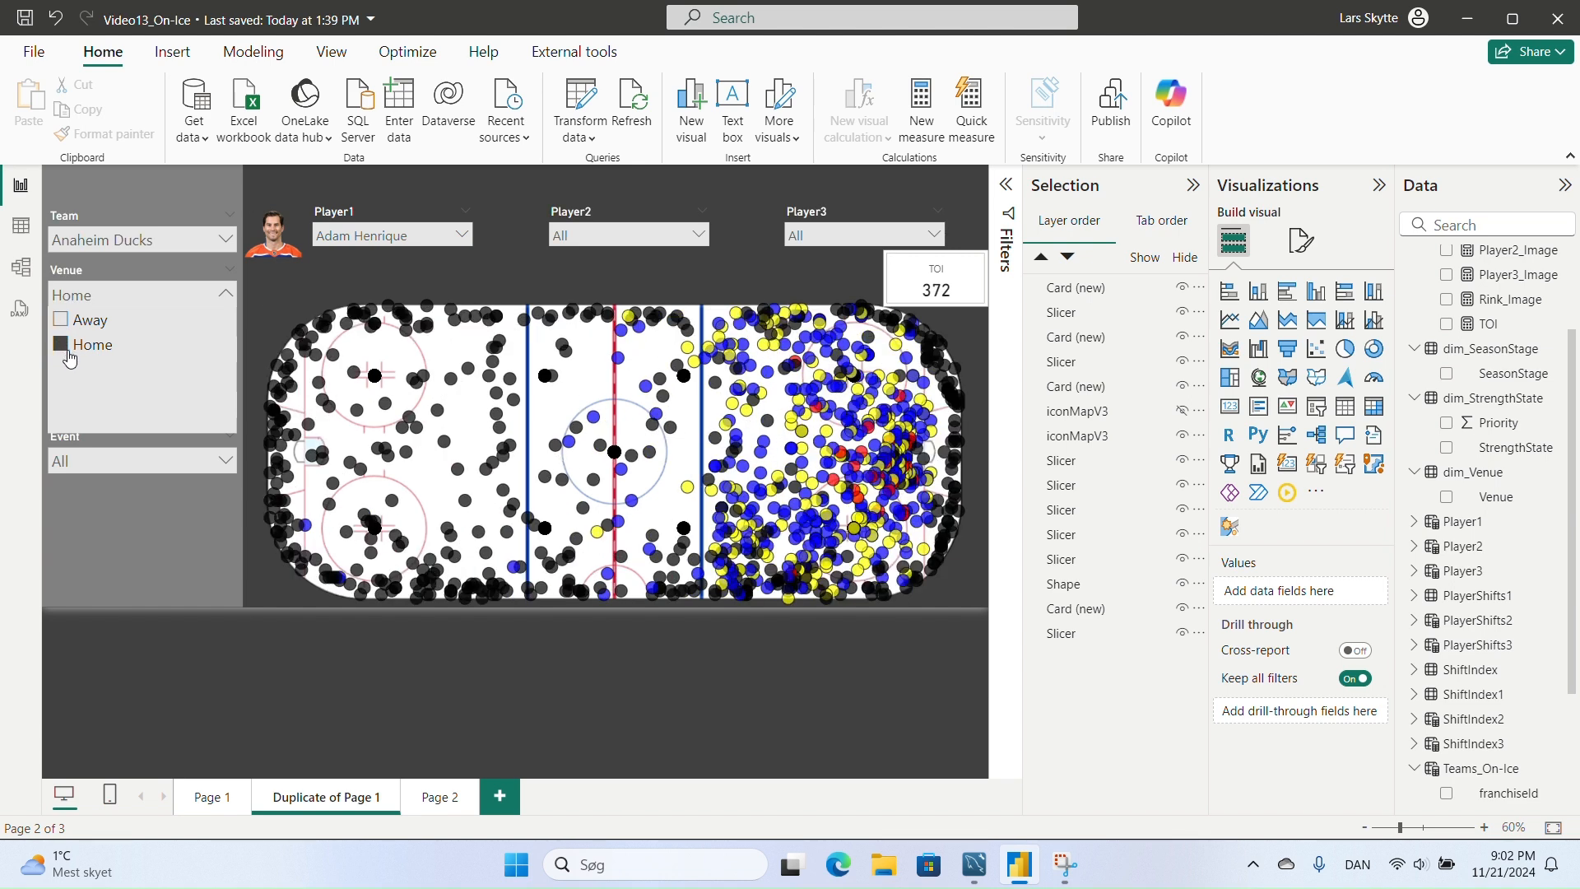
left_click(69, 328)
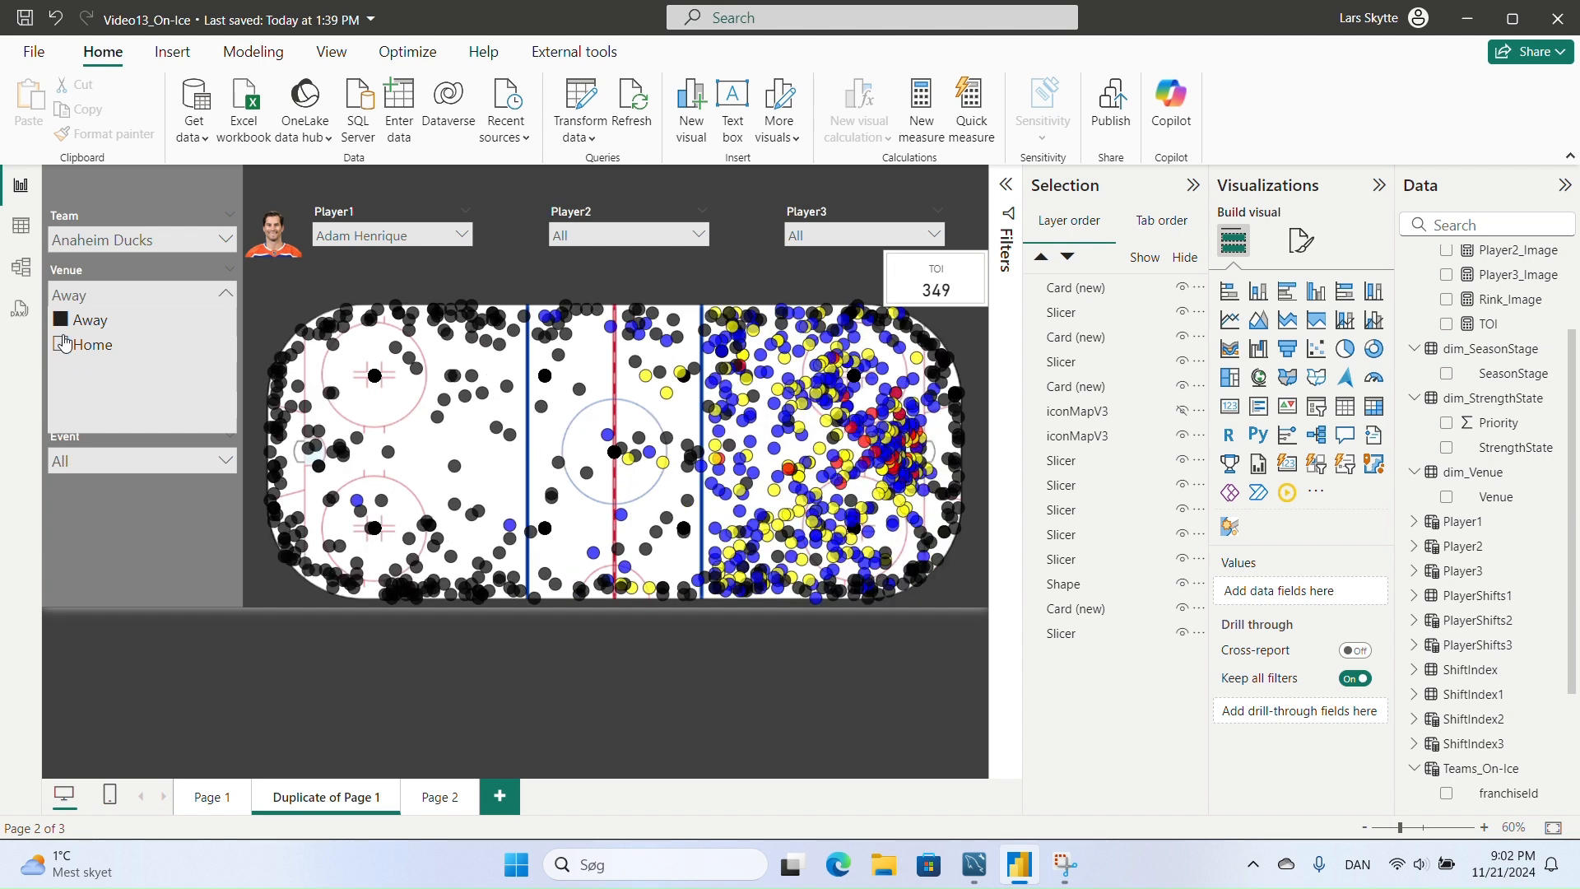
left_click(65, 344)
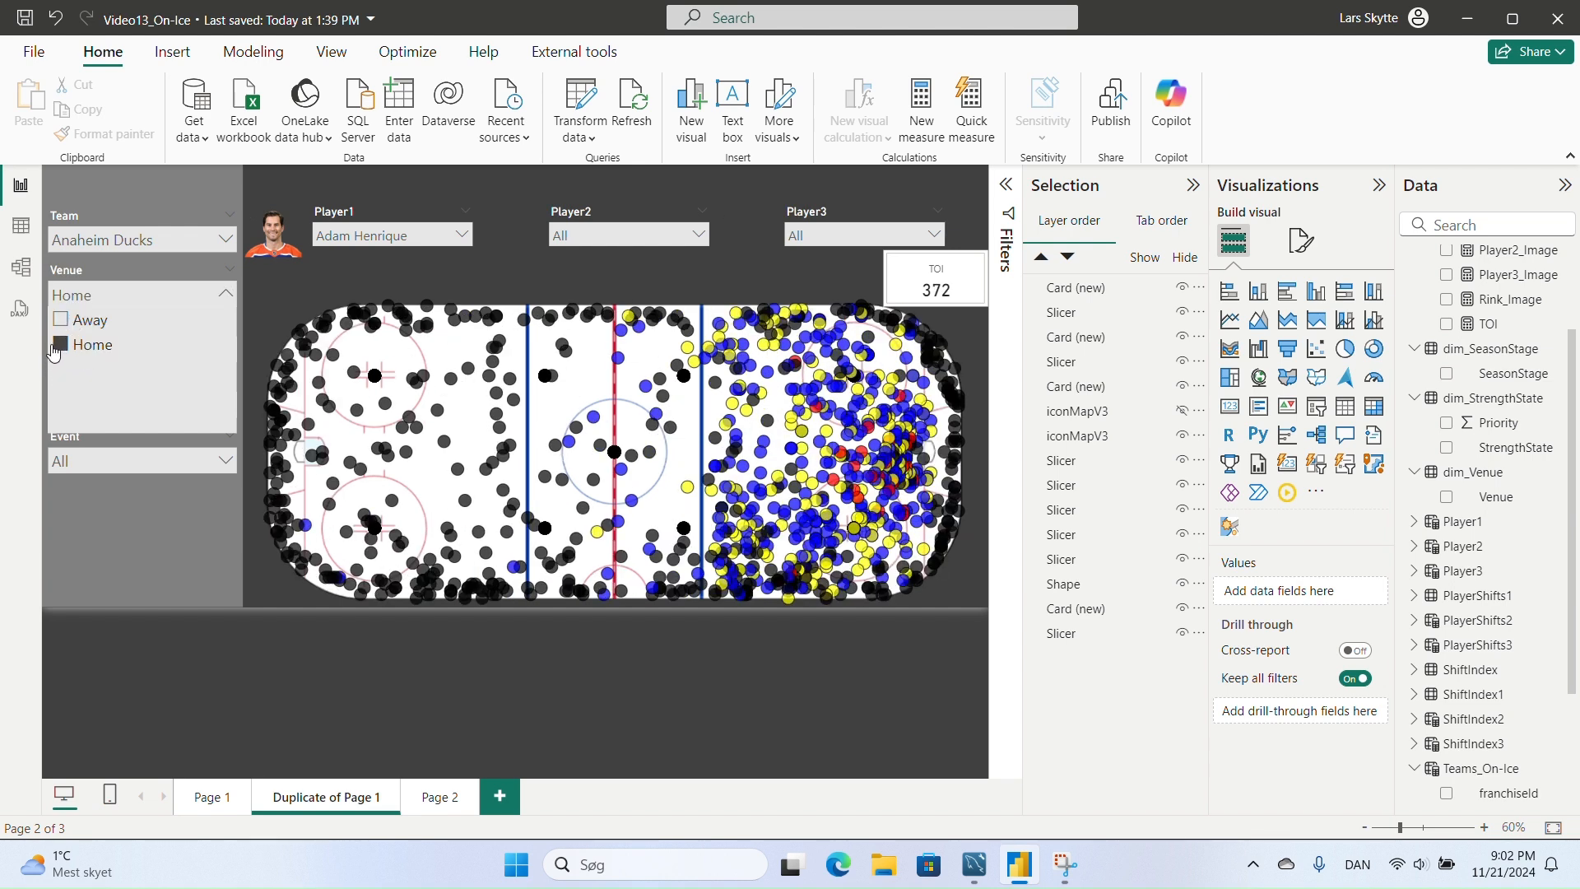
left_click(61, 347)
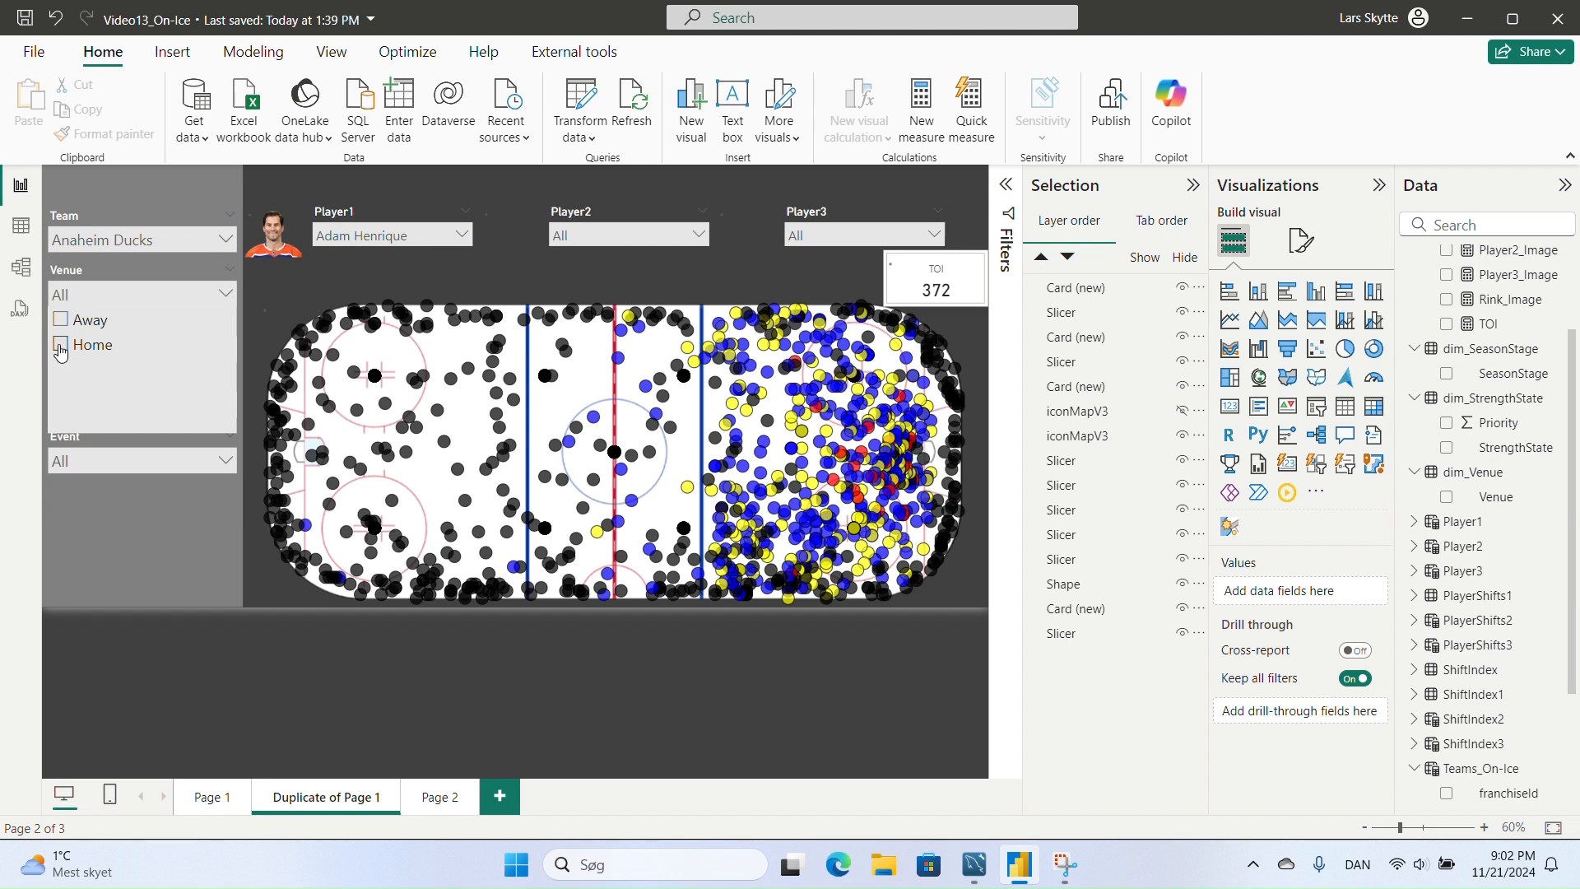
left_click(443, 270)
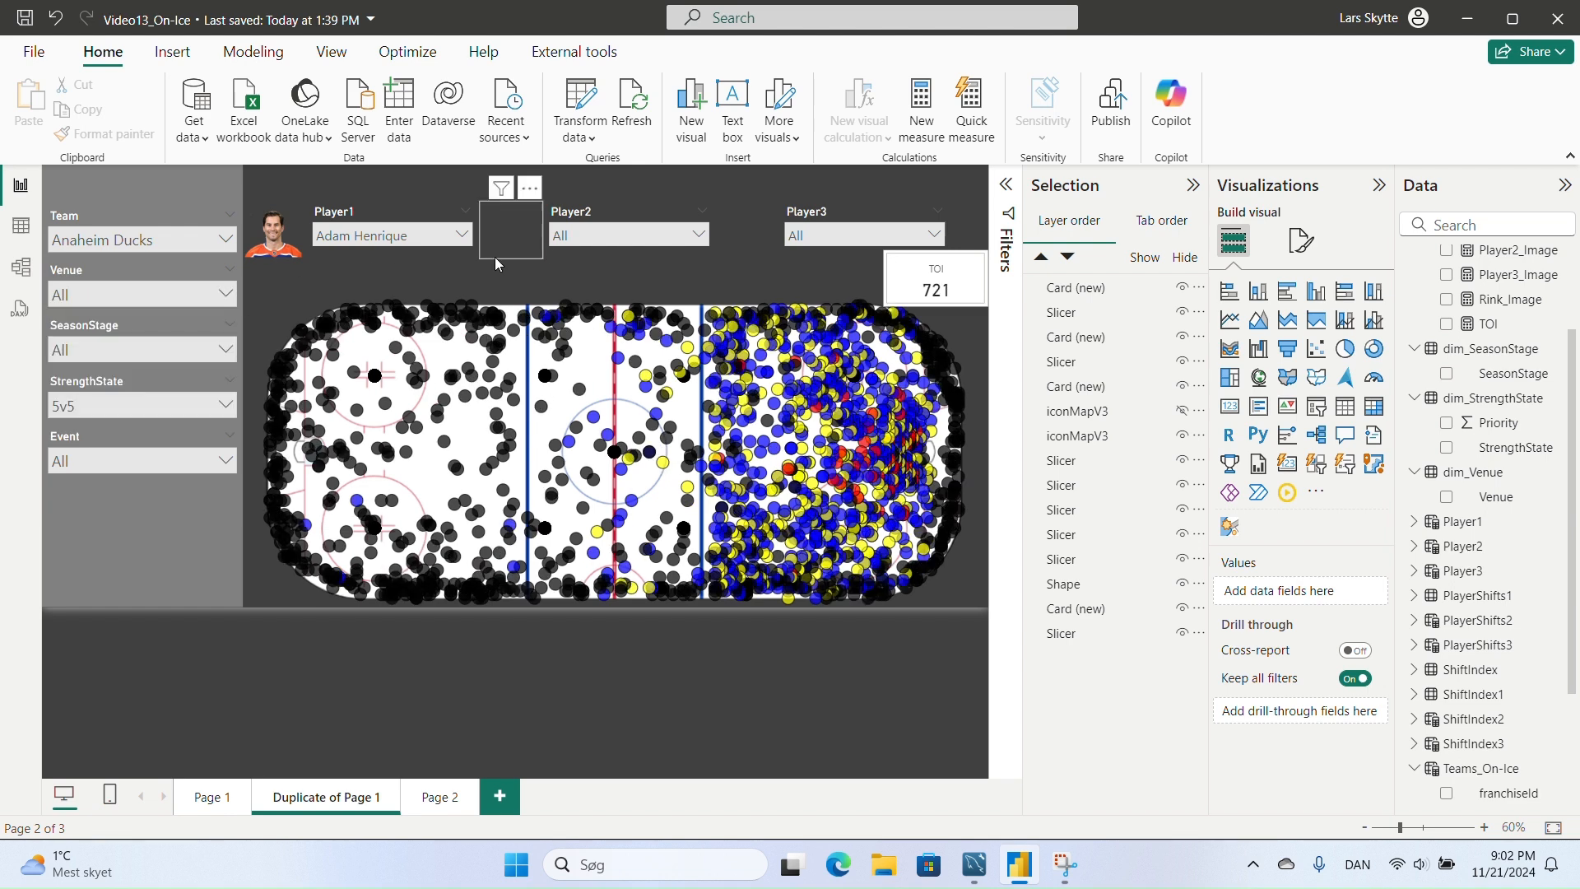
- Filter the rink map to goal events with the Event slicer
left_click(222, 465)
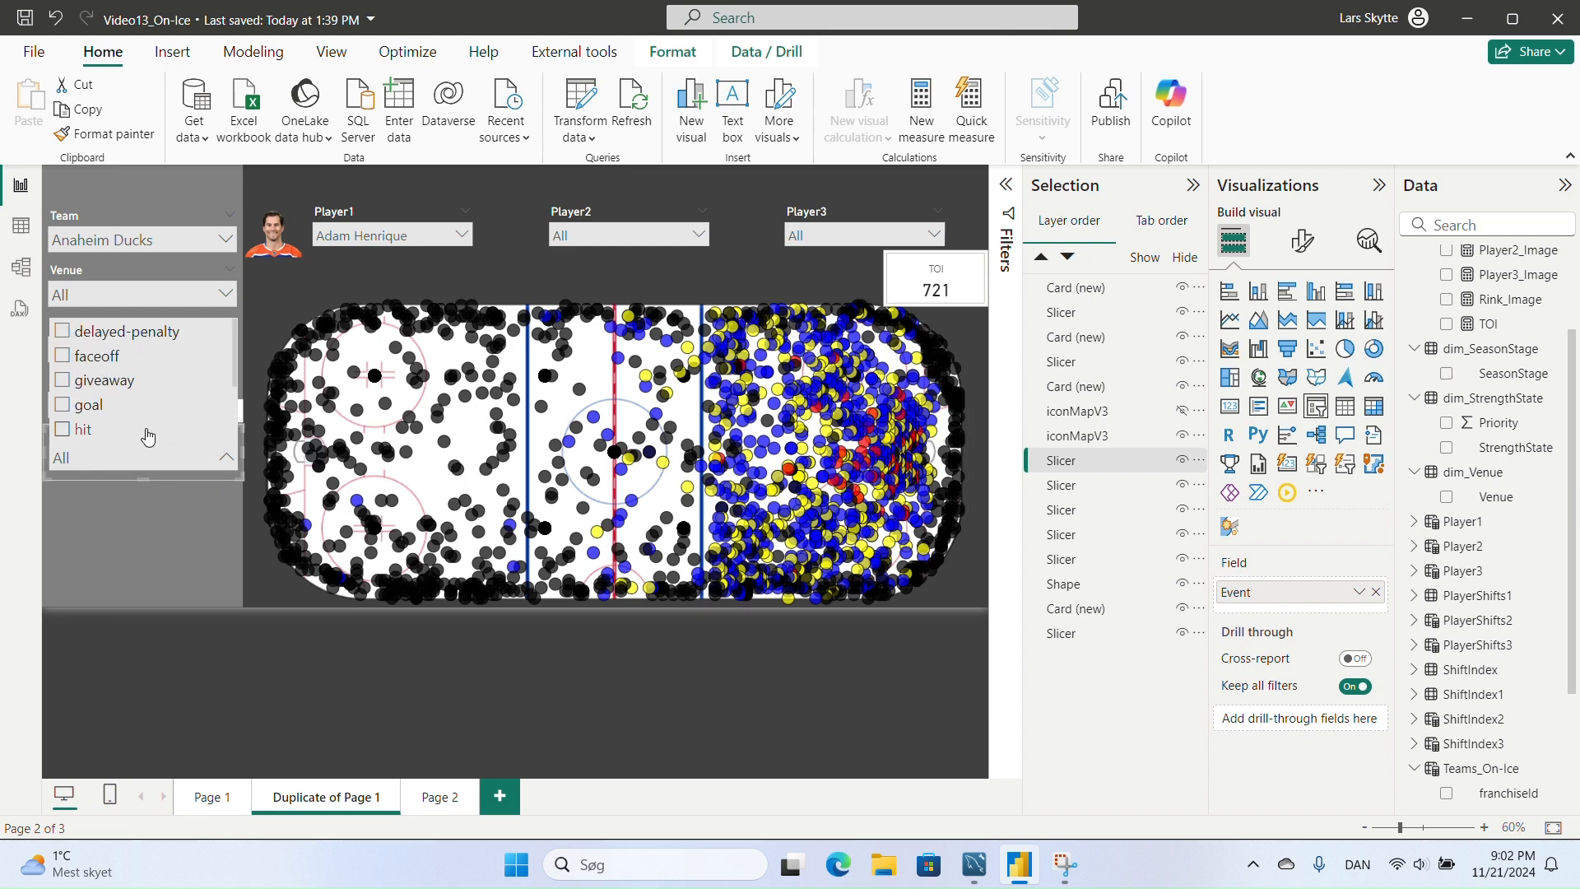
left_click(63, 405)
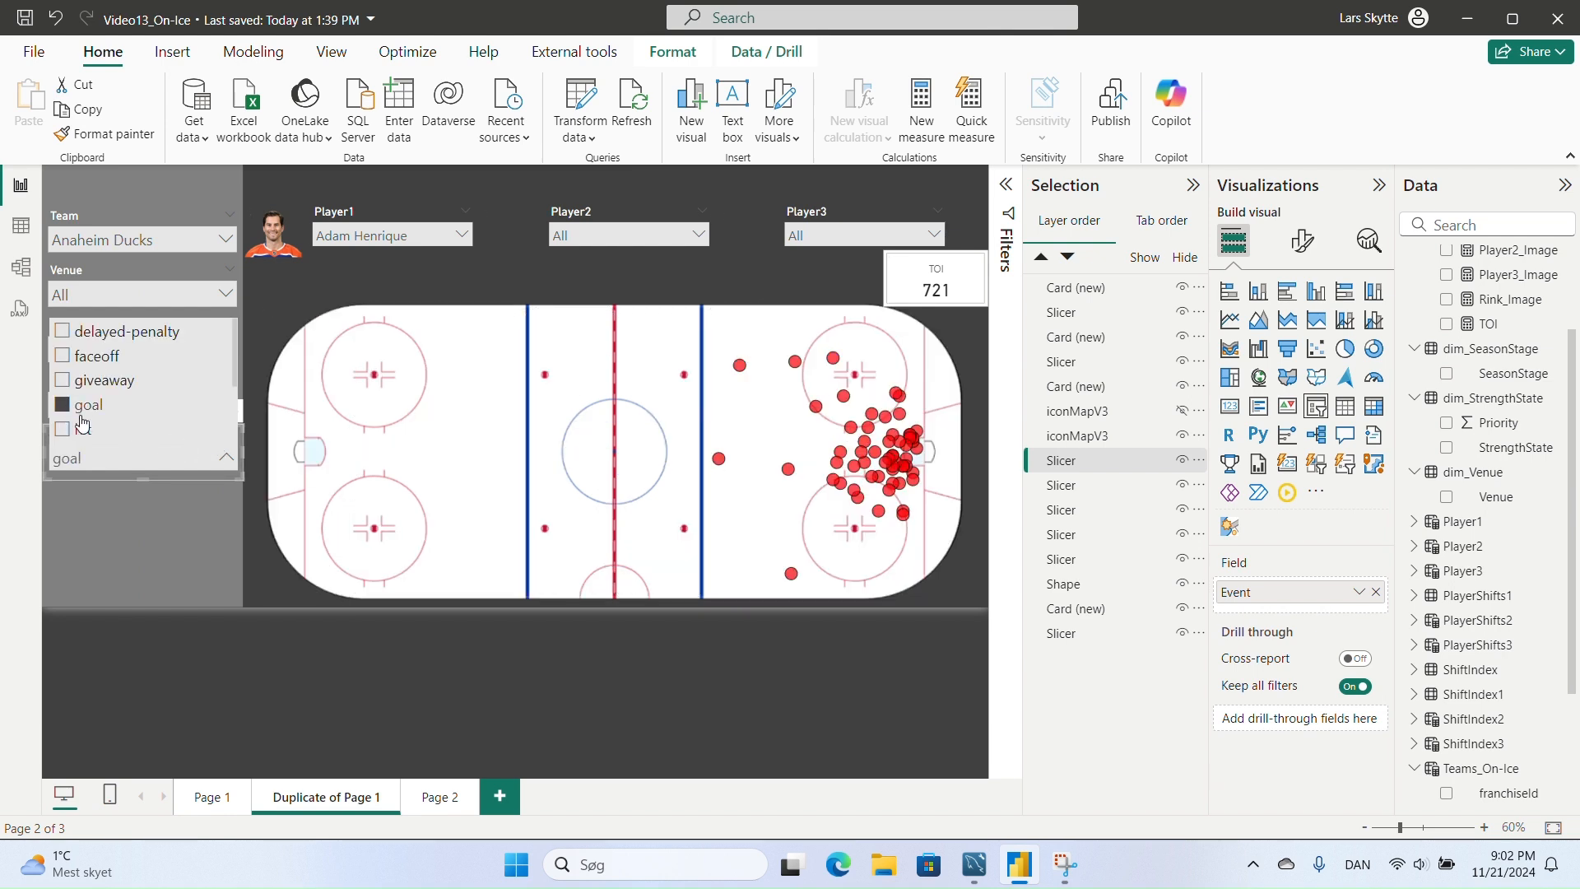
left_click(511, 283)
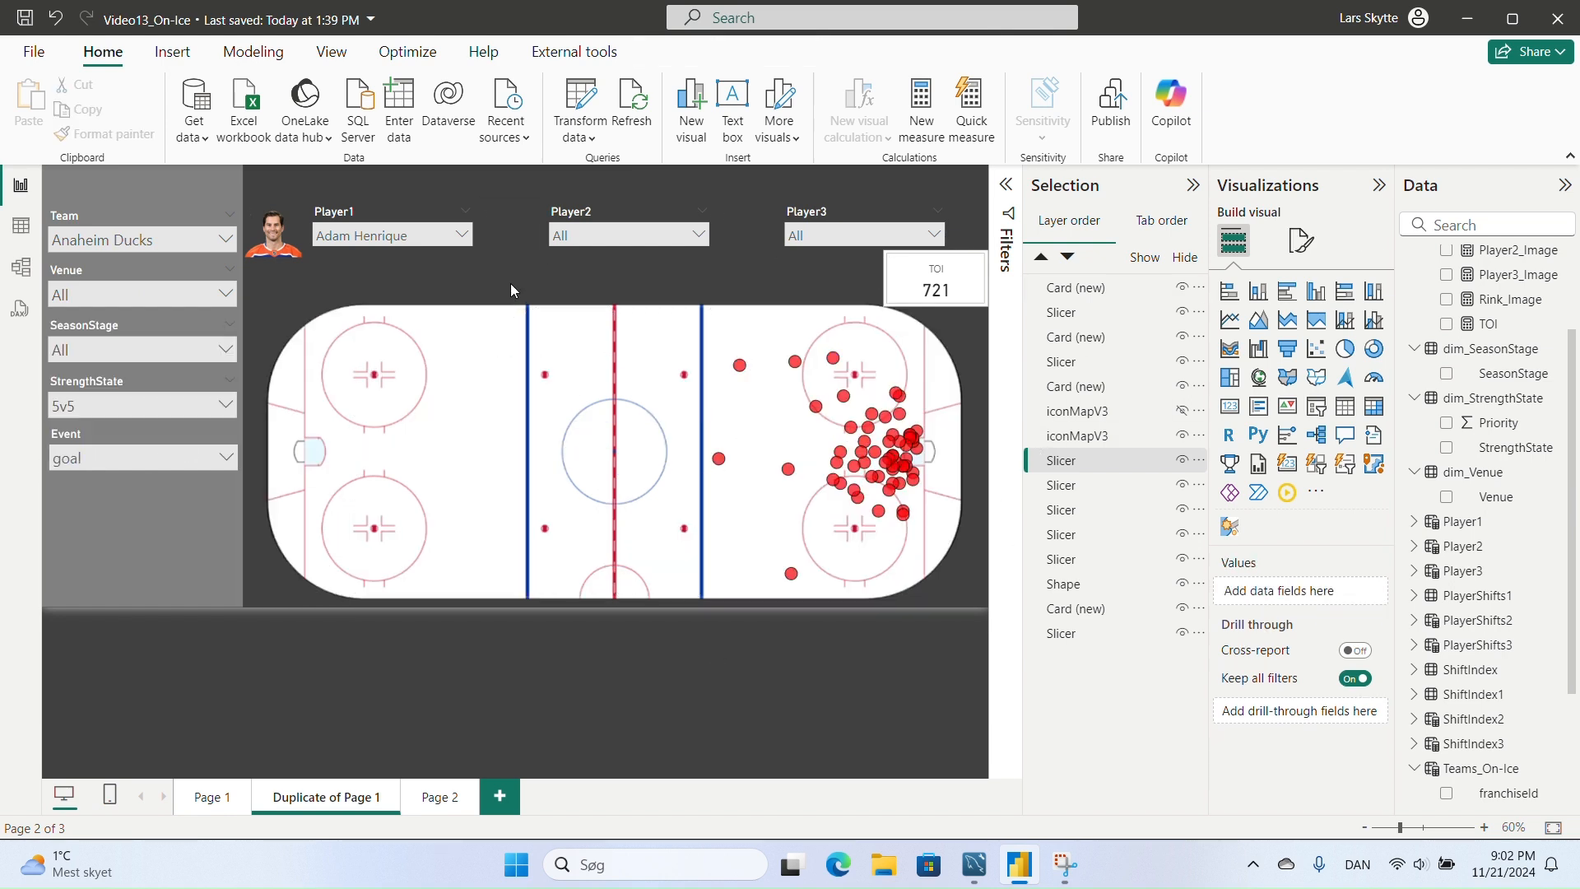
- Test the StrengthState slicer with 5v4 and 5v3, and clear its selection
left_click(225, 404)
left_click(63, 456)
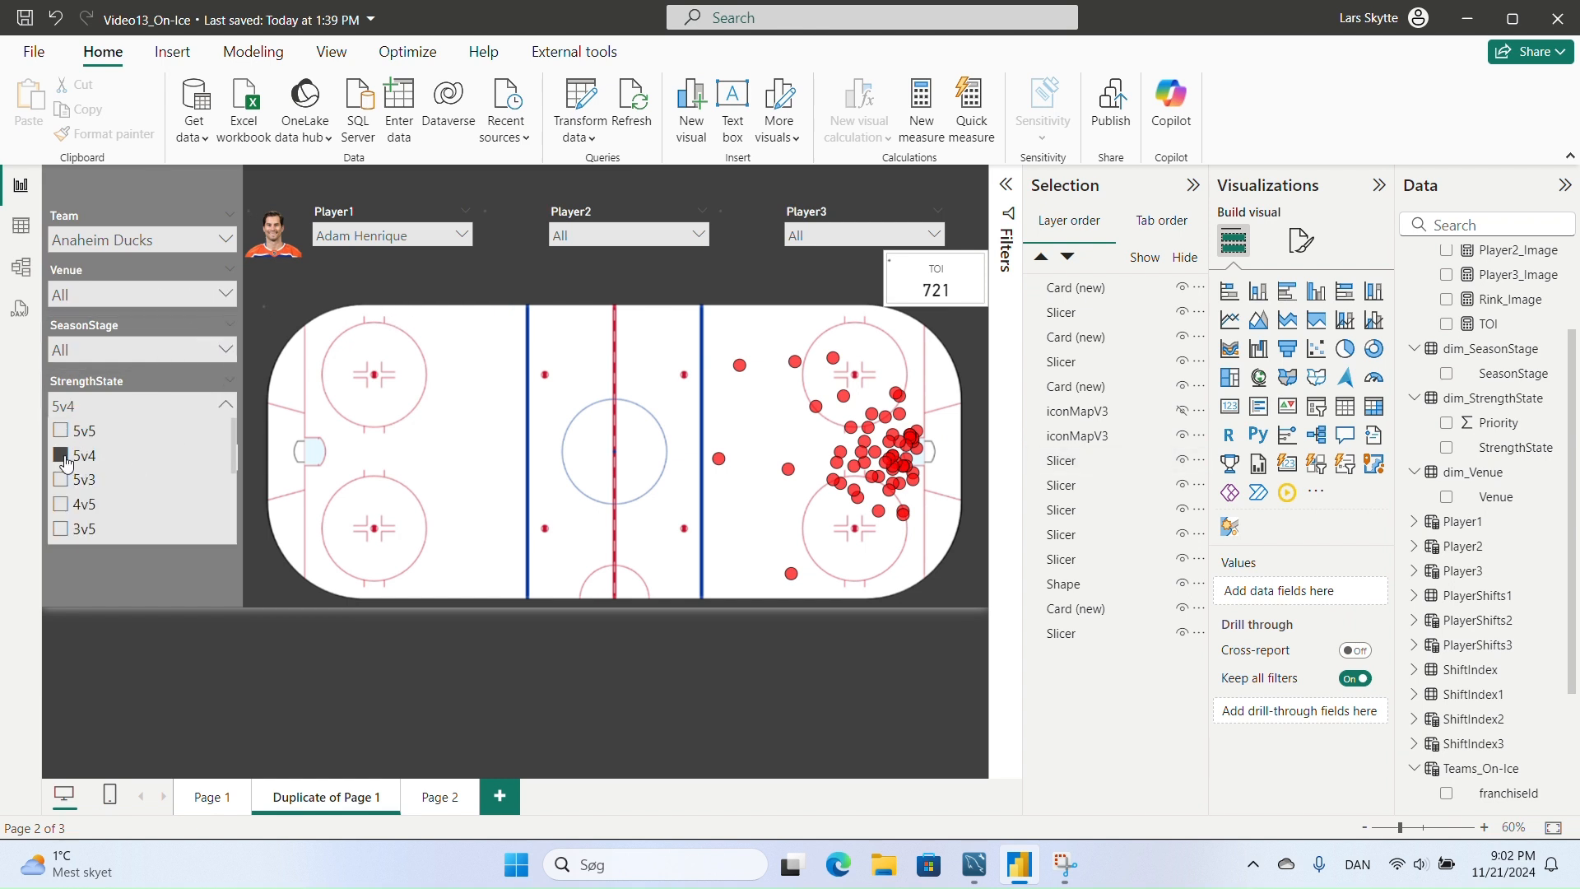
left_click(61, 482)
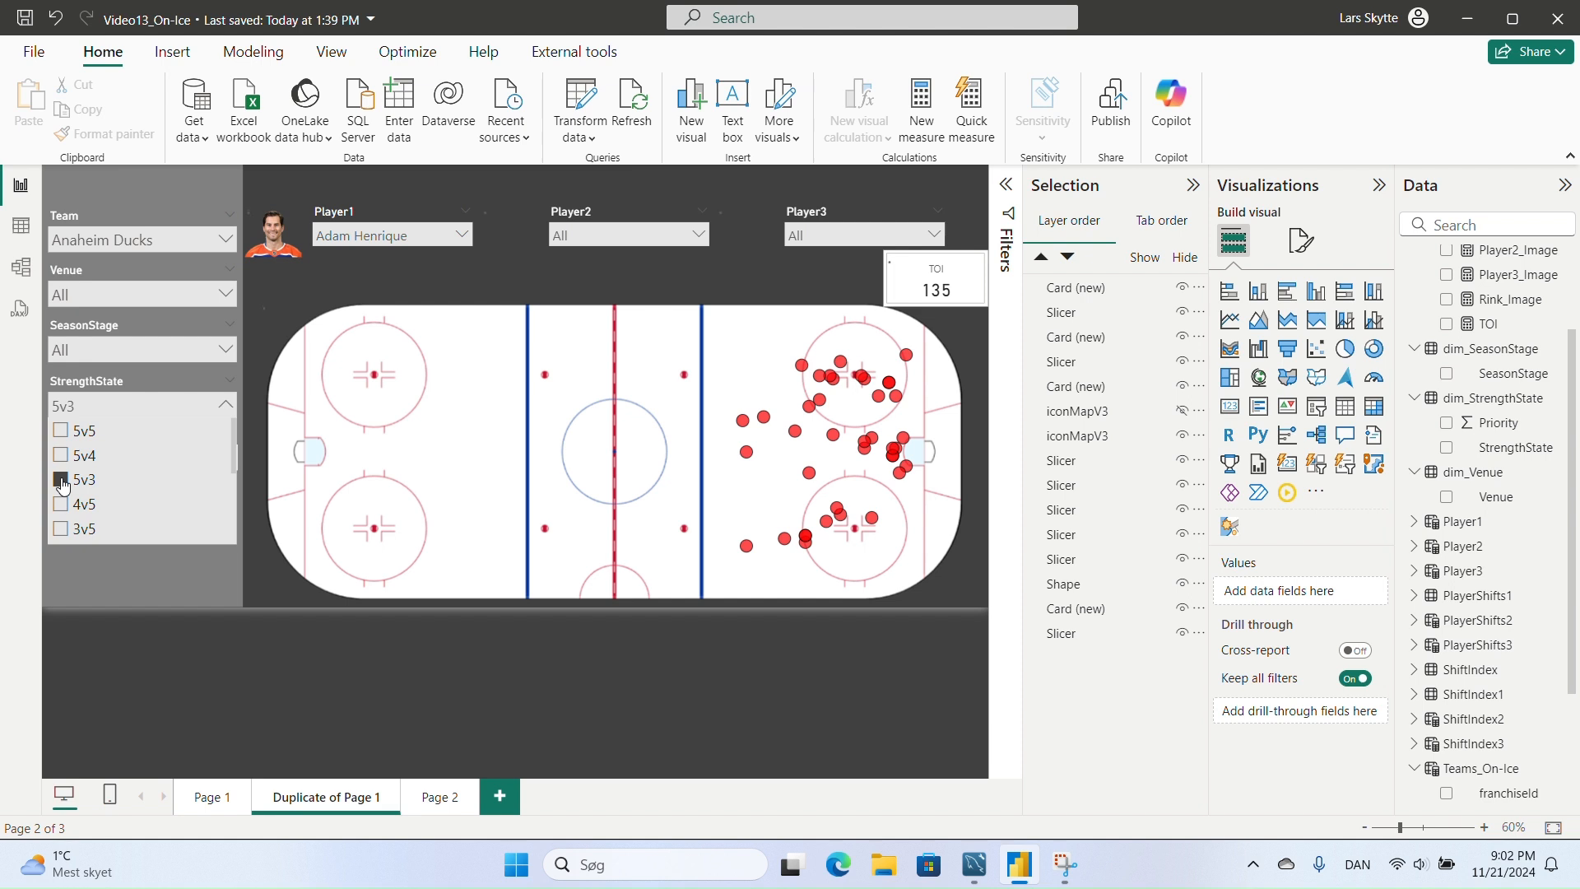
left_click(61, 484)
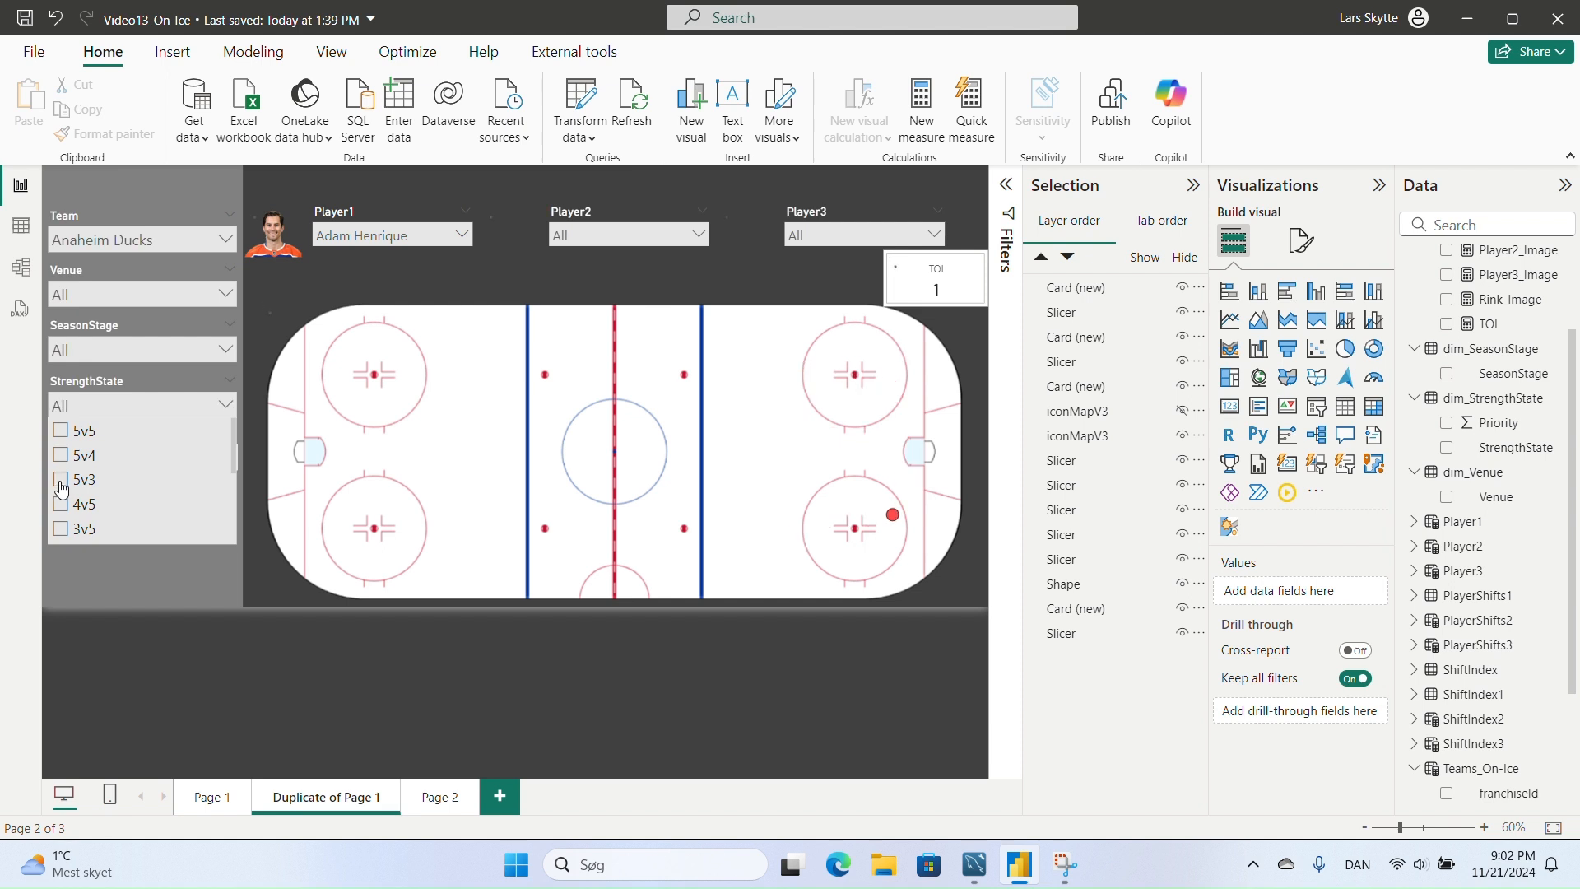
left_click(446, 277)
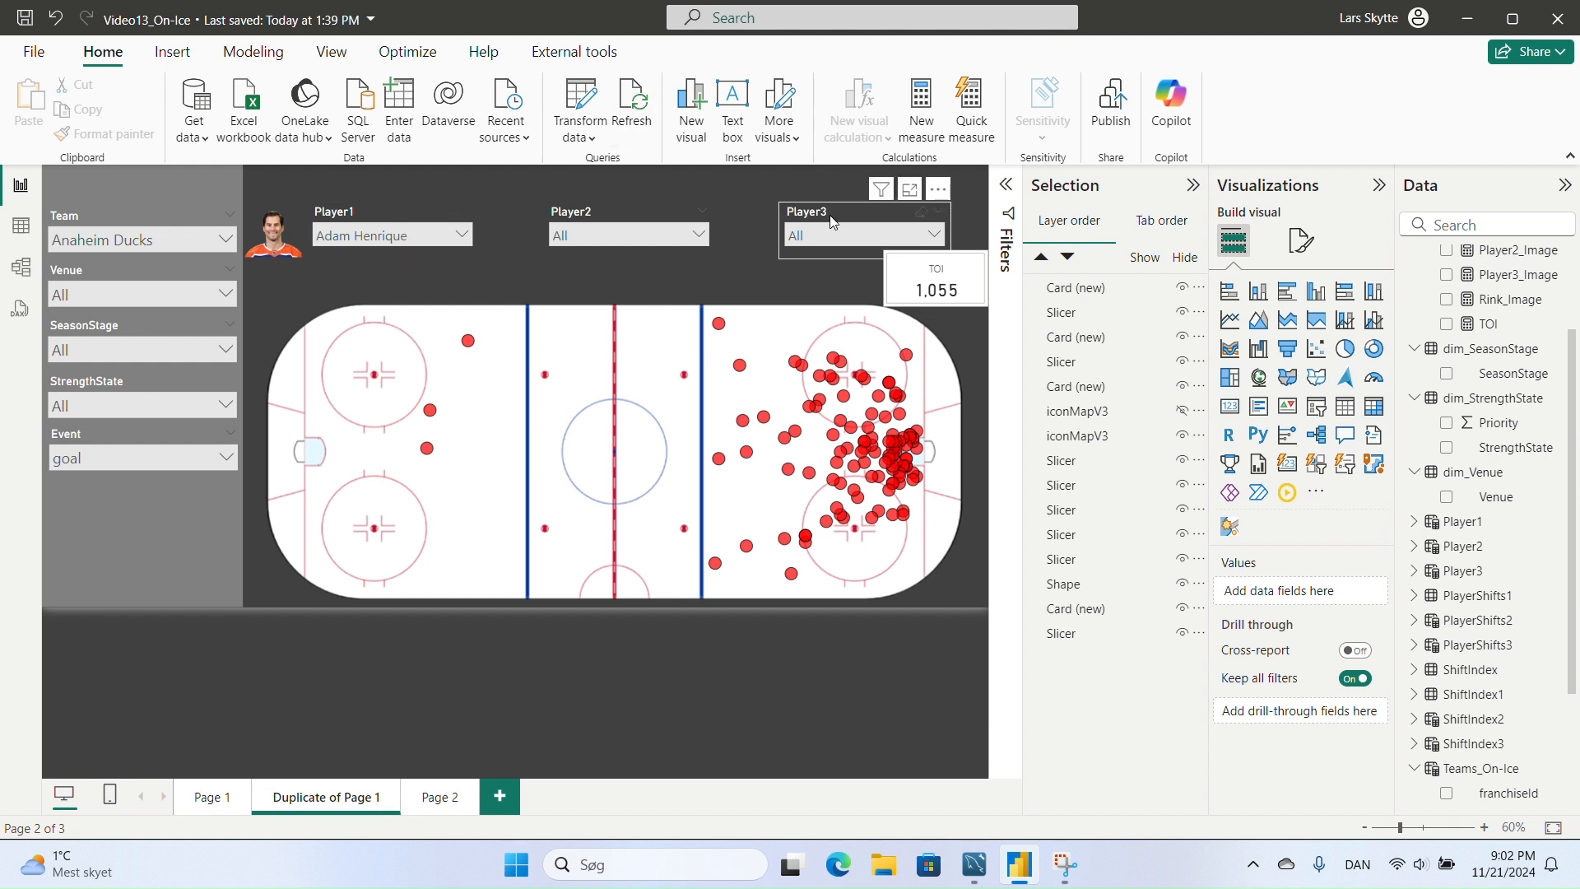
- Select Alex Killorn in the Player2 slicer to filter the map to shared ice time with Player1
left_click(700, 235)
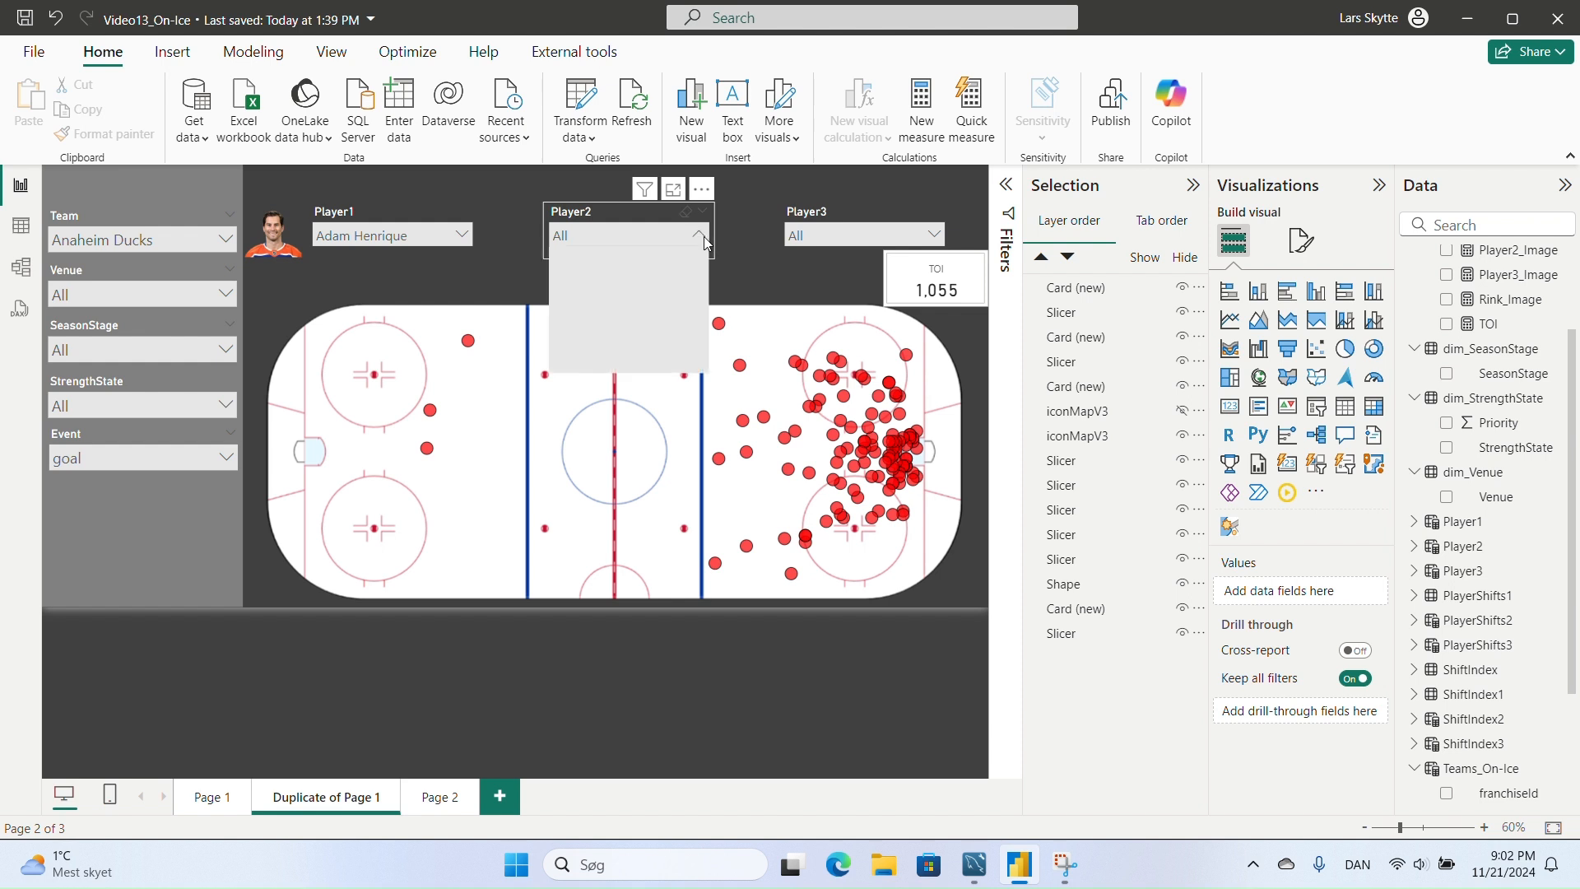
left_click(614, 296)
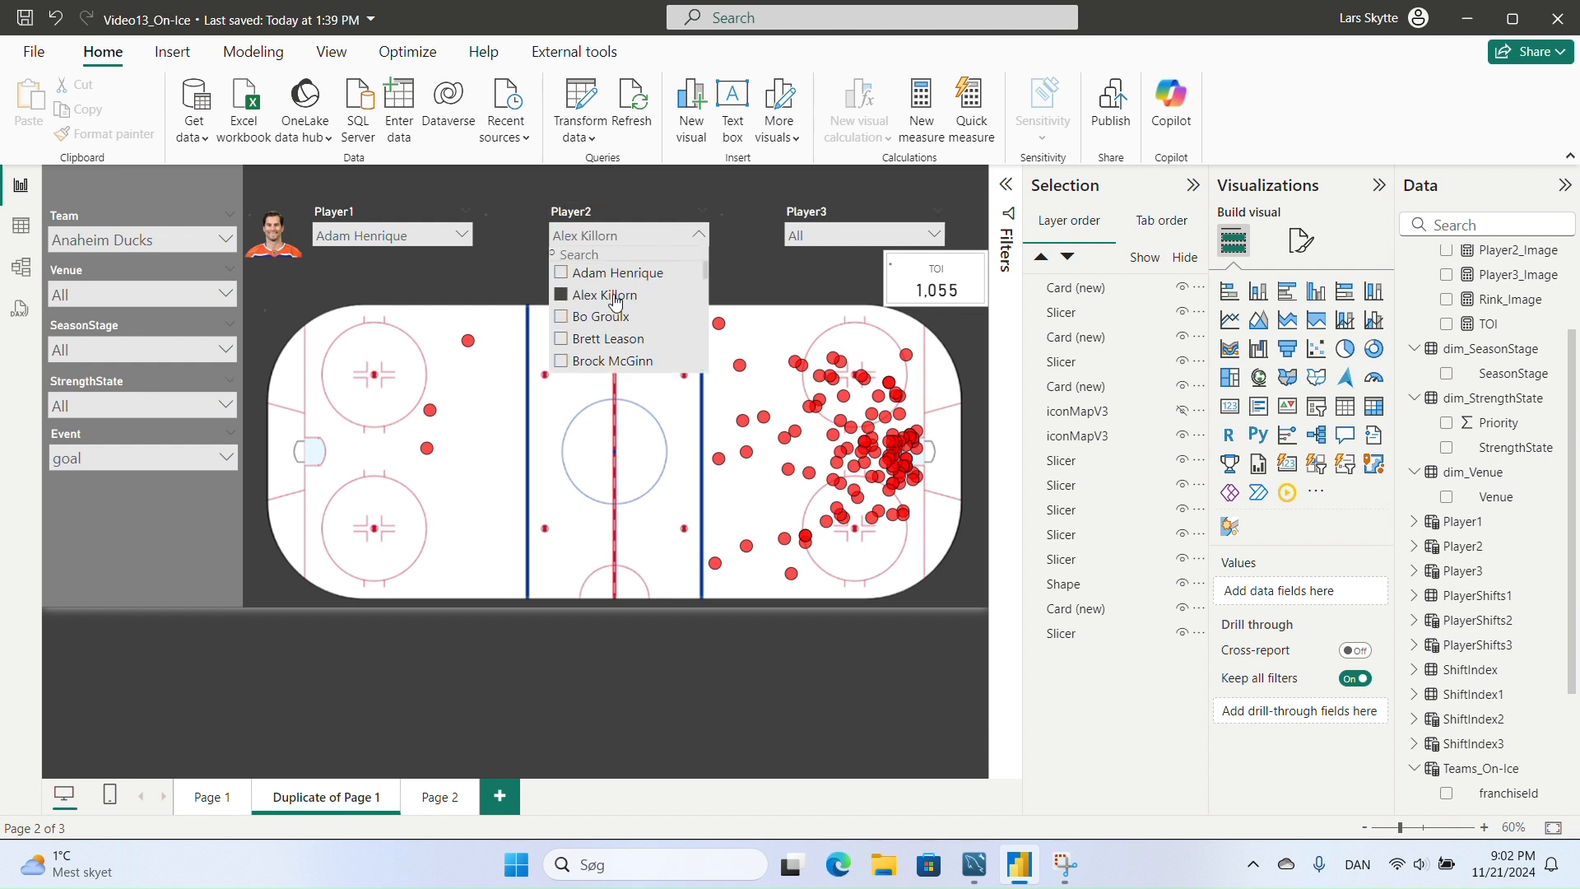
left_click(757, 274)
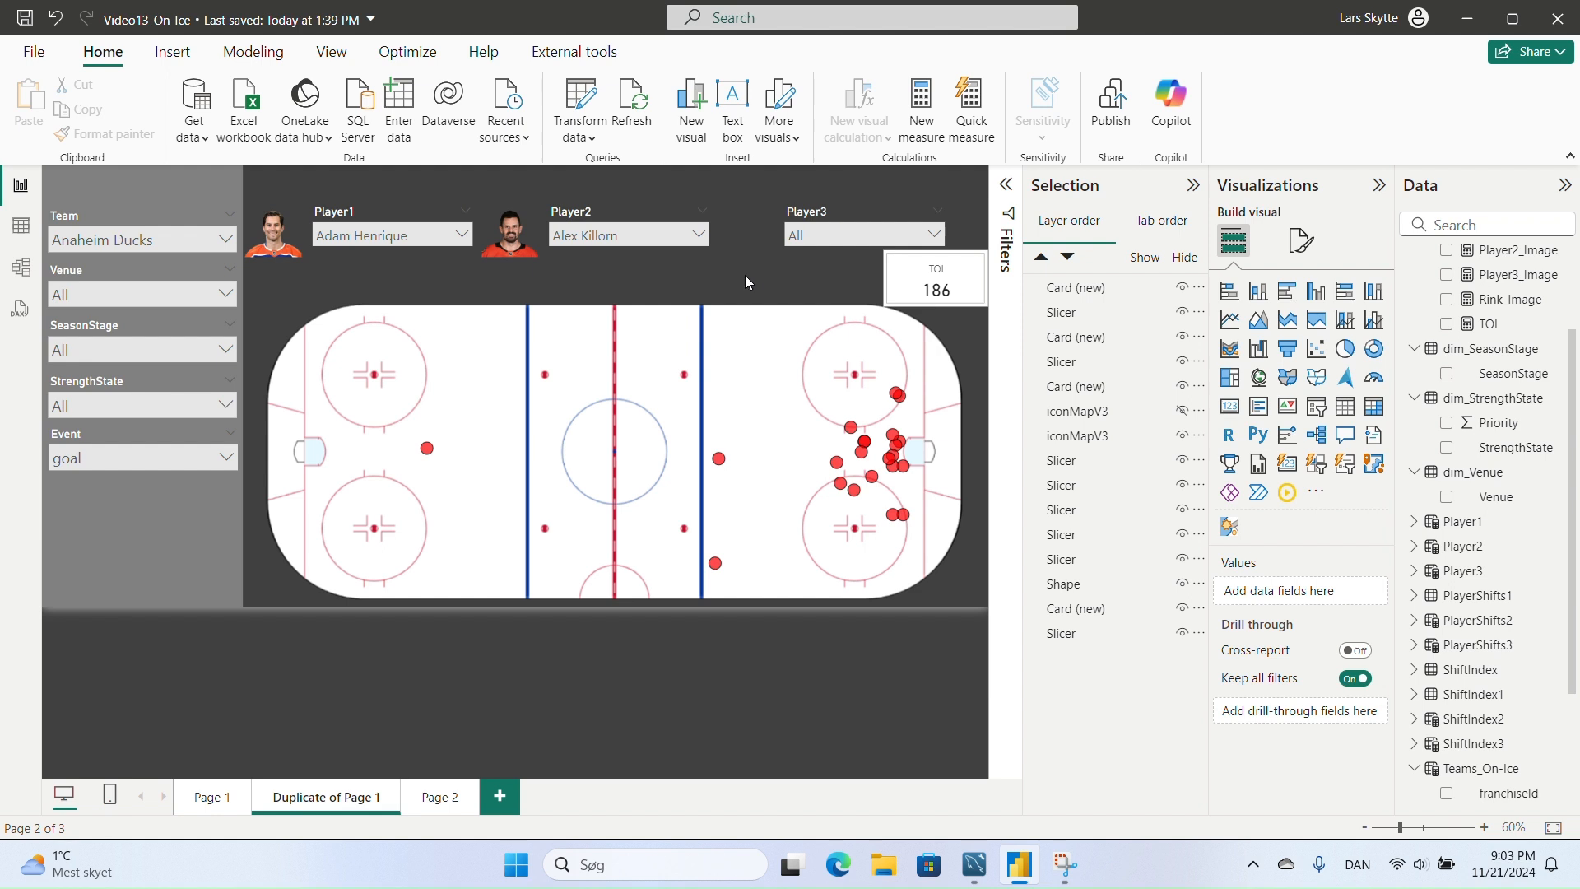
left_click(589, 218)
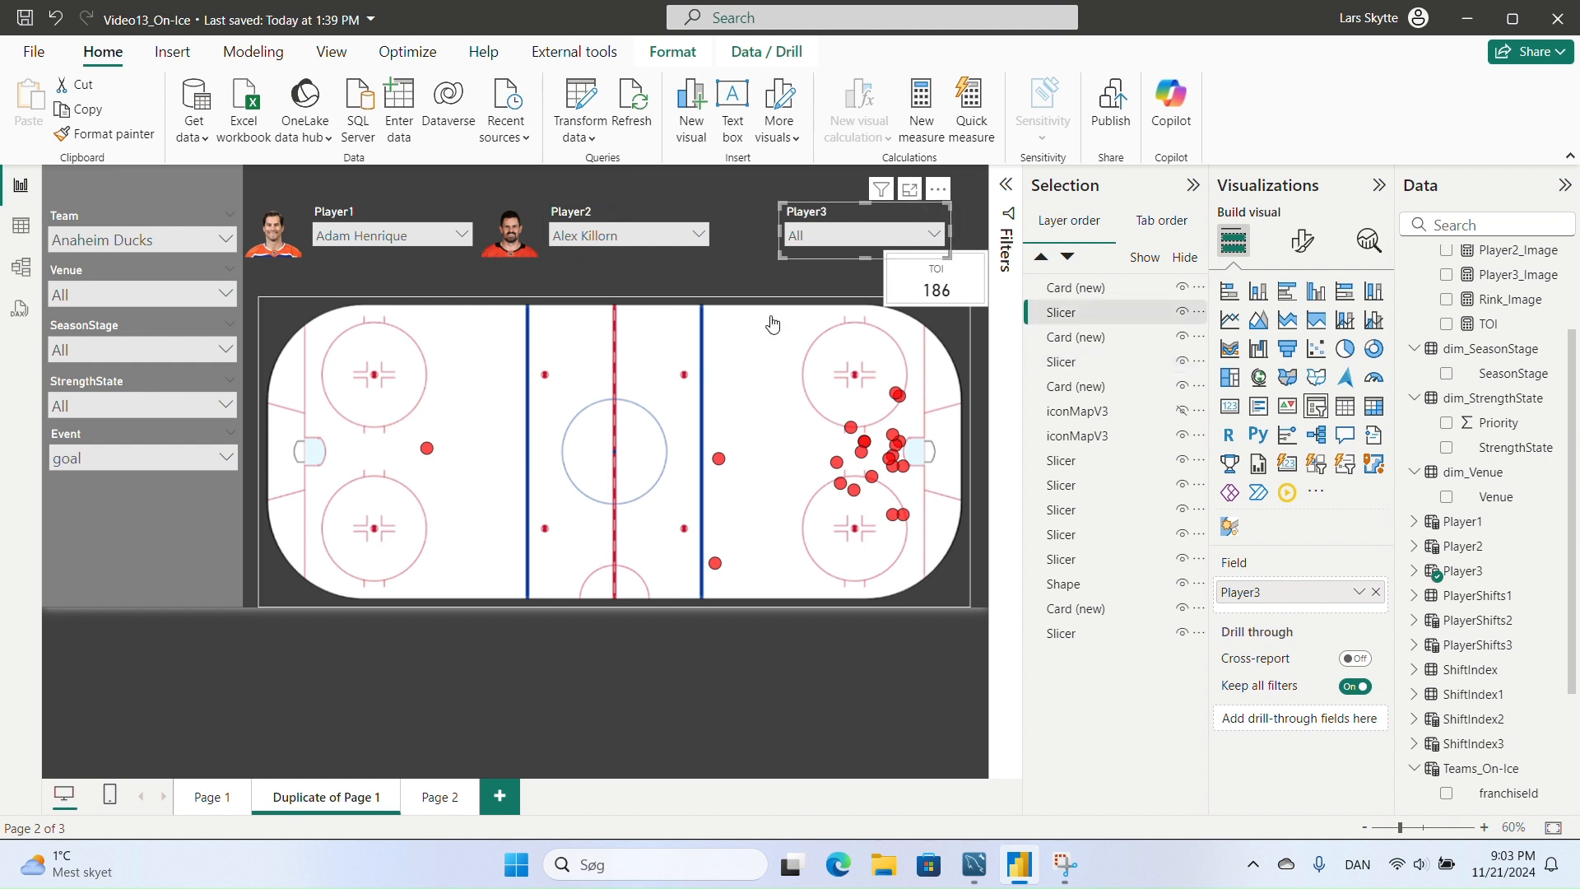
left_click(759, 280)
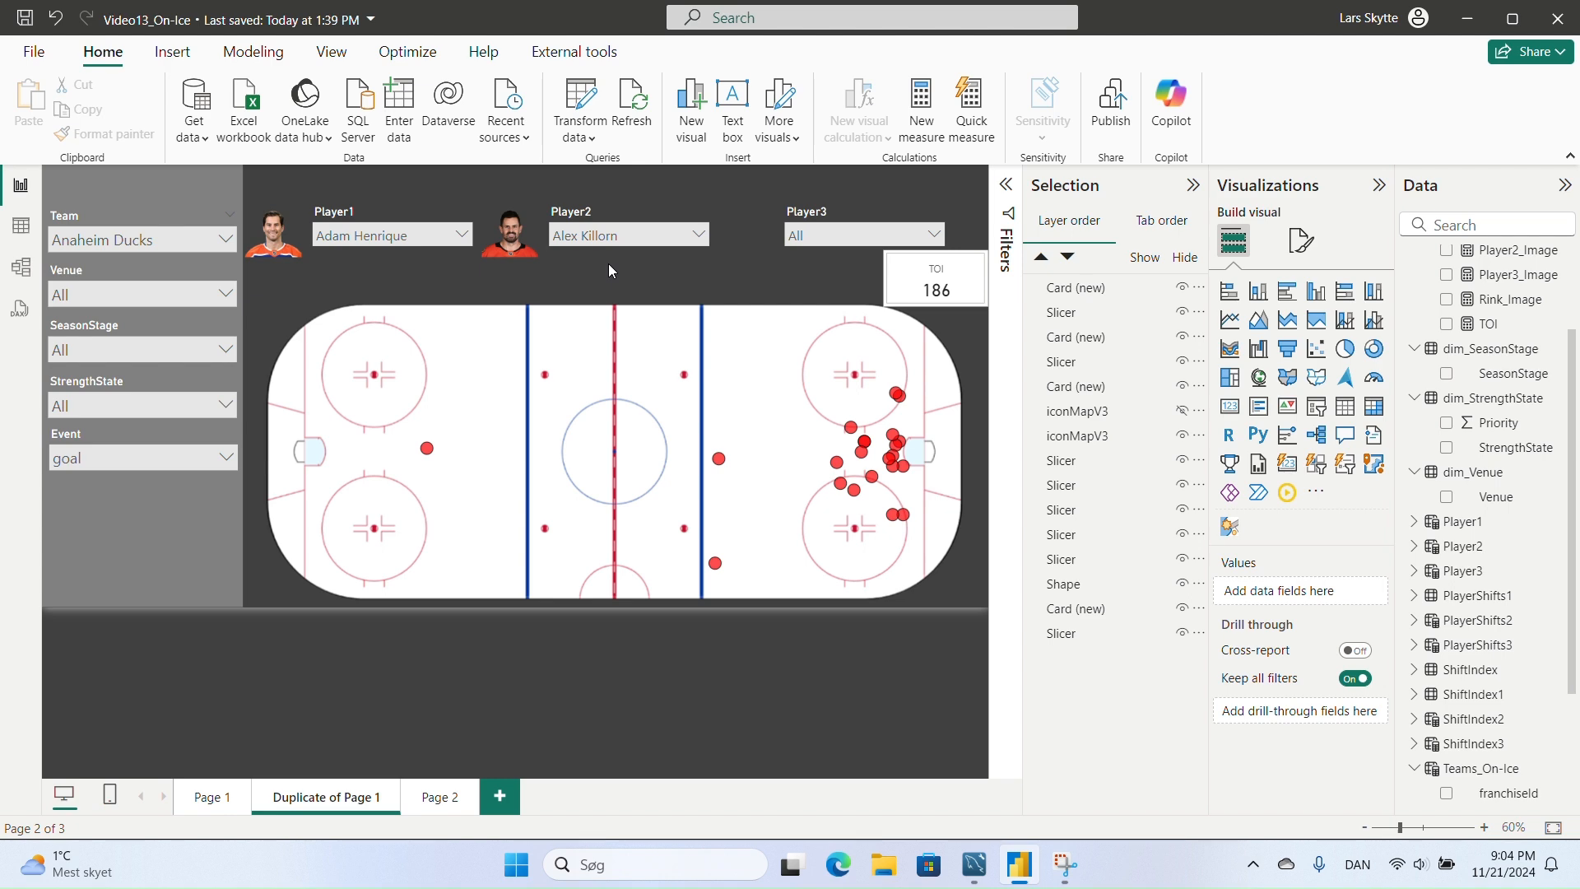
- Examine in the data model how the player shift, shift index and dimension tables relate to youtube pbpdata
left_click(22, 267)
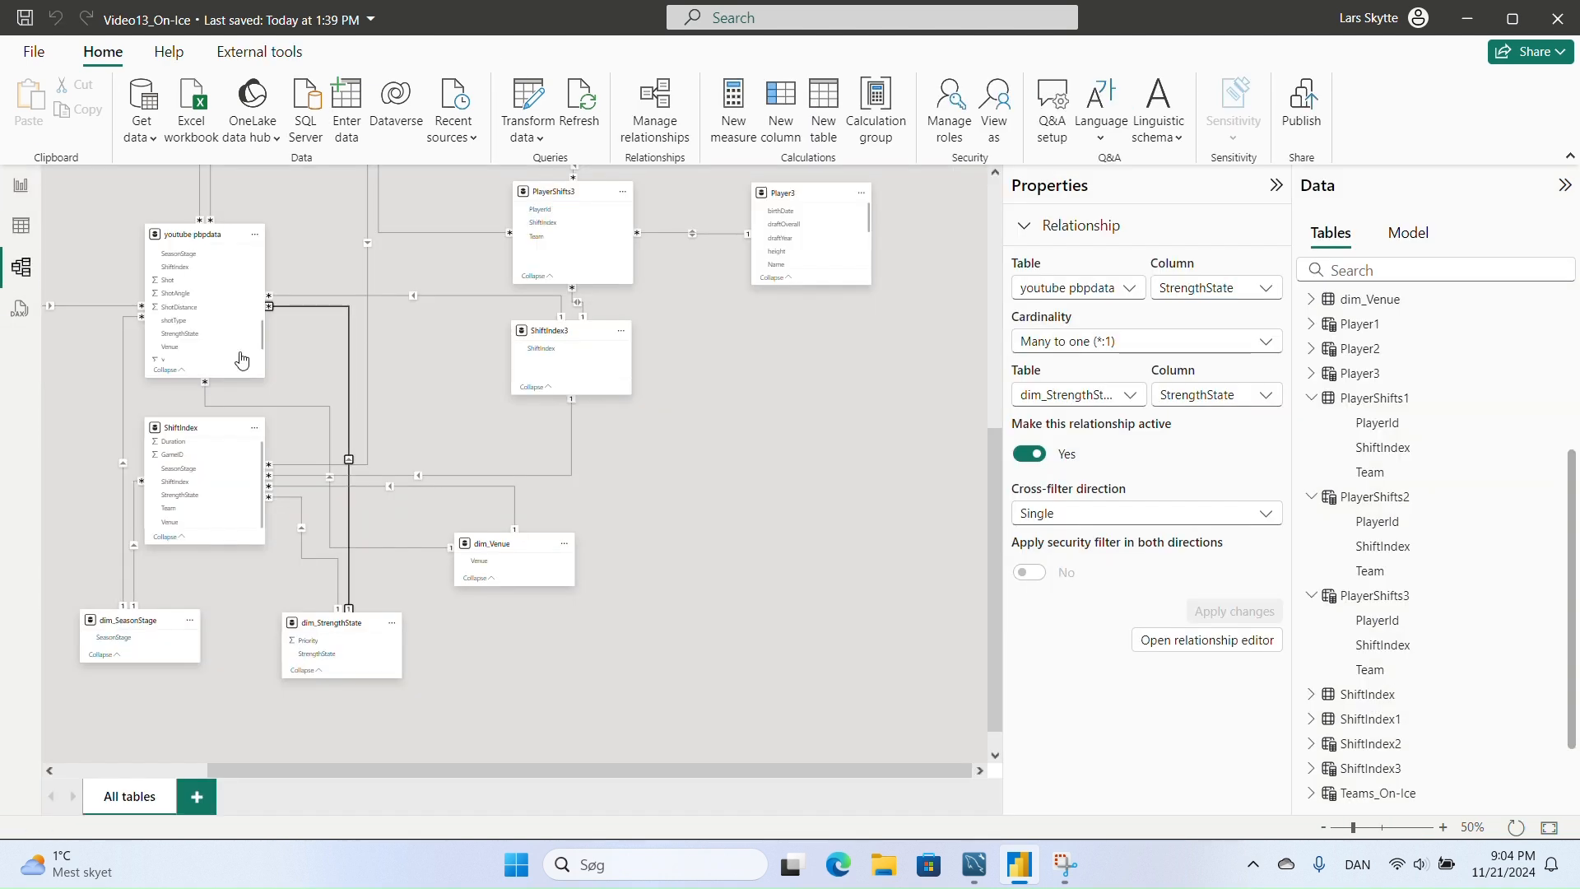
scroll(784, 439, "up", 5)
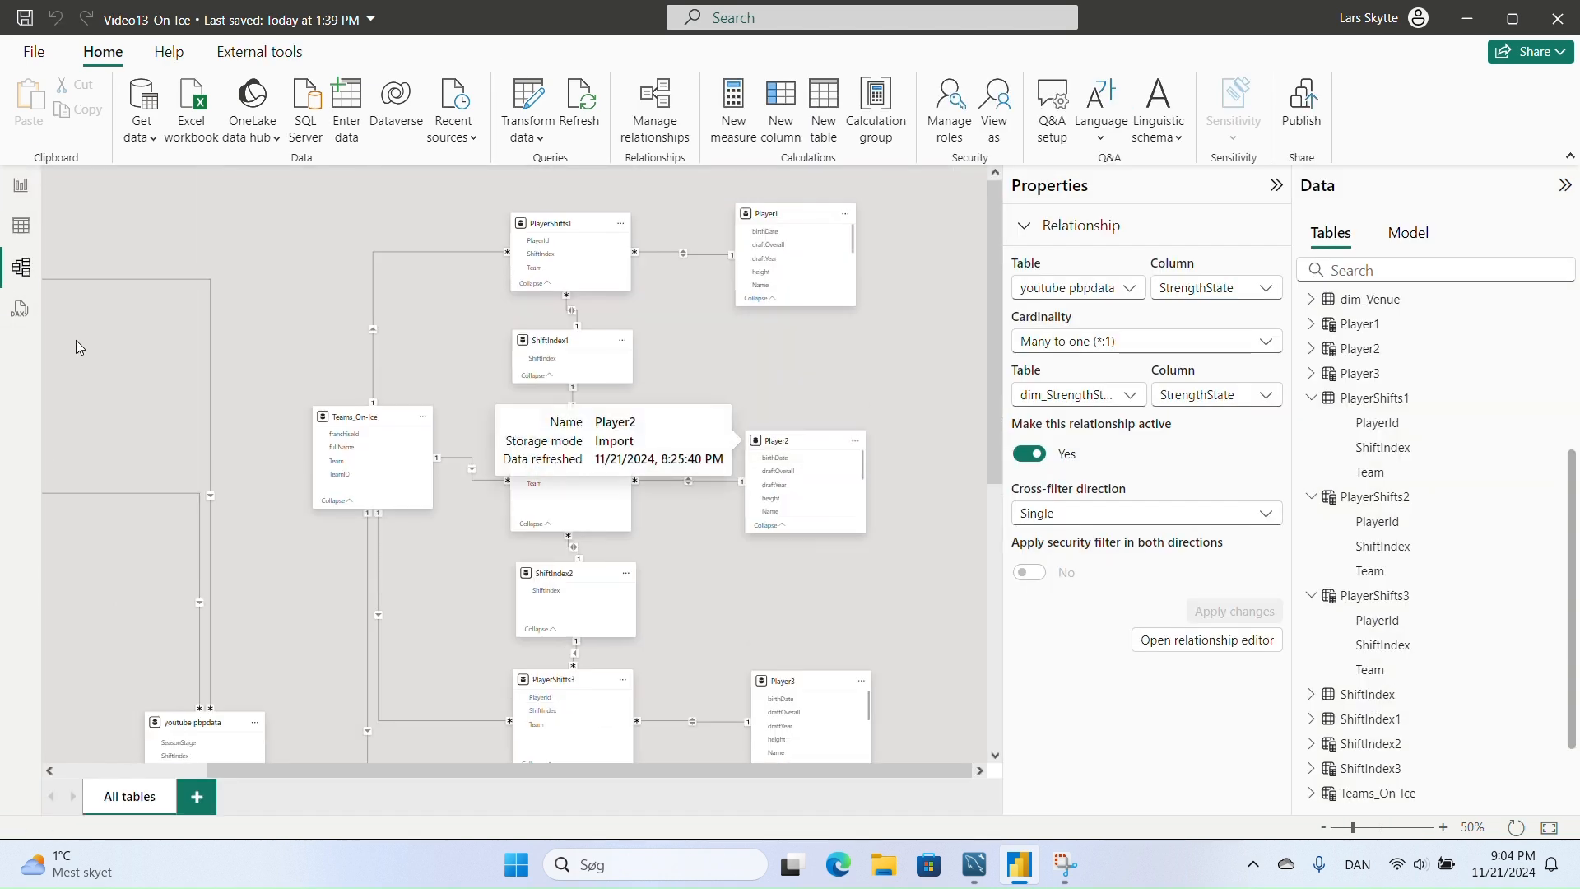
left_click_drag(565, 780, 383, 442)
left_click(341, 428)
scroll(341, 428, "down", 3)
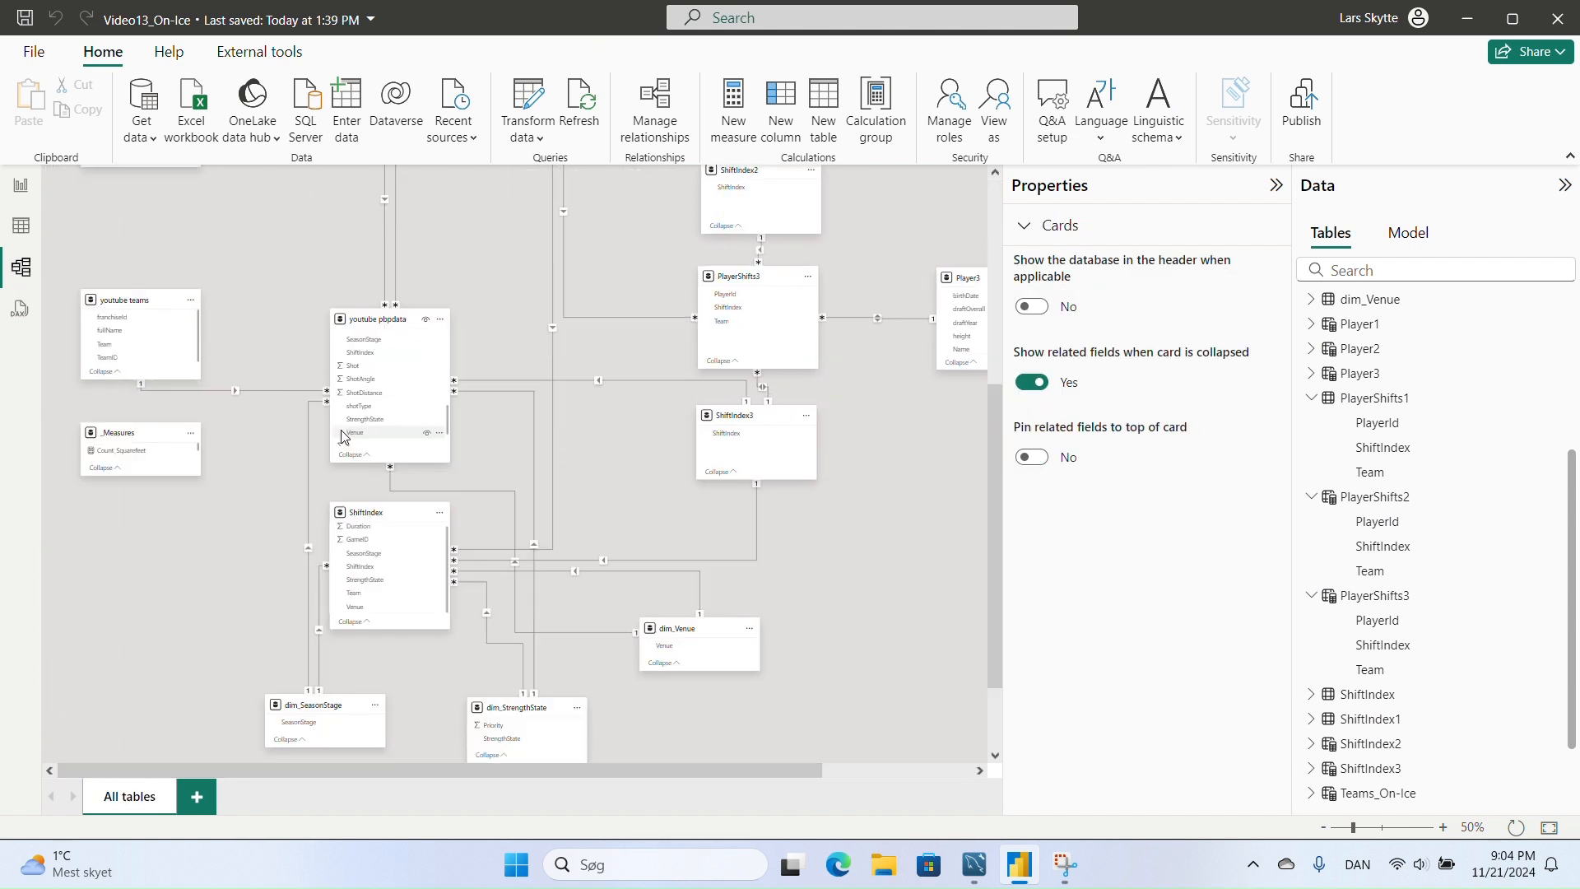
scroll(551, 323, "up", 5)
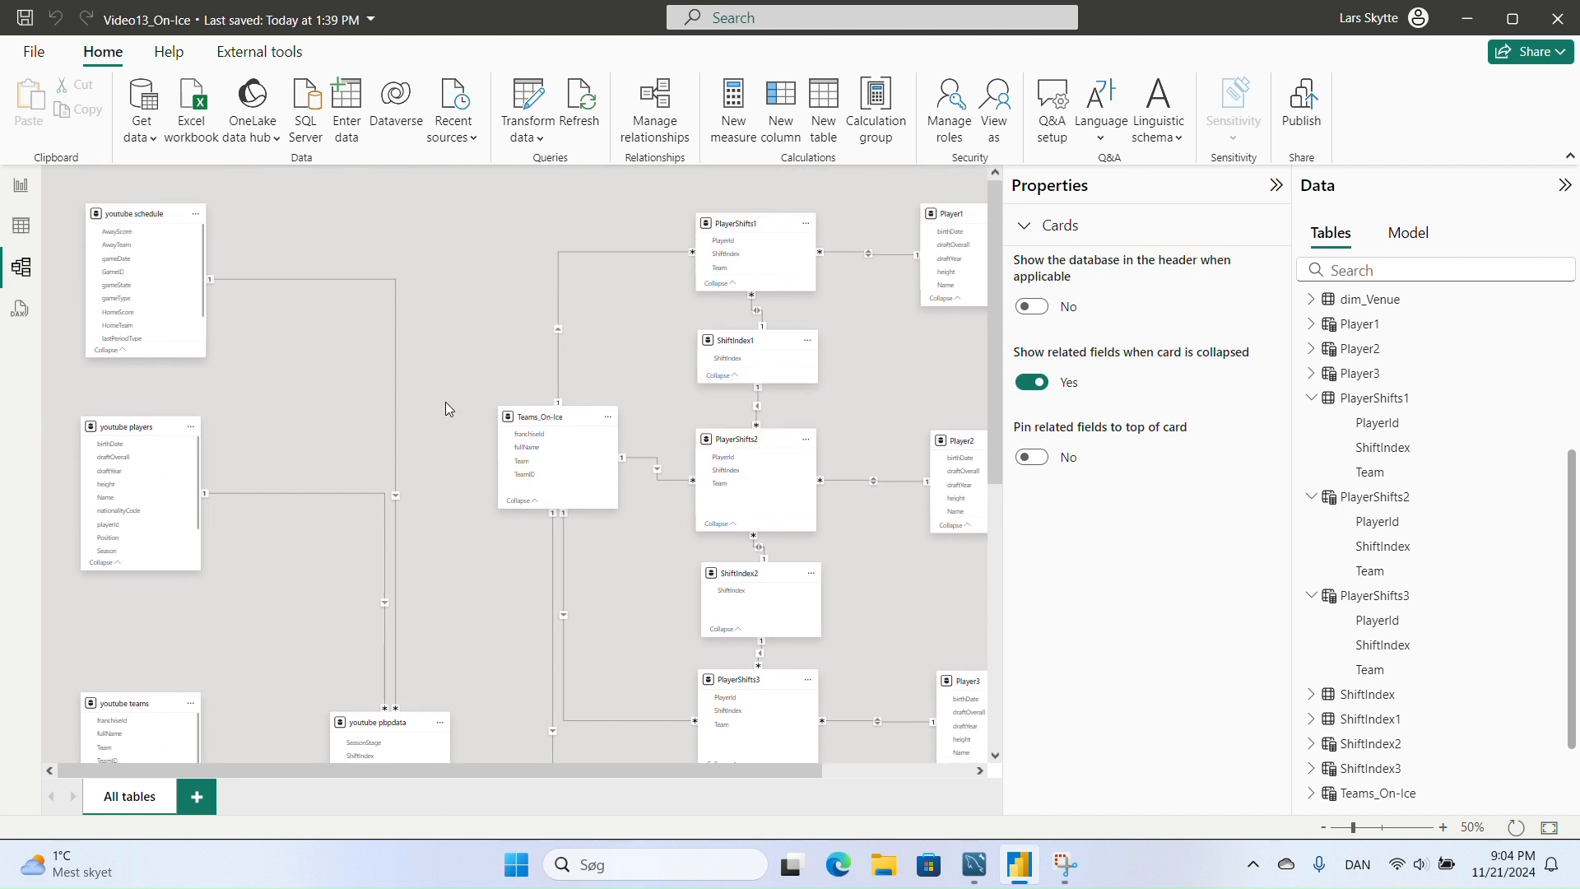
scroll(454, 400, "down", 12)
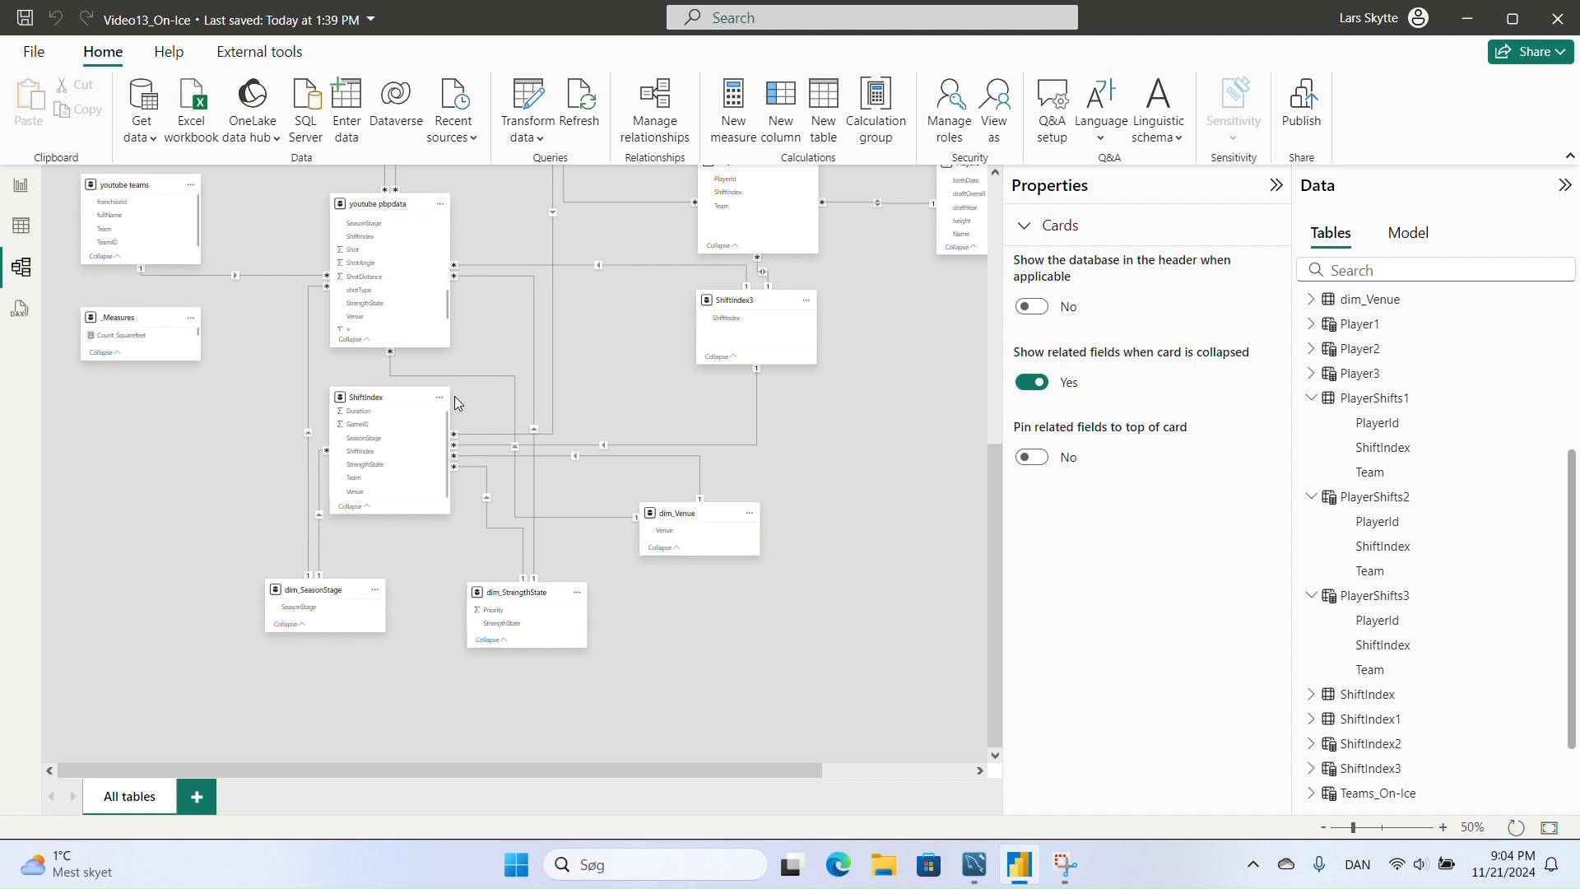
scroll(768, 443, "up", 5)
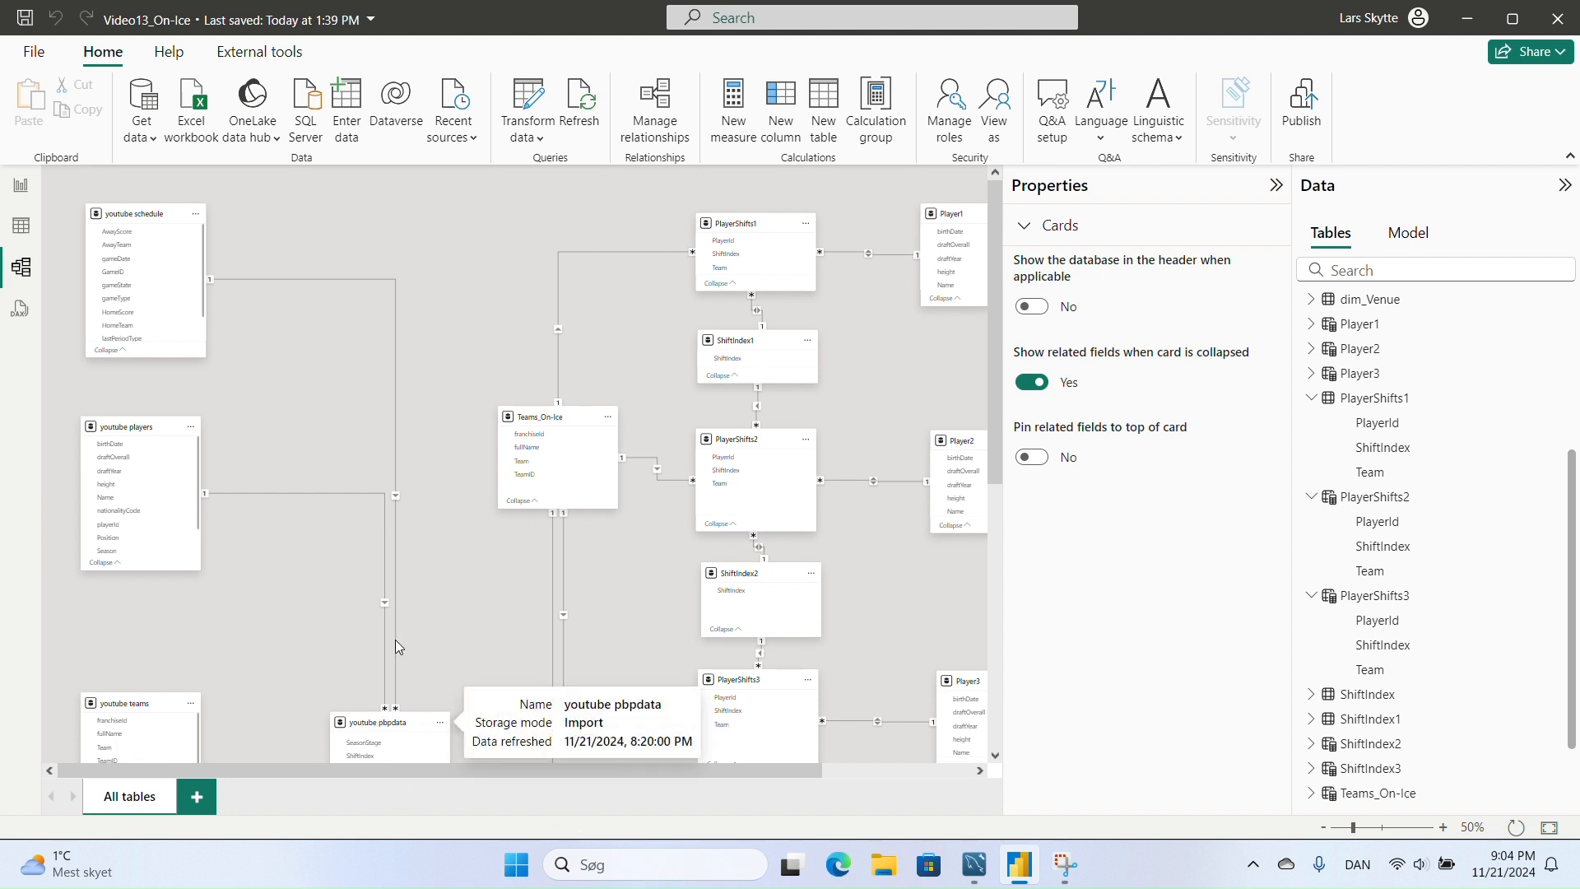
scroll(486, 536, "down", 4)
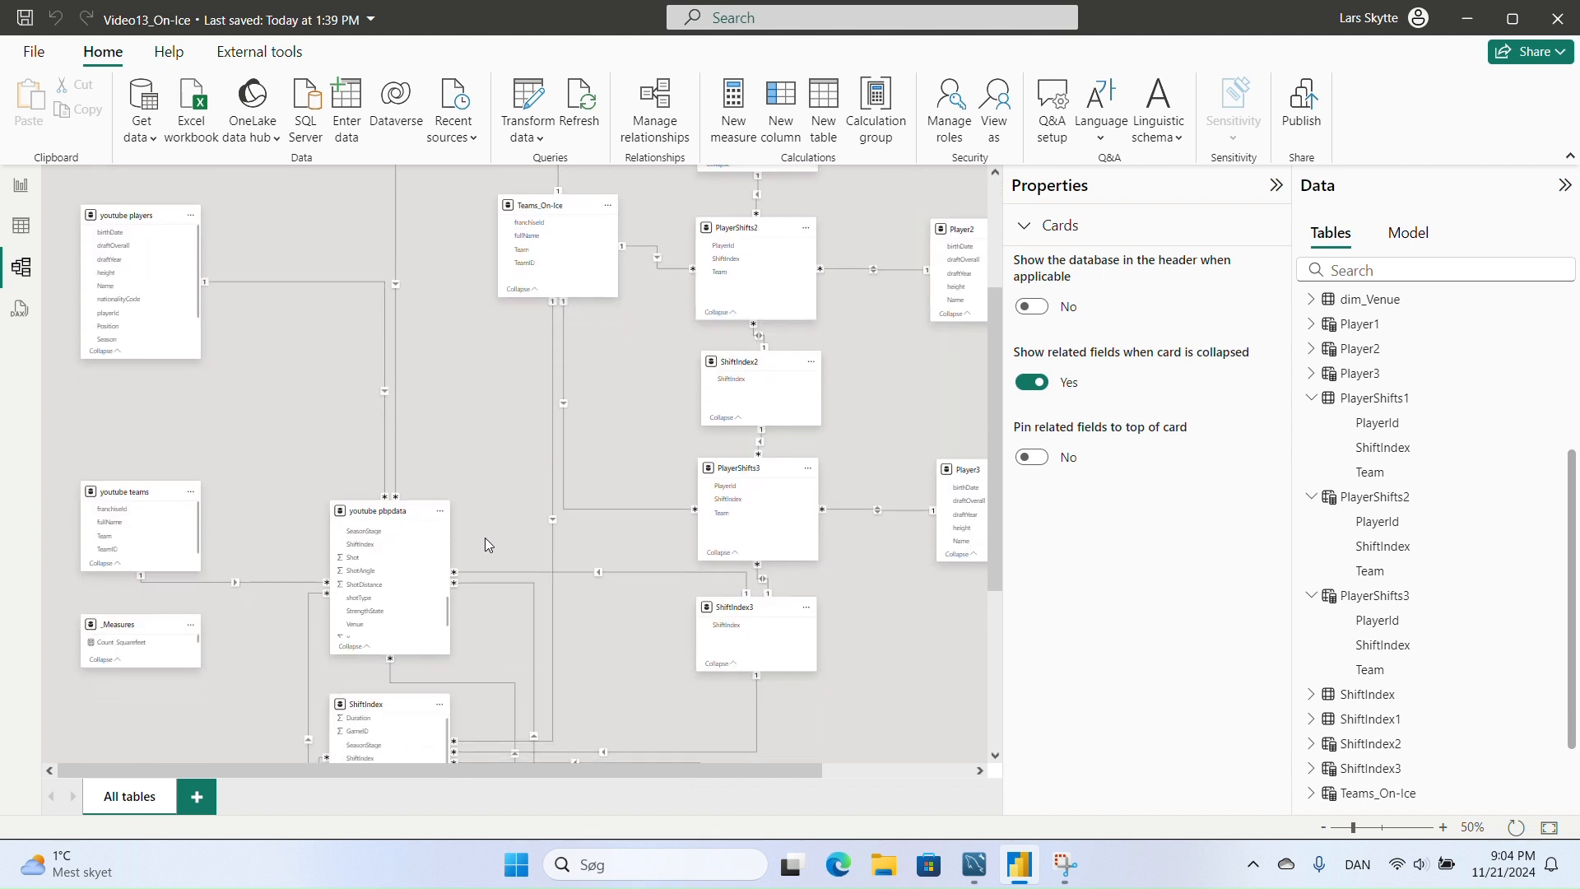